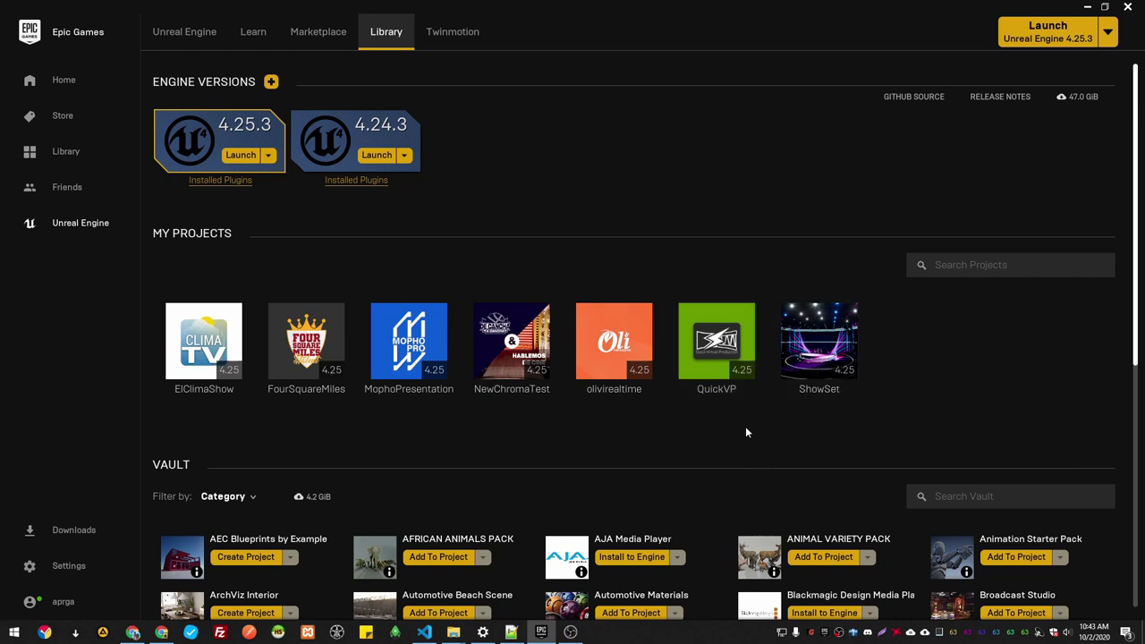
View the QuickVP Controller Setup 1.0.0.exe installer in the dist folder and minimize the folder window.
{"action": "mouse_move", "coordinate": [726, 378]}
{"action": "mouse_move", "coordinate": [454, 632]}
{"action": "left_click", "coordinate": [403, 580]}
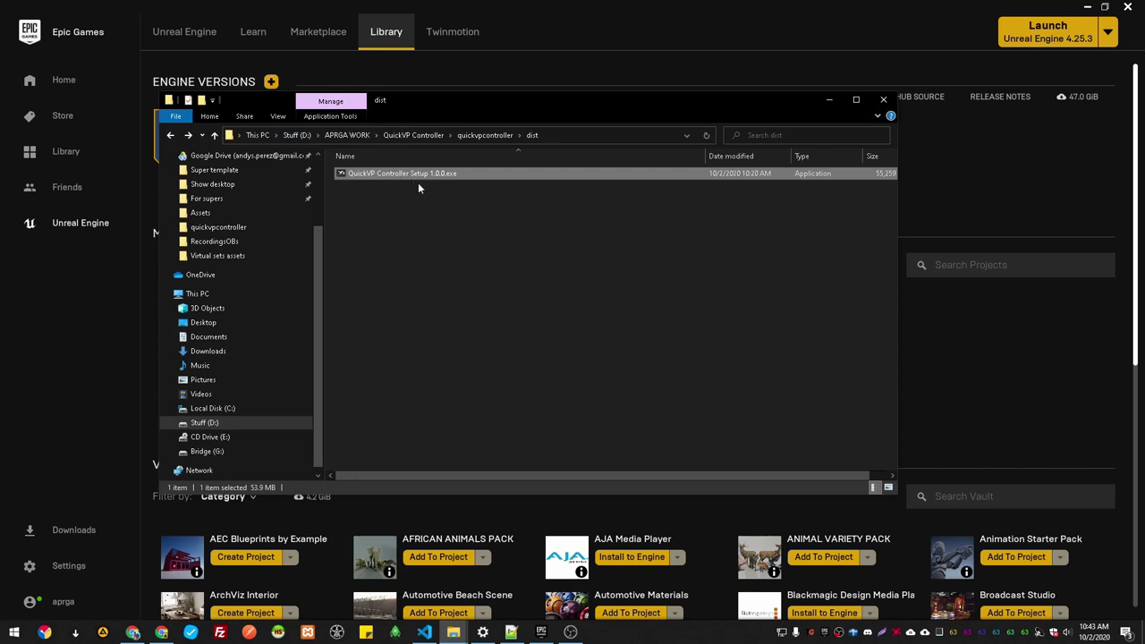
{"action": "left_click", "coordinate": [828, 101]}
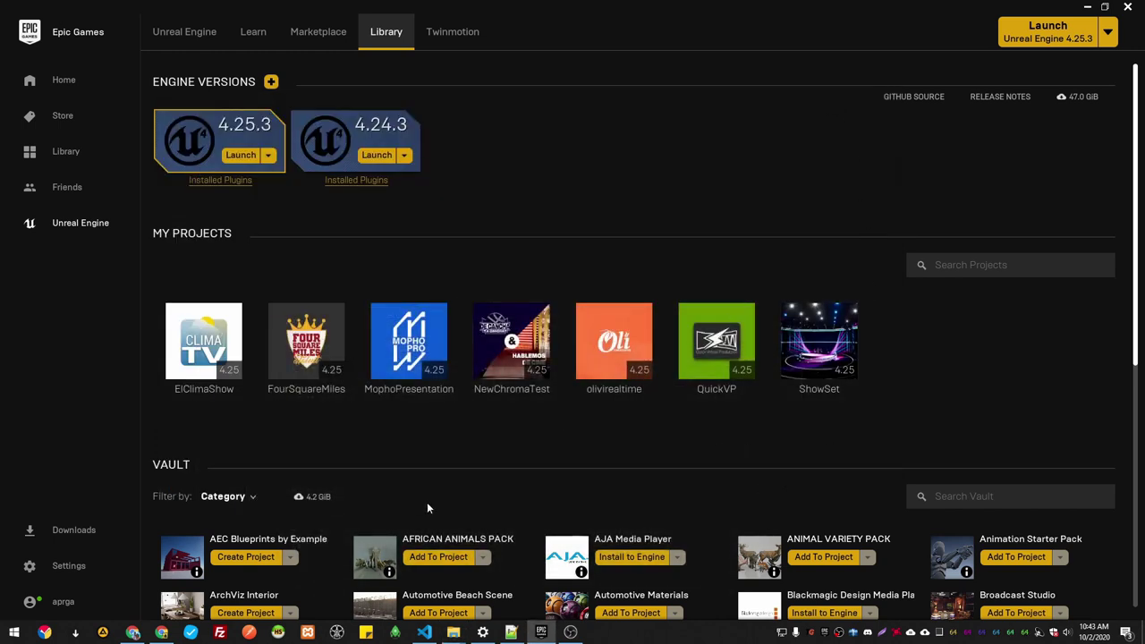
Start cloning the QuickVP project from the Unreal Engine library.
{"action": "right_click", "coordinate": [711, 343]}
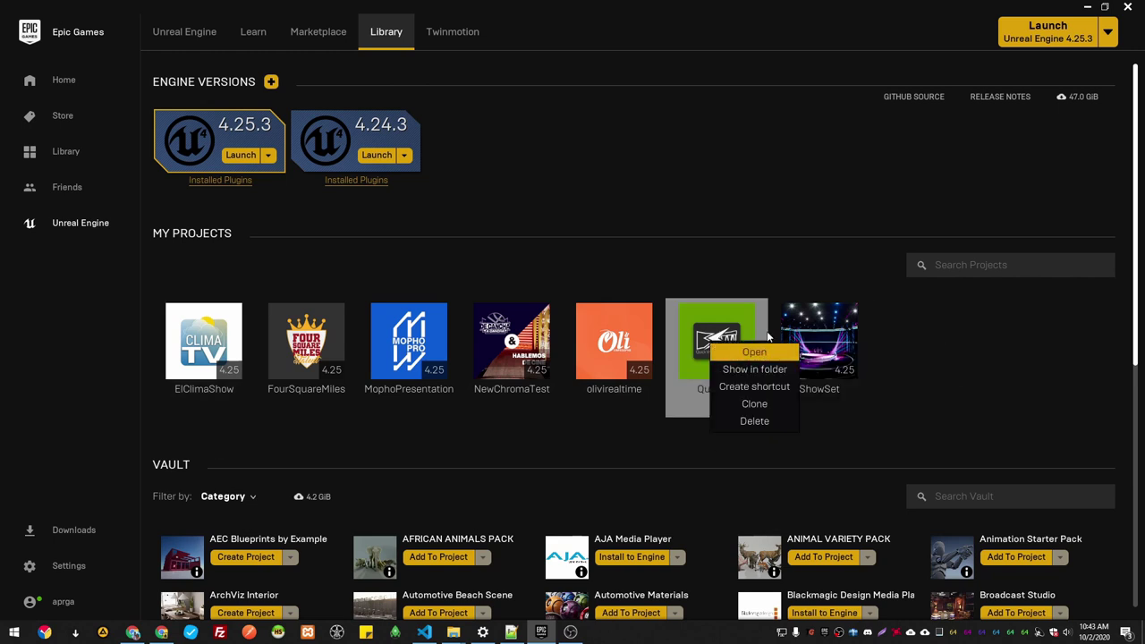
{"action": "left_click", "coordinate": [1055, 342]}
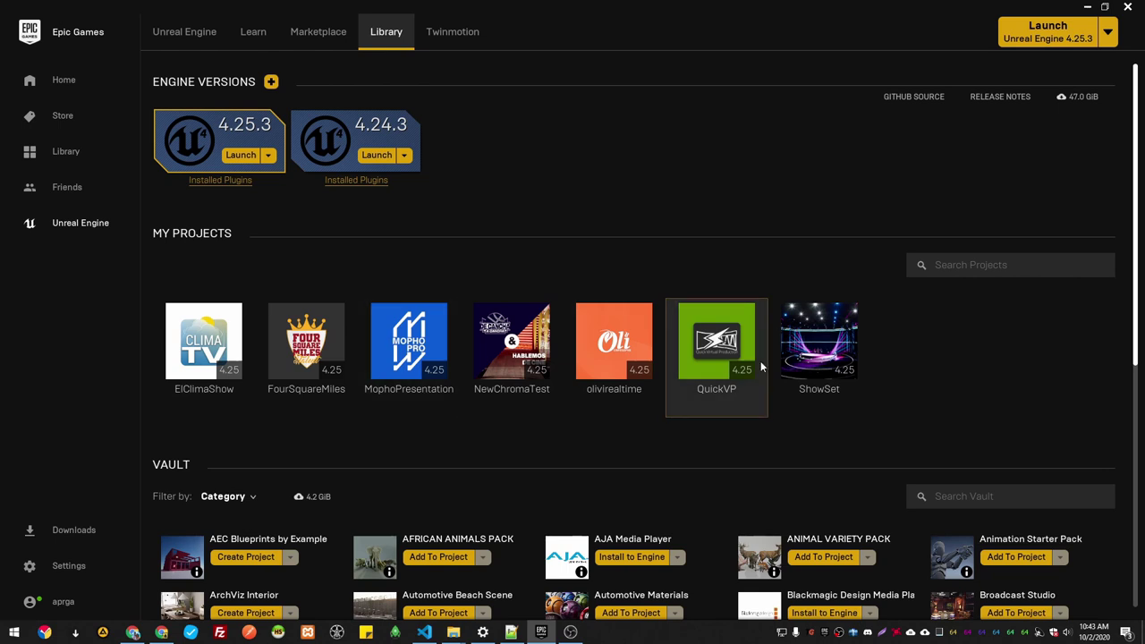
{"action": "mouse_move", "coordinate": [737, 358]}
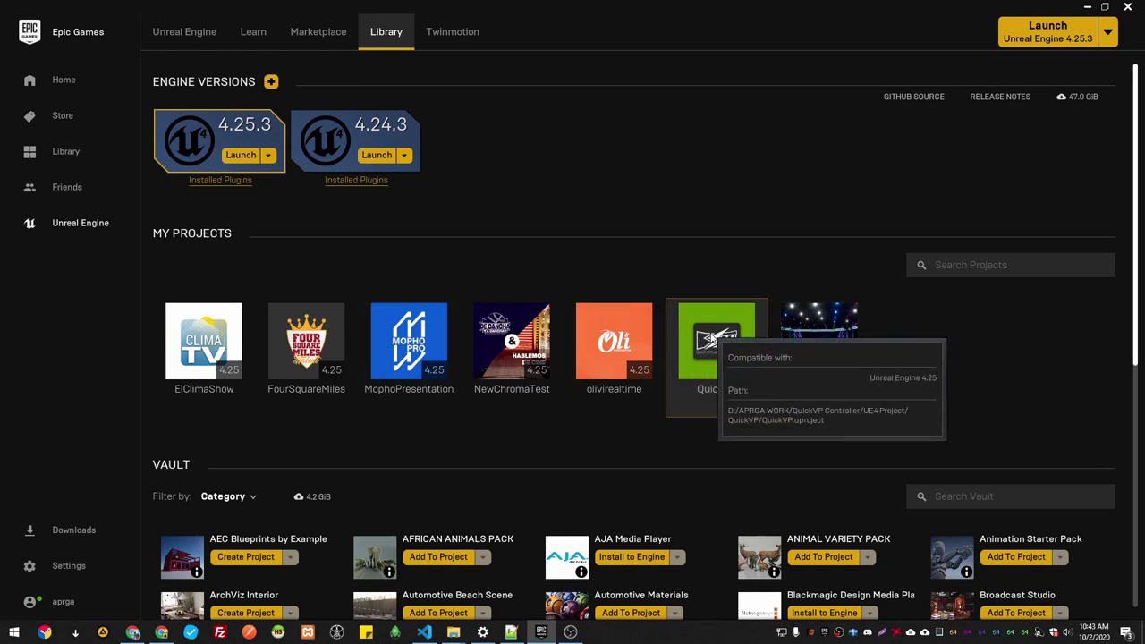
{"action": "right_click", "coordinate": [711, 338]}
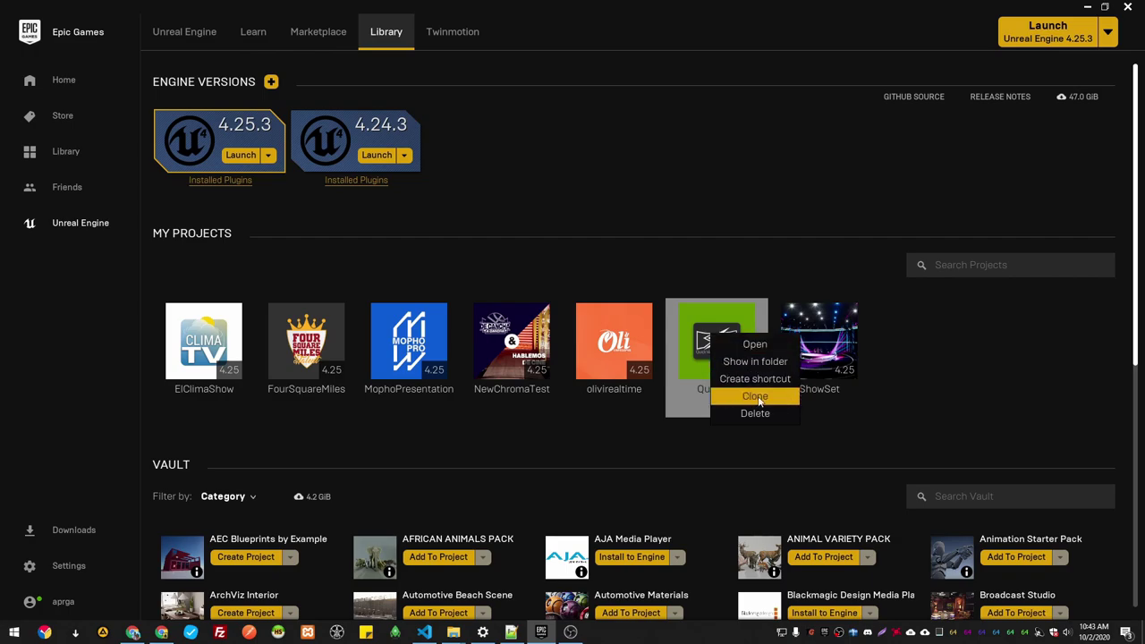
{"action": "left_click", "coordinate": [758, 398]}
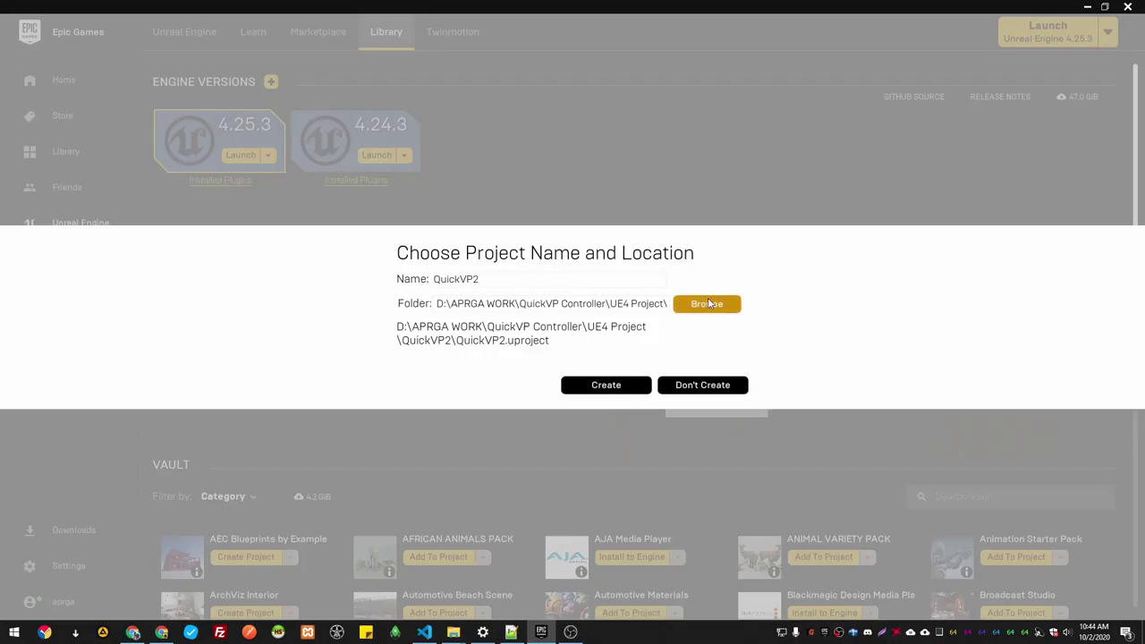
Set the clone's location to a new folder named testPRJ inside D:\APRGA WORK.
{"action": "left_click", "coordinate": [706, 305]}
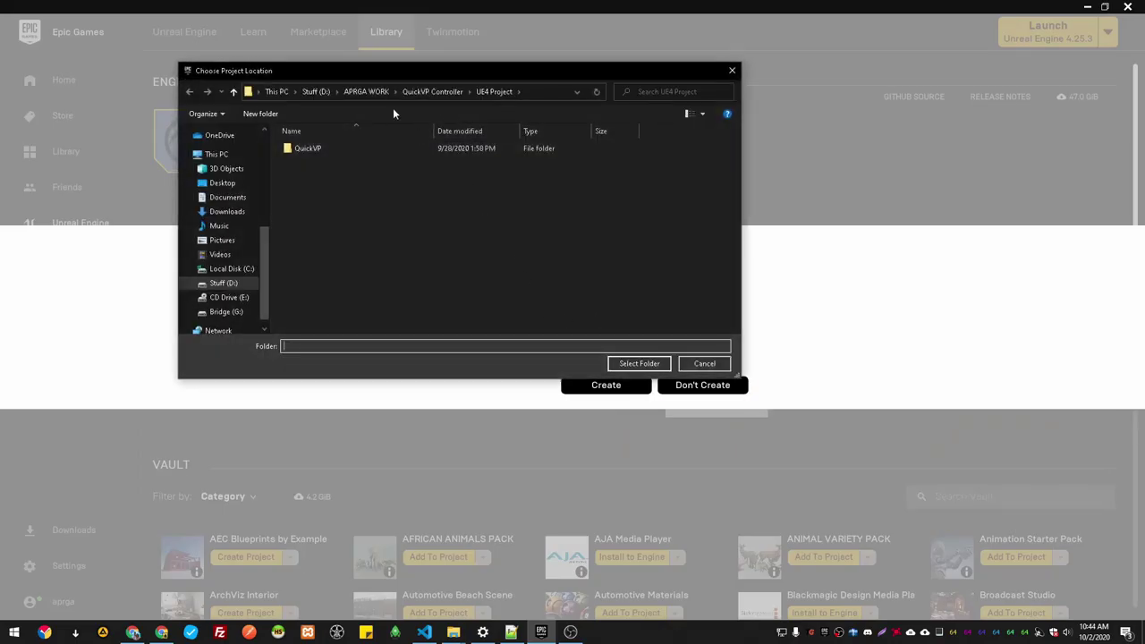
{"action": "left_click", "coordinate": [363, 91]}
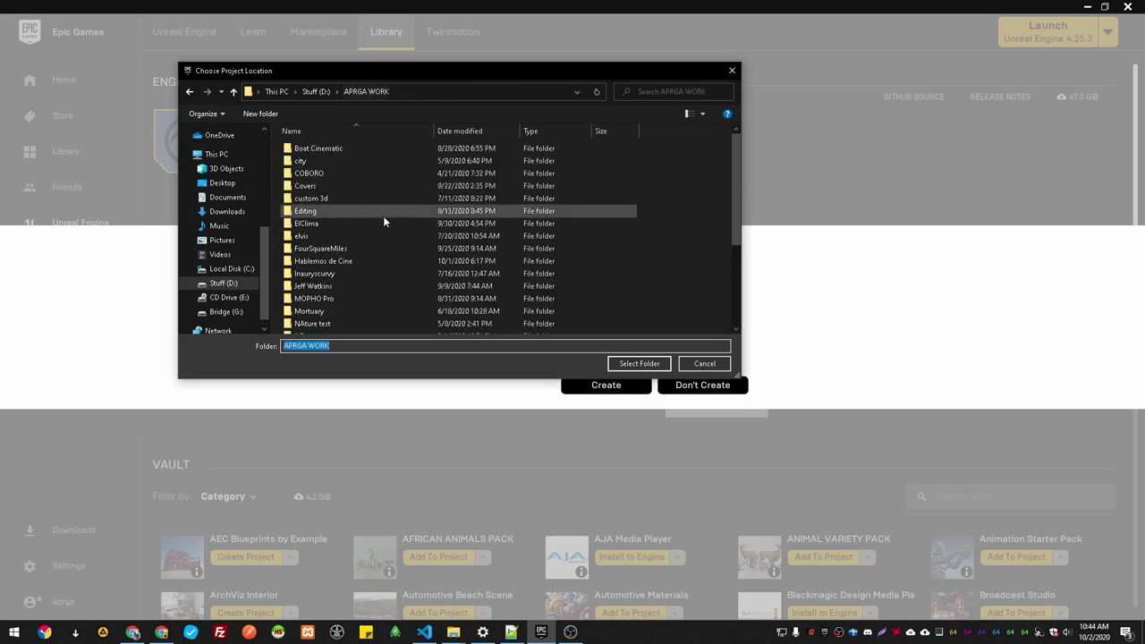
{"action": "left_click", "coordinate": [269, 115]}
{"action": "type", "text": "testPRK"}
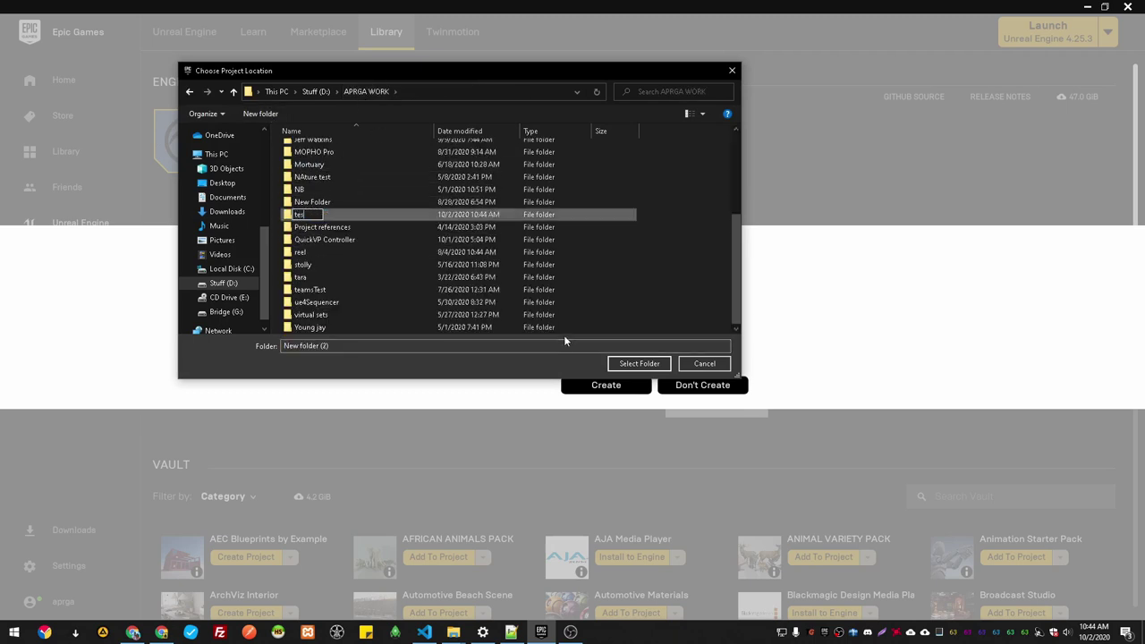
{"action": "key", "text": "BackSpace"}
{"action": "key", "text": "Return"}
{"action": "key", "text": "Return"}
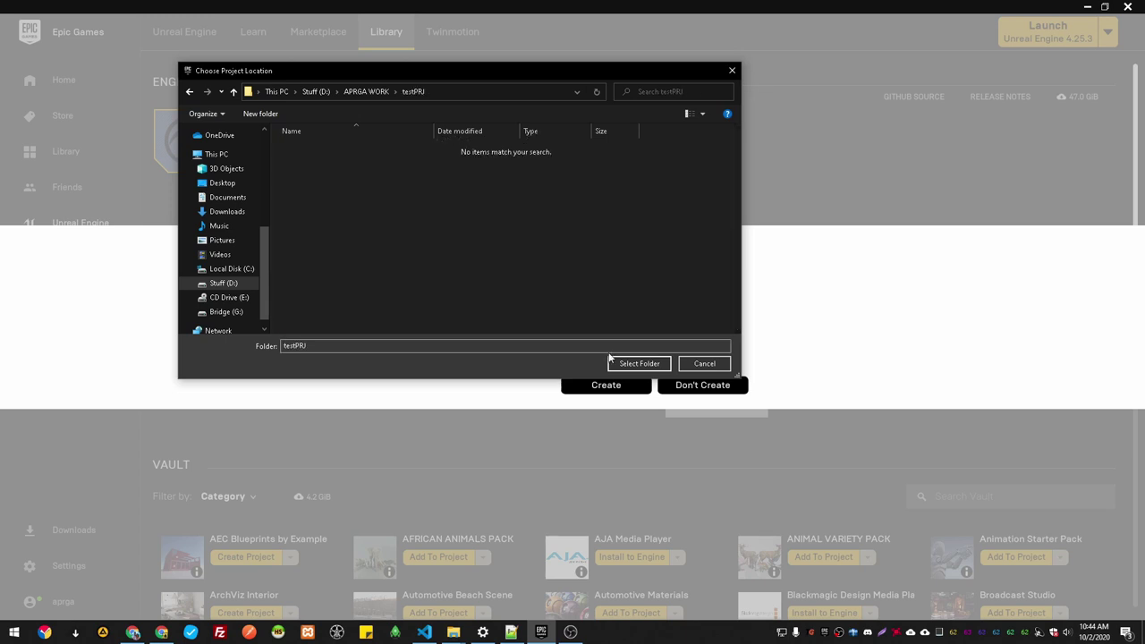
{"action": "left_click", "coordinate": [639, 364]}
Name the cloned project TestPrj and create it, continuing past the code project renaming warning.
{"action": "double_click", "coordinate": [489, 285]}
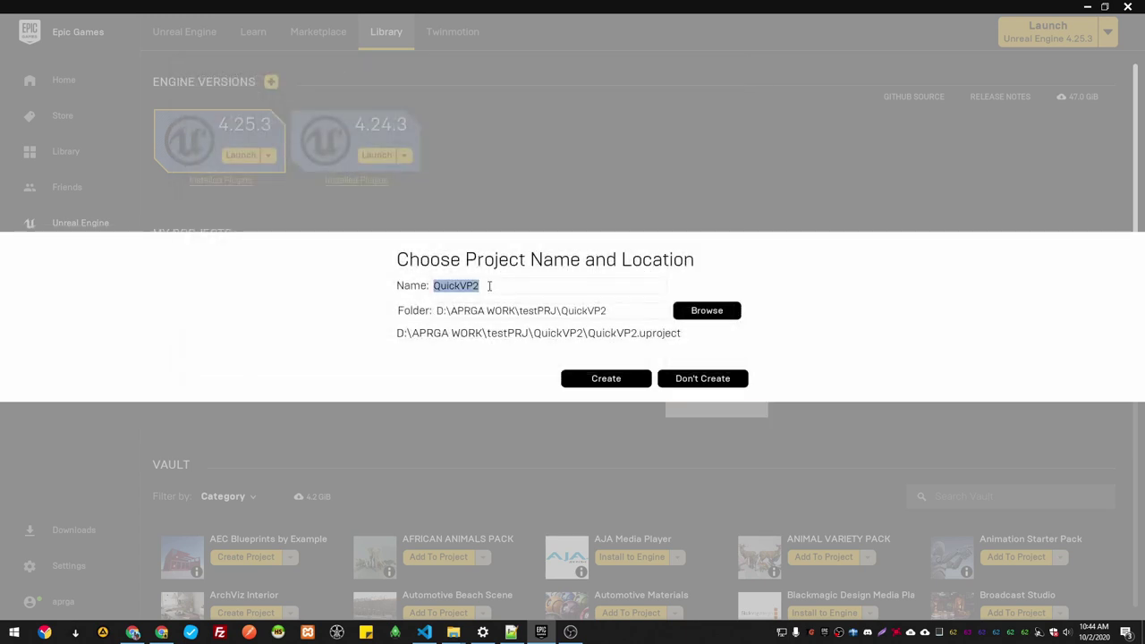
{"action": "type", "text": "TestPrj"}
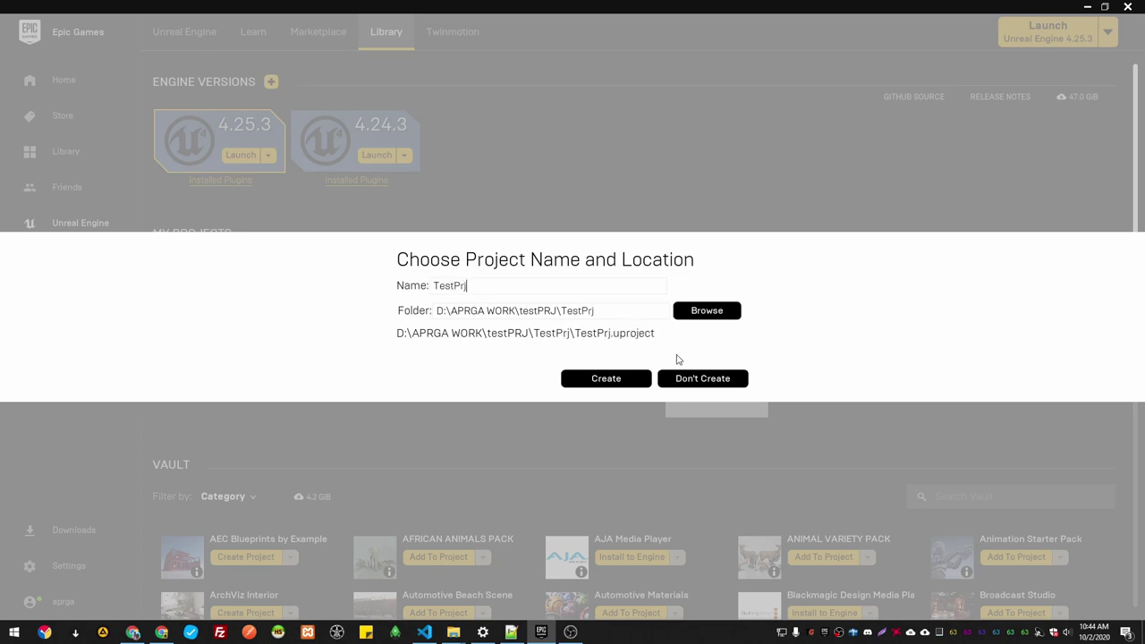
{"action": "left_click", "coordinate": [624, 378]}
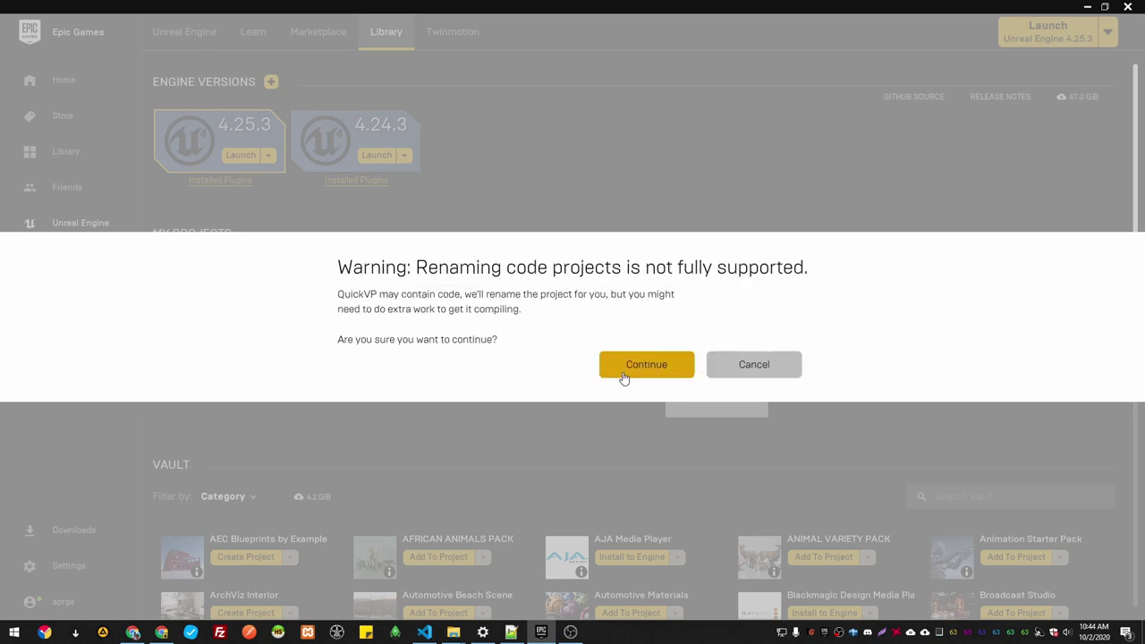
{"action": "left_click", "coordinate": [635, 368]}
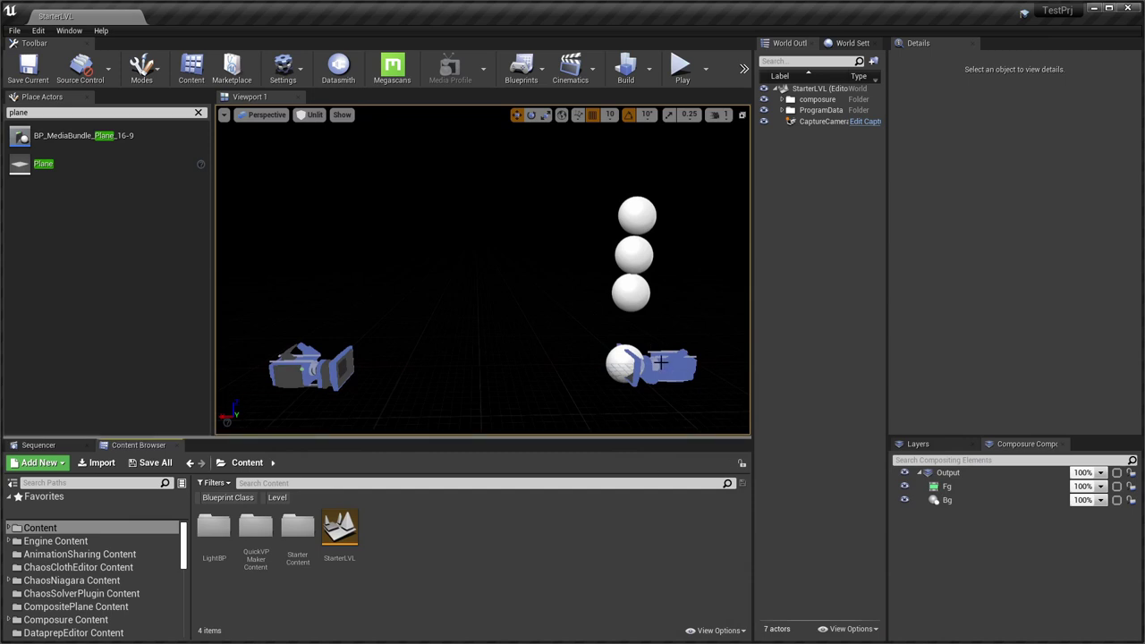
Expand the composure, ProgramData and NewFolder1 folders in the World Outliner to examine the starter level's actors.
{"action": "mouse_move", "coordinate": [601, 359]}
{"action": "right_mouse_down"}
{"action": "mouse_move", "coordinate": [570, 313]}
{"action": "mouse_move", "coordinate": [587, 359]}
{"action": "right_mouse_up"}
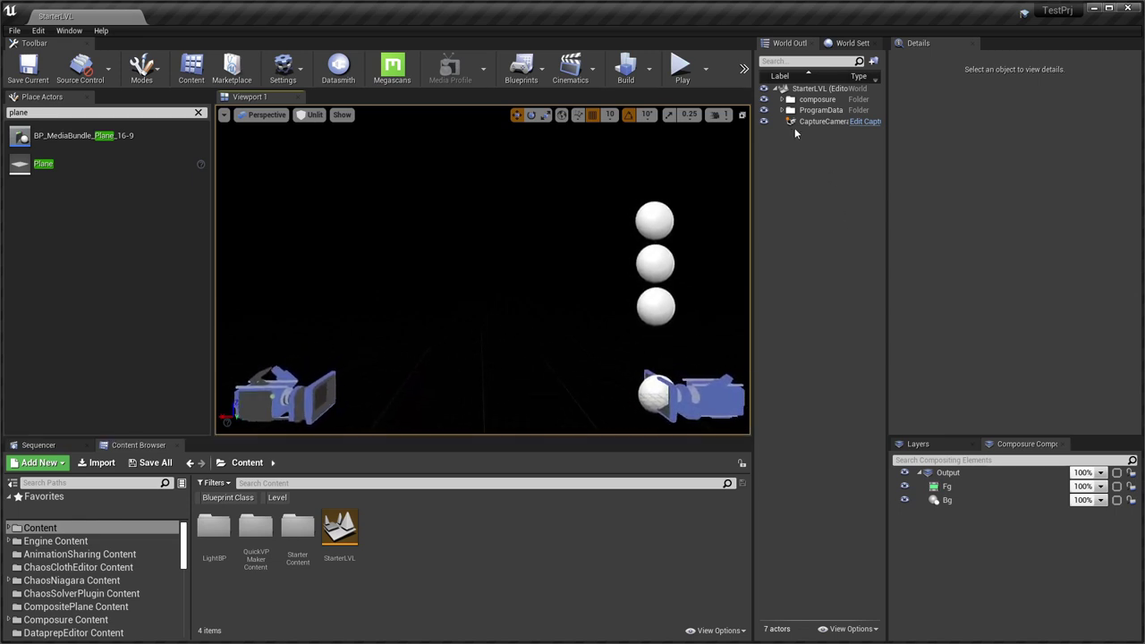
{"action": "left_click", "coordinate": [783, 99]}
{"action": "left_click", "coordinate": [783, 143]}
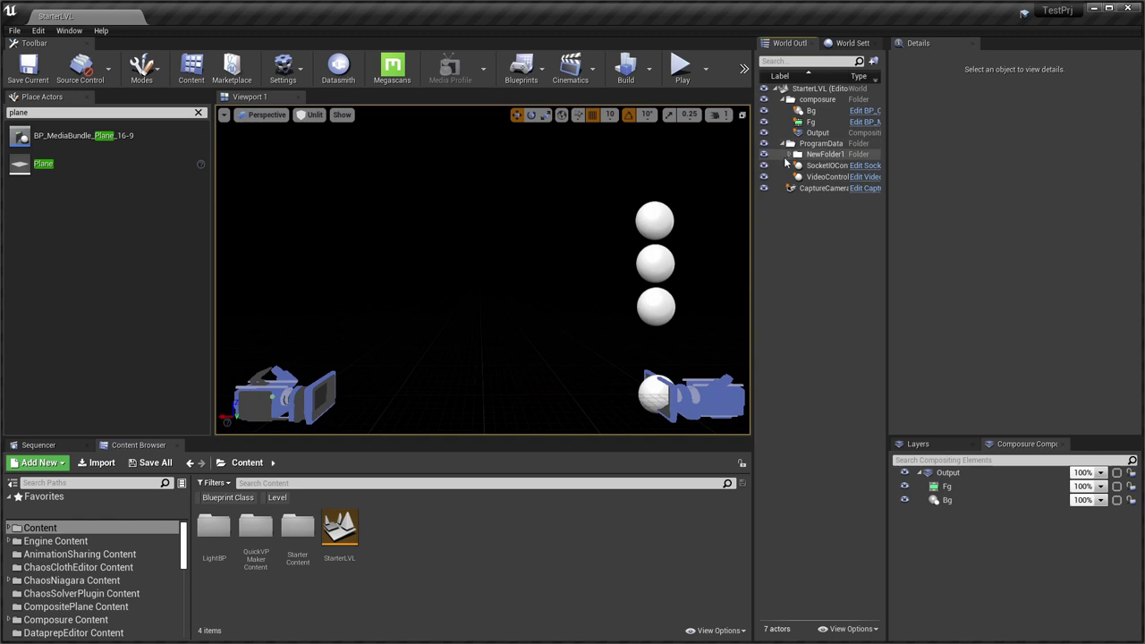
{"action": "left_click", "coordinate": [790, 154]}
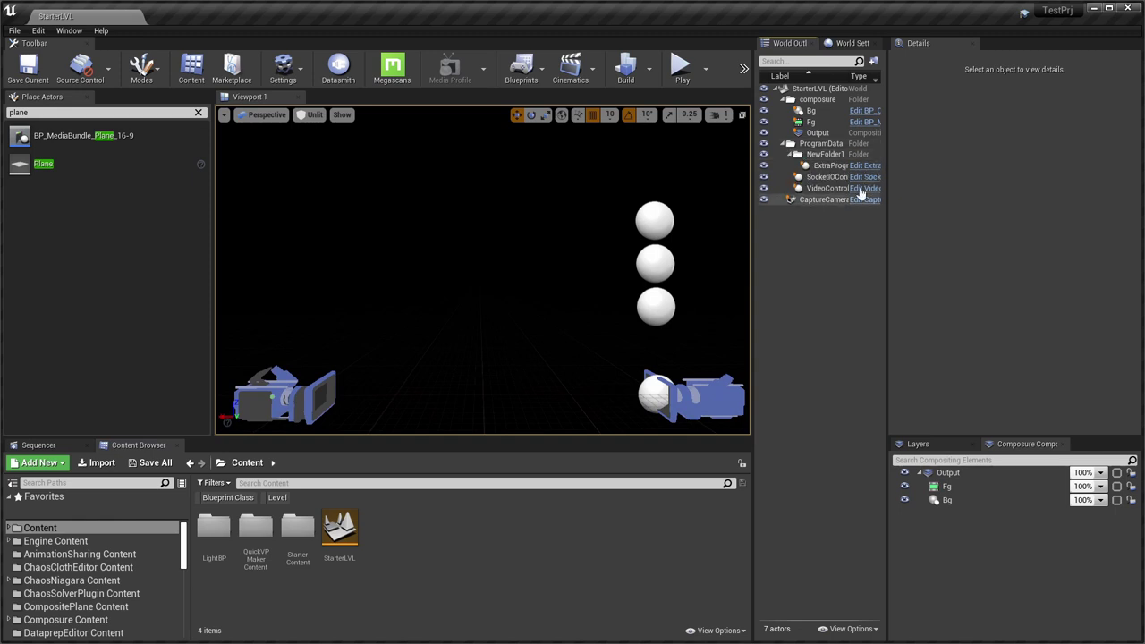
{"action": "key", "text": "r"}
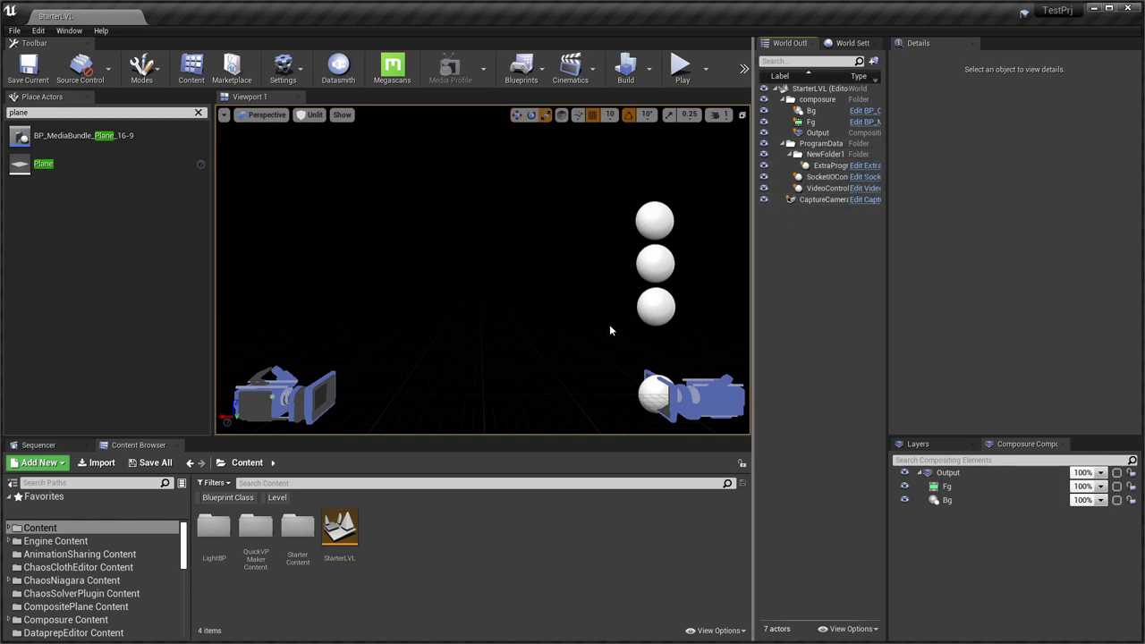
{"action": "right_click_drag", "start_coordinate": [609, 310], "coordinate": [596, 335]}
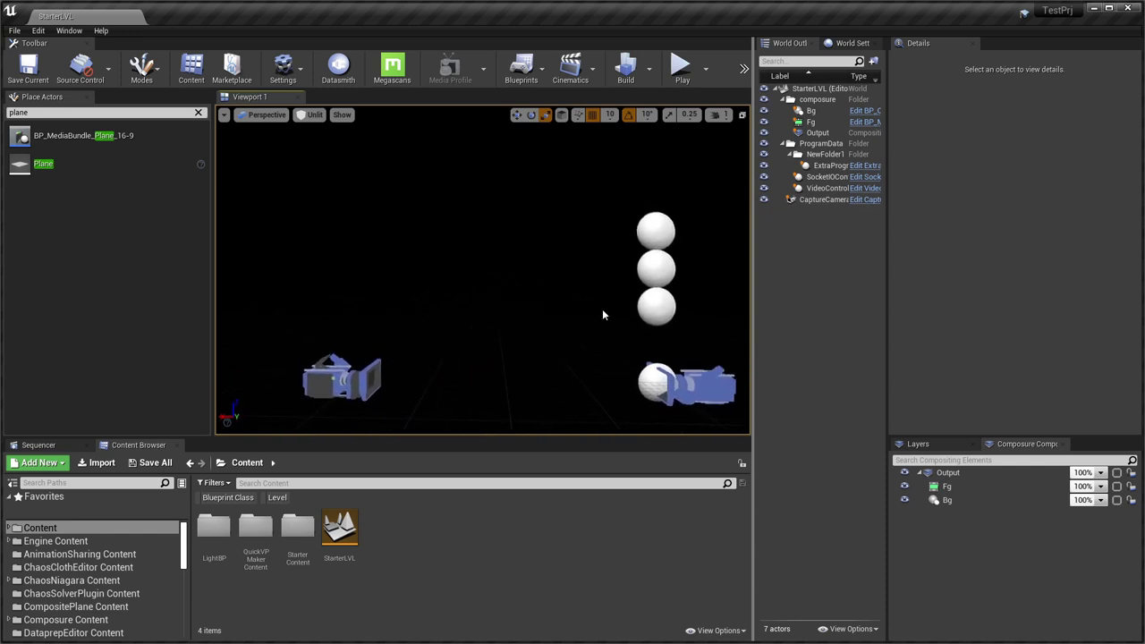
Switch to the dist folder, locate the QuickVP Controller Setup 1.0.0.exe installer, and minimize the folder window.
{"action": "key", "text": "alt+Tab"}
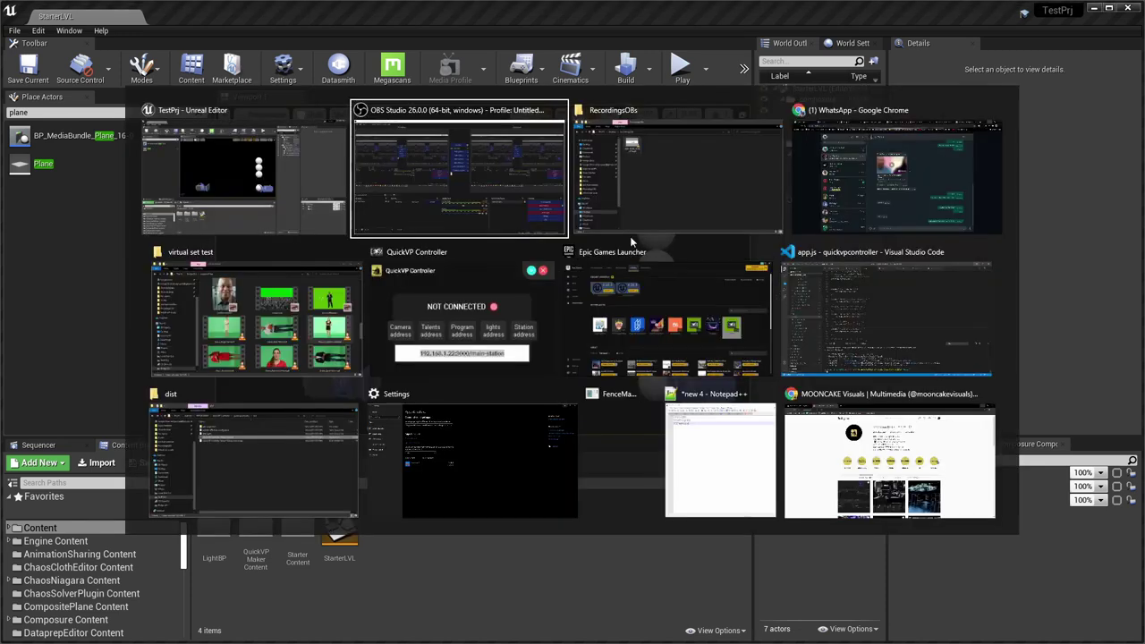
{"action": "left_click", "coordinate": [298, 431]}
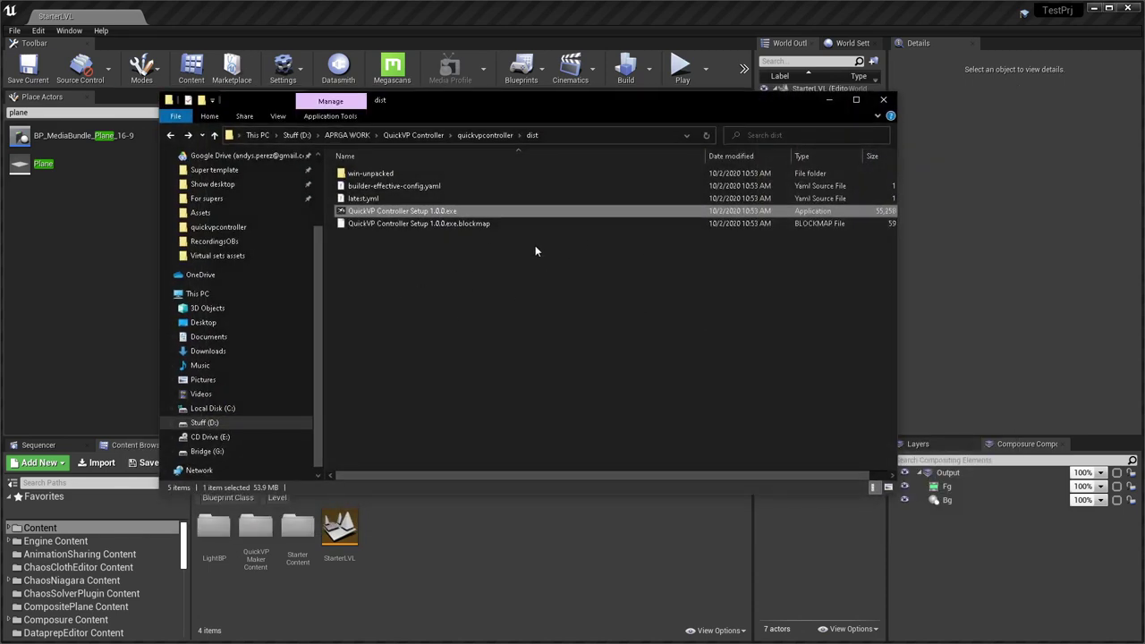
{"action": "double_click", "coordinate": [400, 213]}
{"action": "left_click", "coordinate": [829, 99]}
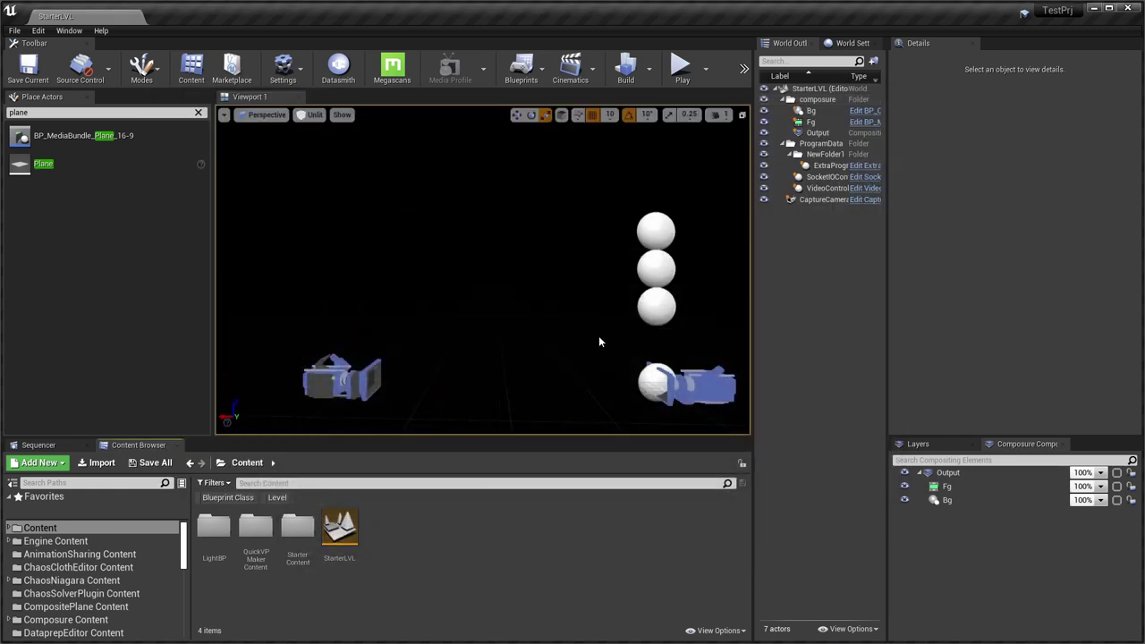
Search Windows for "quick" and bring up the QuickVP Controller application.
{"action": "key", "text": "alt+Tab"}
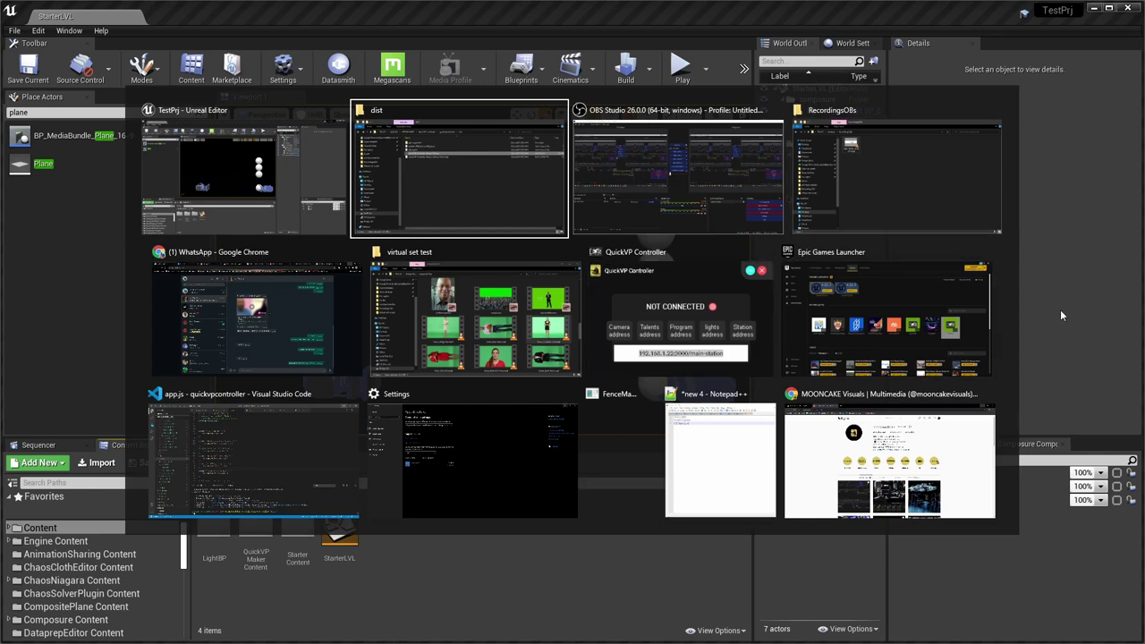
{"action": "key", "text": "Escape"}
{"action": "key", "text": "super"}
{"action": "type", "text": "quicl"}
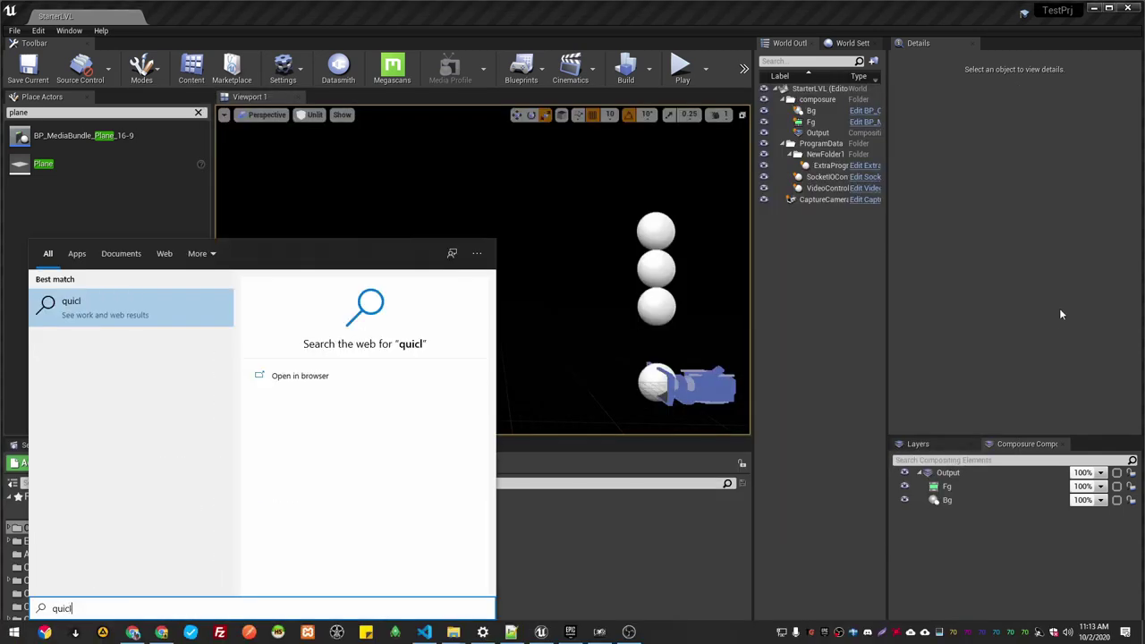
{"action": "key", "text": "BackSpace"}
{"action": "type", "text": "k"}
{"action": "left_click", "coordinate": [134, 306]}
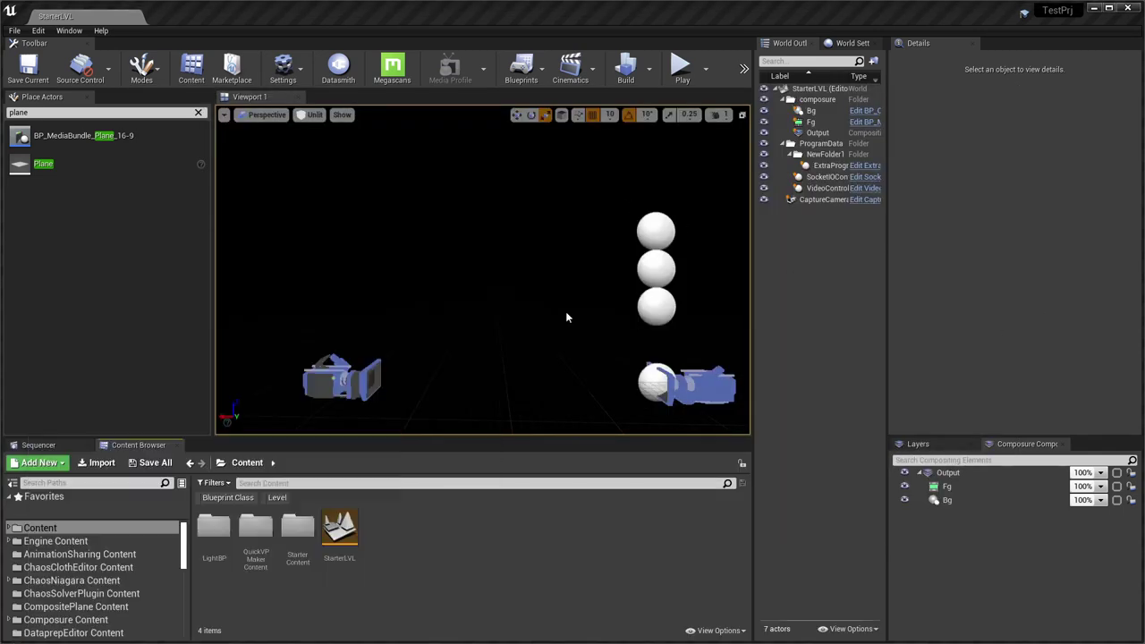
{"action": "key", "text": "alt+Tab"}
{"action": "left_click", "coordinate": [693, 329]}
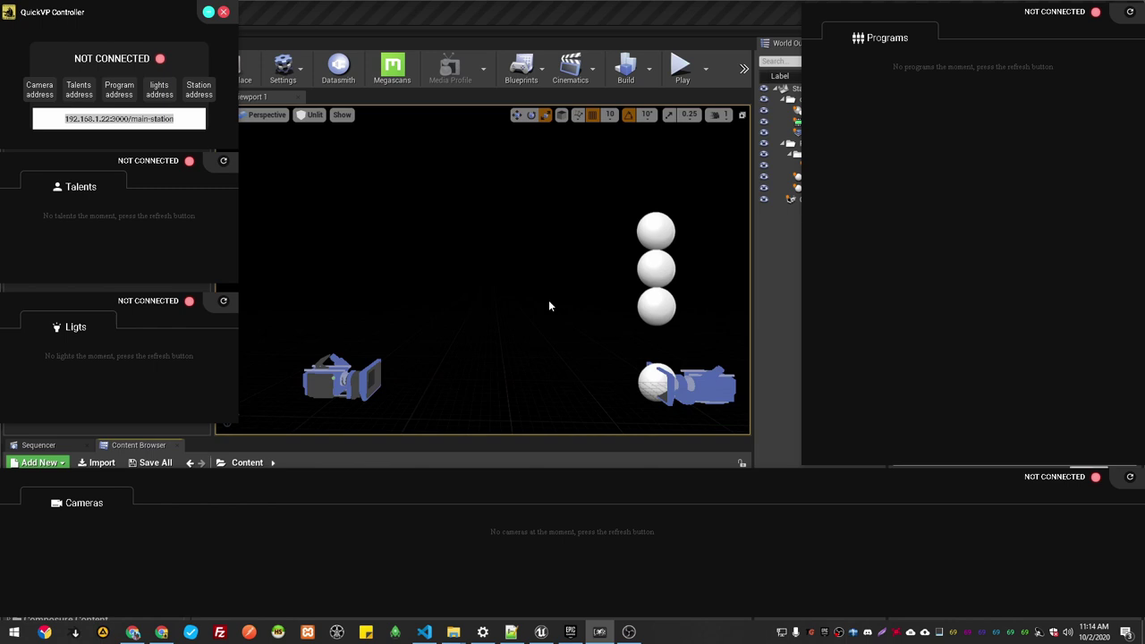
Play the level in Unreal Editor and switch to QuickVP Controller to check its connection status.
{"action": "left_click", "coordinate": [547, 26]}
{"action": "mouse_move", "coordinate": [533, 274]}
{"action": "right_mouse_down"}
{"action": "mouse_move", "coordinate": [569, 274]}
{"action": "mouse_move", "coordinate": [532, 278]}
{"action": "right_mouse_up"}
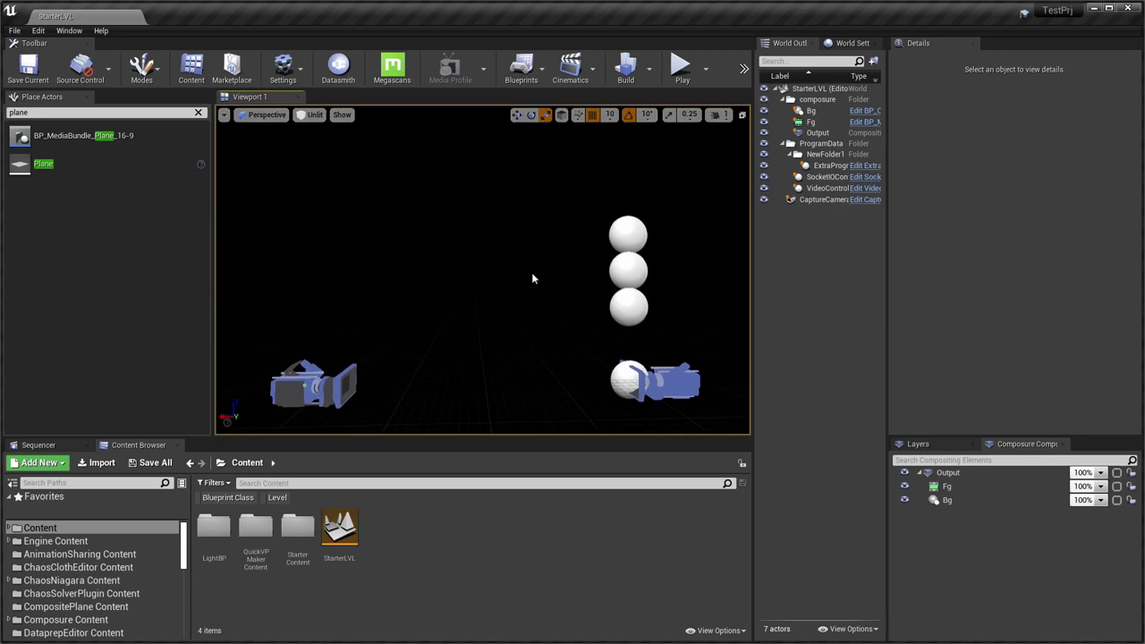
{"action": "key", "text": "alt+p"}
{"action": "key", "text": "alt+Tab"}
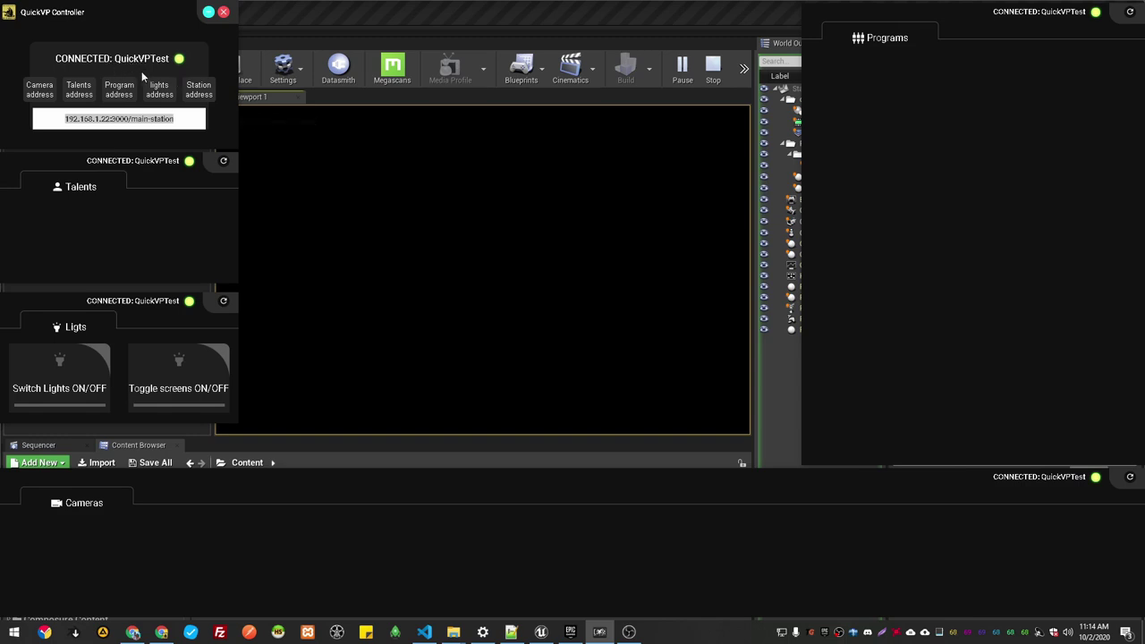
{"action": "left_click", "coordinate": [148, 377]}
Stop the play session in Unreal Editor and recheck the connection status in QuickVP Controller.
{"action": "left_click", "coordinate": [278, 35]}
{"action": "key", "text": "Escape"}
{"action": "key", "text": "alt+Tab"}
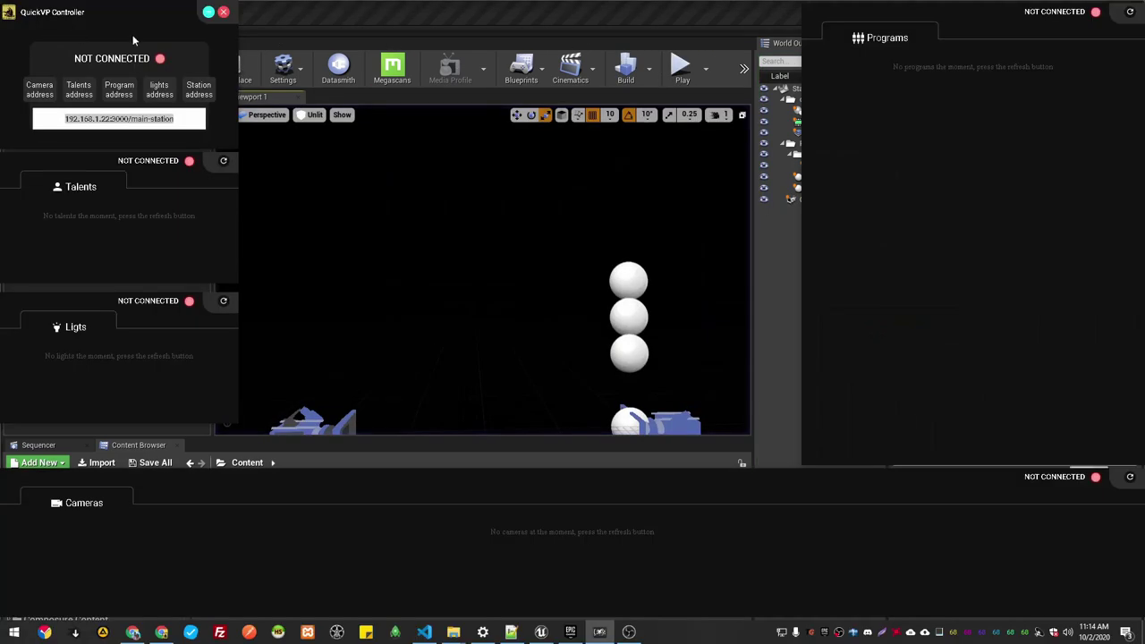
In Unreal Editor, set the SocketIOController actor's Project Name to "Testing this" and play the level.
{"action": "left_click", "coordinate": [495, 10]}
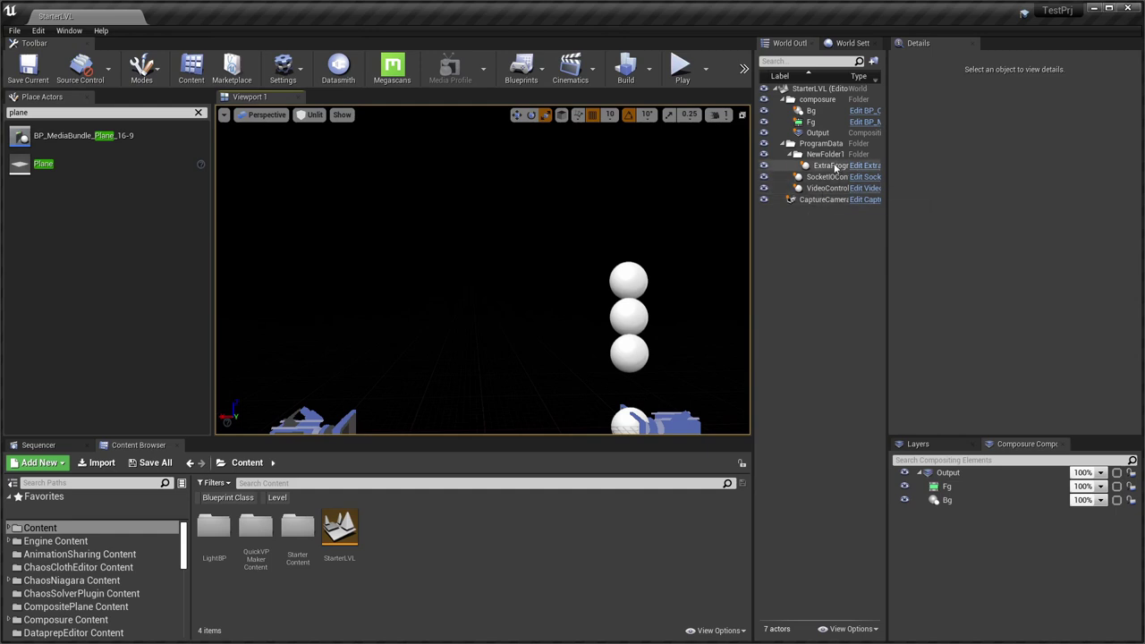
{"action": "left_click", "coordinate": [824, 178]}
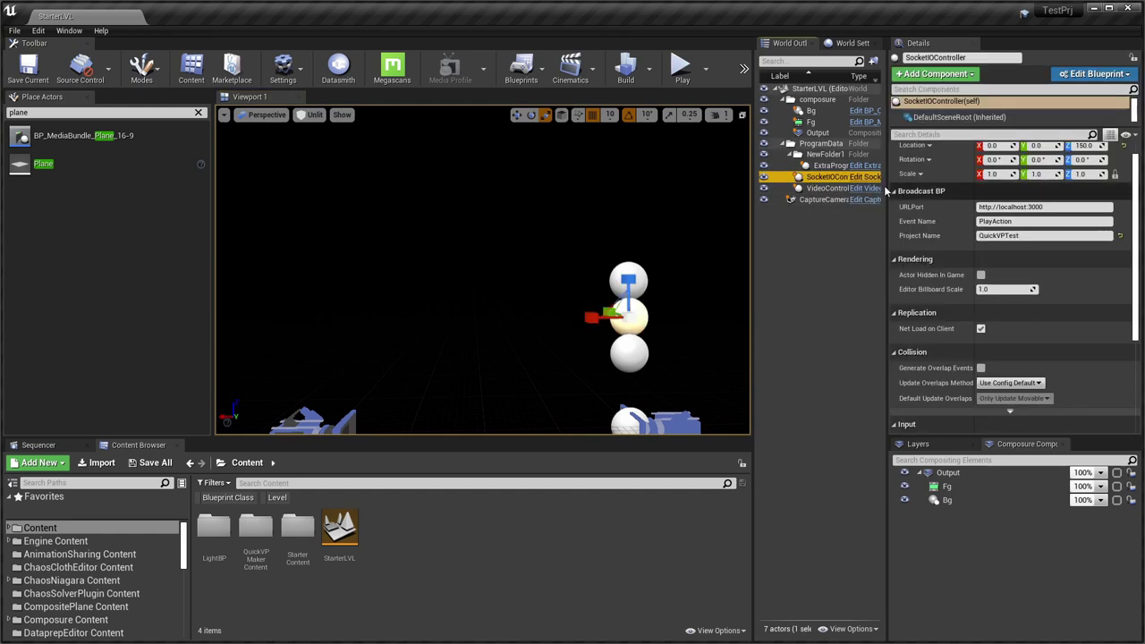
{"action": "left_click", "coordinate": [1022, 235]}
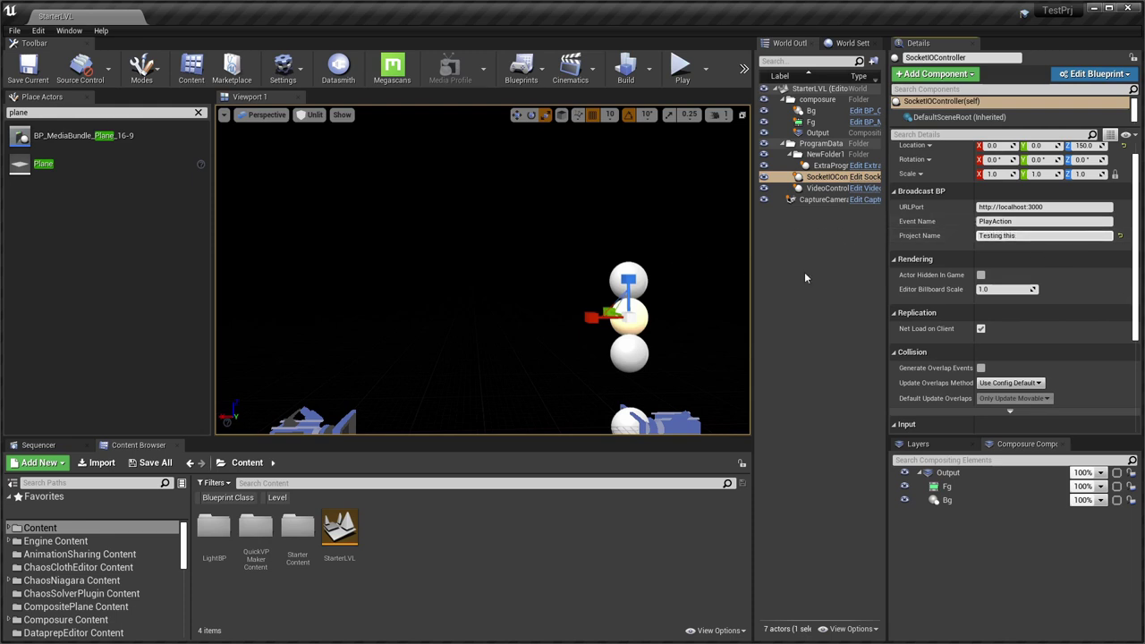
{"action": "left_click", "coordinate": [811, 427]}
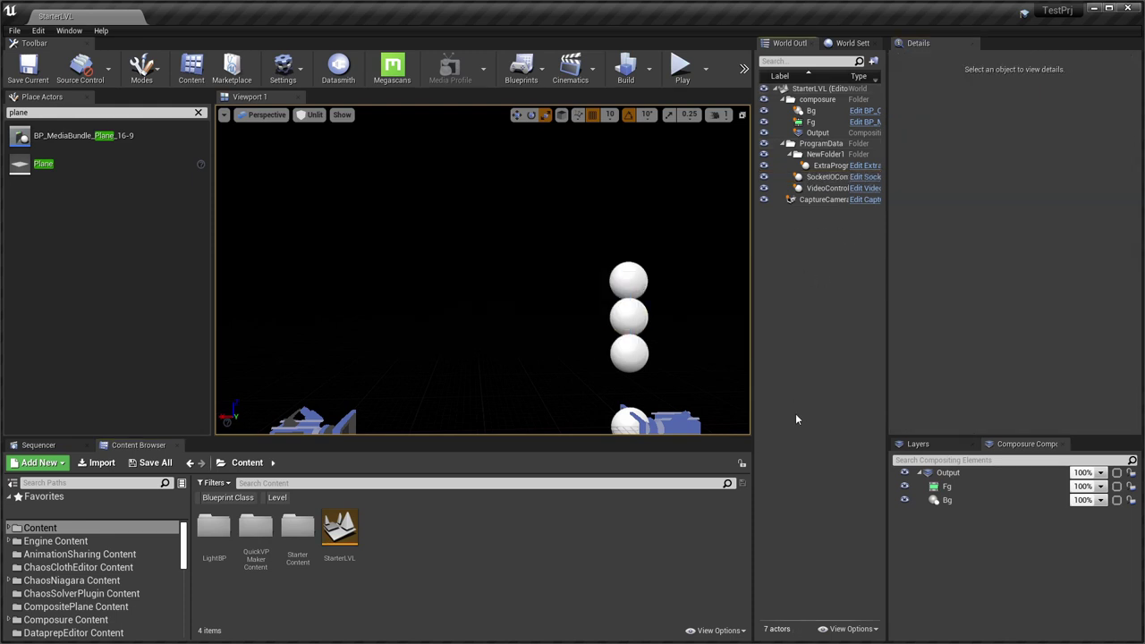
{"action": "key", "text": "alt+p"}
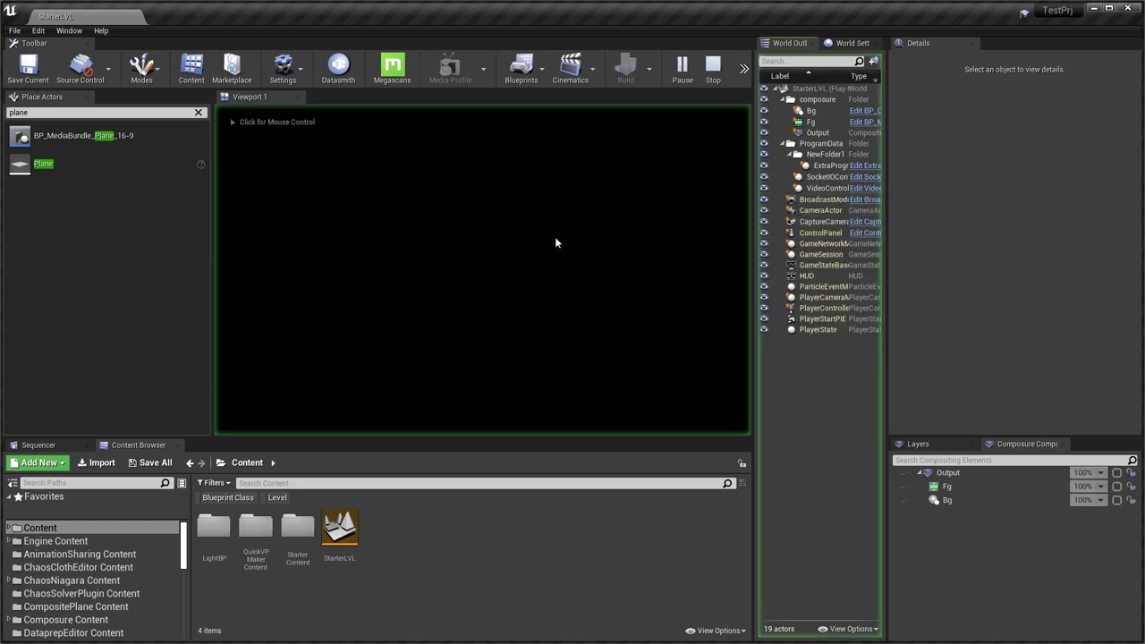
Switch to QuickVP Controller to check the project's connection status, and stop the play session in Unreal Editor.
{"action": "key", "text": "alt+Tab"}
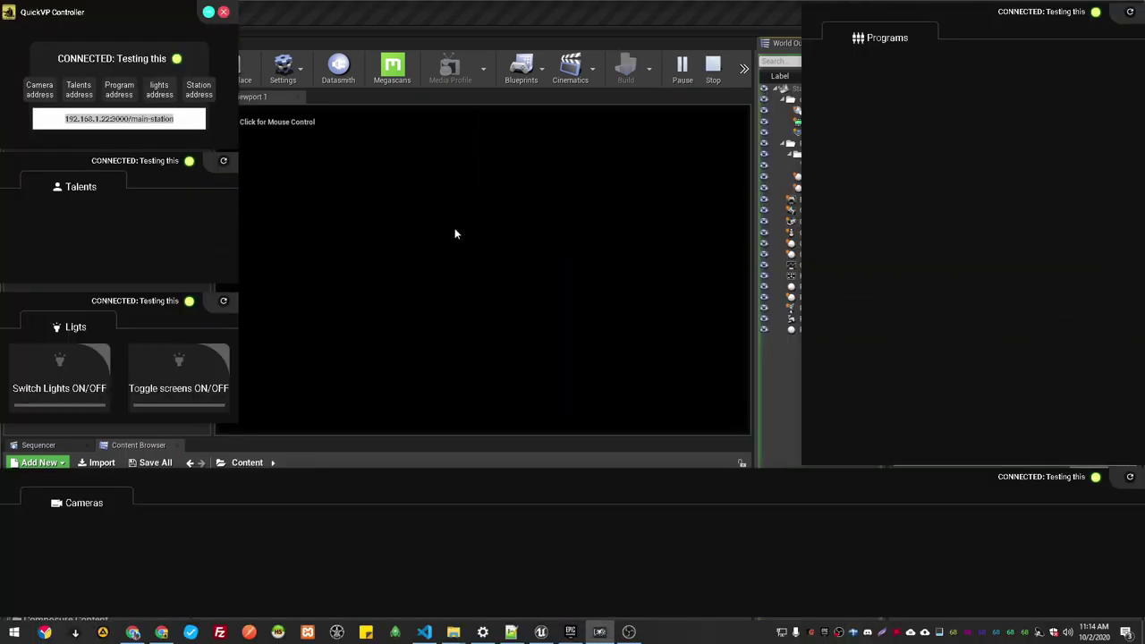
{"action": "left_click", "coordinate": [343, 24]}
{"action": "key", "text": "Escape"}
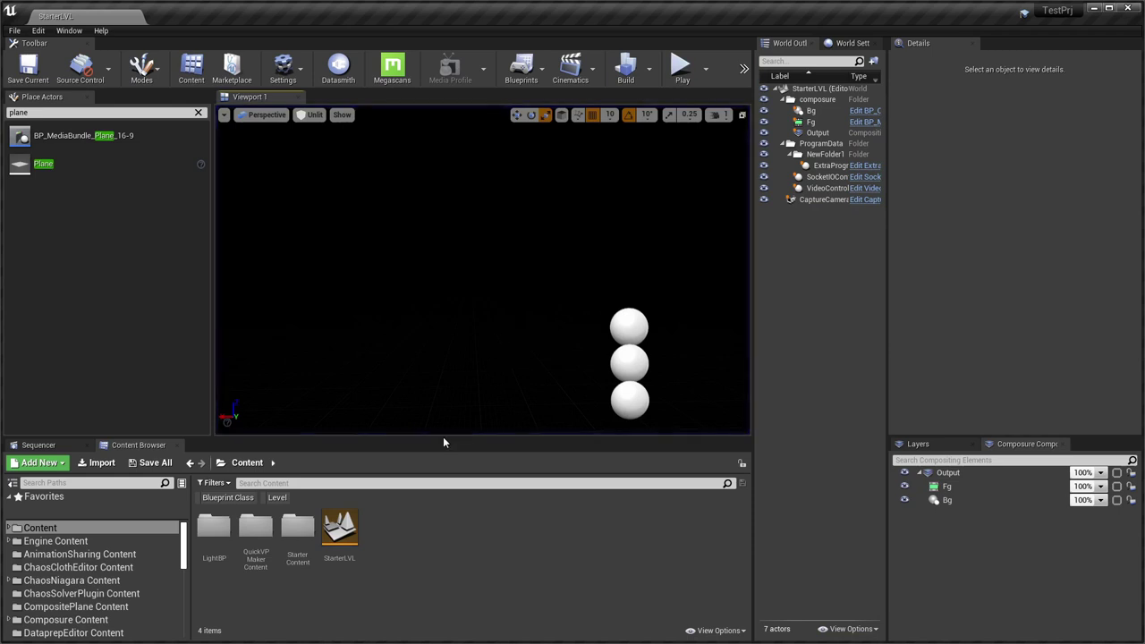
Open the LightningBP folder inside LightBP in the Content Browser to view its light blueprints.
{"action": "right_click_drag", "start_coordinate": [495, 320], "coordinate": [505, 371]}
{"action": "right_click_drag", "start_coordinate": [723, 241], "coordinate": [723, 242]}
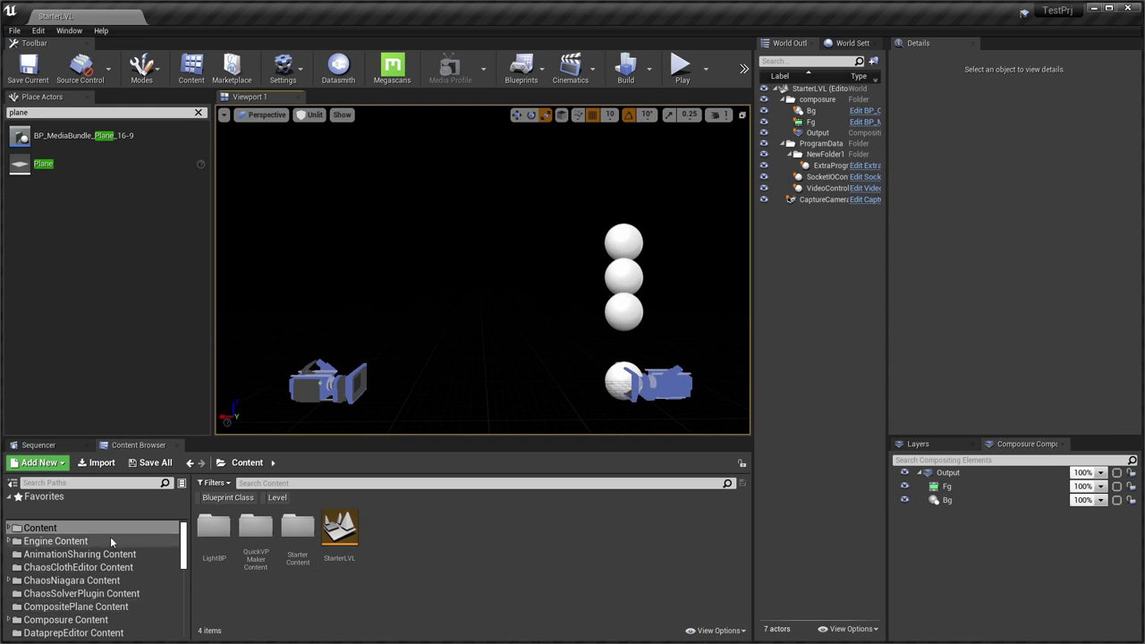
{"action": "left_click", "coordinate": [210, 530]}
{"action": "double_click", "coordinate": [211, 530]}
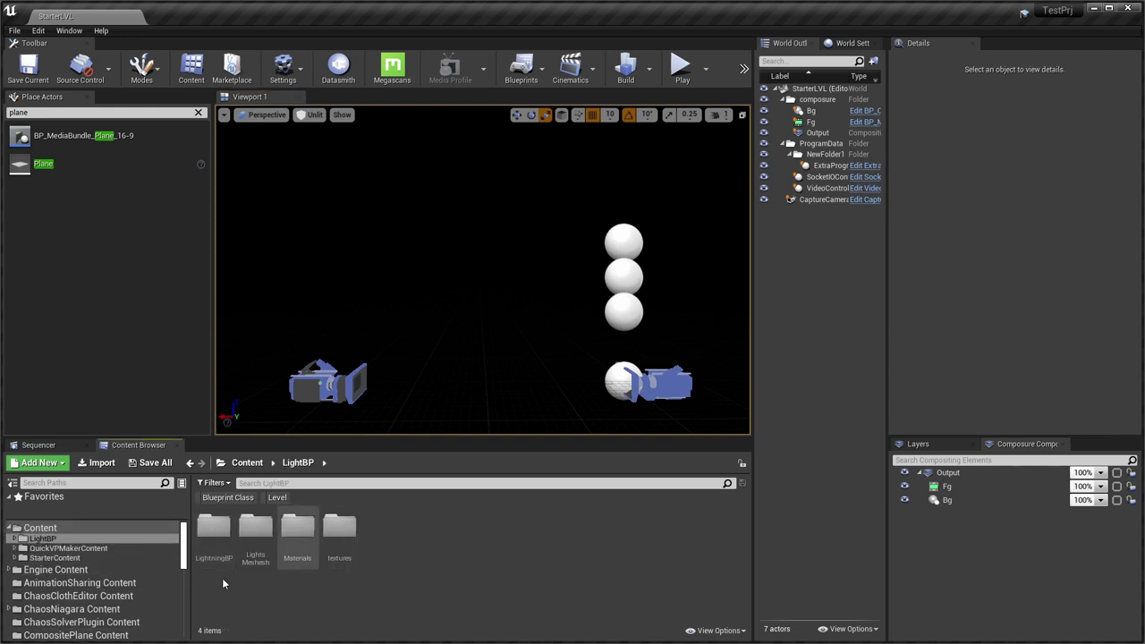
{"action": "double_click", "coordinate": [211, 527]}
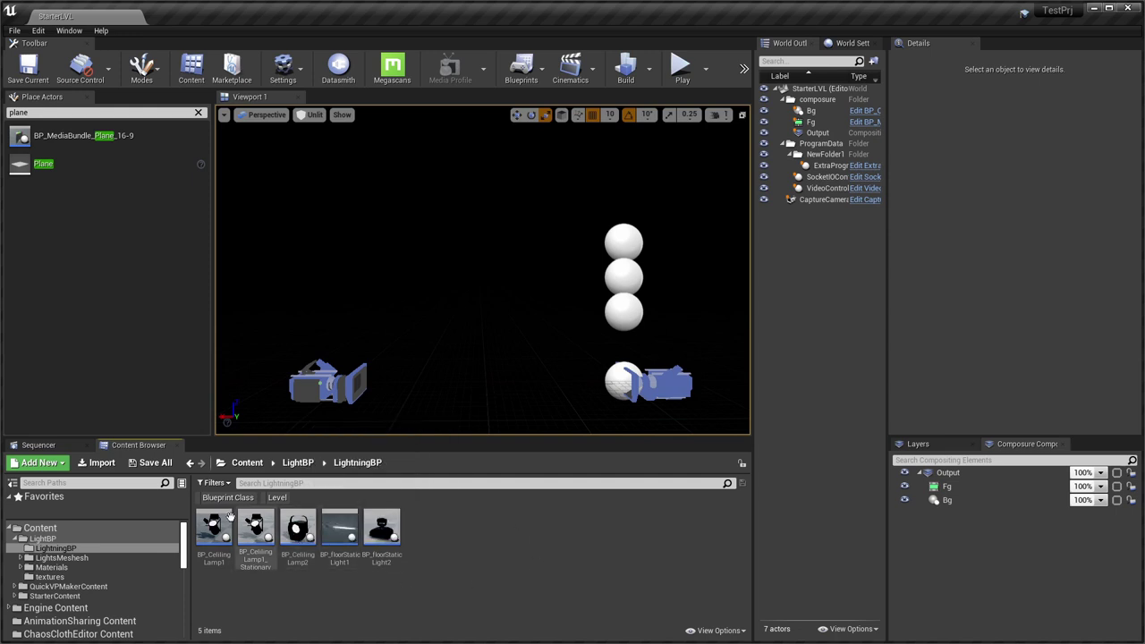
Place a BP_floorStaticLight1 light in the level between the two cameras and delete it again.
{"action": "mouse_move", "coordinate": [559, 430]}
{"action": "right_mouse_down"}
{"action": "mouse_move", "coordinate": [563, 465]}
{"action": "mouse_move", "coordinate": [577, 442]}
{"action": "mouse_move", "coordinate": [542, 438]}
{"action": "mouse_move", "coordinate": [577, 442]}
{"action": "mouse_move", "coordinate": [586, 469]}
{"action": "mouse_move", "coordinate": [564, 452]}
{"action": "right_mouse_up"}
{"action": "left_click_drag", "start_coordinate": [339, 530], "coordinate": [521, 384]}
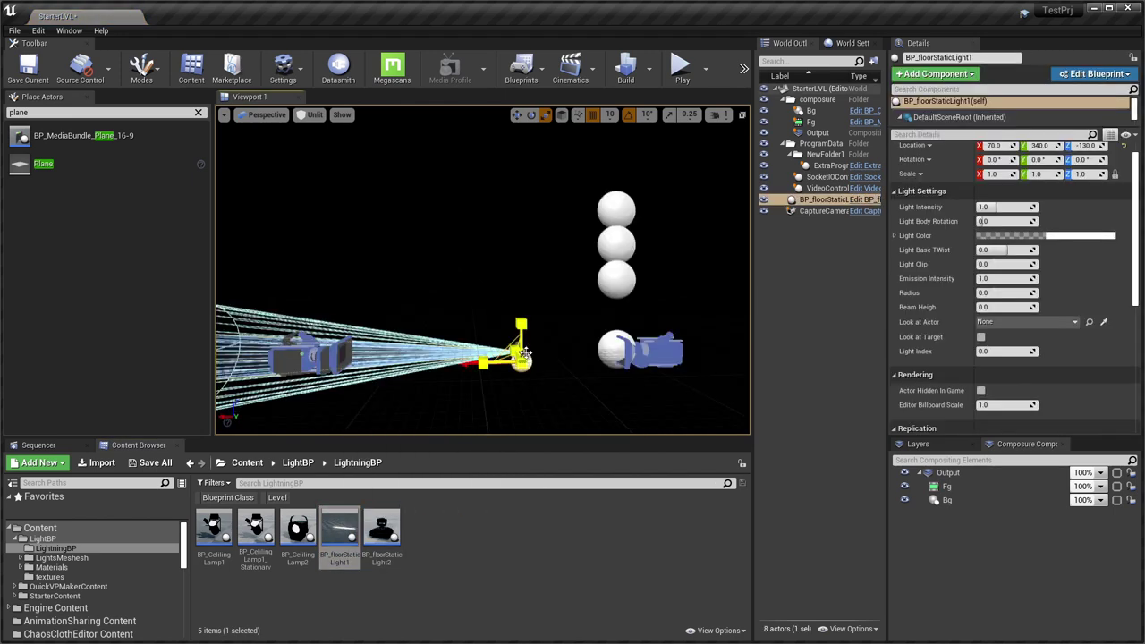
{"action": "key", "text": "Delete"}
Browse the QuickVPMakerContent folder, looking through its Decals and Materials subfolders.
{"action": "left_click", "coordinate": [49, 528]}
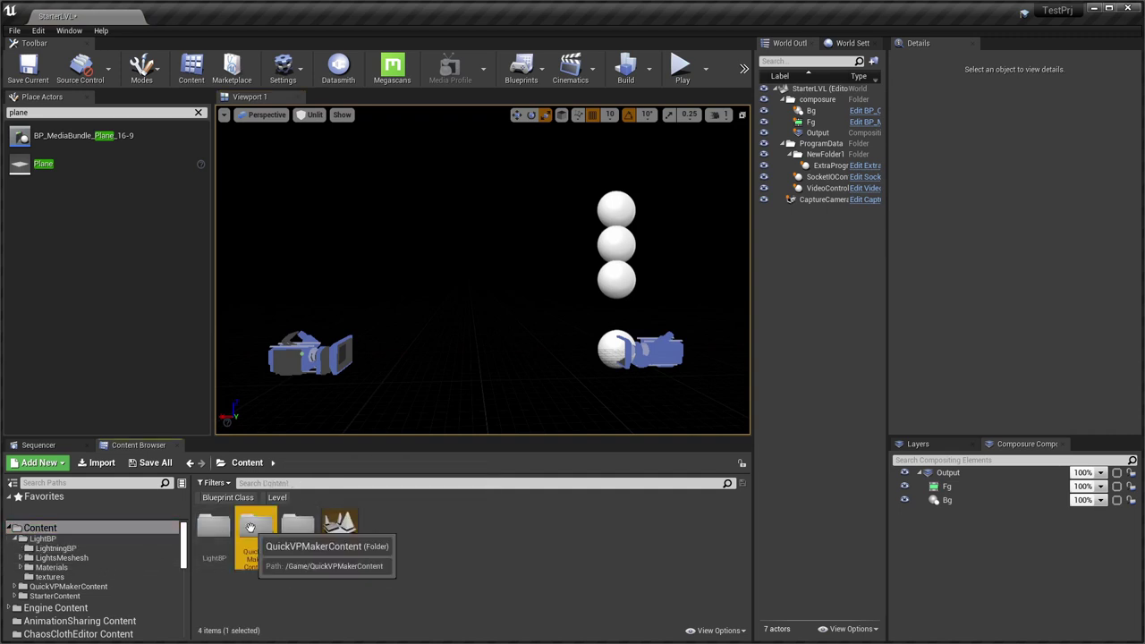
{"action": "double_click", "coordinate": [255, 527]}
{"action": "right_click_drag", "start_coordinate": [546, 320], "coordinate": [546, 361]}
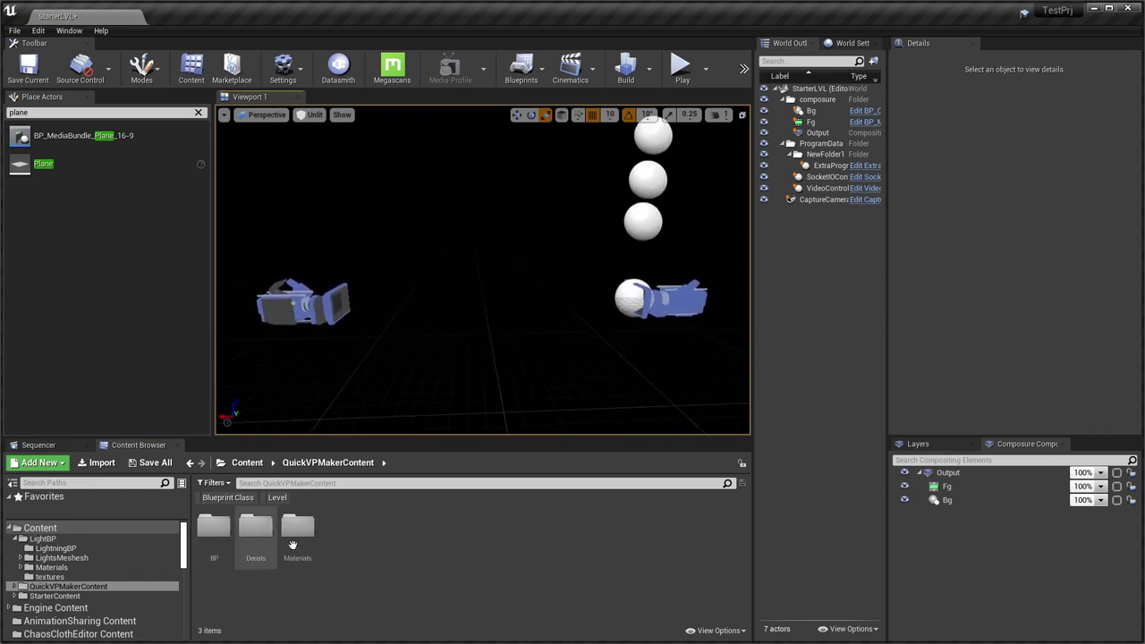
{"action": "double_click", "coordinate": [256, 528]}
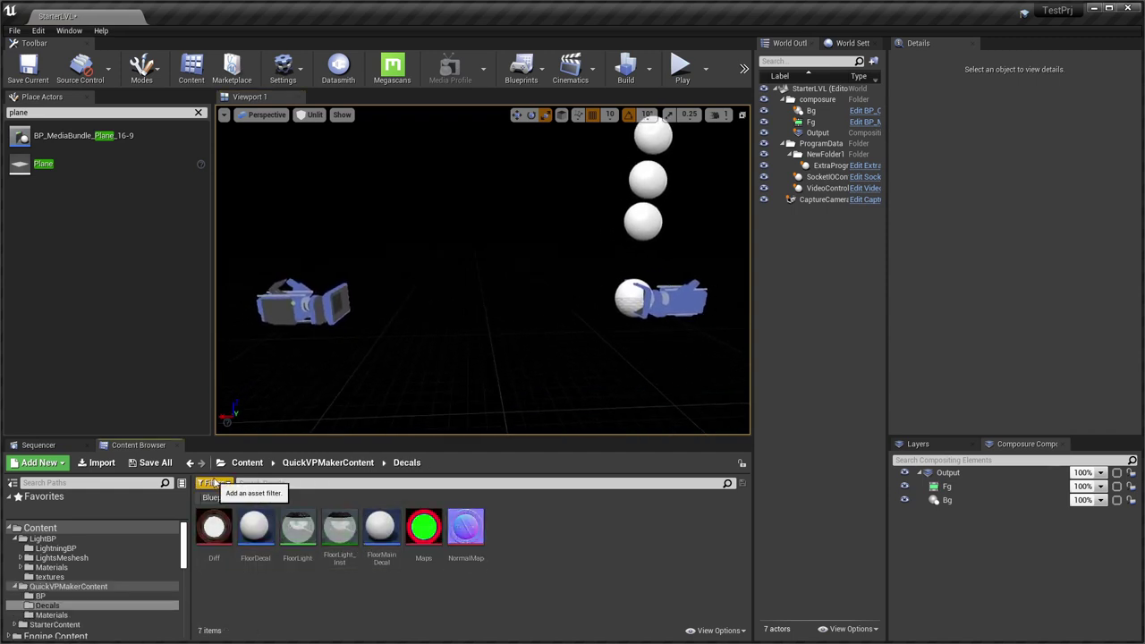
{"action": "left_click", "coordinate": [190, 462]}
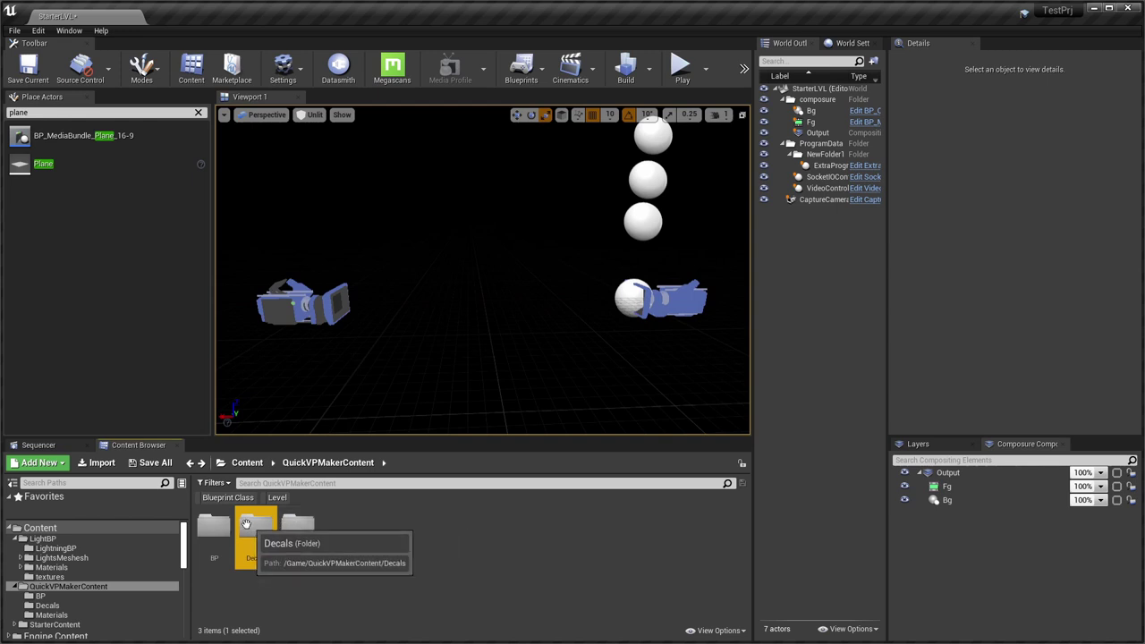
{"action": "double_click", "coordinate": [299, 530]}
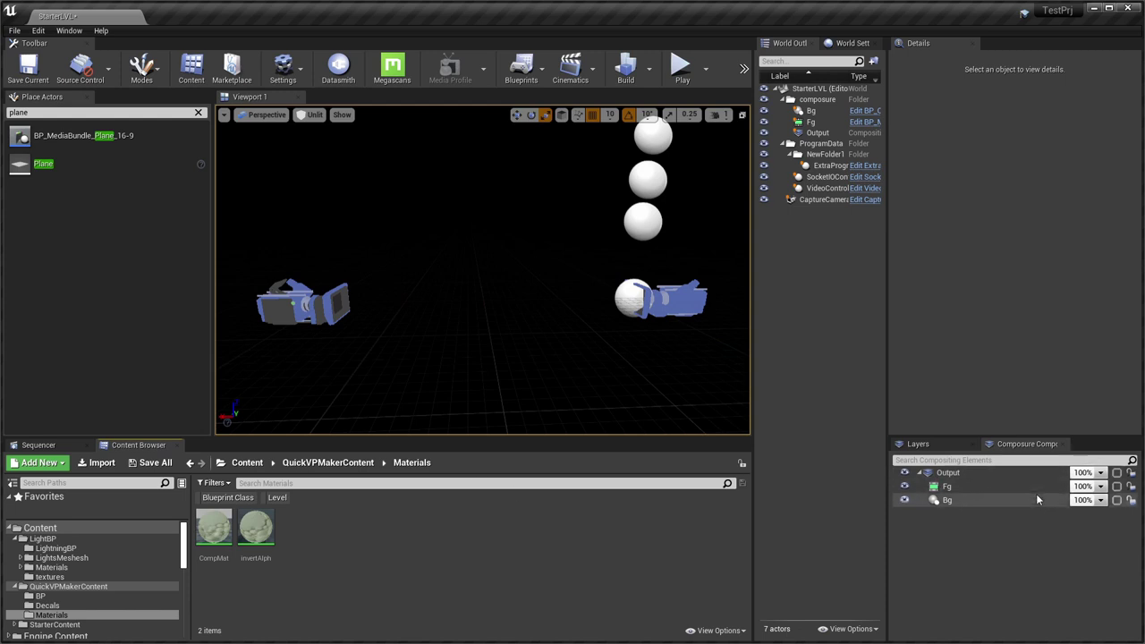
Review the settings of the Output, Fg and Bg composure elements.
{"action": "left_click", "coordinate": [963, 474]}
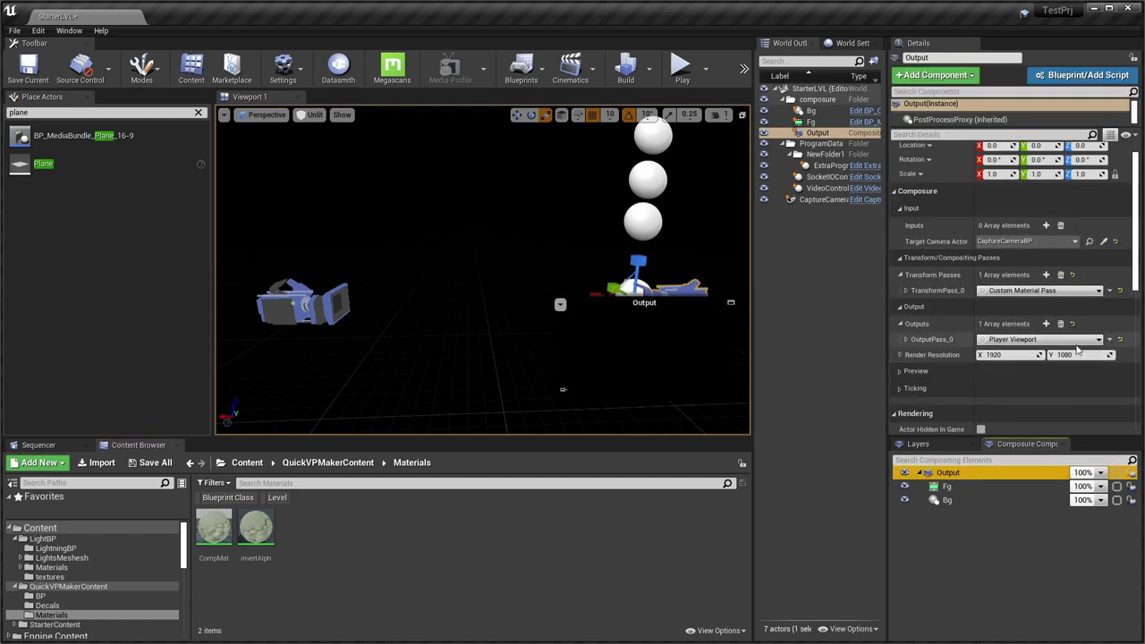
{"action": "left_click", "coordinate": [946, 486]}
{"action": "left_click", "coordinate": [948, 500]}
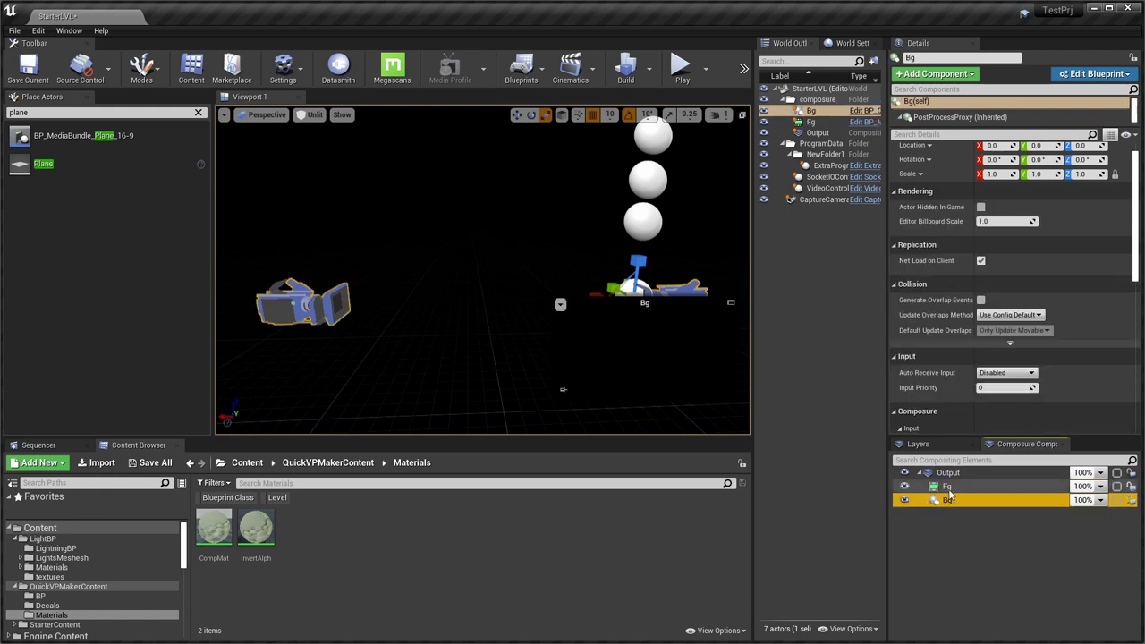
{"action": "left_click", "coordinate": [947, 473]}
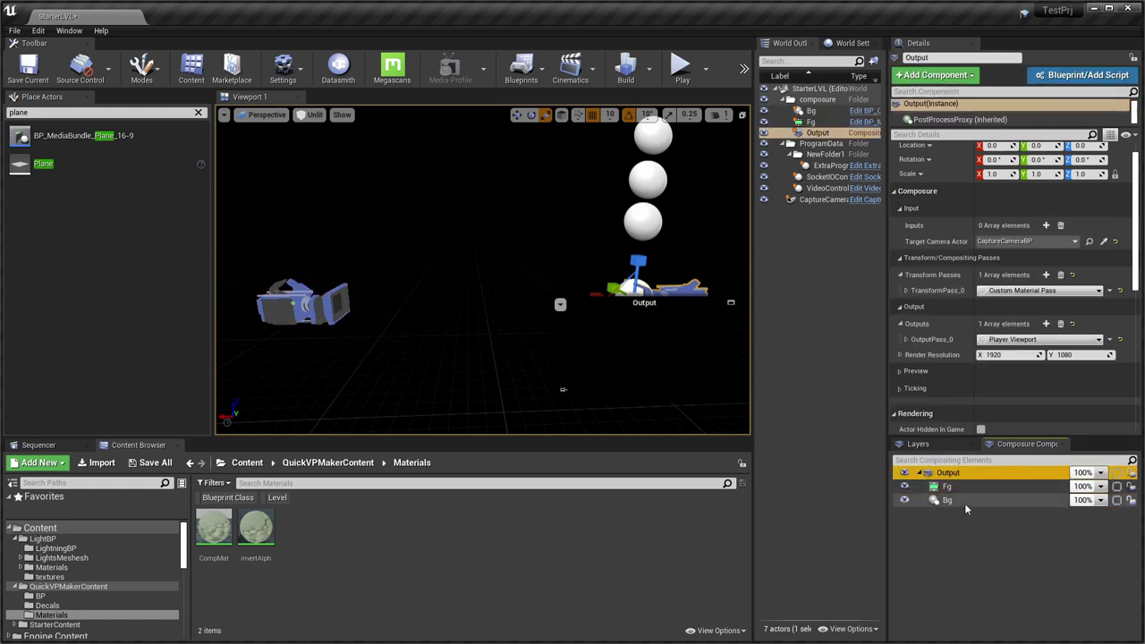
{"action": "left_click", "coordinate": [950, 487]}
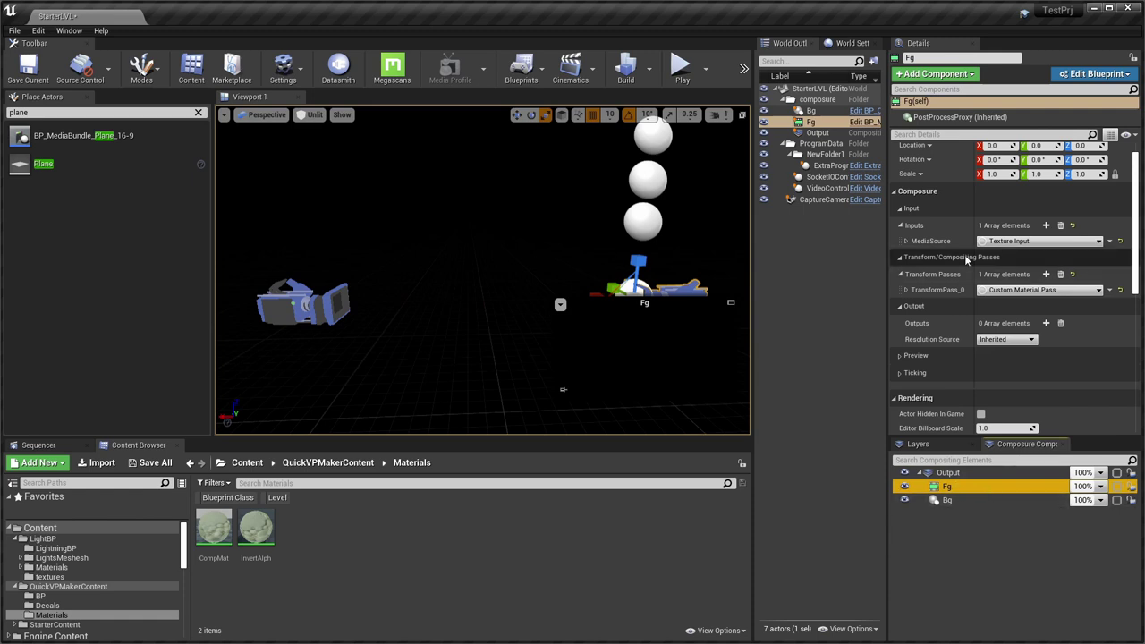
Examine the Fg element's MediaSource texture input and the material of its TransformPass_0.
{"action": "left_click", "coordinate": [906, 242]}
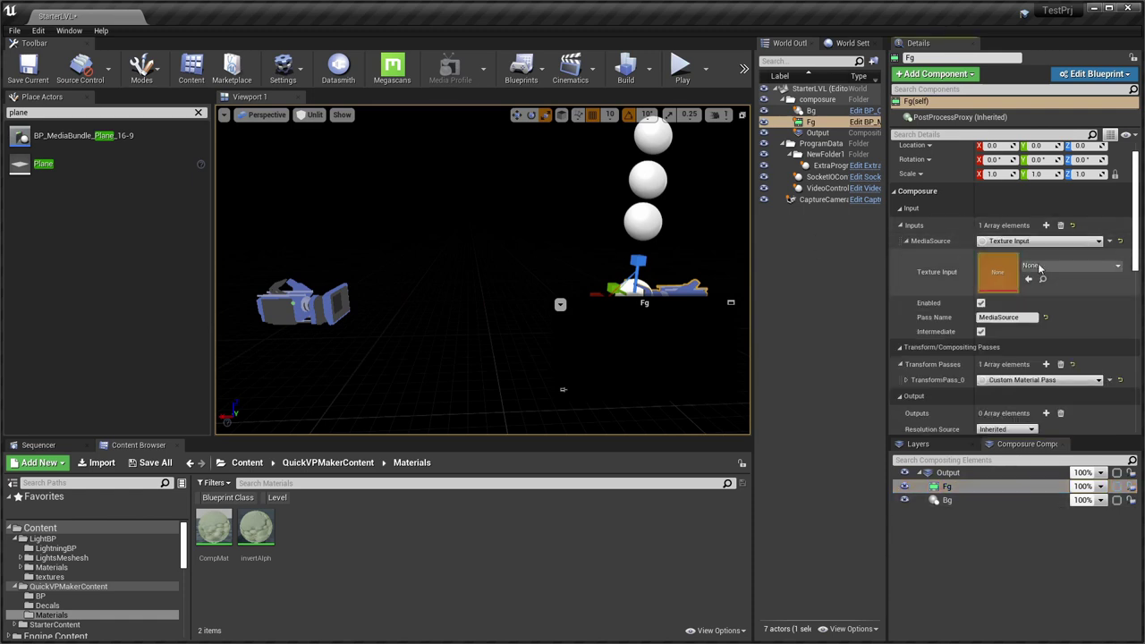
{"action": "left_click", "coordinate": [907, 241]}
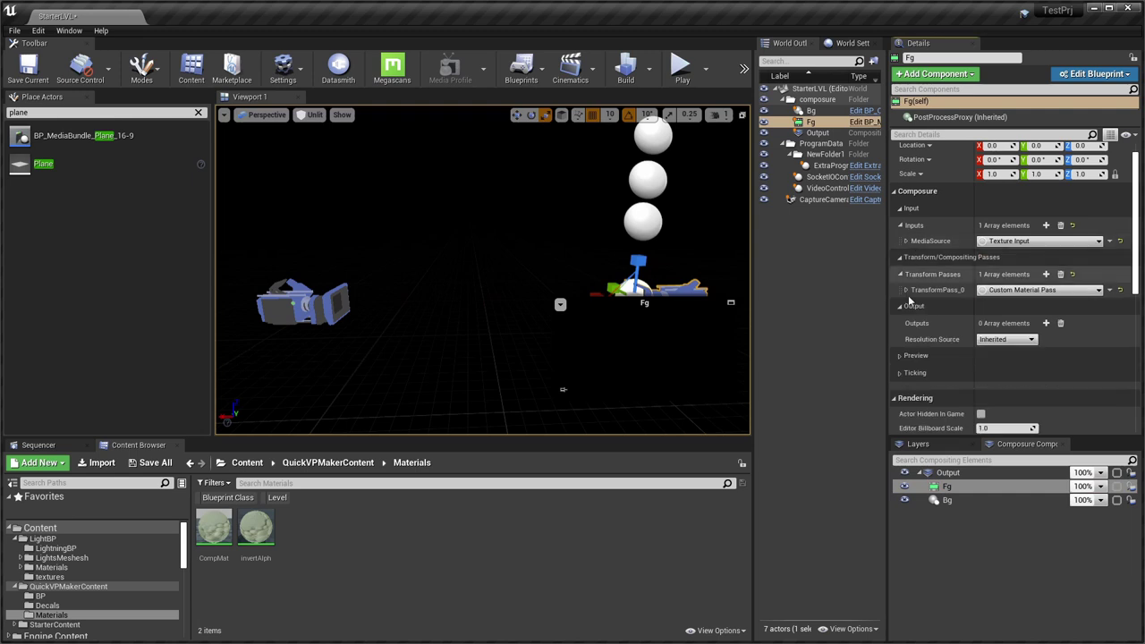
{"action": "left_click", "coordinate": [1038, 240]}
{"action": "left_click", "coordinate": [939, 600]}
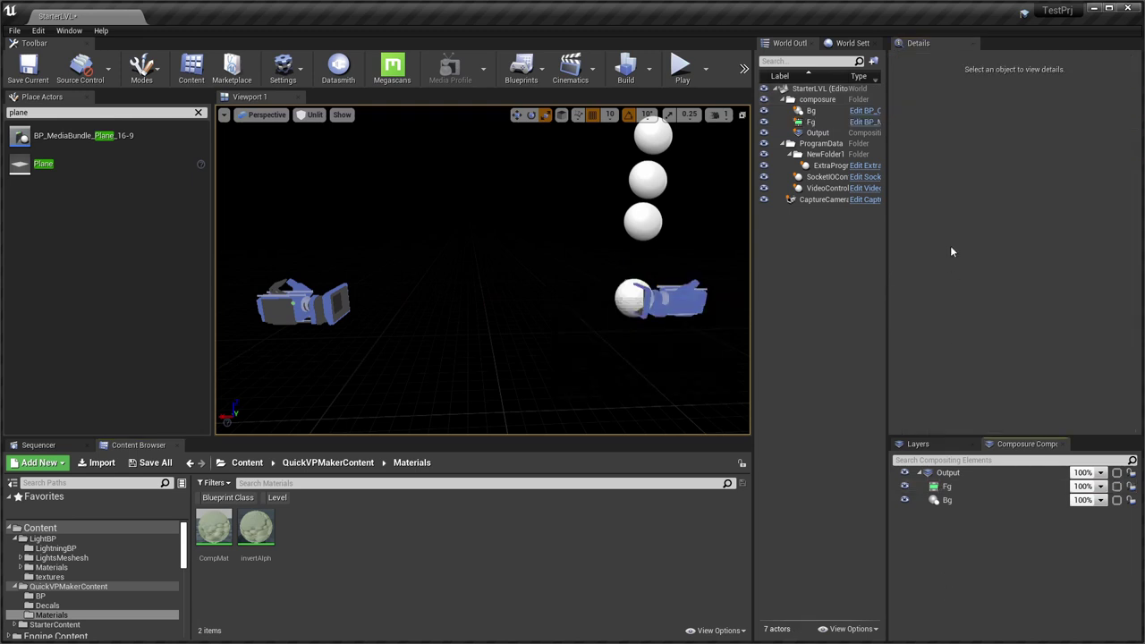
{"action": "left_click", "coordinate": [947, 487]}
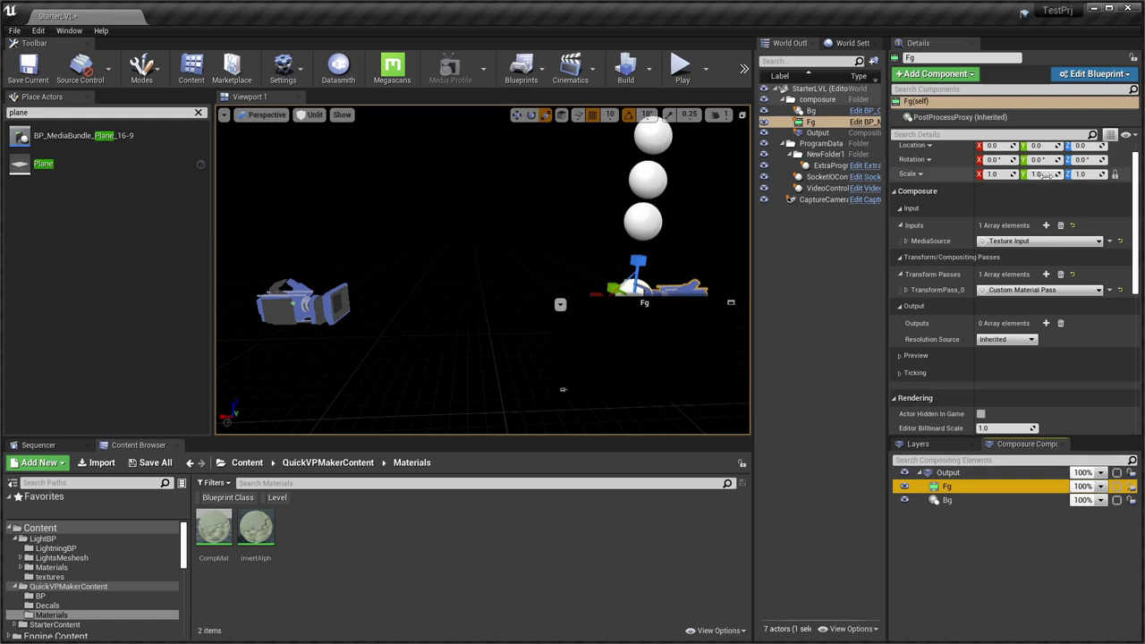
{"action": "left_click", "coordinate": [905, 291]}
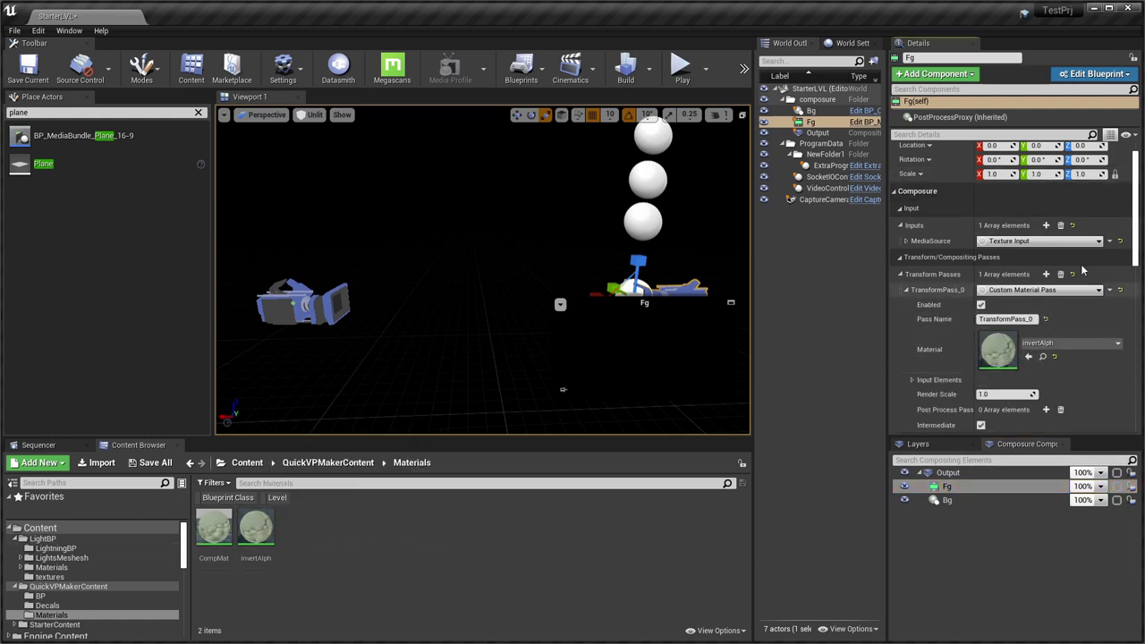
{"action": "left_click", "coordinate": [905, 291]}
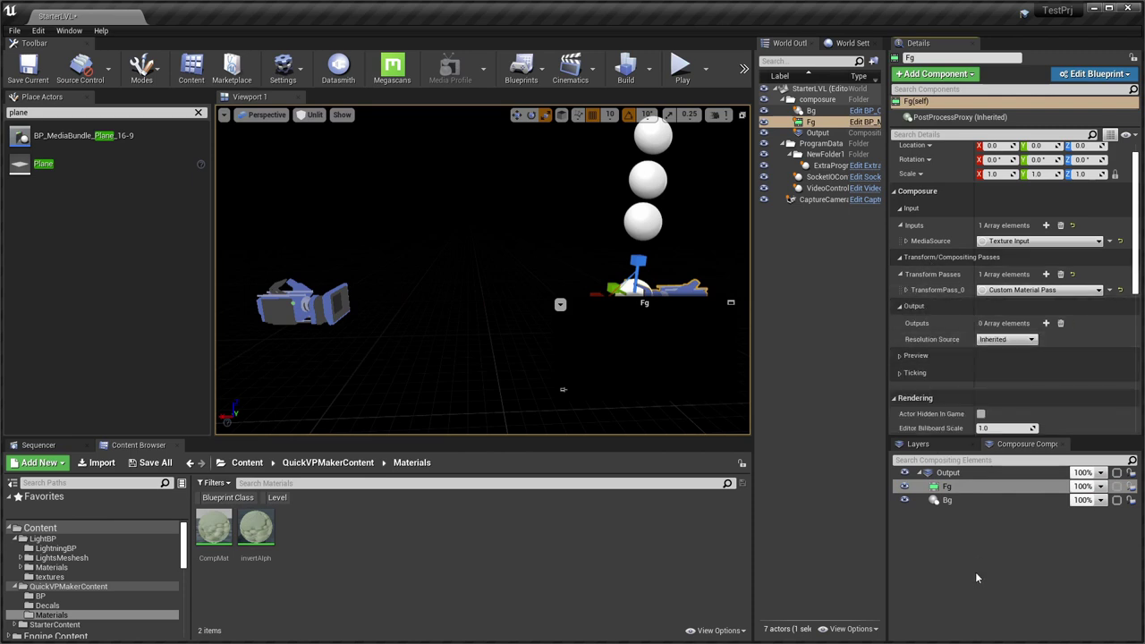
Examine the Bg element's composure input settings, including its Capture Actors inclusion type and actor set.
{"action": "left_click", "coordinate": [946, 500]}
{"action": "scroll", "coordinate": [1038, 295], "scroll_direction": "up", "scroll_amount": 1}
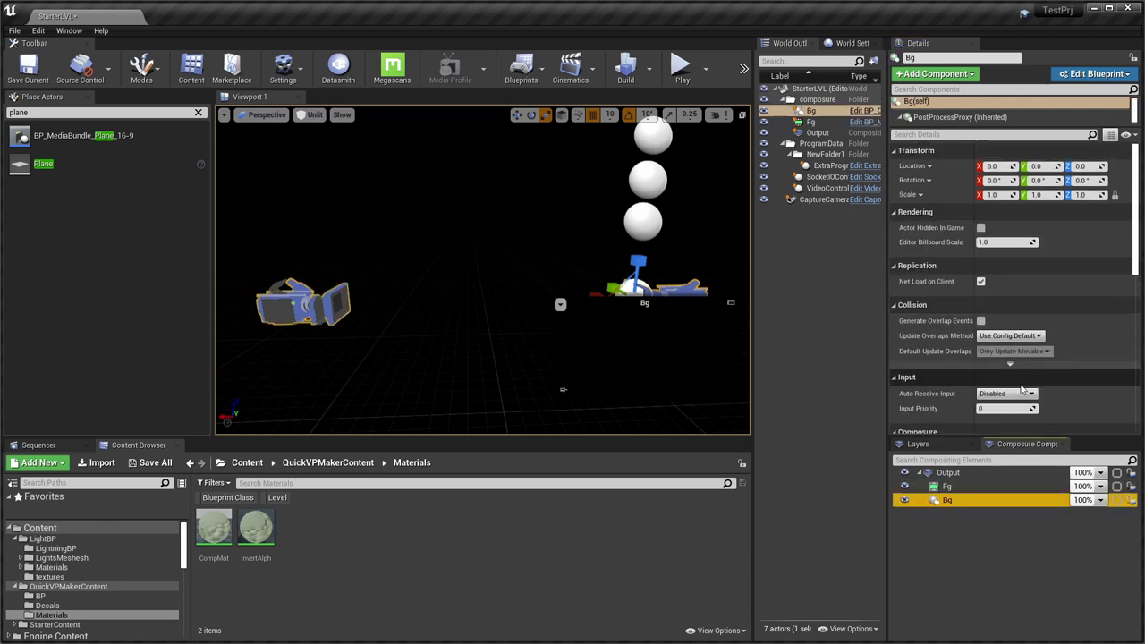
{"action": "scroll", "coordinate": [1022, 391], "scroll_direction": "down", "scroll_amount": 3}
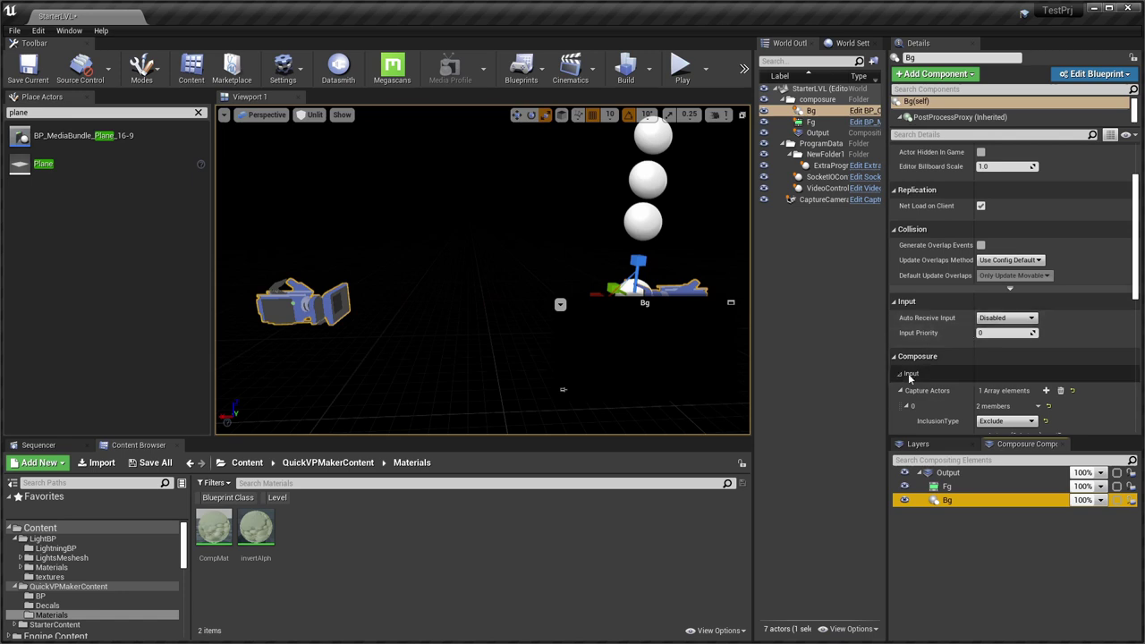
{"action": "scroll", "coordinate": [1002, 336], "scroll_direction": "down", "scroll_amount": 1}
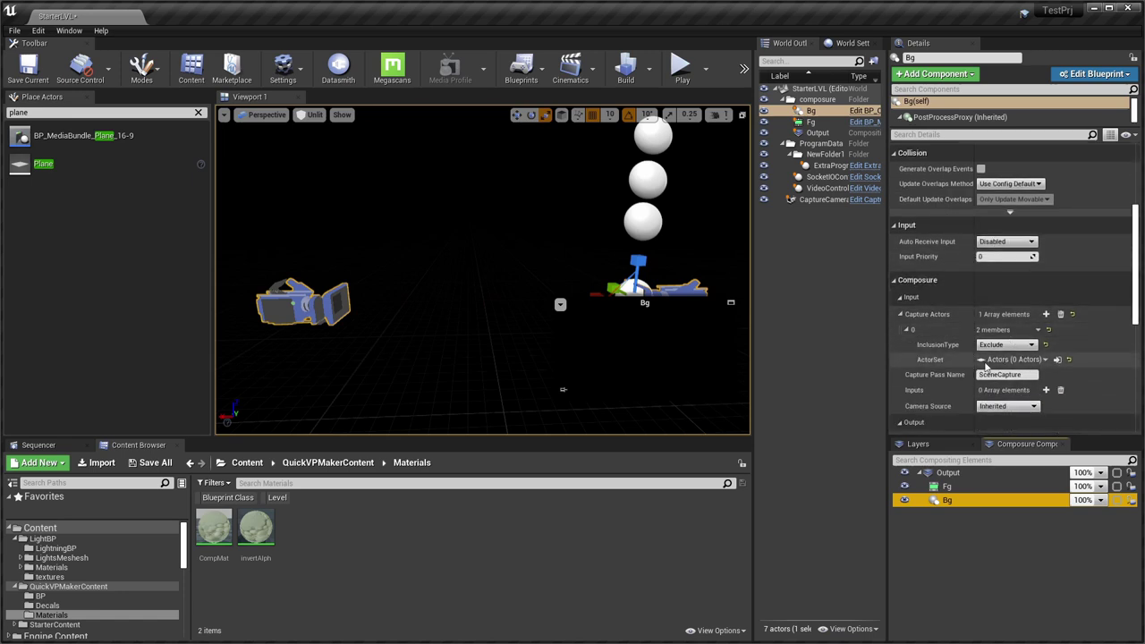
Delete the movable light layer from the level's layers and save the level.
{"action": "left_click", "coordinate": [926, 445]}
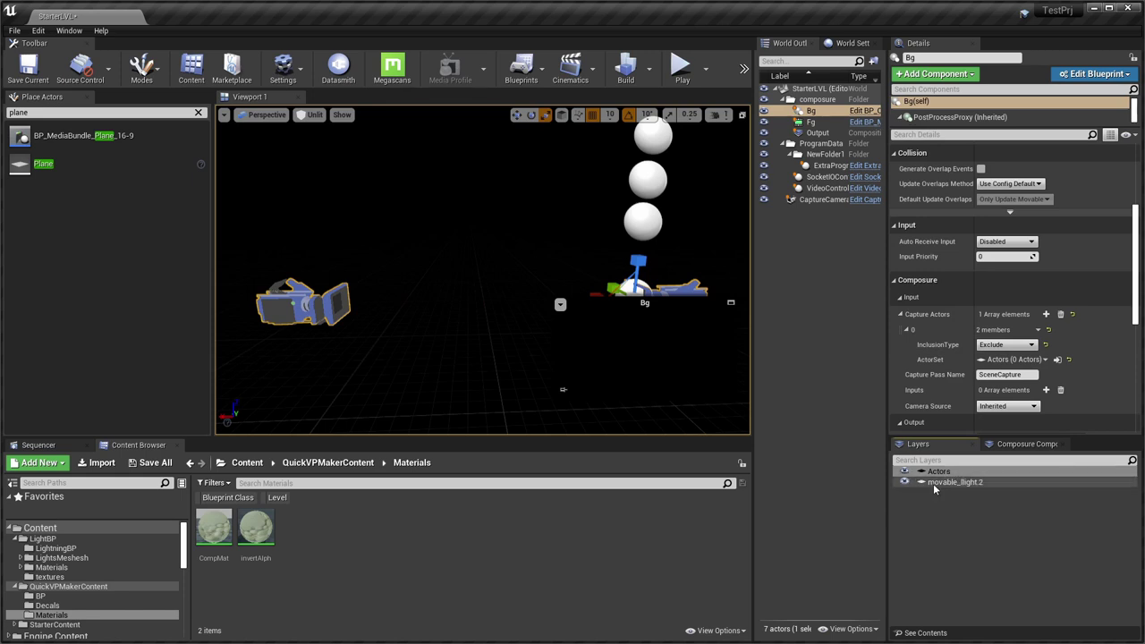
{"action": "left_click", "coordinate": [980, 484]}
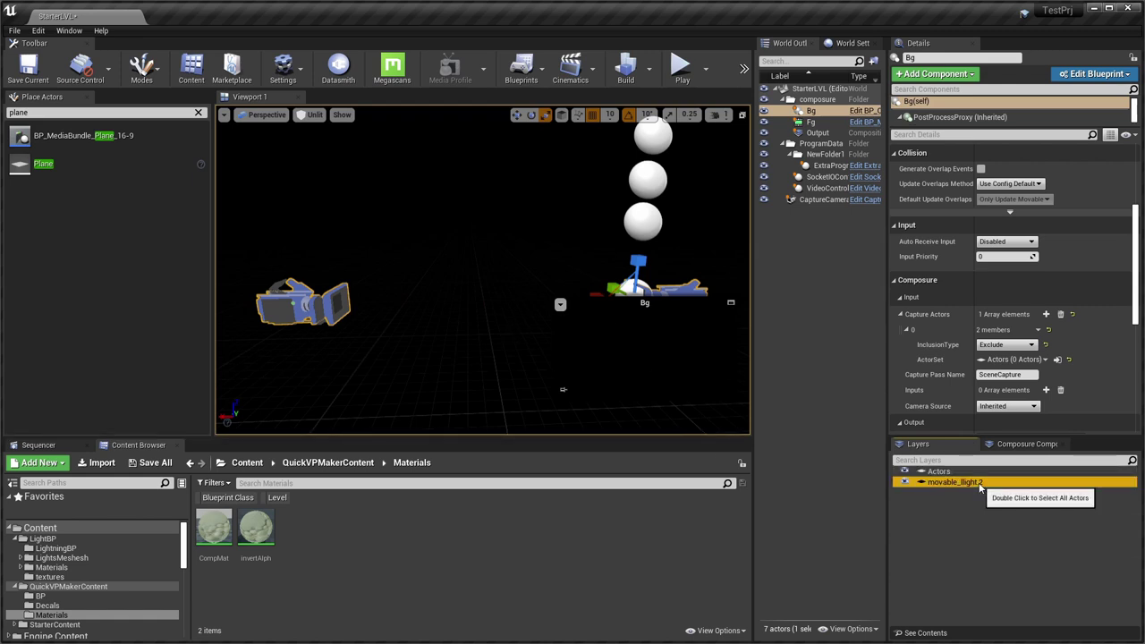
{"action": "key", "text": "Delete"}
{"action": "key", "text": "ctrl+s"}
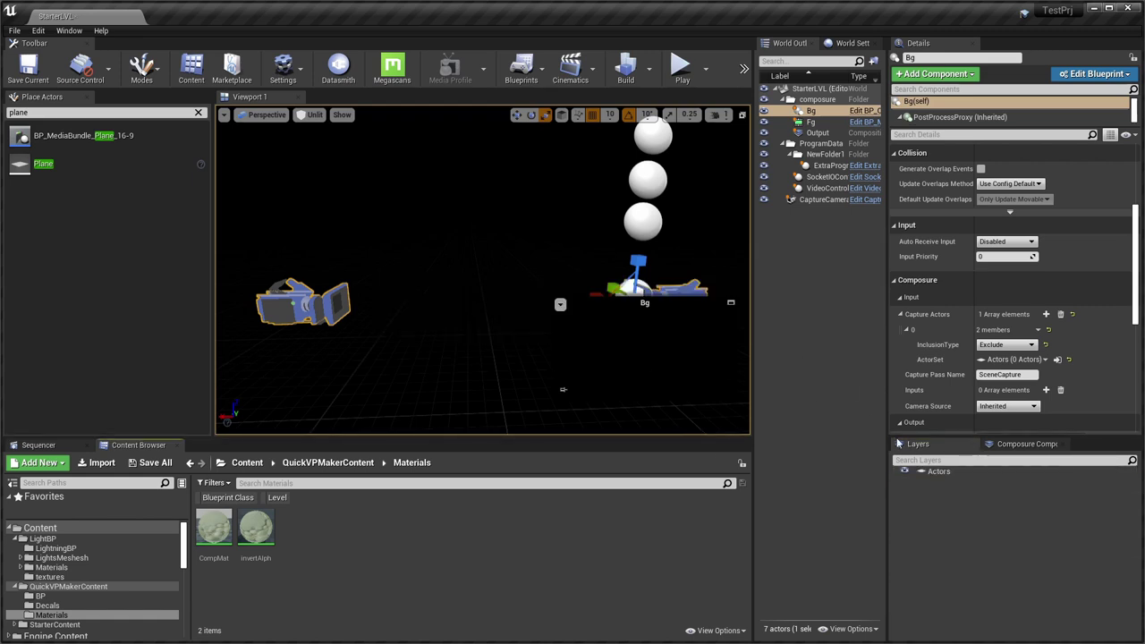
Open the BP folder in QuickVPMakerContent and display the World Settings to check the level's game mode.
{"action": "left_click", "coordinate": [959, 474]}
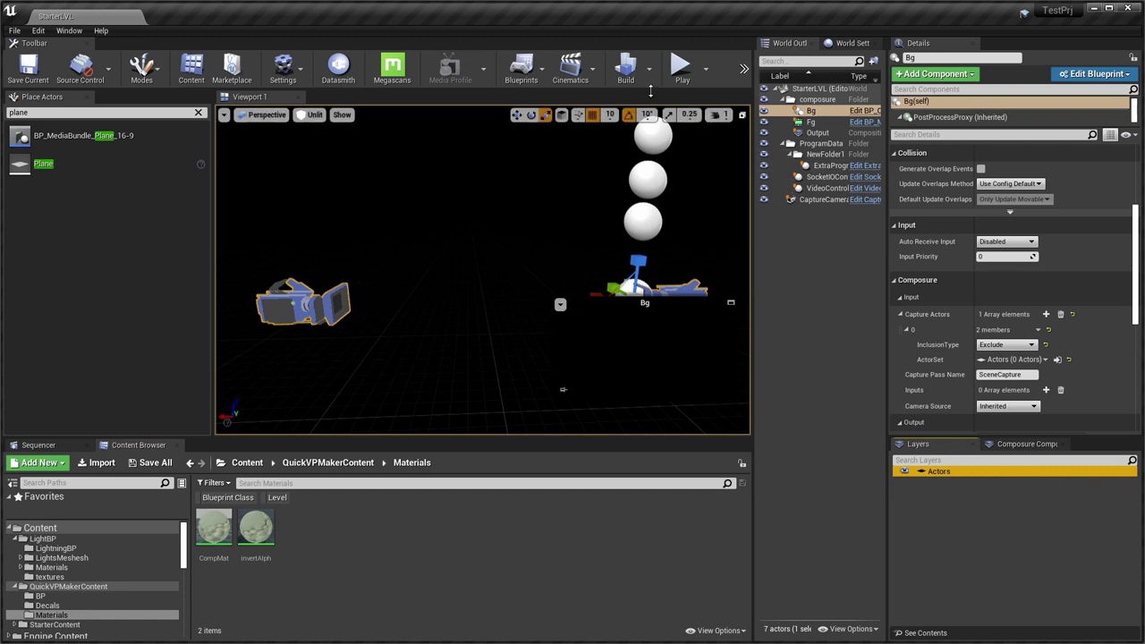
{"action": "right_click_drag", "start_coordinate": [472, 308], "coordinate": [484, 309]}
{"action": "left_click", "coordinate": [472, 309]}
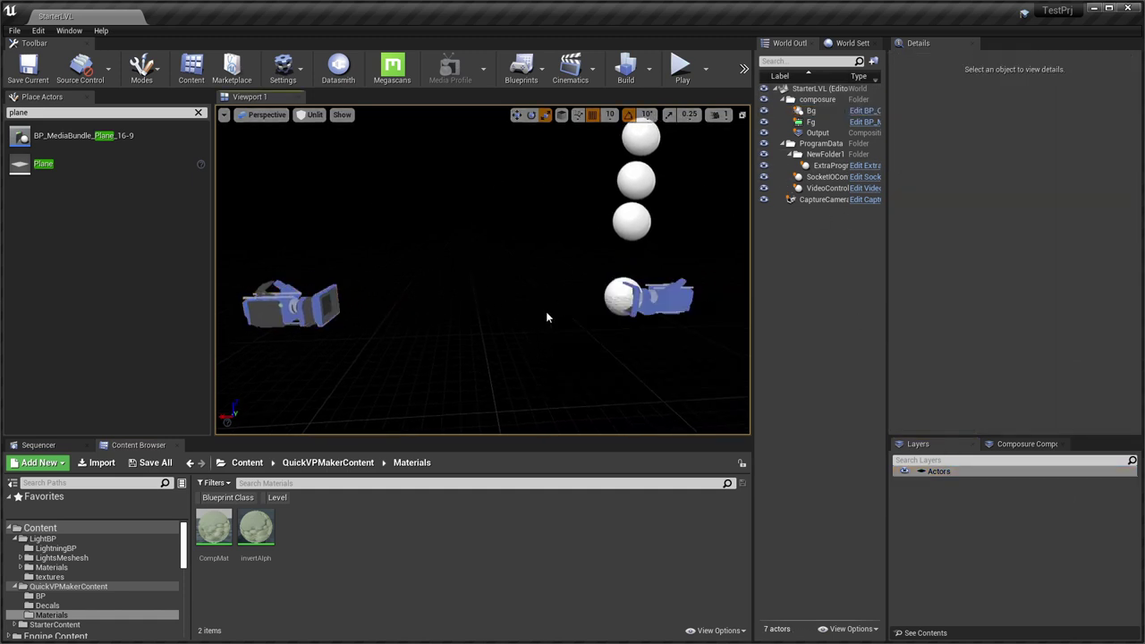
{"action": "left_click", "coordinate": [41, 596]}
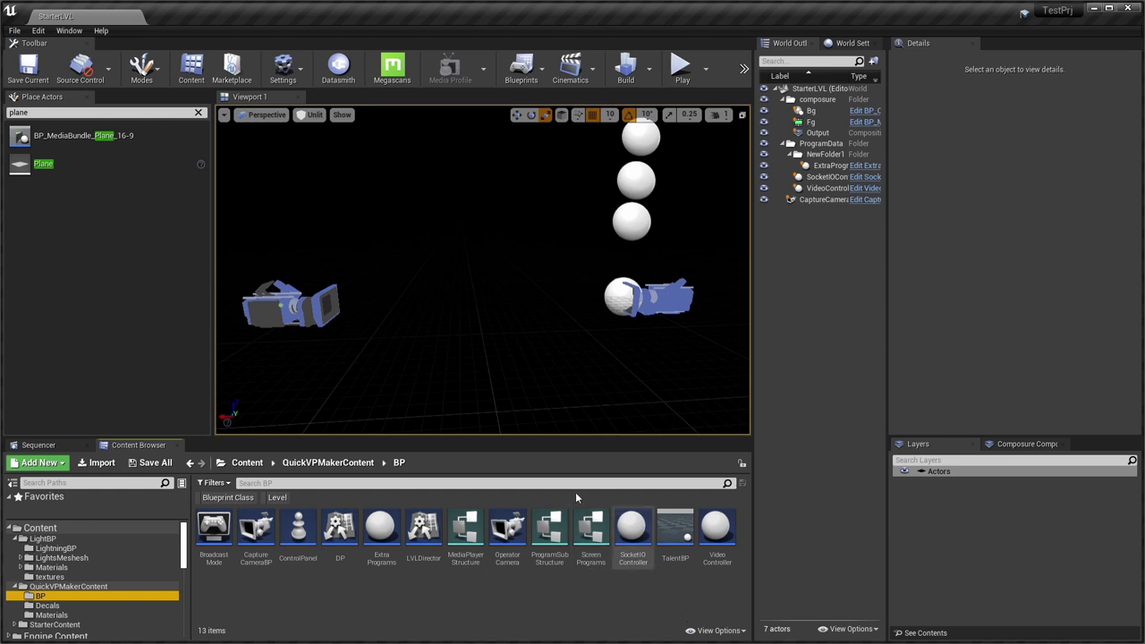
{"action": "left_click", "coordinate": [846, 45]}
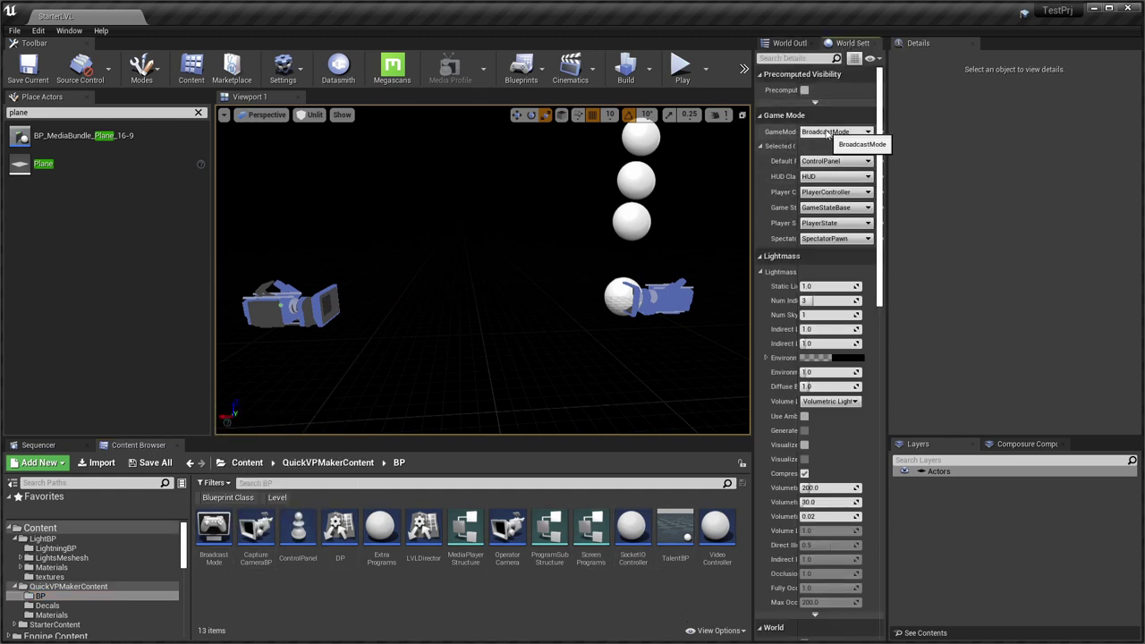
Open the BroadcastMode blueprint, look over the nodes in its Event Graph, and close it.
{"action": "double_click", "coordinate": [214, 529]}
{"action": "scroll", "coordinate": [539, 331], "scroll_direction": "down", "scroll_amount": 3}
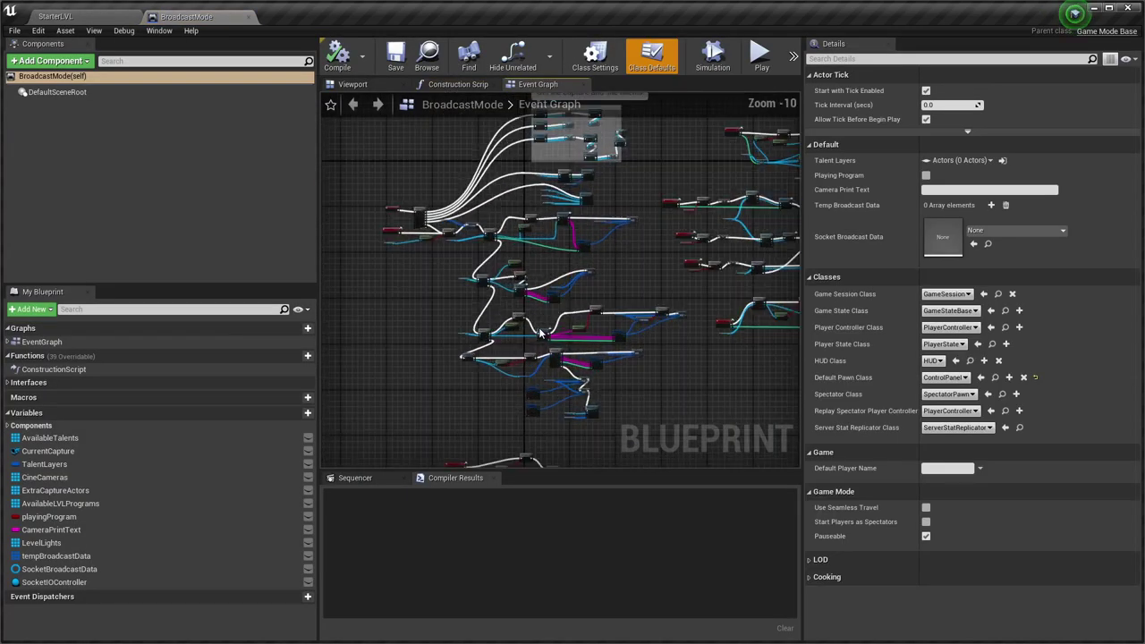
{"action": "scroll", "coordinate": [539, 332], "scroll_direction": "up", "scroll_amount": 6}
{"action": "right_click_drag", "start_coordinate": [652, 260], "coordinate": [647, 452]}
{"action": "scroll", "coordinate": [648, 410], "scroll_direction": "down", "scroll_amount": 5}
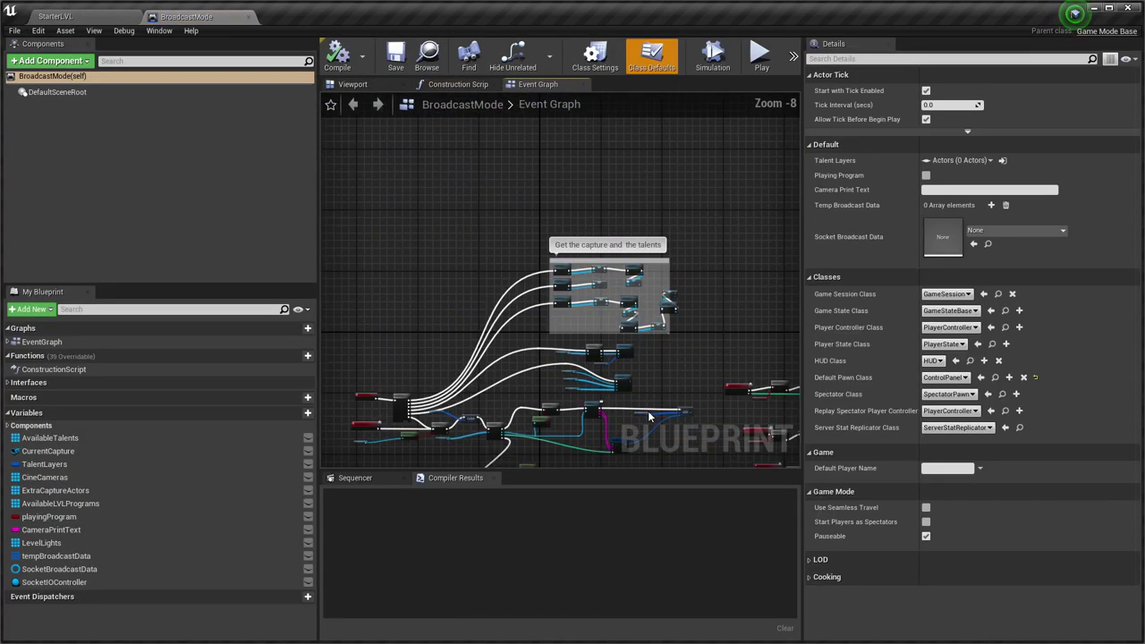
{"action": "scroll", "coordinate": [648, 410], "scroll_direction": "up", "scroll_amount": 4}
{"action": "right_click_drag", "start_coordinate": [615, 368], "coordinate": [706, 251]}
{"action": "scroll", "coordinate": [437, 312], "scroll_direction": "down", "scroll_amount": 2}
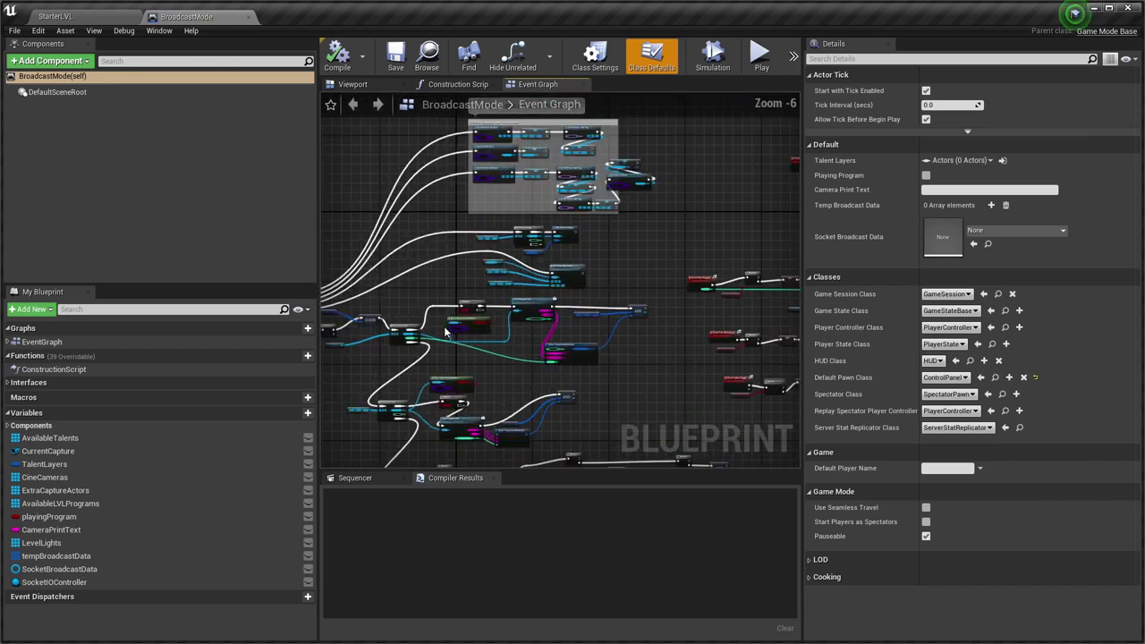
{"action": "middle_click", "coordinate": [181, 15]}
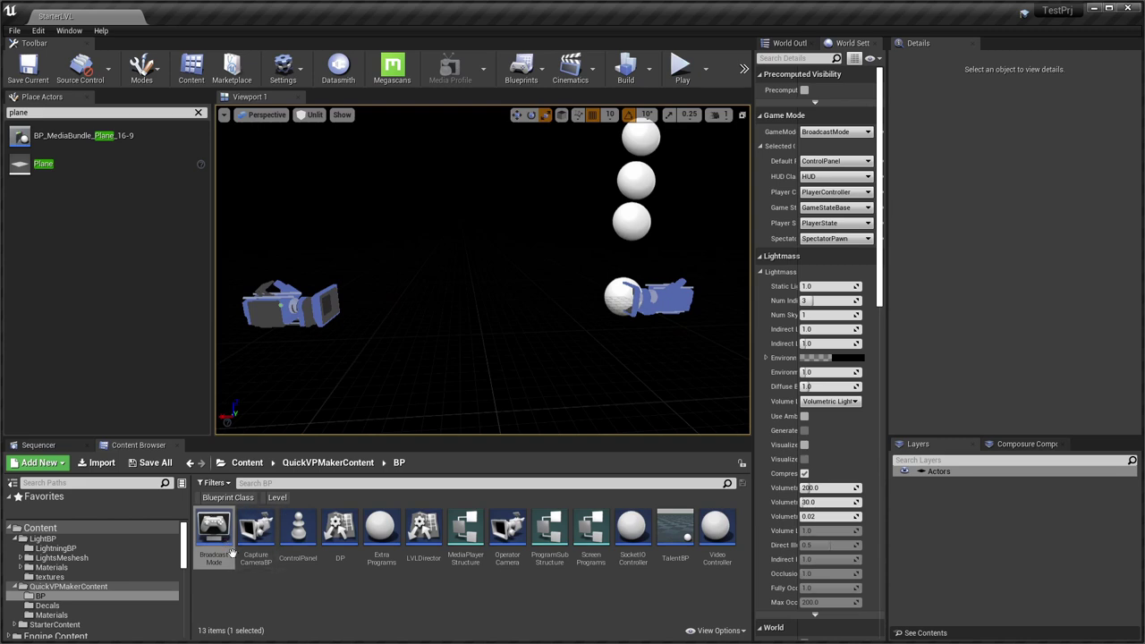
Select the CaptureCameraBP camera in the viewport, inspect it up close, and find its entry in the World Outliner.
{"action": "right_click_drag", "start_coordinate": [421, 304], "coordinate": [313, 309]}
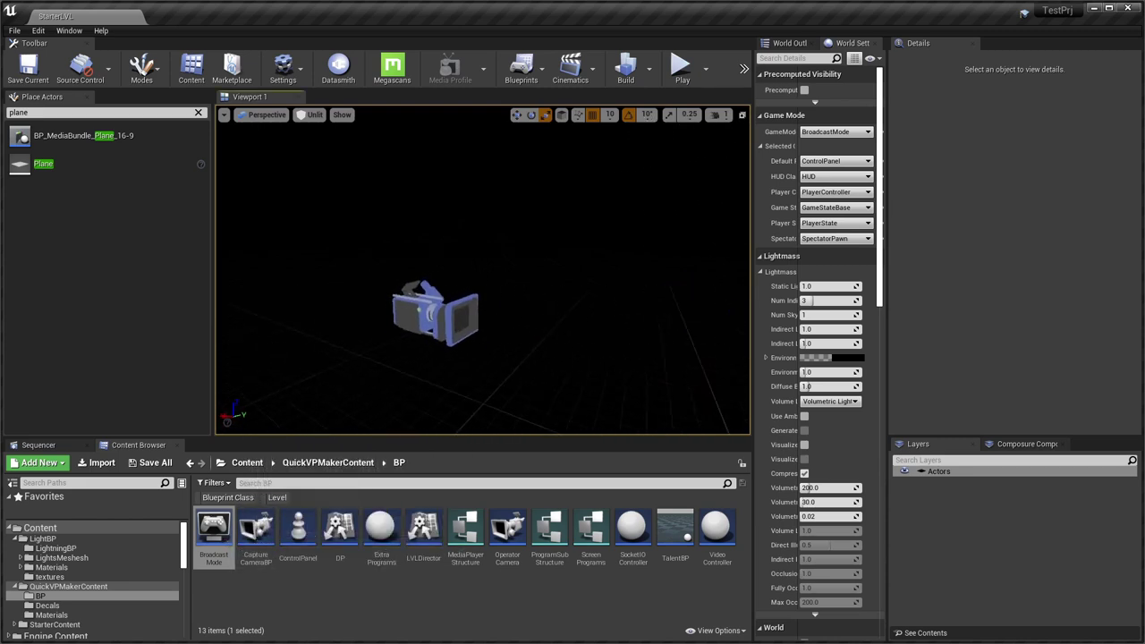
{"action": "key", "text": "w"}
{"action": "left_click", "coordinate": [394, 295]}
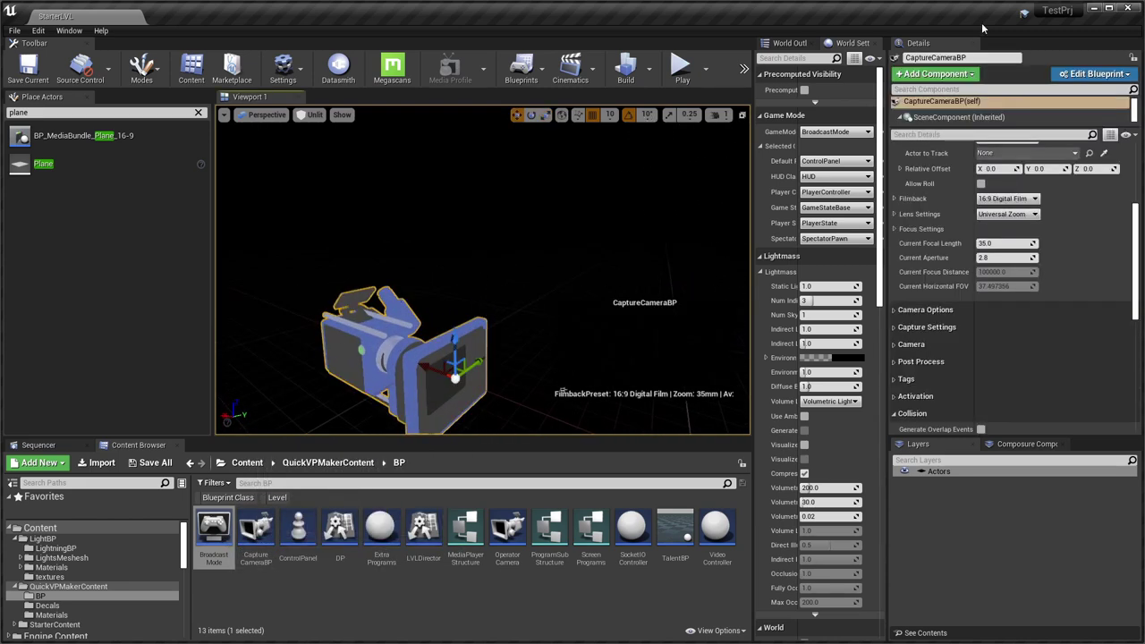
{"action": "left_click", "coordinate": [786, 44]}
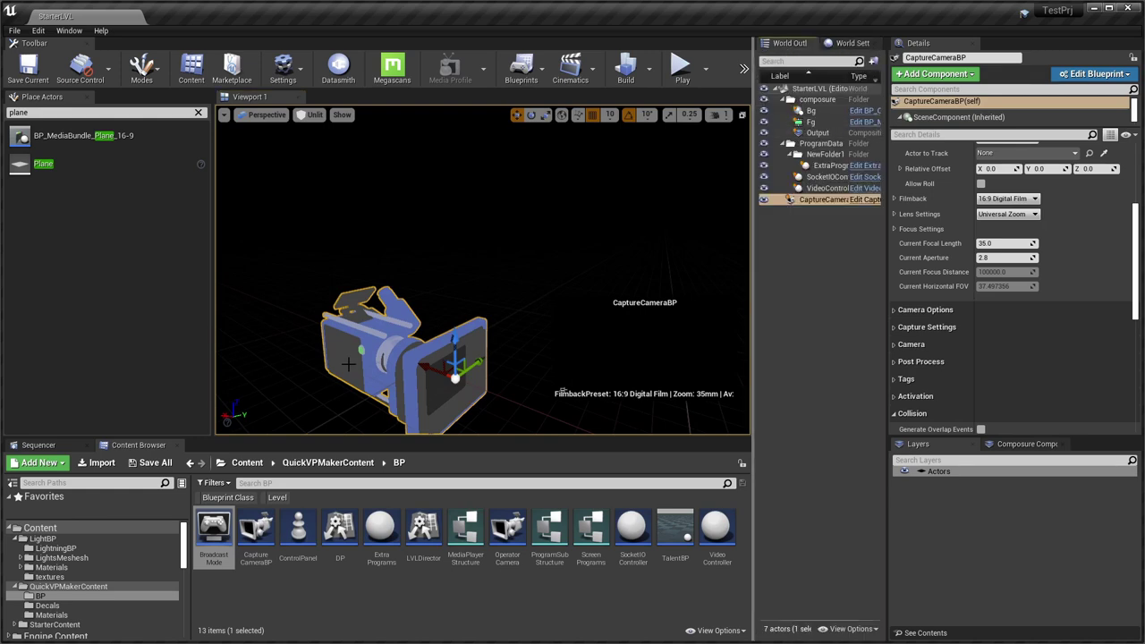
{"action": "mouse_move", "coordinate": [423, 333]}
{"action": "right_mouse_down"}
{"action": "mouse_move", "coordinate": [393, 327]}
{"action": "mouse_move", "coordinate": [519, 327]}
{"action": "mouse_move", "coordinate": [345, 325]}
{"action": "mouse_move", "coordinate": [332, 358]}
{"action": "mouse_move", "coordinate": [417, 332]}
{"action": "right_mouse_up"}
{"action": "key", "text": "s"}
{"action": "key", "text": "w"}
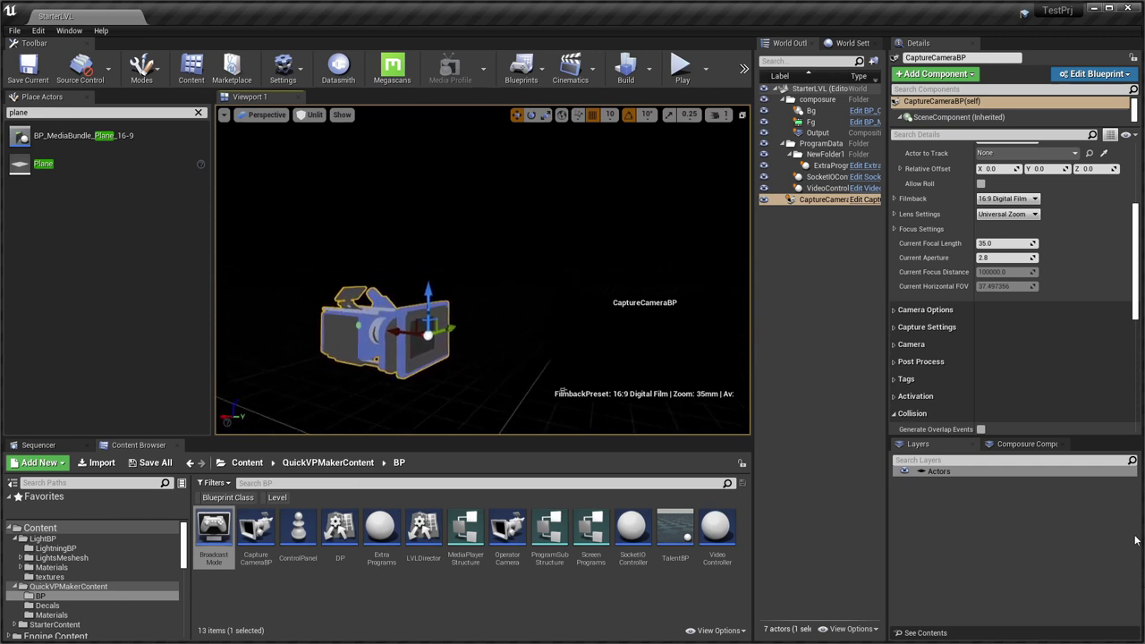
{"action": "left_click", "coordinate": [1015, 444]}
{"action": "left_click", "coordinate": [943, 445]}
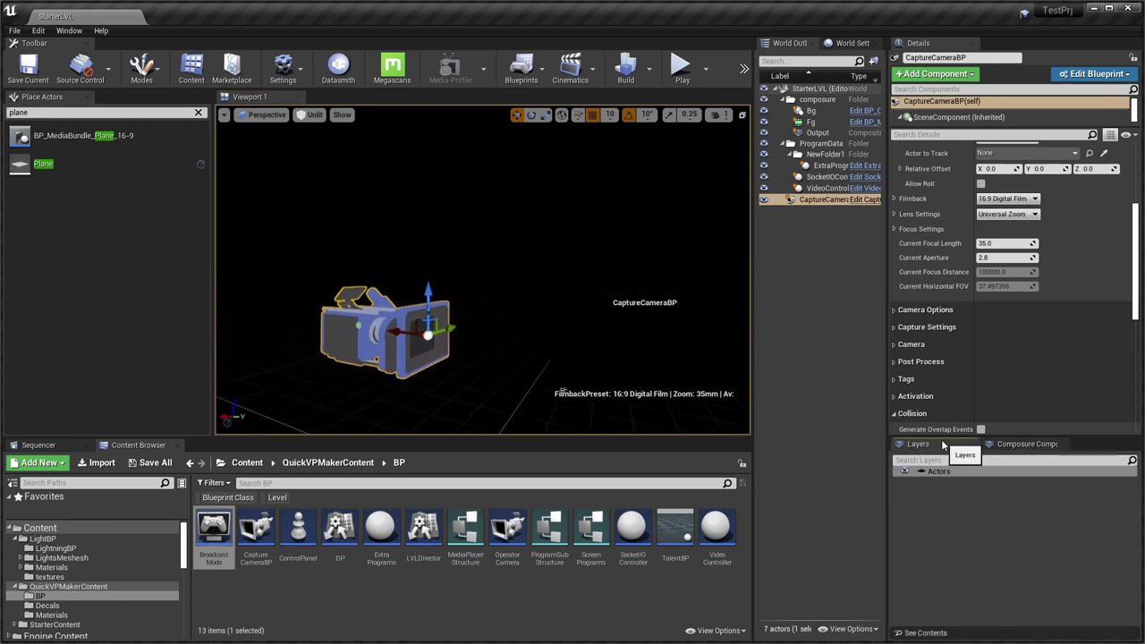
Open the ControlPanel blueprint, examine the key-triggered Switch Camera and Play Program nodes in its Event Graph, and close it.
{"action": "left_click", "coordinate": [298, 537]}
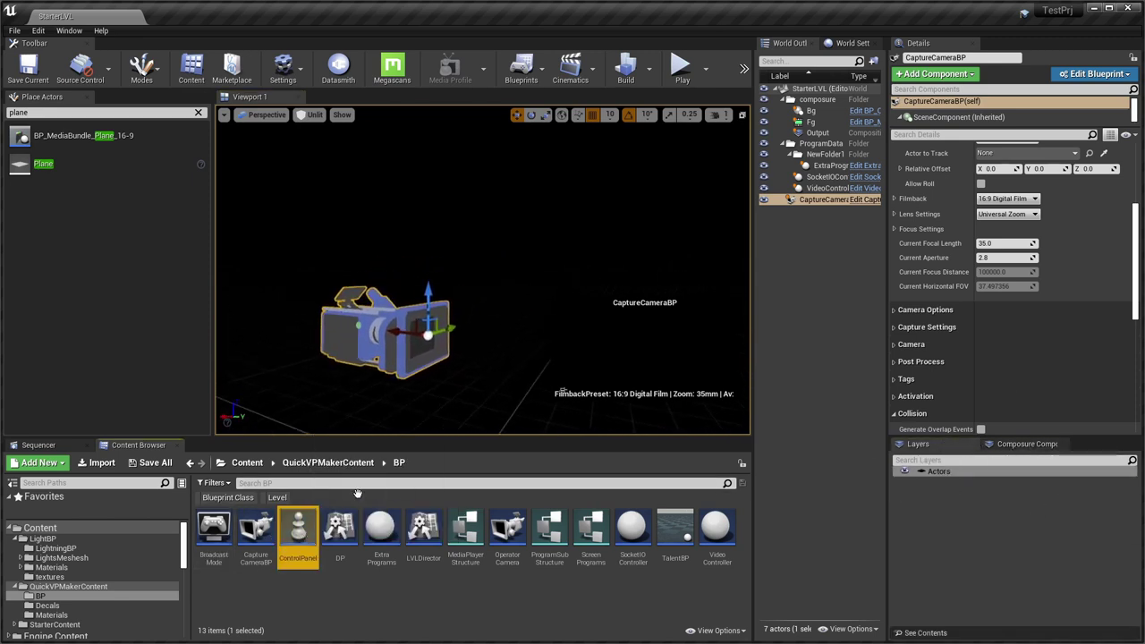
{"action": "double_click", "coordinate": [298, 537]}
{"action": "scroll", "coordinate": [559, 357], "scroll_direction": "up", "scroll_amount": 5}
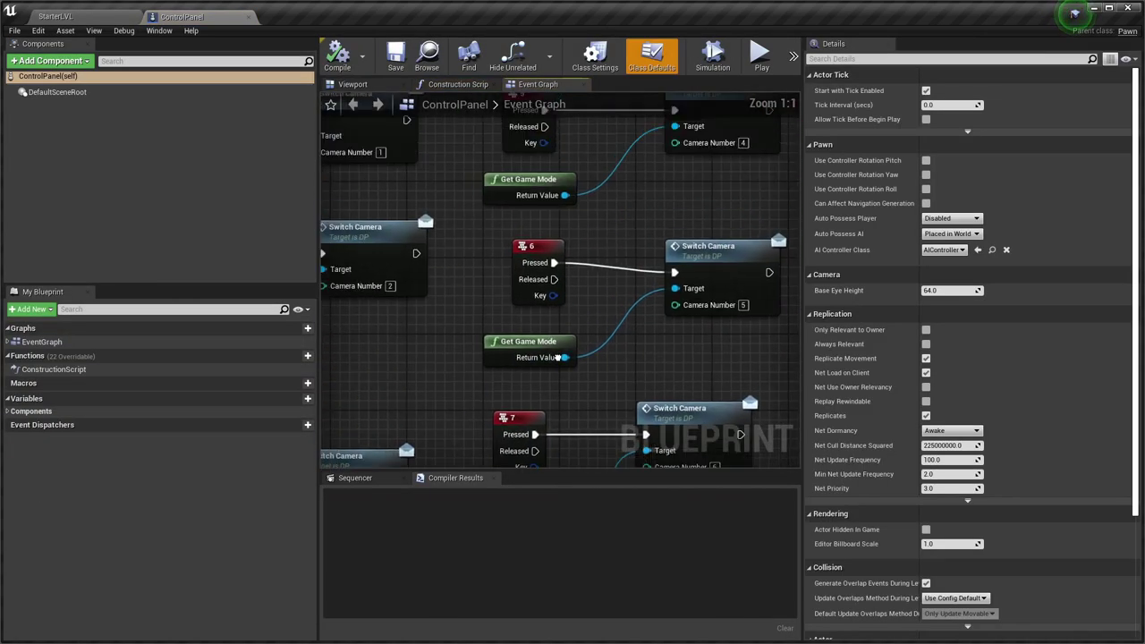
{"action": "scroll", "coordinate": [559, 357], "scroll_direction": "down", "scroll_amount": 2}
{"action": "scroll", "coordinate": [626, 287], "scroll_direction": "down", "scroll_amount": 4}
{"action": "scroll", "coordinate": [672, 289], "scroll_direction": "up", "scroll_amount": 3}
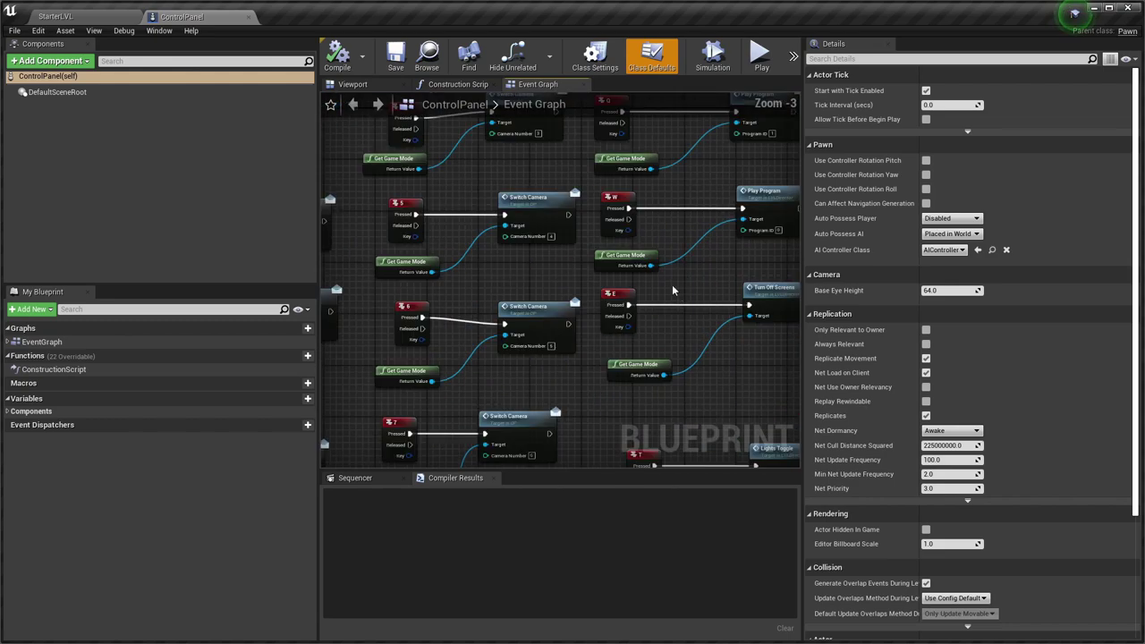
{"action": "scroll", "coordinate": [728, 334], "scroll_direction": "down", "scroll_amount": 2}
{"action": "scroll", "coordinate": [686, 346], "scroll_direction": "up", "scroll_amount": 5}
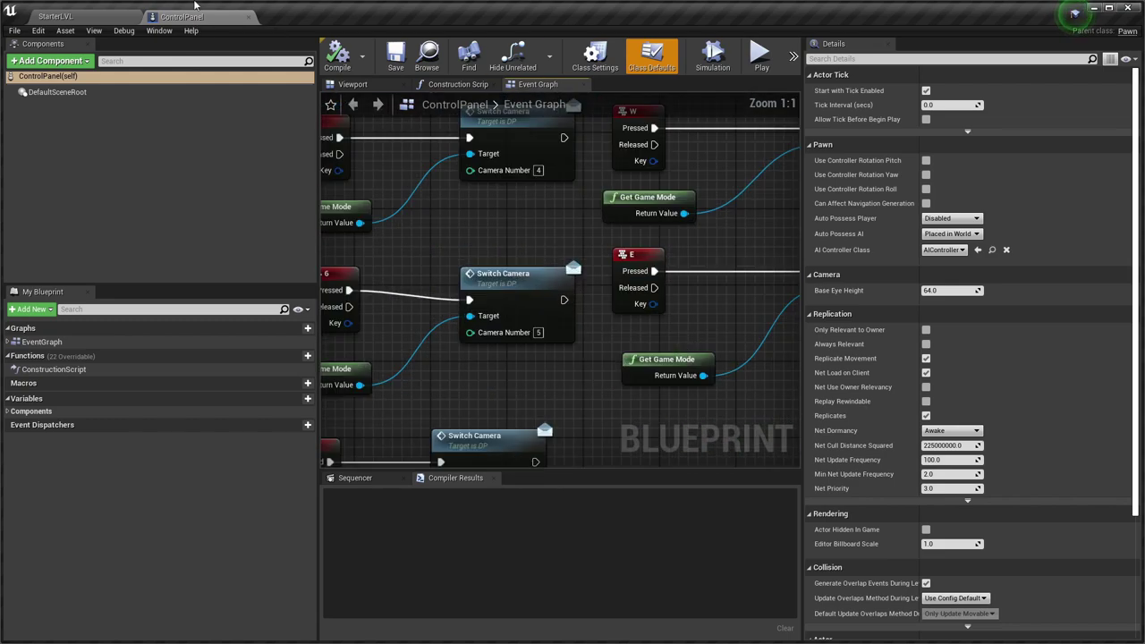
{"action": "middle_click", "coordinate": [195, 13]}
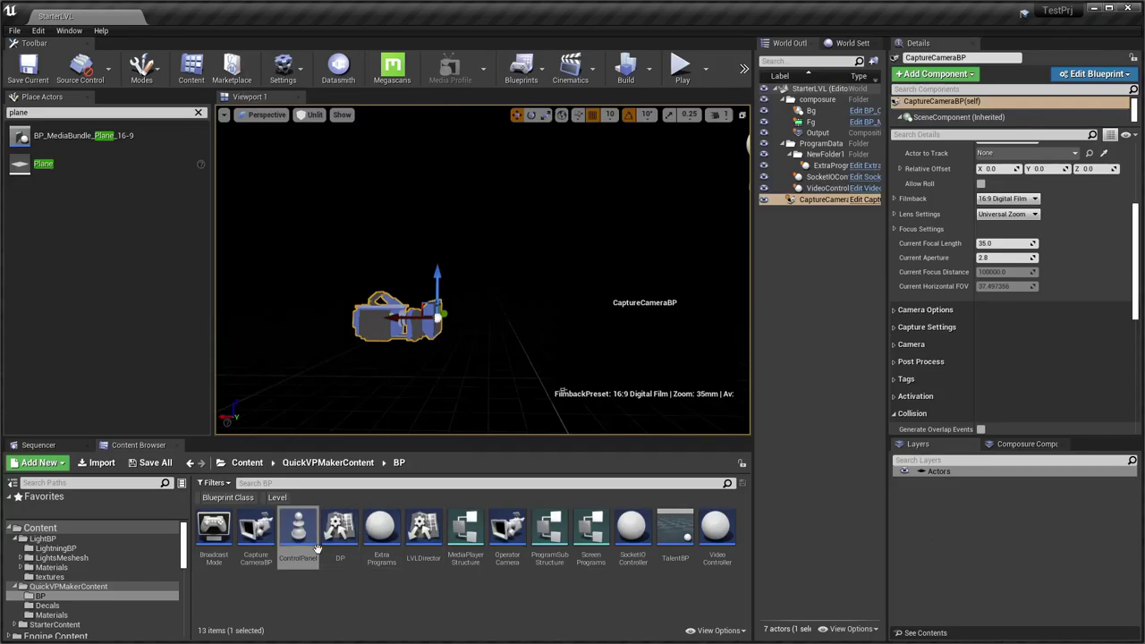
Check the functions of the DP interface blueprint, close it, and focus the viewport on the ExtraPrograms actor.
{"action": "double_click", "coordinate": [340, 528]}
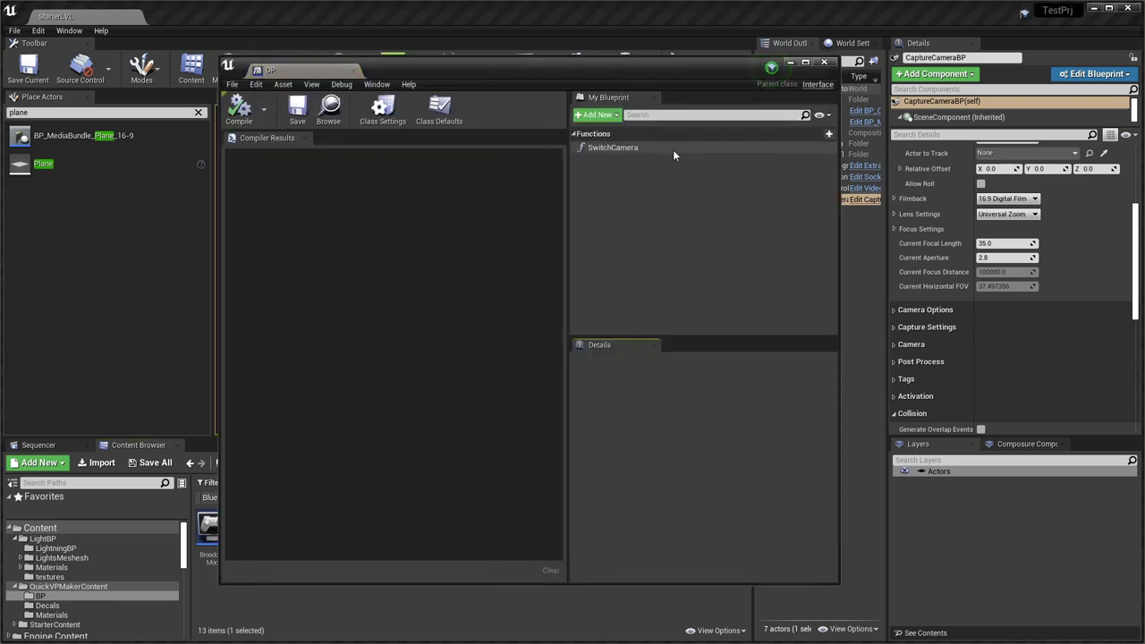
{"action": "left_click", "coordinate": [350, 70]}
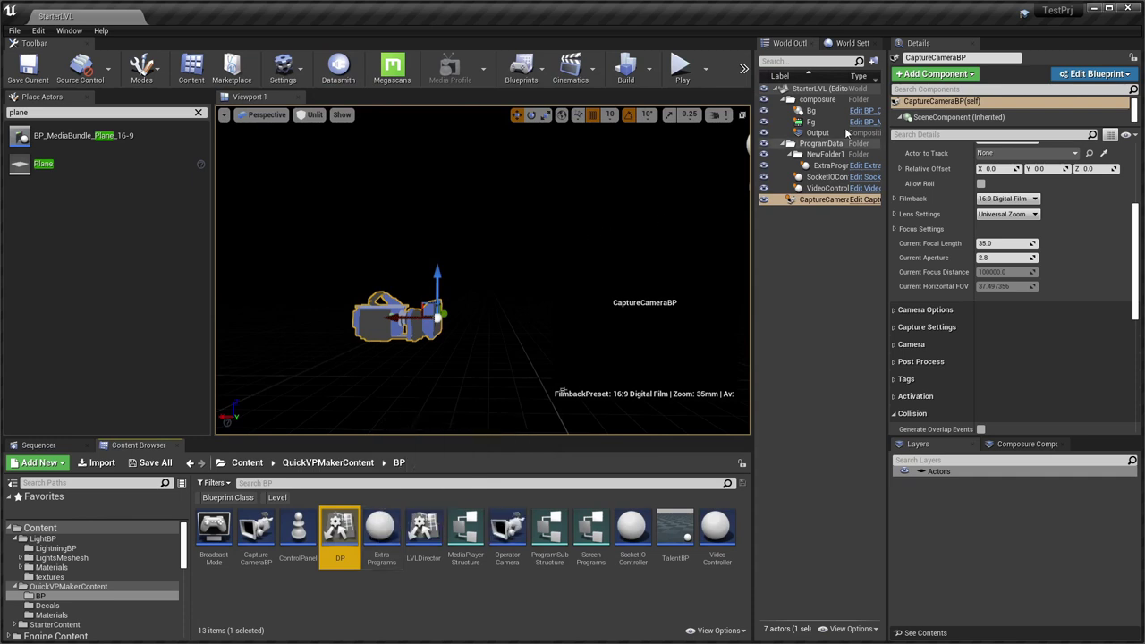
{"action": "left_click", "coordinate": [822, 168]}
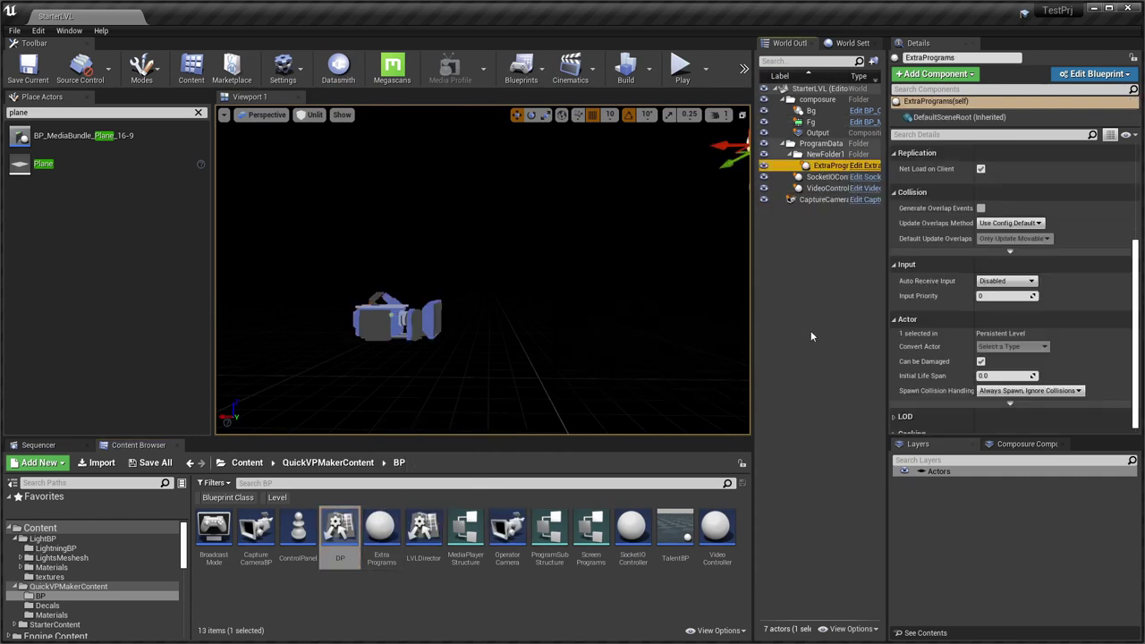
{"action": "double_click", "coordinate": [821, 168]}
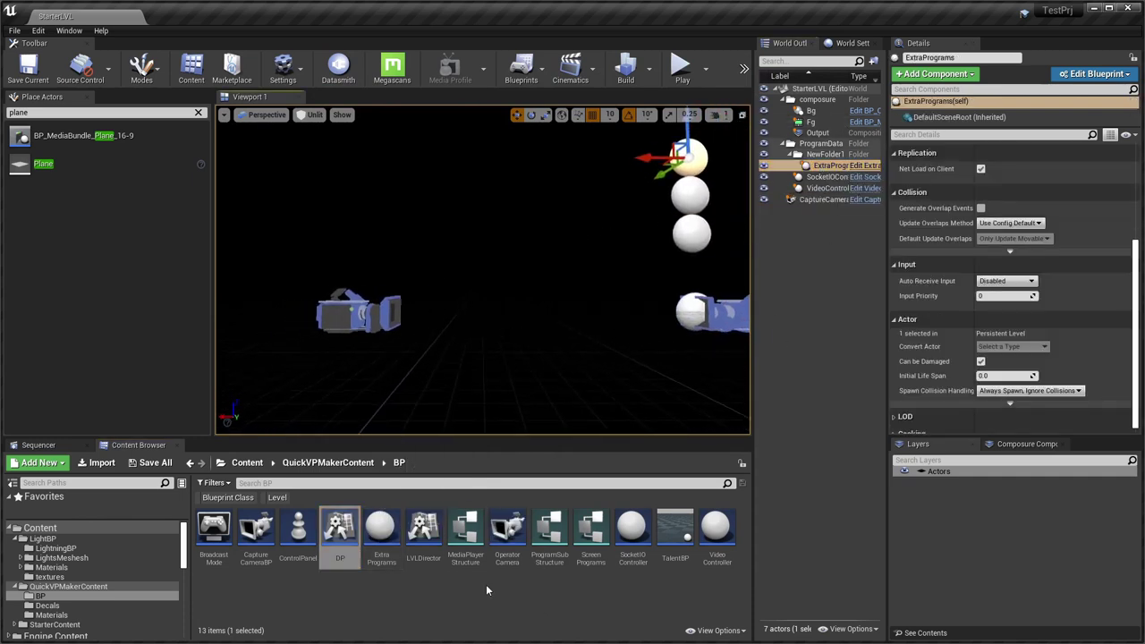
Check the functions of the LVLDirector interface, close it, and point out the OperatorCamera blueprint and the scene's camera.
{"action": "double_click", "coordinate": [429, 541]}
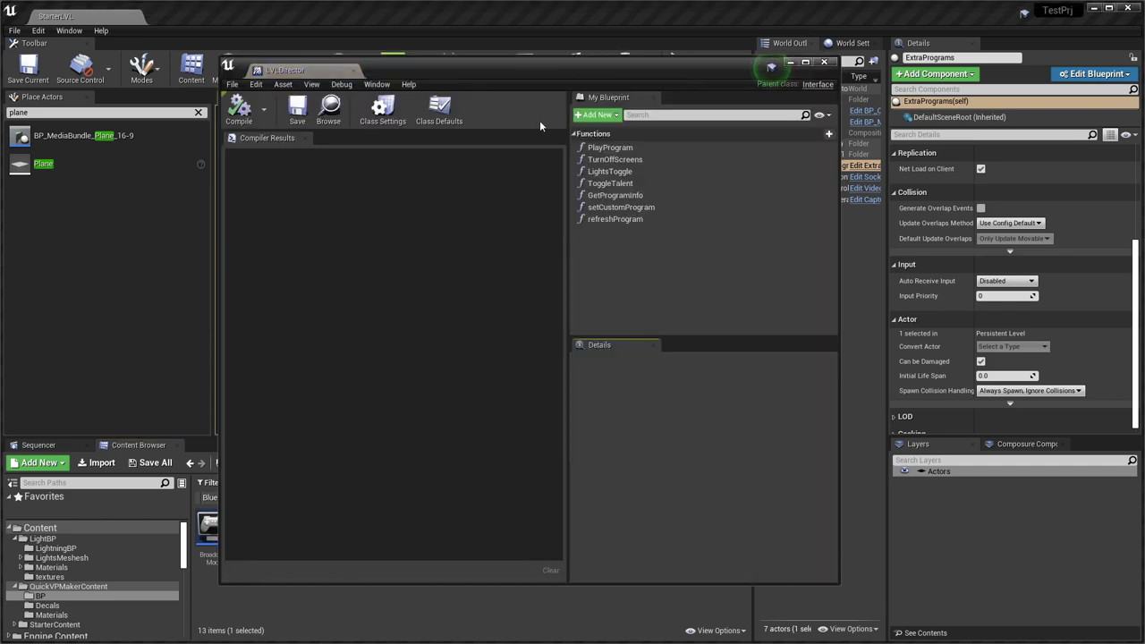
{"action": "left_click", "coordinate": [354, 71]}
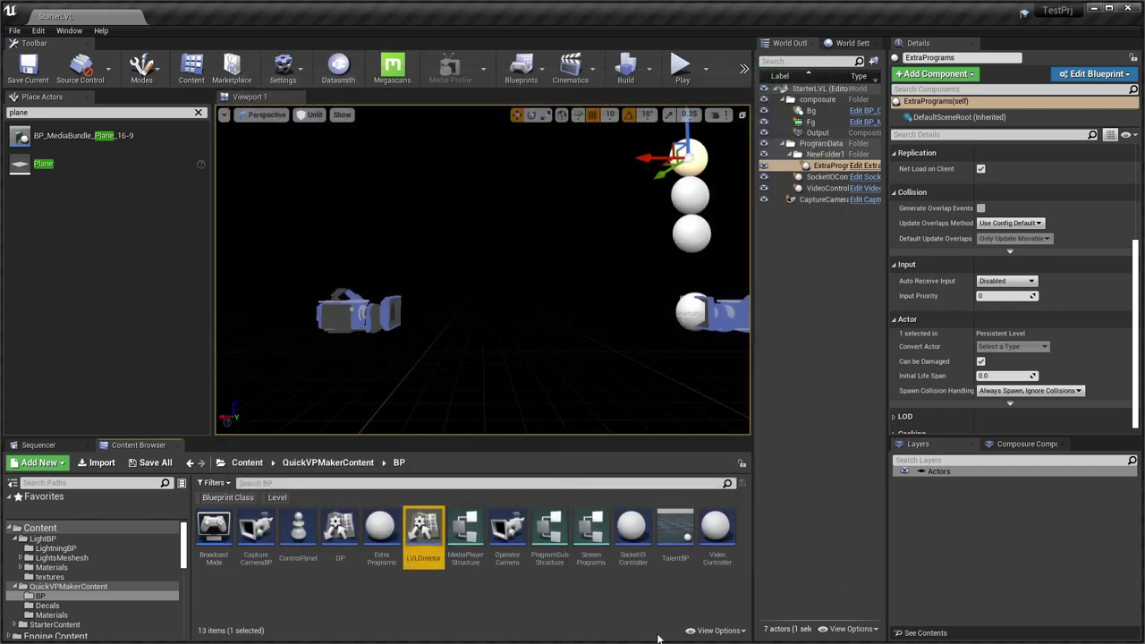
{"action": "left_click", "coordinate": [507, 533]}
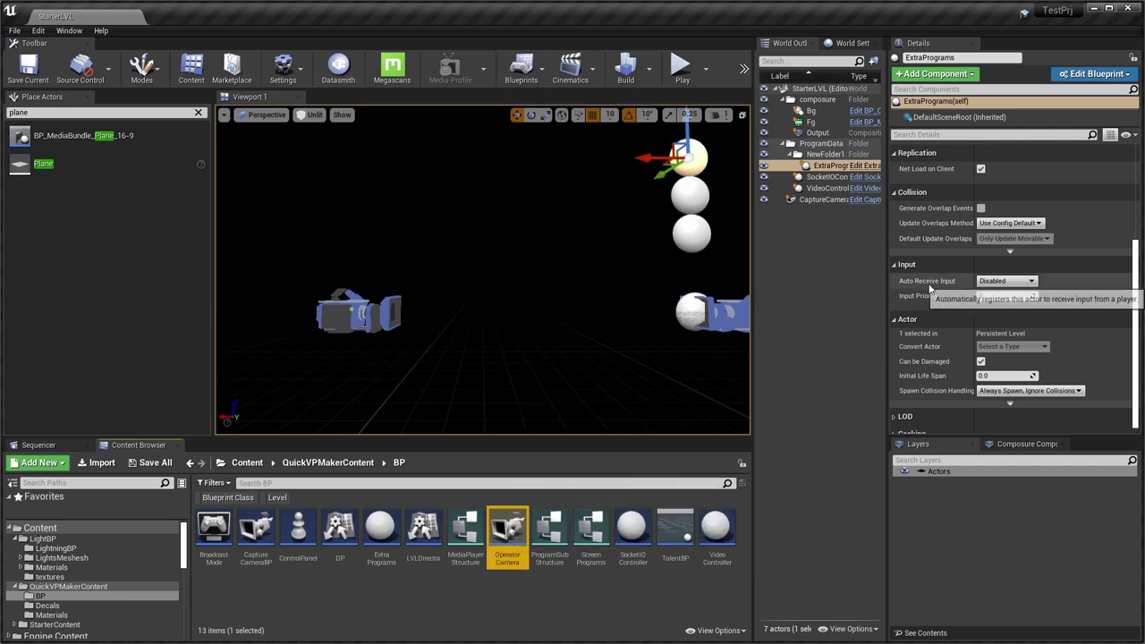
{"action": "right_click_drag", "start_coordinate": [549, 355], "coordinate": [506, 336]}
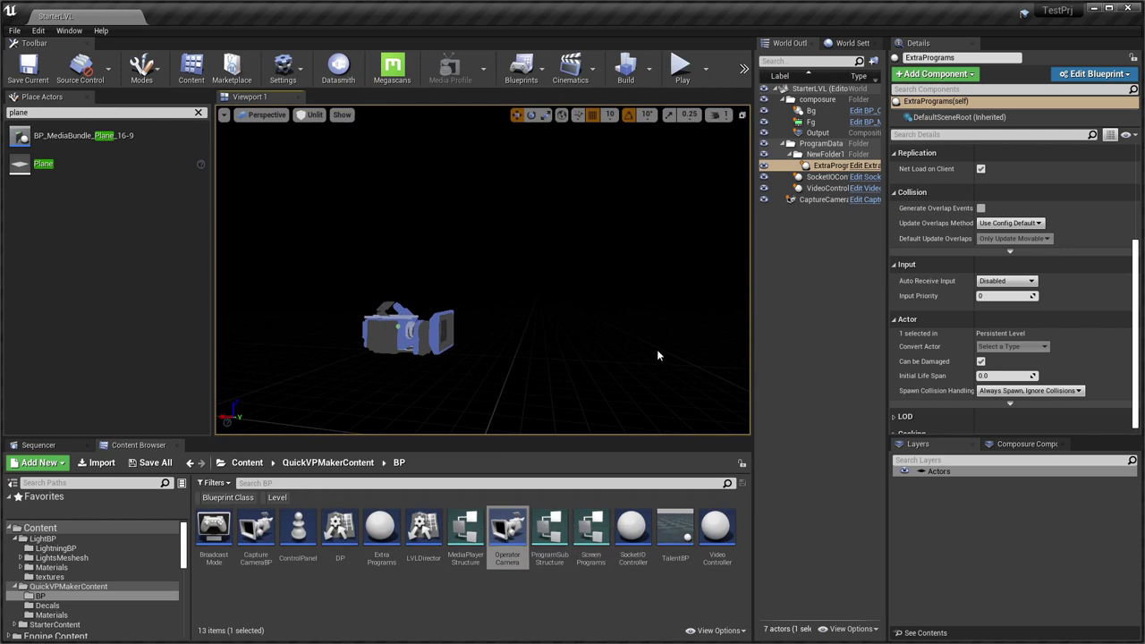
{"action": "right_click_drag", "start_coordinate": [657, 351], "coordinate": [712, 349]}
Point out the SocketIOController and TalentBP blueprints, and select the SocketIOController and VideoController actors in the level.
{"action": "left_click", "coordinate": [626, 528]}
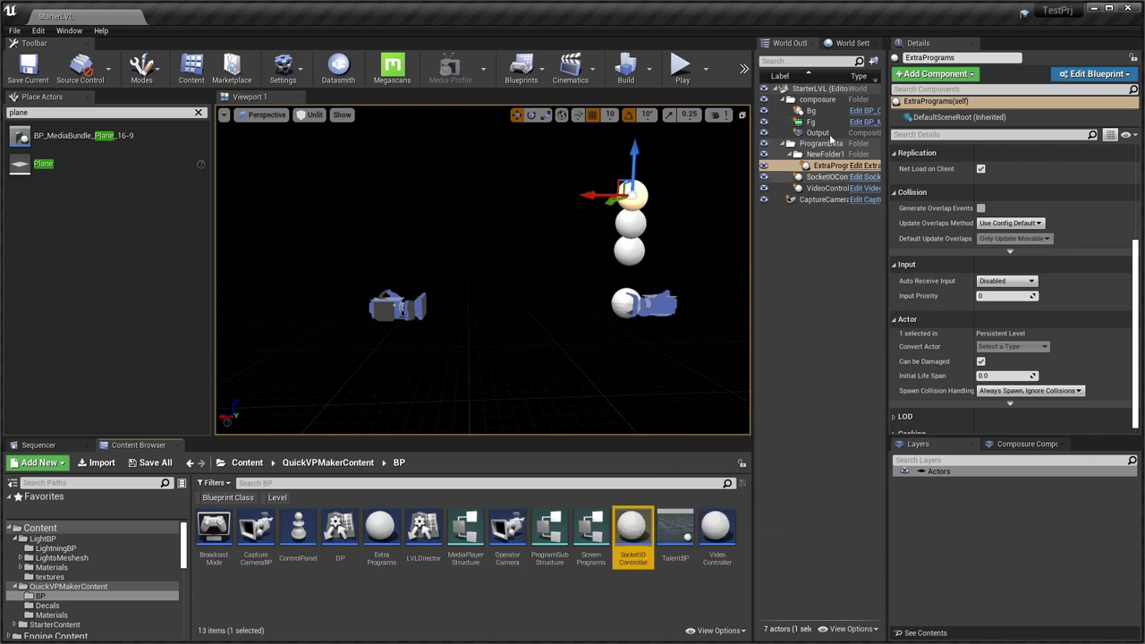
{"action": "left_click", "coordinate": [827, 177]}
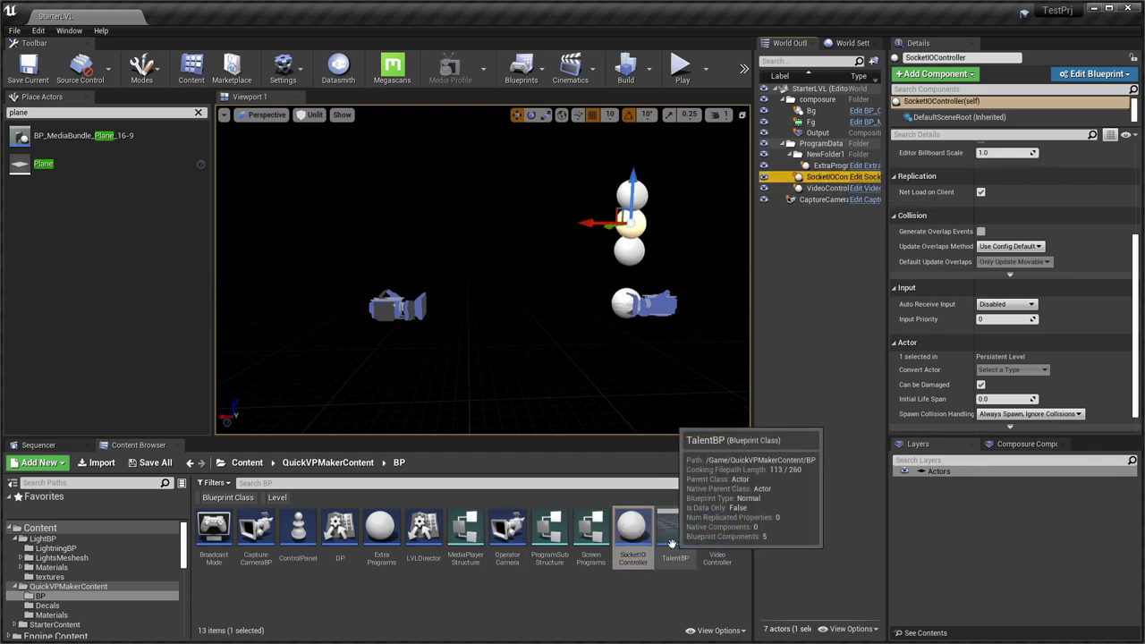
{"action": "left_click", "coordinate": [676, 537]}
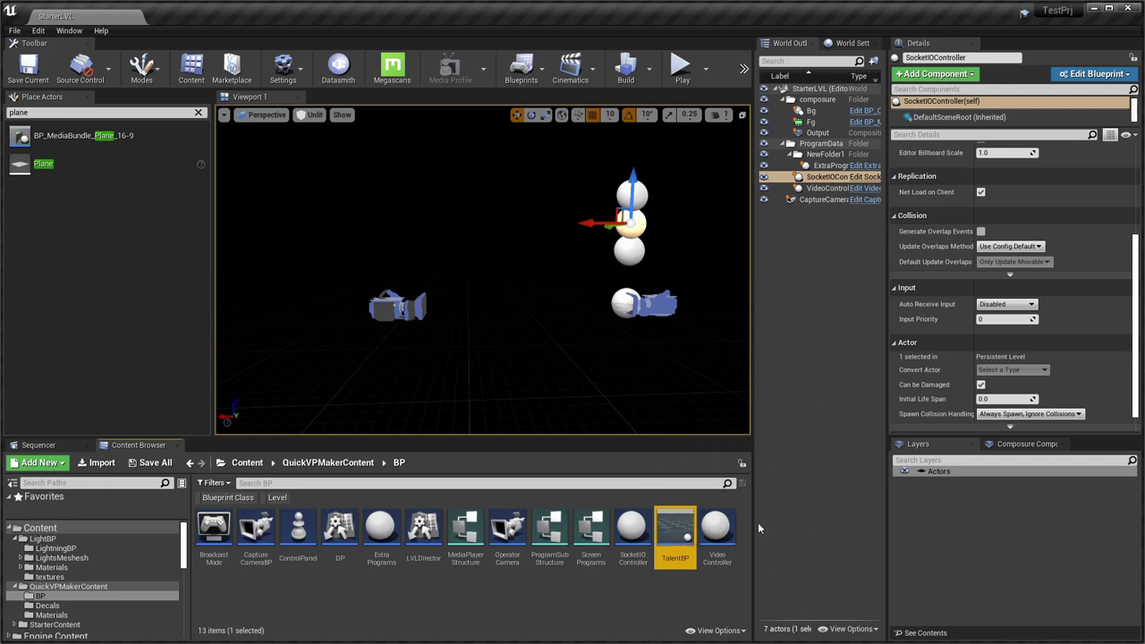
{"action": "left_click", "coordinate": [824, 189]}
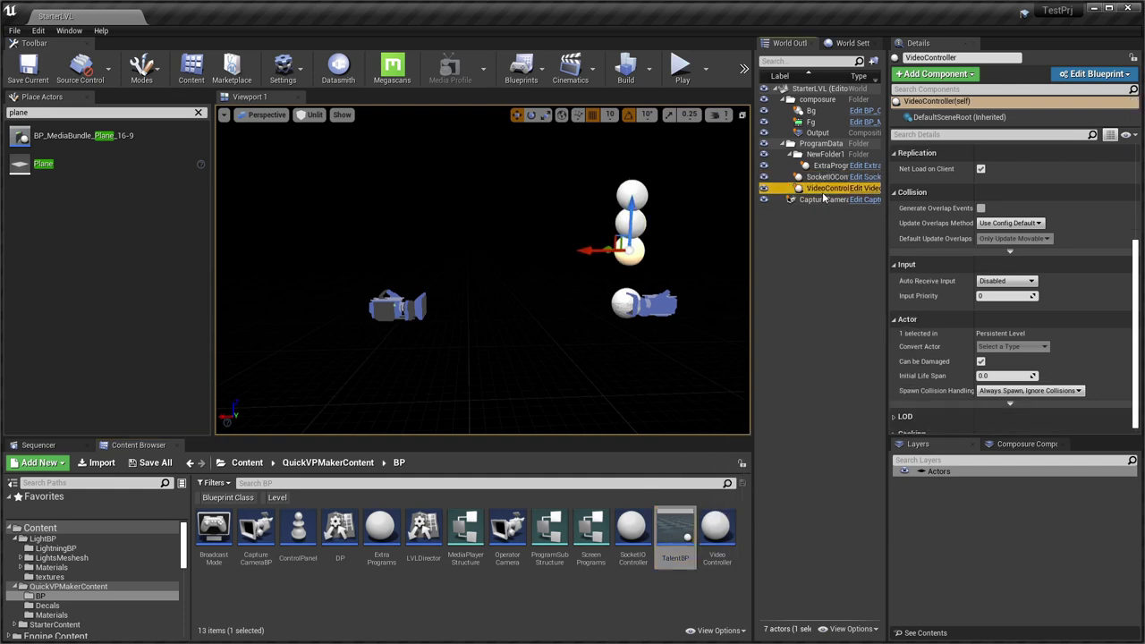
{"action": "mouse_move", "coordinate": [511, 303]}
{"action": "right_mouse_down"}
{"action": "mouse_move", "coordinate": [572, 288]}
{"action": "mouse_move", "coordinate": [511, 283]}
{"action": "right_mouse_up"}
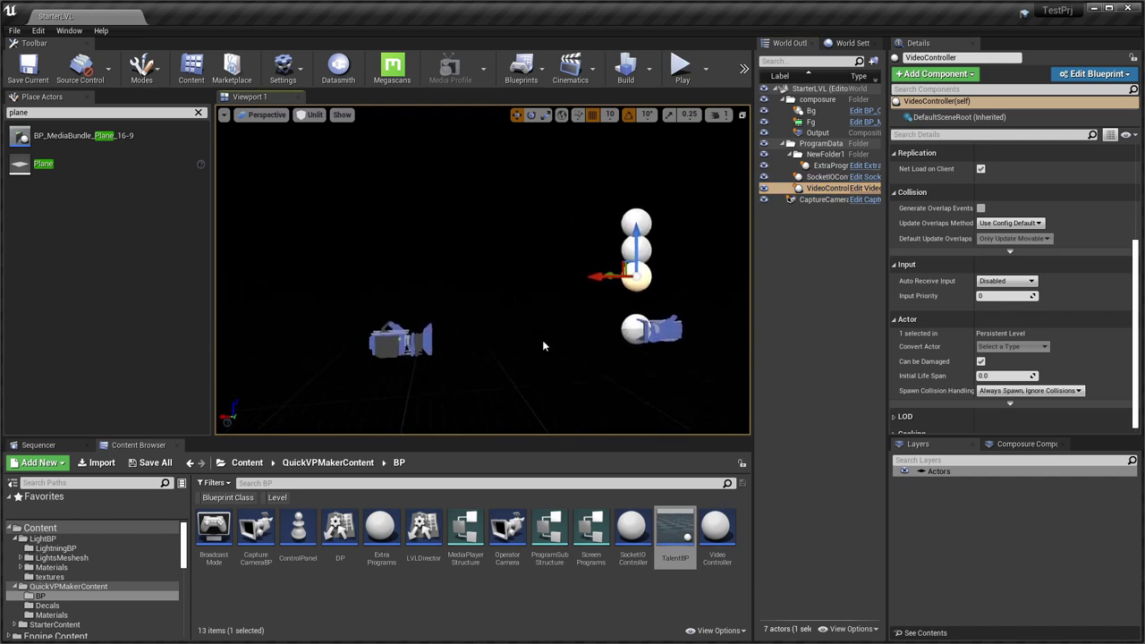
{"action": "mouse_move", "coordinate": [542, 340]}
{"action": "right_mouse_down"}
{"action": "mouse_move", "coordinate": [577, 356]}
{"action": "mouse_move", "coordinate": [530, 342]}
{"action": "right_mouse_up"}
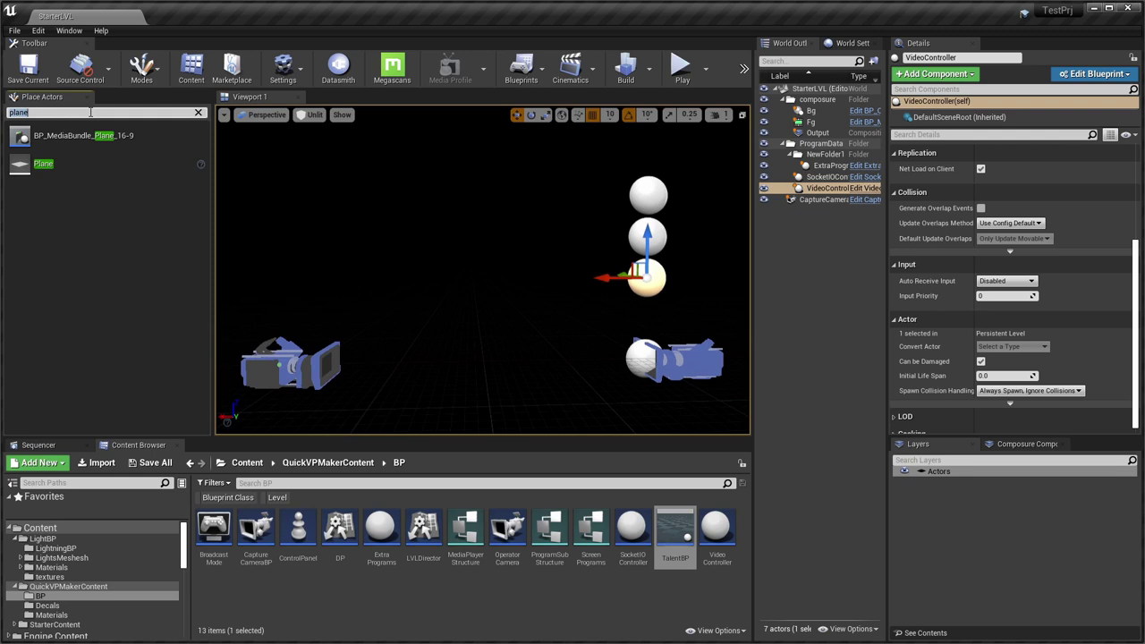
Search the placeable actors for "plane" and place a Plane on the empty floor area between the cameras.
{"action": "key", "text": "BackSpace"}
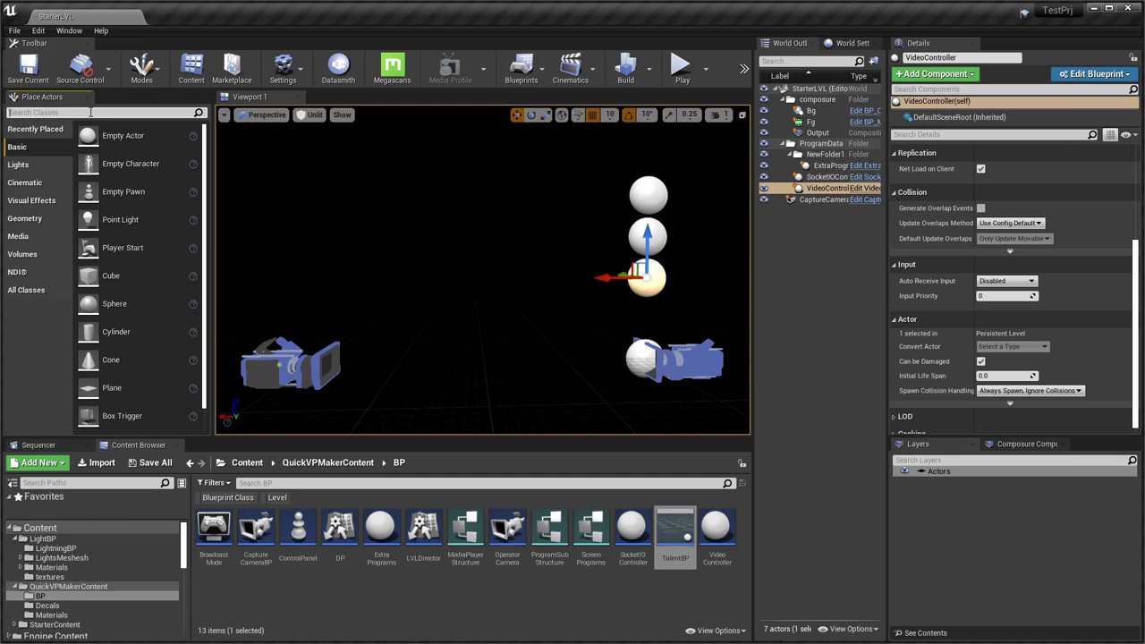
{"action": "type", "text": "plane"}
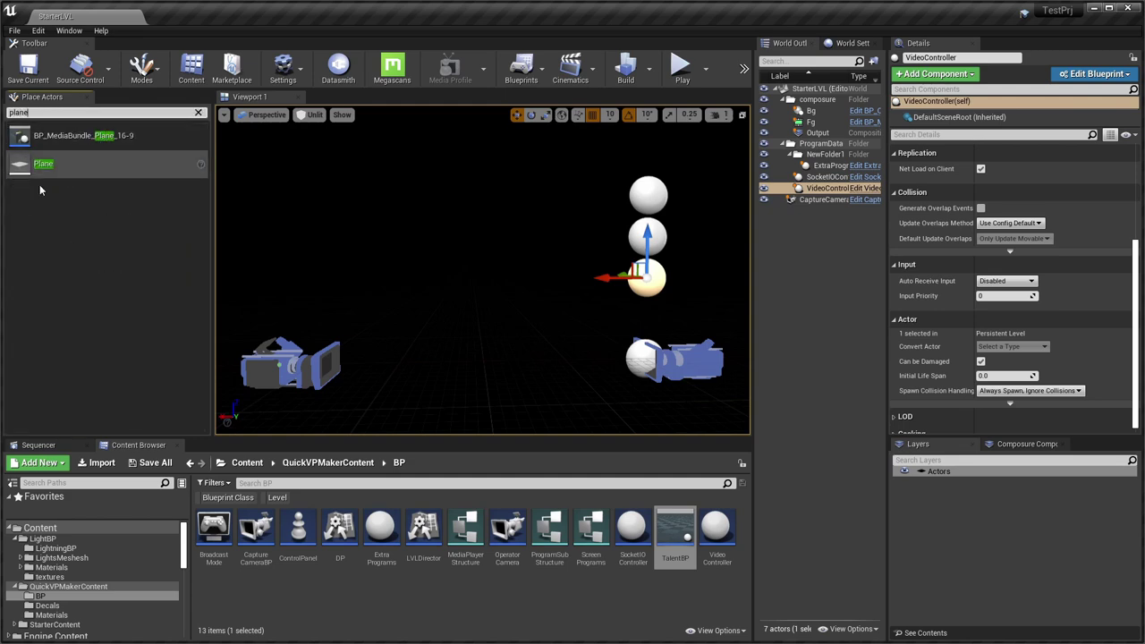
{"action": "left_click_drag", "start_coordinate": [43, 163], "coordinate": [490, 373]}
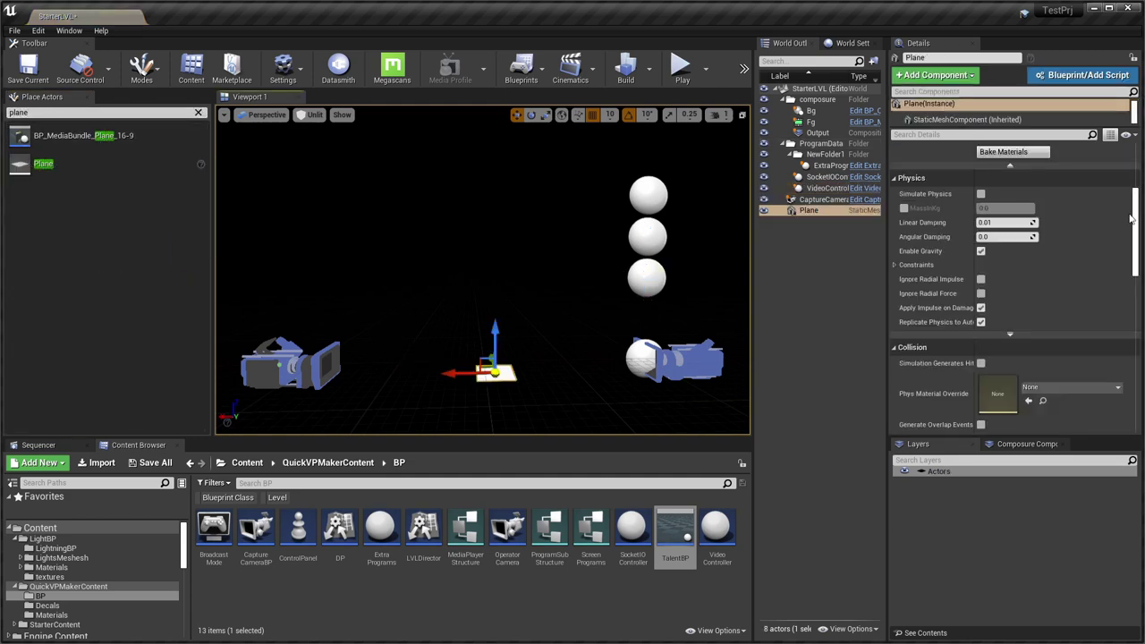
Set the plane's location to 0, 0, 0 and its scale to 50 on all axes.
{"action": "scroll", "coordinate": [1003, 166], "scroll_direction": "up", "scroll_amount": 8}
{"action": "left_click", "coordinate": [998, 194]}
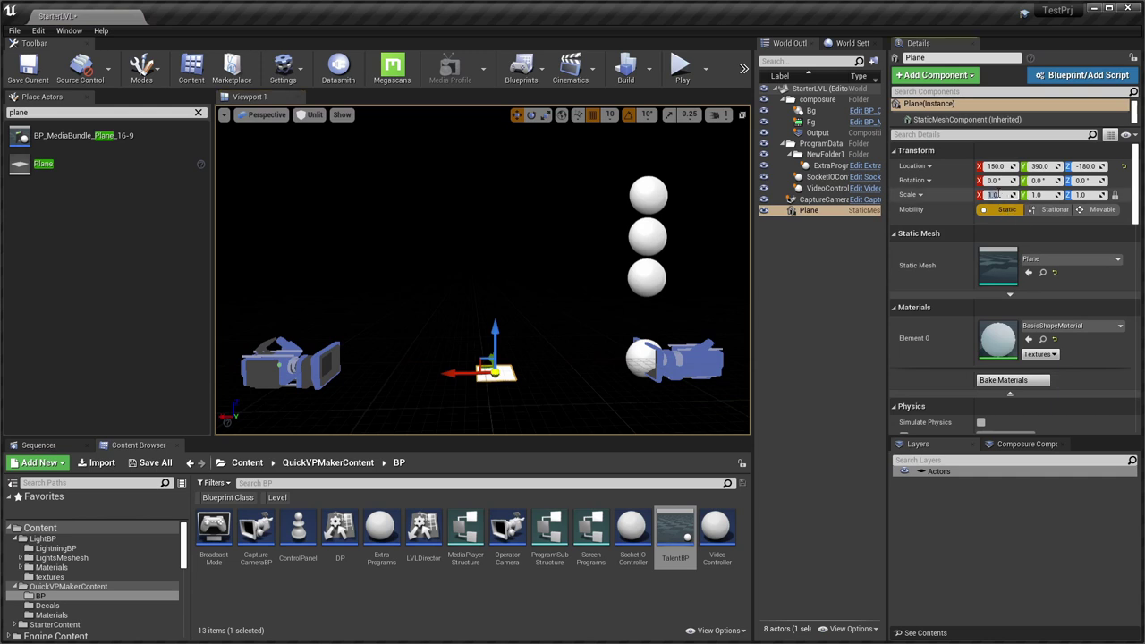
{"action": "type", "text": "0"}
{"action": "key", "text": "Tab"}
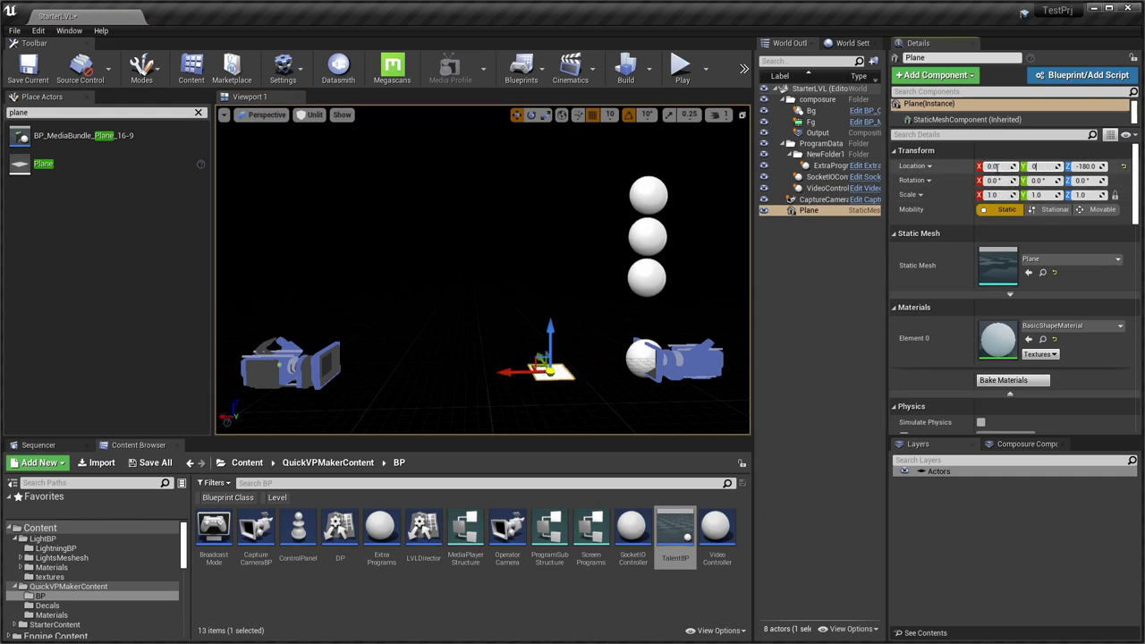
{"action": "type", "text": "0"}
{"action": "key", "text": "Tab"}
{"action": "type", "text": "0"}
{"action": "key", "text": "Return"}
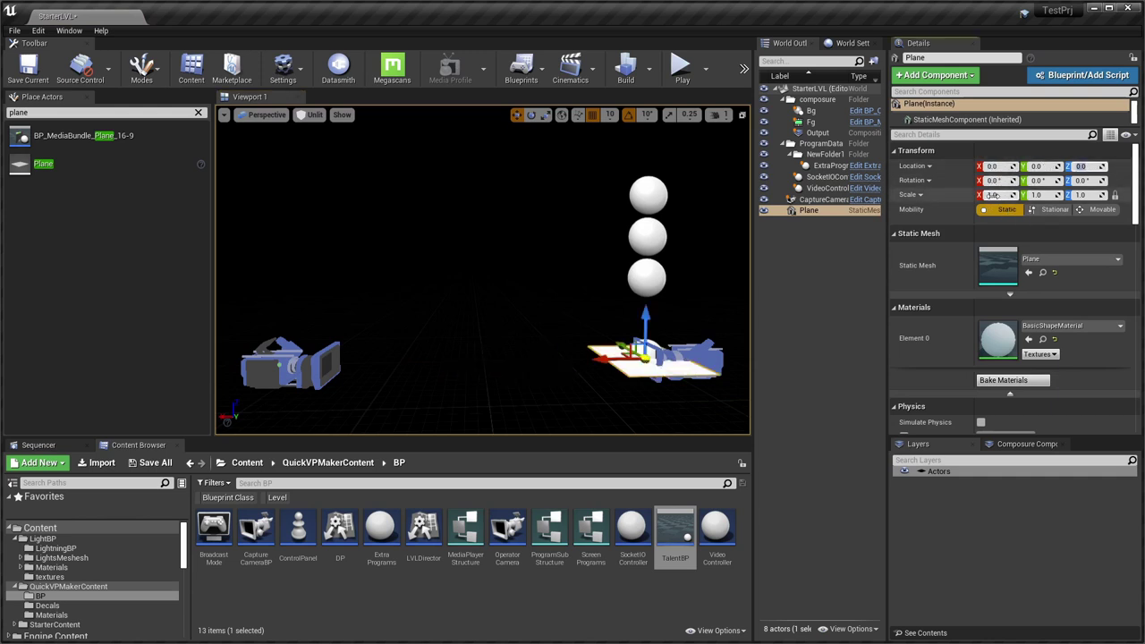
{"action": "left_click", "coordinate": [992, 194]}
{"action": "type", "text": "50"}
{"action": "key", "text": "Return"}
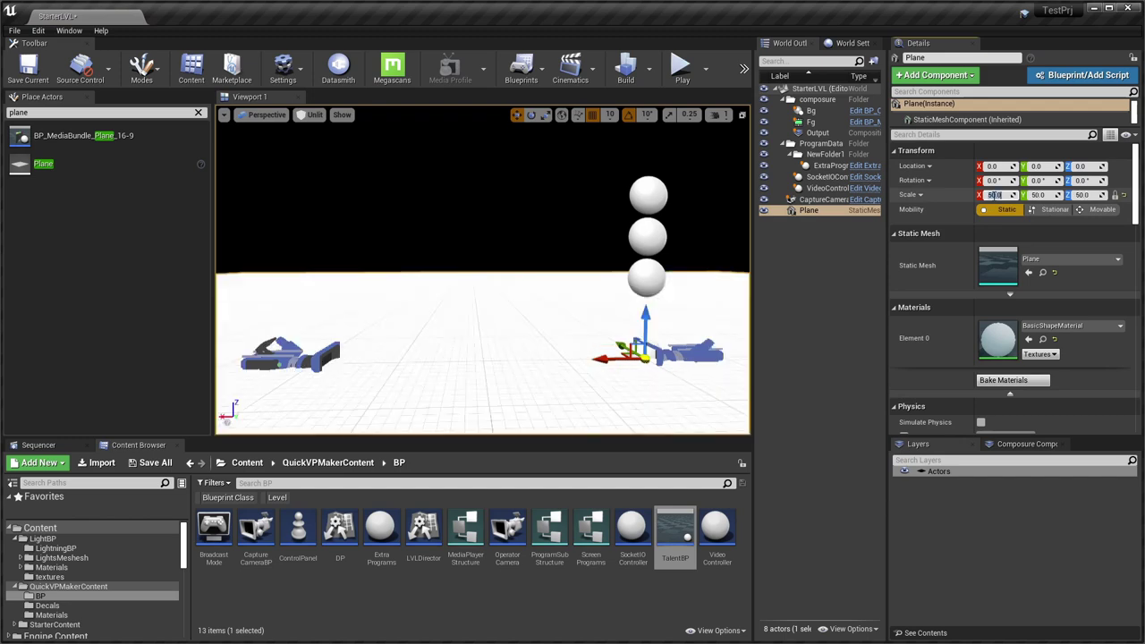
Search for "wood" materials and assign M_Wood_Floor_Walnut_Polished to the plane.
{"action": "left_click", "coordinate": [1034, 327]}
{"action": "type", "text": "wood"}
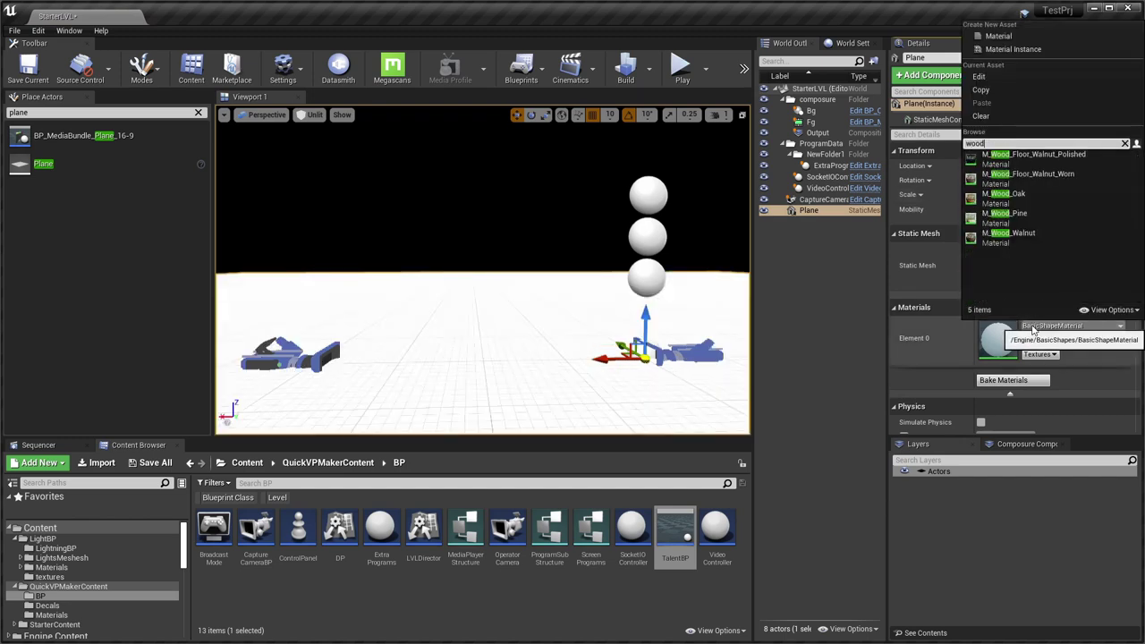
{"action": "left_click", "coordinate": [1033, 156]}
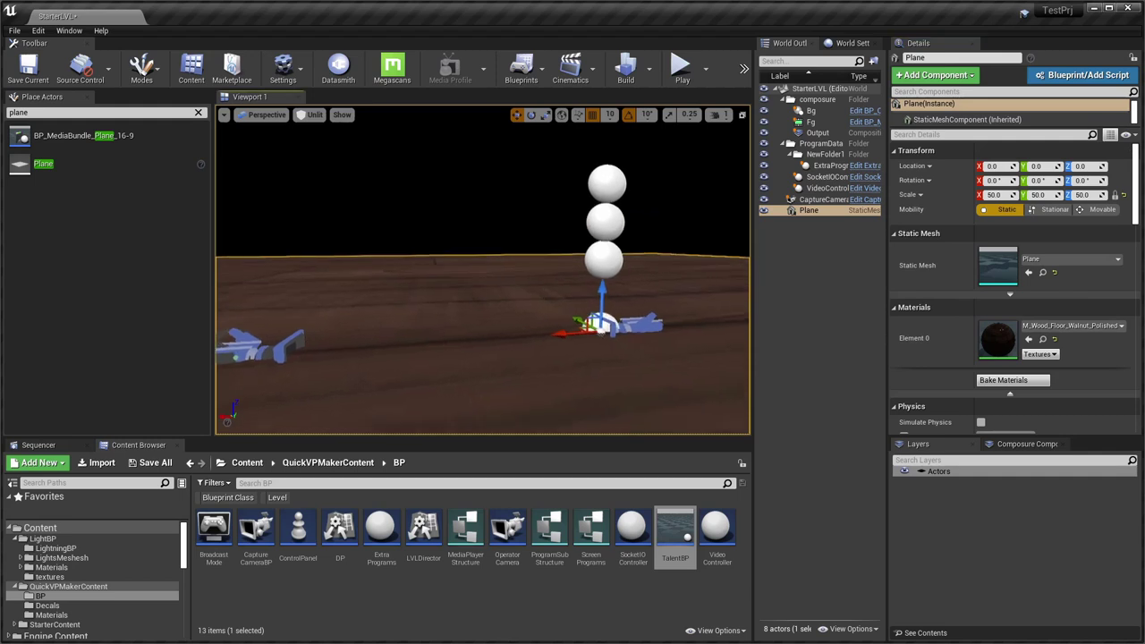
Switch the viewport's view mode to Lit and look over the floor plane.
{"action": "right_click_drag", "start_coordinate": [483, 269], "coordinate": [501, 313]}
{"action": "left_click", "coordinate": [313, 114]}
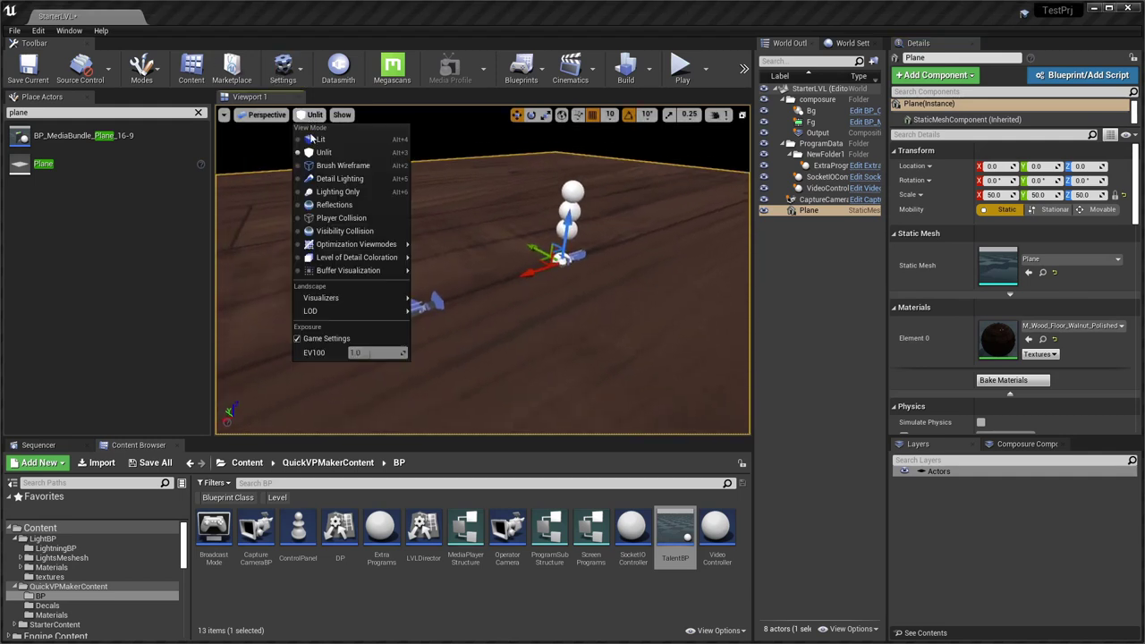
{"action": "left_click", "coordinate": [322, 136]}
{"action": "right_click_drag", "start_coordinate": [483, 268], "coordinate": [429, 255]}
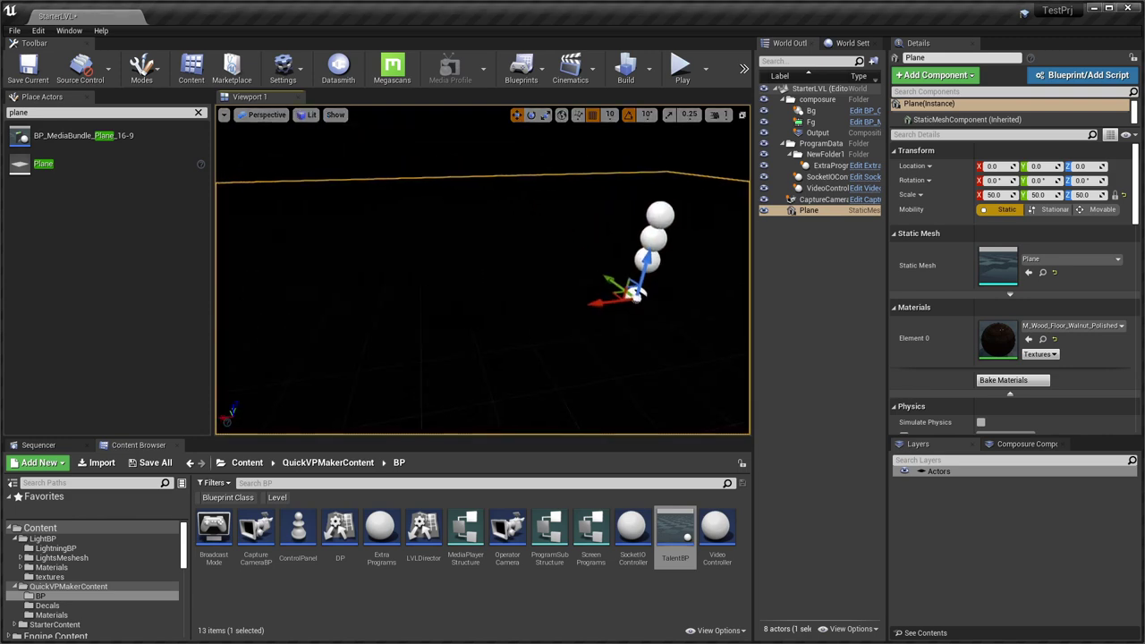
Search the placeable actors for "dire" and place a Directional Light over the wooden floor.
{"action": "key", "text": "BackSpace"}
{"action": "type", "text": "dire"}
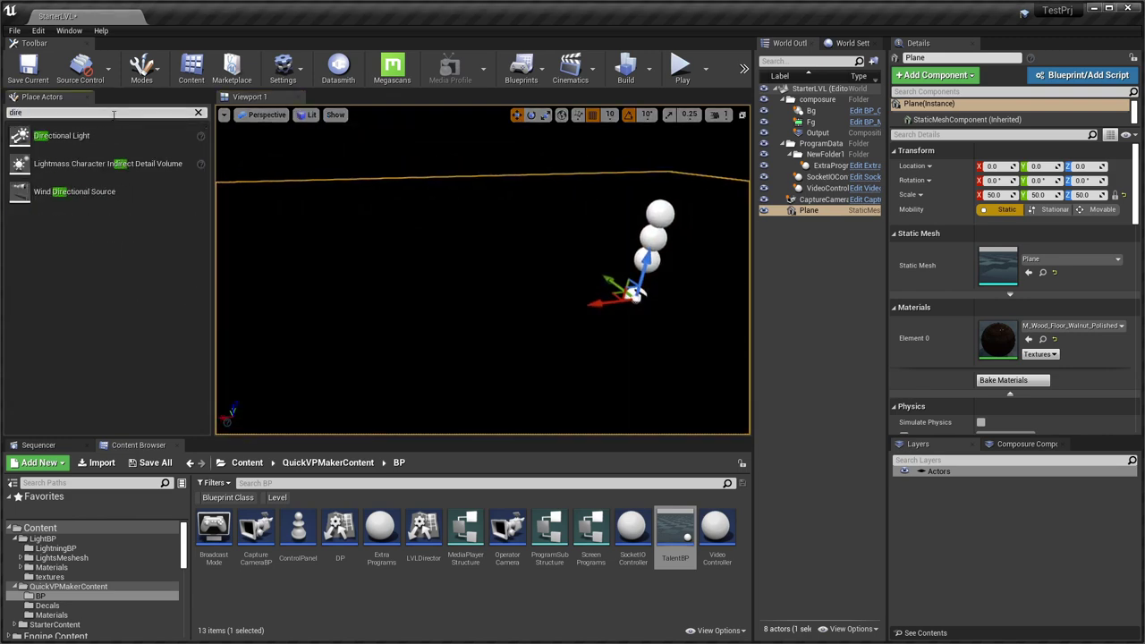
{"action": "left_click_drag", "start_coordinate": [61, 135], "coordinate": [503, 249]}
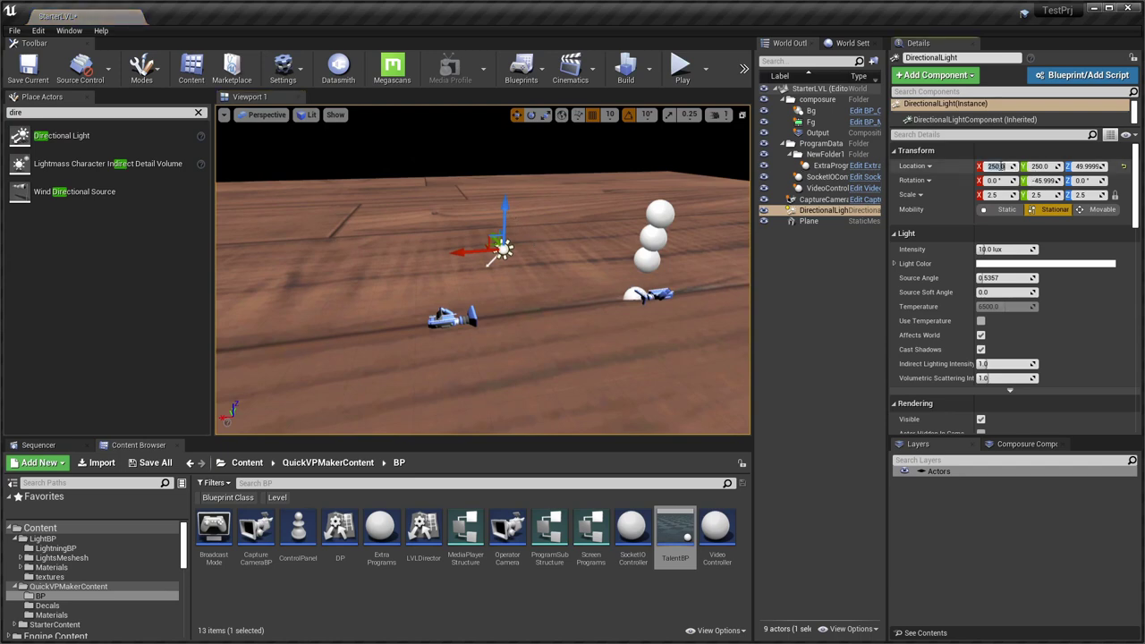
Set the directional light's location to 0, 0, 250.
{"action": "type", "text": "0"}
{"action": "key", "text": "Tab"}
{"action": "type", "text": "0"}
{"action": "key", "text": "Tab"}
{"action": "key", "text": "Return"}
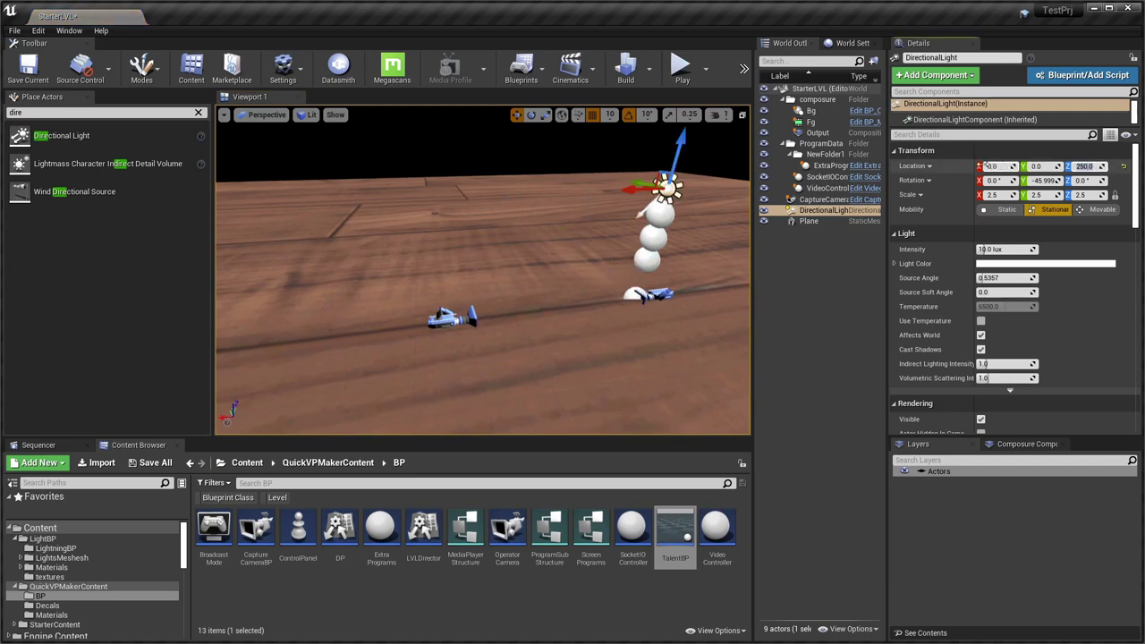
Look over the lit wooden floor around the cameras and save the current level.
{"action": "right_click_drag", "start_coordinate": [598, 324], "coordinate": [546, 354]}
{"action": "key", "text": "w"}
{"action": "key", "text": "s"}
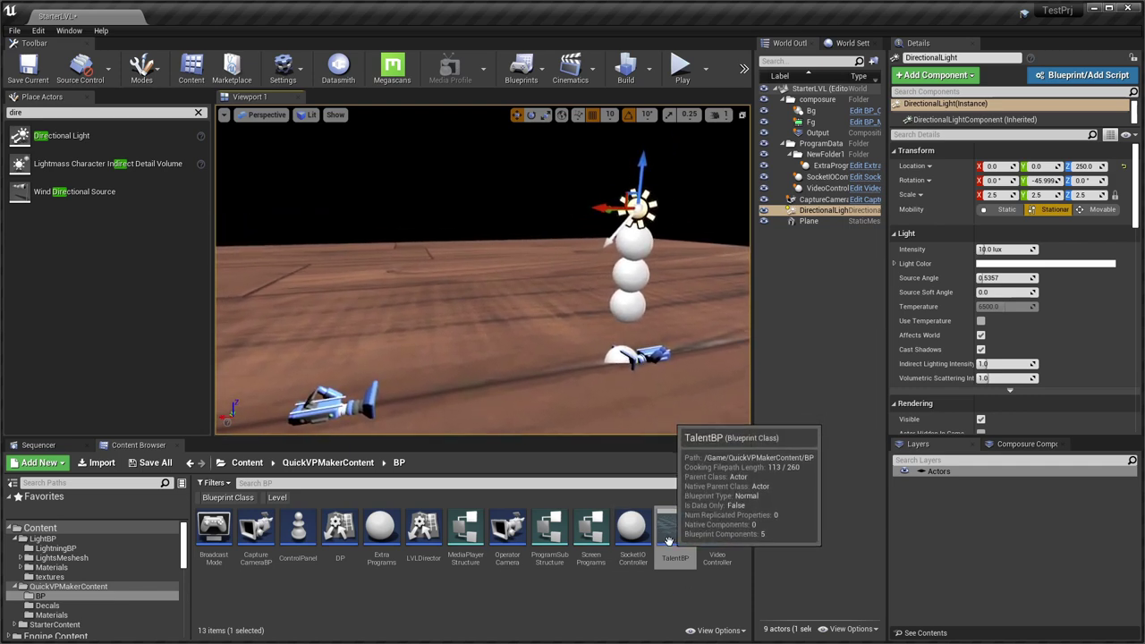
{"action": "key", "text": "ctrl+s"}
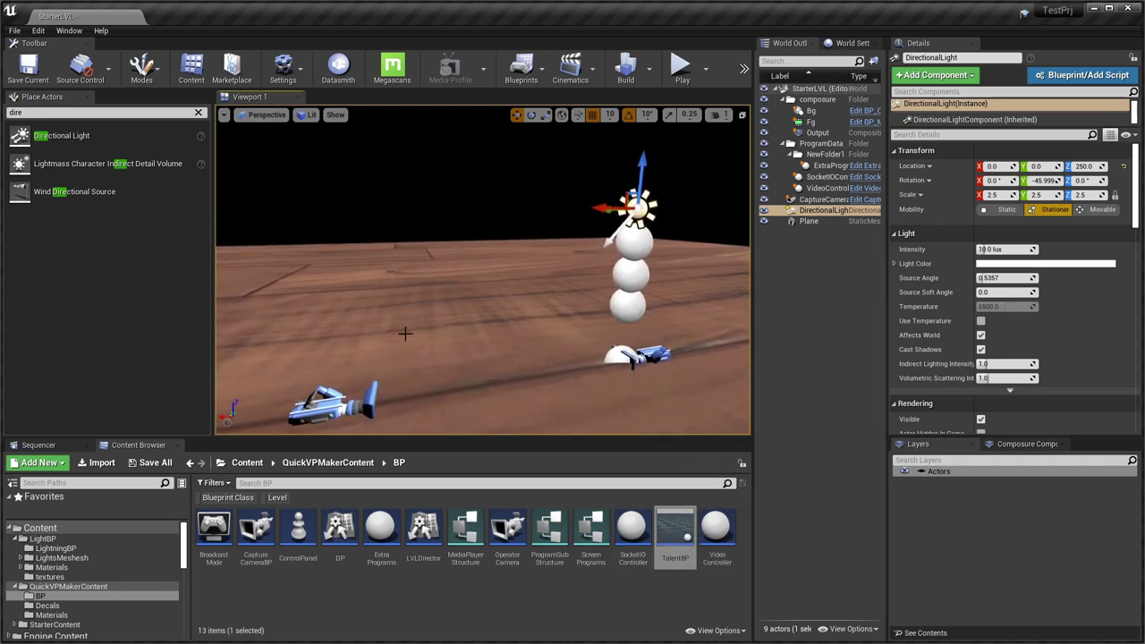
Place the TalentBP blueprint on the floor between the two cameras, at location 160, 0, 0.
{"action": "key", "text": "w"}
{"action": "mouse_move", "coordinate": [404, 332]}
{"action": "right_mouse_down"}
{"action": "mouse_move", "coordinate": [431, 325]}
{"action": "mouse_move", "coordinate": [424, 344]}
{"action": "mouse_move", "coordinate": [399, 351]}
{"action": "right_mouse_up"}
{"action": "left_click_drag", "start_coordinate": [410, 320], "coordinate": [412, 318]}
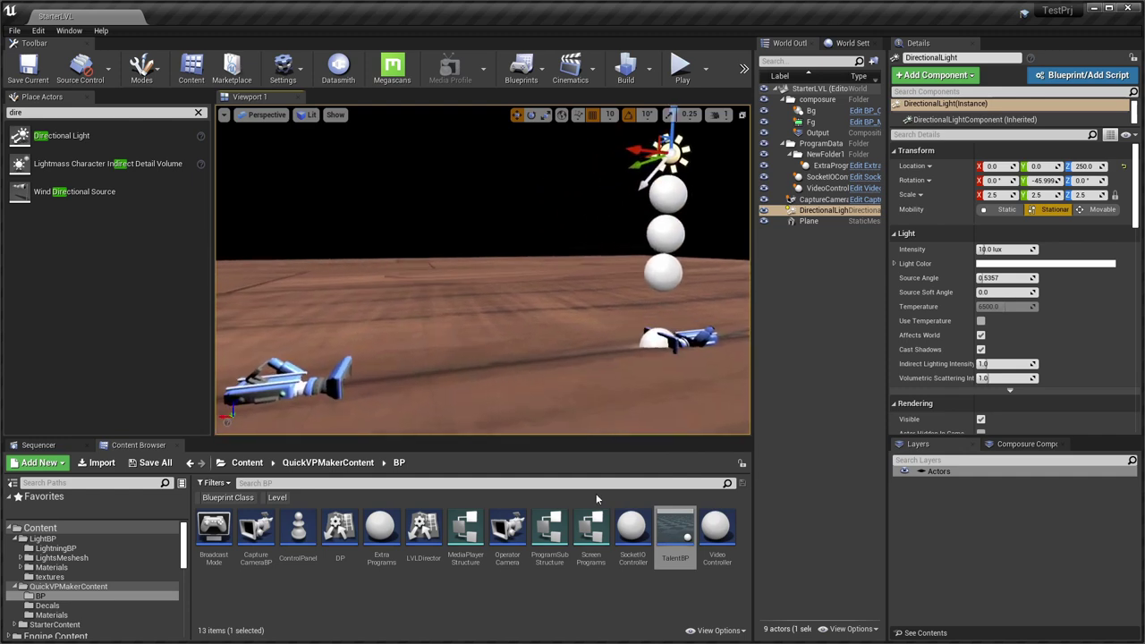
{"action": "left_click_drag", "start_coordinate": [675, 529], "coordinate": [549, 359]}
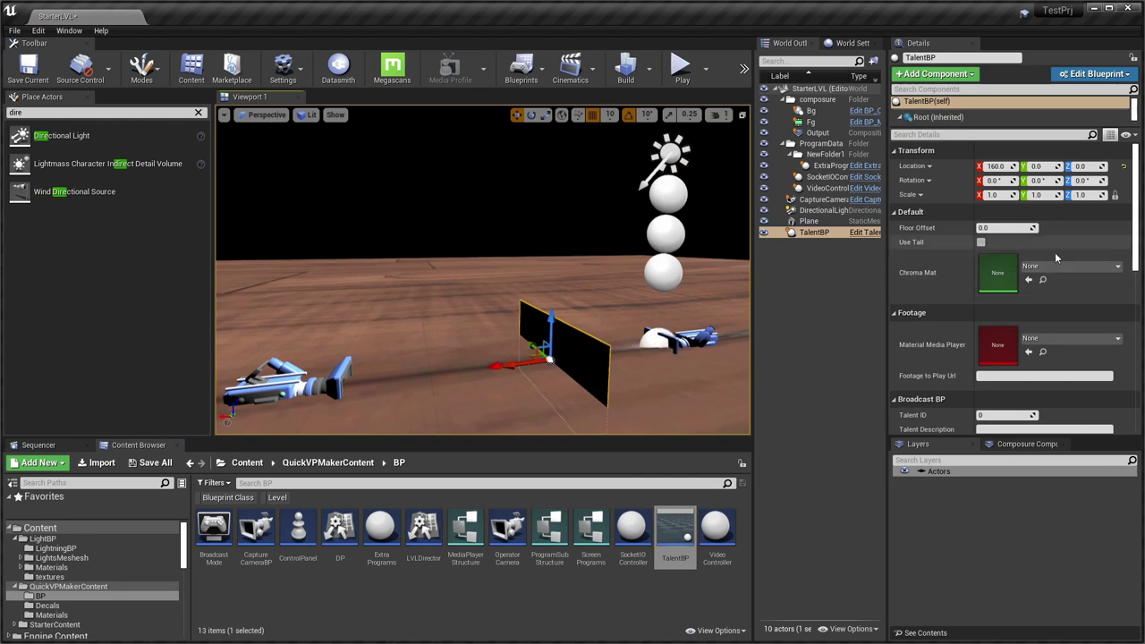
{"action": "right_click_drag", "start_coordinate": [593, 319], "coordinate": [713, 310]}
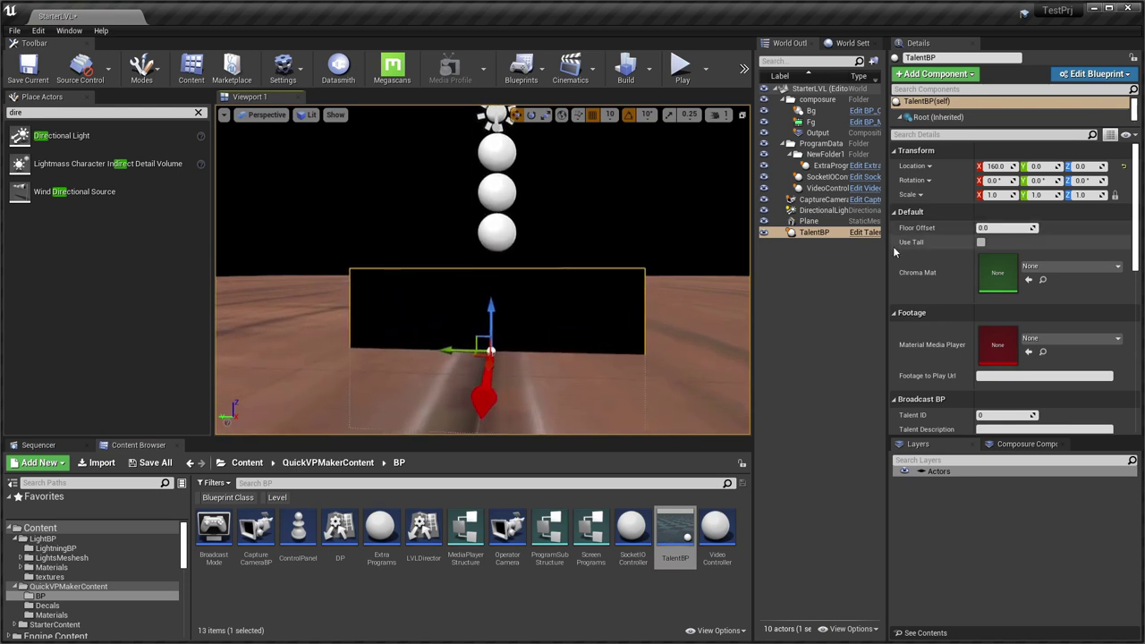
Enable Use Tall on the TalentBP actor and raise its Floor Offset to about 193.5 so the panel stands on the floor.
{"action": "mouse_move", "coordinate": [1007, 227]}
{"action": "left_mouse_down"}
{"action": "mouse_move", "coordinate": [975, 229]}
{"action": "mouse_move", "coordinate": [1038, 229]}
{"action": "mouse_move", "coordinate": [1016, 227]}
{"action": "left_mouse_up"}
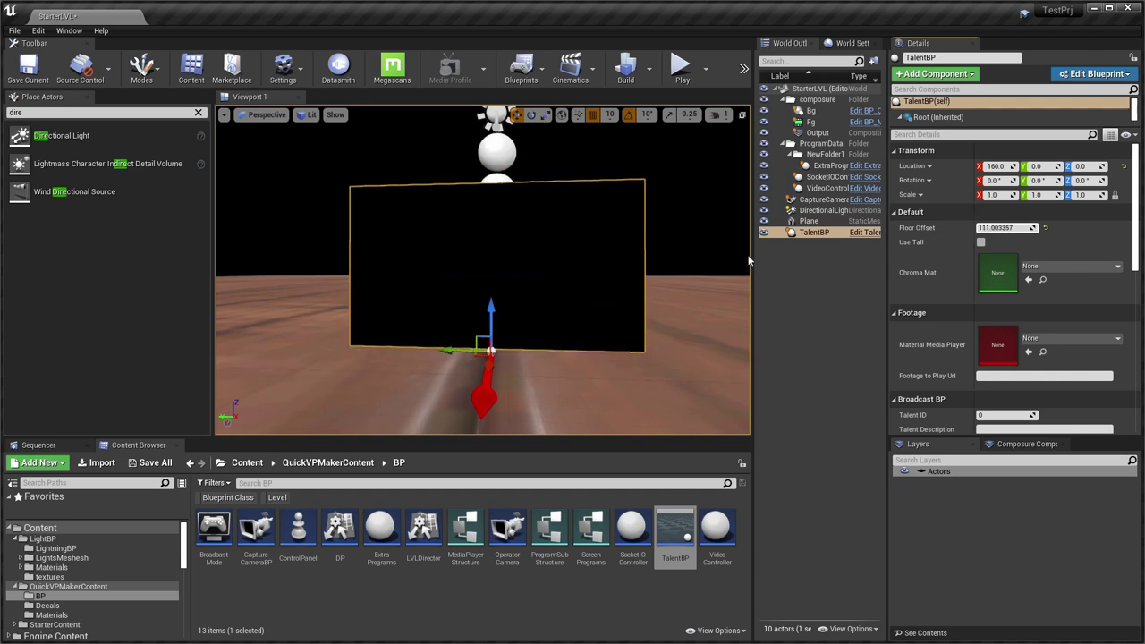
{"action": "left_click_drag", "start_coordinate": [689, 269], "coordinate": [631, 277], "text": "alt"}
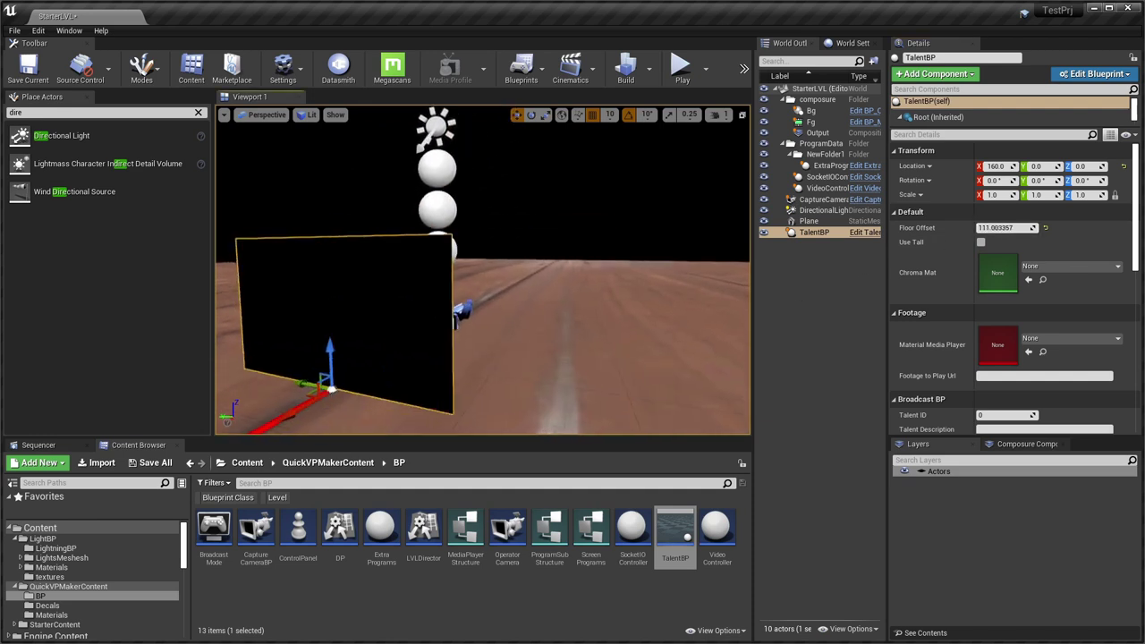
{"action": "left_click", "coordinate": [982, 243]}
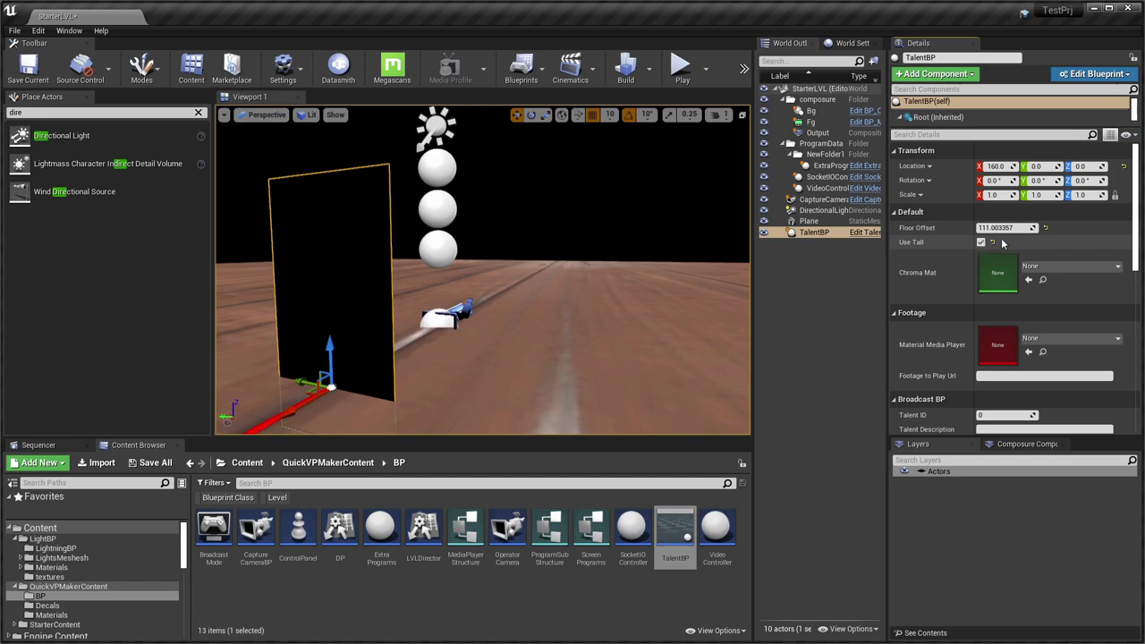
{"action": "left_click_drag", "start_coordinate": [1004, 229], "coordinate": [1074, 228]}
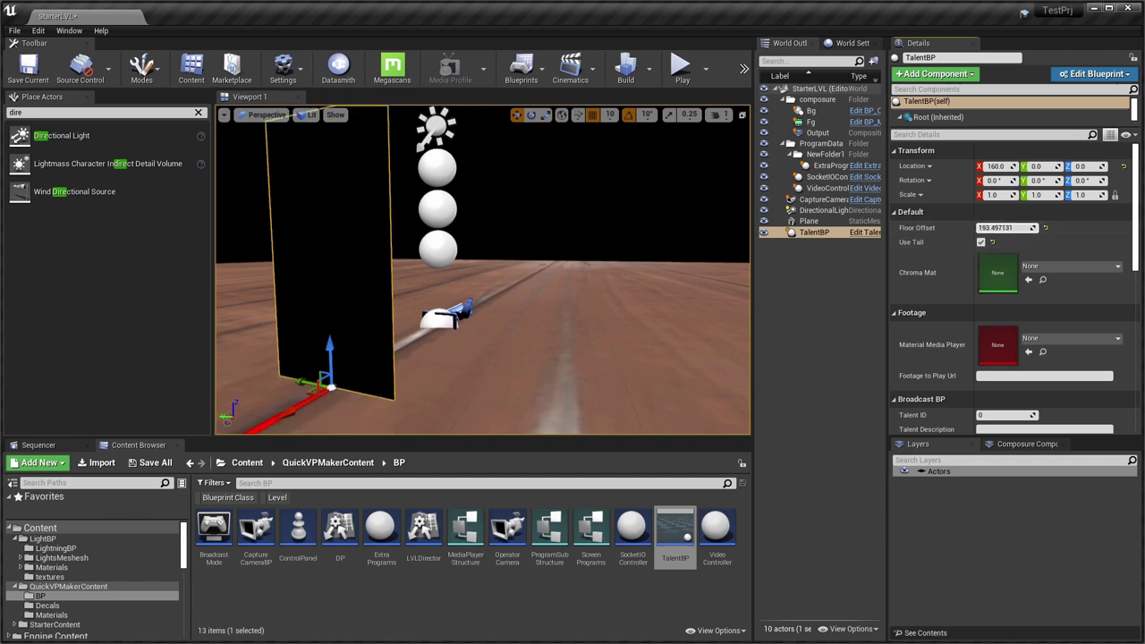
{"action": "left_click_drag", "start_coordinate": [666, 291], "coordinate": [590, 358]}
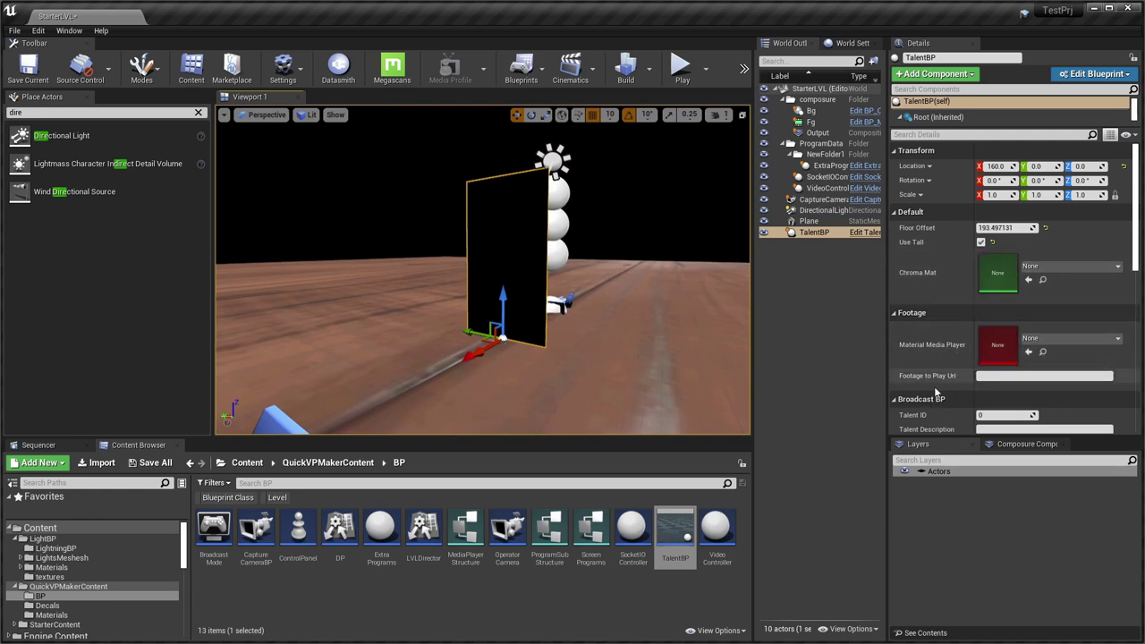
Create a new folder named Footage in the root Content folder and open it.
{"action": "left_click", "coordinate": [59, 532]}
{"action": "right_click", "coordinate": [431, 553]}
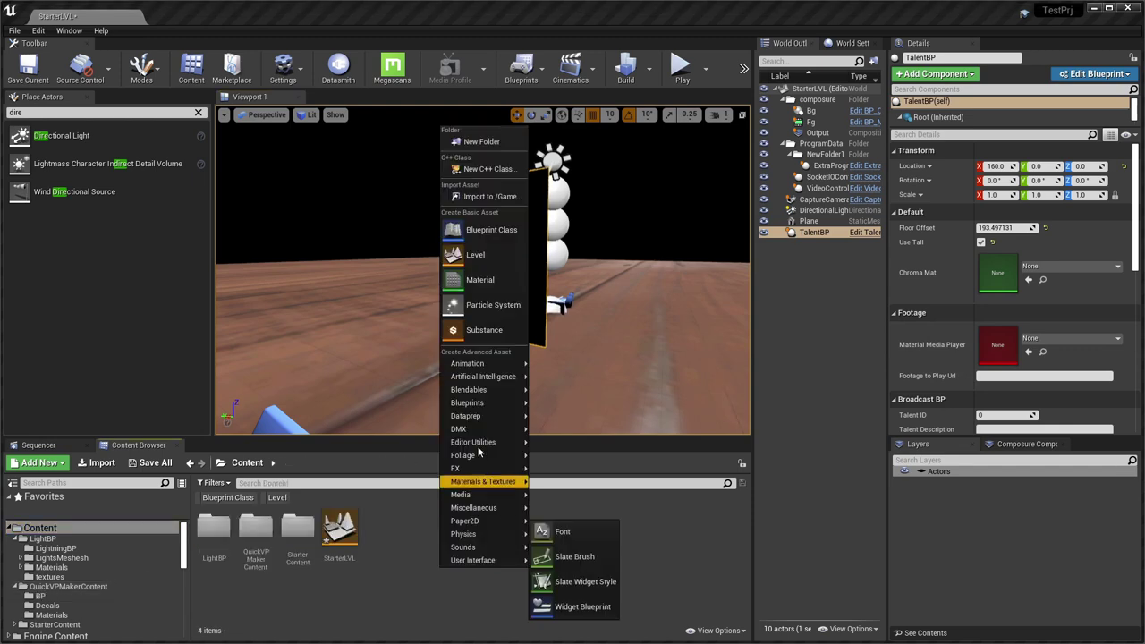
{"action": "left_click", "coordinate": [474, 141]}
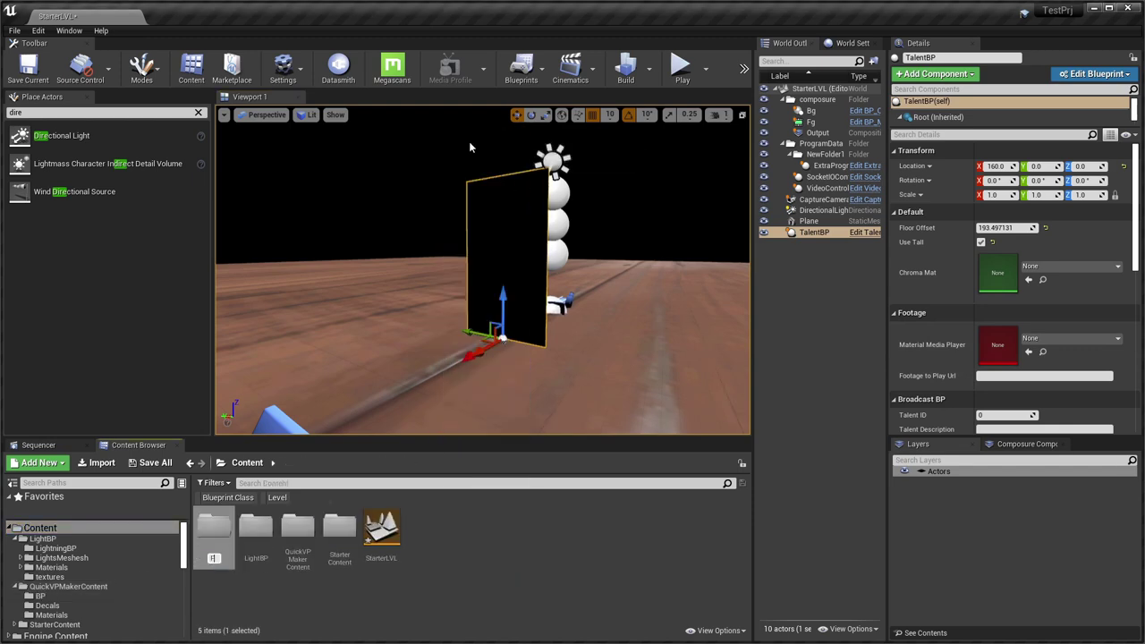
{"action": "type", "text": "Footage"}
{"action": "key", "text": "Return"}
{"action": "key", "text": "Return"}
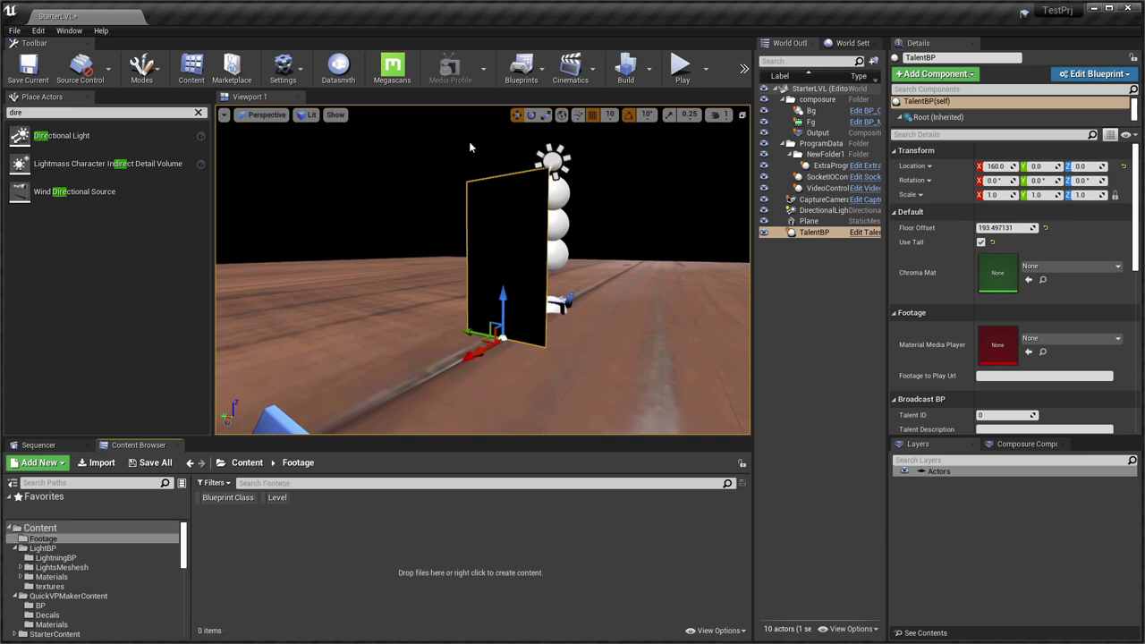
Switch to the "virtual set test" File Explorer window and import Green_Blad-Man.mp4 into the Footage folder.
{"action": "key", "text": "alt+Tab"}
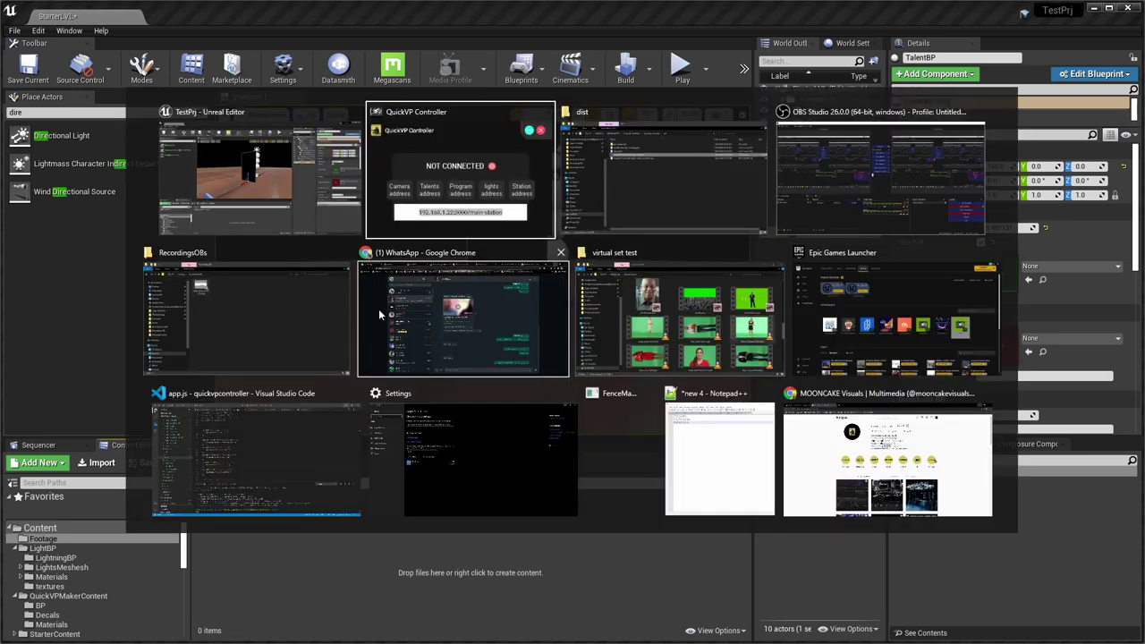
{"action": "left_click", "coordinate": [699, 320]}
{"action": "scroll", "coordinate": [717, 405], "scroll_direction": "down", "scroll_amount": 3}
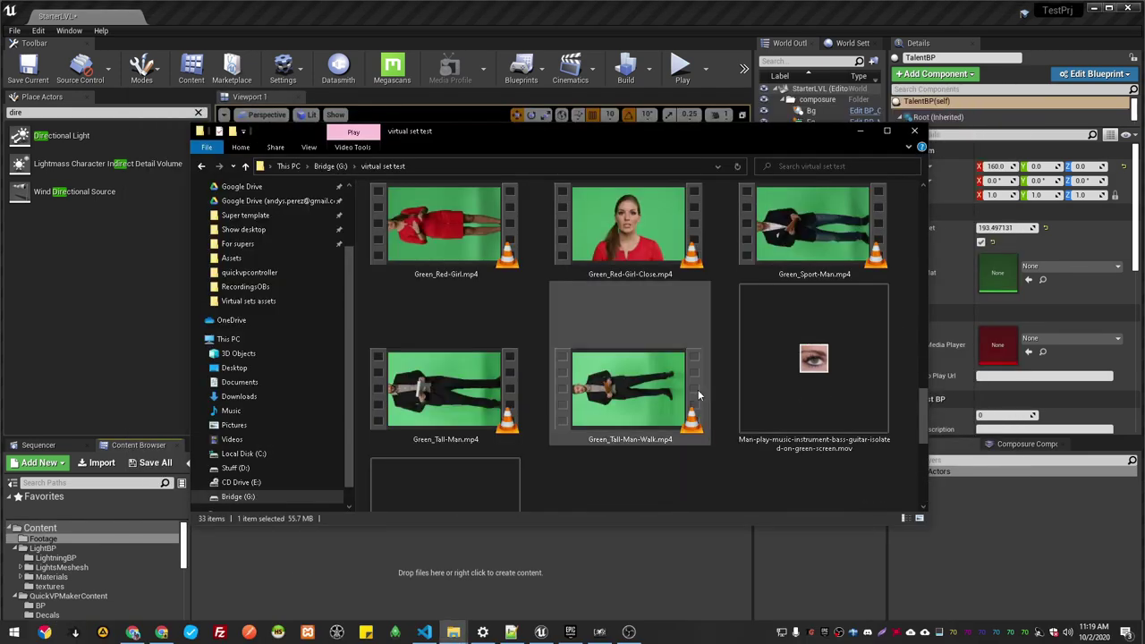
{"action": "scroll", "coordinate": [698, 396], "scroll_direction": "up", "scroll_amount": 1}
{"action": "scroll", "coordinate": [698, 396], "scroll_direction": "up", "scroll_amount": 2}
{"action": "left_click_drag", "start_coordinate": [628, 384], "coordinate": [627, 558]}
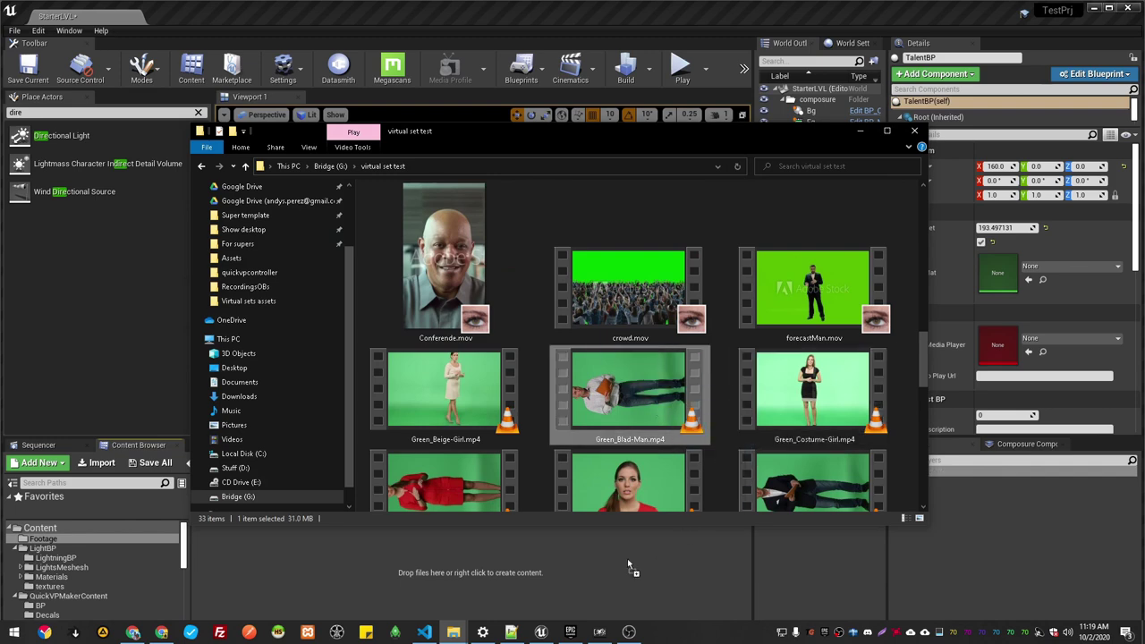
{"action": "left_click_drag", "start_coordinate": [386, 567], "coordinate": [386, 561]}
Import Green_Costume-Girl.mp4 into the Footage folder as well and return to the Unreal Editor.
{"action": "scroll", "coordinate": [700, 459], "scroll_direction": "down", "scroll_amount": 3}
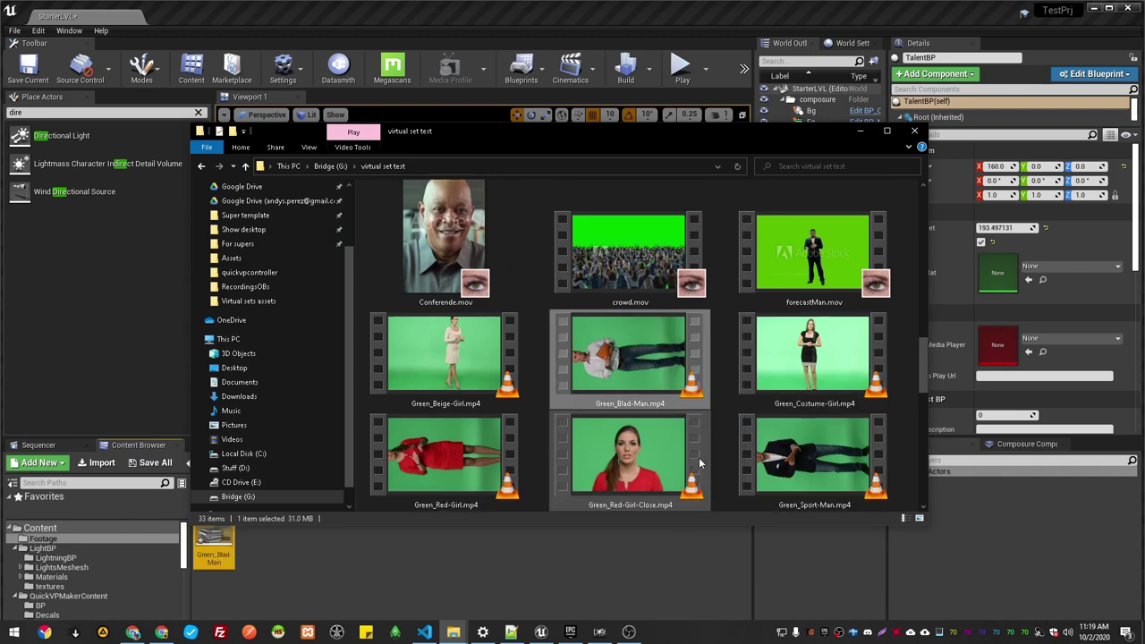
{"action": "scroll", "coordinate": [698, 459], "scroll_direction": "up", "scroll_amount": 3}
{"action": "left_click_drag", "start_coordinate": [810, 386], "coordinate": [343, 573]}
{"action": "left_click", "coordinate": [424, 553]}
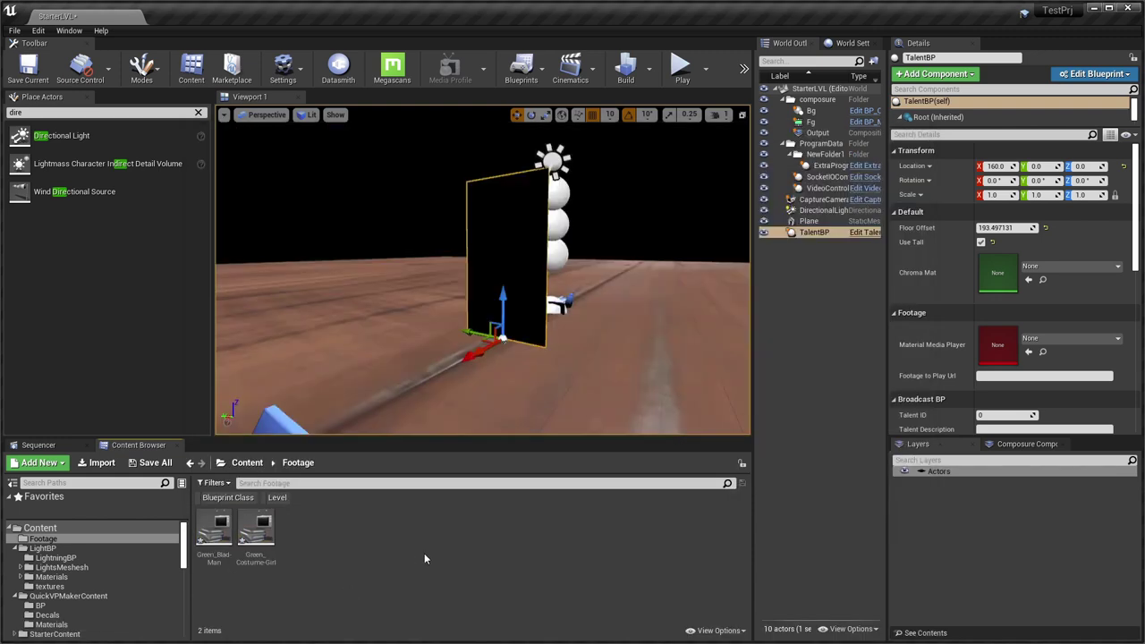
Create a Media Player named GuyMediaPlayer with a video output MediaTexture in Footage, and assign it as TalentBP's Material Media Player.
{"action": "right_click", "coordinate": [341, 543]}
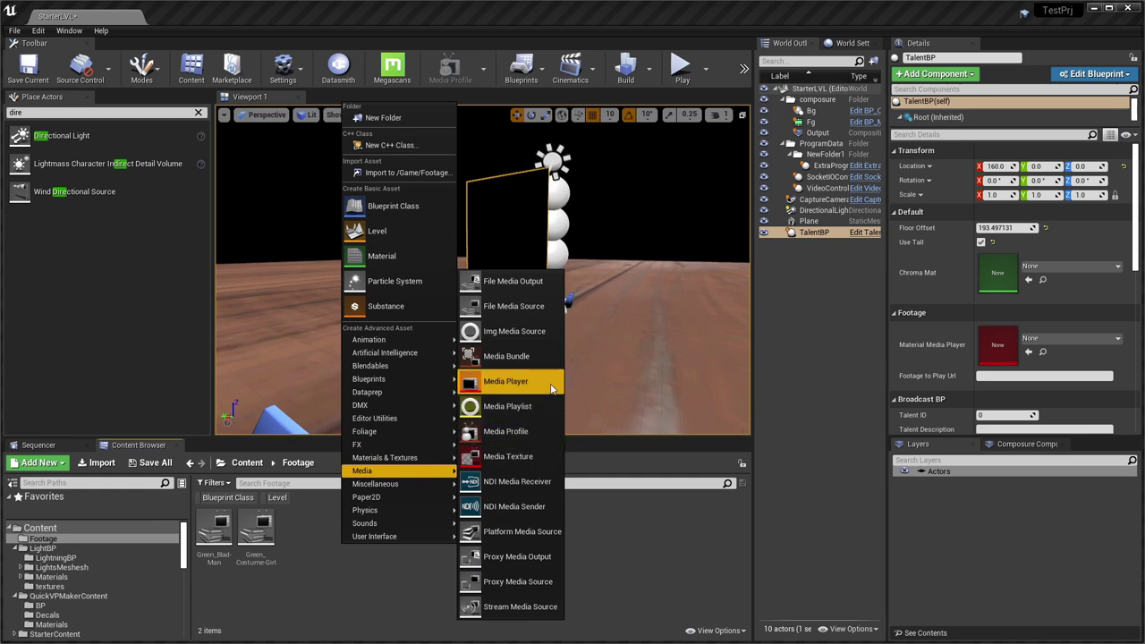
{"action": "left_click", "coordinate": [539, 387]}
{"action": "left_click", "coordinate": [524, 291]}
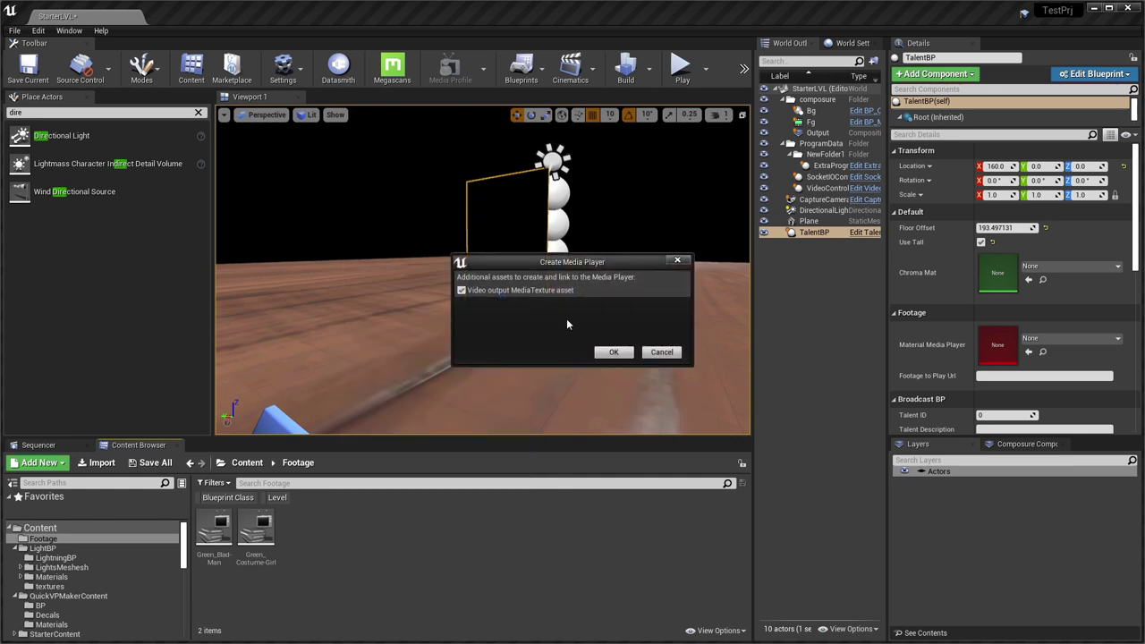
{"action": "left_click", "coordinate": [614, 351]}
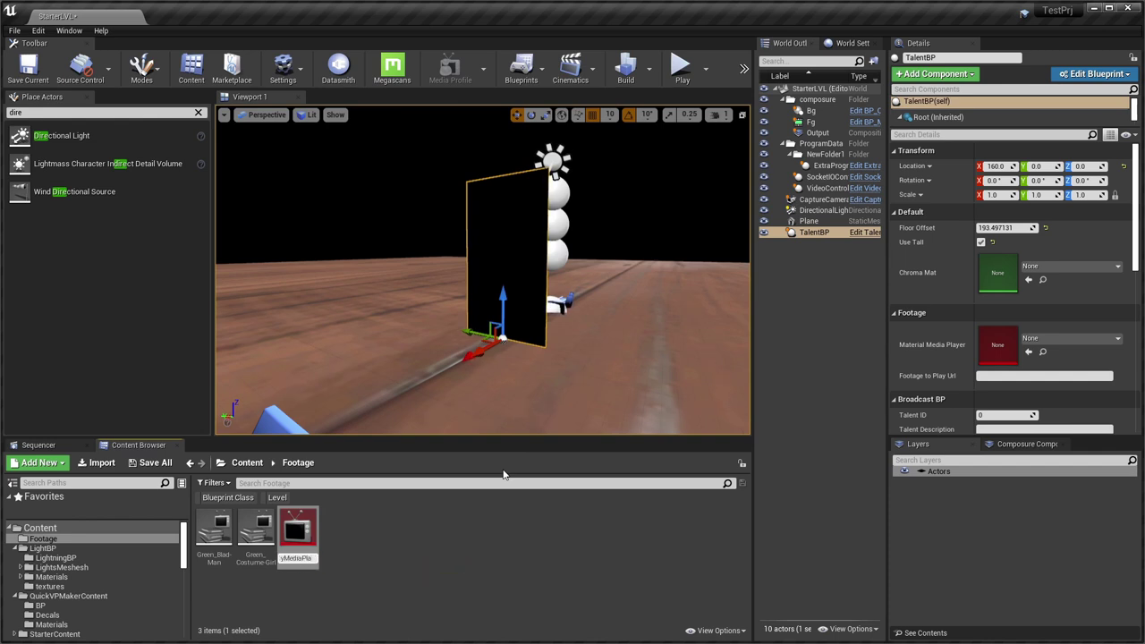
{"action": "key", "text": "Return"}
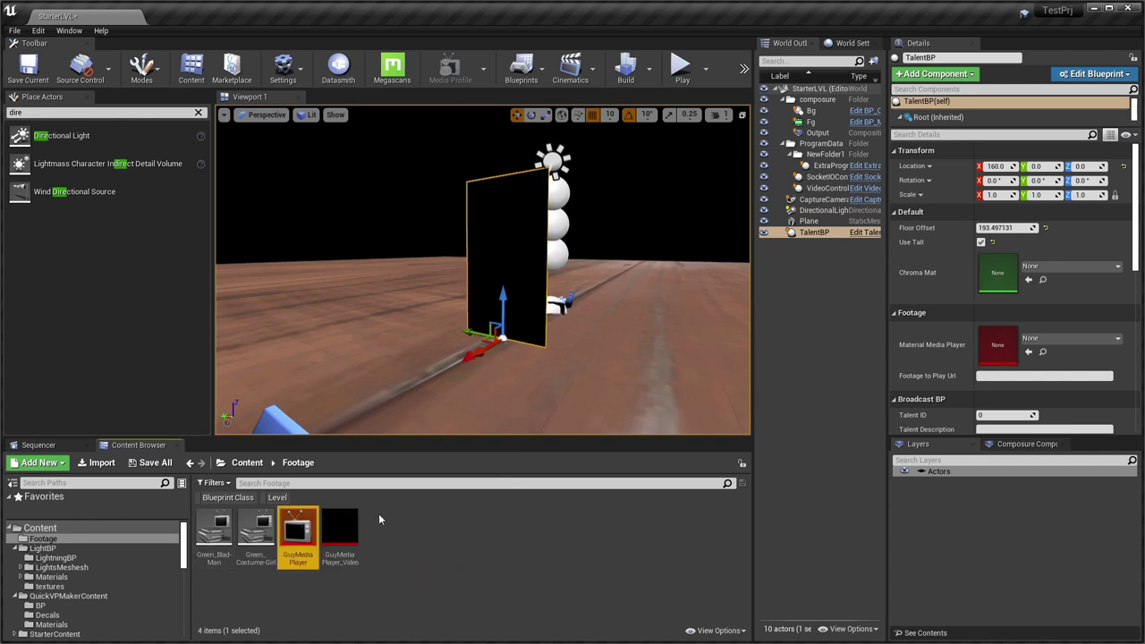
{"action": "left_click_drag", "start_coordinate": [307, 522], "coordinate": [1011, 349]}
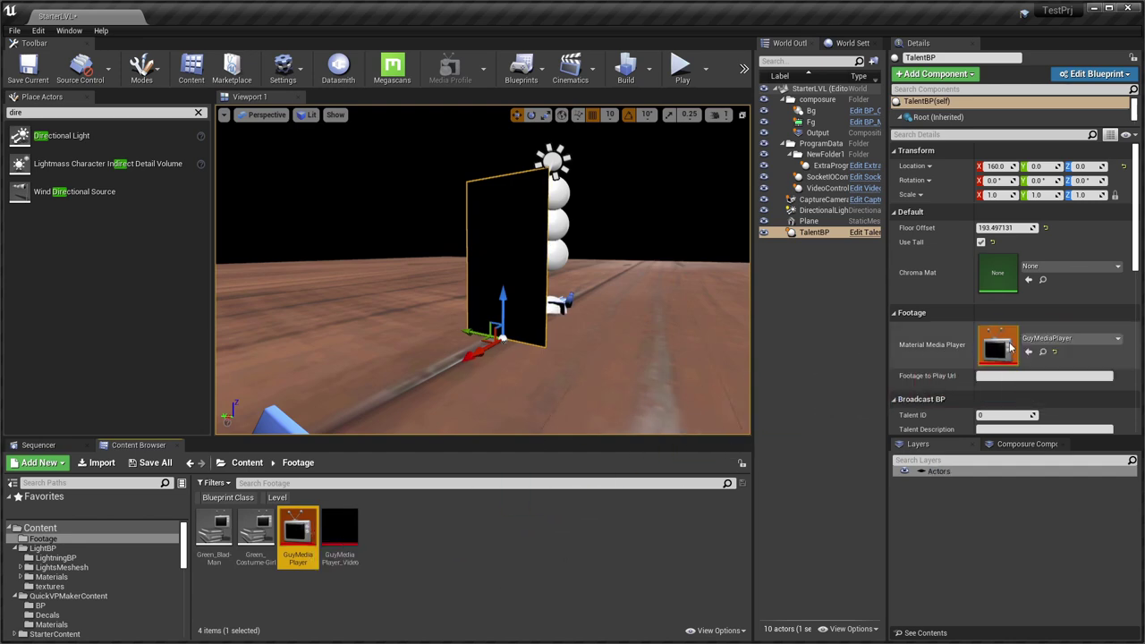
Load Green_Blad-Man in GuyMediaPlayer, pause it, and copy file://G:/virtual set test/Green_Blad-Man.mp4 into TalentBP's Footage to Play Url.
{"action": "double_click", "coordinate": [308, 529]}
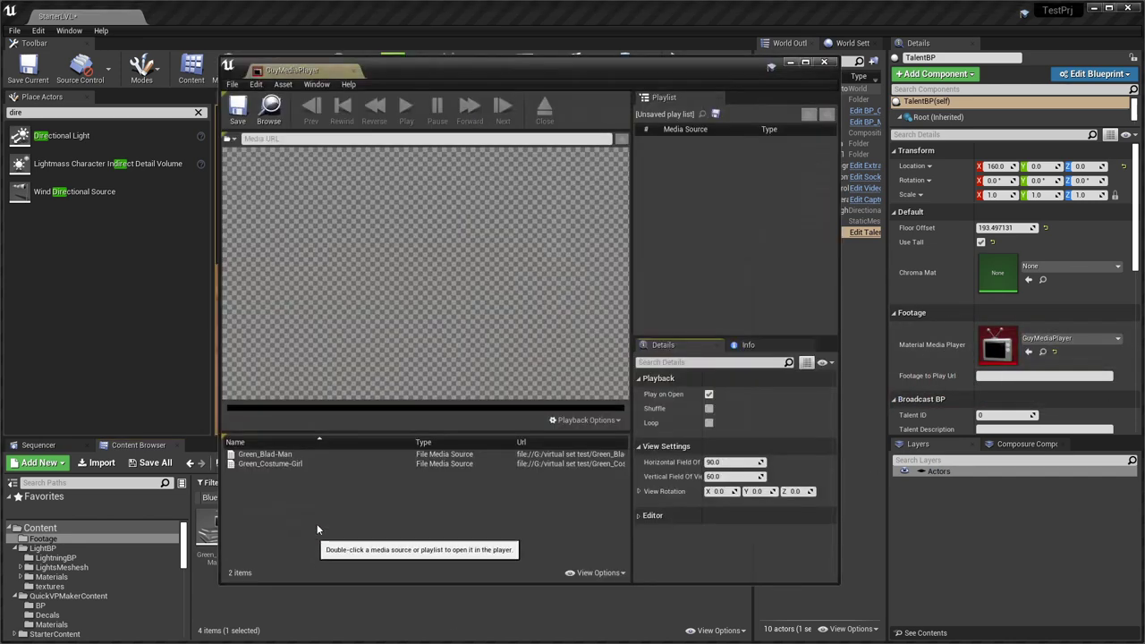
{"action": "double_click", "coordinate": [289, 455]}
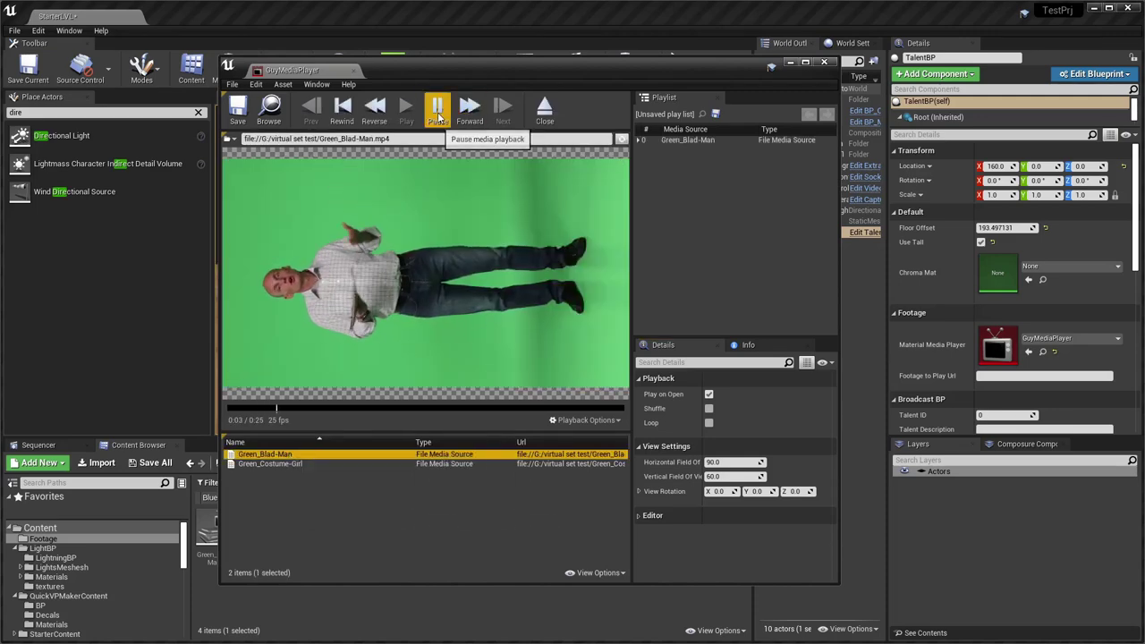
{"action": "left_click", "coordinate": [438, 114]}
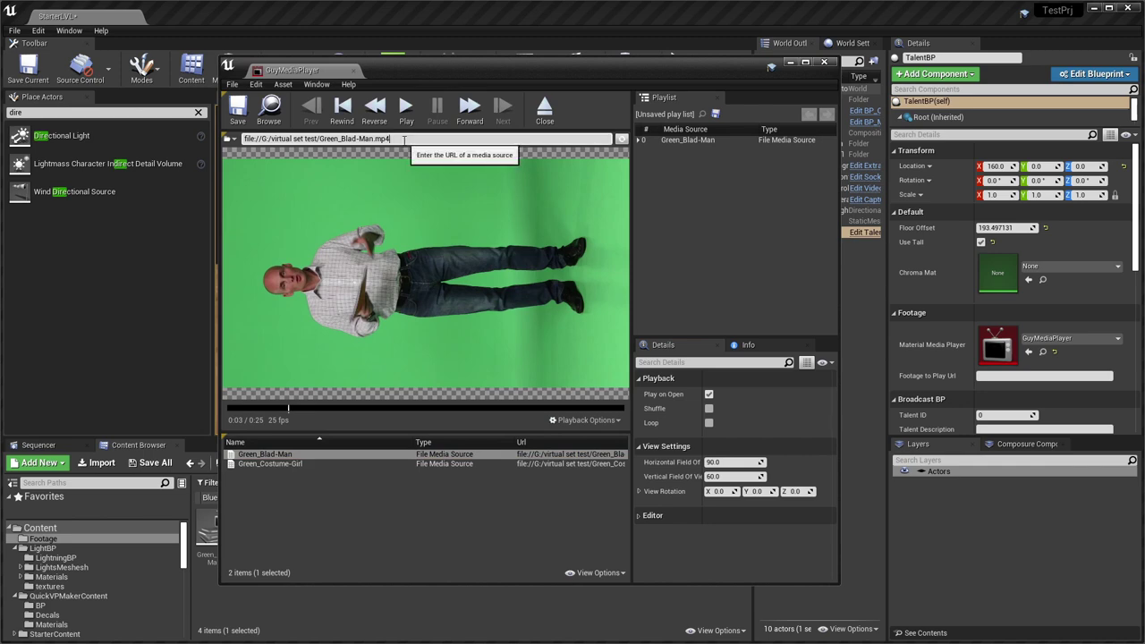
{"action": "left_click", "coordinate": [356, 70]}
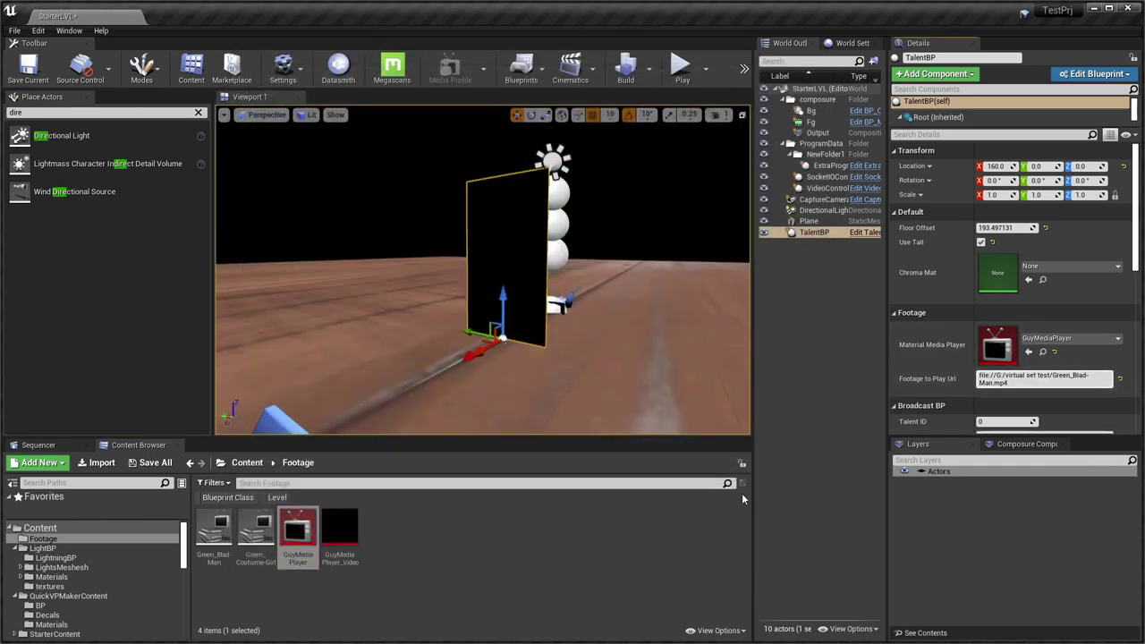
Search the content paths for "key" and open the Engine Content MaterialTemplates Chromakeying folder.
{"action": "left_click", "coordinate": [587, 544]}
{"action": "right_click_drag", "start_coordinate": [635, 398], "coordinate": [575, 423]}
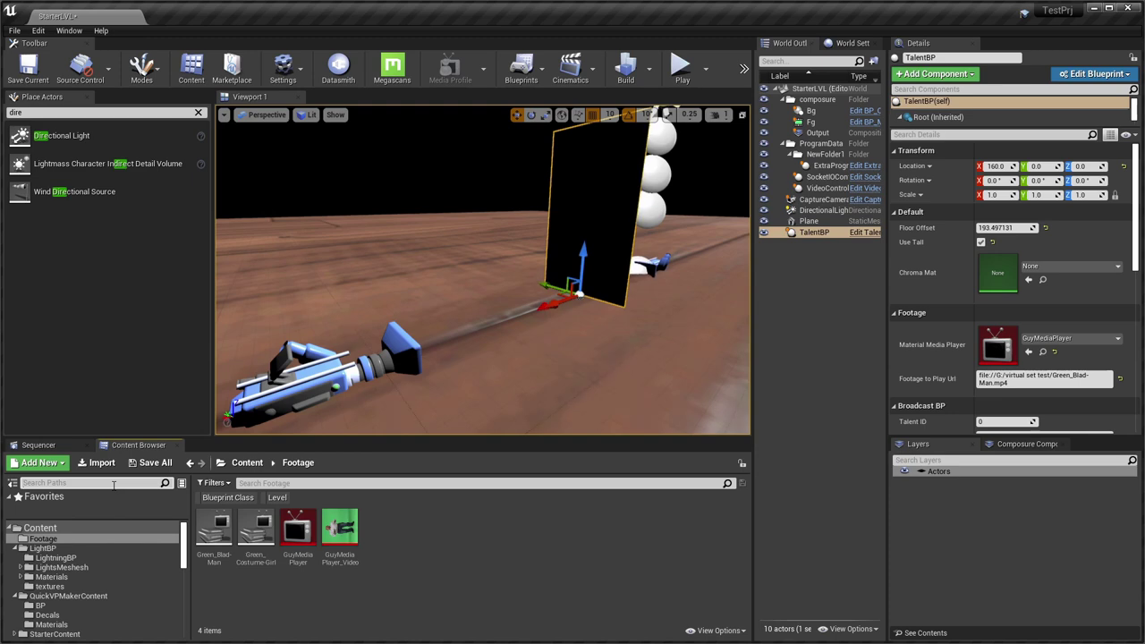
{"action": "left_click", "coordinate": [114, 483]}
{"action": "type", "text": "k"}
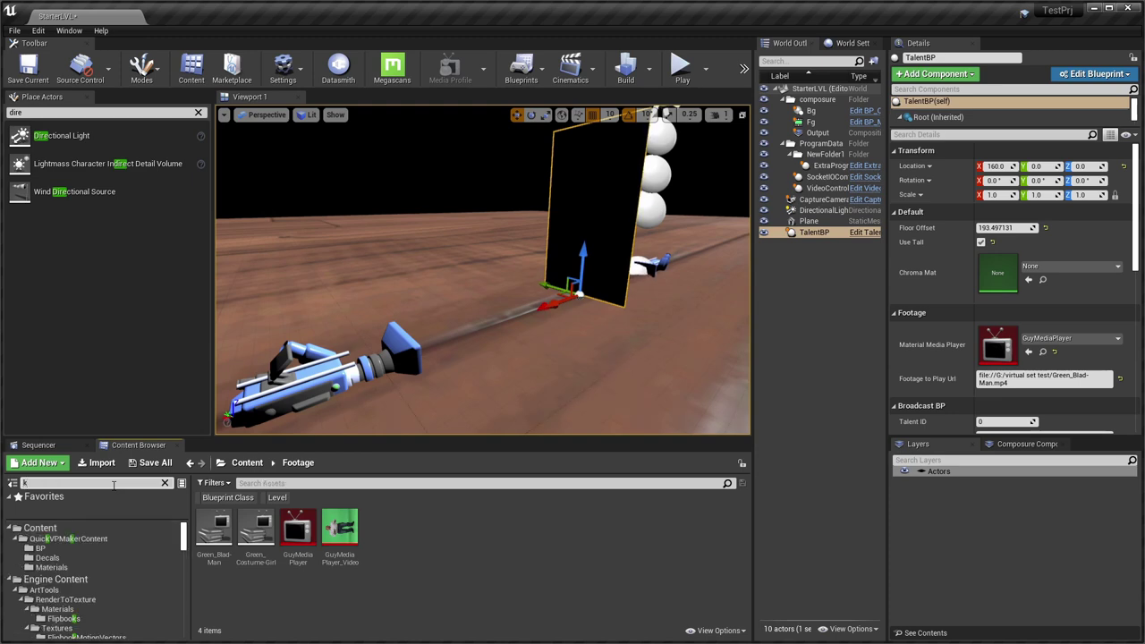
{"action": "type", "text": "ey"}
{"action": "scroll", "coordinate": [90, 573], "scroll_direction": "down", "scroll_amount": 3}
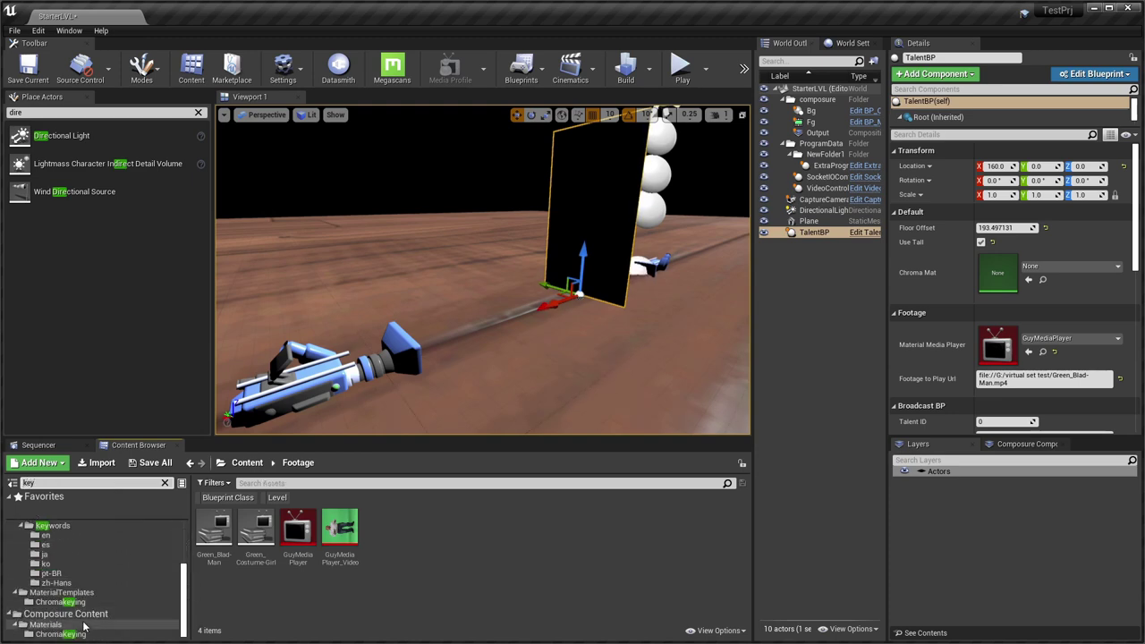
{"action": "left_click", "coordinate": [71, 615]}
{"action": "left_click", "coordinate": [57, 602]}
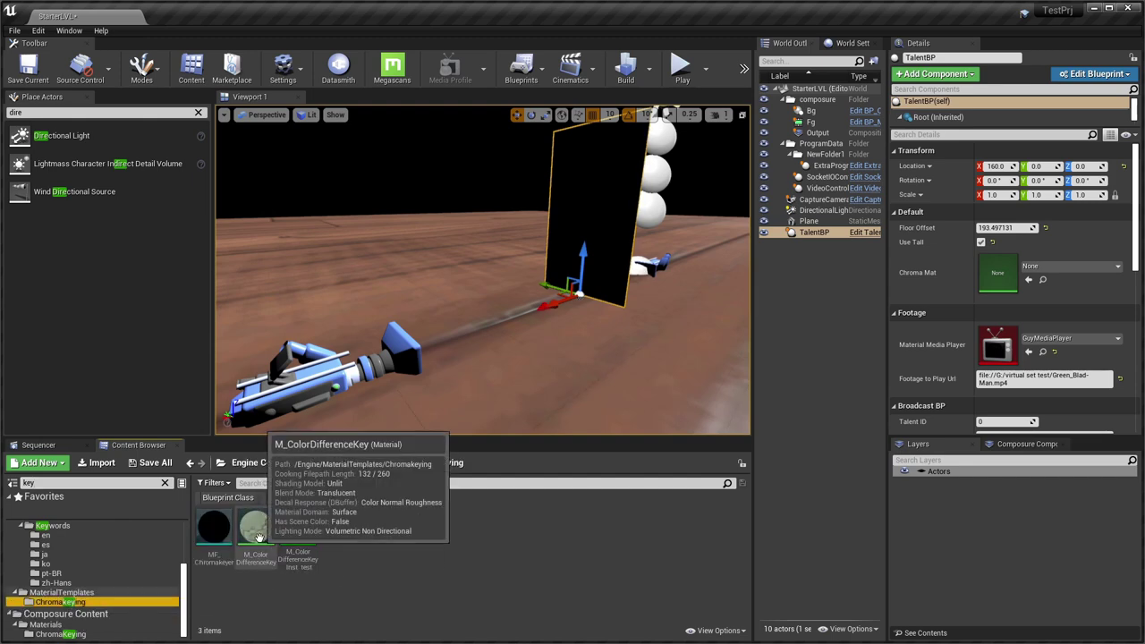
Create a material instance of M_ColorDifferenceKey named guymat.
{"action": "right_click", "coordinate": [259, 537]}
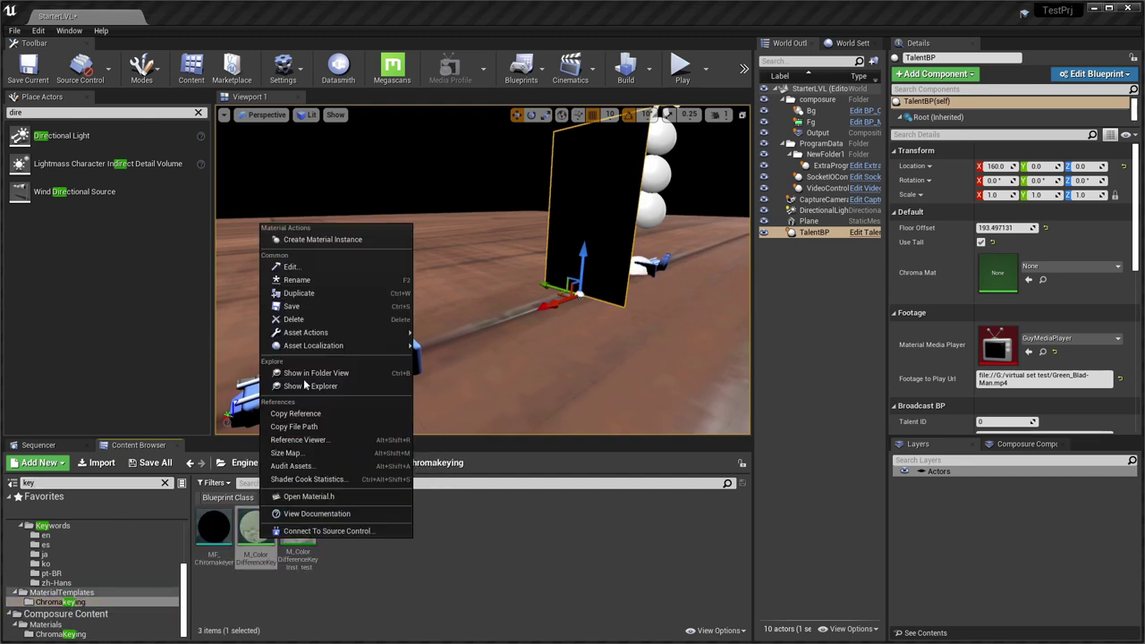
{"action": "left_click", "coordinate": [322, 239]}
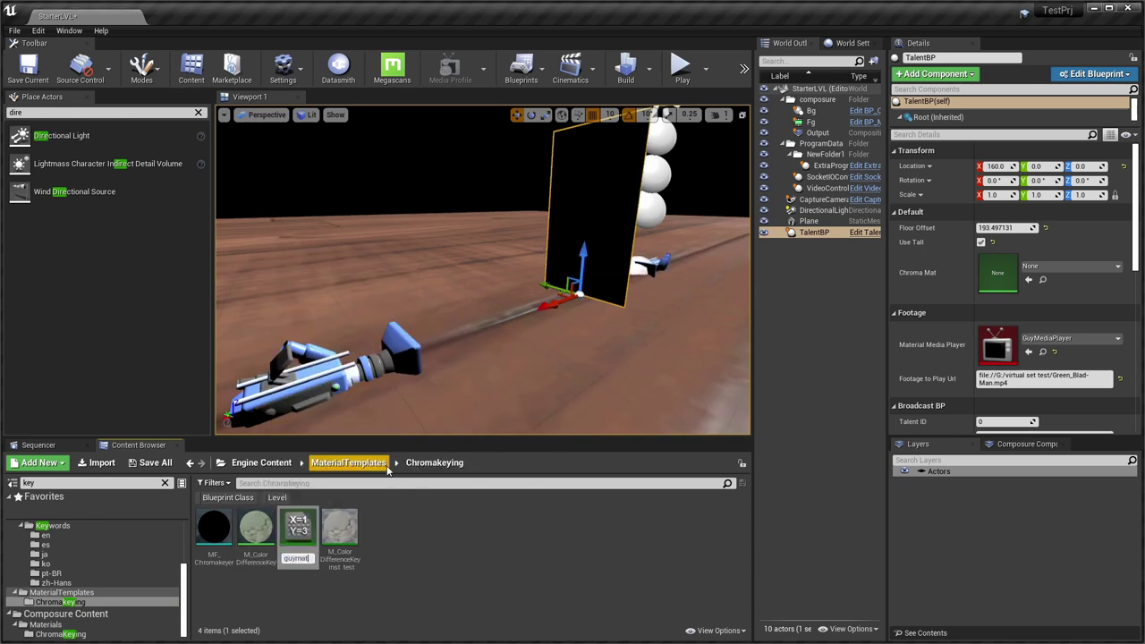
{"action": "key", "text": "Return"}
Clear the path search, move guymat into the Content Footage folder, and open that folder.
{"action": "scroll", "coordinate": [90, 582], "scroll_direction": "up", "scroll_amount": 3}
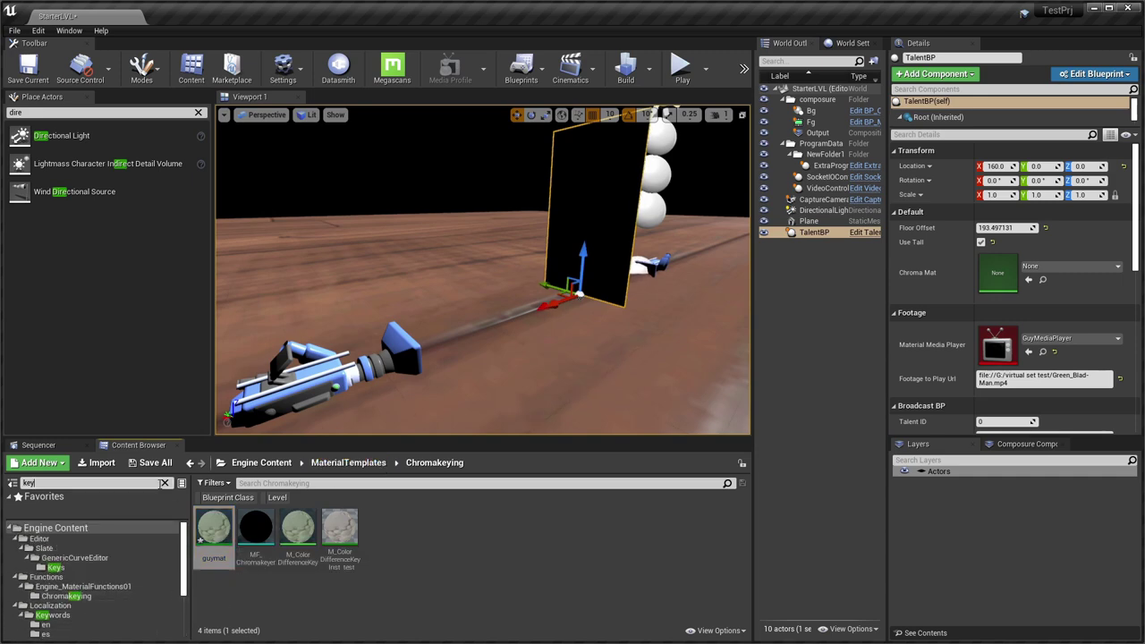
{"action": "left_click", "coordinate": [165, 482]}
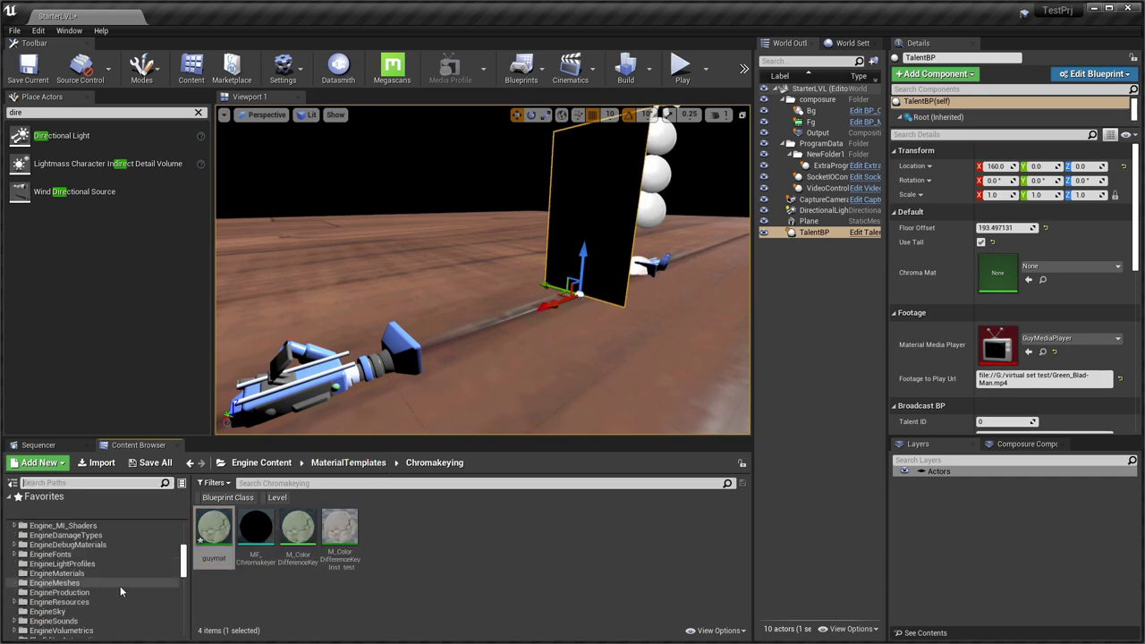
{"action": "scroll", "coordinate": [123, 586], "scroll_direction": "up", "scroll_amount": 3}
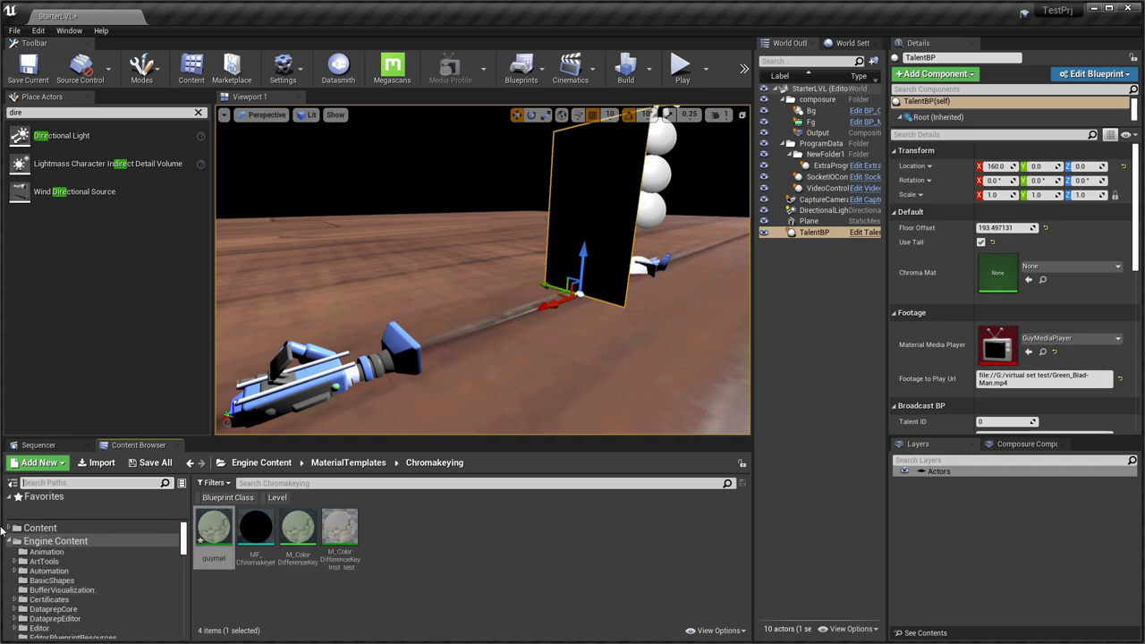
{"action": "left_click", "coordinate": [10, 528]}
{"action": "left_click_drag", "start_coordinate": [213, 528], "coordinate": [101, 543]}
{"action": "left_click", "coordinate": [125, 555]}
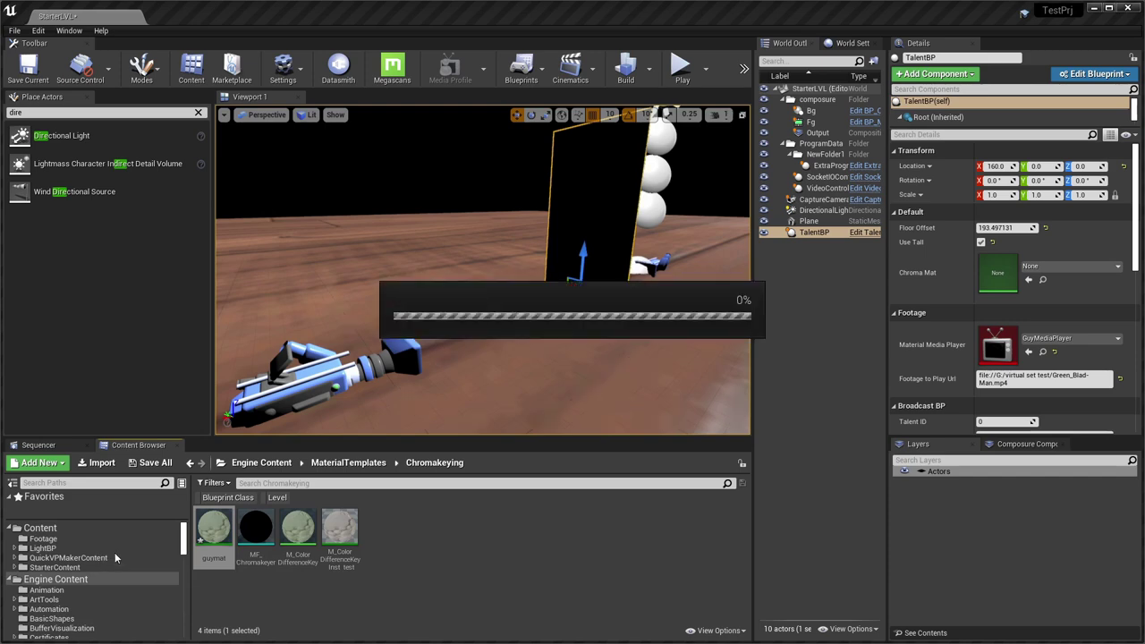
{"action": "left_click", "coordinate": [54, 538]}
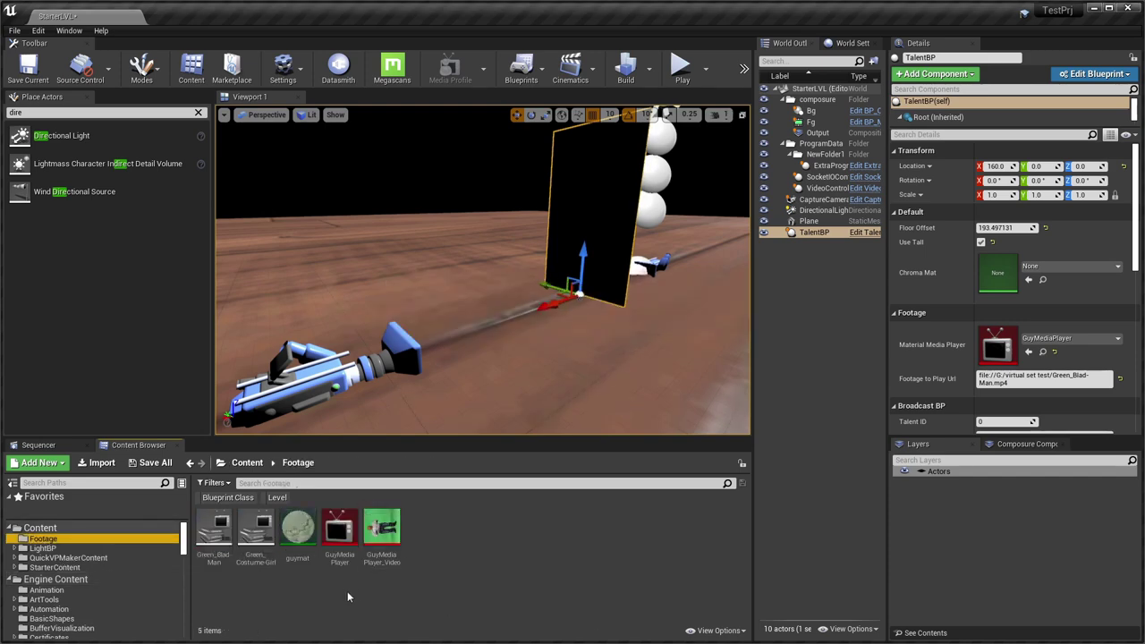
Assign guymat as TalentBP's Chroma Mat and save the level.
{"action": "left_click_drag", "start_coordinate": [298, 530], "coordinate": [1005, 270]}
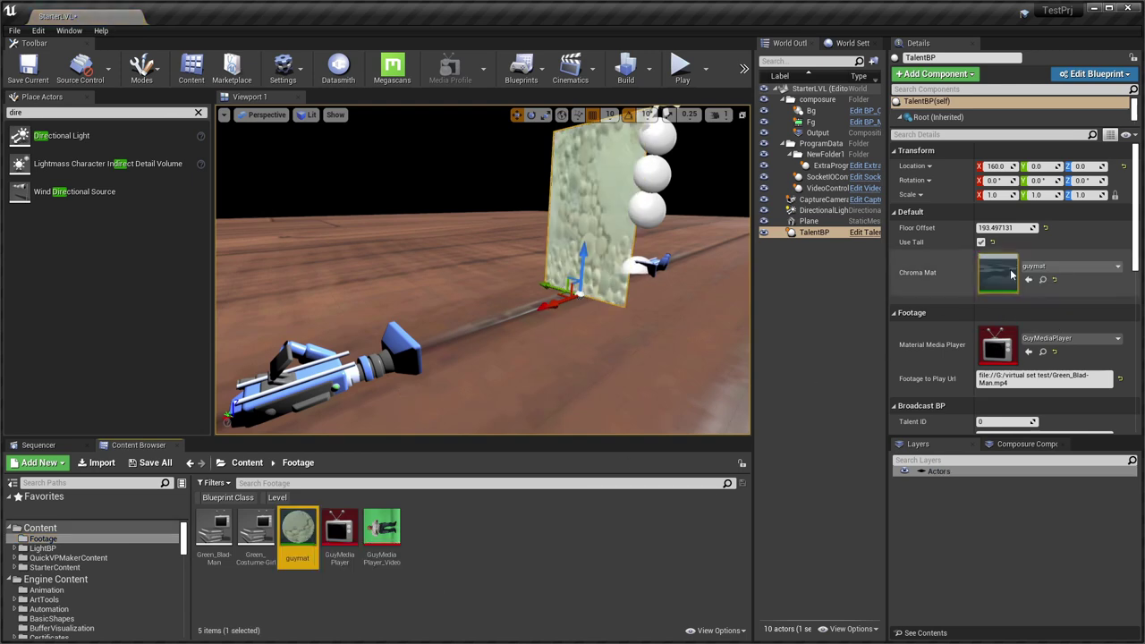
{"action": "right_click_drag", "start_coordinate": [535, 218], "coordinate": [608, 215]}
{"action": "mouse_move", "coordinate": [537, 310]}
{"action": "right_mouse_down"}
{"action": "mouse_move", "coordinate": [510, 310]}
{"action": "mouse_move", "coordinate": [537, 310]}
{"action": "right_mouse_up"}
{"action": "key", "text": "ctrl+s"}
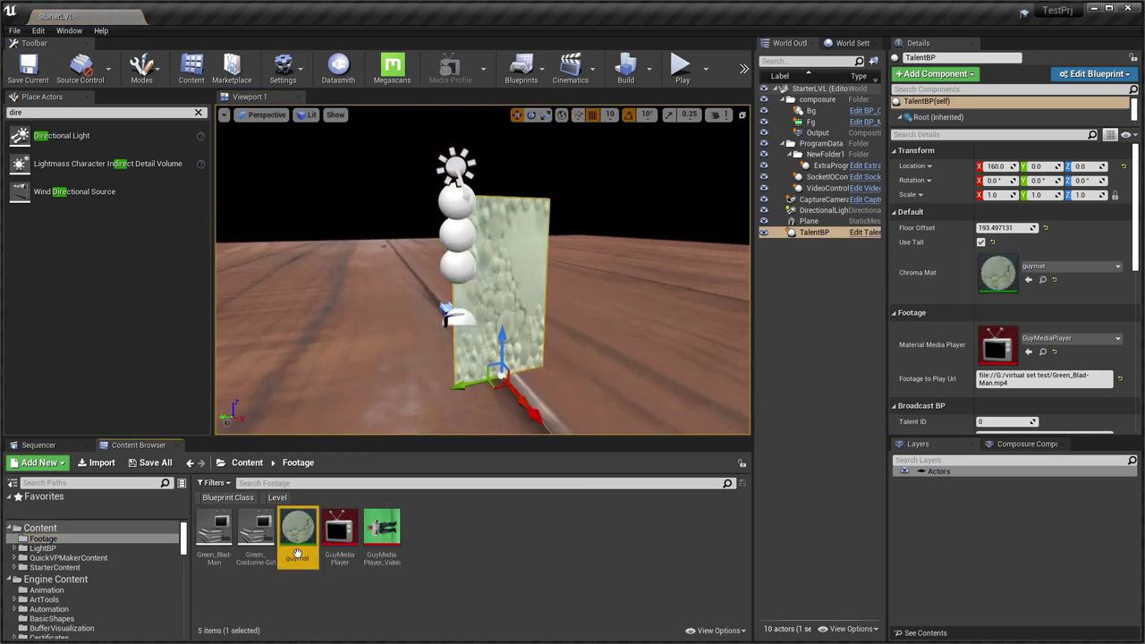
Open guymat for editing and override its Texture2D parameter with GuyMediaPlayer_Video.
{"action": "double_click", "coordinate": [298, 552]}
{"action": "left_click_drag", "start_coordinate": [645, 79], "coordinate": [876, 91]}
{"action": "left_click", "coordinate": [239, 282]}
{"action": "left_click_drag", "start_coordinate": [382, 533], "coordinate": [923, 311]}
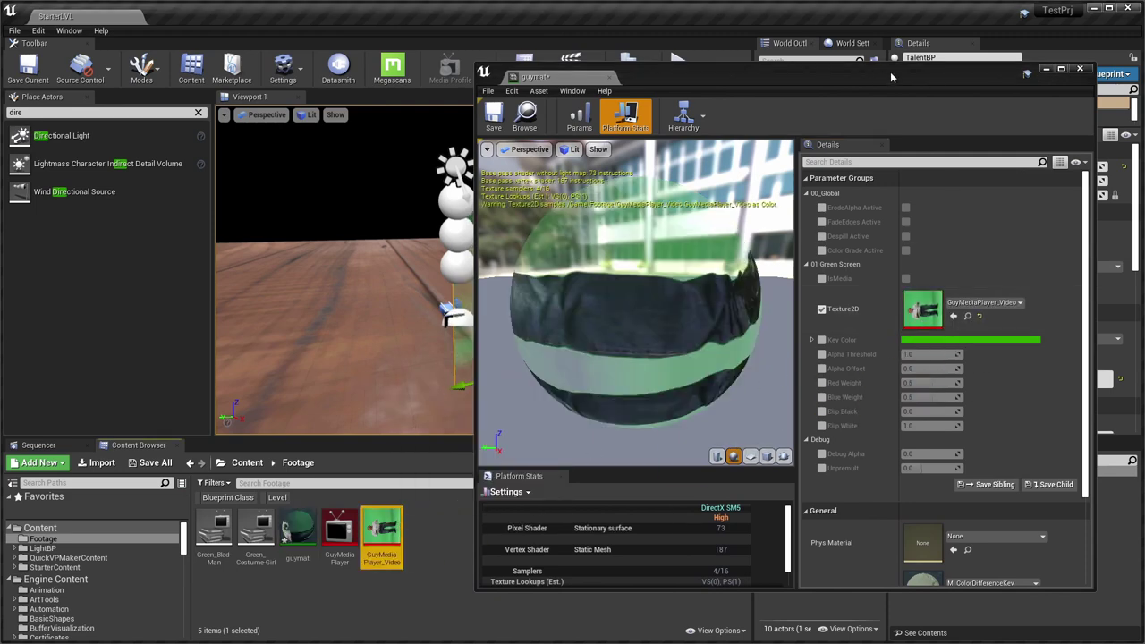
Enable guymat's Key Color override and set its Alpha Threshold to about 0.55, keeping the talent in view.
{"action": "left_click_drag", "start_coordinate": [891, 77], "coordinate": [256, 95]}
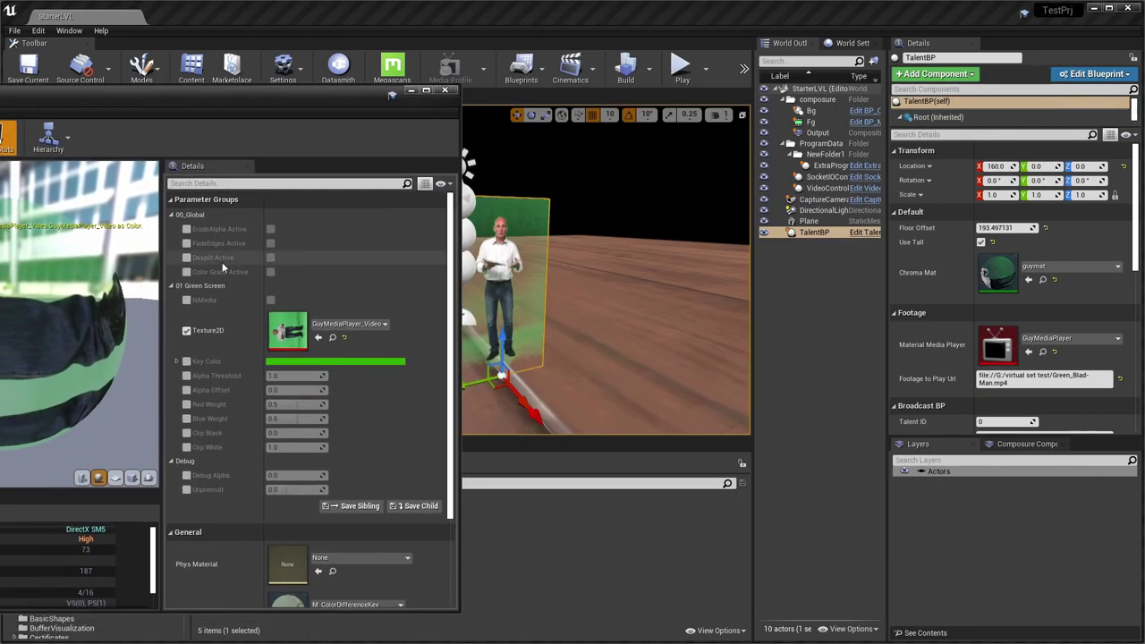
{"action": "left_click", "coordinate": [186, 361]}
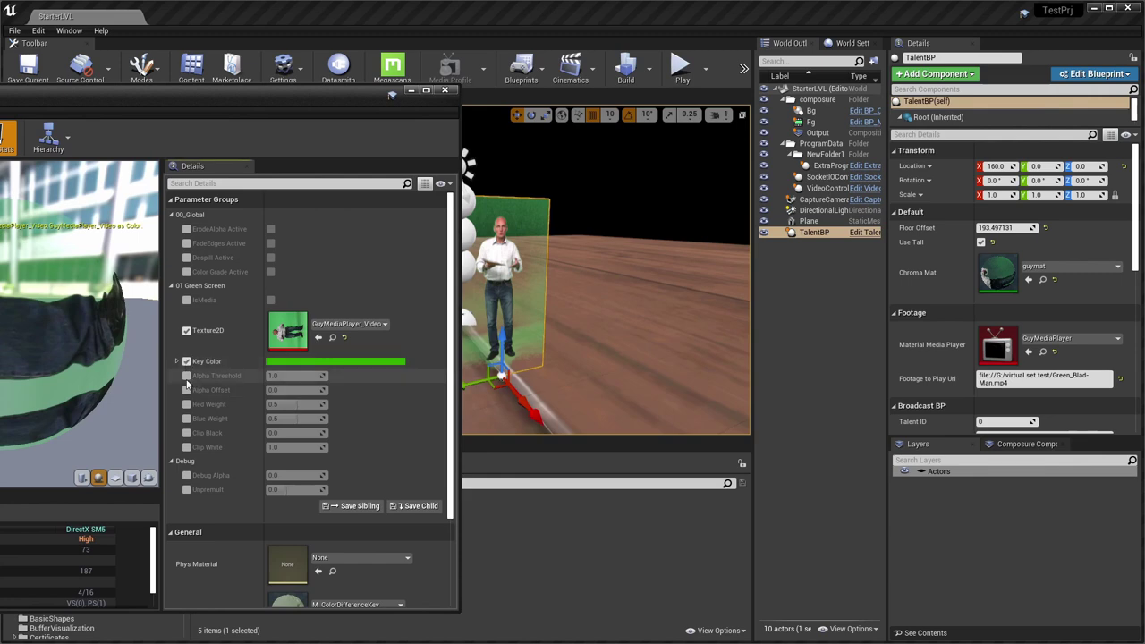
{"action": "left_click_drag", "start_coordinate": [289, 376], "coordinate": [268, 376]}
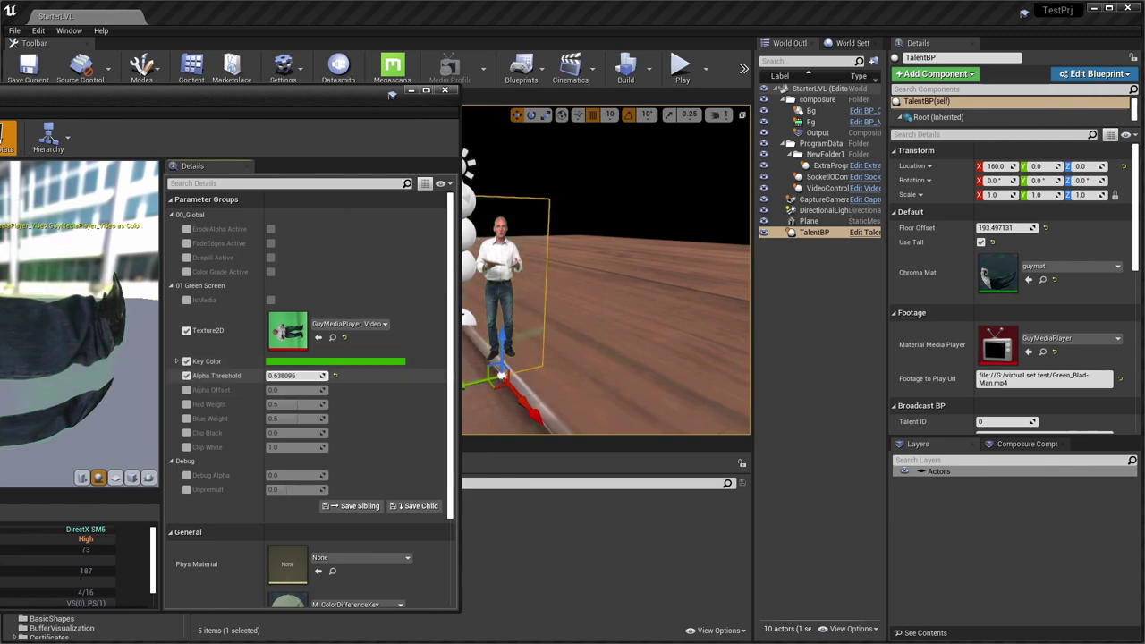
{"action": "left_click_drag", "start_coordinate": [268, 376], "coordinate": [272, 376]}
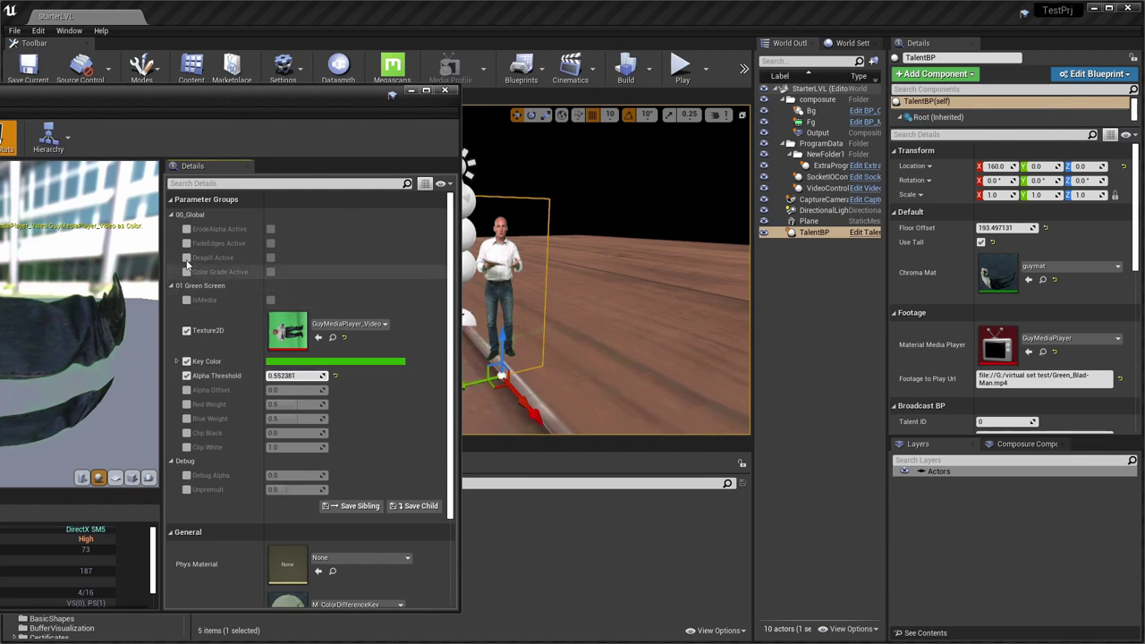
Turn on Despill Active in guymat, then save and close the material instance.
{"action": "left_click", "coordinate": [270, 258]}
{"action": "left_click", "coordinate": [271, 257]}
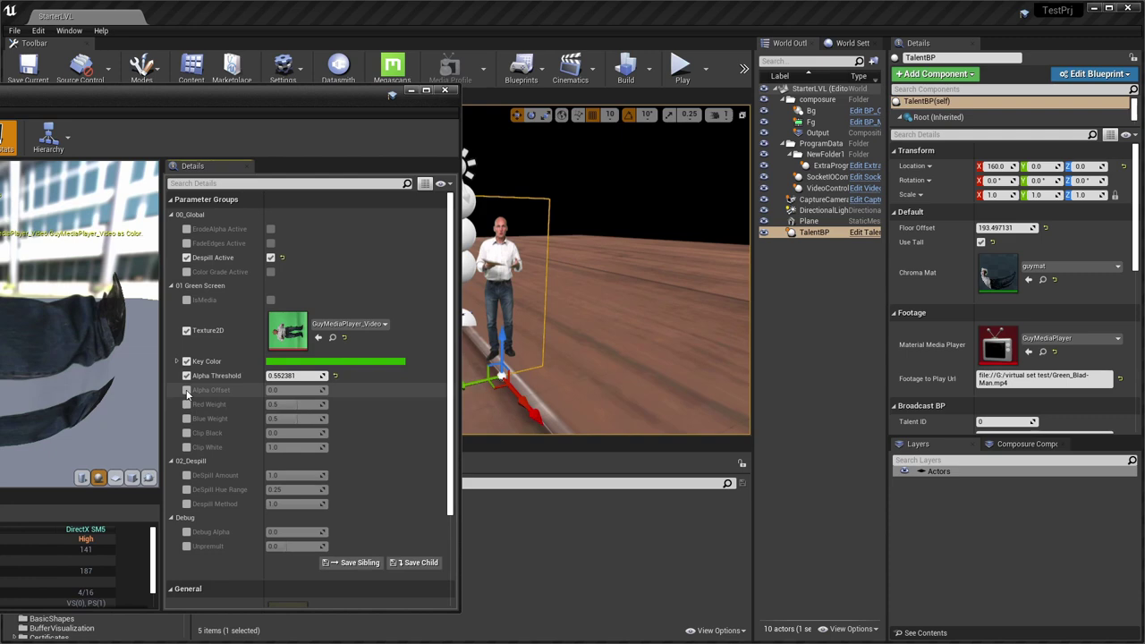
{"action": "left_click_drag", "start_coordinate": [262, 102], "coordinate": [764, 97]}
{"action": "left_click", "coordinate": [358, 133]}
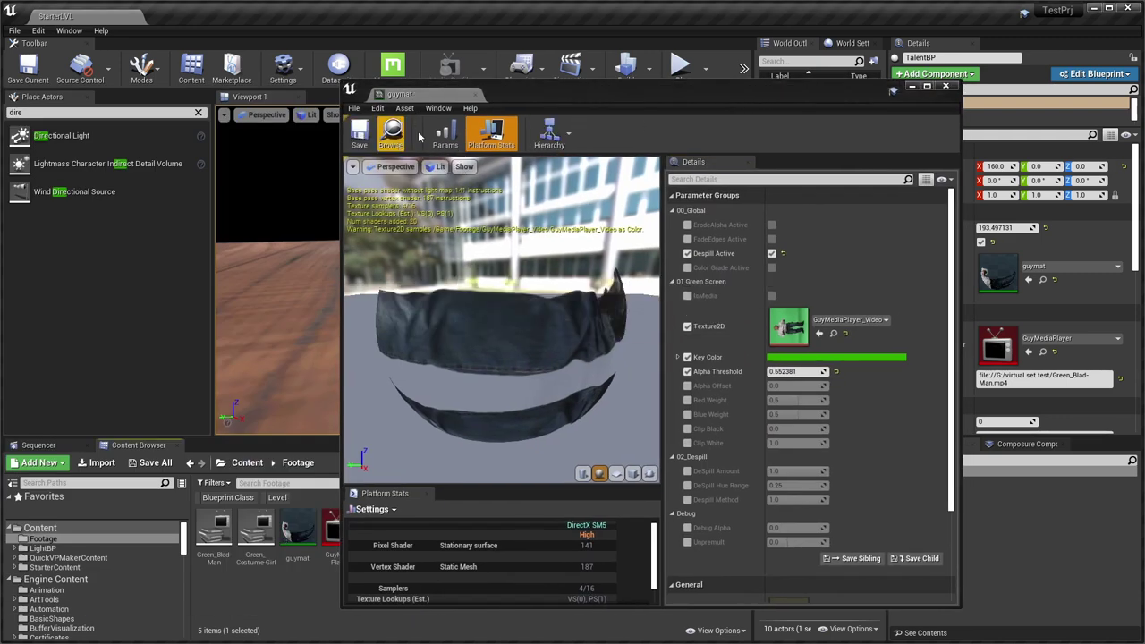
{"action": "left_click", "coordinate": [475, 95]}
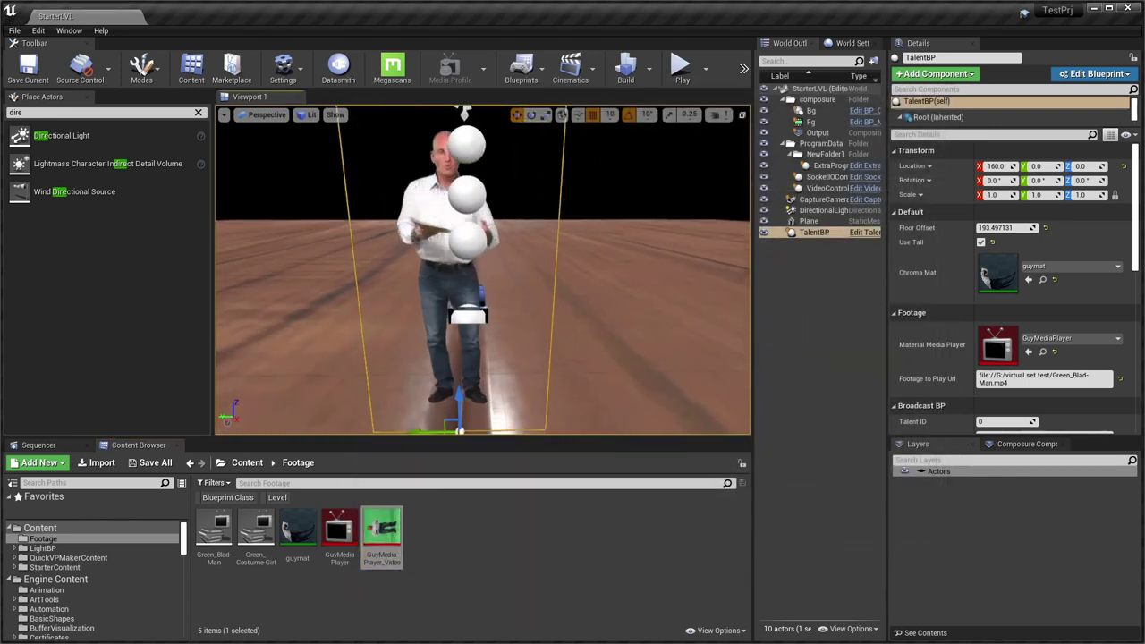
Set TalentBP's Floor Offset to about 151.36 so the talent's feet meet the wooden floor.
{"action": "right_click_drag", "start_coordinate": [483, 269], "coordinate": [515, 270]}
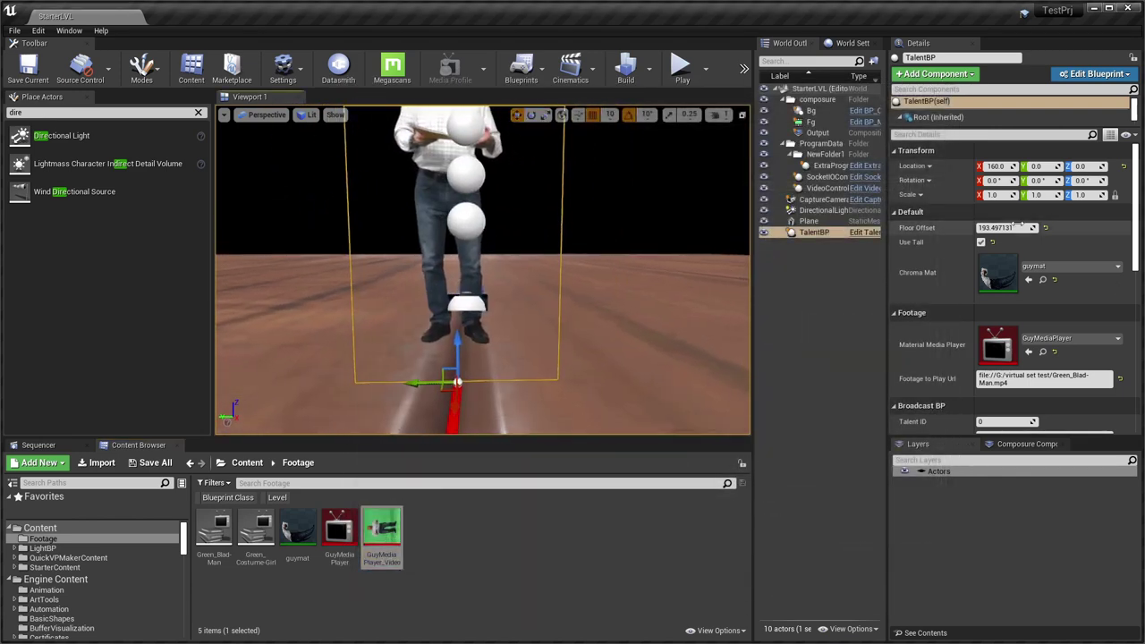
{"action": "left_click_drag", "start_coordinate": [1004, 228], "coordinate": [1042, 228]}
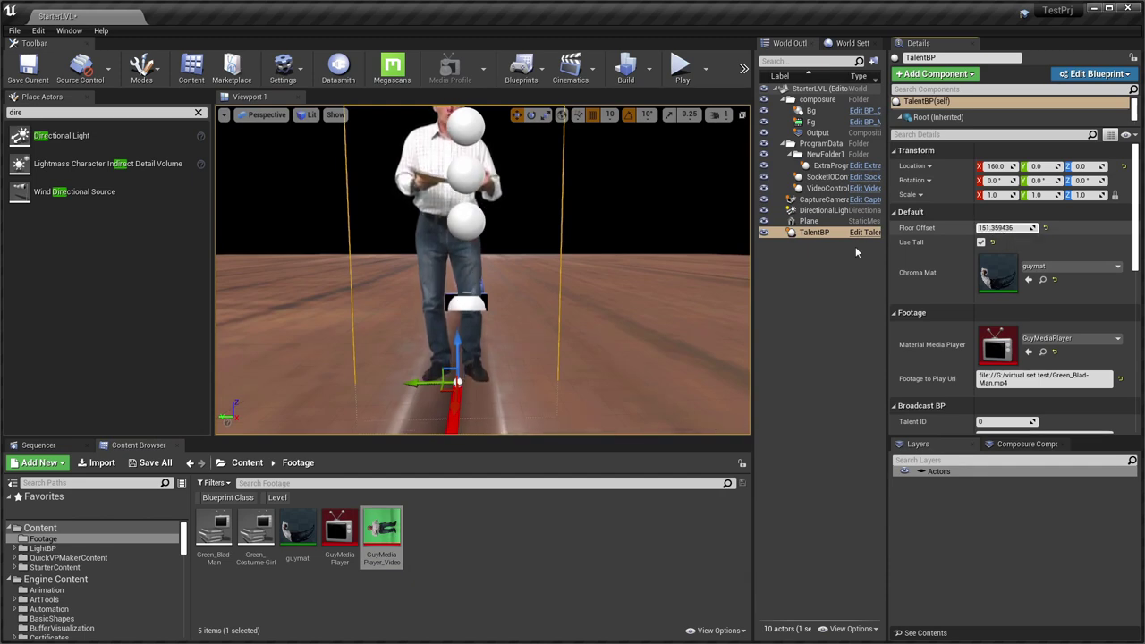
{"action": "mouse_move", "coordinate": [591, 268]}
{"action": "right_mouse_down"}
{"action": "mouse_move", "coordinate": [626, 286]}
{"action": "mouse_move", "coordinate": [631, 277]}
{"action": "mouse_move", "coordinate": [609, 282]}
{"action": "right_mouse_up"}
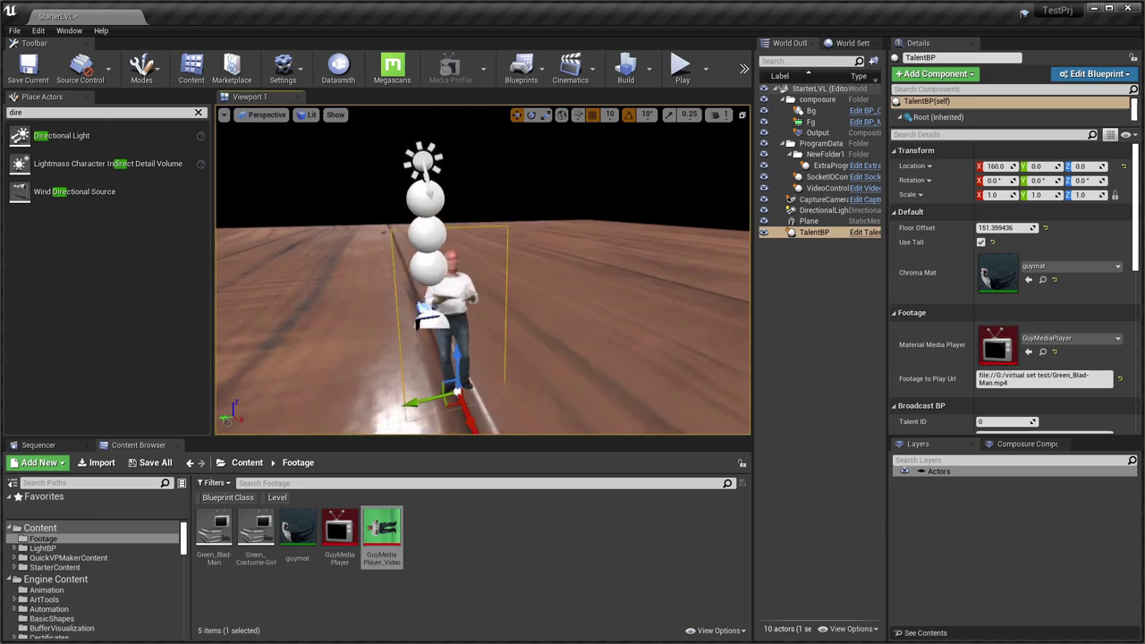
{"action": "right_click_drag", "start_coordinate": [402, 251], "coordinate": [609, 263]}
Open GuyMediaPlayer, play Green_Blad-Man, and place the player window clear of the talent in the viewport.
{"action": "left_click", "coordinate": [339, 535]}
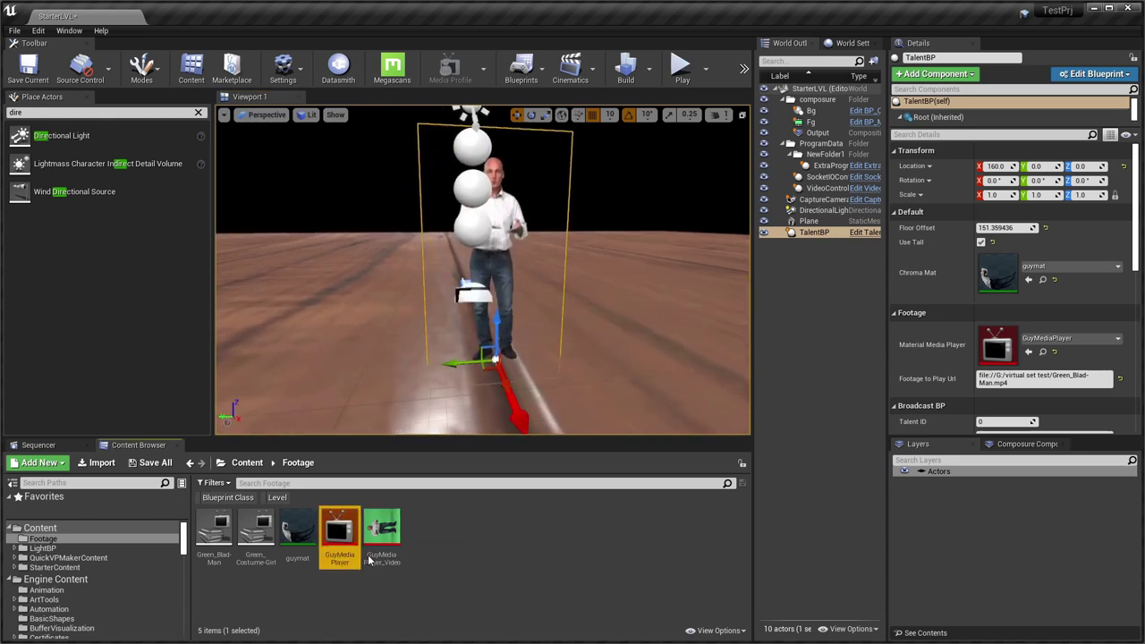
{"action": "double_click", "coordinate": [372, 483]}
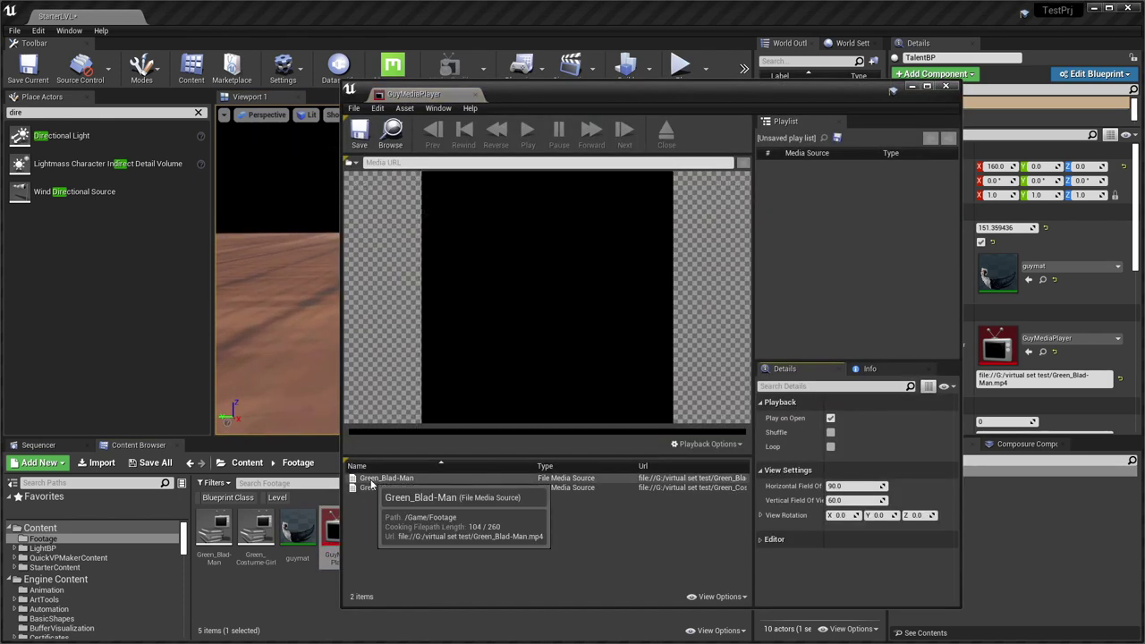
{"action": "left_click_drag", "start_coordinate": [597, 96], "coordinate": [941, 122]}
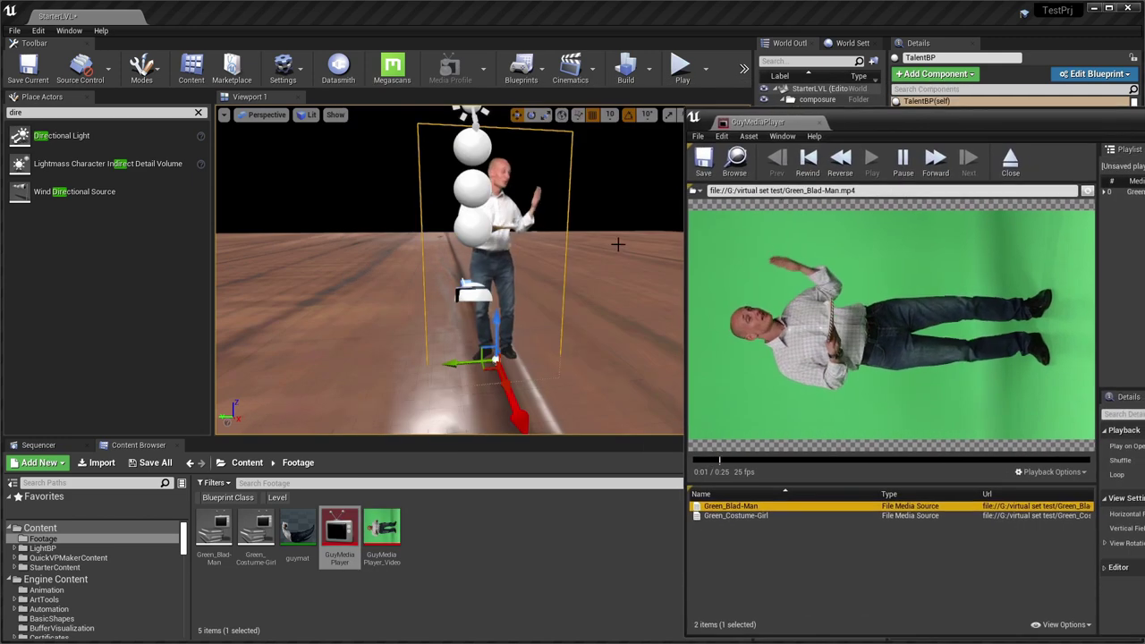
Examine the keyed talent in the viewport from different distances while the footage plays.
{"action": "key", "text": "w"}
{"action": "right_click_drag", "start_coordinate": [617, 243], "coordinate": [597, 236]}
{"action": "scroll", "coordinate": [534, 252], "scroll_direction": "up", "scroll_amount": 1}
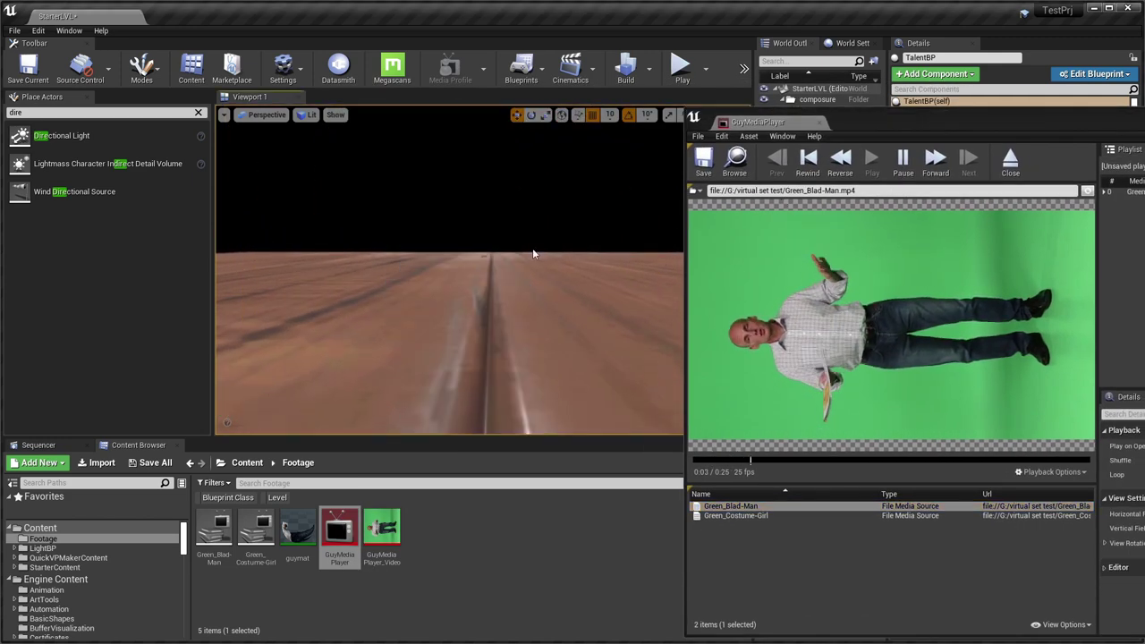
{"action": "scroll", "coordinate": [534, 252], "scroll_direction": "down", "scroll_amount": 1}
{"action": "mouse_move", "coordinate": [534, 252]}
{"action": "right_mouse_down"}
{"action": "mouse_move", "coordinate": [544, 271]}
{"action": "mouse_move", "coordinate": [544, 239]}
{"action": "mouse_move", "coordinate": [544, 260]}
{"action": "mouse_move", "coordinate": [530, 230]}
{"action": "mouse_move", "coordinate": [548, 233]}
{"action": "mouse_move", "coordinate": [541, 243]}
{"action": "right_mouse_up"}
{"action": "key", "text": "e"}
{"action": "key", "text": "q"}
{"action": "key", "text": "w"}
{"action": "key", "text": "s"}
{"action": "key", "text": "a"}
{"action": "key", "text": "d"}
{"action": "key", "text": "s"}
{"action": "key", "text": "s"}
{"action": "key", "text": "w"}
{"action": "key", "text": "s"}
{"action": "right_click_drag", "start_coordinate": [450, 249], "coordinate": [449, 249]}
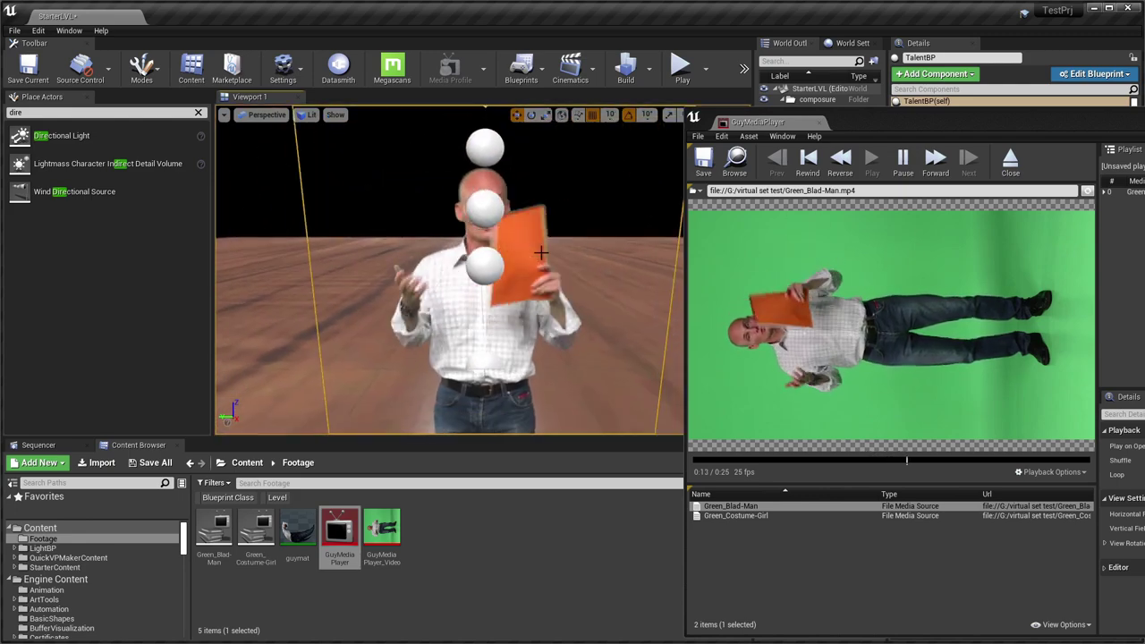
Pause the Green_Blad-Man footage, close GuyMediaPlayer, and bring the talent back into view.
{"action": "left_click", "coordinate": [896, 163]}
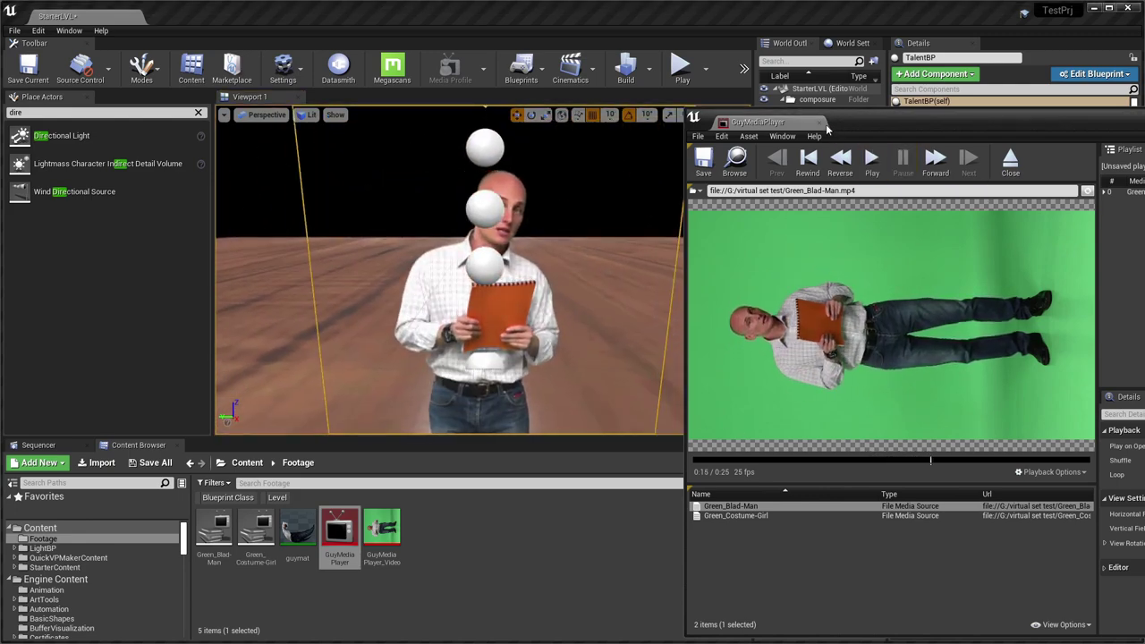
{"action": "left_click", "coordinate": [818, 122]}
{"action": "right_click_drag", "start_coordinate": [603, 237], "coordinate": [603, 237]}
{"action": "key", "text": "w"}
{"action": "key", "text": "s"}
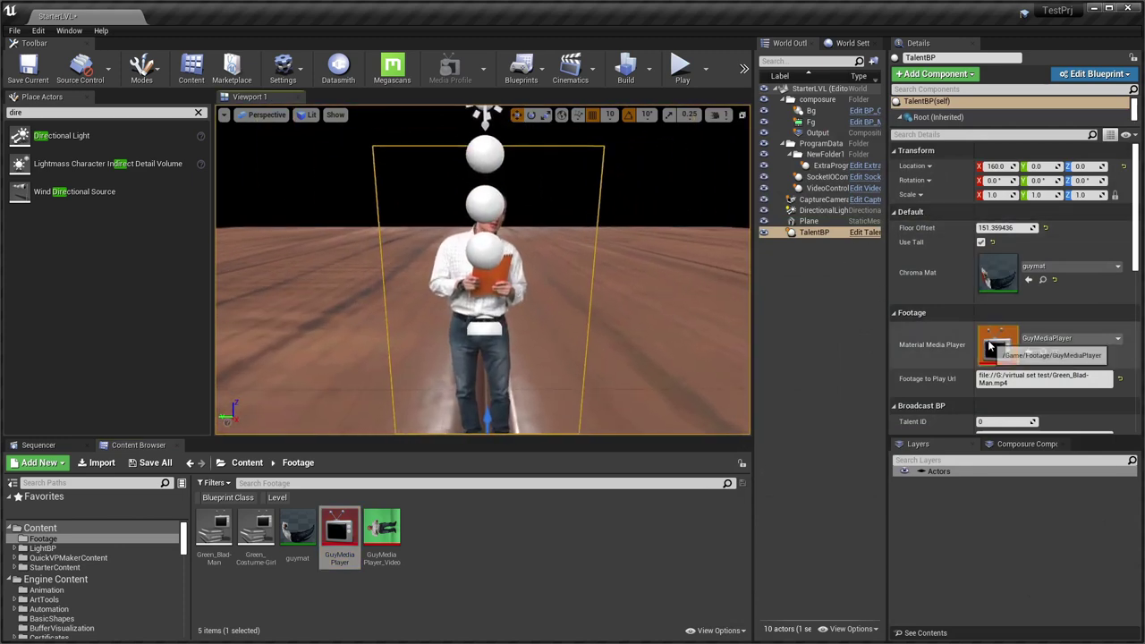
Show the Composure compositing elements and pilot CaptureCameraBP in game view with the talent framed full-length.
{"action": "scroll", "coordinate": [975, 385], "scroll_direction": "down", "scroll_amount": 3}
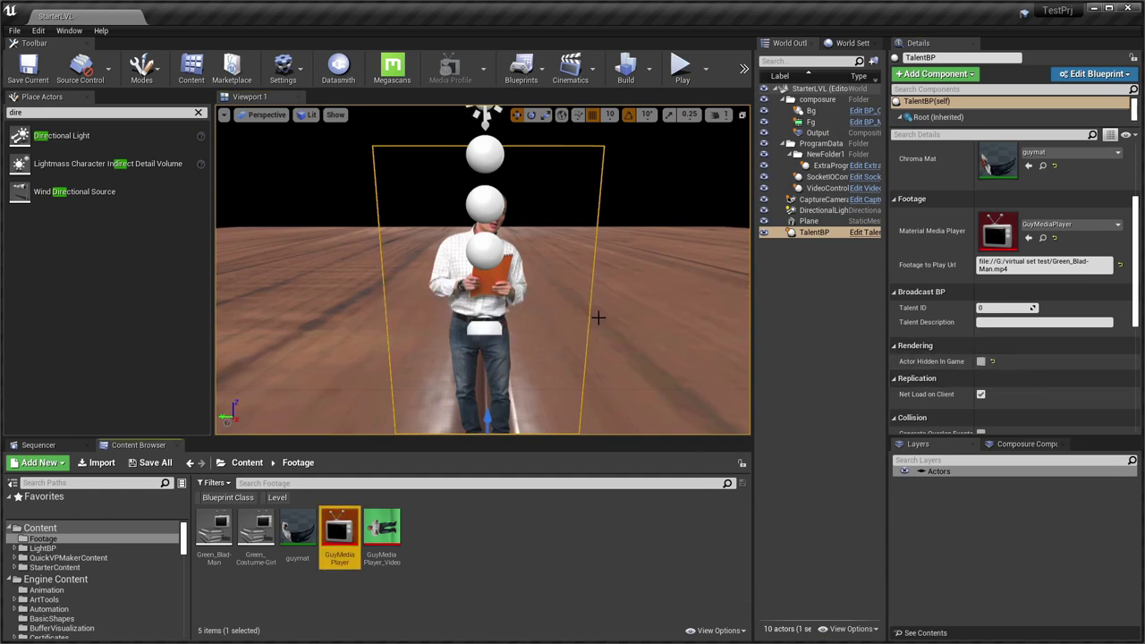
{"action": "left_click", "coordinate": [1020, 444]}
{"action": "mouse_move", "coordinate": [608, 331]}
{"action": "right_mouse_down"}
{"action": "mouse_move", "coordinate": [658, 324]}
{"action": "mouse_move", "coordinate": [560, 330]}
{"action": "mouse_move", "coordinate": [618, 333]}
{"action": "right_mouse_up"}
{"action": "left_click", "coordinate": [266, 114]}
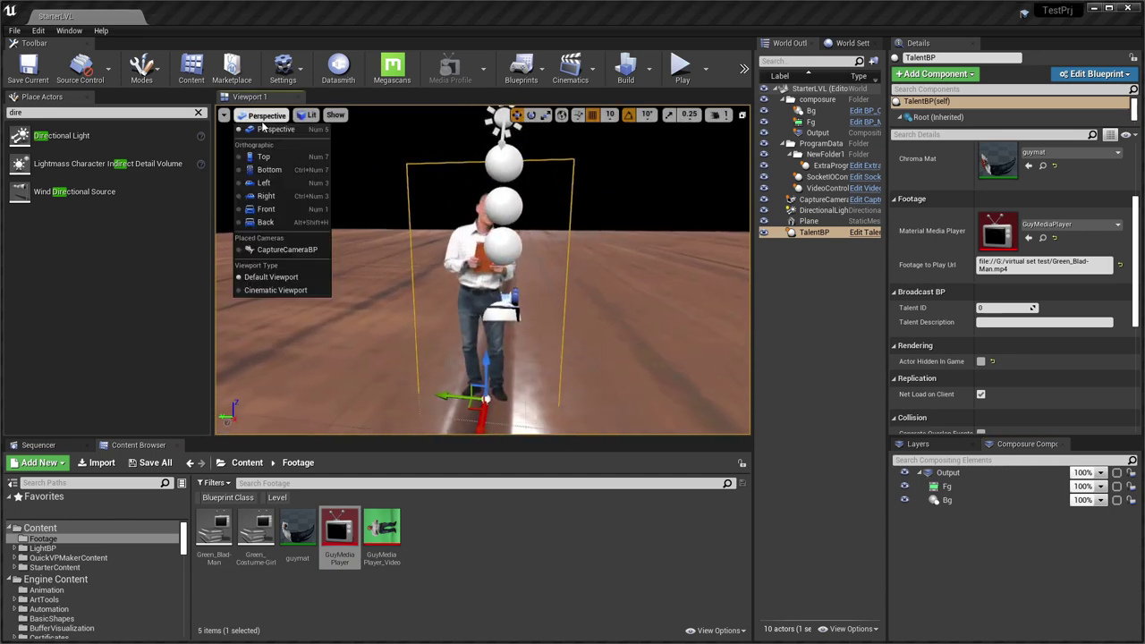
{"action": "left_click", "coordinate": [296, 250]}
{"action": "mouse_move", "coordinate": [484, 269]}
{"action": "right_mouse_down"}
{"action": "mouse_move", "coordinate": [483, 295]}
{"action": "mouse_move", "coordinate": [483, 242]}
{"action": "mouse_move", "coordinate": [483, 259]}
{"action": "right_mouse_up"}
{"action": "key", "text": "g"}
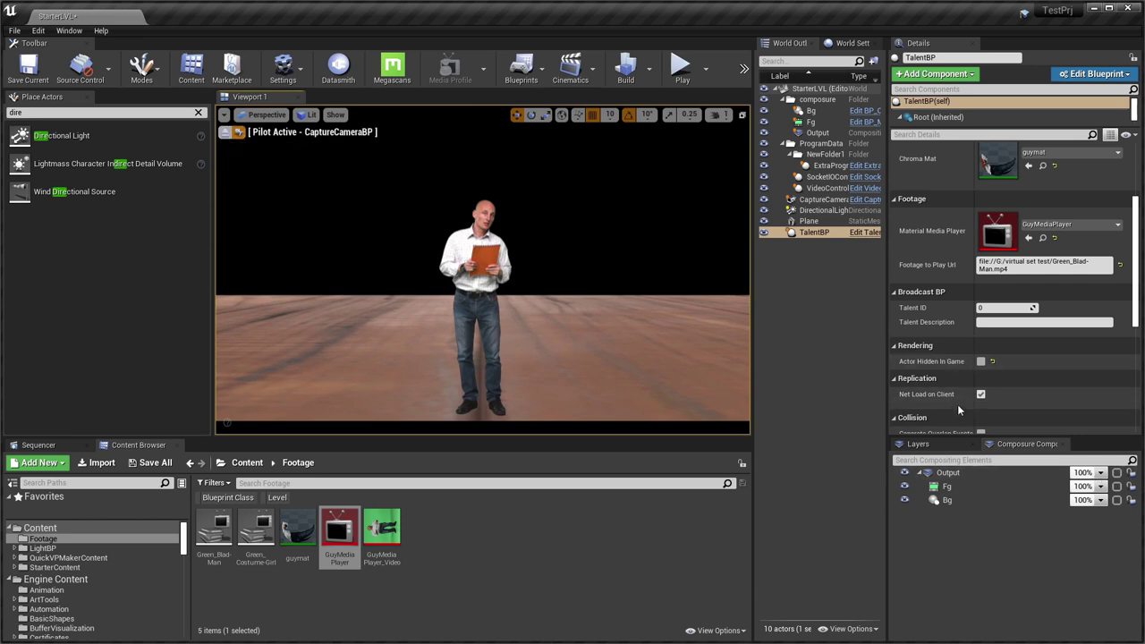
Enable Actor Hidden In Game for TalentBP.
{"action": "left_click", "coordinate": [981, 362]}
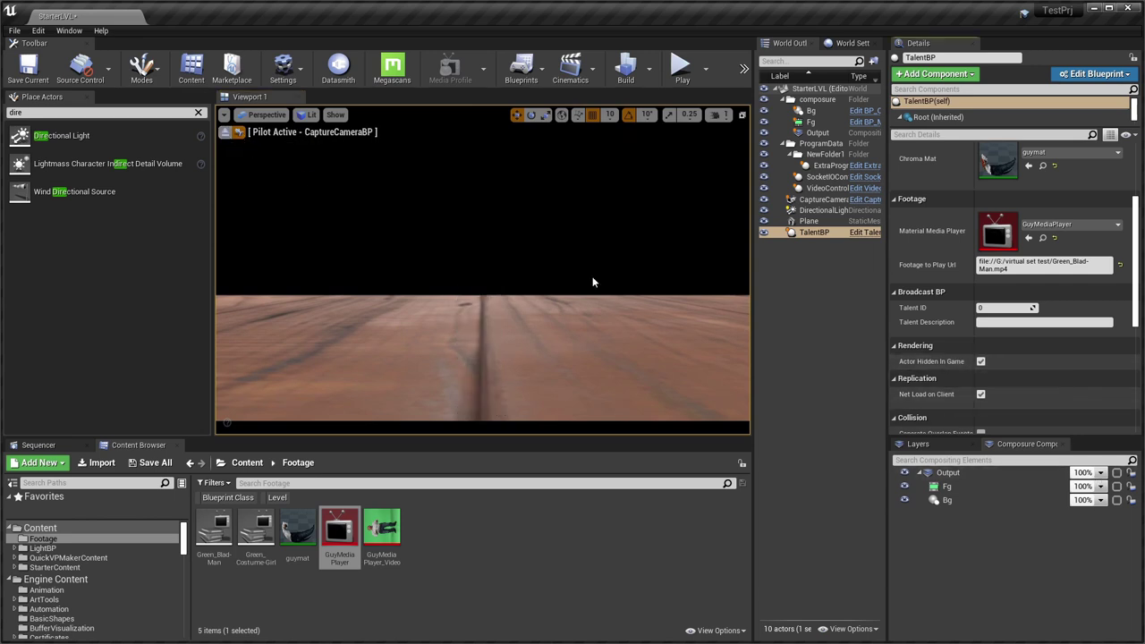
Disable Actor Hidden In Game for TalentBP.
{"action": "right_click", "coordinate": [465, 268]}
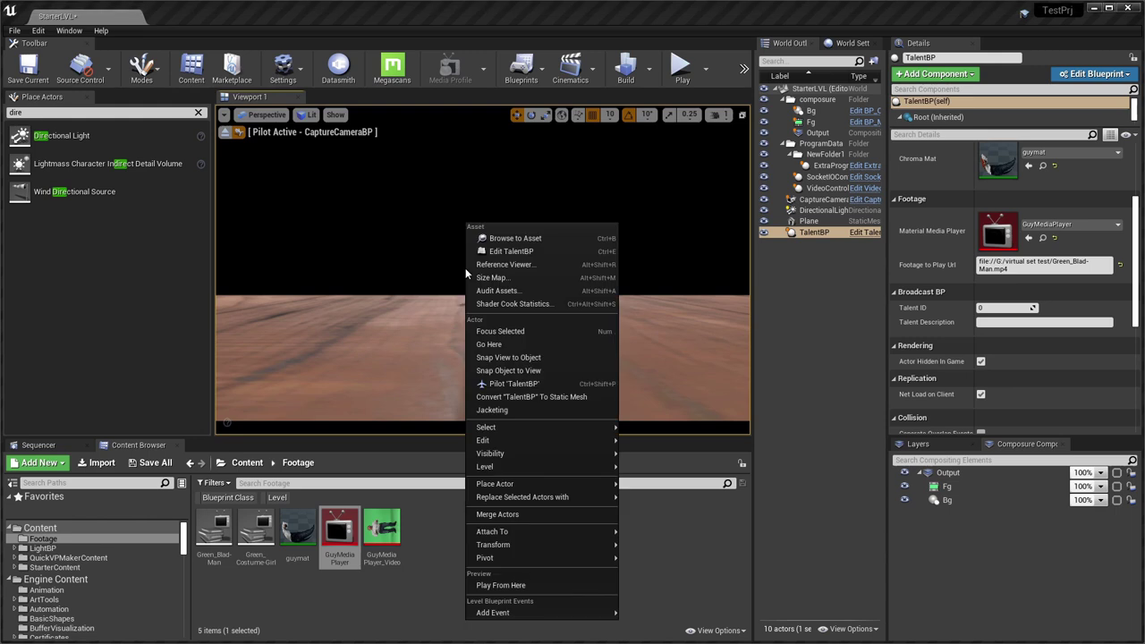
{"action": "key", "text": "Escape"}
{"action": "key", "text": "Escape"}
{"action": "key", "text": "g"}
{"action": "key", "text": "g"}
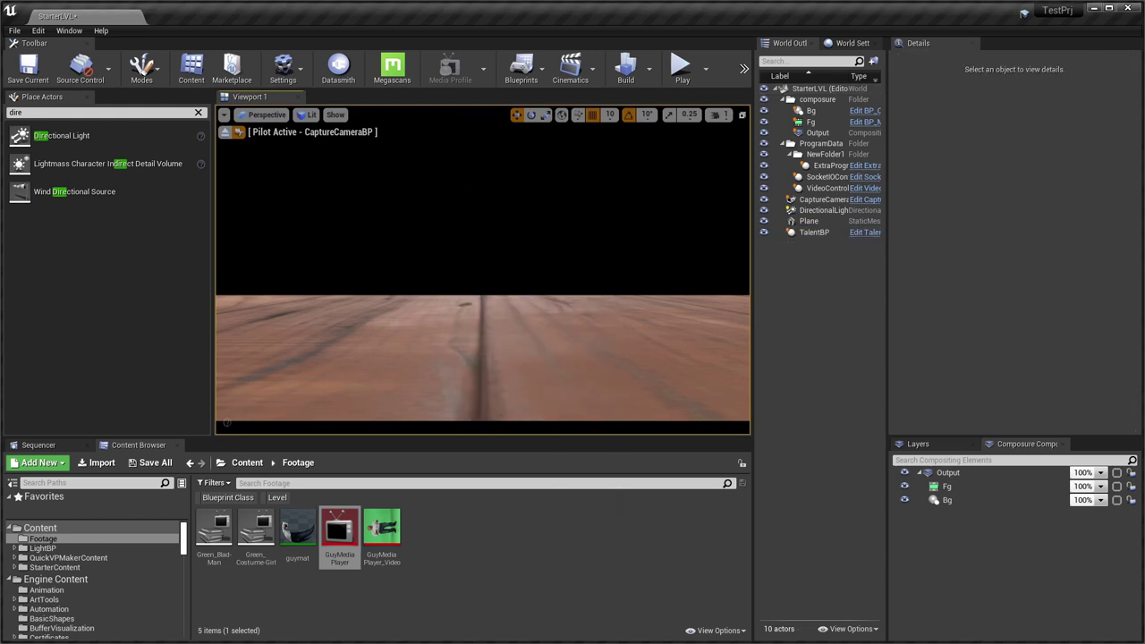
{"action": "left_click", "coordinate": [814, 232]}
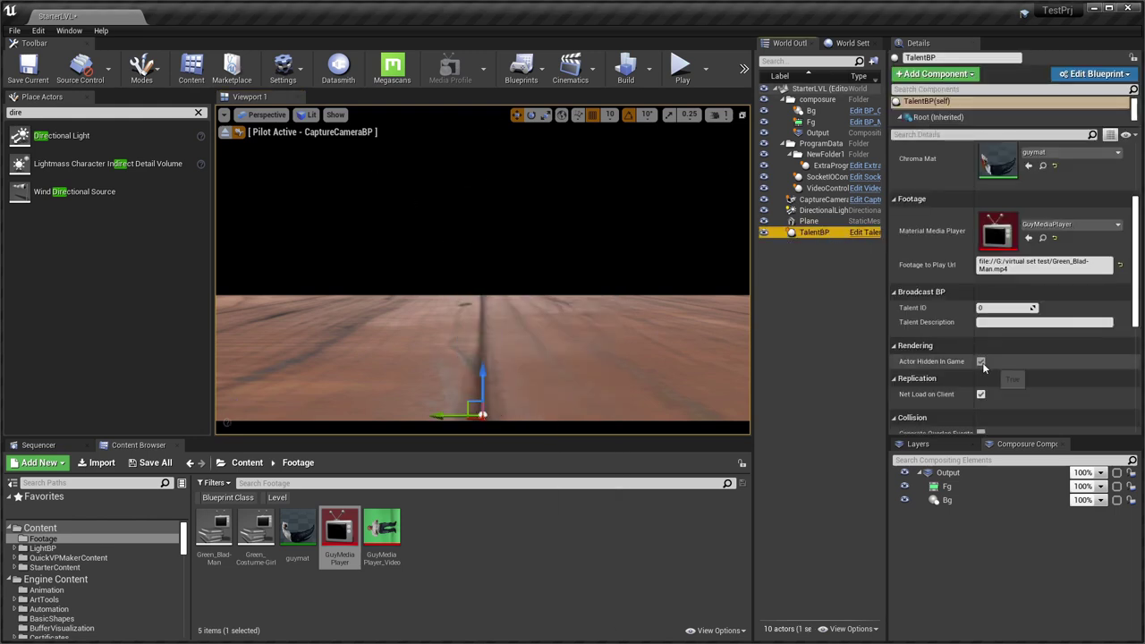
{"action": "left_click", "coordinate": [981, 361]}
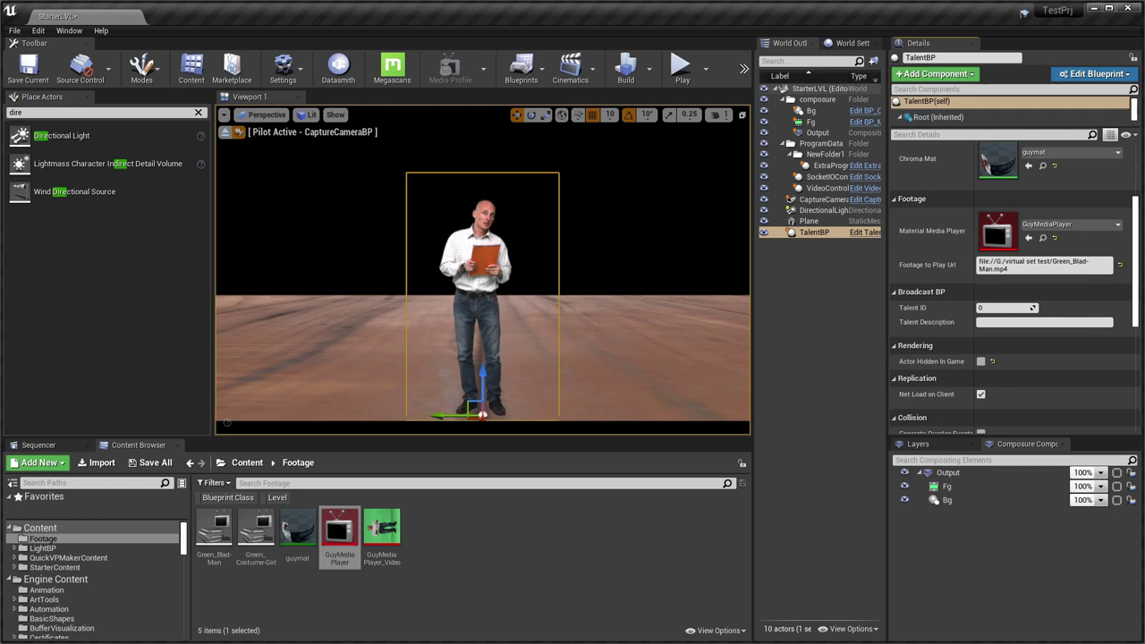
Adjust the piloted CaptureCameraBP's framing of the talent slightly and stop piloting the camera.
{"action": "right_click_drag", "start_coordinate": [584, 293], "coordinate": [584, 325]}
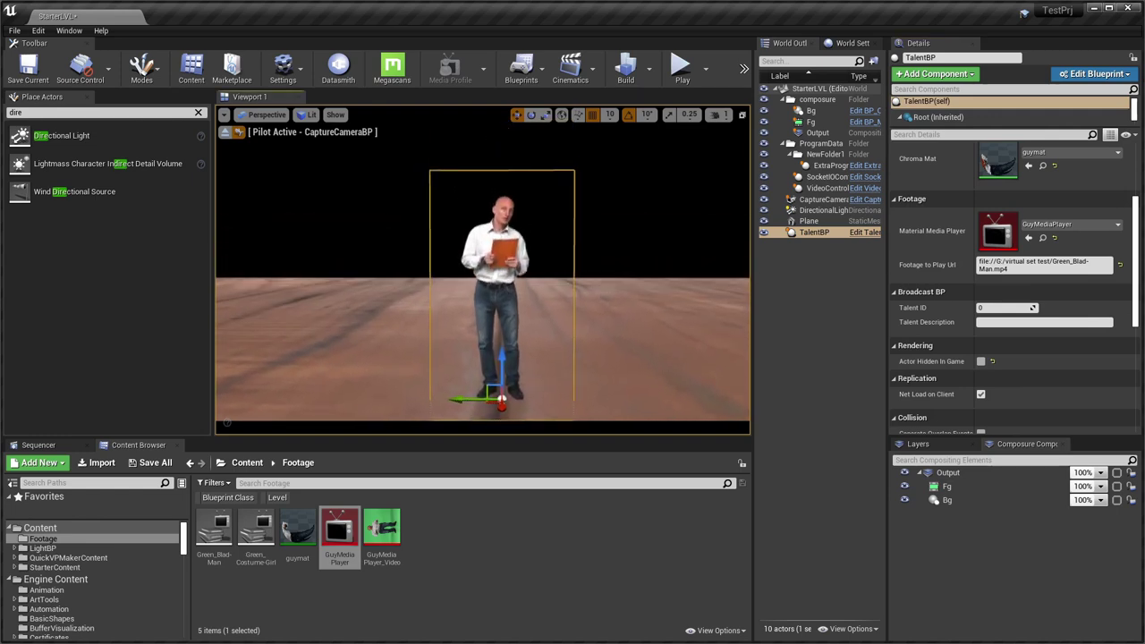
{"action": "left_click", "coordinate": [225, 131]}
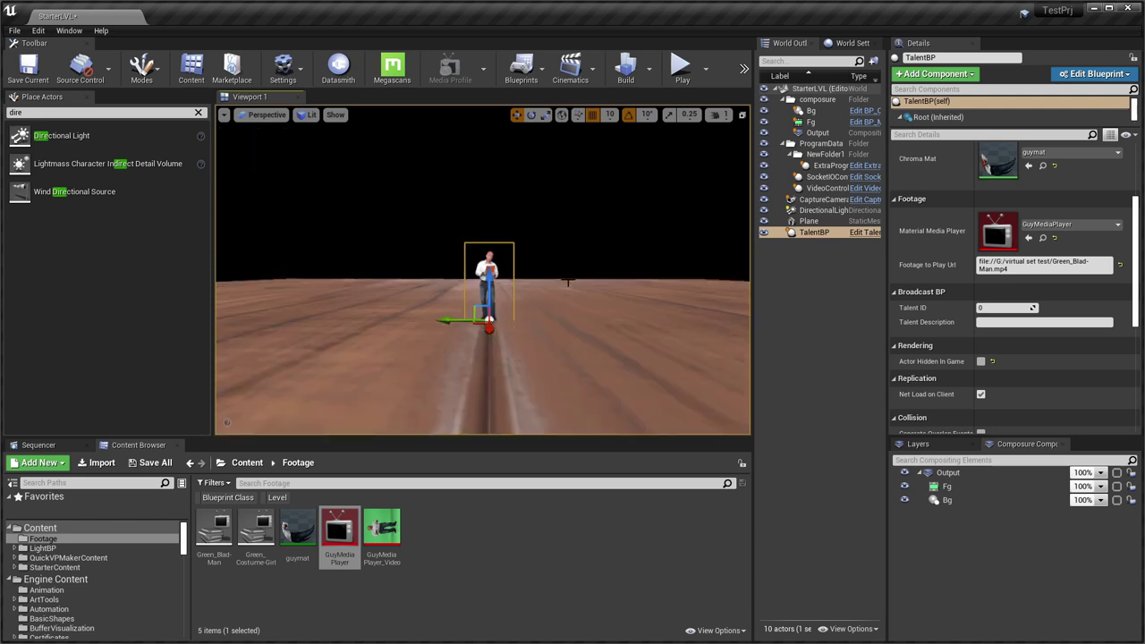
{"action": "right_click_drag", "start_coordinate": [546, 240], "coordinate": [429, 277]}
{"action": "key", "text": "w"}
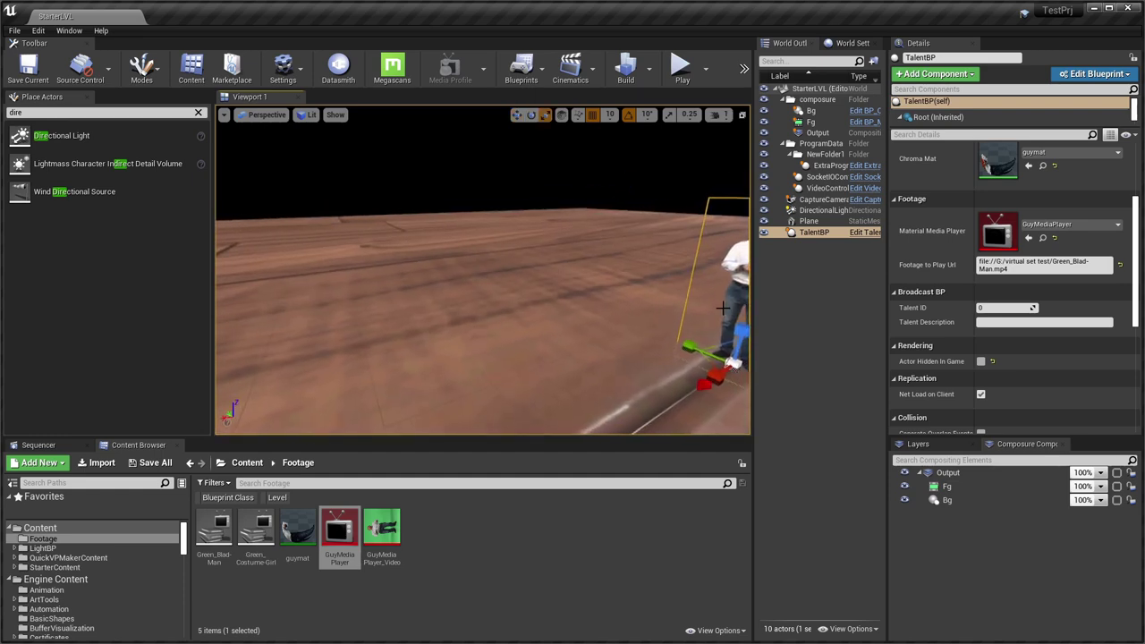
{"action": "right_click_drag", "start_coordinate": [710, 321], "coordinate": [650, 325]}
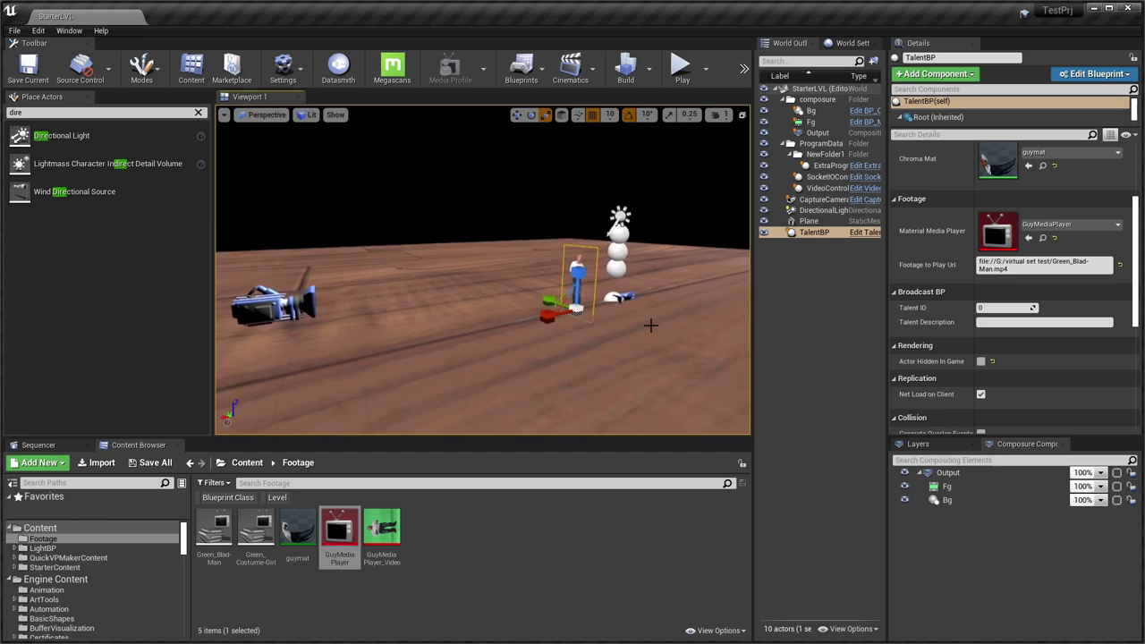
Run the level briefly in the viewport to check the composite output, and stop it.
{"action": "key", "text": "alt+p"}
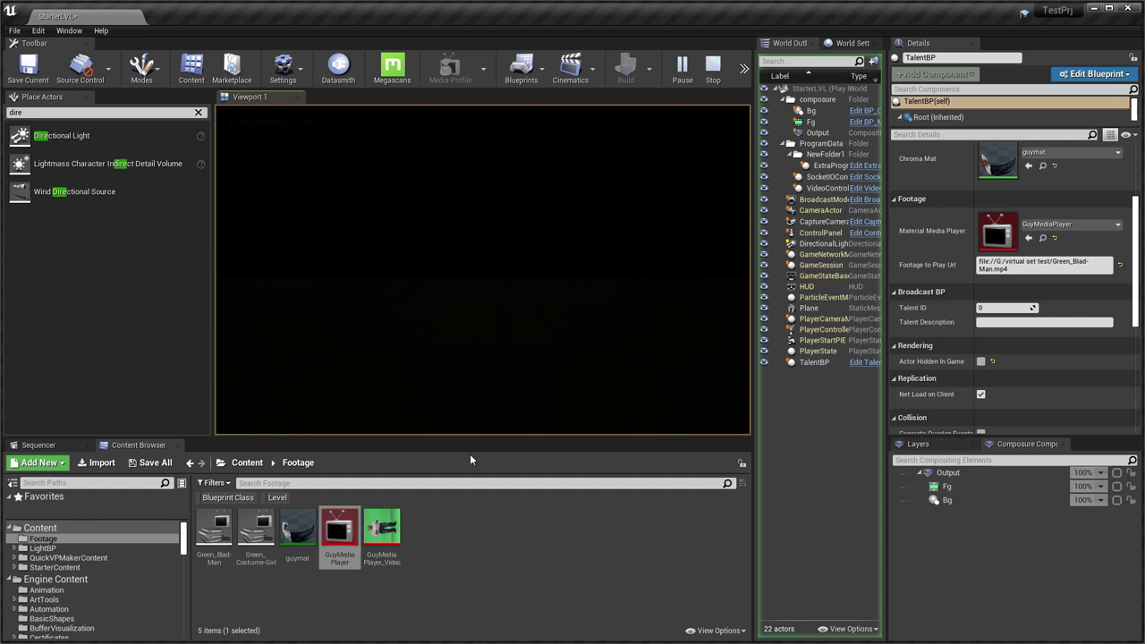
{"action": "key", "text": "Escape"}
Select CaptureCameraBP, collapse its Current Camera Settings and expand Capture Settings to show the Render Target.
{"action": "left_click", "coordinate": [284, 347]}
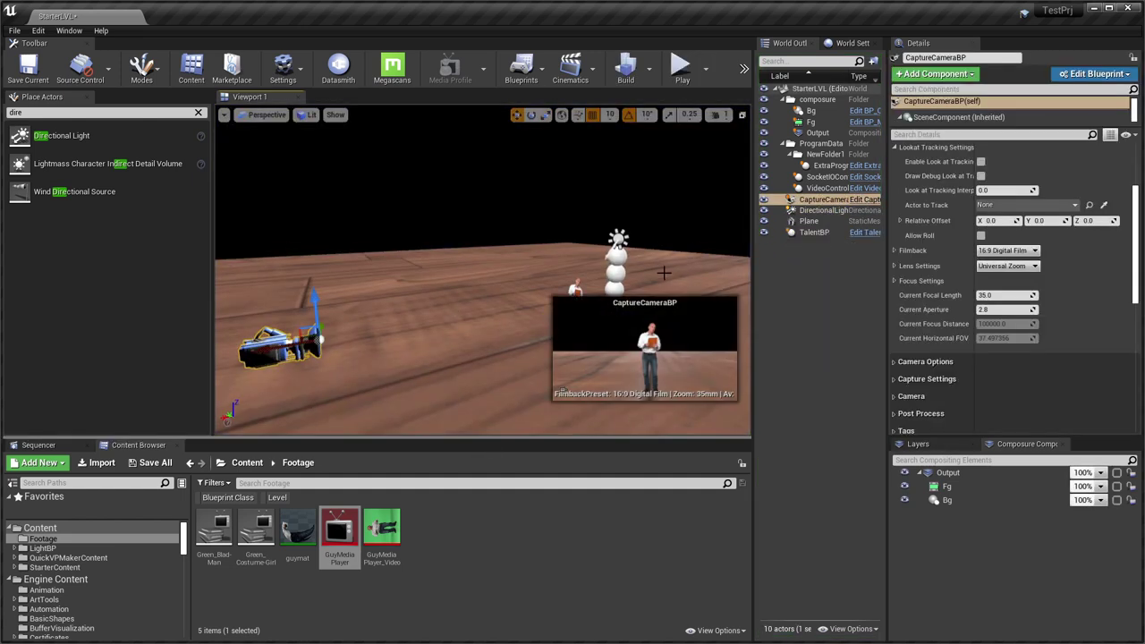
{"action": "key", "text": "w"}
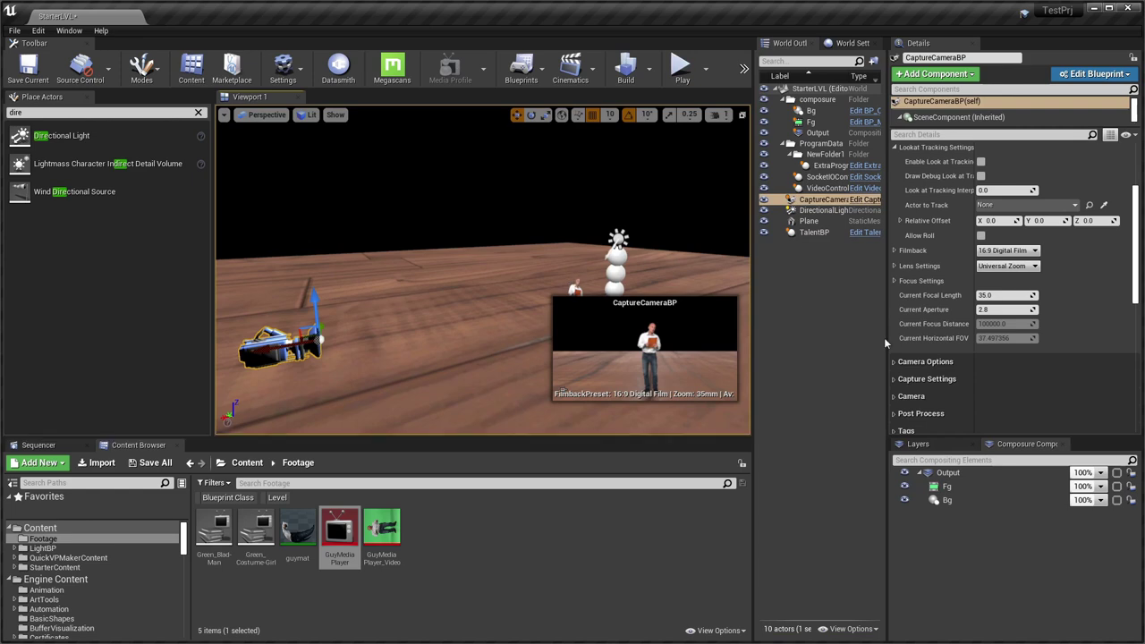
{"action": "scroll", "coordinate": [1019, 316], "scroll_direction": "down", "scroll_amount": 1}
{"action": "scroll", "coordinate": [934, 307], "scroll_direction": "up", "scroll_amount": 4}
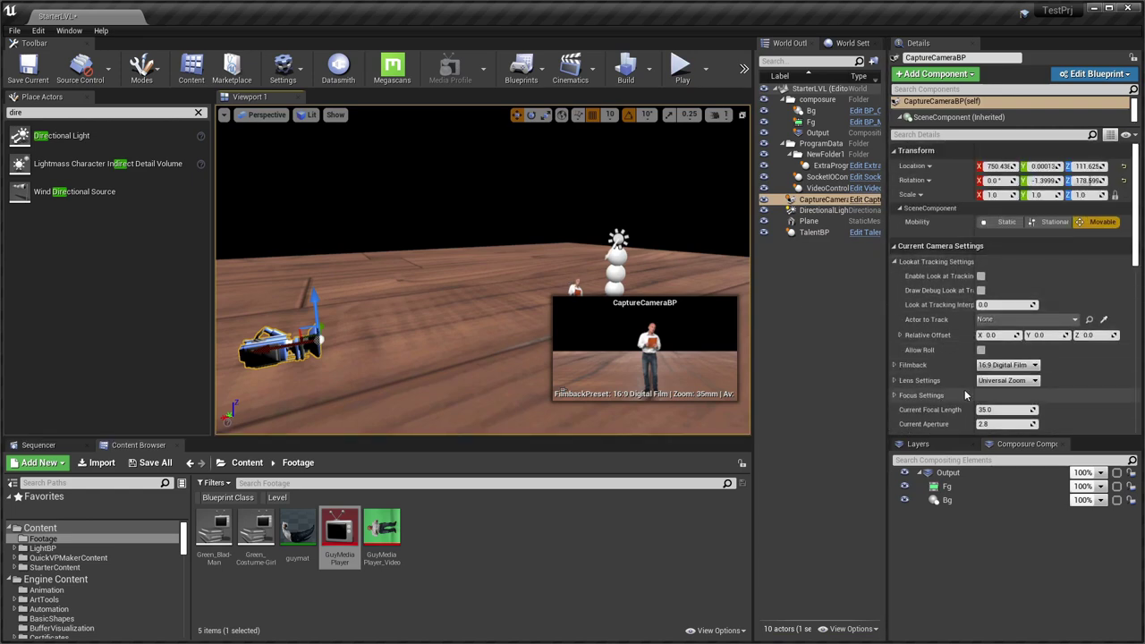
{"action": "scroll", "coordinate": [965, 389], "scroll_direction": "down", "scroll_amount": 4}
{"action": "scroll", "coordinate": [948, 380], "scroll_direction": "up", "scroll_amount": 4}
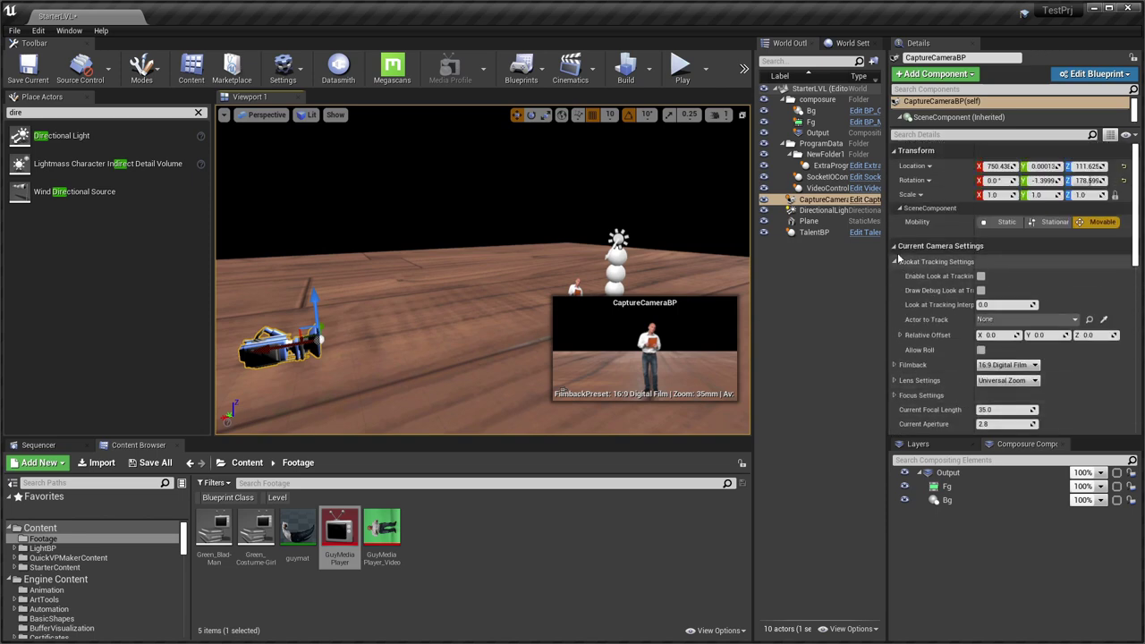
{"action": "left_click", "coordinate": [897, 249]}
{"action": "double_click", "coordinate": [896, 266]}
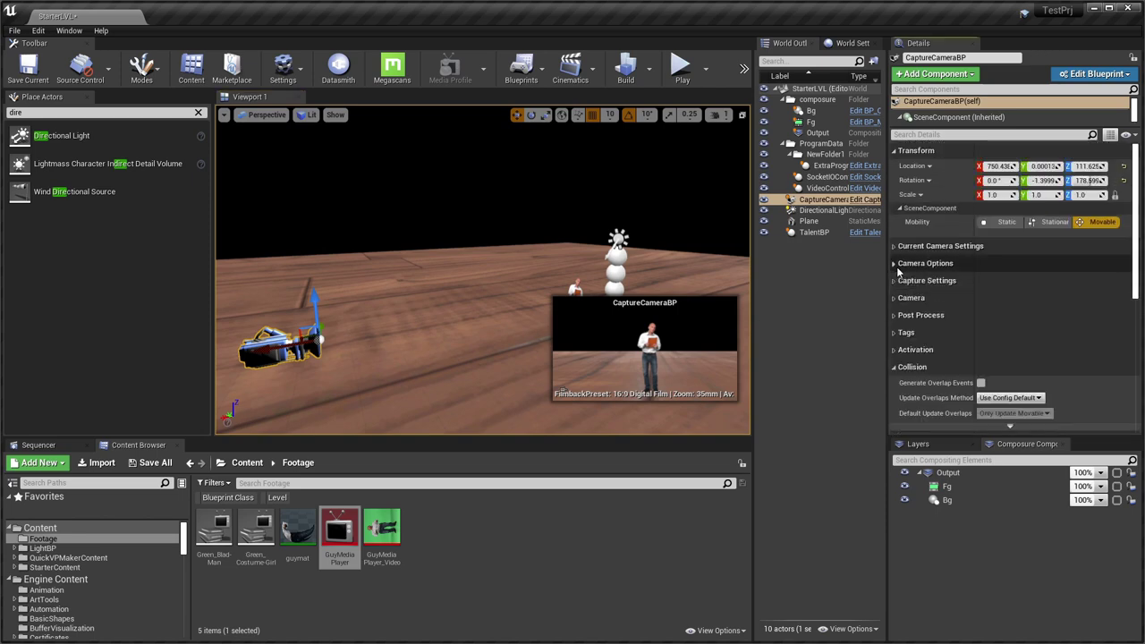
{"action": "left_click", "coordinate": [893, 281]}
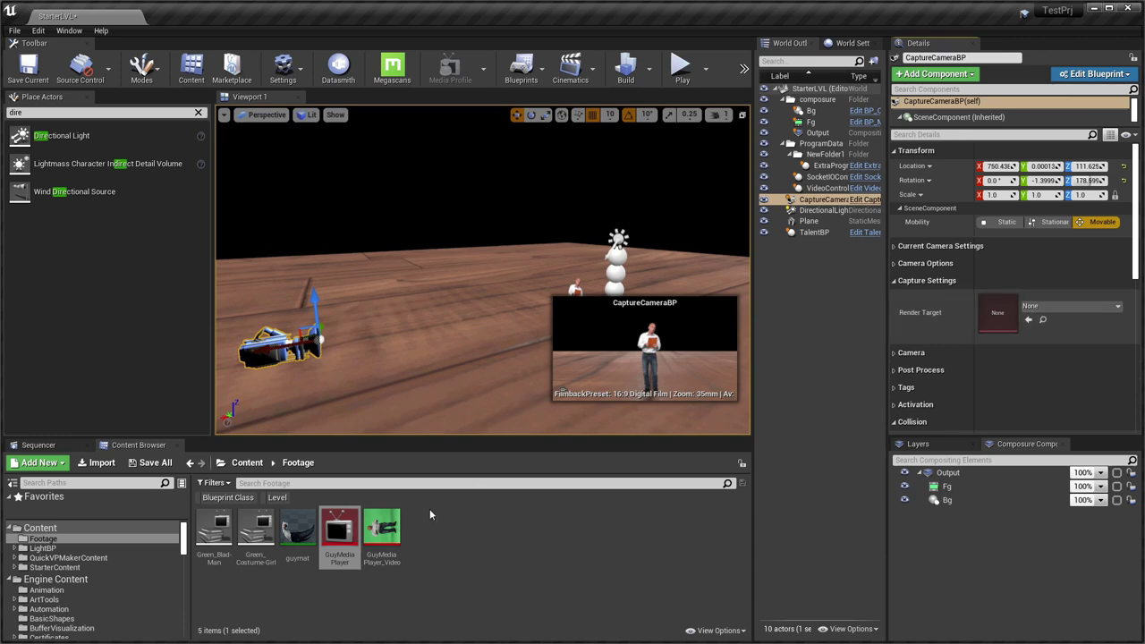
Create a Canvas Render Target named FGTarger in the Footage folder.
{"action": "right_click", "coordinate": [486, 589]}
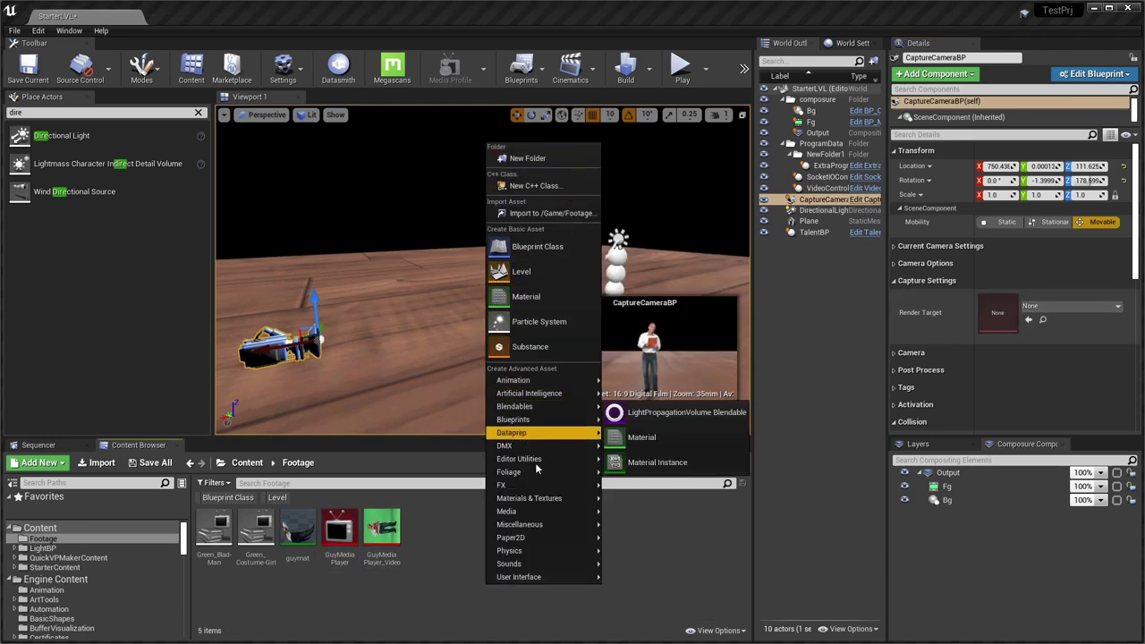
{"action": "mouse_move", "coordinate": [554, 507]}
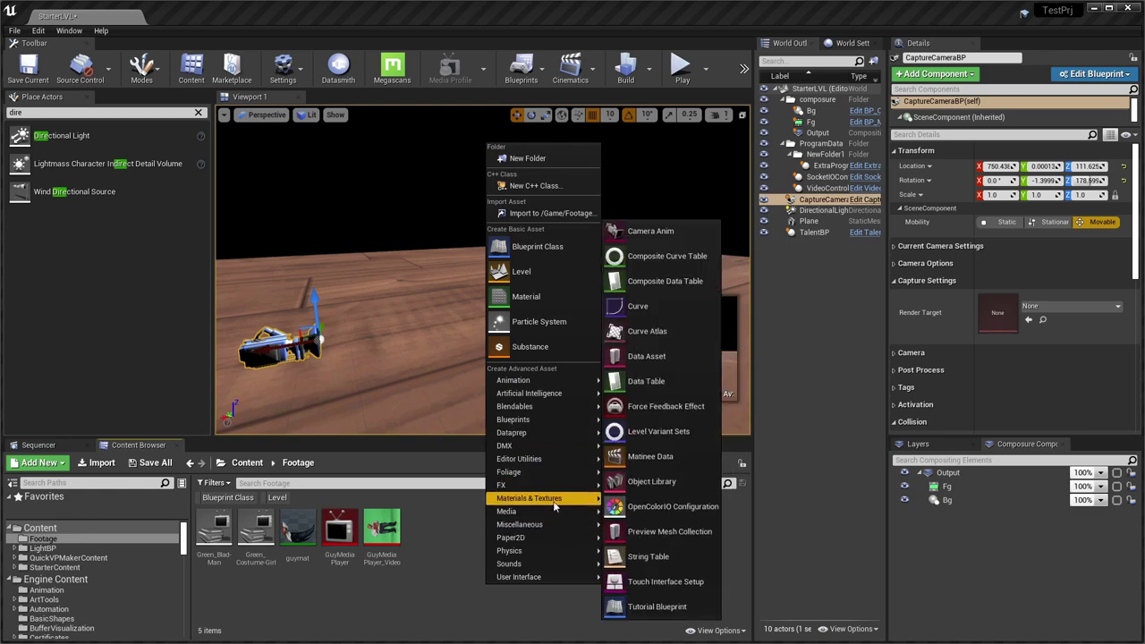
{"action": "left_click", "coordinate": [666, 331]}
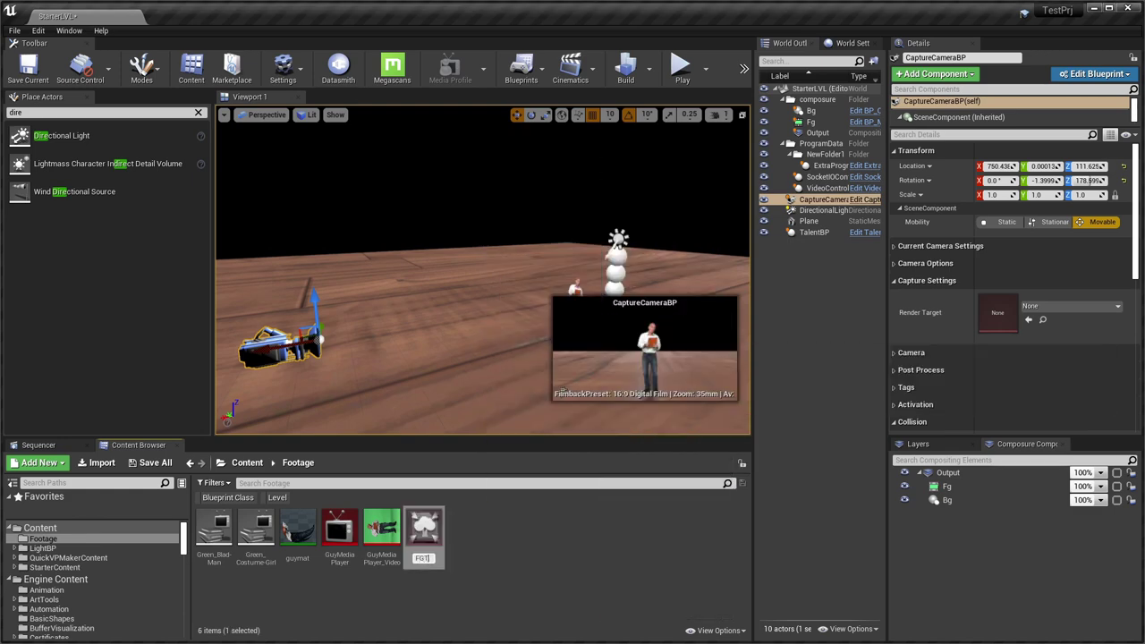
{"action": "key", "text": "Return"}
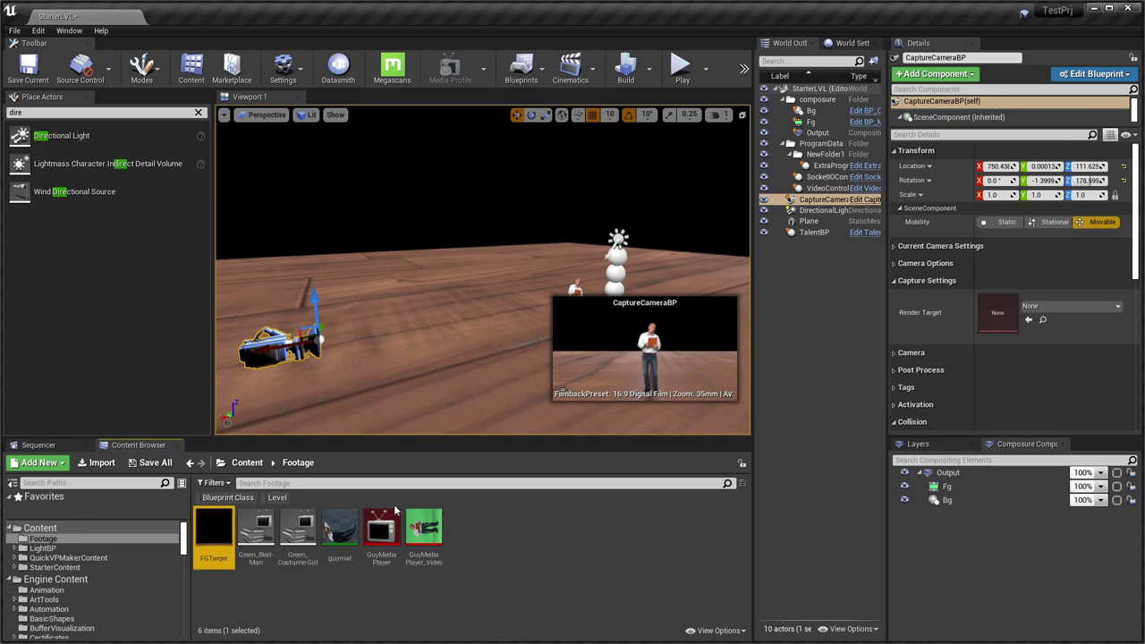
Assign the new canvas render target as CaptureCameraBP's Render Target and rename the asset to FGTarget.
{"action": "left_click_drag", "start_coordinate": [214, 528], "coordinate": [1034, 319]}
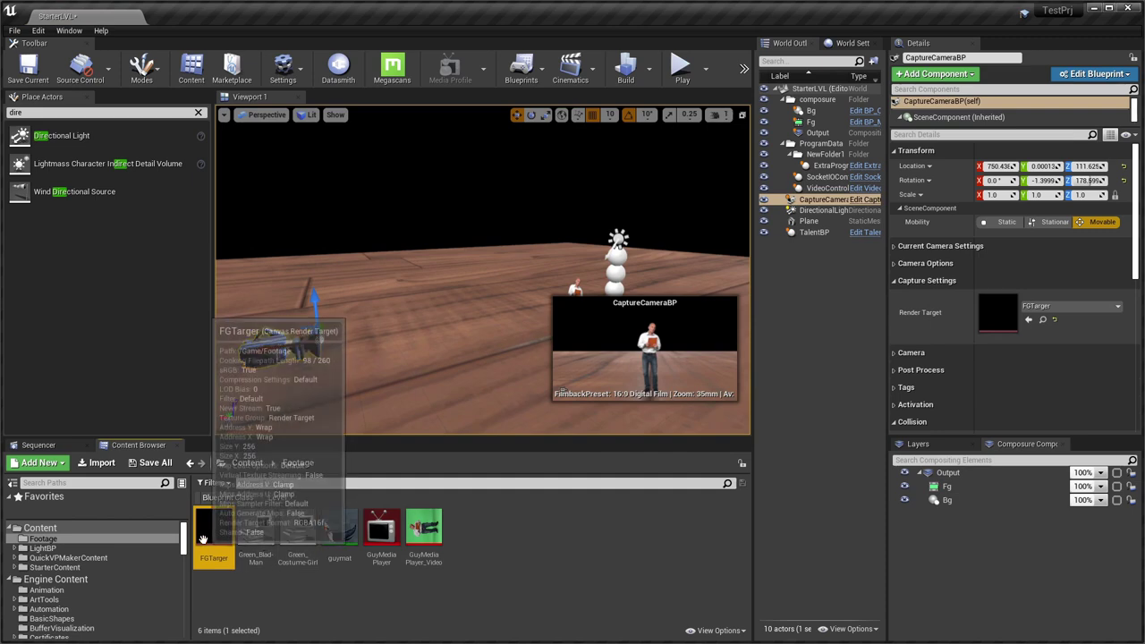
{"action": "key", "text": "F2"}
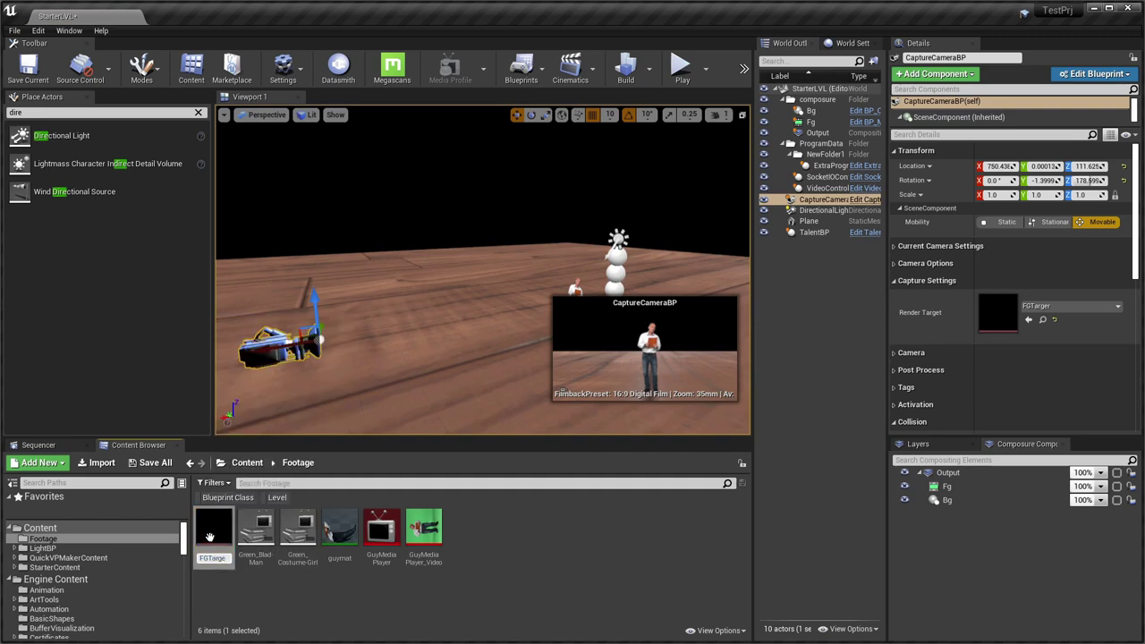
{"action": "type", "text": "t"}
{"action": "key", "text": "Return"}
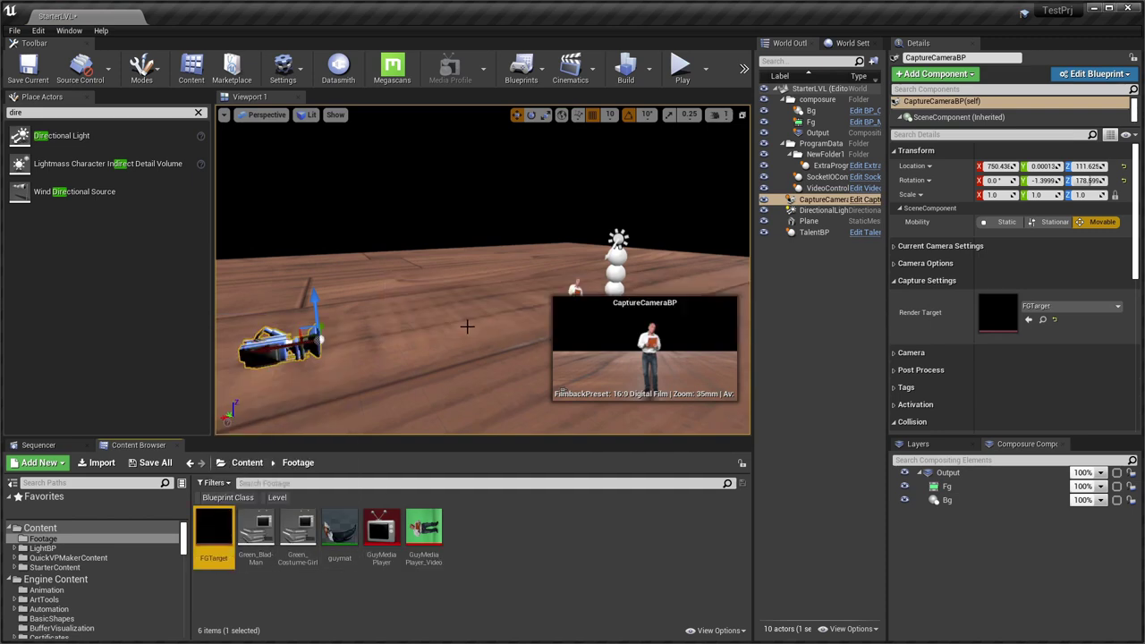
Test-play the level with the camera's render target assigned, and stop it.
{"action": "key", "text": "alt+p"}
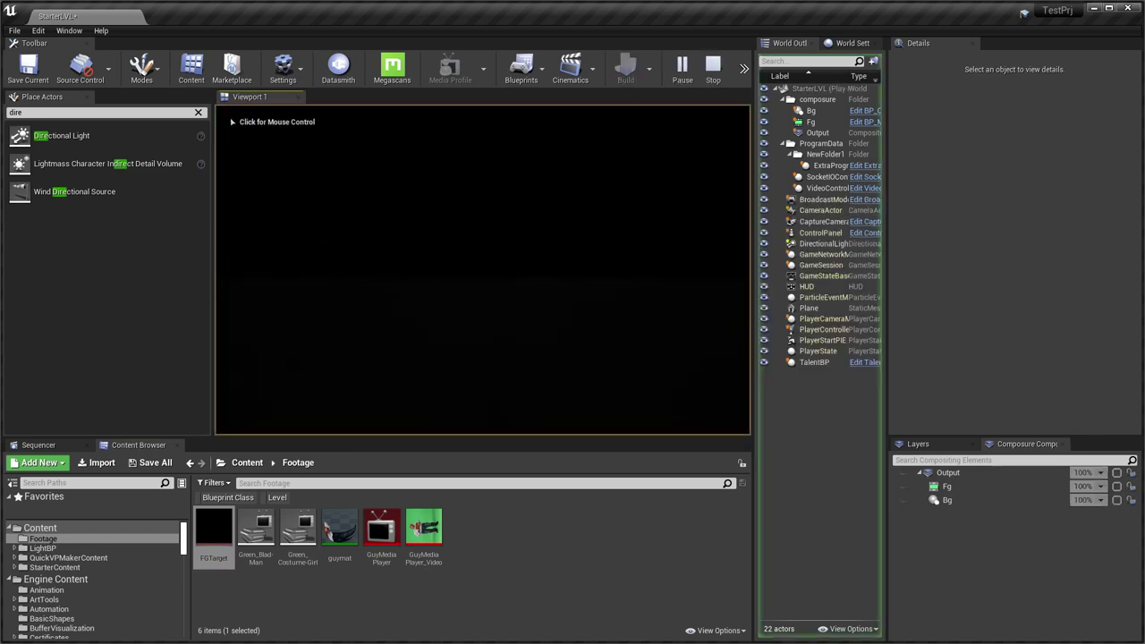
{"action": "key", "text": "Escape"}
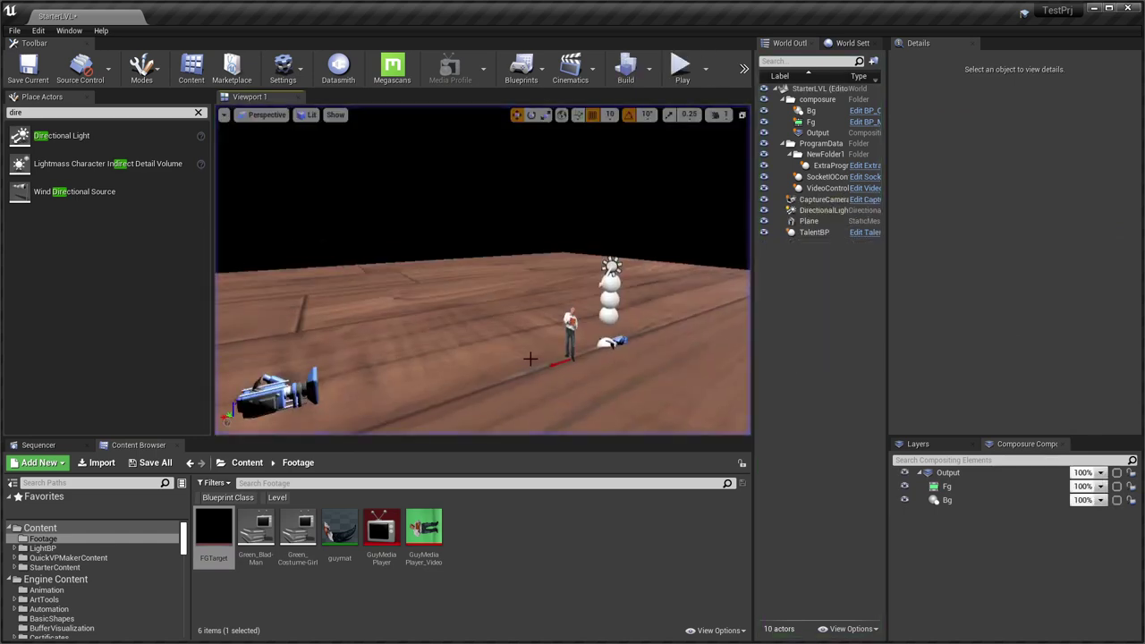
Assign FGTarget as the Texture Input of the MediaSource input on the Fg compositing element.
{"action": "left_click", "coordinate": [946, 486]}
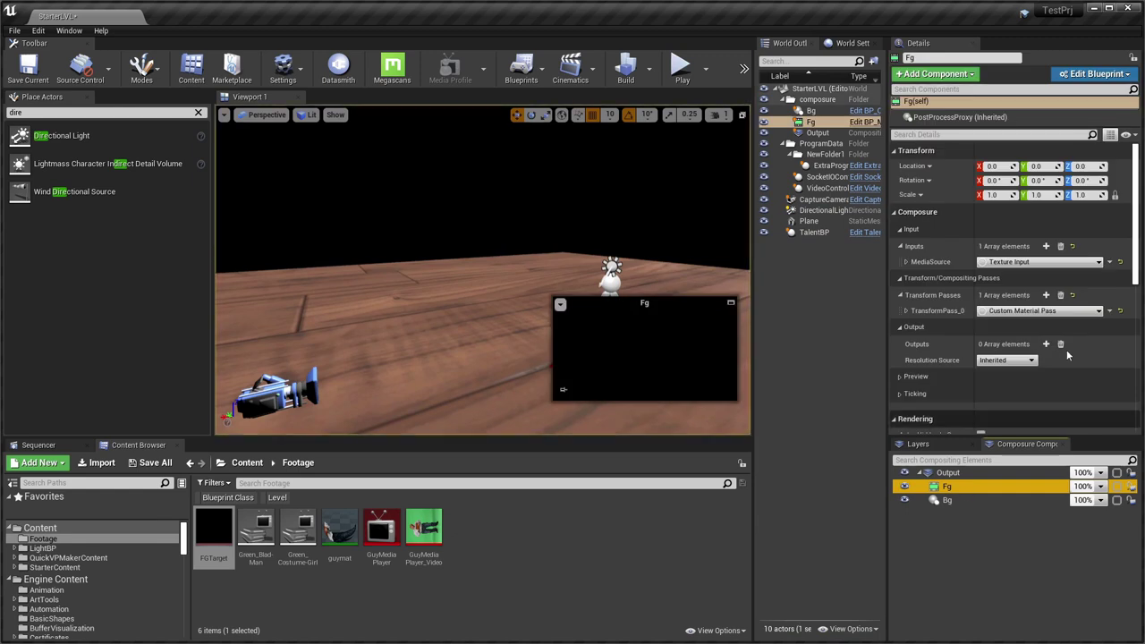
{"action": "left_click", "coordinate": [905, 262]}
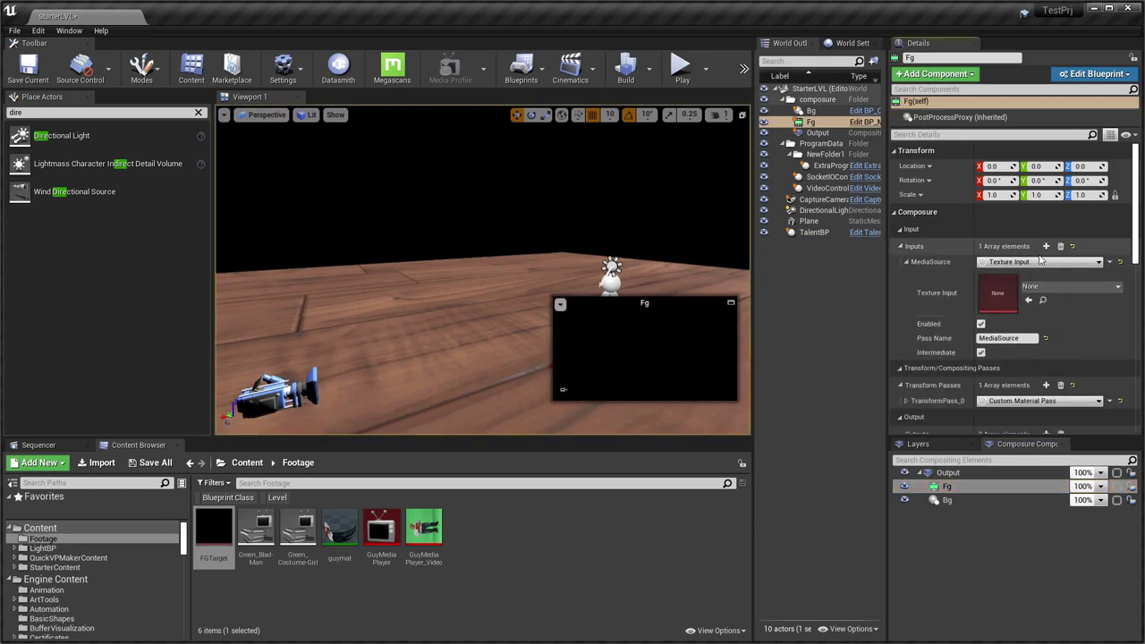
{"action": "left_click_drag", "start_coordinate": [214, 528], "coordinate": [1014, 299]}
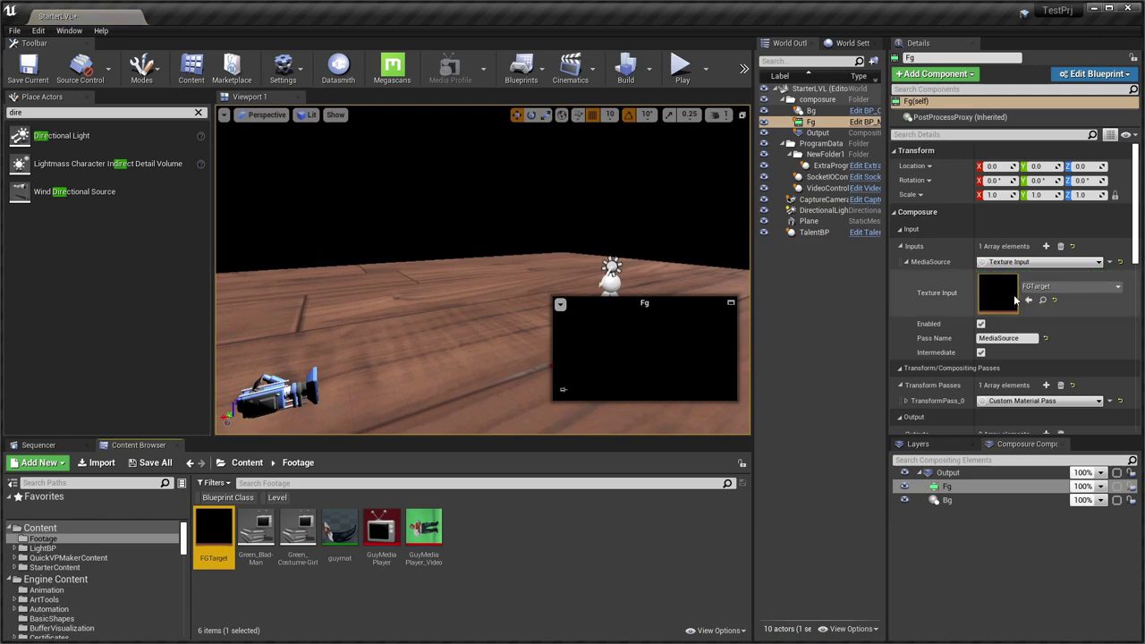
Play the level to check the talent composited through the Fg element, and stop it.
{"action": "right_click_drag", "start_coordinate": [464, 351], "coordinate": [442, 355]}
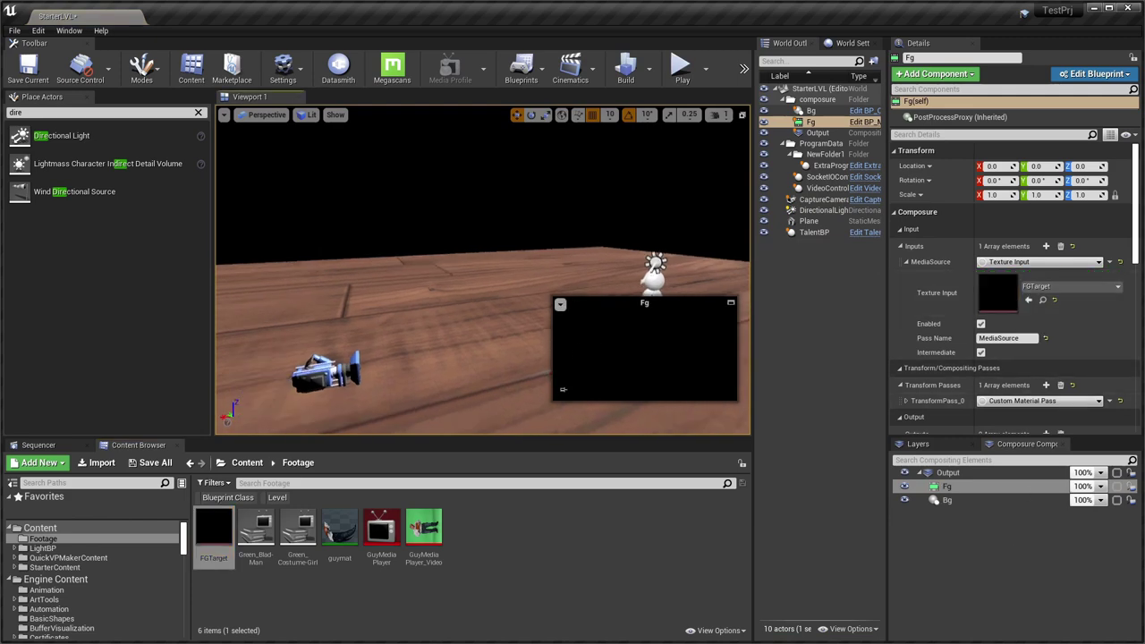
{"action": "key", "text": "alt+p"}
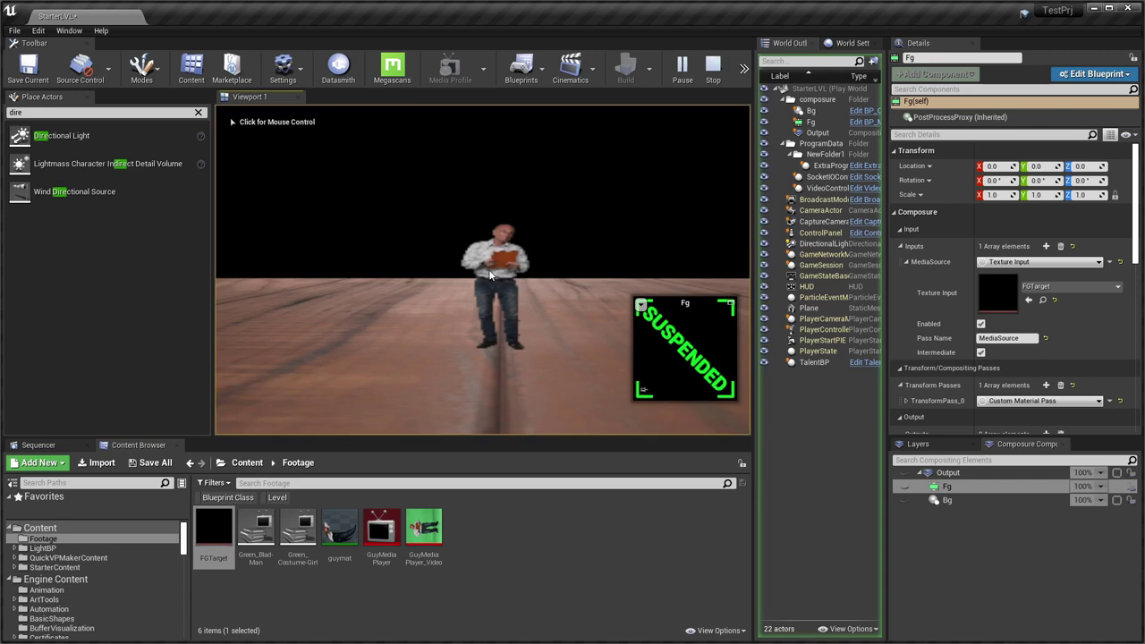
{"action": "key", "text": "Escape"}
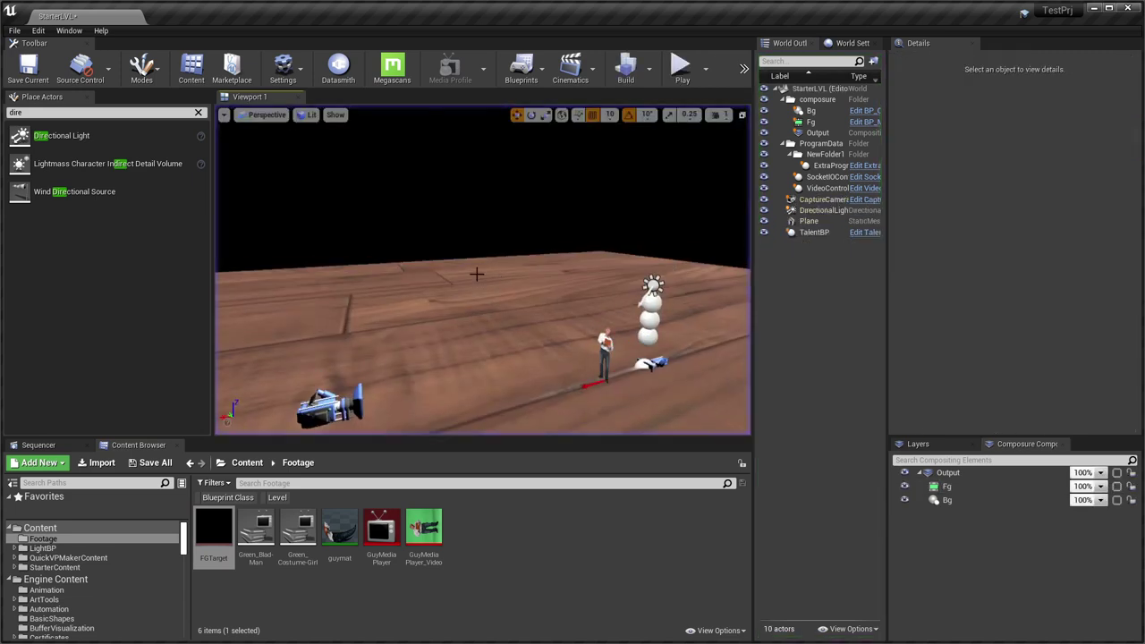
Set FGTarget's size to 1920 by 1080, save all changes and close the texture editor.
{"action": "double_click", "coordinate": [213, 533]}
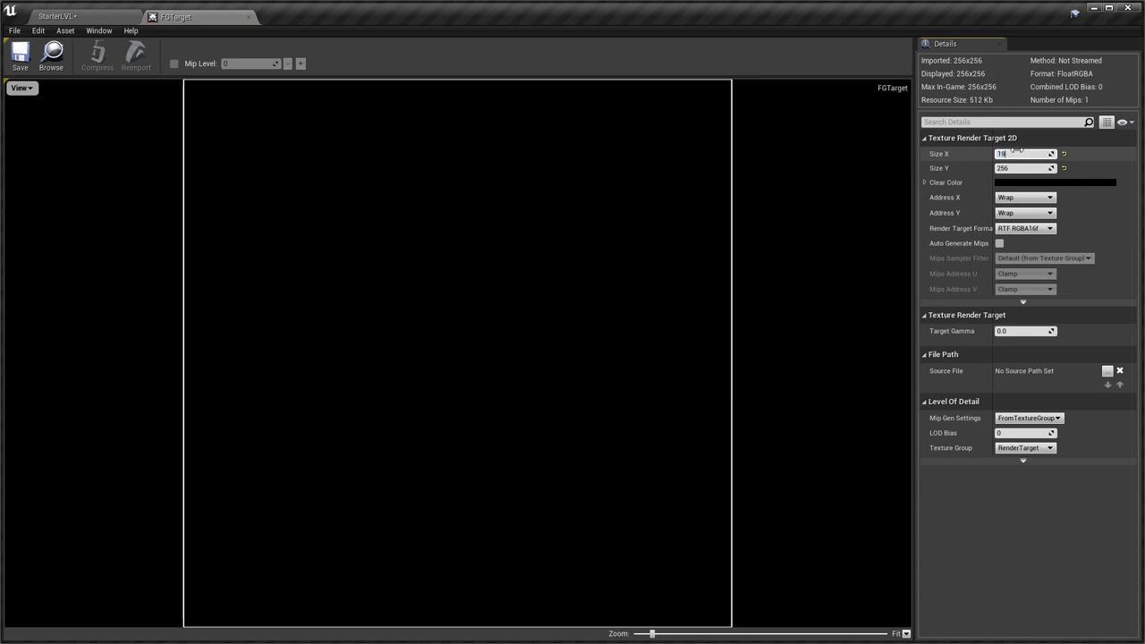
{"action": "left_click", "coordinate": [1018, 153]}
{"action": "type", "text": "1920"}
{"action": "key", "text": "Tab"}
{"action": "type", "text": "1"}
{"action": "key", "text": "Return"}
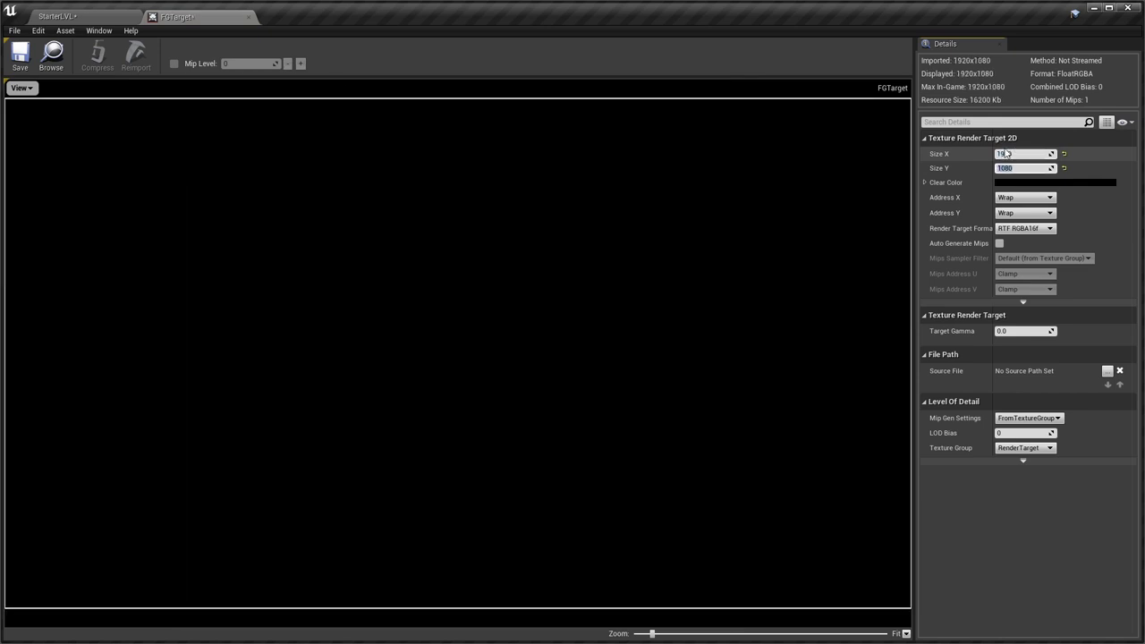
{"action": "key", "text": "ctrl+shift+s"}
{"action": "middle_click", "coordinate": [202, 17]}
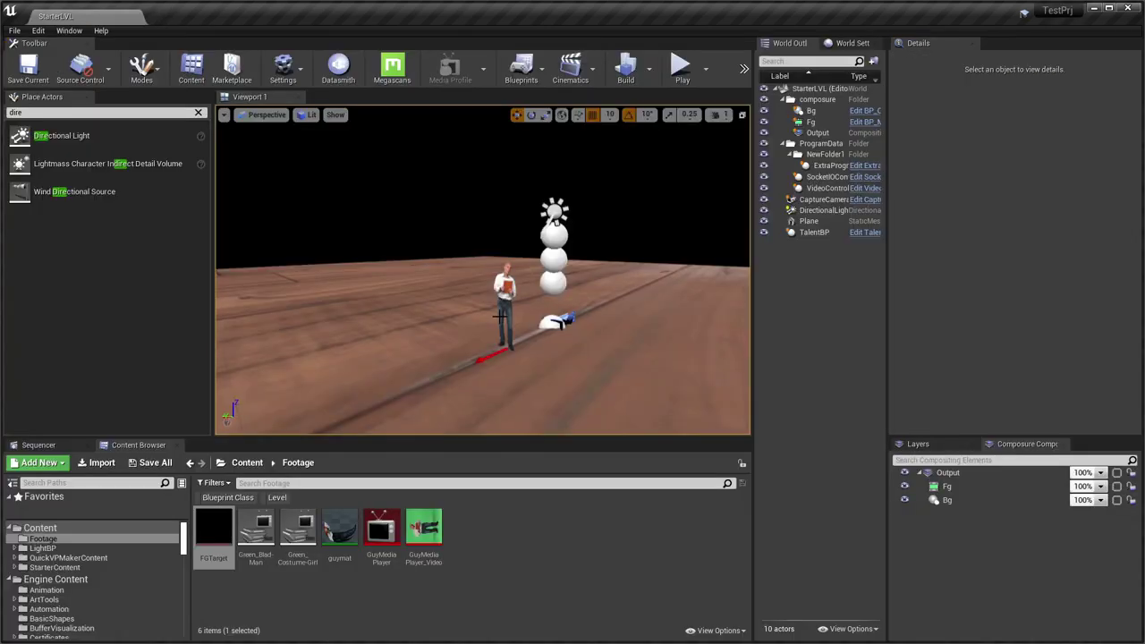
Play the level to check the composited talent's proportions and sharpness with the resized render target.
{"action": "key", "text": "alt+p"}
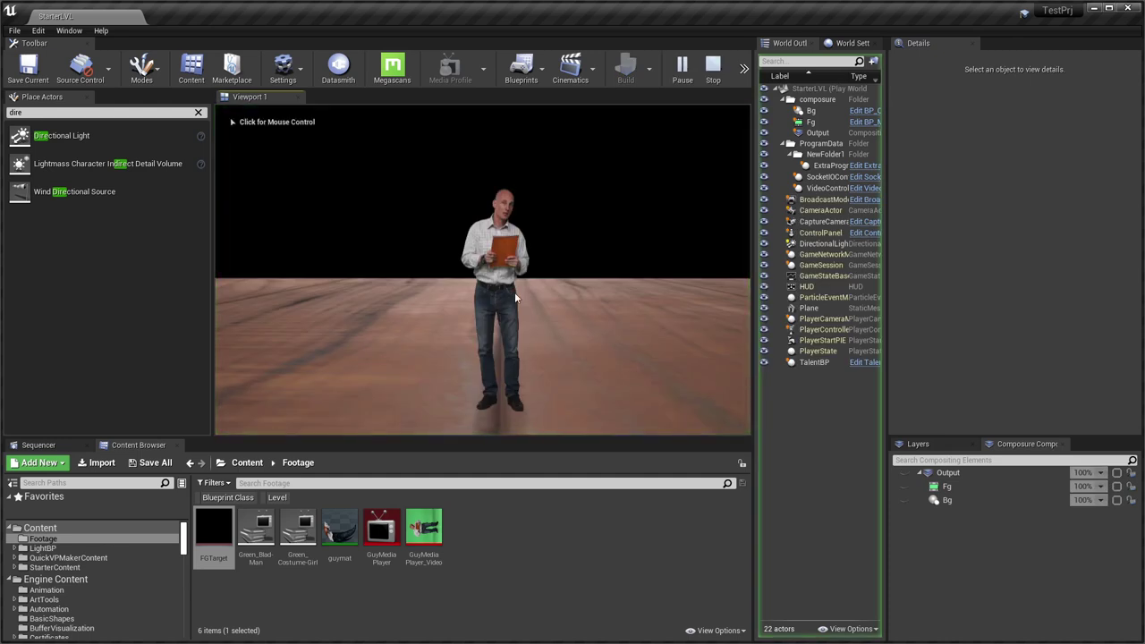
{"action": "left_click", "coordinate": [483, 271]}
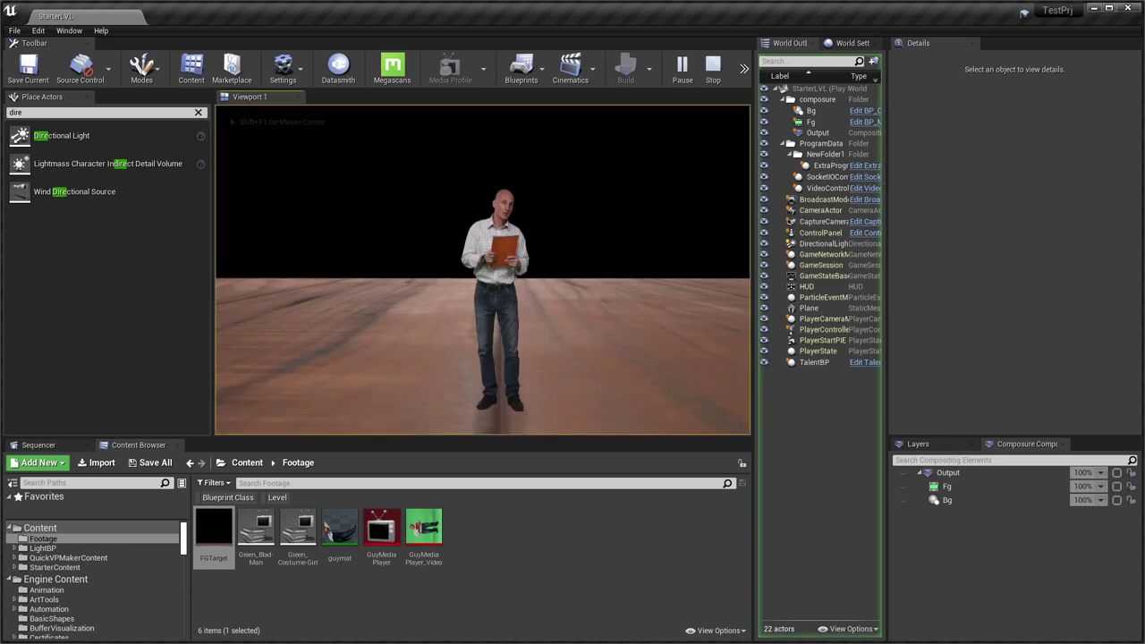
Enable Actor Hidden In Game on TalentBP, and play the level briefly to check the talent starts hidden.
{"action": "key", "text": "Escape"}
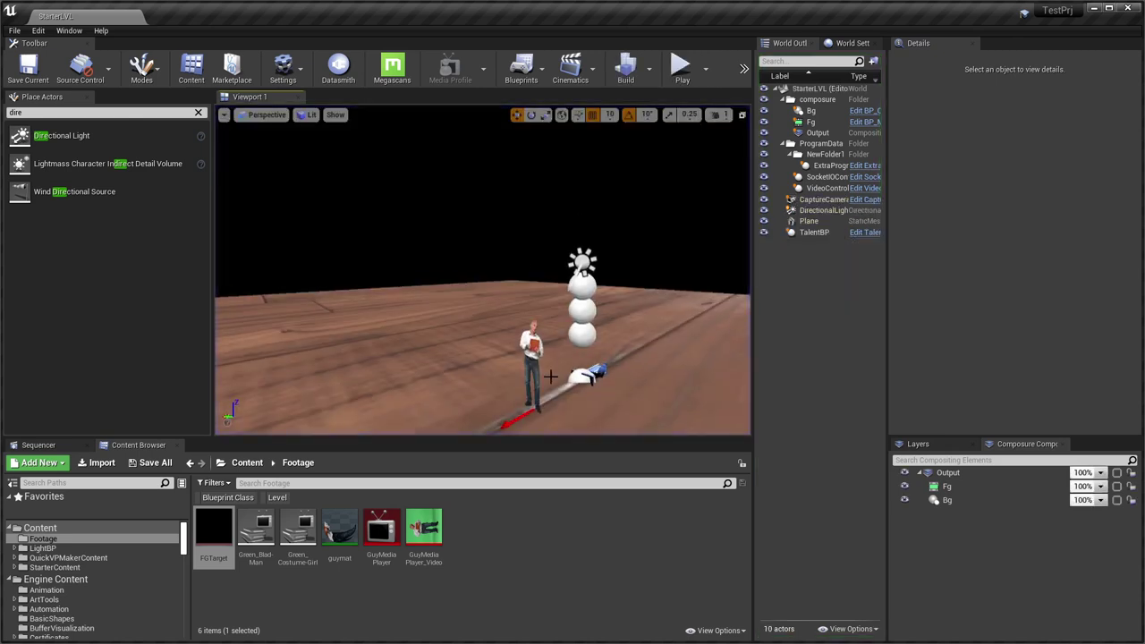
{"action": "left_click", "coordinate": [533, 347]}
{"action": "scroll", "coordinate": [1033, 384], "scroll_direction": "down", "scroll_amount": 3}
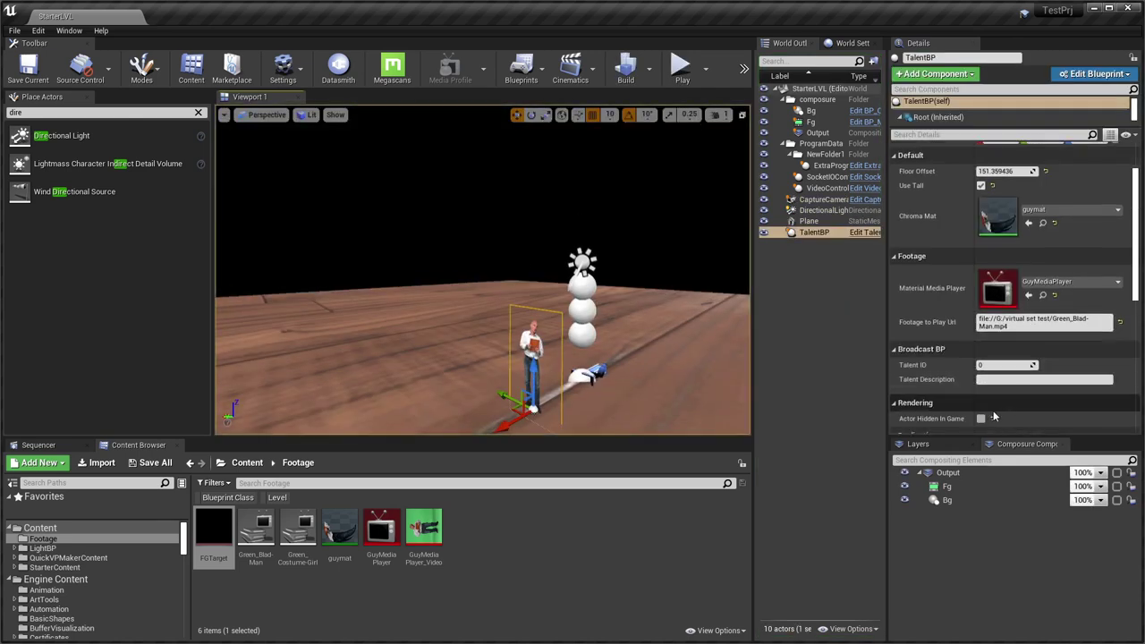
{"action": "scroll", "coordinate": [991, 409], "scroll_direction": "down", "scroll_amount": 2}
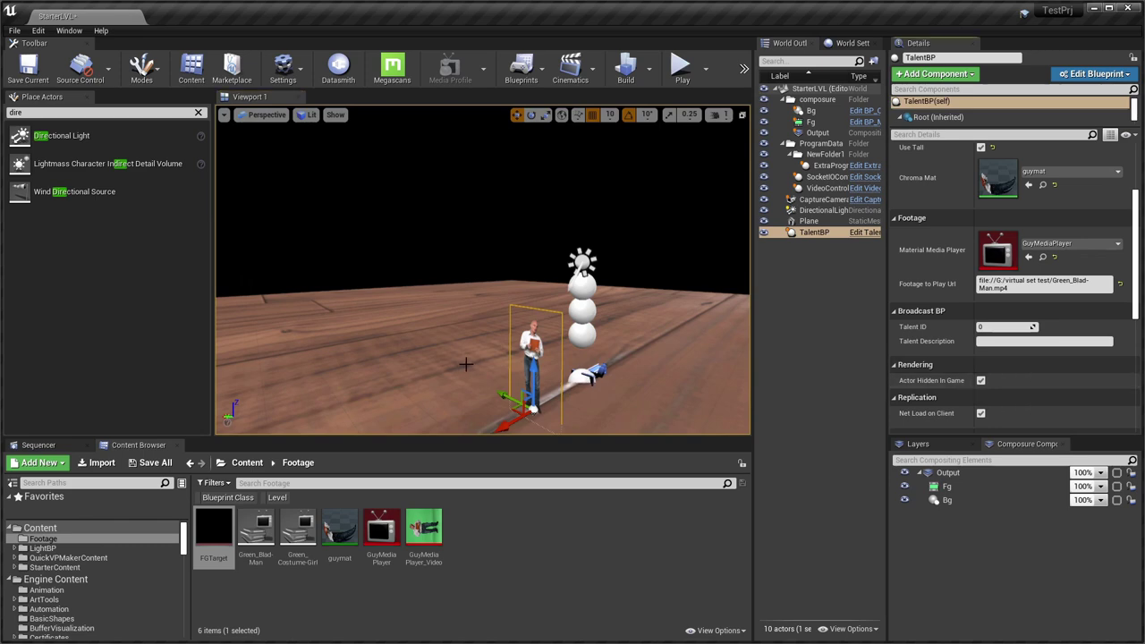
{"action": "key", "text": "alt+p"}
{"action": "left_click", "coordinate": [487, 345]}
{"action": "key", "text": "Escape"}
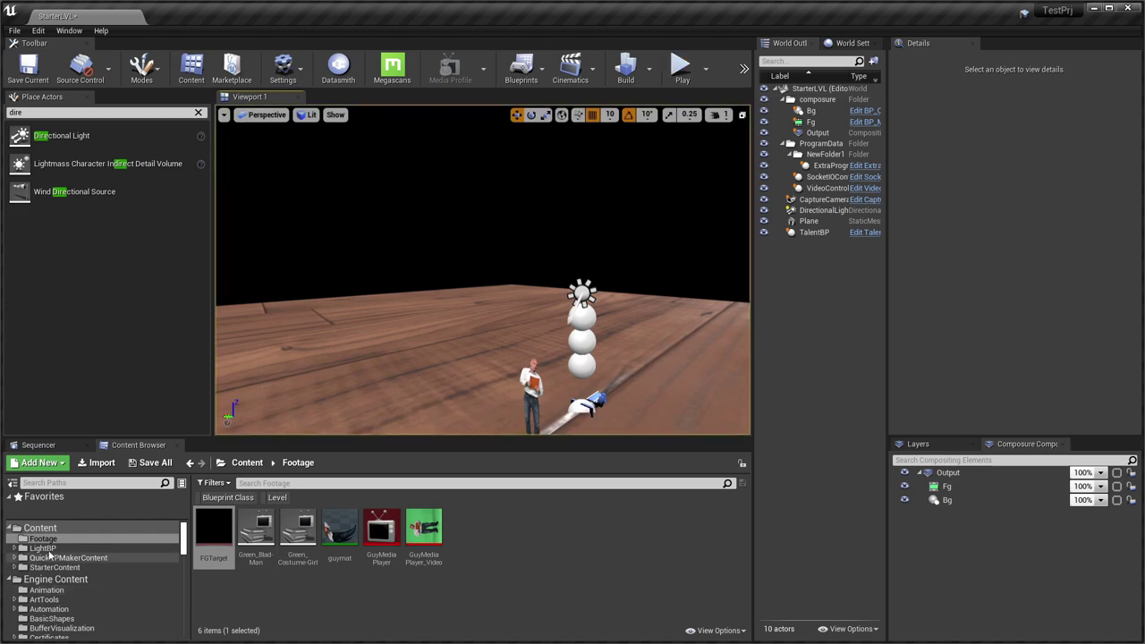
Open the ControlPanel blueprint from the BP folder of QuickVPMakerContent.
{"action": "left_click", "coordinate": [81, 558]}
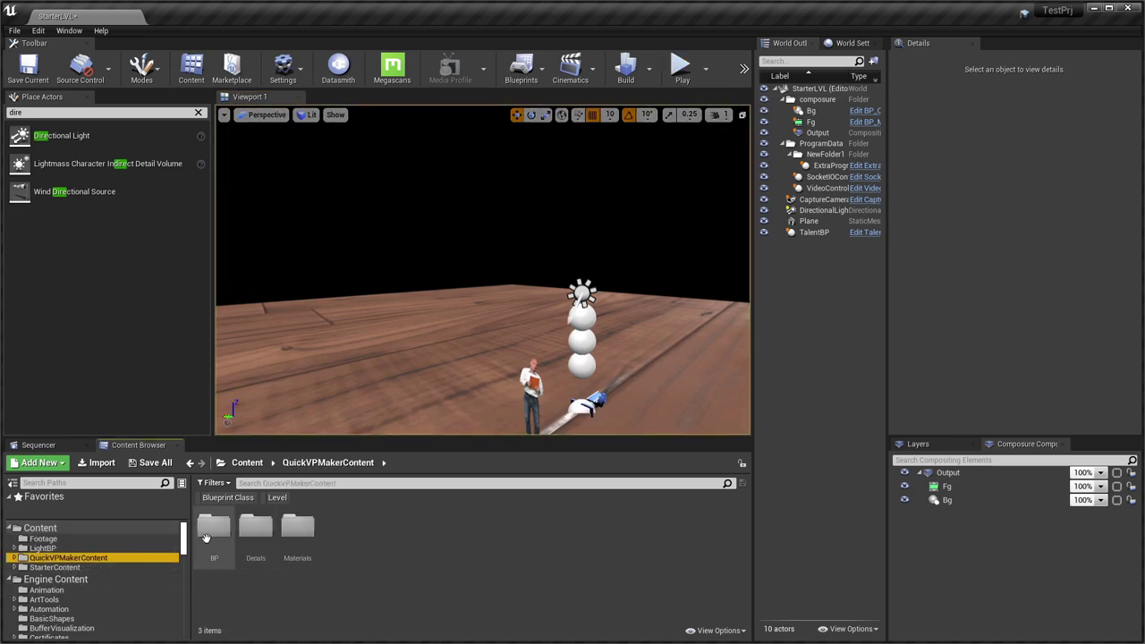
{"action": "double_click", "coordinate": [207, 538]}
{"action": "double_click", "coordinate": [298, 527]}
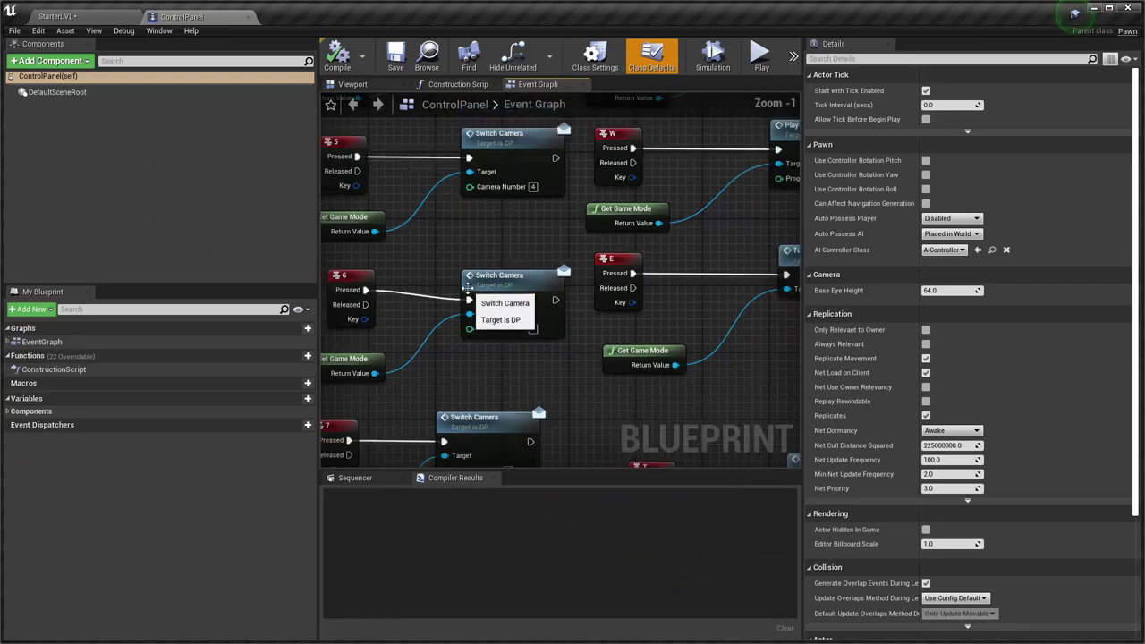
Examine the ControlPanel event graph's key bindings, especially the Toggle Talent nodes with Actor ID 0 and 1.
{"action": "scroll", "coordinate": [468, 288], "scroll_direction": "down", "scroll_amount": 2}
{"action": "right_click_drag", "start_coordinate": [488, 357], "coordinate": [406, 277]}
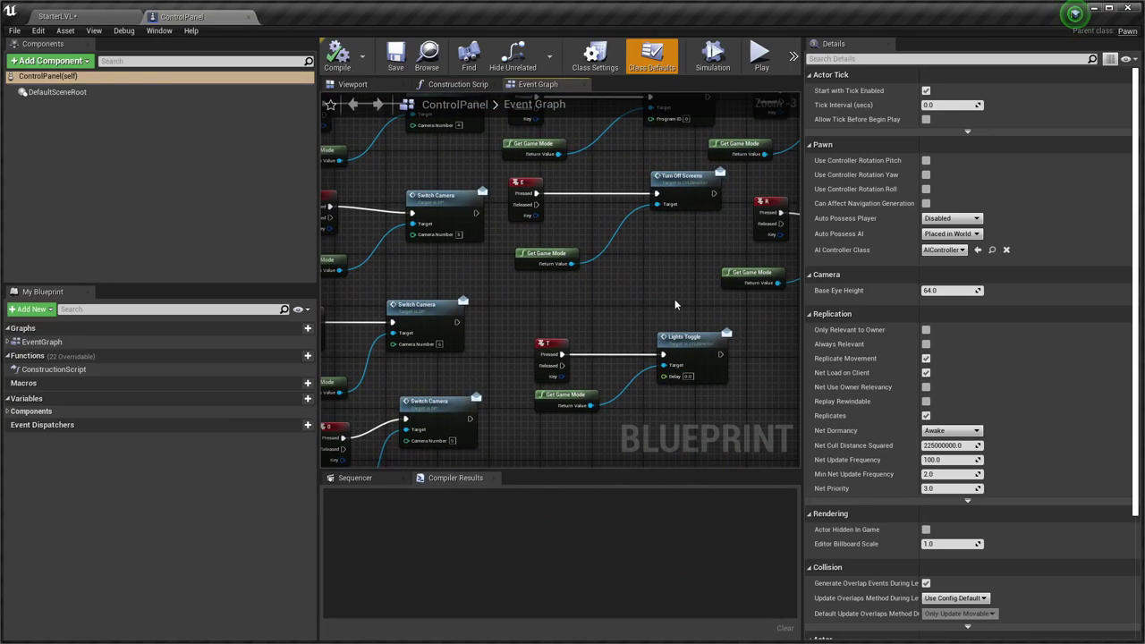
{"action": "right_click_drag", "start_coordinate": [703, 307], "coordinate": [670, 243]}
{"action": "scroll", "coordinate": [594, 376], "scroll_direction": "up", "scroll_amount": 3}
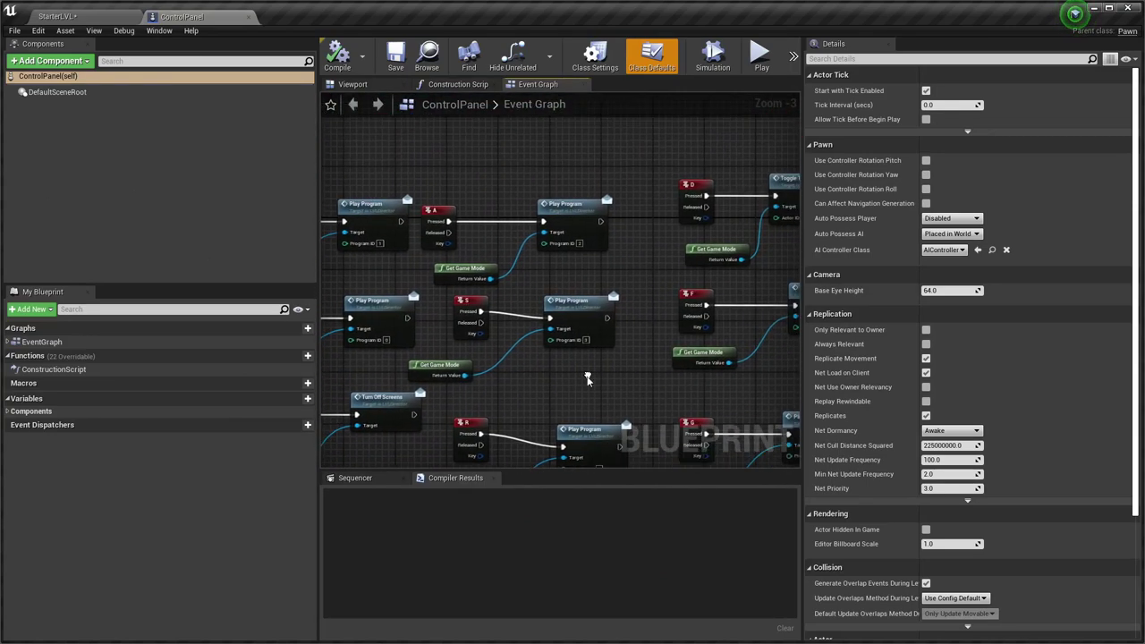
{"action": "scroll", "coordinate": [590, 382], "scroll_direction": "down", "scroll_amount": 1}
{"action": "scroll", "coordinate": [542, 388], "scroll_direction": "down", "scroll_amount": 2}
{"action": "right_click_drag", "start_coordinate": [542, 387], "coordinate": [527, 253]}
{"action": "scroll", "coordinate": [545, 376], "scroll_direction": "up", "scroll_amount": 3}
{"action": "scroll", "coordinate": [640, 396], "scroll_direction": "down", "scroll_amount": 2}
{"action": "right_click_drag", "start_coordinate": [640, 397], "coordinate": [465, 478]}
{"action": "right_click_drag", "start_coordinate": [543, 325], "coordinate": [543, 372]}
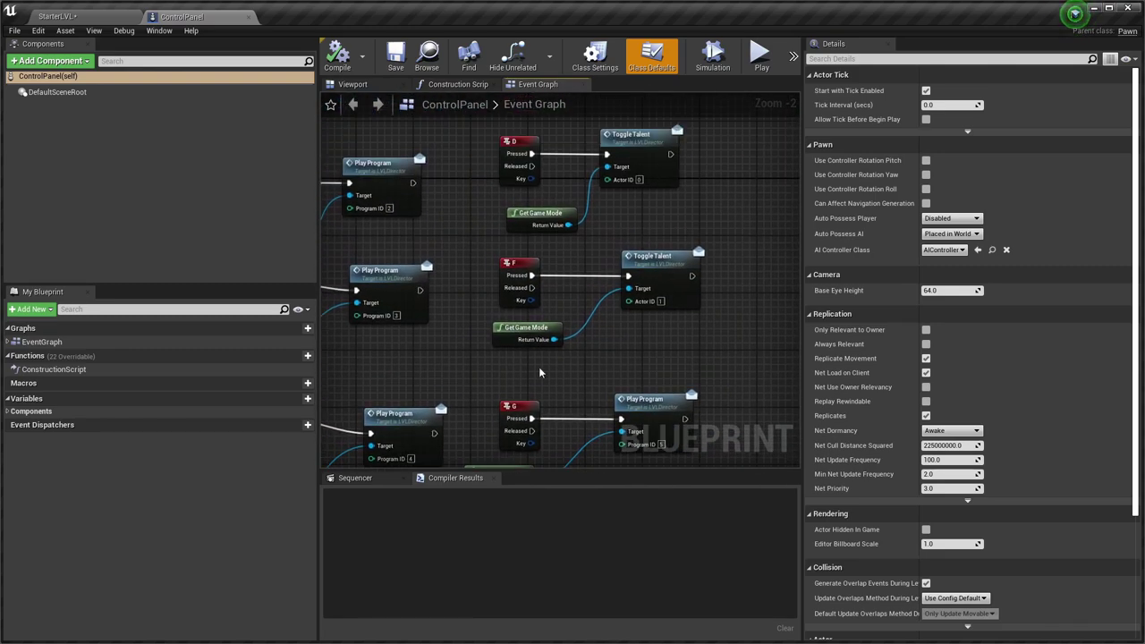
{"action": "scroll", "coordinate": [634, 213], "scroll_direction": "up", "scroll_amount": 2}
{"action": "right_click_drag", "start_coordinate": [634, 213], "coordinate": [630, 268]}
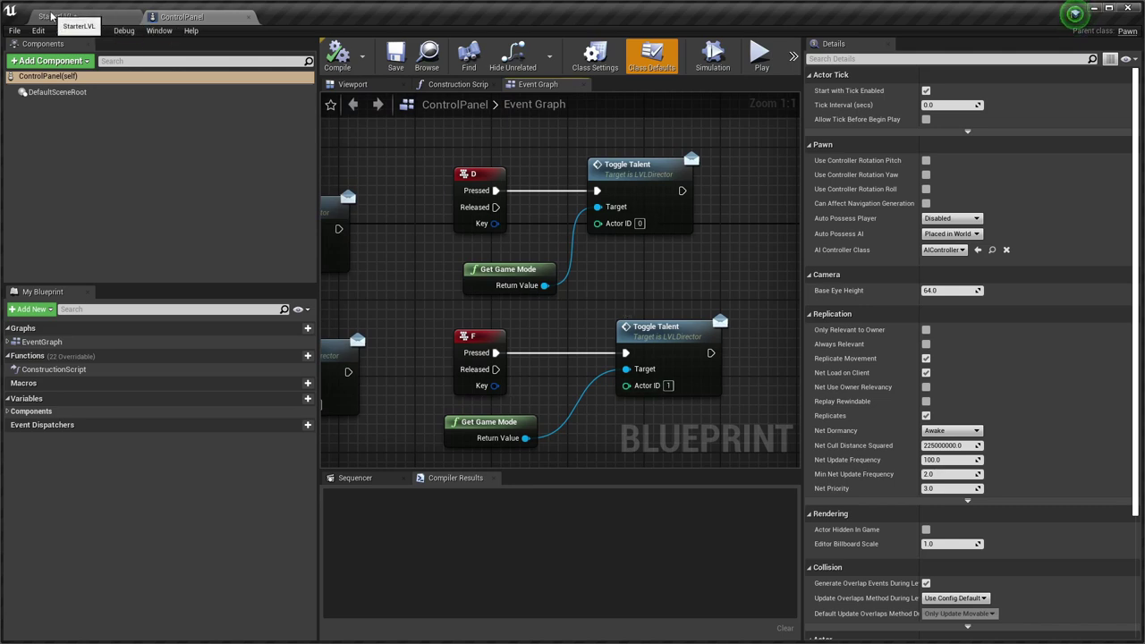
Return to StarterLVL, save it, and set TalentBP's Talent Description to "Guy Talent".
{"action": "left_click", "coordinate": [51, 16]}
{"action": "key", "text": "ctrl+s"}
{"action": "left_click", "coordinate": [830, 233]}
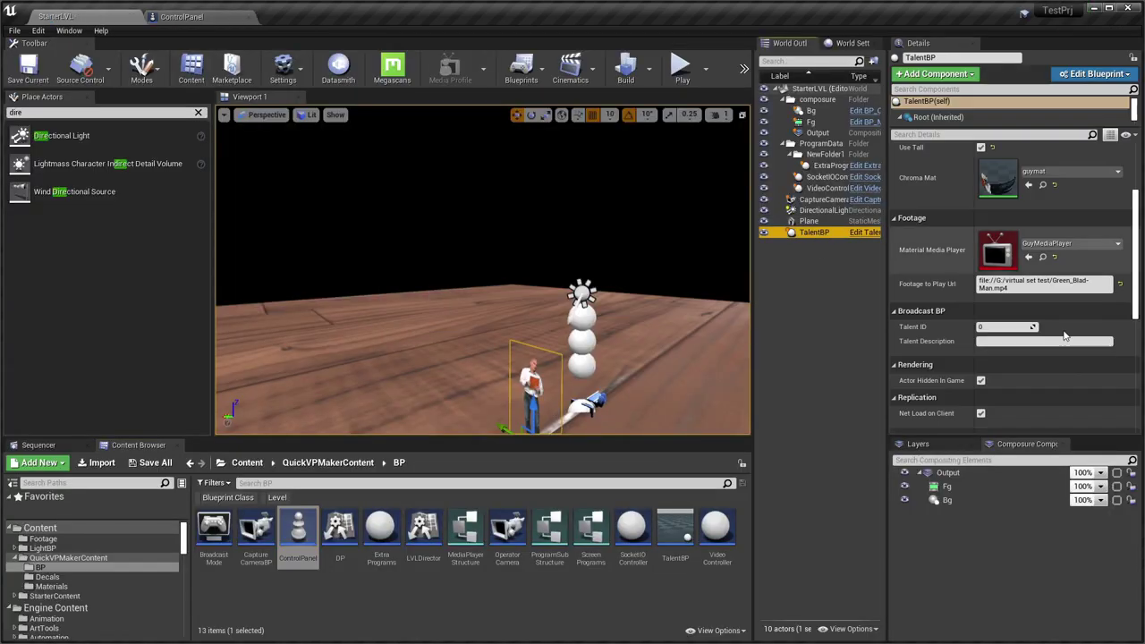
{"action": "scroll", "coordinate": [1065, 335], "scroll_direction": "down", "scroll_amount": 1}
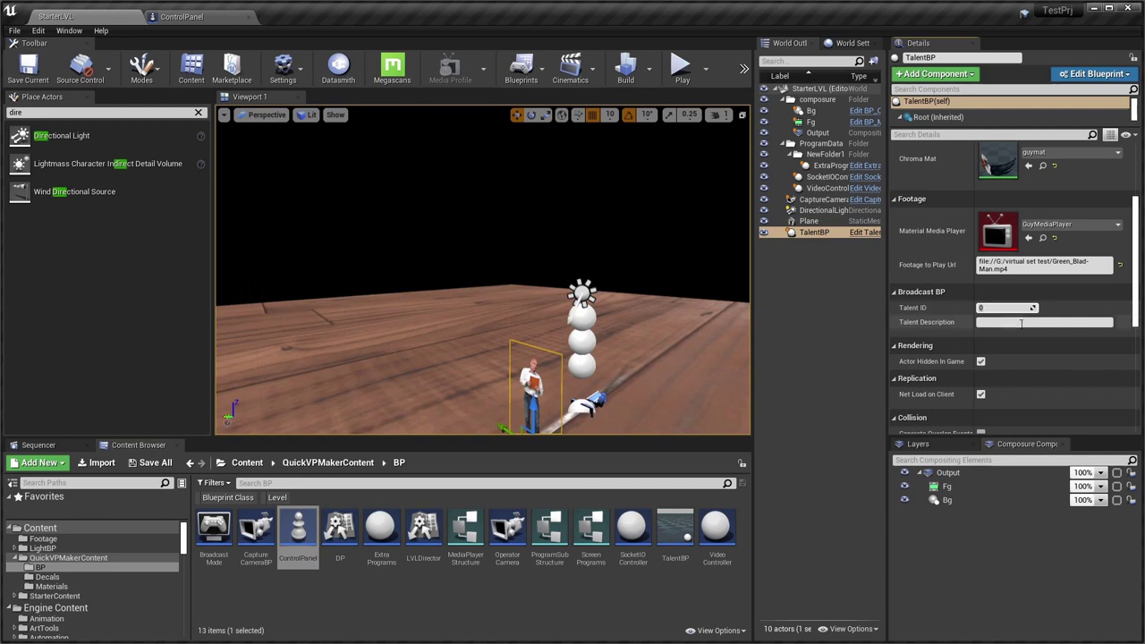
Play the level, toggle the hidden talent on to test the key binding, and stop it.
{"action": "right_click_drag", "start_coordinate": [537, 305], "coordinate": [630, 308]}
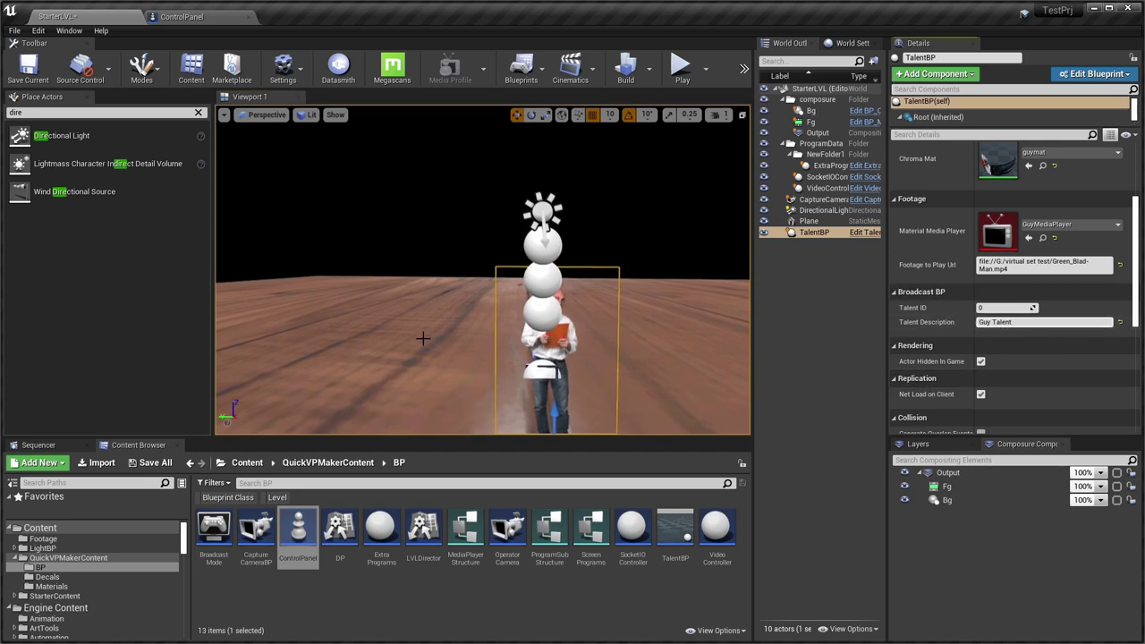
{"action": "right_click_drag", "start_coordinate": [658, 355], "coordinate": [639, 353]}
{"action": "key", "text": "alt+p"}
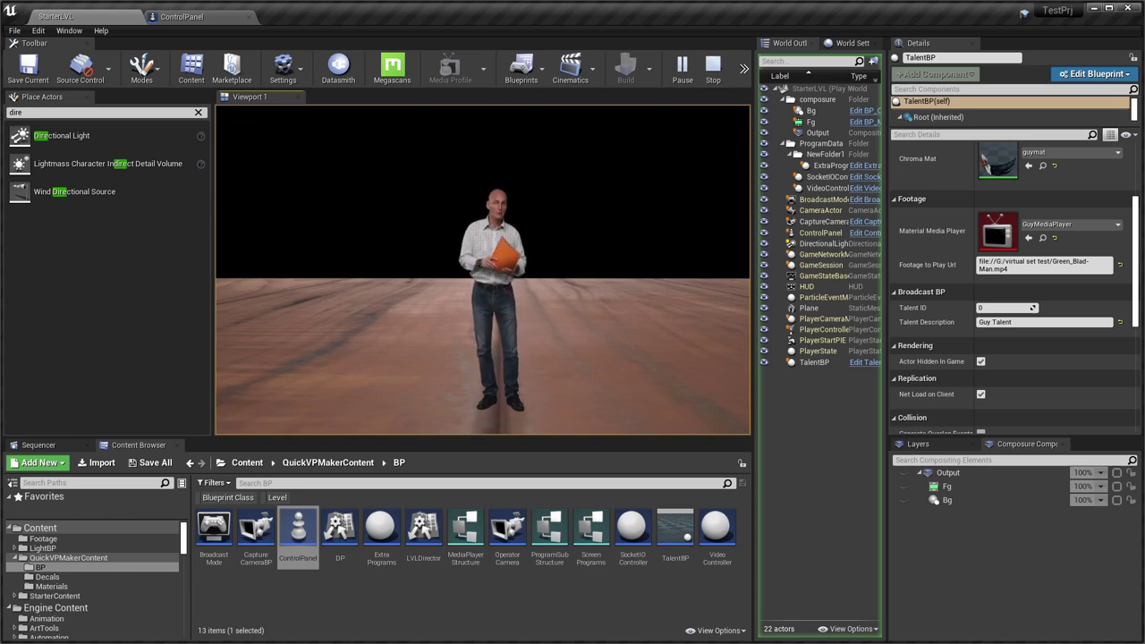
{"action": "key", "text": "Escape"}
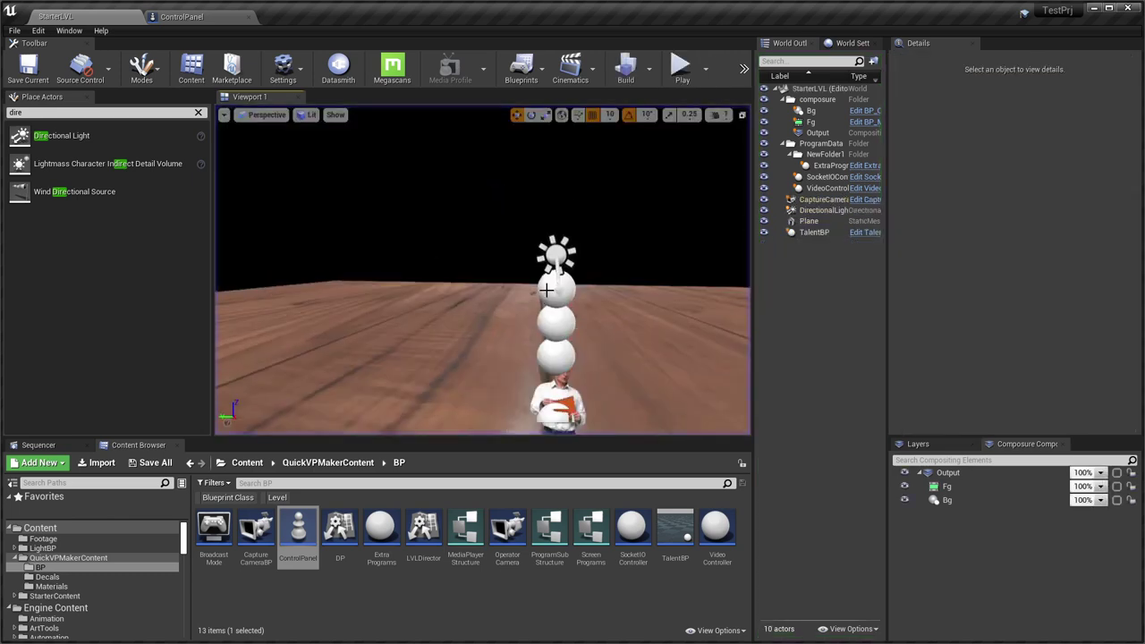
Pilot CaptureCameraBP in the viewport and move it forward to a close-up of the talent.
{"action": "right_click", "coordinate": [581, 348]}
{"action": "left_click", "coordinate": [277, 115]}
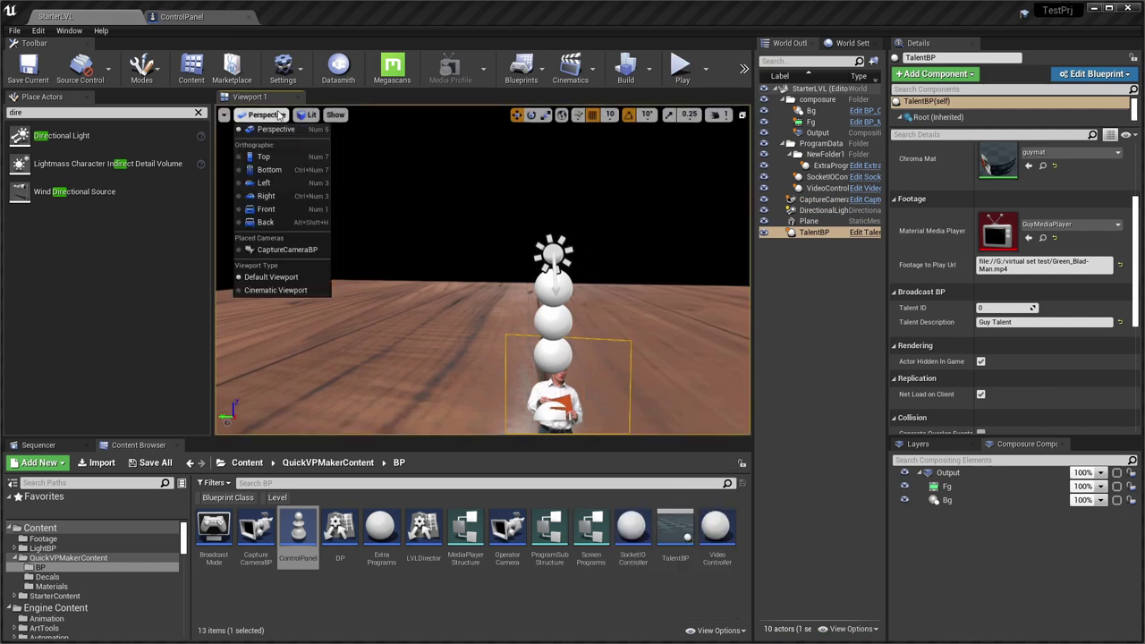
{"action": "left_click", "coordinate": [286, 249]}
{"action": "key", "text": "w"}
{"action": "right_click_drag", "start_coordinate": [484, 268], "coordinate": [483, 277]}
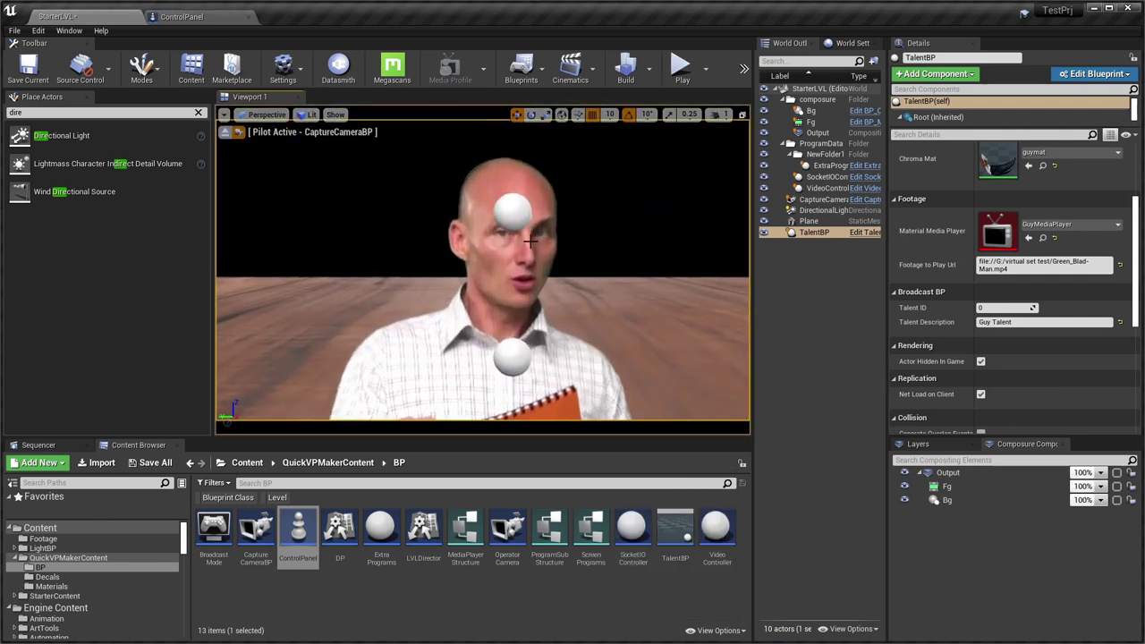
Play the level to check the talent's close-up, and pull CaptureCameraBP back to a full-body framing.
{"action": "key", "text": "alt+p"}
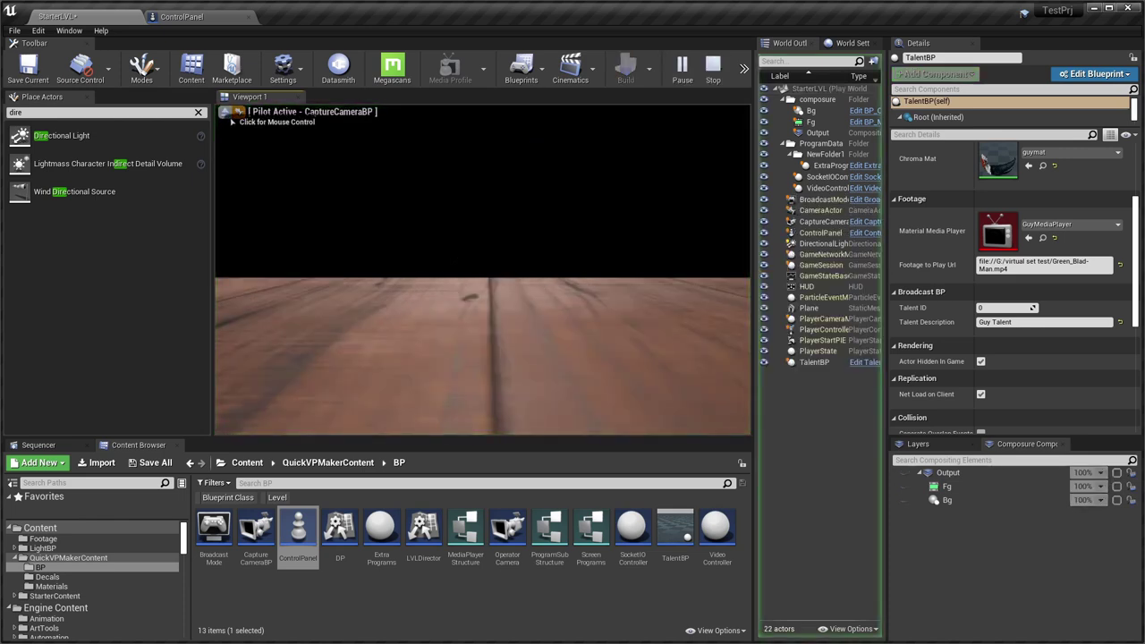
{"action": "left_click", "coordinate": [483, 276]}
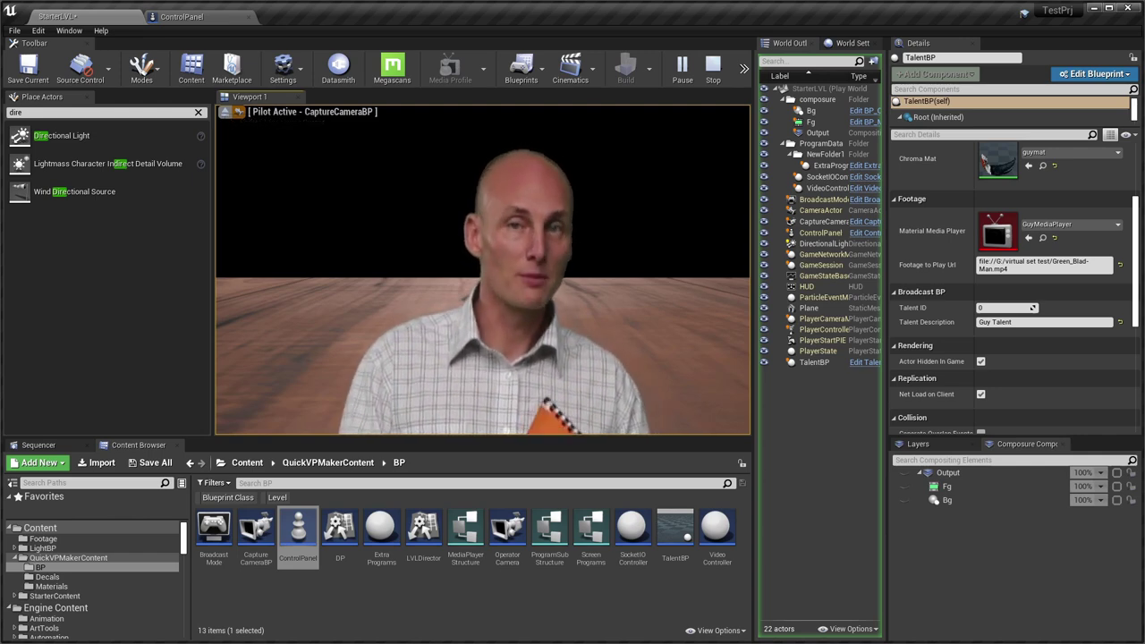
{"action": "key", "text": "Escape"}
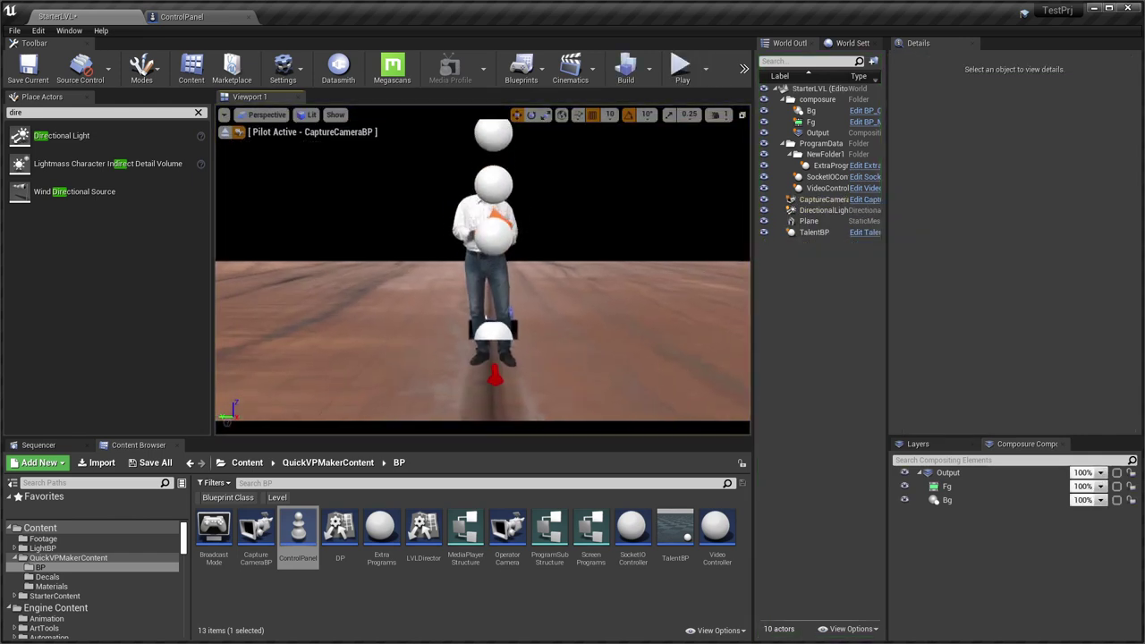
{"action": "mouse_move", "coordinate": [483, 271]}
{"action": "right_mouse_down"}
{"action": "mouse_move", "coordinate": [483, 216]}
{"action": "mouse_move", "coordinate": [483, 270]}
{"action": "right_mouse_up"}
{"action": "key", "text": "s"}
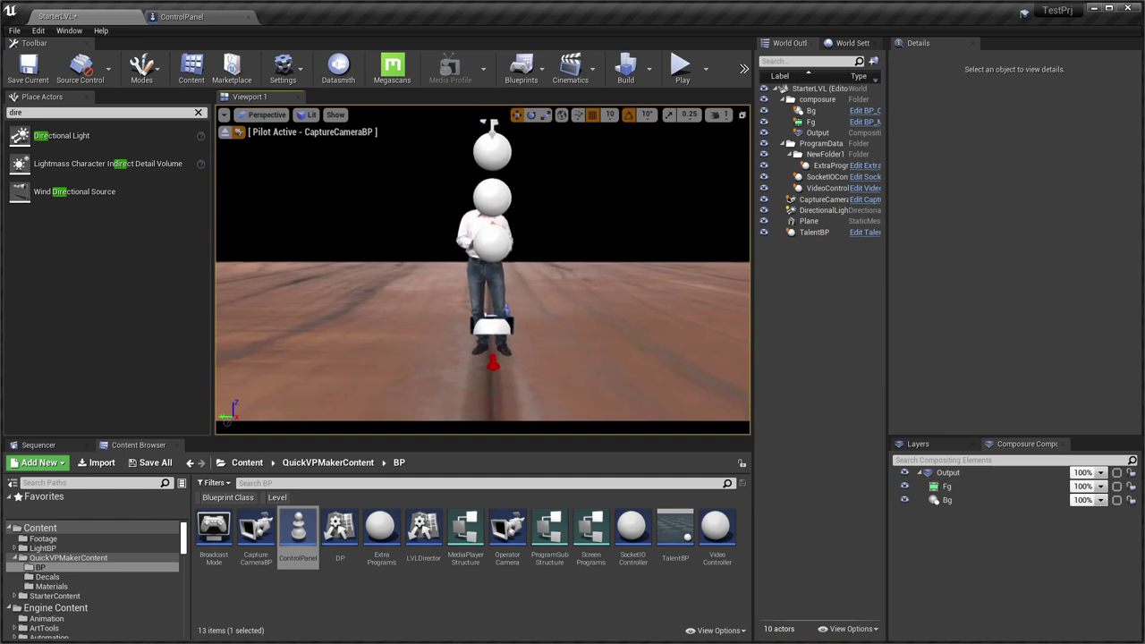
Play the level and switch to QuickVP Controller to test toggling Guy Talent from its Talents section.
{"action": "key", "text": "alt+p"}
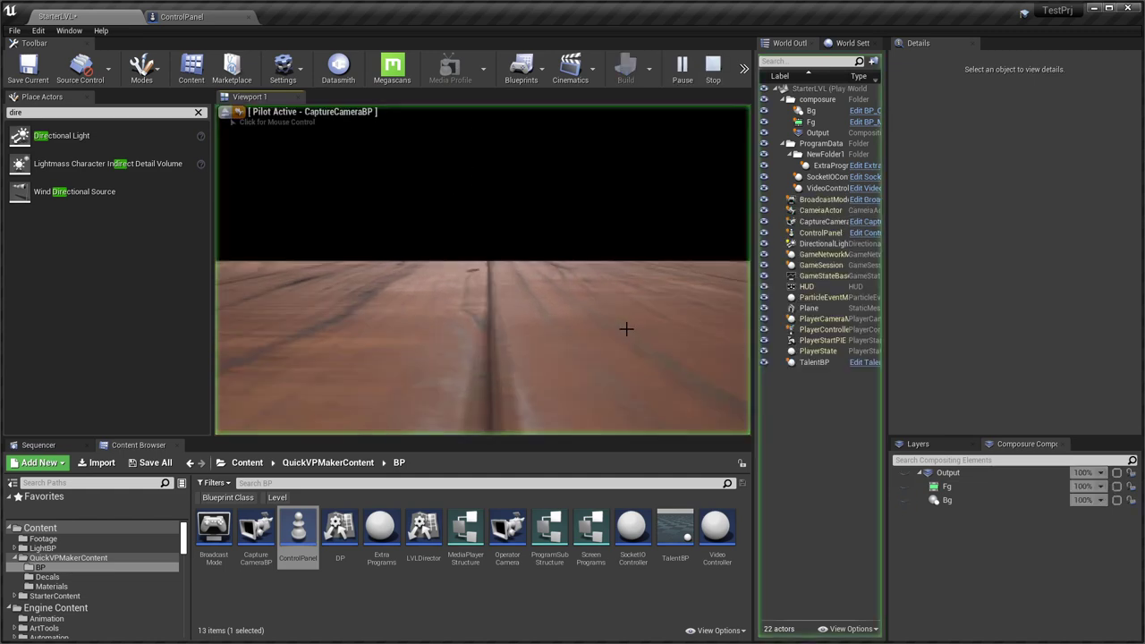
{"action": "key", "text": "alt+Tab"}
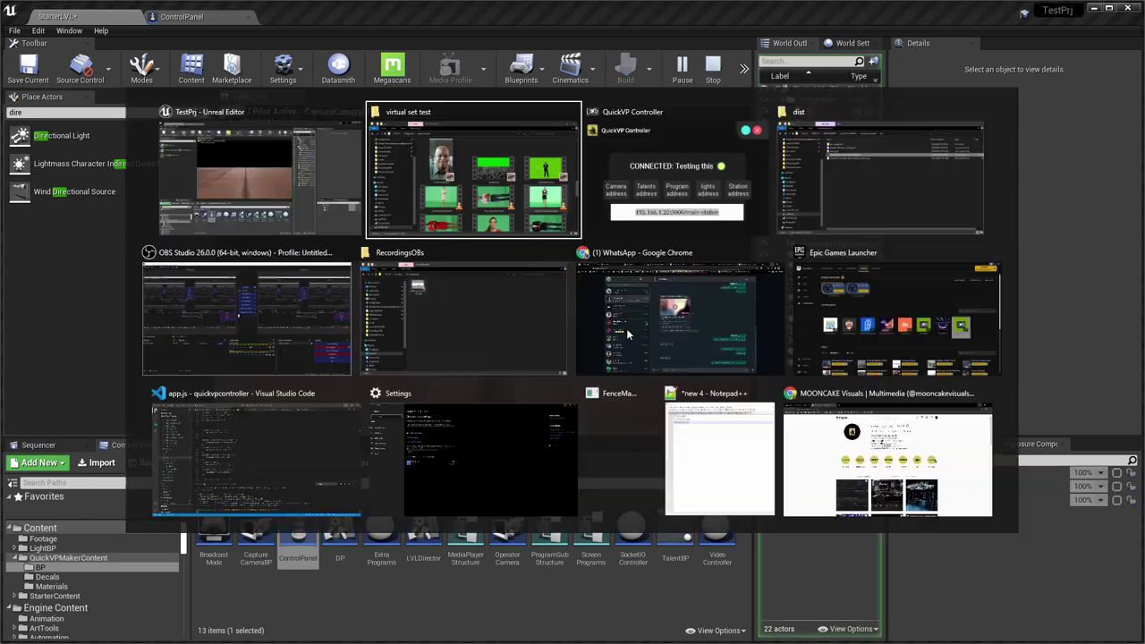
{"action": "left_click", "coordinate": [691, 164]}
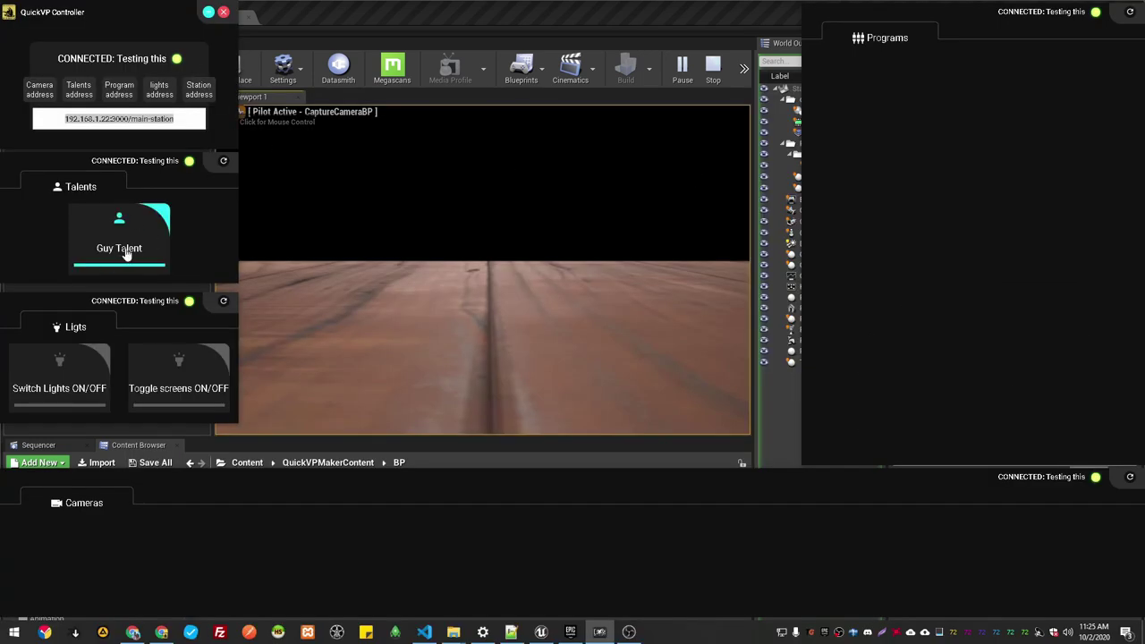
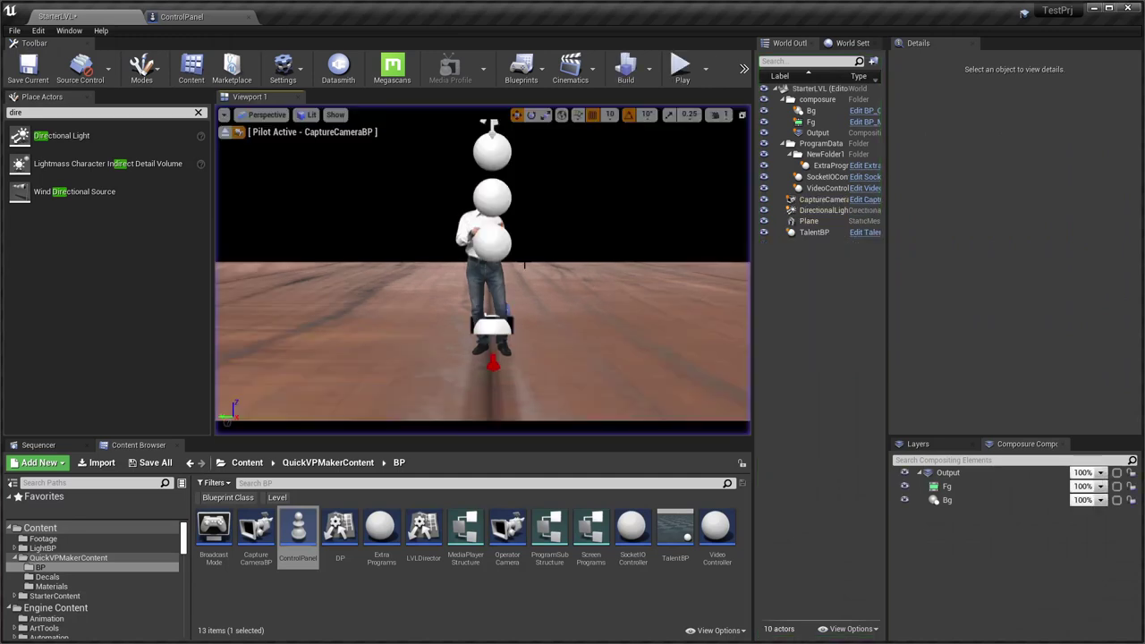
Stop piloting CaptureCameraBP and return to a free perspective view of the set.
{"action": "left_click", "coordinate": [227, 131]}
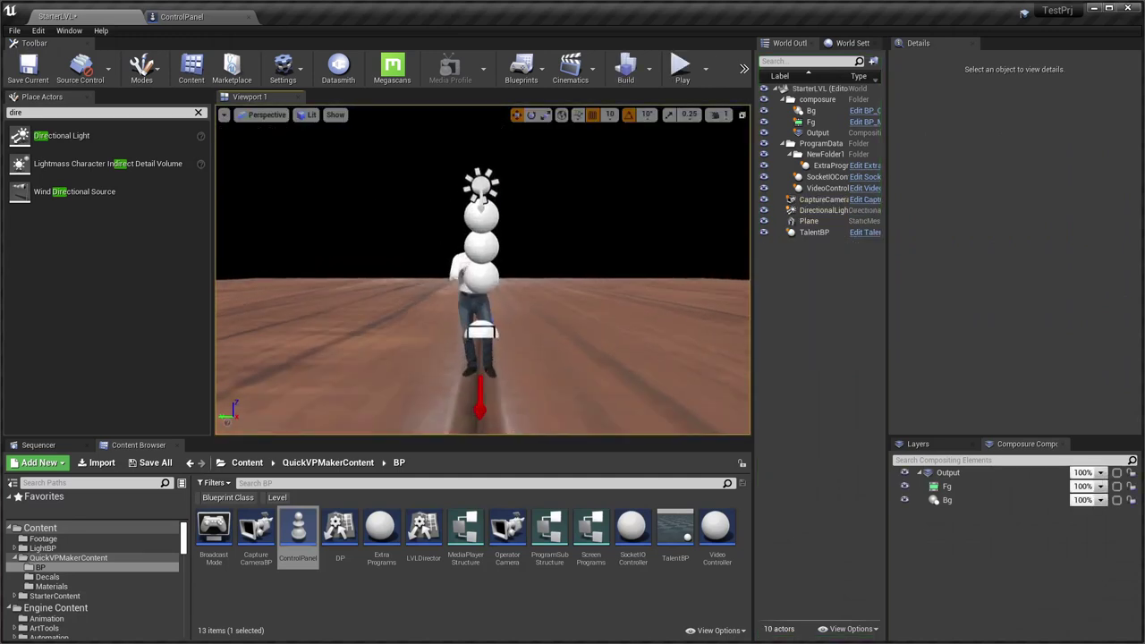
{"action": "right_click_drag", "start_coordinate": [483, 270], "coordinate": [402, 270]}
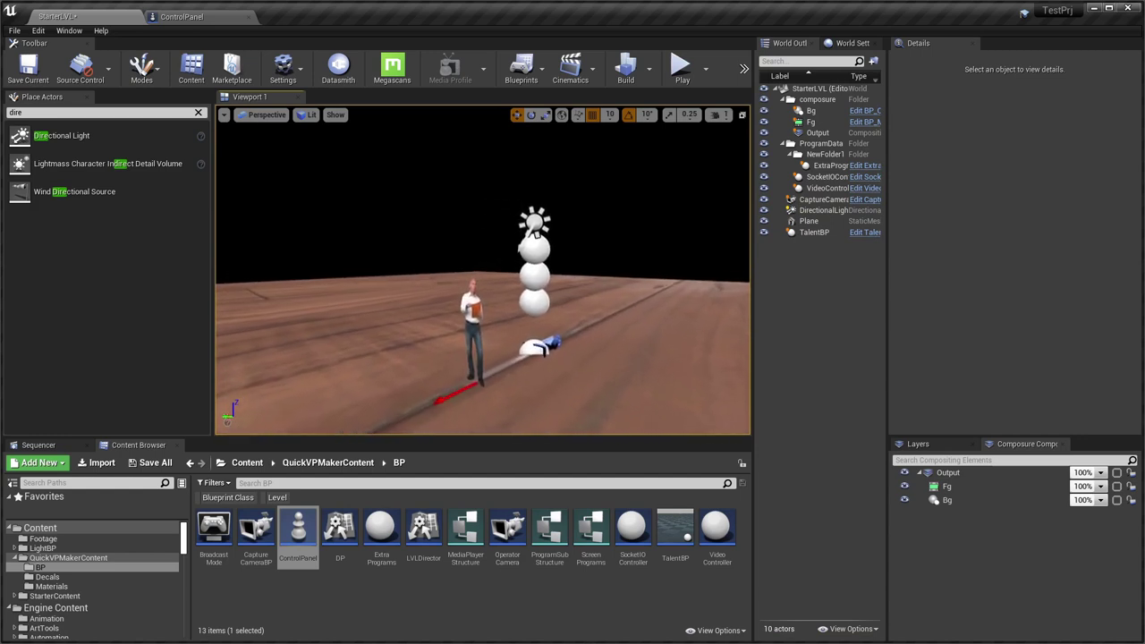
Create a Media Player with a linked video output MediaTexture in the Footage folder, and name it GirlMediaPlayer.
{"action": "left_click", "coordinate": [170, 539]}
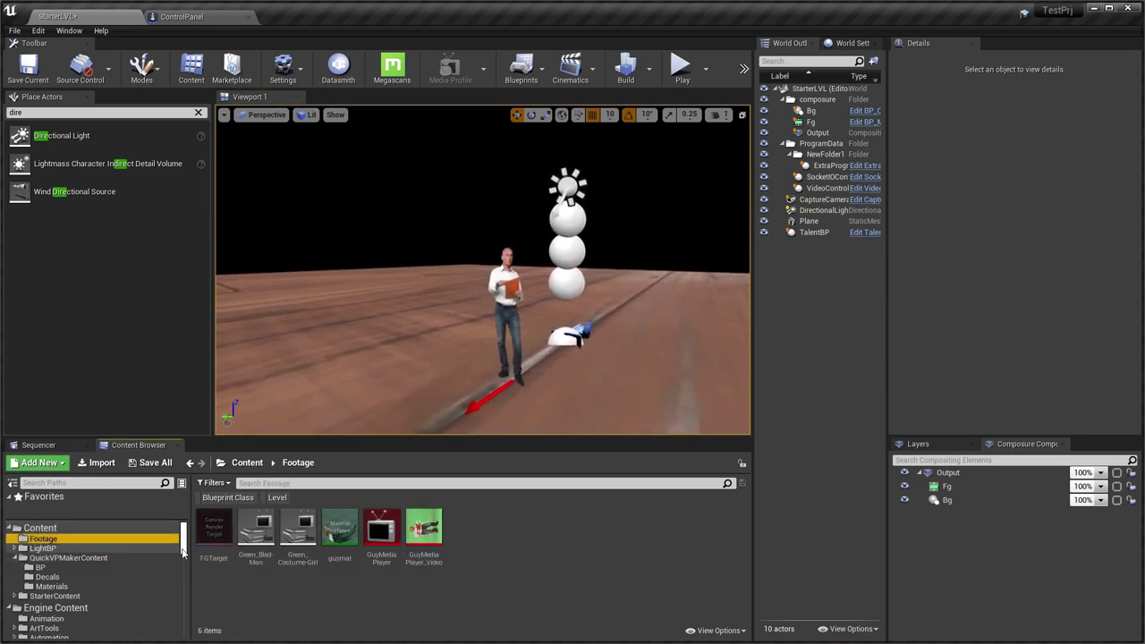
{"action": "right_click", "coordinate": [498, 548]}
{"action": "mouse_move", "coordinate": [577, 463]}
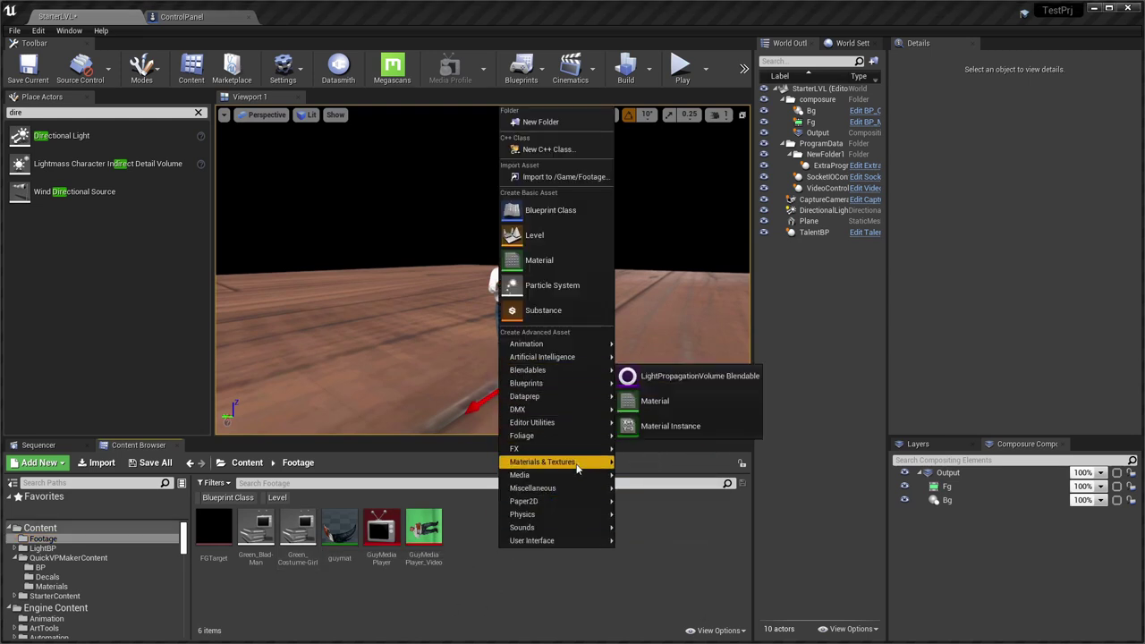
{"action": "left_click", "coordinate": [676, 399]}
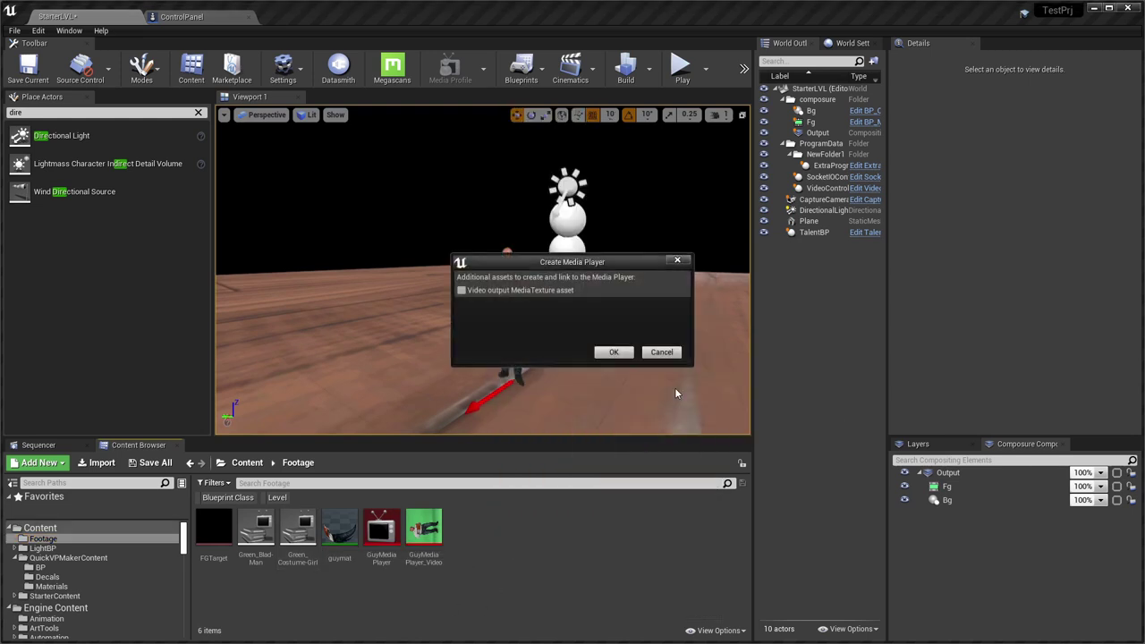
{"action": "left_click", "coordinate": [611, 353]}
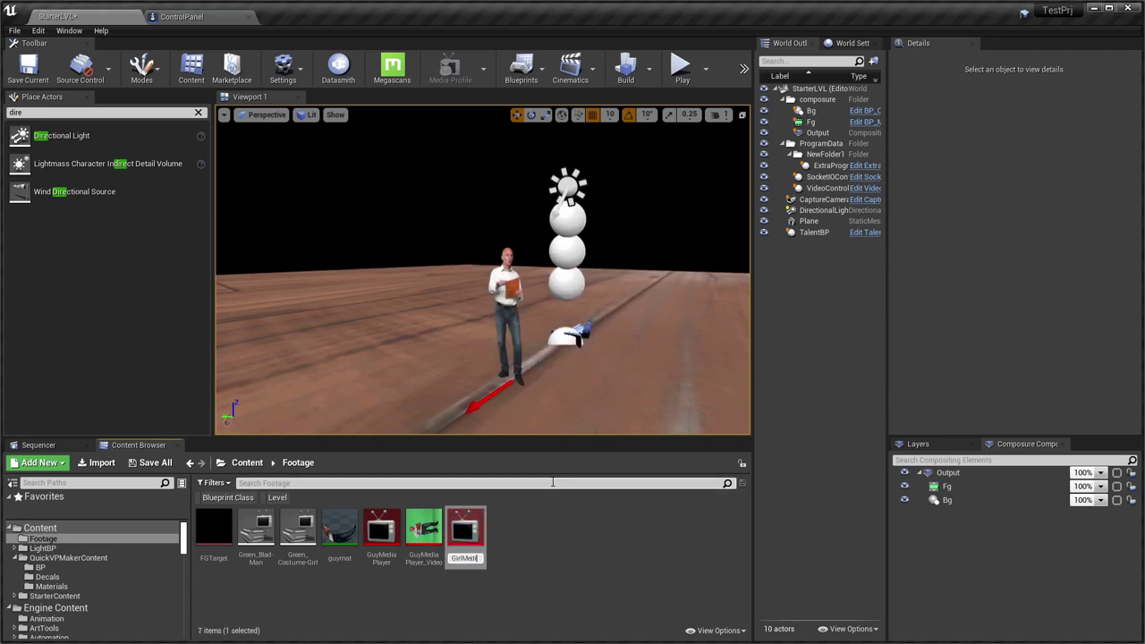
{"action": "type", "text": "GirlMediaPlayer"}
{"action": "key", "text": "Return"}
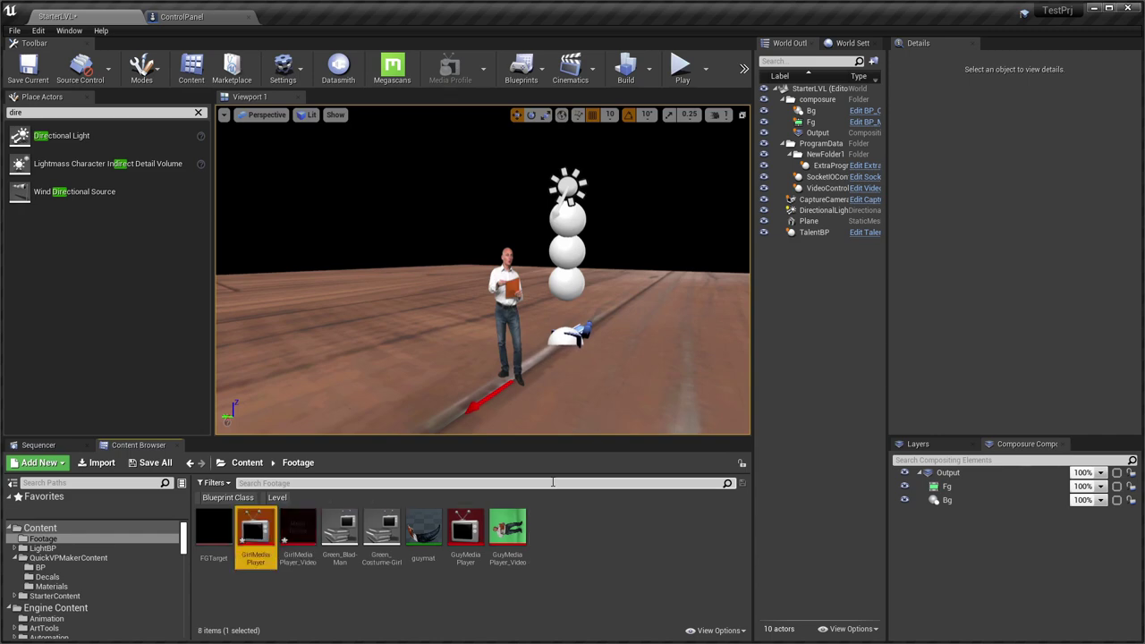
Open GirlMediaPlayer, load the Green_Costume-Girl media source into it, and pause the playback.
{"action": "double_click", "coordinate": [256, 533]}
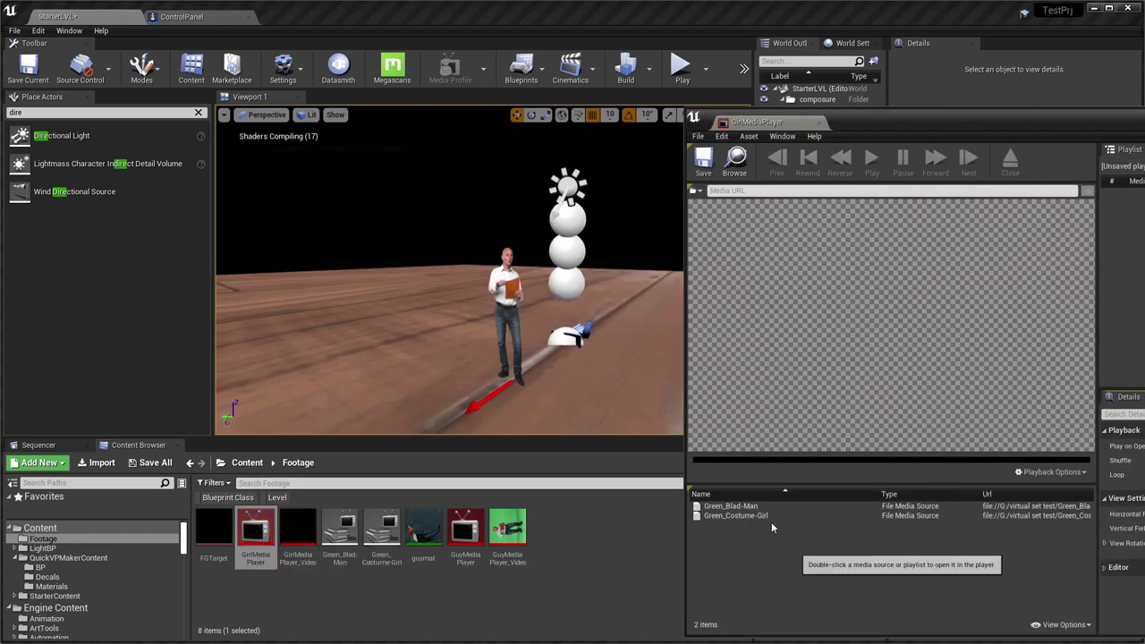
{"action": "double_click", "coordinate": [760, 516]}
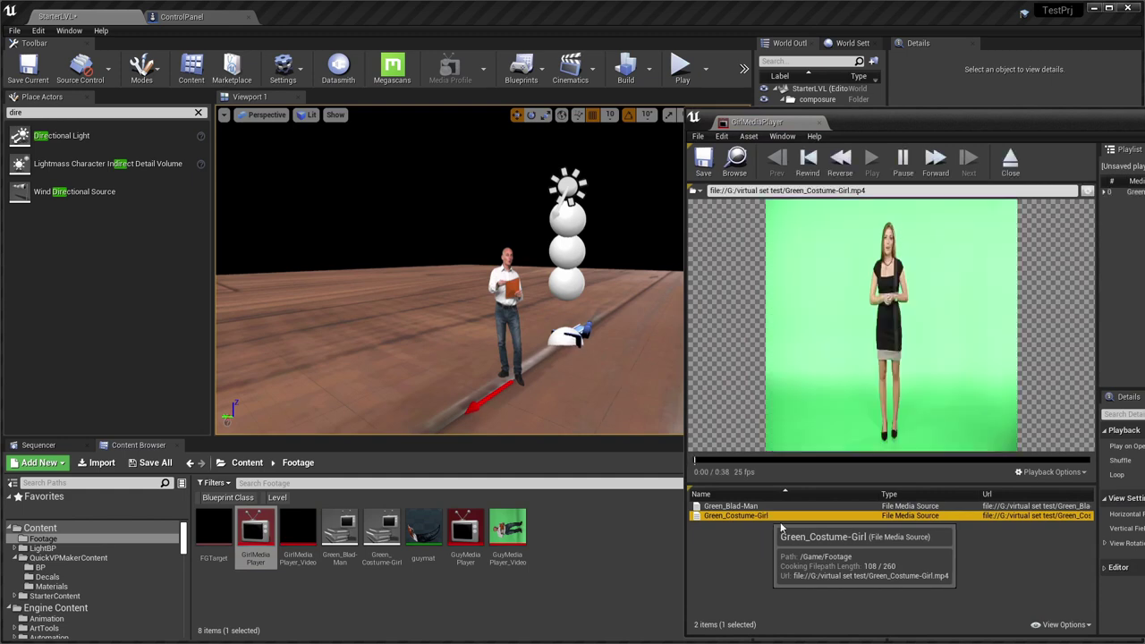
{"action": "left_click", "coordinate": [904, 168]}
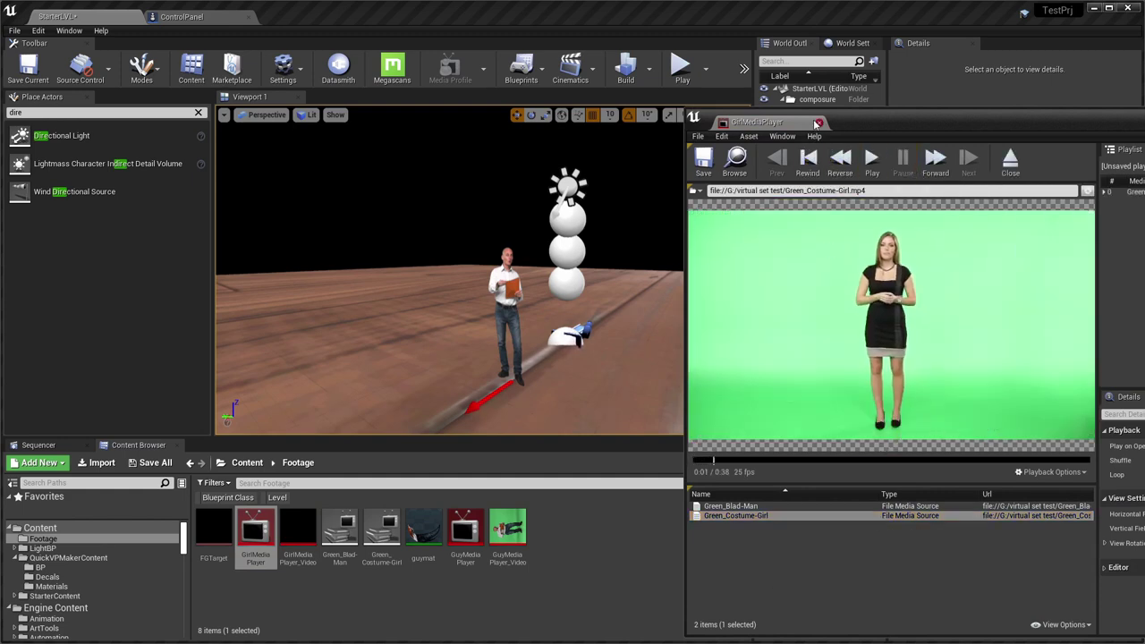
Place a second TalentBP from the QuickVPMakerContent BP folder beside the guy and set its Floor Offset to about 152.13.
{"action": "left_click_drag", "start_coordinate": [810, 122], "coordinate": [662, 117]}
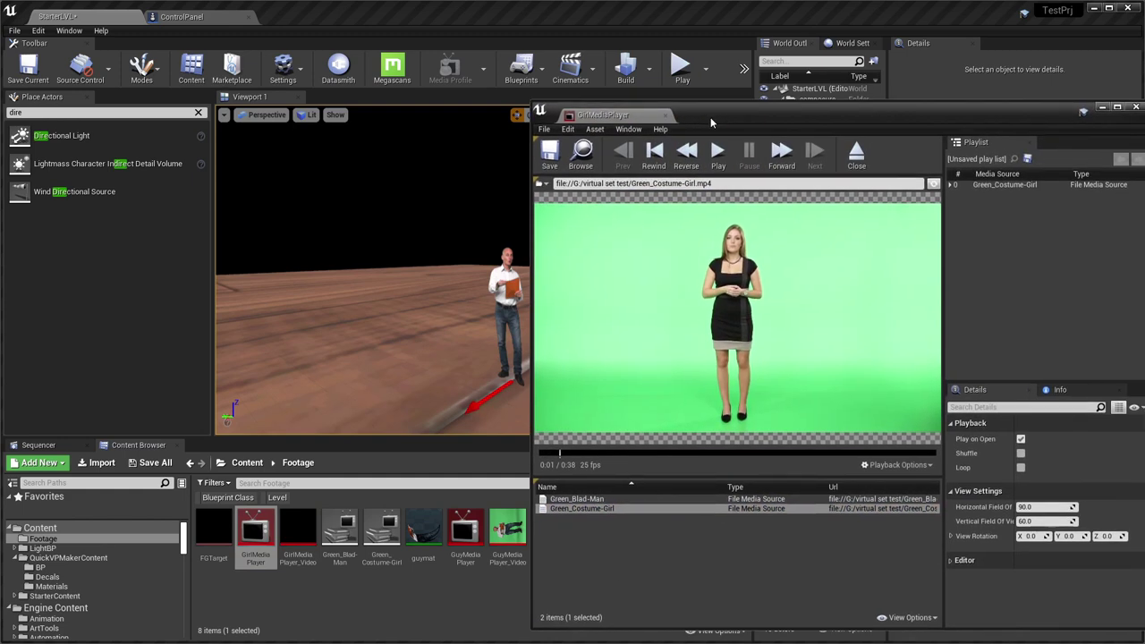
{"action": "left_click", "coordinate": [664, 116]}
{"action": "left_click_drag", "start_coordinate": [555, 351], "coordinate": [443, 523]}
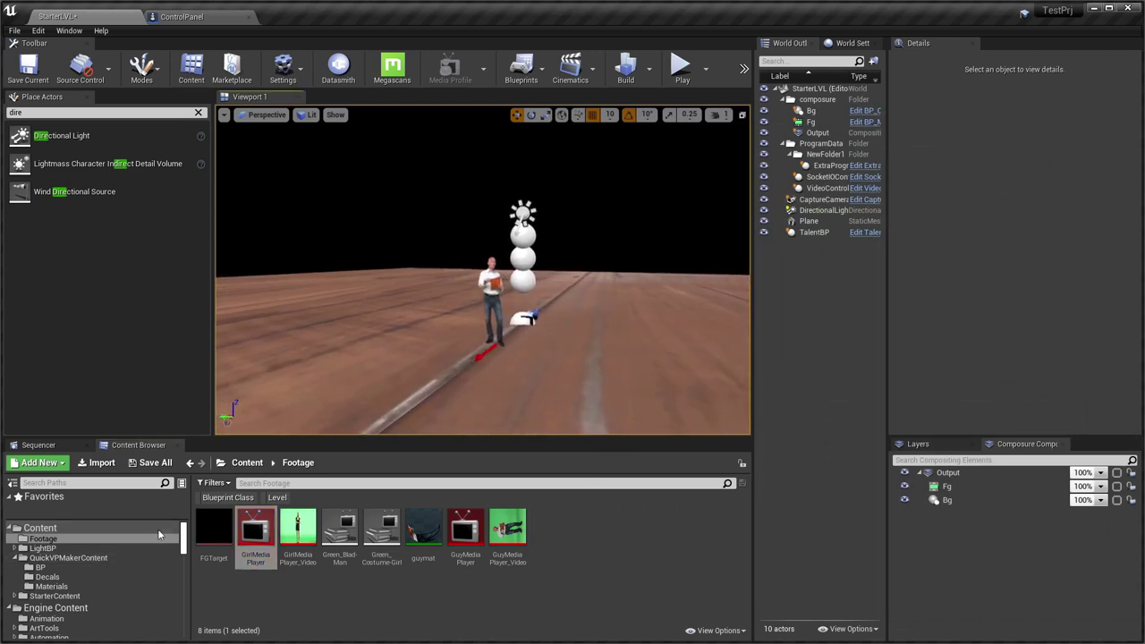
{"action": "left_click", "coordinate": [66, 568]}
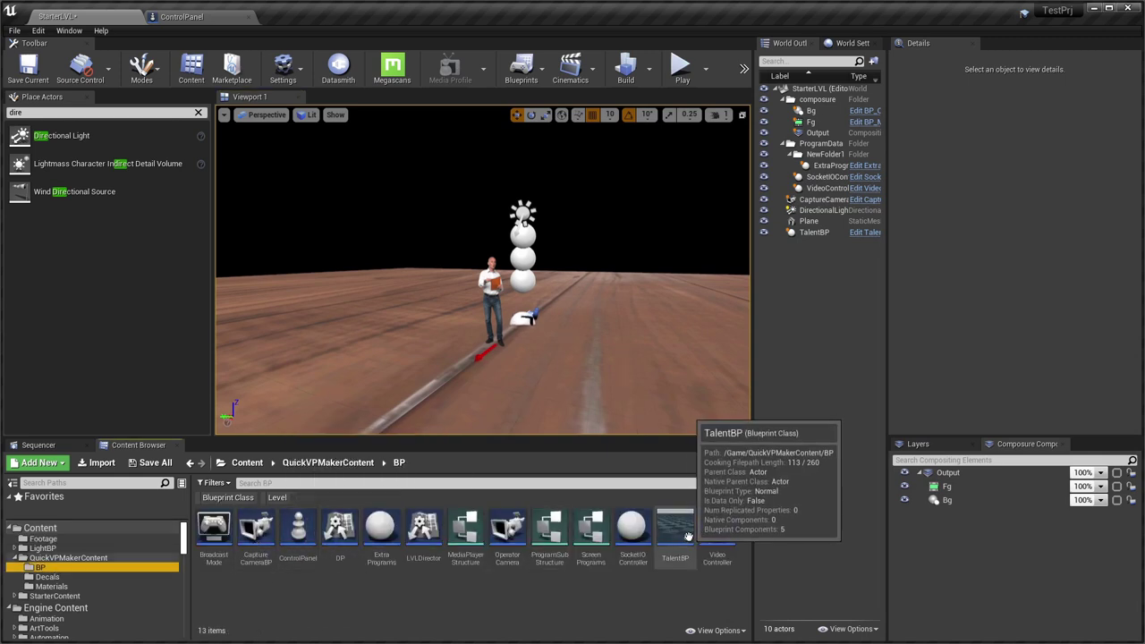
{"action": "left_click_drag", "start_coordinate": [675, 532], "coordinate": [444, 345]}
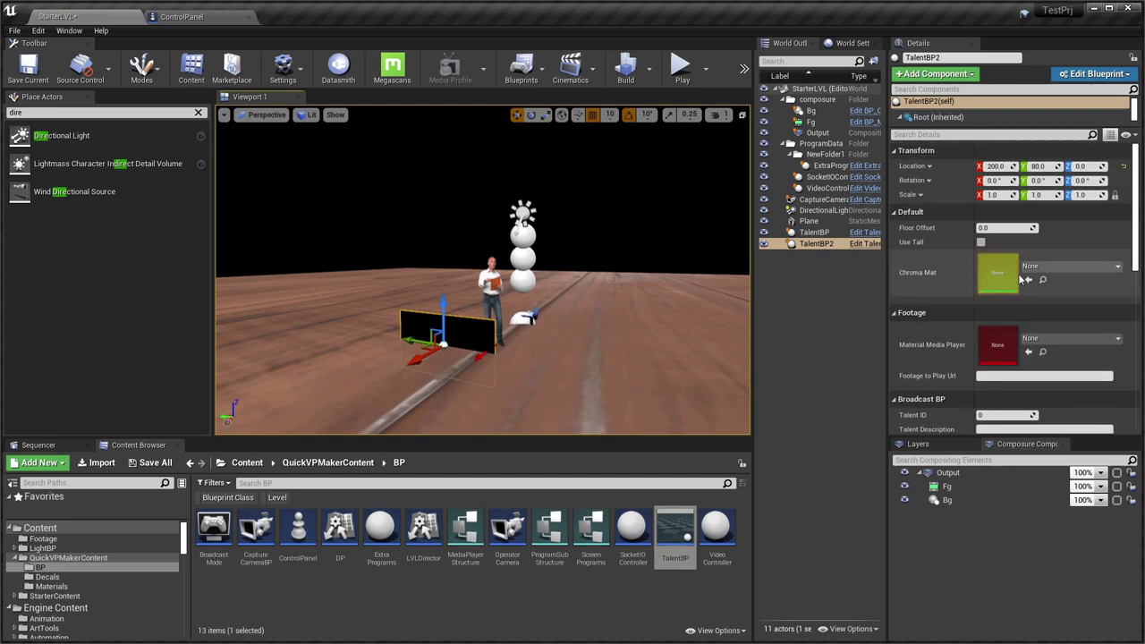
{"action": "left_click_drag", "start_coordinate": [1004, 228], "coordinate": [1047, 227]}
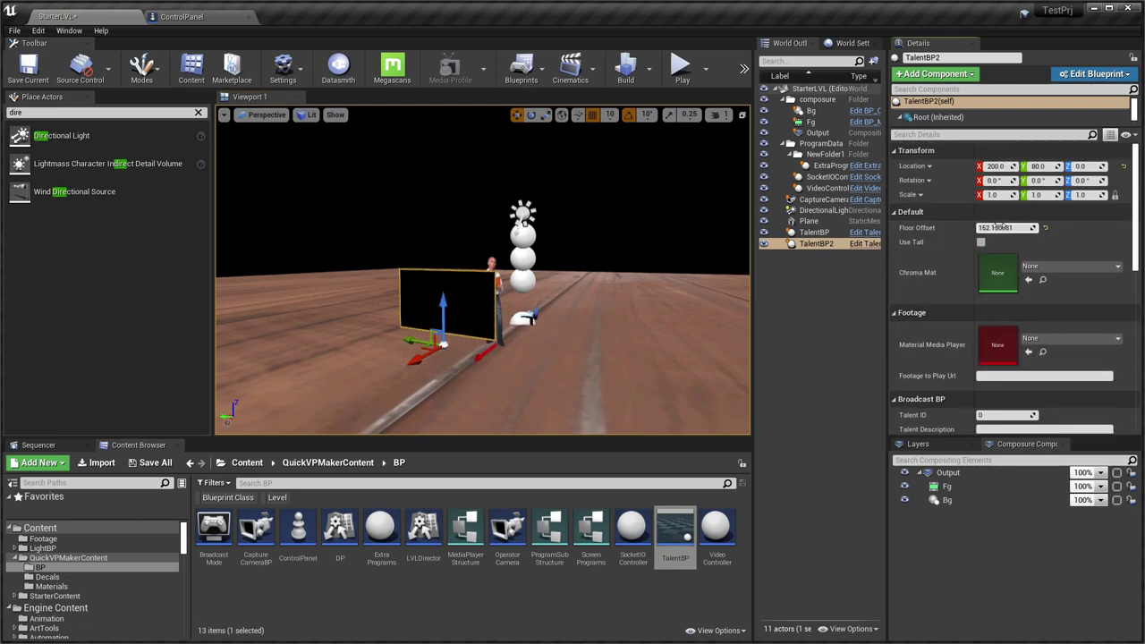
Assign GirlMediaPlayer as TalentBP2's Material Media Player, and set its Talent ID to 1 and Talent Description to "Gril Talent".
{"action": "left_click", "coordinate": [67, 540]}
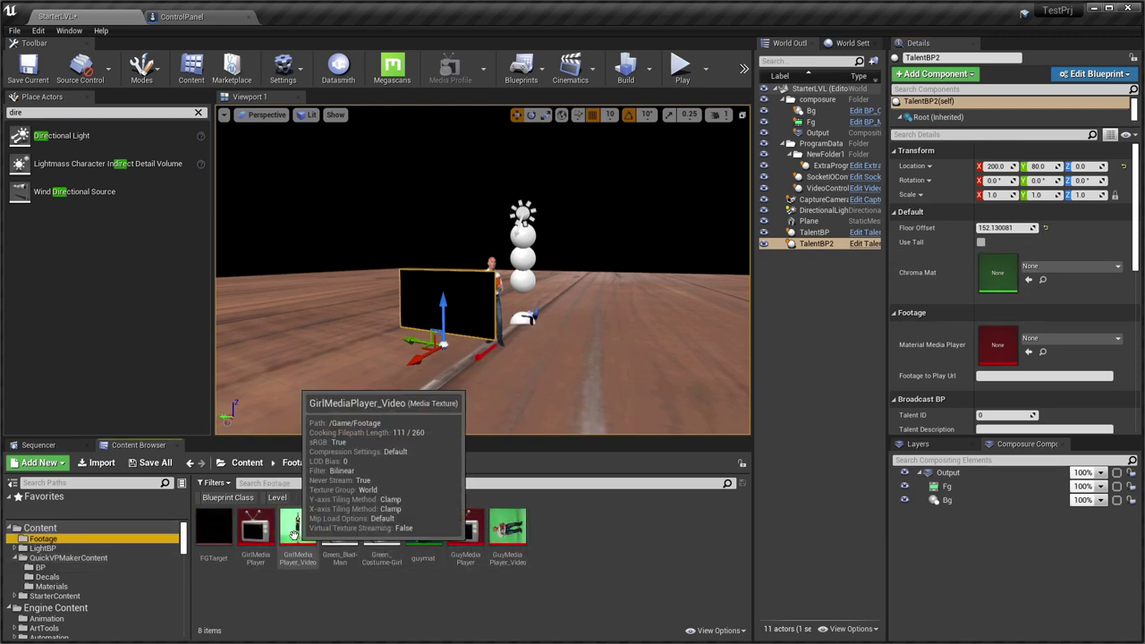
{"action": "left_click_drag", "start_coordinate": [255, 533], "coordinate": [1074, 341]}
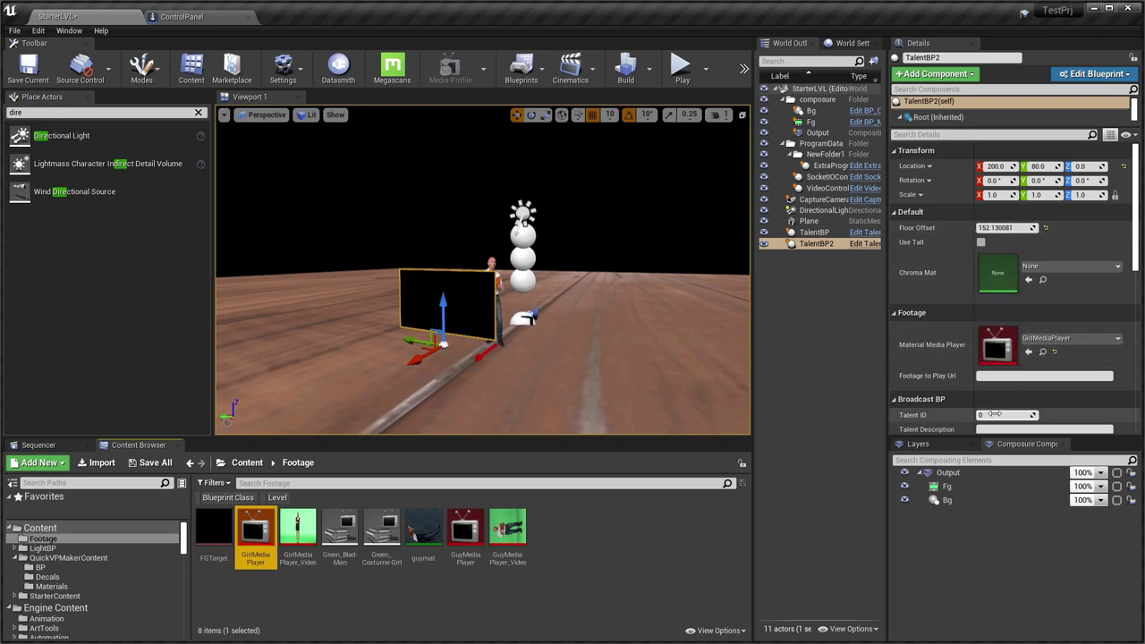
{"action": "scroll", "coordinate": [995, 414], "scroll_direction": "down", "scroll_amount": 1}
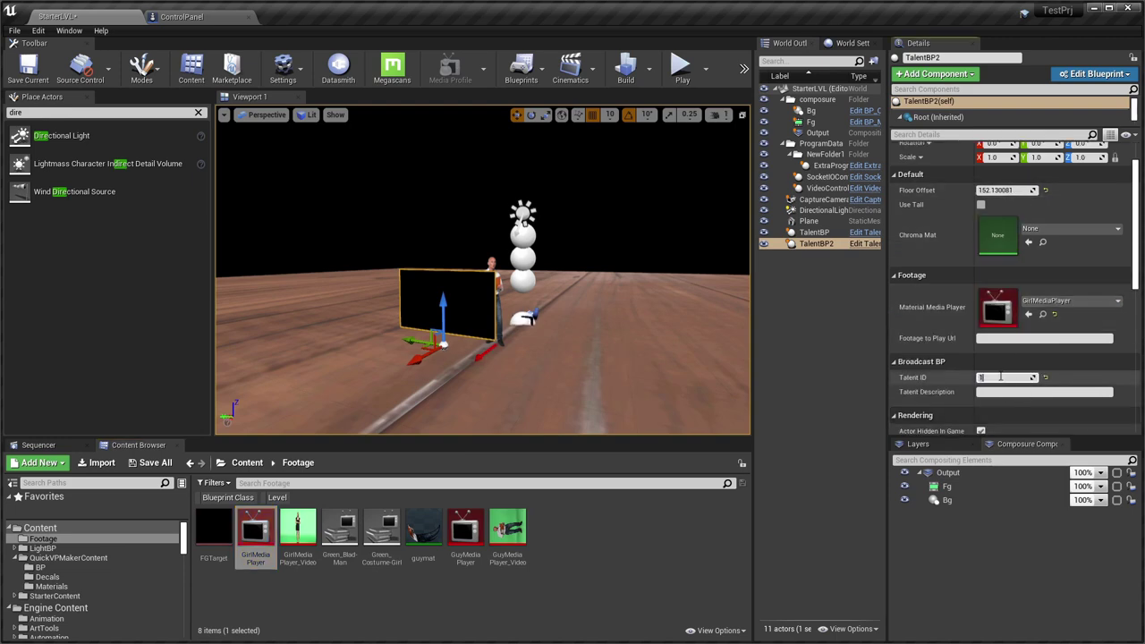
{"action": "key", "text": "w"}
{"action": "mouse_move", "coordinate": [539, 333]}
{"action": "right_mouse_down"}
{"action": "mouse_move", "coordinate": [501, 333]}
{"action": "mouse_move", "coordinate": [528, 334]}
{"action": "mouse_move", "coordinate": [502, 340]}
{"action": "mouse_move", "coordinate": [519, 340]}
{"action": "right_mouse_up"}
{"action": "key", "text": "s"}
{"action": "key", "text": "w"}
{"action": "key", "text": "s"}
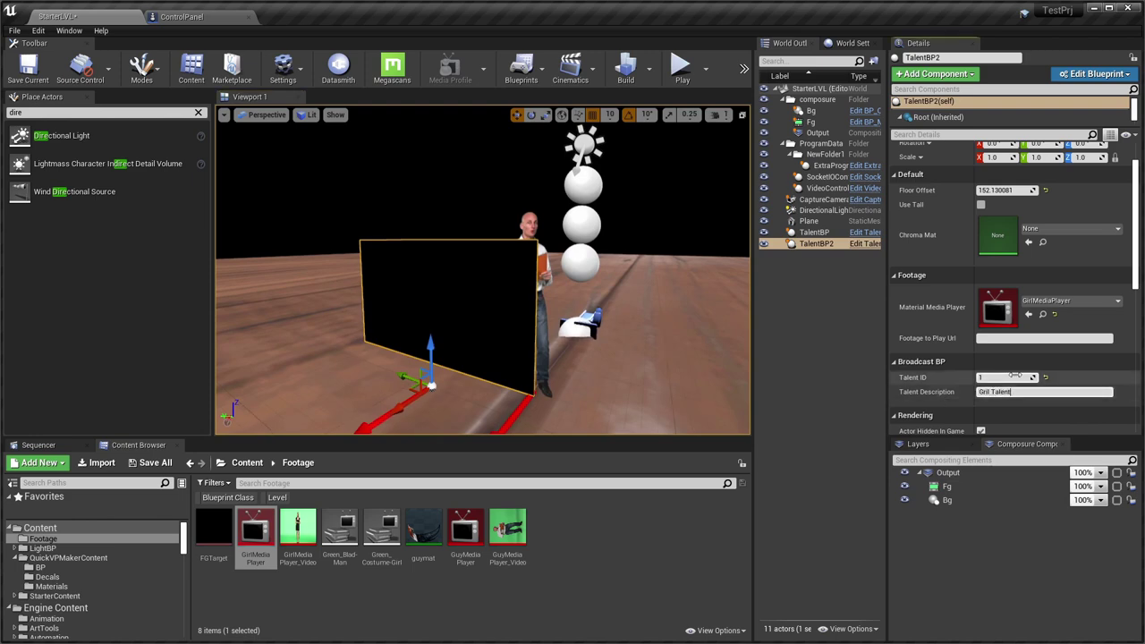
{"action": "left_click", "coordinate": [335, 597]}
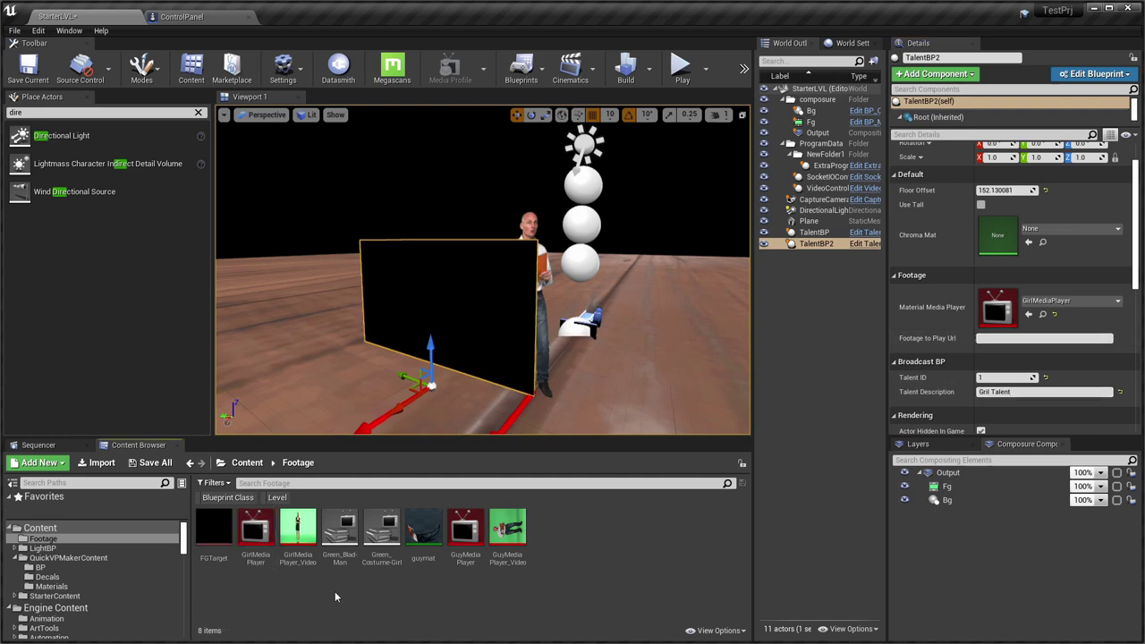
Copy the media URL from GirlMediaPlayer into TalentBP2's Footage to Play Url: file://G:/virtual set test/Green_Costume-Girl.mp4.
{"action": "double_click", "coordinate": [255, 530]}
{"action": "double_click", "coordinate": [600, 508]}
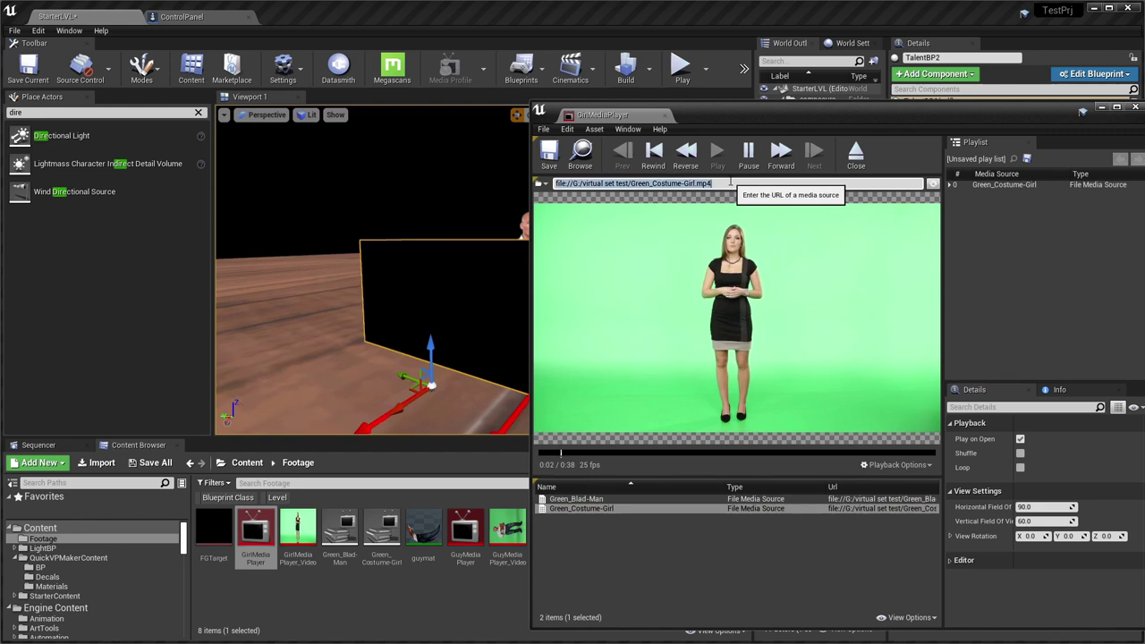
{"action": "left_click", "coordinate": [665, 115]}
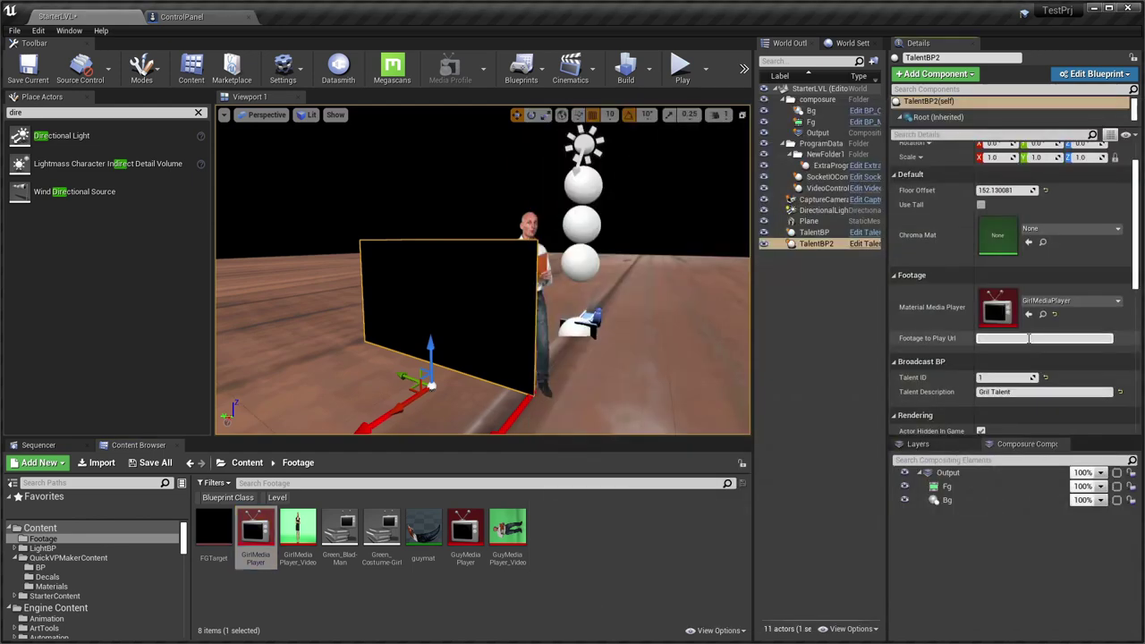
{"action": "left_click", "coordinate": [1030, 338]}
{"action": "type", "text": "file://G:/virtual set test/Green_Costume-Girl.mp4"}
{"action": "left_click", "coordinate": [590, 586]}
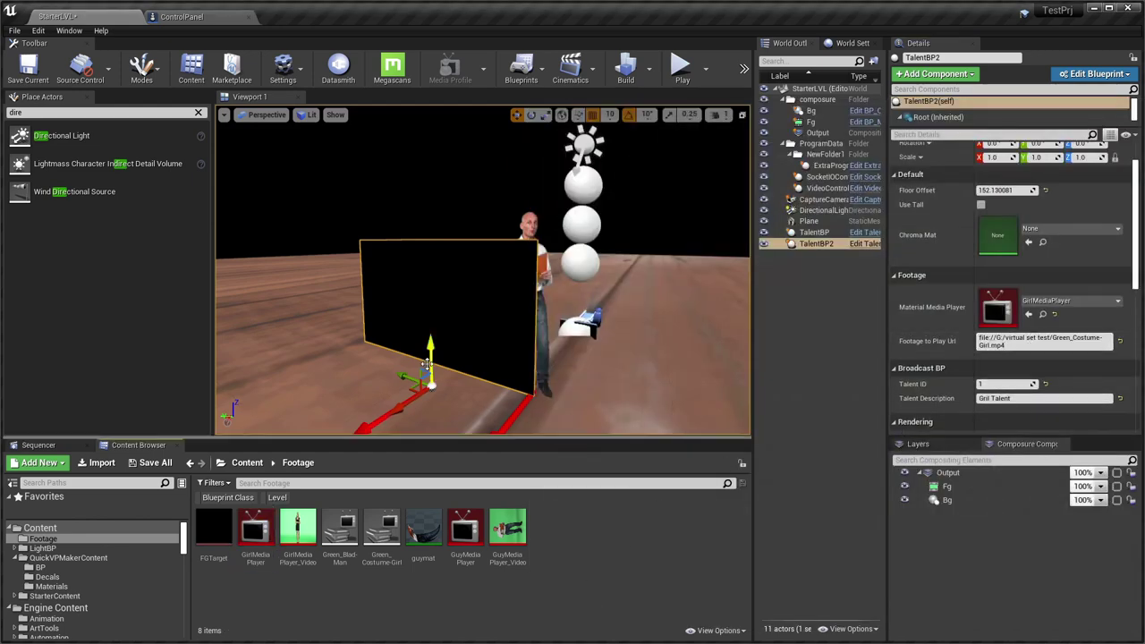
Create a material instance of guymat named girlMAt and assign it as TalentBP2's Chroma Mat.
{"action": "left_click", "coordinate": [426, 532]}
{"action": "right_click", "coordinate": [426, 532]}
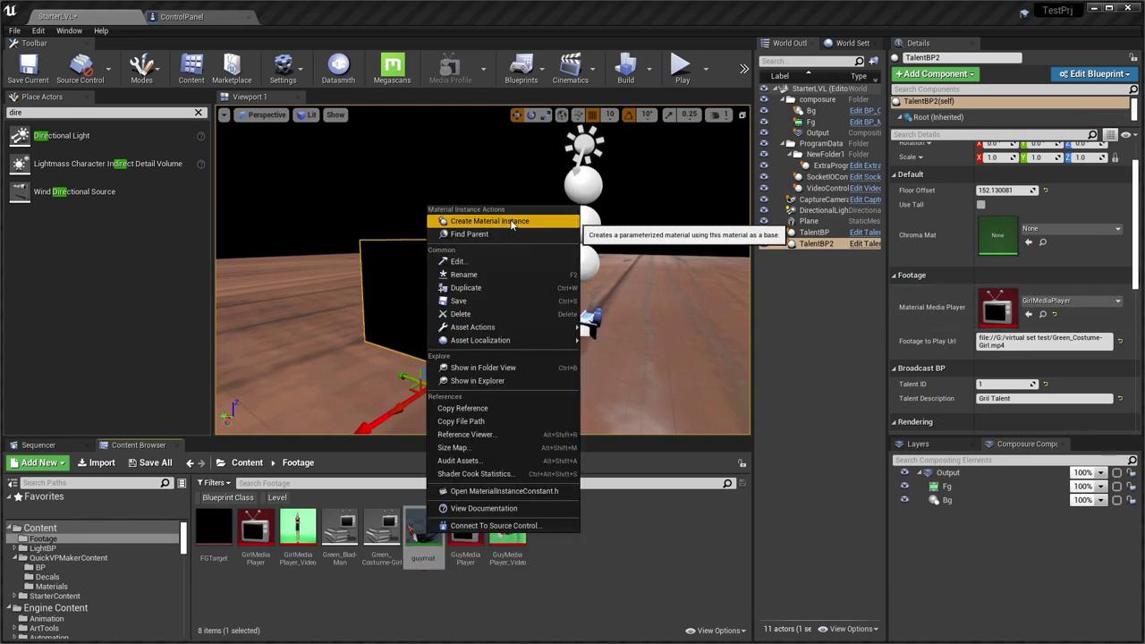
{"action": "left_click", "coordinate": [489, 222]}
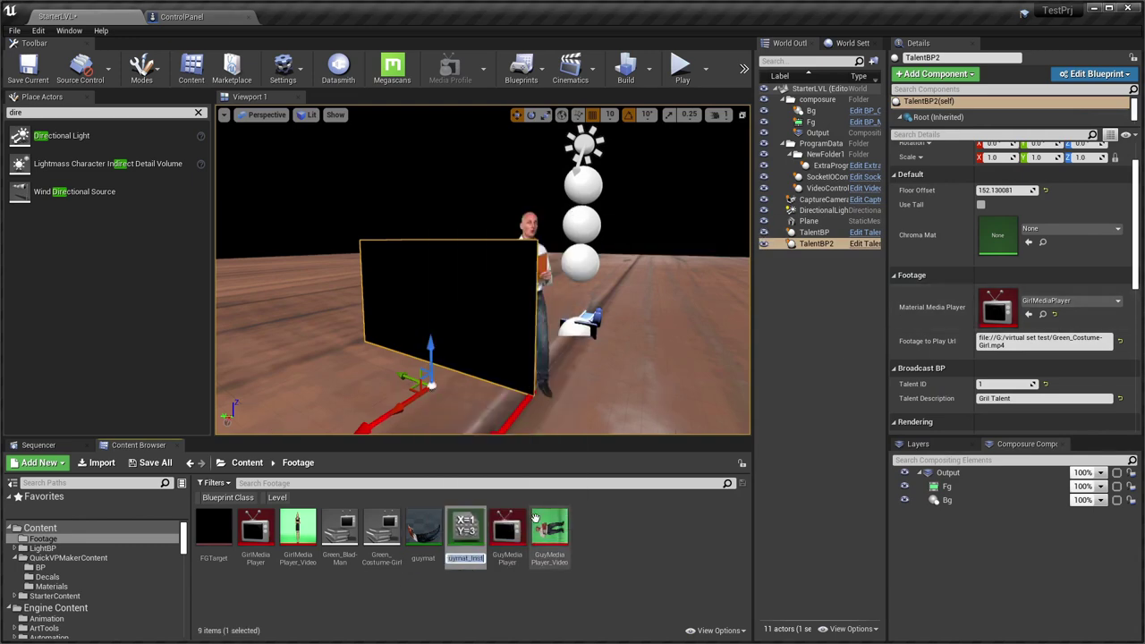
{"action": "key", "text": "Return"}
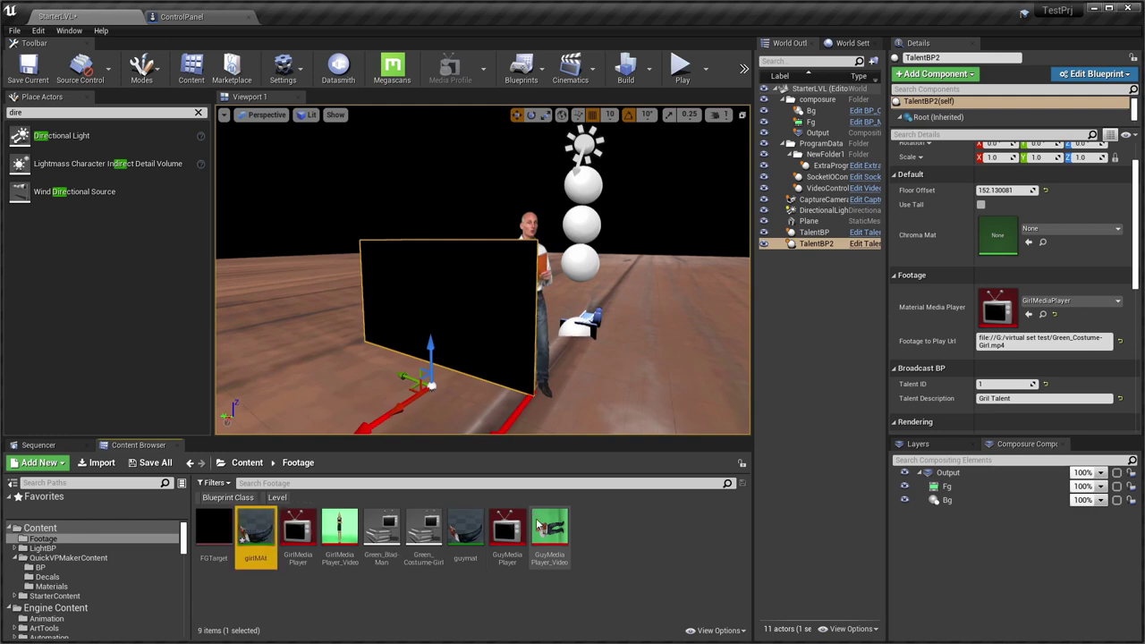
{"action": "left_click_drag", "start_coordinate": [255, 532], "coordinate": [1013, 237]}
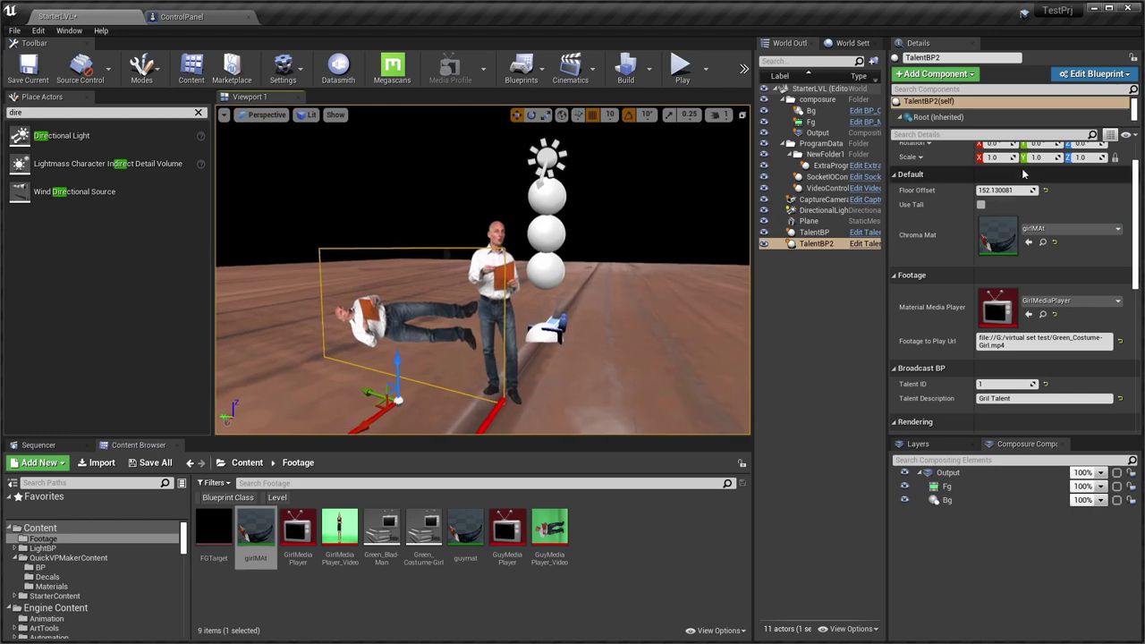
Open girlMAt and override its Texture2D parameter with GirlMediaPlayer_Video.
{"action": "double_click", "coordinate": [998, 237]}
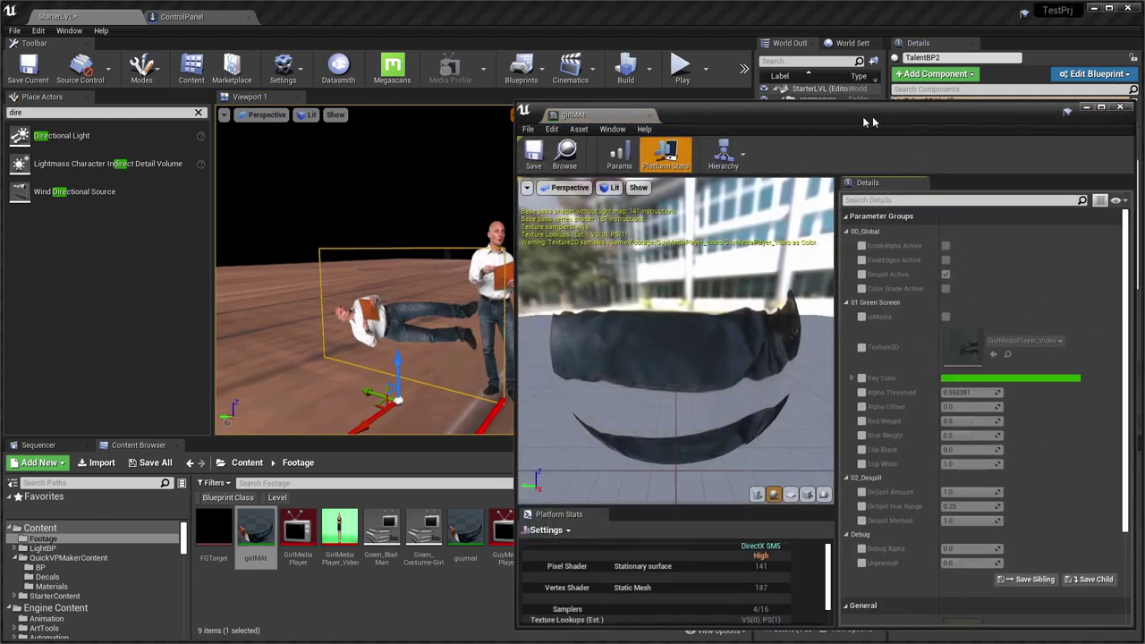
{"action": "left_click_drag", "start_coordinate": [868, 120], "coordinate": [886, 47]}
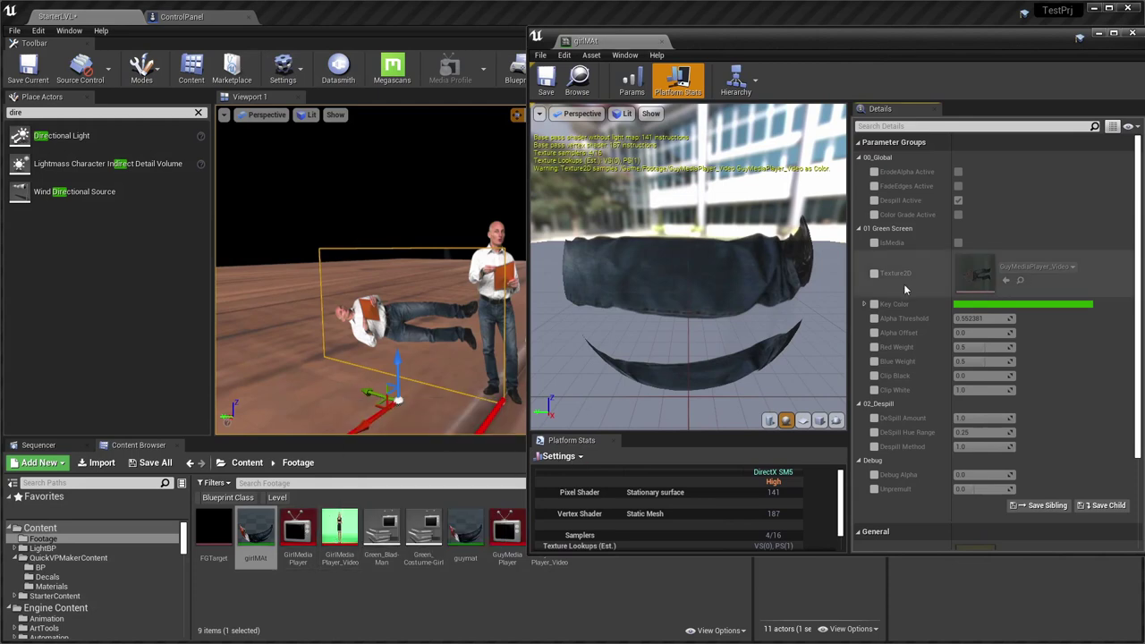
{"action": "left_click", "coordinate": [874, 274]}
{"action": "left_click_drag", "start_coordinate": [340, 532], "coordinate": [988, 268]}
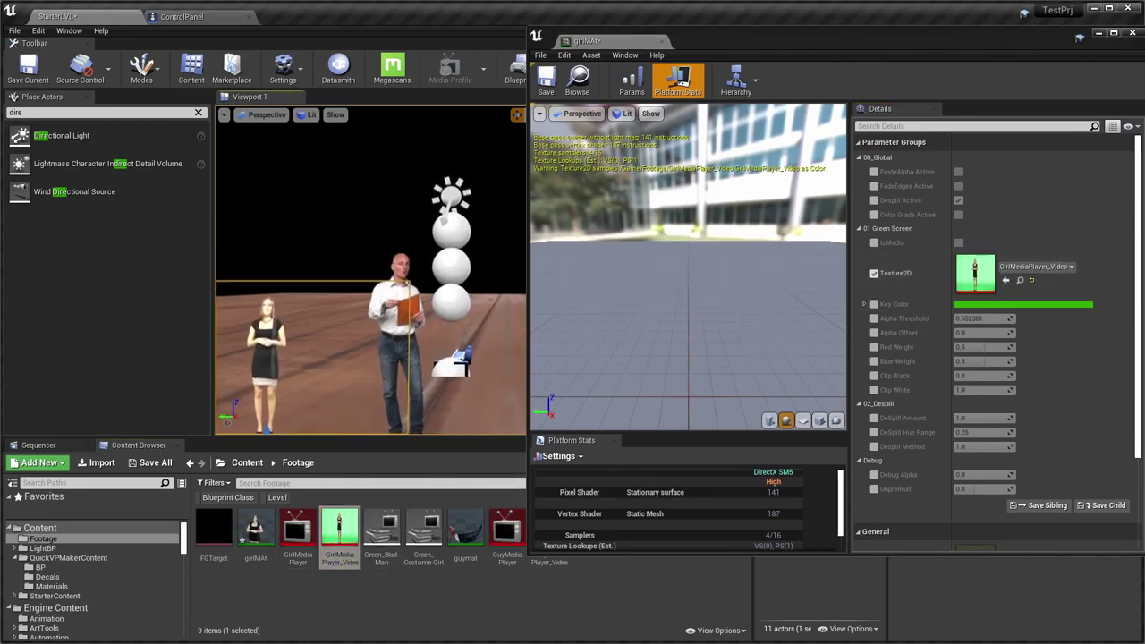
{"action": "right_click_drag", "start_coordinate": [372, 269], "coordinate": [448, 274]}
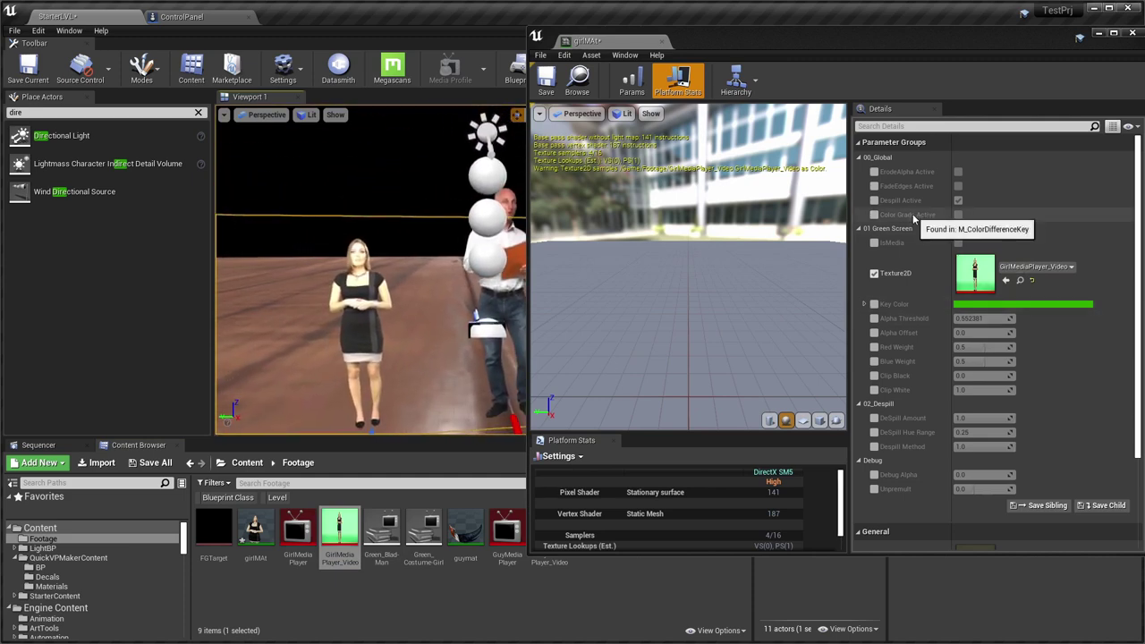
Activate Color Grade in girlMAt and set Gain to a grey of about 0.61, Contrast to about 1.196 and Saturation to 0.2.
{"action": "left_click", "coordinate": [874, 214]}
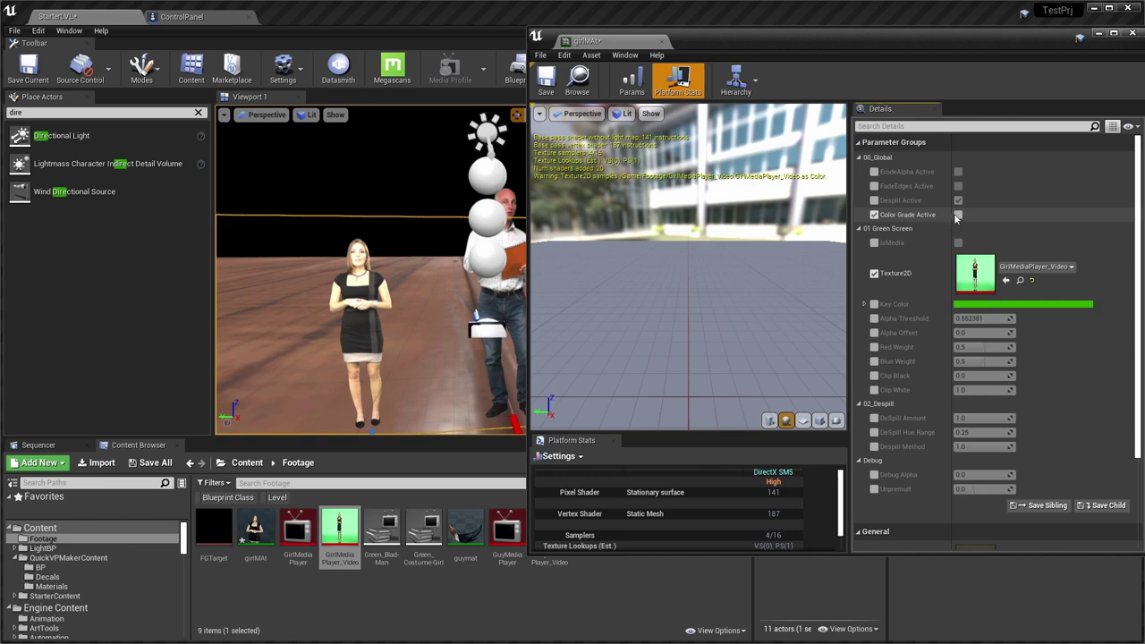
{"action": "left_click", "coordinate": [959, 216]}
{"action": "scroll", "coordinate": [859, 398], "scroll_direction": "down", "scroll_amount": 3}
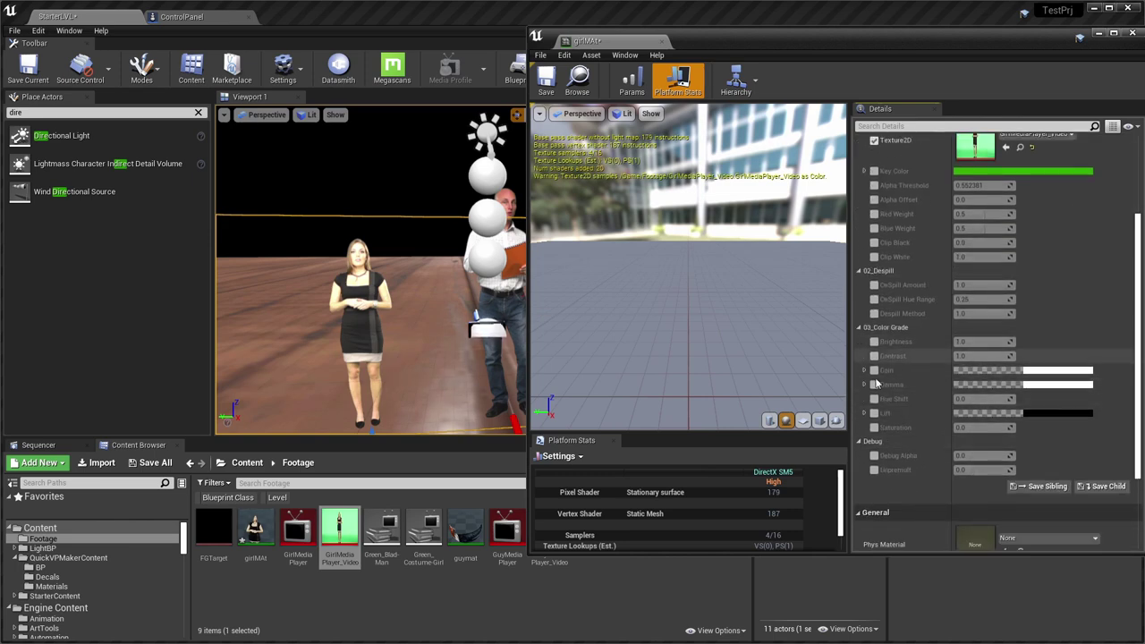
{"action": "left_click", "coordinate": [1070, 375]}
{"action": "left_click_drag", "start_coordinate": [982, 360], "coordinate": [982, 389]}
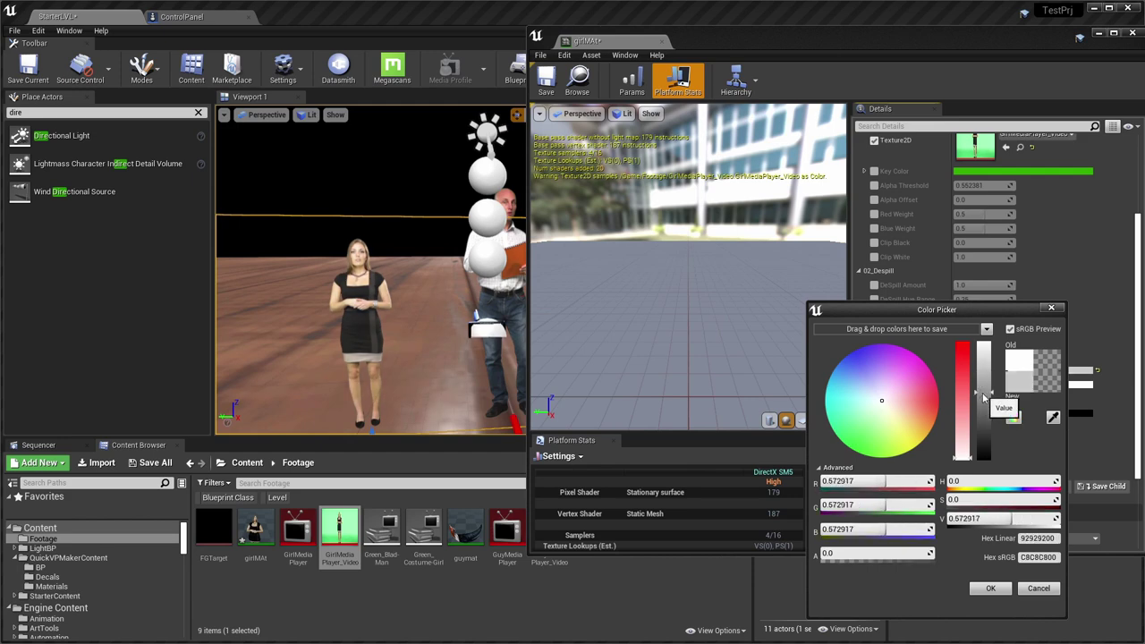
{"action": "left_click", "coordinate": [995, 591]}
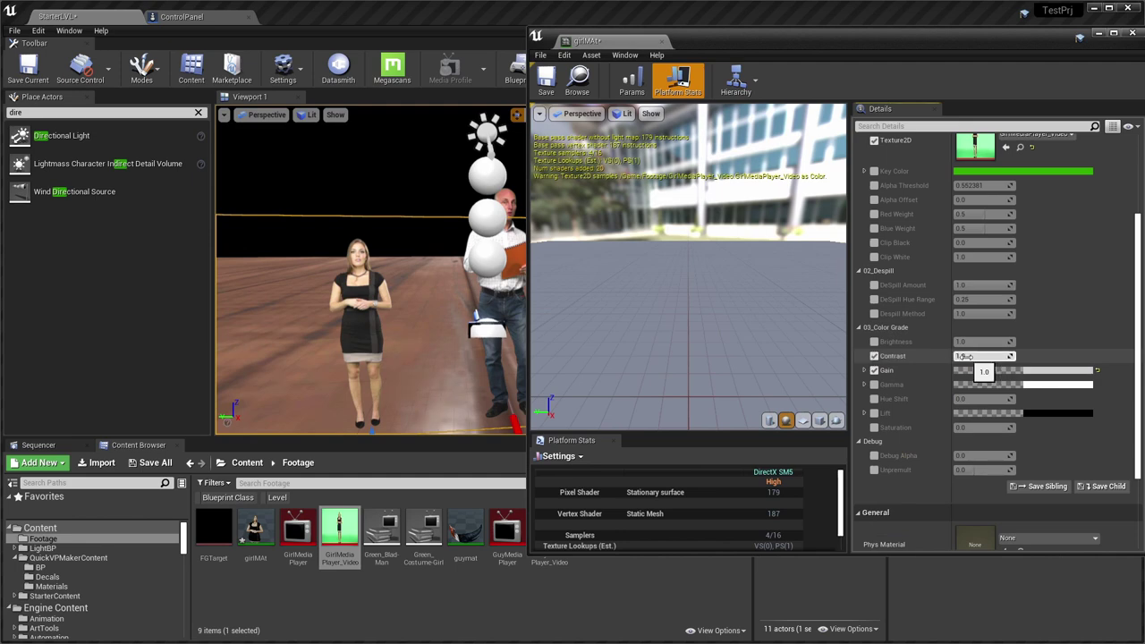
{"action": "left_click_drag", "start_coordinate": [984, 356], "coordinate": [1001, 356]}
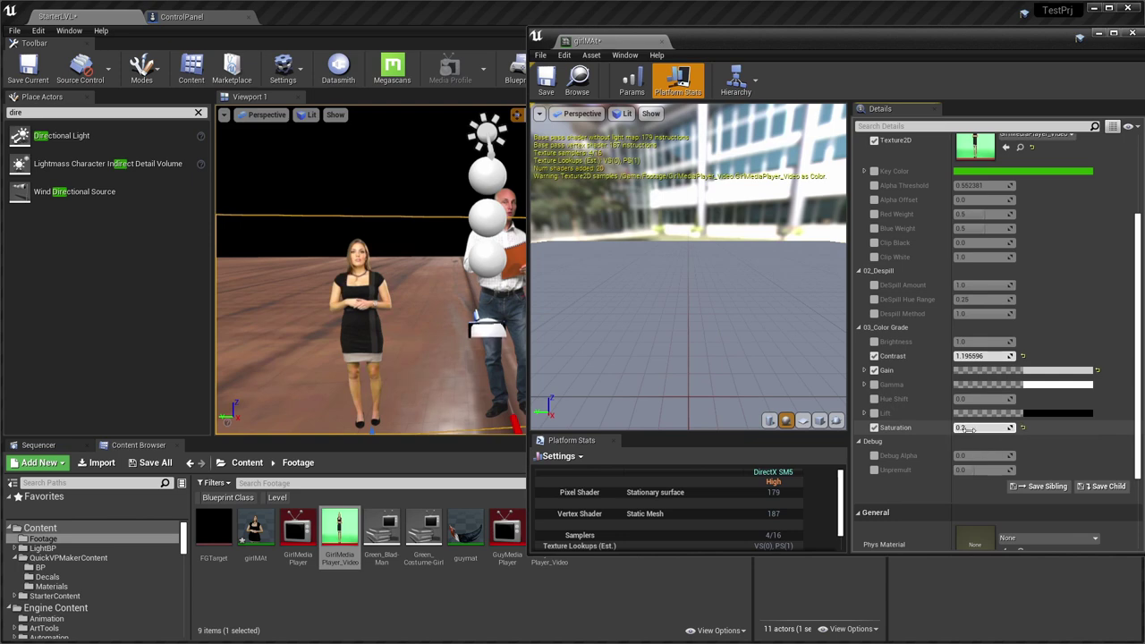
Tint girlMAt's Gain to a pale pink of about R 0.73, G 0.62, B 0.61, and save and close the material instance.
{"action": "left_click", "coordinate": [1045, 371]}
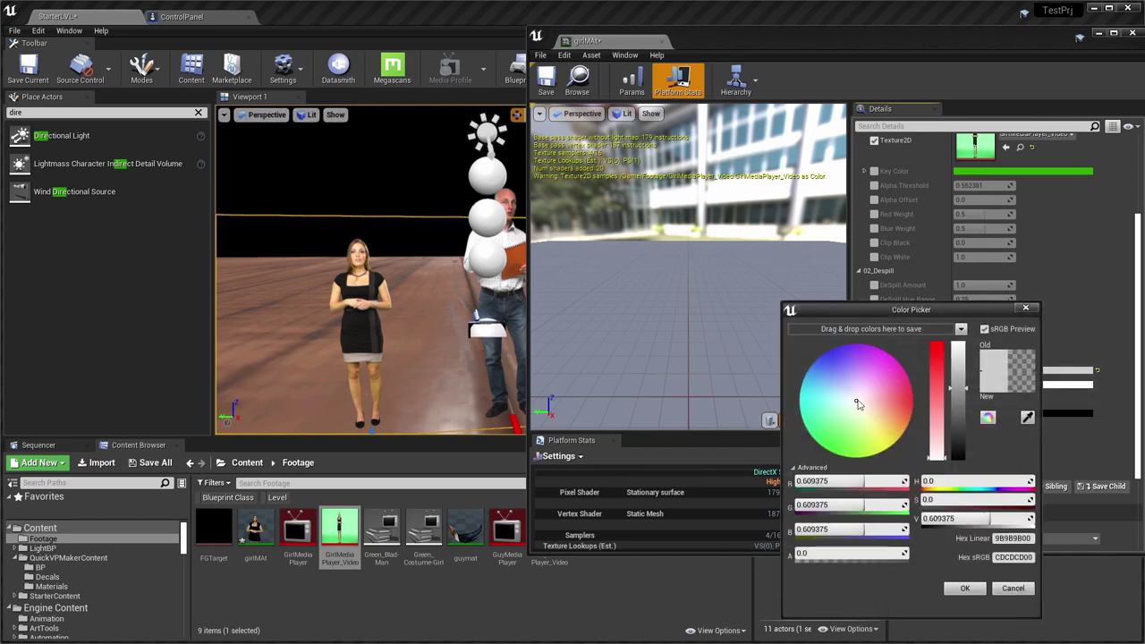
{"action": "left_click_drag", "start_coordinate": [860, 404], "coordinate": [873, 405]}
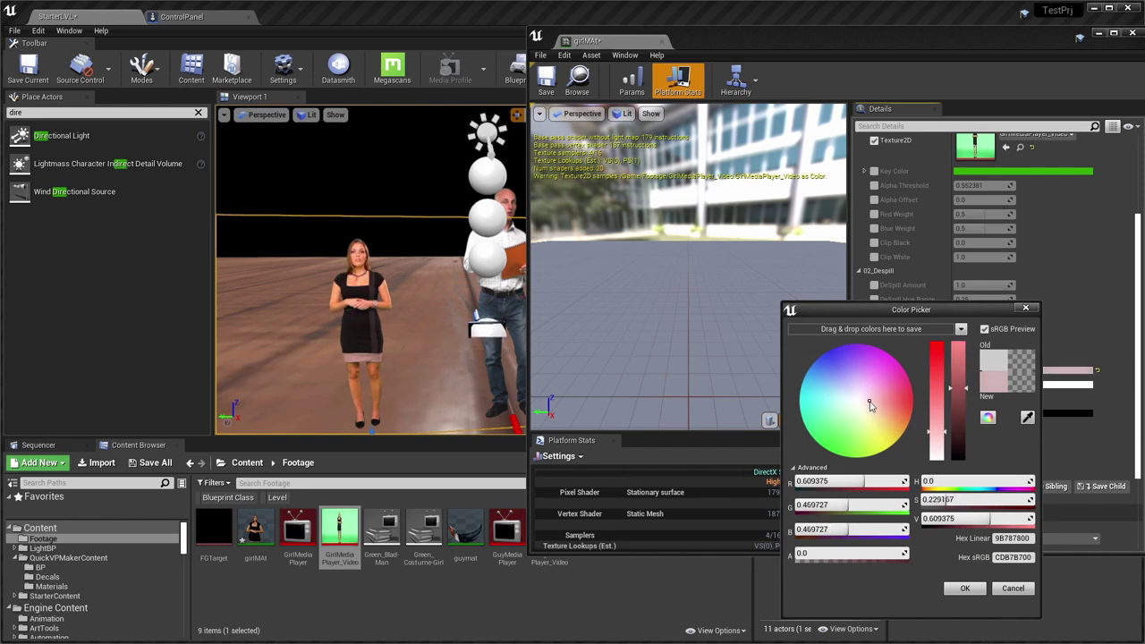
{"action": "left_click_drag", "start_coordinate": [961, 392], "coordinate": [960, 377]}
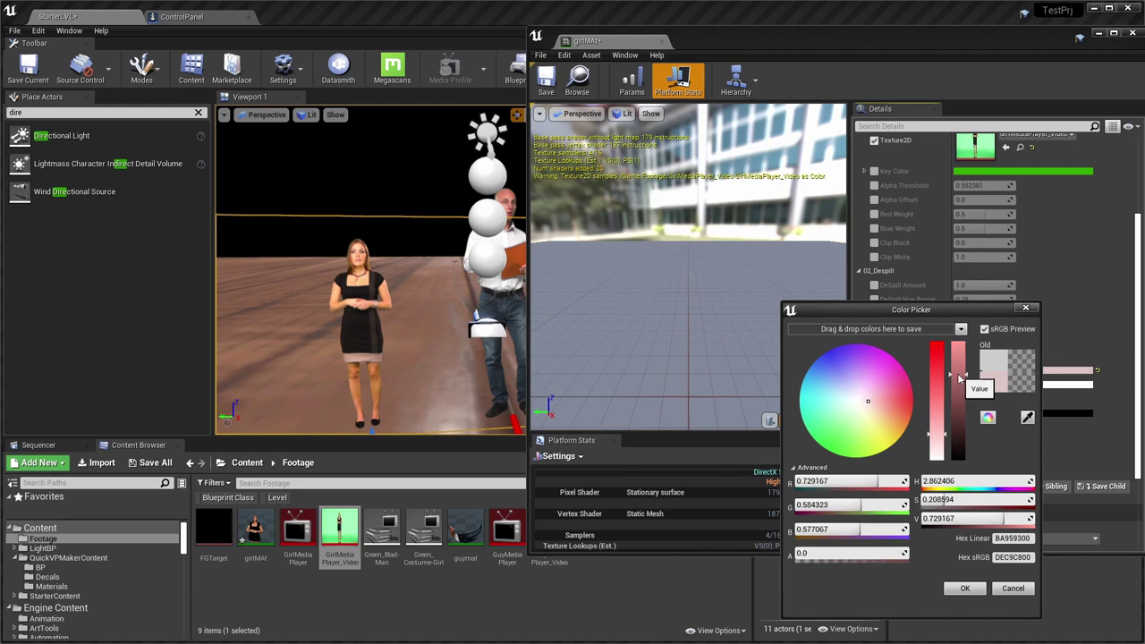
{"action": "left_click_drag", "start_coordinate": [873, 404], "coordinate": [867, 407]}
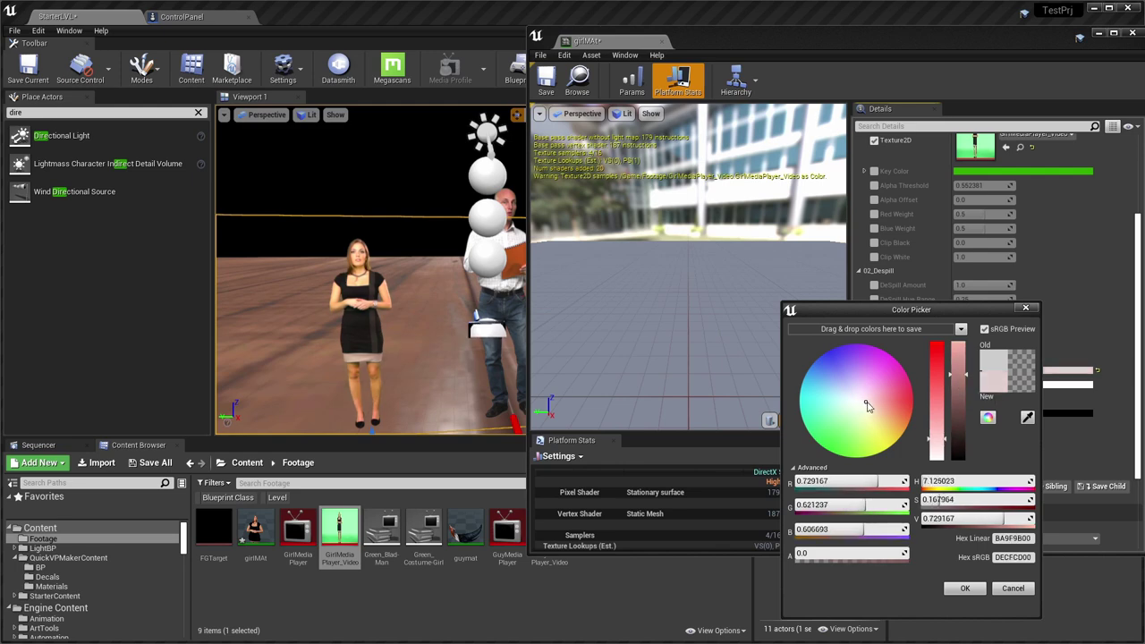
{"action": "left_click", "coordinate": [966, 588]}
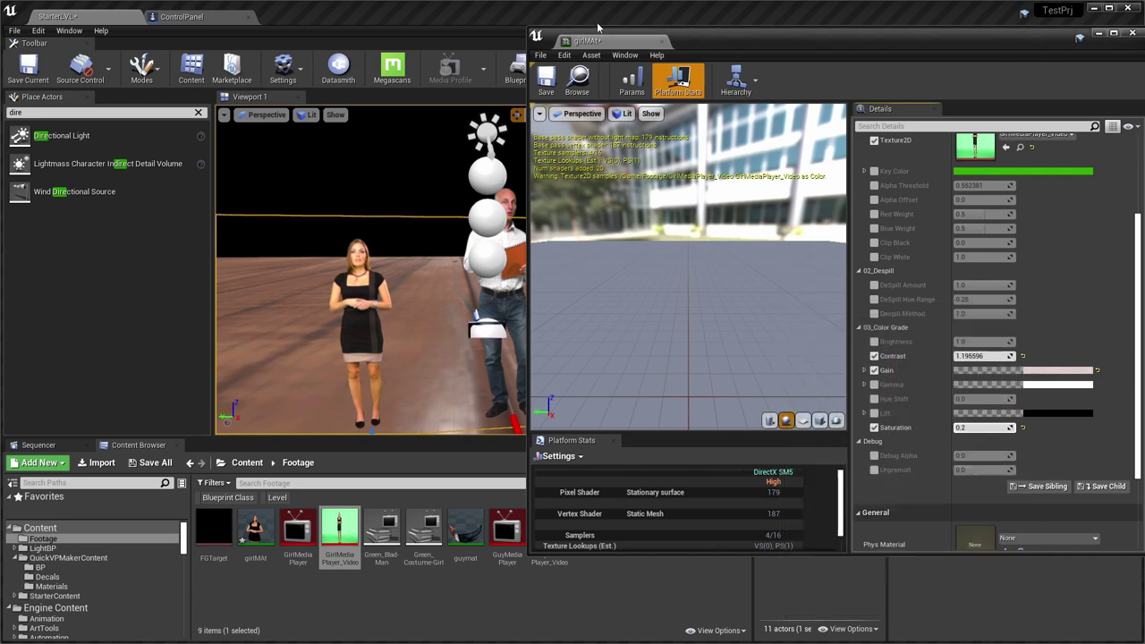
{"action": "left_click", "coordinate": [546, 81]}
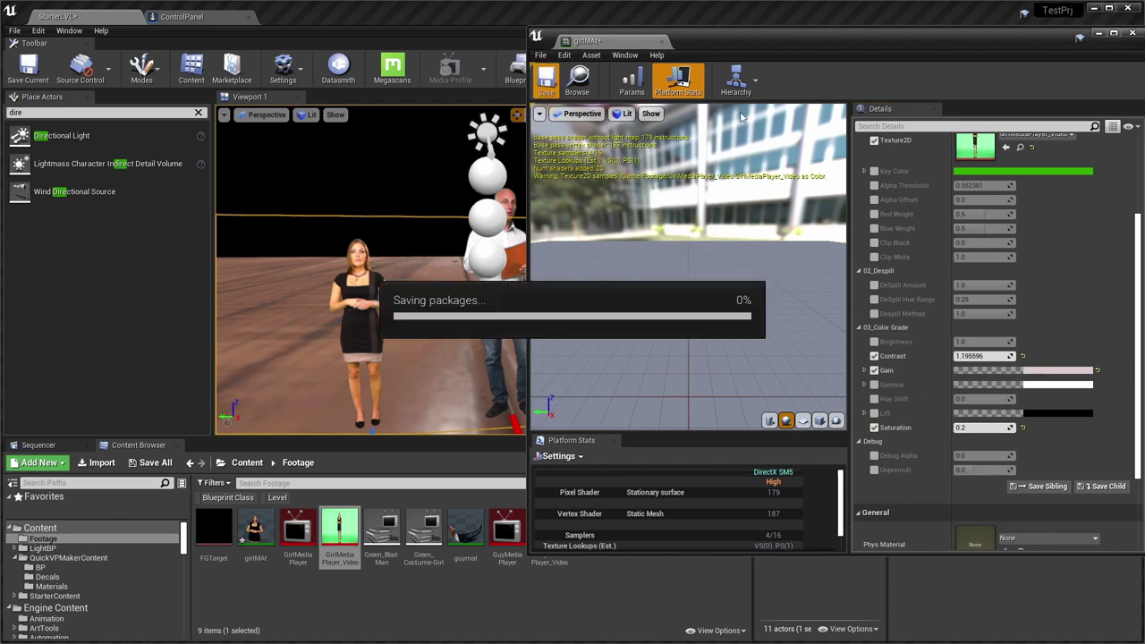
{"action": "left_click", "coordinate": [662, 41]}
Scale the girl talent TalentBP2 uniformly to 1.2825 on all axes.
{"action": "right_click_drag", "start_coordinate": [438, 291], "coordinate": [404, 309]}
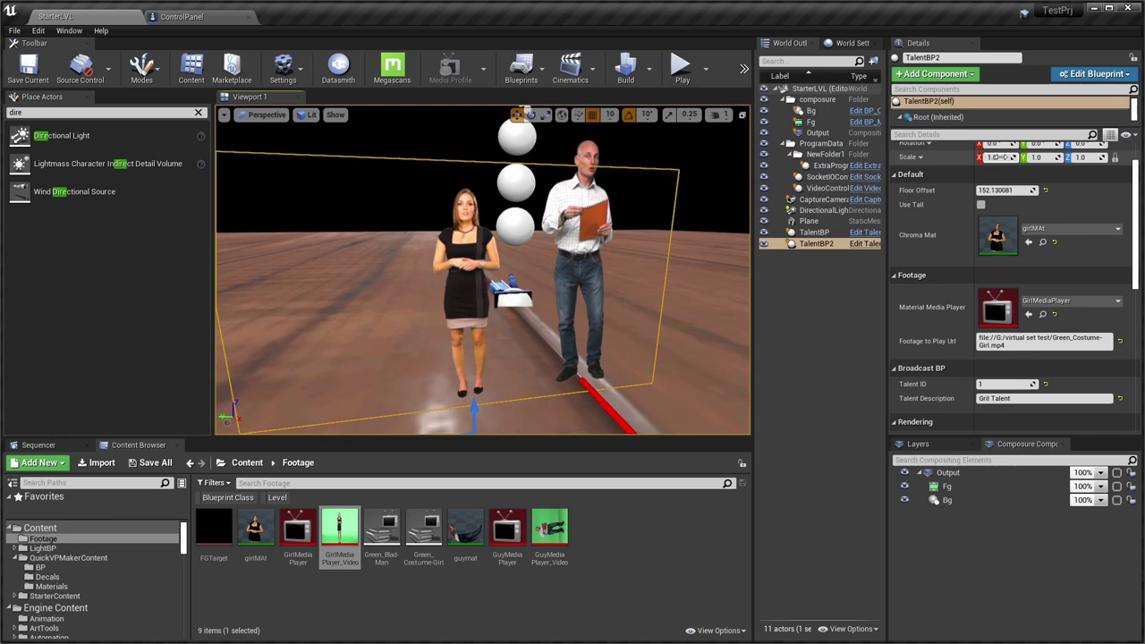
{"action": "left_click_drag", "start_coordinate": [999, 158], "coordinate": [1114, 161]}
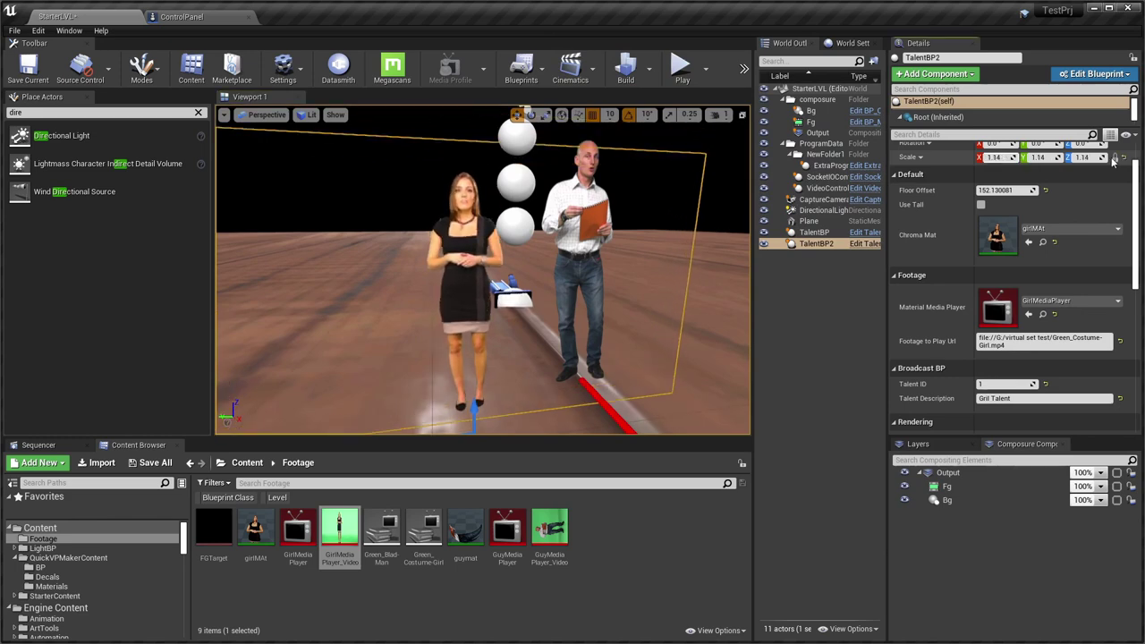
{"action": "left_click_drag", "start_coordinate": [995, 157], "coordinate": [1044, 158]}
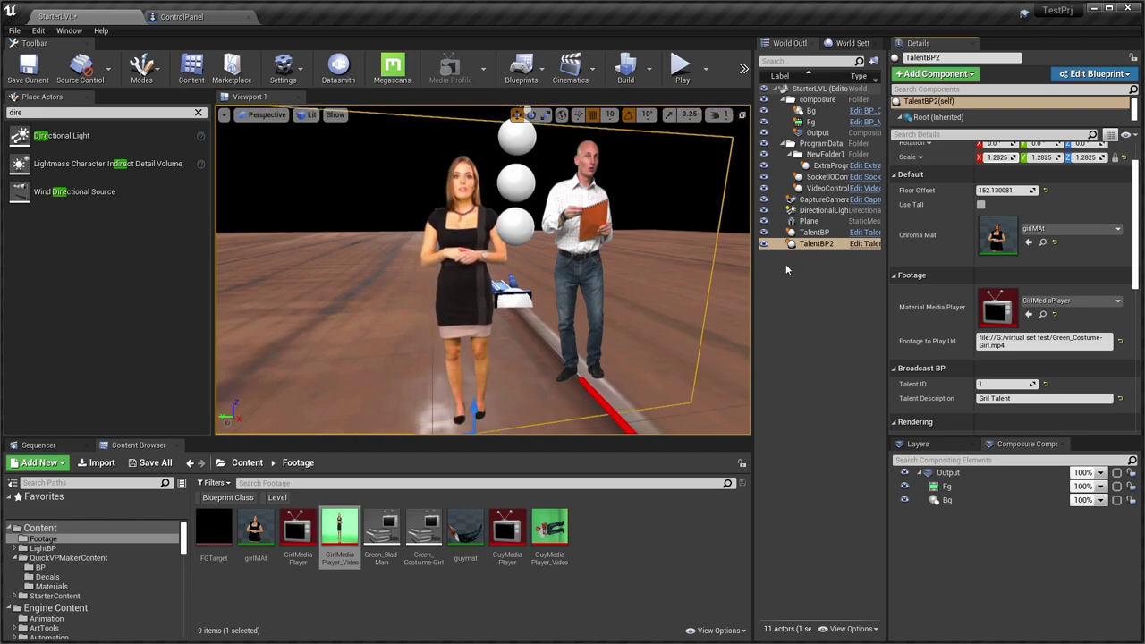
Move the girl talent TalentBP2 back along the floor, level with the guy talent.
{"action": "mouse_move", "coordinate": [546, 279]}
{"action": "left_mouse_down", "text": "alt"}
{"action": "mouse_move", "coordinate": [698, 279]}
{"action": "mouse_move", "coordinate": [514, 279]}
{"action": "mouse_move", "coordinate": [564, 280]}
{"action": "left_mouse_up", "text": "alt"}
{"action": "key", "text": "w"}
{"action": "right_click_drag", "start_coordinate": [563, 279], "coordinate": [517, 274]}
{"action": "key", "text": "s"}
{"action": "key", "text": "w"}
{"action": "key", "text": "s"}
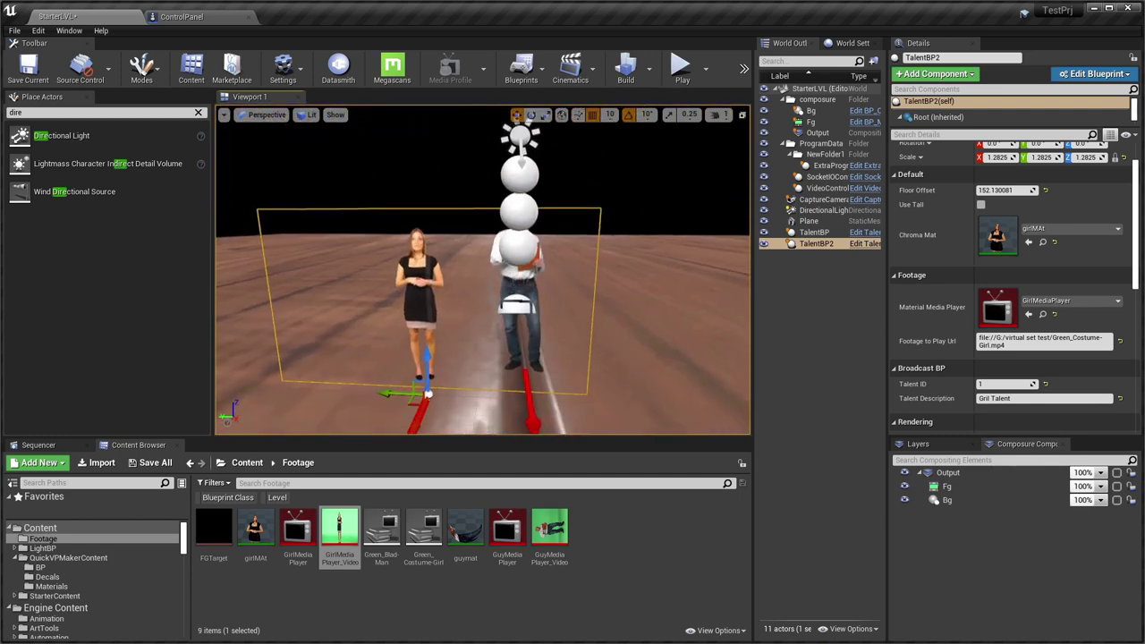
{"action": "left_click_drag", "start_coordinate": [419, 426], "coordinate": [431, 407]}
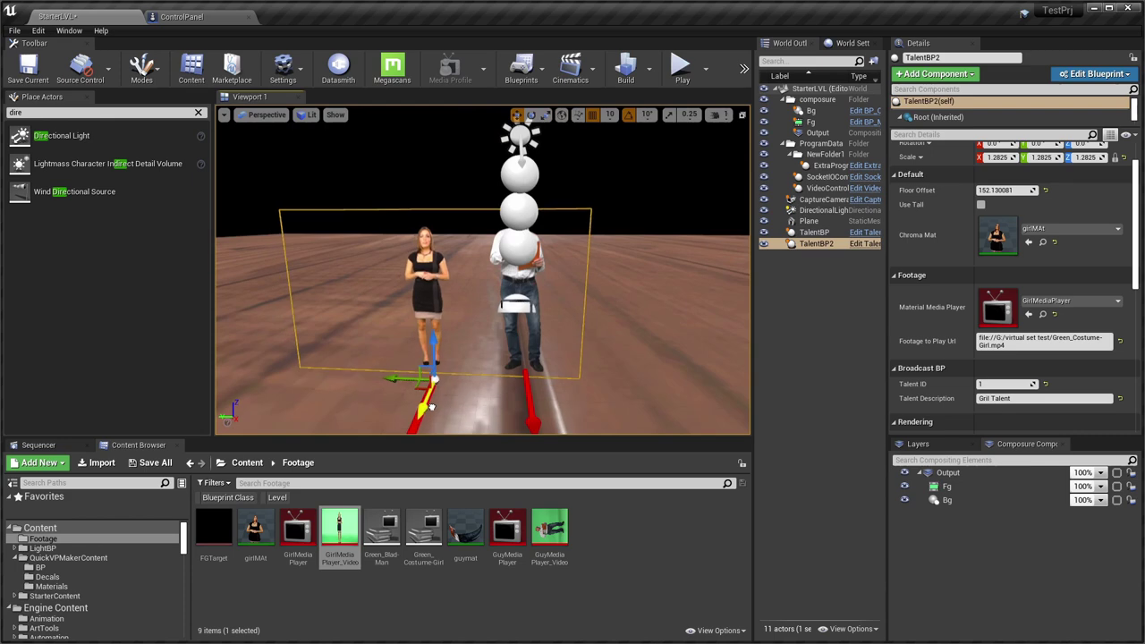
{"action": "mouse_move", "coordinate": [507, 387]}
{"action": "left_mouse_down", "text": "alt"}
{"action": "mouse_move", "coordinate": [528, 376]}
{"action": "mouse_move", "coordinate": [491, 394]}
{"action": "left_mouse_up", "text": "alt"}
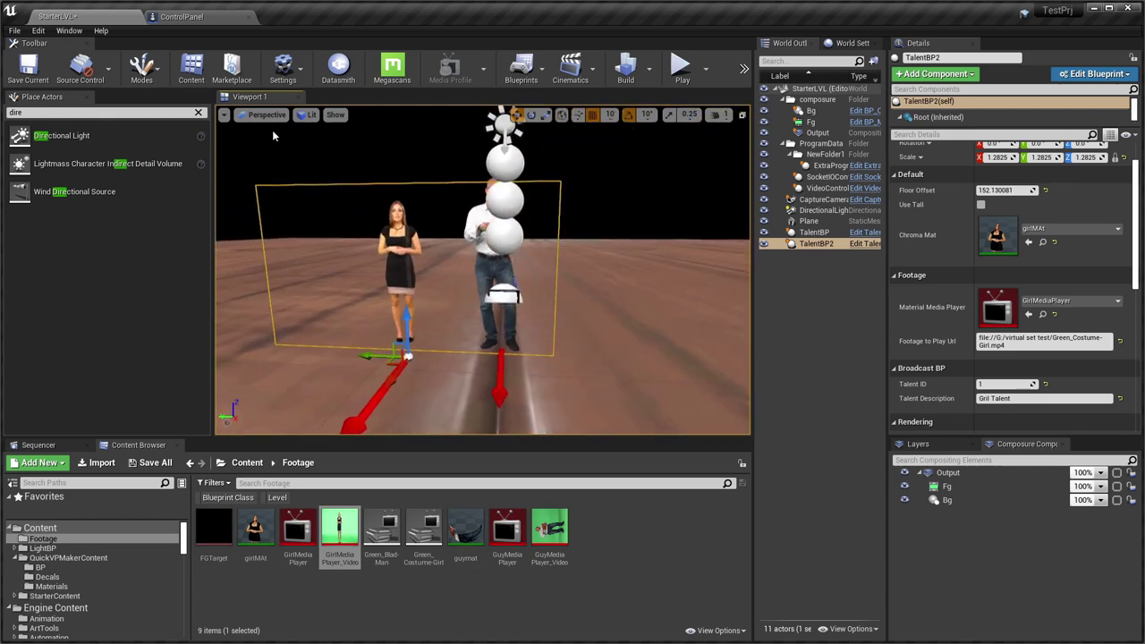
Pilot CaptureCameraBP and reframe it so the girl and guy talents both stand full-length in the shot.
{"action": "left_click", "coordinate": [275, 118]}
{"action": "left_click", "coordinate": [297, 250]}
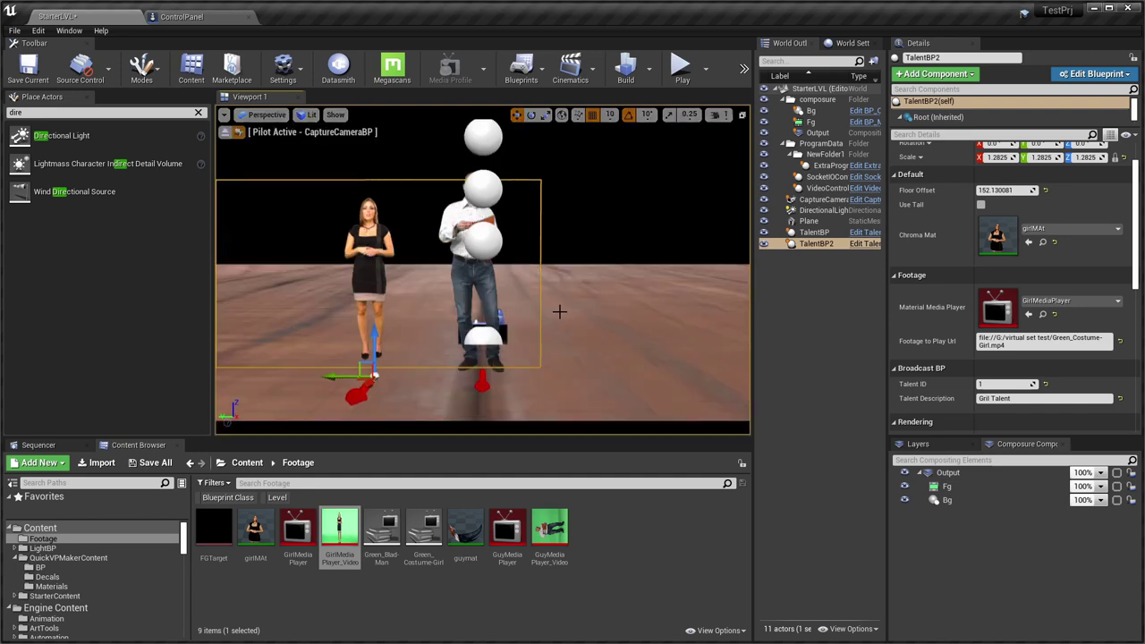
{"action": "middle_click_drag", "start_coordinate": [519, 305], "coordinate": [447, 302]}
{"action": "scroll", "coordinate": [519, 304], "scroll_direction": "up", "scroll_amount": 3}
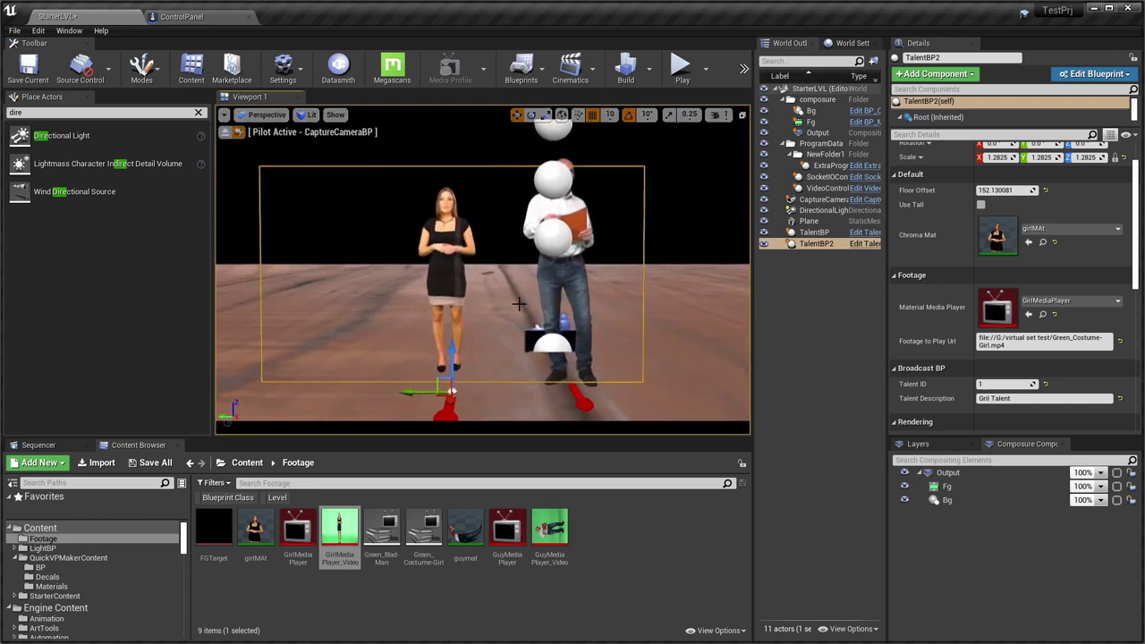
Play the level, test switching between Guy Talent and Gril Talent in QuickVP Controller, and stop the playback in Unreal Editor.
{"action": "key", "text": "alt+p"}
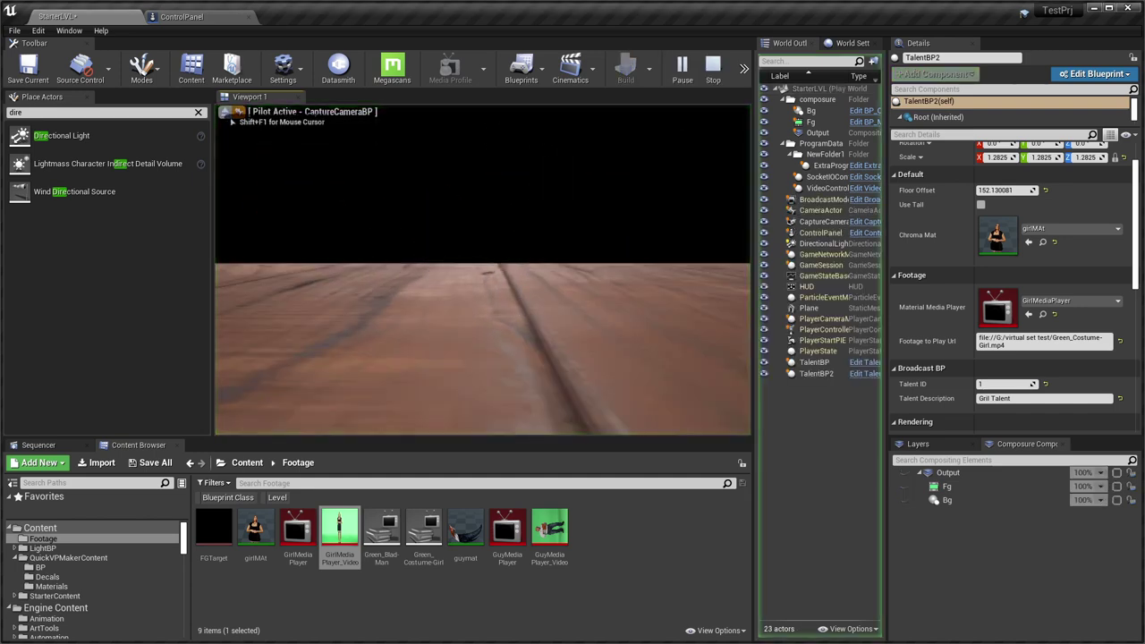
{"action": "key", "text": "alt+Tab"}
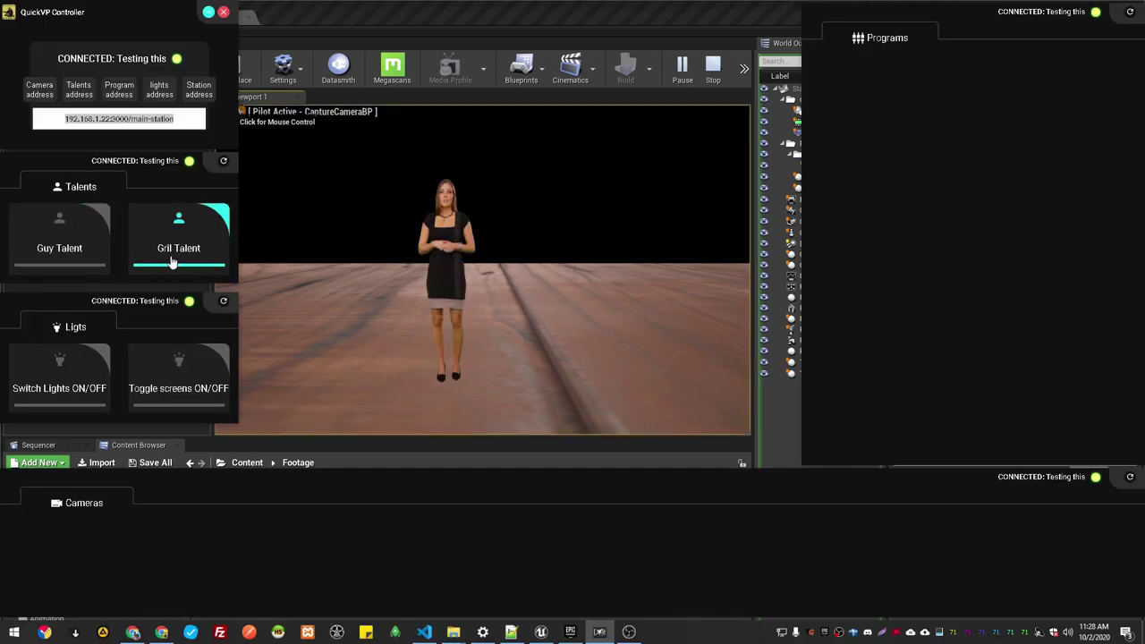
{"action": "left_click", "coordinate": [102, 250]}
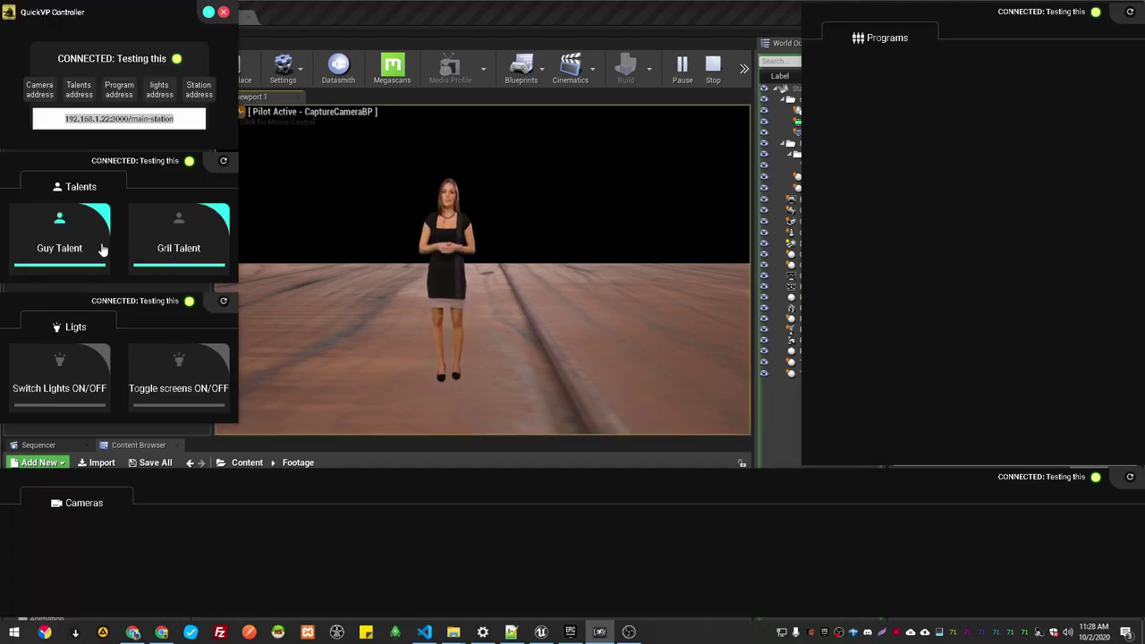
{"action": "left_click", "coordinate": [182, 242]}
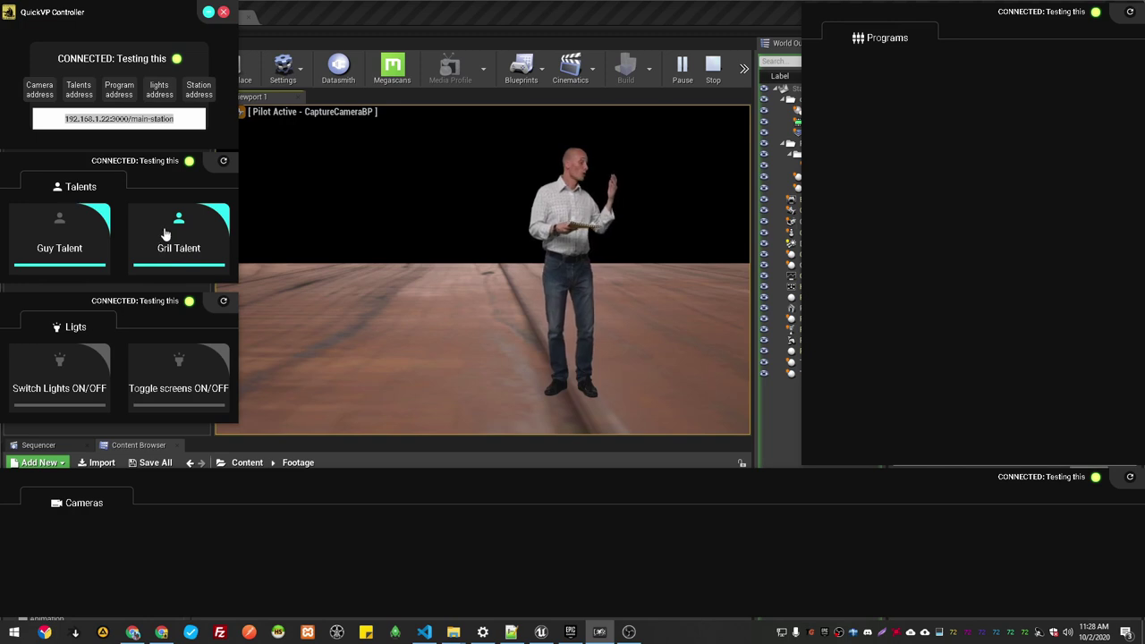
{"action": "left_click", "coordinate": [59, 240]}
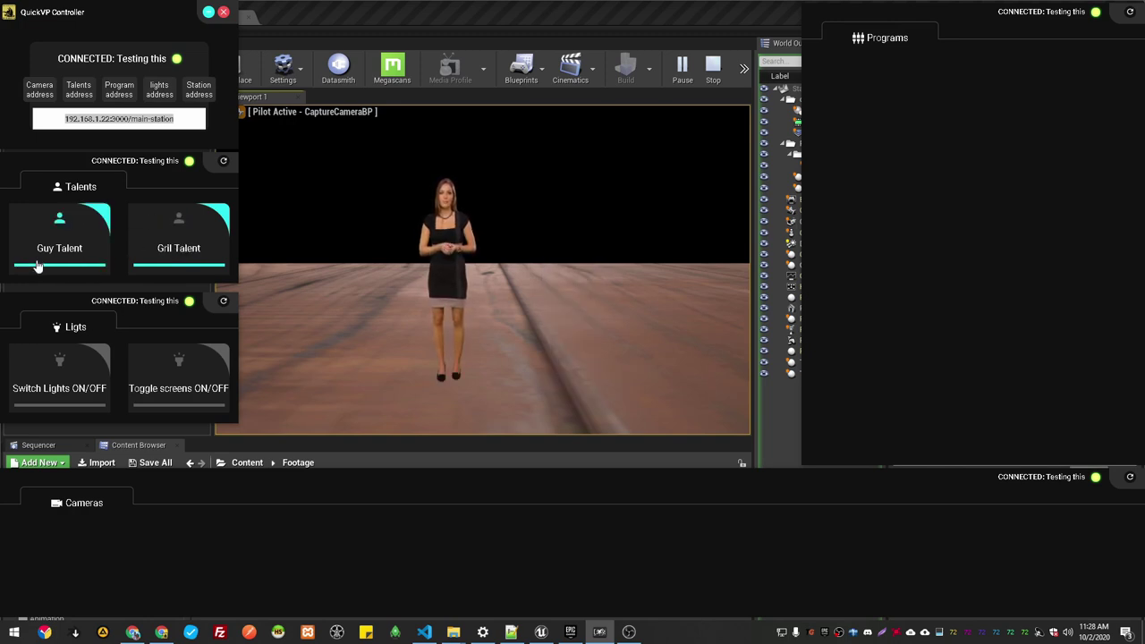
{"action": "left_click", "coordinate": [201, 235]}
{"action": "left_click", "coordinate": [75, 233]}
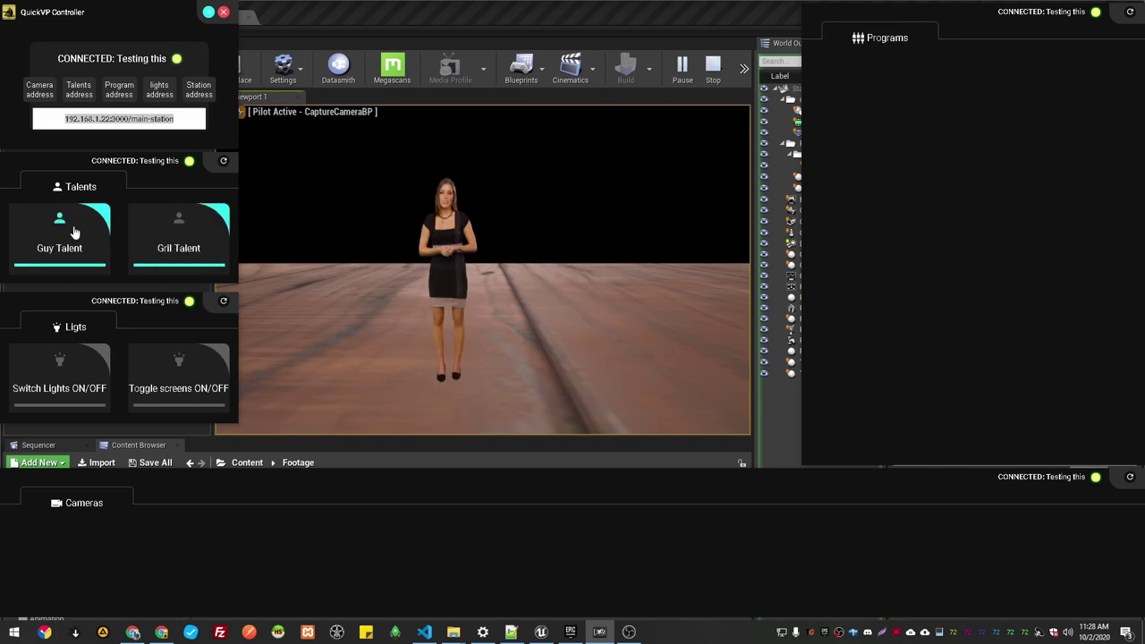
{"action": "left_click", "coordinate": [491, 20]}
{"action": "key", "text": "Escape"}
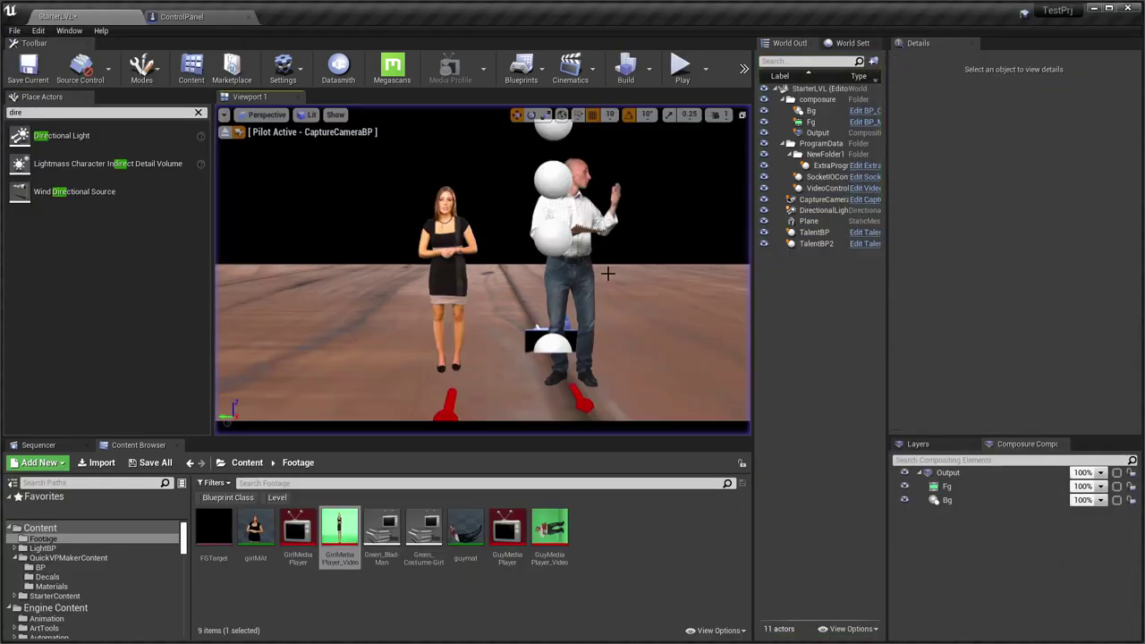
Stop piloting CaptureCameraBP and move the girl talent TalentBP2 across the floor, far away from the guy talent.
{"action": "left_click", "coordinate": [238, 133]}
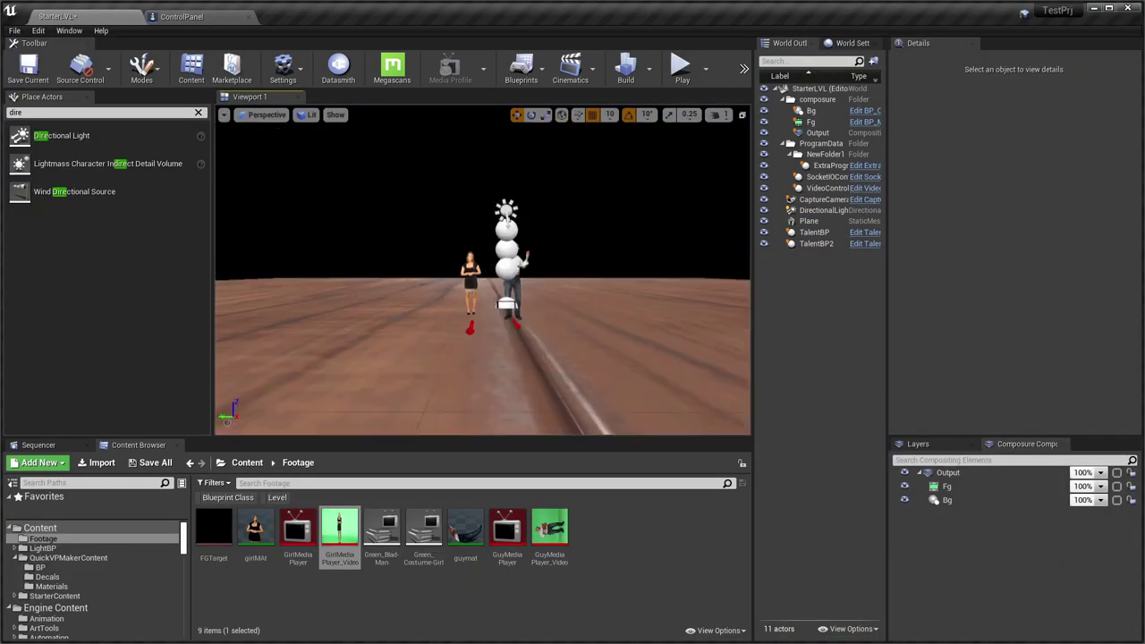
{"action": "right_click_drag", "start_coordinate": [621, 289], "coordinate": [465, 351]}
{"action": "key", "text": "w"}
{"action": "key", "text": "d"}
{"action": "key", "text": "w"}
{"action": "key", "text": "a"}
{"action": "key", "text": "s"}
{"action": "key", "text": "d"}
{"action": "key", "text": "w"}
{"action": "right_click_drag", "start_coordinate": [537, 338], "coordinate": [638, 296]}
{"action": "left_click", "coordinate": [592, 302]}
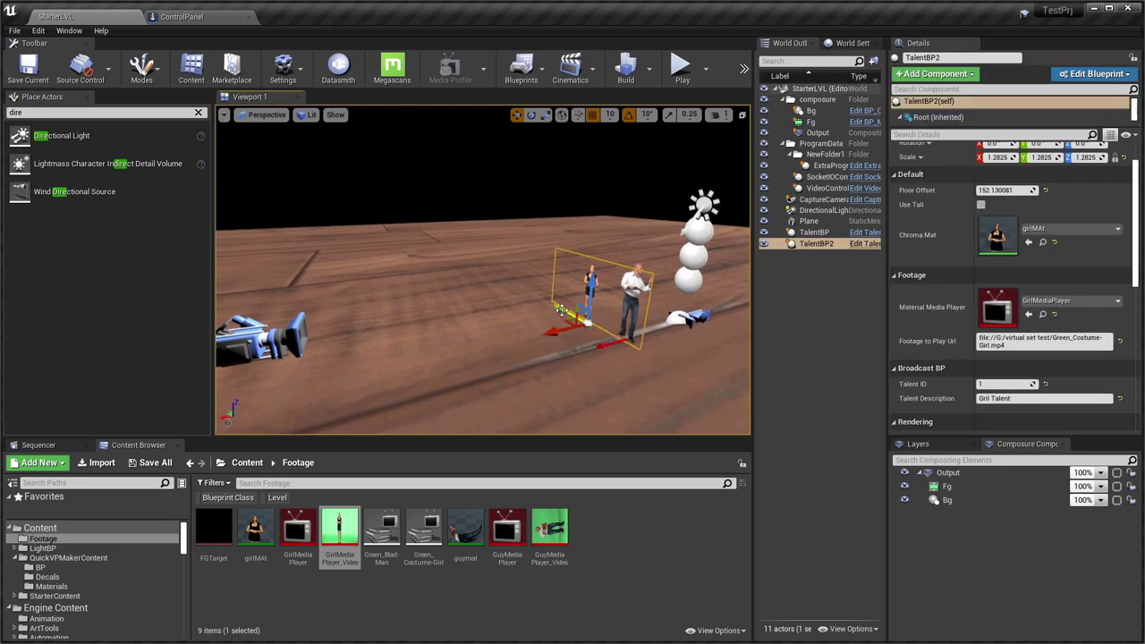
{"action": "left_click_drag", "start_coordinate": [560, 310], "coordinate": [452, 269]}
Rotate the girl talent TalentBP2 by -50 degrees about the vertical axis.
{"action": "key", "text": "e"}
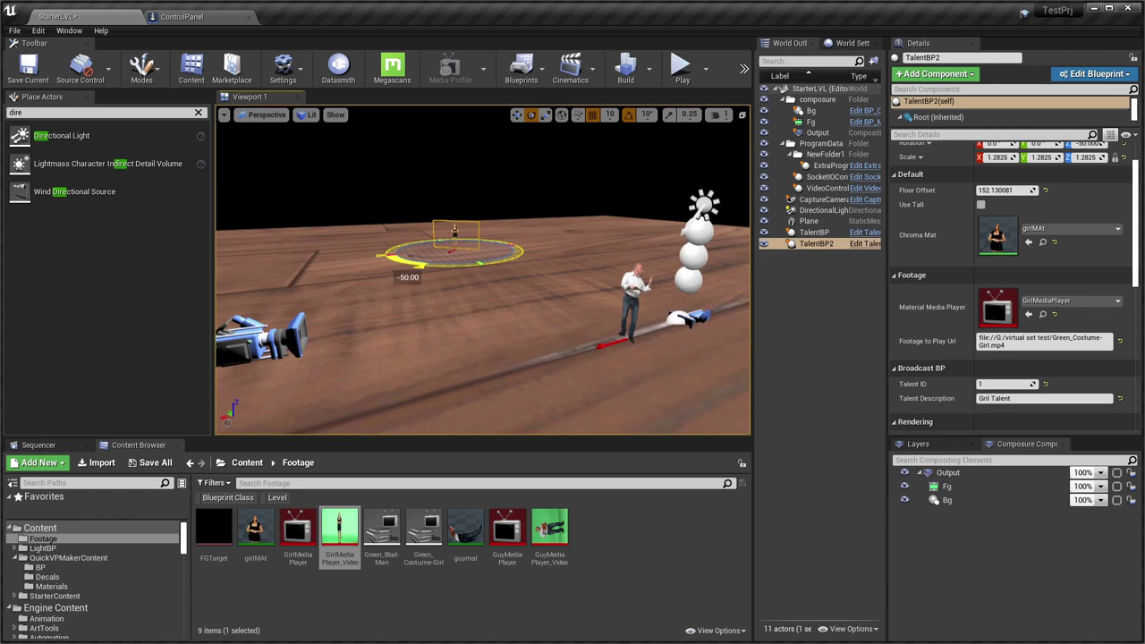
{"action": "left_click_drag", "start_coordinate": [410, 267], "coordinate": [409, 267]}
{"action": "scroll", "coordinate": [588, 322], "scroll_direction": "down", "scroll_amount": 2}
{"action": "scroll", "coordinate": [588, 322], "scroll_direction": "up", "scroll_amount": 1}
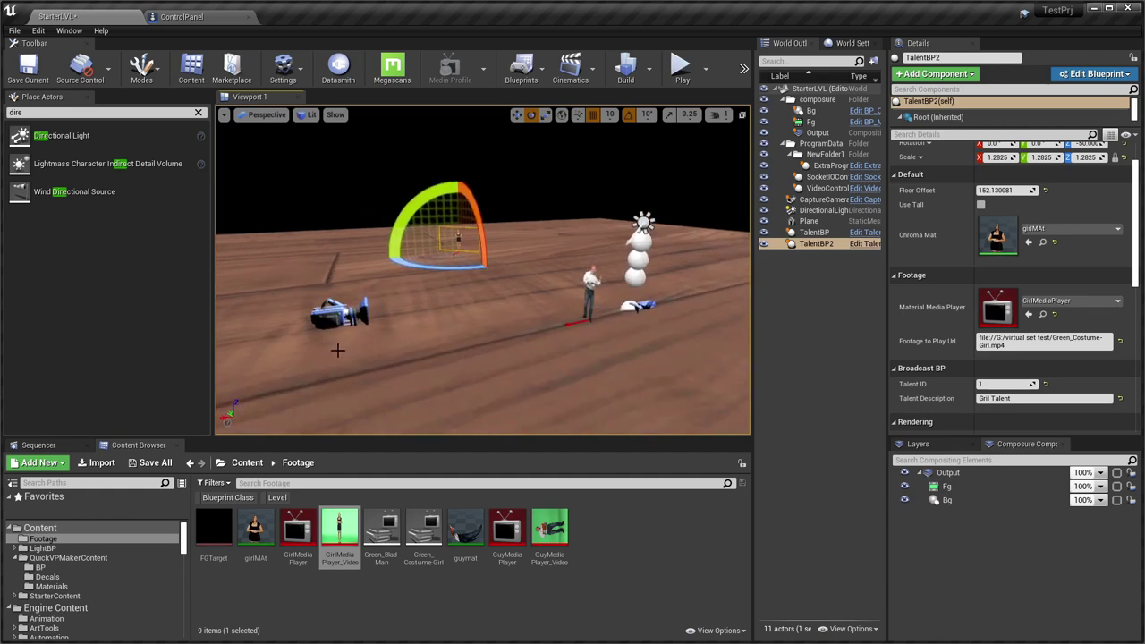
Place an OperatorCamera from the QuickVPMakerContent BP folder on the floor near the girl talent.
{"action": "right_click_drag", "start_coordinate": [338, 350], "coordinate": [416, 336]}
{"action": "key", "text": "w"}
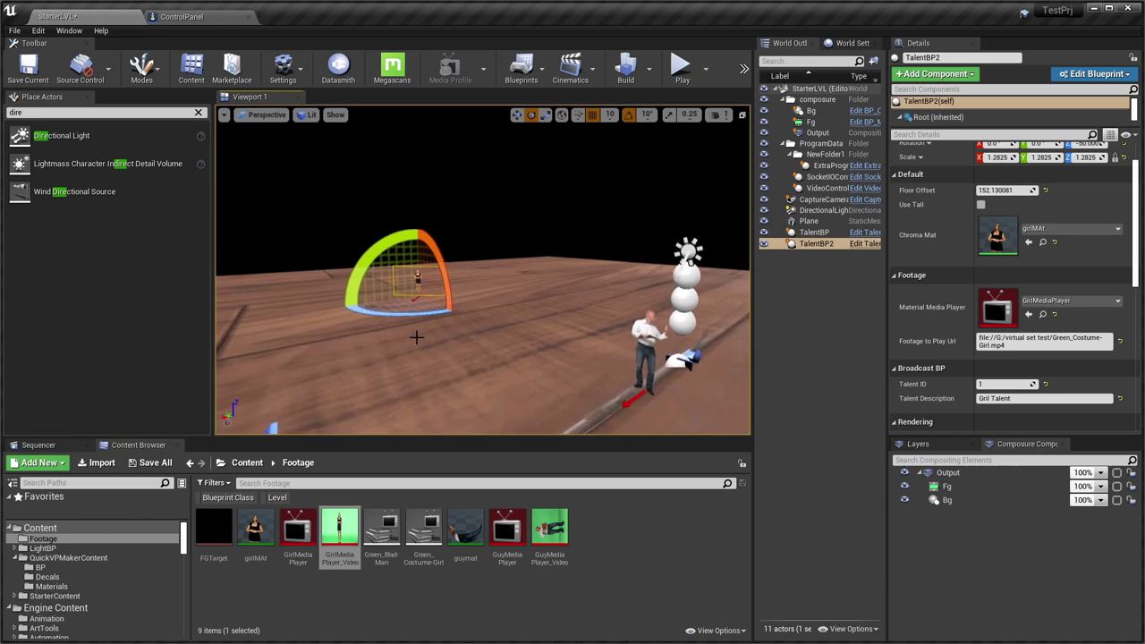
{"action": "left_click", "coordinate": [66, 559]}
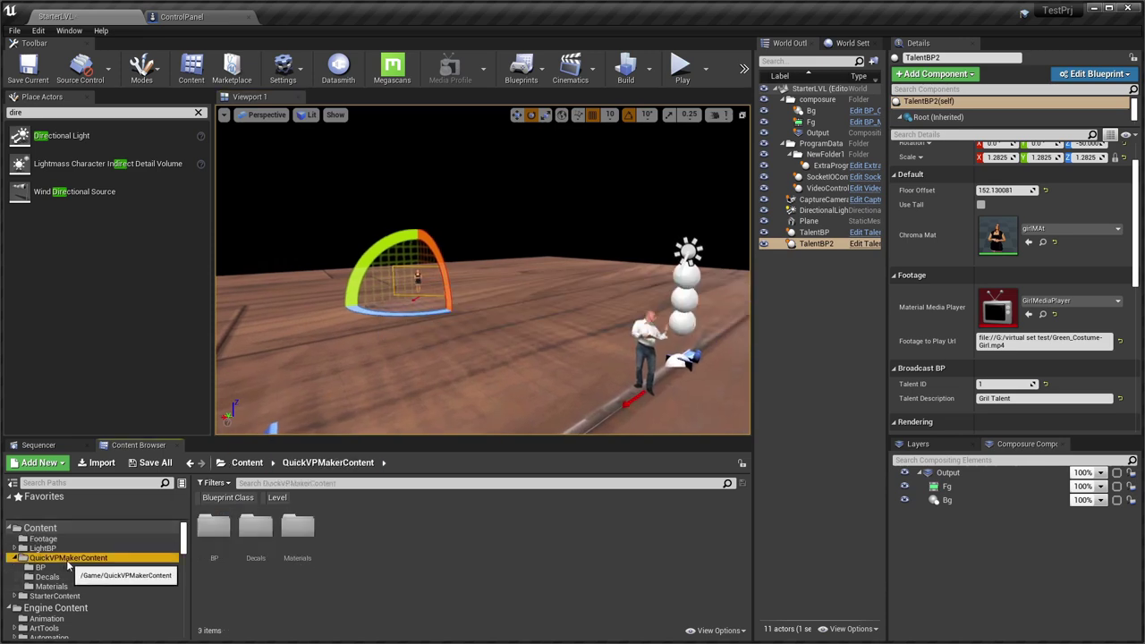
{"action": "double_click", "coordinate": [213, 526]}
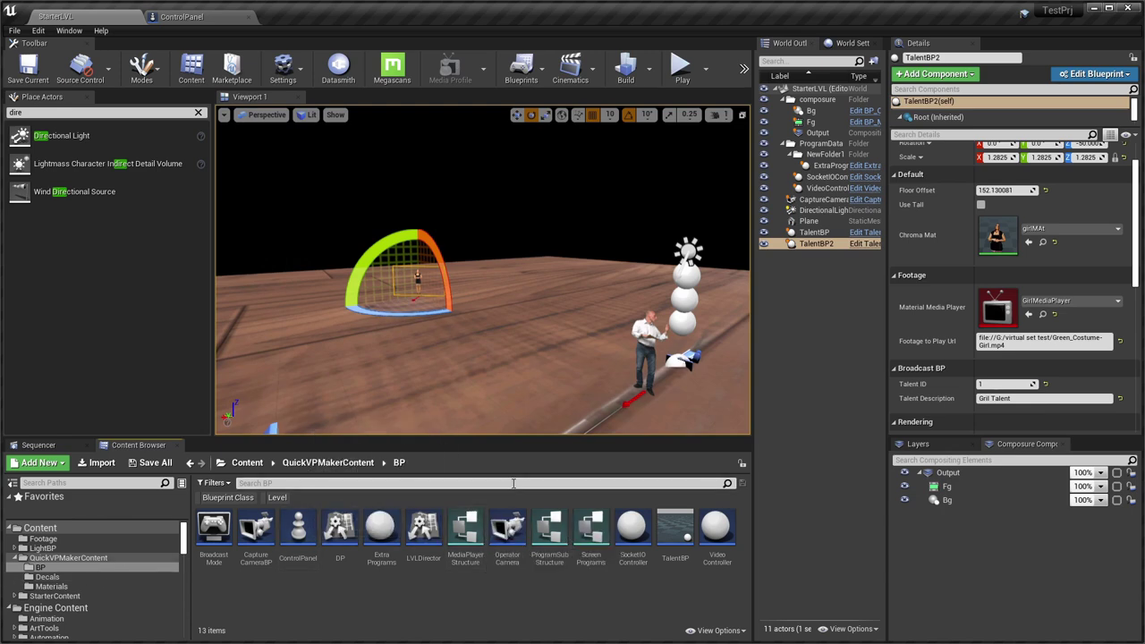
{"action": "right_click_drag", "start_coordinate": [533, 333], "coordinate": [447, 354]}
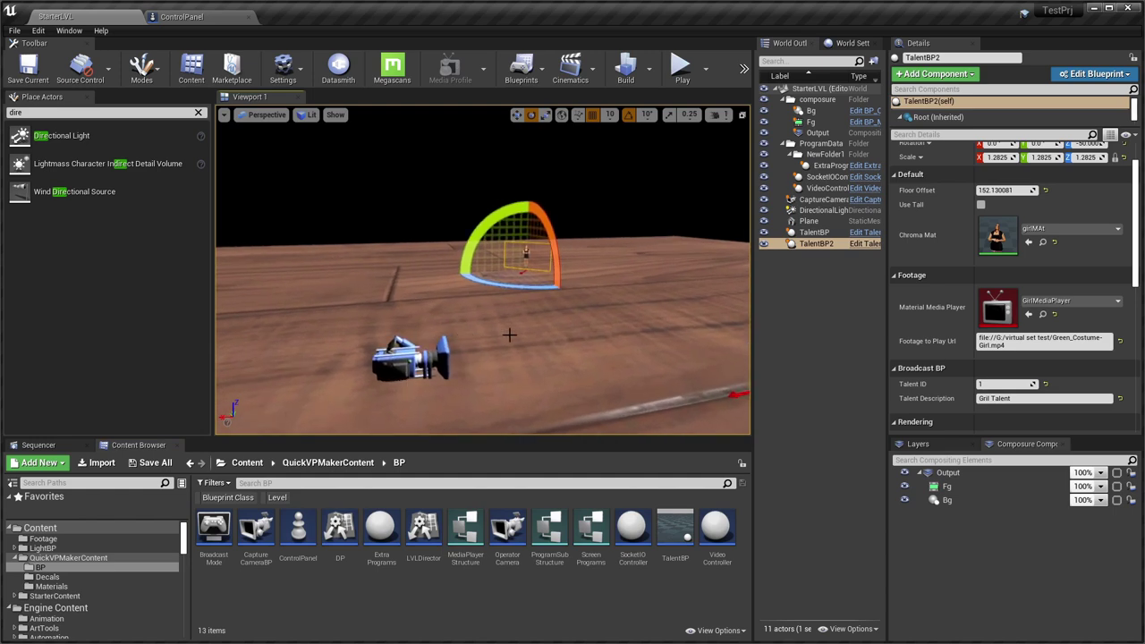
{"action": "mouse_move", "coordinate": [509, 335]}
{"action": "left_mouse_down"}
{"action": "mouse_move", "coordinate": [545, 333]}
{"action": "mouse_move", "coordinate": [524, 332]}
{"action": "left_mouse_up"}
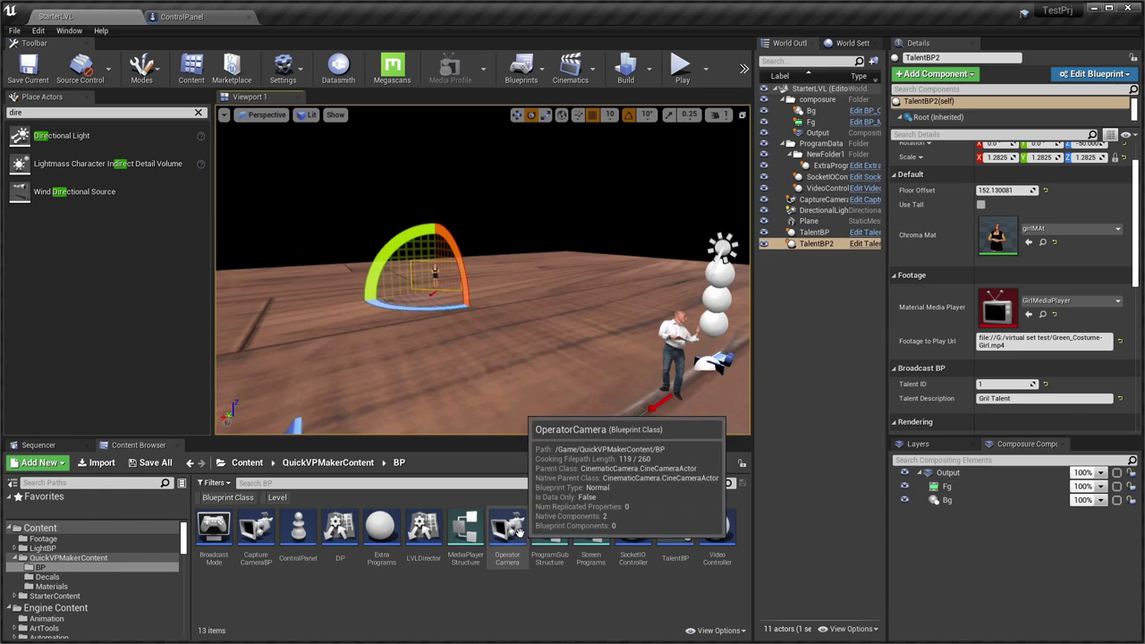
{"action": "left_click_drag", "start_coordinate": [508, 530], "coordinate": [410, 328]}
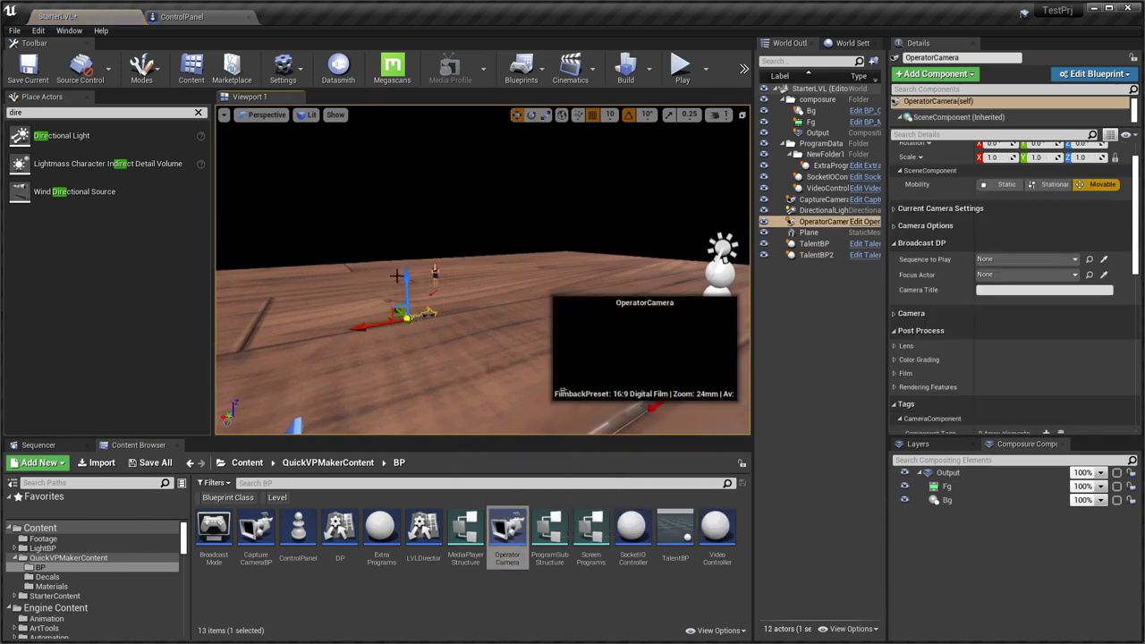
Pilot OperatorCamera and frame the girl talent full-length in the middle of its shot.
{"action": "left_click", "coordinate": [267, 115]}
{"action": "mouse_move", "coordinate": [286, 266]}
{"action": "left_click", "coordinate": [371, 272]}
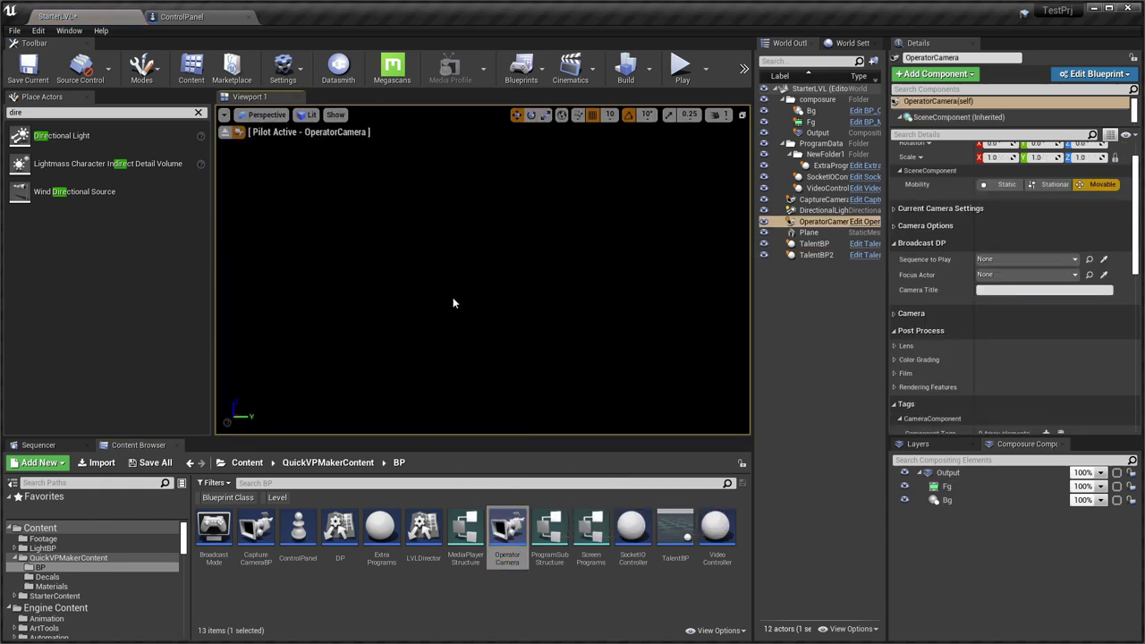
{"action": "key", "text": "e"}
{"action": "right_click_drag", "start_coordinate": [456, 299], "coordinate": [430, 289]}
{"action": "key", "text": "w"}
{"action": "key", "text": "q"}
{"action": "key", "text": "s"}
{"action": "key", "text": "d"}
{"action": "key", "text": "w"}
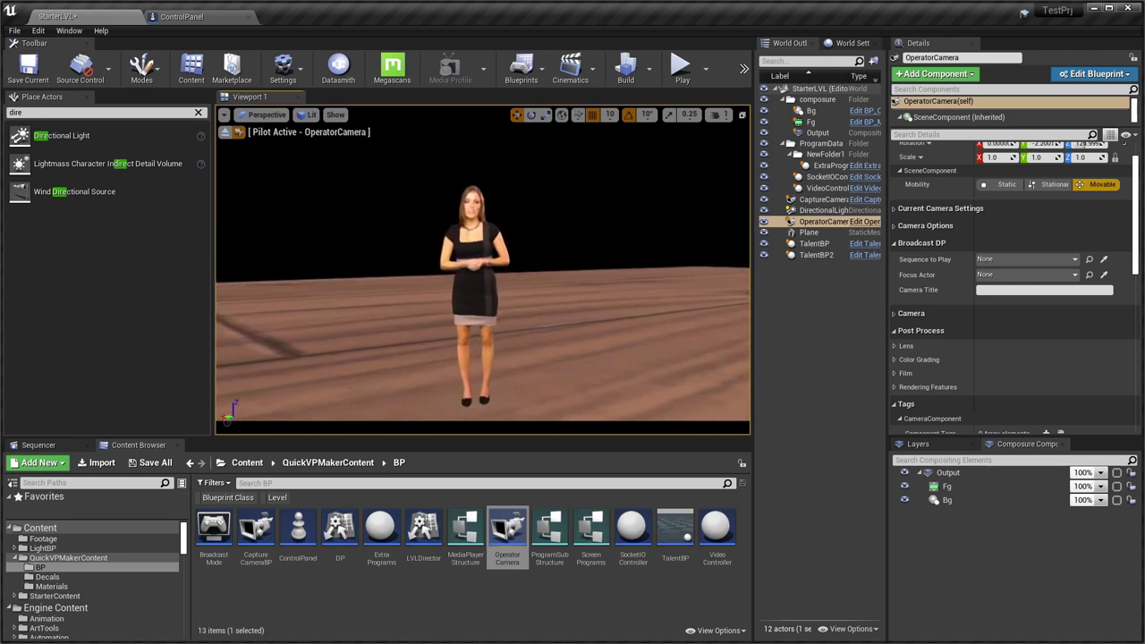
{"action": "key", "text": "q"}
{"action": "right_click_drag", "start_coordinate": [360, 326], "coordinate": [359, 327]}
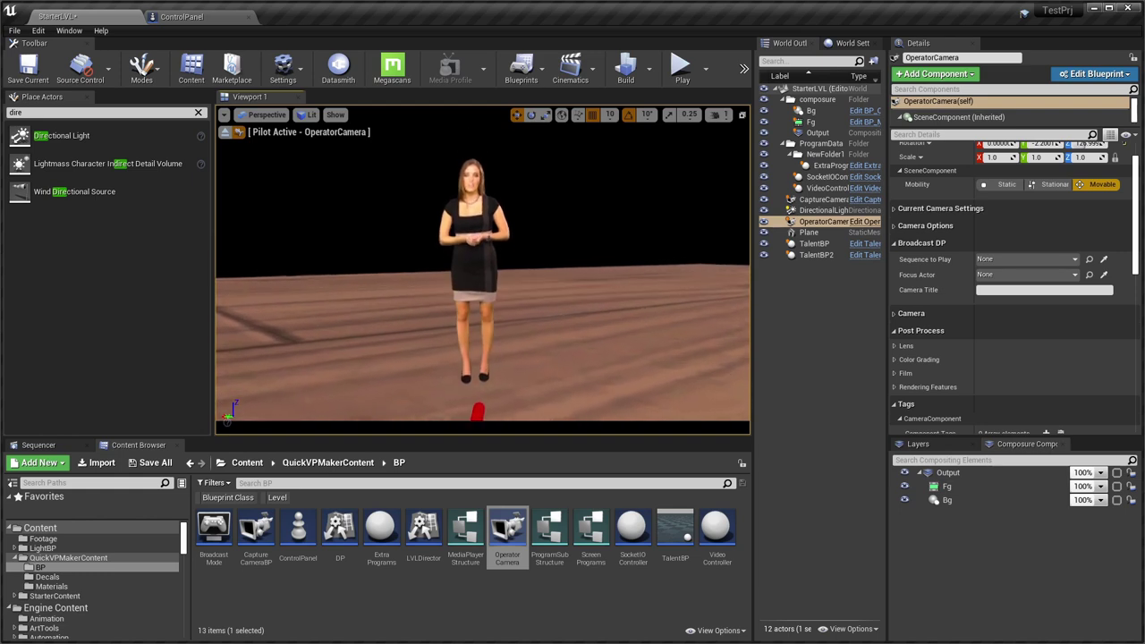
Set TalentBP2's Floor Offset to about 135.47 and its uniform scale to 1.4125, and stop piloting OperatorCamera.
{"action": "left_click", "coordinate": [436, 337]}
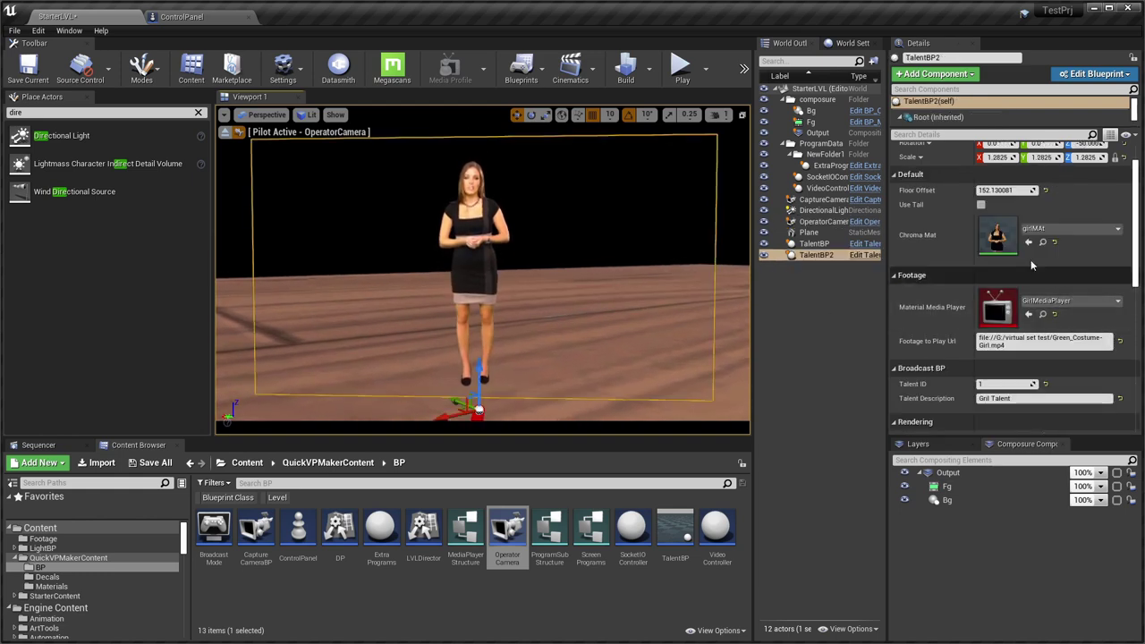
{"action": "mouse_move", "coordinate": [1004, 189]}
{"action": "left_mouse_down"}
{"action": "mouse_move", "coordinate": [962, 190]}
{"action": "mouse_move", "coordinate": [1004, 157]}
{"action": "mouse_move", "coordinate": [1015, 157]}
{"action": "mouse_move", "coordinate": [1016, 190]}
{"action": "left_mouse_up"}
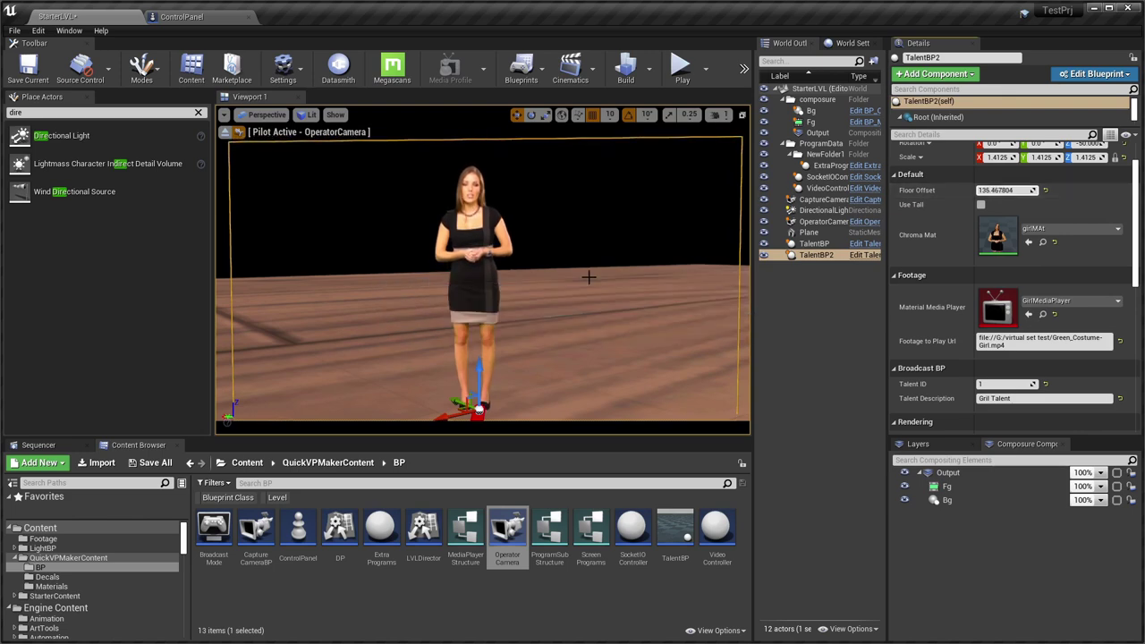
{"action": "left_click", "coordinate": [225, 133]}
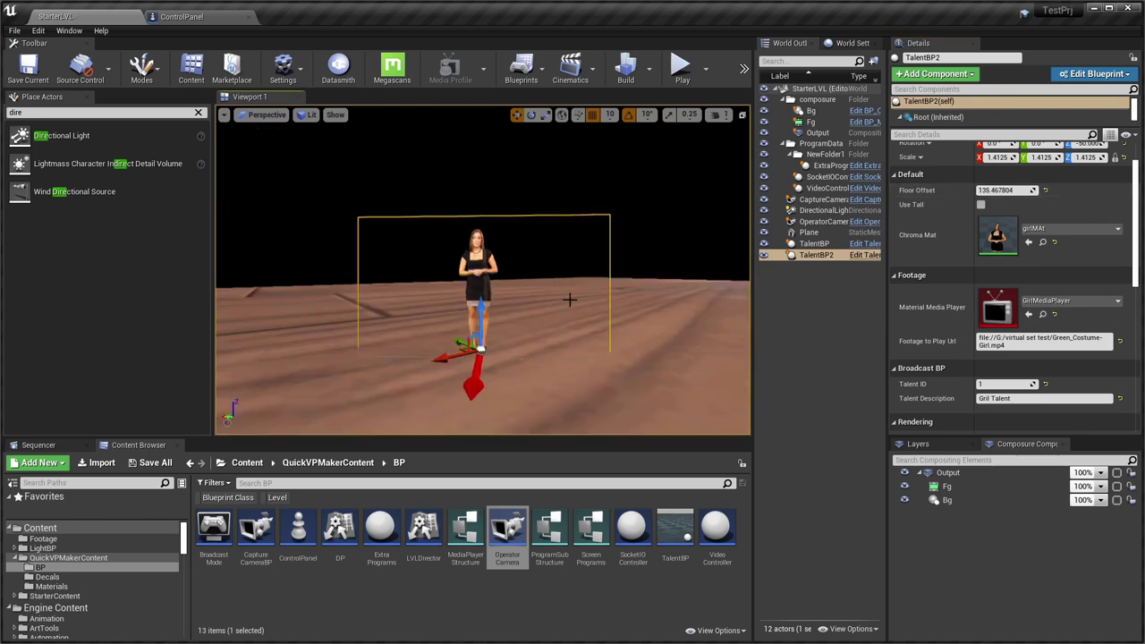
Place a second OperatorCamera in front of the capture camera, pilot it to frame the guy talent full-length, and stop piloting.
{"action": "right_click_drag", "start_coordinate": [664, 299], "coordinate": [635, 333]}
{"action": "key", "text": "s"}
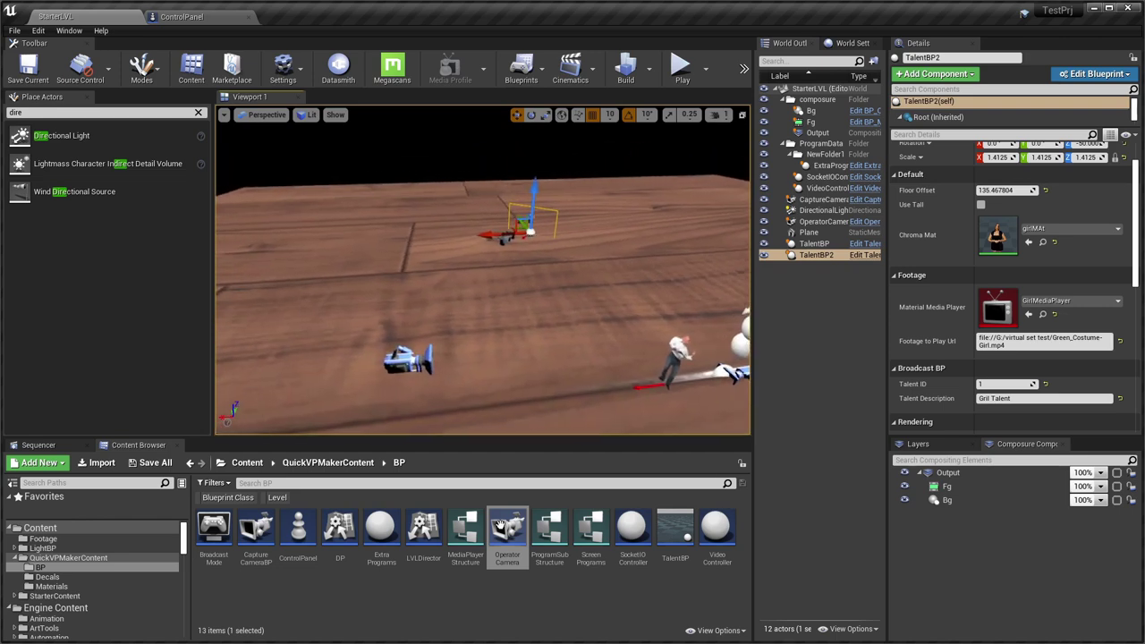
{"action": "left_click_drag", "start_coordinate": [507, 530], "coordinate": [470, 361]}
{"action": "left_click", "coordinate": [266, 114]}
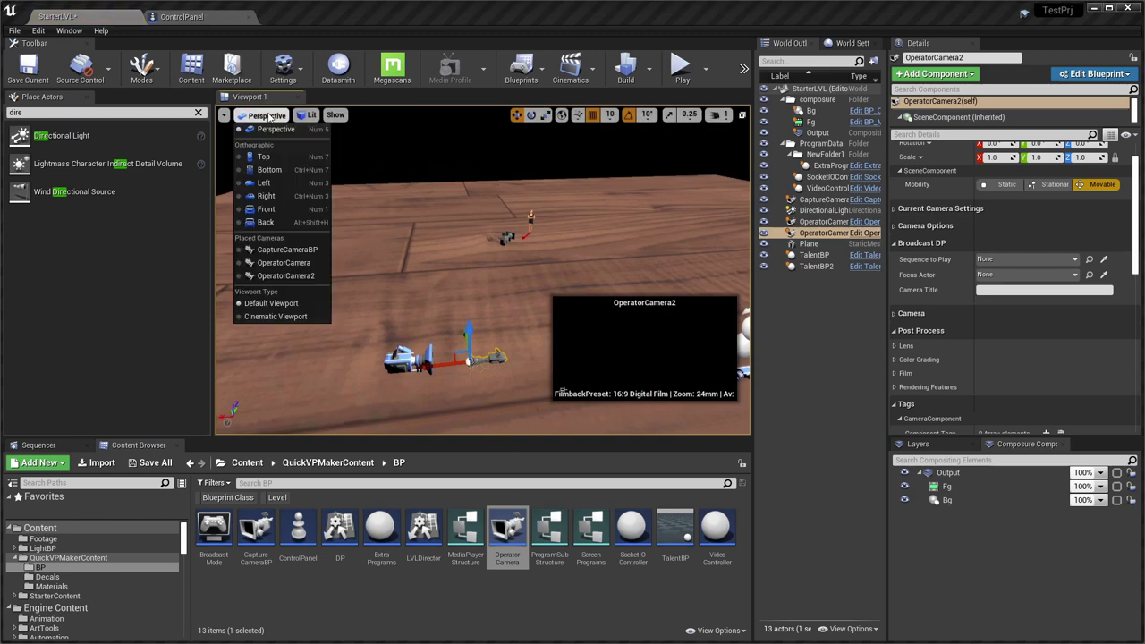
{"action": "left_click", "coordinate": [285, 276]}
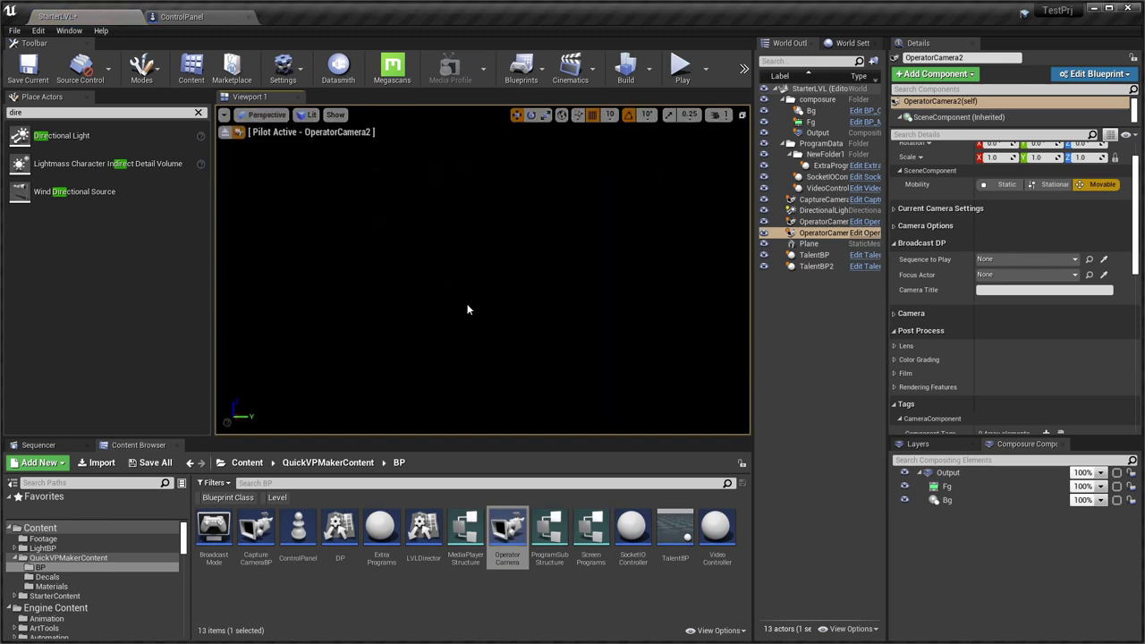
{"action": "right_click_drag", "start_coordinate": [394, 268], "coordinate": [671, 281]}
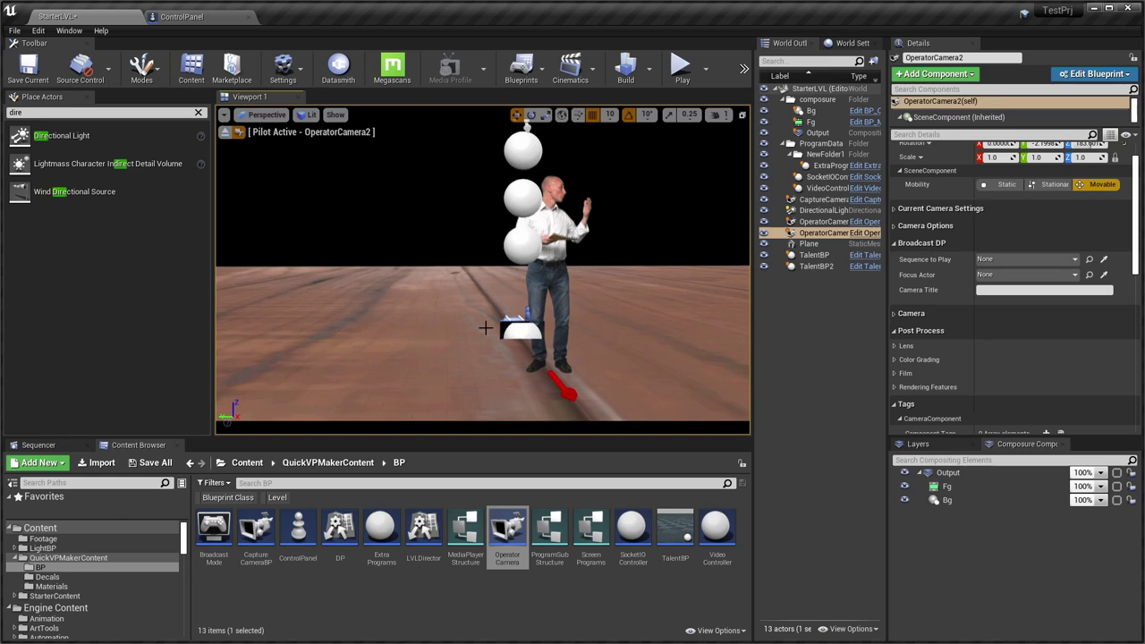
{"action": "left_click", "coordinate": [225, 132]}
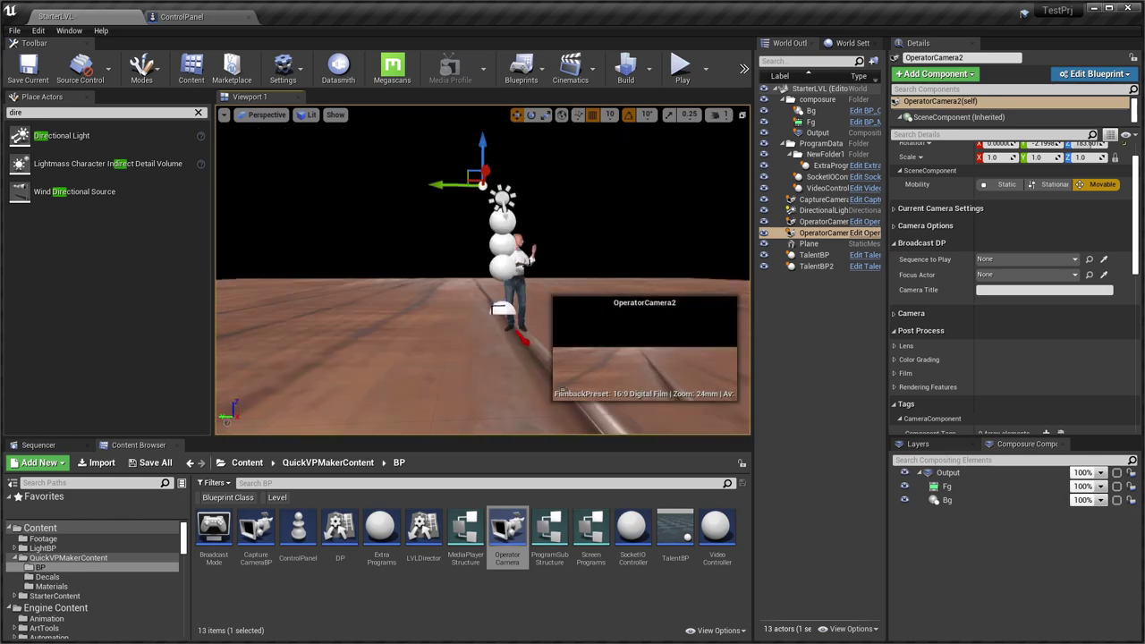
Title OperatorCamera2 as the man talent's camera and set OperatorCamera's Camera Title to GirlTalentCamera.
{"action": "mouse_move", "coordinate": [351, 281]}
{"action": "right_mouse_down"}
{"action": "mouse_move", "coordinate": [295, 309]}
{"action": "mouse_move", "coordinate": [352, 280]}
{"action": "right_mouse_up"}
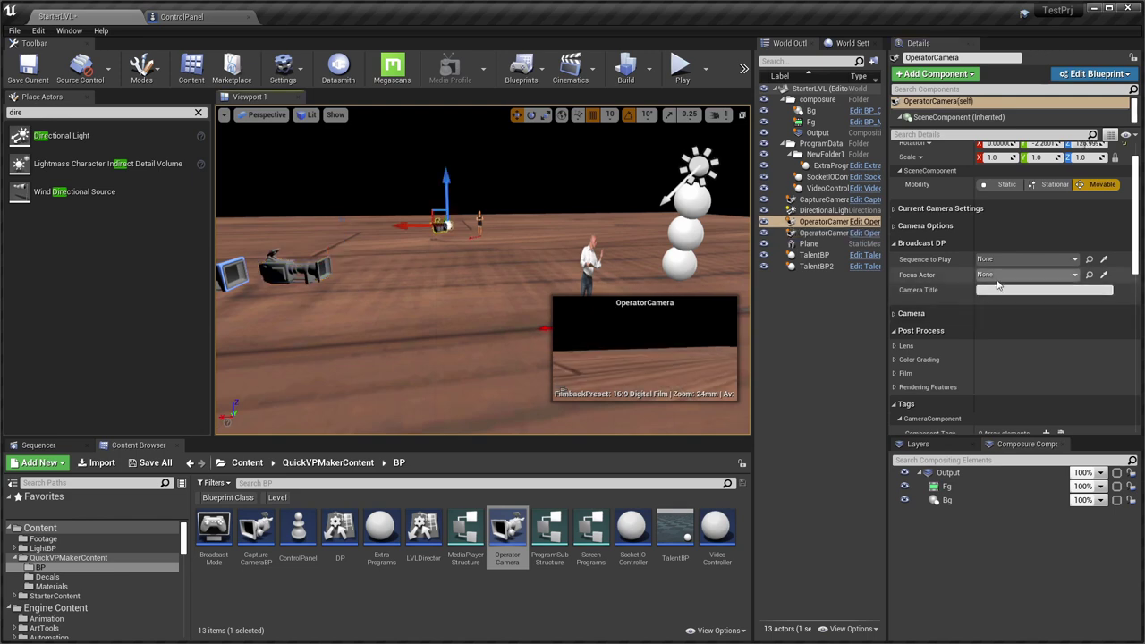
{"action": "left_click", "coordinate": [1012, 275]}
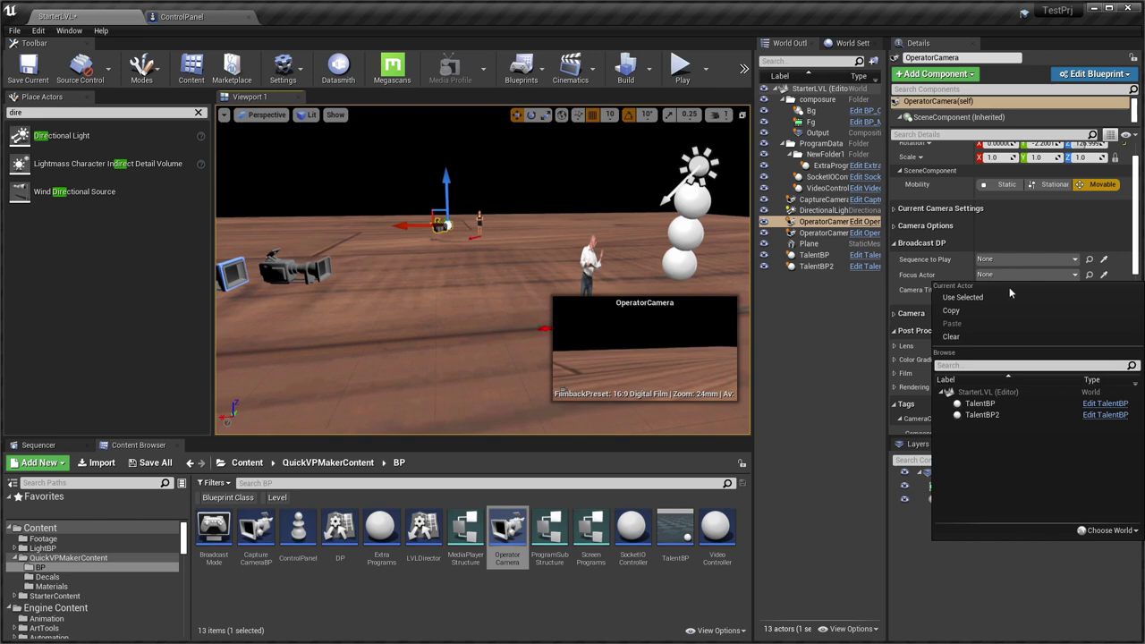
{"action": "left_click", "coordinate": [847, 327]}
{"action": "left_click", "coordinate": [441, 225]}
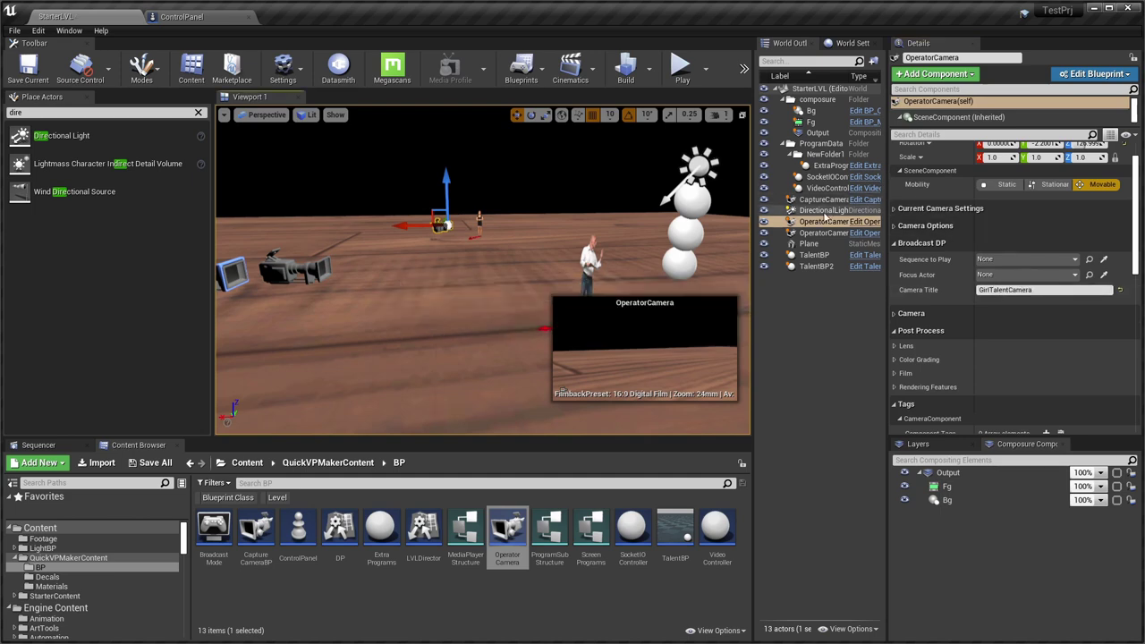
Move both operator cameras into a new World Outliner folder named Cameras.
{"action": "left_click", "coordinate": [818, 233], "text": "ctrl"}
{"action": "right_click", "coordinate": [814, 234]}
{"action": "mouse_move", "coordinate": [832, 542]}
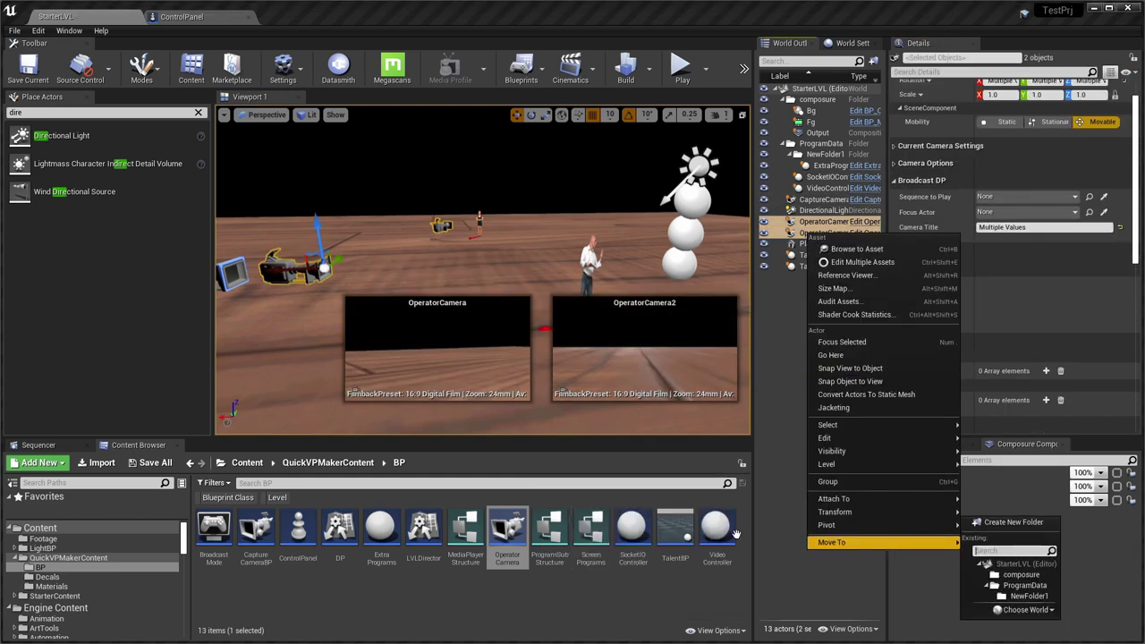
{"action": "left_click", "coordinate": [1007, 522]}
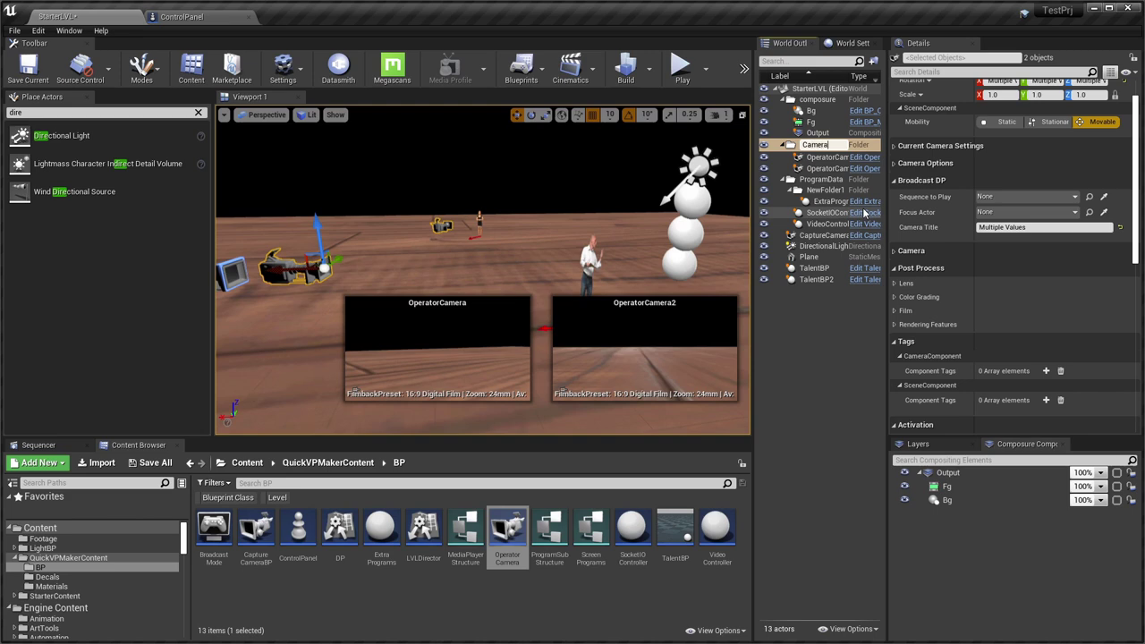
{"action": "type", "text": "s"}
{"action": "key", "text": "Return"}
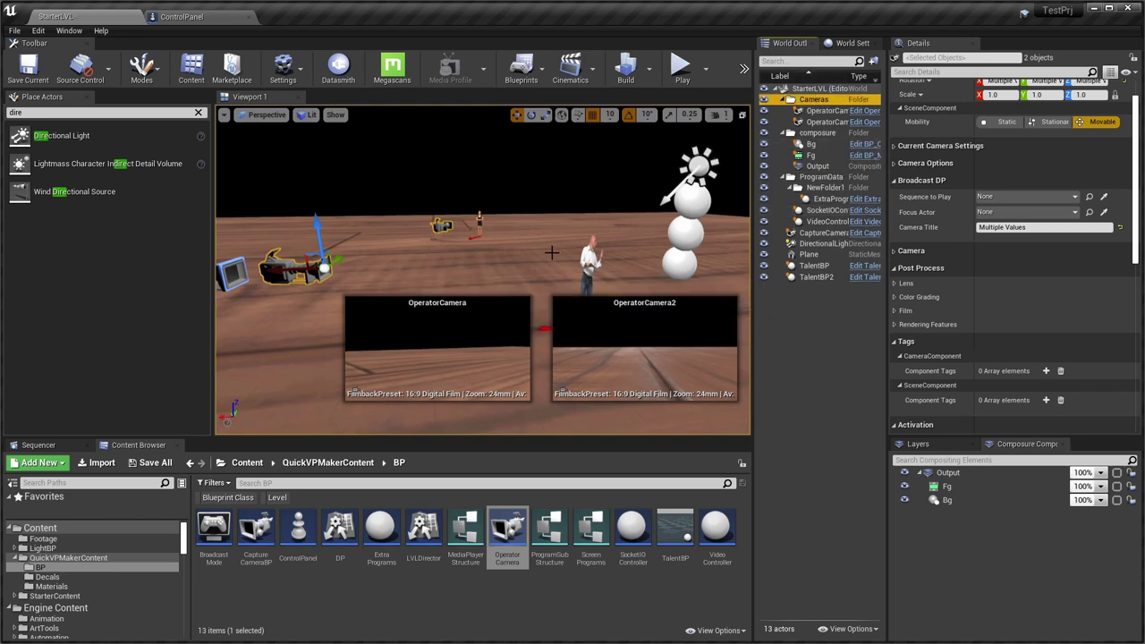
Play the level, switch to the QuickVP Controller, and show Gril Talent through GirlTalentCamera.
{"action": "right_click_drag", "start_coordinate": [508, 236], "coordinate": [553, 226]}
{"action": "key", "text": "Escape"}
{"action": "right_click_drag", "start_coordinate": [530, 264], "coordinate": [510, 261]}
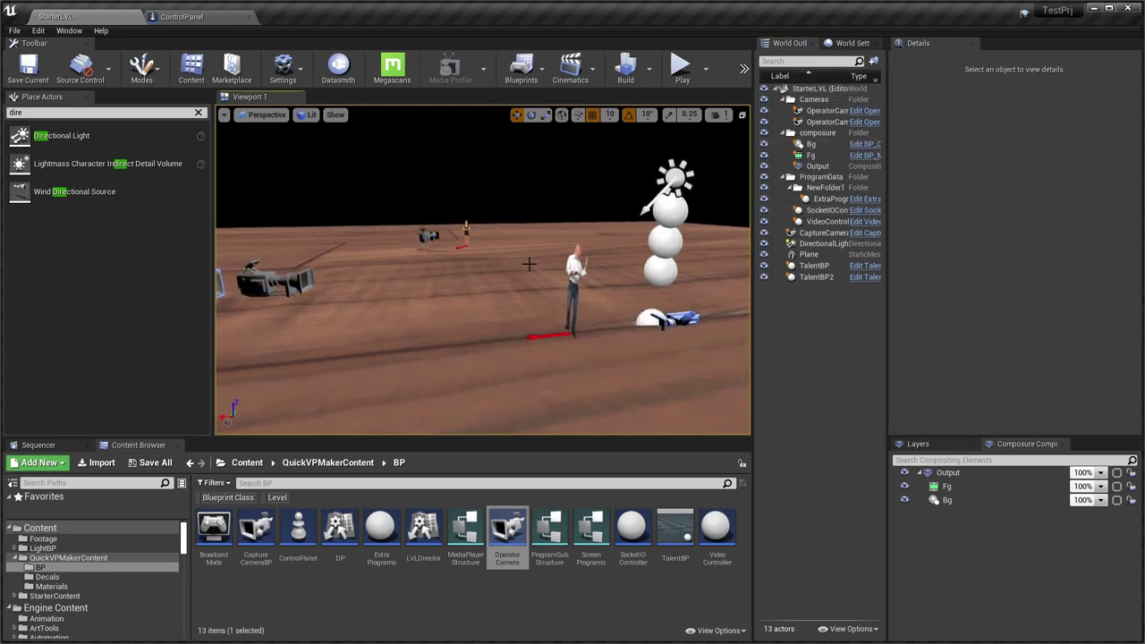
{"action": "key", "text": "alt+p"}
{"action": "key", "text": "alt+Tab"}
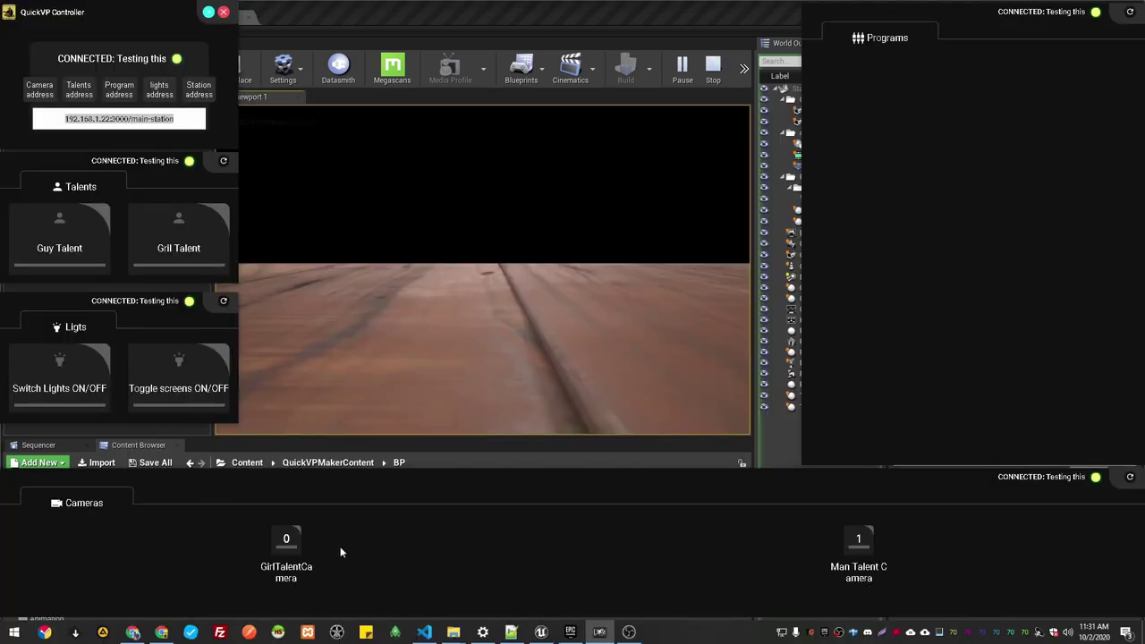
{"action": "left_click", "coordinate": [285, 542]}
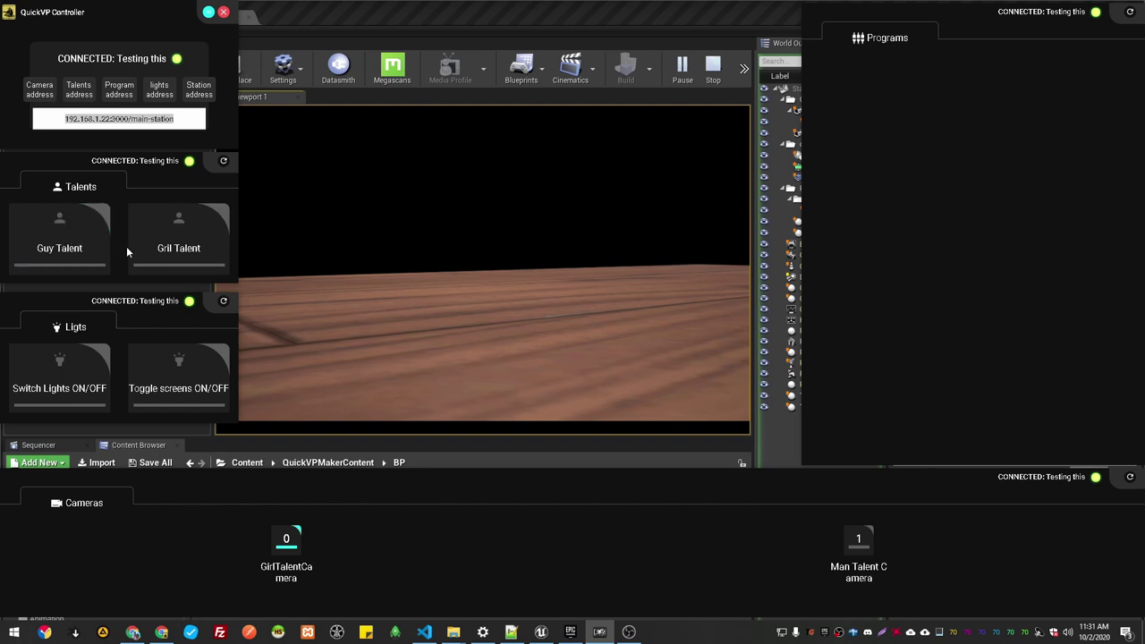
{"action": "left_click", "coordinate": [183, 247]}
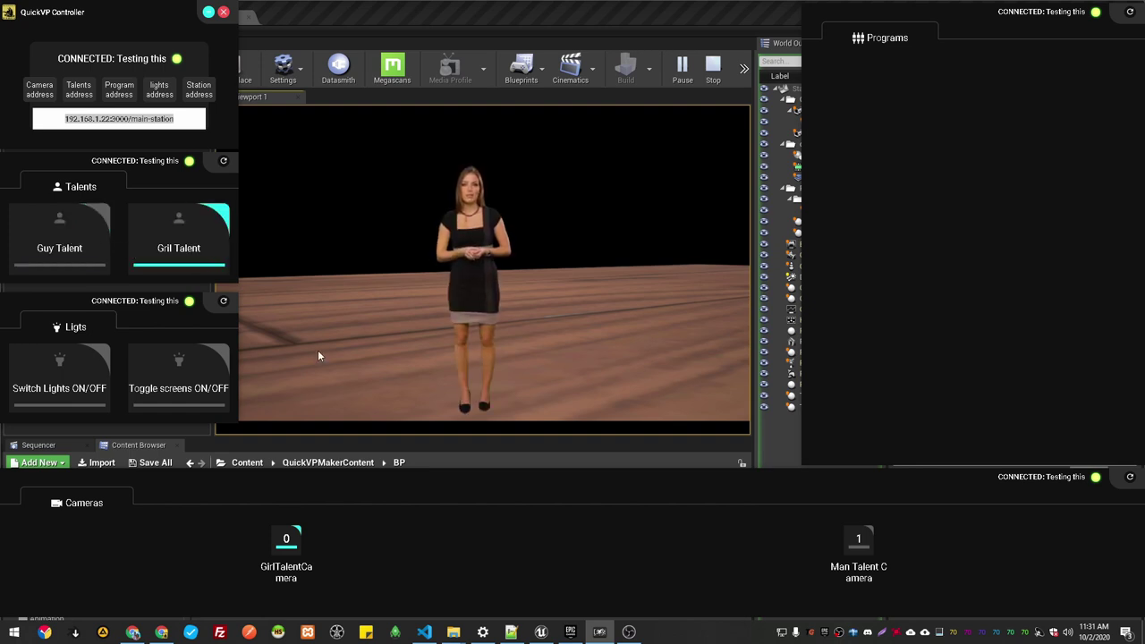
Test swapping Gril Talent for Guy Talent on Man Talent Camera, and stop playing the level.
{"action": "left_click", "coordinate": [79, 244]}
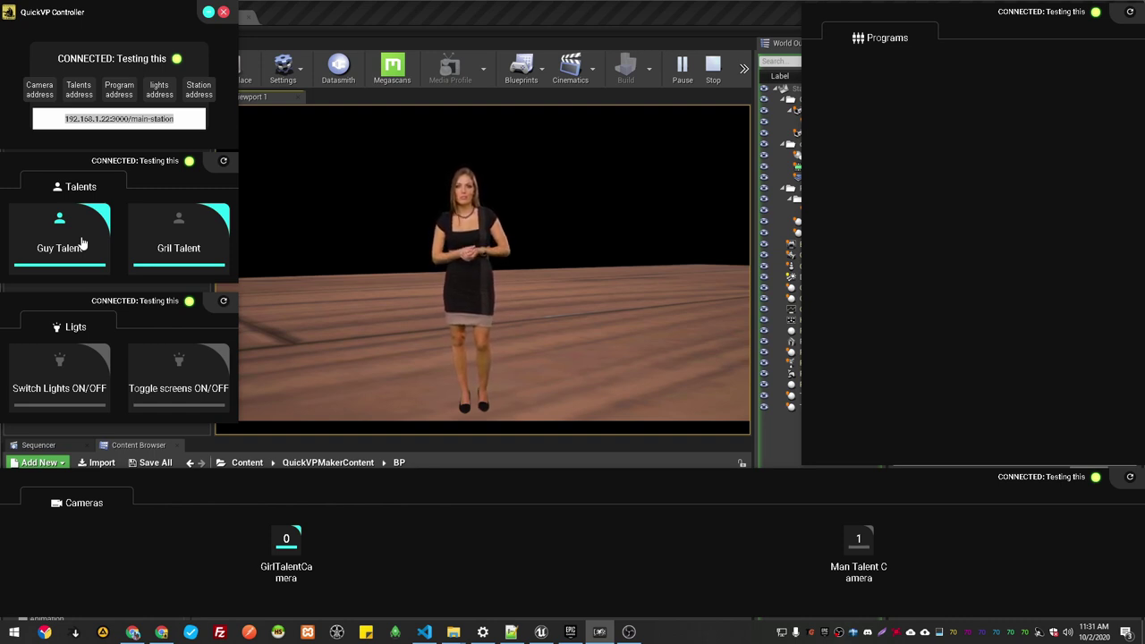
{"action": "left_click", "coordinate": [179, 234]}
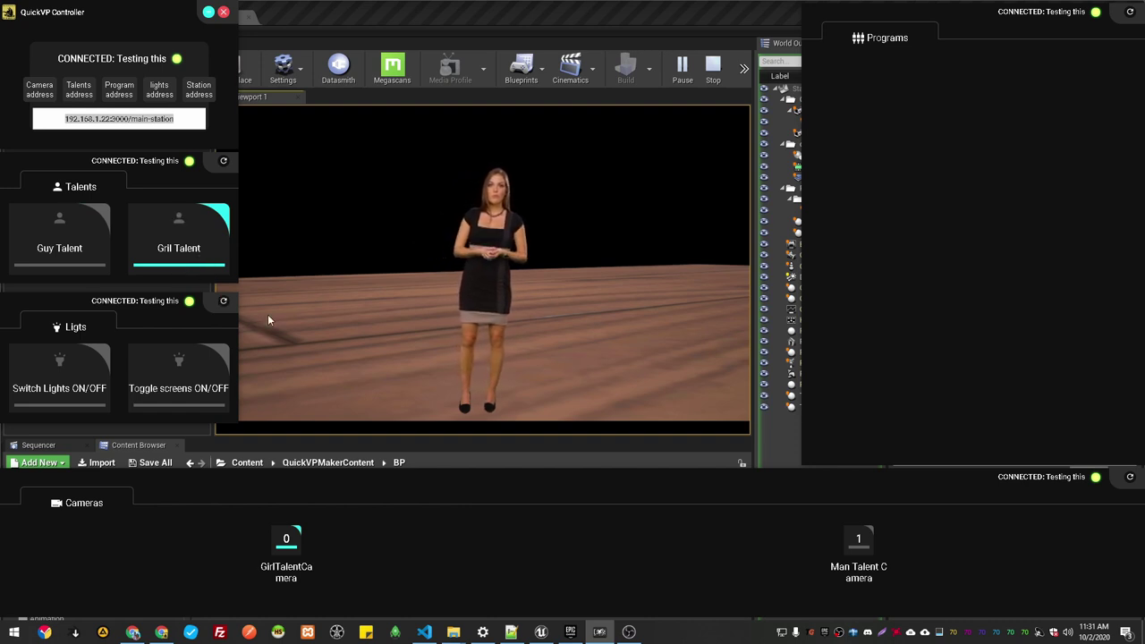
{"action": "left_click", "coordinate": [85, 237]}
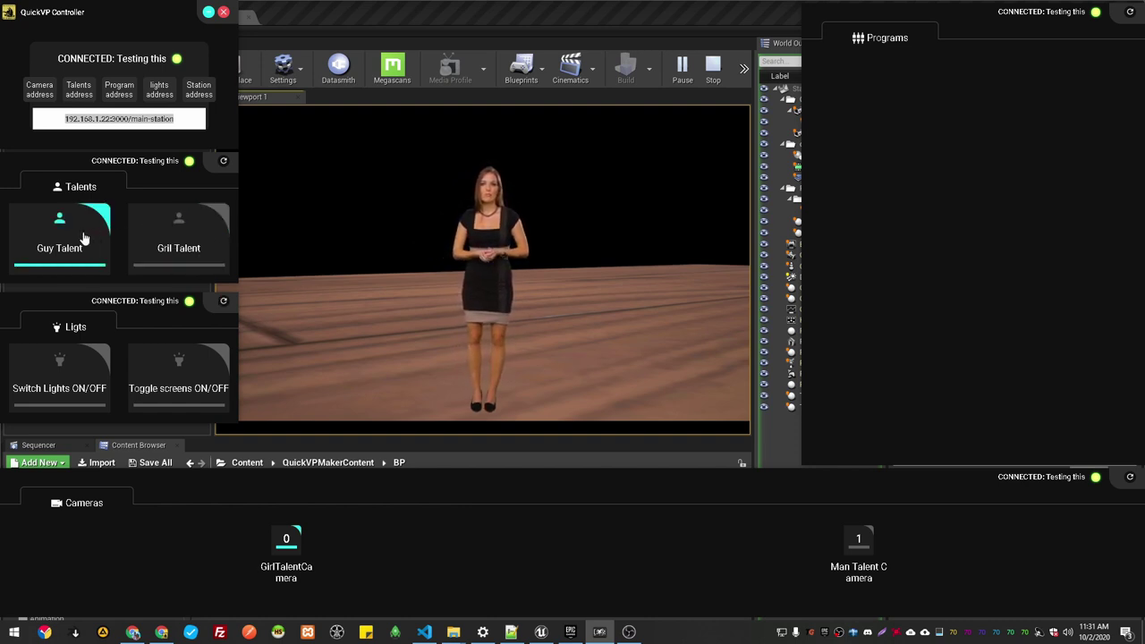
{"action": "left_click", "coordinate": [850, 544]}
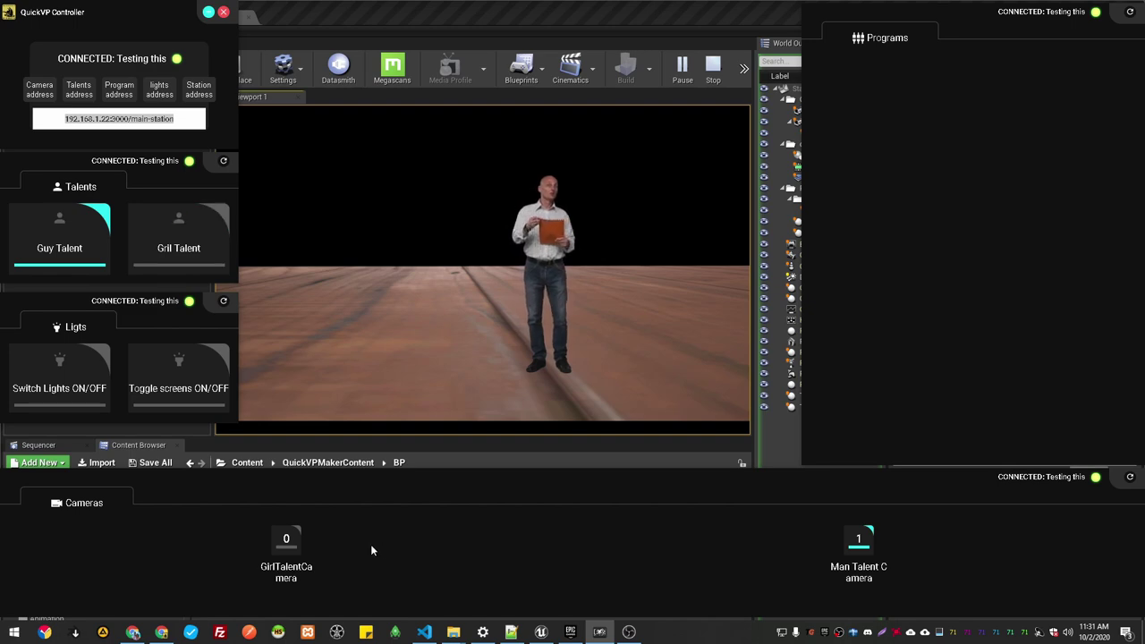
{"action": "left_click", "coordinate": [391, 337]}
{"action": "key", "text": "Escape"}
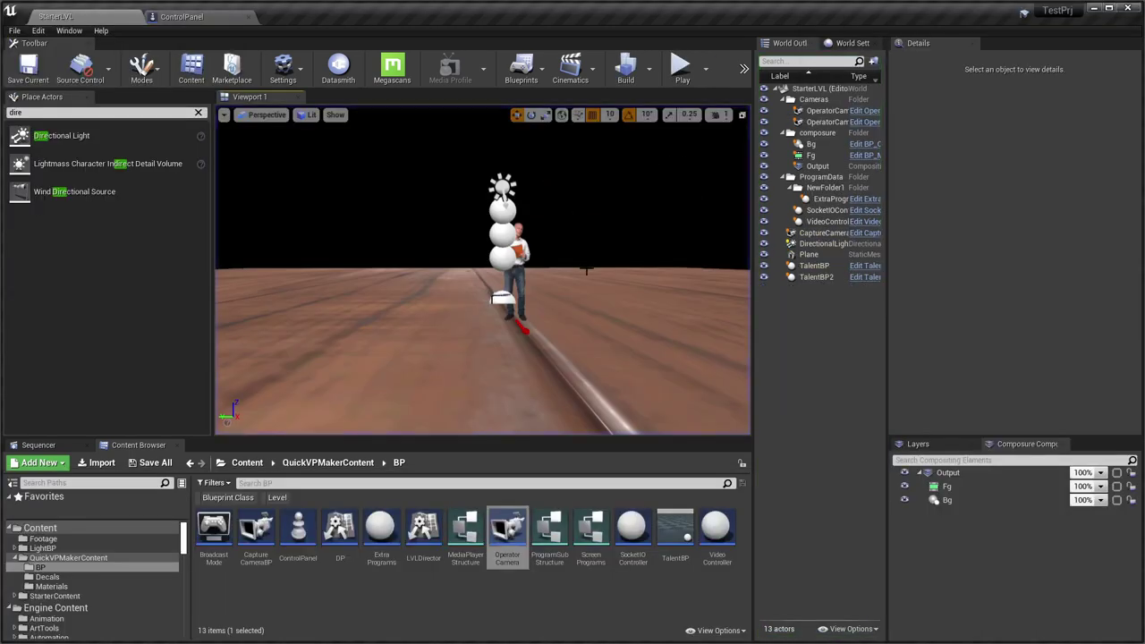
Search the placeable actors for "rai" and place a Camera Rig Rail on the floor beneath the girl talent's OperatorCamera, at about X 360, Y 730.
{"action": "right_click_drag", "start_coordinate": [437, 260], "coordinate": [474, 263]}
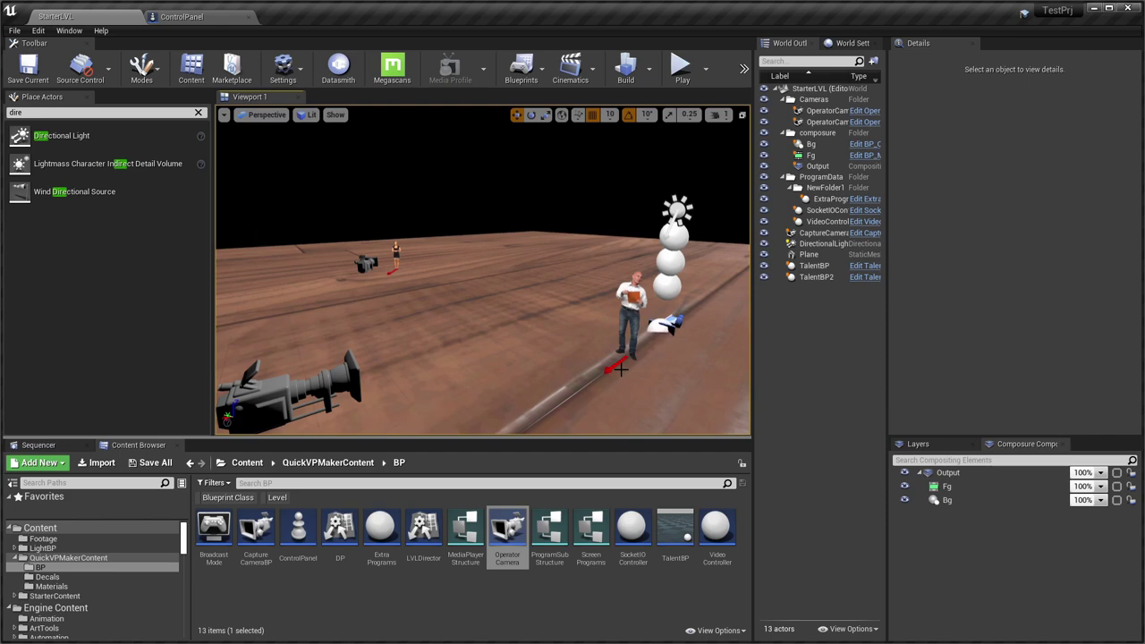
{"action": "key", "text": "w"}
{"action": "right_click_drag", "start_coordinate": [577, 330], "coordinate": [680, 306]}
{"action": "key", "text": "w"}
{"action": "key", "text": "w"}
{"action": "key", "text": "a"}
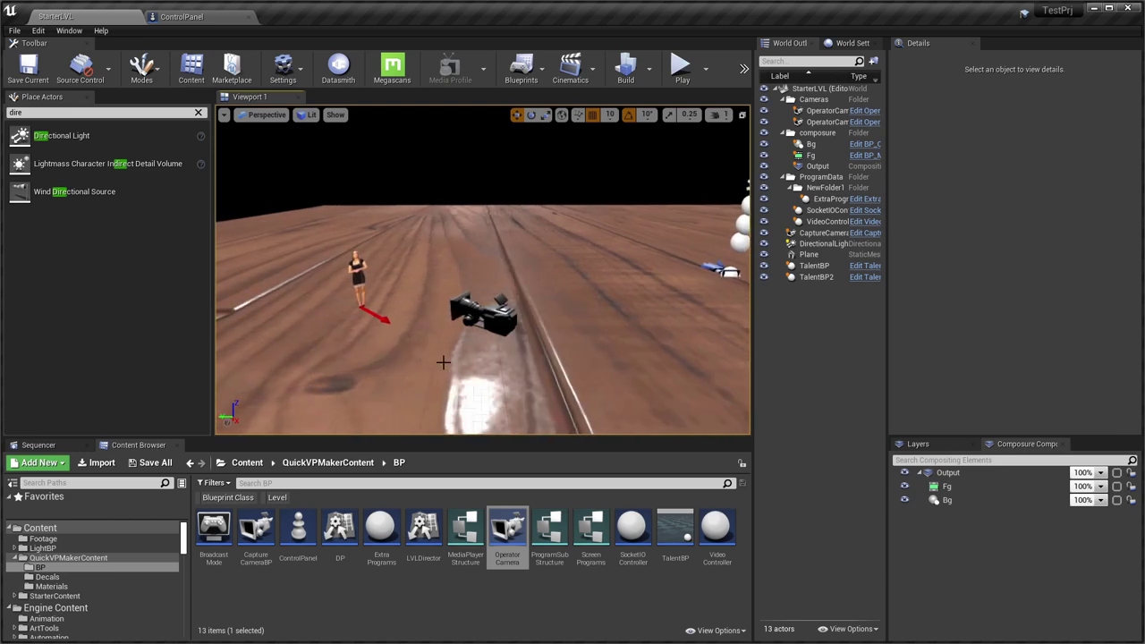
{"action": "left_click", "coordinate": [498, 315]}
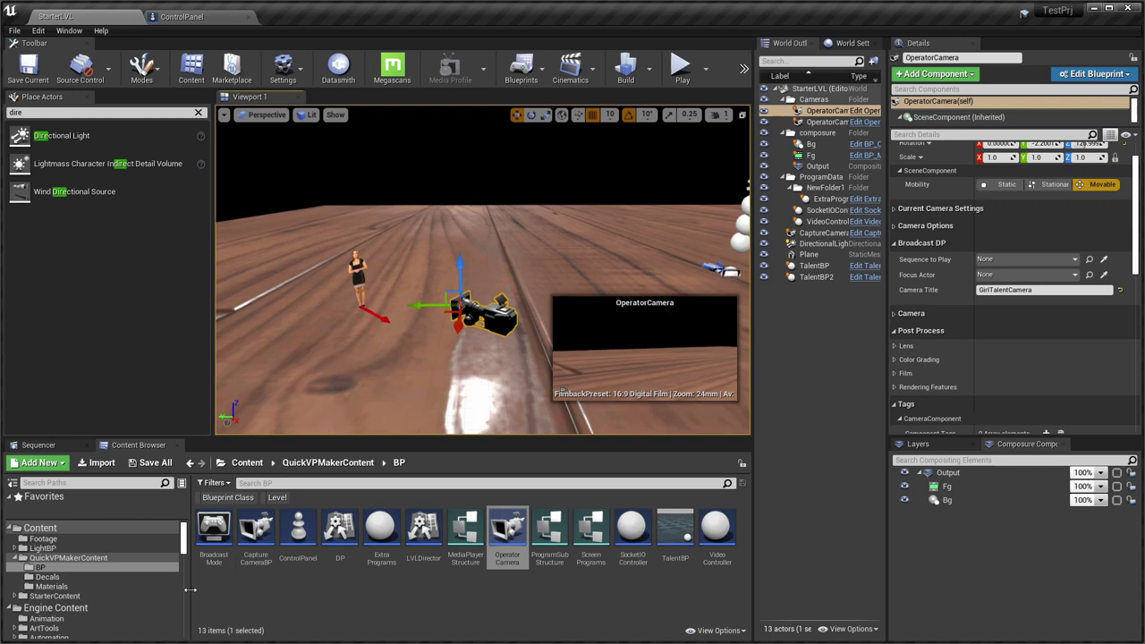
{"action": "left_click", "coordinate": [124, 115]}
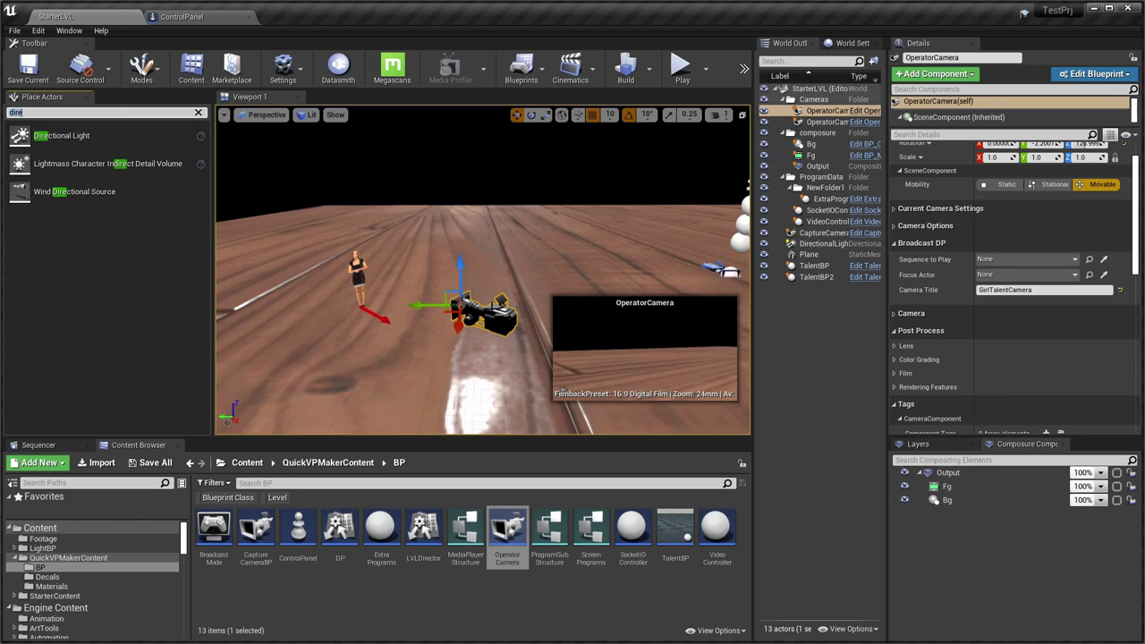
{"action": "right_click_drag", "start_coordinate": [484, 271], "coordinate": [479, 268]}
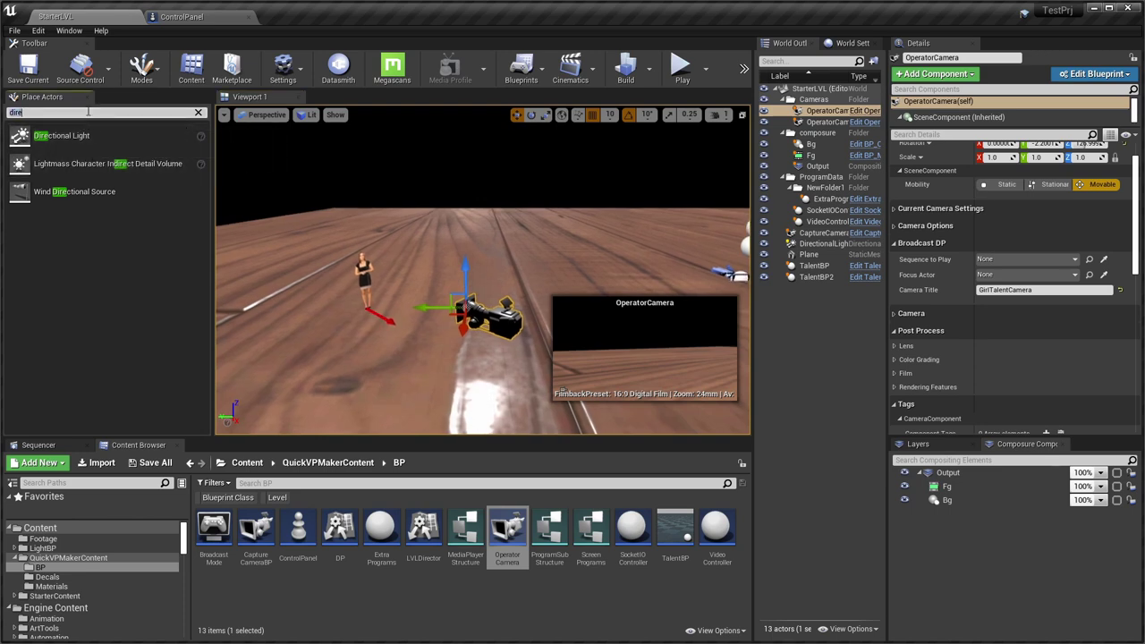
{"action": "key", "text": "BackSpace"}
{"action": "key", "text": "BackSpace"}
{"action": "key", "text": "BackSpace"}
{"action": "key", "text": "BackSpace"}
{"action": "type", "text": "rai"}
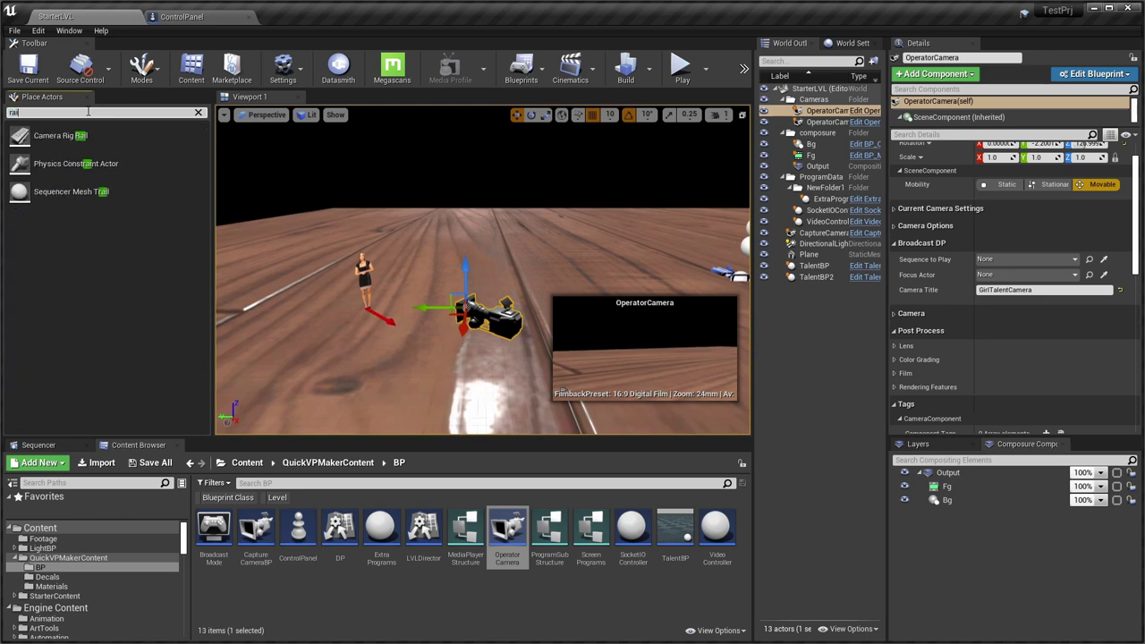
{"action": "left_click_drag", "start_coordinate": [75, 129], "coordinate": [488, 359]}
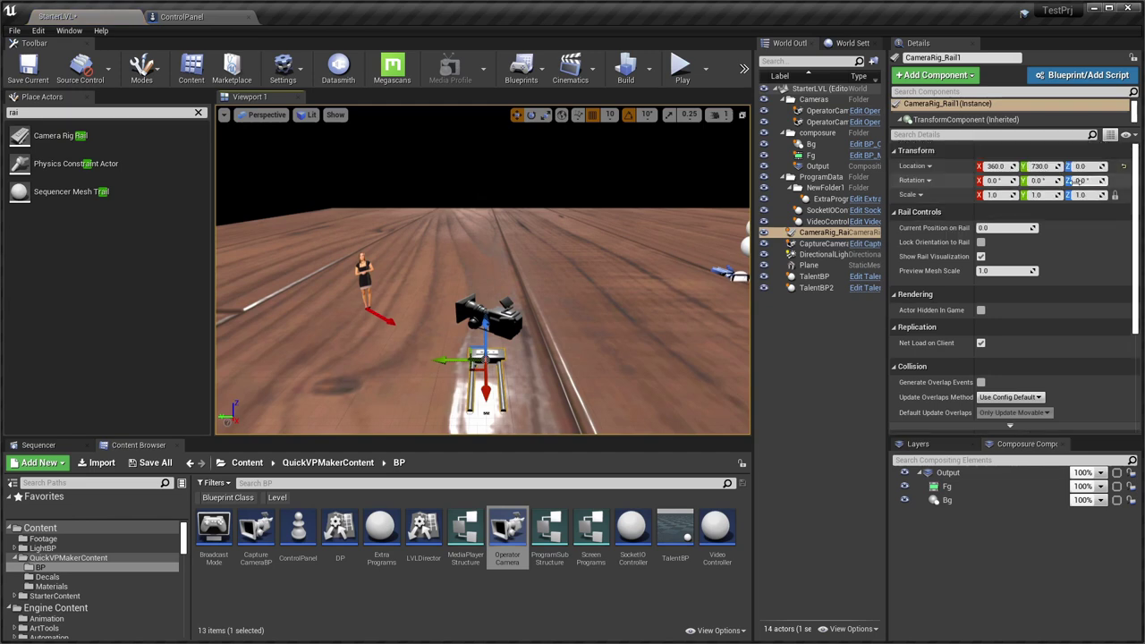
{"action": "key", "text": "Return"}
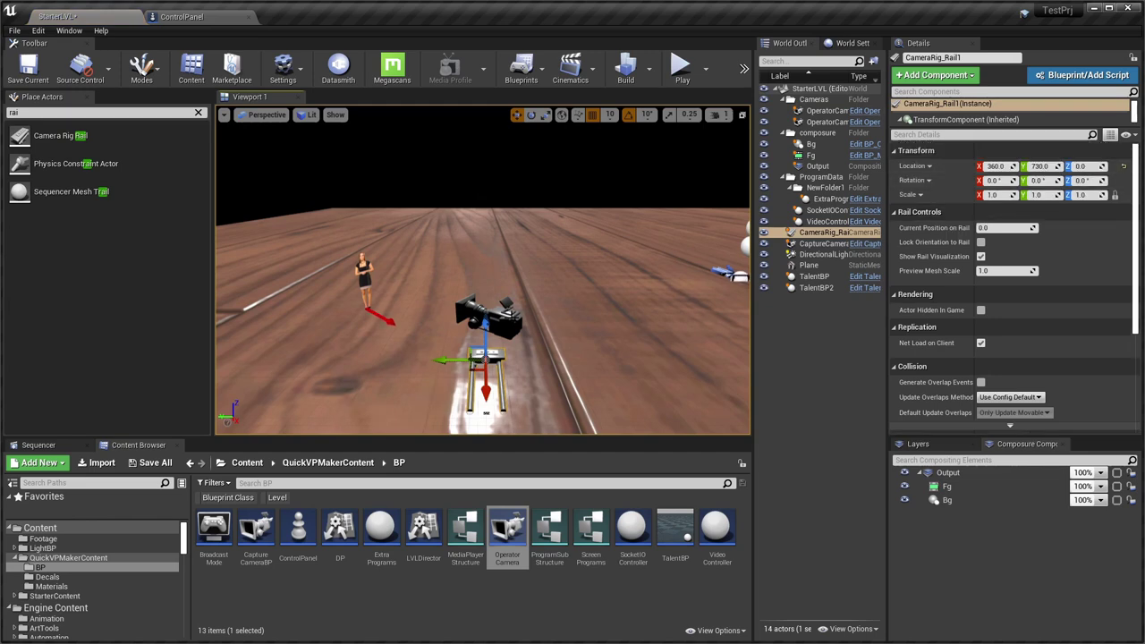
Rename the girl talent's OperatorCamera as girlCamera.
{"action": "left_click", "coordinate": [825, 111]}
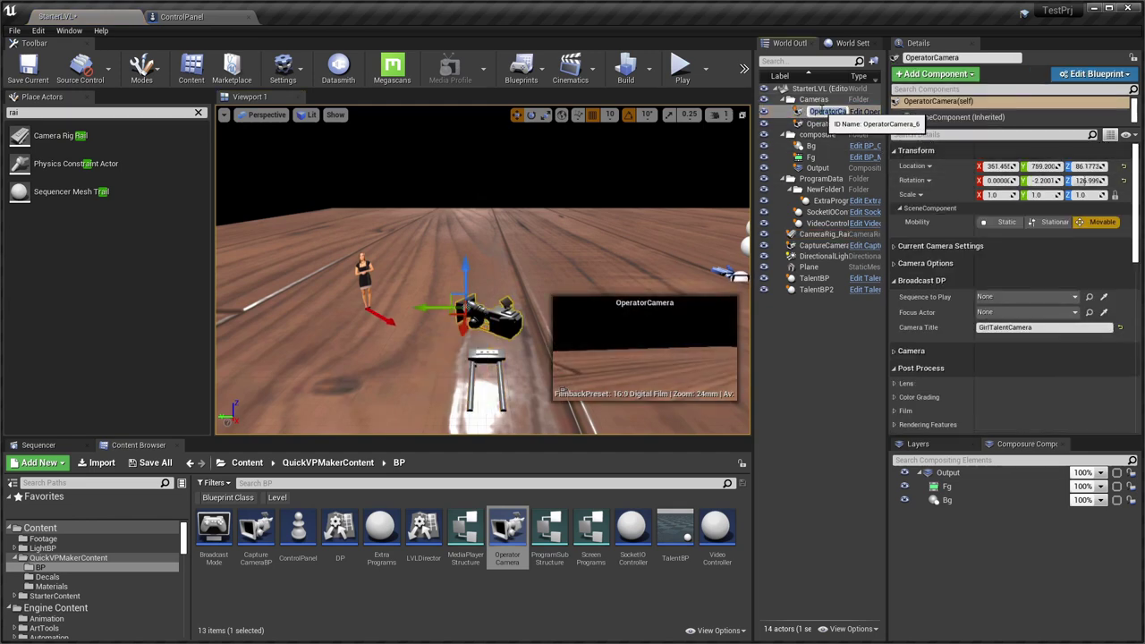
{"action": "type", "text": "girlCamera"}
{"action": "key", "text": "Return"}
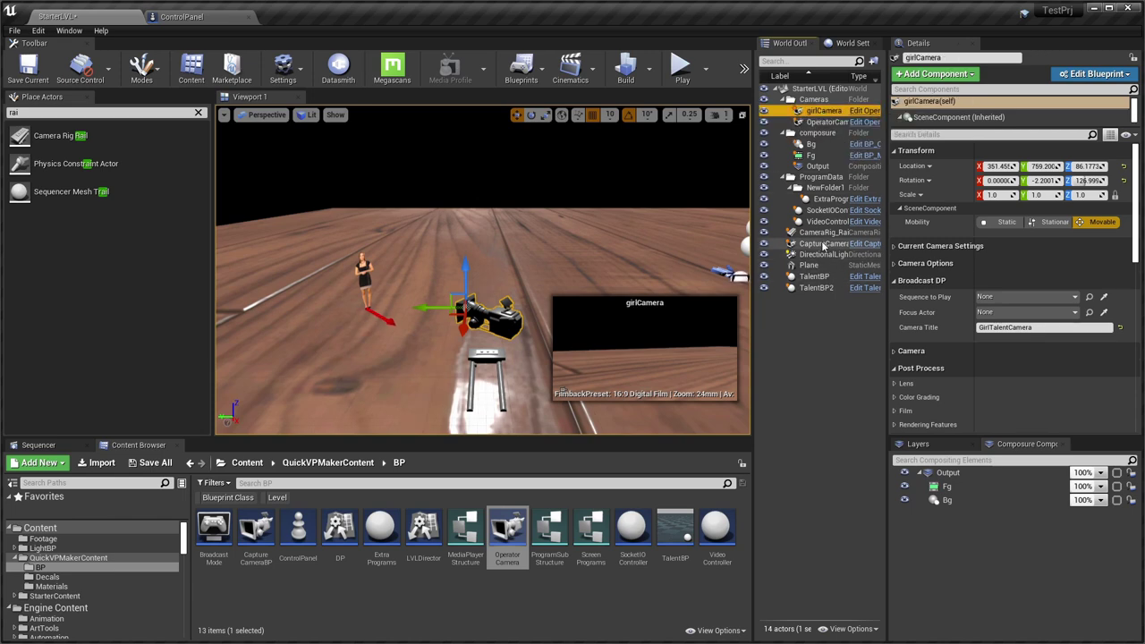
Move the camera rig rail into the Cameras folder and rename it girlRail.
{"action": "left_click_drag", "start_coordinate": [819, 233], "coordinate": [816, 101]}
{"action": "left_click", "coordinate": [821, 111]}
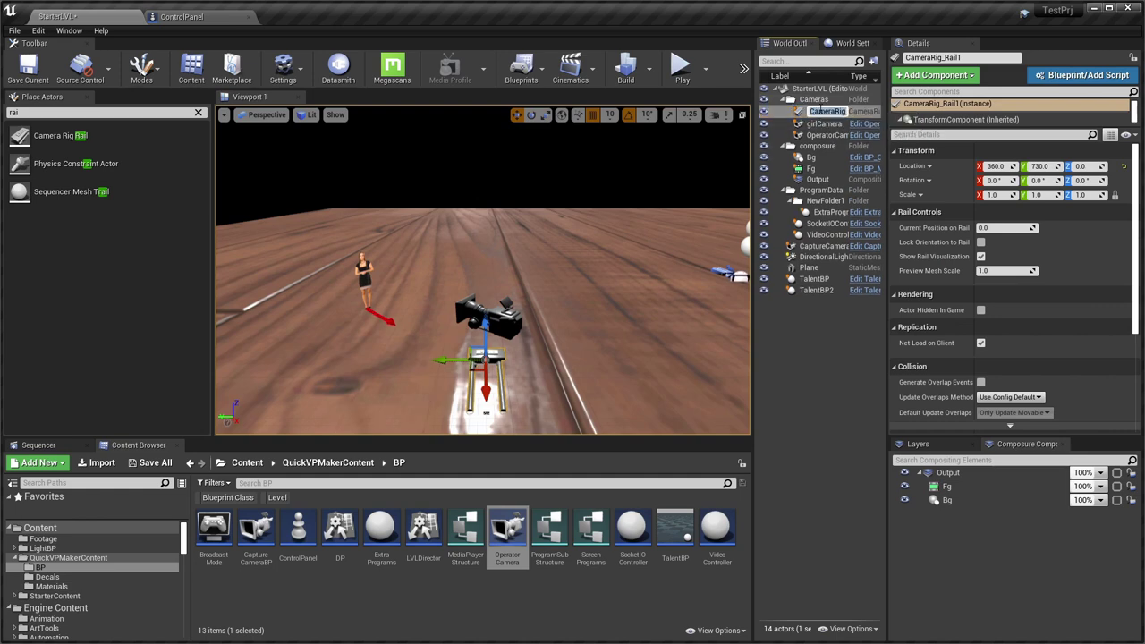
{"action": "type", "text": "girlRail"}
{"action": "key", "text": "Return"}
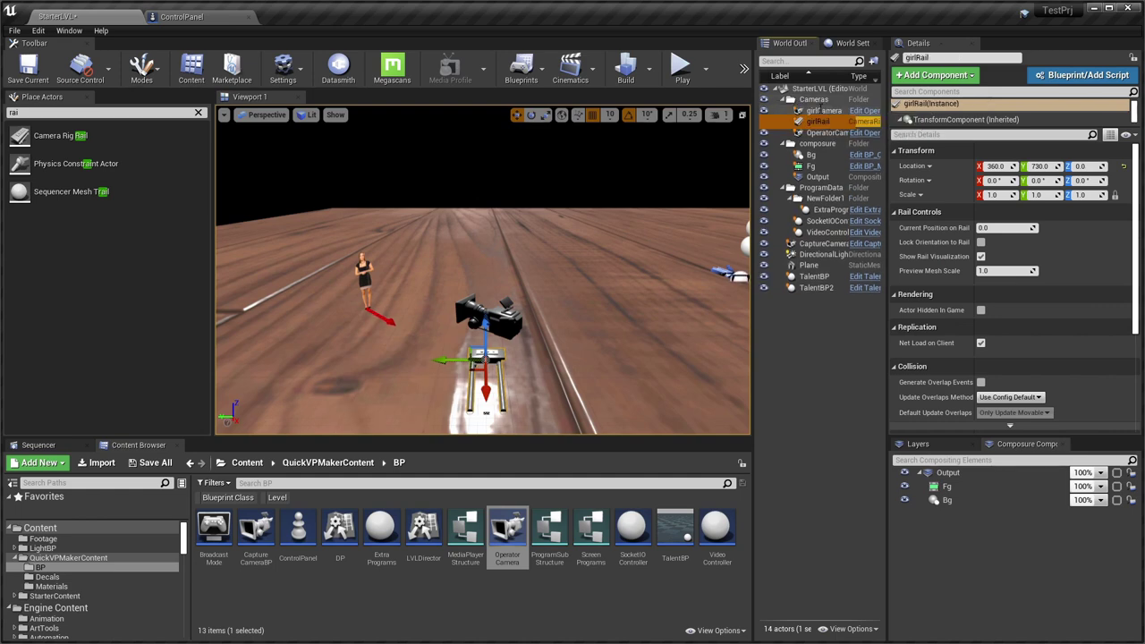
Attach girlCamera to girlRail and set its relative location to X 0, Y 0, Z 60.
{"action": "left_click", "coordinate": [823, 121]}
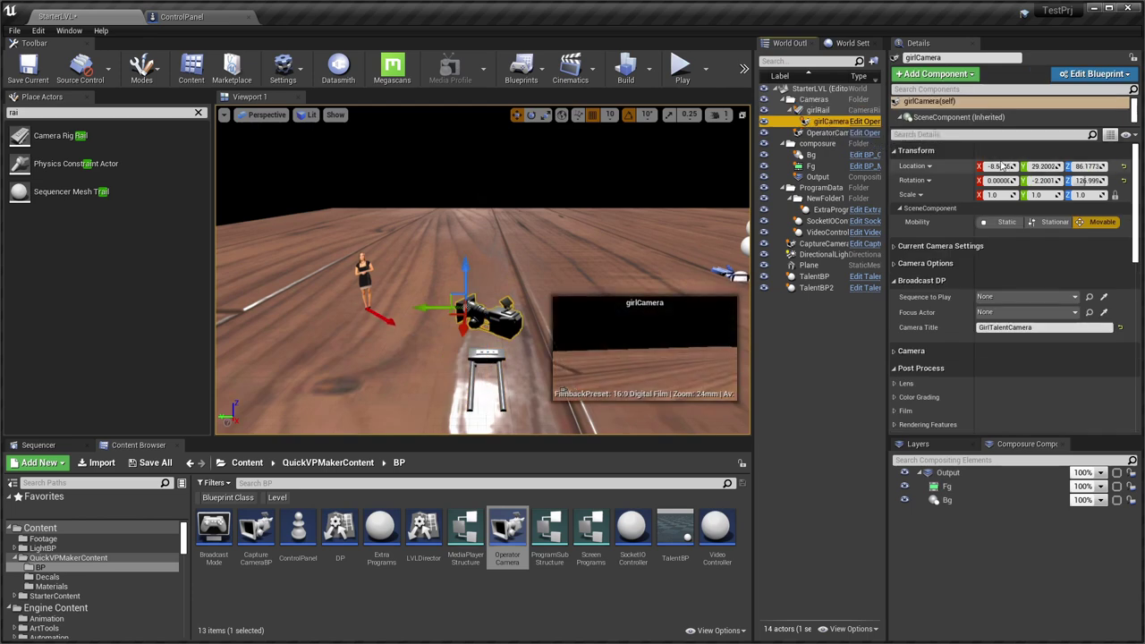
{"action": "left_click", "coordinate": [1002, 167]}
{"action": "type", "text": "0"}
{"action": "key", "text": "Tab"}
{"action": "type", "text": "0"}
{"action": "key", "text": "Tab"}
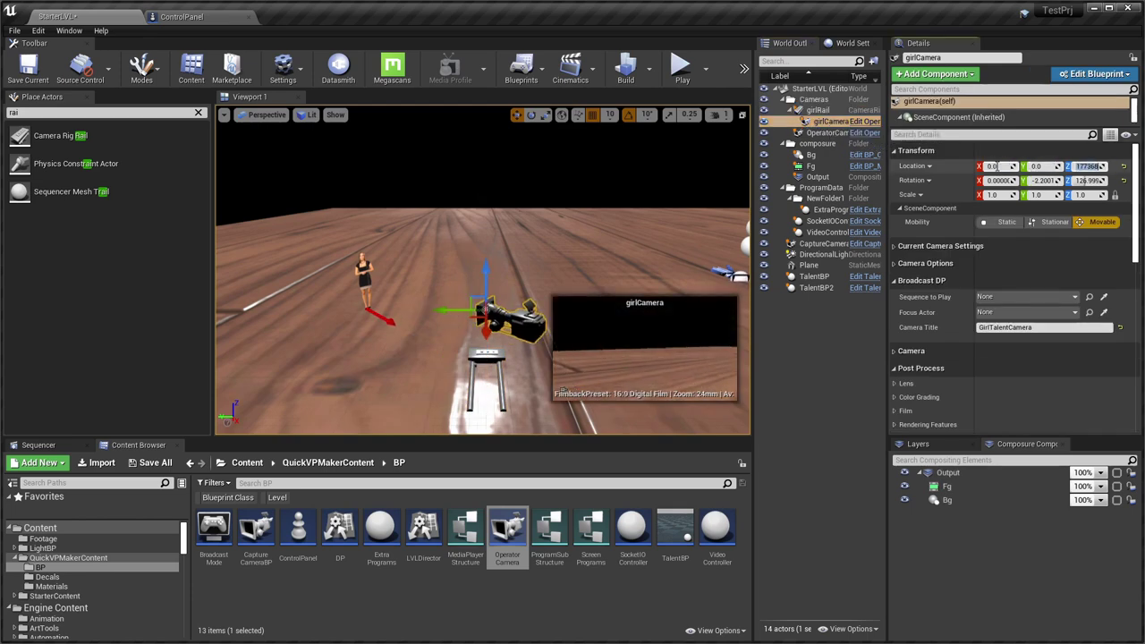
{"action": "type", "text": "60"}
{"action": "key", "text": "Return"}
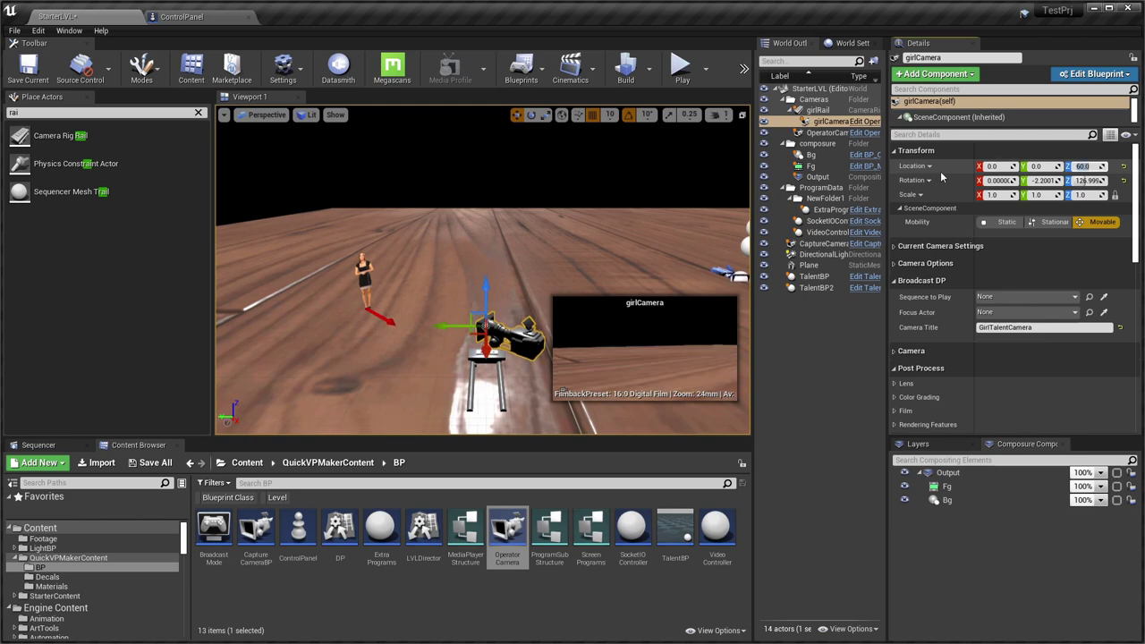
Turn off Actor Hidden In Game for the girl talent, TalentBP2.
{"action": "right_click_drag", "start_coordinate": [475, 302], "coordinate": [412, 302]}
{"action": "left_click", "coordinate": [396, 234]}
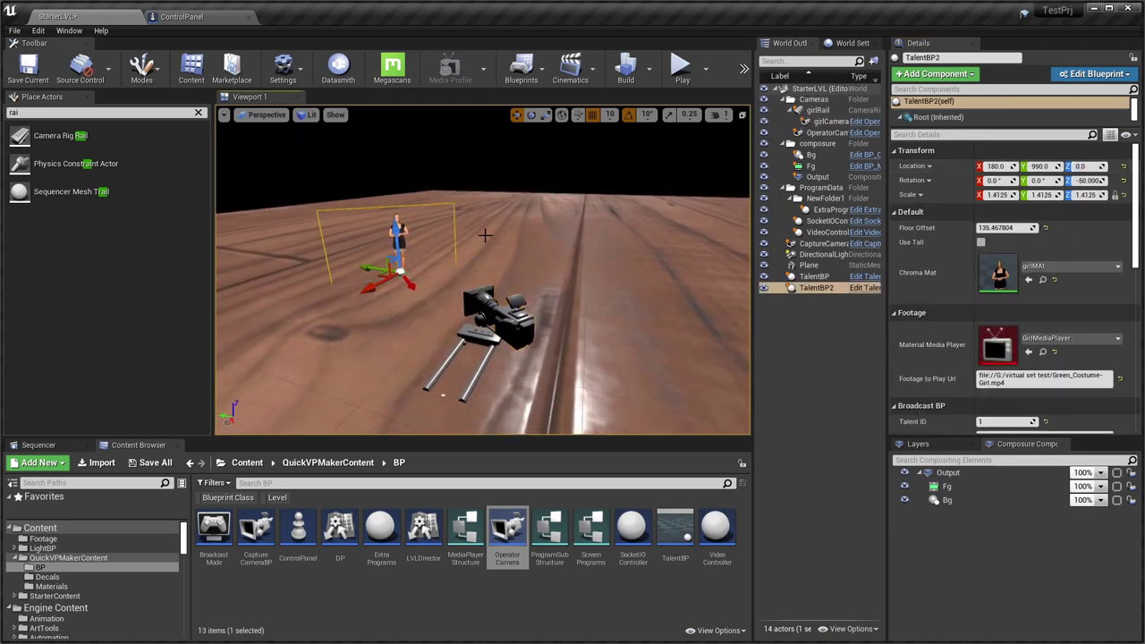
{"action": "scroll", "coordinate": [981, 383], "scroll_direction": "down", "scroll_amount": 5}
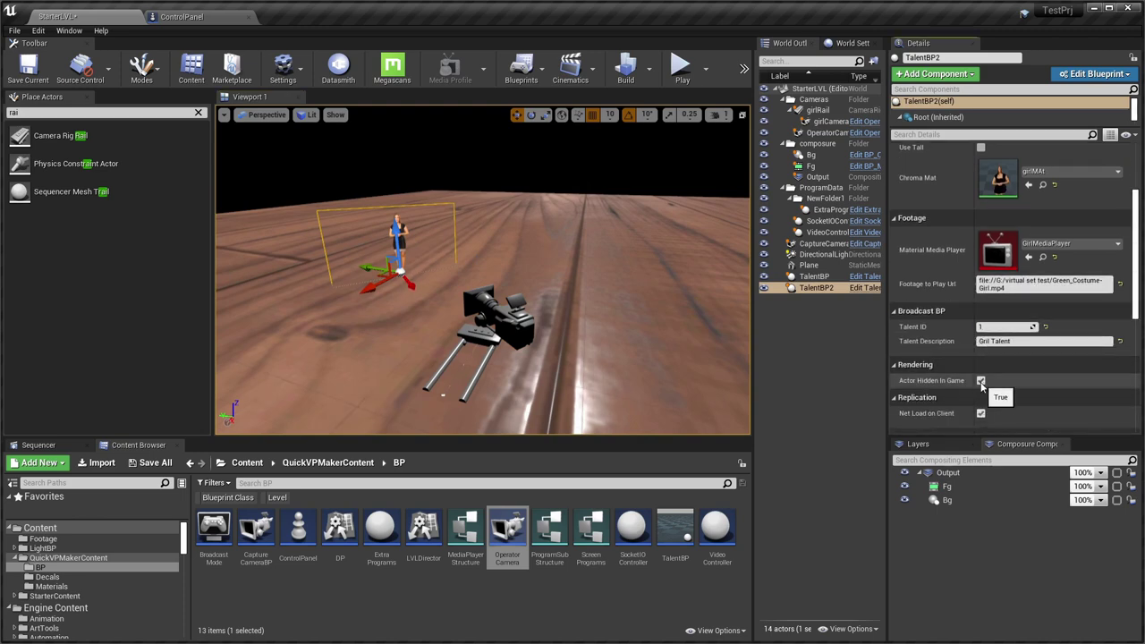
{"action": "left_click", "coordinate": [981, 381]}
Raise girlCamera slightly above its rail and set its look-at tracking's Actor to Track to the girl talent, TalentBP2.
{"action": "left_click", "coordinate": [517, 318]}
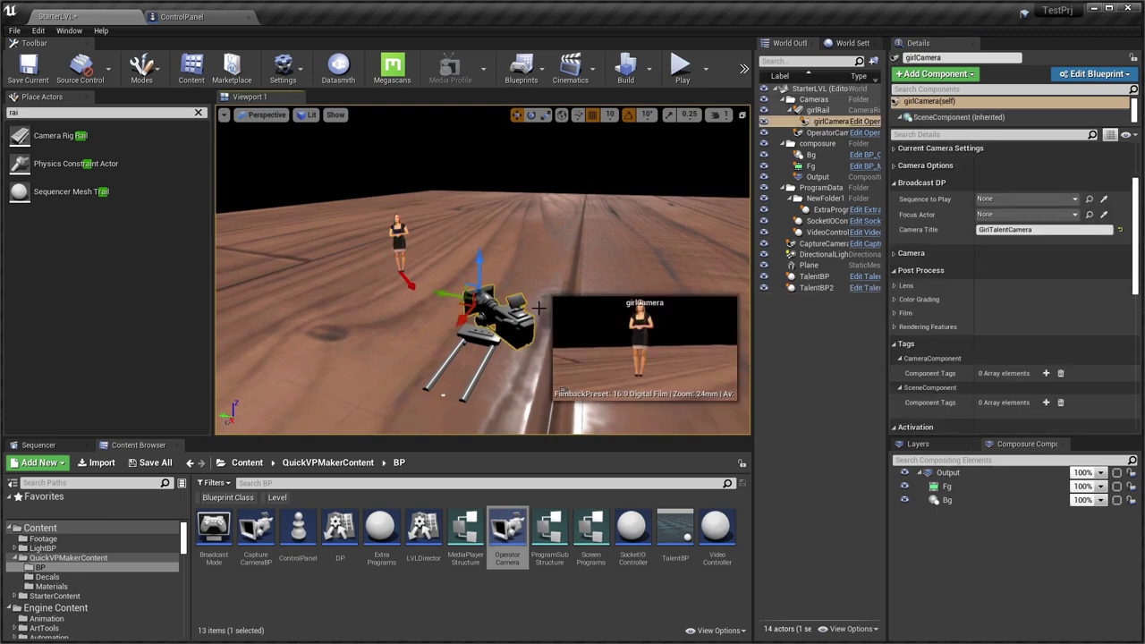
{"action": "left_click_drag", "start_coordinate": [480, 259], "coordinate": [479, 243]}
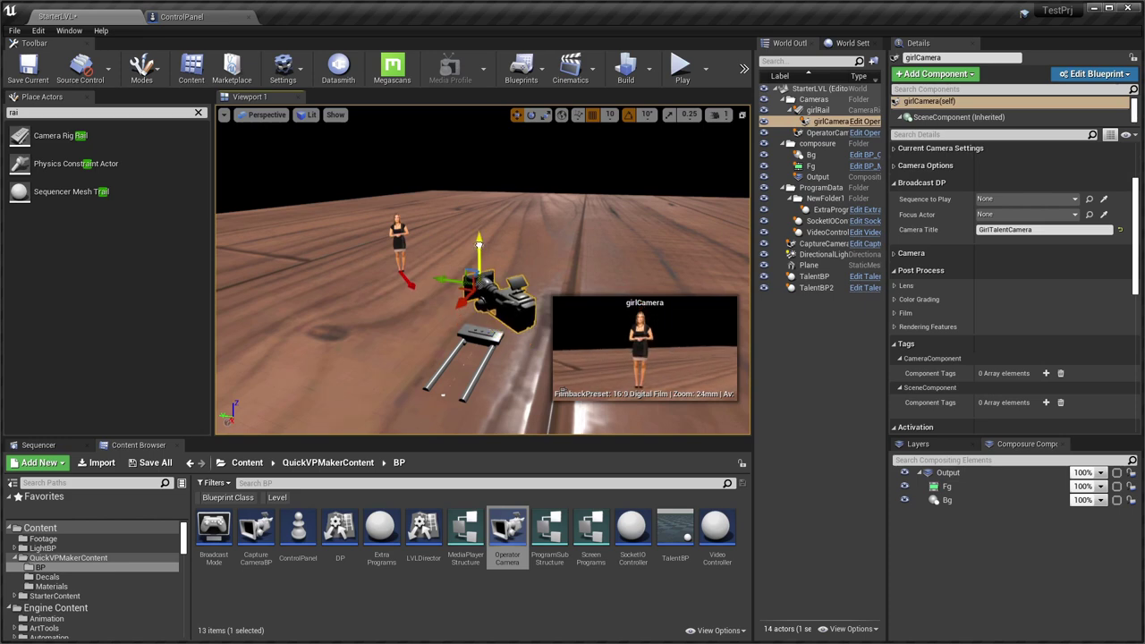
{"action": "left_click", "coordinate": [895, 148]}
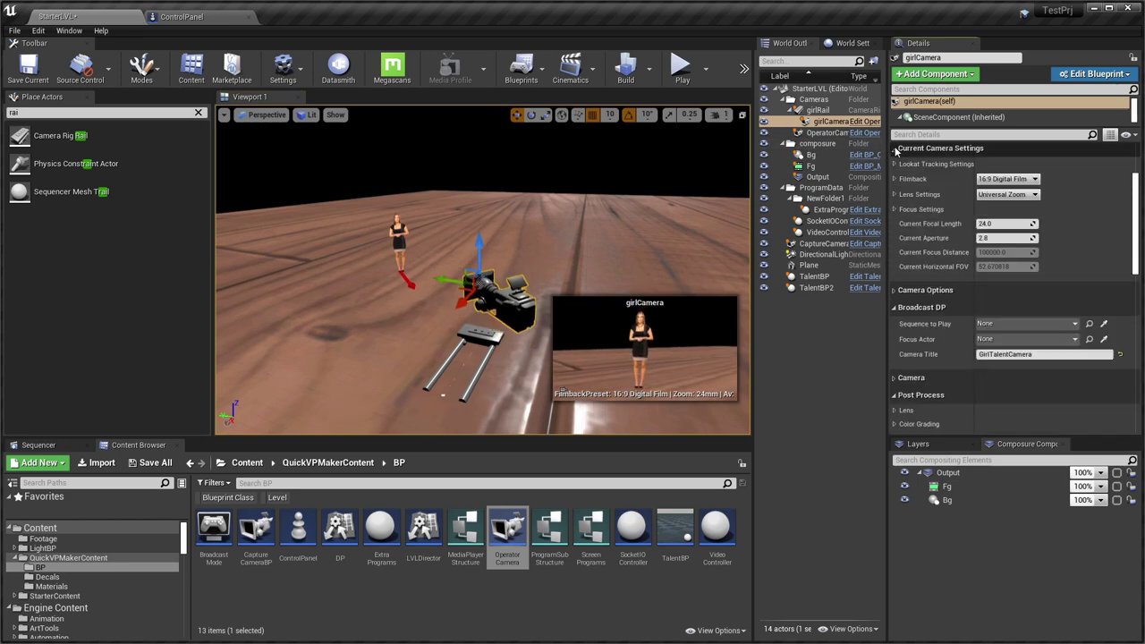
{"action": "left_click", "coordinate": [894, 163]}
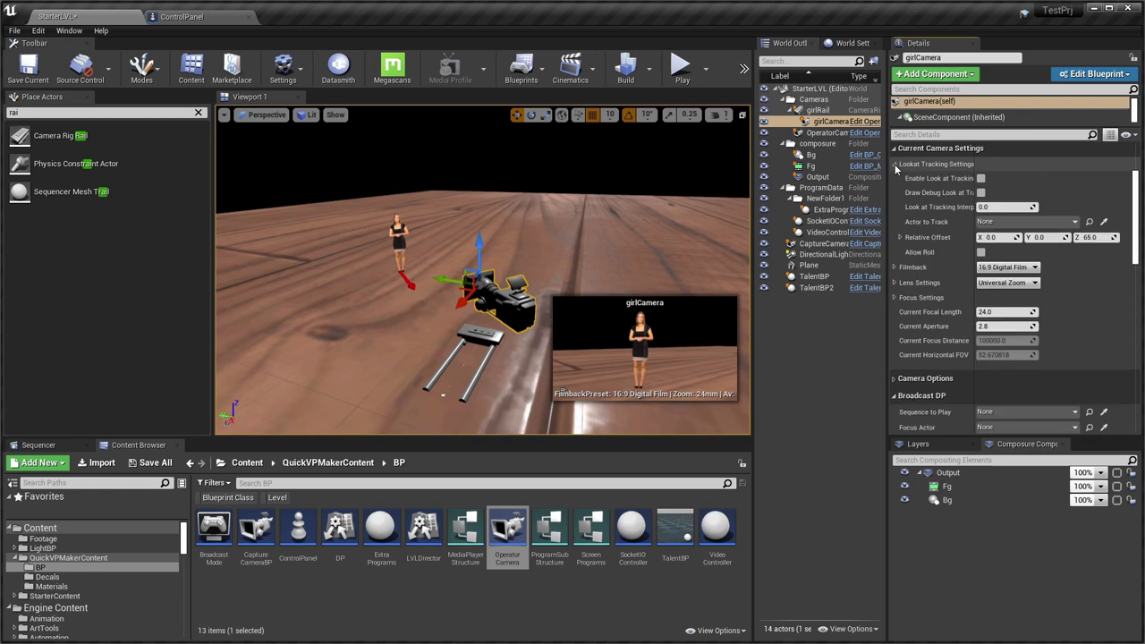
{"action": "left_click", "coordinate": [1106, 223]}
{"action": "left_click", "coordinate": [399, 238]}
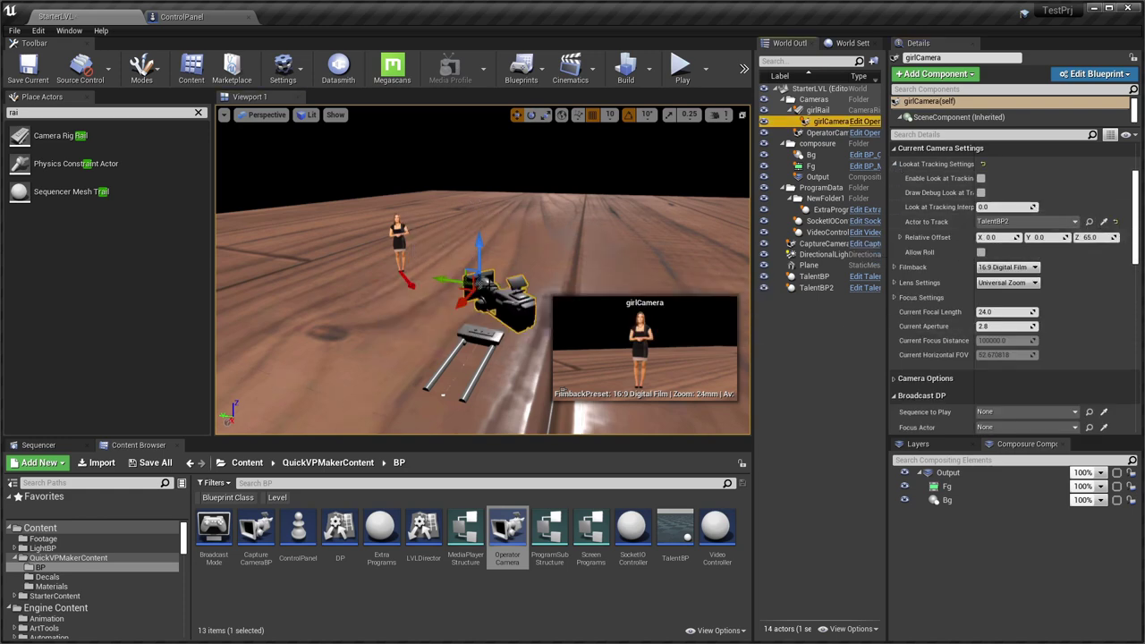
Move girlRail's spline points apart and bend the spline into a long curved track running past the girl talent.
{"action": "left_click", "coordinate": [464, 393]}
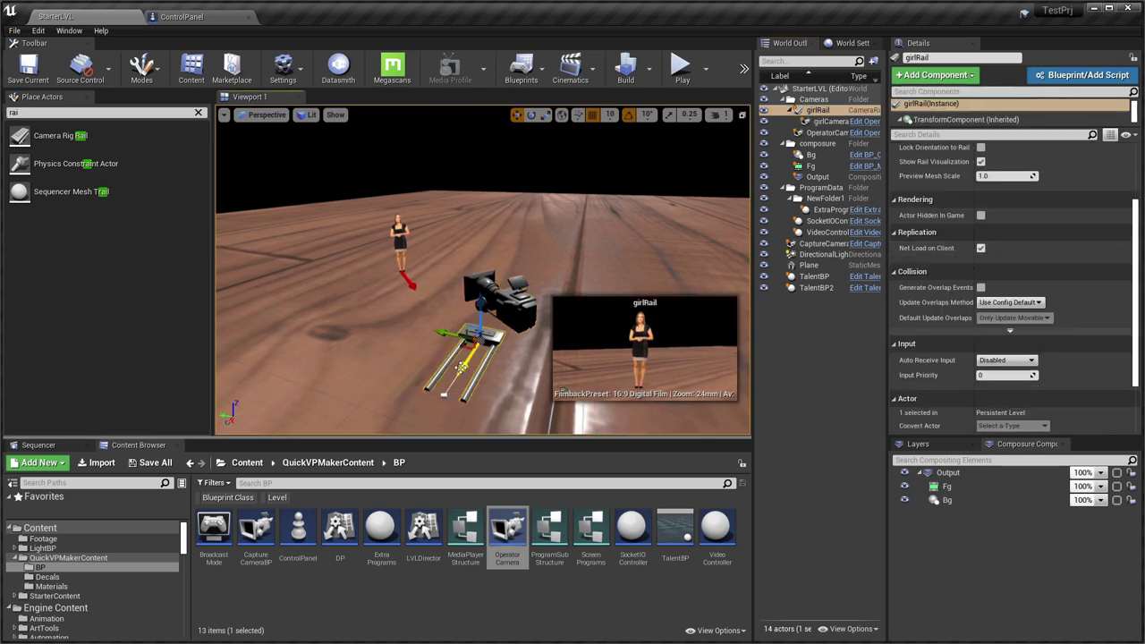
{"action": "left_click", "coordinate": [443, 393]}
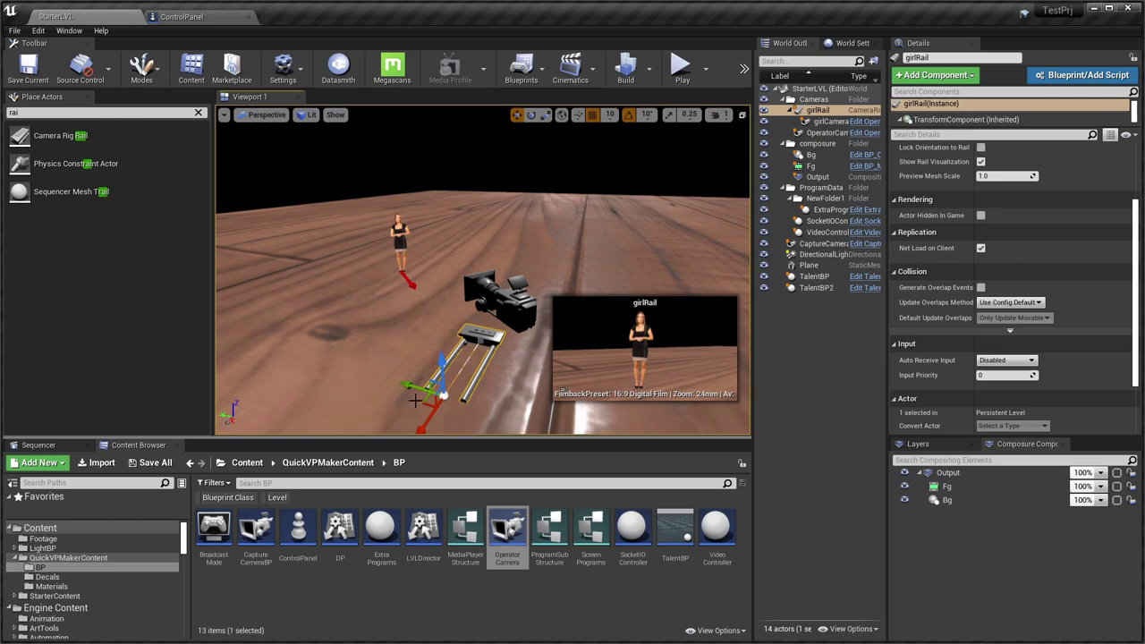
{"action": "left_click_drag", "start_coordinate": [420, 400], "coordinate": [555, 243]}
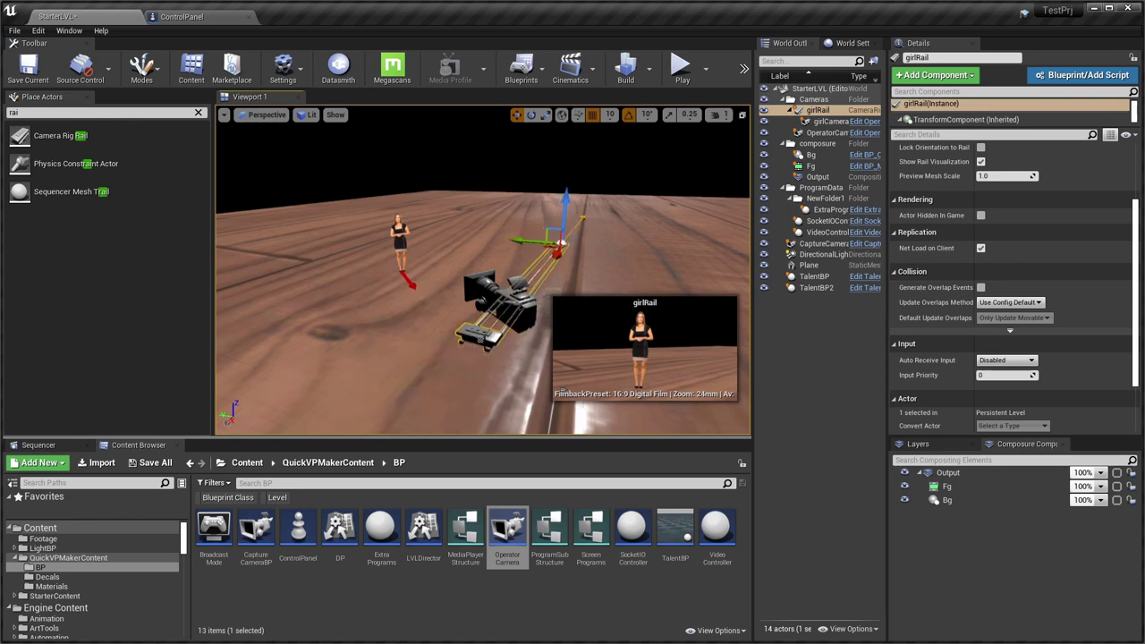
{"action": "left_click", "coordinate": [472, 359]}
{"action": "left_click_drag", "start_coordinate": [472, 360], "coordinate": [318, 398]}
{"action": "left_click", "coordinate": [562, 241]}
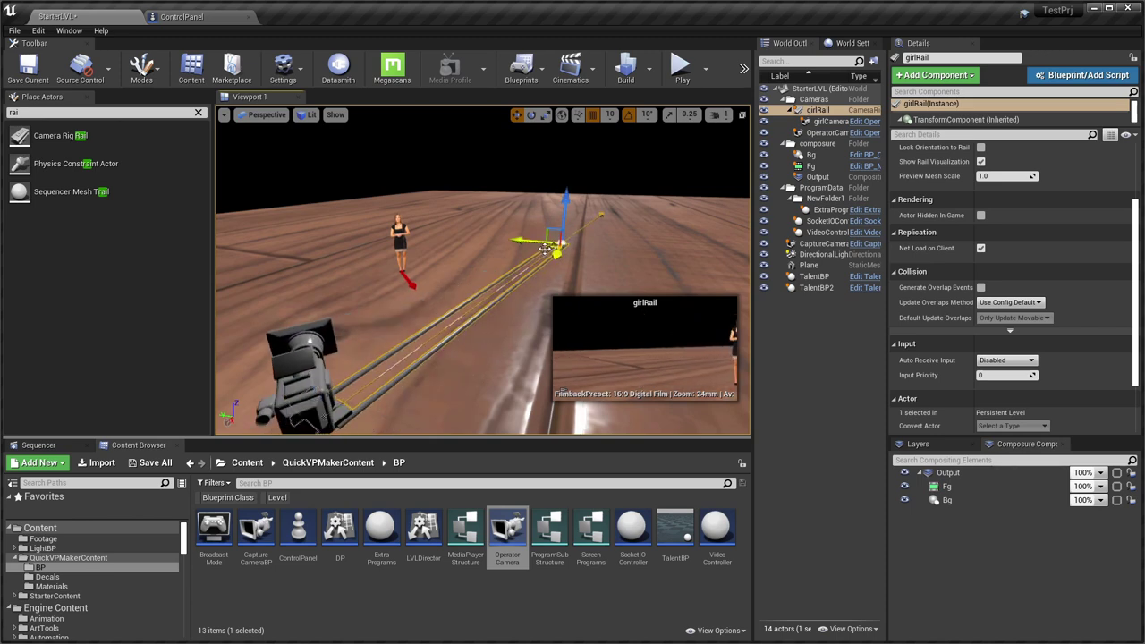
{"action": "mouse_move", "coordinate": [545, 249]}
{"action": "left_mouse_down"}
{"action": "mouse_move", "coordinate": [457, 333]}
{"action": "mouse_move", "coordinate": [501, 301]}
{"action": "mouse_move", "coordinate": [552, 217]}
{"action": "mouse_move", "coordinate": [517, 217]}
{"action": "mouse_move", "coordinate": [530, 233]}
{"action": "left_mouse_up"}
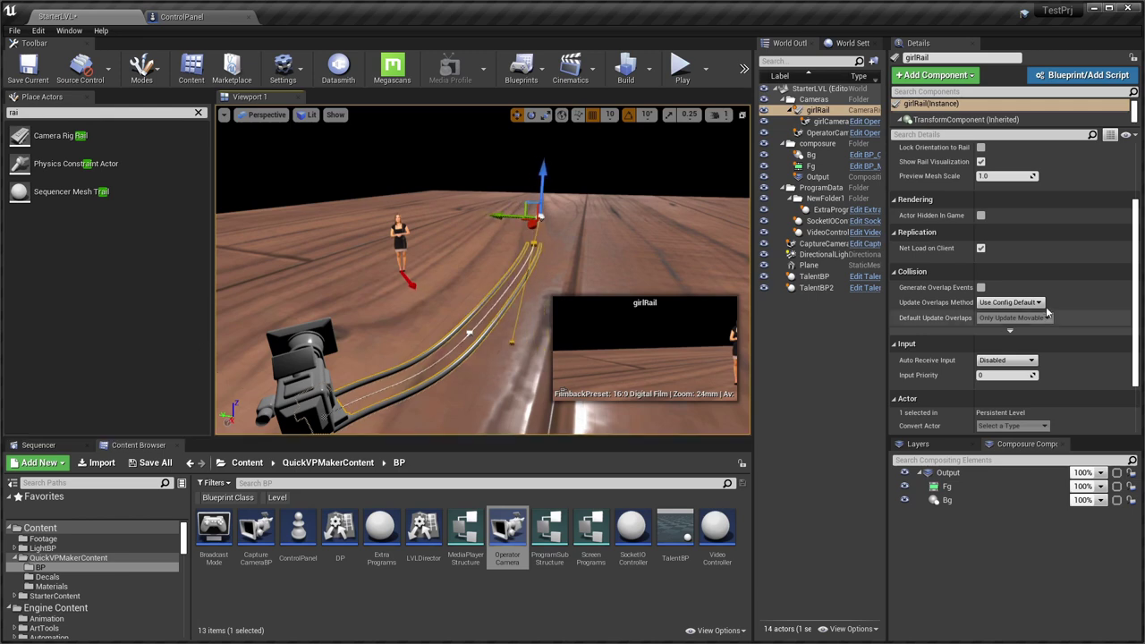
Move the camera mount along girlRail to a Current Position on Rail of 0.4.
{"action": "left_click", "coordinate": [480, 339]}
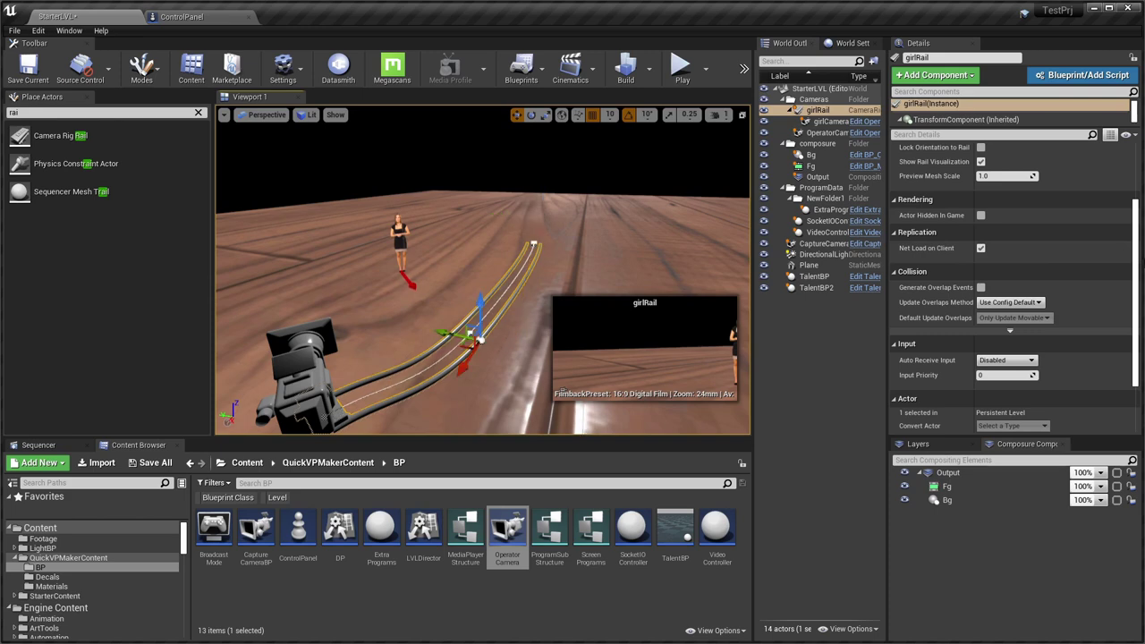
{"action": "scroll", "coordinate": [1057, 289], "scroll_direction": "up", "scroll_amount": 3}
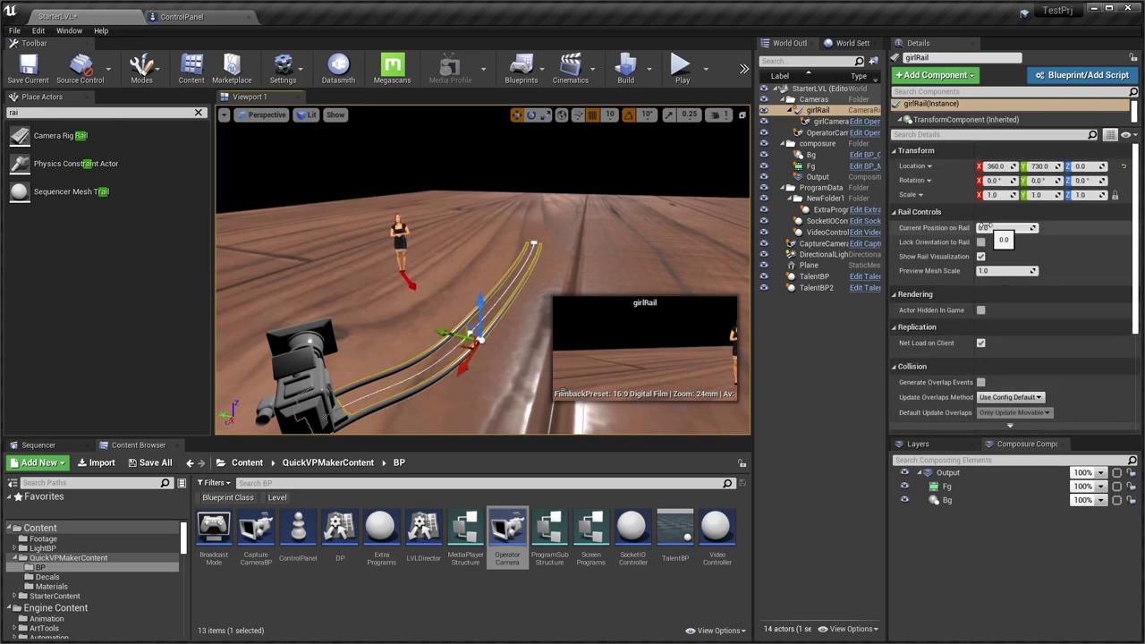
{"action": "mouse_move", "coordinate": [989, 227]}
{"action": "left_mouse_down"}
{"action": "mouse_move", "coordinate": [1025, 228]}
{"action": "mouse_move", "coordinate": [990, 226]}
{"action": "left_mouse_up"}
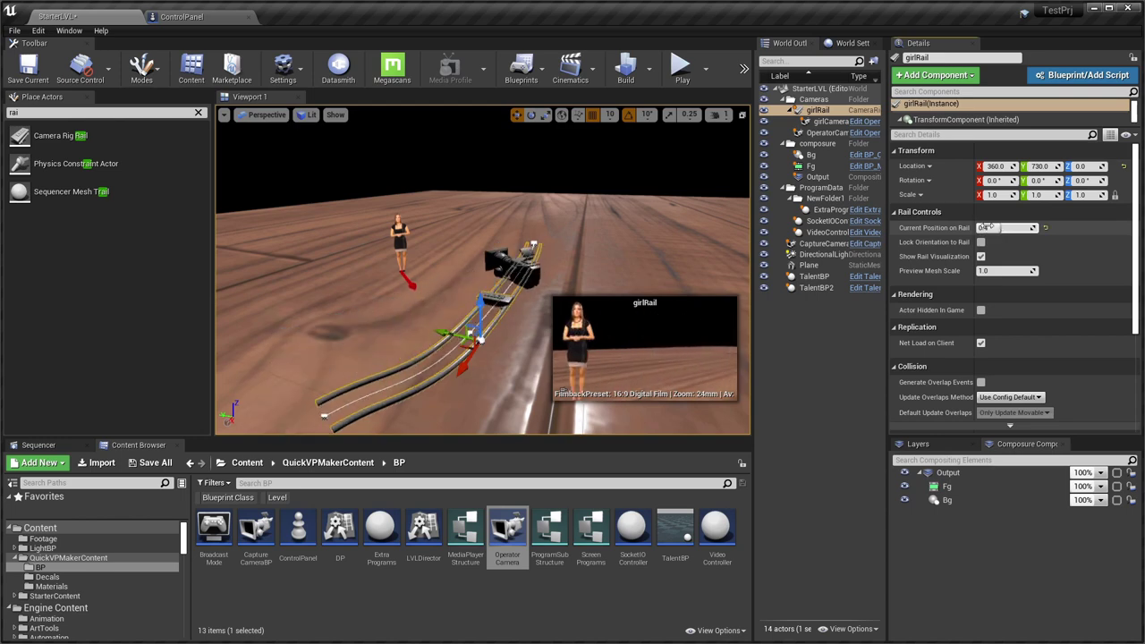
Enable look-at tracking on girlCamera and set its relative Z offset to about 53.6.
{"action": "left_click", "coordinate": [400, 243]}
{"action": "left_click", "coordinate": [519, 268]}
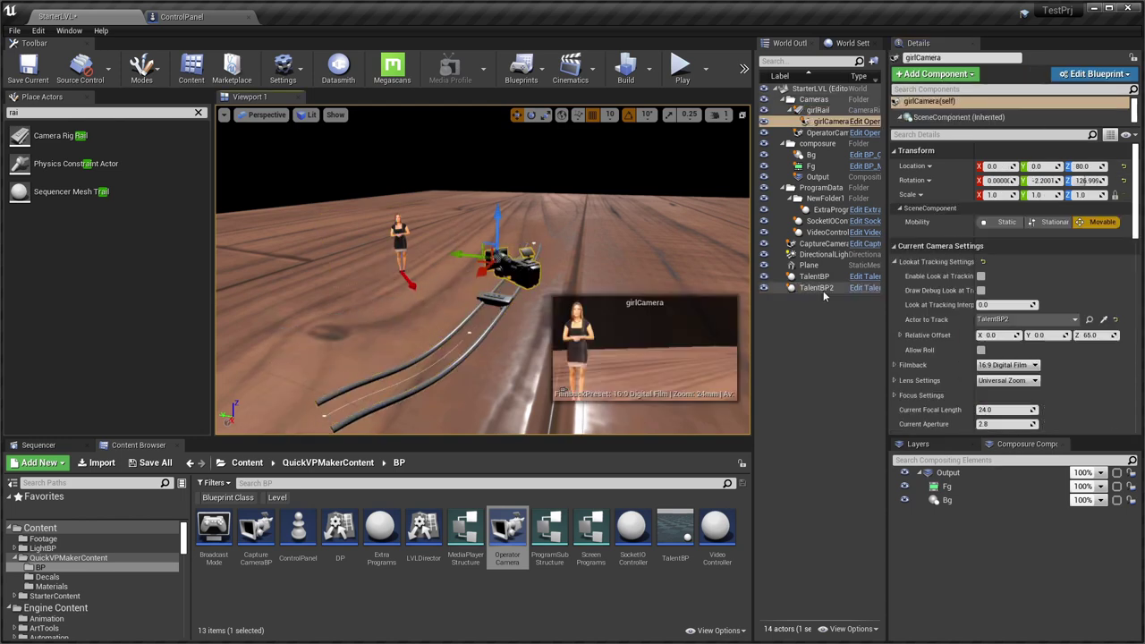
{"action": "left_click", "coordinate": [980, 277]}
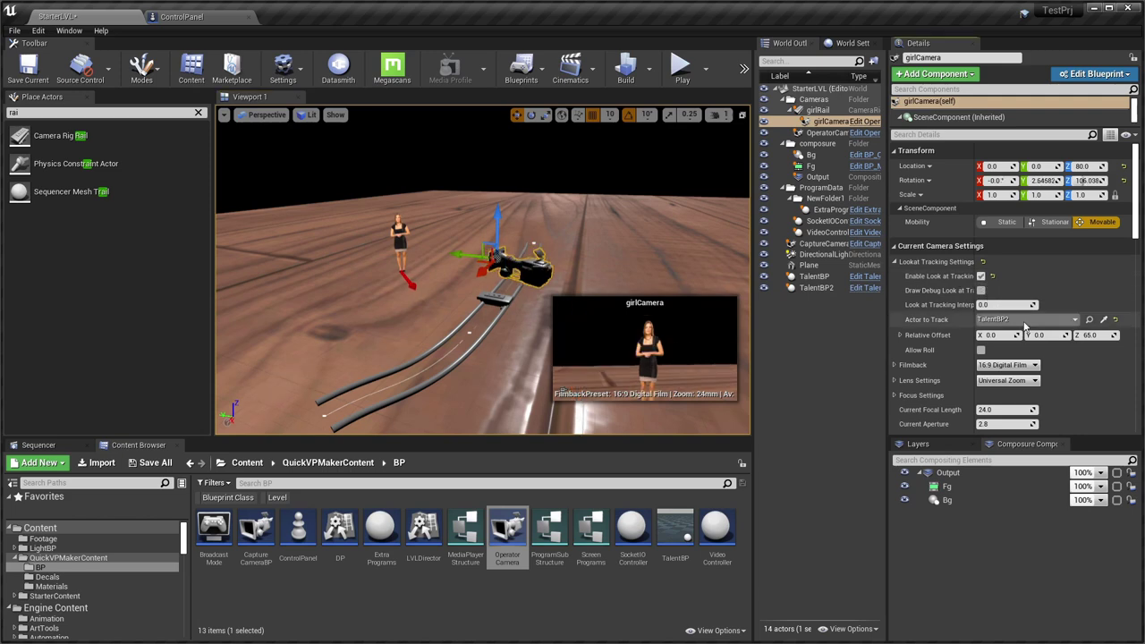
{"action": "mouse_move", "coordinate": [1092, 335]}
{"action": "left_mouse_down"}
{"action": "mouse_move", "coordinate": [1104, 335]}
{"action": "mouse_move", "coordinate": [1094, 334]}
{"action": "left_mouse_up"}
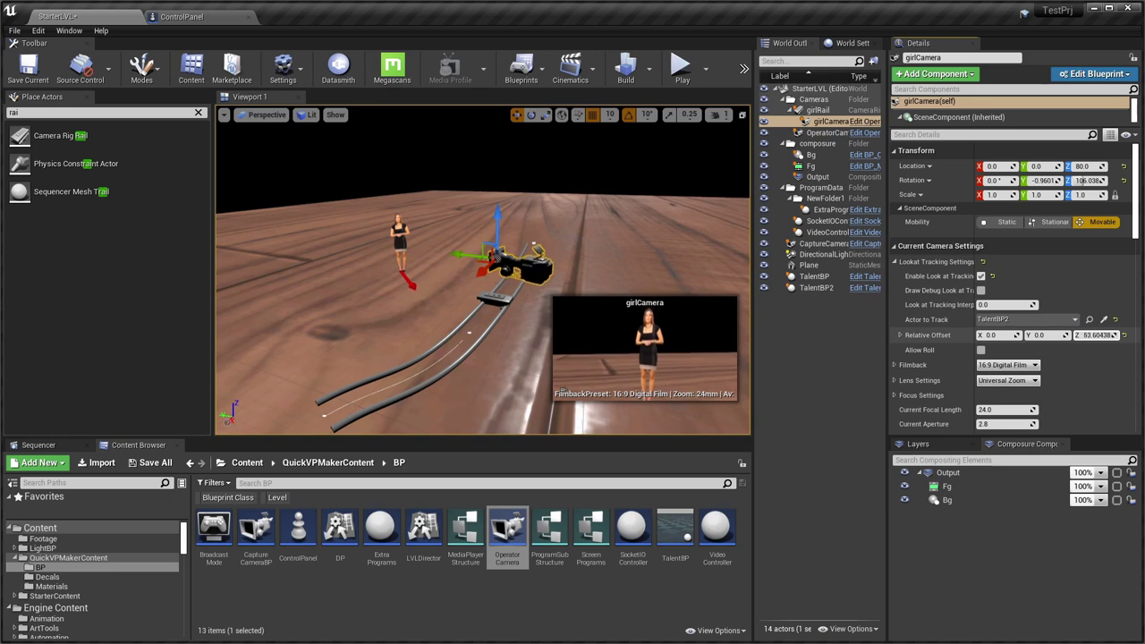
{"action": "scroll", "coordinate": [948, 374], "scroll_direction": "down", "scroll_amount": 2}
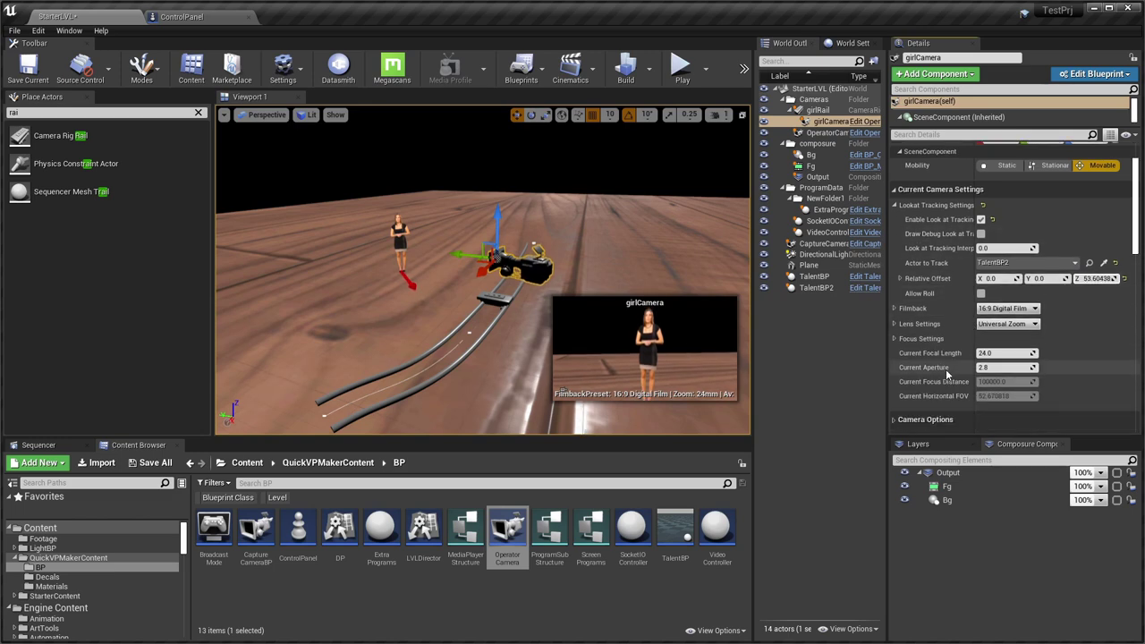
{"action": "left_click", "coordinate": [1005, 353]}
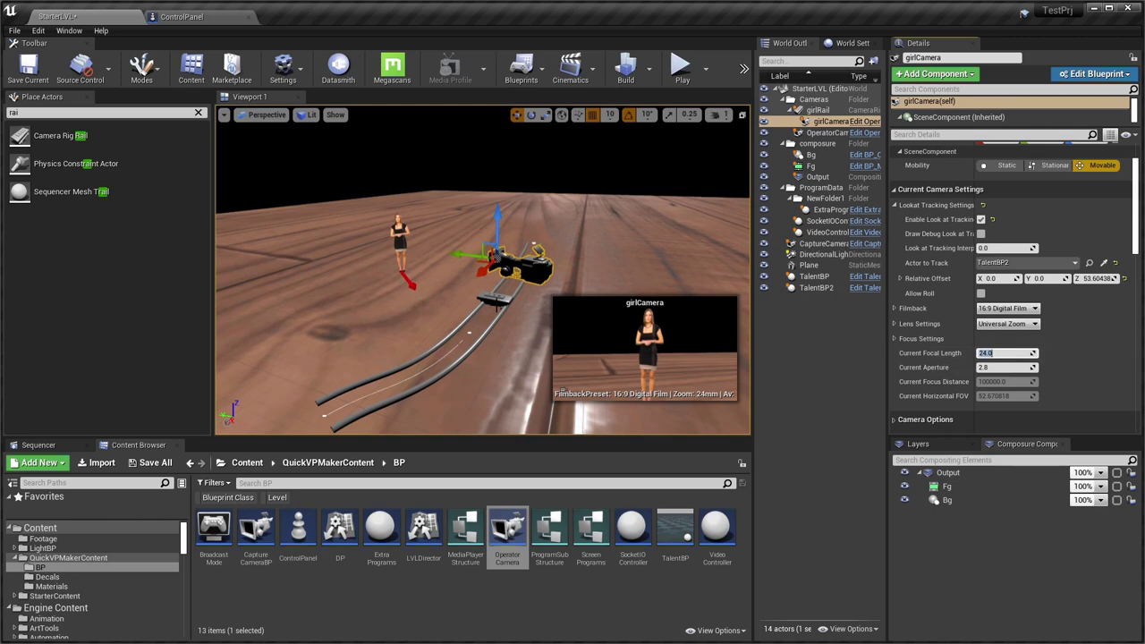
Test the tracking by sliding girlRail's current position along the track, ending at about 0.295.
{"action": "left_click", "coordinate": [496, 306]}
{"action": "scroll", "coordinate": [1002, 214], "scroll_direction": "up", "scroll_amount": 2}
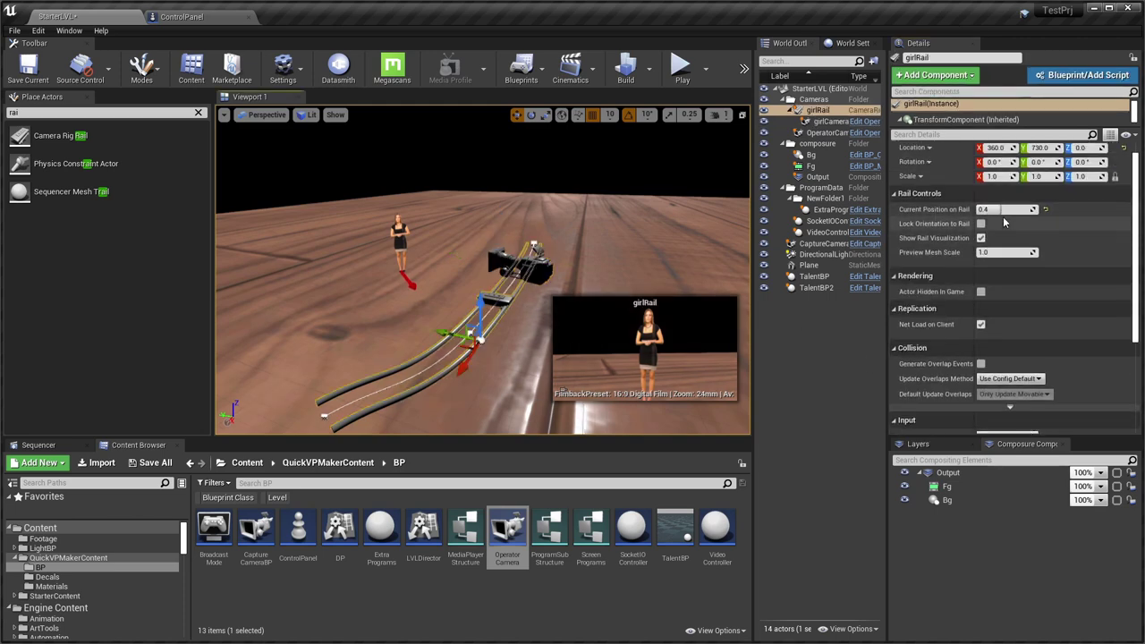
{"action": "left_click_drag", "start_coordinate": [1004, 211], "coordinate": [1039, 211]}
{"action": "mouse_move", "coordinate": [995, 208]}
{"action": "left_mouse_down"}
{"action": "mouse_move", "coordinate": [949, 208]}
{"action": "mouse_move", "coordinate": [995, 208]}
{"action": "left_mouse_up"}
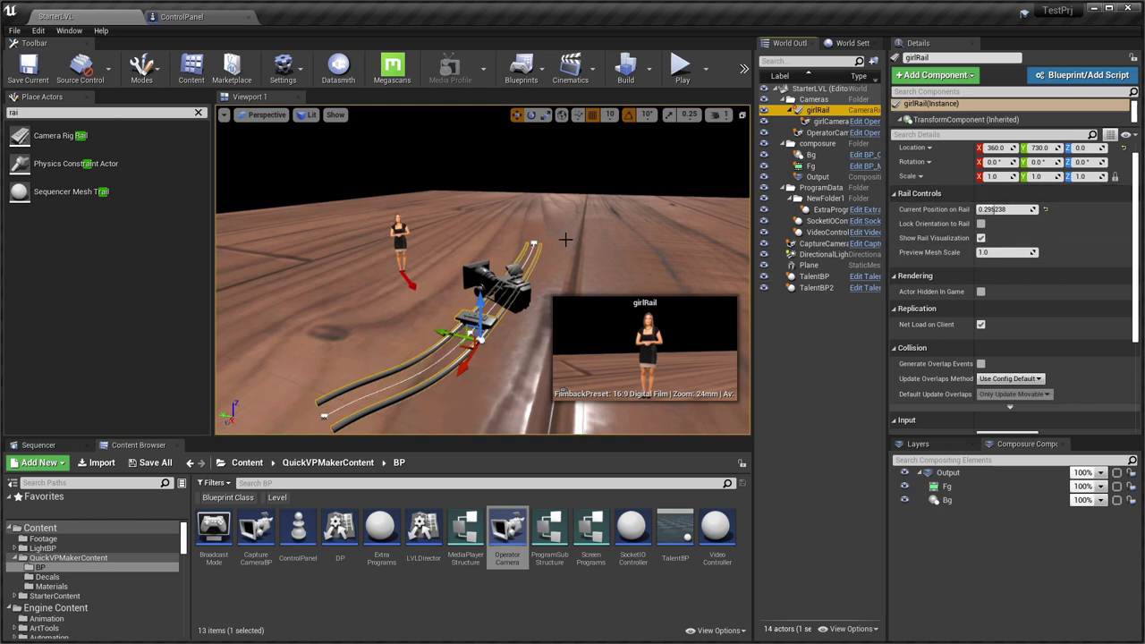
Create a level sequence named GirlSequence in the Footage folder.
{"action": "left_click", "coordinate": [573, 68]}
{"action": "left_click", "coordinate": [604, 102]}
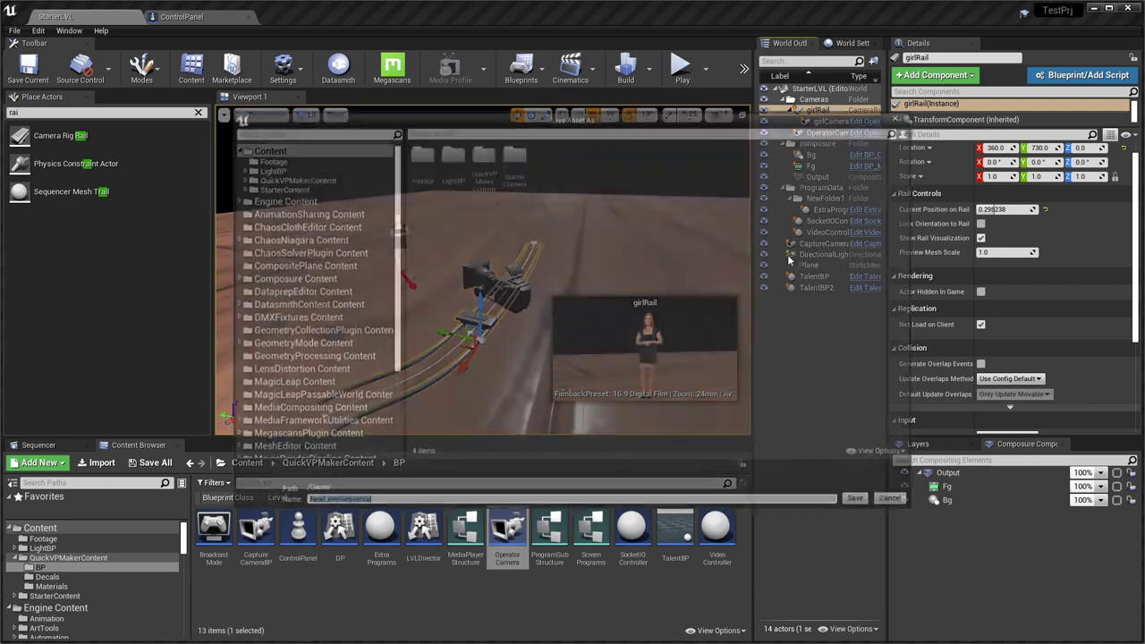
{"action": "left_click", "coordinate": [267, 158]}
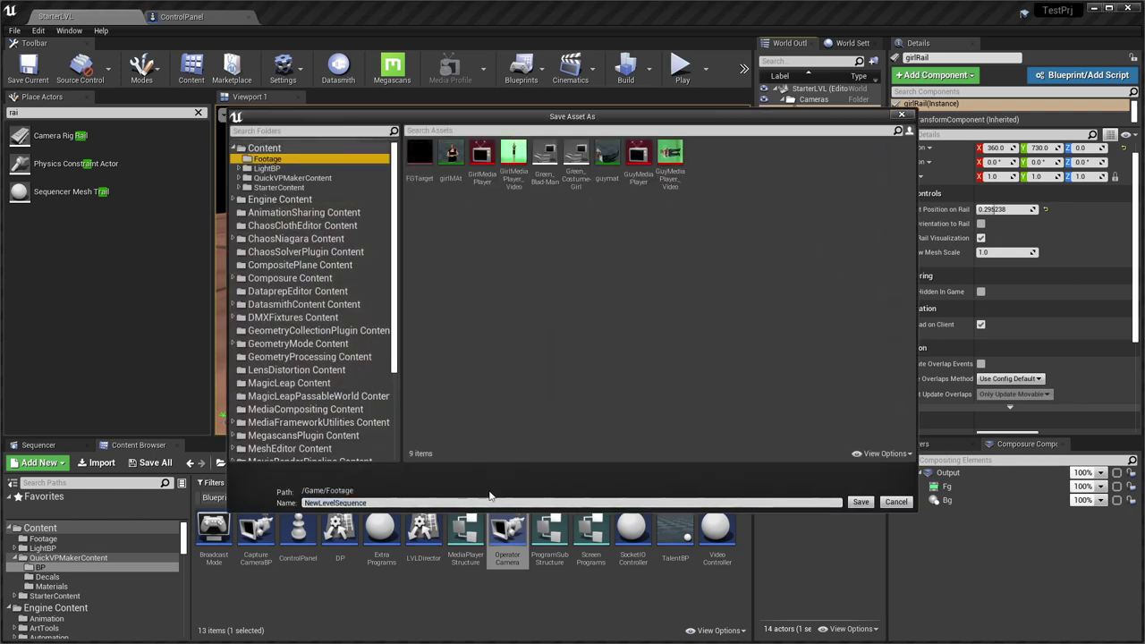
{"action": "left_click", "coordinate": [408, 503]}
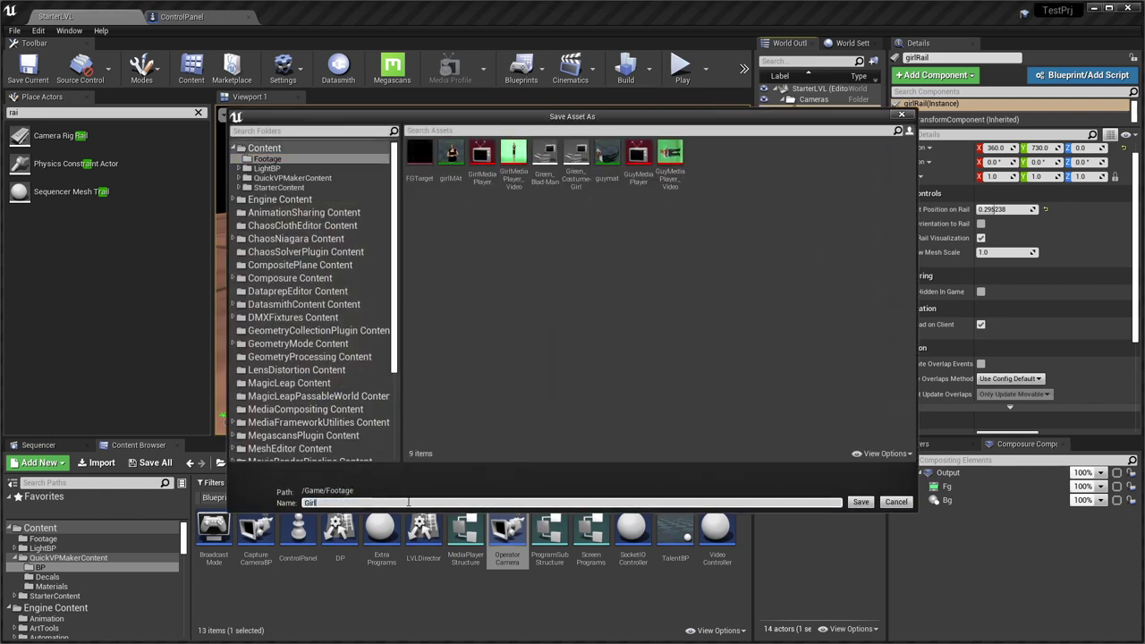
{"action": "key", "text": "Return"}
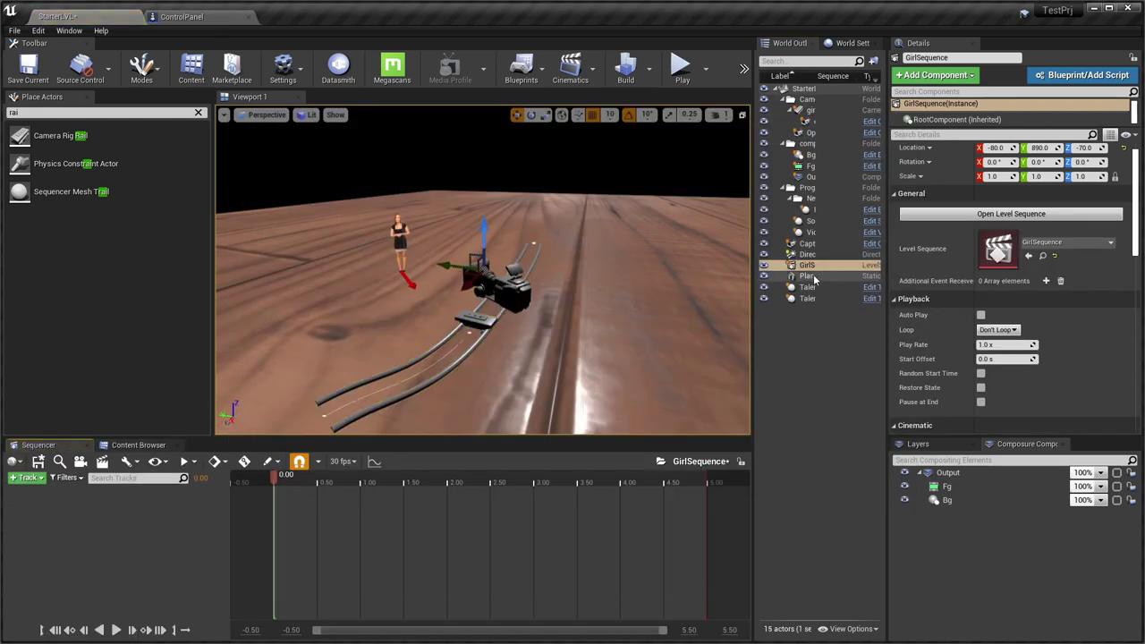
Move the GirlSequence actor into the Cameras folder and place it in a new subfolder named sequences.
{"action": "left_click_drag", "start_coordinate": [814, 267], "coordinate": [813, 100]}
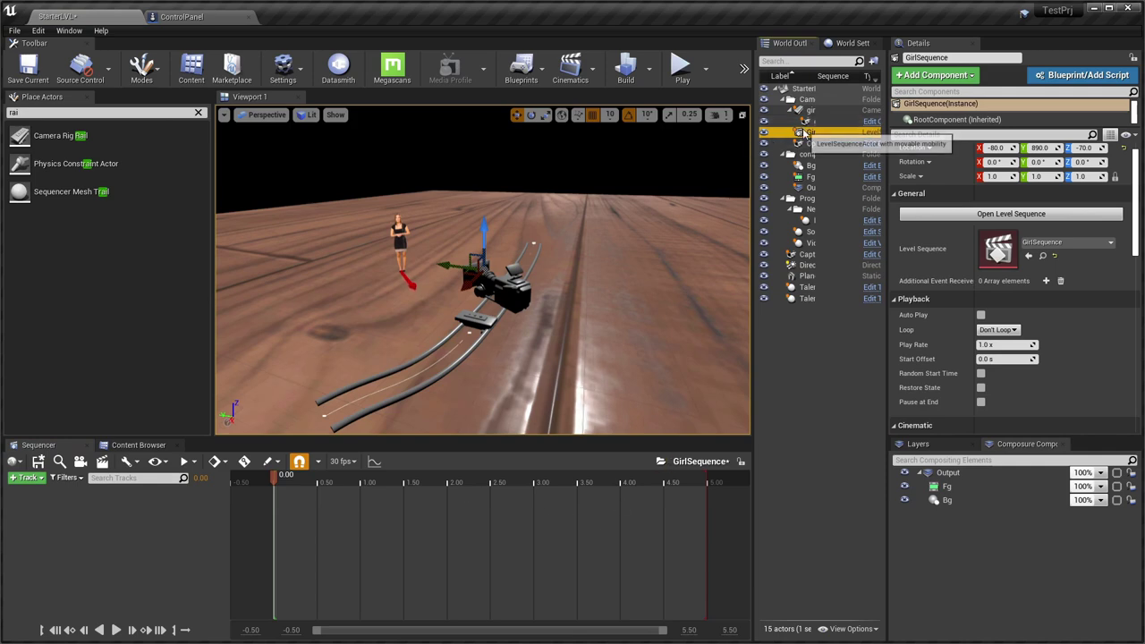
{"action": "right_click", "coordinate": [805, 132]}
{"action": "mouse_move", "coordinate": [886, 490]}
{"action": "left_click", "coordinate": [1020, 490]}
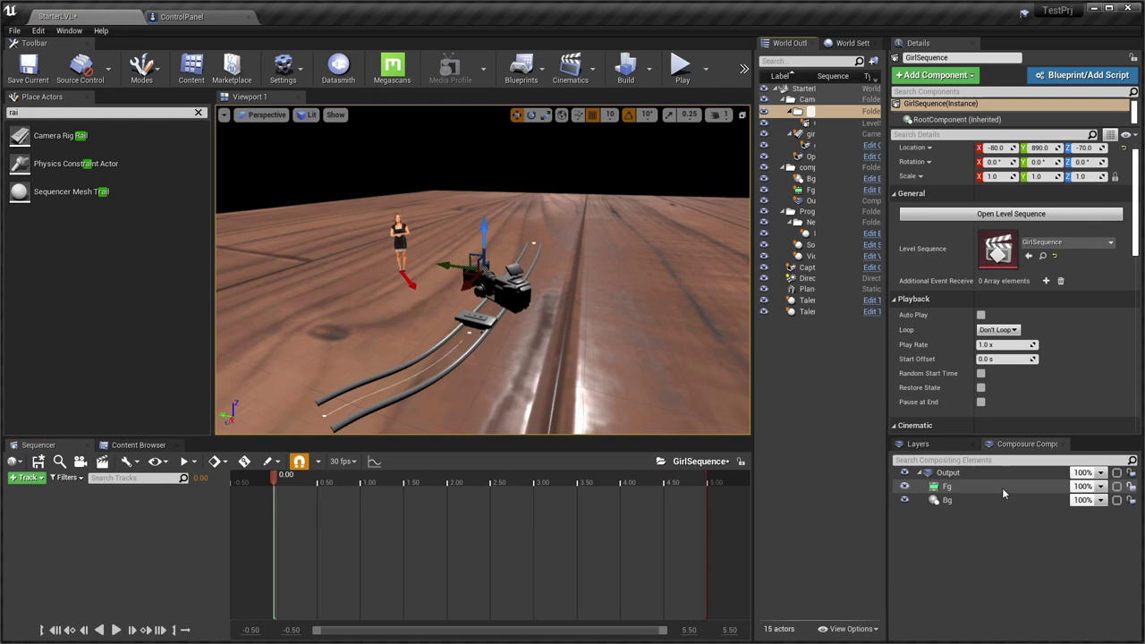
{"action": "type", "text": "Sequences"}
{"action": "key", "text": "Return"}
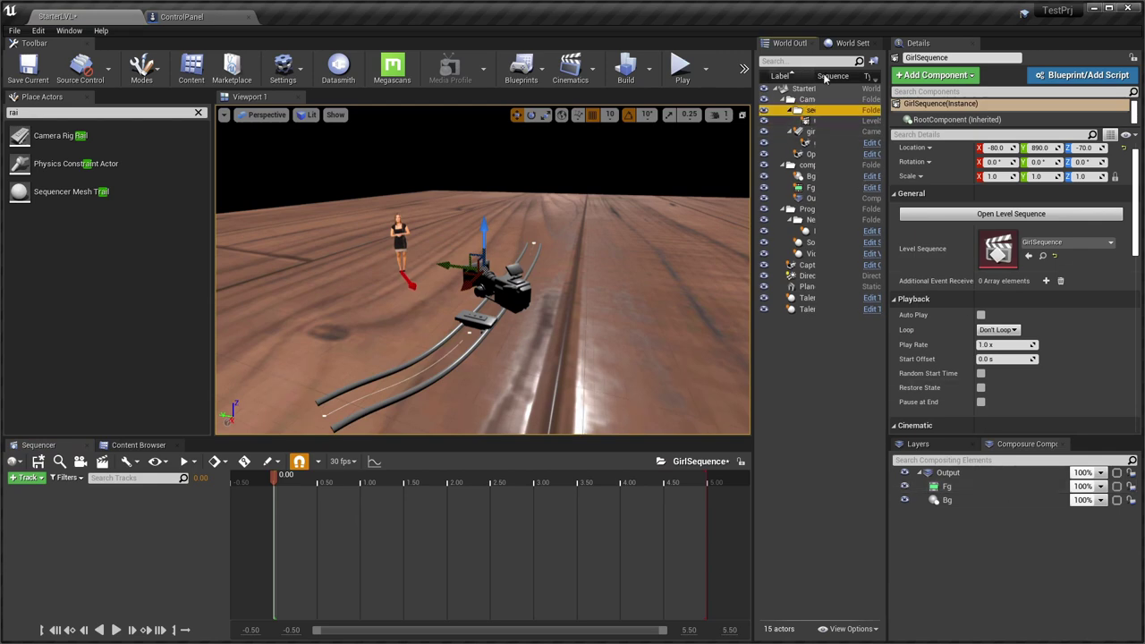
{"action": "left_click_drag", "start_coordinate": [815, 76], "coordinate": [831, 75]}
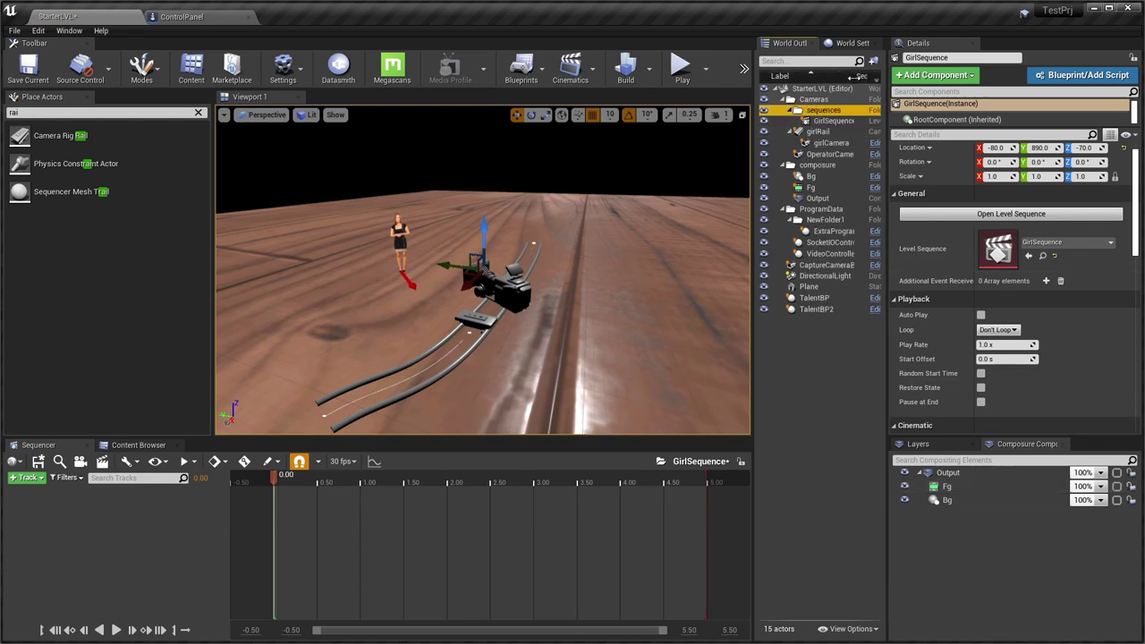
{"action": "left_click", "coordinate": [842, 123]}
Set girlRail's Current Position on Rail to 0.
{"action": "left_click", "coordinate": [482, 320]}
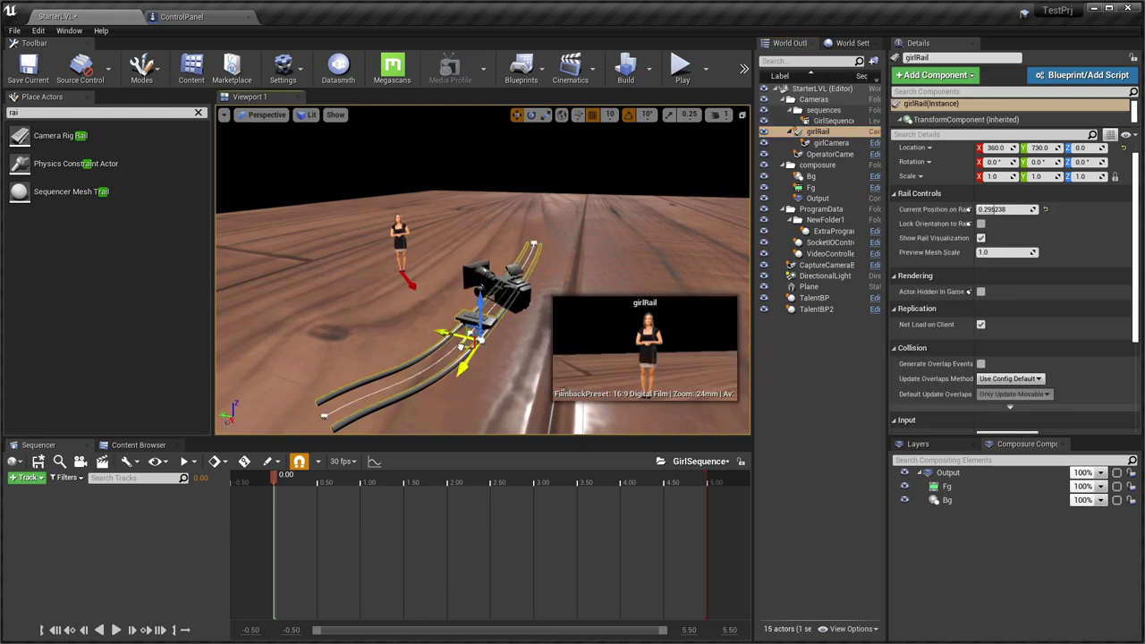
{"action": "left_click", "coordinate": [996, 210]}
{"action": "type", "text": "0"}
{"action": "key", "text": "Return"}
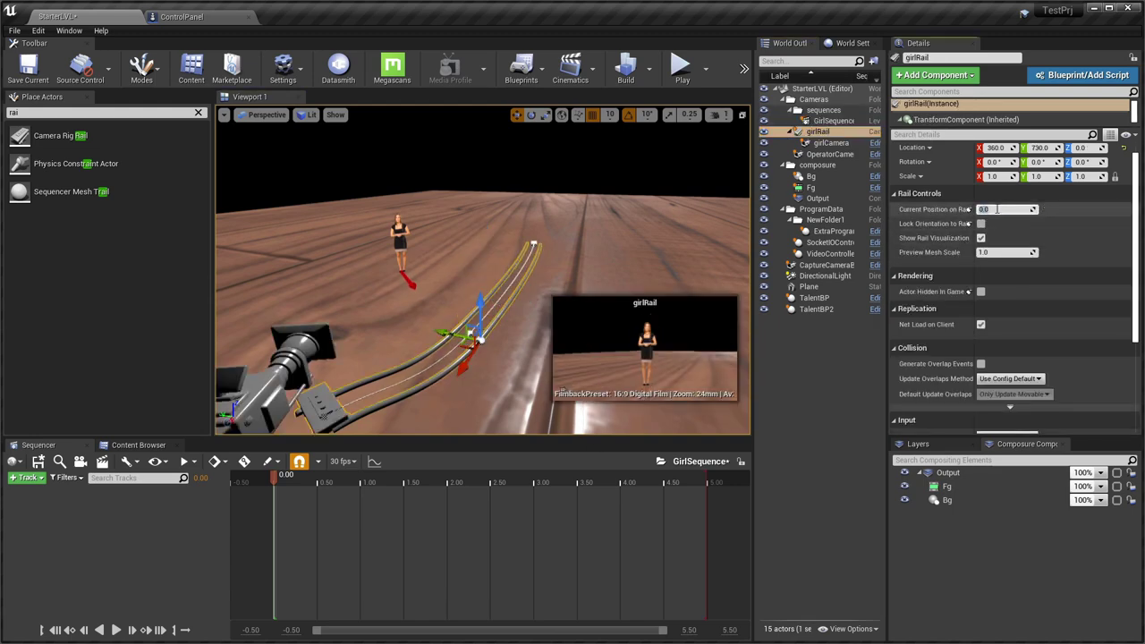
Switch to the Cinematic Viewport and set the sequence's end time to 25 seconds.
{"action": "left_click", "coordinate": [273, 114]}
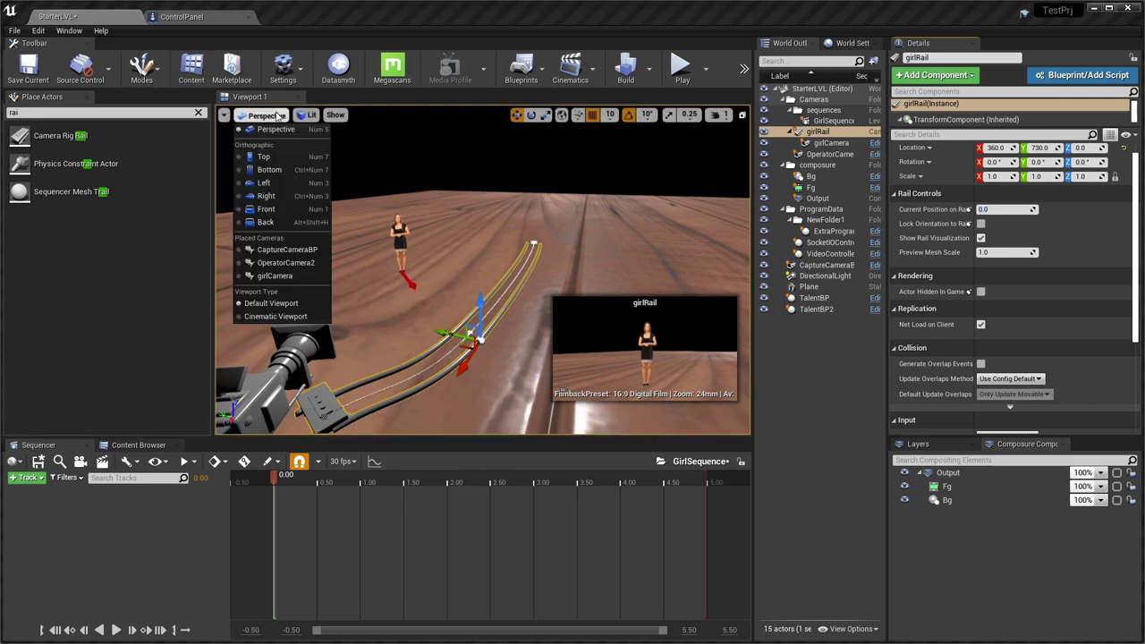
{"action": "left_click", "coordinate": [288, 317]}
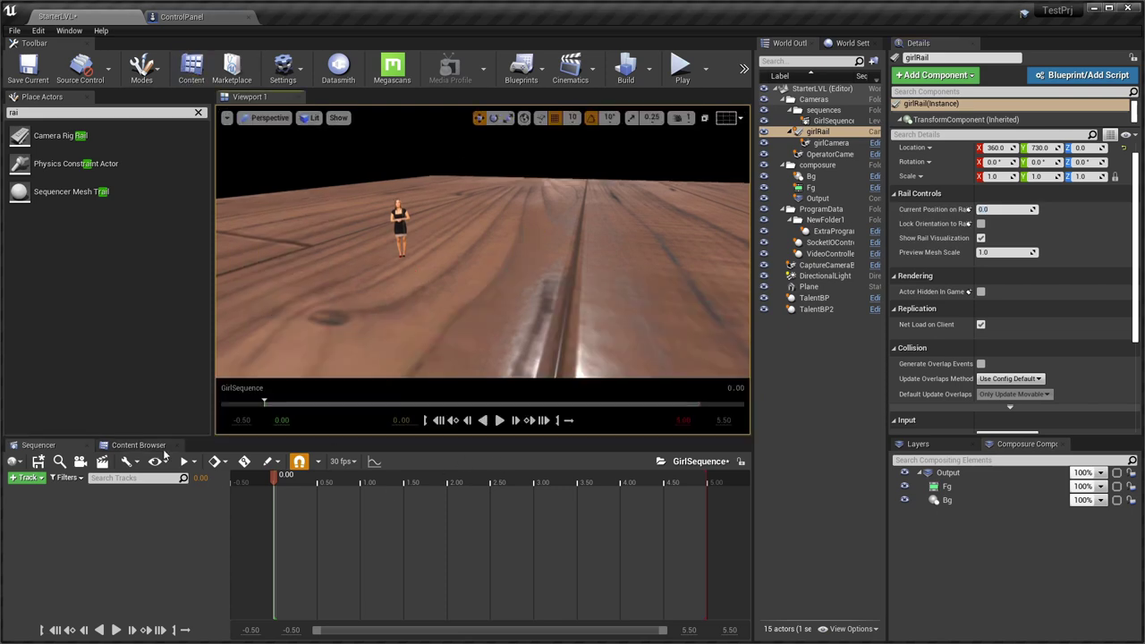
{"action": "left_click", "coordinate": [687, 419]}
{"action": "key", "text": "BackSpace"}
{"action": "type", "text": "25"}
{"action": "key", "text": "Return"}
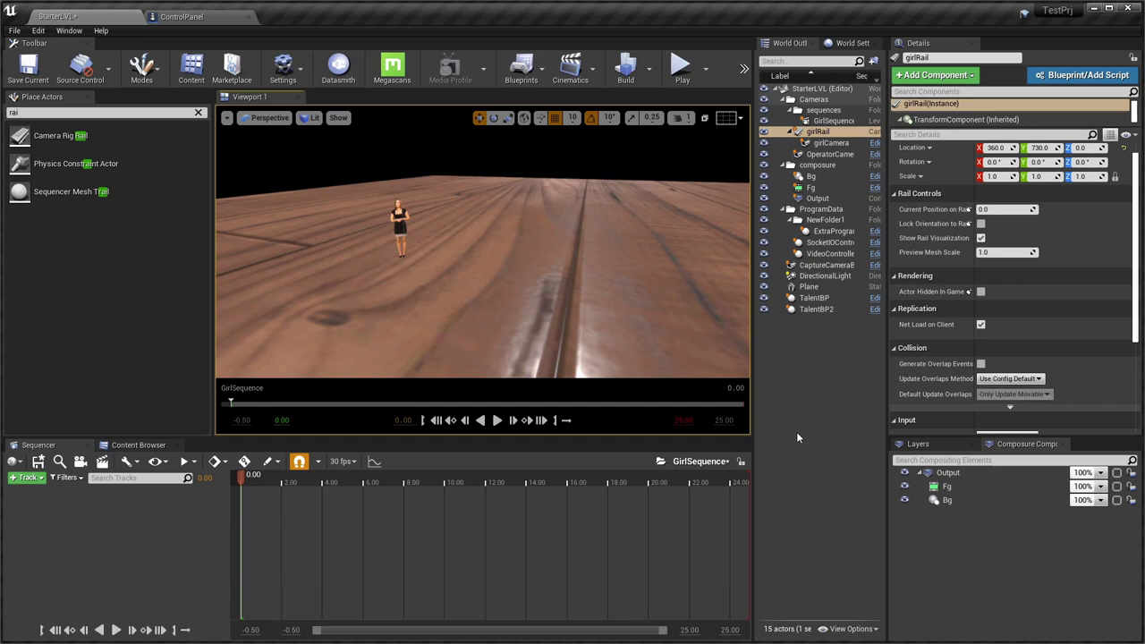
{"action": "left_click", "coordinate": [341, 461]}
{"action": "mouse_move", "coordinate": [391, 413]}
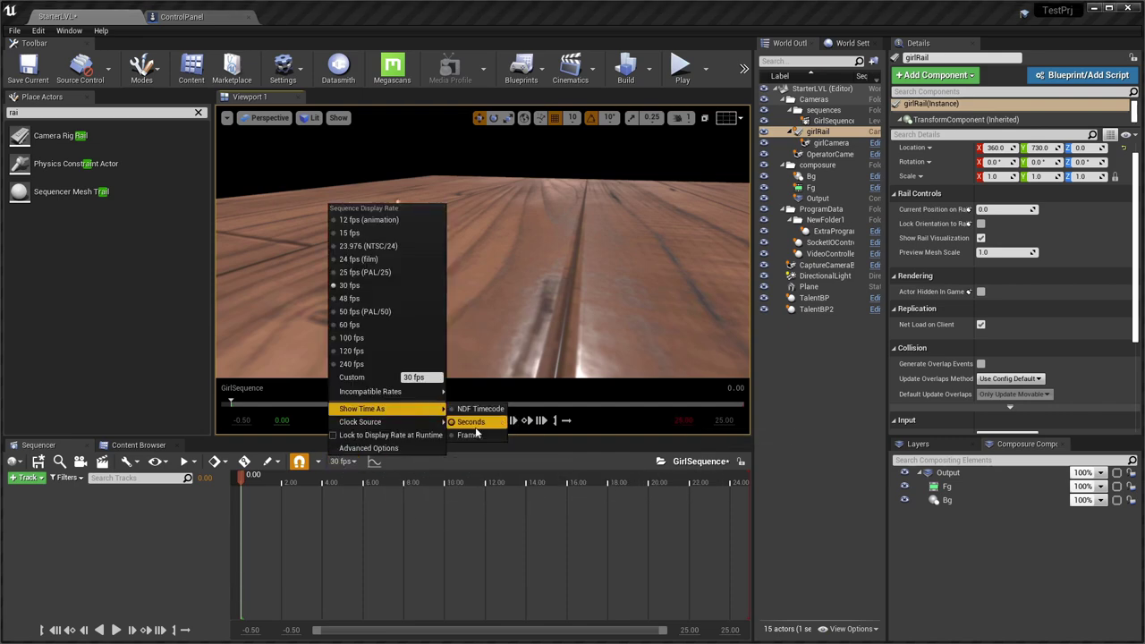
{"action": "left_click", "coordinate": [971, 212]}
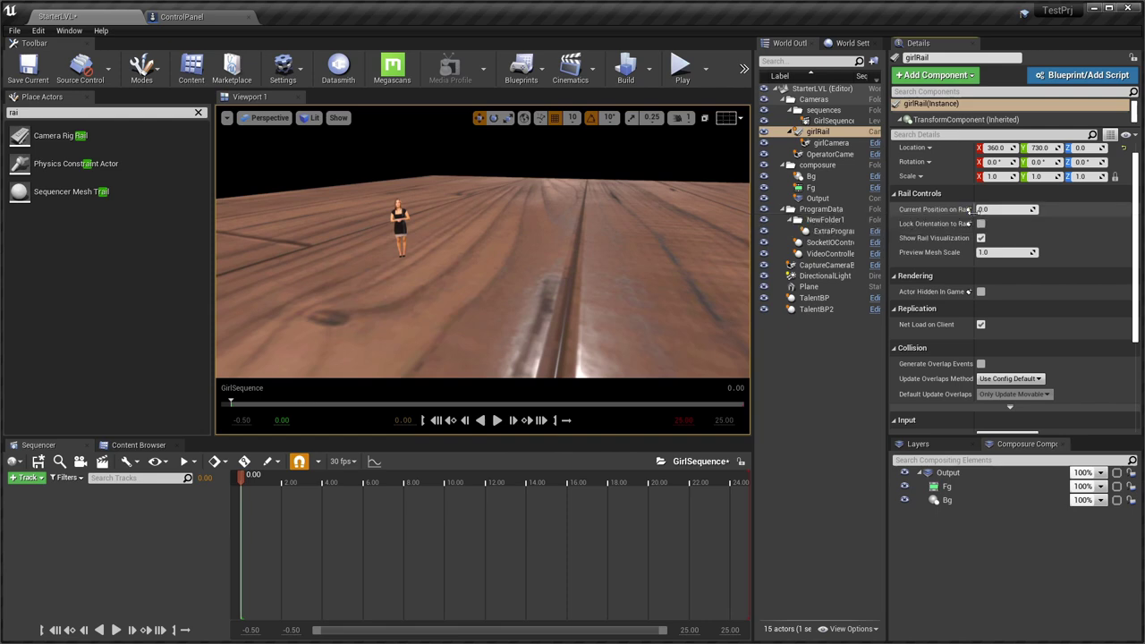
Keyframe girlRail's Current Position on Rail at 0.0 at the sequence start and lock the viewport to girlRail.
{"action": "left_click_drag", "start_coordinate": [972, 211], "coordinate": [985, 210]}
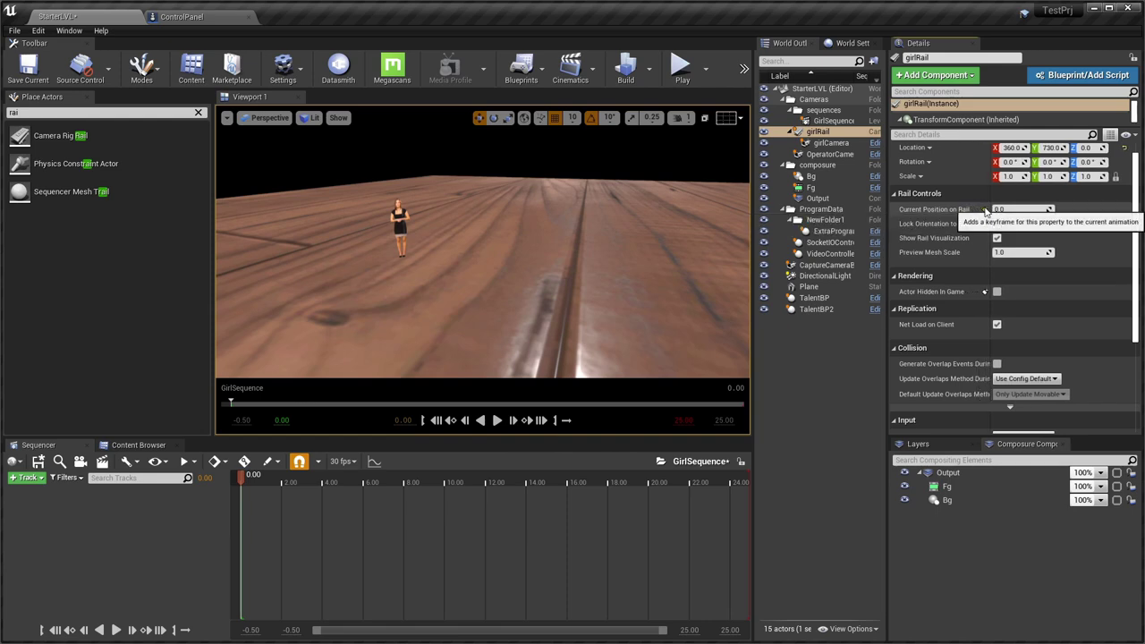
{"action": "left_click", "coordinate": [985, 209]}
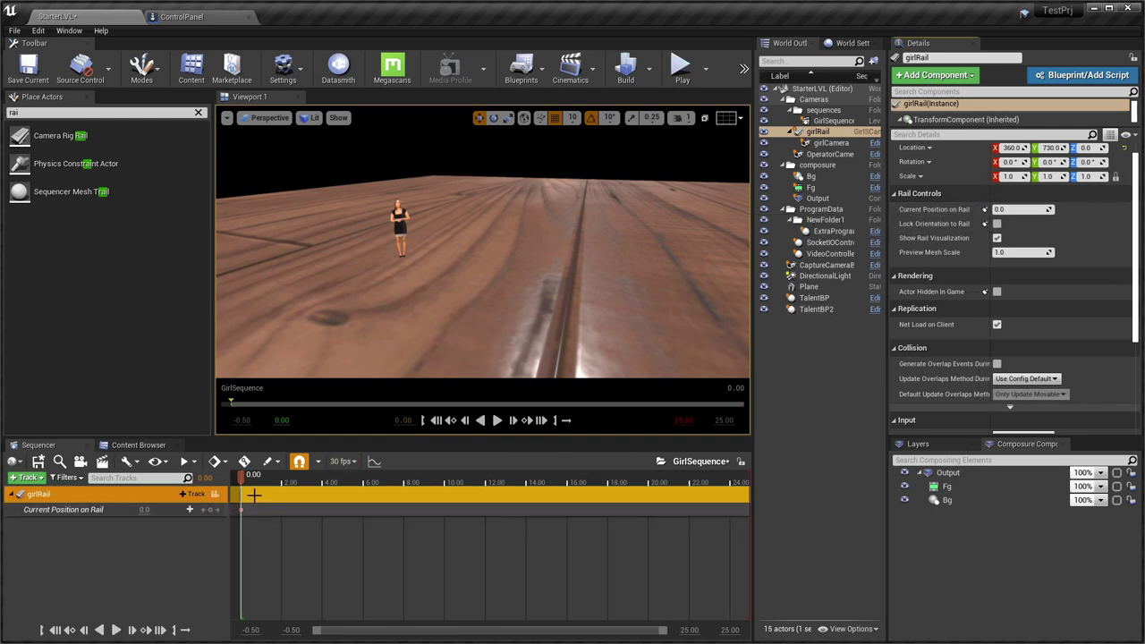
{"action": "left_click", "coordinate": [215, 494]}
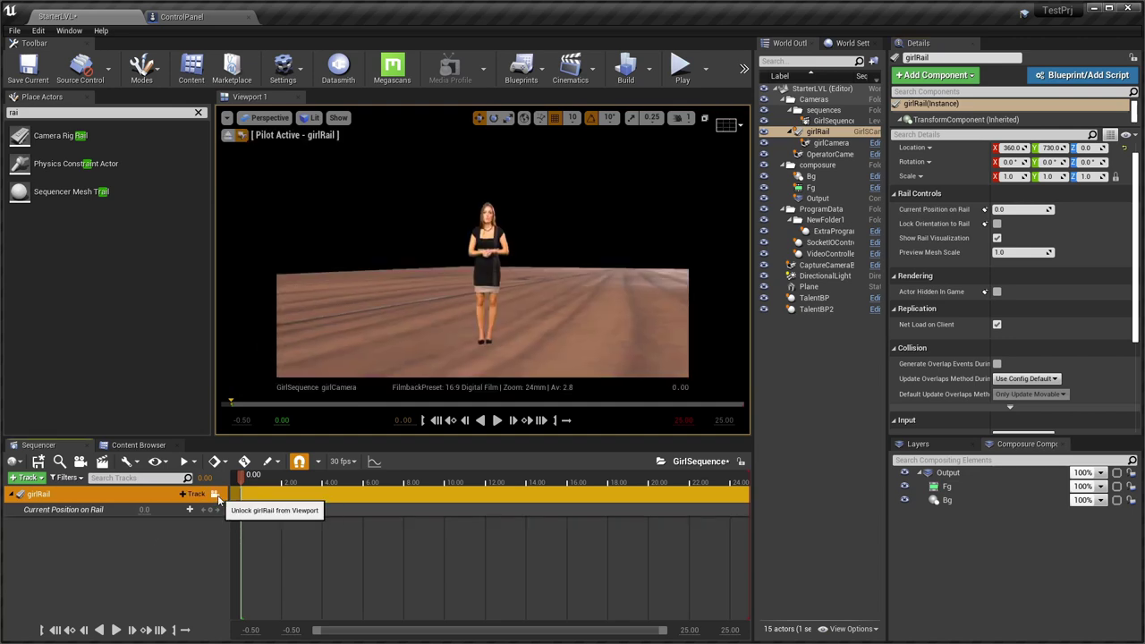
Set girlRail's Current Position on Rail to 1.0 near the sequence end, at about 24.93 seconds, and keyframe it.
{"action": "left_click_drag", "start_coordinate": [321, 482], "coordinate": [750, 481]}
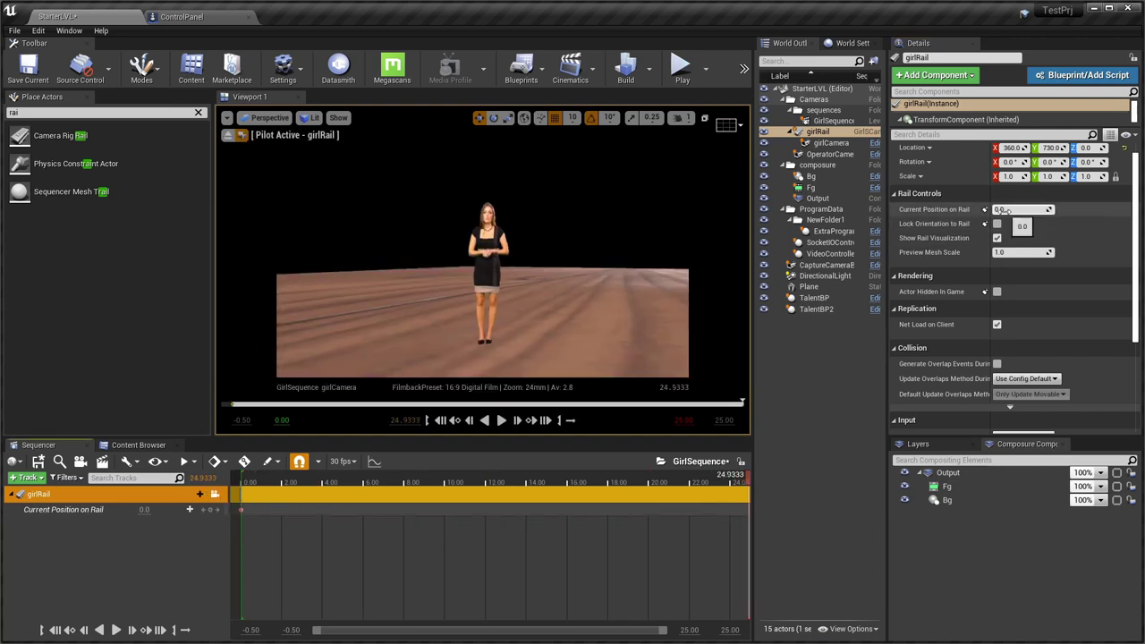
{"action": "left_click_drag", "start_coordinate": [1022, 210], "coordinate": [1132, 210]}
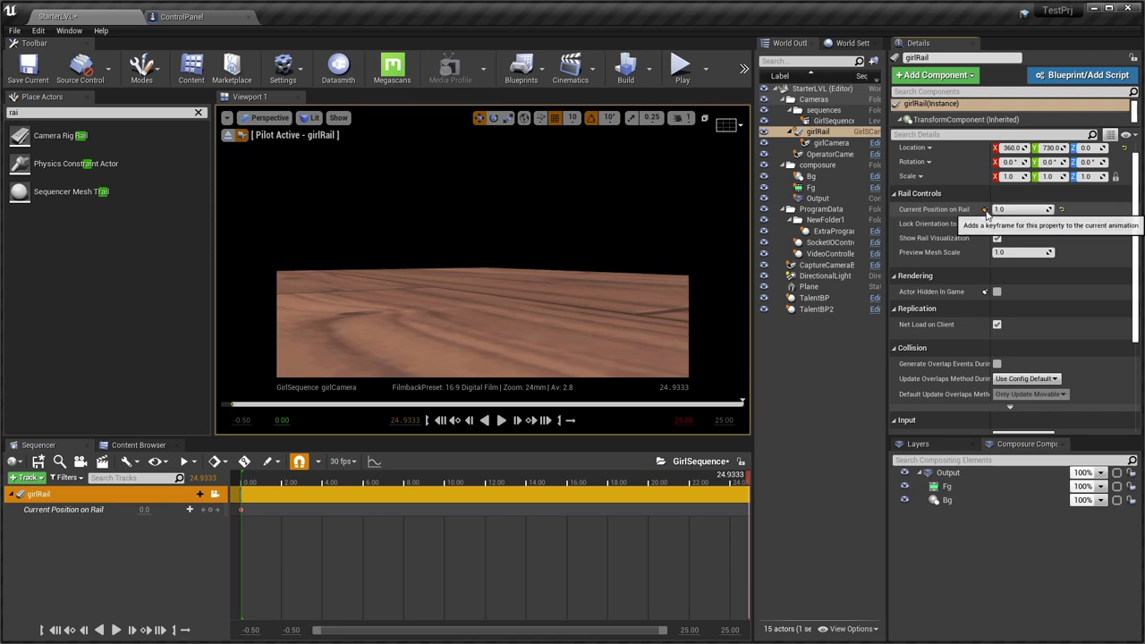
{"action": "left_click", "coordinate": [986, 211]}
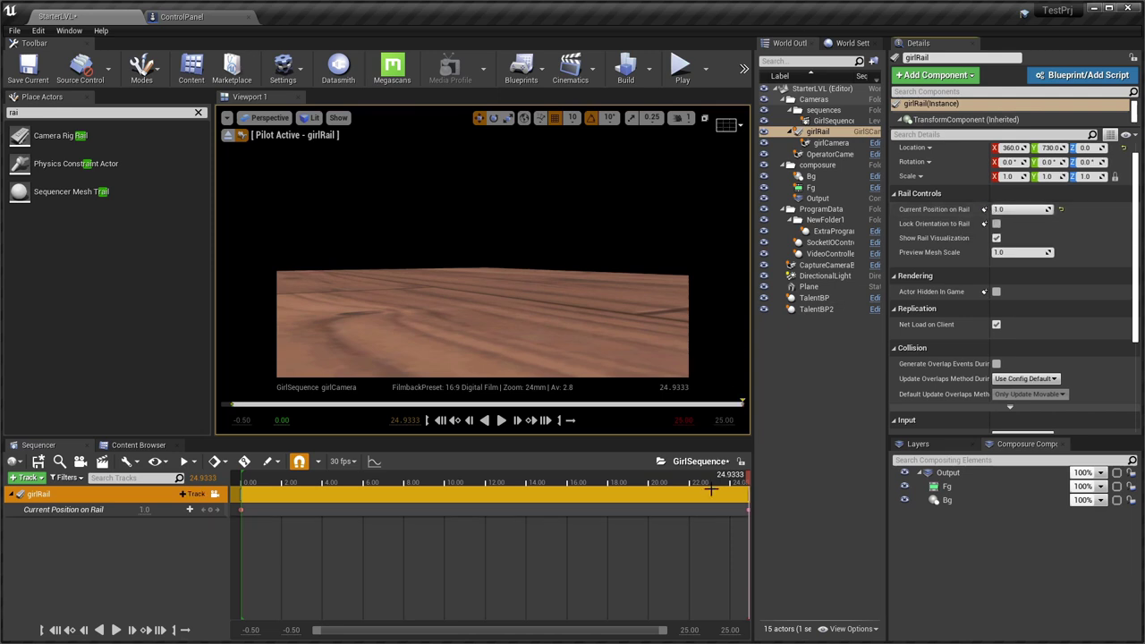
Play GirlSequence to preview the camera's movement along the rail, stopping partway through.
{"action": "left_click", "coordinate": [243, 522]}
{"action": "key", "text": "space"}
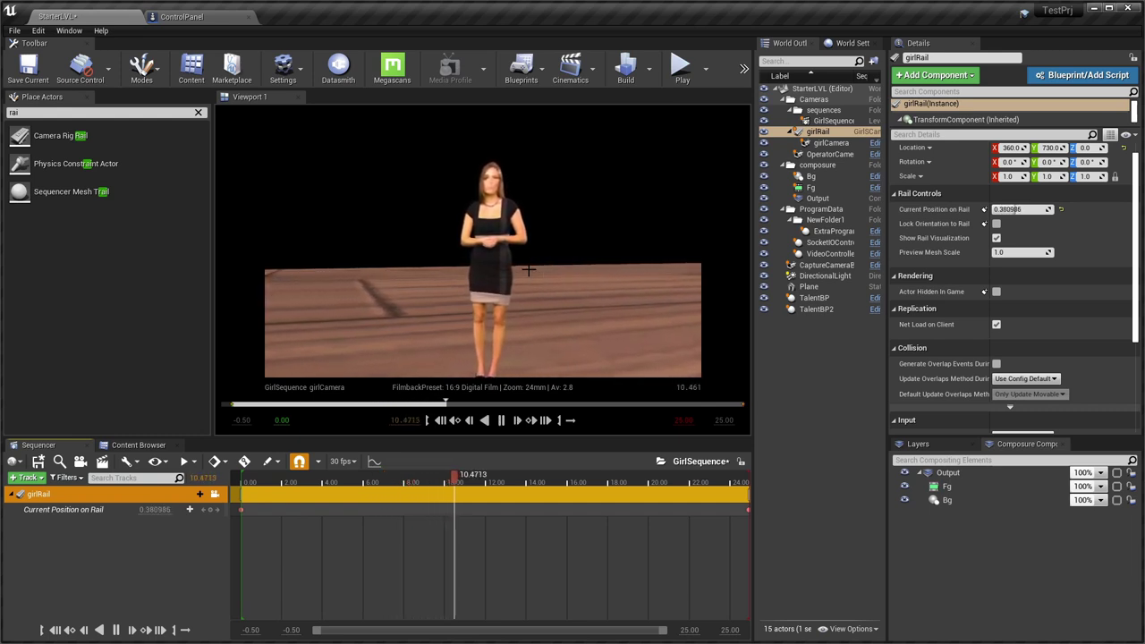
{"action": "key", "text": "space"}
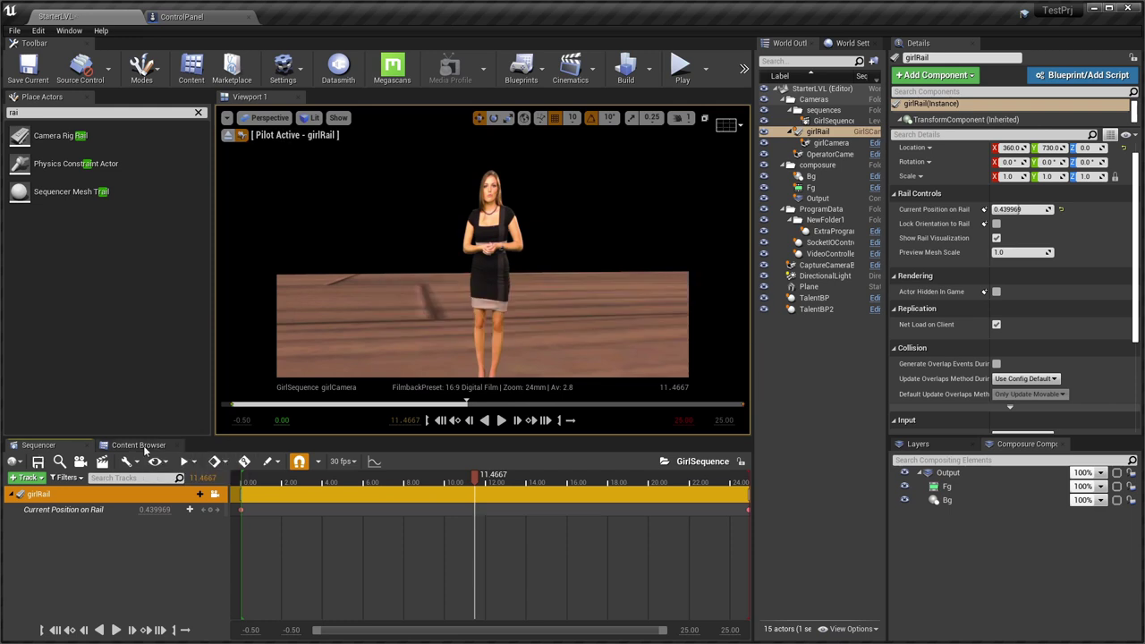
Bring up the Content Browser and return the viewport to the Default Viewport type.
{"action": "left_click", "coordinate": [138, 445]}
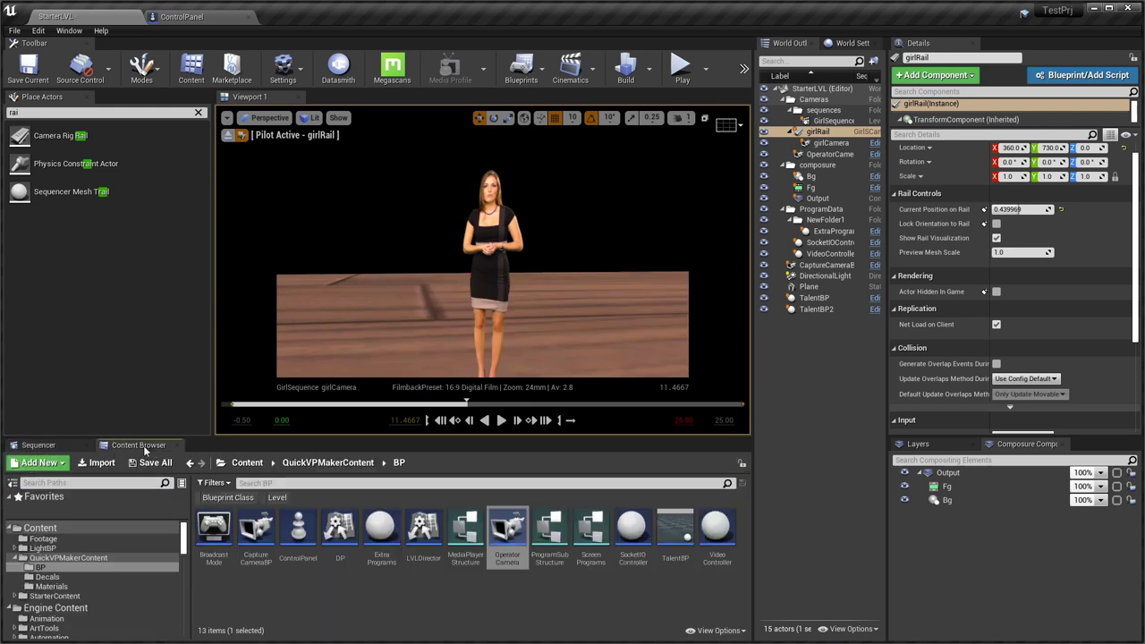
{"action": "left_click", "coordinate": [257, 118]}
{"action": "left_click", "coordinate": [268, 304]}
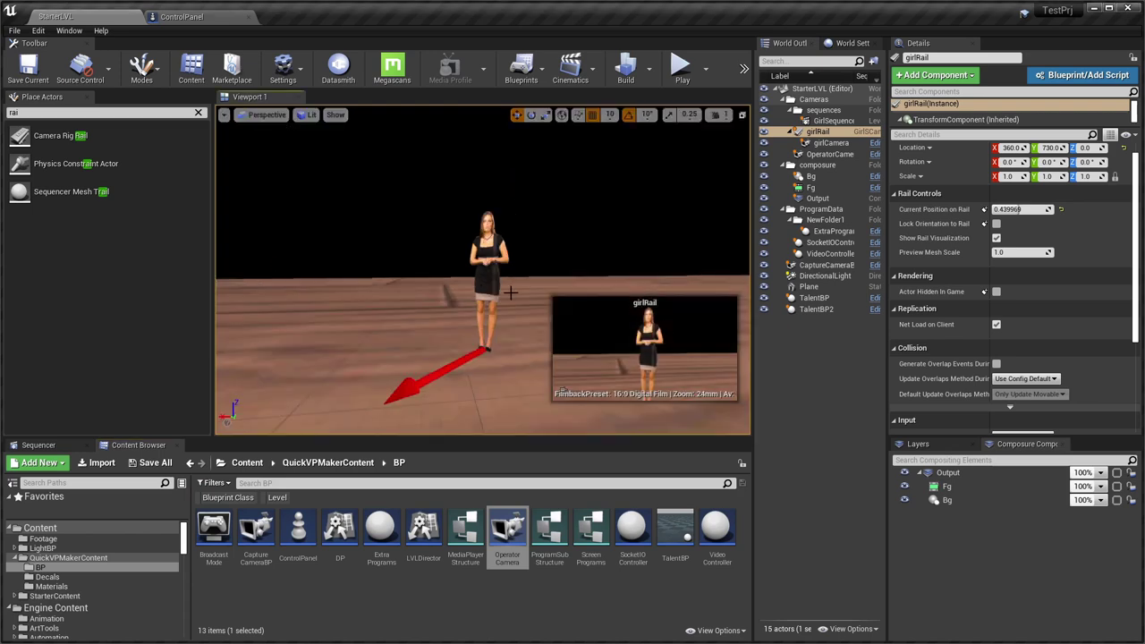
Move girlRail to location X 640, Y 700 and rotate it 30 degrees around the Z axis.
{"action": "key", "text": "s"}
{"action": "right_click_drag", "start_coordinate": [510, 292], "coordinate": [492, 354]}
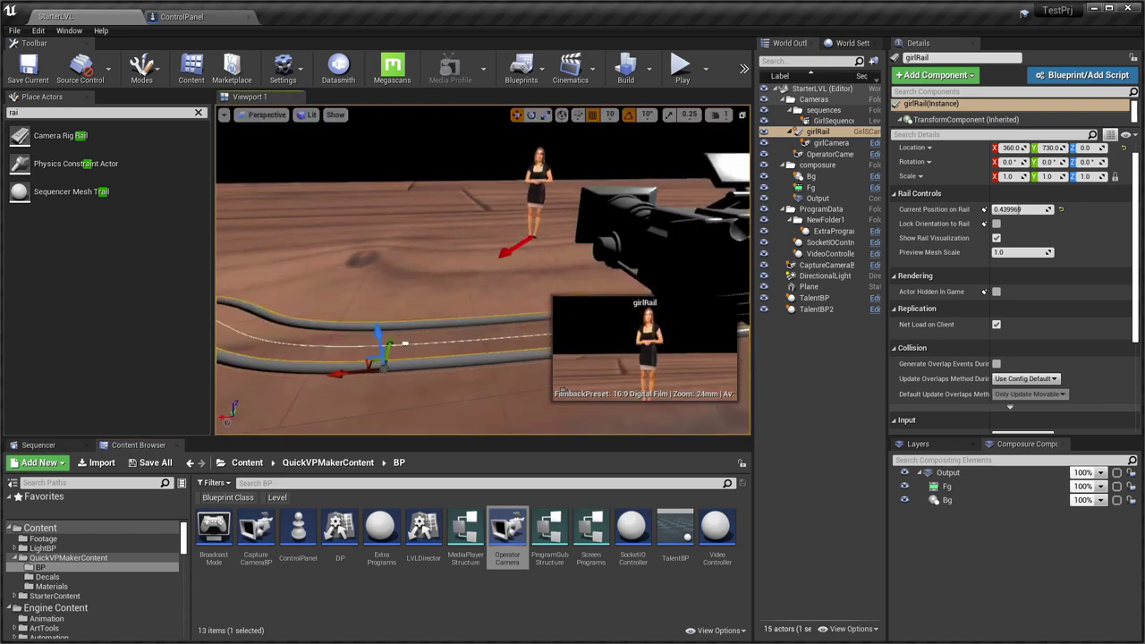
{"action": "key", "text": "d"}
{"action": "right_click_drag", "start_coordinate": [528, 209], "coordinate": [457, 245]}
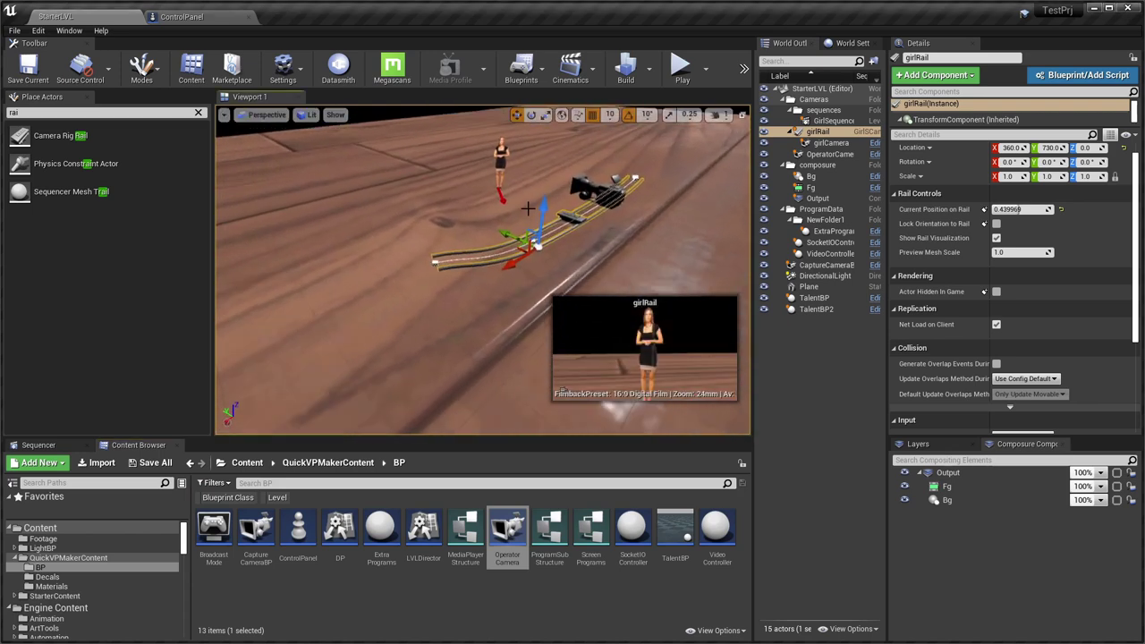
{"action": "left_click_drag", "start_coordinate": [522, 251], "coordinate": [402, 328]}
{"action": "key", "text": "e"}
{"action": "left_click_drag", "start_coordinate": [422, 403], "coordinate": [355, 404]}
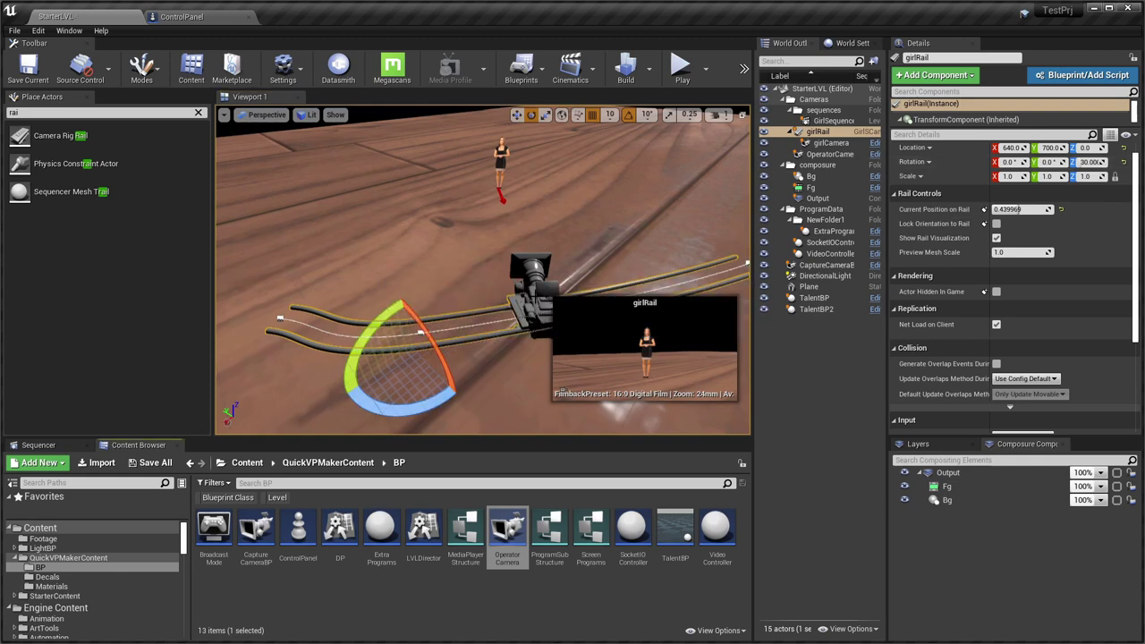
Set girlCamera's Sequence to Play to GirlSequence in its Broadcast DP settings.
{"action": "left_click", "coordinate": [535, 268]}
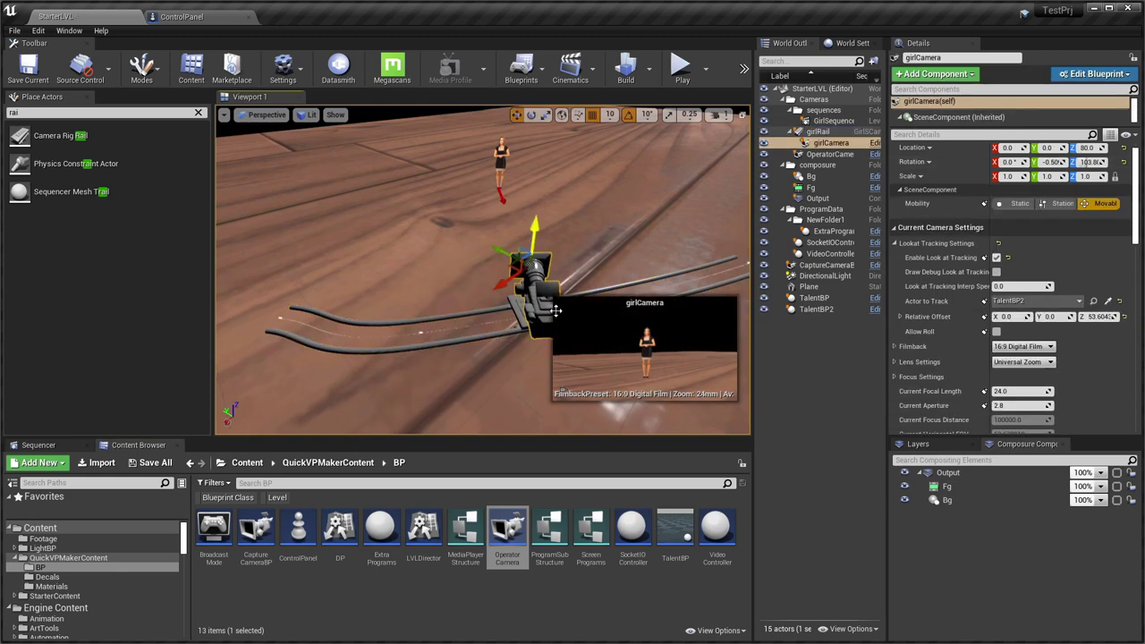
{"action": "right_click_drag", "start_coordinate": [550, 232], "coordinate": [594, 197]}
{"action": "left_click", "coordinate": [899, 228]}
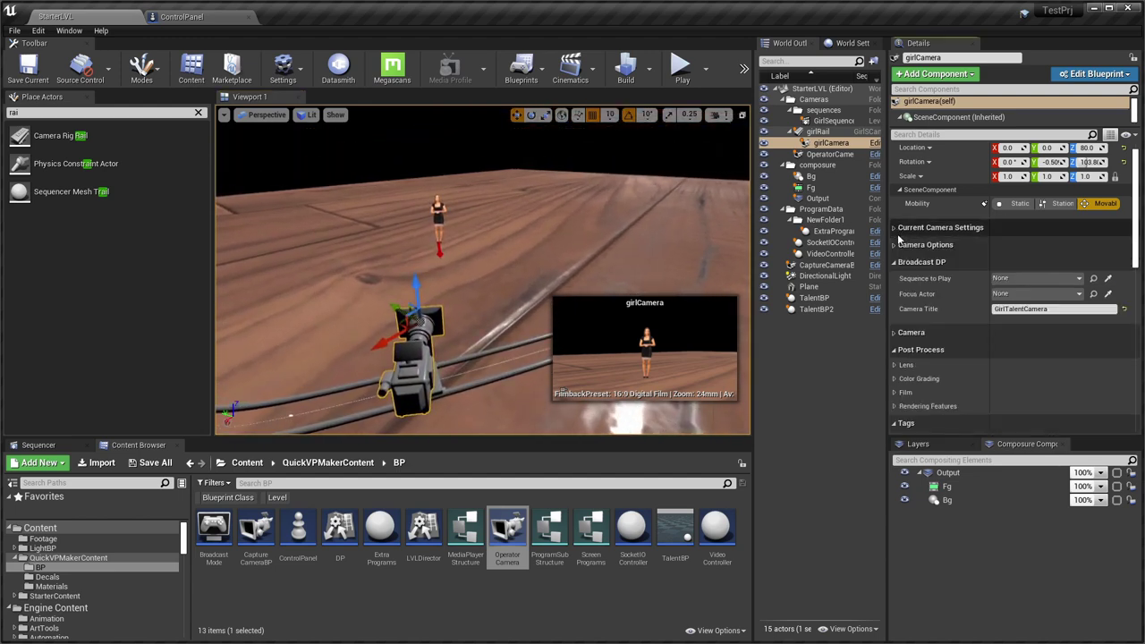
{"action": "left_click", "coordinate": [1036, 278]}
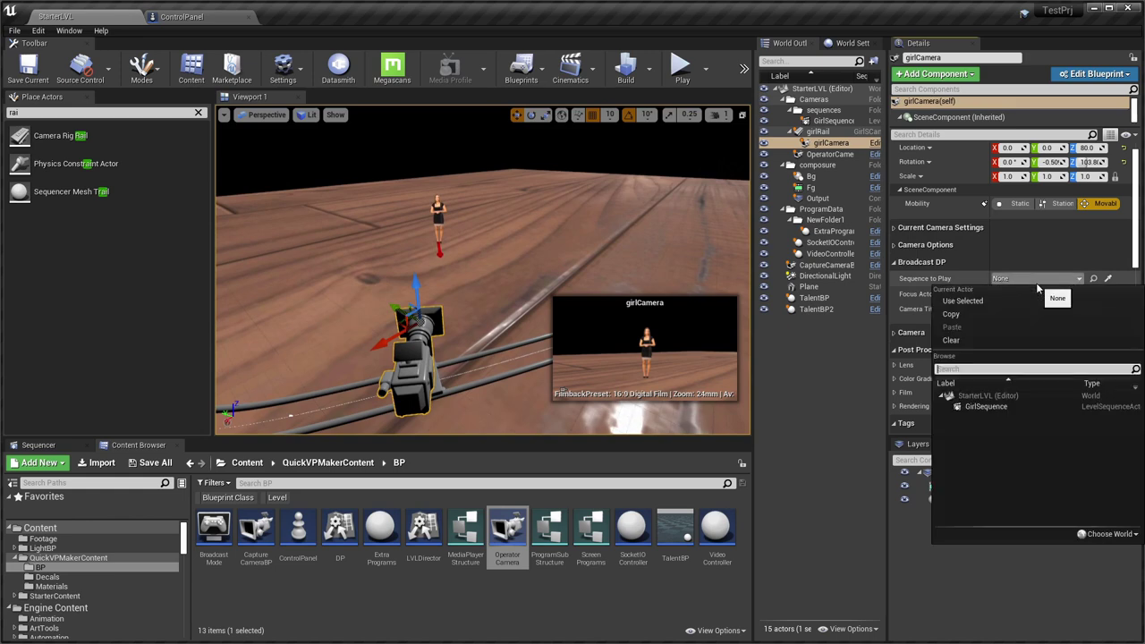
{"action": "left_click", "coordinate": [988, 406]}
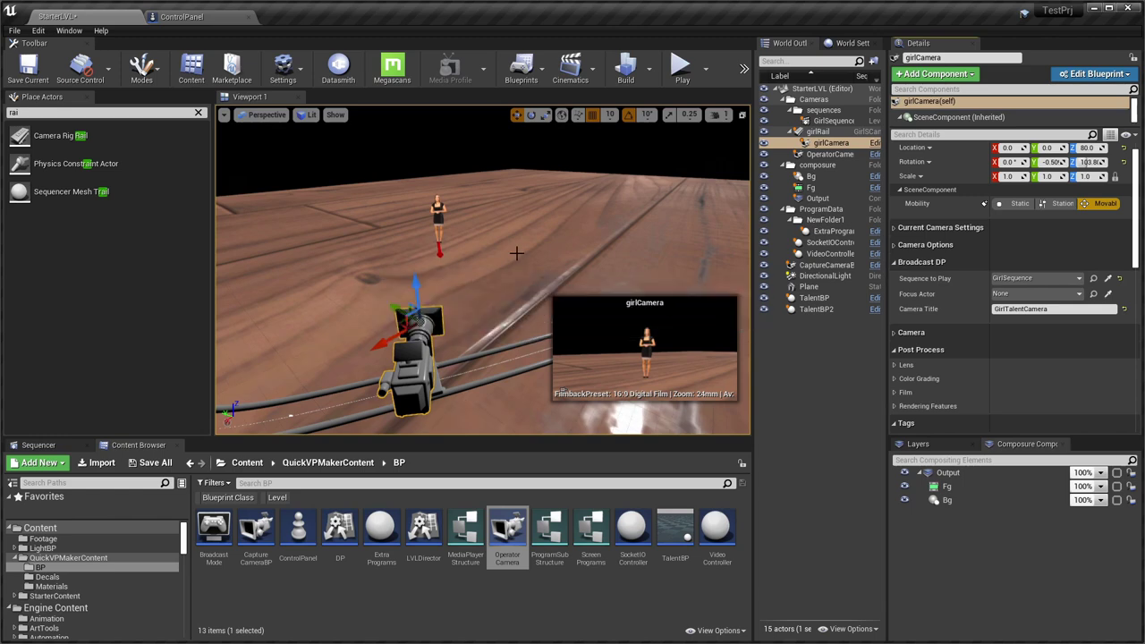
Play the level, preview the GirlTalentCamera shot alongside the QuickVP Controller, and stop playback.
{"action": "right_click_drag", "start_coordinate": [489, 276], "coordinate": [485, 279]}
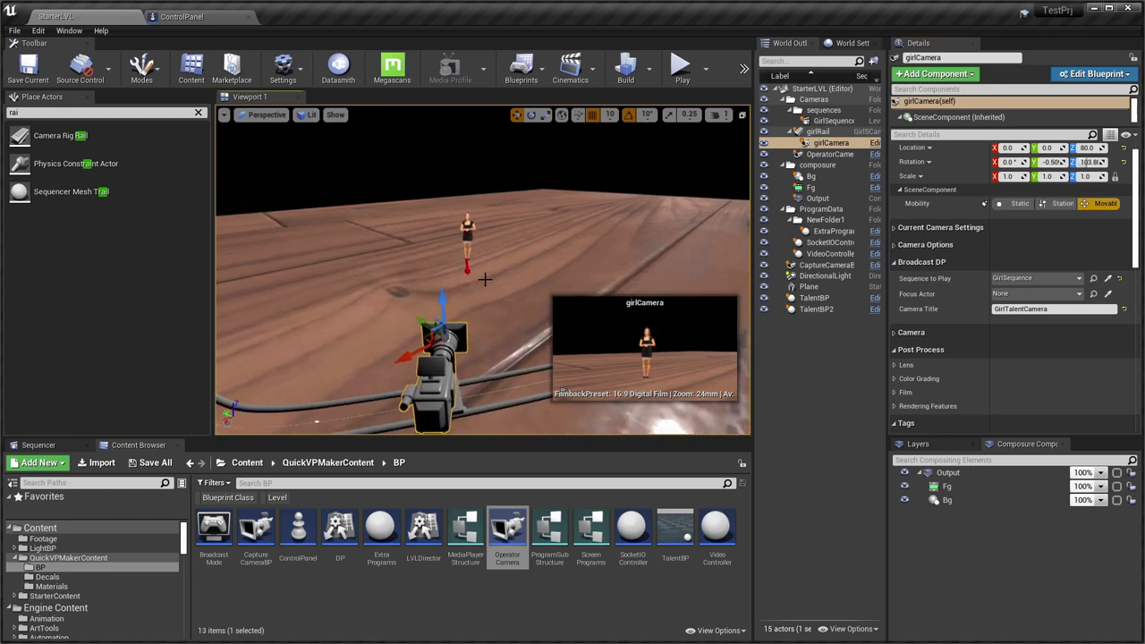
{"action": "key", "text": "alt+p"}
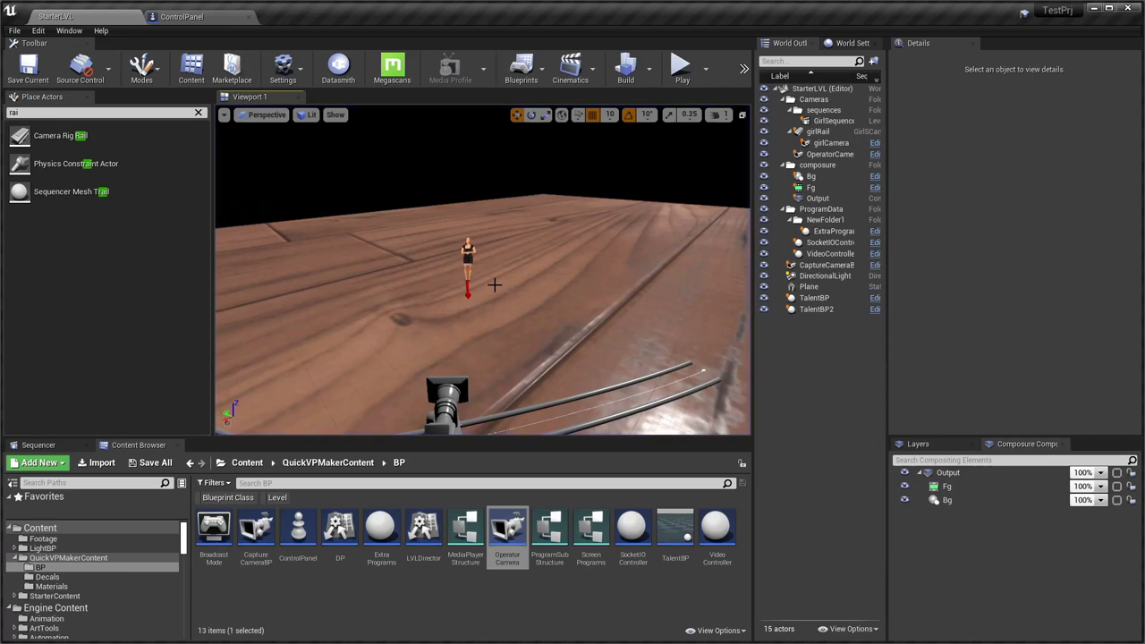
{"action": "key", "text": "alt+p"}
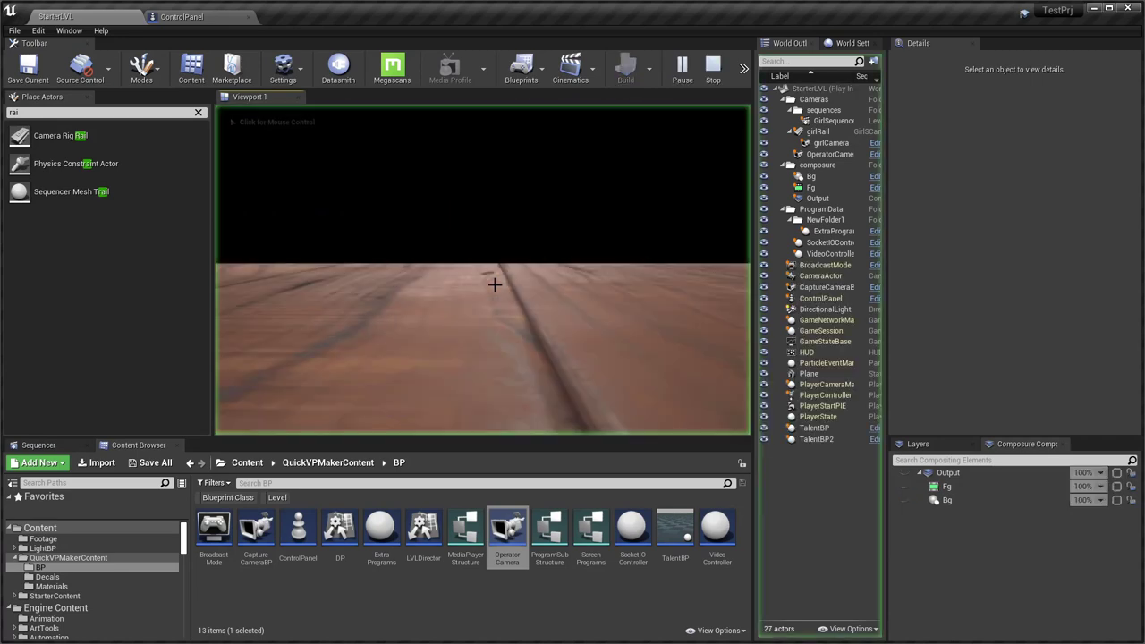
{"action": "key", "text": "alt+Tab"}
{"action": "left_click", "coordinate": [416, 165]}
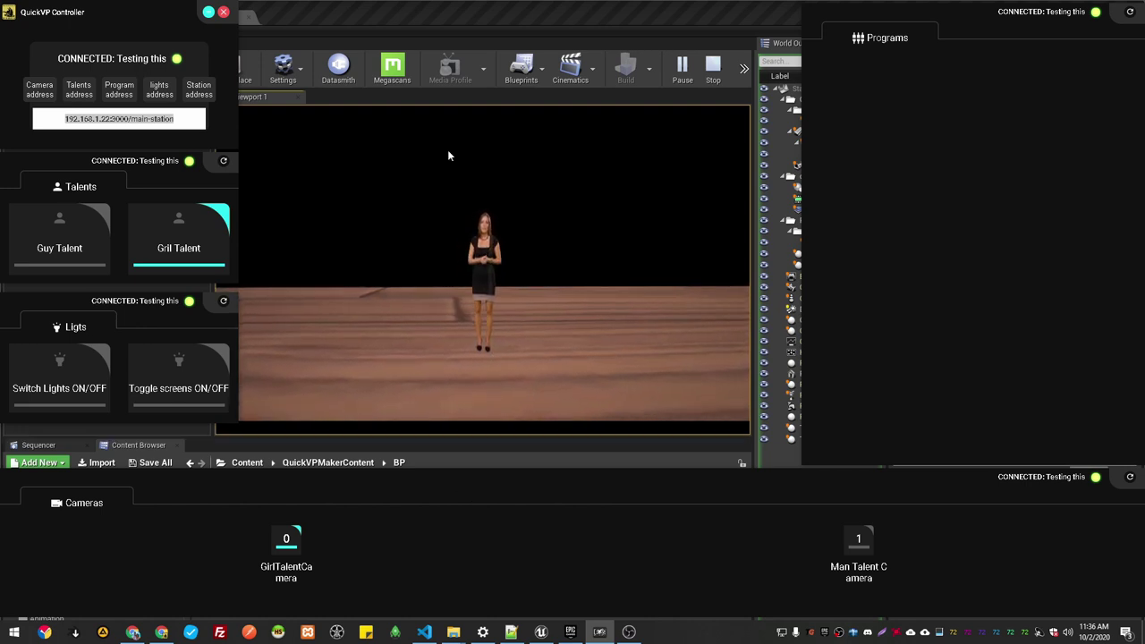
{"action": "left_click", "coordinate": [492, 9]}
{"action": "key", "text": "Escape"}
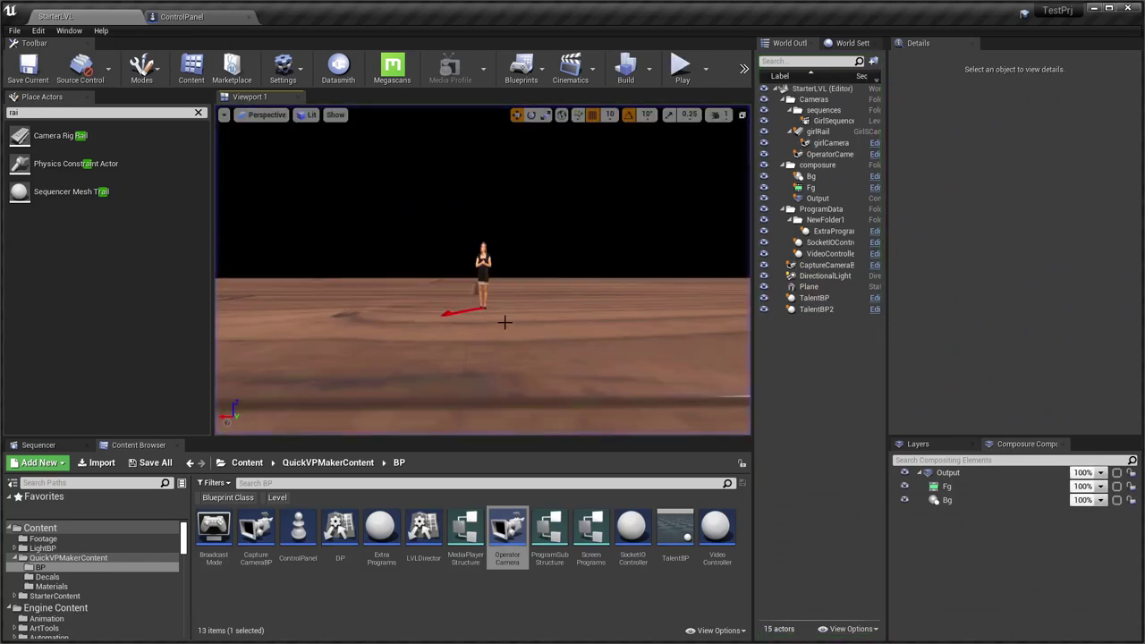
Rename the TalentBP actor as GirlTalent.
{"action": "left_click", "coordinate": [298, 264]}
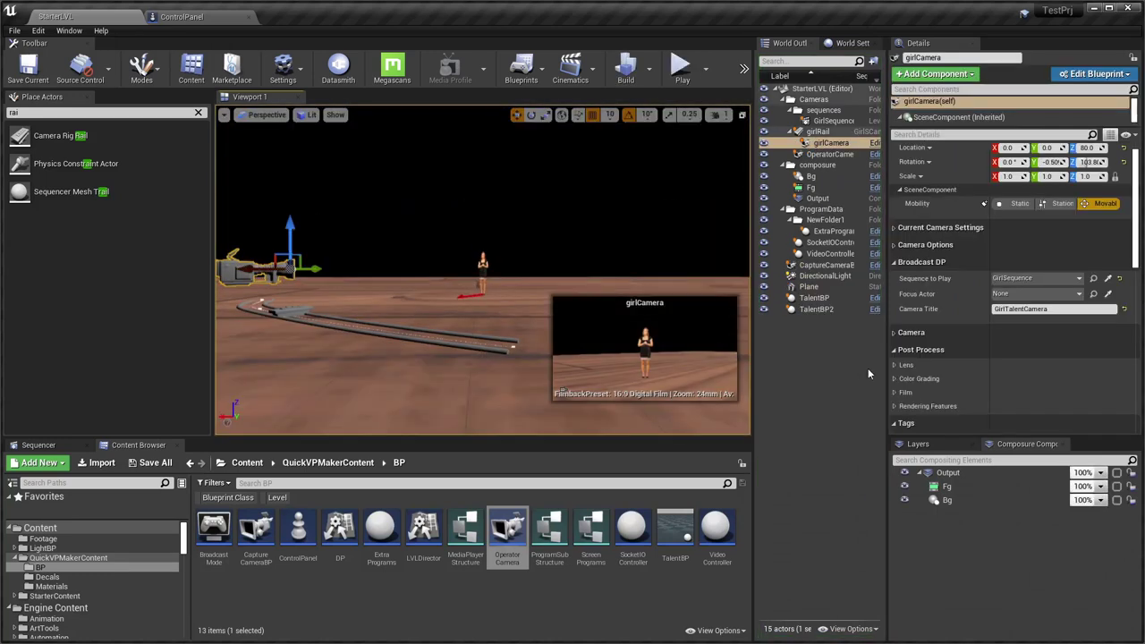
{"action": "left_click", "coordinate": [1021, 294]}
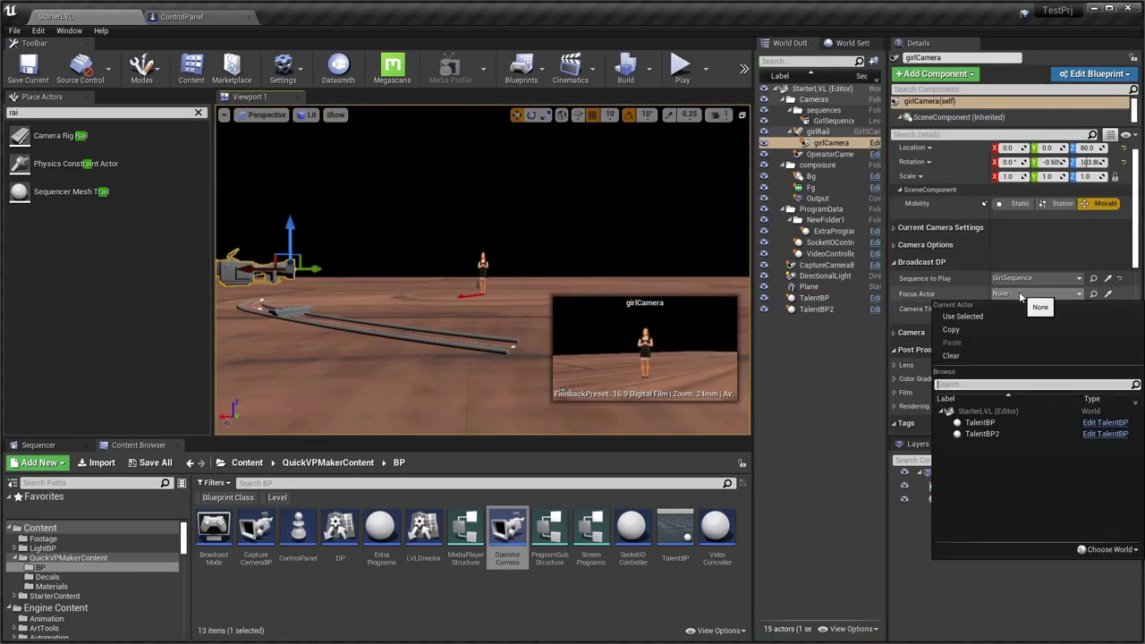
{"action": "left_click", "coordinate": [814, 299]}
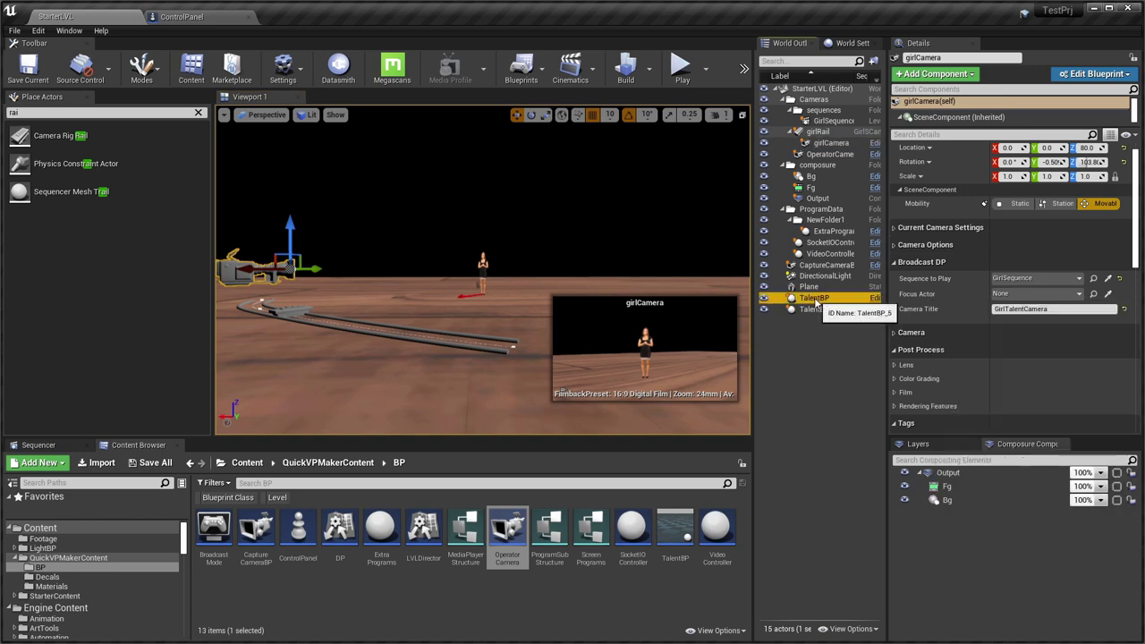
{"action": "left_click", "coordinate": [815, 298]}
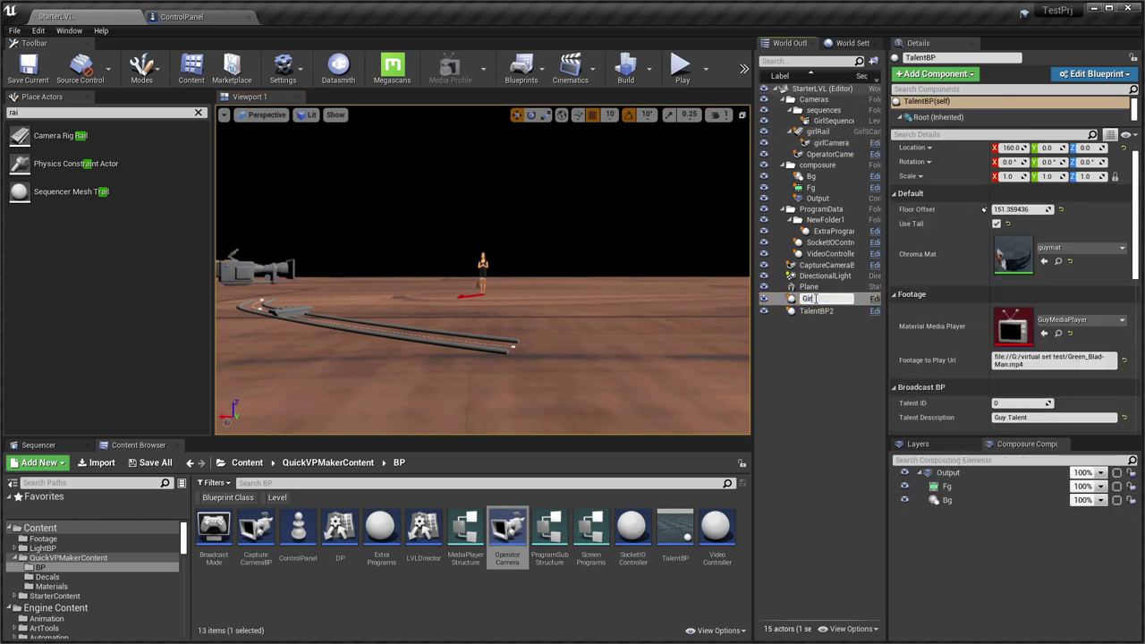
{"action": "type", "text": "GirlTalent"}
{"action": "key", "text": "Return"}
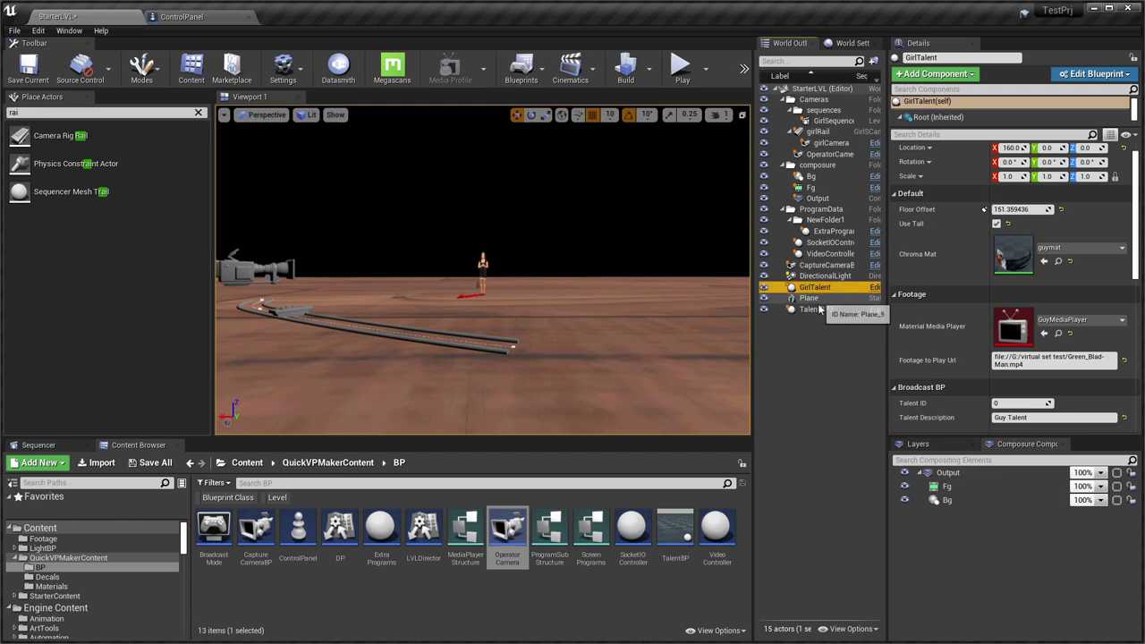
Rename the TalentBP2 actor as BuyTalent and decline saving the affected packages.
{"action": "left_click", "coordinate": [825, 311]}
{"action": "left_click", "coordinate": [826, 311]}
{"action": "type", "text": "B"}
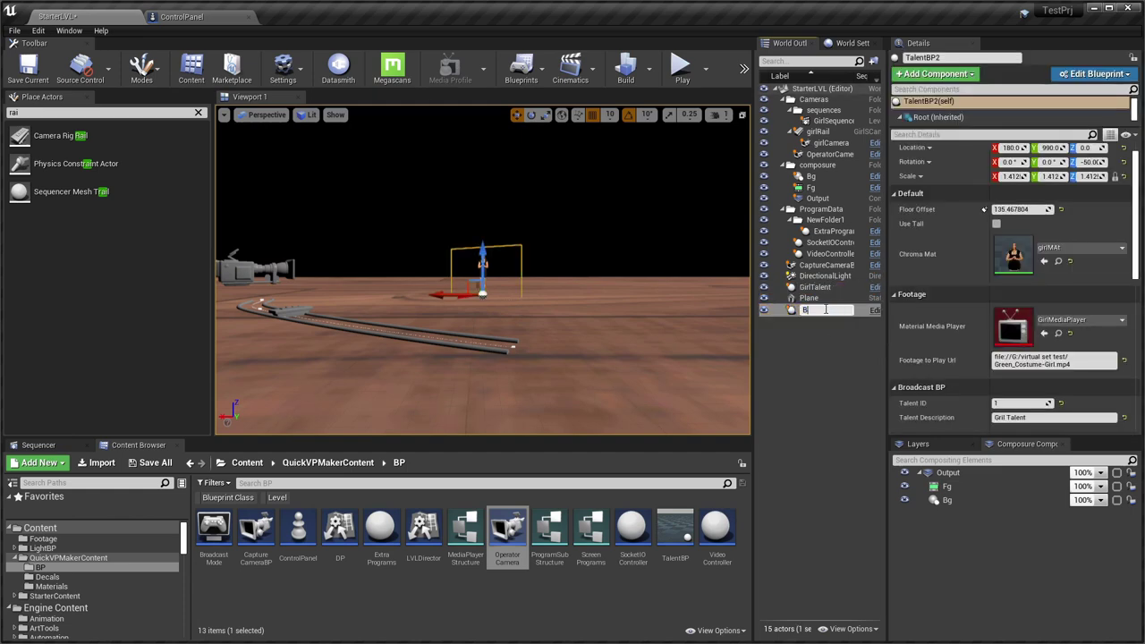
{"action": "type", "text": "uyTalent"}
{"action": "key", "text": "Return"}
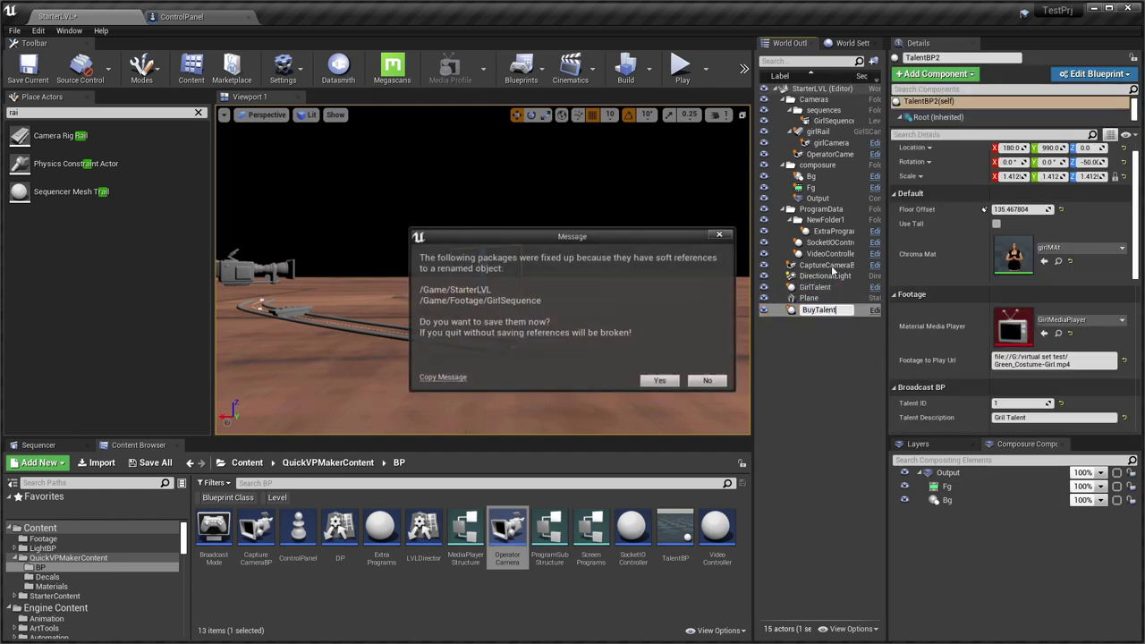
{"action": "left_click", "coordinate": [707, 381]}
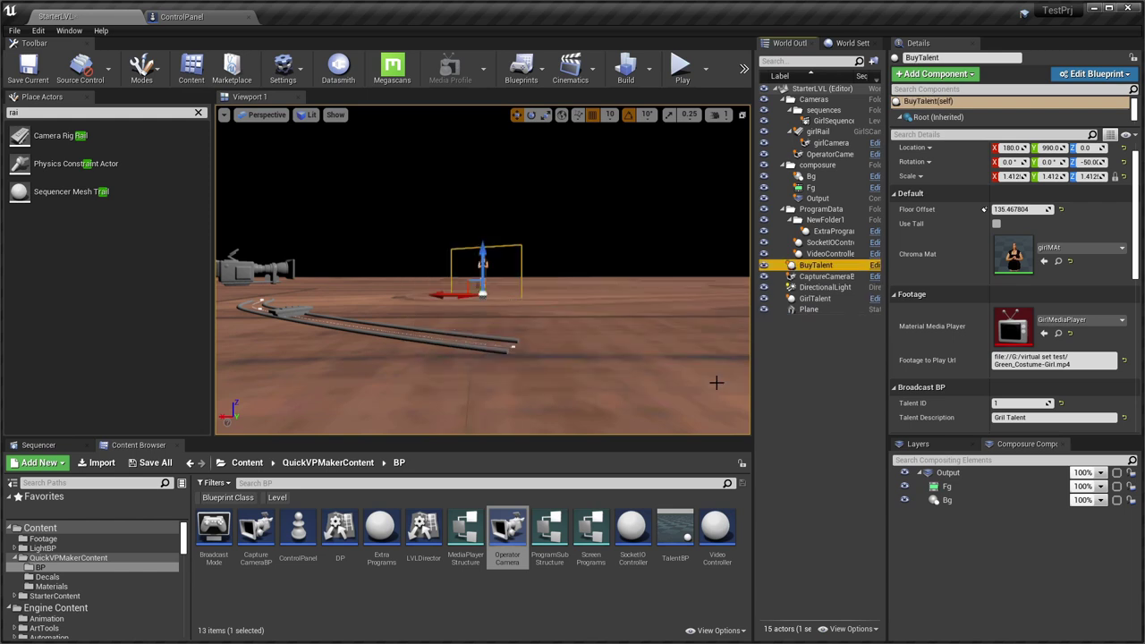
Correct the BuyTalent actor's name to BoyTalent and save the affected packages.
{"action": "left_click", "coordinate": [822, 266]}
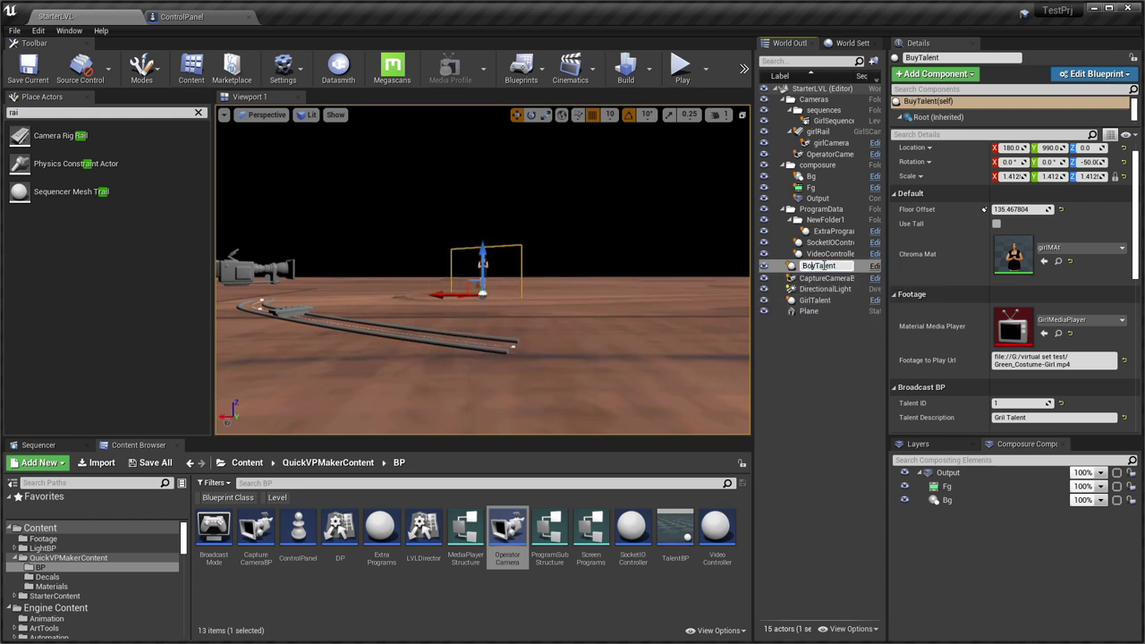
{"action": "key", "text": "Return"}
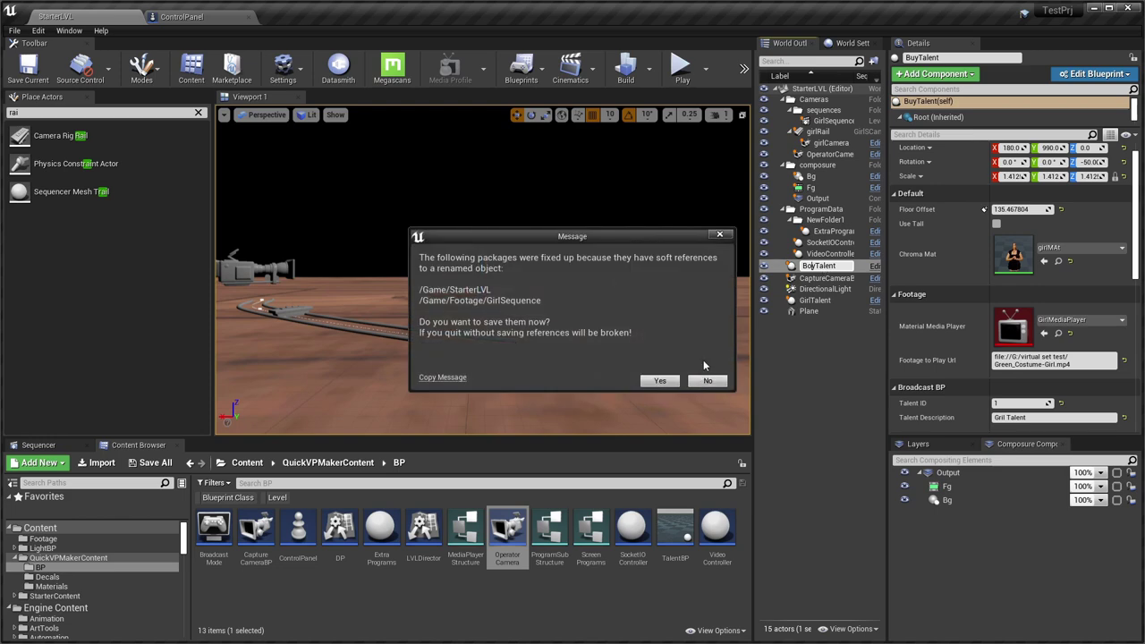
{"action": "left_click", "coordinate": [659, 382]}
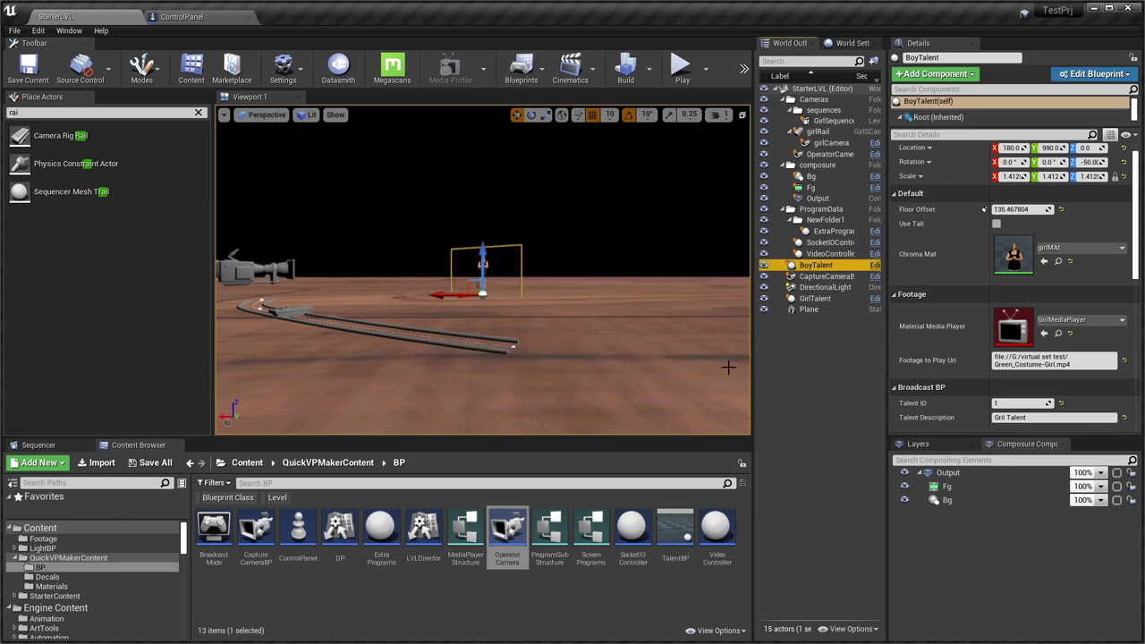
Set girlCamera's Focus Actor to GirlTalent.
{"action": "left_click", "coordinate": [831, 143]}
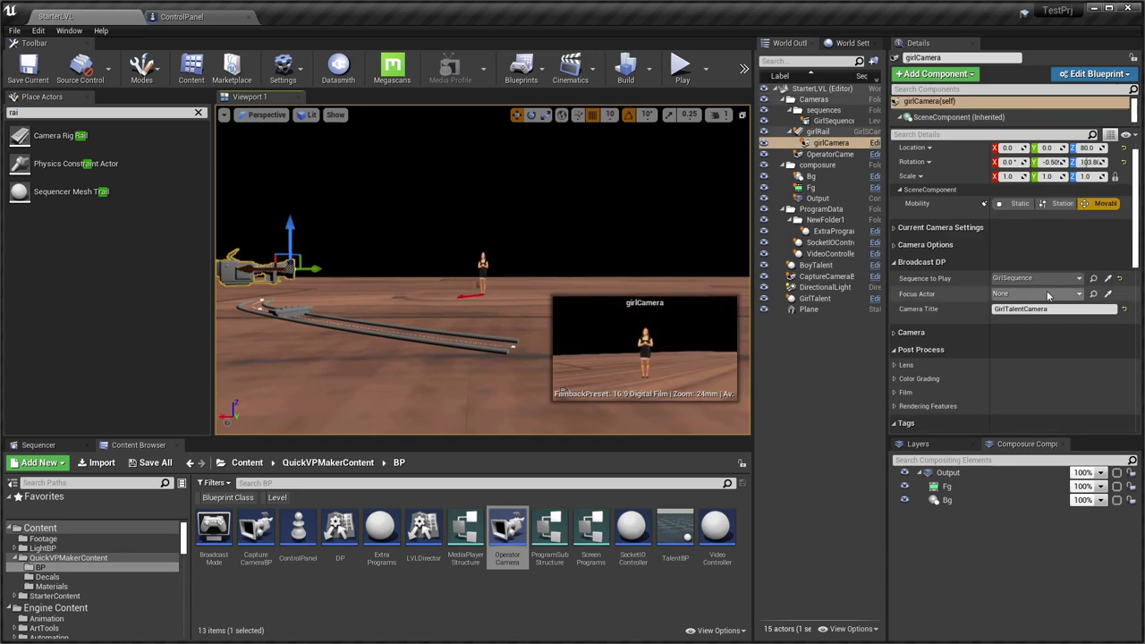
{"action": "left_click", "coordinate": [1029, 300]}
{"action": "left_click", "coordinate": [1004, 434]}
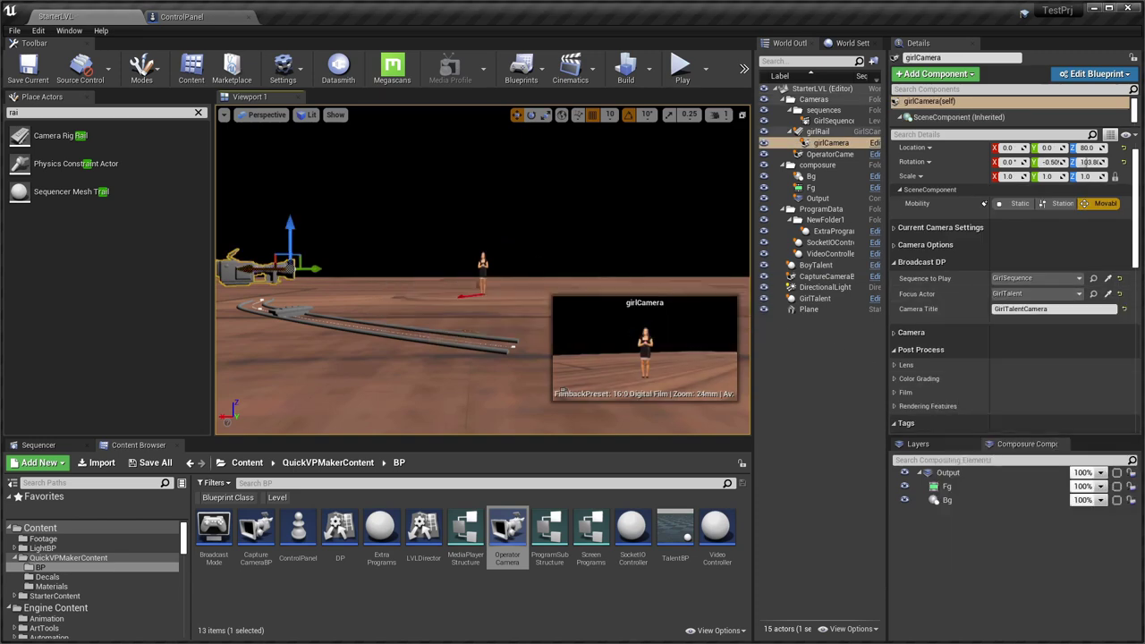
Play the level, switch to the QuickVP Controller and activate GirlTalentCamera.
{"action": "key", "text": "alt+p"}
{"action": "key", "text": "alt+Tab"}
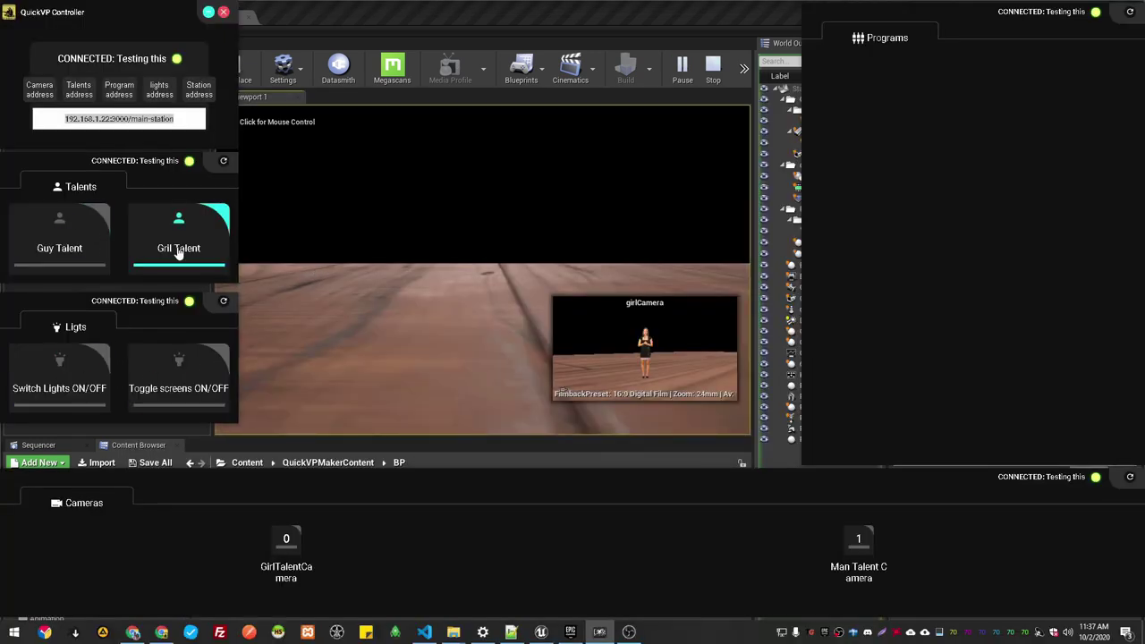
{"action": "left_click", "coordinate": [288, 541]}
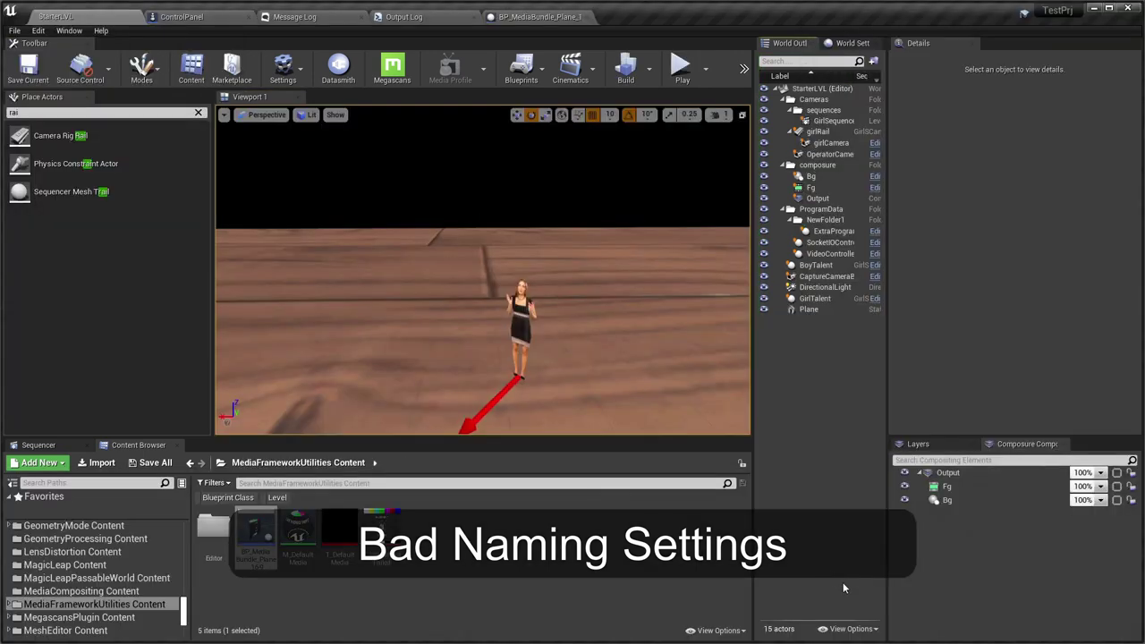
Rename the BoyTalent actor that shows the girl footage as mainGirlTalent and save the affected packages.
{"action": "mouse_move", "coordinate": [595, 343]}
{"action": "right_mouse_down"}
{"action": "mouse_move", "coordinate": [559, 367]}
{"action": "mouse_move", "coordinate": [597, 330]}
{"action": "right_mouse_up"}
{"action": "scroll", "coordinate": [546, 365], "scroll_direction": "up", "scroll_amount": 2}
{"action": "left_click", "coordinate": [546, 365]}
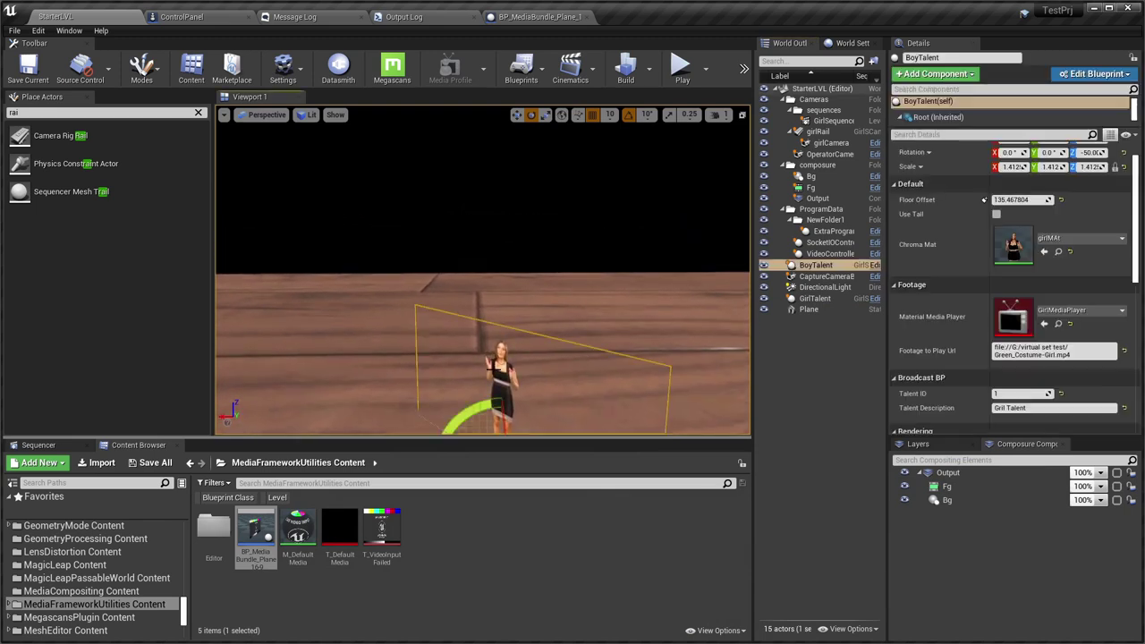
{"action": "double_click", "coordinate": [835, 267]}
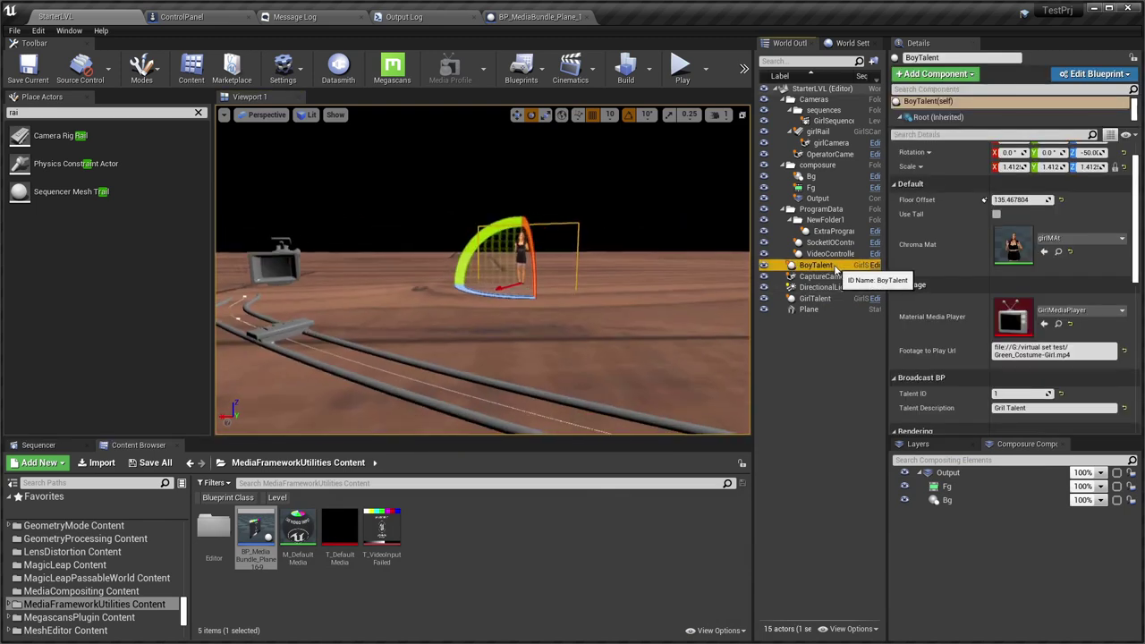
{"action": "key", "text": "F1"}
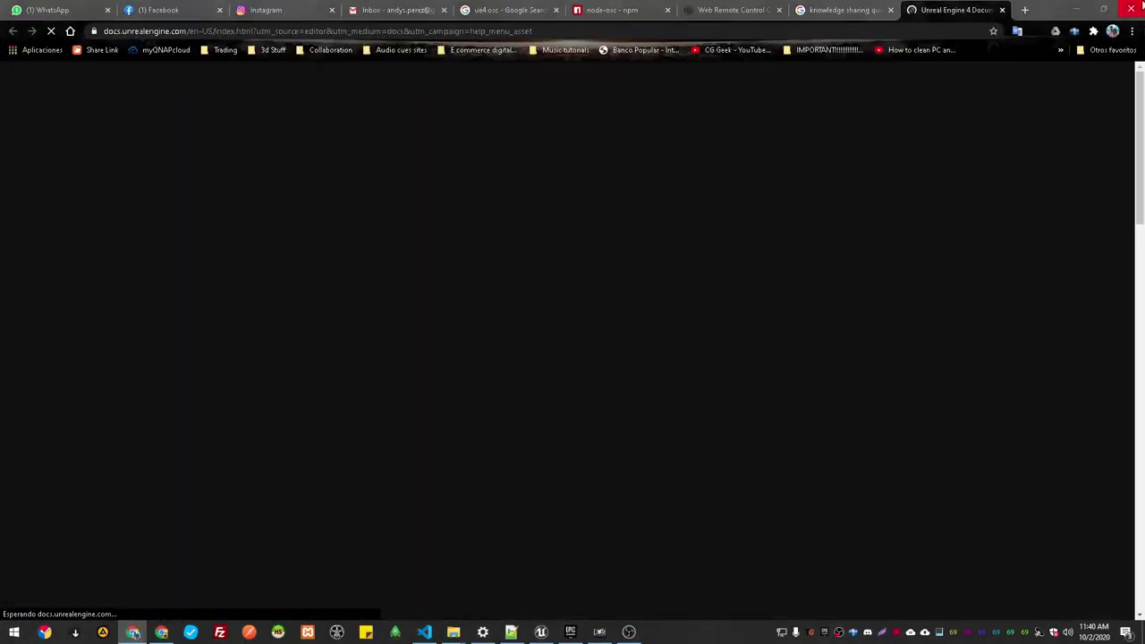
{"action": "left_click", "coordinate": [1134, 6]}
{"action": "left_click", "coordinate": [816, 266]}
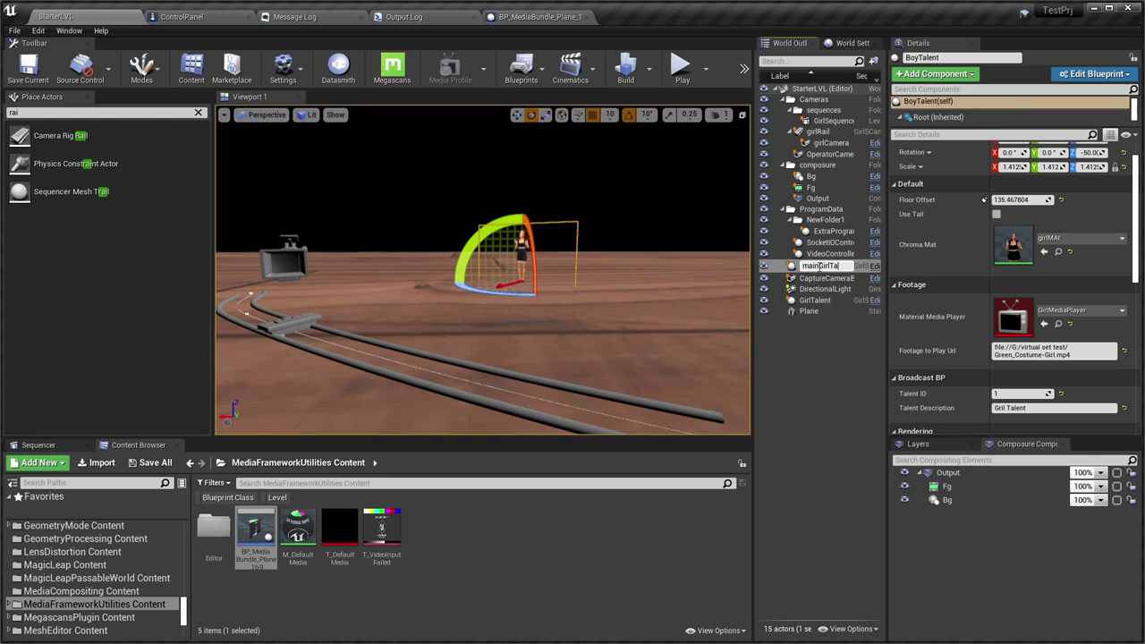
{"action": "key", "text": "Return"}
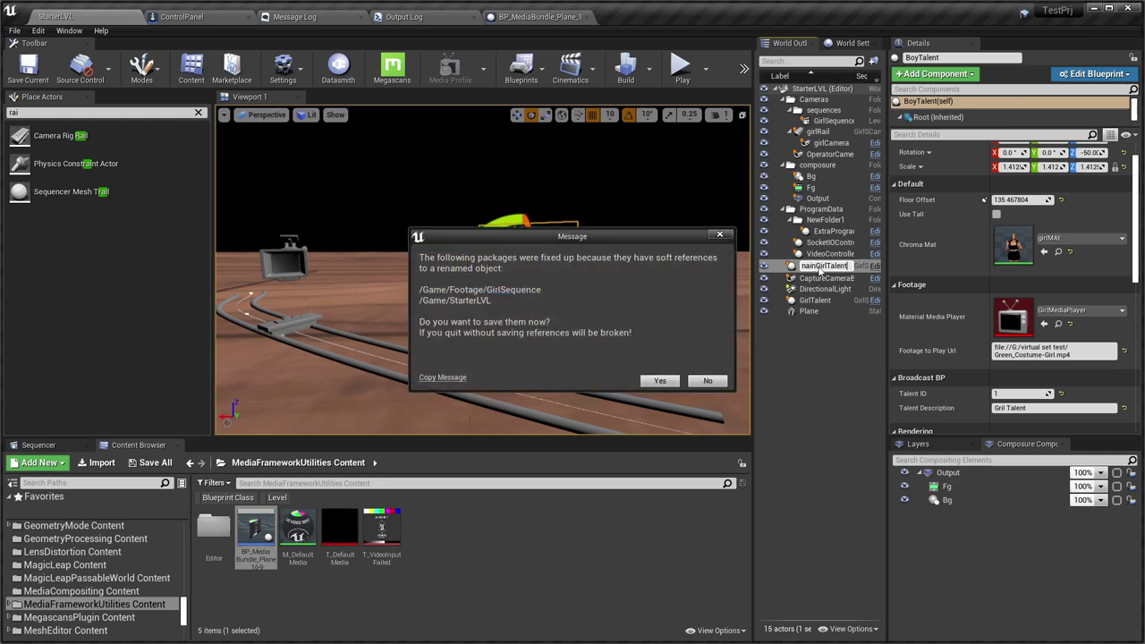
{"action": "left_click", "coordinate": [661, 380]}
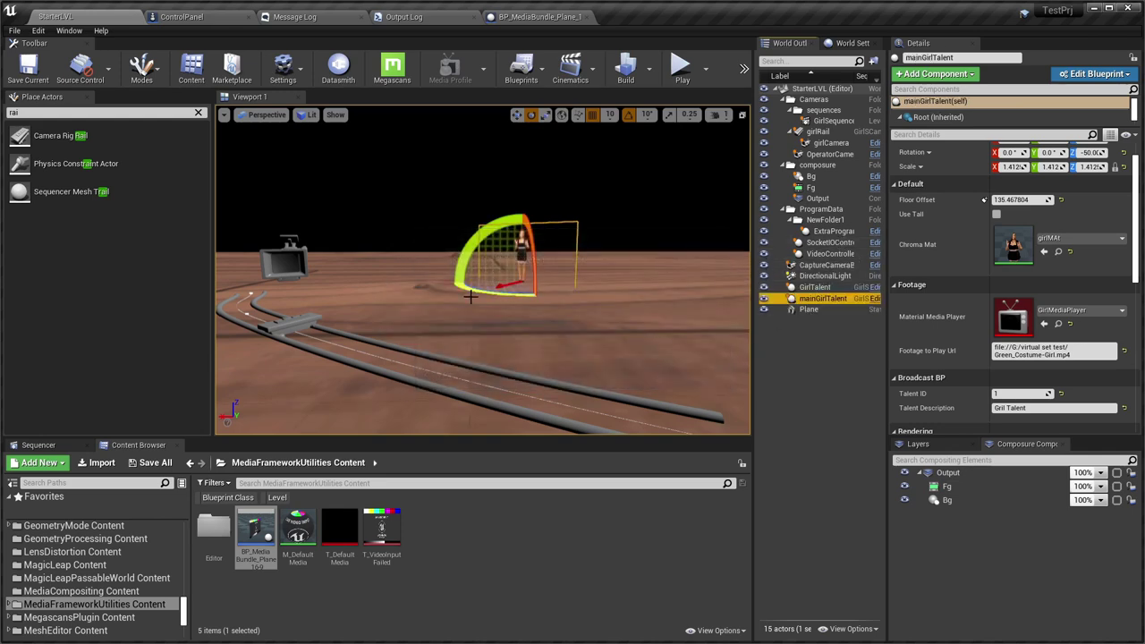
Rename the GirlTalent actor that shows the guy footage as BoyTalent and save the affected packages.
{"action": "right_click_drag", "start_coordinate": [472, 297], "coordinate": [698, 294]}
{"action": "left_click", "coordinate": [816, 287]}
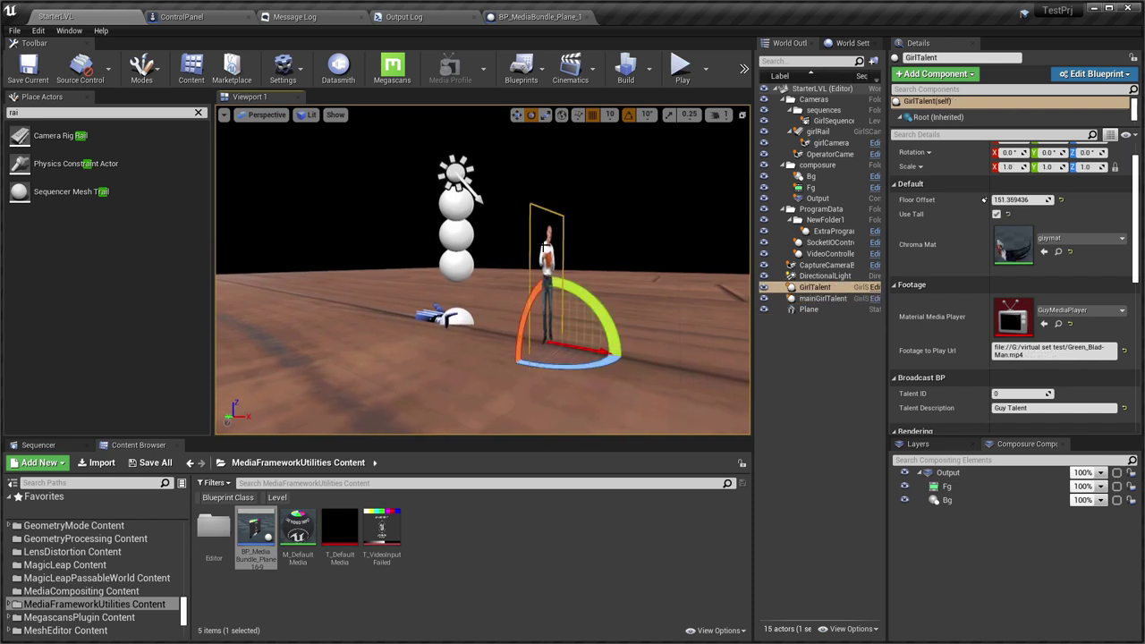
{"action": "left_click", "coordinate": [818, 288]}
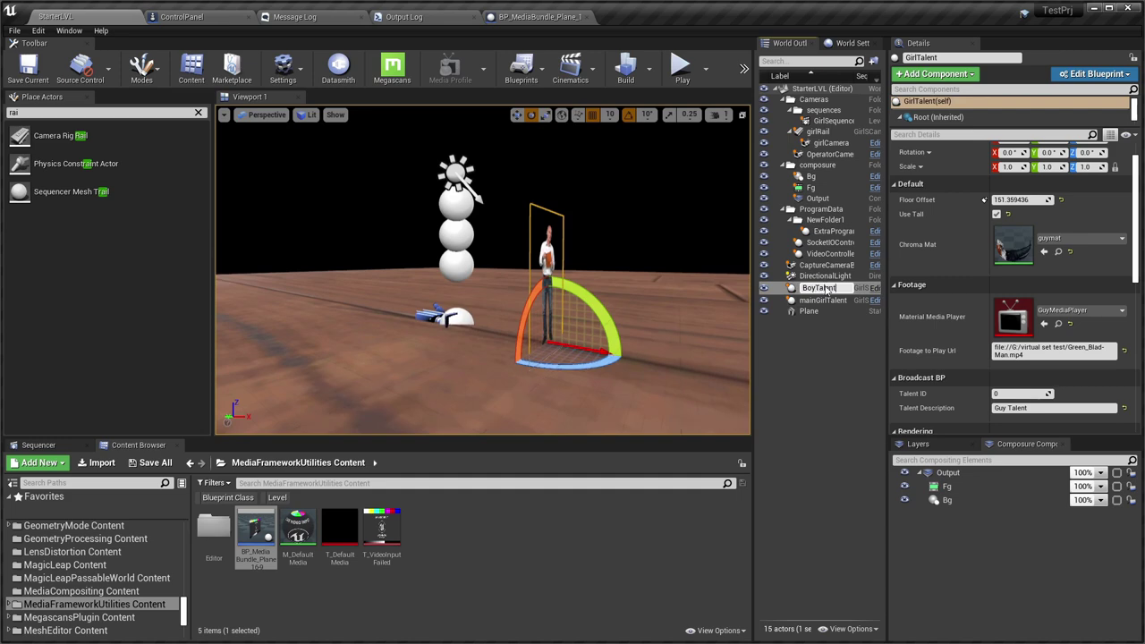
{"action": "key", "text": "Return"}
{"action": "left_click", "coordinate": [659, 380]}
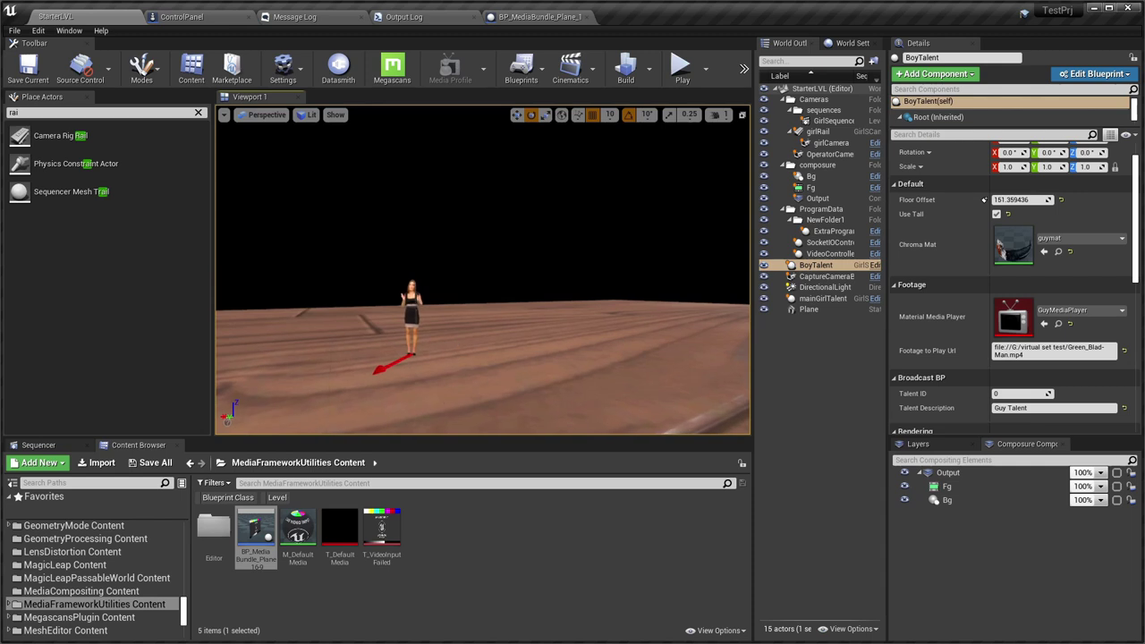
Rename the mainGirlTalent actor as GirlTalent and save the affected packages.
{"action": "left_click", "coordinate": [836, 301]}
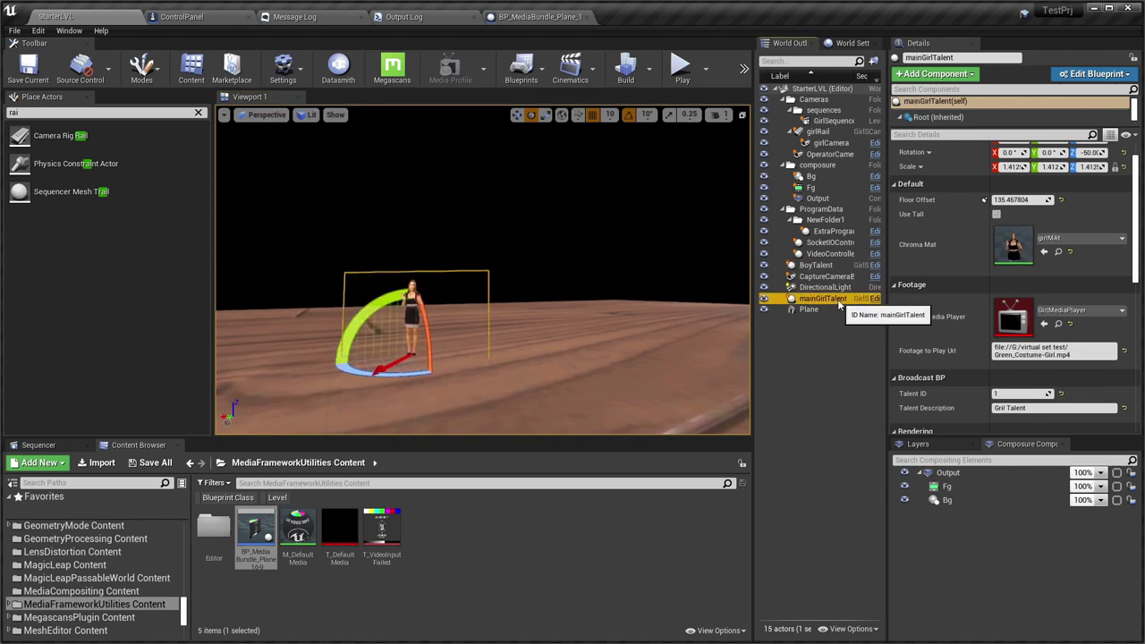
{"action": "left_click", "coordinate": [838, 301]}
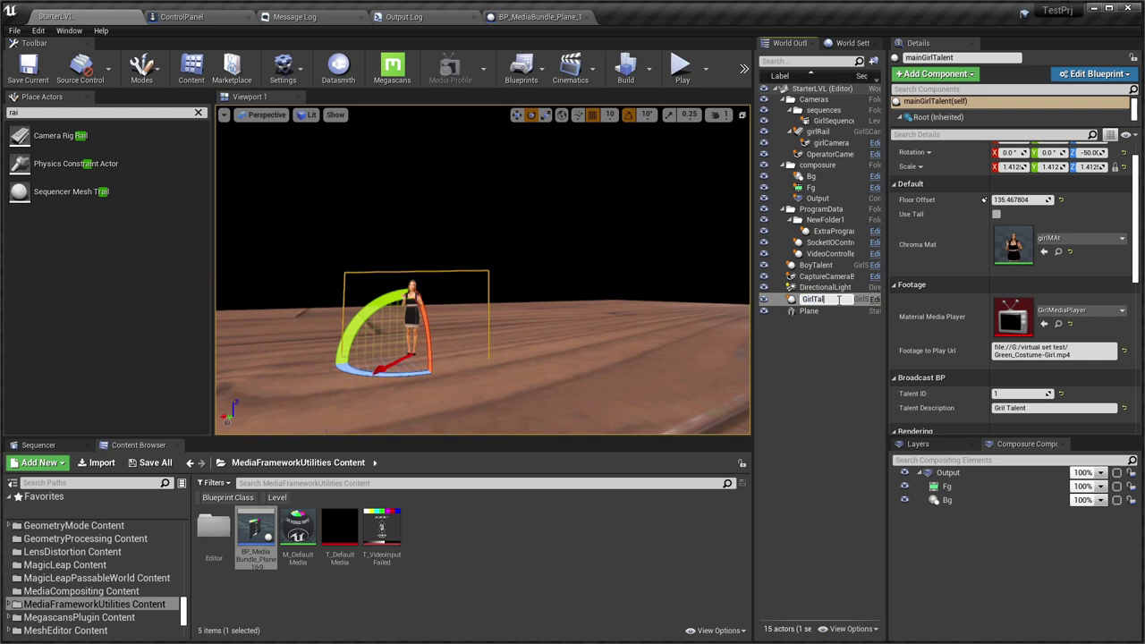
{"action": "type", "text": "GirlTalent"}
{"action": "key", "text": "Return"}
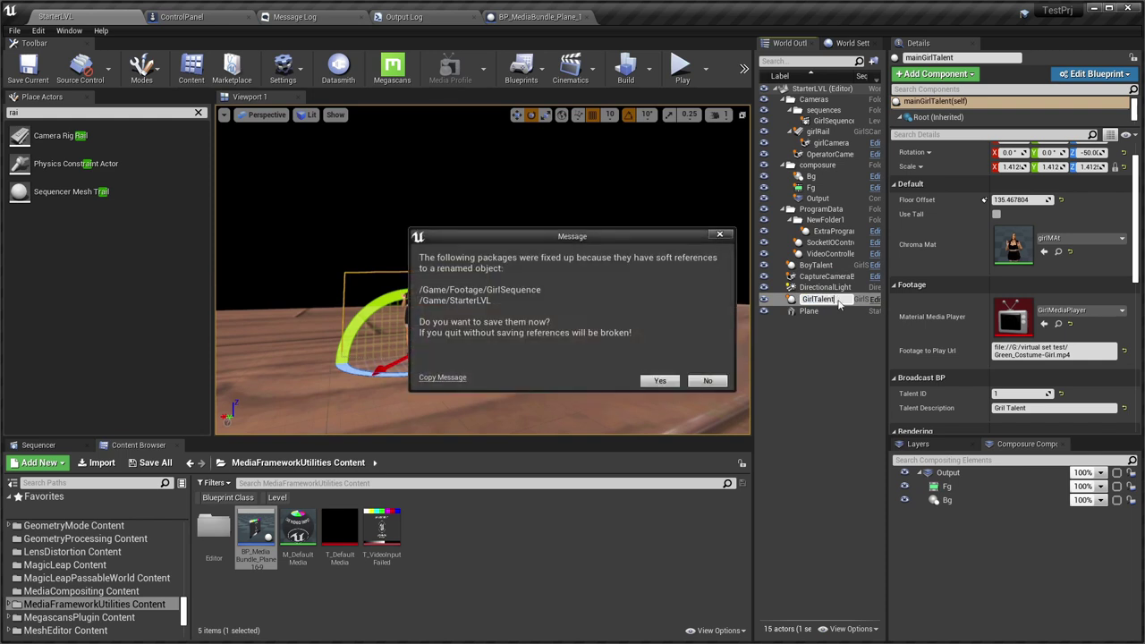
{"action": "left_click", "coordinate": [659, 381]}
Set girlCamera's look-at Actor to Track to GirlTalent.
{"action": "right_click_drag", "start_coordinate": [608, 327], "coordinate": [514, 281]}
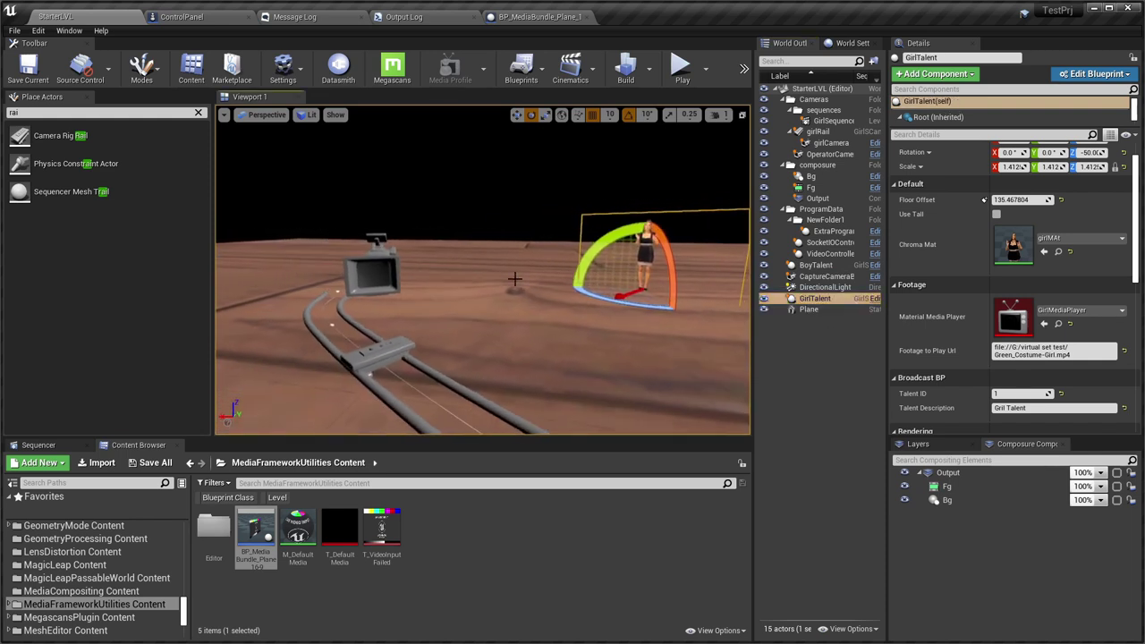
{"action": "left_click", "coordinate": [378, 273]}
{"action": "key", "text": "w"}
{"action": "left_click", "coordinate": [1048, 291]}
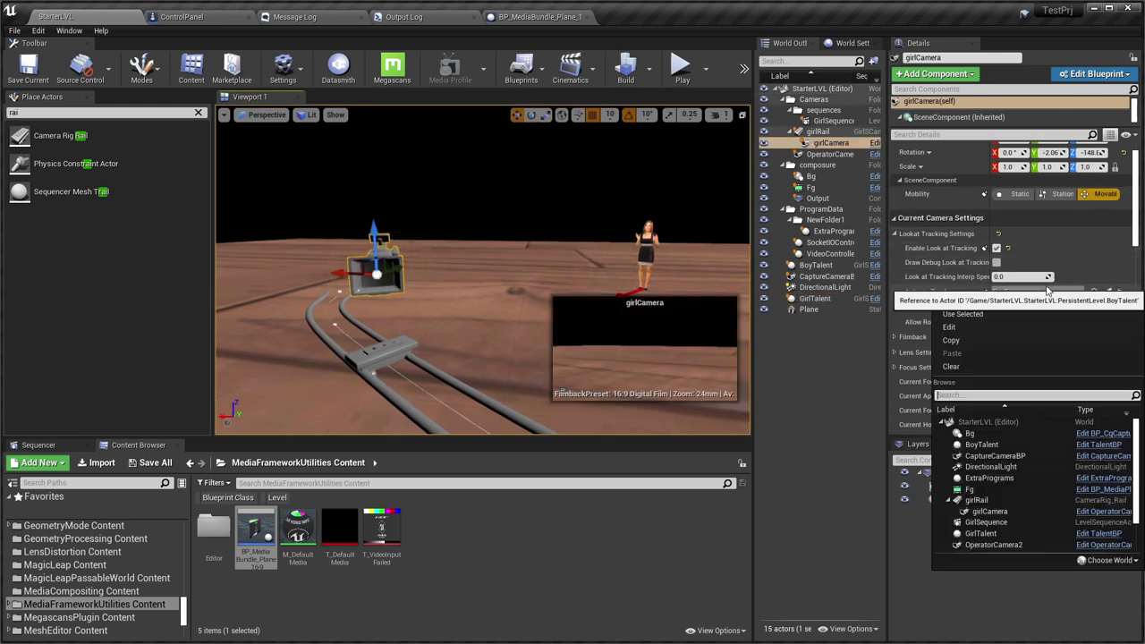
{"action": "type", "text": "girl"}
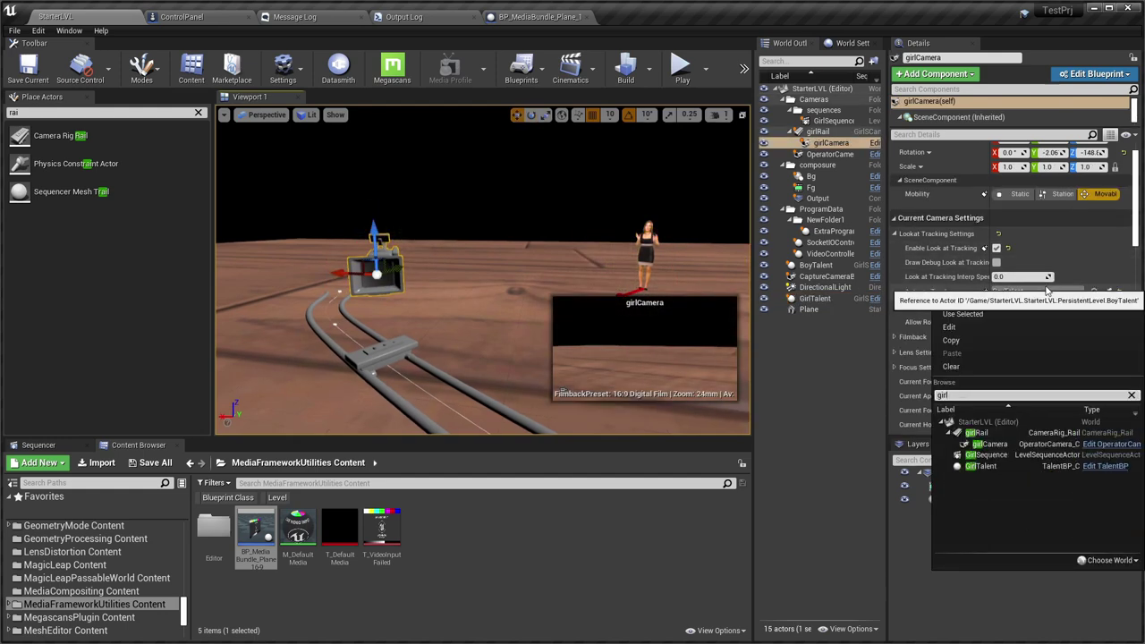
{"action": "left_click", "coordinate": [1024, 465]}
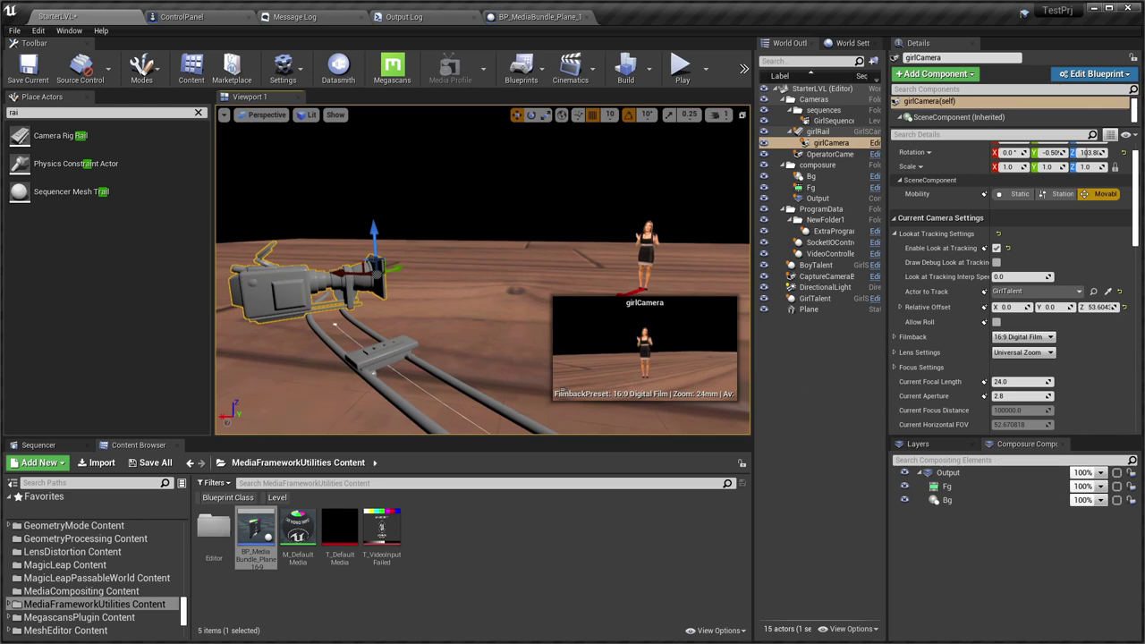
Set girlCamera's Focus Actor to GirlTalent in its broadcast settings.
{"action": "left_click", "coordinate": [893, 218]}
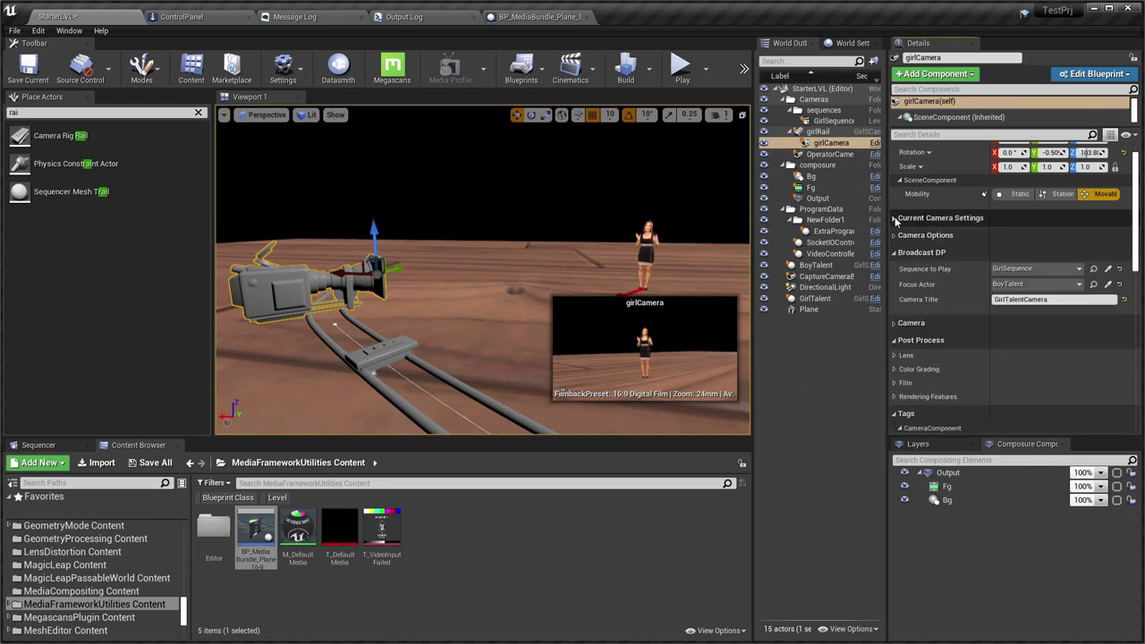
{"action": "left_click", "coordinate": [1014, 285]}
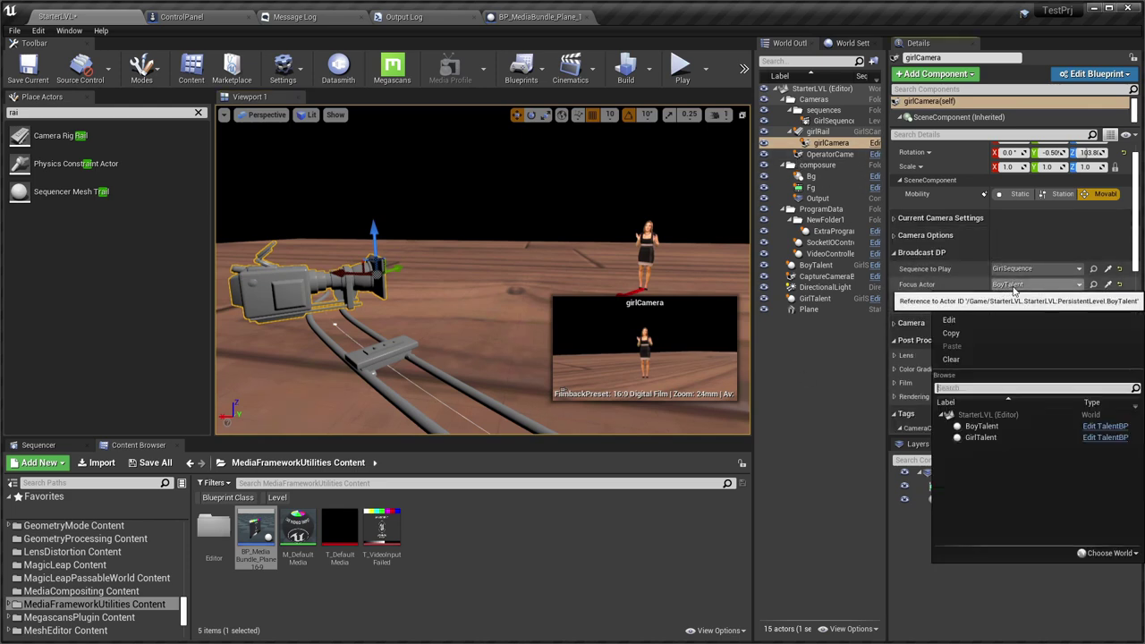
{"action": "left_click", "coordinate": [982, 437]}
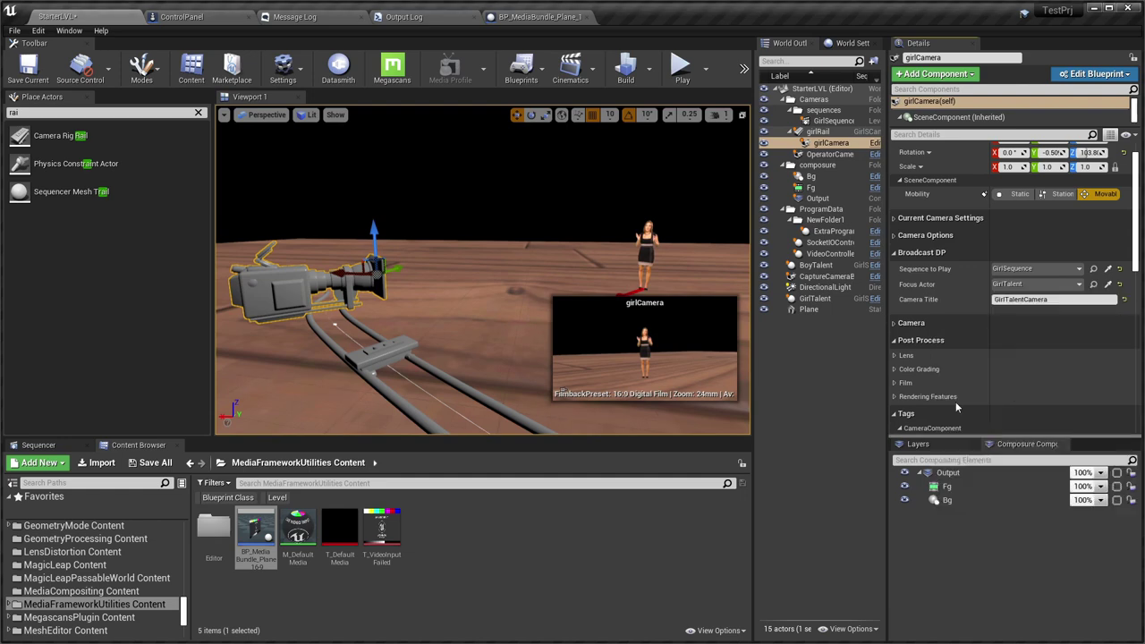
Play the level, switch to the QuickVP Controller, and activate Gril Talent and GirlTalentCamera.
{"action": "mouse_move", "coordinate": [455, 257]}
{"action": "right_mouse_down"}
{"action": "mouse_move", "coordinate": [501, 248]}
{"action": "mouse_move", "coordinate": [450, 261]}
{"action": "right_mouse_up"}
{"action": "key", "text": "alt+Tab"}
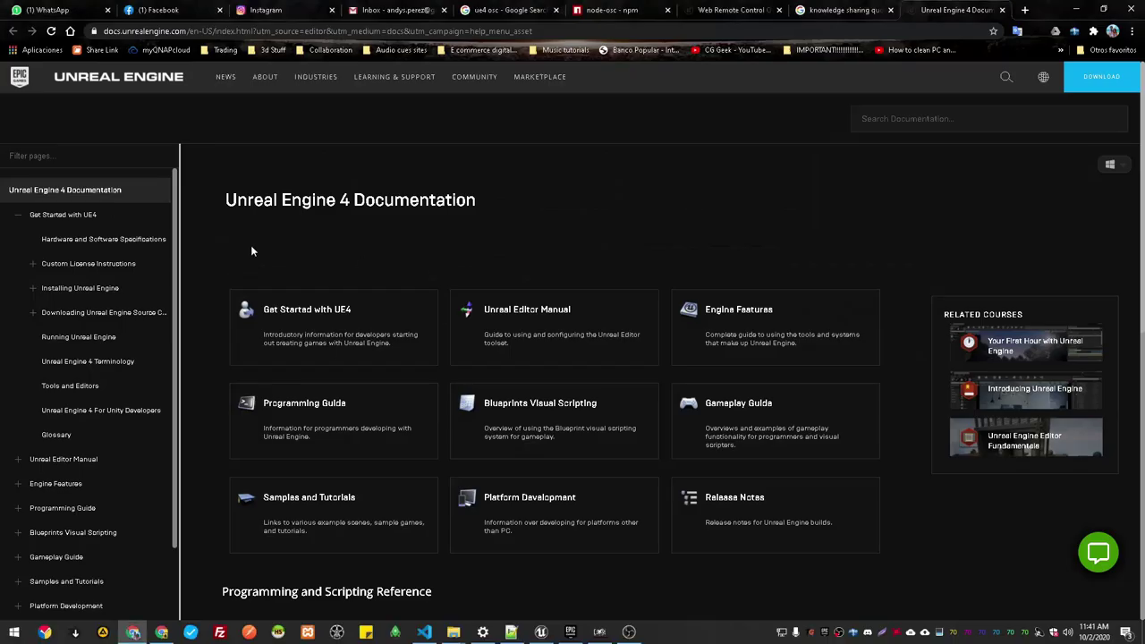
{"action": "key", "text": "alt+Tab"}
{"action": "key", "text": "alt+Tab"}
{"action": "left_click", "coordinate": [893, 185]}
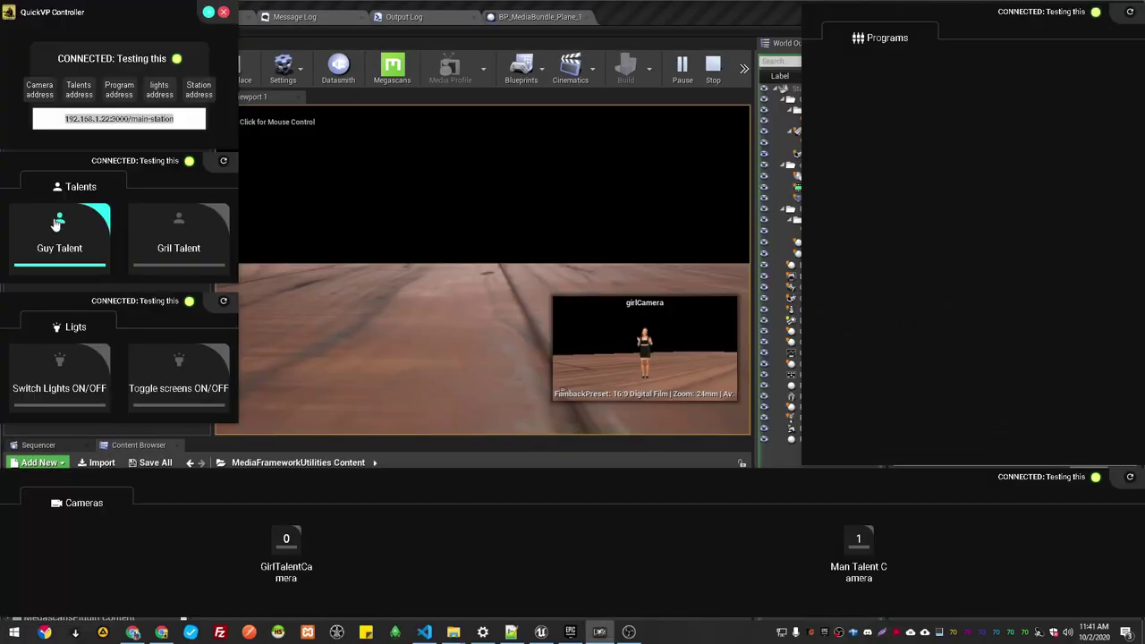
{"action": "left_click", "coordinate": [206, 235]}
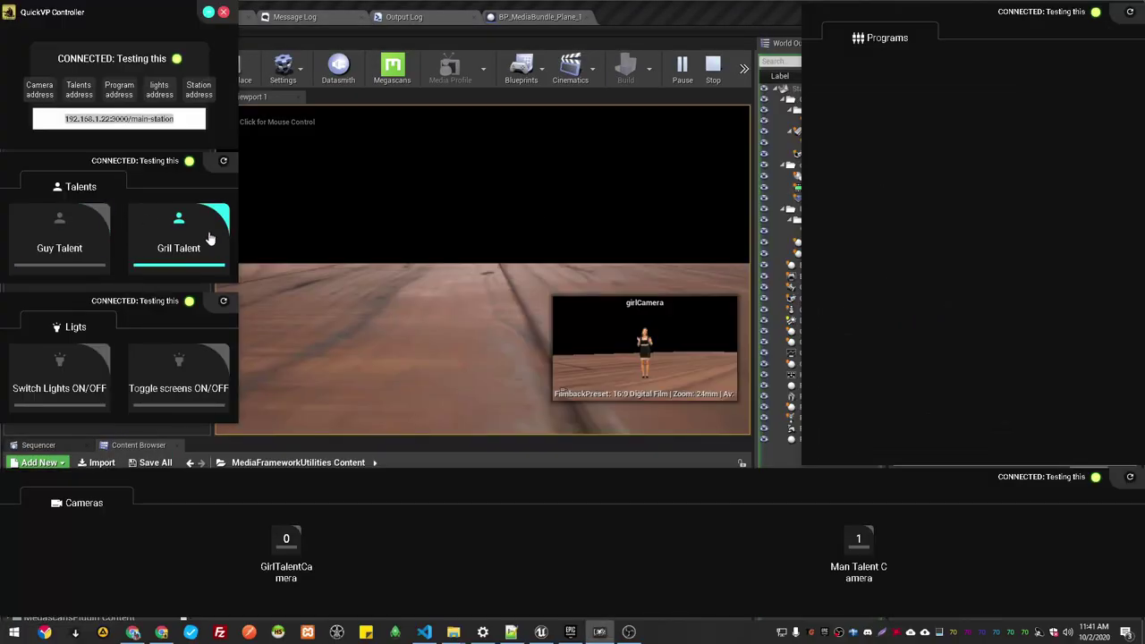
{"action": "left_click", "coordinate": [286, 550]}
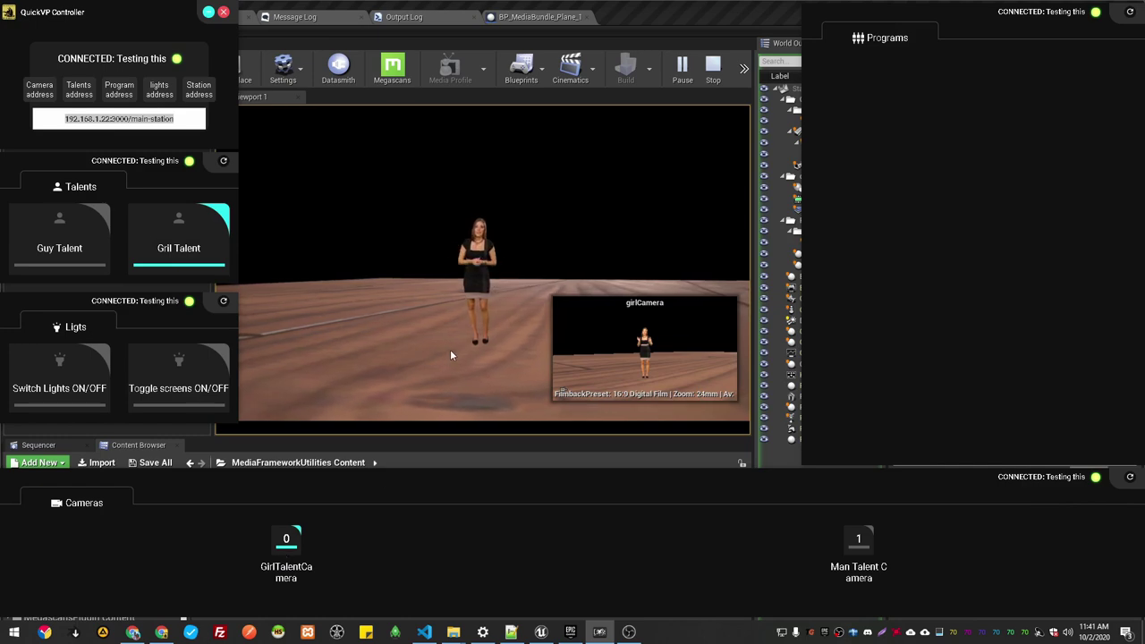
Return to the Unreal Editor, examine the running girl camera shot in full screen, and stop play with the normal viewport restored.
{"action": "left_click", "coordinate": [487, 311]}
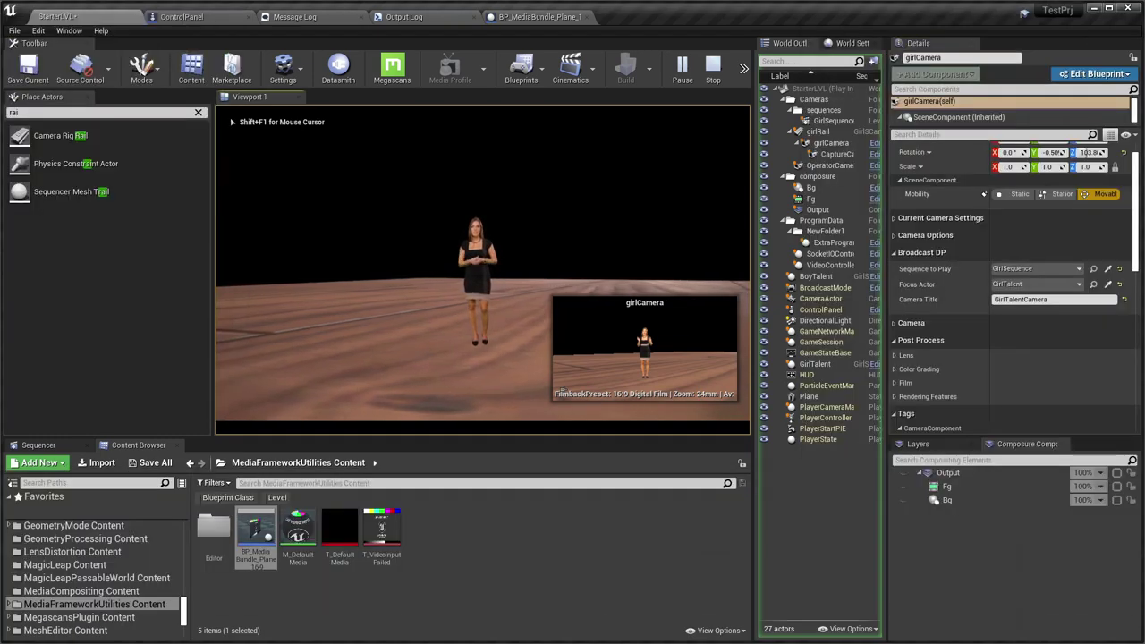
{"action": "key", "text": "F11"}
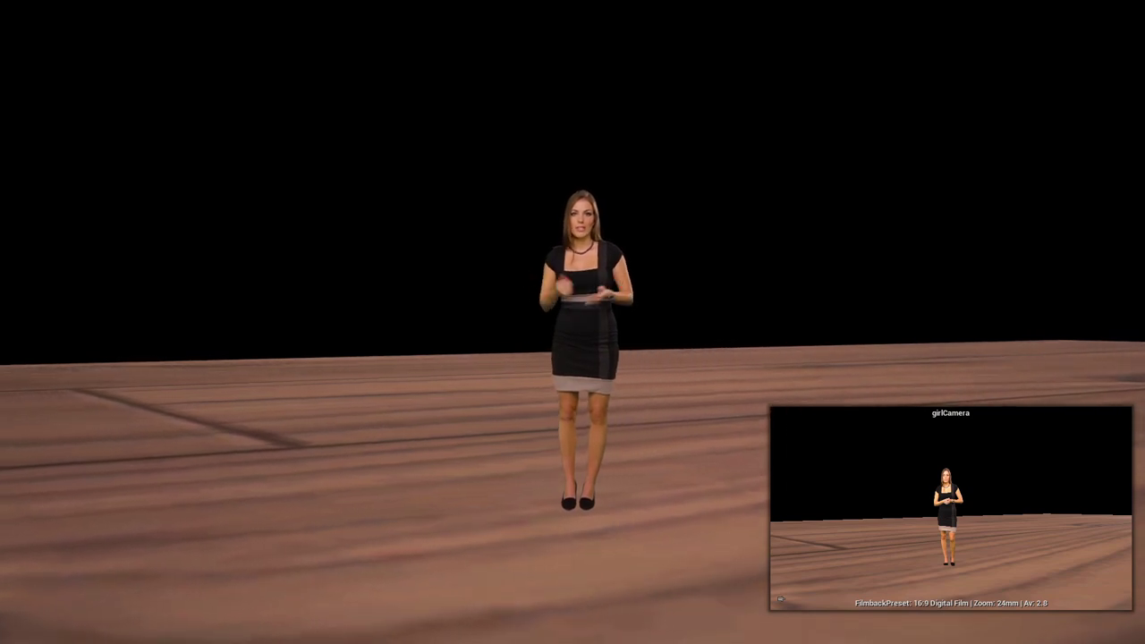
{"action": "key", "text": "Escape"}
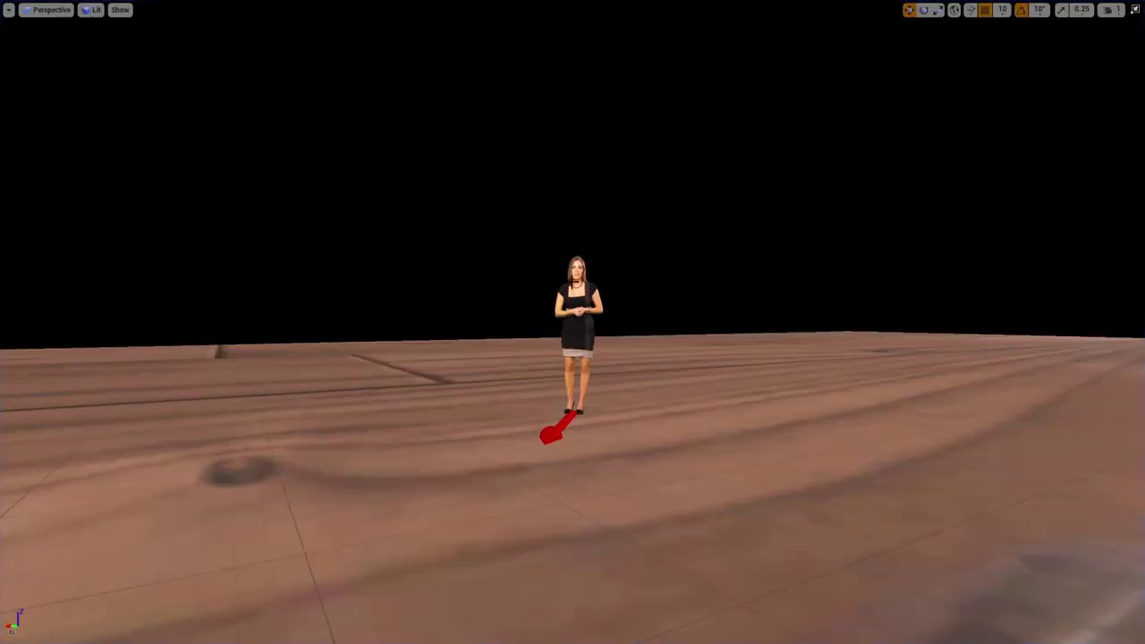
{"action": "key", "text": "F11"}
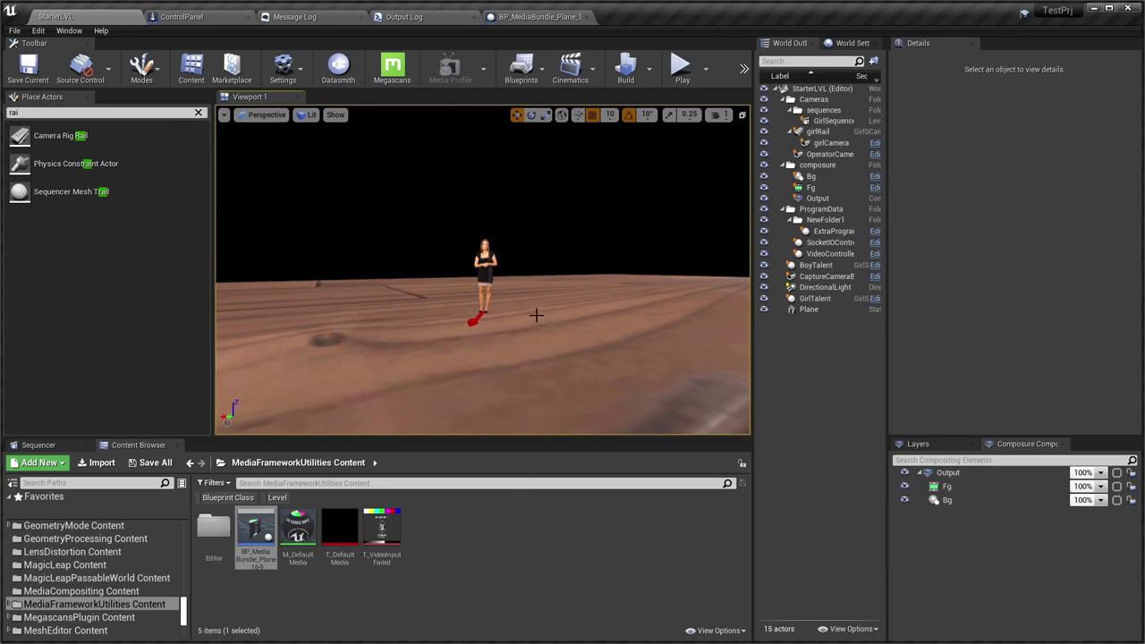
{"action": "right_click_drag", "start_coordinate": [483, 270], "coordinate": [617, 272]}
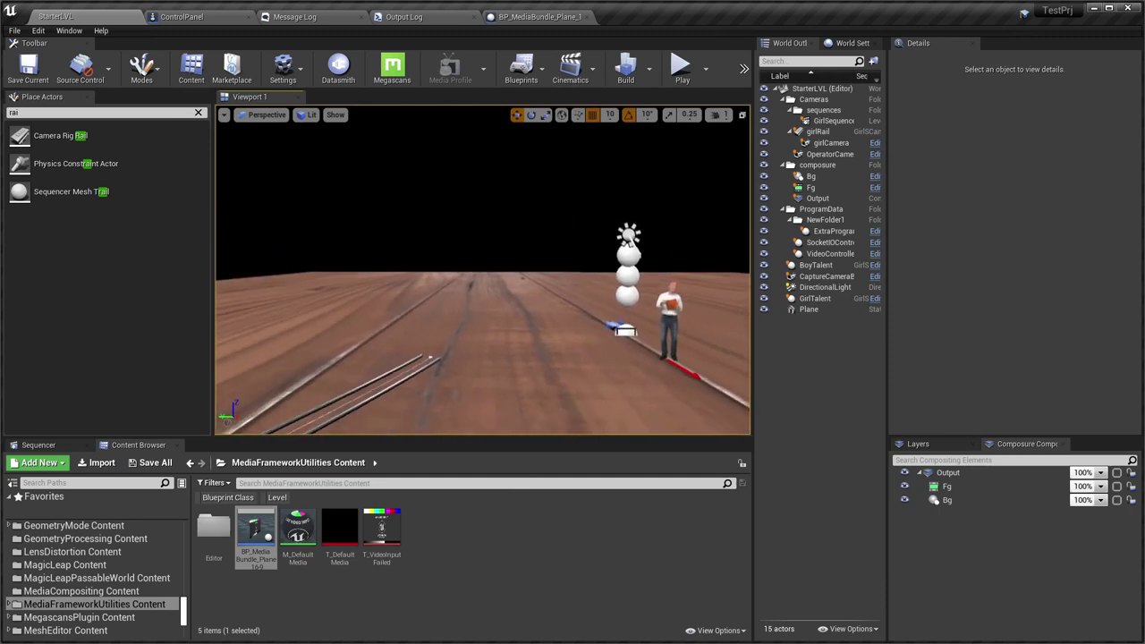
{"action": "key", "text": "alt+Tab"}
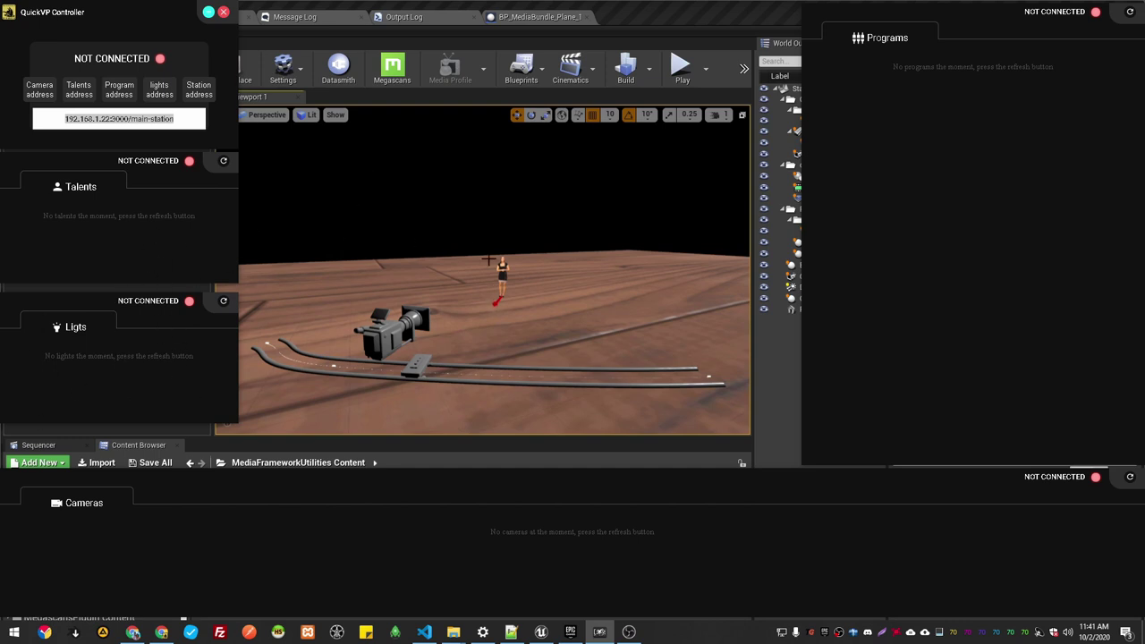
{"action": "key", "text": "alt+Tab"}
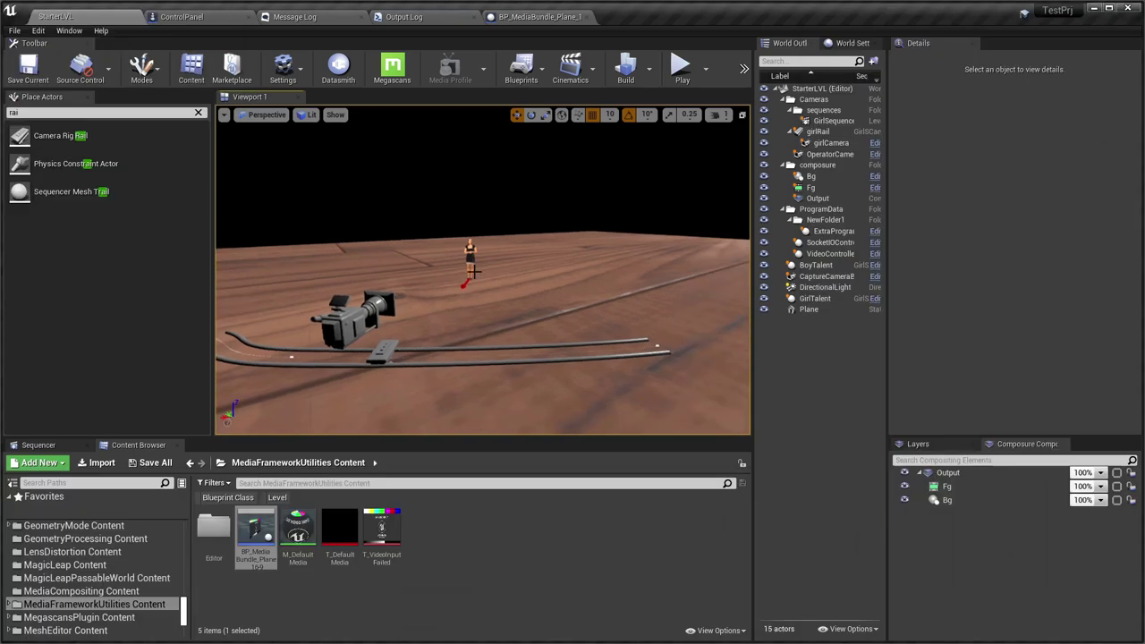
{"action": "key", "text": "alt+p"}
{"action": "key", "text": "alt+Tab"}
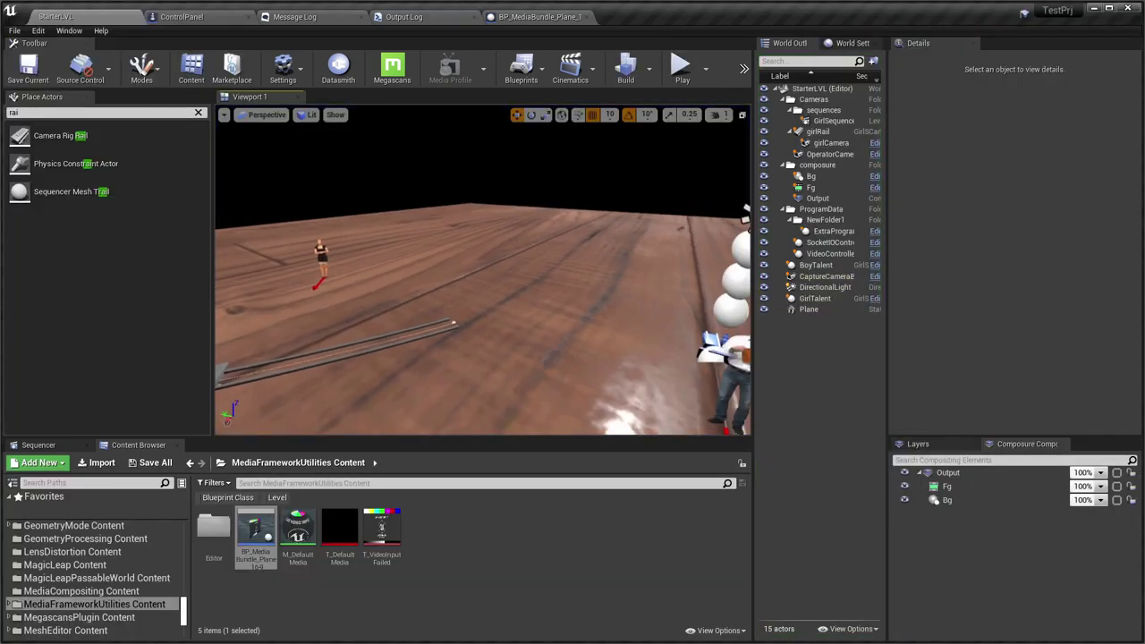
Open the Decals folder inside QuickVPMakerContent in the project content.
{"action": "scroll", "coordinate": [80, 564], "scroll_direction": "up", "scroll_amount": 8}
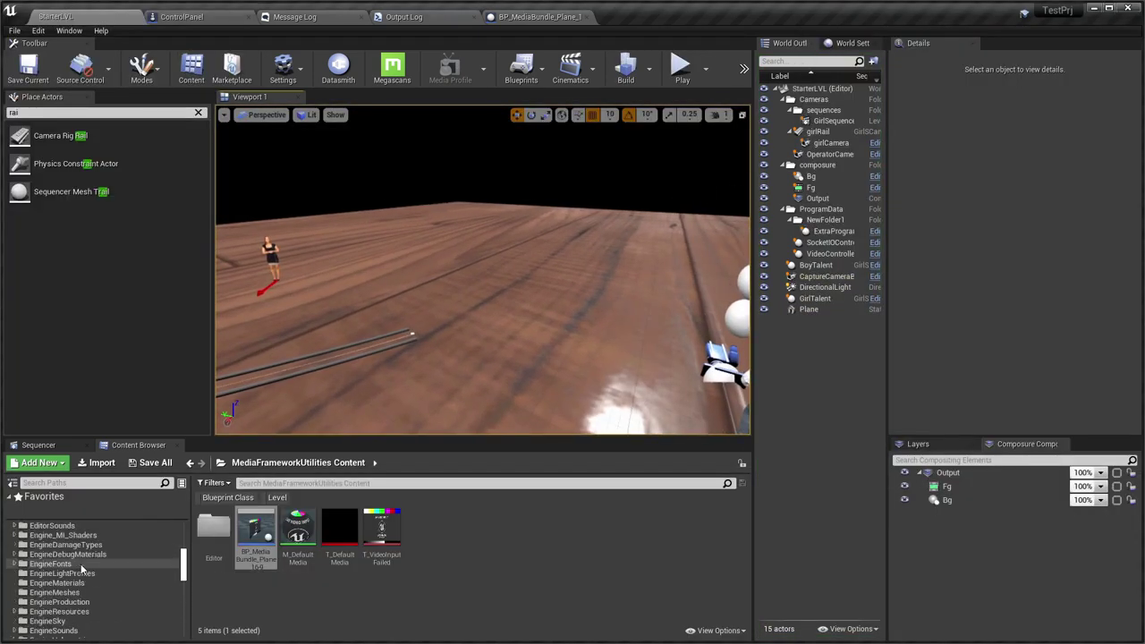
{"action": "scroll", "coordinate": [80, 563], "scroll_direction": "up", "scroll_amount": 5}
{"action": "left_click", "coordinate": [43, 528]}
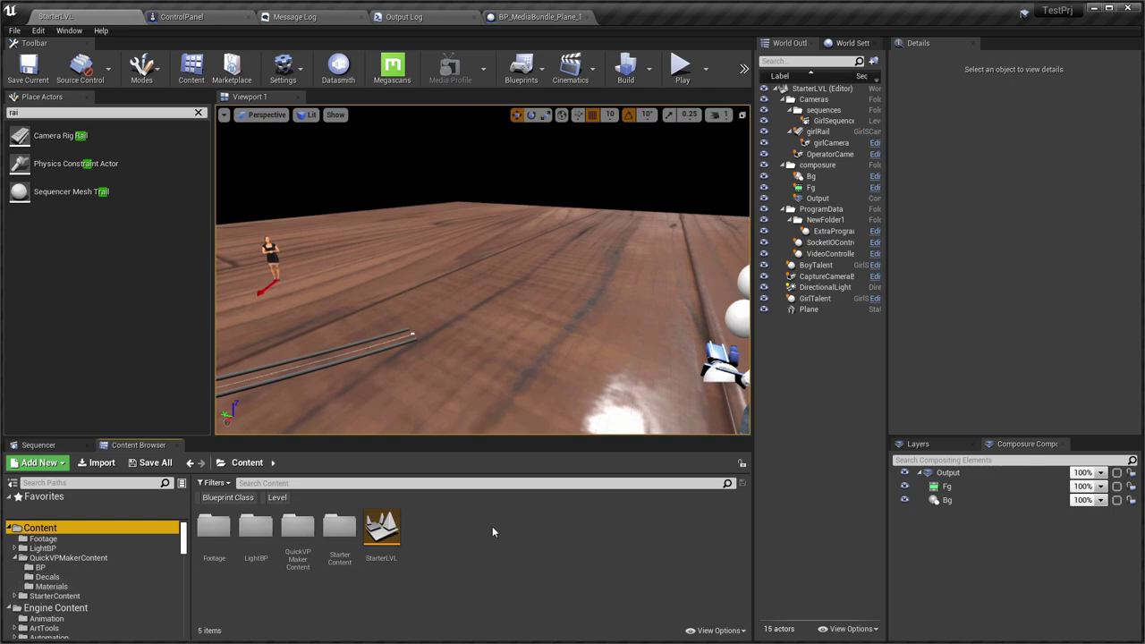
{"action": "left_click", "coordinate": [15, 558]}
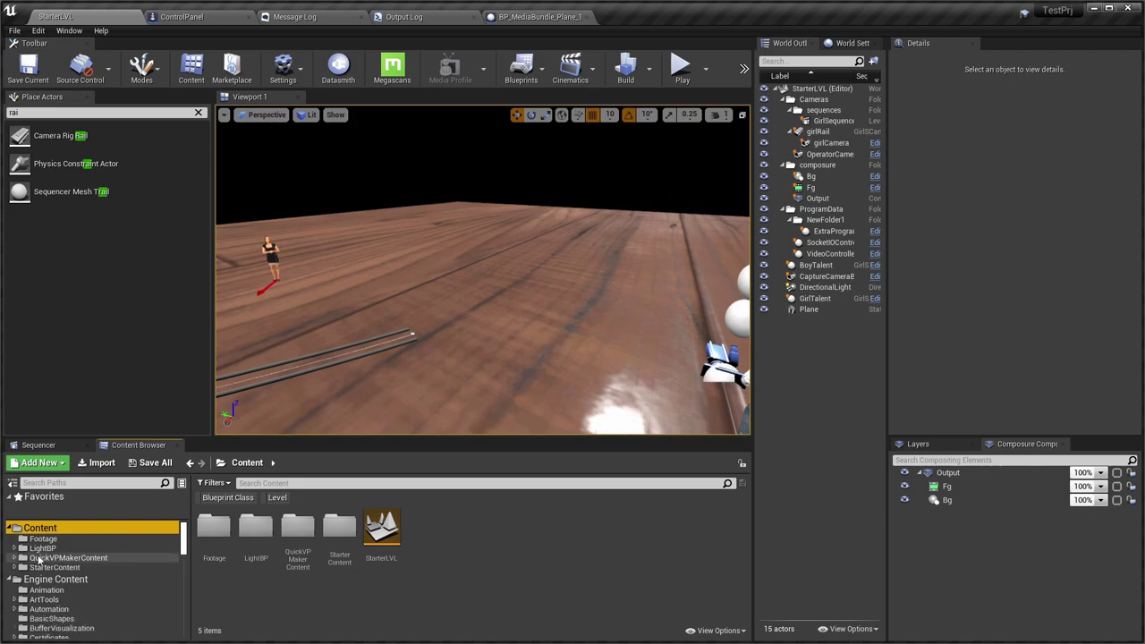
{"action": "left_click", "coordinate": [293, 17]}
{"action": "left_click", "coordinate": [106, 15]}
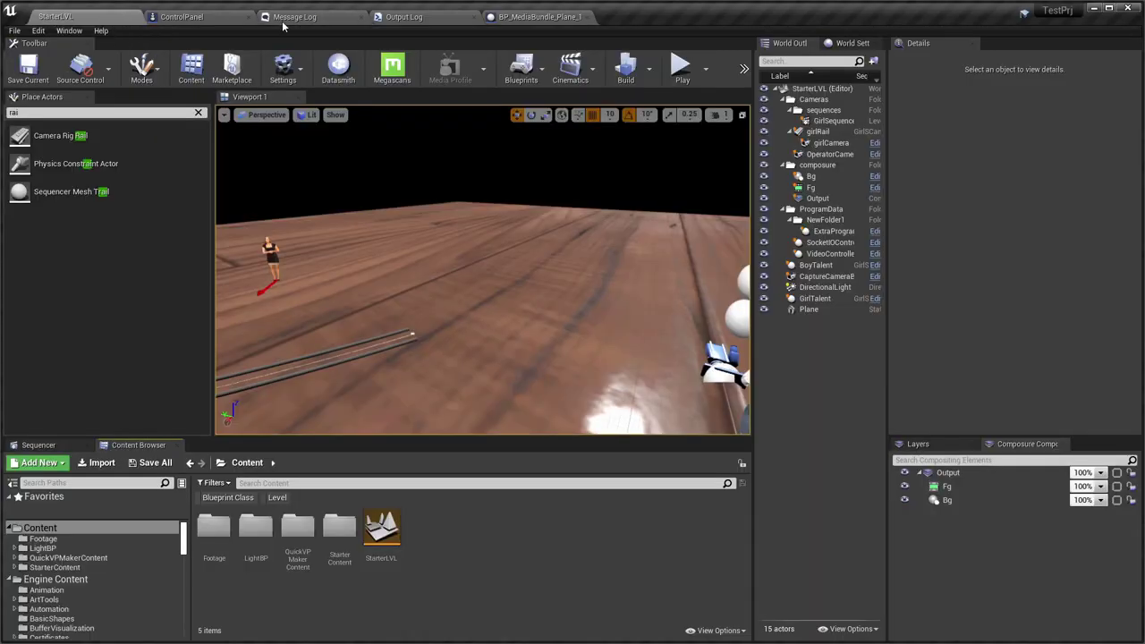
{"action": "left_click_drag", "start_coordinate": [467, 376], "coordinate": [430, 474]}
{"action": "left_click", "coordinate": [68, 557]}
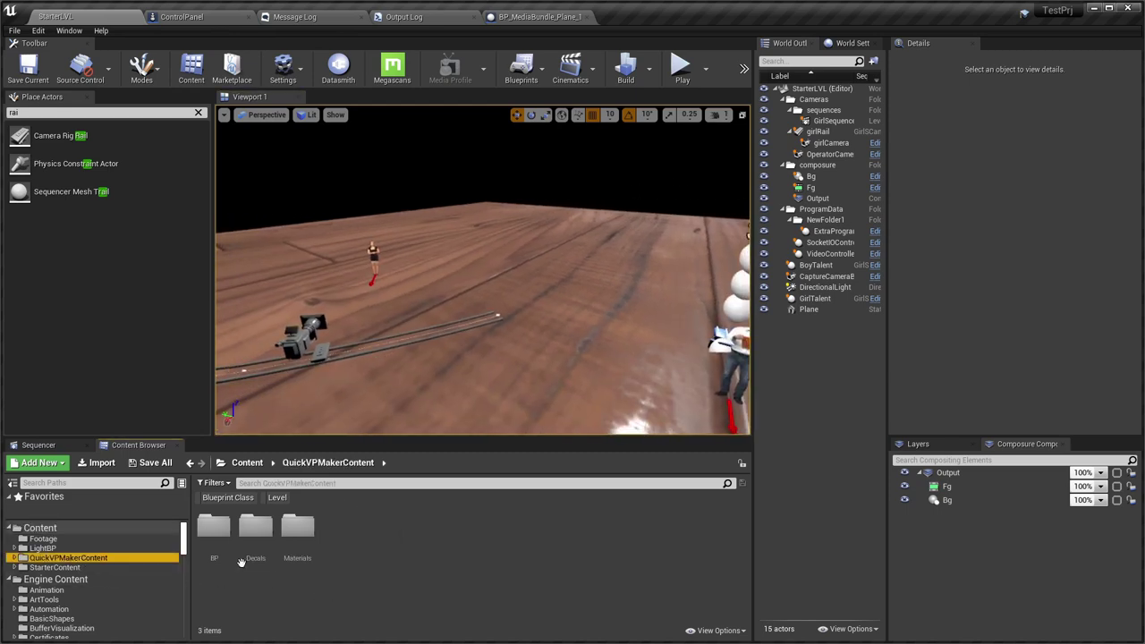
{"action": "double_click", "coordinate": [256, 528]}
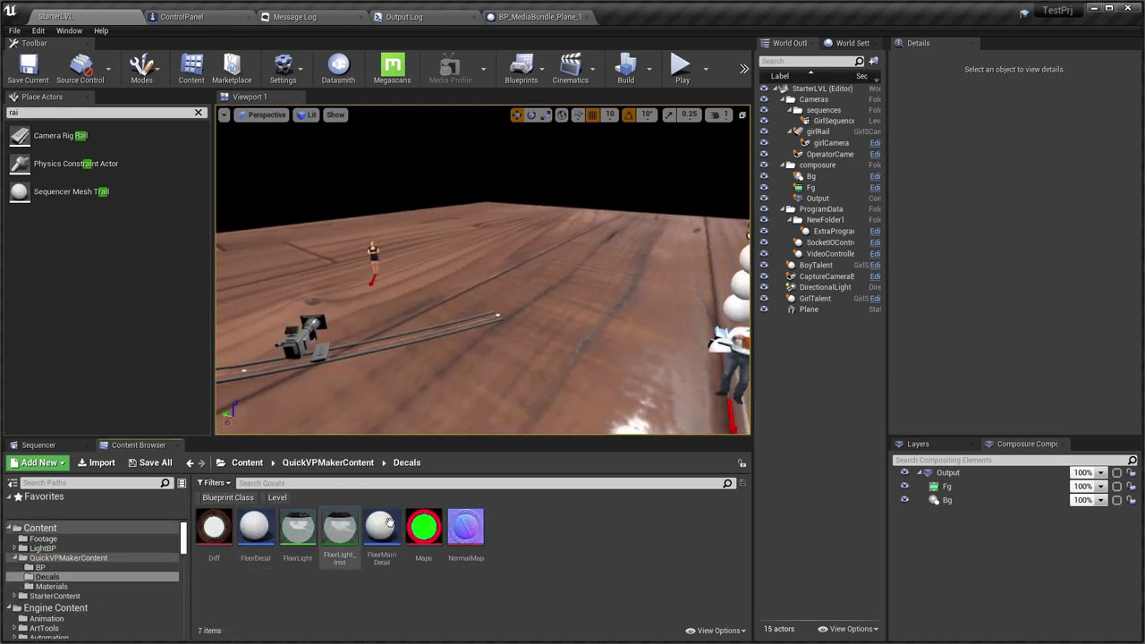
Place a FloorDecal from the Decals folder on the wooden floor beside the girl talent.
{"action": "left_click", "coordinate": [255, 528]}
{"action": "left_click_drag", "start_coordinate": [255, 530], "coordinate": [402, 286]}
{"action": "scroll", "coordinate": [405, 289], "scroll_direction": "up", "scroll_amount": 5}
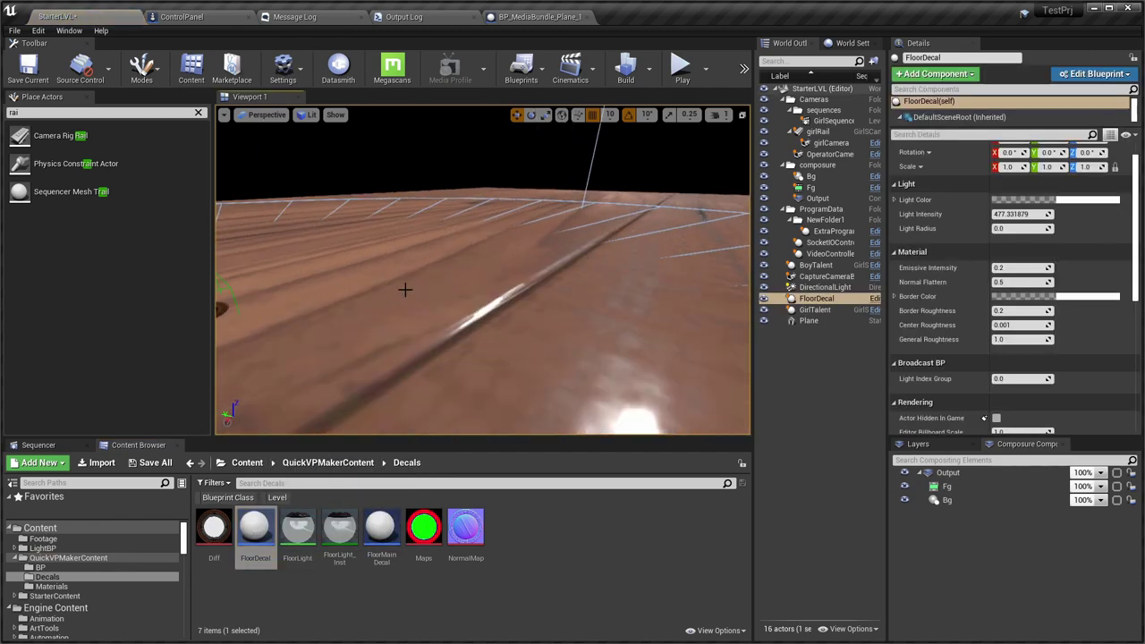
{"action": "right_click_drag", "start_coordinate": [404, 289], "coordinate": [380, 289]}
{"action": "right_click_drag", "start_coordinate": [397, 336], "coordinate": [300, 337]}
{"action": "key", "text": "g"}
{"action": "key", "text": "g"}
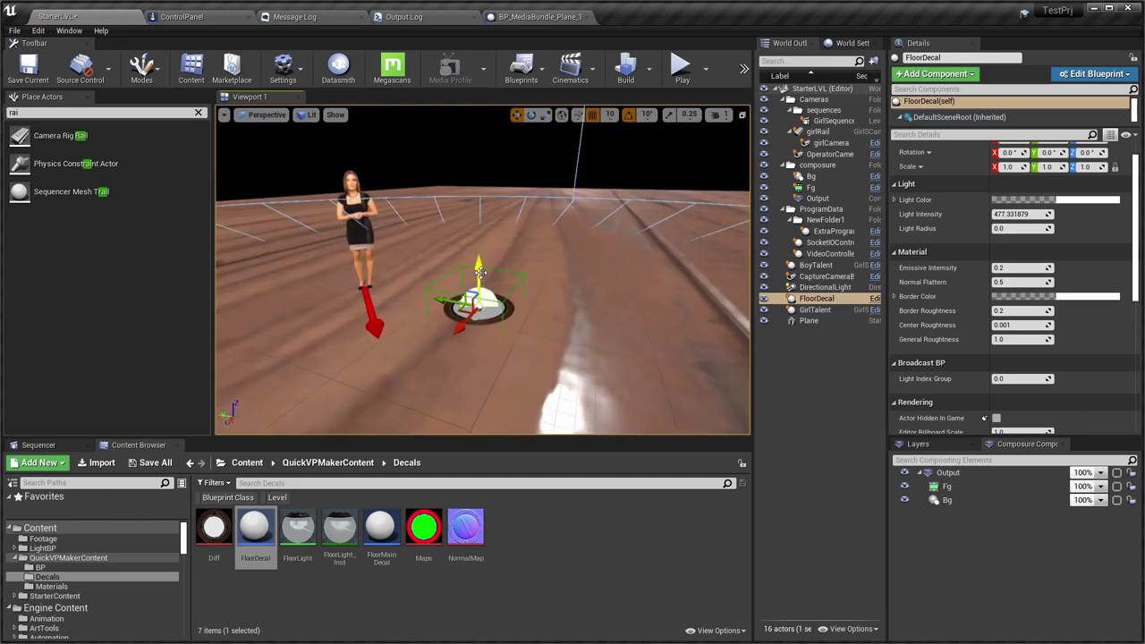
{"action": "left_click_drag", "start_coordinate": [481, 270], "coordinate": [480, 265]}
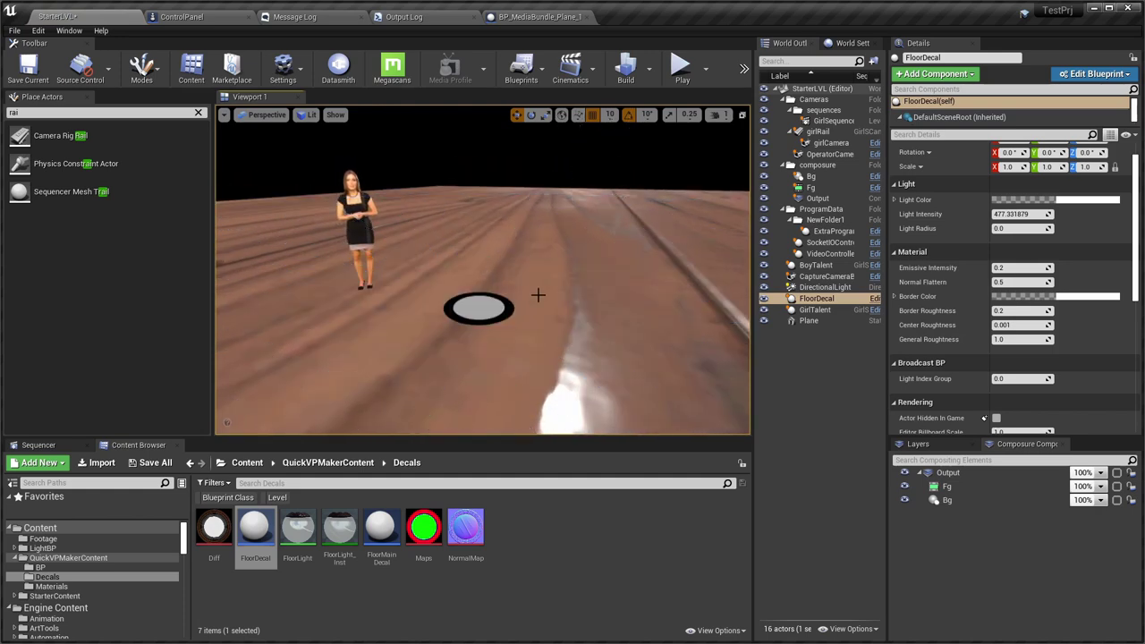
{"action": "key", "text": "ctrl+z"}
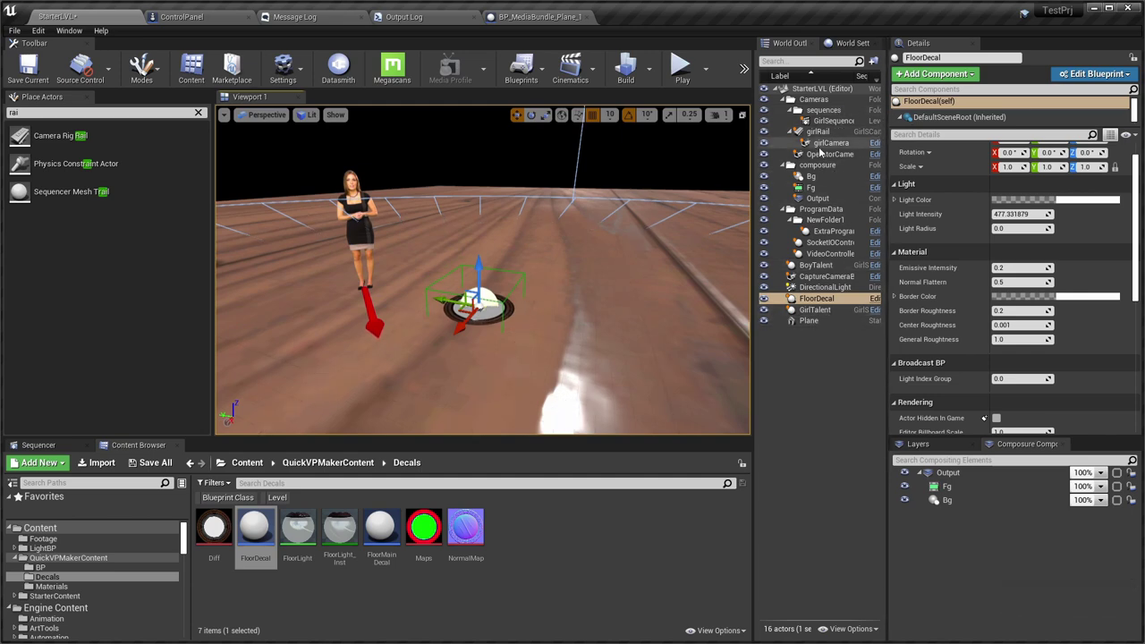
Dim the DirectionalLight to an intensity of about 0.72 lux.
{"action": "left_click", "coordinate": [828, 288]}
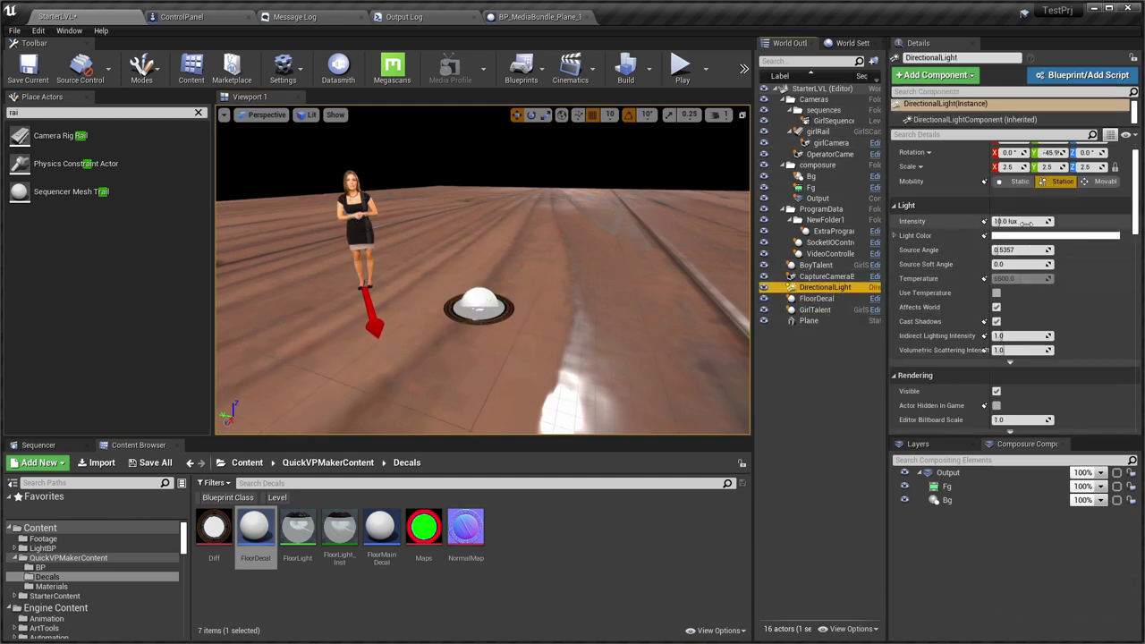
{"action": "left_click_drag", "start_coordinate": [1024, 222], "coordinate": [997, 221]}
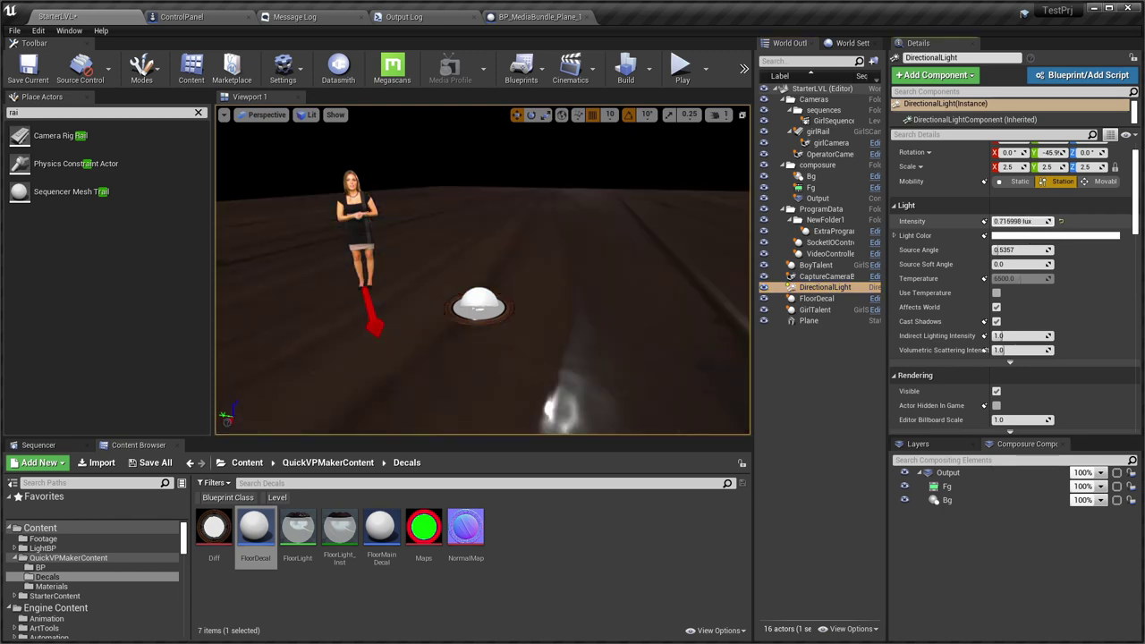
Set the FloorDecal's Light Intensity to 500 and its Emissive Intensity to 3.
{"action": "left_click", "coordinate": [480, 277]}
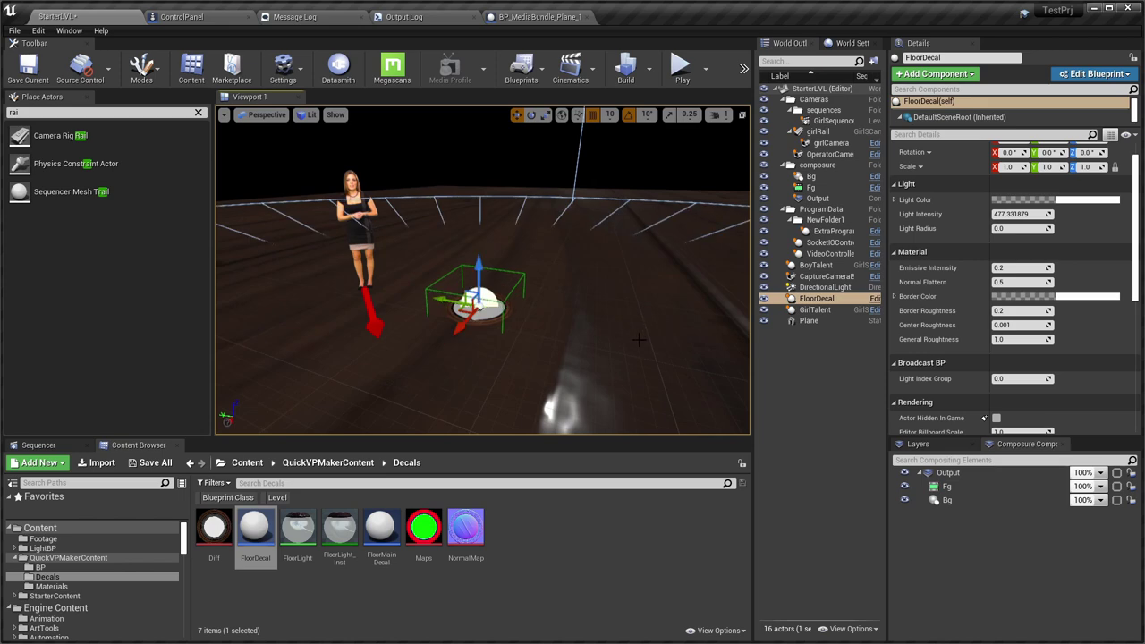
{"action": "left_click_drag", "start_coordinate": [639, 340], "coordinate": [456, 398], "text": "alt"}
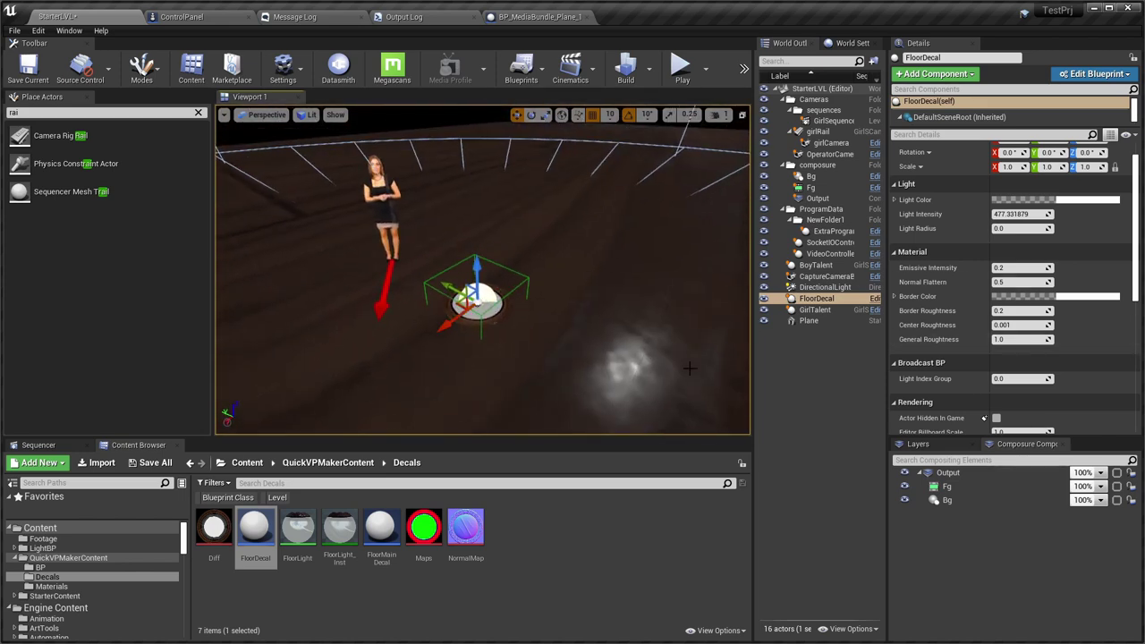
{"action": "scroll", "coordinate": [1020, 252], "scroll_direction": "up", "scroll_amount": 1}
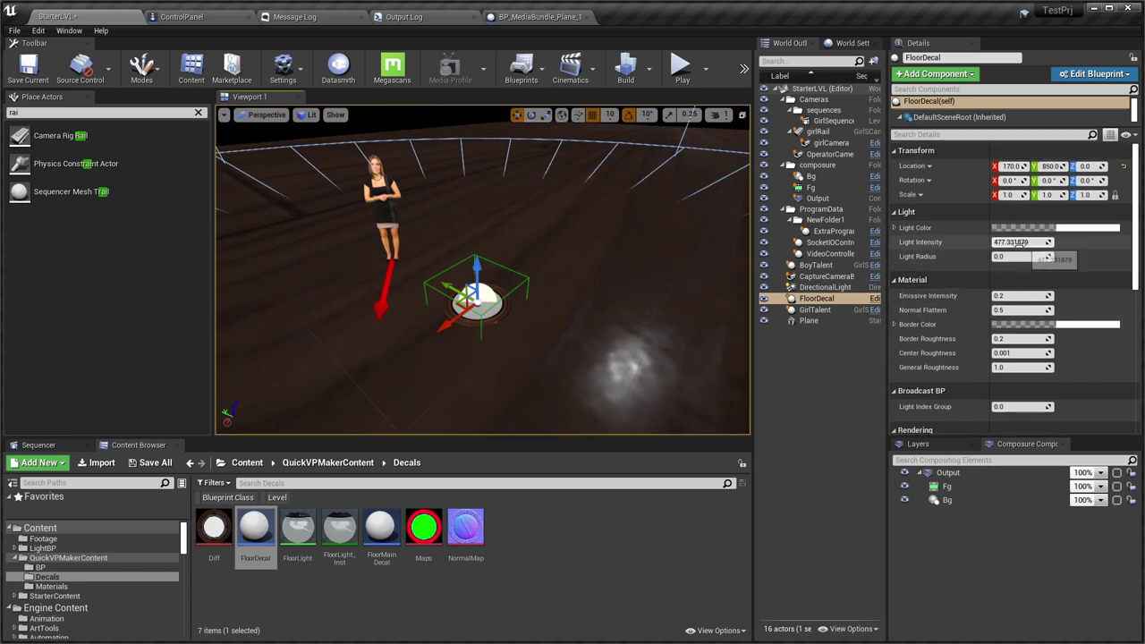
{"action": "left_click", "coordinate": [1020, 242]}
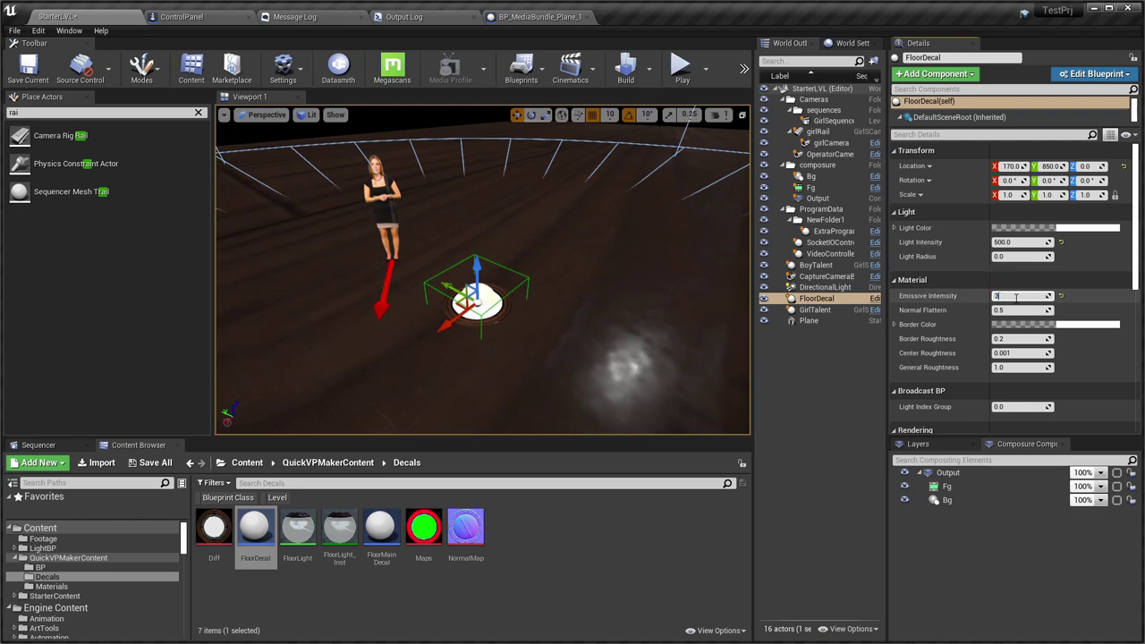
Examine the glowing floor decal beside the girl talent from several distances with the editor overlays hidden.
{"action": "right_click_drag", "start_coordinate": [666, 329], "coordinate": [539, 286]}
{"action": "key", "text": "s"}
{"action": "key", "text": "w"}
{"action": "key", "text": "w"}
{"action": "key", "text": "s"}
{"action": "key", "text": "w"}
{"action": "key", "text": "s"}
{"action": "key", "text": "g"}
{"action": "key", "text": "w"}
{"action": "key", "text": "s"}
{"action": "key", "text": "w"}
{"action": "key", "text": "s"}
{"action": "key", "text": "s"}
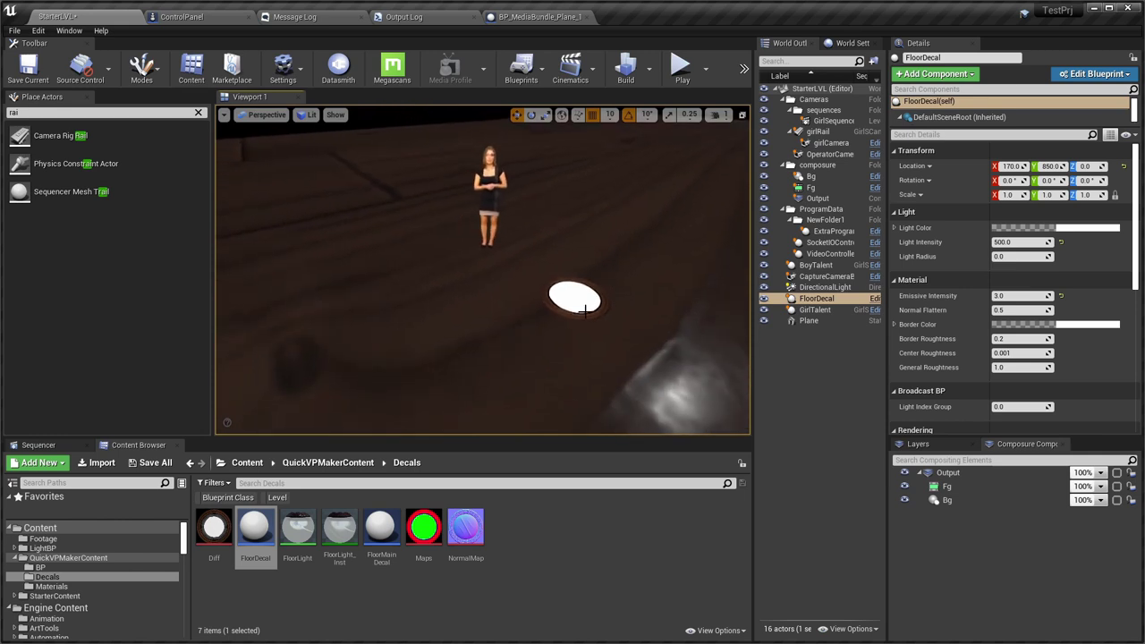
{"action": "left_click", "coordinate": [580, 309]}
{"action": "right_click_drag", "start_coordinate": [624, 310], "coordinate": [607, 311]}
{"action": "key", "text": "g"}
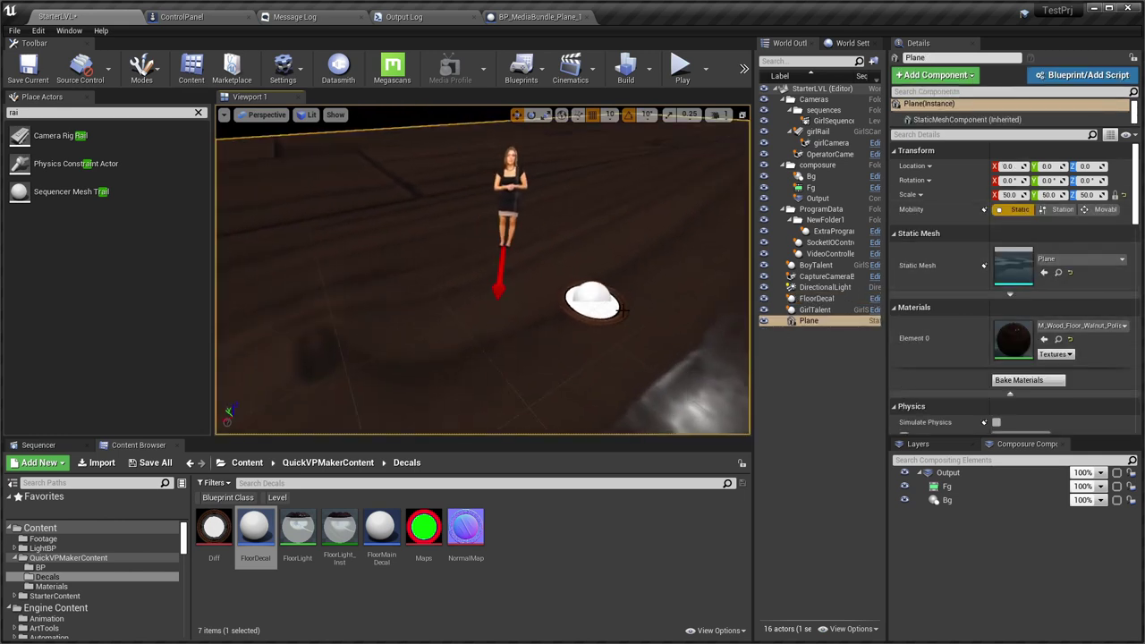
Open the FloorDecal blueprint in the Blueprint Editor and examine its construction script.
{"action": "left_click", "coordinate": [593, 292]}
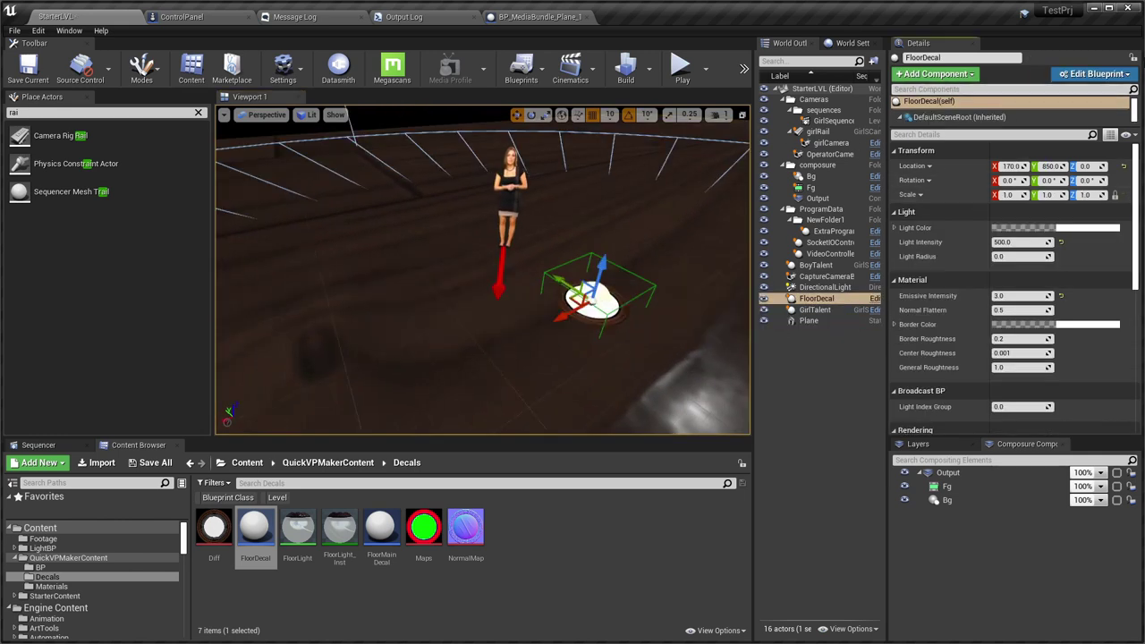
{"action": "left_click", "coordinate": [1083, 75]}
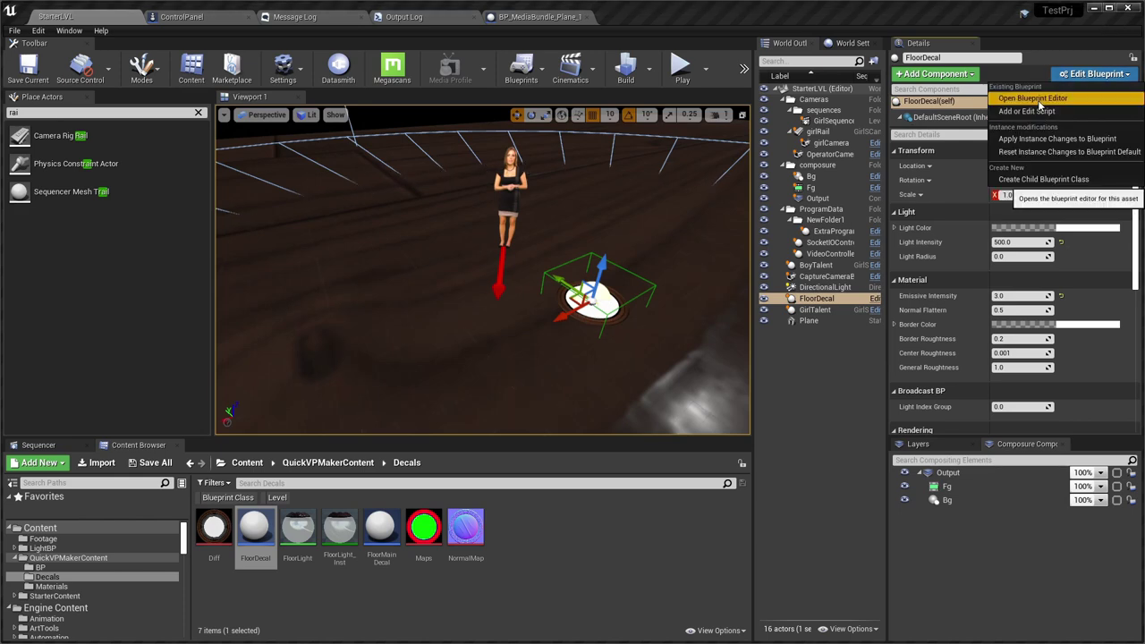
{"action": "left_click", "coordinate": [1029, 106]}
{"action": "scroll", "coordinate": [633, 277], "scroll_direction": "down", "scroll_amount": 5}
{"action": "scroll", "coordinate": [611, 329], "scroll_direction": "up", "scroll_amount": 6}
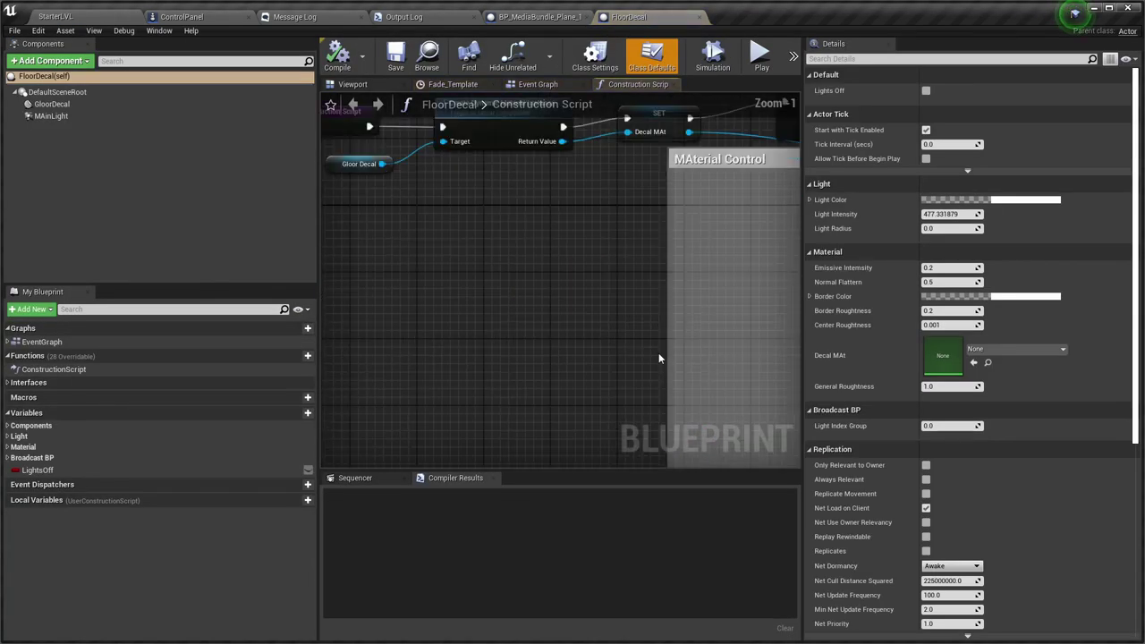
{"action": "right_click_drag", "start_coordinate": [659, 354], "coordinate": [424, 319]}
{"action": "scroll", "coordinate": [425, 323], "scroll_direction": "down", "scroll_amount": 4}
Examine the Event Lights Toggle nodes in FloorDecal's event graph.
{"action": "left_click", "coordinate": [540, 84]}
{"action": "scroll", "coordinate": [559, 235], "scroll_direction": "down", "scroll_amount": 2}
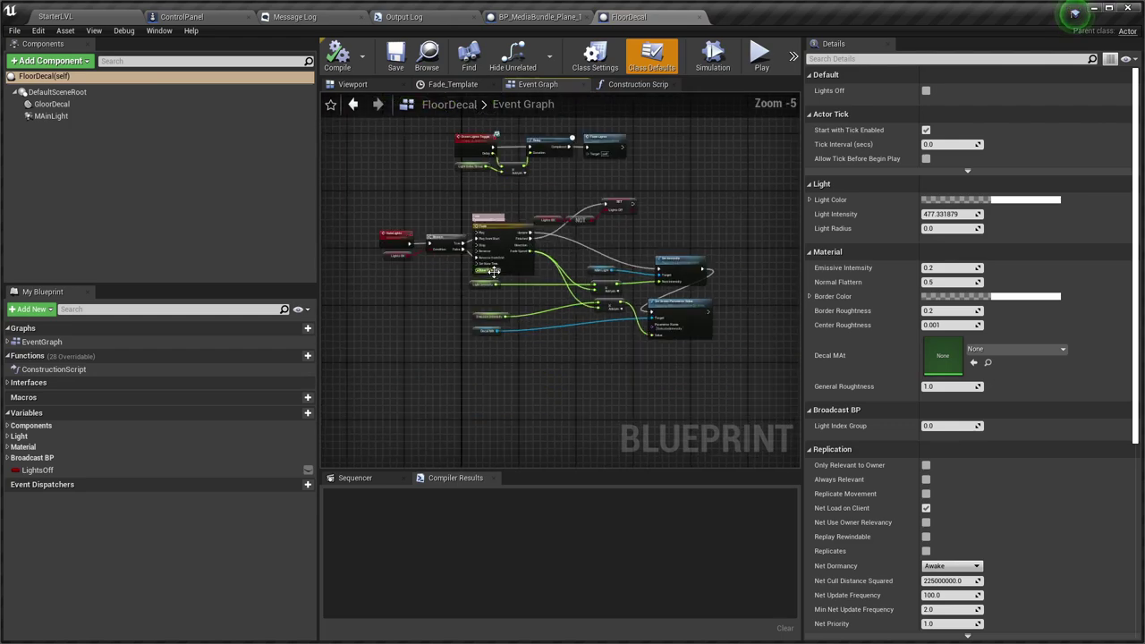
{"action": "right_click_drag", "start_coordinate": [523, 166], "coordinate": [680, 357]}
{"action": "scroll", "coordinate": [680, 357], "scroll_direction": "up", "scroll_amount": 5}
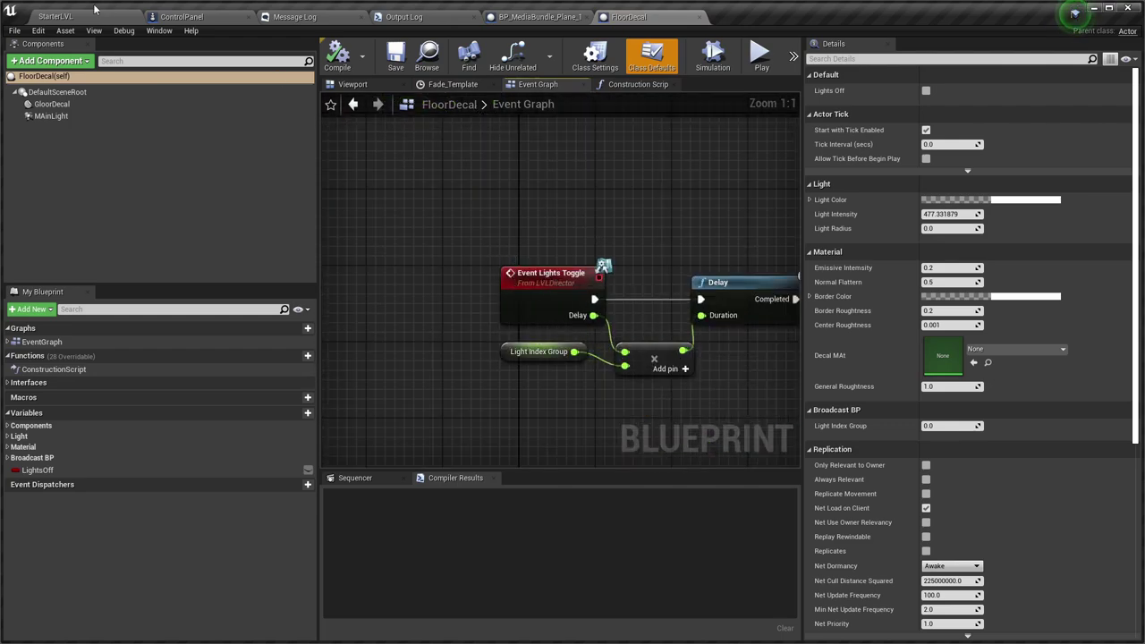
Open LVLDirector from the BP folder in QuickVPMakerContent to review its interface functions, and close its window.
{"action": "key", "text": "alt+Tab"}
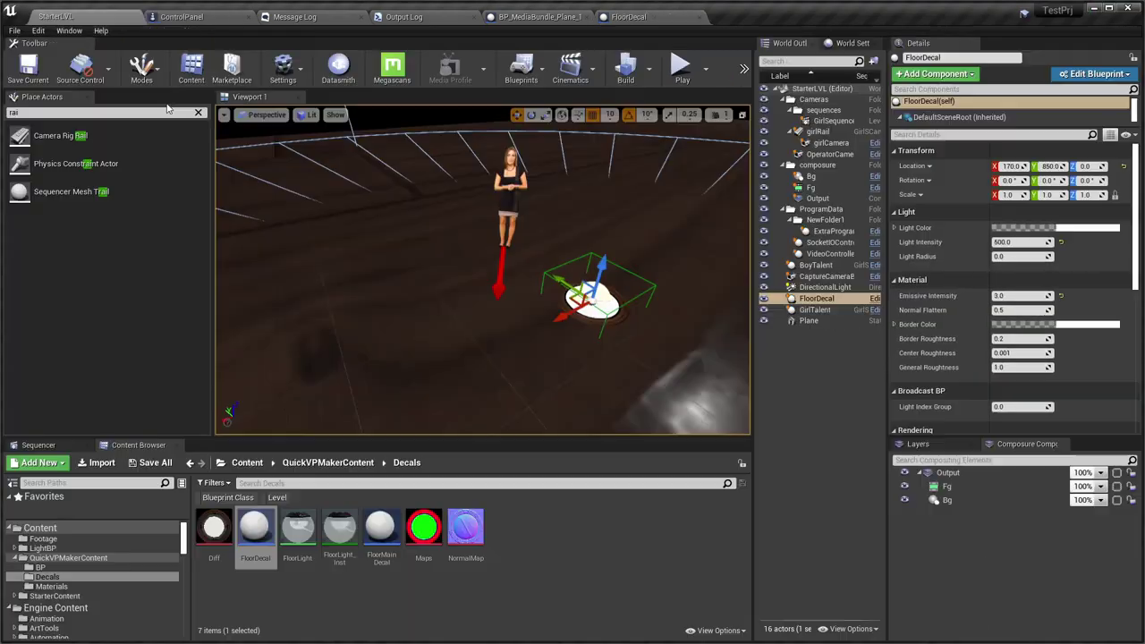
{"action": "left_click", "coordinate": [68, 558]}
{"action": "left_click", "coordinate": [202, 540]}
{"action": "double_click", "coordinate": [202, 539]}
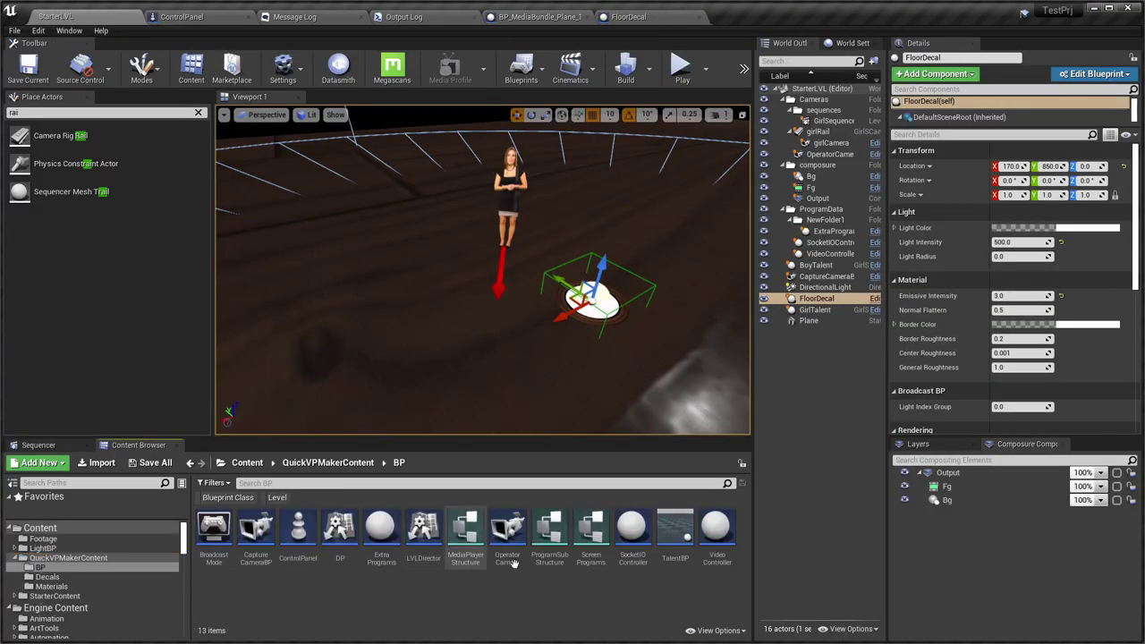
{"action": "double_click", "coordinate": [423, 528]}
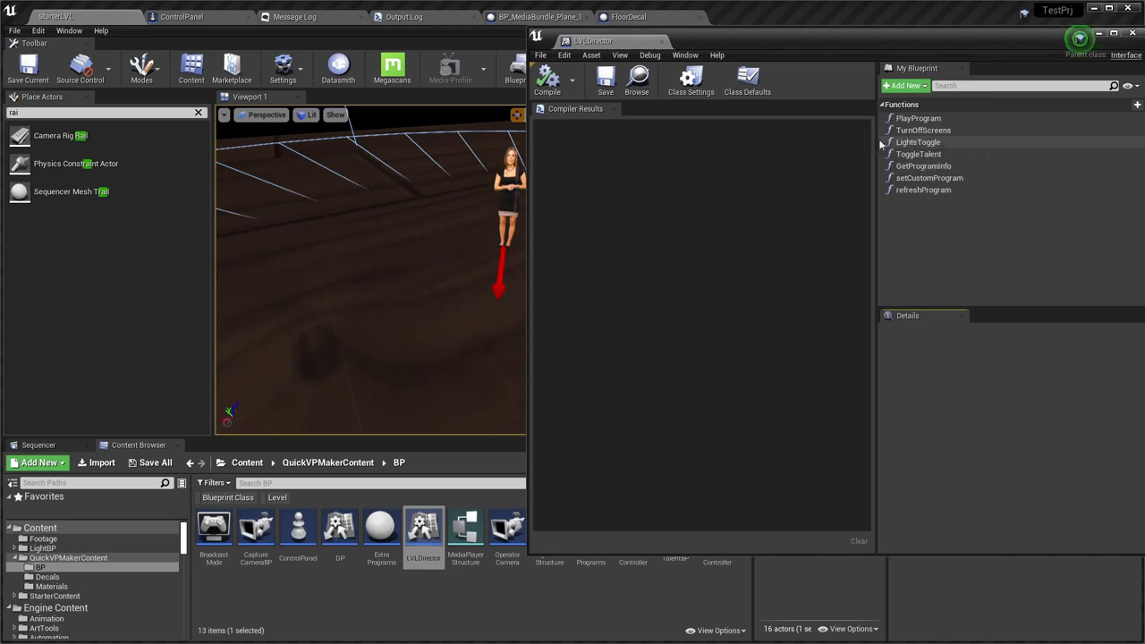
{"action": "left_click", "coordinate": [515, 18]}
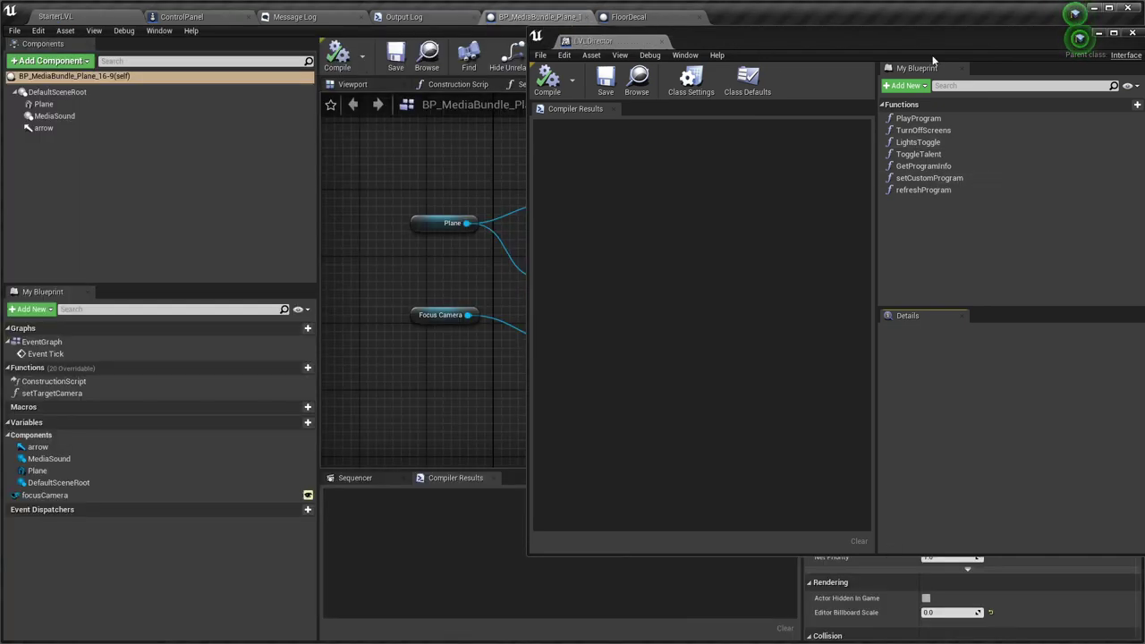
{"action": "left_click_drag", "start_coordinate": [1012, 40], "coordinate": [508, 82]}
{"action": "left_click", "coordinate": [626, 77]}
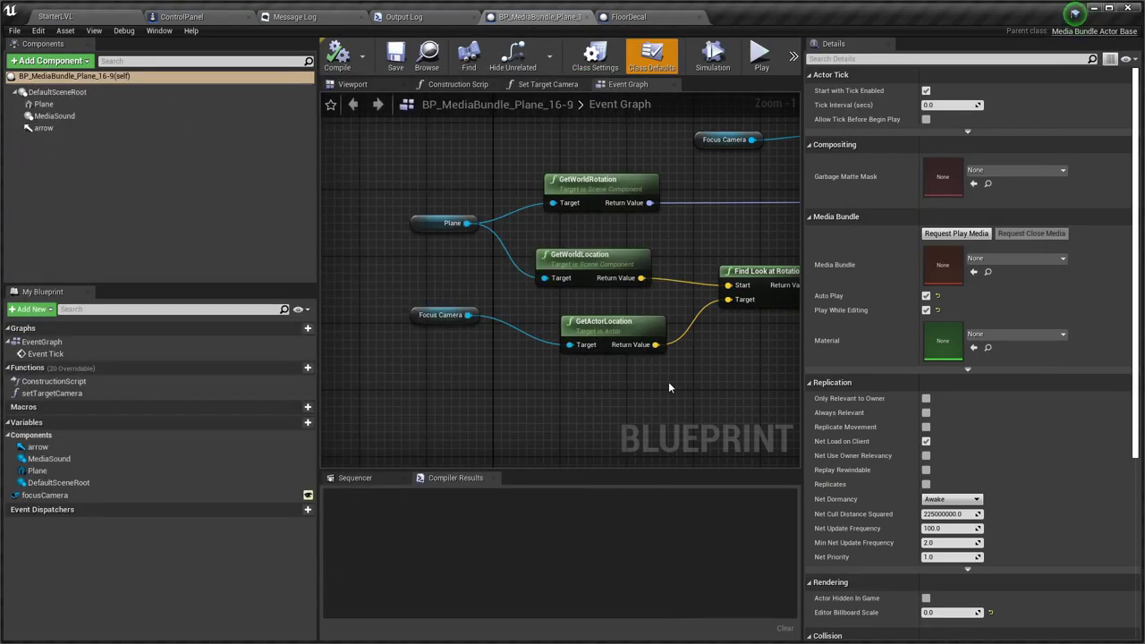
Close the BP_MediaBundle_Plane_16-9 blueprint and review FloorDecal's light-toggle event chain and its implemented interface functions.
{"action": "left_click", "coordinate": [622, 18]}
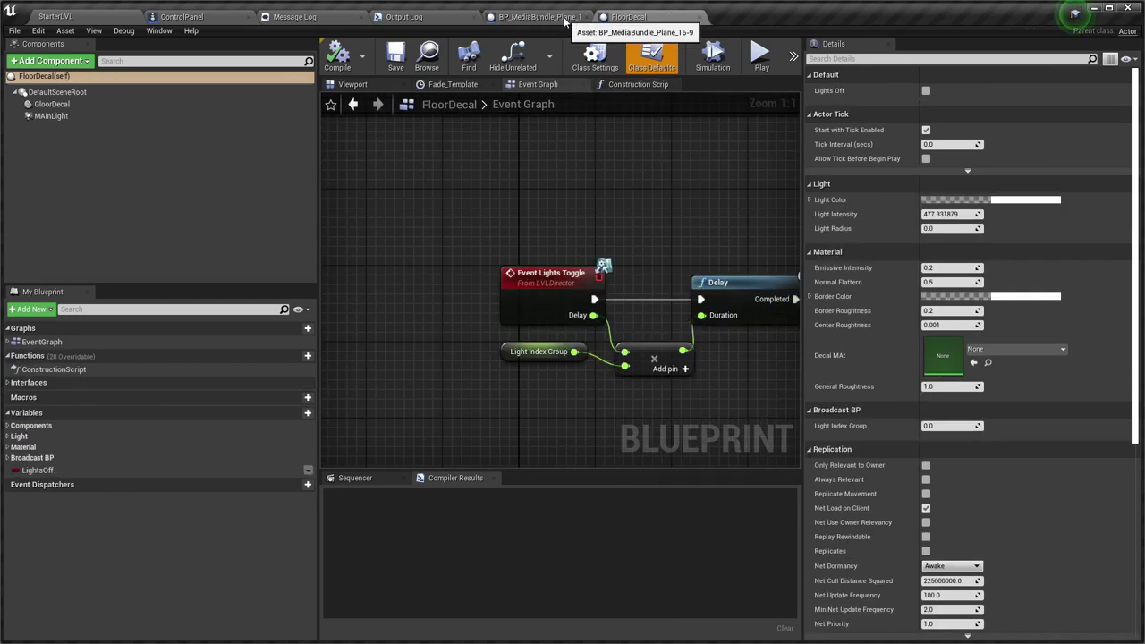
{"action": "left_click", "coordinate": [584, 17]}
{"action": "scroll", "coordinate": [693, 245], "scroll_direction": "down", "scroll_amount": 1}
{"action": "right_click_drag", "start_coordinate": [693, 245], "coordinate": [516, 153]}
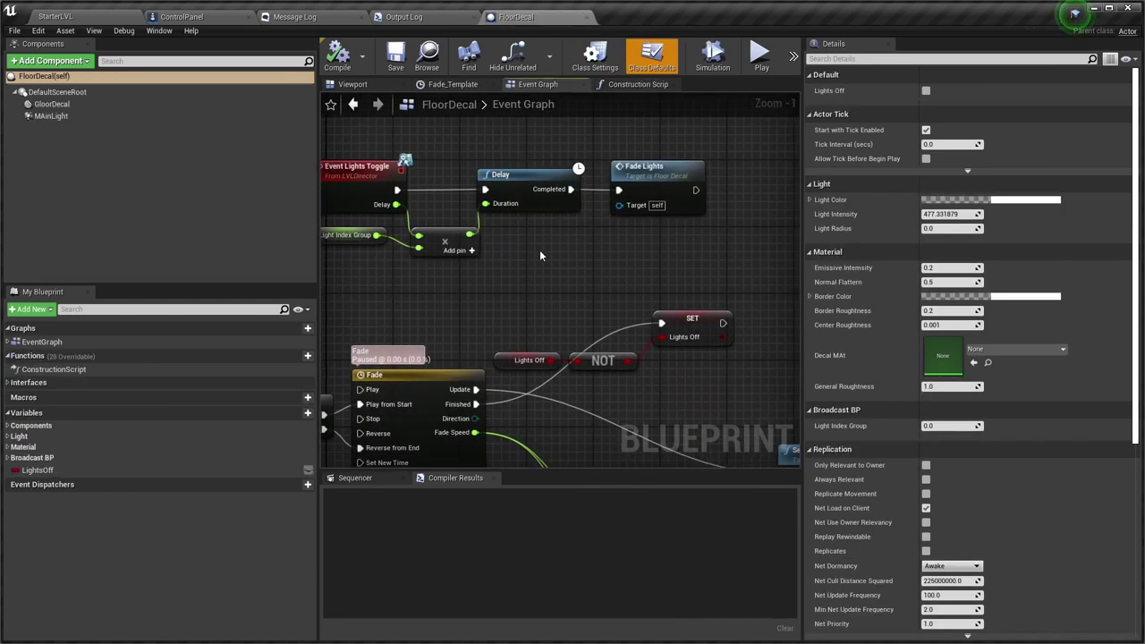
{"action": "scroll", "coordinate": [528, 261], "scroll_direction": "down", "scroll_amount": 1}
{"action": "right_click_drag", "start_coordinate": [503, 286], "coordinate": [601, 376]}
{"action": "scroll", "coordinate": [588, 180], "scroll_direction": "up", "scroll_amount": 2}
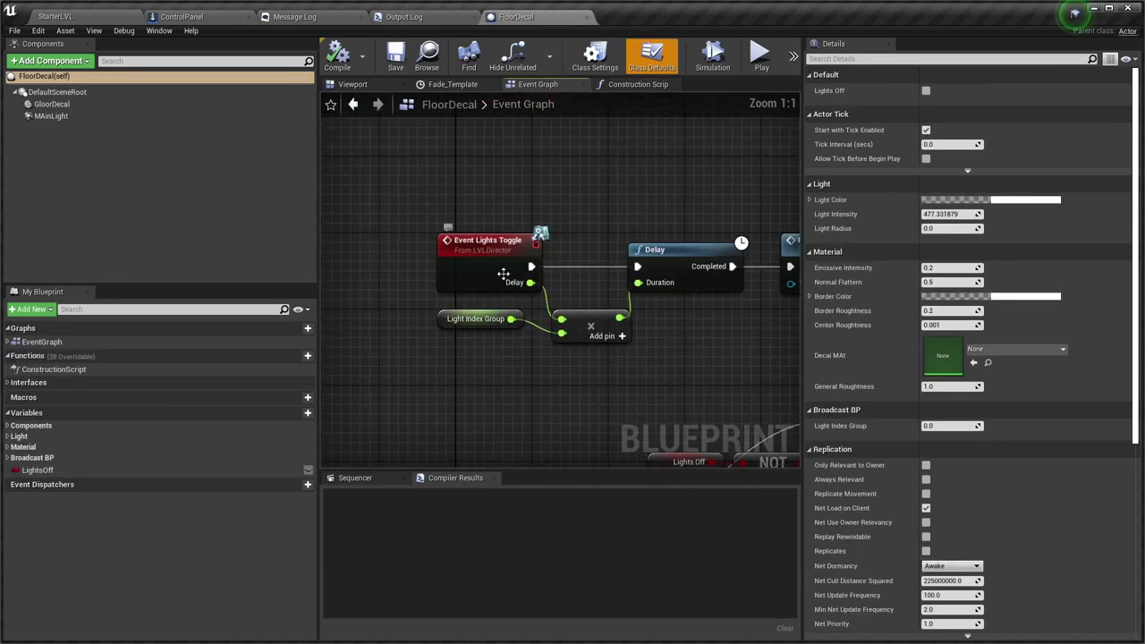
{"action": "left_click", "coordinate": [27, 382]}
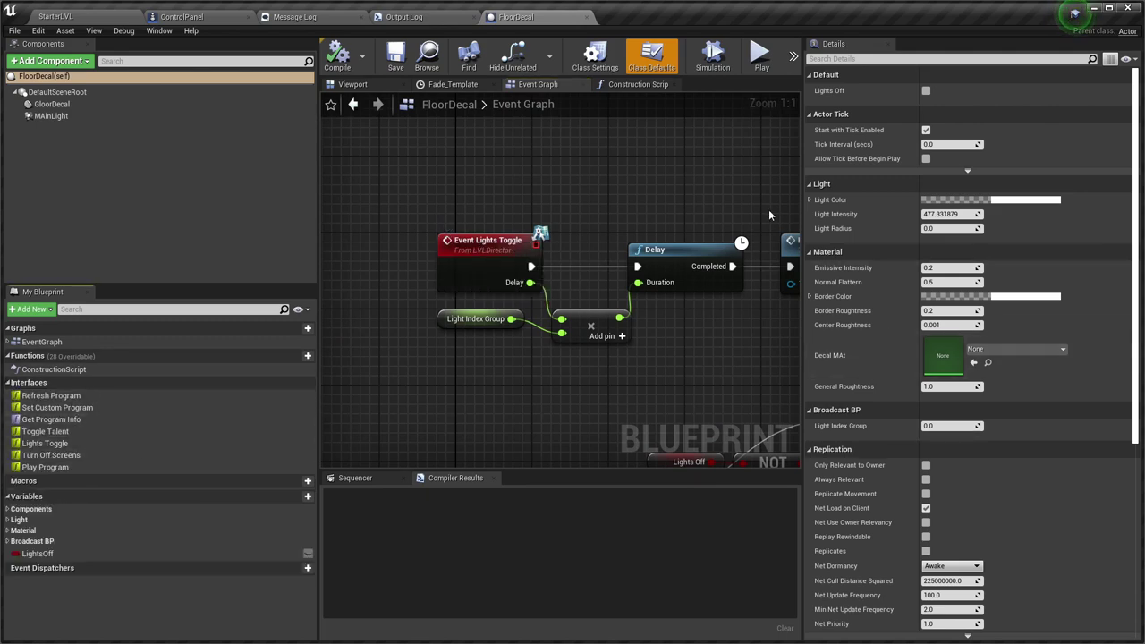
In StarterLVL, duplicate the FloorDecal four times along the X axis to make a straight row of five across the floor.
{"action": "left_click", "coordinate": [120, 18]}
{"action": "scroll", "coordinate": [498, 285], "scroll_direction": "down", "scroll_amount": 5}
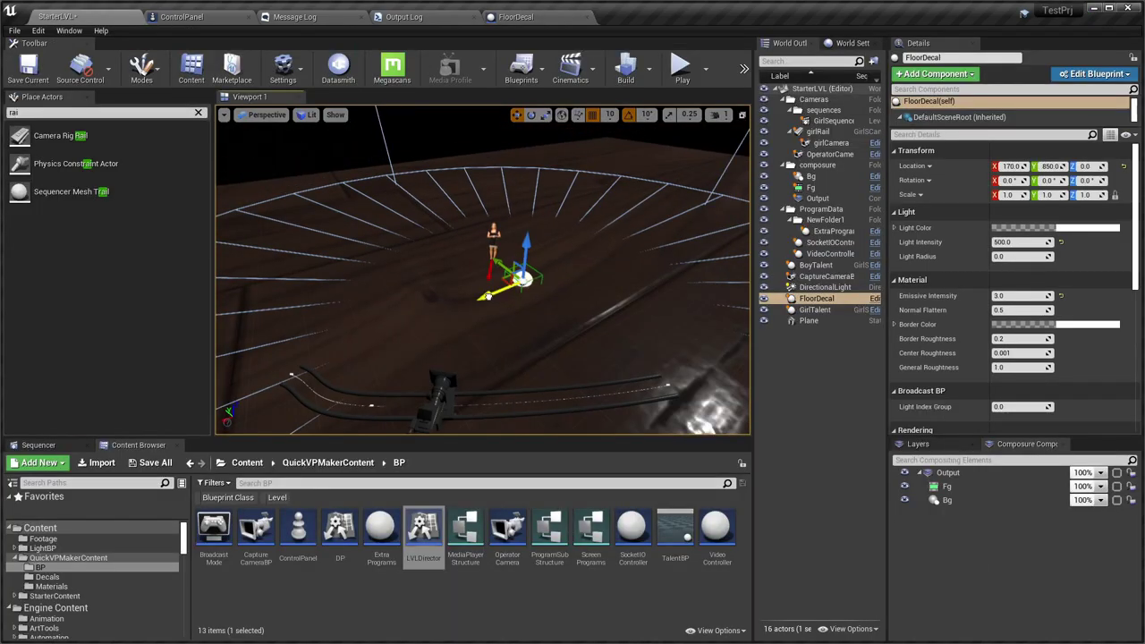
{"action": "left_click_drag", "start_coordinate": [496, 291], "coordinate": [640, 234], "text": "alt"}
{"action": "left_click_drag", "start_coordinate": [570, 318], "coordinate": [716, 329], "text": "alt"}
{"action": "key", "text": "g"}
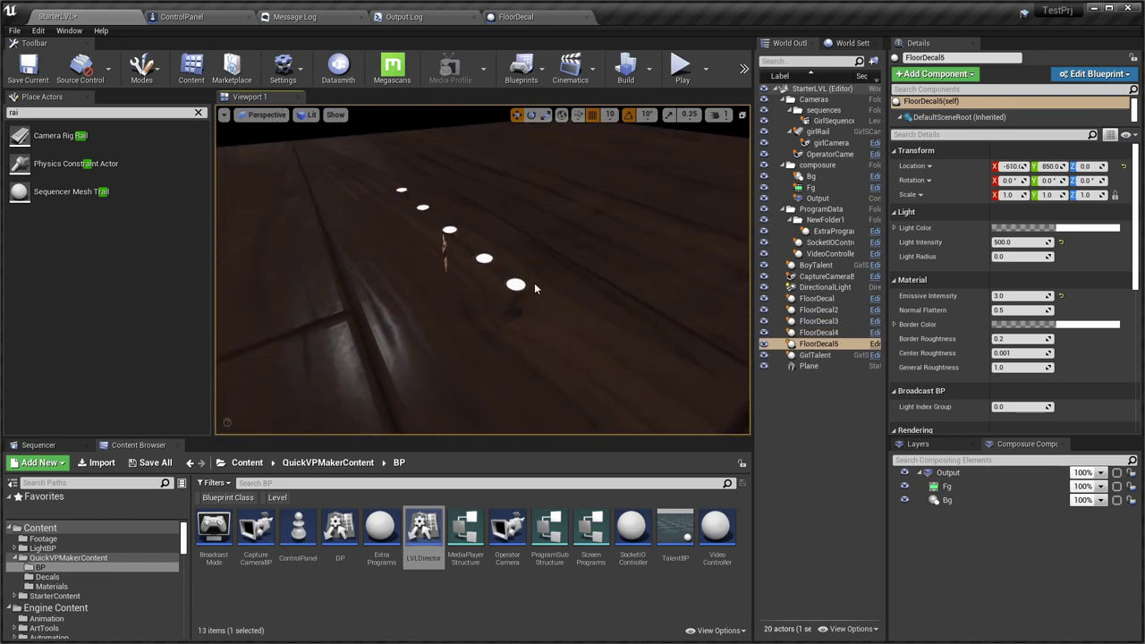
Play the level, switch to the QuickVP Controller, and activate Gril Talent with GirlTalentCamera.
{"action": "key", "text": "alt+p"}
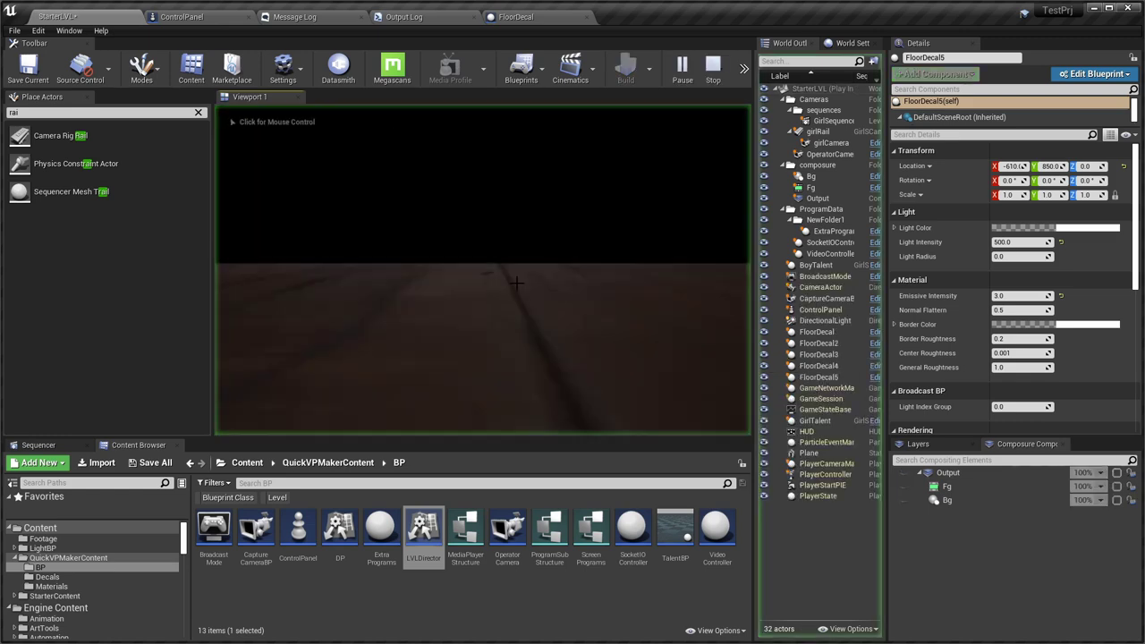
{"action": "key", "text": "shift+F1"}
{"action": "key", "text": "alt+Tab"}
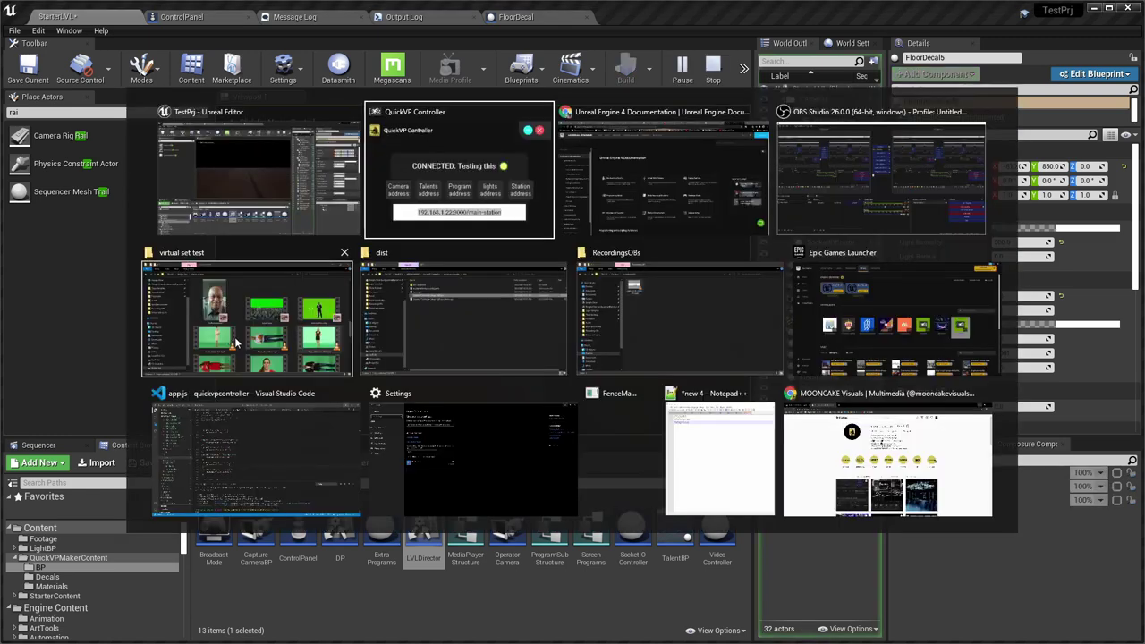
{"action": "left_click", "coordinate": [139, 250]}
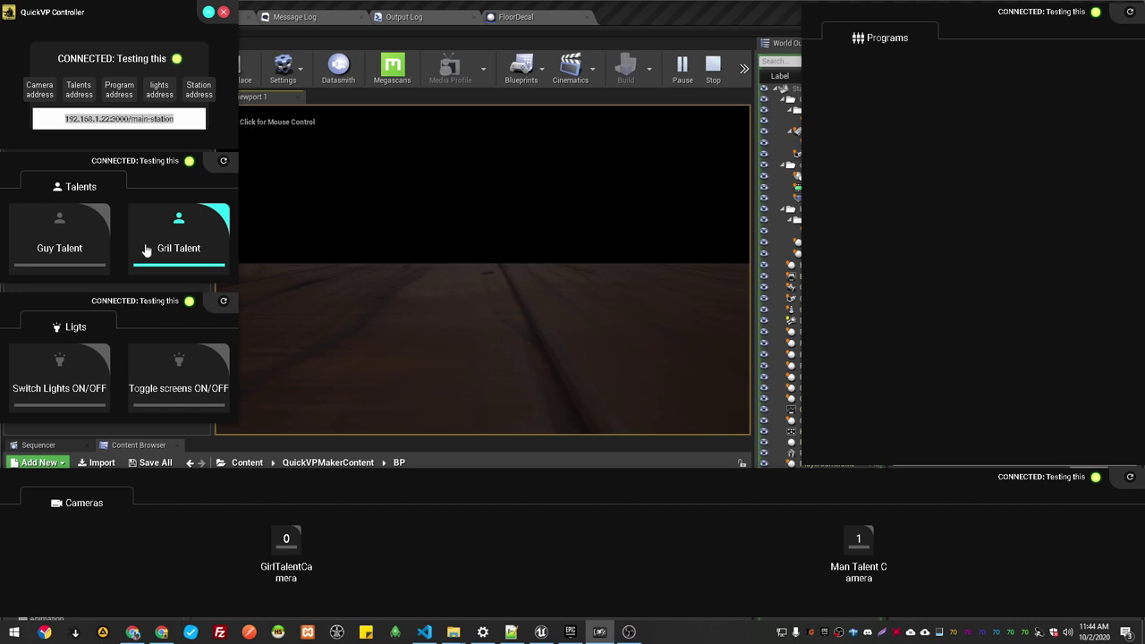
{"action": "left_click", "coordinate": [291, 549]}
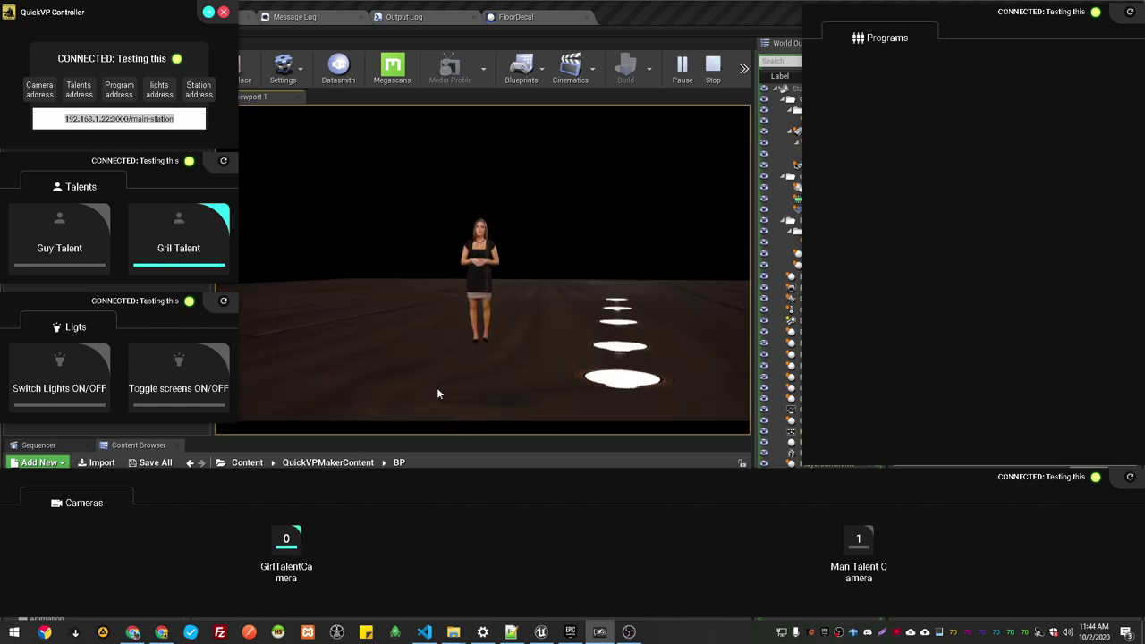
Test Switch Lights ON/OFF repeatedly from the QuickVP Controller to toggle the row of floor decals in the girl camera shot.
{"action": "left_click", "coordinate": [76, 383]}
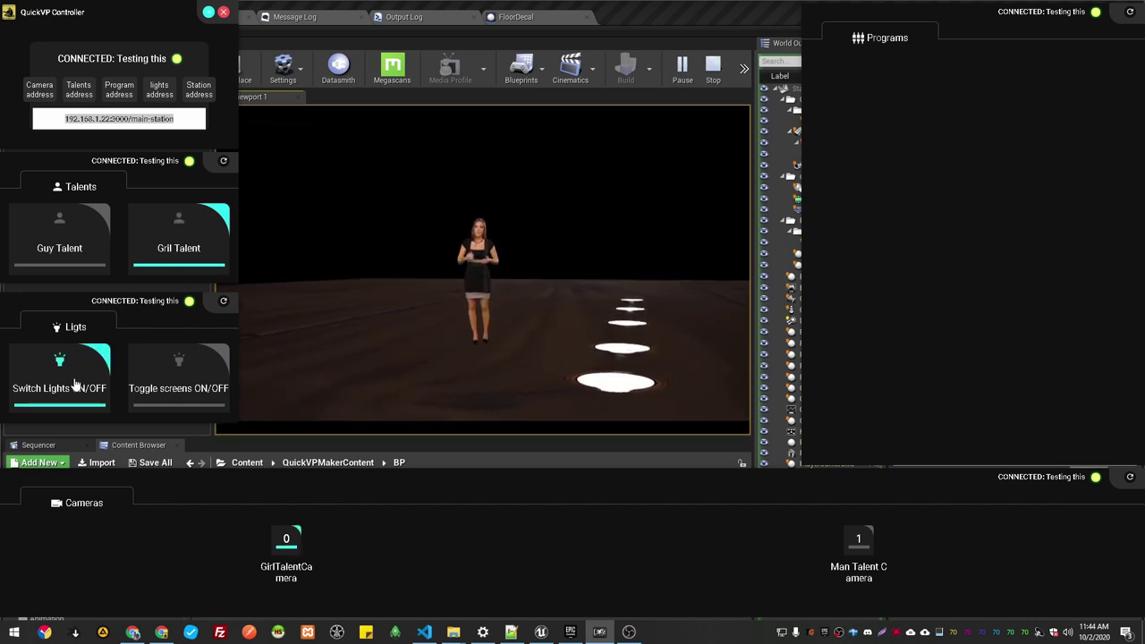
{"action": "left_click", "coordinate": [76, 384]}
{"action": "left_click", "coordinate": [76, 385]}
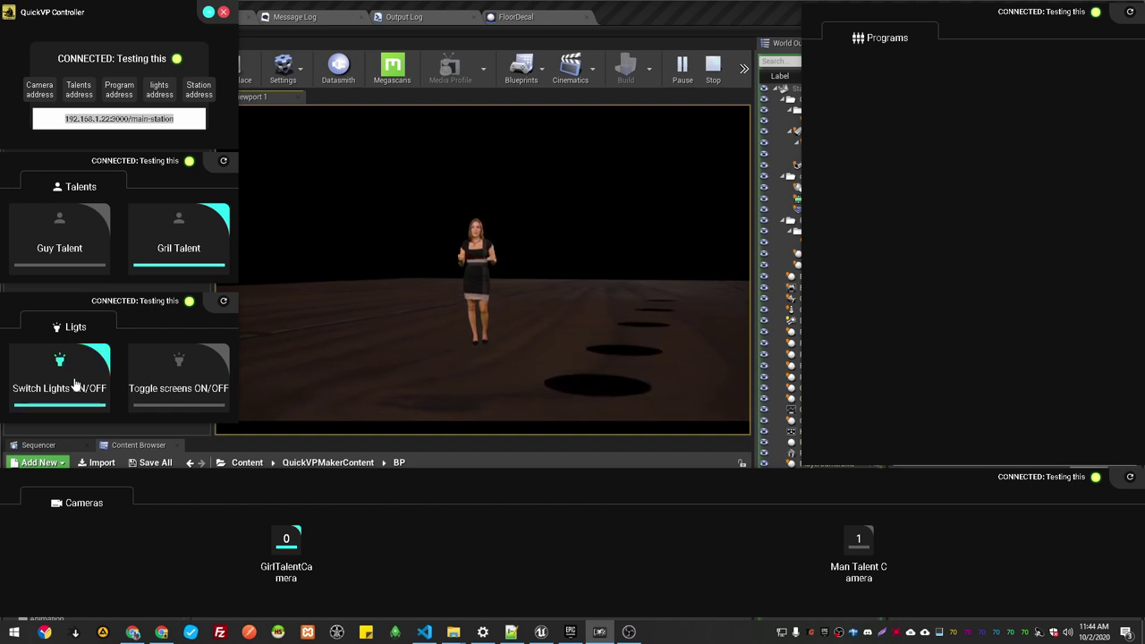
{"action": "left_click", "coordinate": [76, 385]}
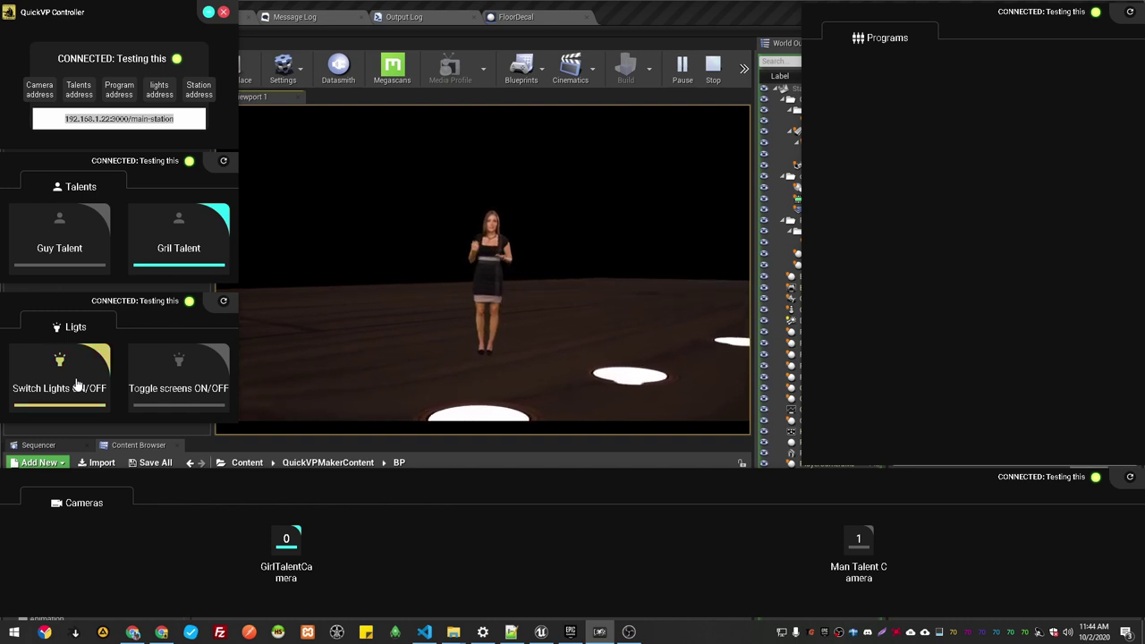
{"action": "left_click", "coordinate": [76, 385]}
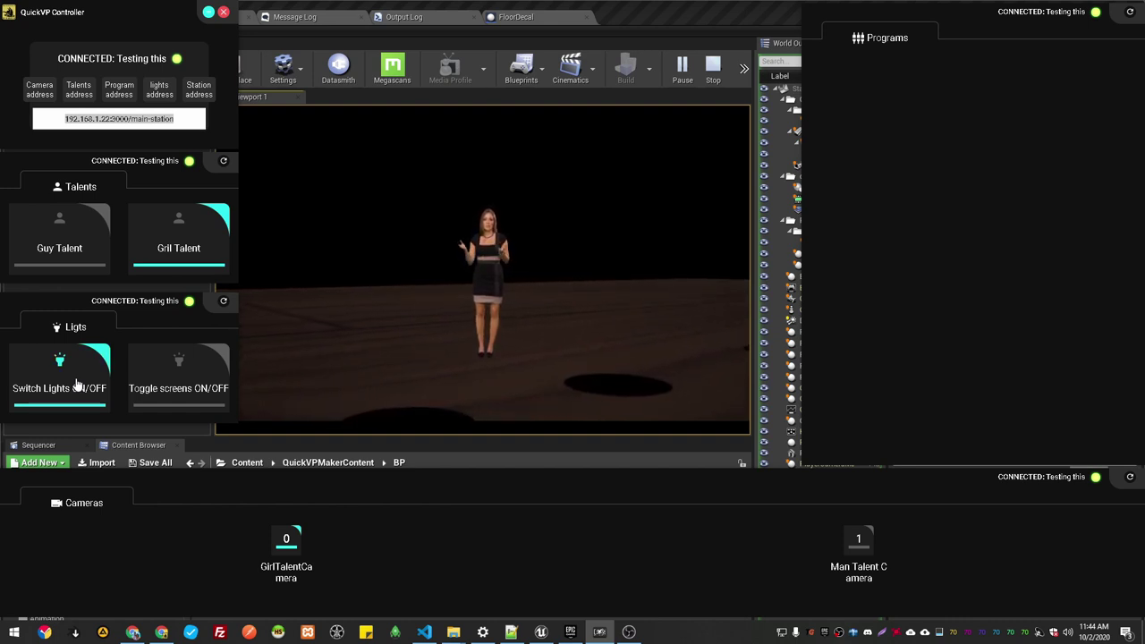
{"action": "left_click", "coordinate": [76, 384]}
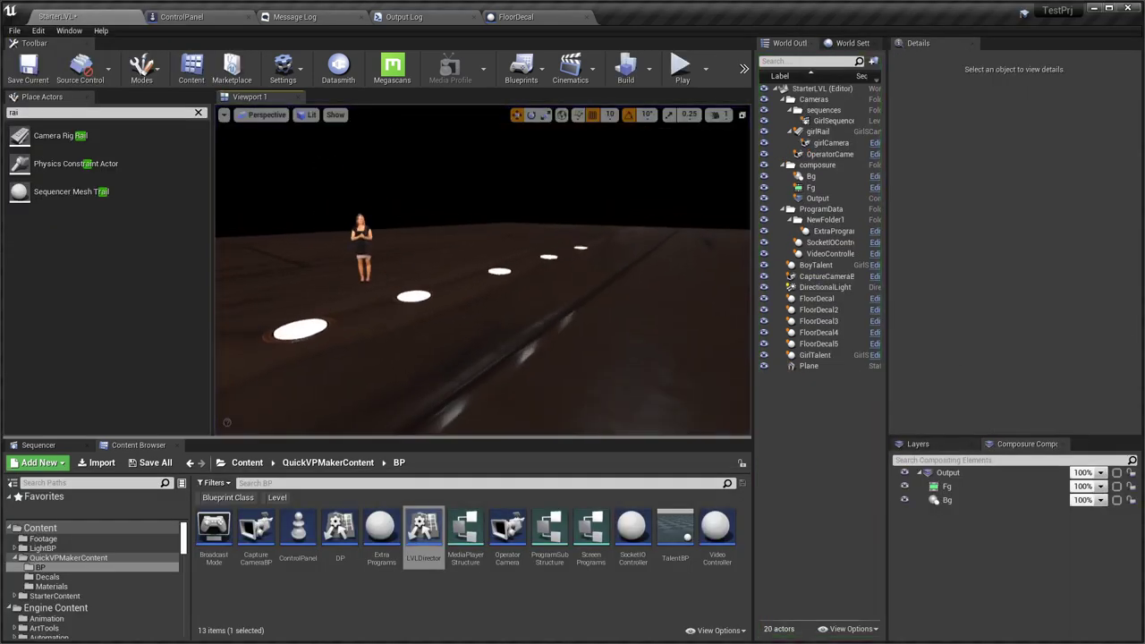
{"action": "right_click_drag", "start_coordinate": [556, 336], "coordinate": [436, 310]}
{"action": "key", "text": "w"}
{"action": "key", "text": "s"}
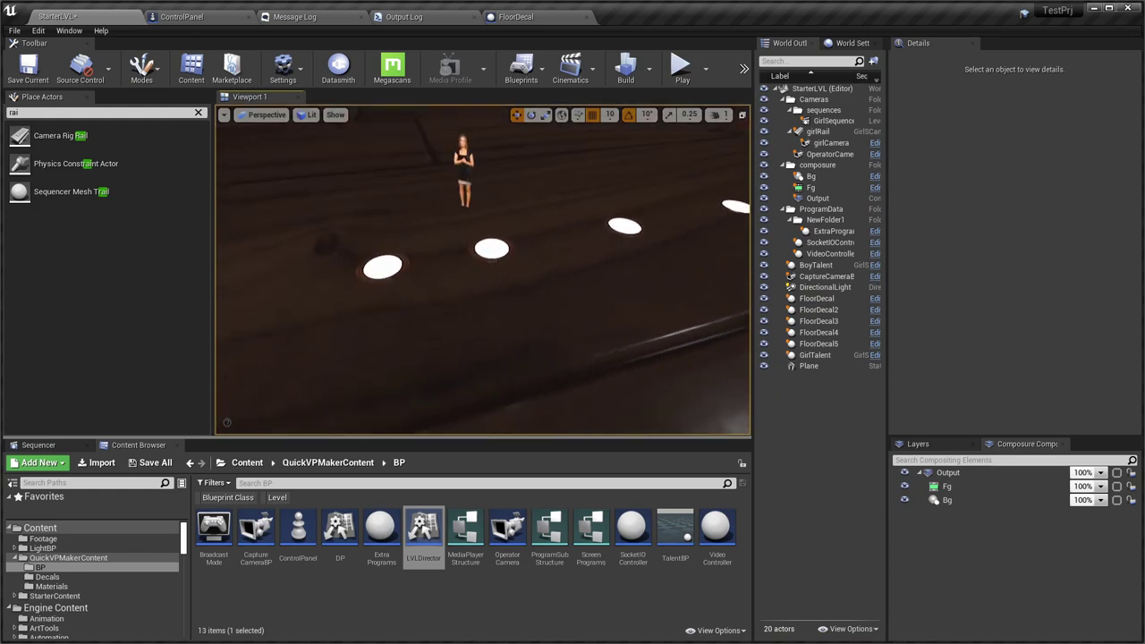
{"action": "left_click", "coordinate": [483, 333]}
{"action": "key", "text": "s"}
{"action": "right_click_drag", "start_coordinate": [483, 333], "coordinate": [524, 293]}
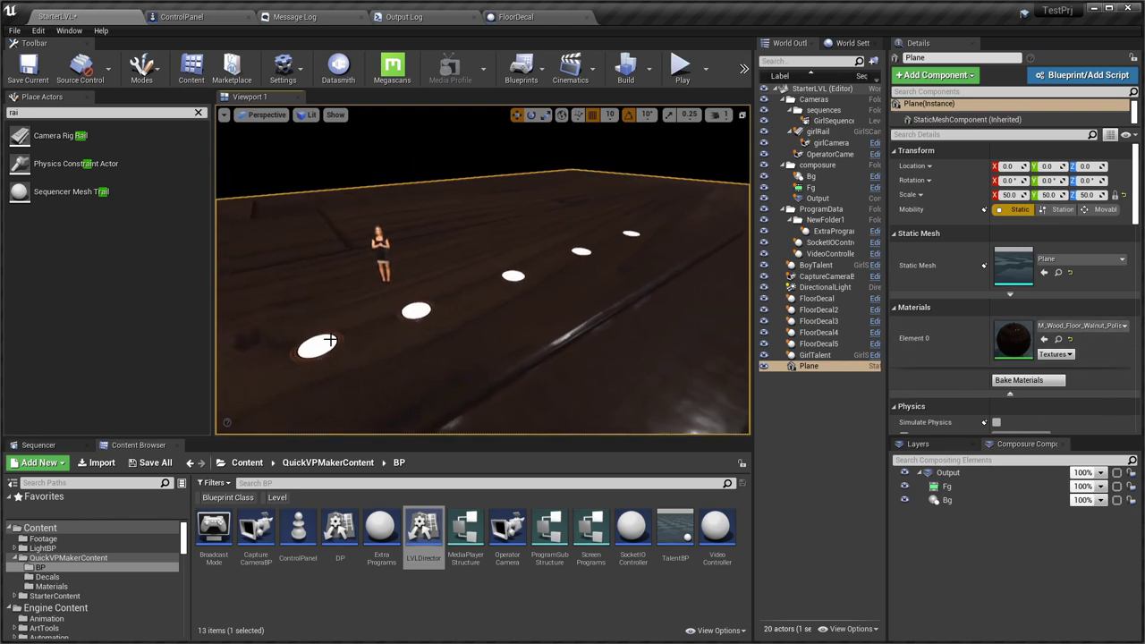
Go through the nearest floor decals' Light Index Group values, setting FloorDecal3 to 1.5.
{"action": "right_click_drag", "start_coordinate": [419, 364], "coordinate": [394, 352]}
{"action": "key", "text": "g"}
{"action": "left_click", "coordinate": [375, 348]}
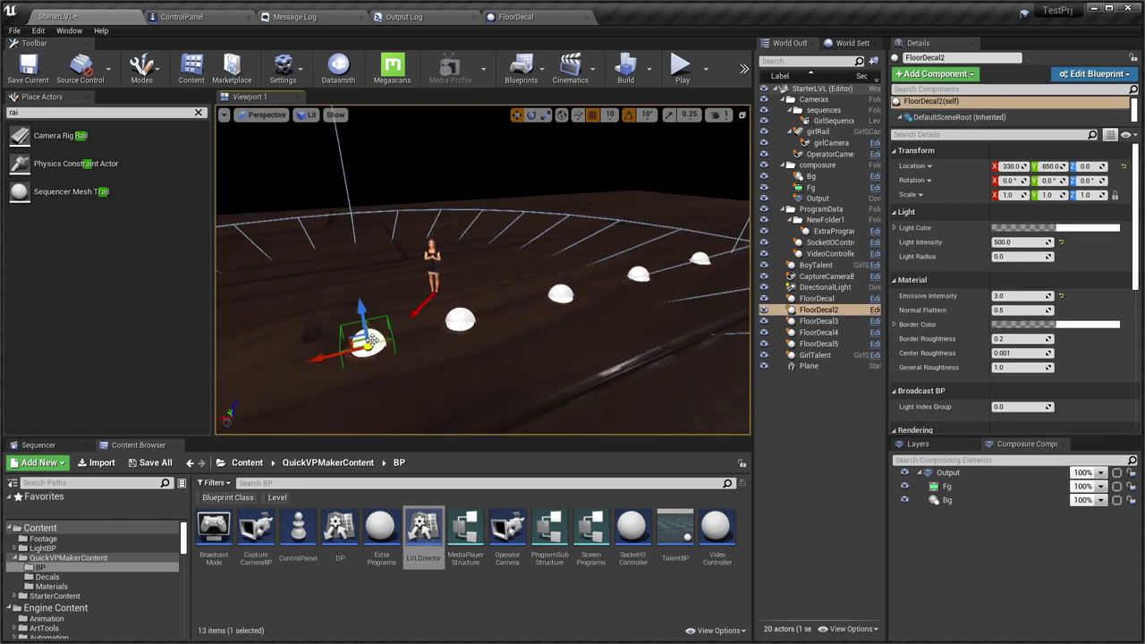
{"action": "scroll", "coordinate": [1071, 377], "scroll_direction": "down", "scroll_amount": 1}
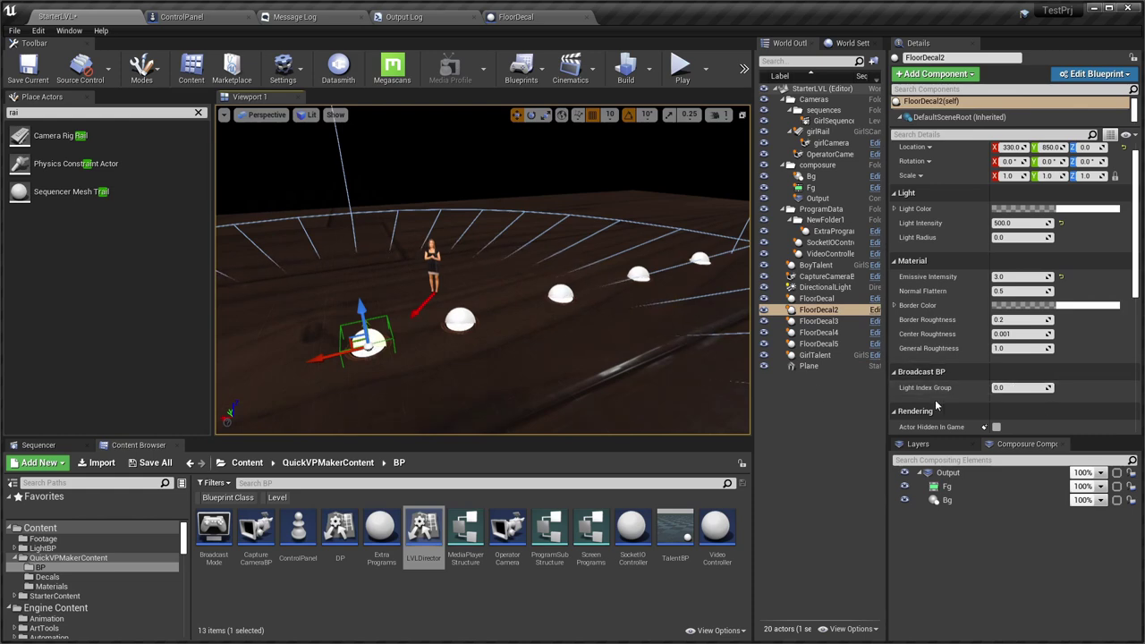
{"action": "left_click", "coordinate": [460, 320]}
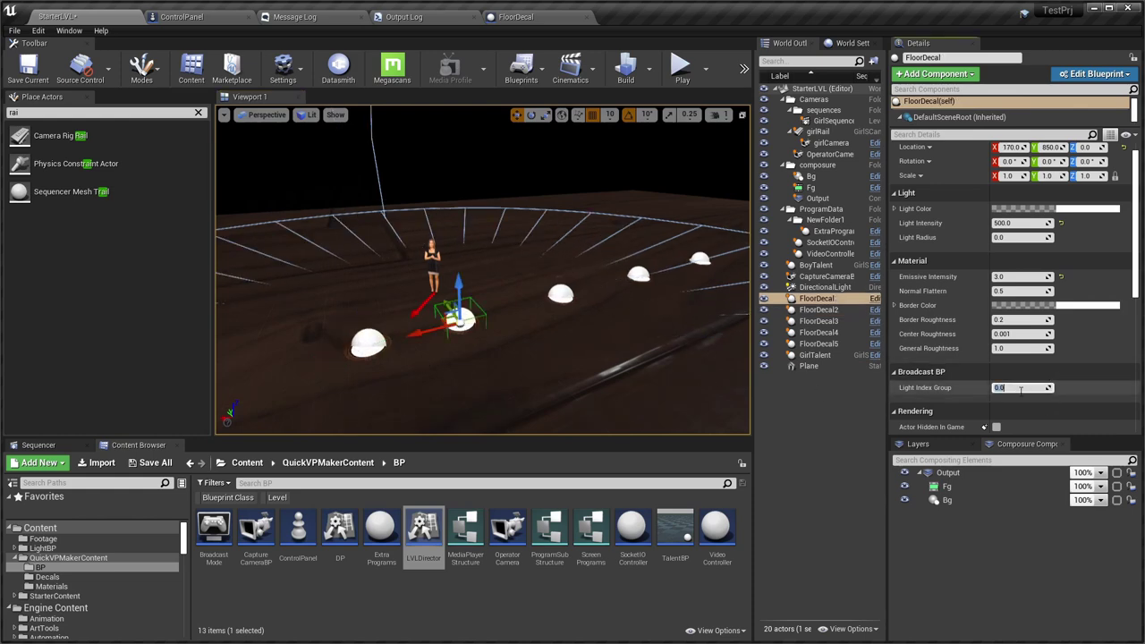
{"action": "left_click", "coordinate": [561, 294]}
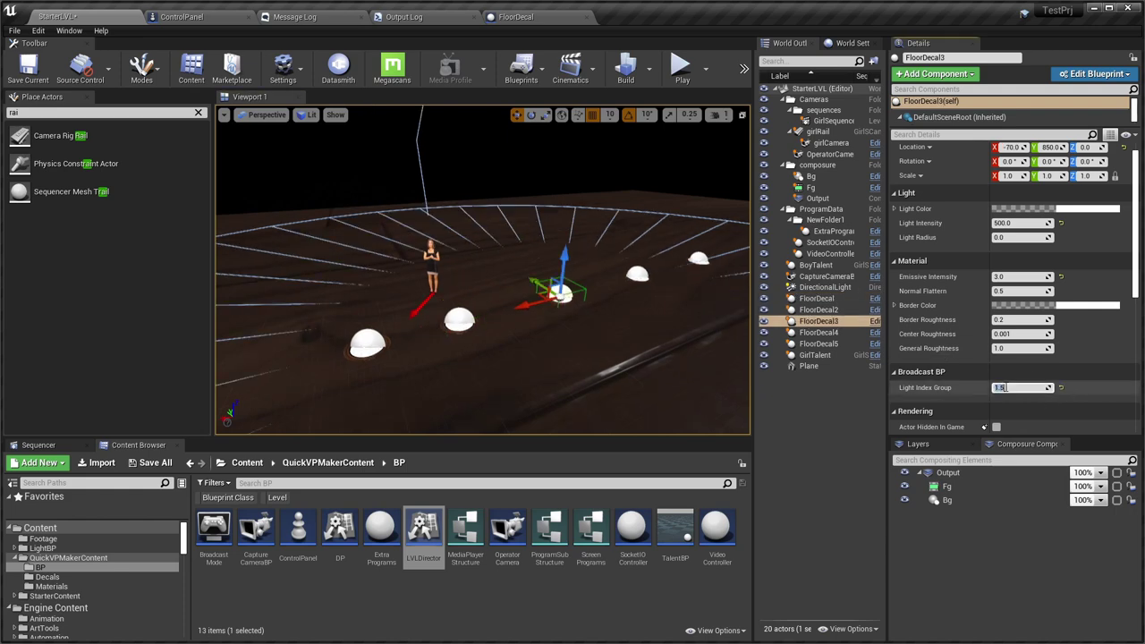
{"action": "type", "text": "1.5"}
{"action": "key", "text": "Return"}
Set the Light Index Group to 2 on FloorDecal4 and 2.5 on FloorDecal5, and save the level.
{"action": "left_click", "coordinate": [637, 273]}
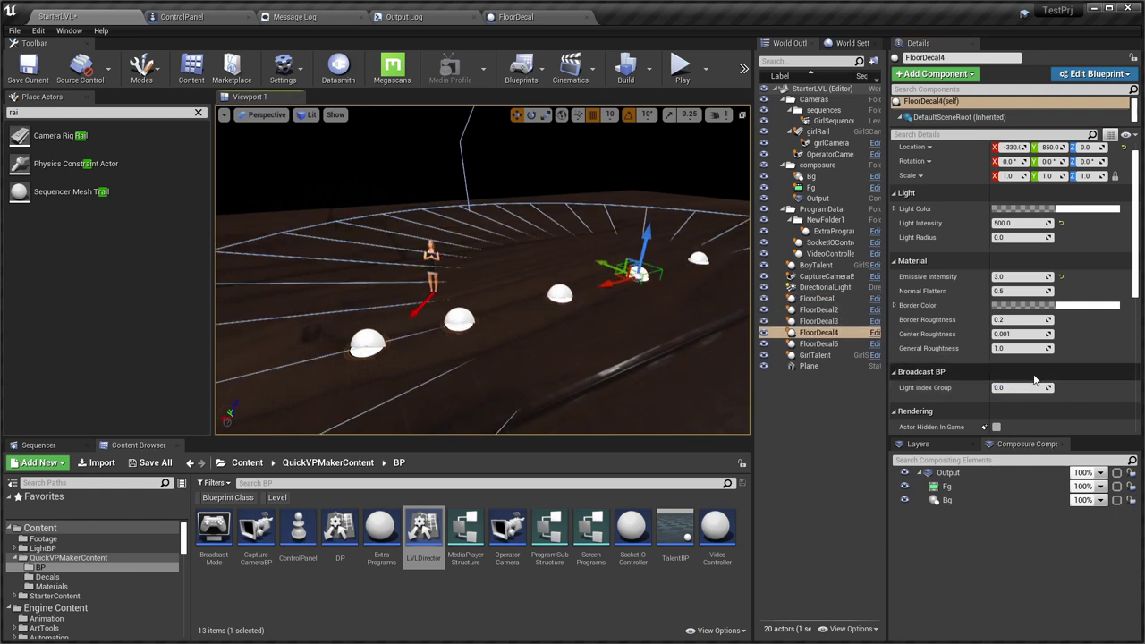
{"action": "type", "text": "2"}
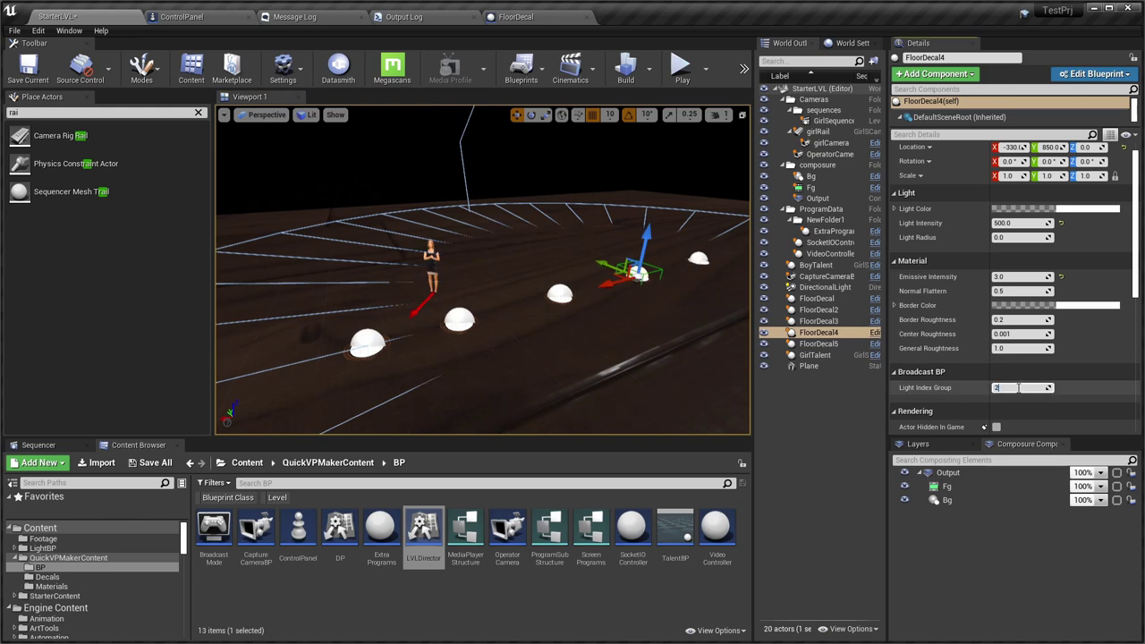
{"action": "left_click", "coordinate": [698, 258]}
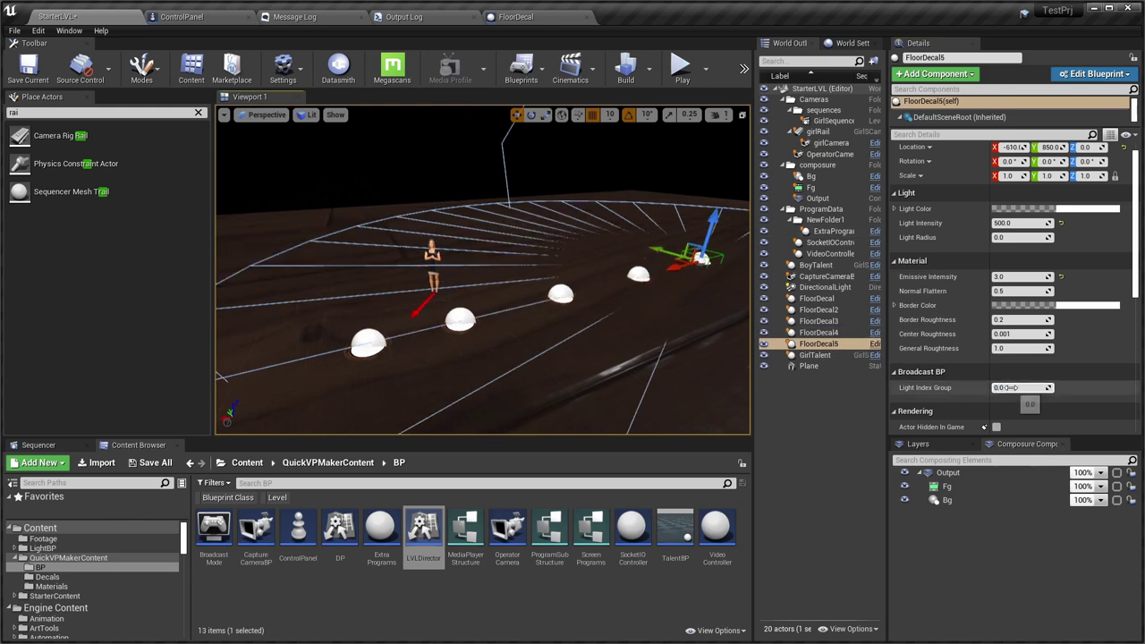
{"action": "type", "text": "2"}
{"action": "key", "text": "Return"}
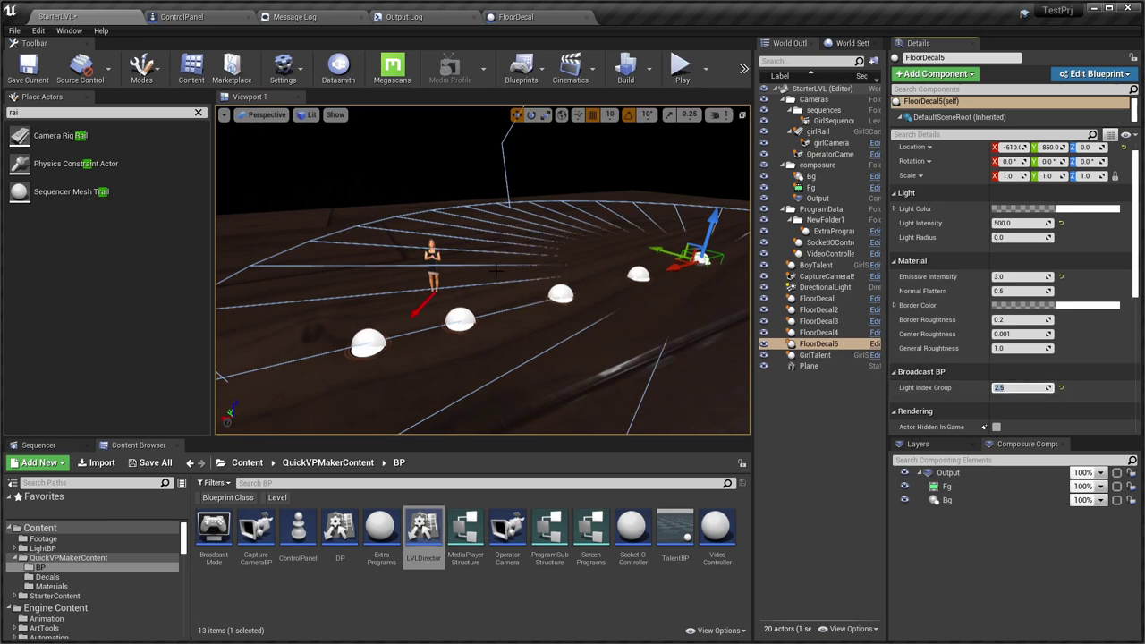
{"action": "key", "text": "ctrl+s"}
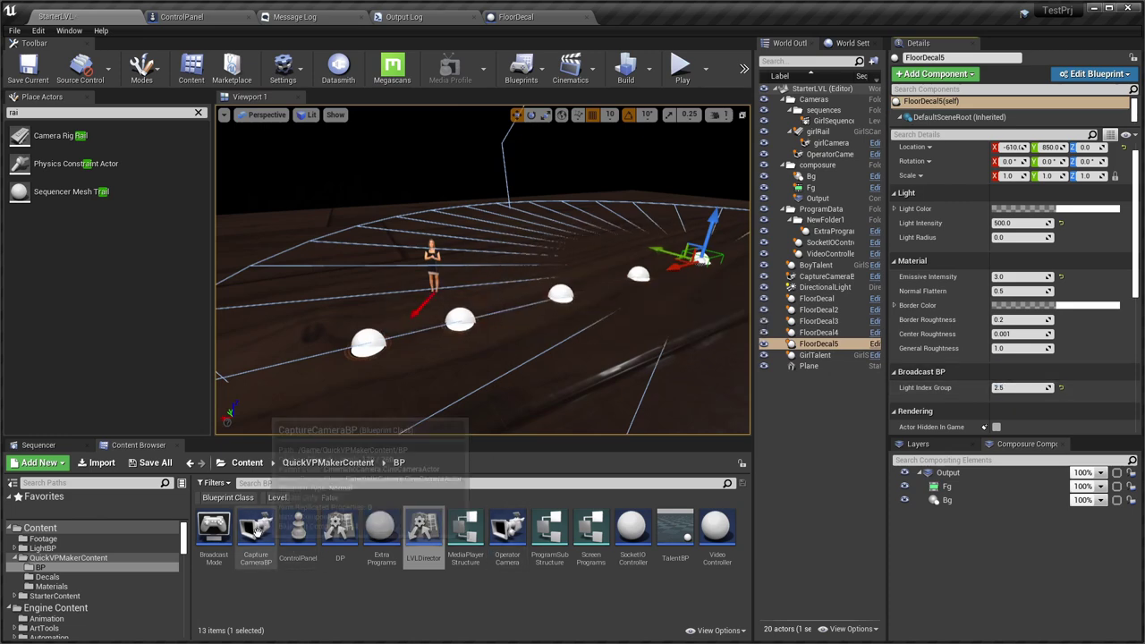
Add an OperatorCamera titled lightshow and pilot it to a high-angle view of the girl talent and the row of floor decals.
{"action": "left_click_drag", "start_coordinate": [508, 530], "coordinate": [421, 372]}
{"action": "left_click", "coordinate": [265, 115]}
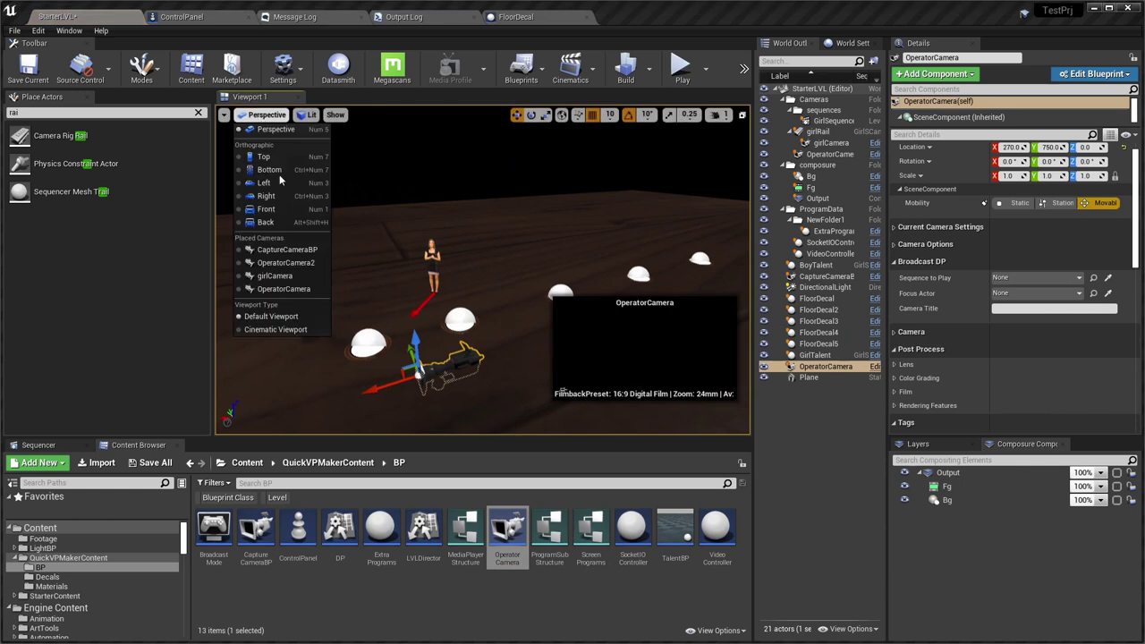
{"action": "left_click", "coordinate": [300, 290]}
{"action": "right_click_drag", "start_coordinate": [443, 322], "coordinate": [18, 434]}
{"action": "key", "text": "e"}
{"action": "key", "text": "s"}
{"action": "key", "text": "d"}
{"action": "key", "text": "w"}
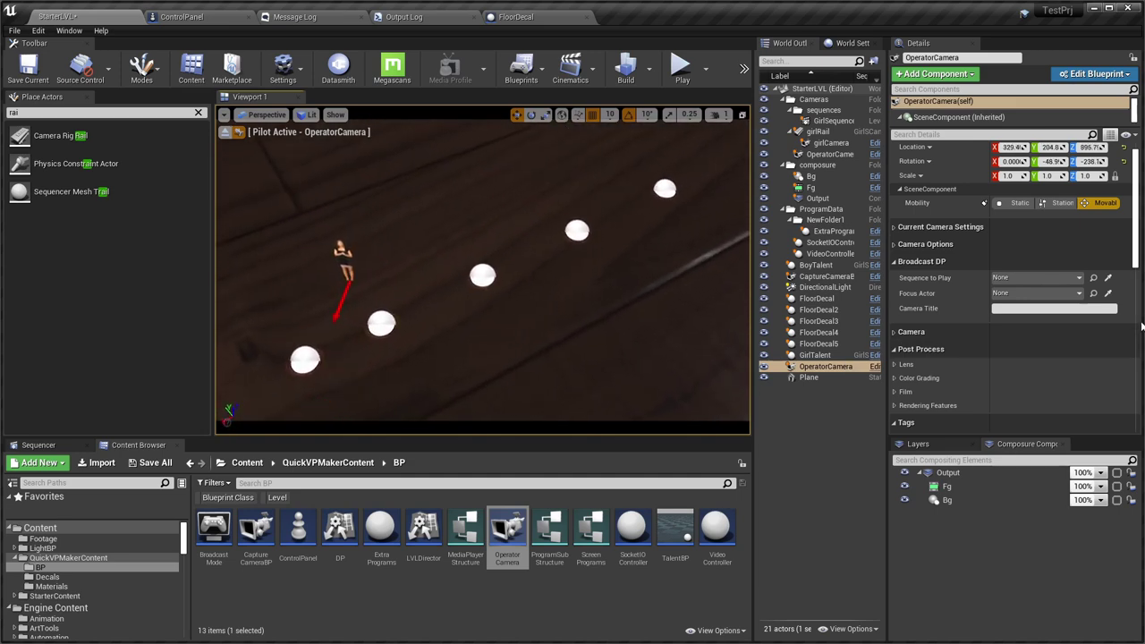
{"action": "left_click", "coordinate": [1078, 308]}
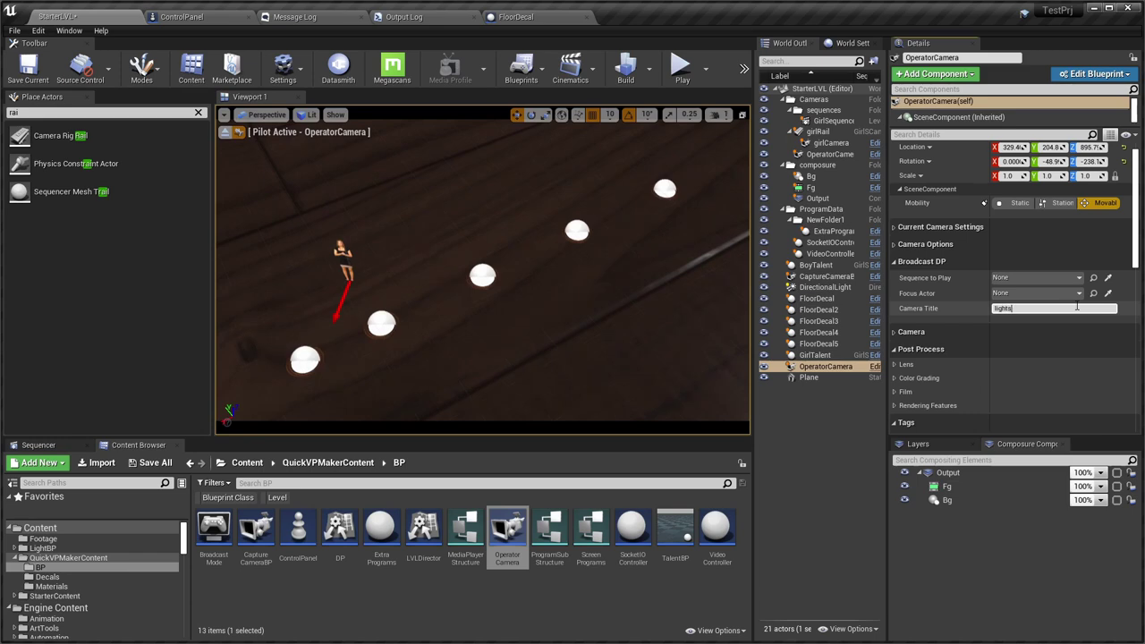
{"action": "key", "text": "Return"}
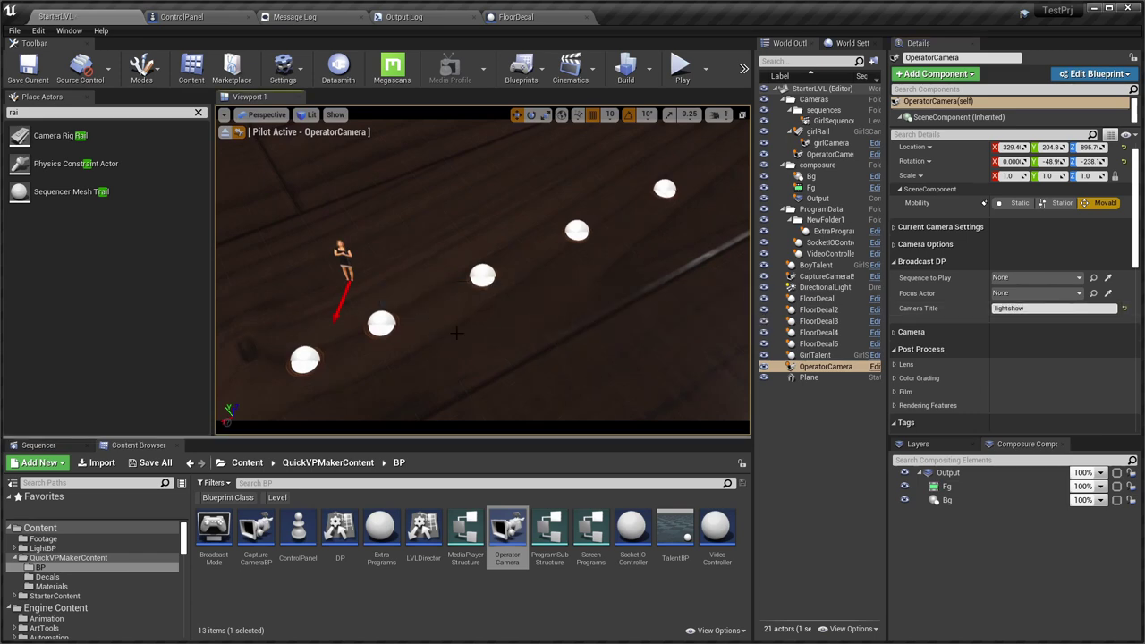
Play the level, switch to the QuickVP Controller, and activate the lightshow camera.
{"action": "key", "text": "alt+p"}
{"action": "key", "text": "alt+Tab"}
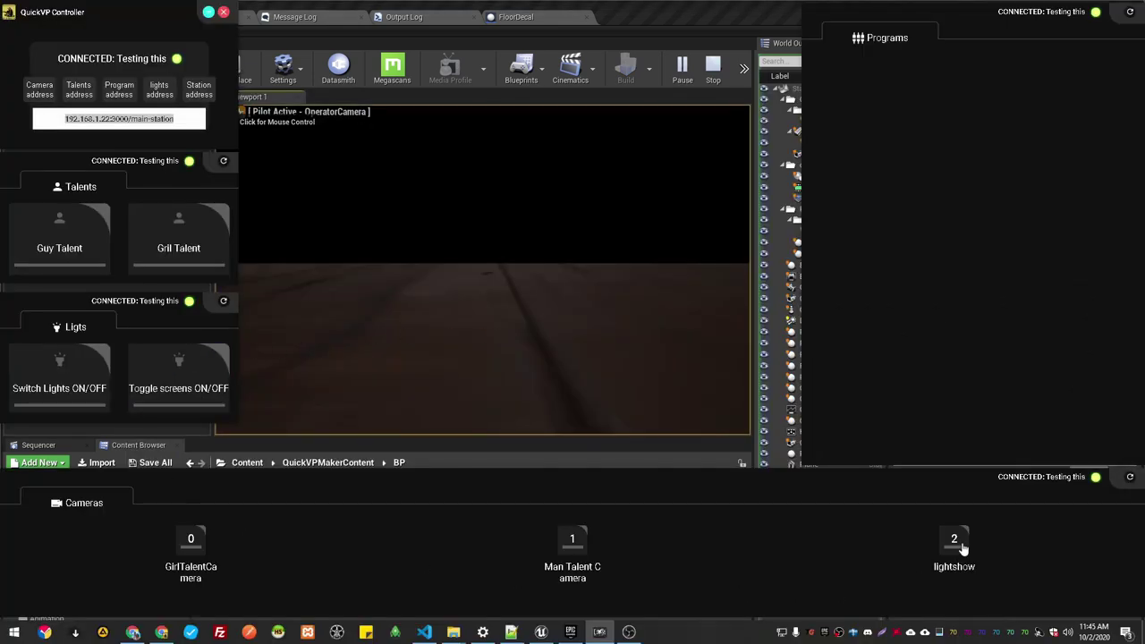
{"action": "left_click", "coordinate": [962, 548]}
Test the staggered floor decals by repeatedly toggling Switch Lights ON/OFF in the lightshow camera shot.
{"action": "left_click", "coordinate": [84, 391]}
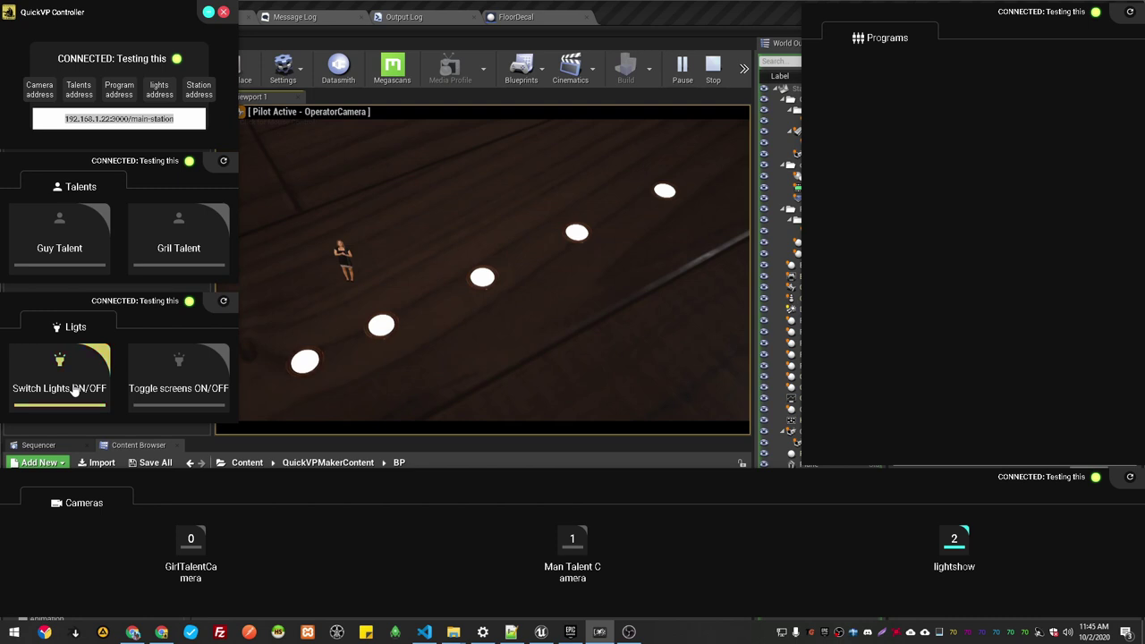
{"action": "left_click", "coordinate": [75, 391]}
{"action": "left_click", "coordinate": [75, 391]}
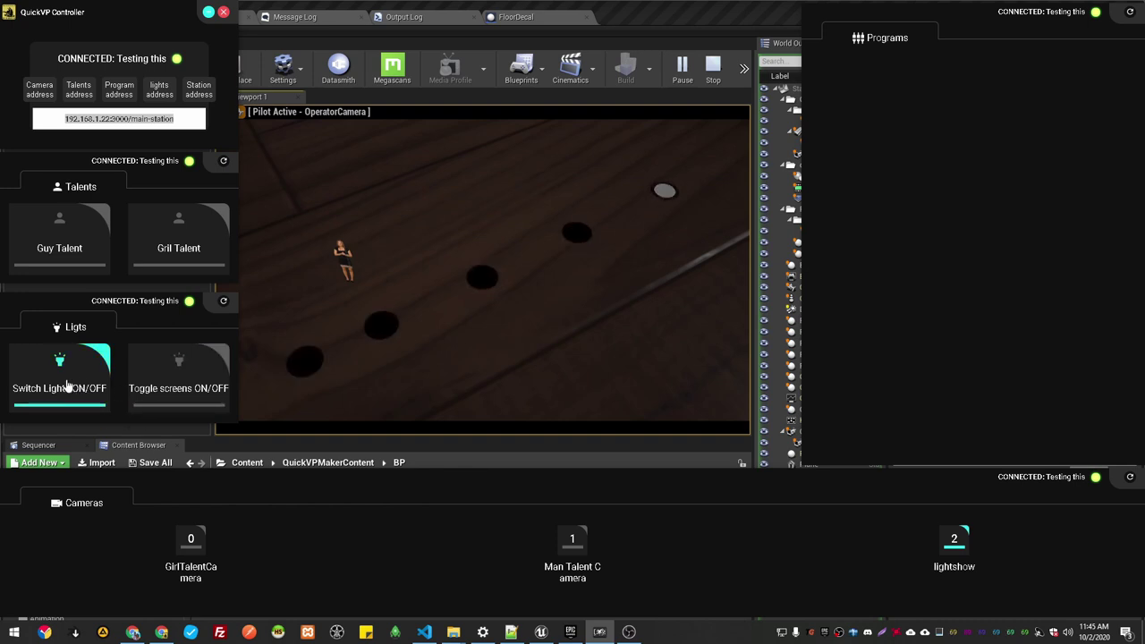
{"action": "left_click", "coordinate": [55, 402]}
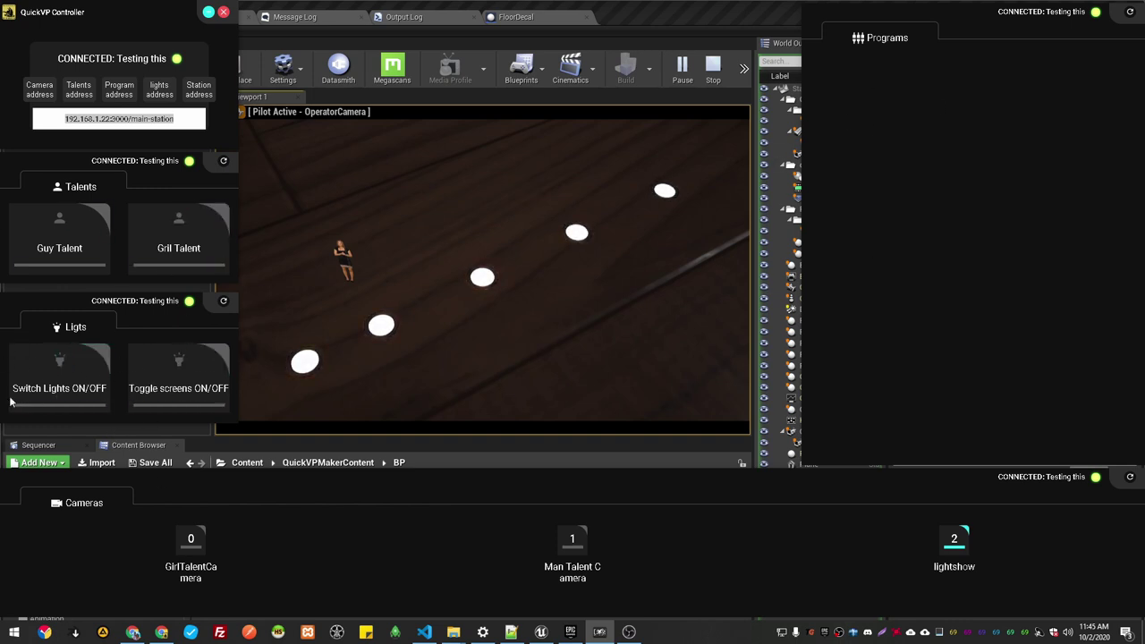
{"action": "left_click", "coordinate": [74, 382]}
{"action": "left_click", "coordinate": [89, 398]}
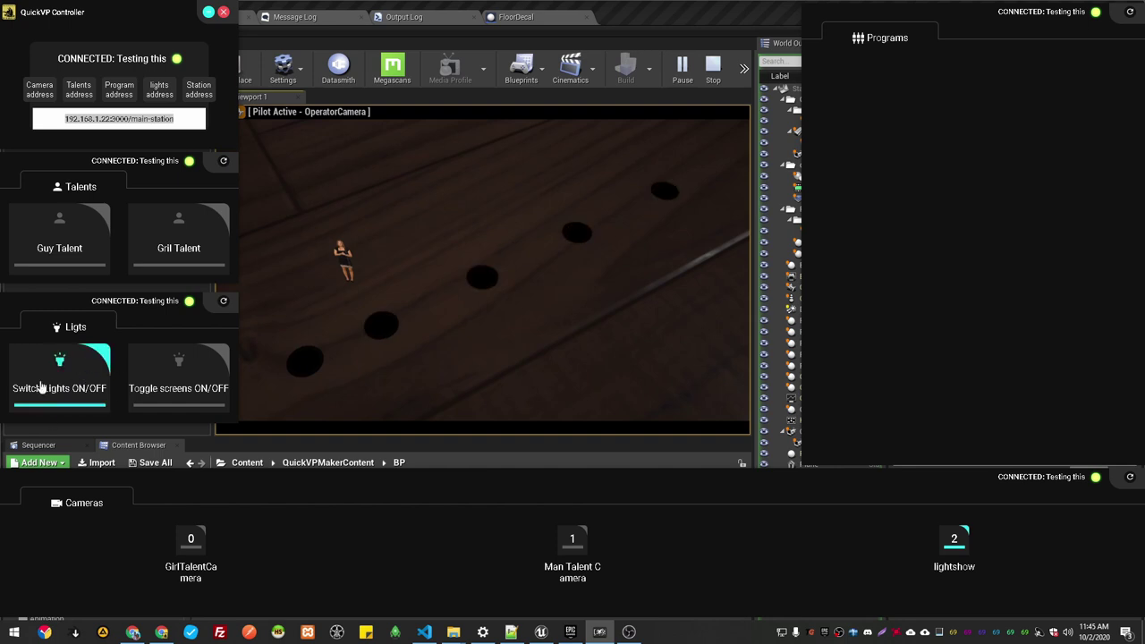
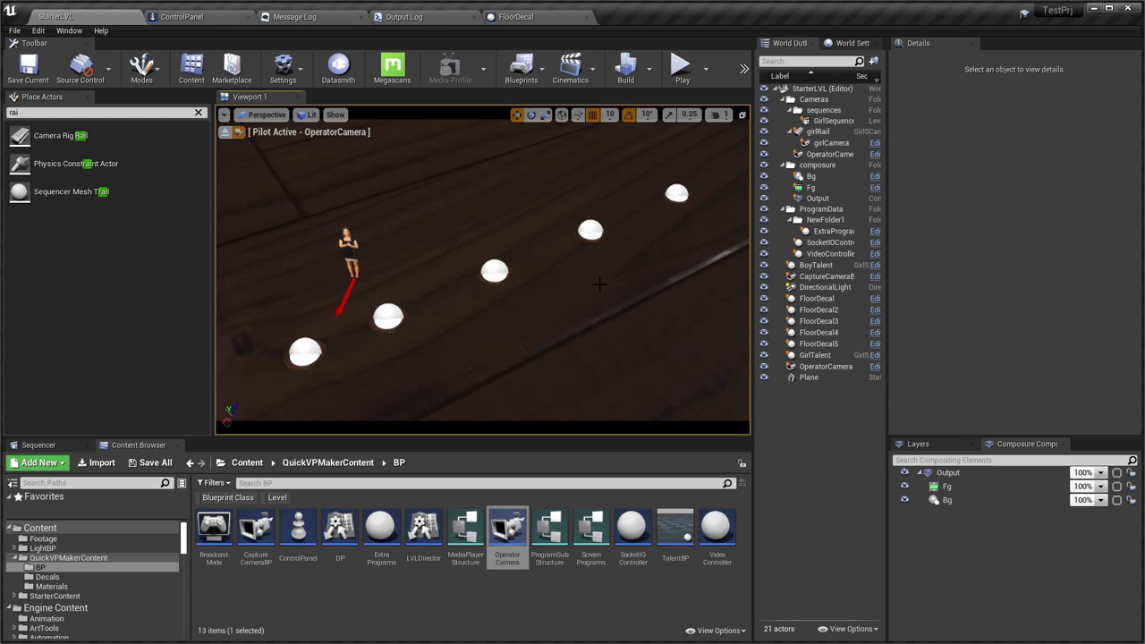
{"action": "left_click", "coordinate": [218, 21]}
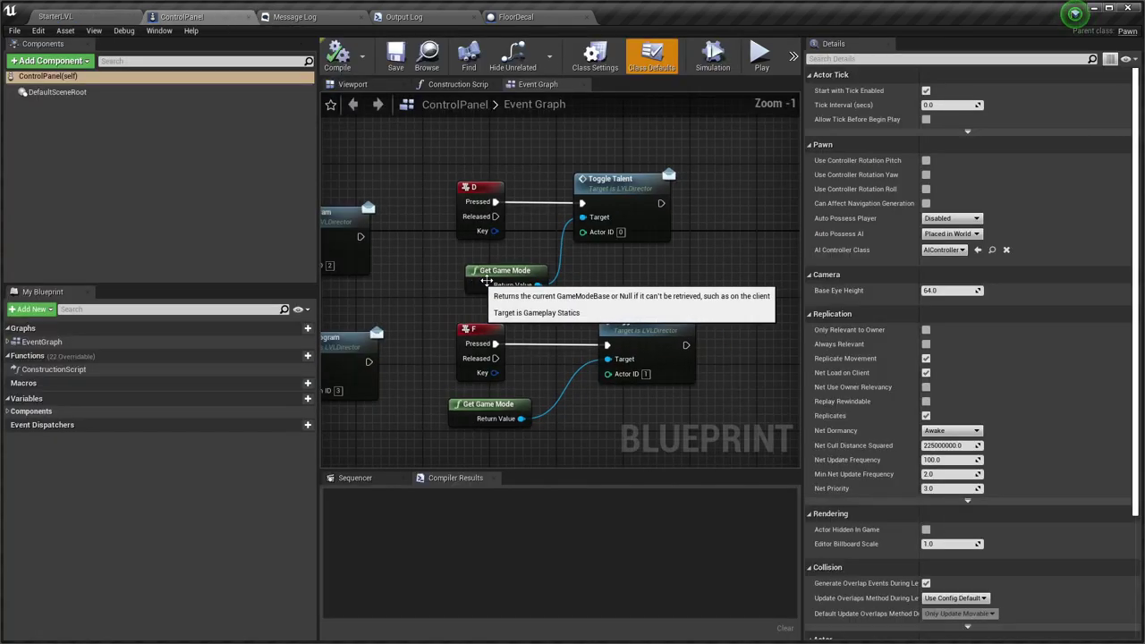
{"action": "key", "text": "alt+Tab"}
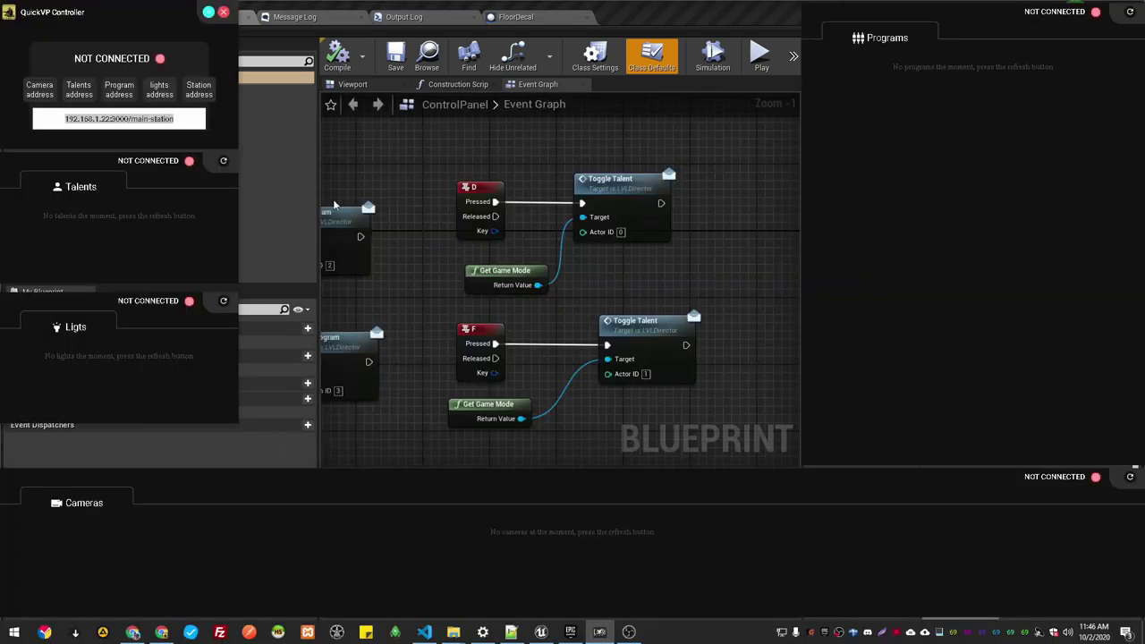
{"action": "left_click", "coordinate": [428, 161]}
{"action": "left_click", "coordinate": [60, 13]}
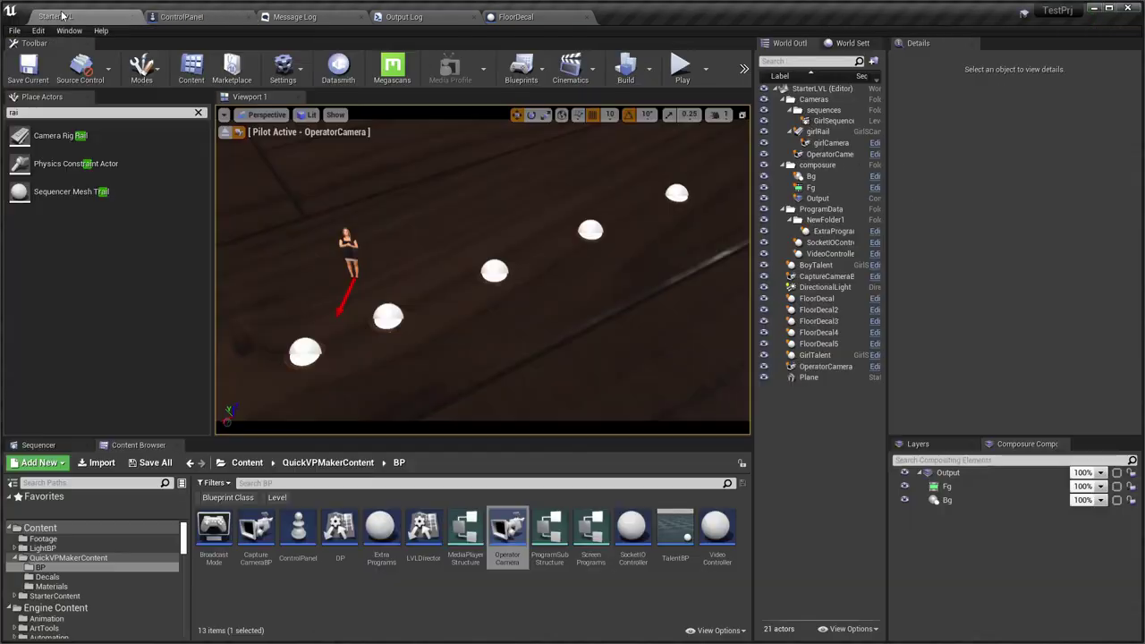
{"action": "right_click_drag", "start_coordinate": [483, 268], "coordinate": [458, 250]}
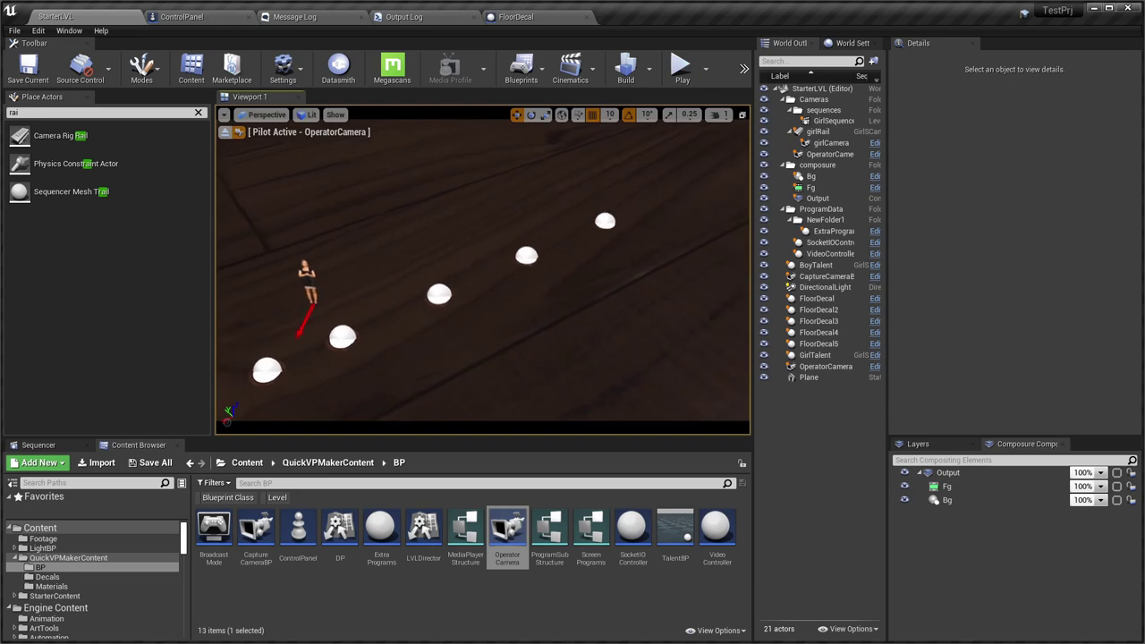
{"action": "key", "text": "alt+Tab"}
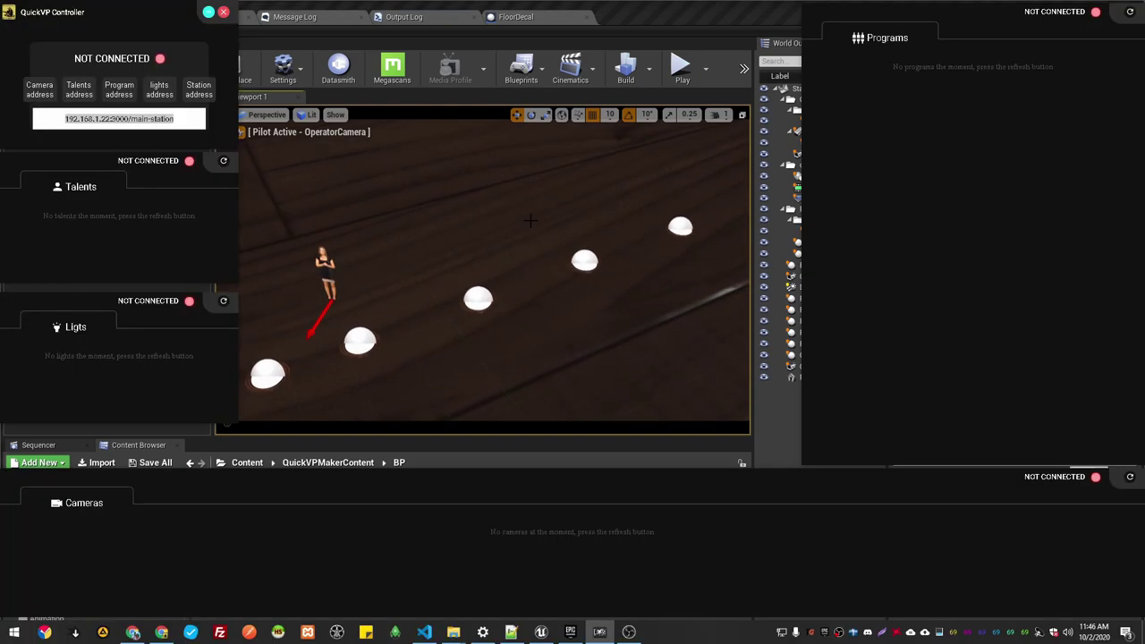
{"action": "right_click_drag", "start_coordinate": [520, 249], "coordinate": [513, 245]}
{"action": "right_click", "coordinate": [541, 291]}
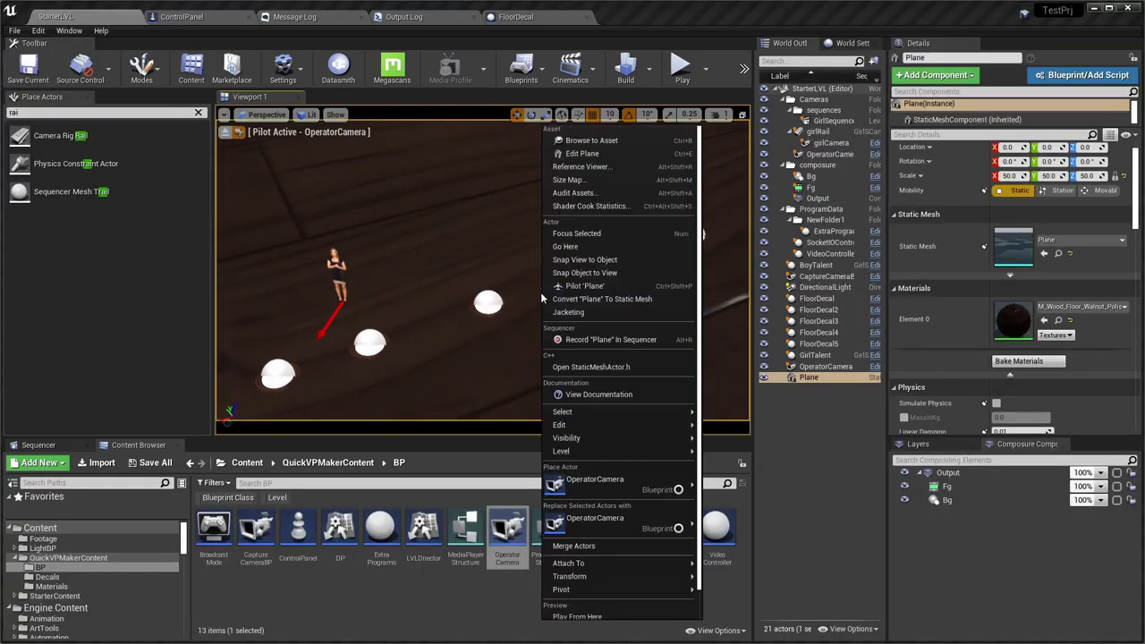
{"action": "left_click", "coordinate": [481, 221]}
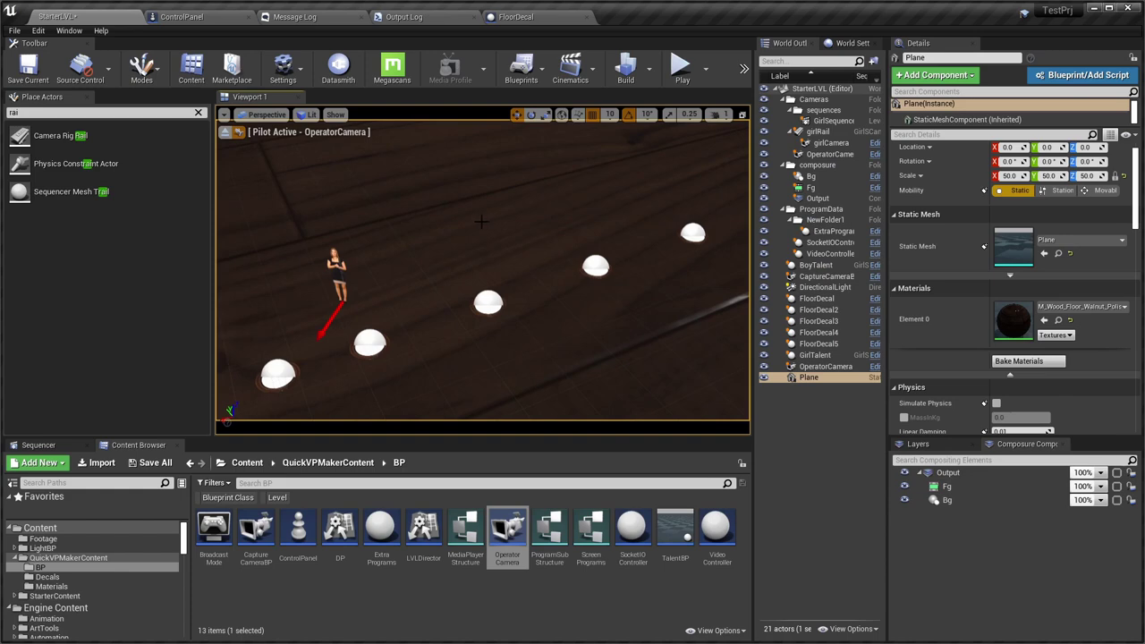
Stop piloting the OperatorCamera and return to the free perspective view of the girl talent and floor decals.
{"action": "left_click", "coordinate": [225, 132]}
{"action": "key", "text": "w"}
{"action": "right_click_drag", "start_coordinate": [483, 270], "coordinate": [528, 265]}
{"action": "key", "text": "a"}
{"action": "key", "text": "s"}
{"action": "right_click_drag", "start_coordinate": [528, 349], "coordinate": [539, 353]}
{"action": "key", "text": "w"}
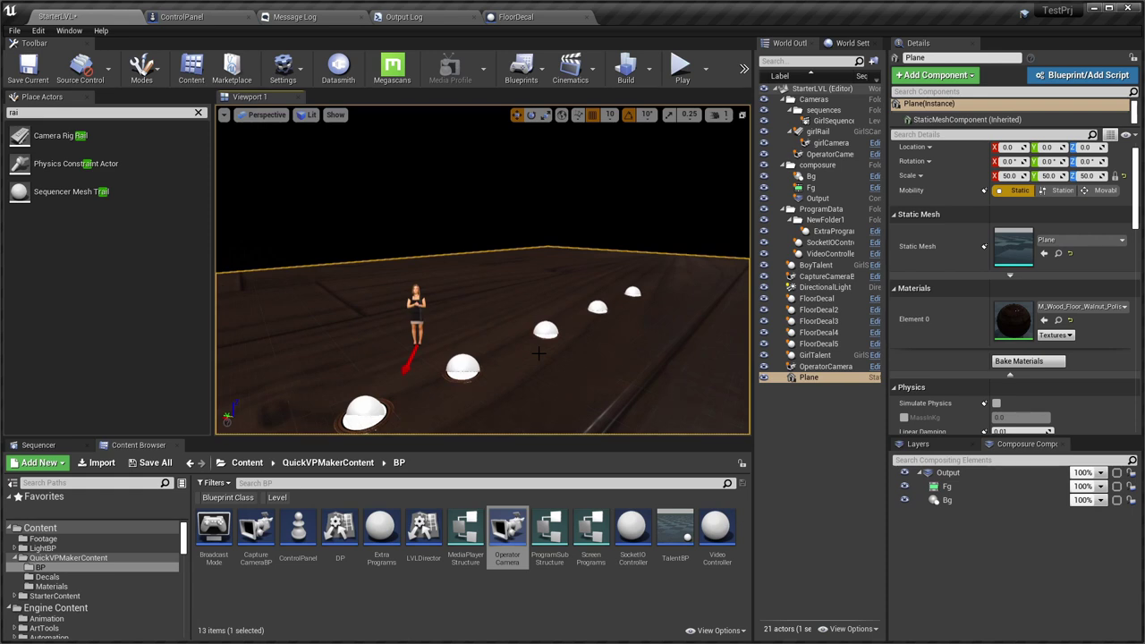
Clear the rail search and search the placeable actors for "cure".
{"action": "left_click", "coordinate": [198, 113]}
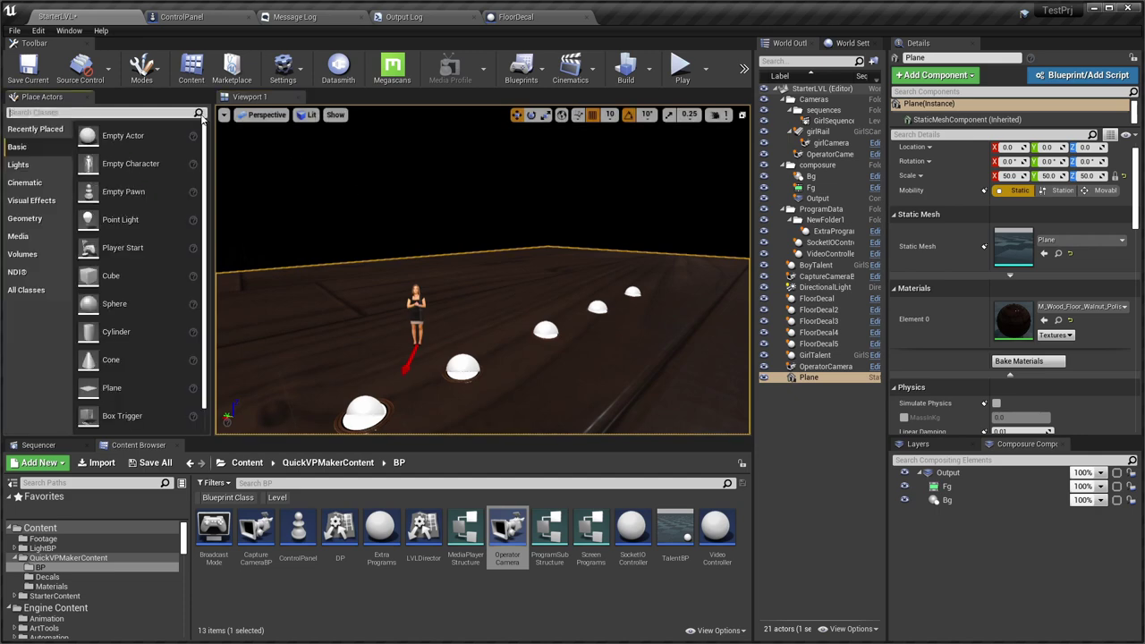
{"action": "key", "text": "w"}
{"action": "mouse_move", "coordinate": [483, 274]}
{"action": "right_mouse_down"}
{"action": "mouse_move", "coordinate": [481, 288]}
{"action": "mouse_move", "coordinate": [483, 278]}
{"action": "right_mouse_up"}
{"action": "key", "text": "a"}
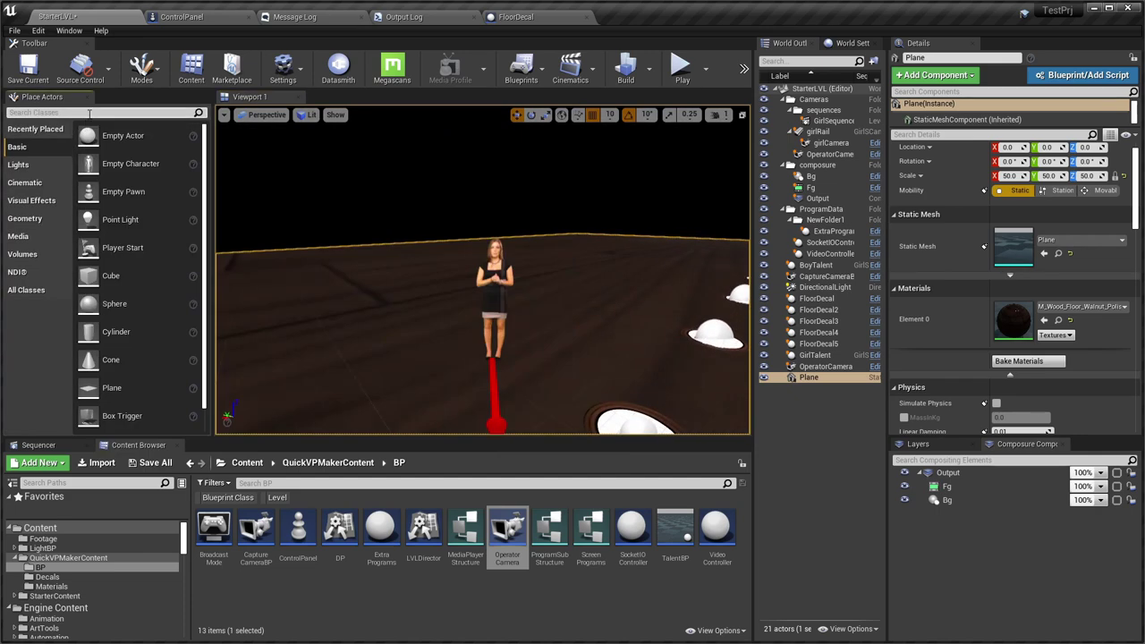
{"action": "left_click", "coordinate": [90, 113]}
{"action": "type", "text": "cure"}
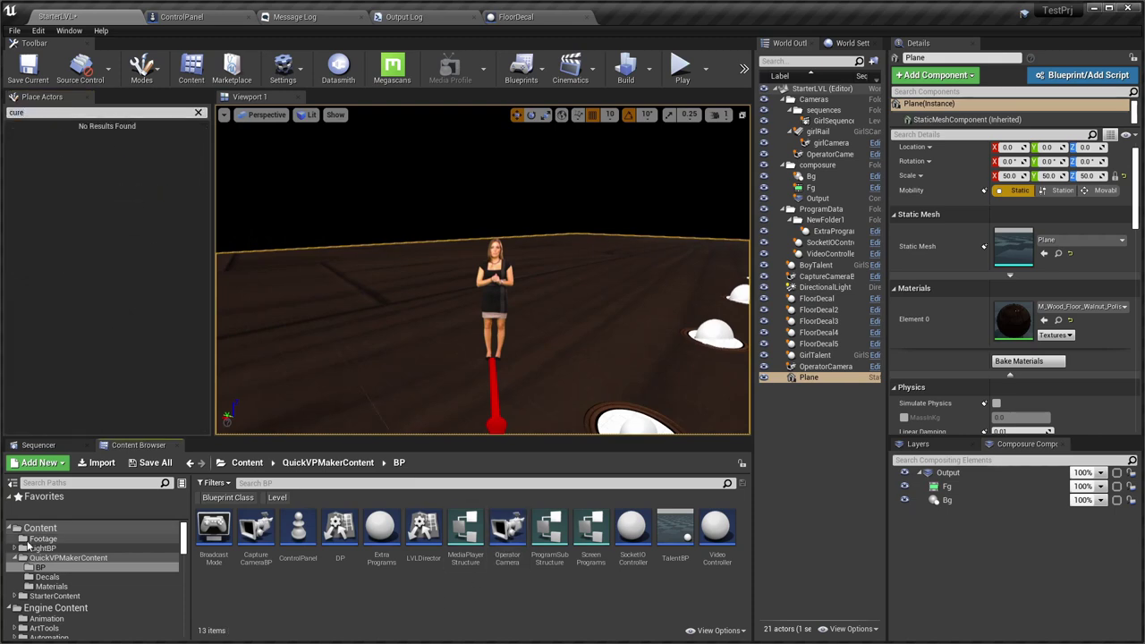
Create a folder named extrastuff in the root Content folder and open it.
{"action": "left_click", "coordinate": [134, 528]}
{"action": "right_click", "coordinate": [465, 545]}
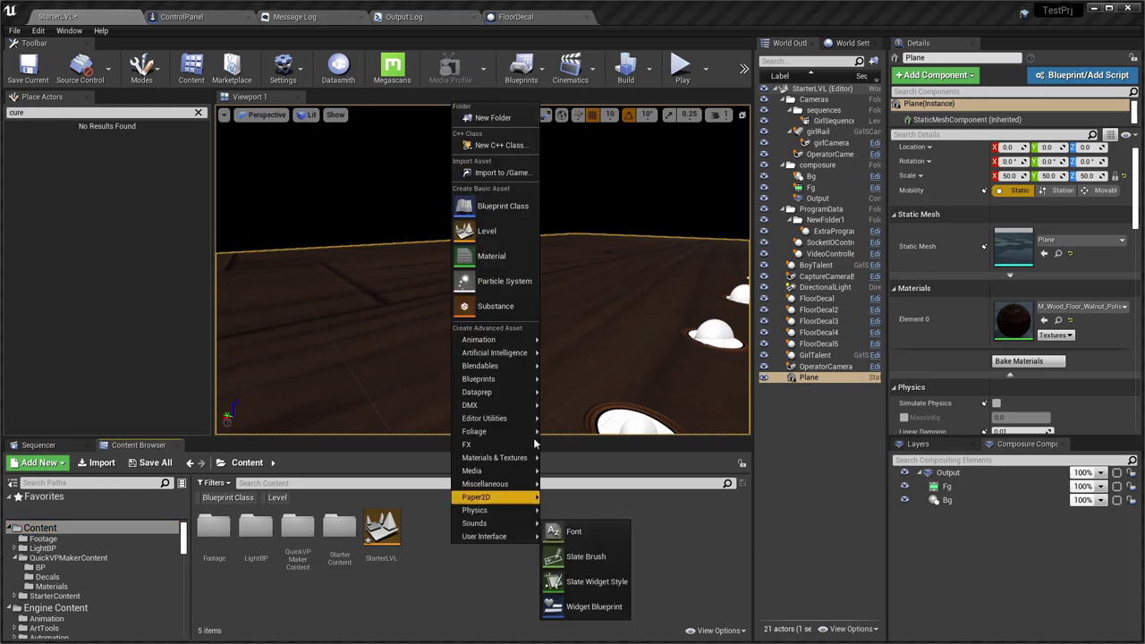
{"action": "left_click", "coordinate": [493, 120]}
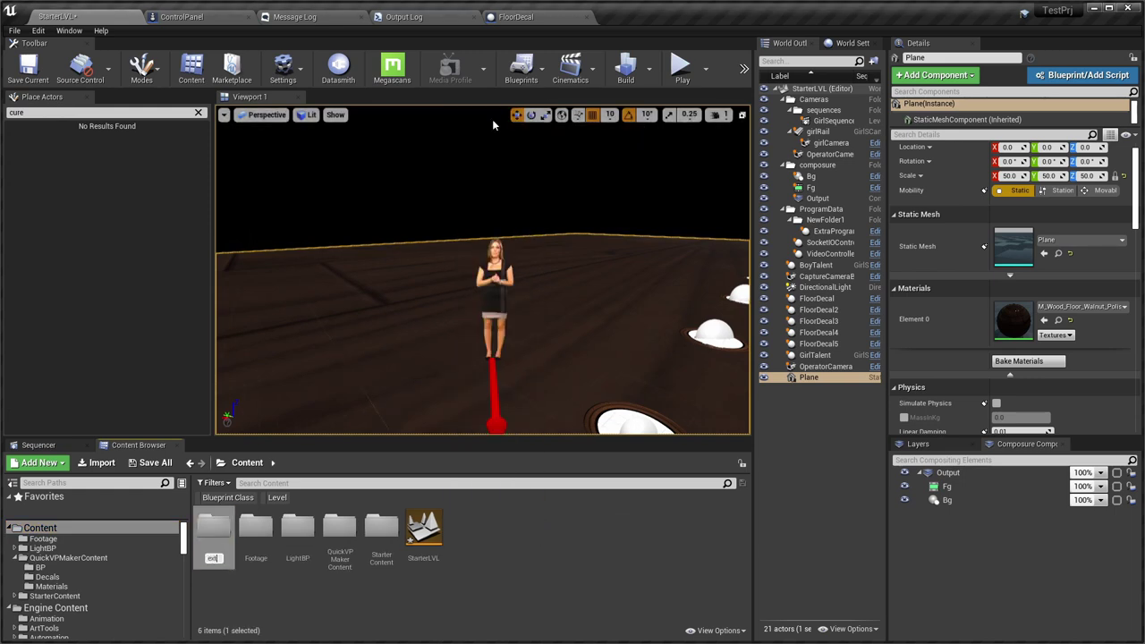
{"action": "type", "text": "extrastuff"}
{"action": "key", "text": "Return"}
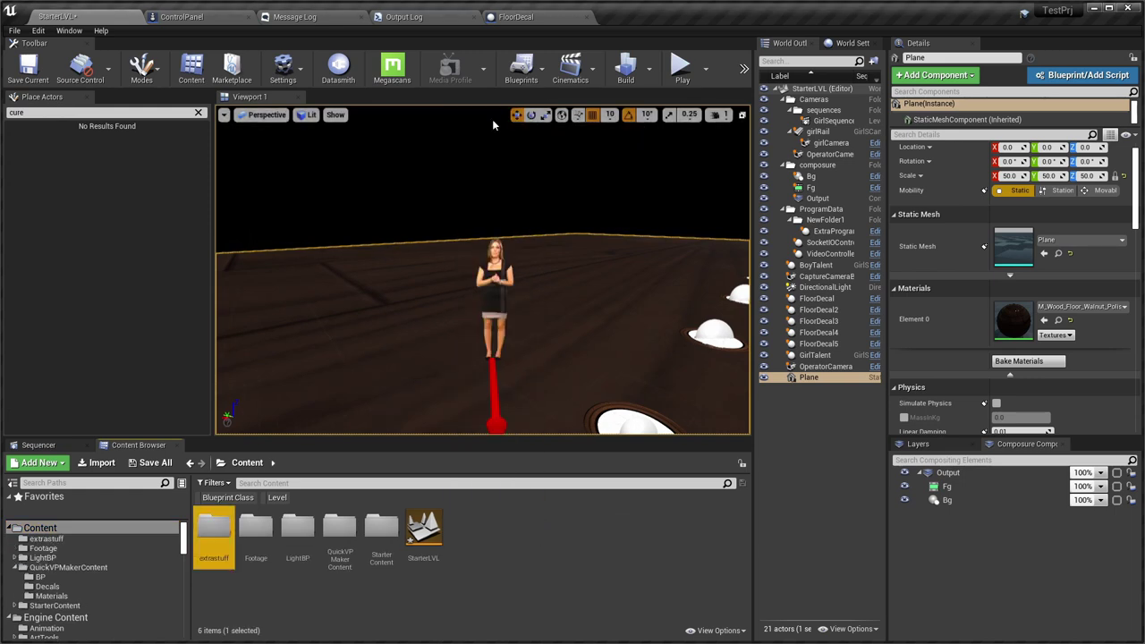
{"action": "double_click", "coordinate": [215, 532]}
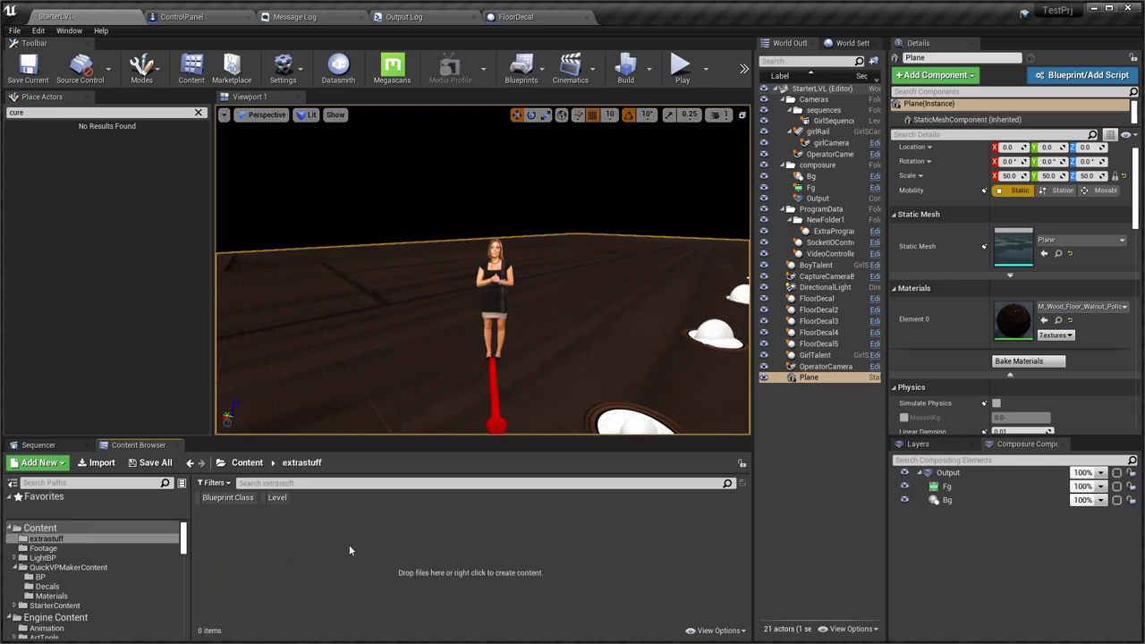
Create an Actor blueprint class named testingCube in the extrastuff folder.
{"action": "right_click", "coordinate": [349, 550]}
{"action": "left_click", "coordinate": [412, 208]}
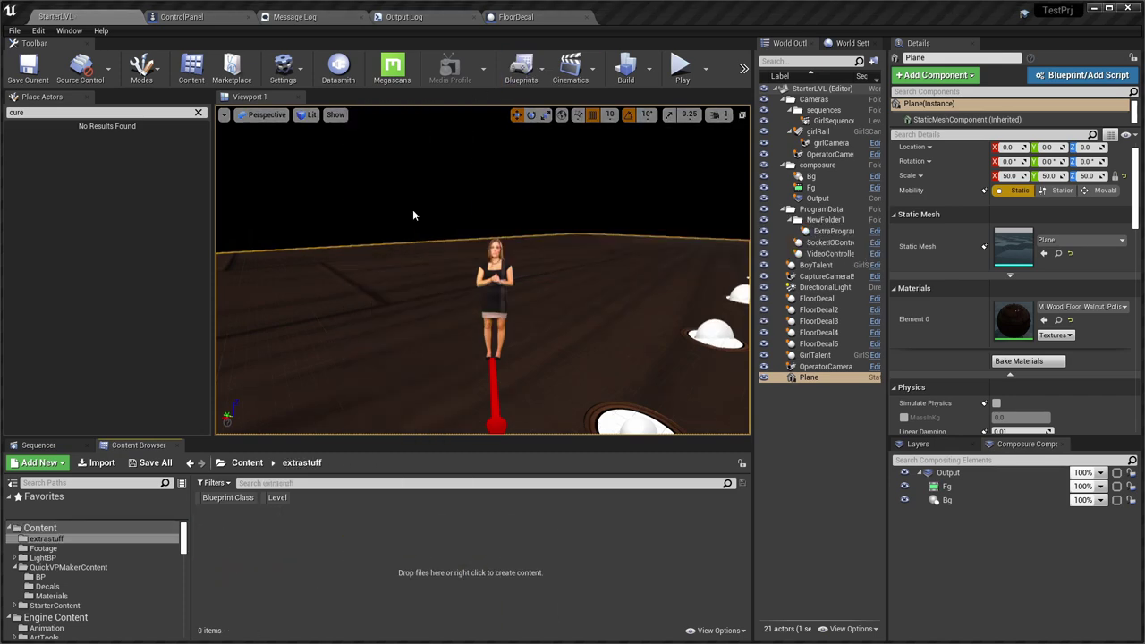
{"action": "left_click", "coordinate": [443, 220]}
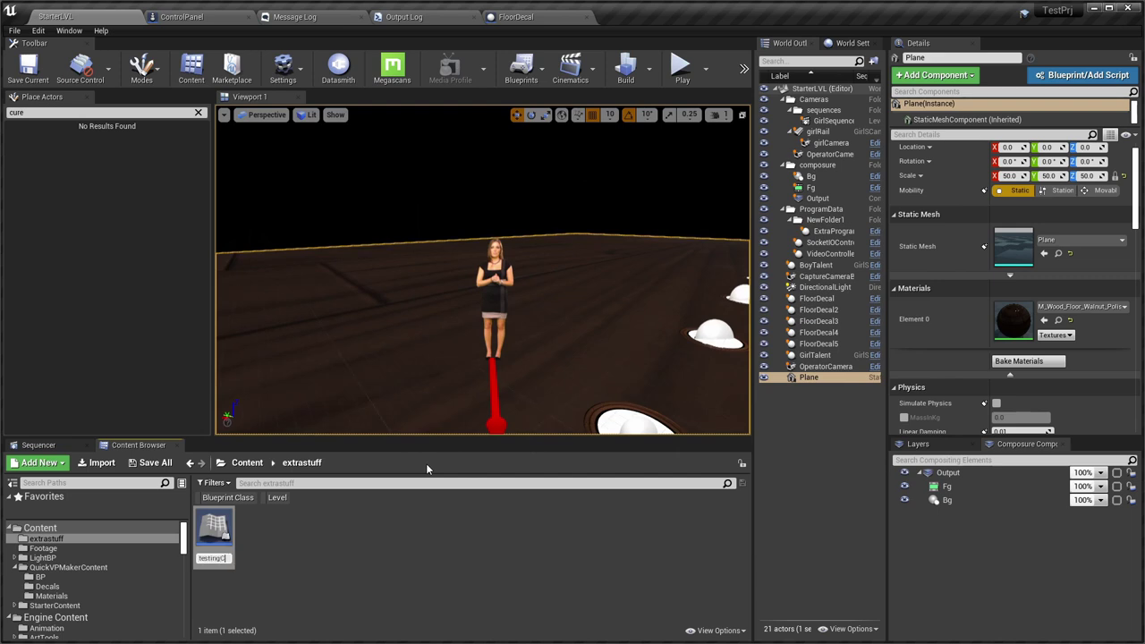
{"action": "key", "text": "Return"}
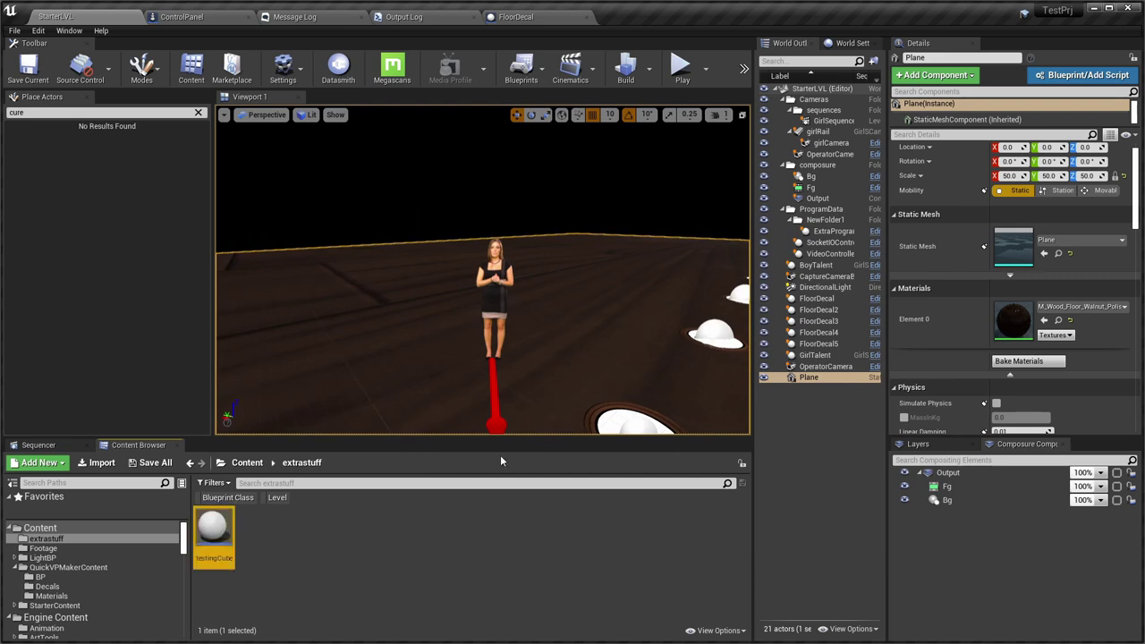
Place testingCube on the floor near the girl talent at about X 280, Y 1060, Z 0.
{"action": "mouse_move", "coordinate": [514, 394]}
{"action": "right_mouse_down"}
{"action": "mouse_move", "coordinate": [503, 392]}
{"action": "mouse_move", "coordinate": [528, 390]}
{"action": "mouse_move", "coordinate": [529, 413]}
{"action": "mouse_move", "coordinate": [503, 415]}
{"action": "mouse_move", "coordinate": [512, 405]}
{"action": "right_mouse_up"}
{"action": "key", "text": "s"}
{"action": "key", "text": "w"}
{"action": "key", "text": "s"}
{"action": "key", "text": "w"}
{"action": "left_click_drag", "start_coordinate": [218, 528], "coordinate": [399, 279]}
Open the testingCube blueprint, dock its editor with the other open assets and widen its viewport.
{"action": "double_click", "coordinate": [211, 534]}
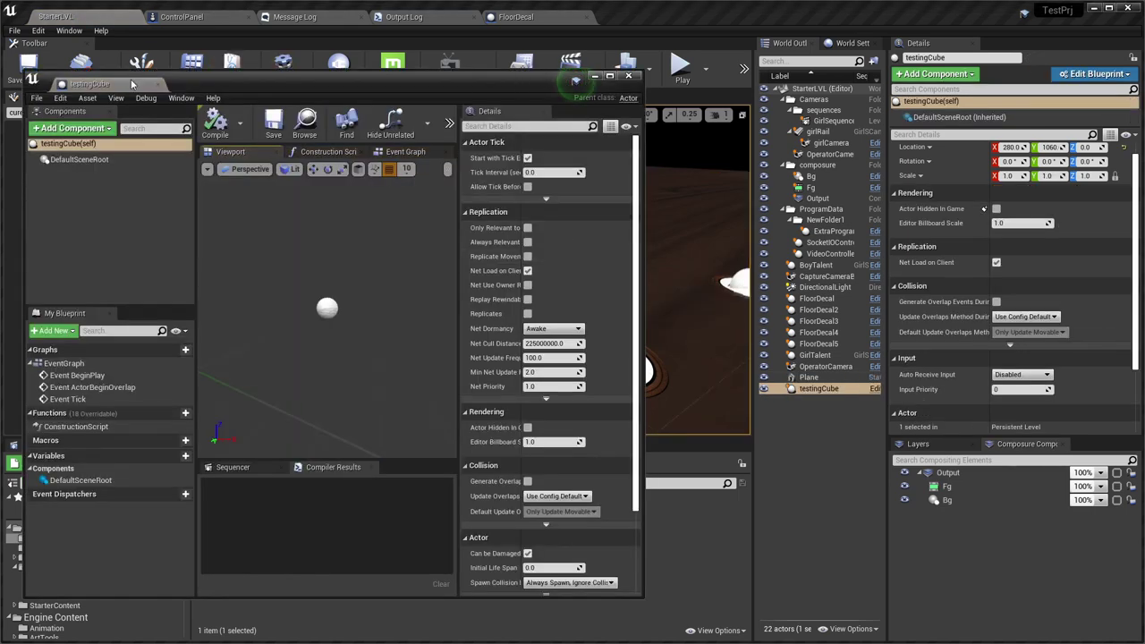
{"action": "left_click_drag", "start_coordinate": [141, 84], "coordinate": [538, 17]}
{"action": "left_click_drag", "start_coordinate": [630, 18], "coordinate": [631, 17]}
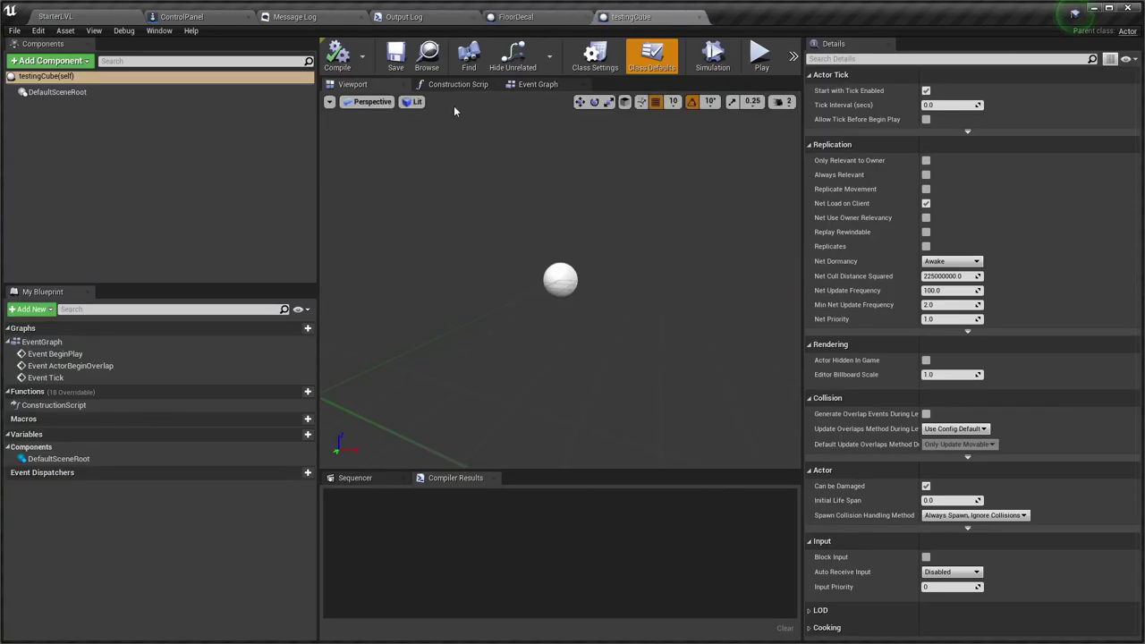
{"action": "left_click_drag", "start_coordinate": [803, 269], "coordinate": [897, 263]}
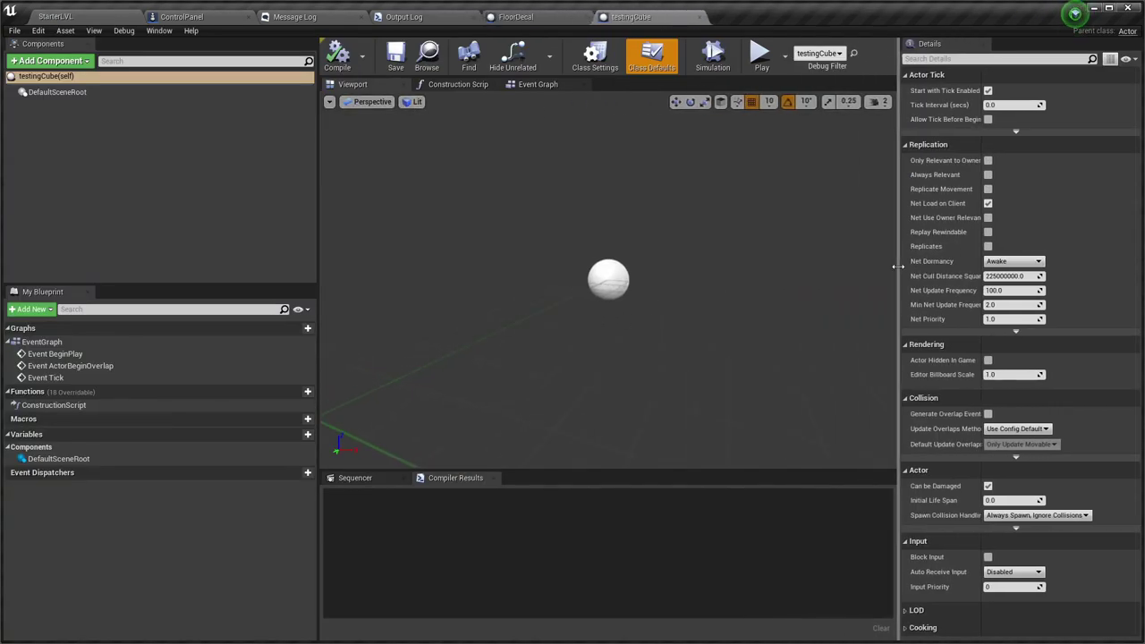
Implement the LVLDirector interface in testingCube's class settings and expand the list of interface functions.
{"action": "left_click", "coordinate": [583, 57]}
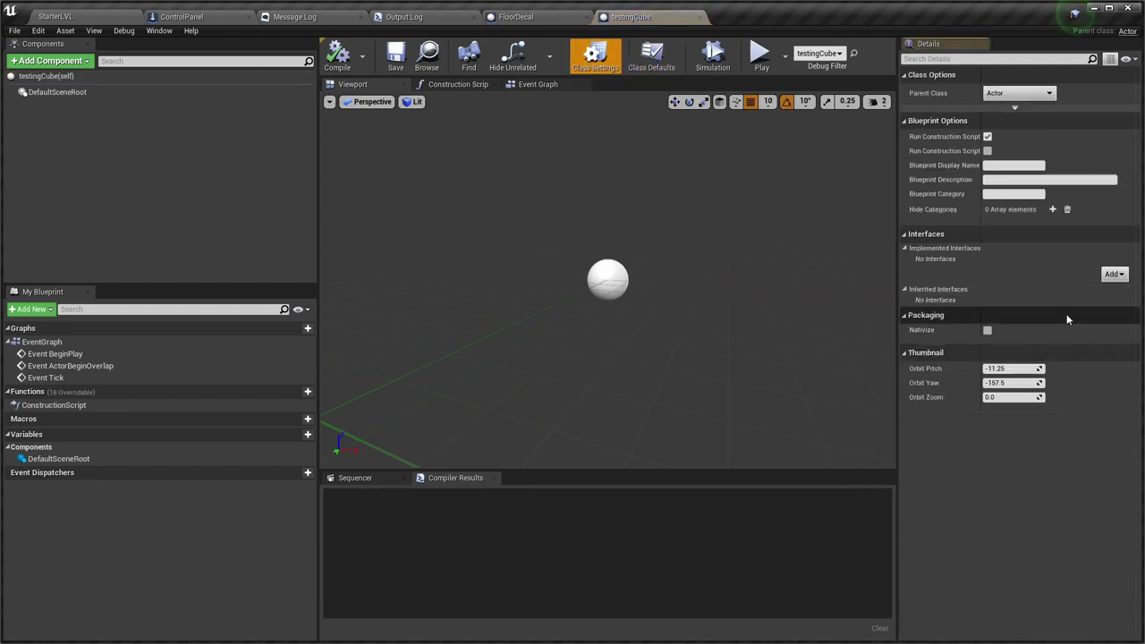
{"action": "left_click", "coordinate": [1112, 274]}
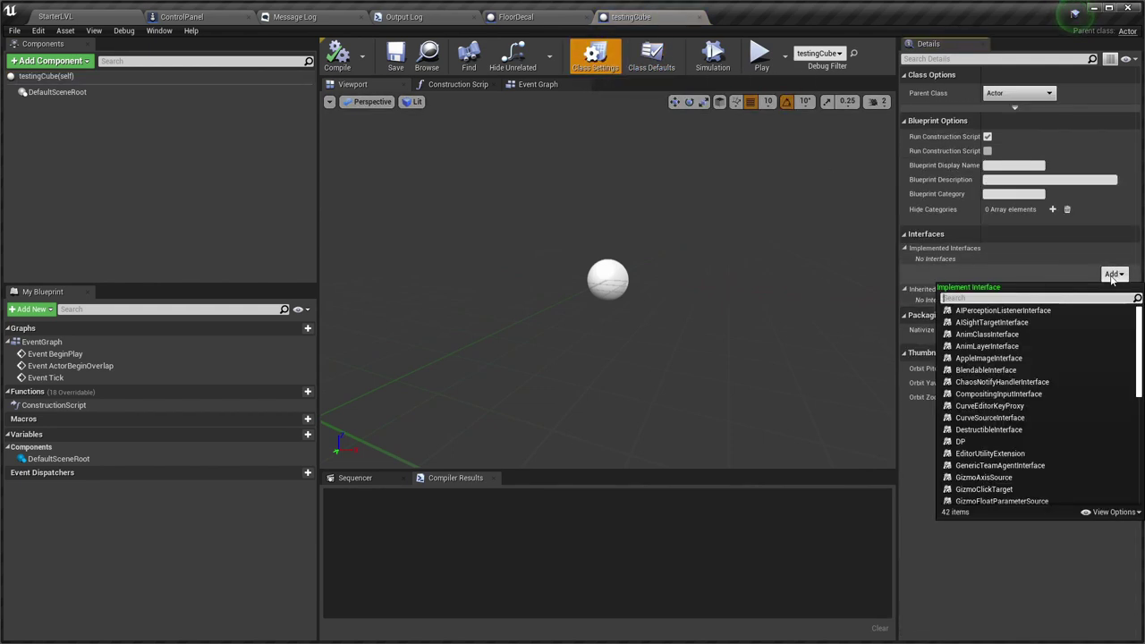
{"action": "type", "text": "lvl"}
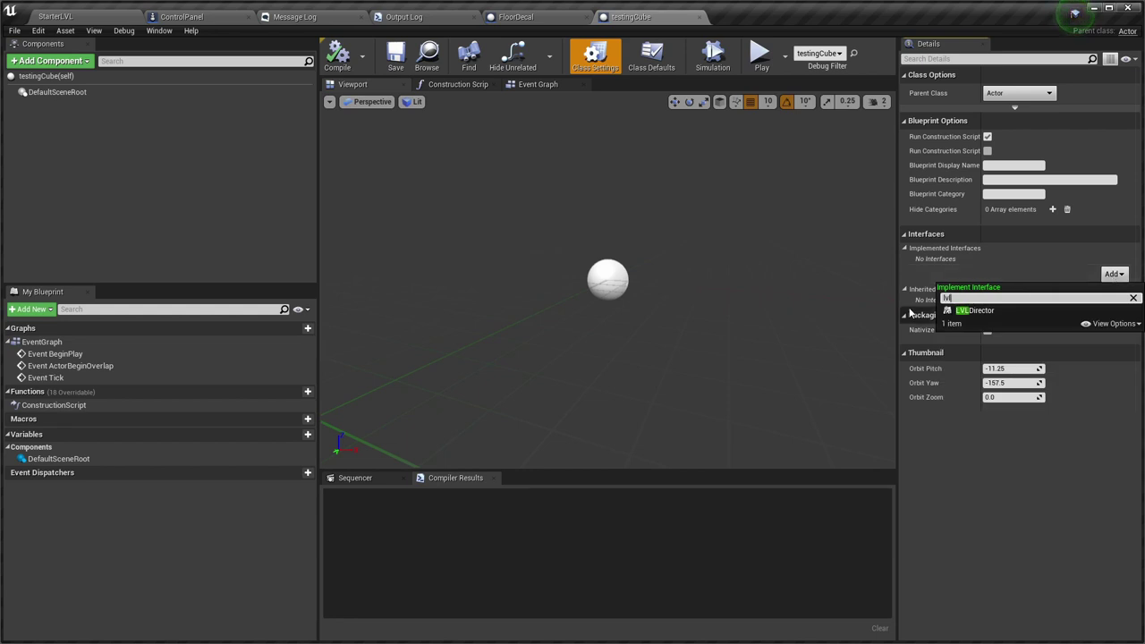
{"action": "left_click", "coordinate": [967, 311]}
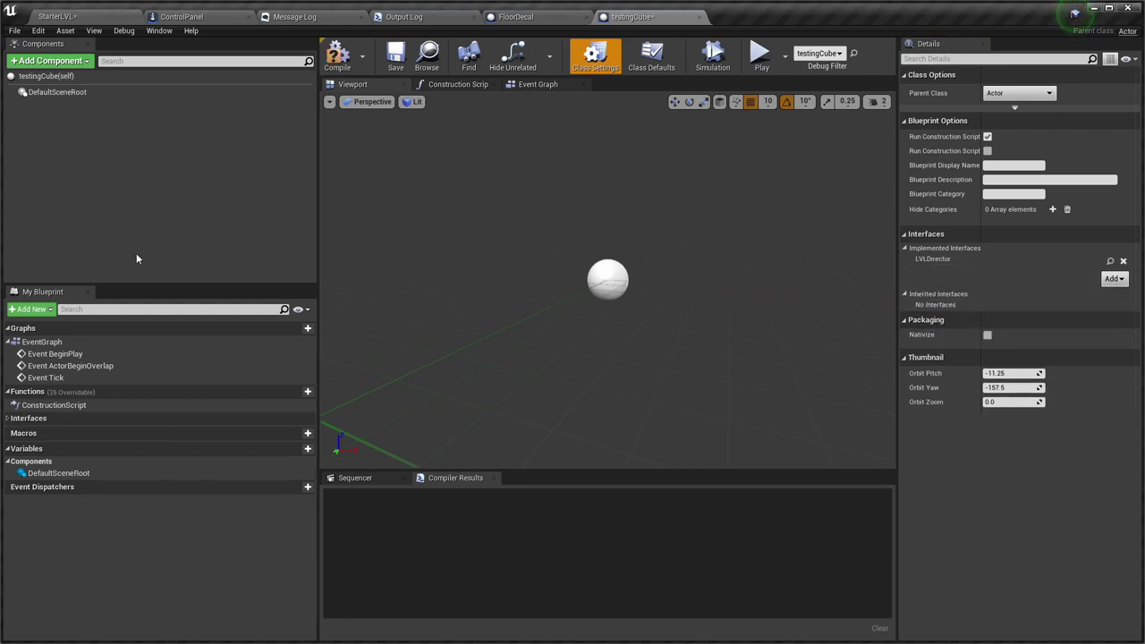
{"action": "left_click", "coordinate": [7, 418]}
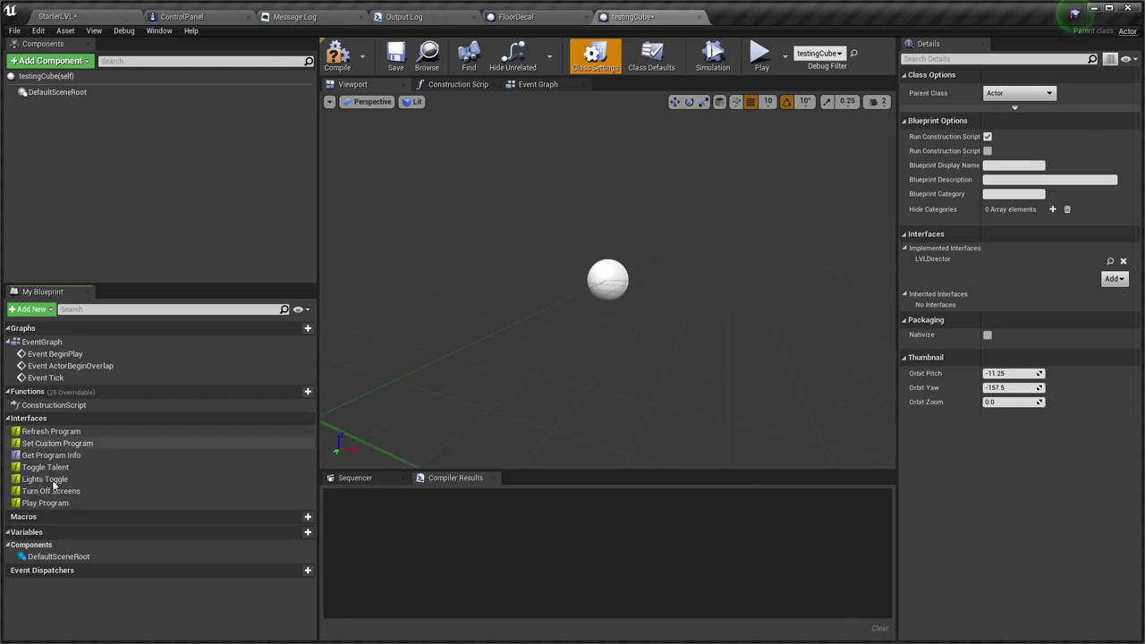
Add a Cube component to testingCube and name it mainCube.
{"action": "right_click_drag", "start_coordinate": [668, 280], "coordinate": [655, 300]}
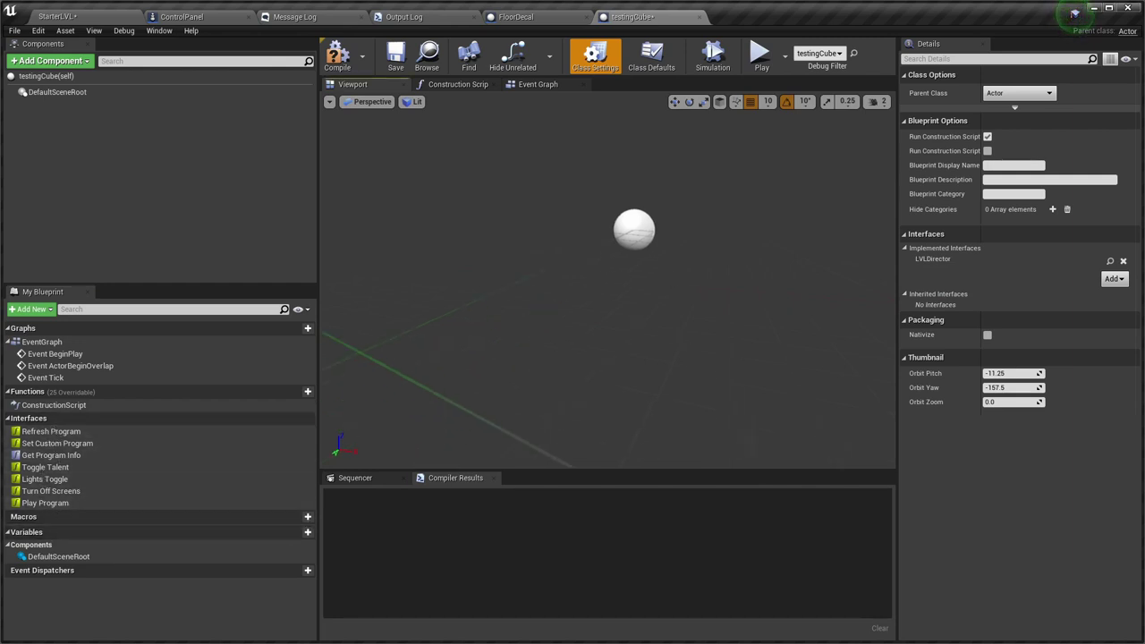
{"action": "mouse_move", "coordinate": [662, 376]}
{"action": "right_mouse_down"}
{"action": "mouse_move", "coordinate": [653, 331]}
{"action": "mouse_move", "coordinate": [655, 385]}
{"action": "mouse_move", "coordinate": [659, 358]}
{"action": "right_mouse_up"}
{"action": "left_click", "coordinate": [71, 62]}
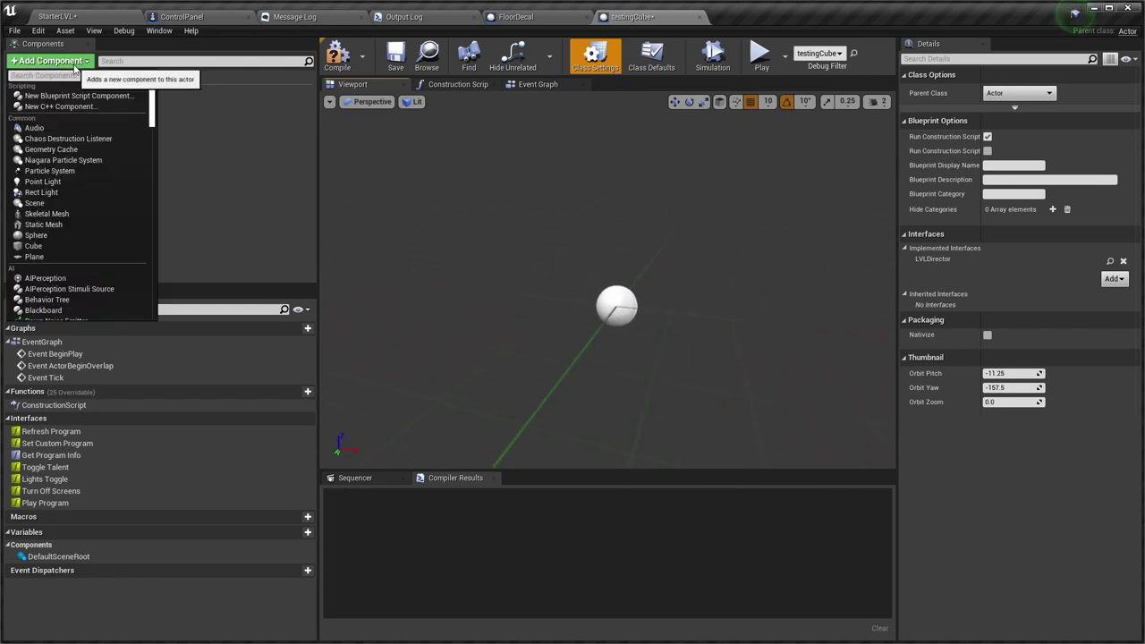
{"action": "type", "text": "cub"}
{"action": "key", "text": "Return"}
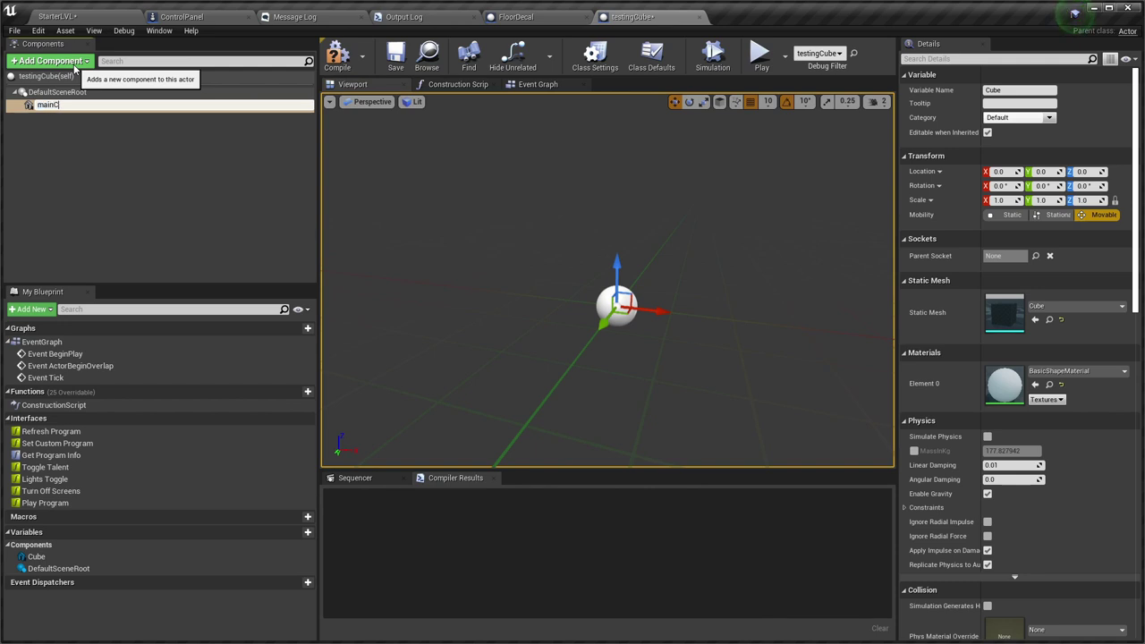
{"action": "type", "text": "mainCube"}
{"action": "key", "text": "Return"}
Scale mainCube to 10 on all axes, then compile and save the testingCube blueprint.
{"action": "right_click_drag", "start_coordinate": [690, 268], "coordinate": [709, 285]}
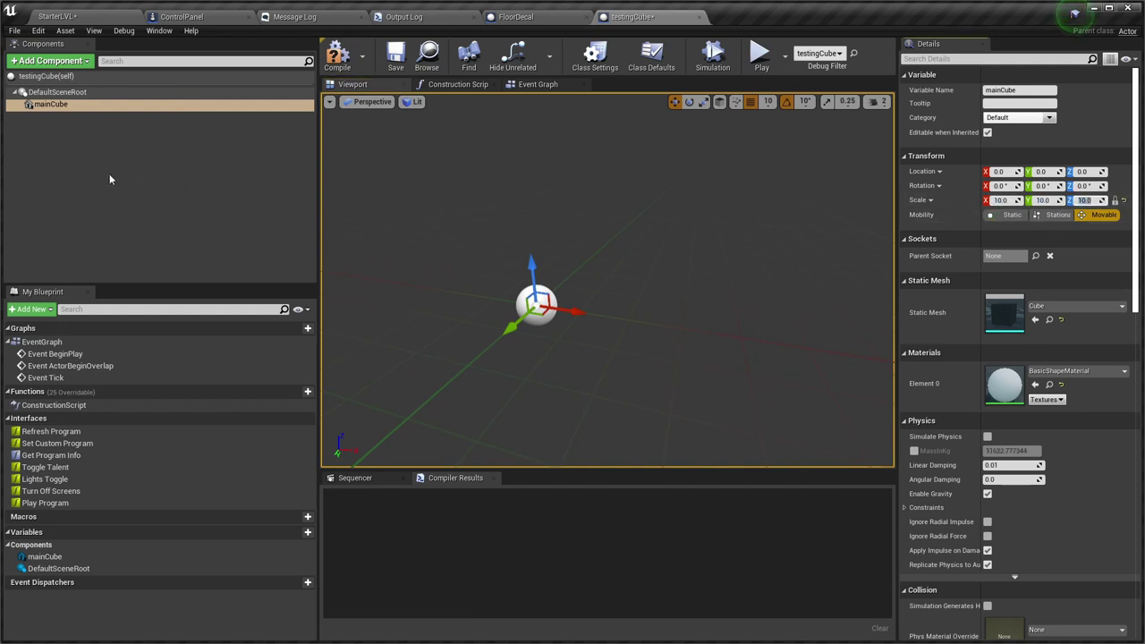
{"action": "left_click", "coordinate": [90, 143]}
{"action": "left_click", "coordinate": [50, 105]}
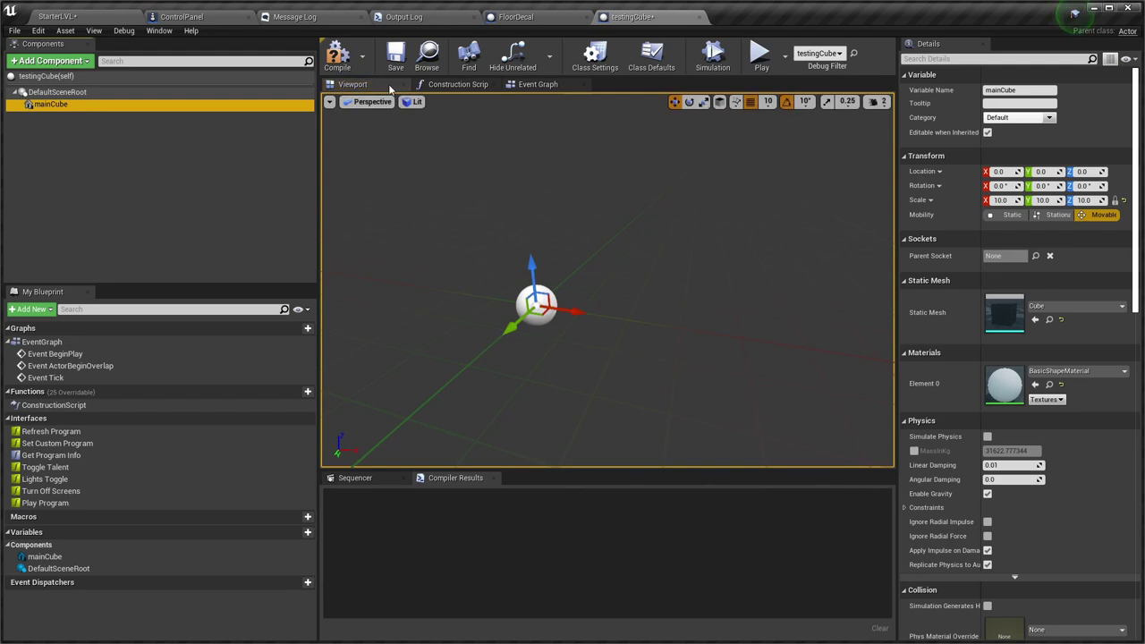
{"action": "left_click", "coordinate": [337, 56]}
{"action": "left_click", "coordinate": [395, 56]}
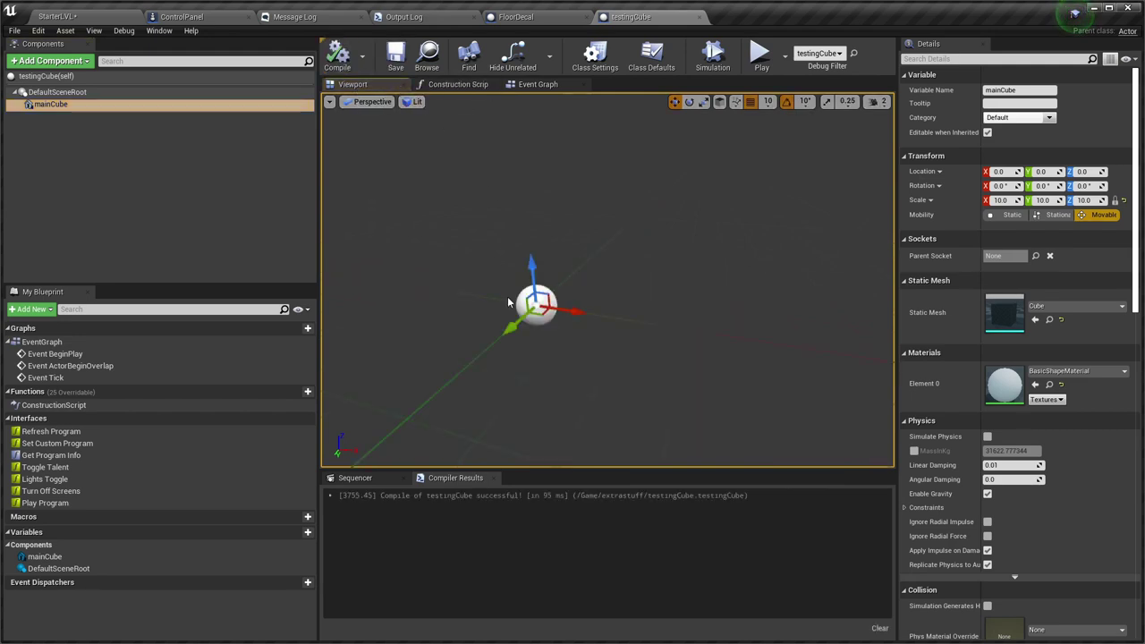
Raise mainCube to Z 500 so its base rests on the root, aligning it in the front wireframe view.
{"action": "key", "text": "alt+k"}
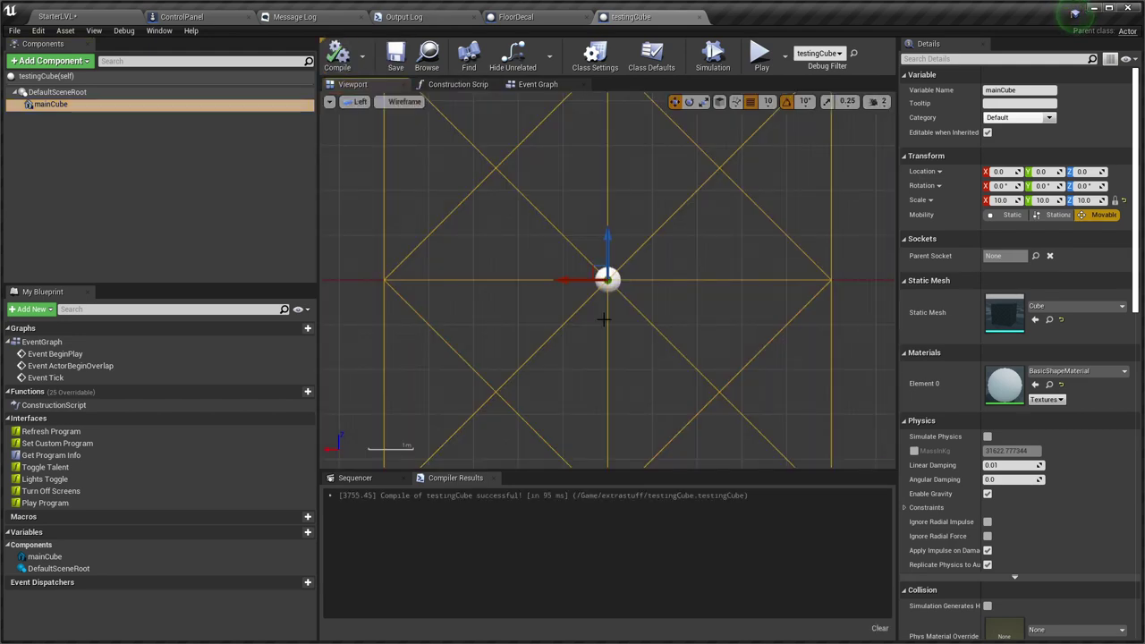
{"action": "scroll", "coordinate": [619, 339], "scroll_direction": "down", "scroll_amount": 3}
{"action": "key", "text": "alt+g"}
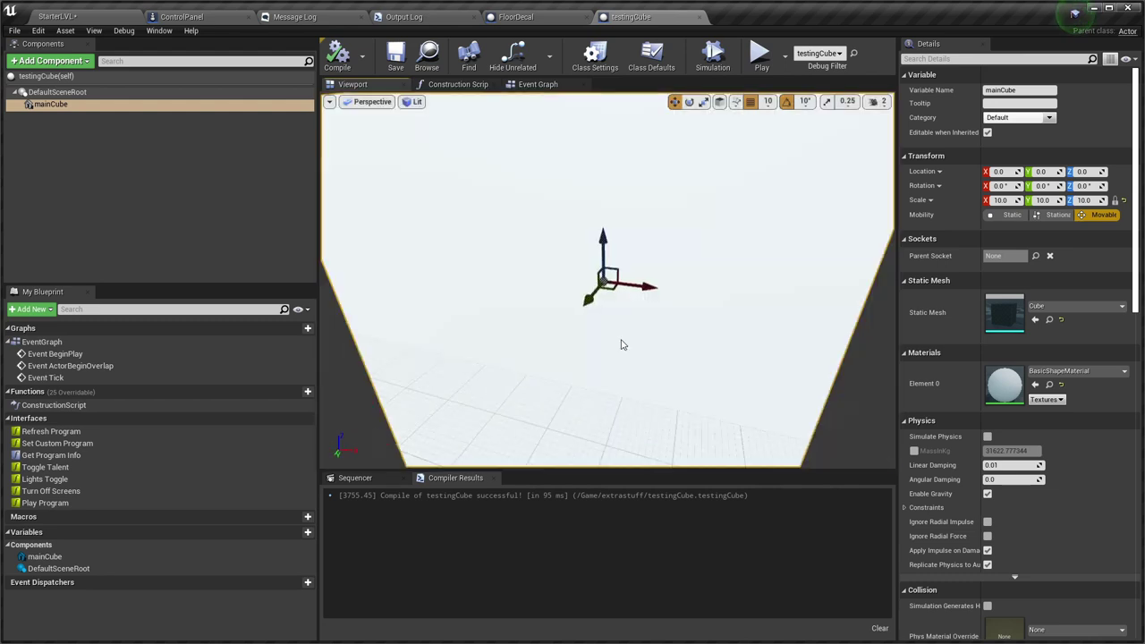
{"action": "scroll", "coordinate": [623, 345], "scroll_direction": "down", "scroll_amount": 4}
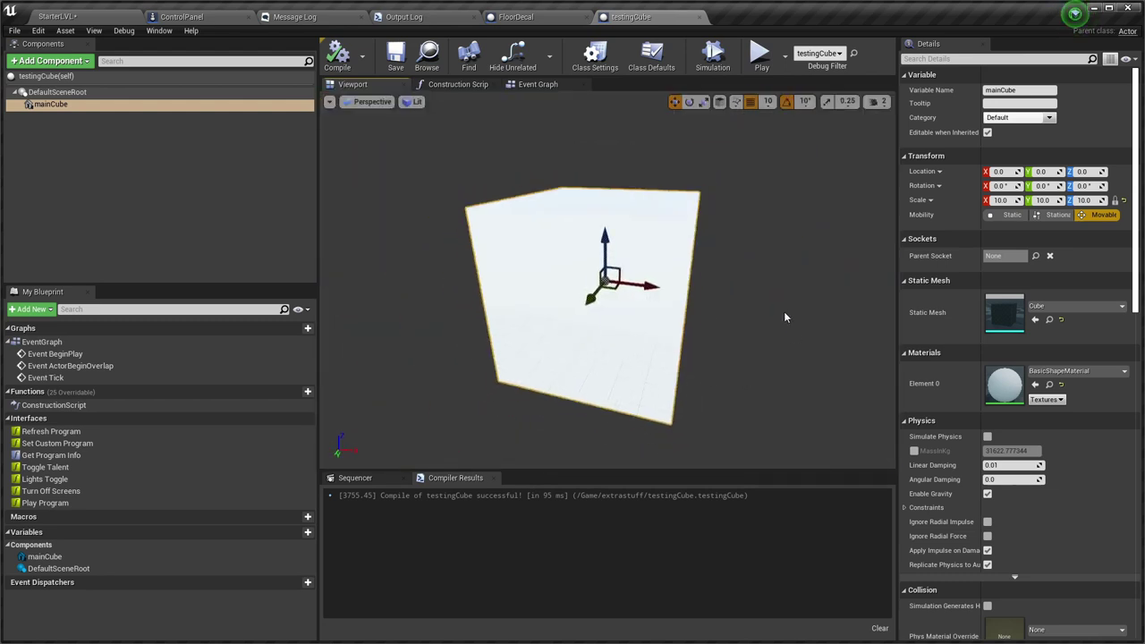
{"action": "left_click_drag", "start_coordinate": [786, 317], "coordinate": [680, 313], "text": "alt"}
{"action": "left_click_drag", "start_coordinate": [602, 237], "coordinate": [605, 130]}
{"action": "key", "text": "alt+h"}
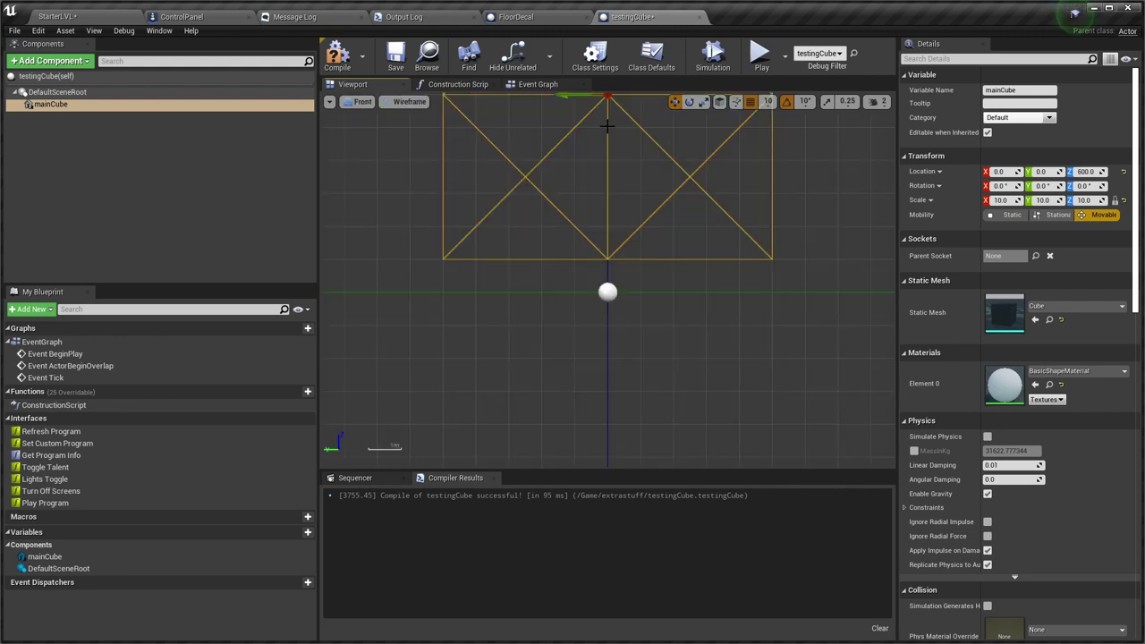
{"action": "right_click_drag", "start_coordinate": [604, 131], "coordinate": [598, 218]}
{"action": "left_click_drag", "start_coordinate": [597, 152], "coordinate": [608, 170]}
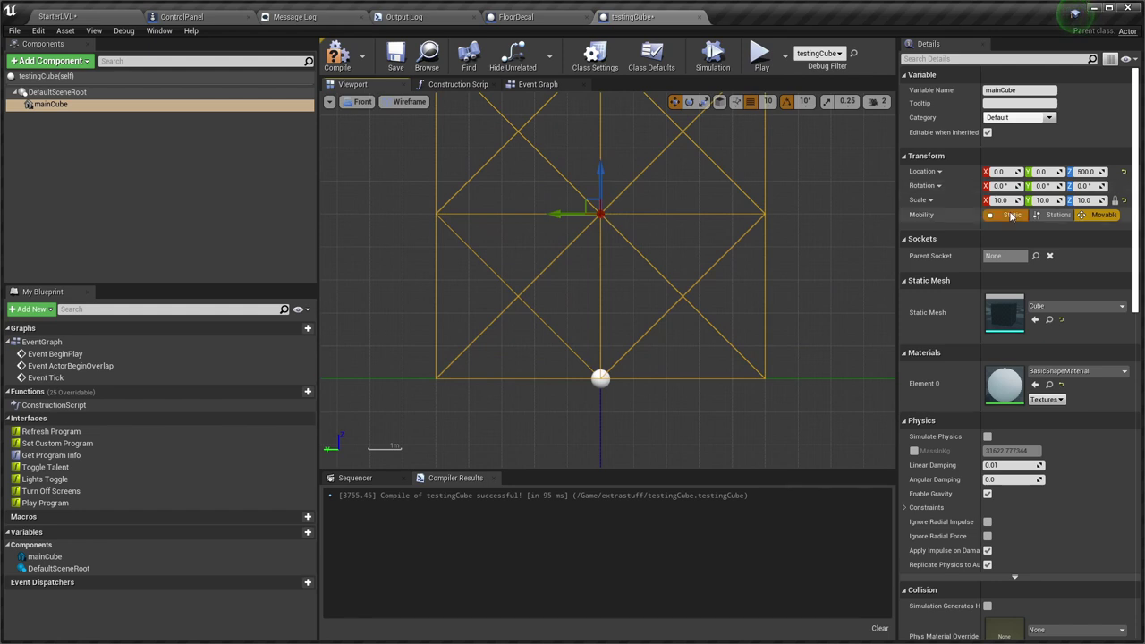
Scale mainCube uniformly to 2 and lower it to Z 100 so it sits on the root.
{"action": "left_click", "coordinate": [1007, 200]}
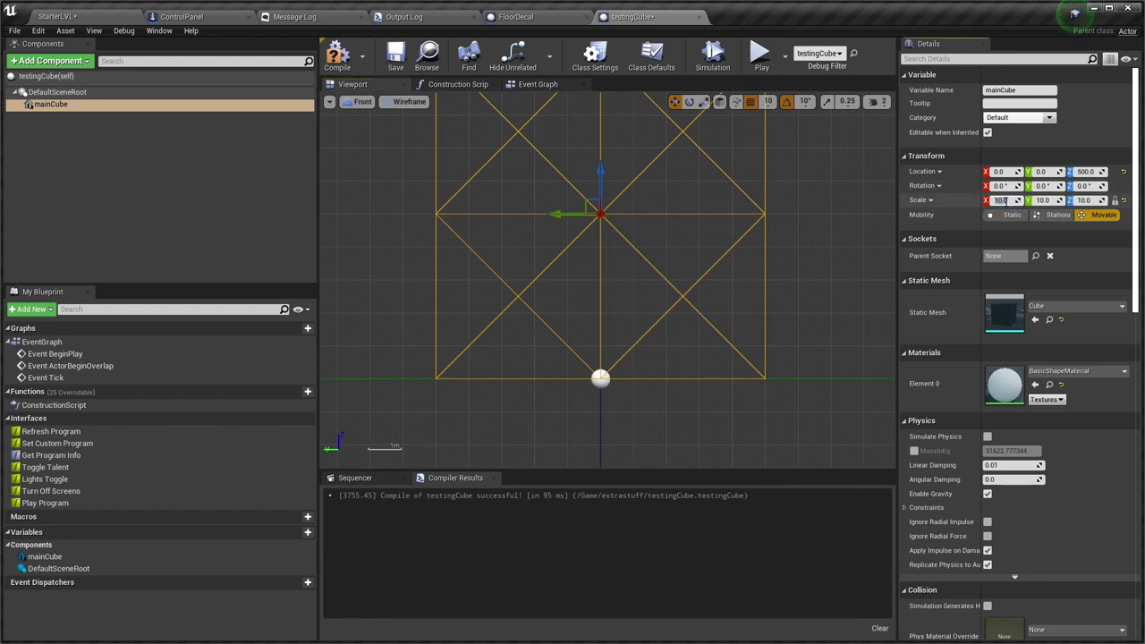
{"action": "type", "text": "2"}
{"action": "key", "text": "Return"}
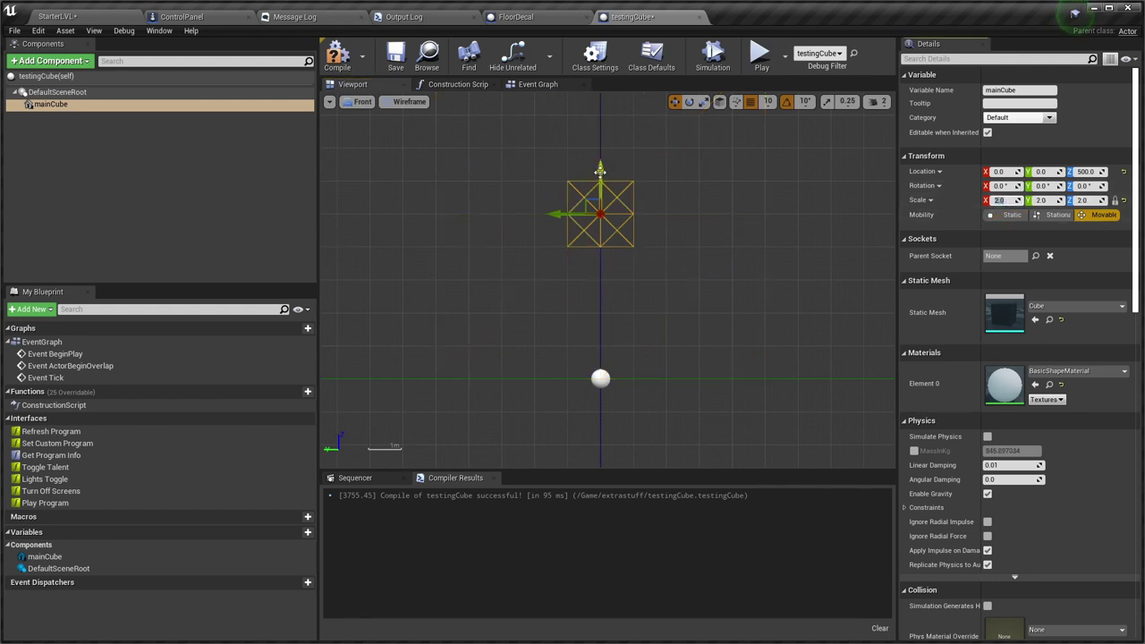
{"action": "left_click_drag", "start_coordinate": [601, 170], "coordinate": [600, 304]}
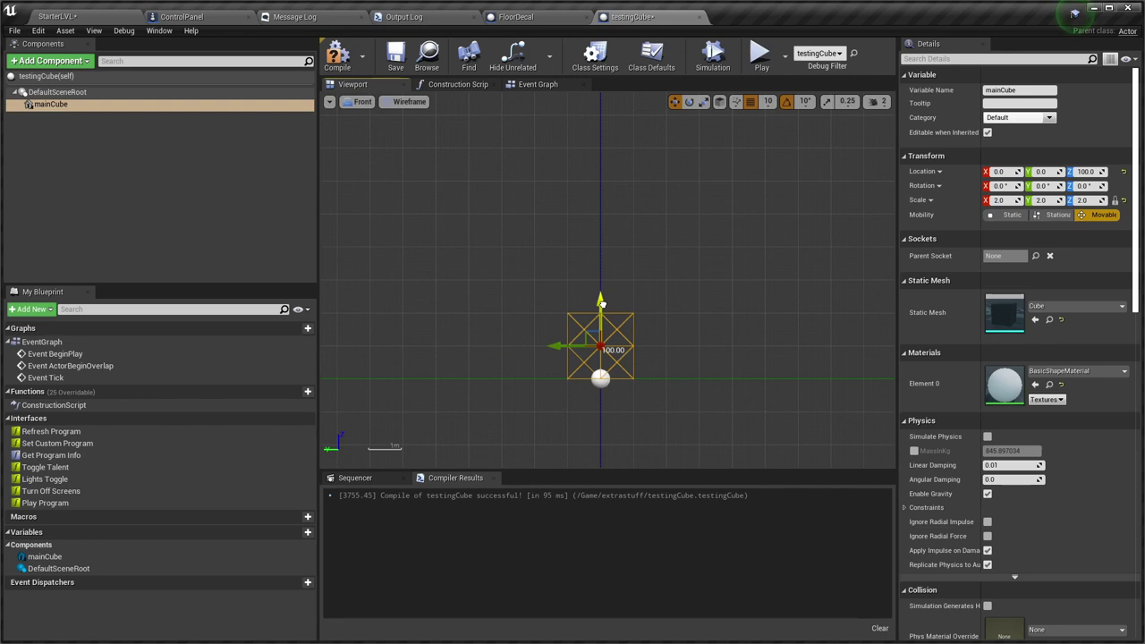
Assign the M_Wood_Floor_Walnut_Worn material to mainCube, then save and compile the blueprint.
{"action": "left_click", "coordinate": [1077, 372]}
{"action": "type", "text": "woo"}
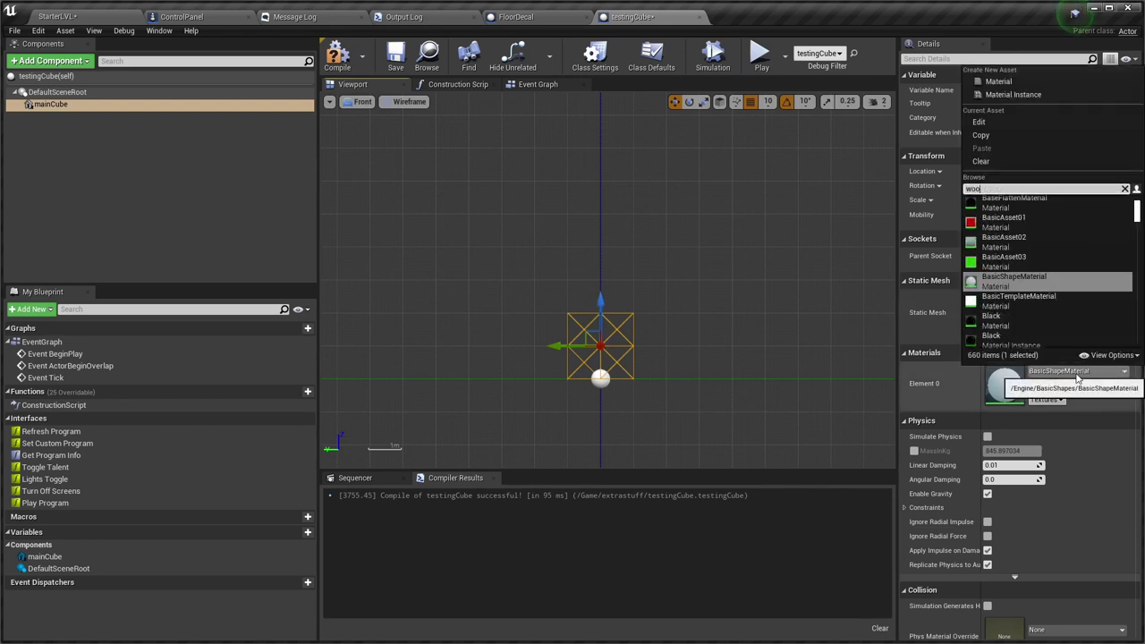
{"action": "type", "text": "d"}
{"action": "left_click", "coordinate": [1057, 232]}
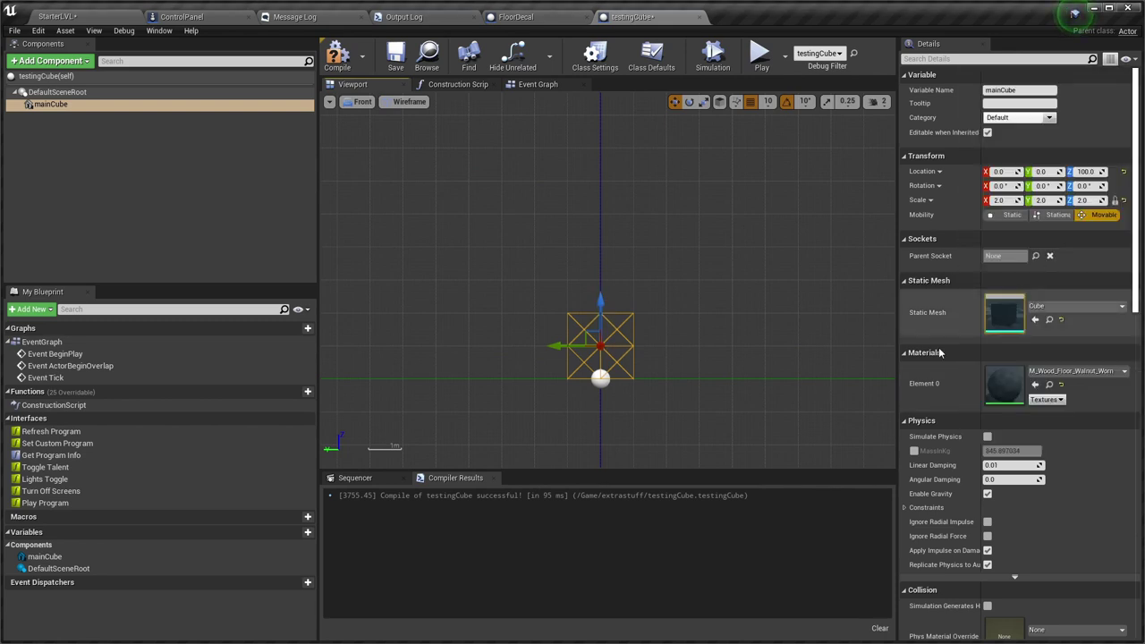
{"action": "left_click", "coordinate": [390, 70]}
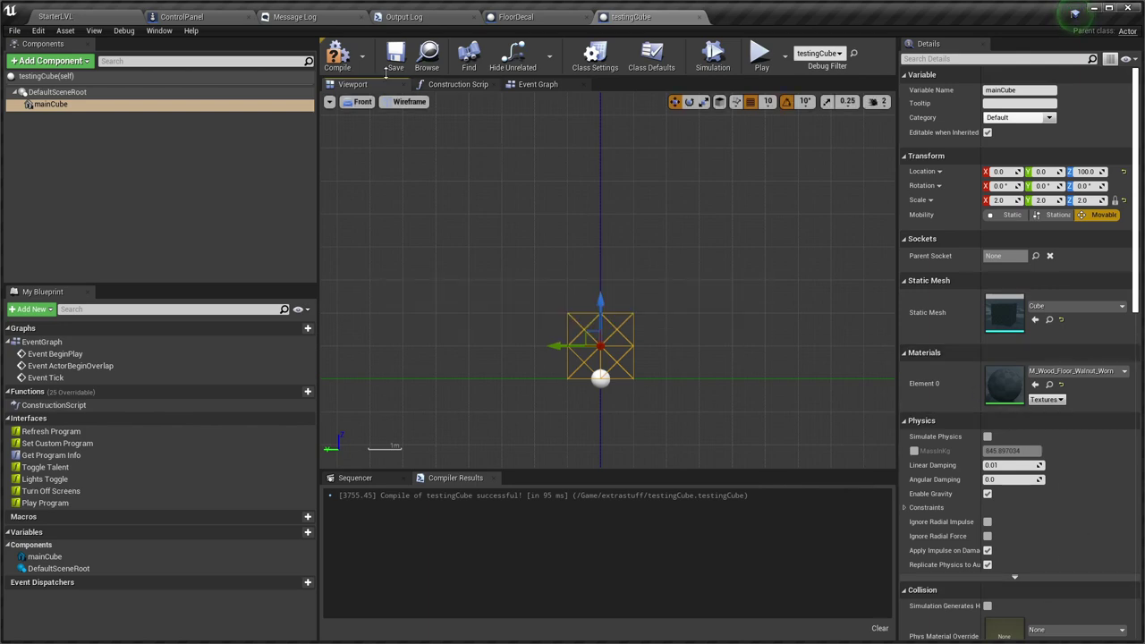
{"action": "left_click", "coordinate": [337, 58]}
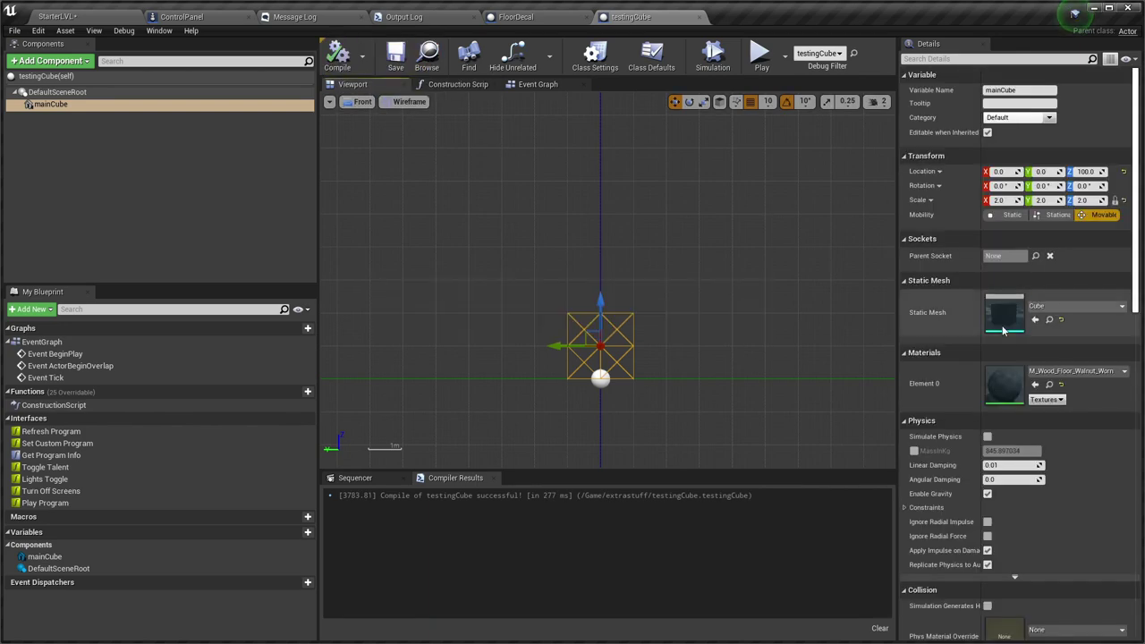
Move testingCube in StarterLVL to X 320 and inspect it up close beside the girl talent.
{"action": "left_click", "coordinate": [108, 16]}
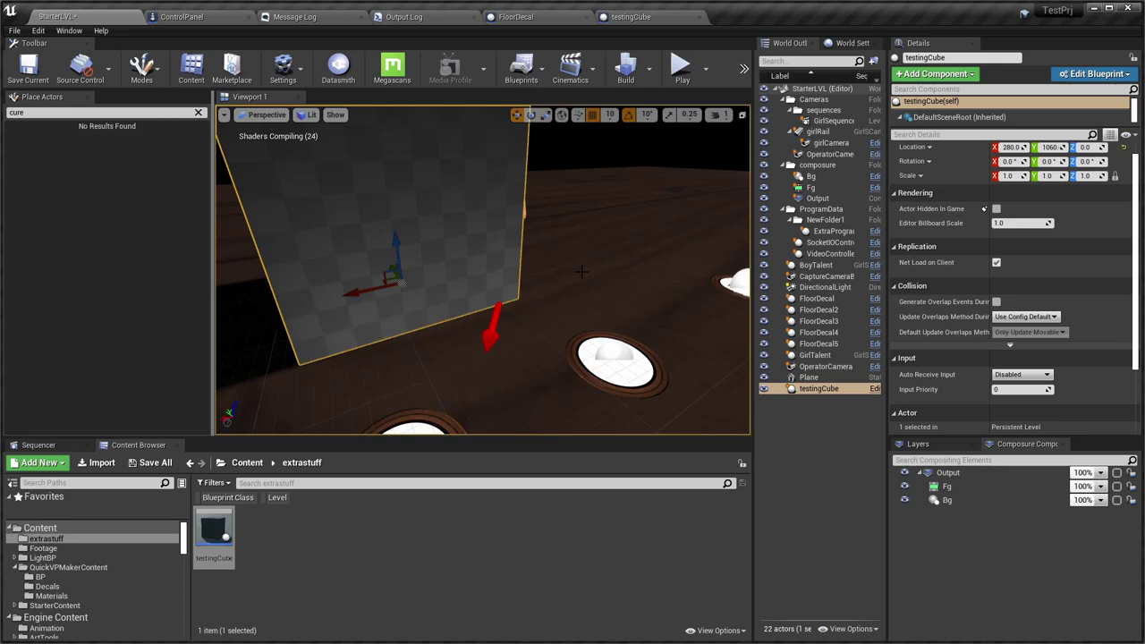
{"action": "left_click_drag", "start_coordinate": [582, 272], "coordinate": [363, 287], "text": "alt"}
{"action": "scroll", "coordinate": [487, 355], "scroll_direction": "down", "scroll_amount": 4}
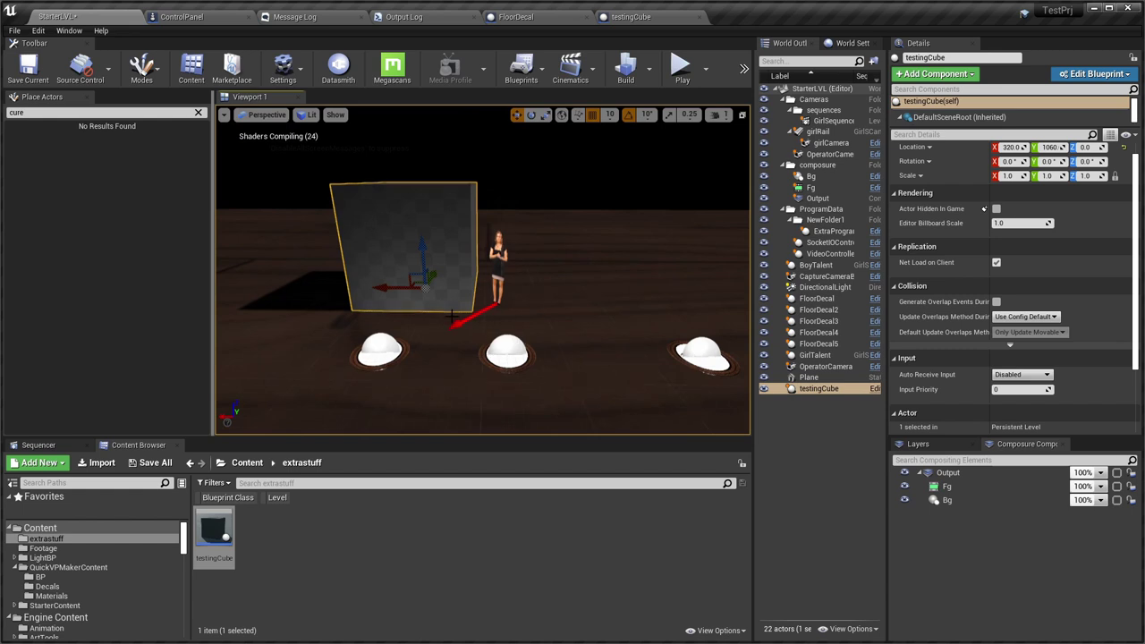
{"action": "scroll", "coordinate": [452, 315], "scroll_direction": "up", "scroll_amount": 5}
{"action": "mouse_move", "coordinate": [601, 347]}
{"action": "right_mouse_down"}
{"action": "mouse_move", "coordinate": [559, 313]}
{"action": "mouse_move", "coordinate": [577, 324]}
{"action": "mouse_move", "coordinate": [566, 300]}
{"action": "mouse_move", "coordinate": [510, 299]}
{"action": "mouse_move", "coordinate": [539, 324]}
{"action": "mouse_move", "coordinate": [591, 314]}
{"action": "mouse_move", "coordinate": [580, 320]}
{"action": "mouse_move", "coordinate": [598, 324]}
{"action": "mouse_move", "coordinate": [582, 338]}
{"action": "mouse_move", "coordinate": [592, 344]}
{"action": "right_mouse_up"}
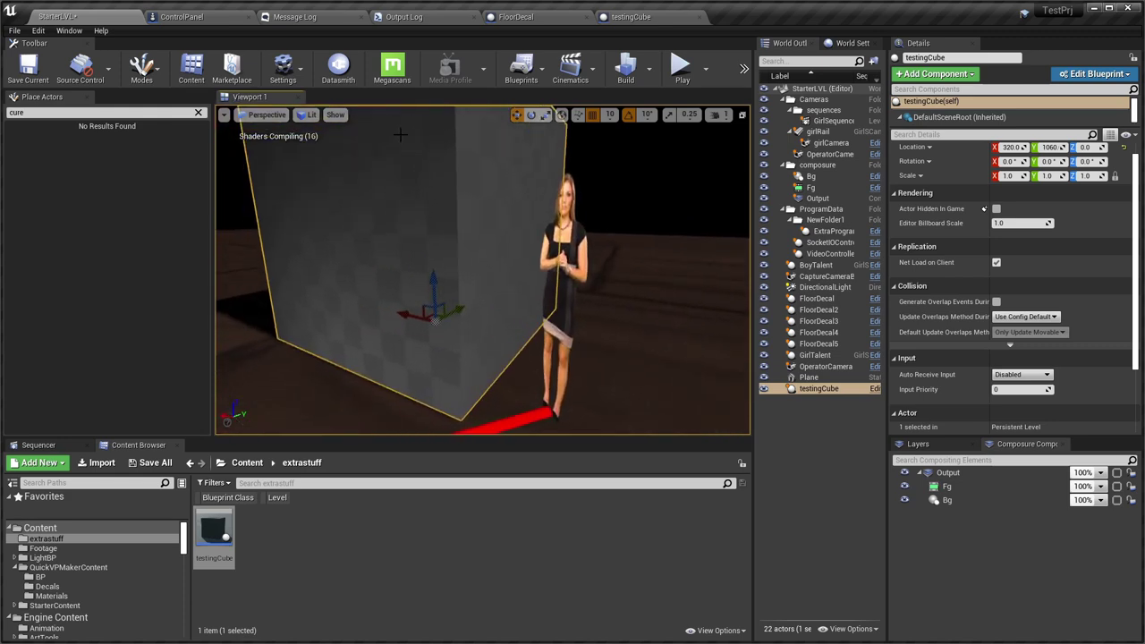
Return to the testingCube blueprint, place it directly after StarterLVL among the open editors, and frame mainCube closely.
{"action": "left_click", "coordinate": [207, 18]}
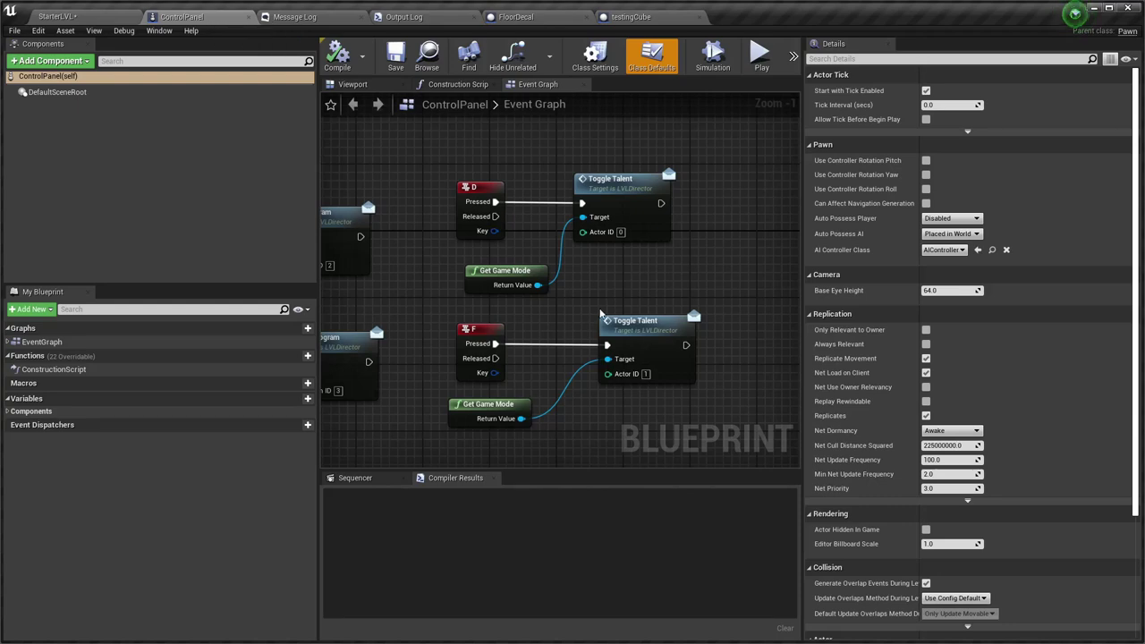
{"action": "left_click", "coordinate": [635, 17]}
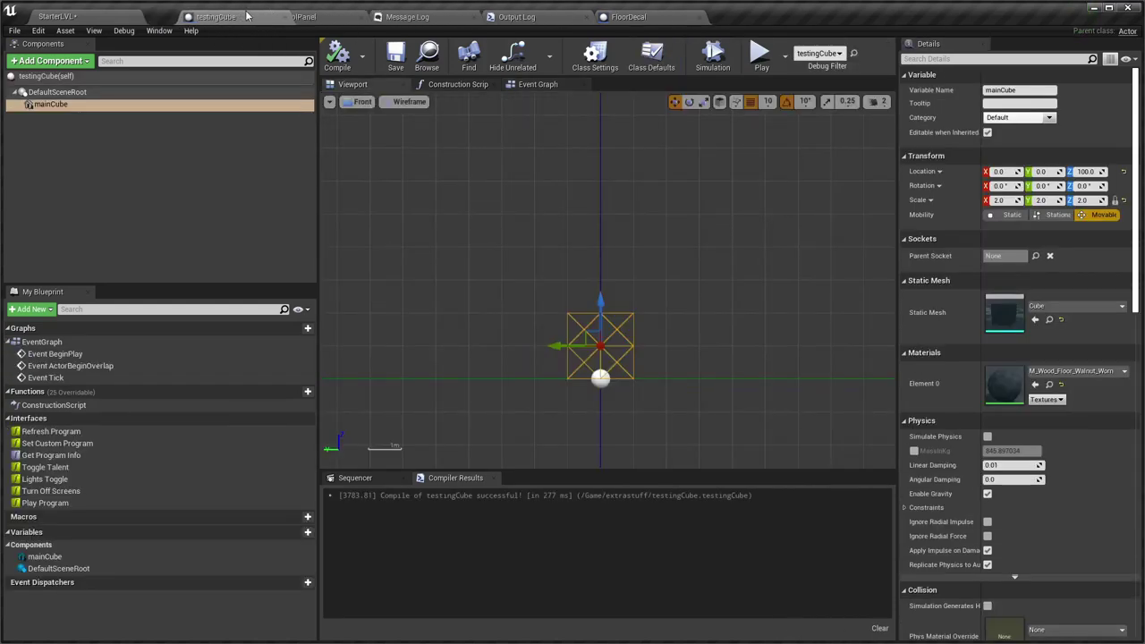
{"action": "scroll", "coordinate": [721, 356], "scroll_direction": "up", "scroll_amount": 2}
{"action": "right_click_drag", "start_coordinate": [705, 393], "coordinate": [686, 299]}
{"action": "scroll", "coordinate": [685, 298], "scroll_direction": "up", "scroll_amount": 2}
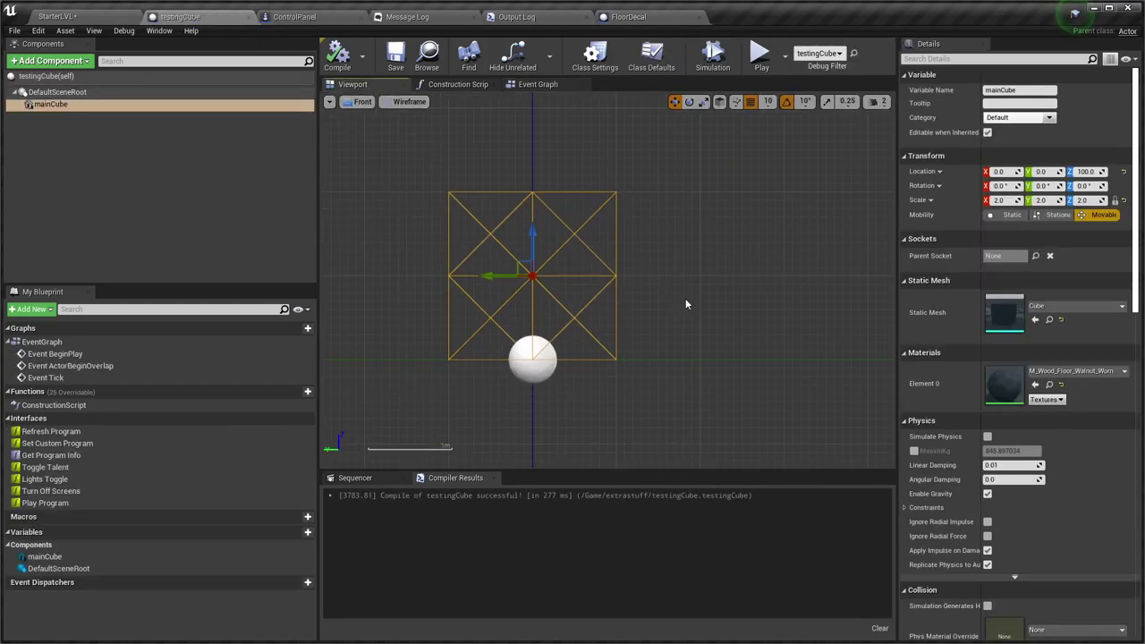
Examine mainCube in the blueprint's perspective view and compare testingCube's size with the girl talent in StarterLVL.
{"action": "key", "text": "alt+g"}
{"action": "scroll", "coordinate": [681, 294], "scroll_direction": "up", "scroll_amount": 6}
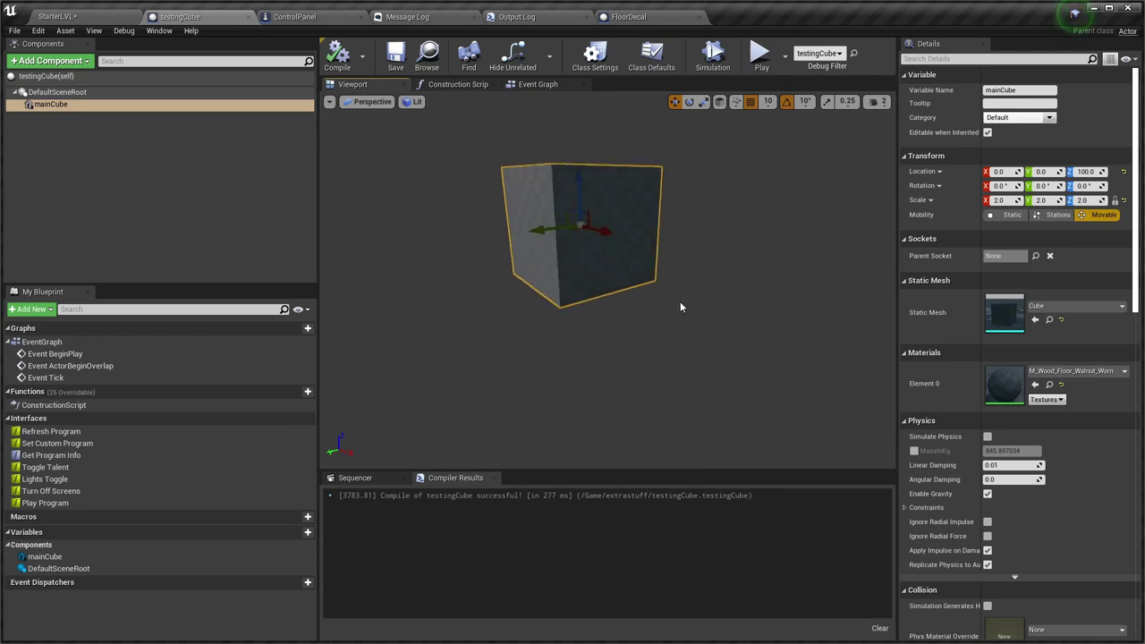
{"action": "middle_click_drag", "start_coordinate": [714, 231], "coordinate": [680, 138]}
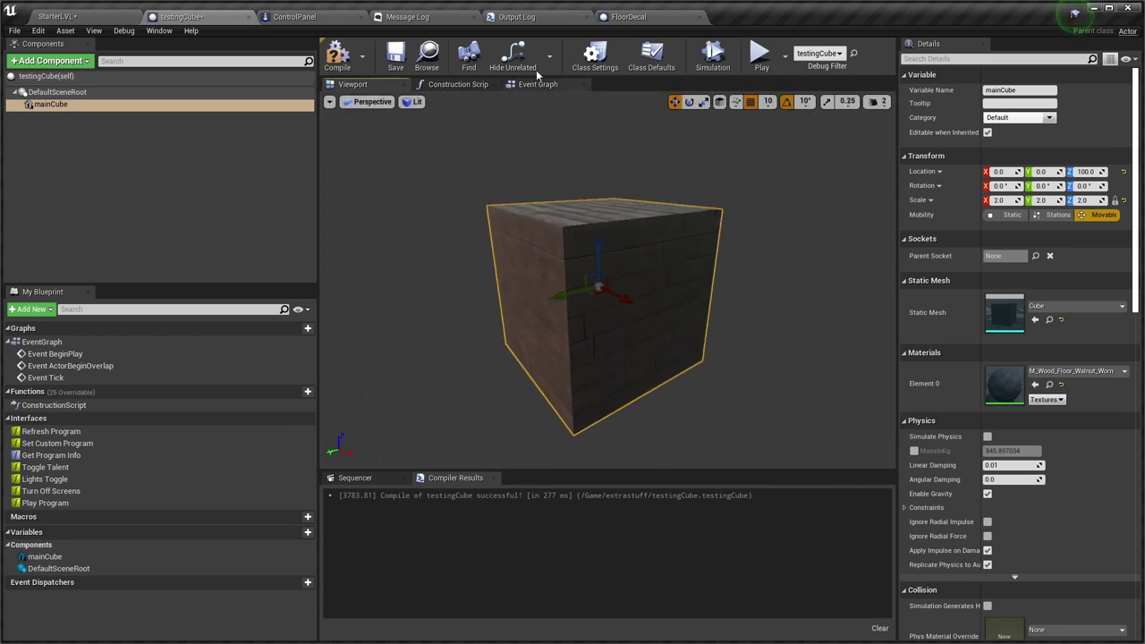
{"action": "left_click", "coordinate": [55, 16]}
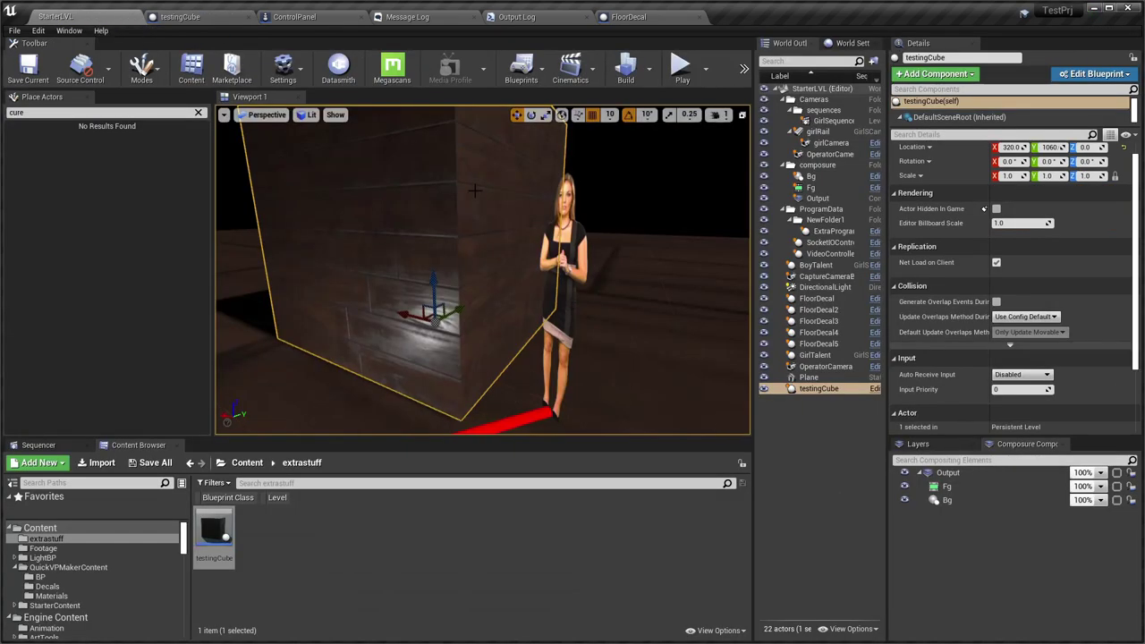
{"action": "key", "text": "f"}
In the testingCube blueprint, scale mainCube uniformly to 1, lower it to Z 50, then compile and save.
{"action": "left_click", "coordinate": [179, 16]}
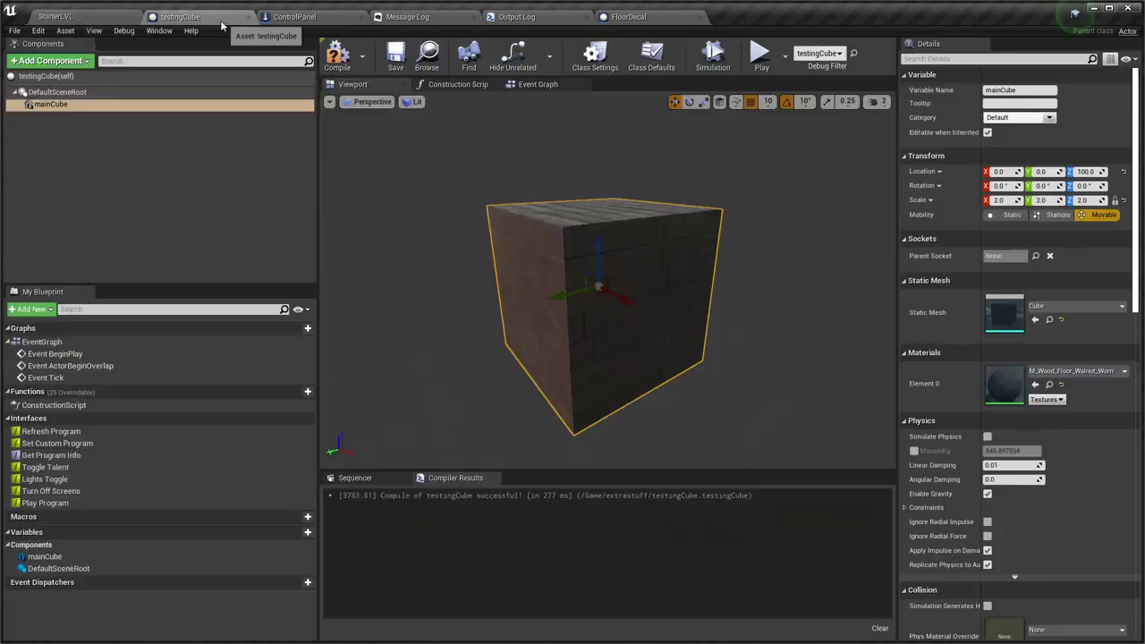
{"action": "key", "text": "Return"}
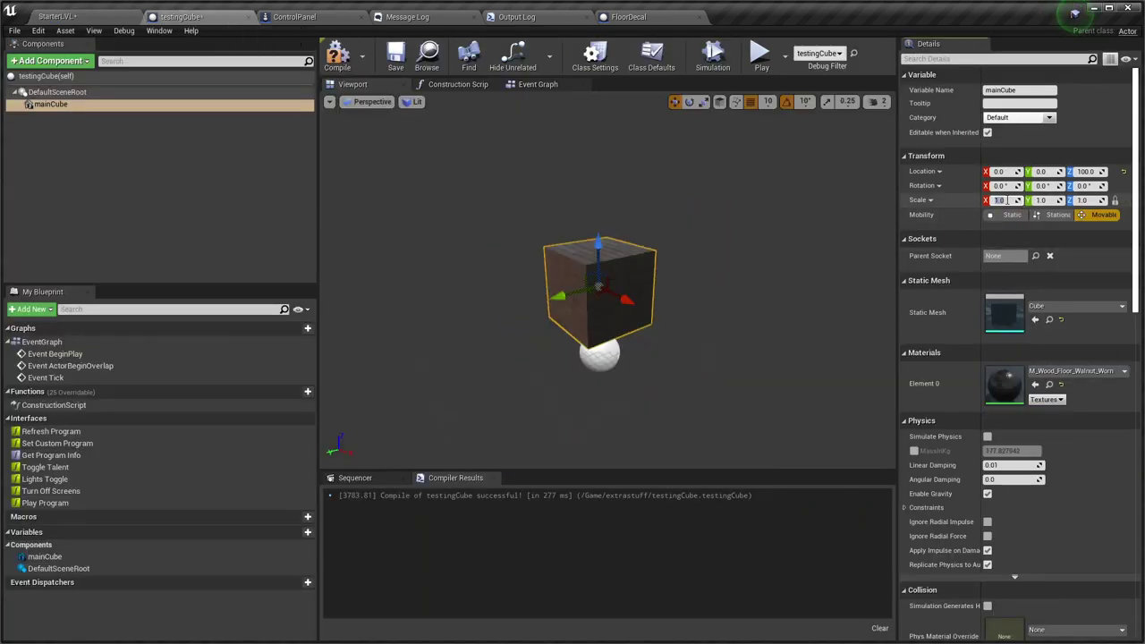
{"action": "scroll", "coordinate": [629, 314], "scroll_direction": "up", "scroll_amount": 5}
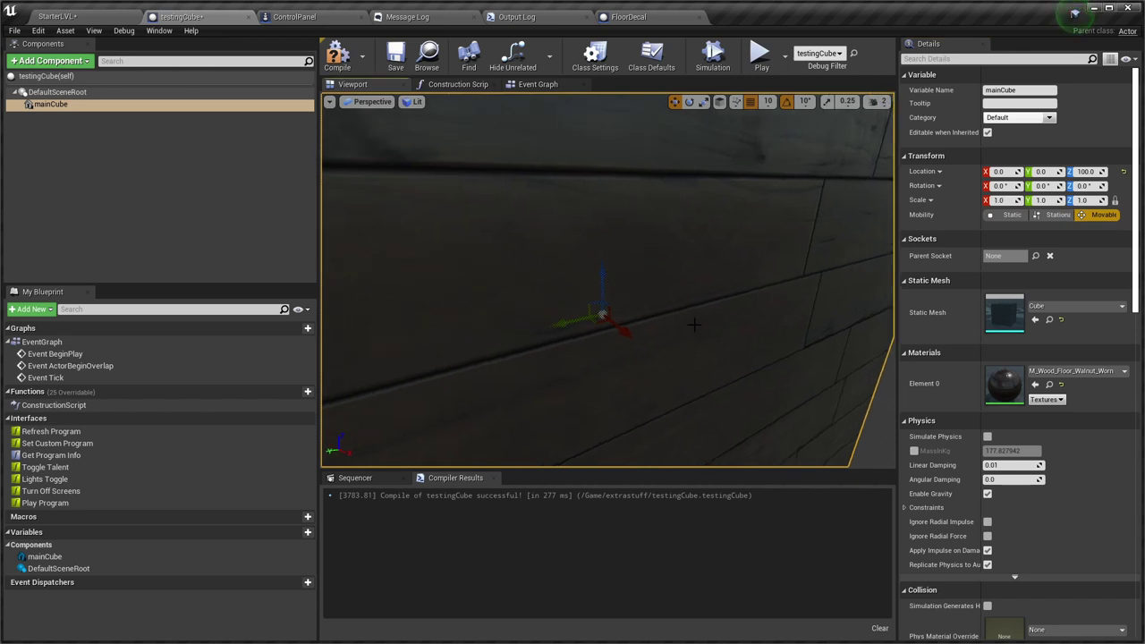
{"action": "key", "text": "alt+h"}
{"action": "left_click_drag", "start_coordinate": [531, 234], "coordinate": [534, 275]}
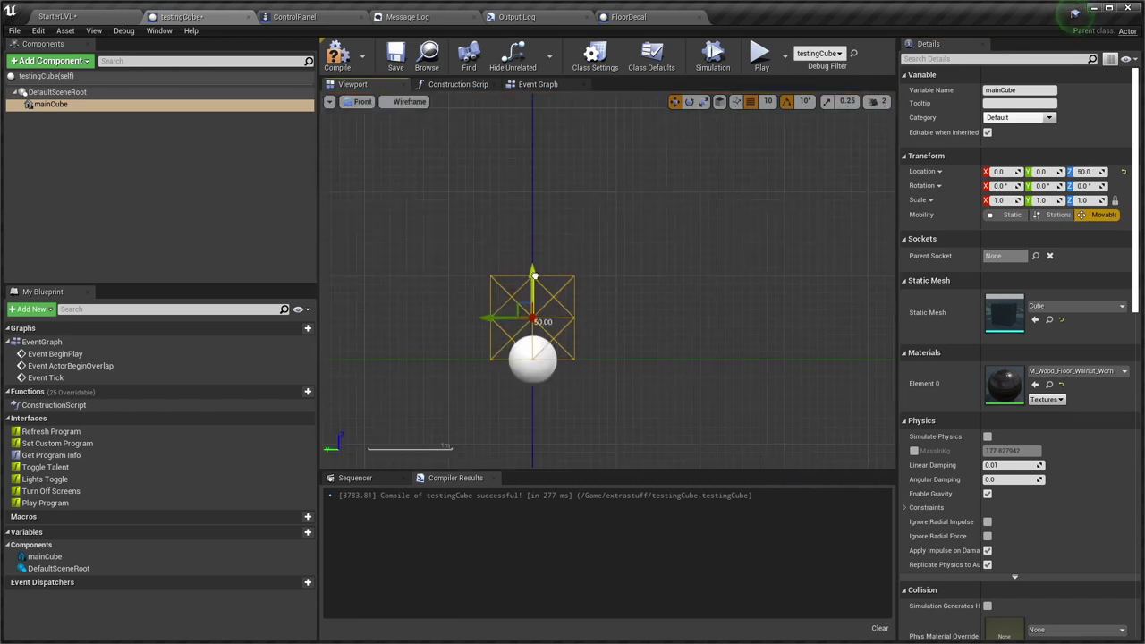
{"action": "left_click", "coordinate": [396, 55]}
Check the resized testingCube in StarterLVL, viewing the scene through girlCamera.
{"action": "left_click", "coordinate": [59, 15]}
{"action": "right_click_drag", "start_coordinate": [465, 286], "coordinate": [344, 235]}
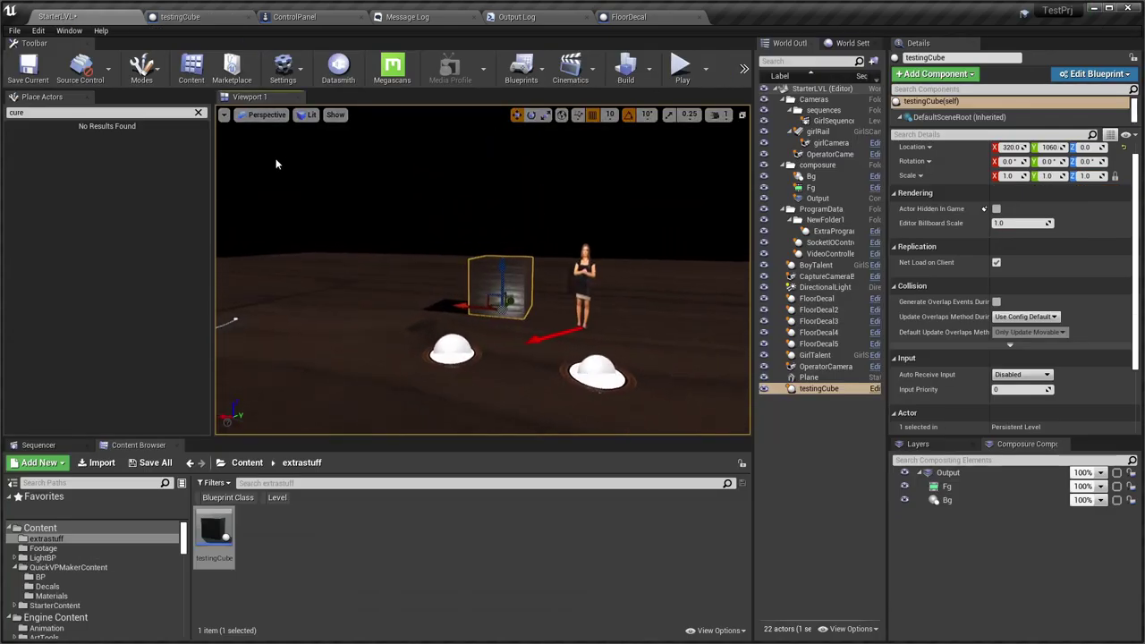
{"action": "left_click", "coordinate": [264, 116]}
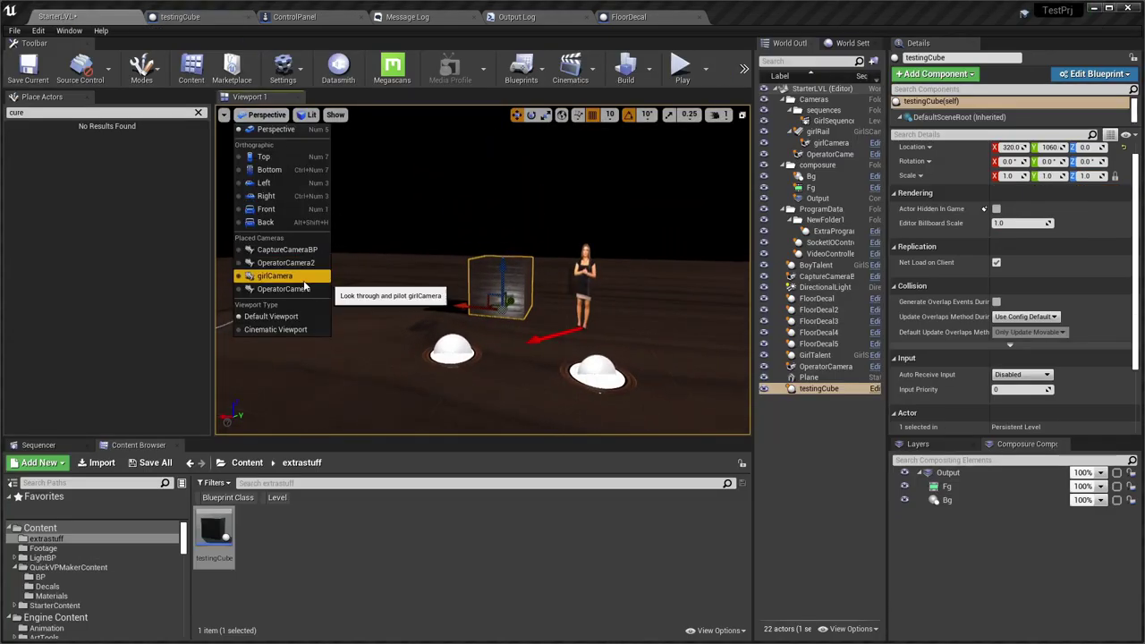
{"action": "left_click", "coordinate": [275, 276]}
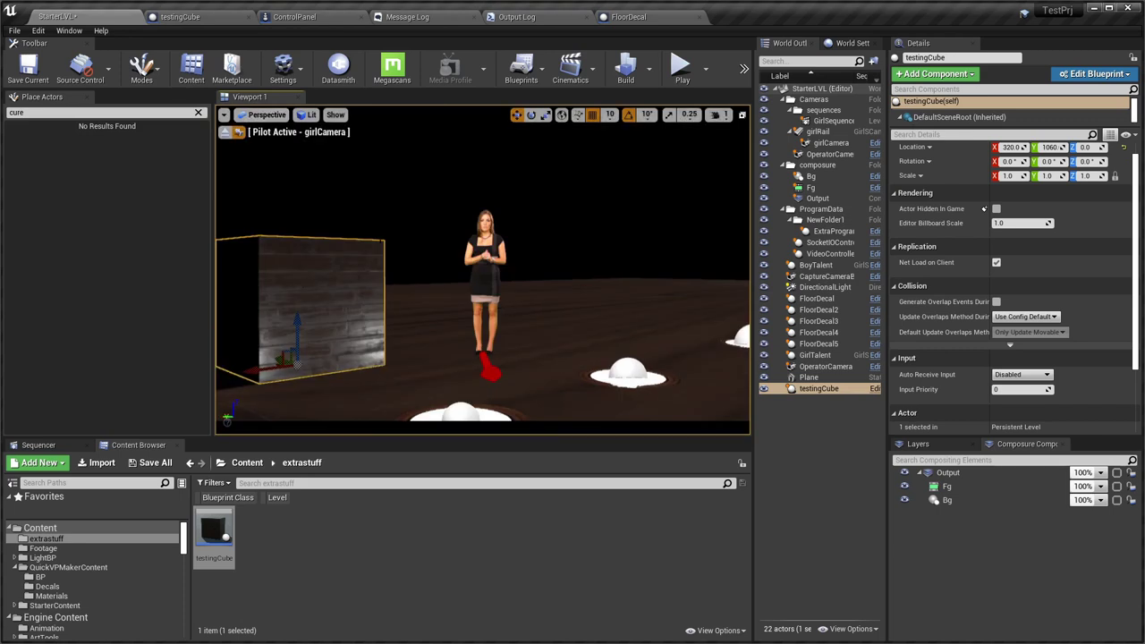
Return to the testingCube blueprint and examine mainCube from several angles in perspective view.
{"action": "left_click", "coordinate": [206, 16]}
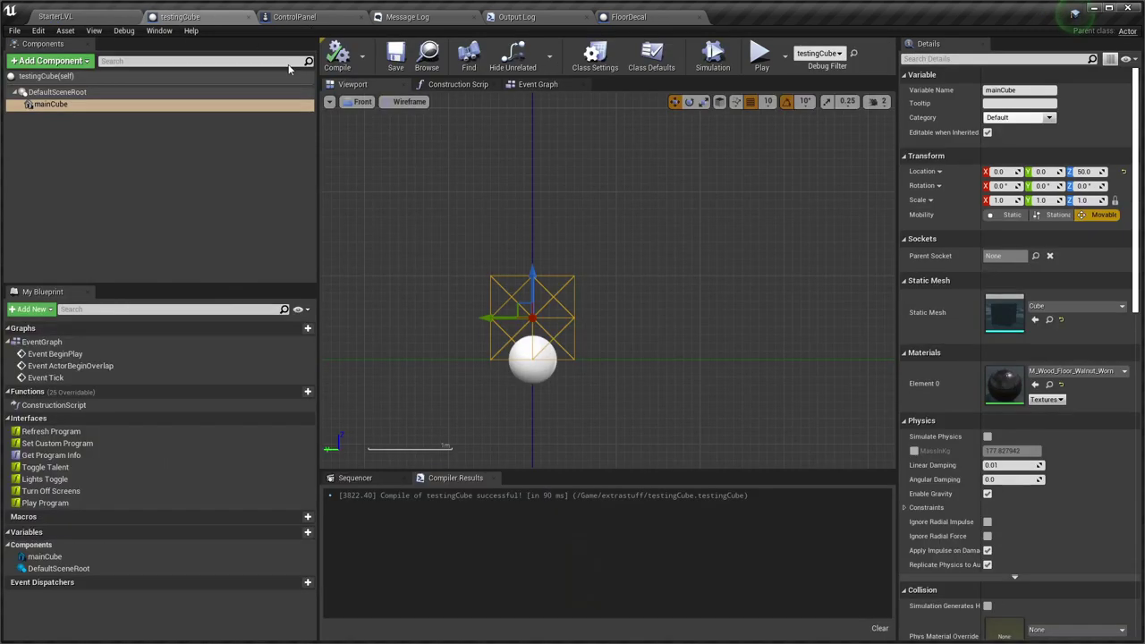
{"action": "right_click_drag", "start_coordinate": [640, 320], "coordinate": [625, 306]}
{"action": "key", "text": "alt+g"}
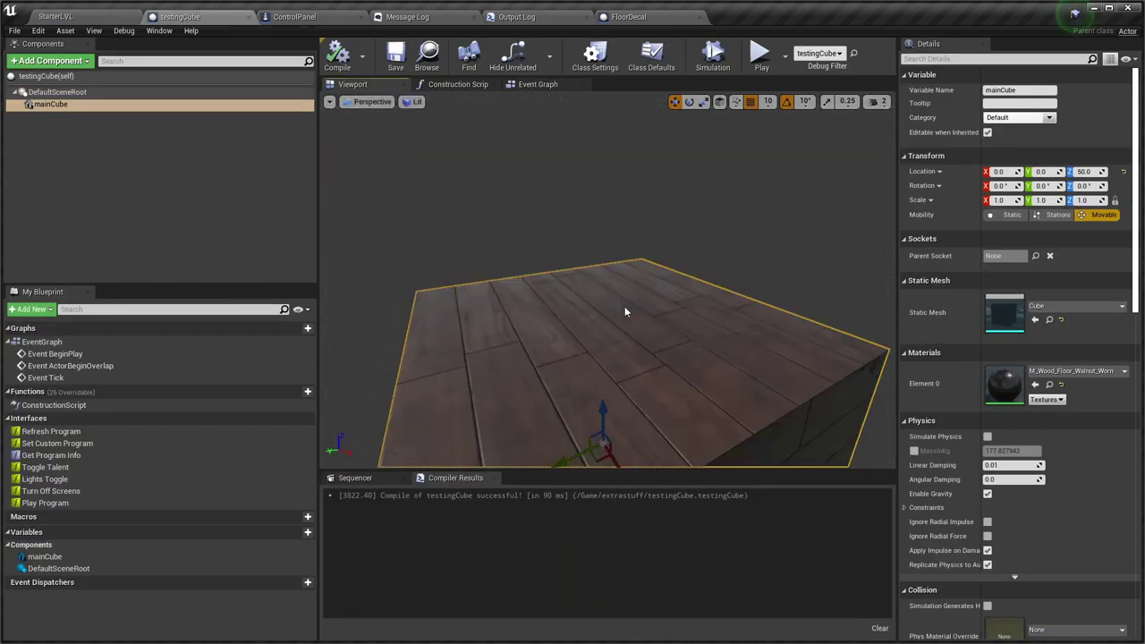
{"action": "scroll", "coordinate": [624, 306], "scroll_direction": "down", "scroll_amount": 4}
{"action": "scroll", "coordinate": [626, 357], "scroll_direction": "up", "scroll_amount": 3}
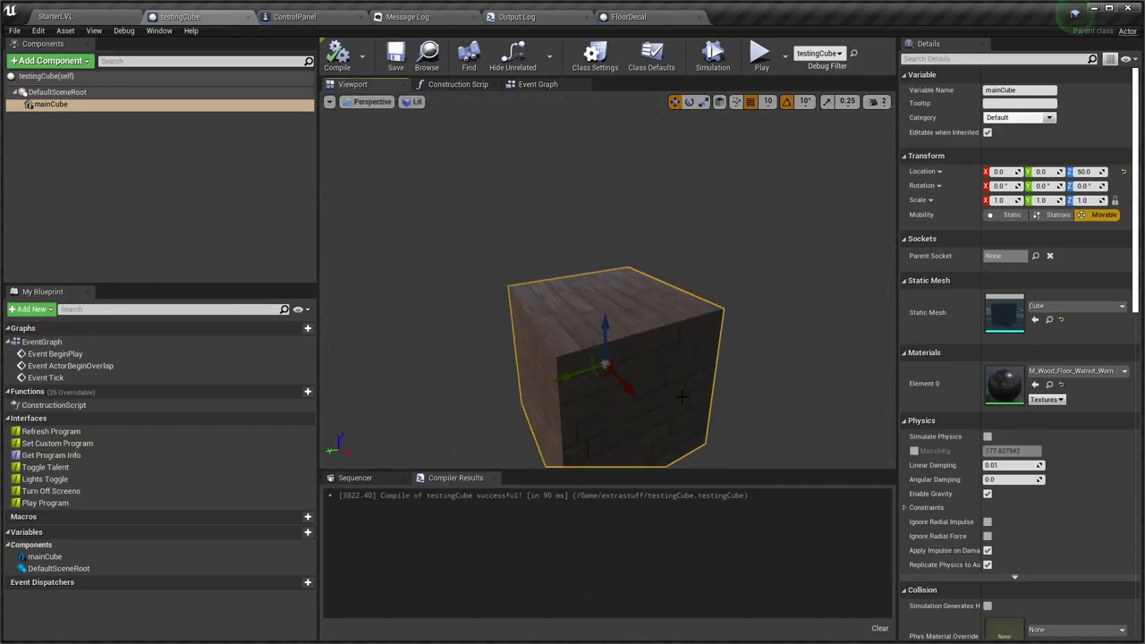
{"action": "right_click_drag", "start_coordinate": [716, 429], "coordinate": [711, 390]}
{"action": "scroll", "coordinate": [721, 424], "scroll_direction": "down", "scroll_amount": 3}
{"action": "scroll", "coordinate": [744, 392], "scroll_direction": "up", "scroll_amount": 1}
{"action": "left_click_drag", "start_coordinate": [711, 390], "coordinate": [748, 395], "text": "alt"}
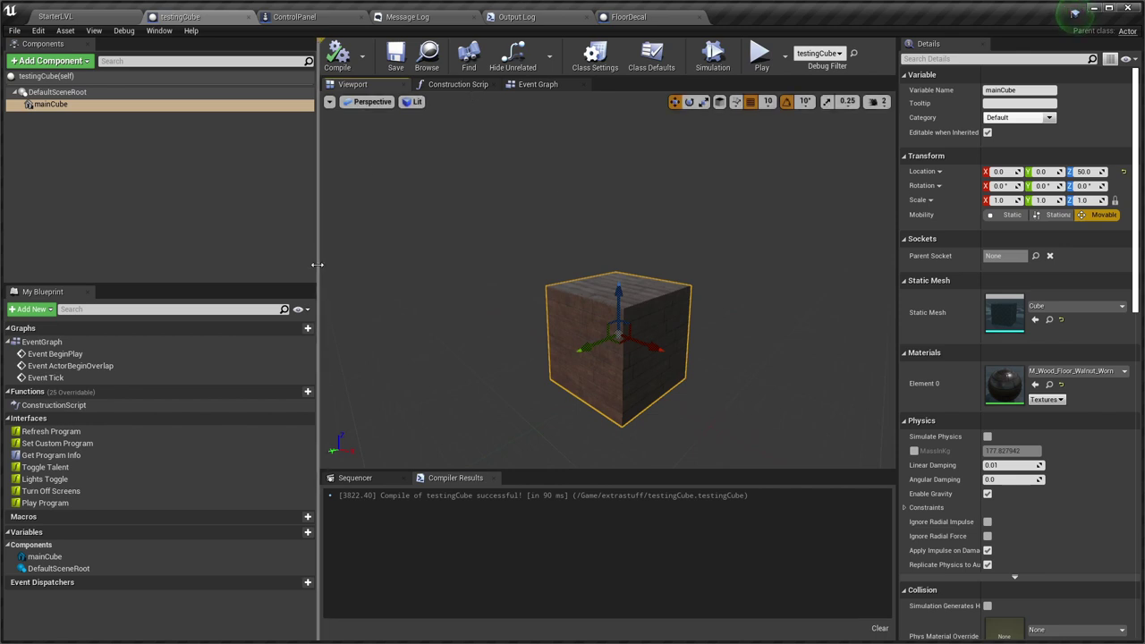
Open the Construction Script, implement the Set Custom Program interface function as an event, and delete that event node.
{"action": "left_click", "coordinate": [459, 84]}
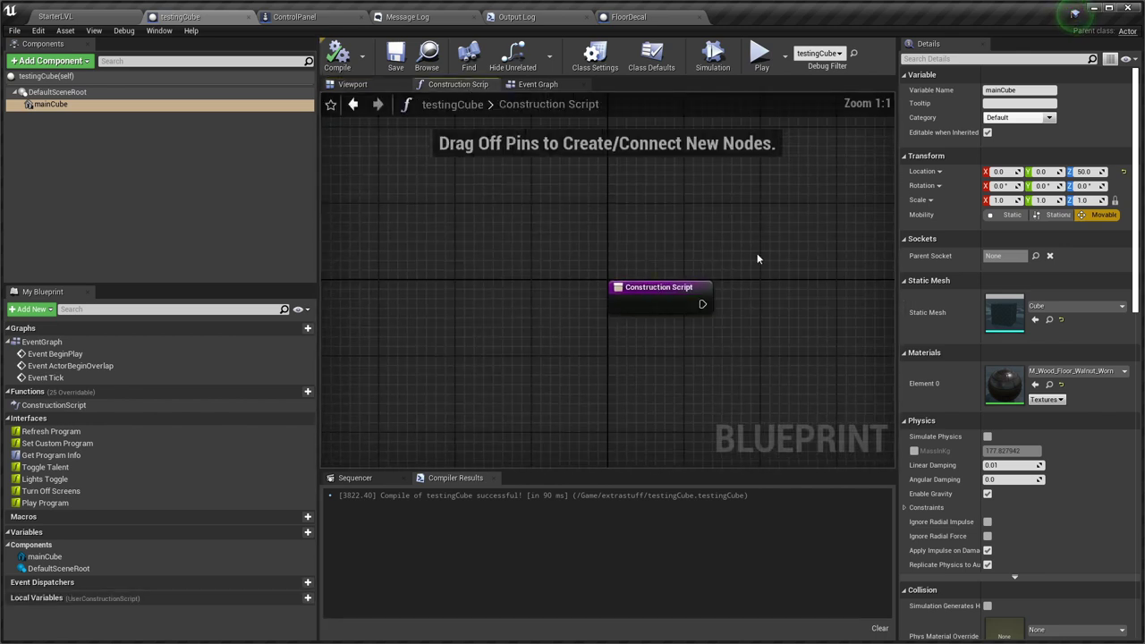
{"action": "right_click_drag", "start_coordinate": [757, 258], "coordinate": [651, 236]}
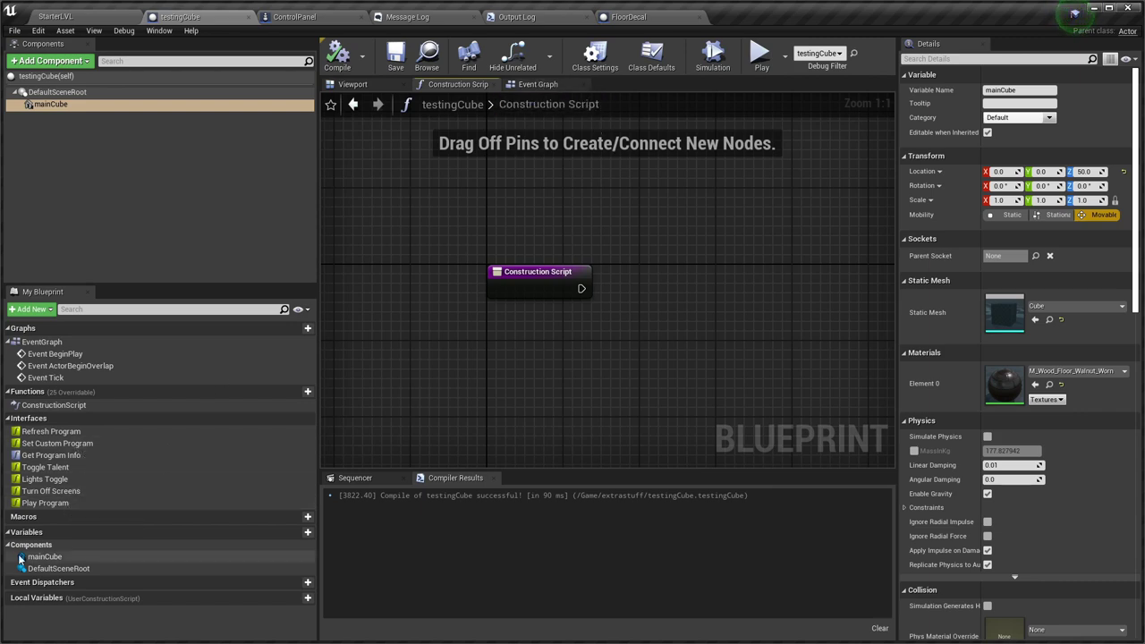
{"action": "right_click", "coordinate": [78, 444]}
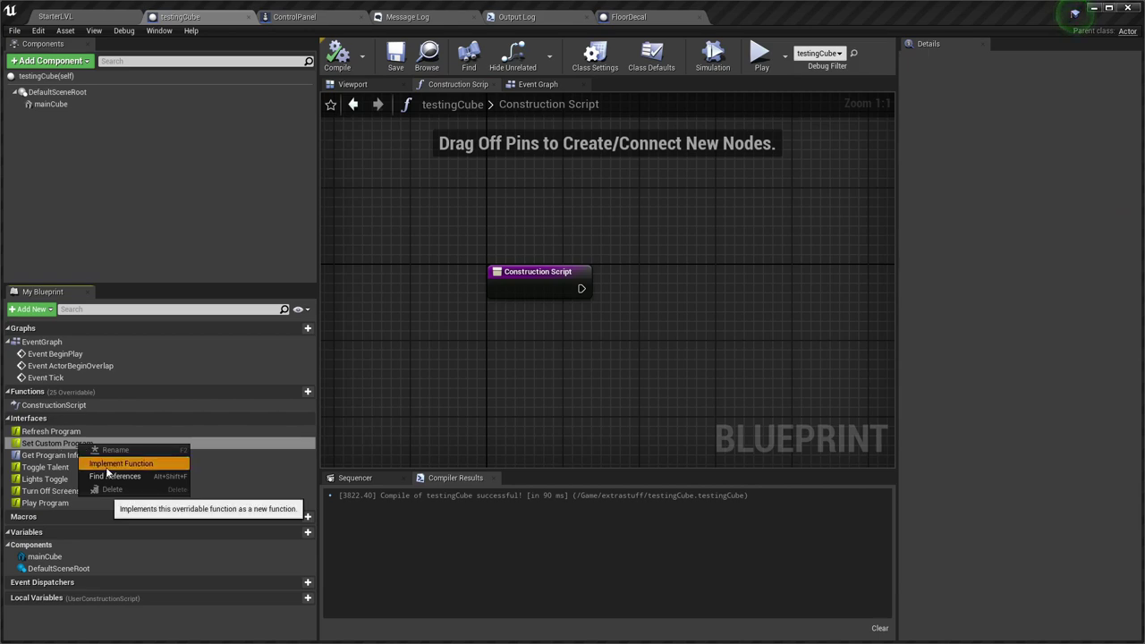
{"action": "left_click", "coordinate": [112, 465]}
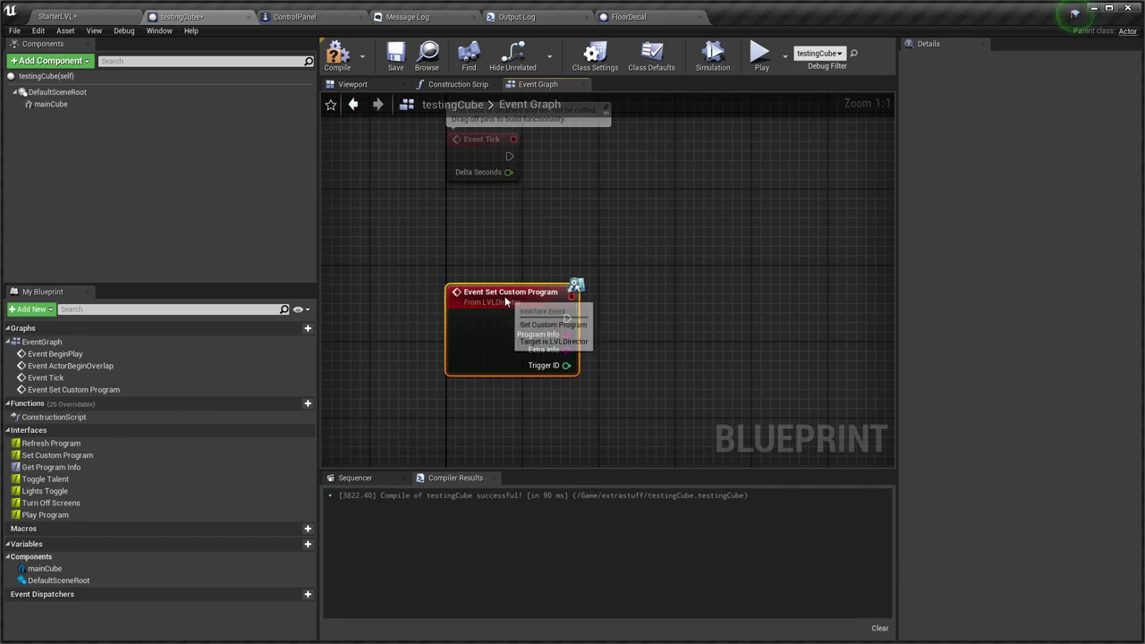
{"action": "key", "text": "Delete"}
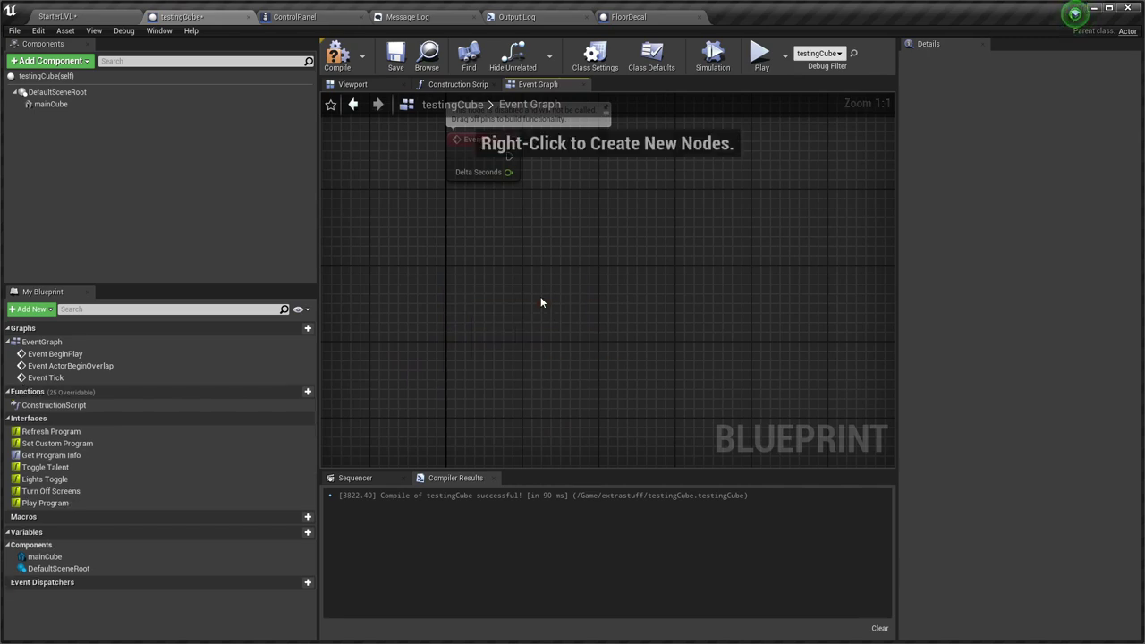
Open the Get Program Info interface function and move its Return Node farther away from the entry node.
{"action": "double_click", "coordinate": [76, 453]}
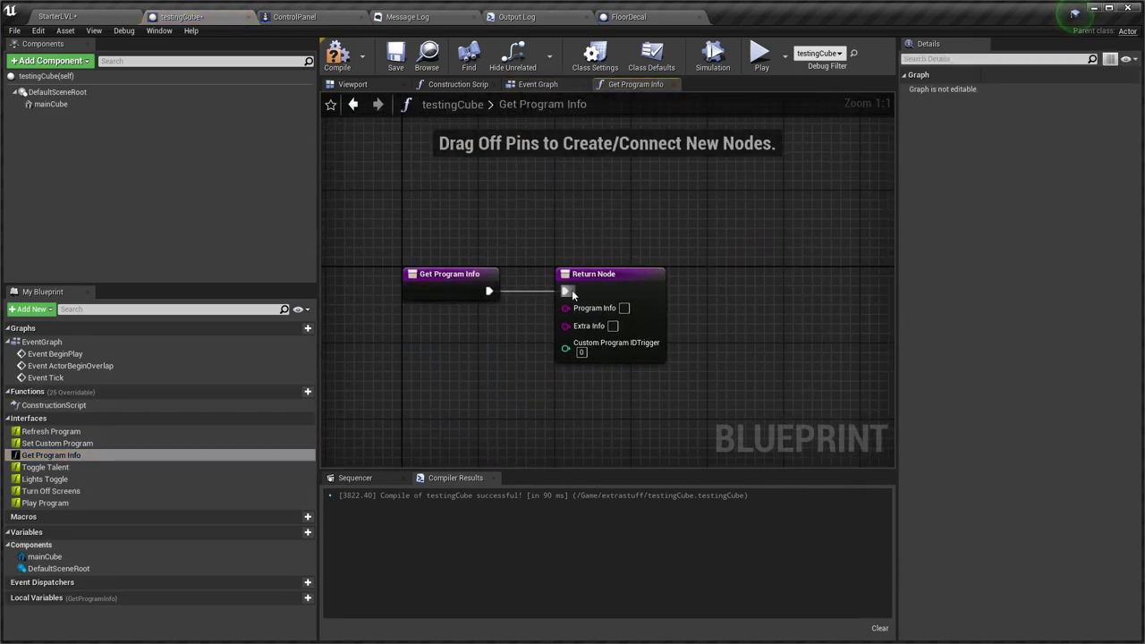
{"action": "left_click_drag", "start_coordinate": [601, 315], "coordinate": [781, 315]}
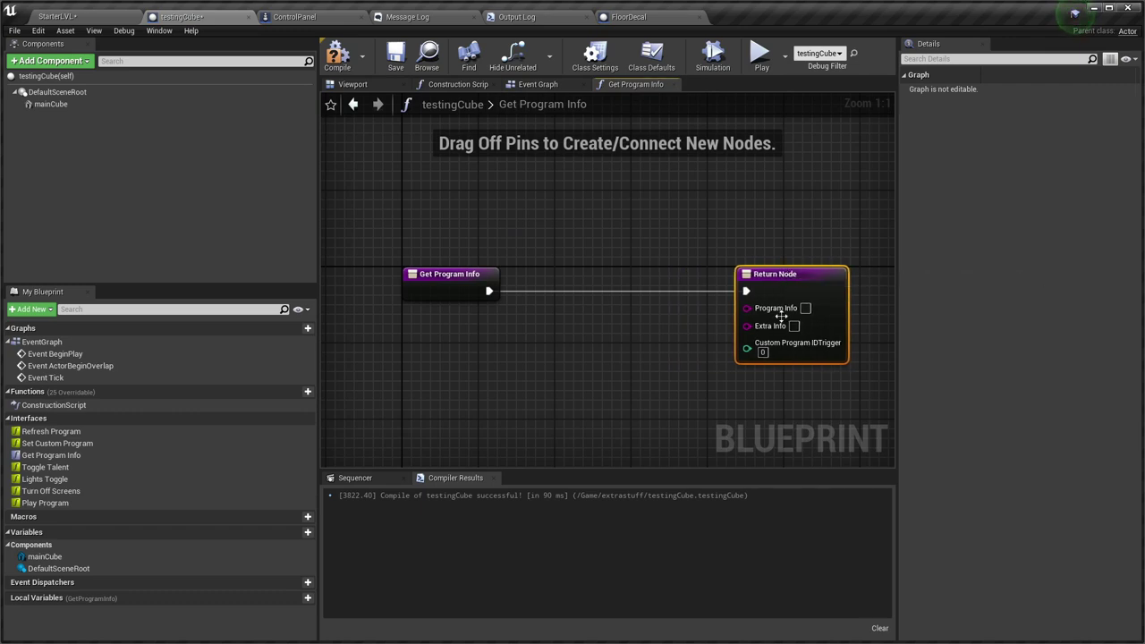
{"action": "mouse_move", "coordinate": [624, 329]}
{"action": "right_mouse_down"}
{"action": "mouse_move", "coordinate": [570, 310]}
{"action": "mouse_move", "coordinate": [625, 323]}
{"action": "right_mouse_up"}
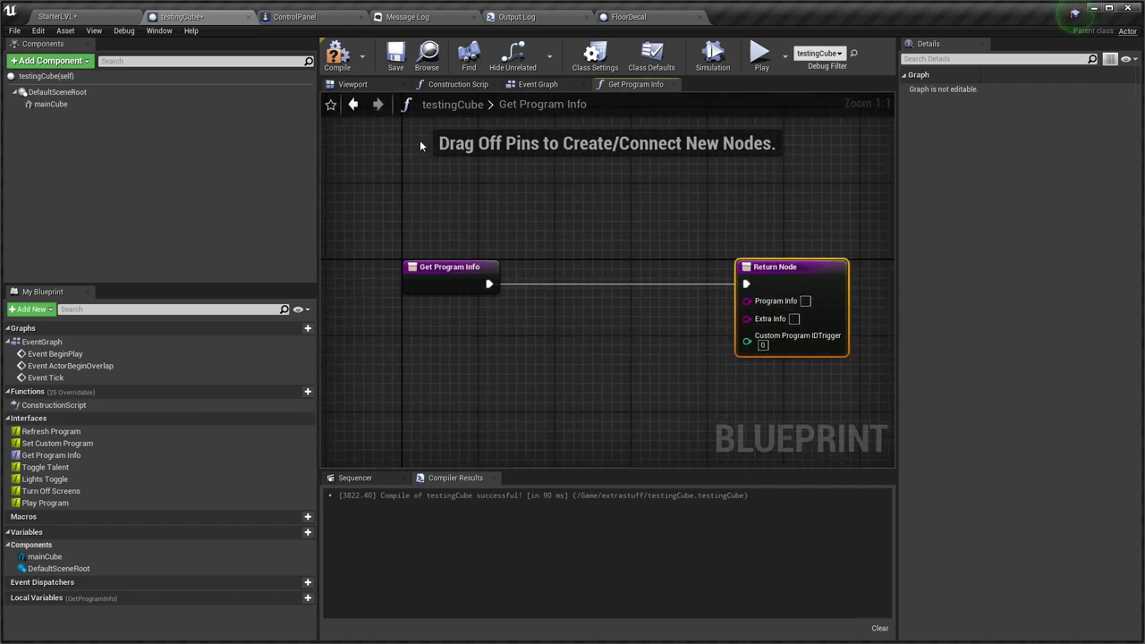
Compare the Programs area in QuickVP Controller with the Return Node outputs of Get Program Info.
{"action": "key", "text": "alt+Tab"}
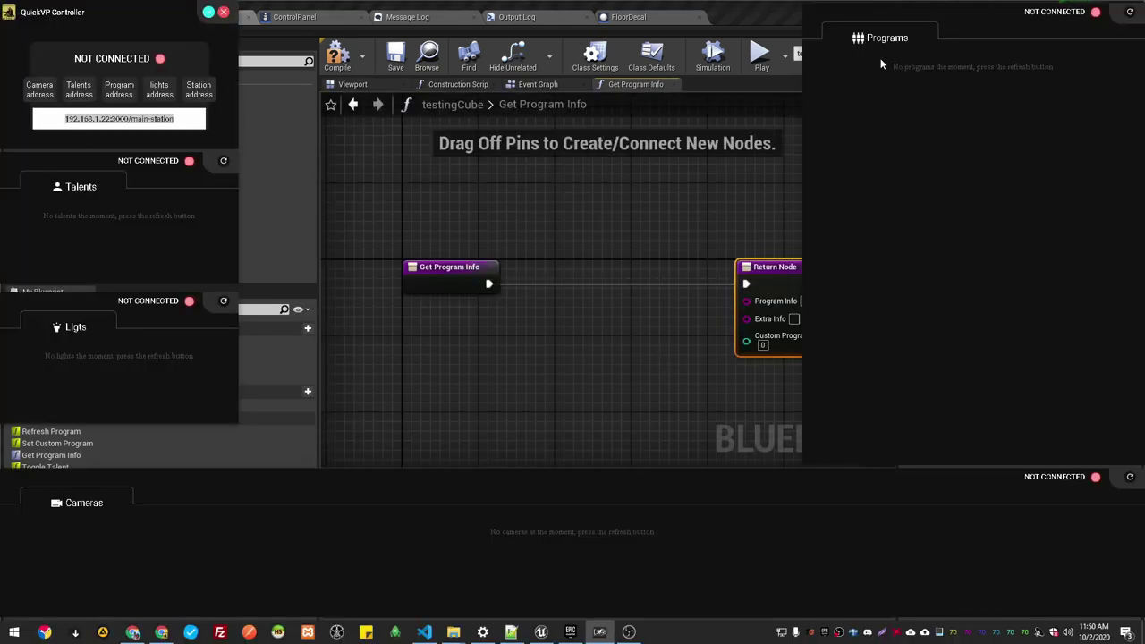
{"action": "left_click", "coordinate": [568, 406]}
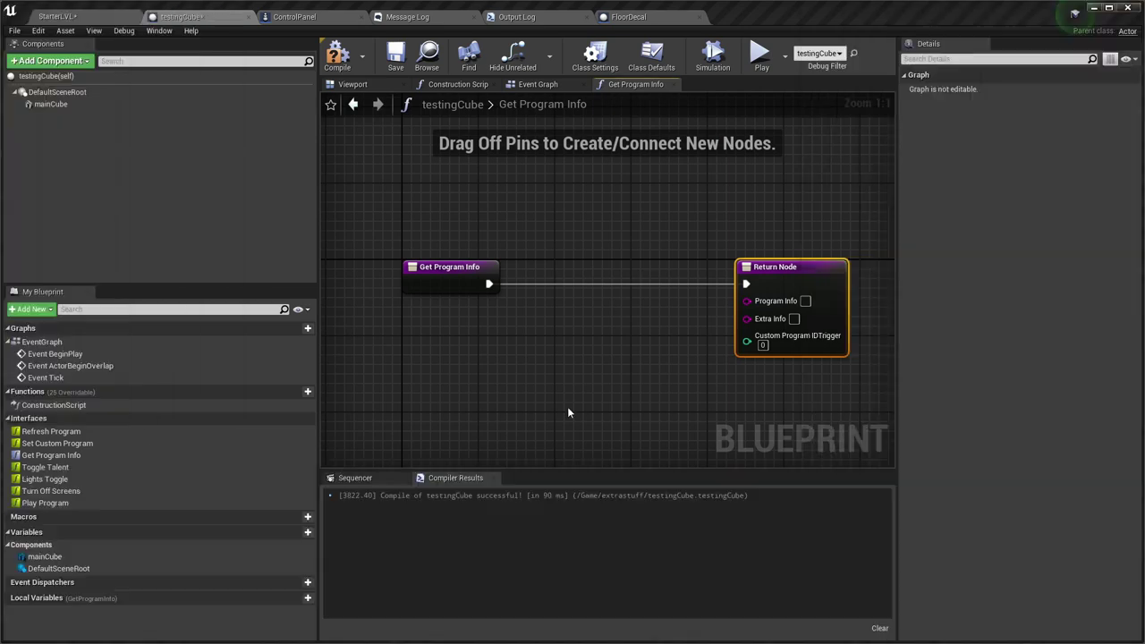
{"action": "mouse_move", "coordinate": [687, 363]}
{"action": "right_mouse_down"}
{"action": "mouse_move", "coordinate": [628, 358]}
{"action": "mouse_move", "coordinate": [680, 352]}
{"action": "right_mouse_up"}
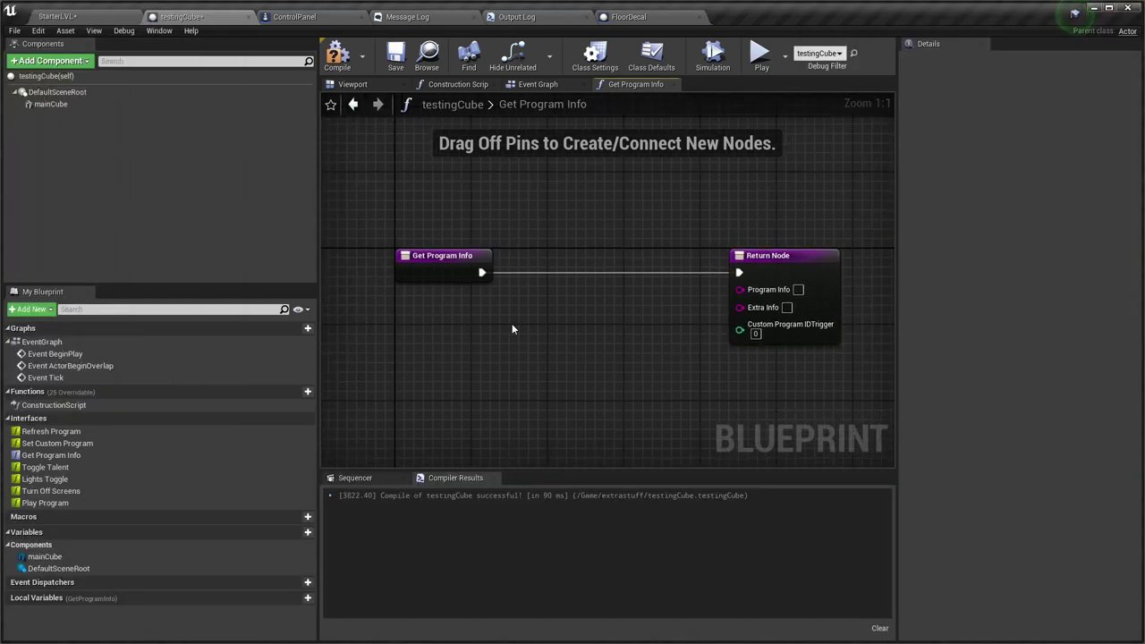
{"action": "right_click_drag", "start_coordinate": [491, 345], "coordinate": [475, 362]}
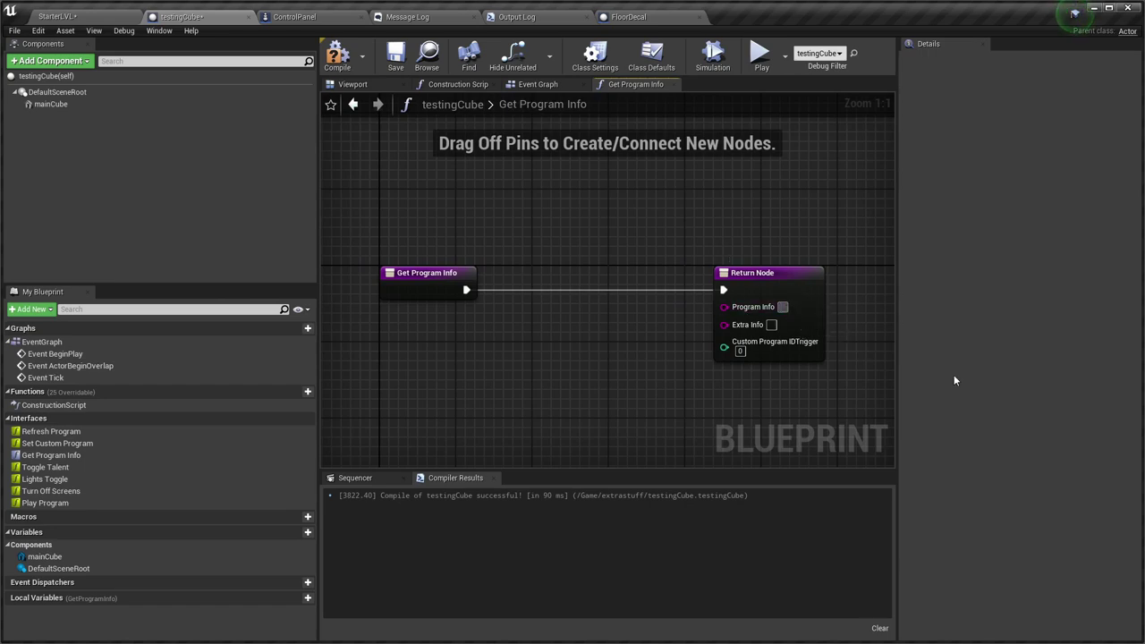
{"action": "key", "text": "alt+Tab"}
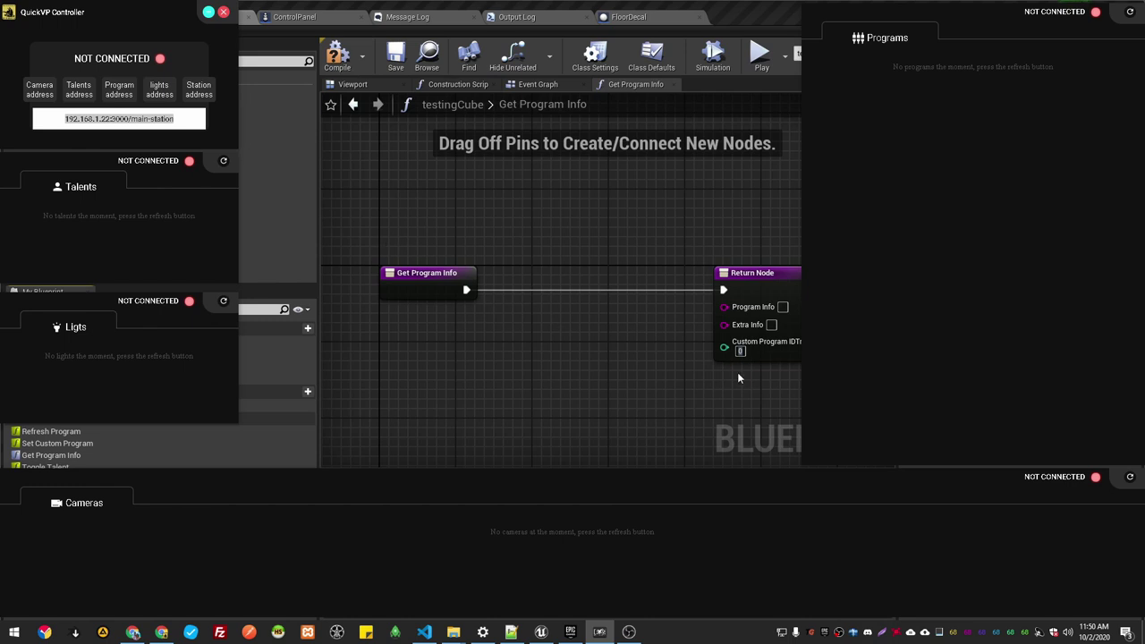
{"action": "left_click", "coordinate": [666, 380]}
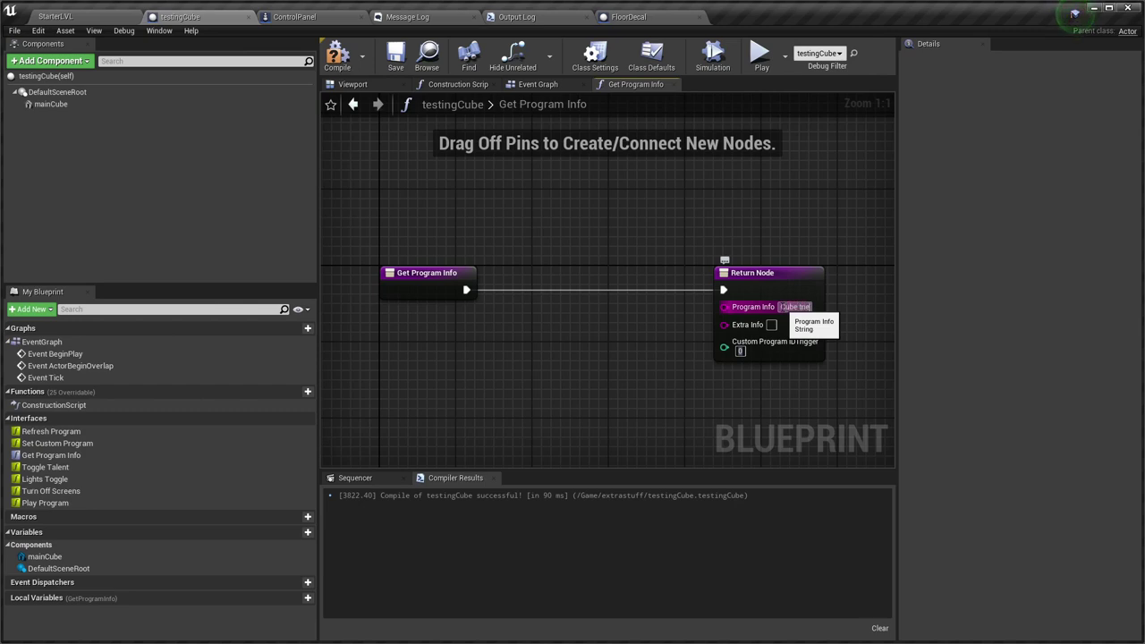
On the Return Node, set Program Info to "Cube trigger" and Custom Program IDTrigger to 1.
{"action": "left_click", "coordinate": [783, 307]}
{"action": "type", "text": "Cube trigger"}
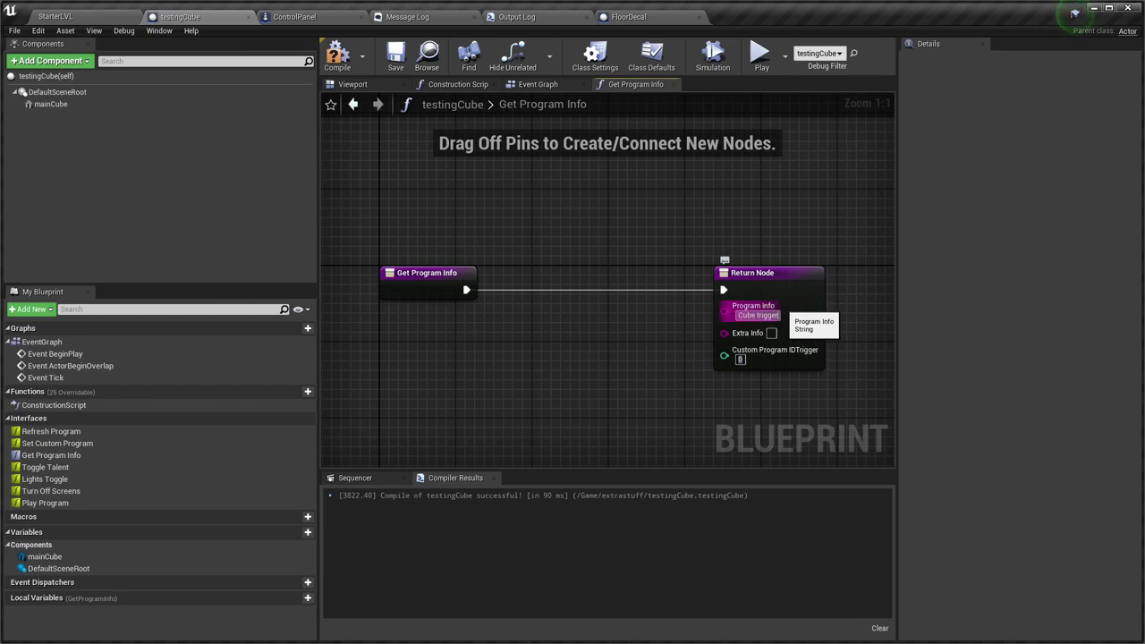
{"action": "left_click", "coordinate": [742, 359]}
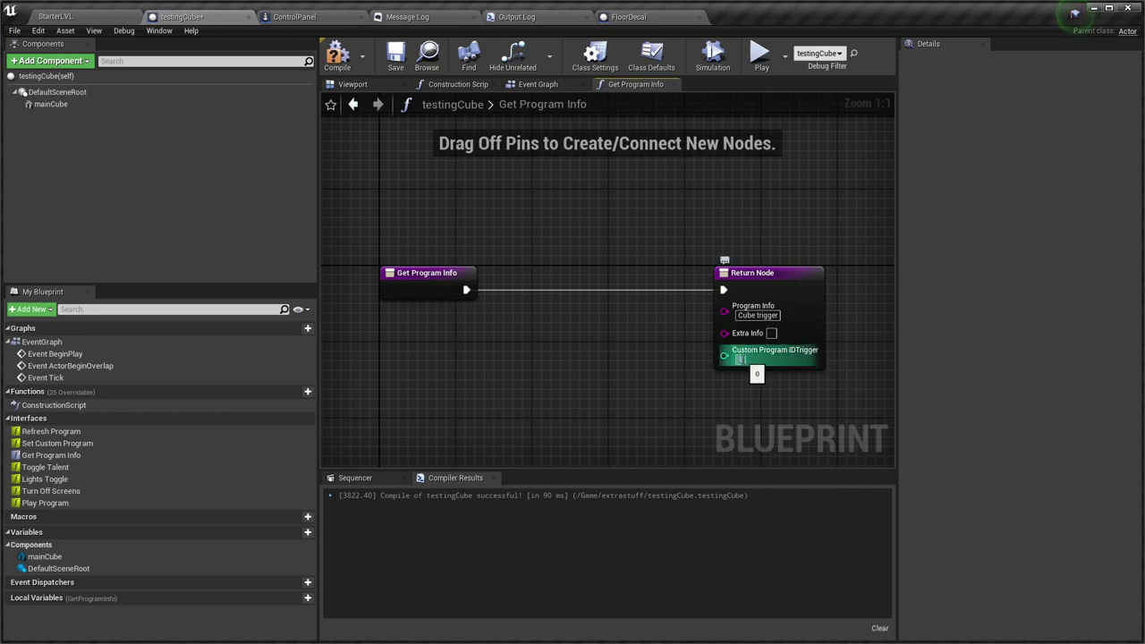
{"action": "type", "text": "1"}
{"action": "left_click", "coordinate": [648, 351]}
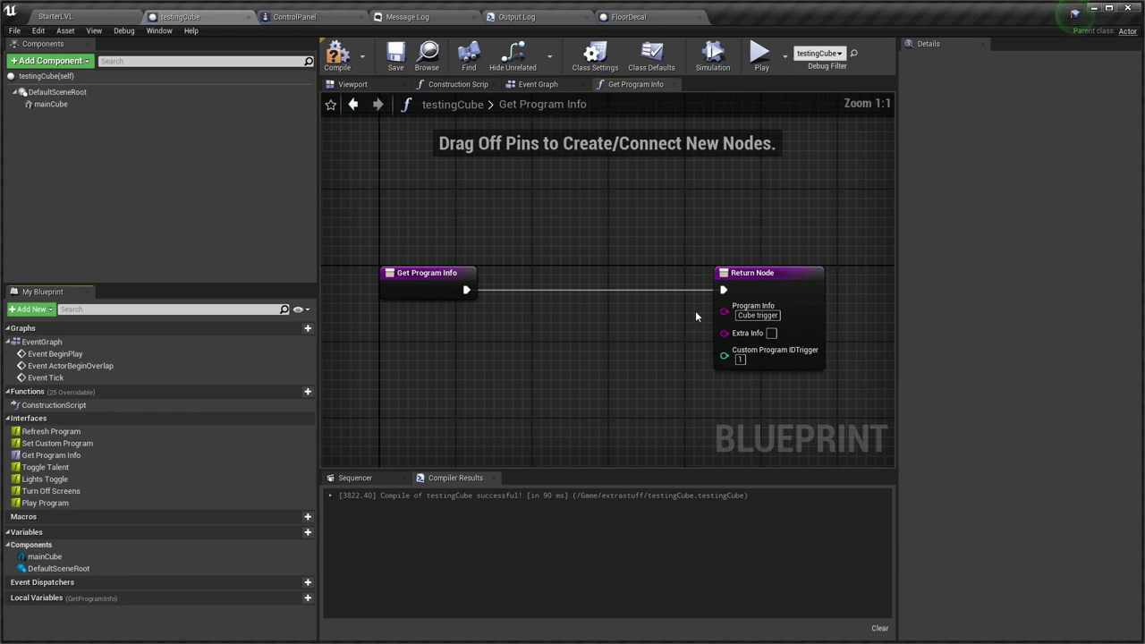
Move the Return Node closer to the Get Program Info entry node and compile the blueprint.
{"action": "left_click_drag", "start_coordinate": [777, 274], "coordinate": [631, 275]}
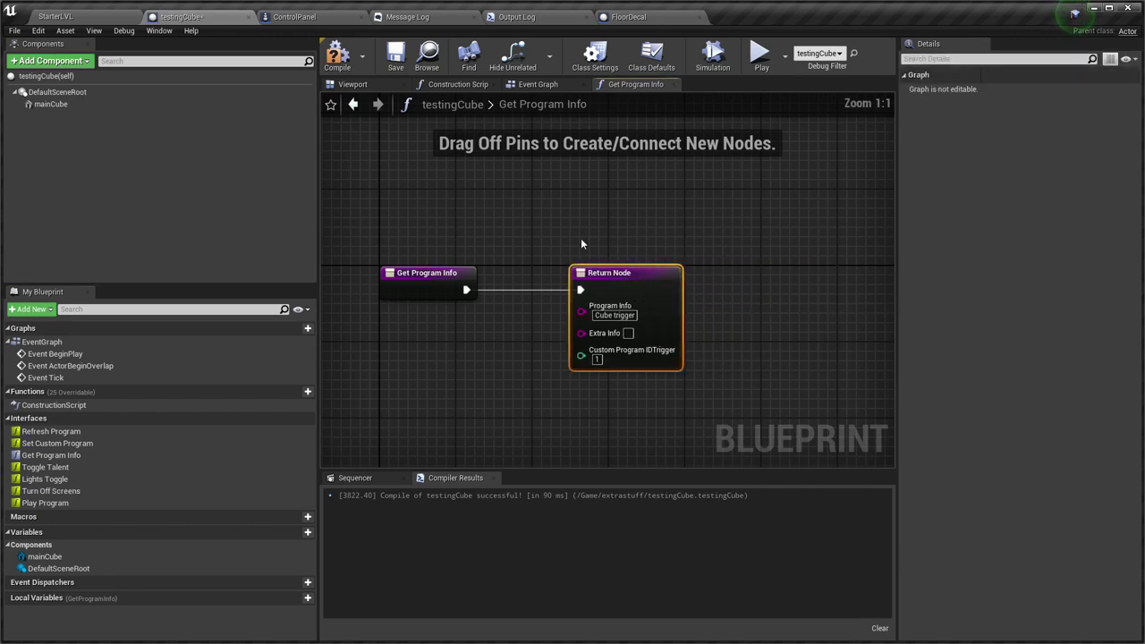
{"action": "right_click_drag", "start_coordinate": [581, 238], "coordinate": [657, 247]}
{"action": "left_click", "coordinate": [337, 55]}
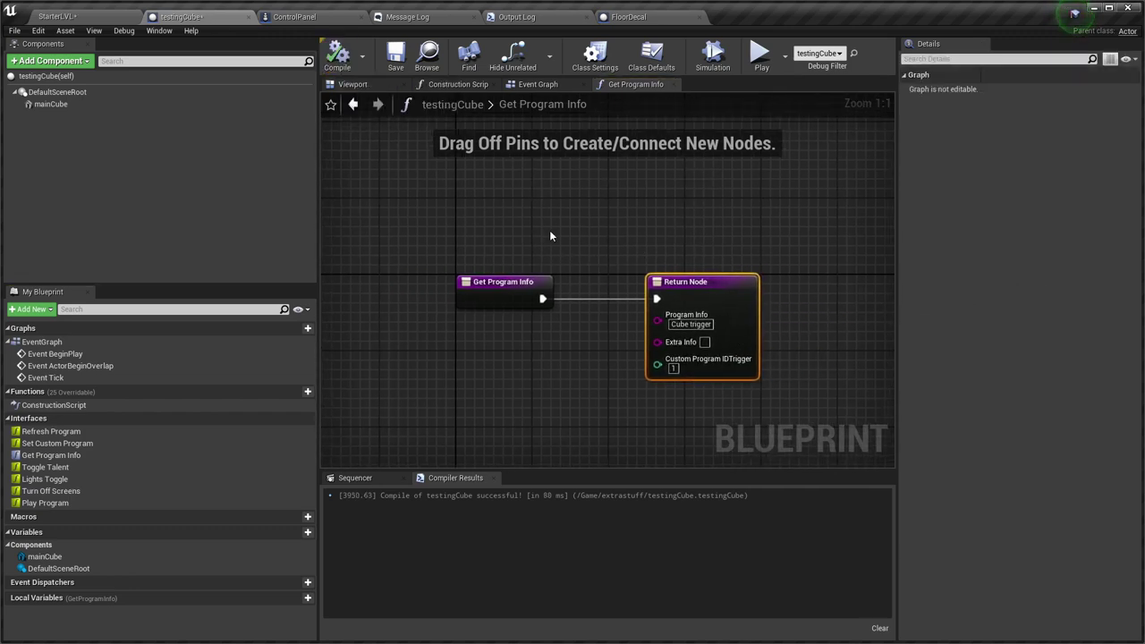
Play StarterLVL in the editor and switch to QuickVP Controller to check its Programs area.
{"action": "left_click", "coordinate": [97, 16]}
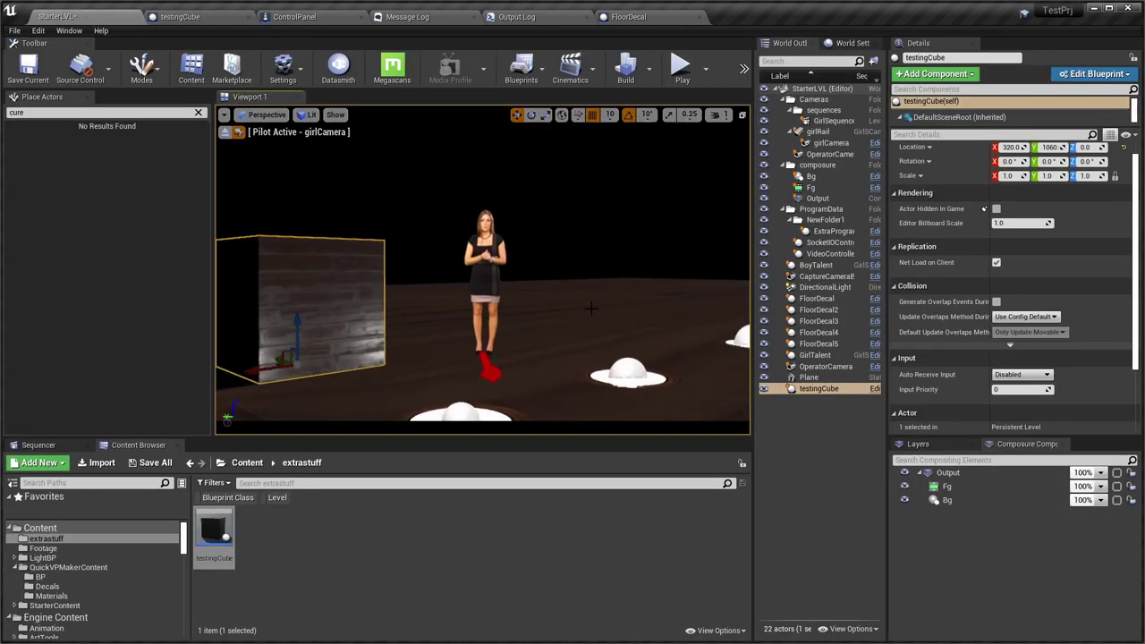
{"action": "key", "text": "alt+p"}
{"action": "key", "text": "alt+Tab"}
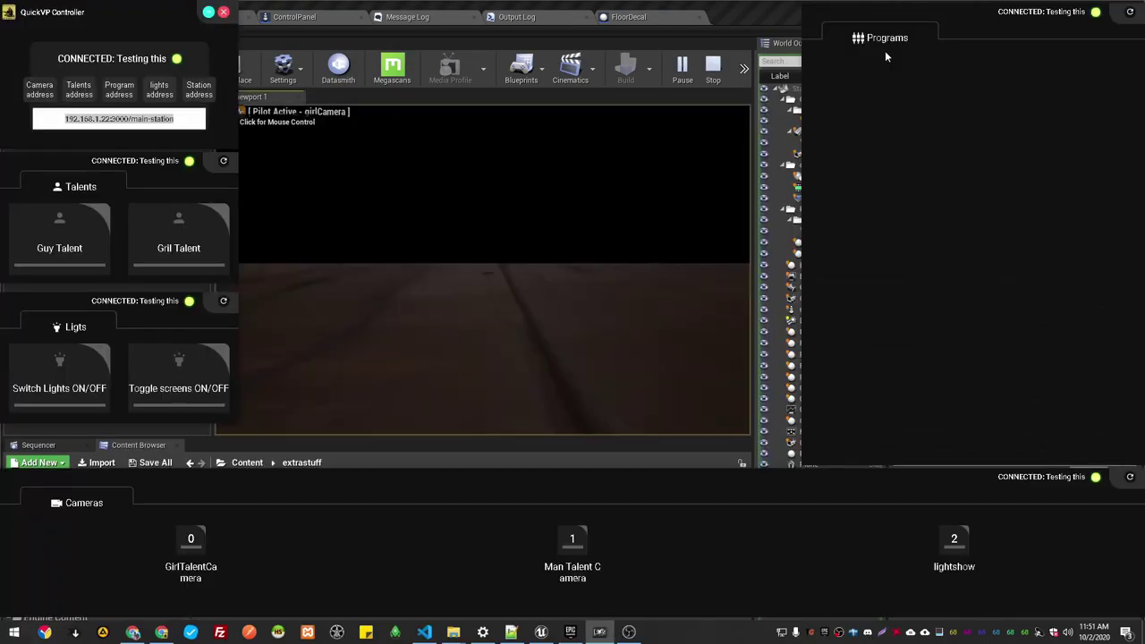
Stop the play session and filter the testingCube class defaults for "tag".
{"action": "left_click", "coordinate": [720, 13]}
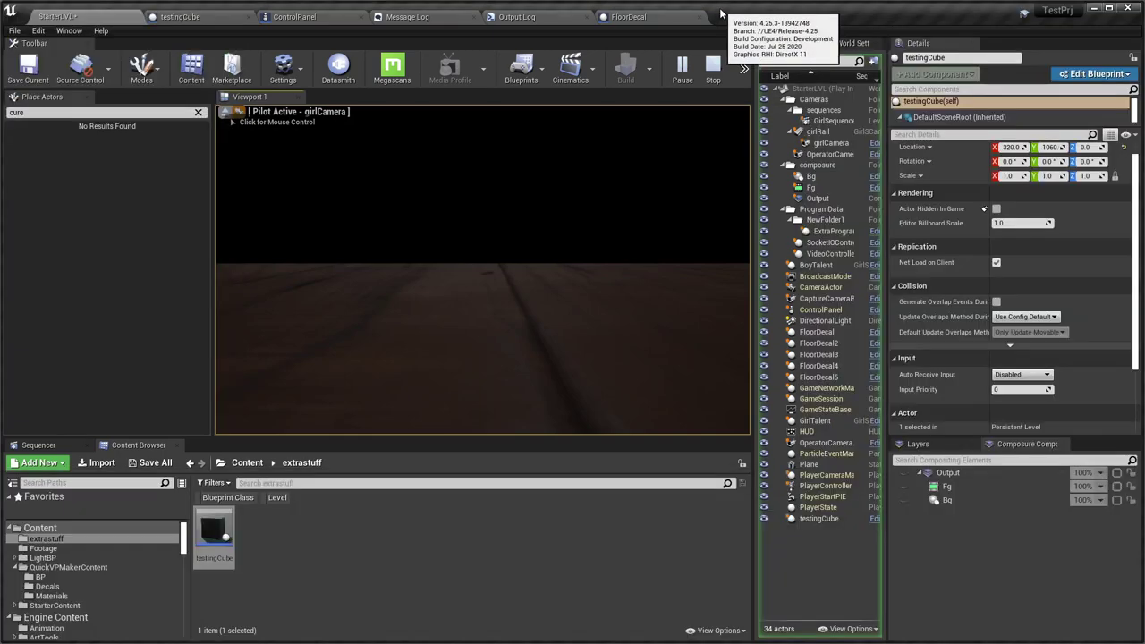
{"action": "left_click", "coordinate": [479, 356]}
{"action": "key", "text": "Escape"}
{"action": "left_click", "coordinate": [216, 19]}
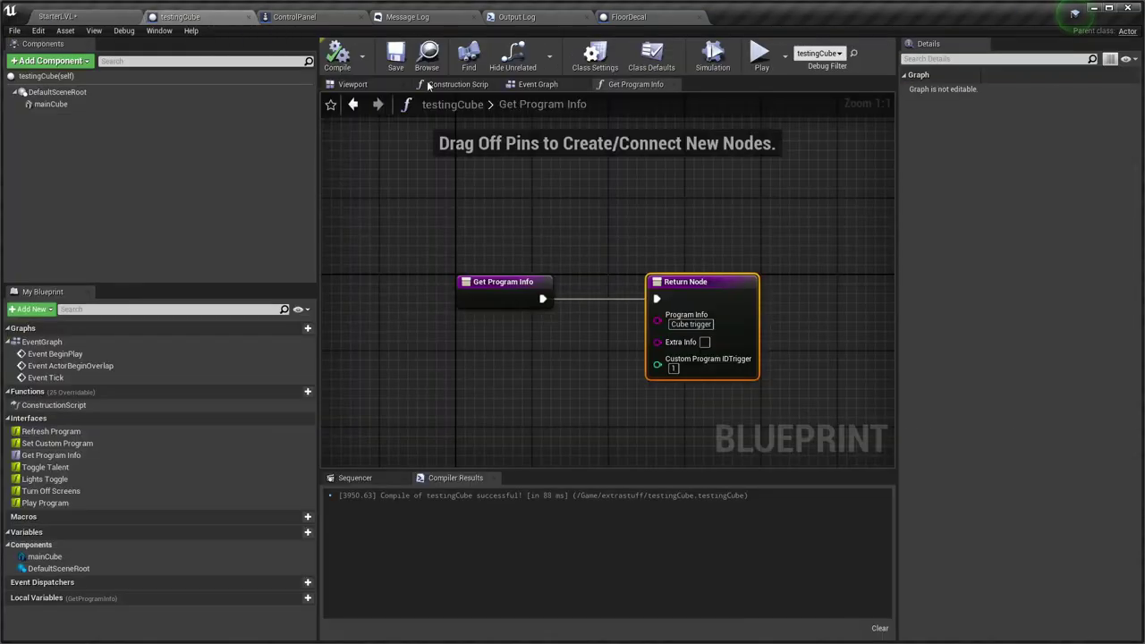
{"action": "left_click", "coordinate": [94, 77]}
{"action": "left_click", "coordinate": [993, 59]}
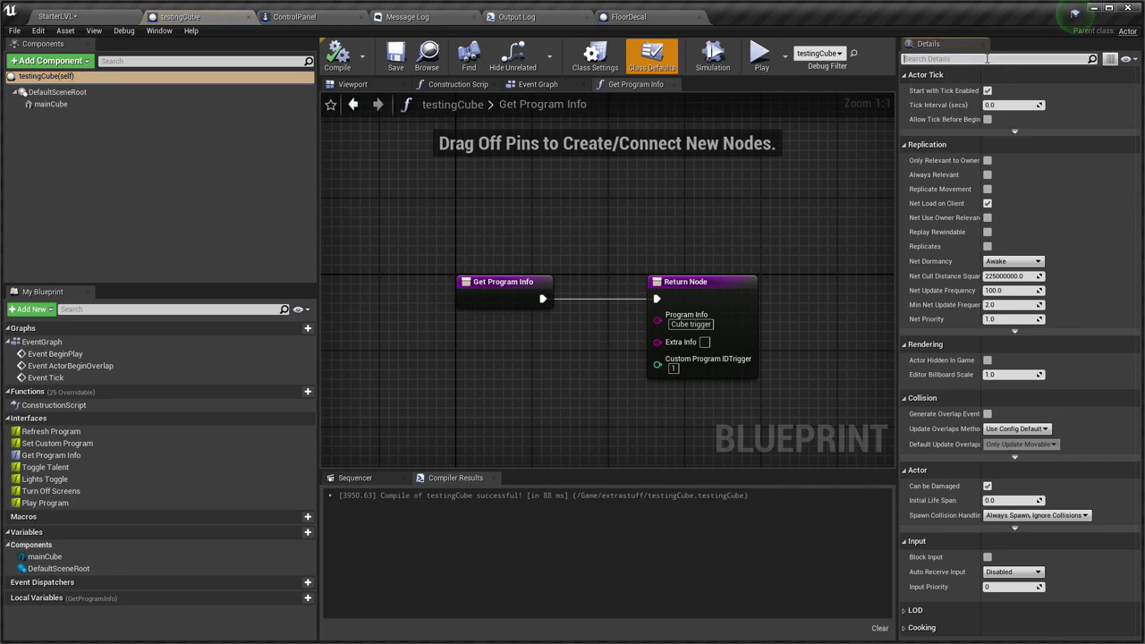
{"action": "type", "text": "tag"}
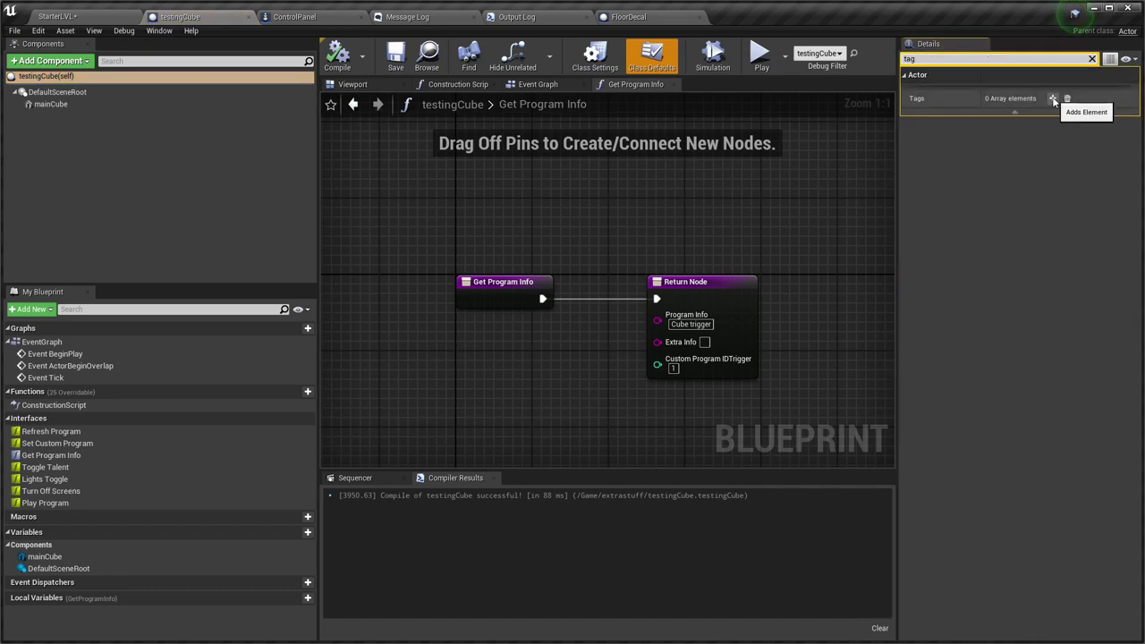
Switch to Notepad++, copy the tag name LVLProgram from the notes, and return to the testingCube blueprint.
{"action": "key", "text": "alt+Tab"}
{"action": "left_click", "coordinate": [720, 462]}
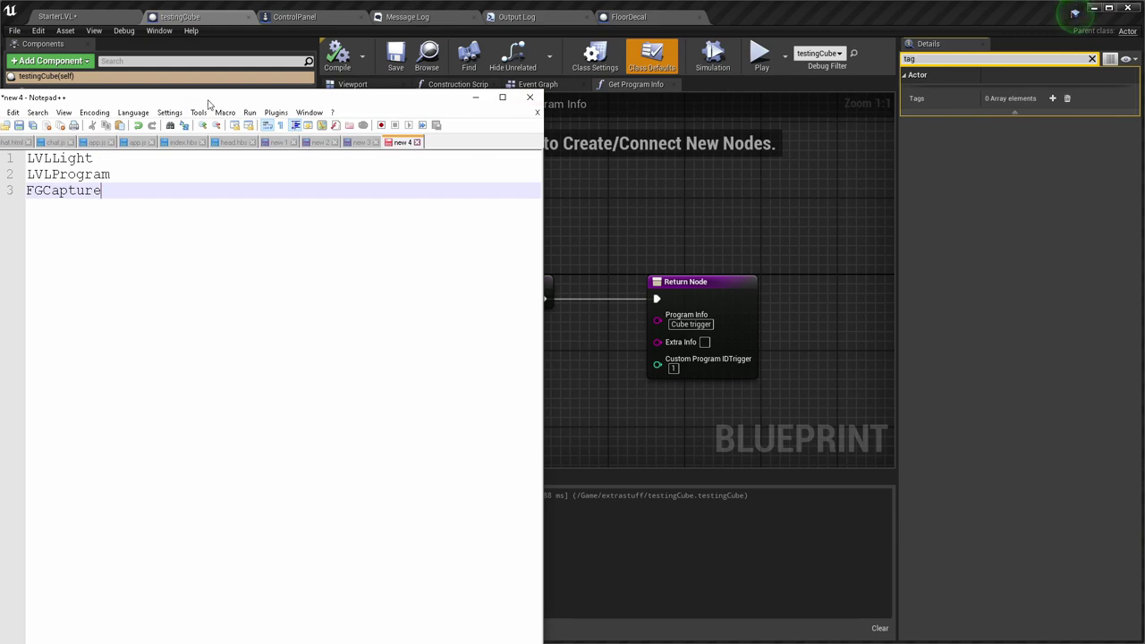
{"action": "left_click_drag", "start_coordinate": [210, 101], "coordinate": [250, 95]}
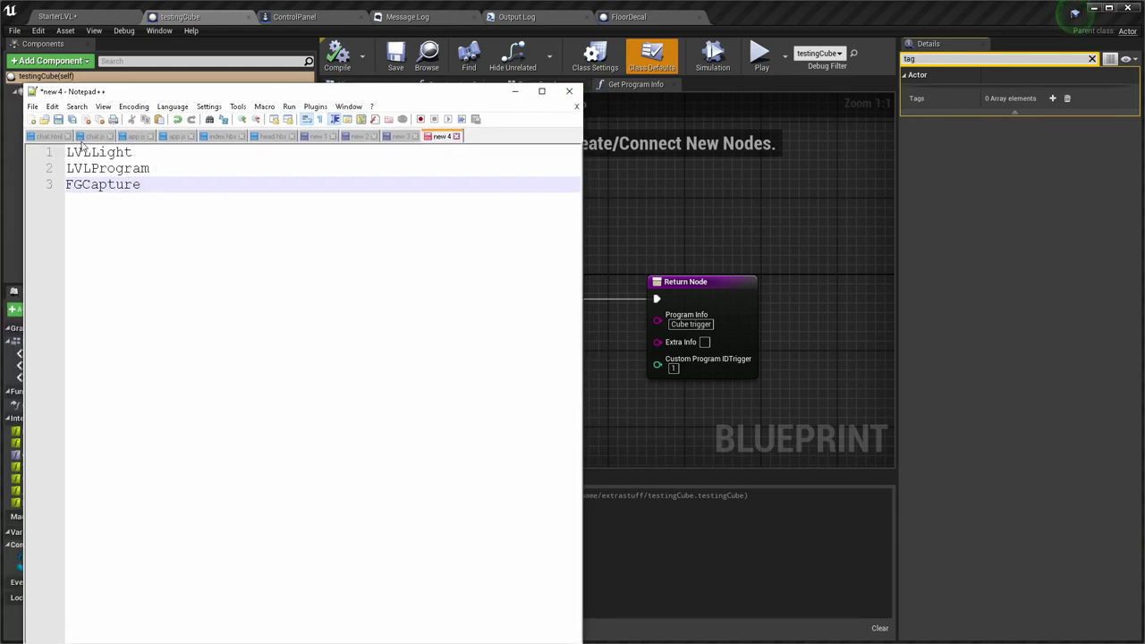
{"action": "double_click", "coordinate": [132, 168]}
{"action": "key", "text": "ctrl+c"}
{"action": "left_click", "coordinate": [895, 244]}
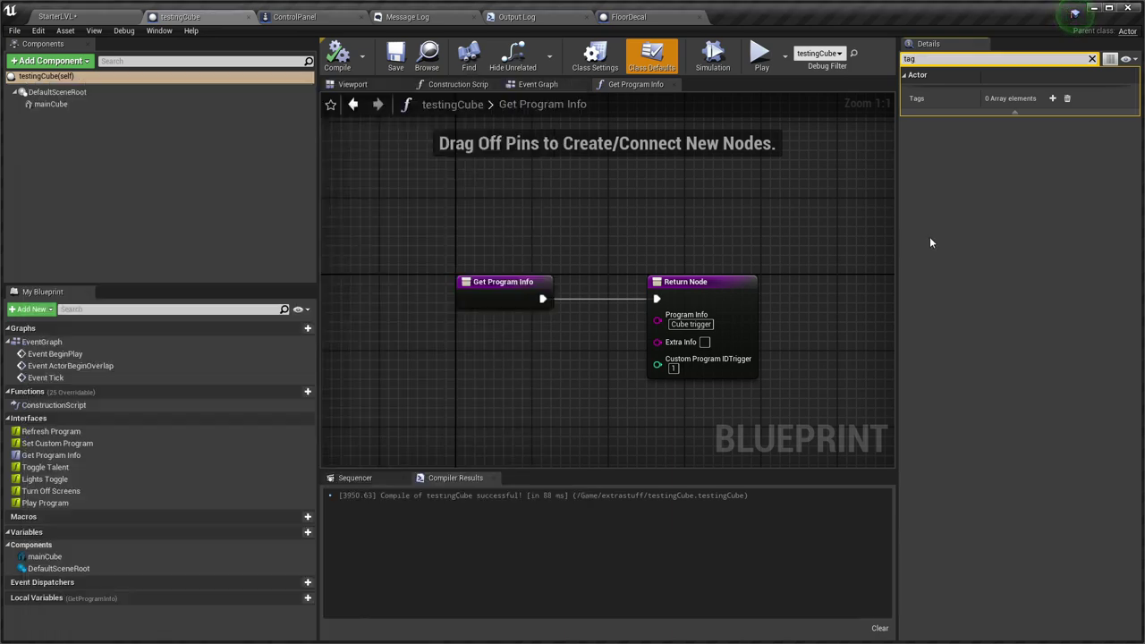
Add an element with the value LVLProgram to testingCube's Tags array and save the blueprint.
{"action": "left_click", "coordinate": [1052, 99]}
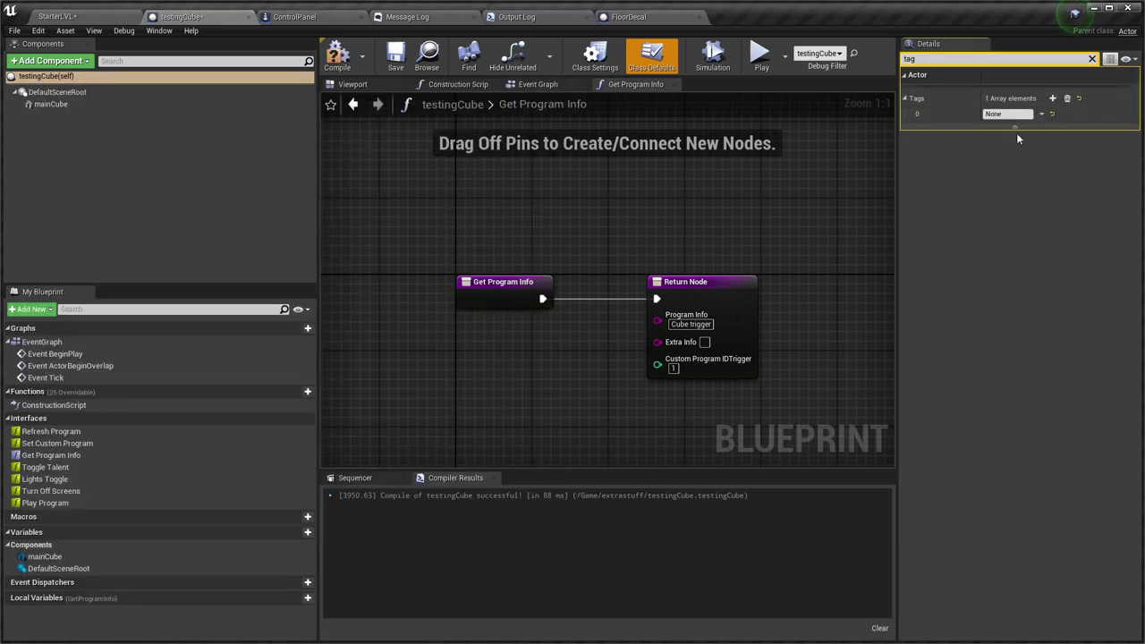
{"action": "left_click", "coordinate": [1007, 115]}
{"action": "key", "text": "ctrl+v"}
{"action": "left_click", "coordinate": [396, 56]}
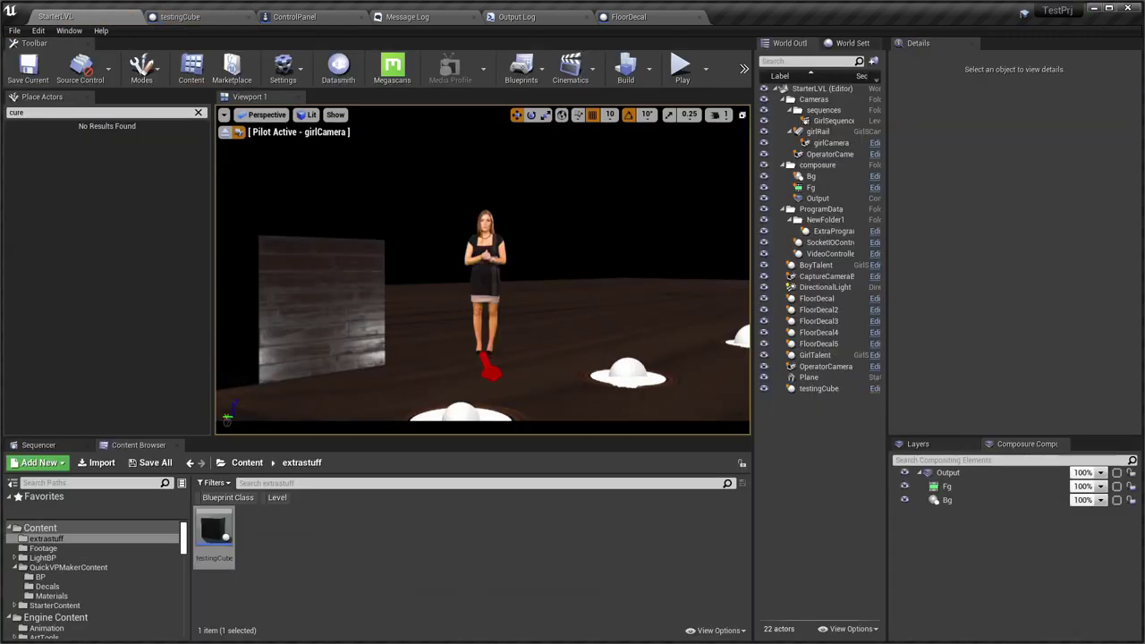
Play StarterLVL in the editor and activate Cube trigger in the Programs area of QuickVP Controller.
{"action": "left_click", "coordinate": [533, 292]}
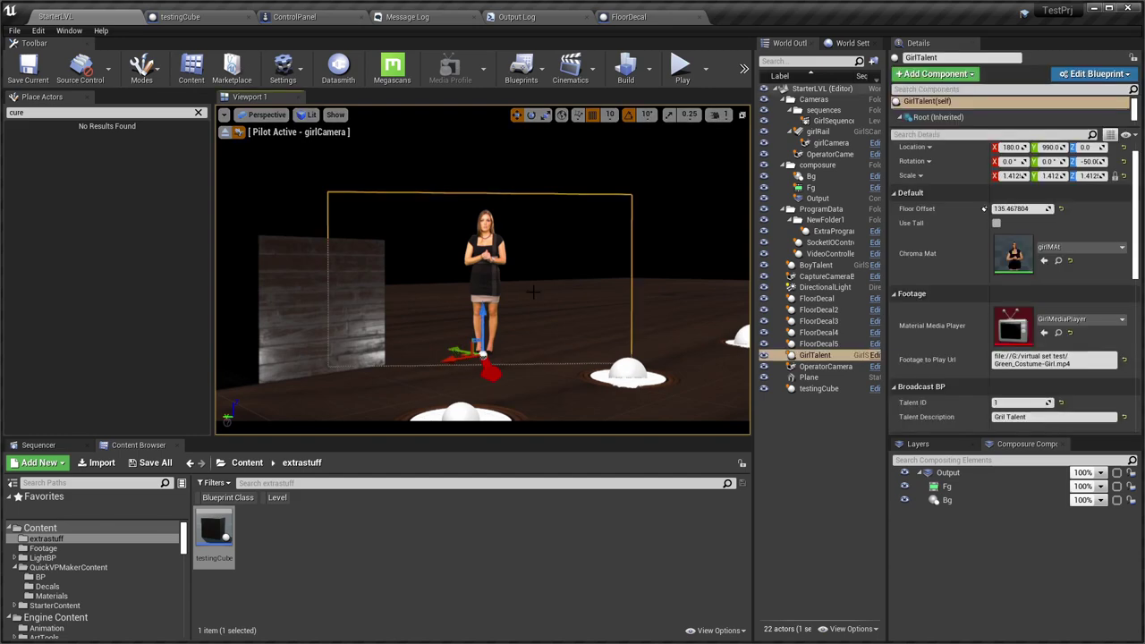
{"action": "key", "text": "alt+p"}
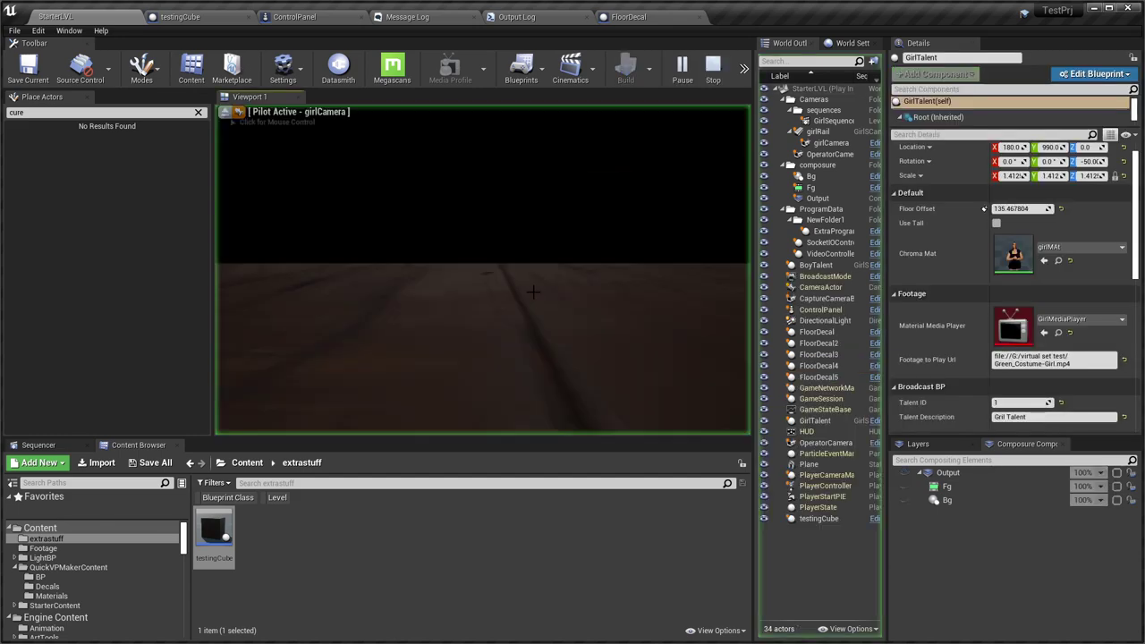
{"action": "key", "text": "alt+Tab"}
{"action": "key", "text": "alt+Tab"}
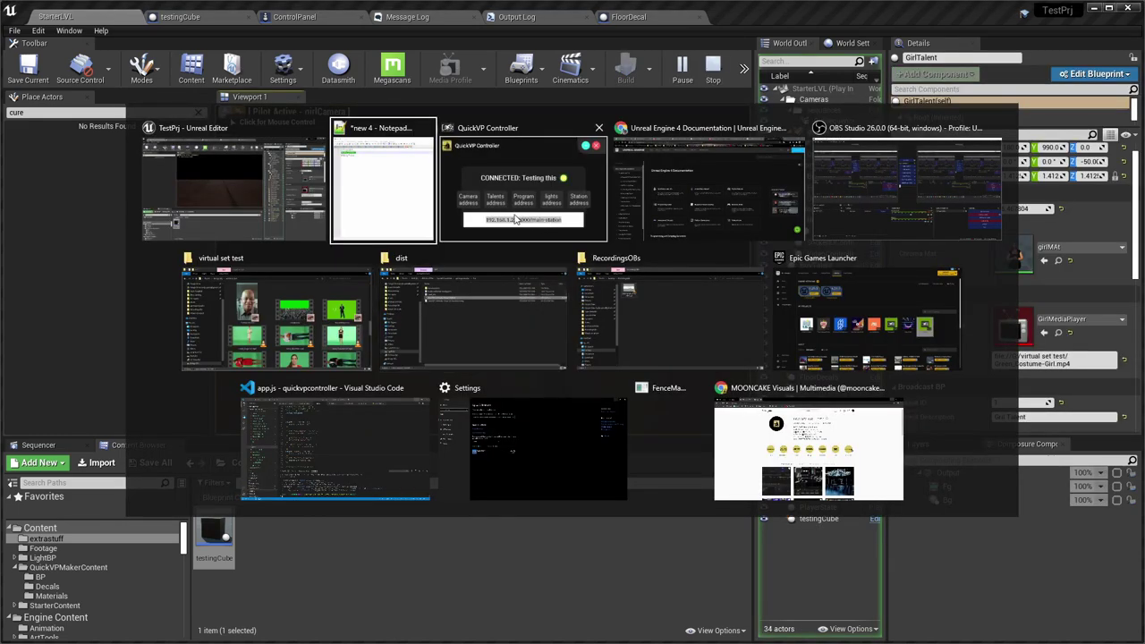
{"action": "left_click", "coordinate": [980, 143]}
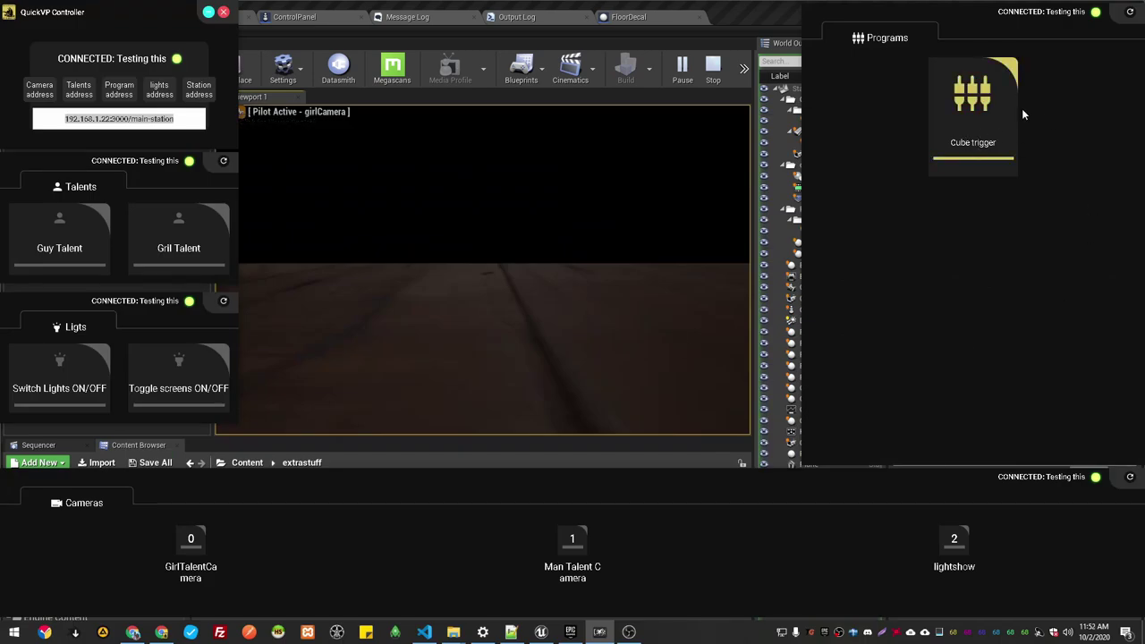
Return to Unreal Editor, stop the play session and reopen the testingCube blueprint.
{"action": "left_click", "coordinate": [767, 28]}
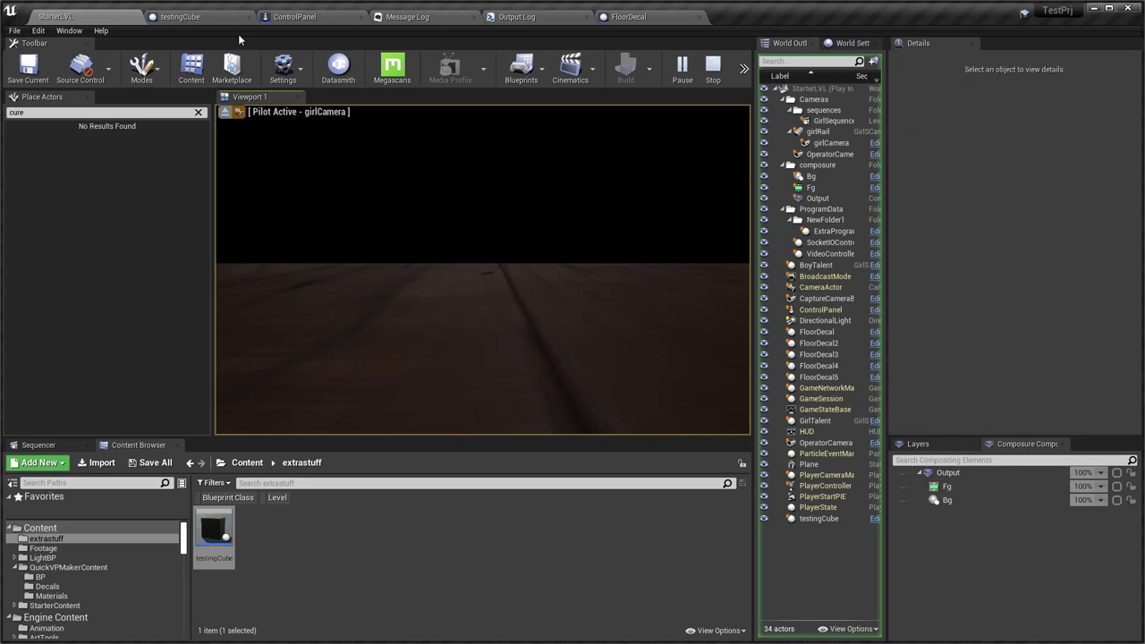
{"action": "left_click", "coordinate": [373, 161]}
{"action": "key", "text": "Escape"}
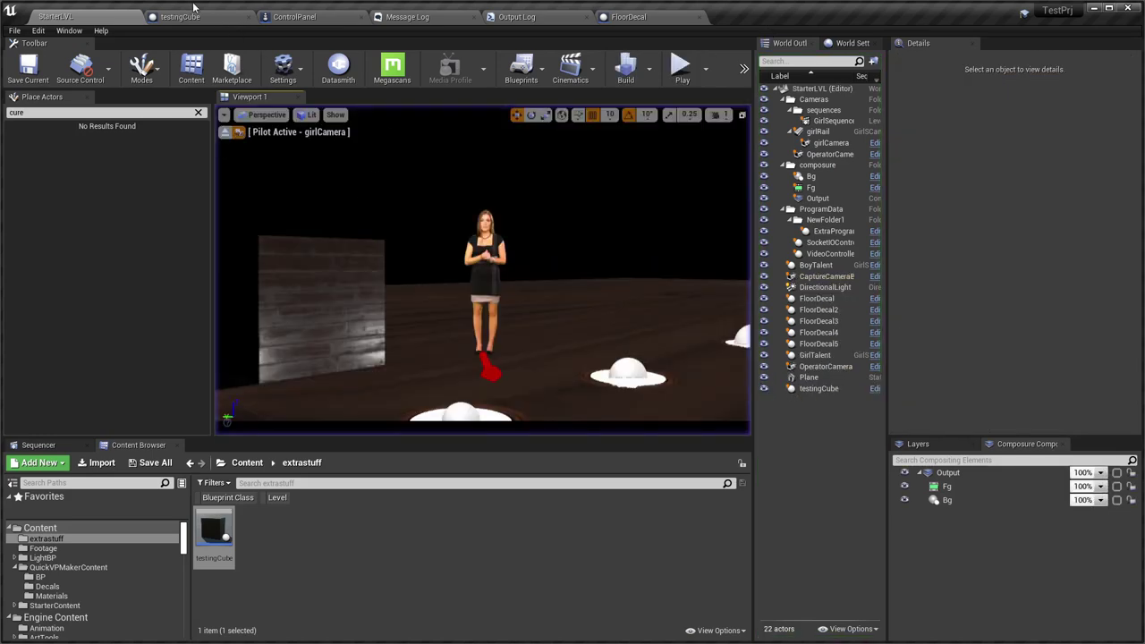
{"action": "left_click", "coordinate": [192, 16]}
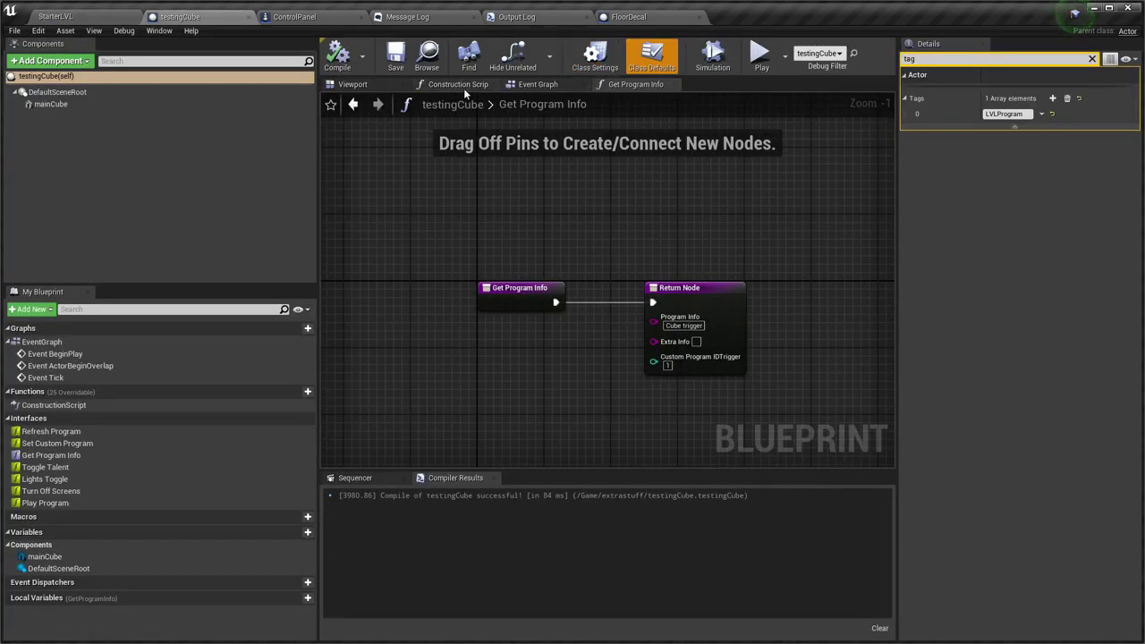
Delete the Event ActorBeginOverlap and Event Tick nodes from the event graph and compile the blueprint.
{"action": "left_click", "coordinate": [540, 82]}
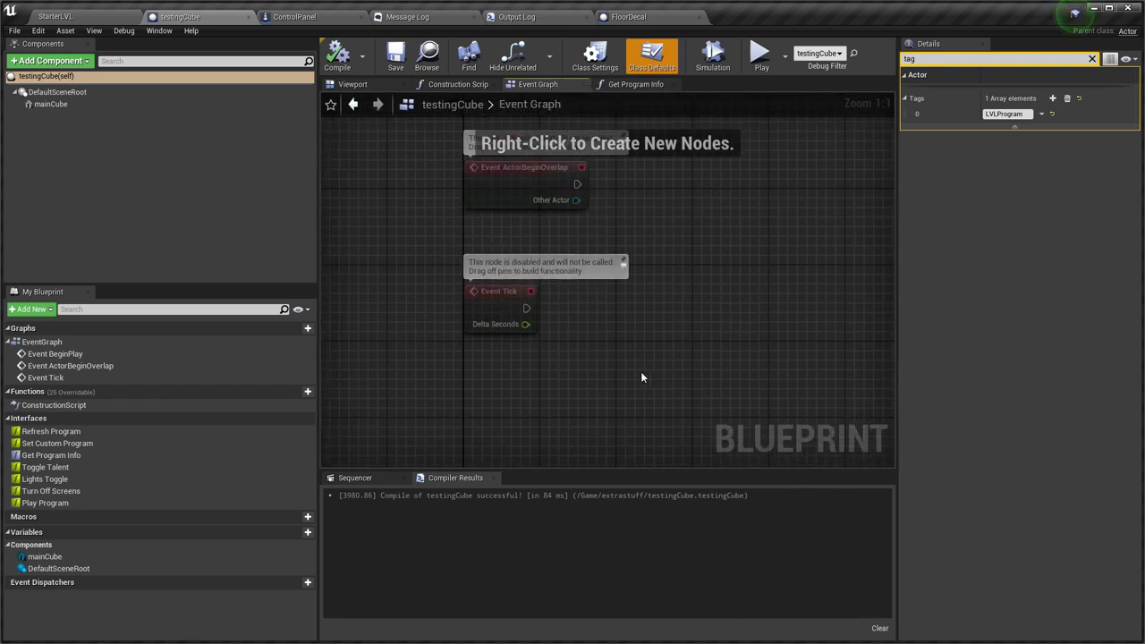
{"action": "left_click_drag", "start_coordinate": [641, 377], "coordinate": [423, 128]}
{"action": "key", "text": "Delete"}
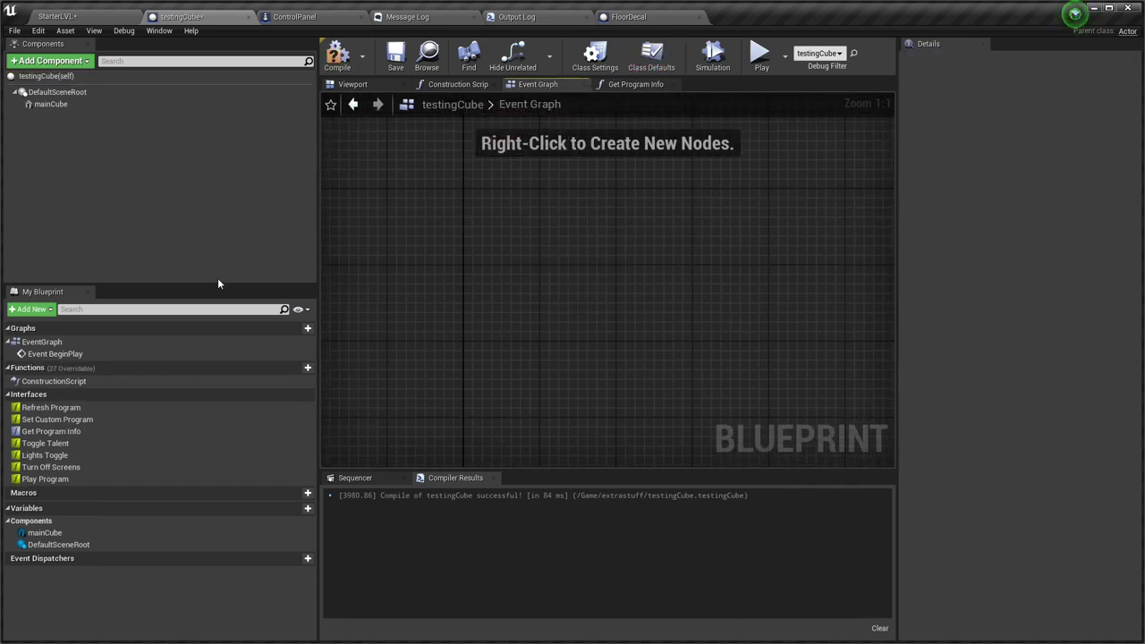
{"action": "left_click", "coordinate": [335, 56]}
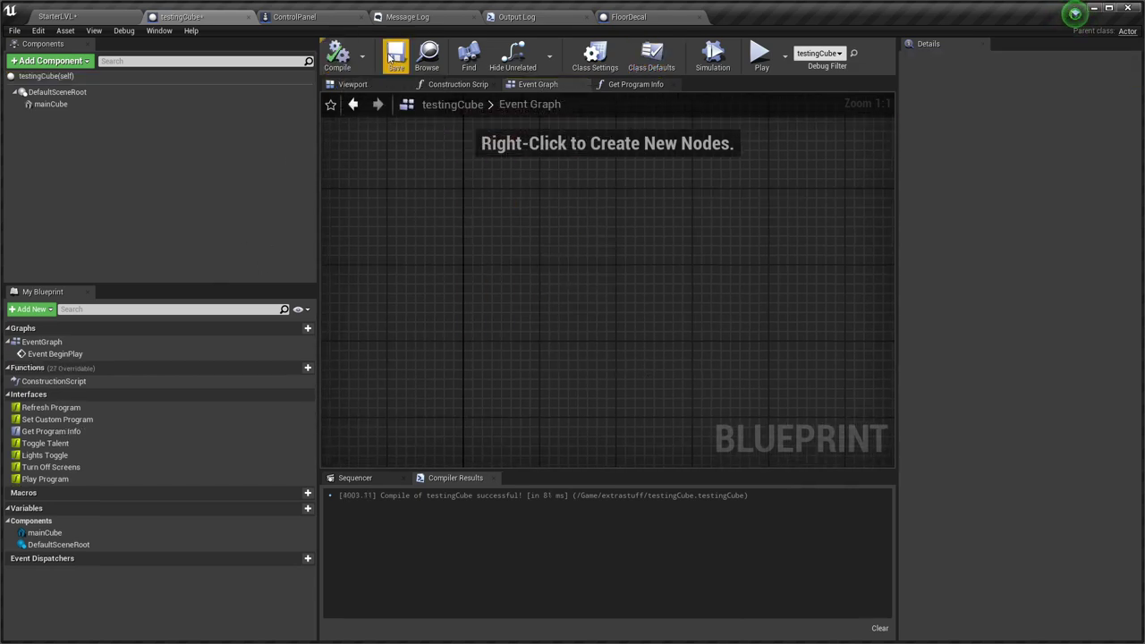
Implement the Play Program interface function as an event and delete the unused Event BeginPlay node.
{"action": "right_click", "coordinate": [58, 483]}
{"action": "left_click", "coordinate": [114, 502]}
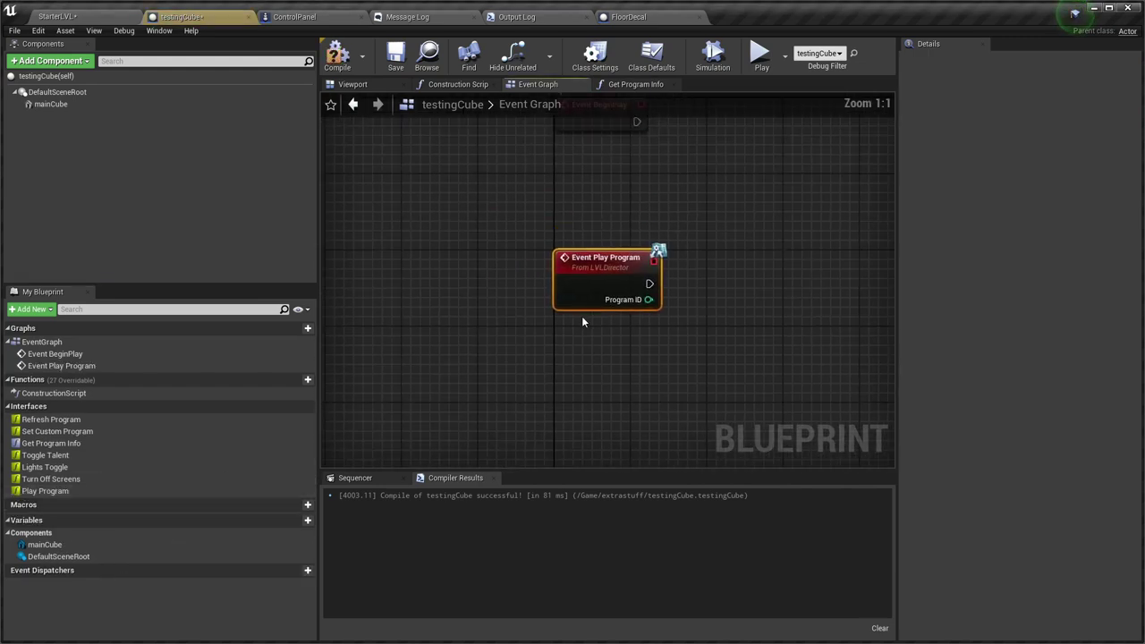
{"action": "right_click_drag", "start_coordinate": [582, 323], "coordinate": [486, 422]}
{"action": "left_click_drag", "start_coordinate": [685, 148], "coordinate": [400, 300]}
{"action": "key", "text": "Delete"}
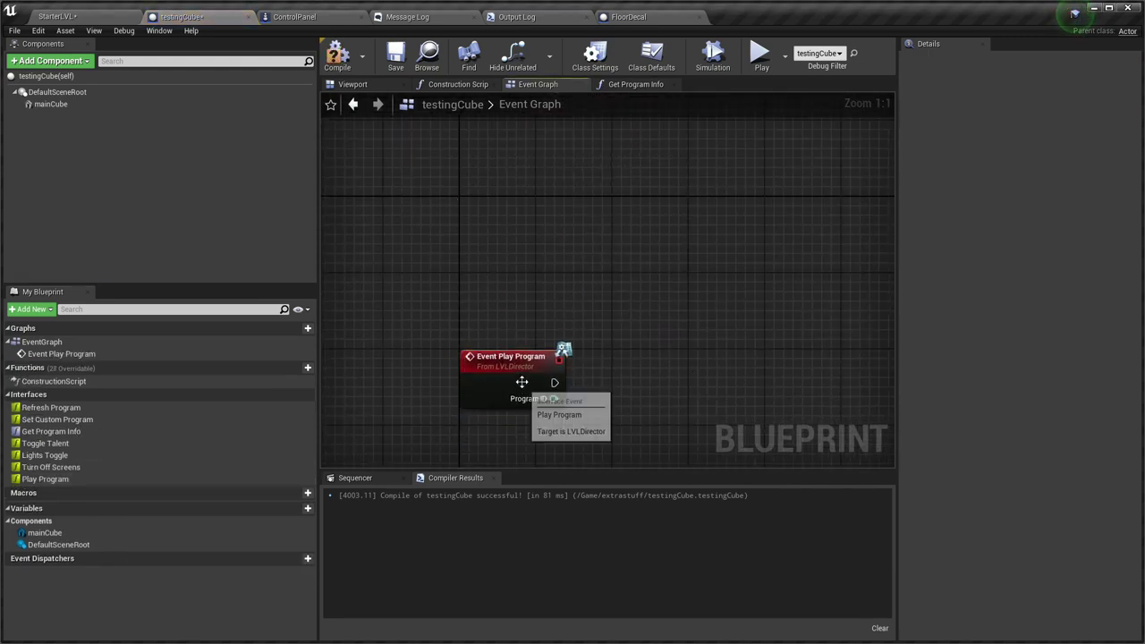
Reposition the Event Play Program node in open space in the event graph.
{"action": "left_click_drag", "start_coordinate": [521, 382], "coordinate": [521, 313]}
{"action": "scroll", "coordinate": [522, 312], "scroll_direction": "down", "scroll_amount": 2}
{"action": "right_click_drag", "start_coordinate": [533, 364], "coordinate": [581, 257]}
{"action": "scroll", "coordinate": [581, 256], "scroll_direction": "up", "scroll_amount": 1}
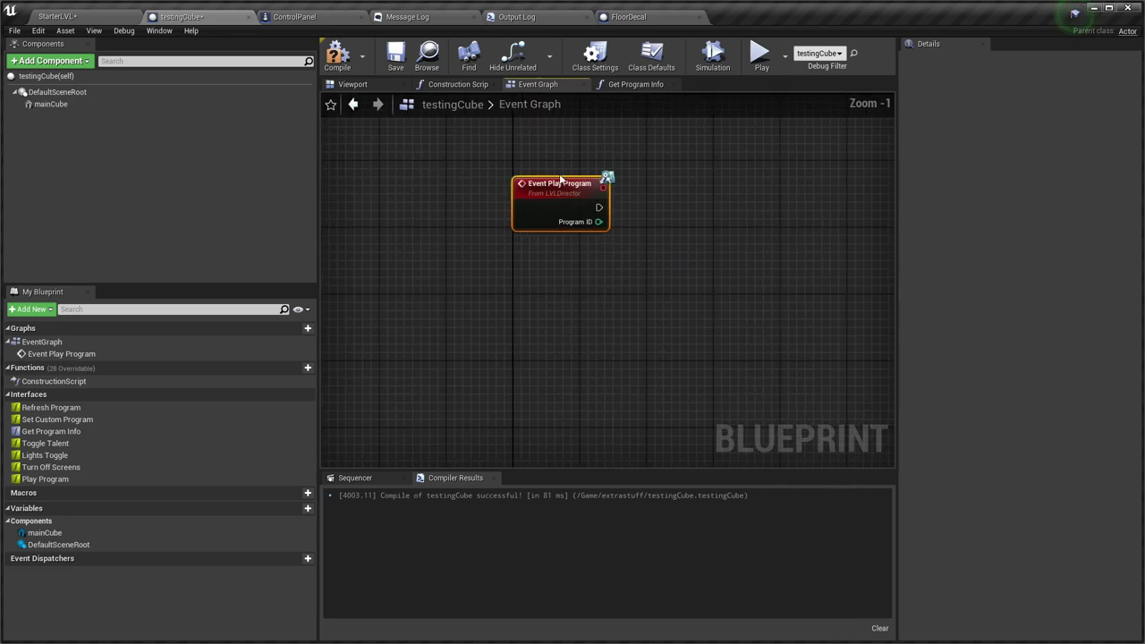
{"action": "left_click_drag", "start_coordinate": [561, 179], "coordinate": [556, 397]}
{"action": "right_click_drag", "start_coordinate": [564, 334], "coordinate": [545, 234]}
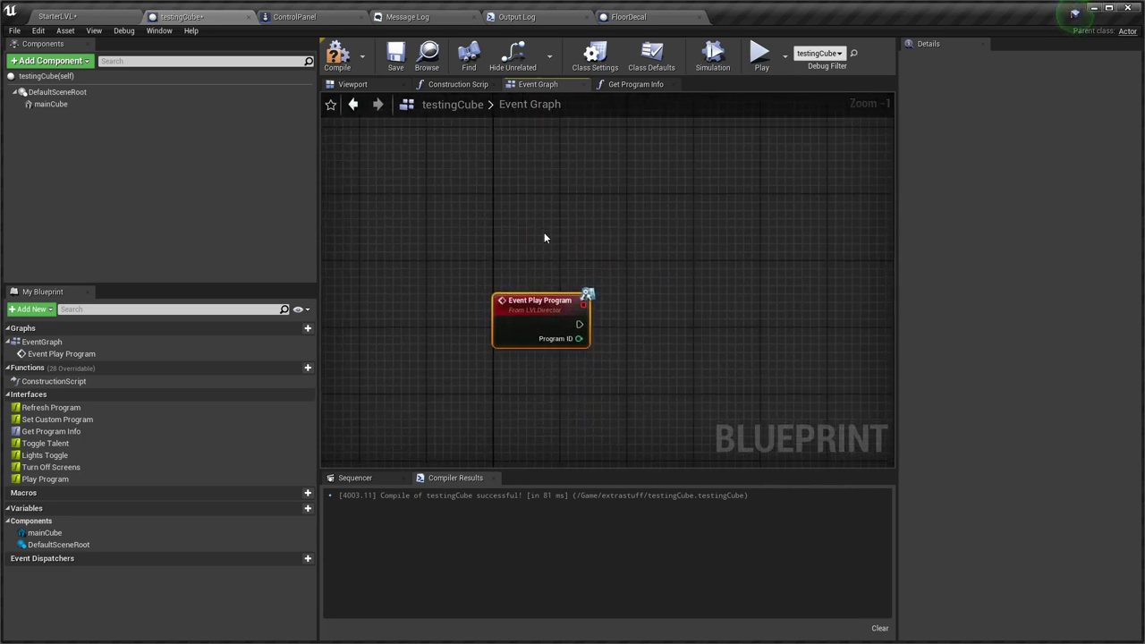
{"action": "right_click_drag", "start_coordinate": [546, 304], "coordinate": [605, 221]}
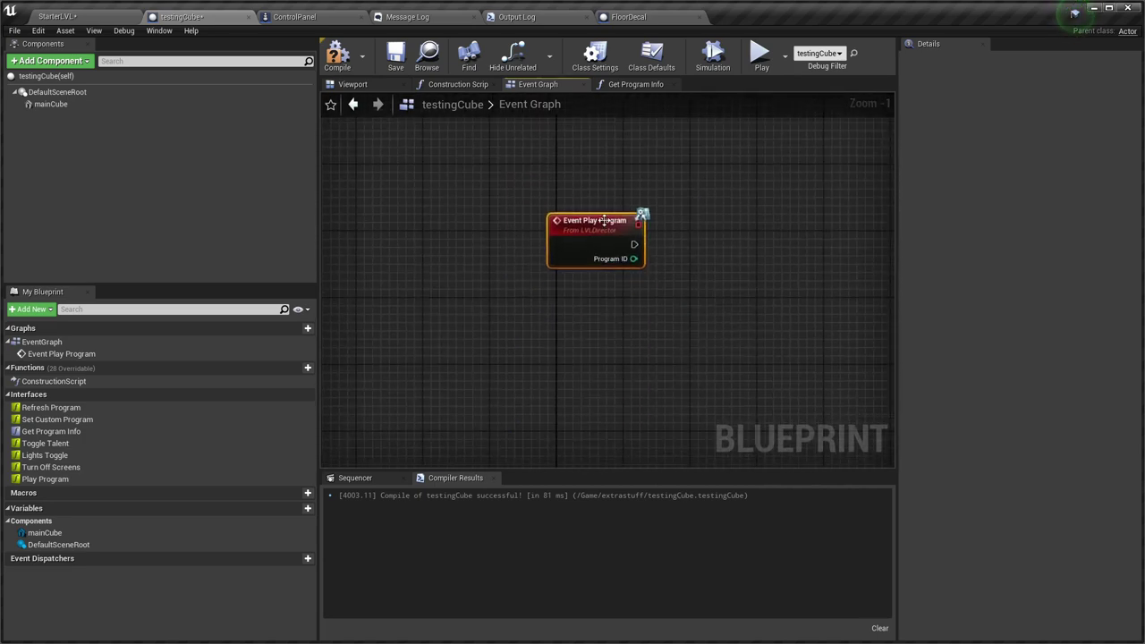
{"action": "scroll", "coordinate": [611, 181], "scroll_direction": "down", "scroll_amount": 3}
{"action": "right_click_drag", "start_coordinate": [616, 181], "coordinate": [581, 299]}
{"action": "scroll", "coordinate": [581, 301], "scroll_direction": "up", "scroll_amount": 3}
{"action": "left_click_drag", "start_coordinate": [561, 328], "coordinate": [570, 308]}
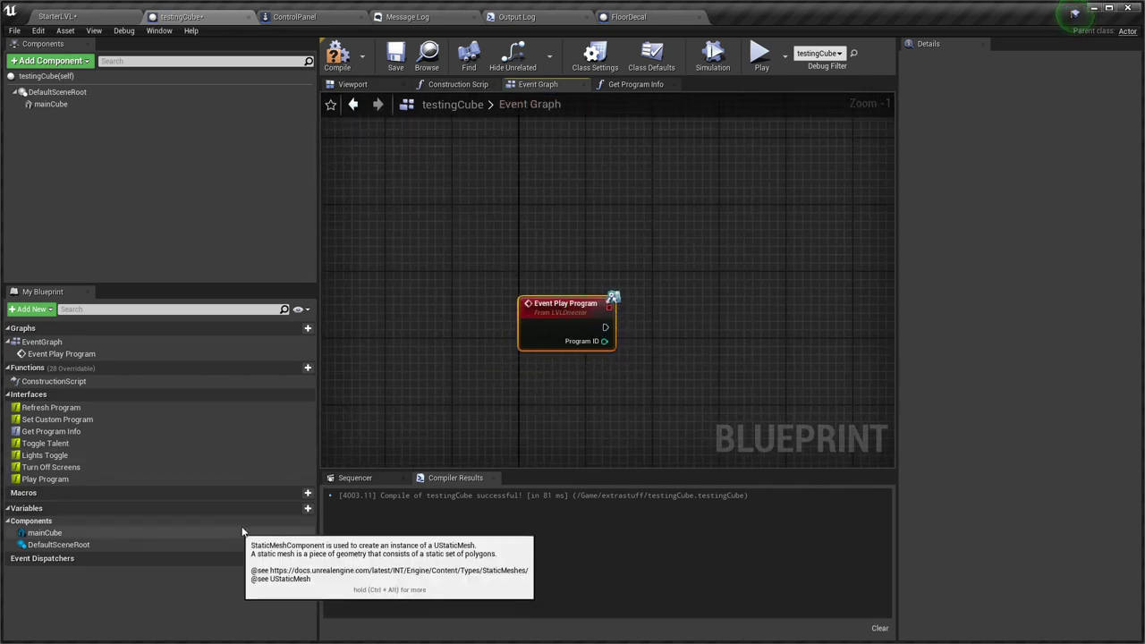
Create a variable named ProgramID in testingCube and set its type to Integer.
{"action": "left_click", "coordinate": [36, 520]}
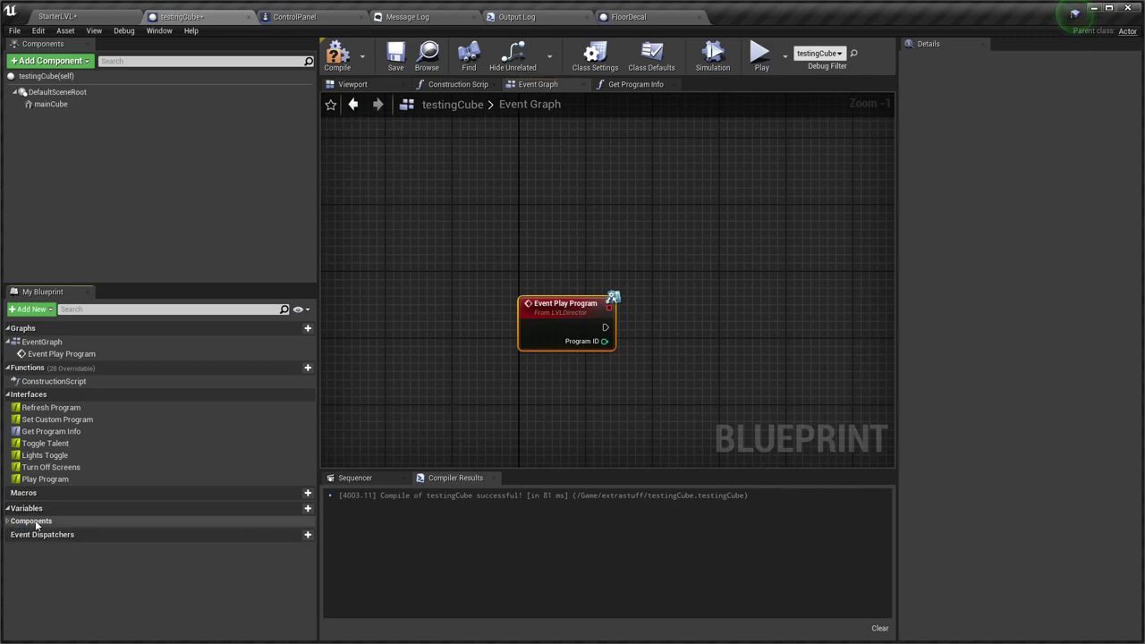
{"action": "left_click", "coordinate": [295, 509]}
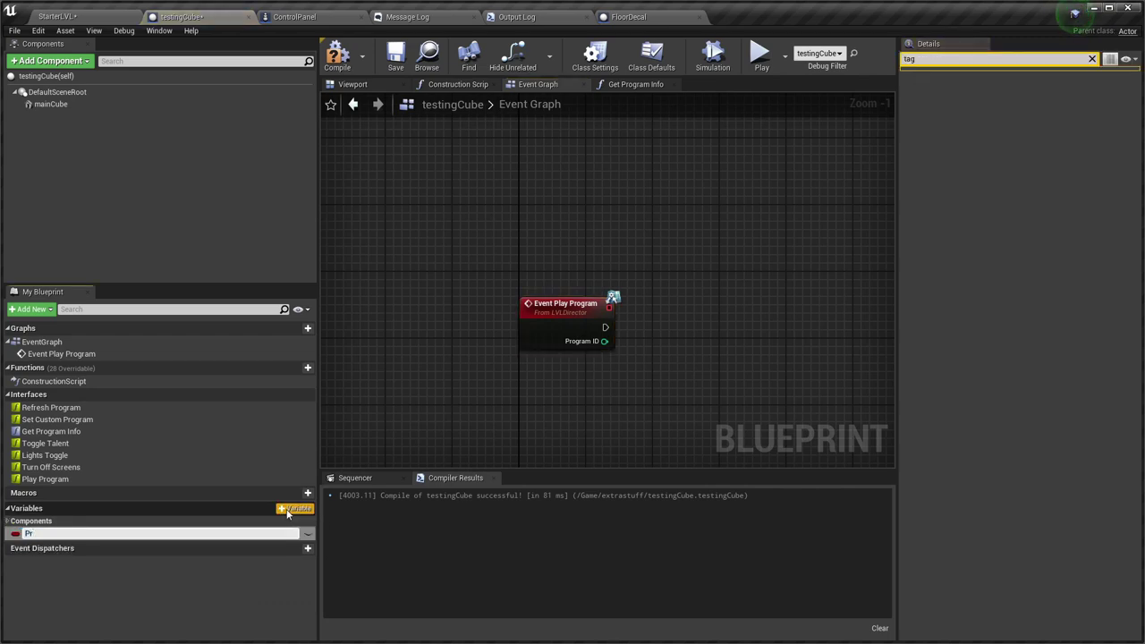
{"action": "key", "text": "Return"}
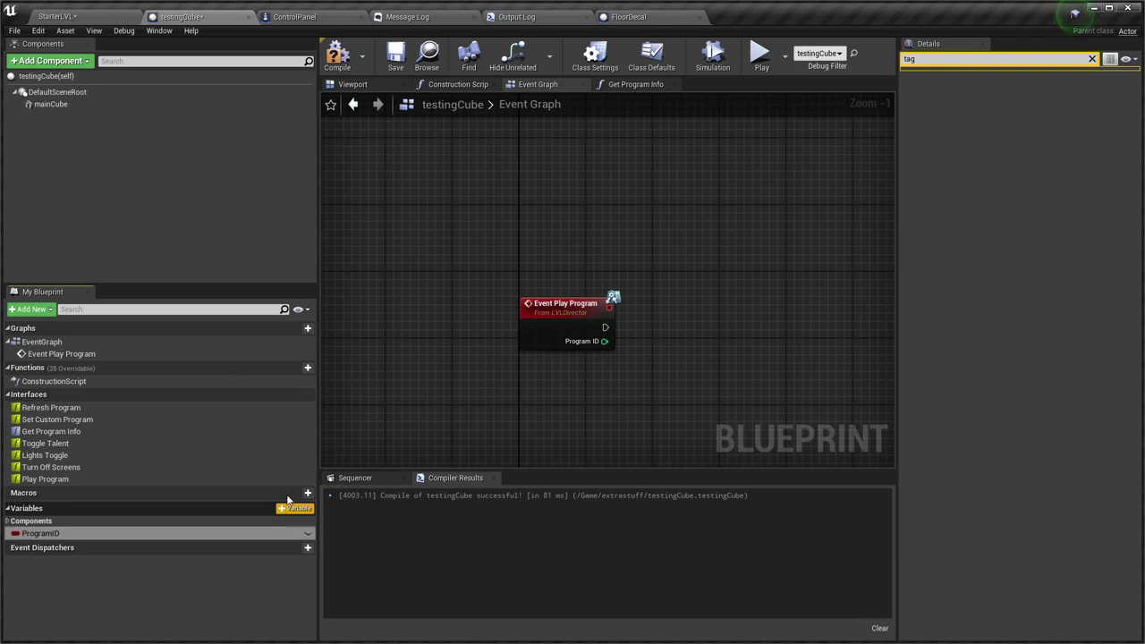
{"action": "left_click", "coordinate": [1092, 60]}
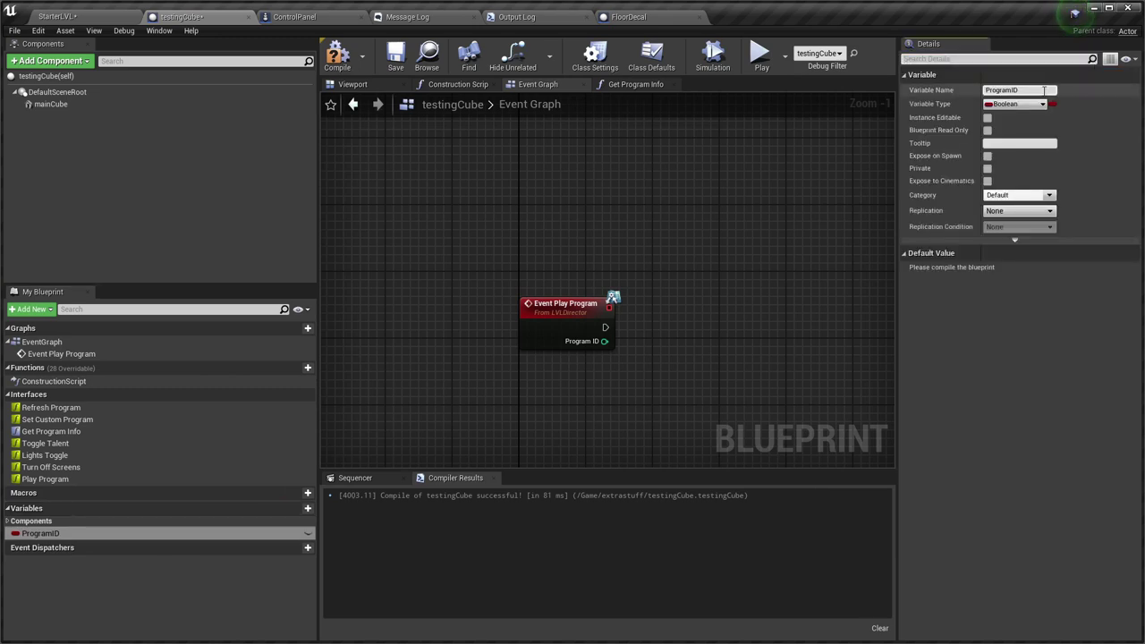
{"action": "left_click", "coordinate": [1041, 104]}
{"action": "type", "text": "inte"}
{"action": "key", "text": "Return"}
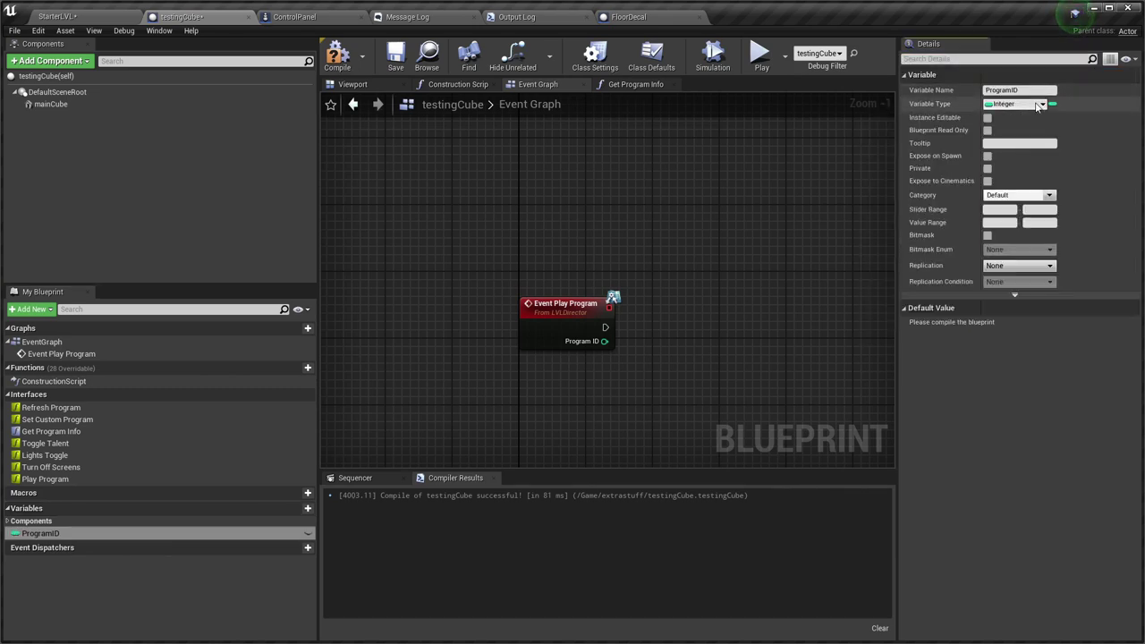
Compile the blueprint, make the ProgramID variable instance editable, and recompile.
{"action": "left_click", "coordinate": [323, 42]}
{"action": "left_click", "coordinate": [340, 69]}
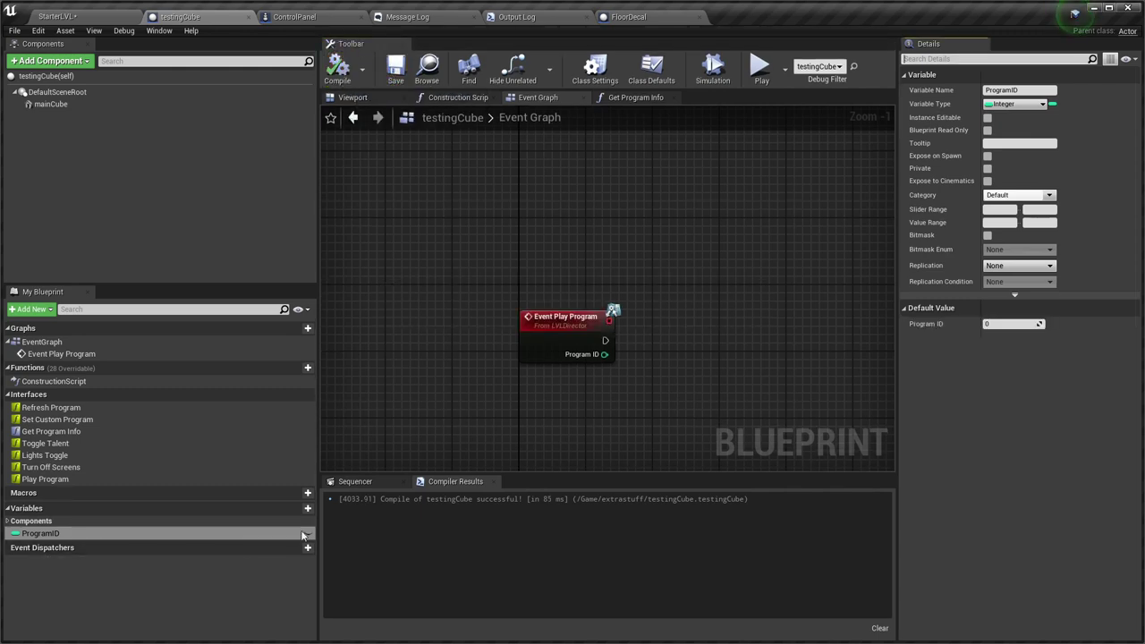
{"action": "left_click", "coordinate": [309, 534]}
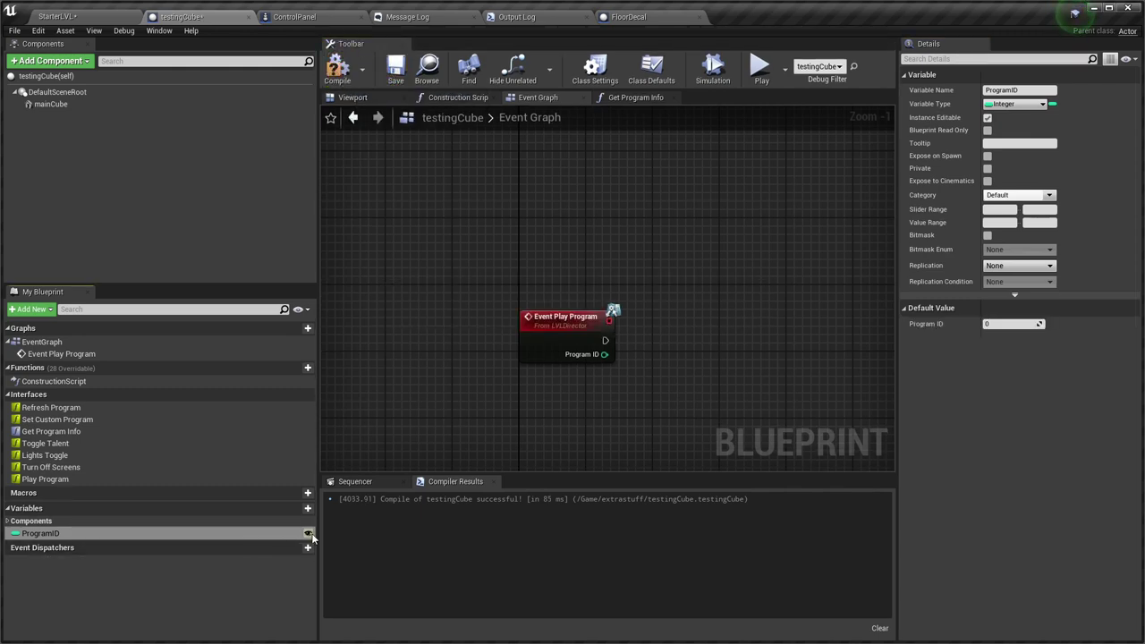
{"action": "left_click", "coordinate": [337, 72]}
Connect ProgramID to Custom Program IDTrigger on Get Program Info's Return Node, compile, and return to the event graph.
{"action": "left_click", "coordinate": [633, 101]}
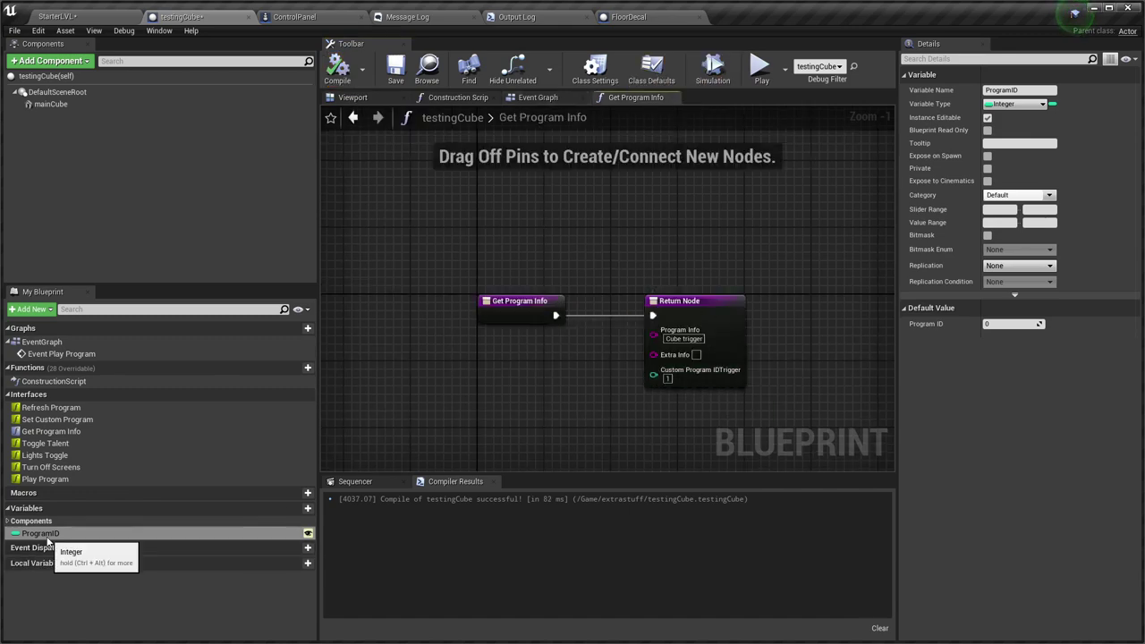
{"action": "left_click_drag", "start_coordinate": [45, 533], "coordinate": [669, 378]}
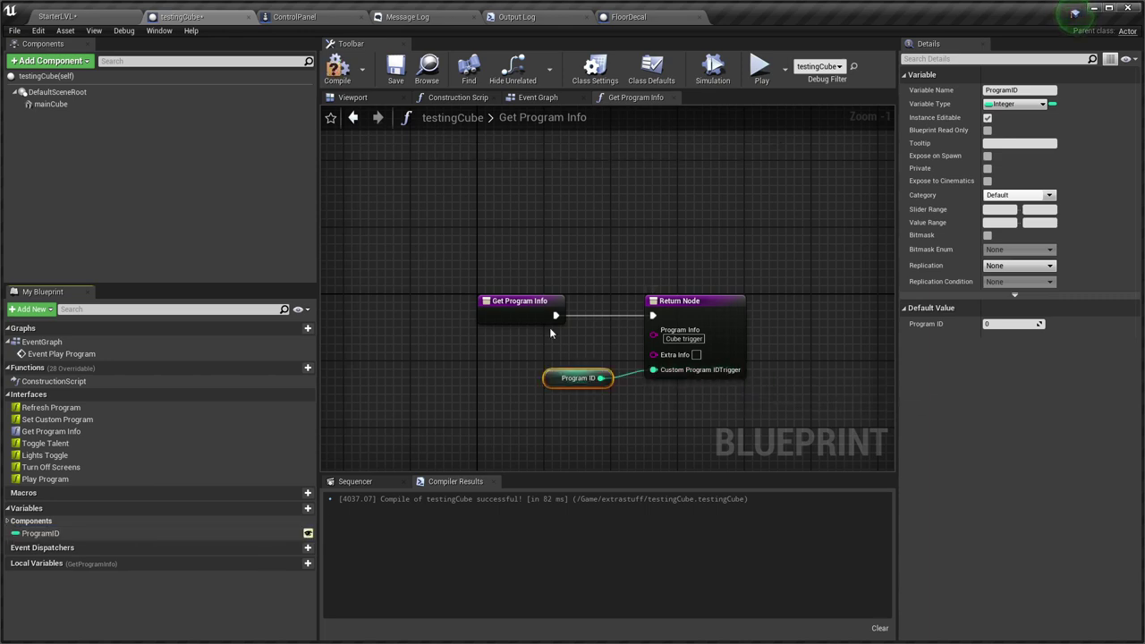
{"action": "left_click", "coordinate": [337, 68]}
{"action": "left_click", "coordinate": [540, 97]}
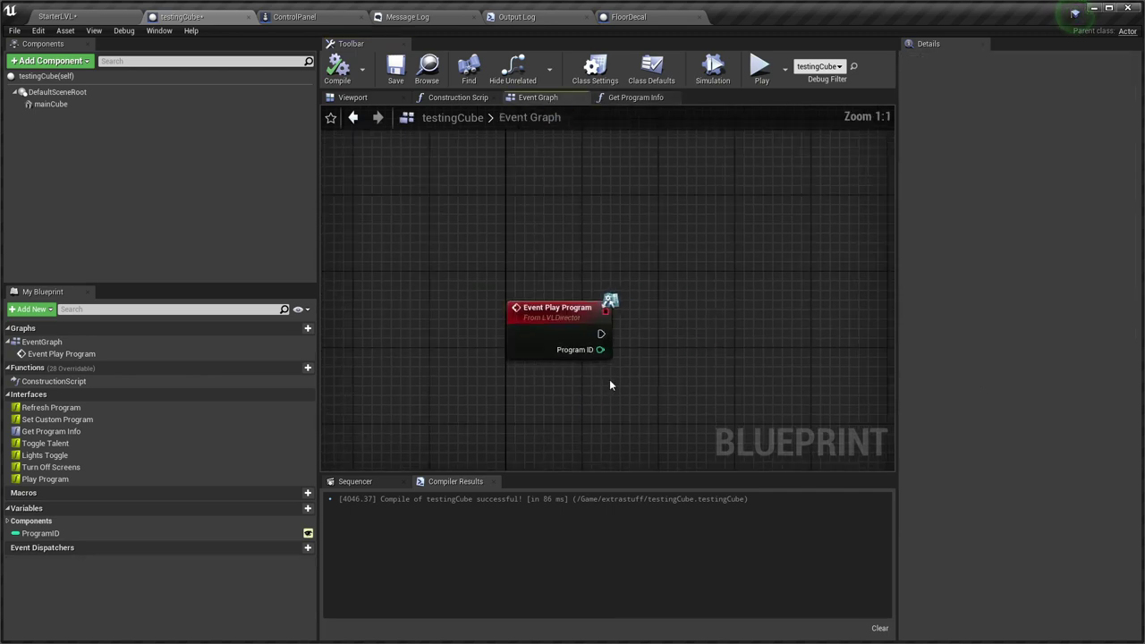
Move the Event Play Program node to a clear area of testingCube's event graph.
{"action": "right_click_drag", "start_coordinate": [609, 379], "coordinate": [512, 337]}
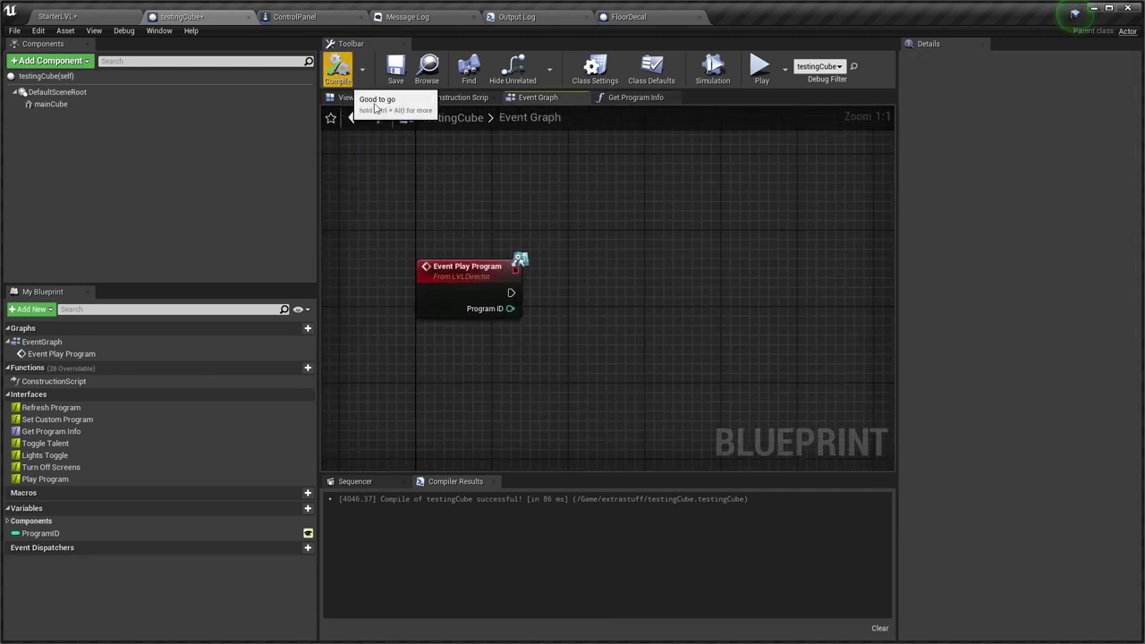
{"action": "right_click_drag", "start_coordinate": [494, 170], "coordinate": [556, 283]}
{"action": "right_click_drag", "start_coordinate": [491, 296], "coordinate": [491, 138]}
{"action": "left_click_drag", "start_coordinate": [541, 196], "coordinate": [541, 265]}
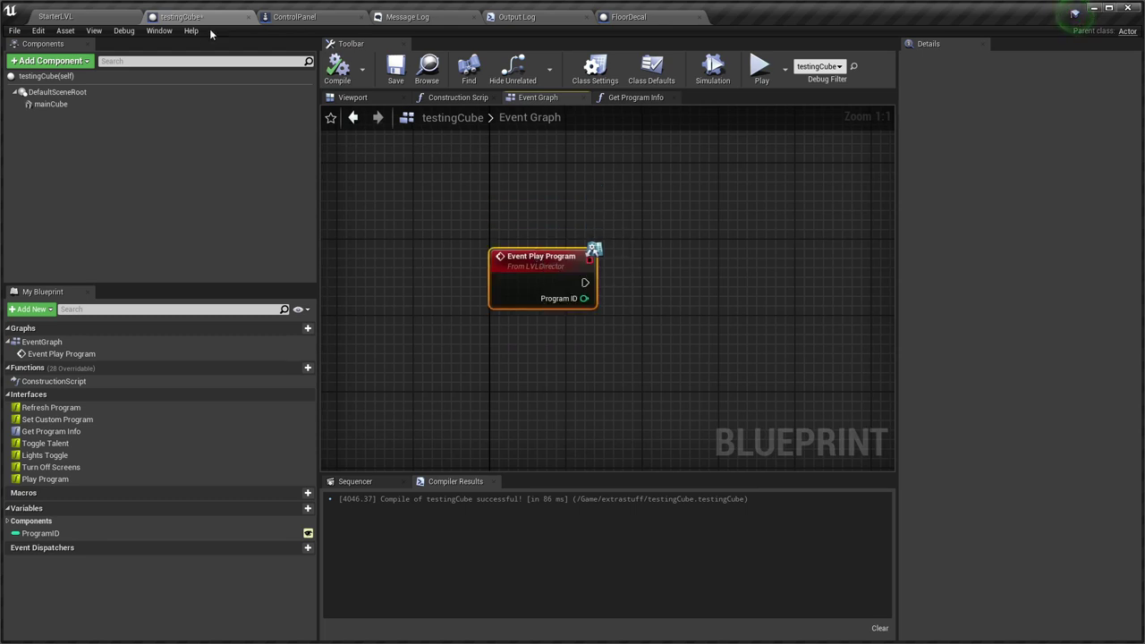
Select the testingCube actor in StarterLVL, set its Program ID to 1, and save the level.
{"action": "left_click", "coordinate": [56, 16]}
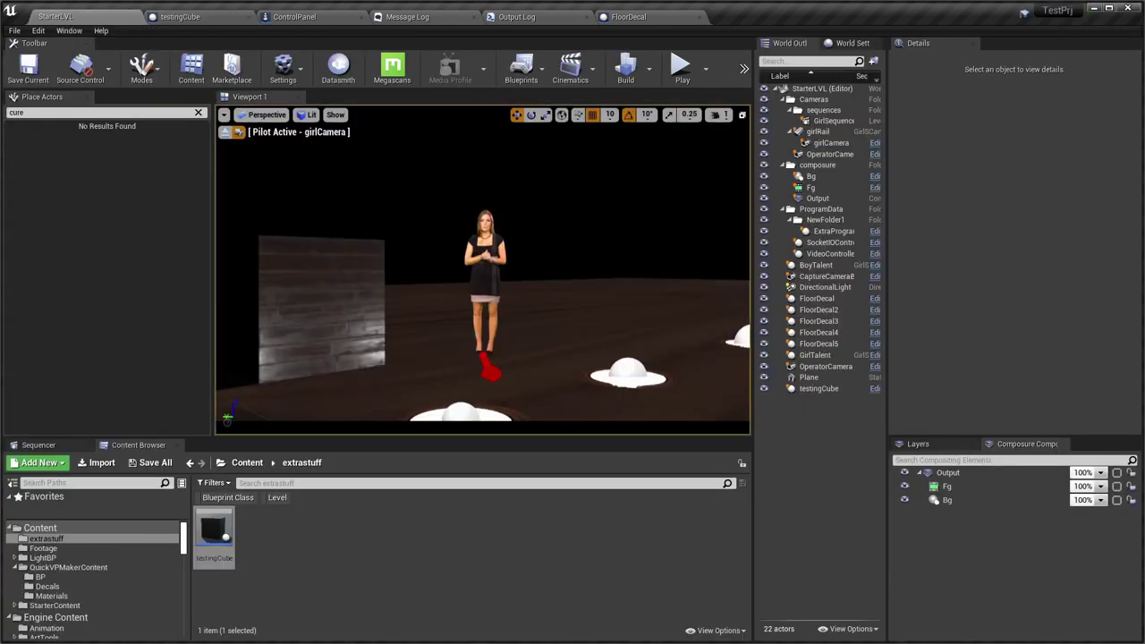
{"action": "left_click", "coordinate": [323, 310]}
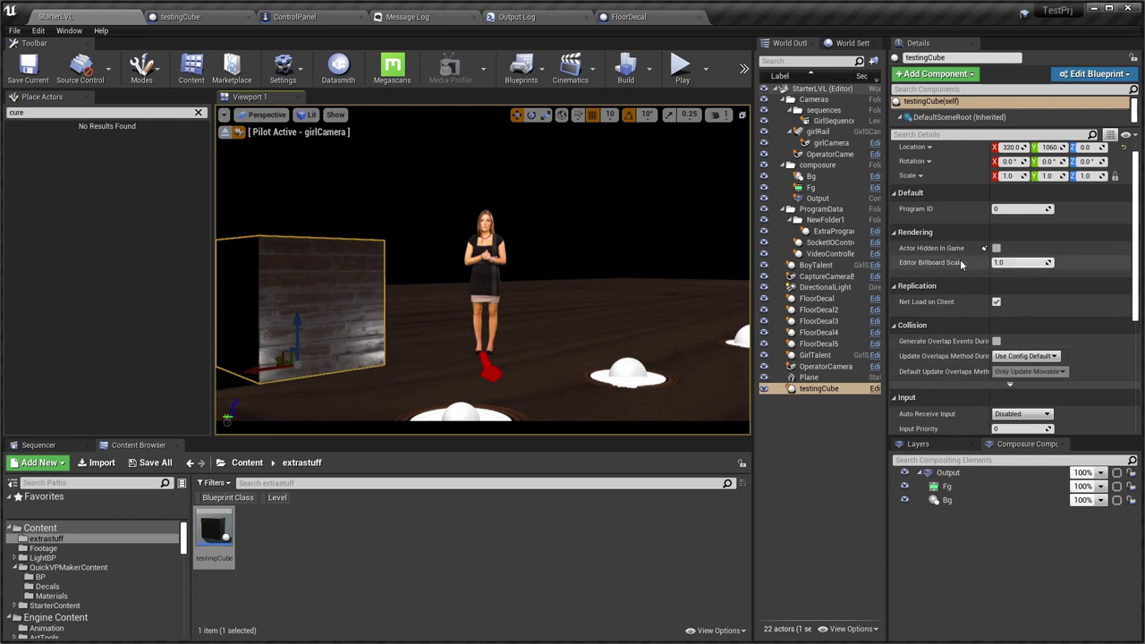
{"action": "scroll", "coordinate": [988, 280], "scroll_direction": "up", "scroll_amount": 1}
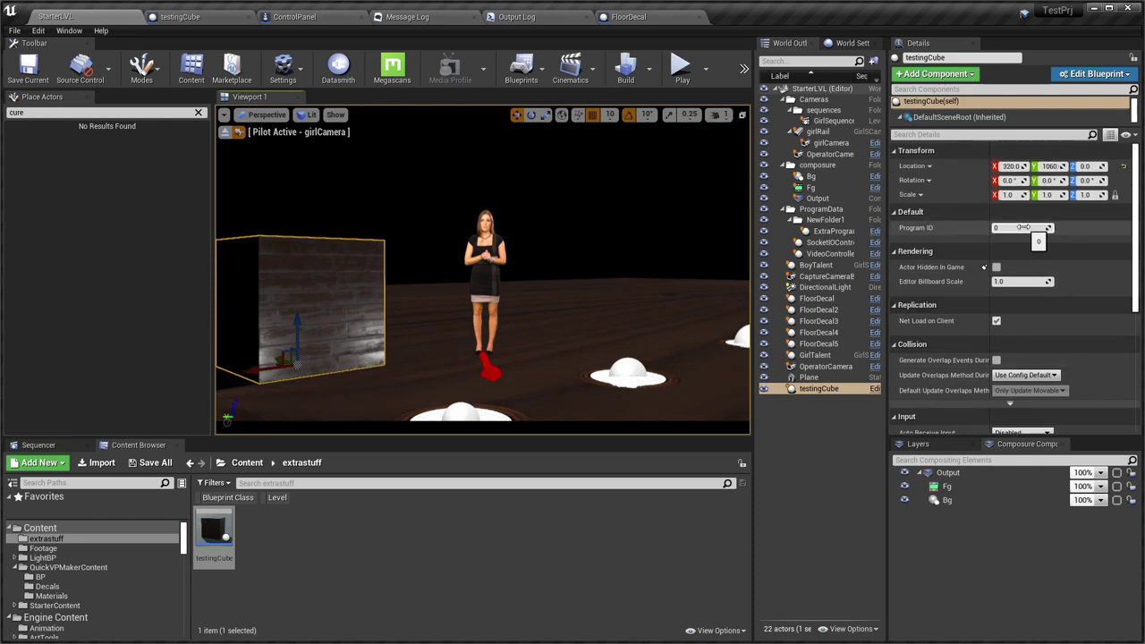
{"action": "left_click", "coordinate": [834, 539]}
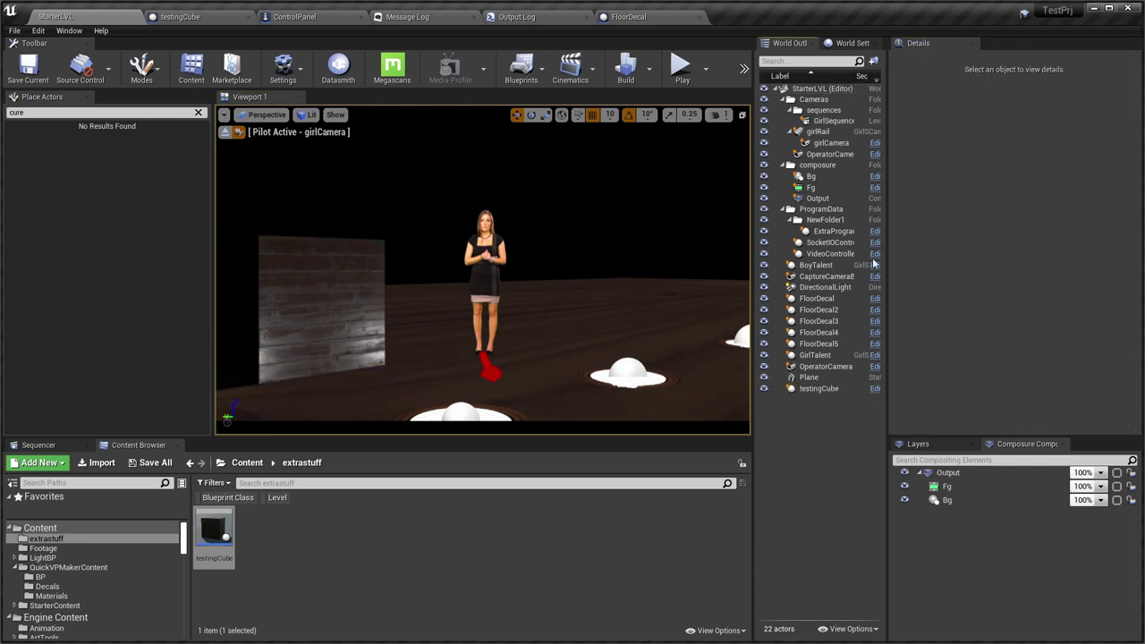
{"action": "left_click", "coordinate": [819, 388]}
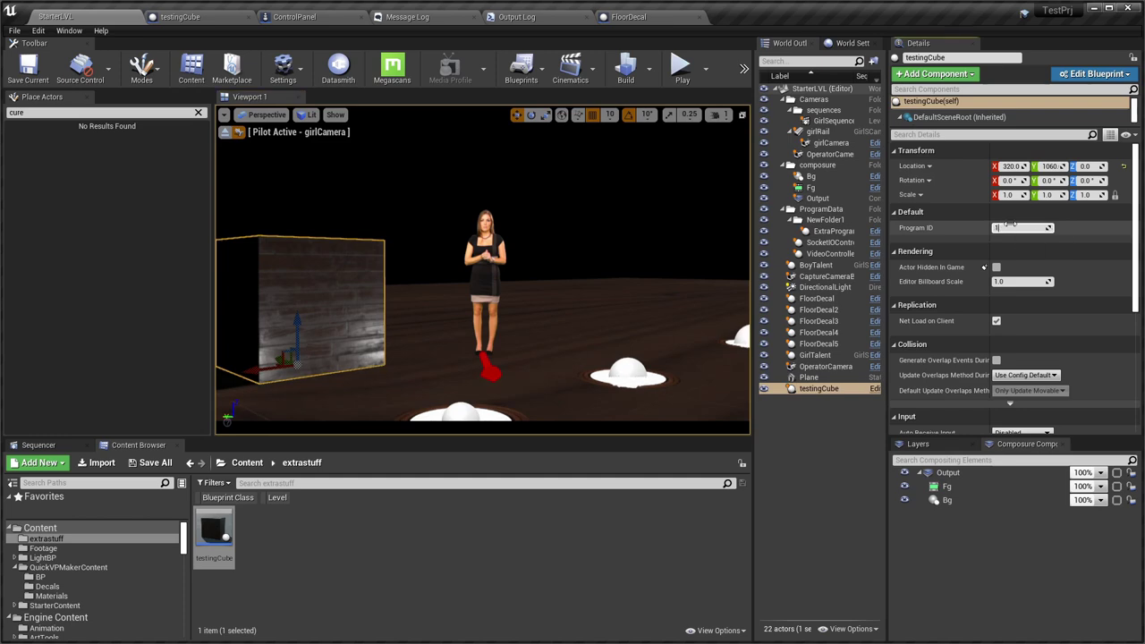
{"action": "key", "text": "ctrl+s"}
Examine the Programs section of QuickVP Controller and the Event Play Program node's Program ID output in testingCube.
{"action": "left_click", "coordinate": [208, 16]}
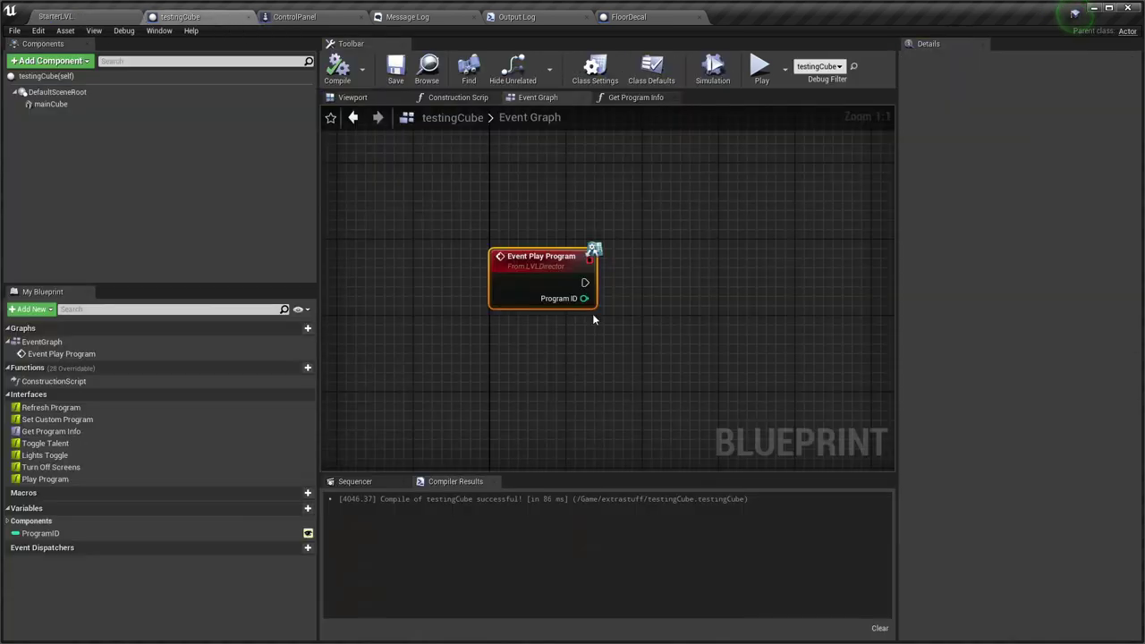
{"action": "right_click_drag", "start_coordinate": [625, 295], "coordinate": [559, 274]}
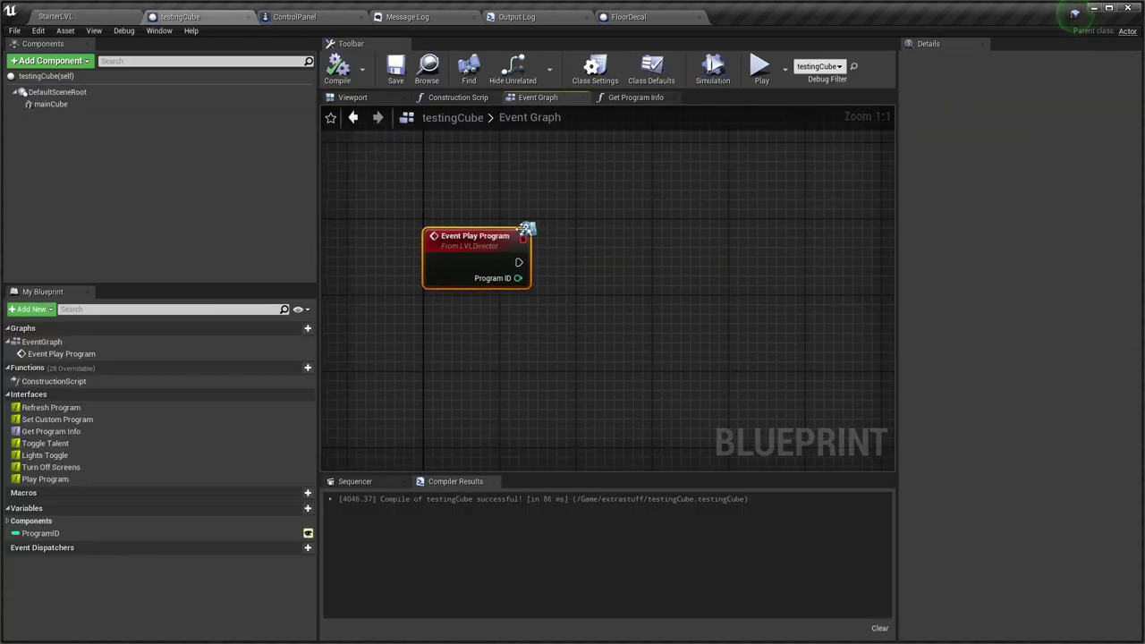
{"action": "left_click", "coordinate": [70, 17]}
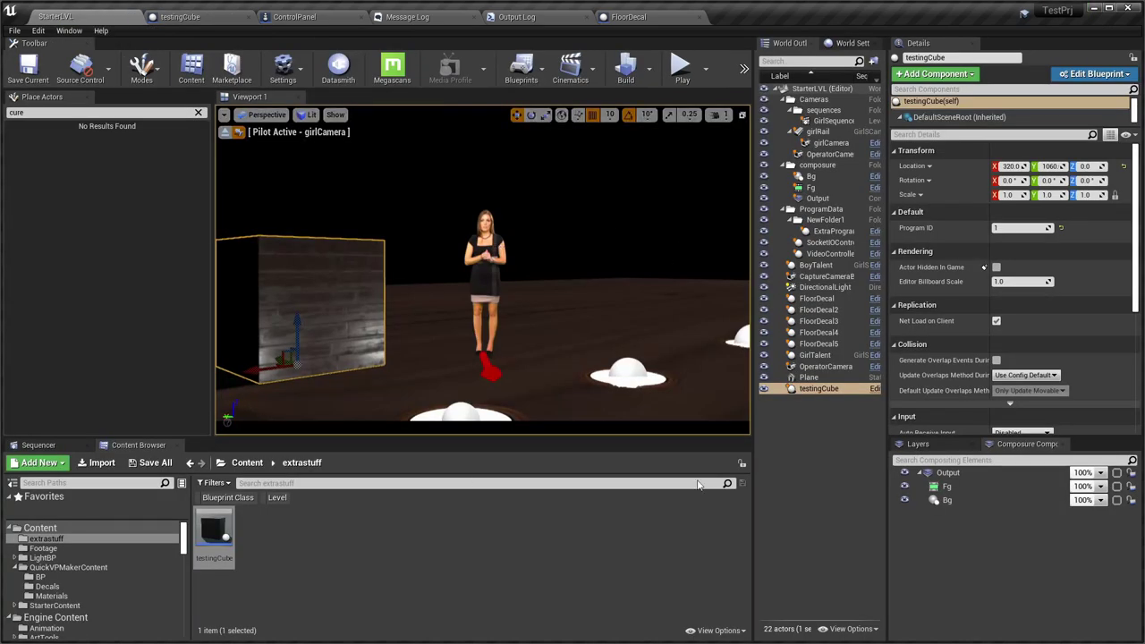
{"action": "key", "text": "alt+Tab"}
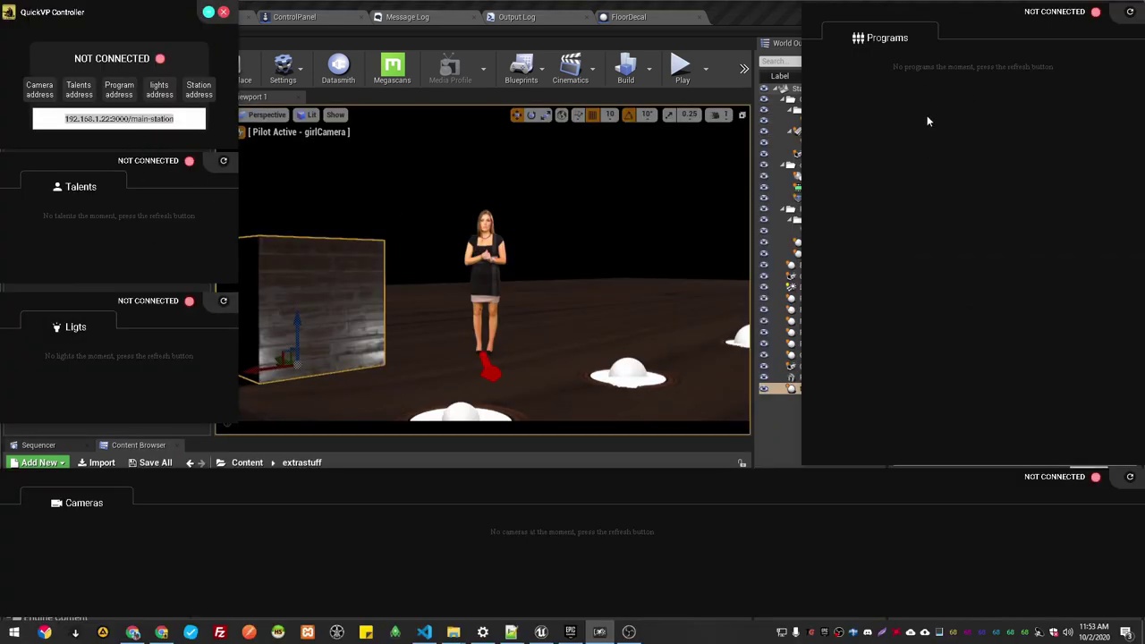
{"action": "left_click", "coordinate": [357, 34]}
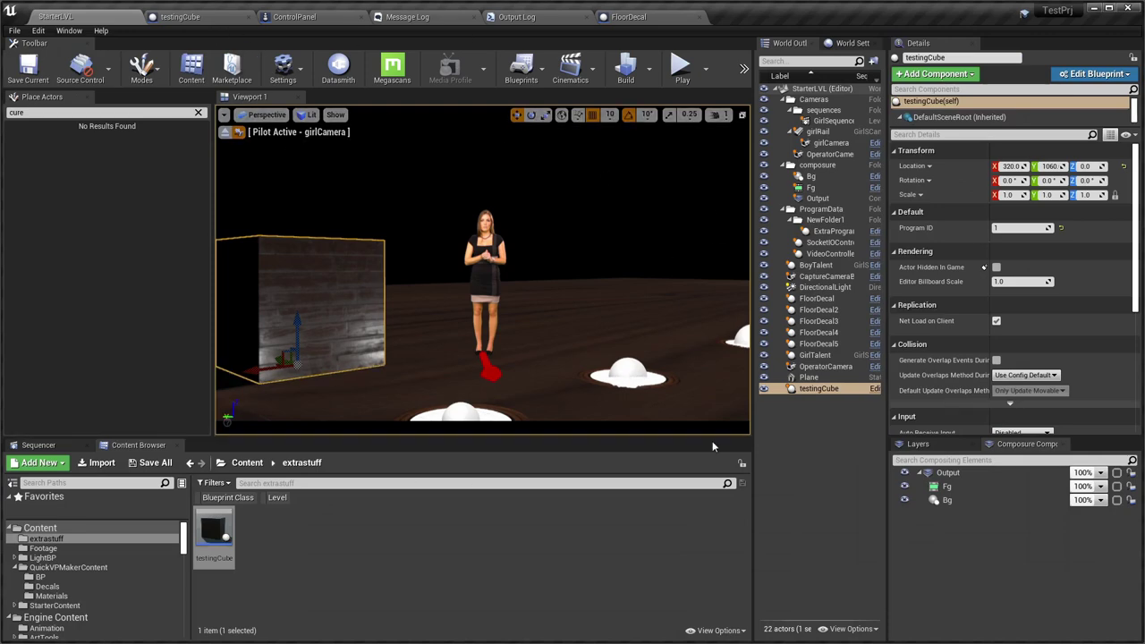
{"action": "left_click", "coordinate": [213, 17]}
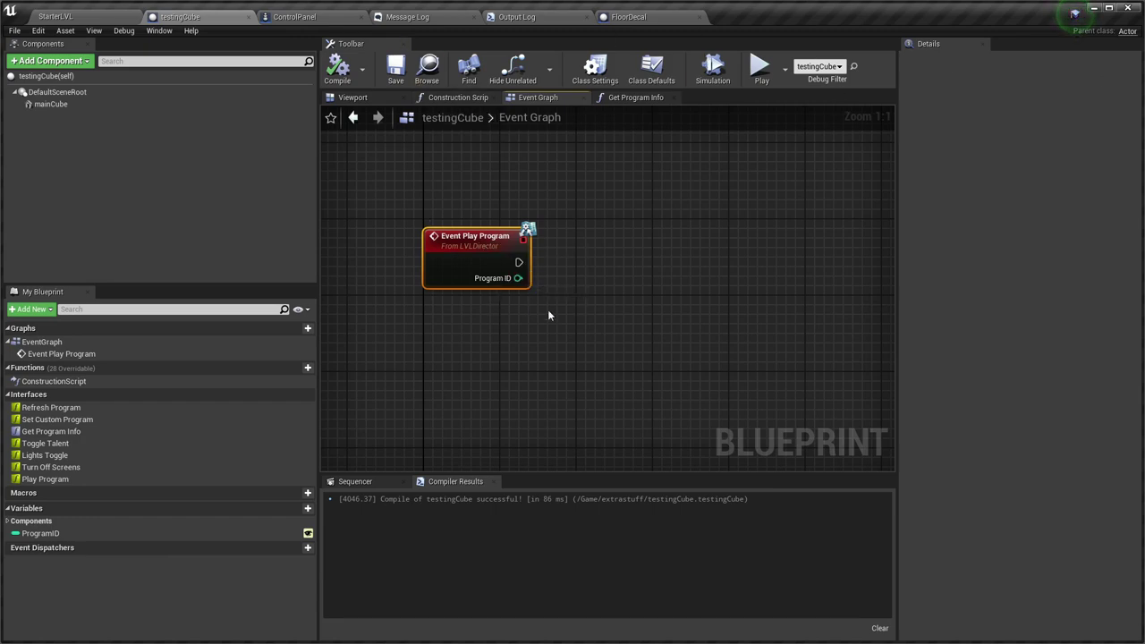
{"action": "right_click_drag", "start_coordinate": [528, 324], "coordinate": [526, 354]}
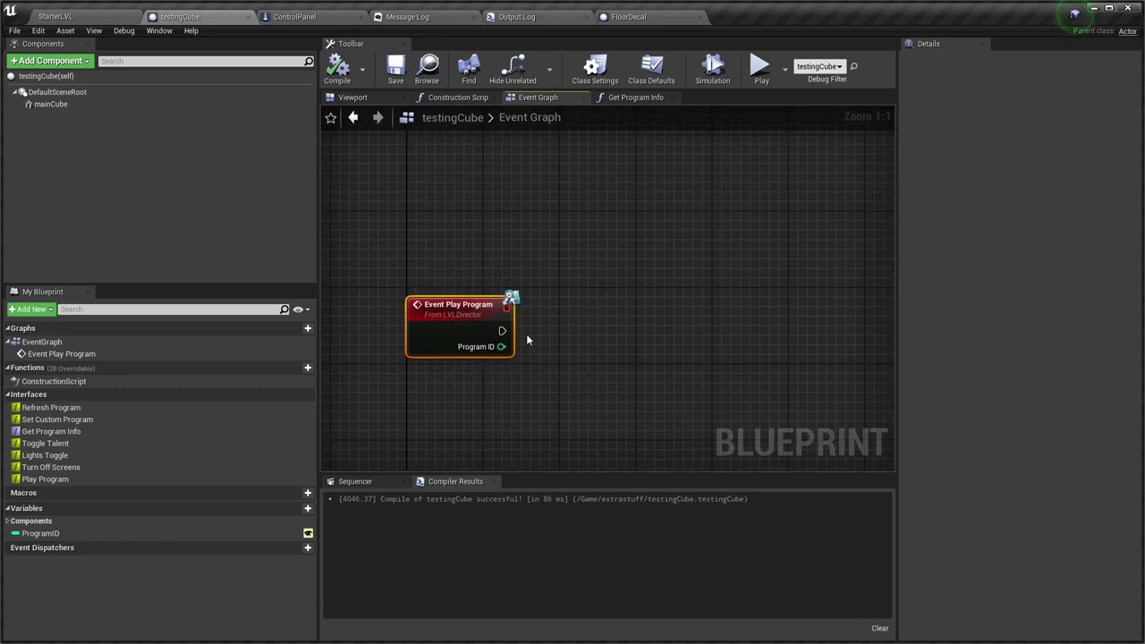
{"action": "right_click_drag", "start_coordinate": [525, 342], "coordinate": [582, 253]}
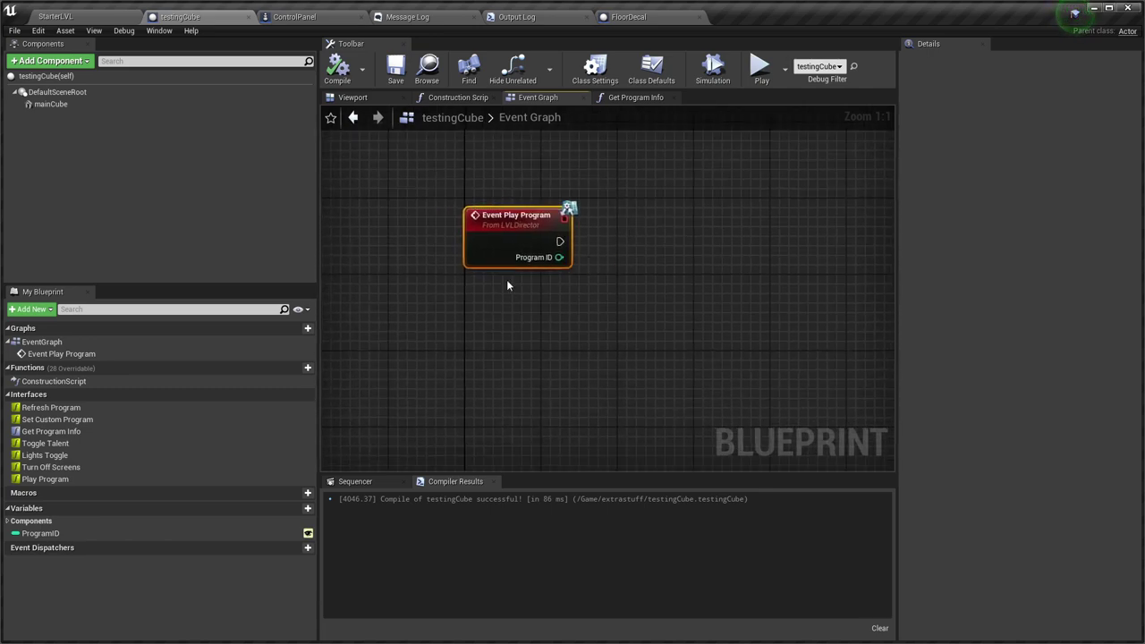
Add a Get node for the ProgramID variable and place it below Event Play Program.
{"action": "left_click", "coordinate": [40, 546]}
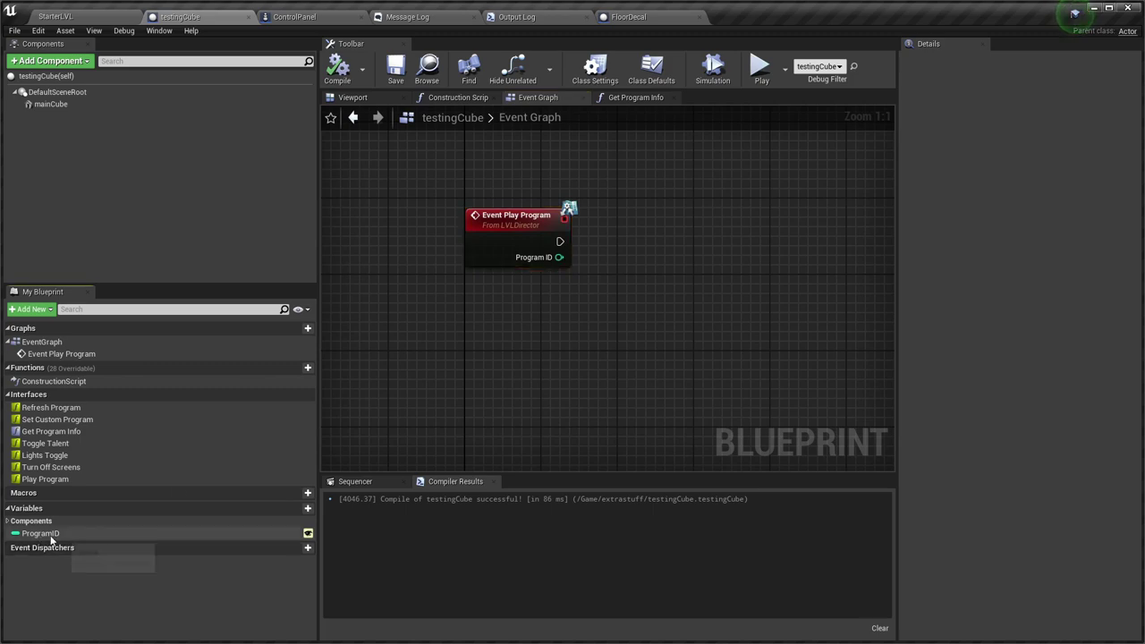
{"action": "left_click_drag", "start_coordinate": [51, 539], "coordinate": [523, 302]}
{"action": "left_click", "coordinate": [546, 311]}
{"action": "right_click_drag", "start_coordinate": [639, 284], "coordinate": [580, 344]}
{"action": "left_click_drag", "start_coordinate": [470, 364], "coordinate": [422, 394]}
{"action": "key", "text": "alt+Tab"}
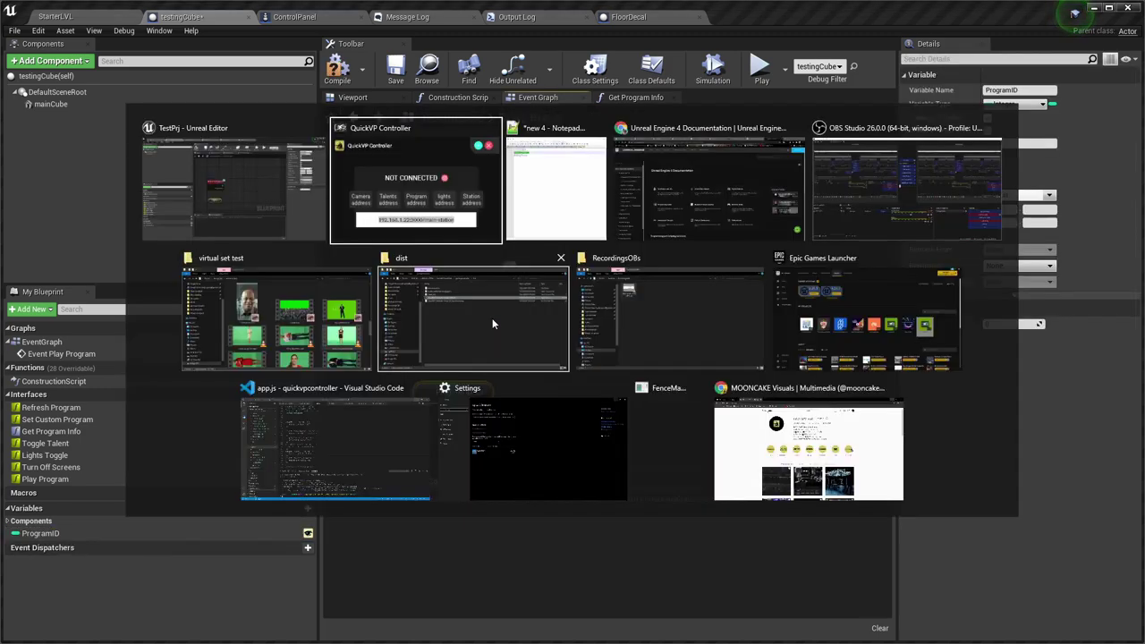
{"action": "key", "text": "alt+Tab"}
Compare the event's Program ID with the ProgramID variable using an Equal (integer) node.
{"action": "left_click_drag", "start_coordinate": [498, 317], "coordinate": [583, 354]}
{"action": "type", "text": "="}
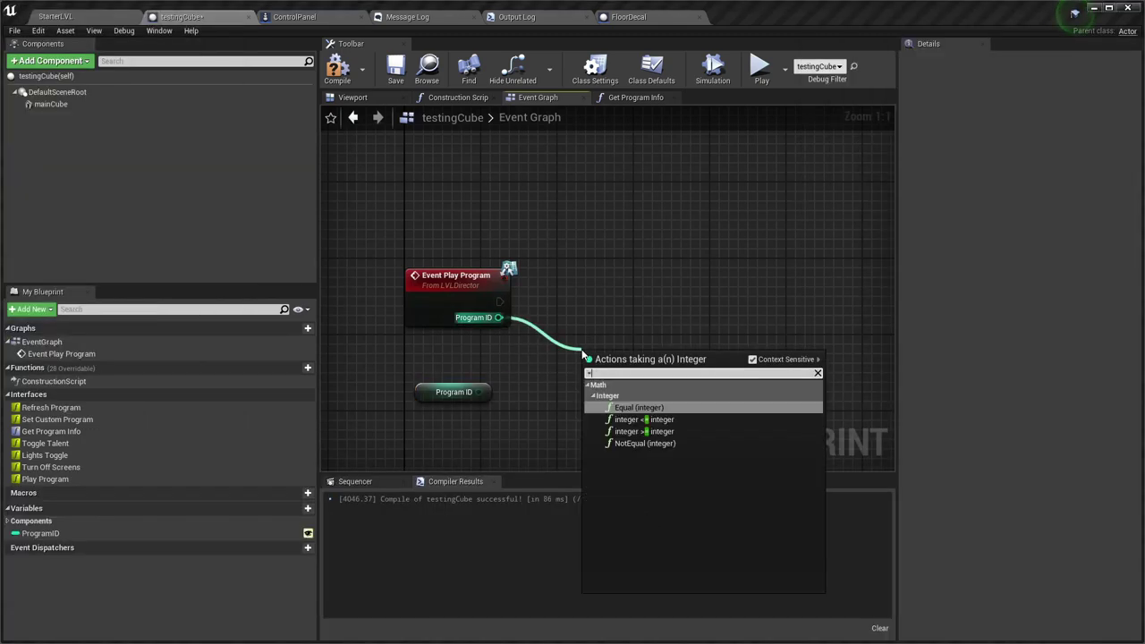
{"action": "key", "text": "Return"}
{"action": "left_click_drag", "start_coordinate": [480, 392], "coordinate": [597, 376]}
Add a Branch executed by Event Play Program and connect the Equal node's result to its Condition.
{"action": "left_click_drag", "start_coordinate": [499, 301], "coordinate": [699, 271]}
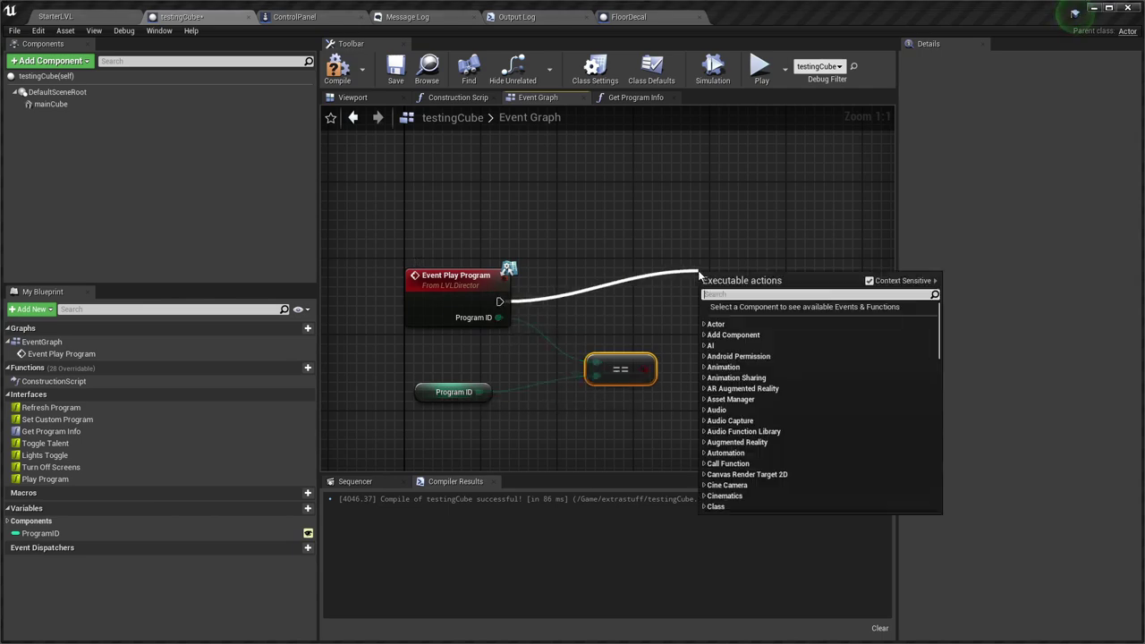
{"action": "type", "text": "branch"}
{"action": "key", "text": "Return"}
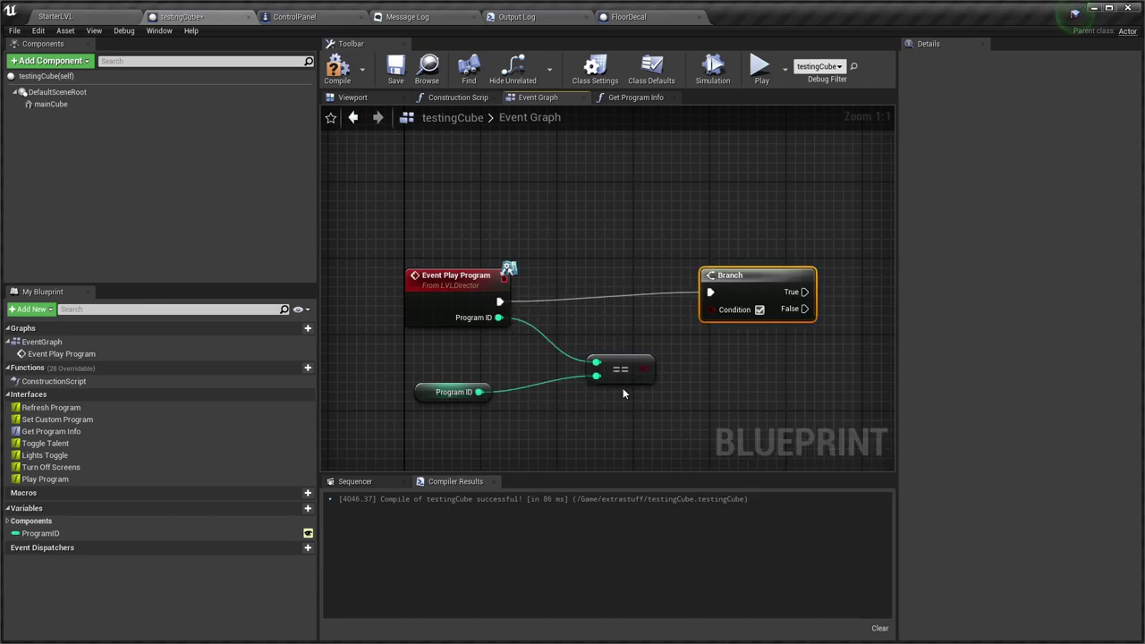
{"action": "left_click_drag", "start_coordinate": [643, 369], "coordinate": [748, 286]}
{"action": "right_click_drag", "start_coordinate": [777, 268], "coordinate": [726, 264]}
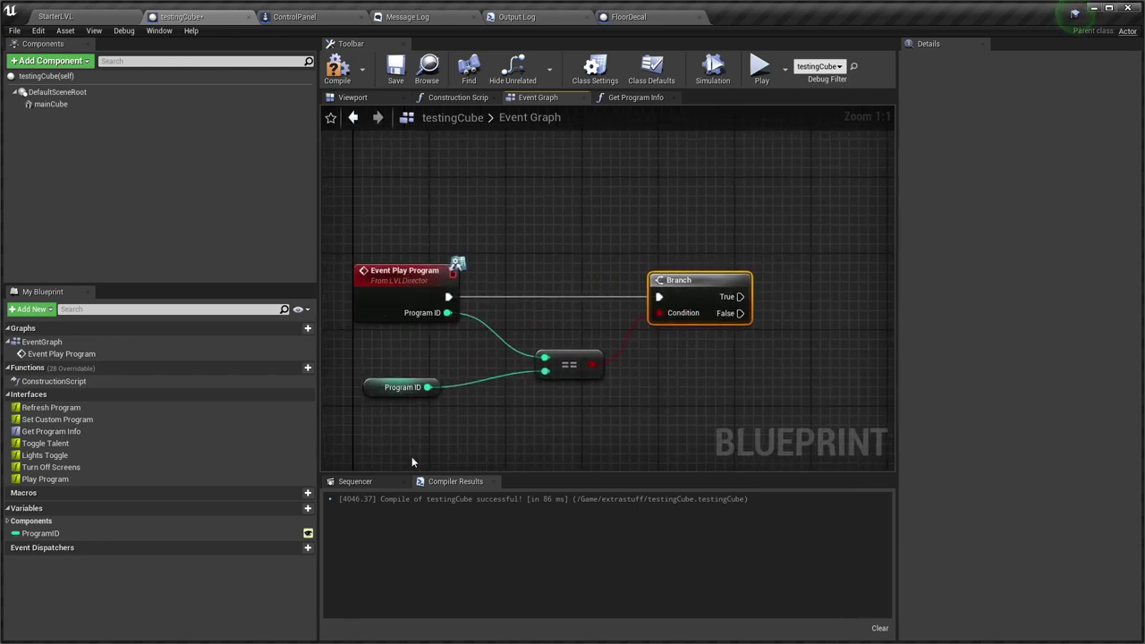
Compile testingCube and move the Branch node slightly closer to Event Play Program.
{"action": "key", "text": "alt+Tab"}
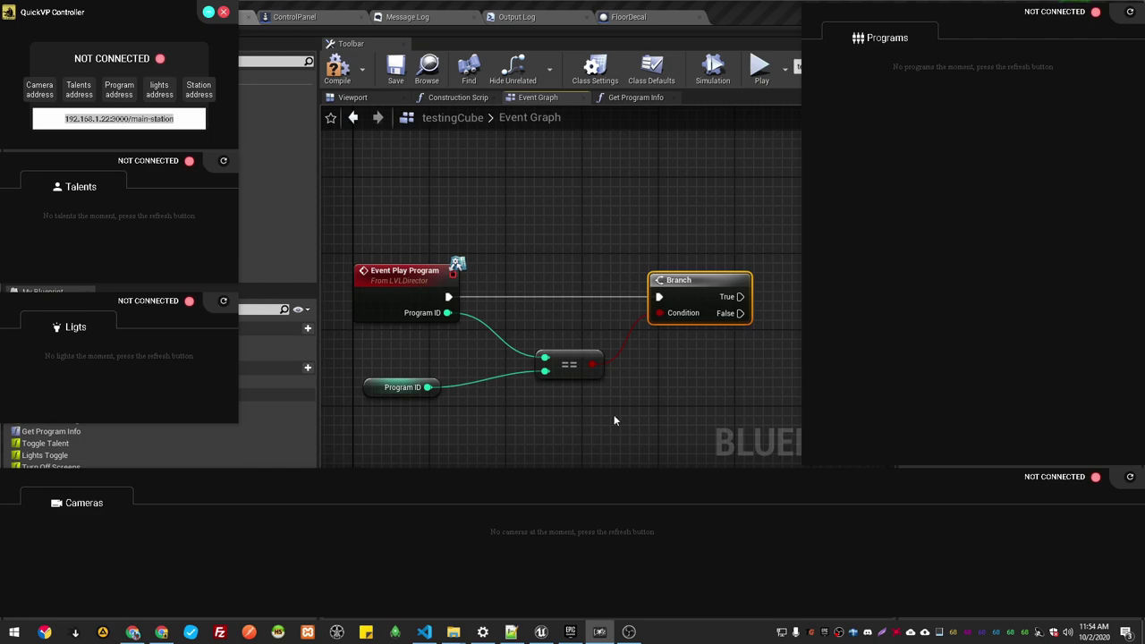
{"action": "left_click", "coordinate": [337, 68]}
{"action": "right_click_drag", "start_coordinate": [758, 365], "coordinate": [802, 367]}
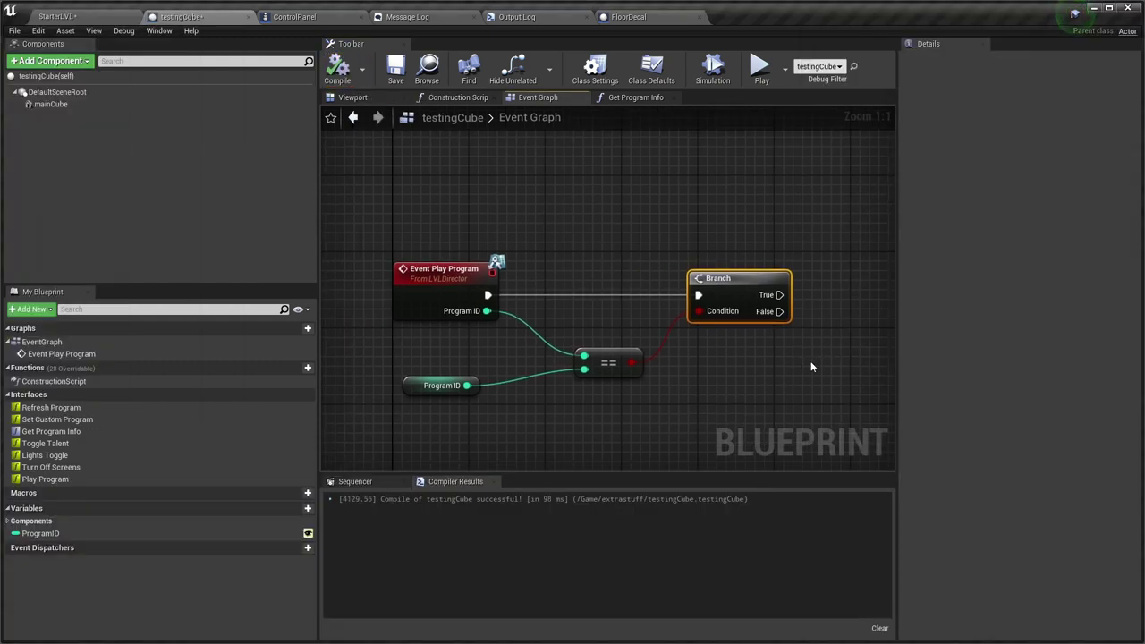
{"action": "left_click_drag", "start_coordinate": [739, 294], "coordinate": [710, 293]}
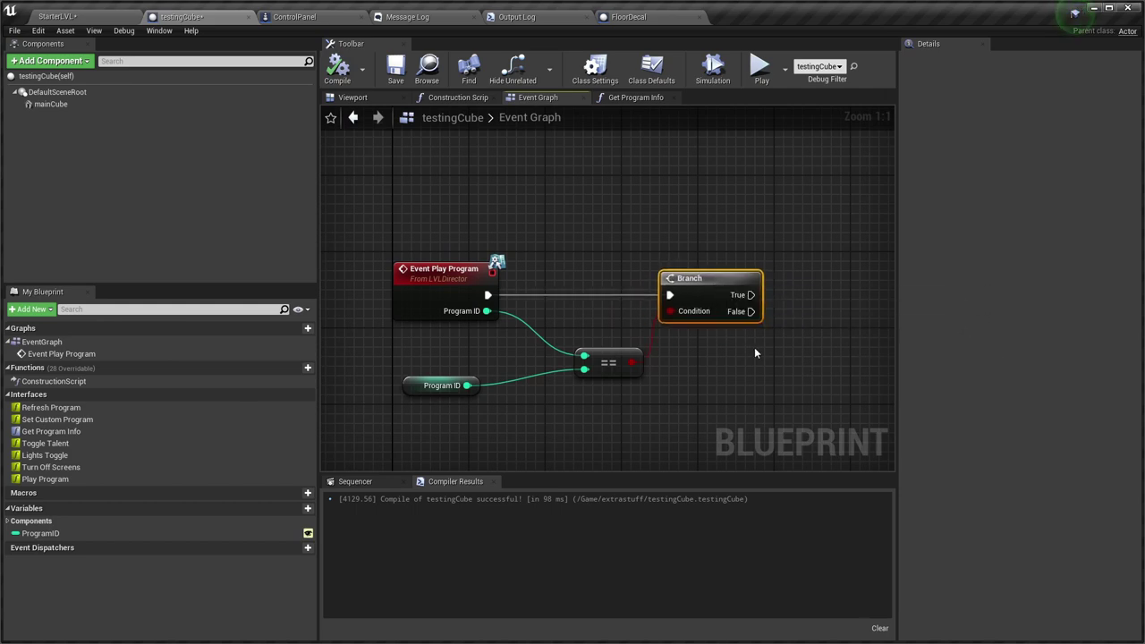
Add a Print String with the text "Triggered me" on the Branch's True output and compile testingCube.
{"action": "right_click_drag", "start_coordinate": [755, 352], "coordinate": [643, 351]}
{"action": "left_click_drag", "start_coordinate": [639, 295], "coordinate": [730, 317]}
{"action": "type", "text": "pr"}
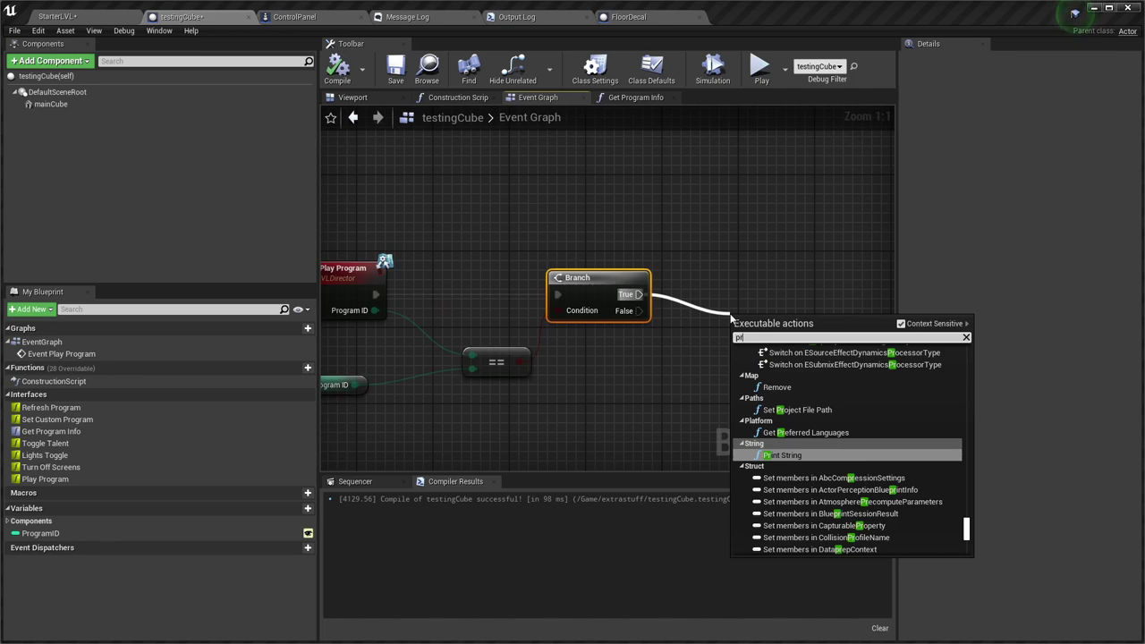
{"action": "key", "text": "Return"}
{"action": "left_click", "coordinate": [788, 359]}
{"action": "type", "text": "Hello"}
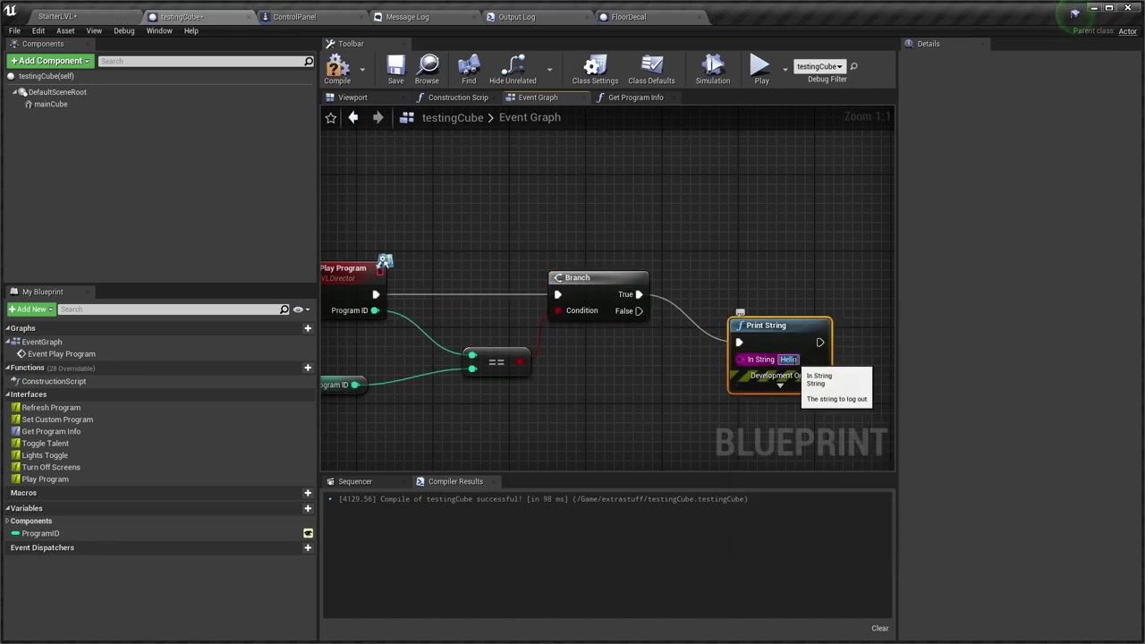
{"action": "type", "text": "Trigger"}
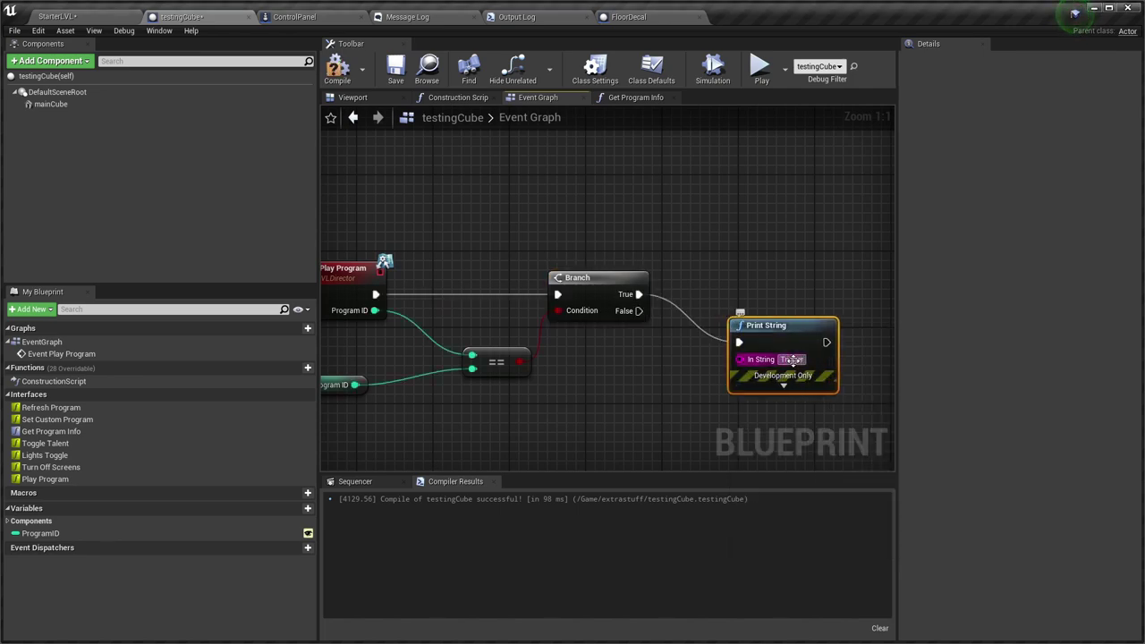
{"action": "type", "text": "ed medi"}
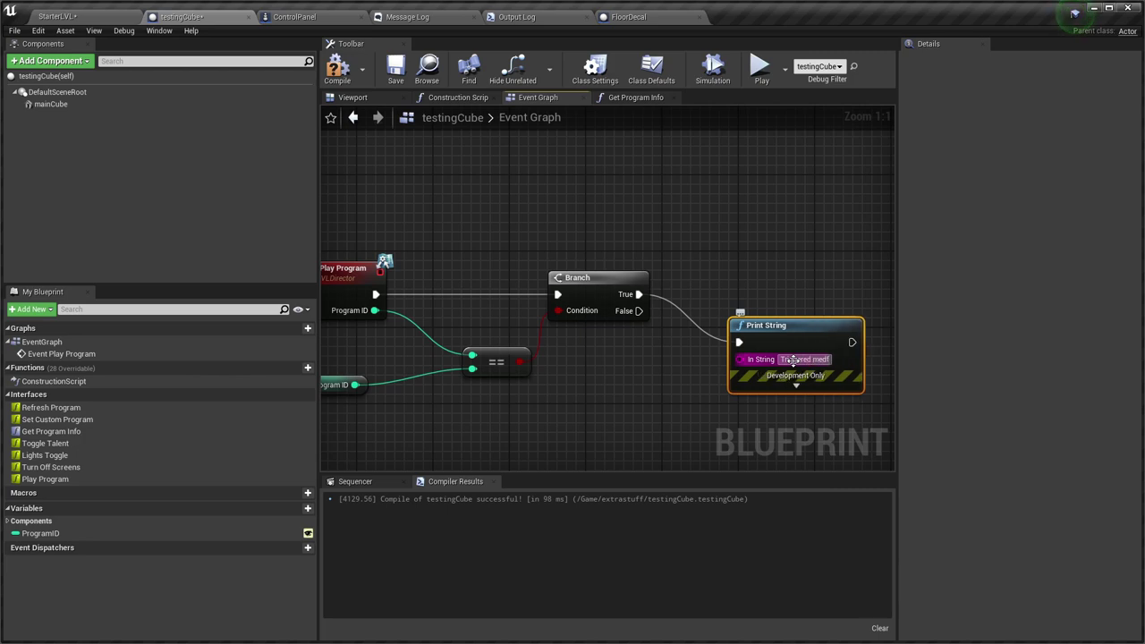
{"action": "key", "text": "BackSpace"}
{"action": "key", "text": "BackSpace"}
{"action": "left_click", "coordinate": [803, 267]}
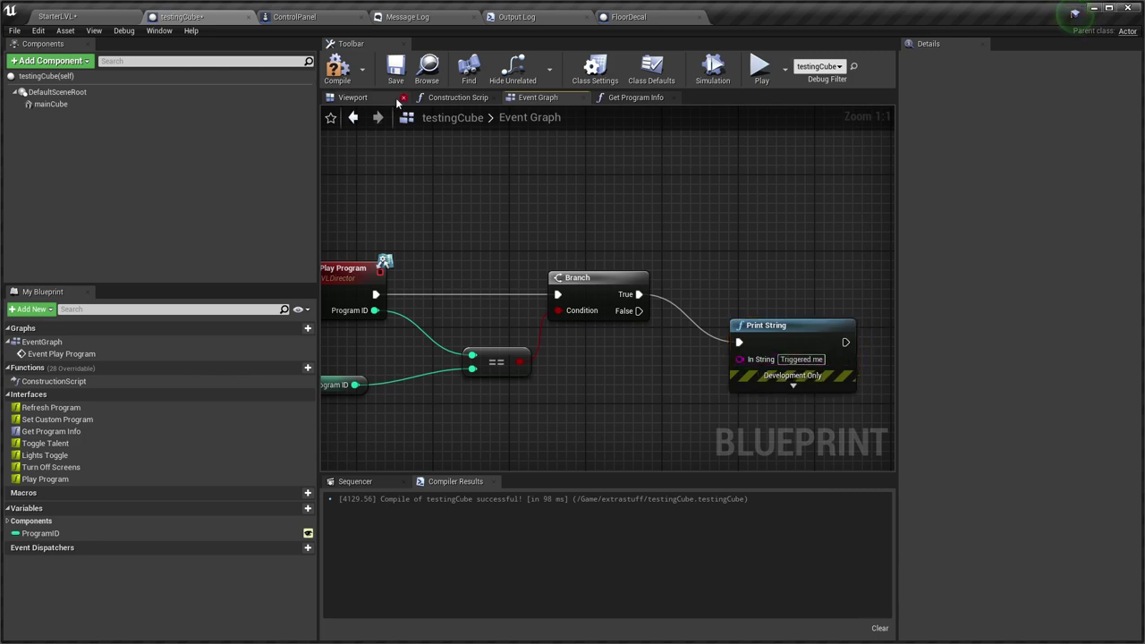
{"action": "left_click", "coordinate": [339, 68]}
Play StarterLVL, fire the Cube trigger program from QuickVP Controller, and stop the play session.
{"action": "left_click", "coordinate": [55, 16]}
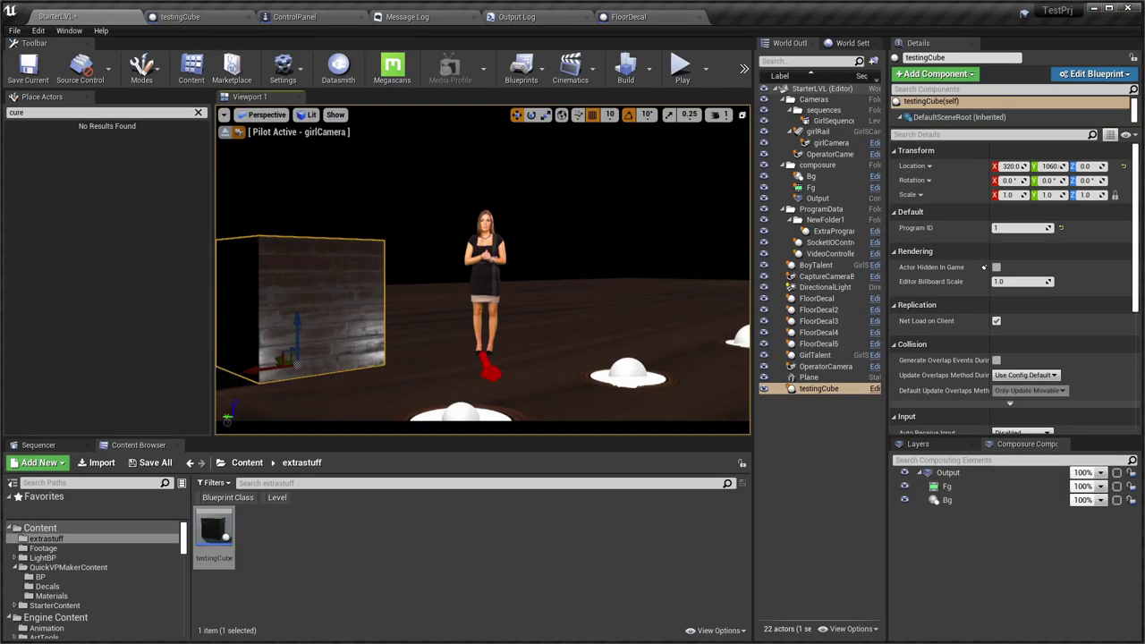
{"action": "right_click", "coordinate": [530, 229]}
{"action": "key", "text": "Escape"}
{"action": "key", "text": "alt+p"}
{"action": "key", "text": "alt+Tab"}
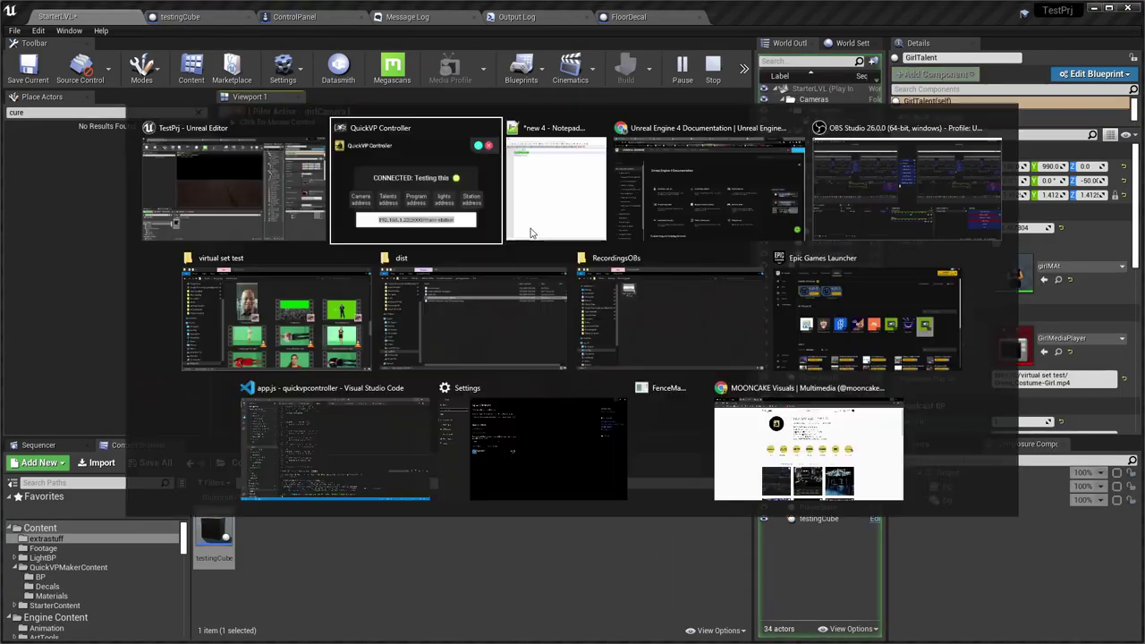
{"action": "left_click", "coordinate": [994, 119]}
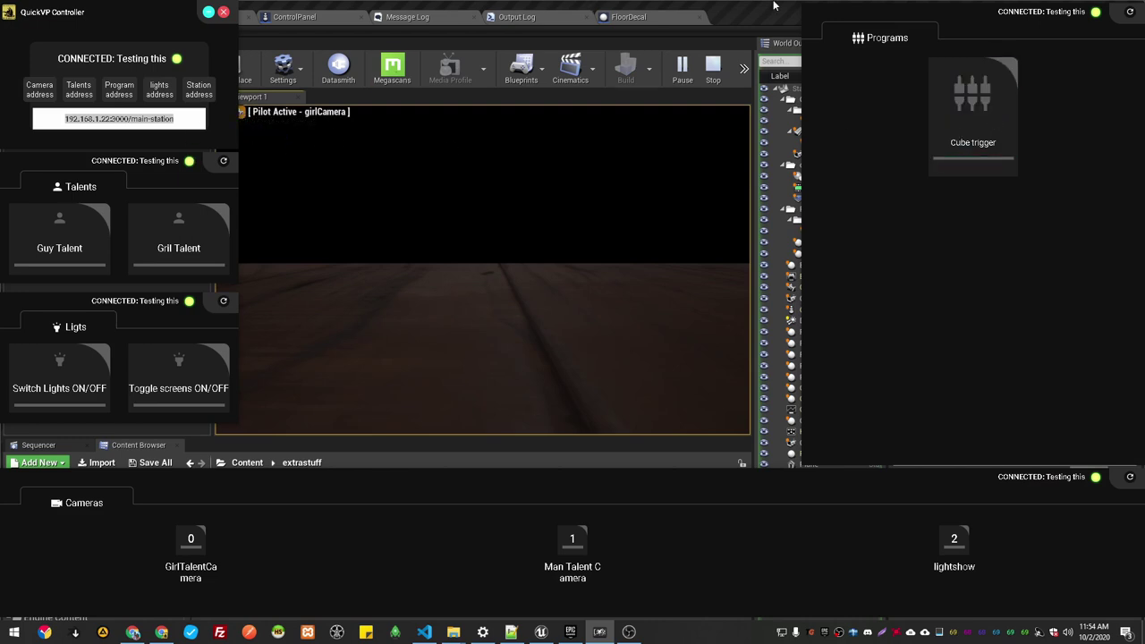
{"action": "left_click", "coordinate": [738, 6]}
{"action": "key", "text": "Escape"}
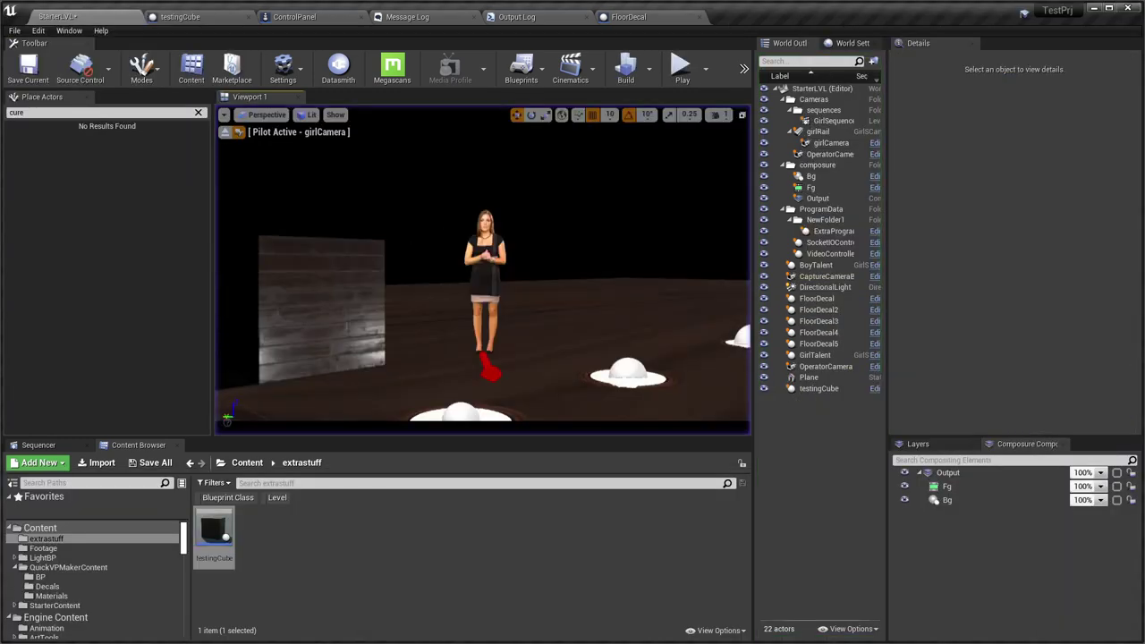
{"action": "left_click", "coordinate": [485, 263]}
Delete the Print String node from testingCube's event graph and compile the blueprint.
{"action": "left_click", "coordinate": [182, 16]}
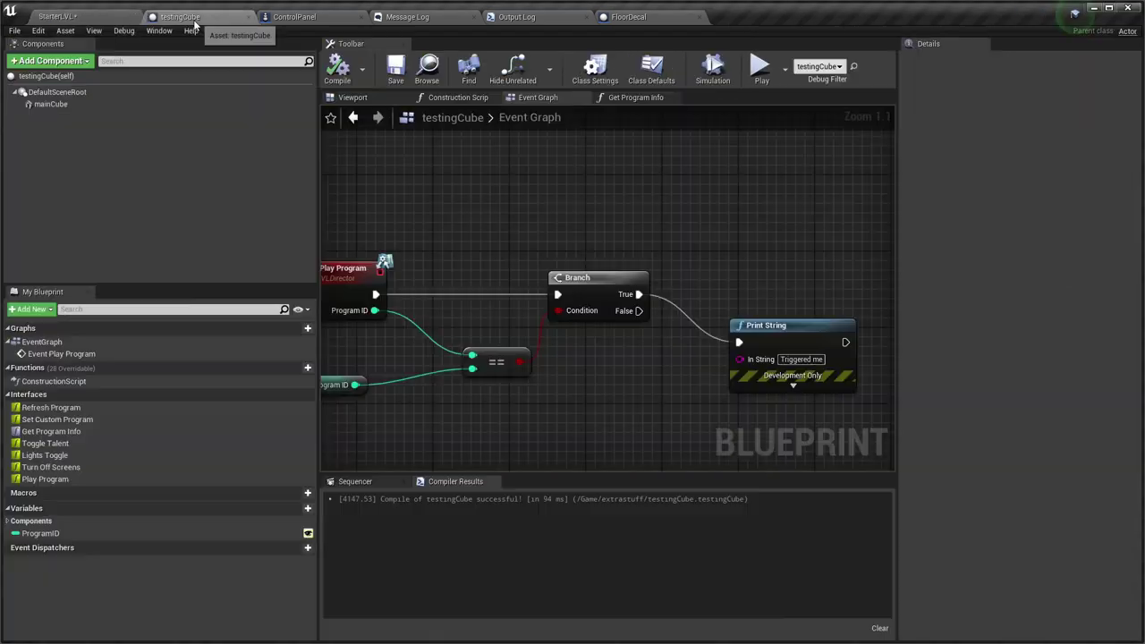
{"action": "left_click", "coordinate": [802, 345]}
{"action": "key", "text": "Delete"}
{"action": "left_click", "coordinate": [338, 70]}
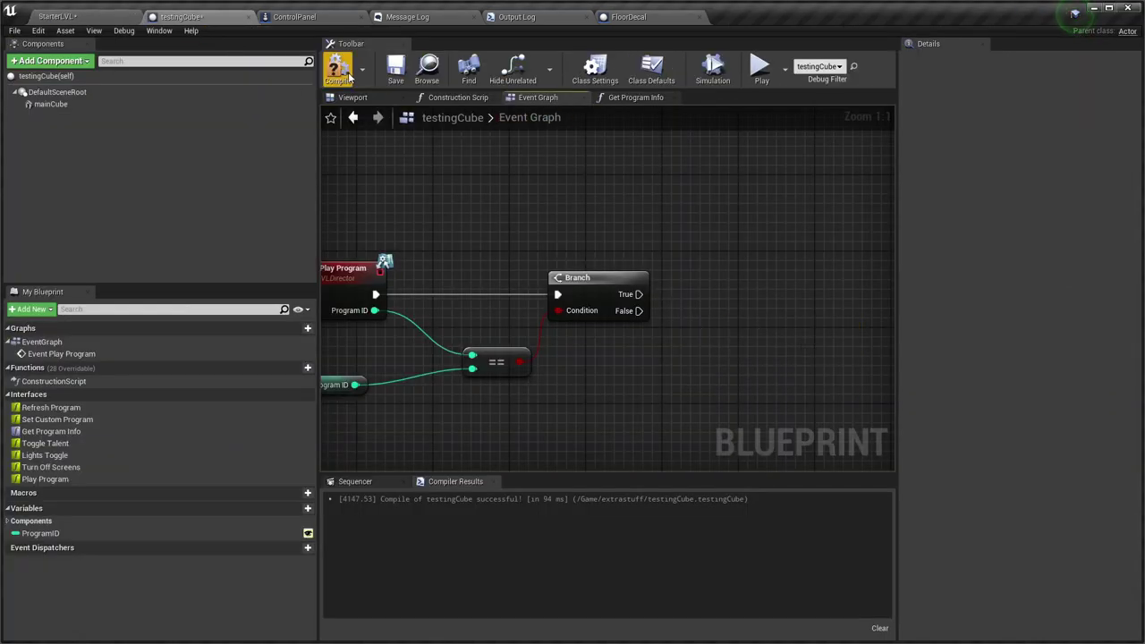
Save the testingCube blueprint.
{"action": "key", "text": "ctrl+s"}
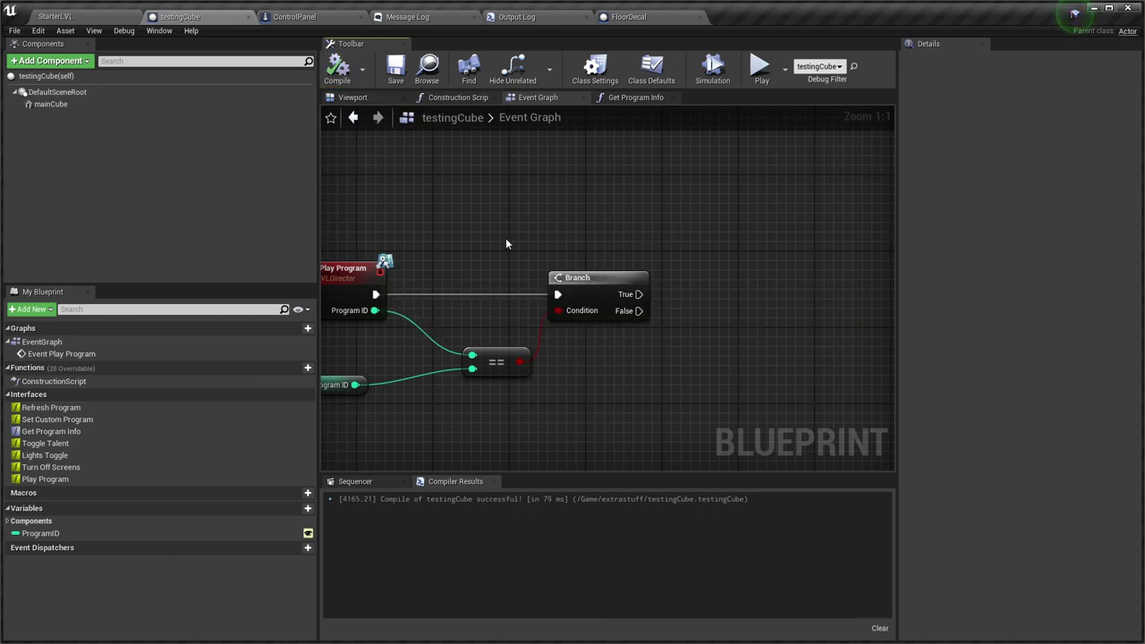
{"action": "right_click_drag", "start_coordinate": [506, 244], "coordinate": [630, 241]}
{"action": "left_click", "coordinate": [703, 284]}
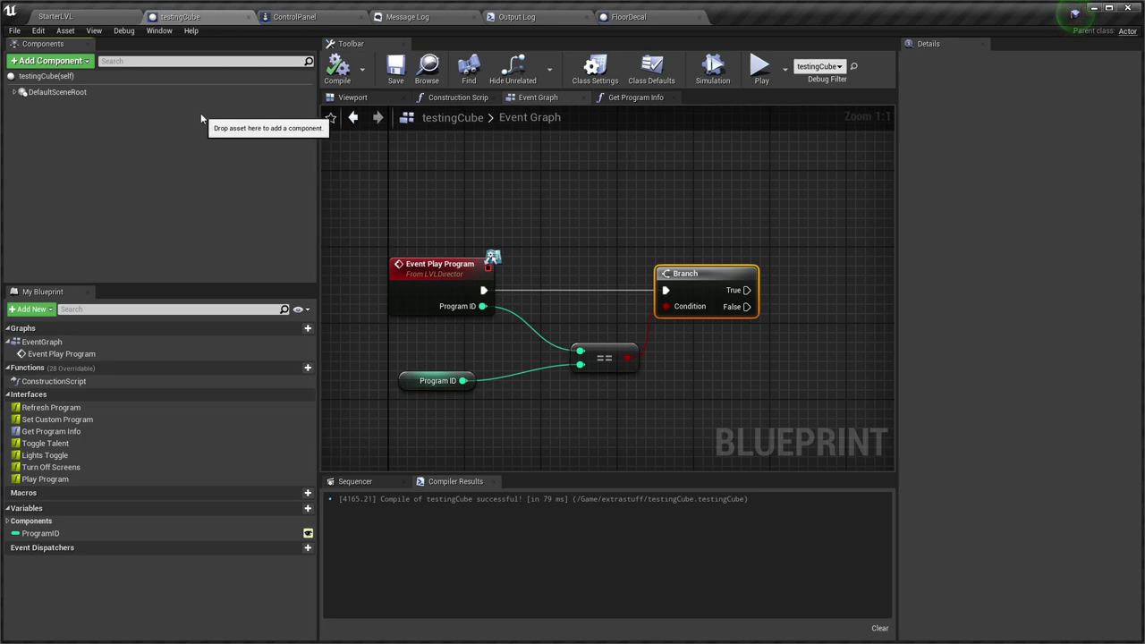
{"action": "left_click", "coordinate": [735, 246]}
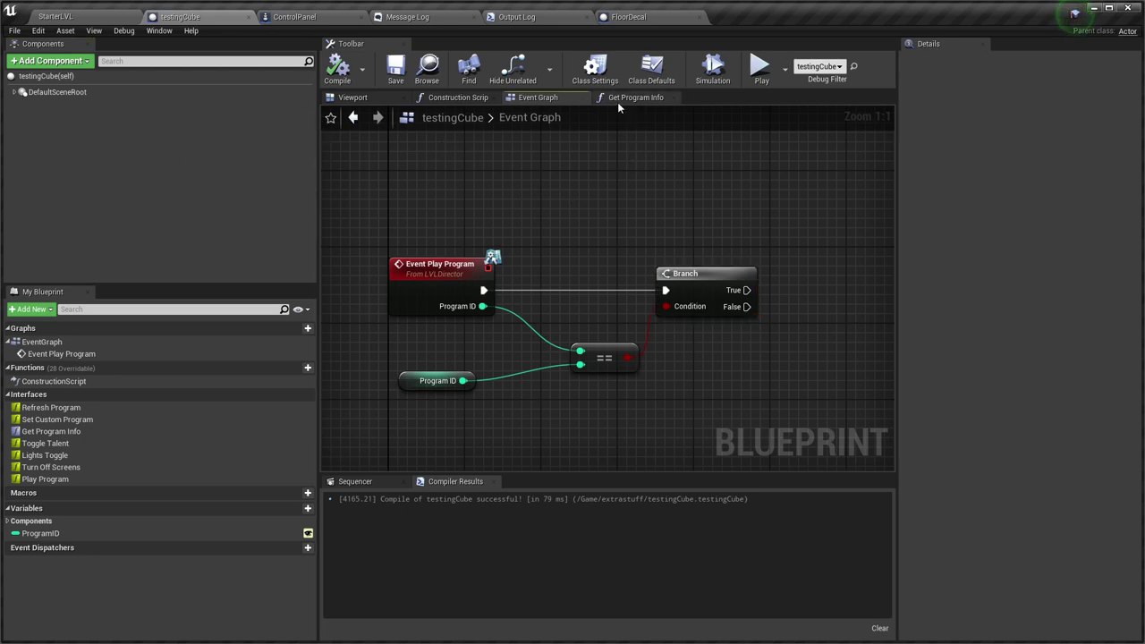
Add an Actor Sequence component named MainSequence to testingCube and compile the blueprint.
{"action": "left_click", "coordinate": [78, 63]}
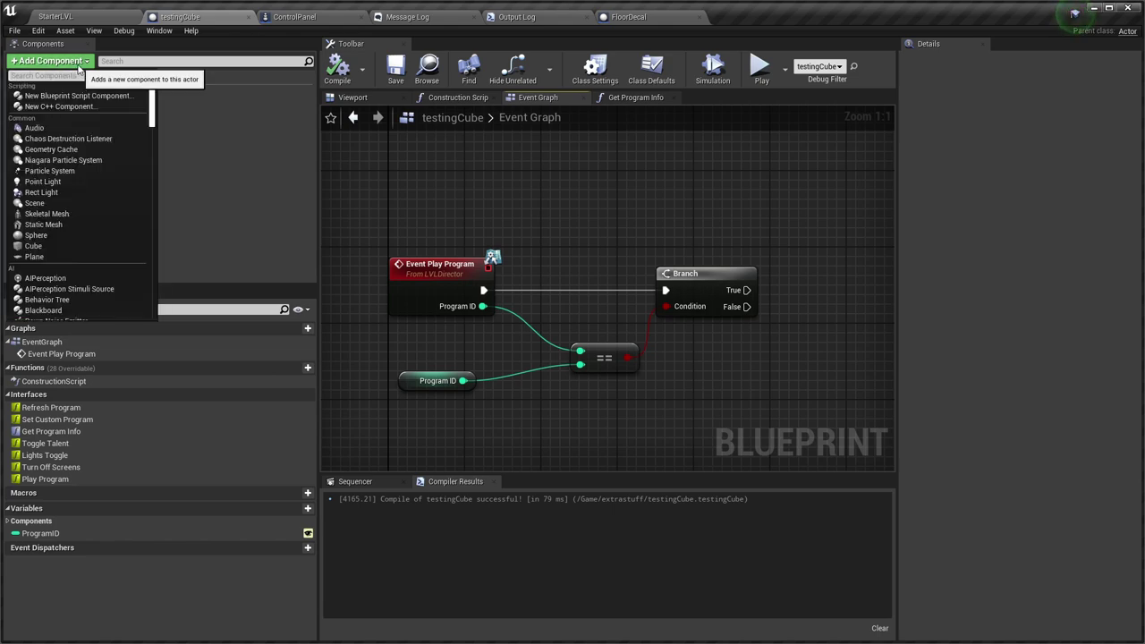
{"action": "type", "text": "seque"}
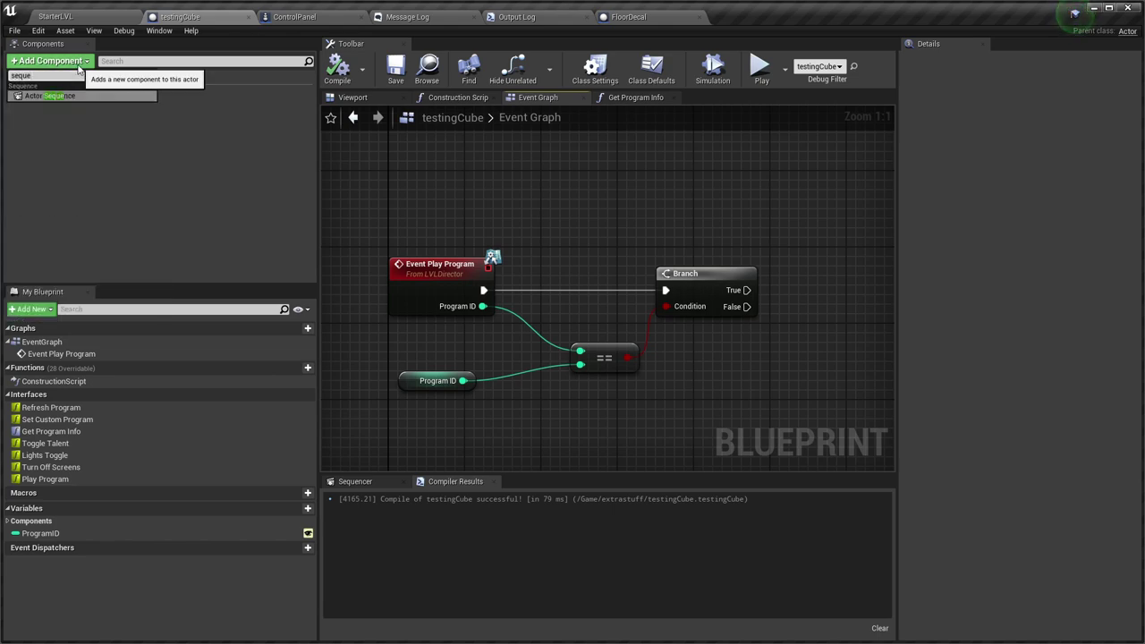
{"action": "key", "text": "Return"}
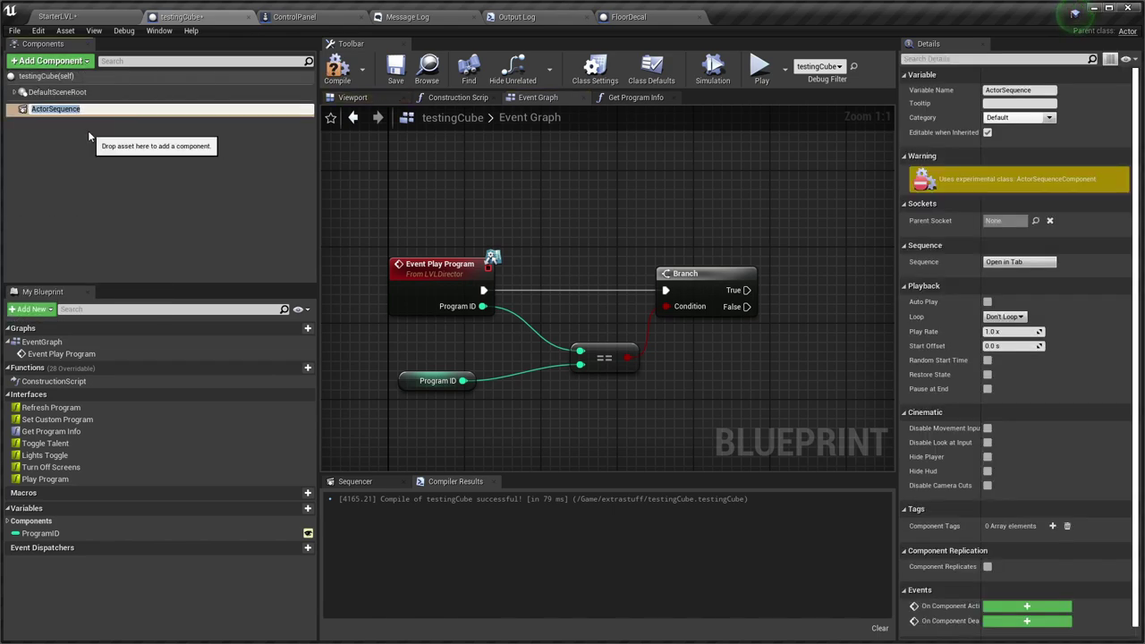
{"action": "type", "text": "MainS"}
{"action": "key", "text": "Return"}
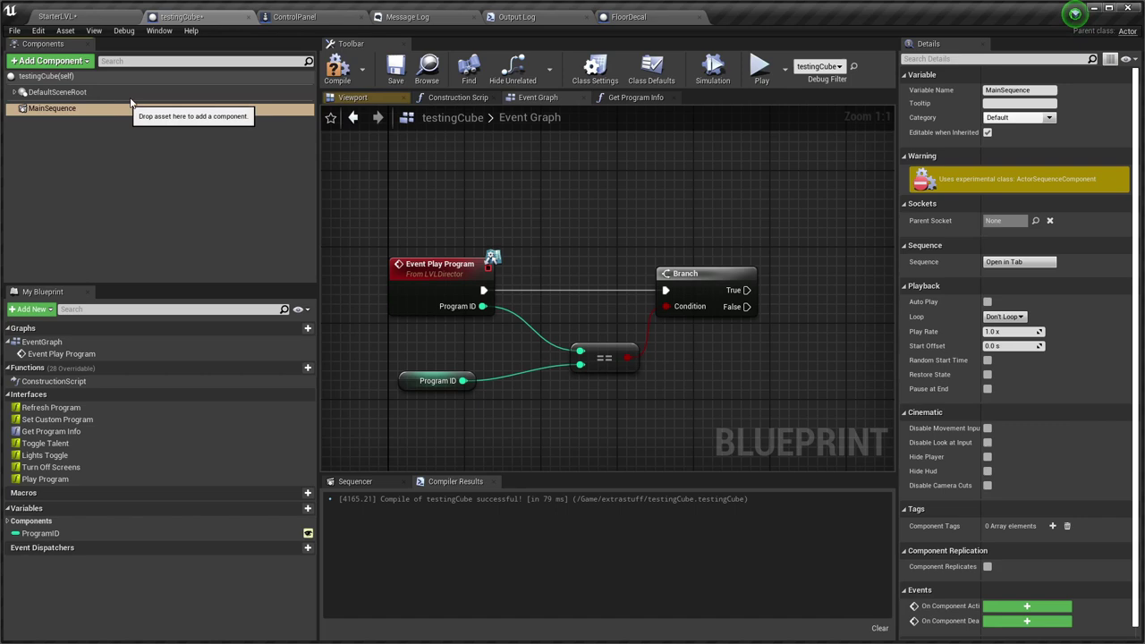
{"action": "left_click", "coordinate": [337, 69]}
Open MainSequence in the Sequencer alongside the blueprint's 3D view and show its time as frames.
{"action": "left_click", "coordinate": [460, 98]}
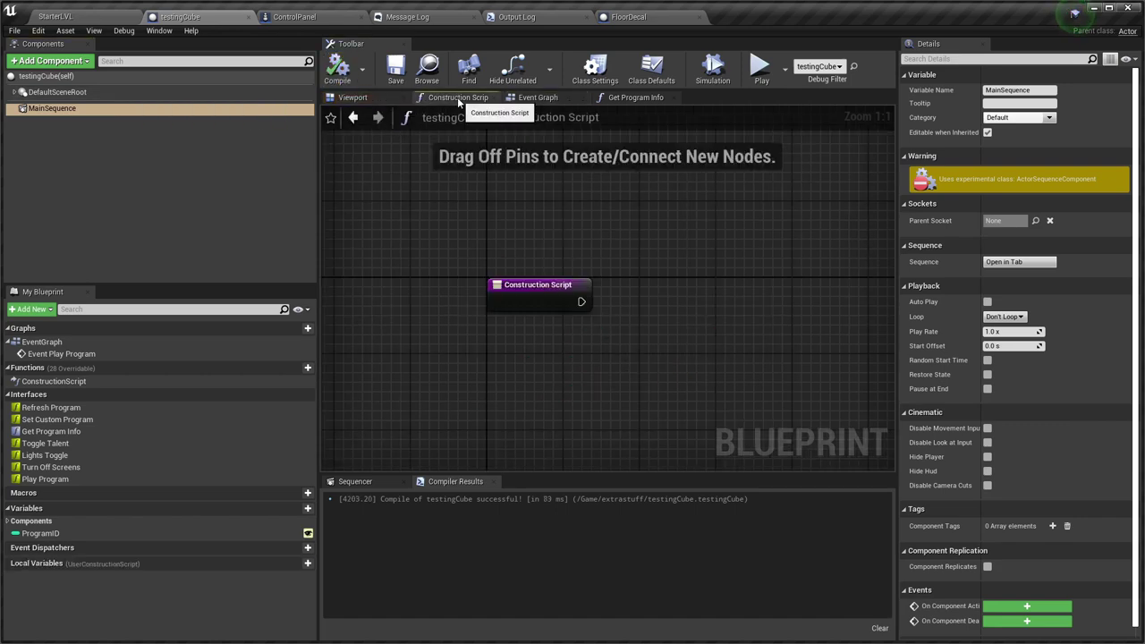
{"action": "left_click", "coordinate": [354, 98]}
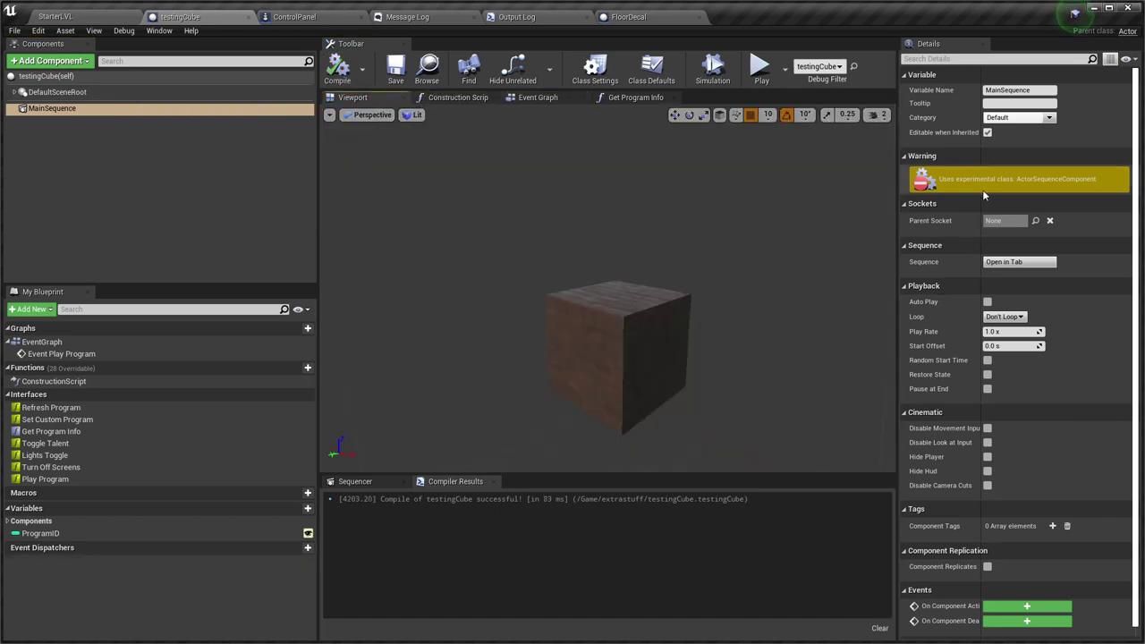
{"action": "mouse_move", "coordinate": [1020, 186]}
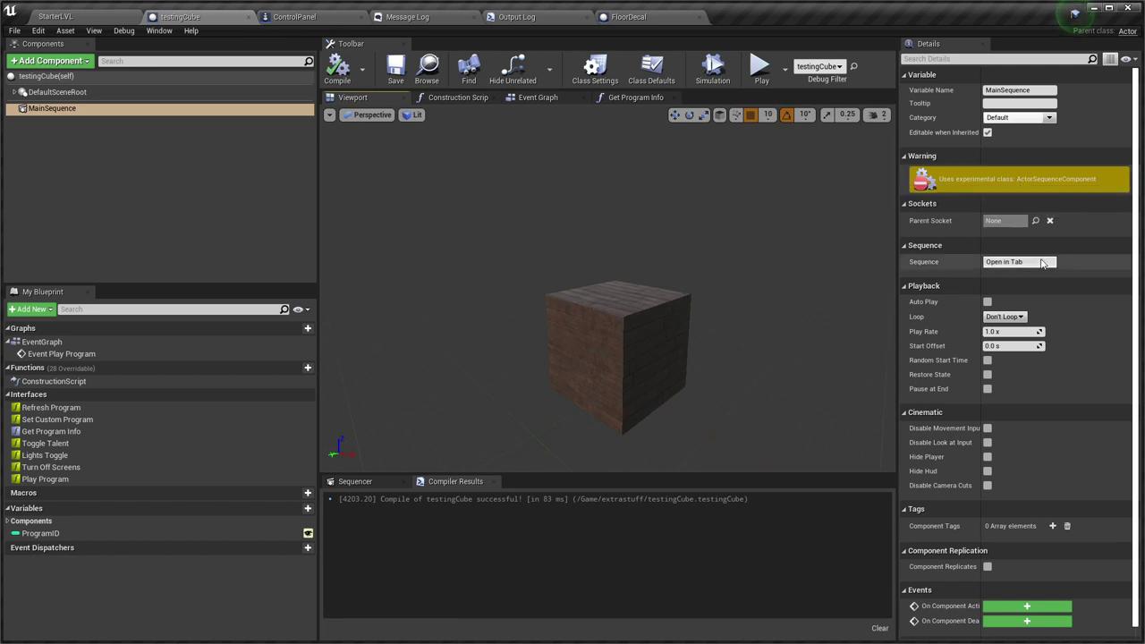
{"action": "left_click", "coordinate": [1019, 262]}
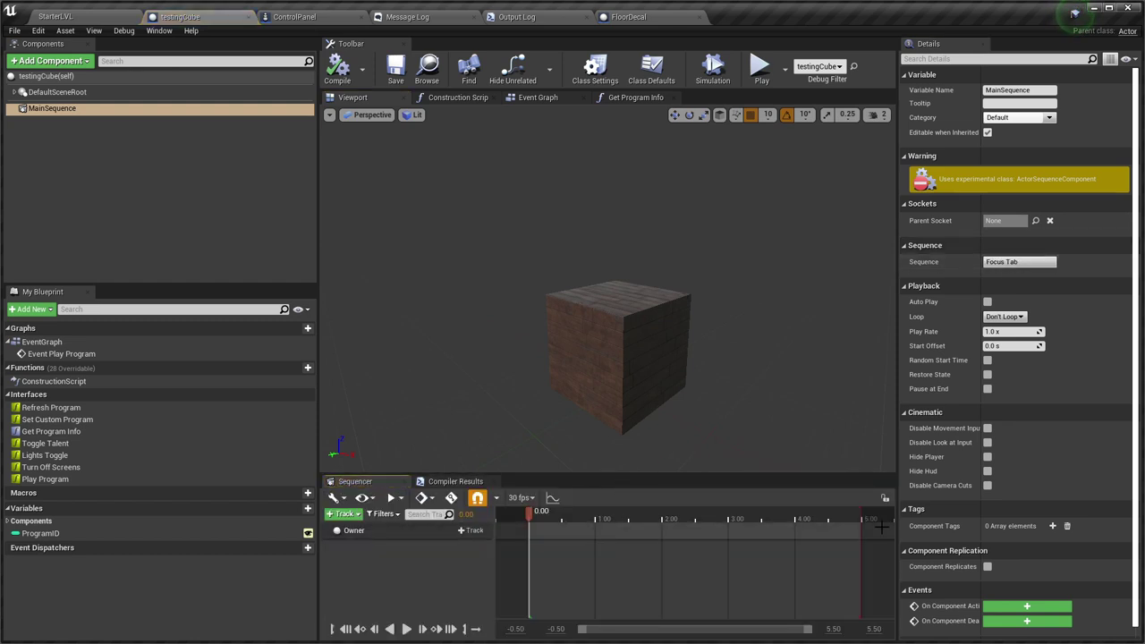
{"action": "left_click", "coordinate": [521, 497]}
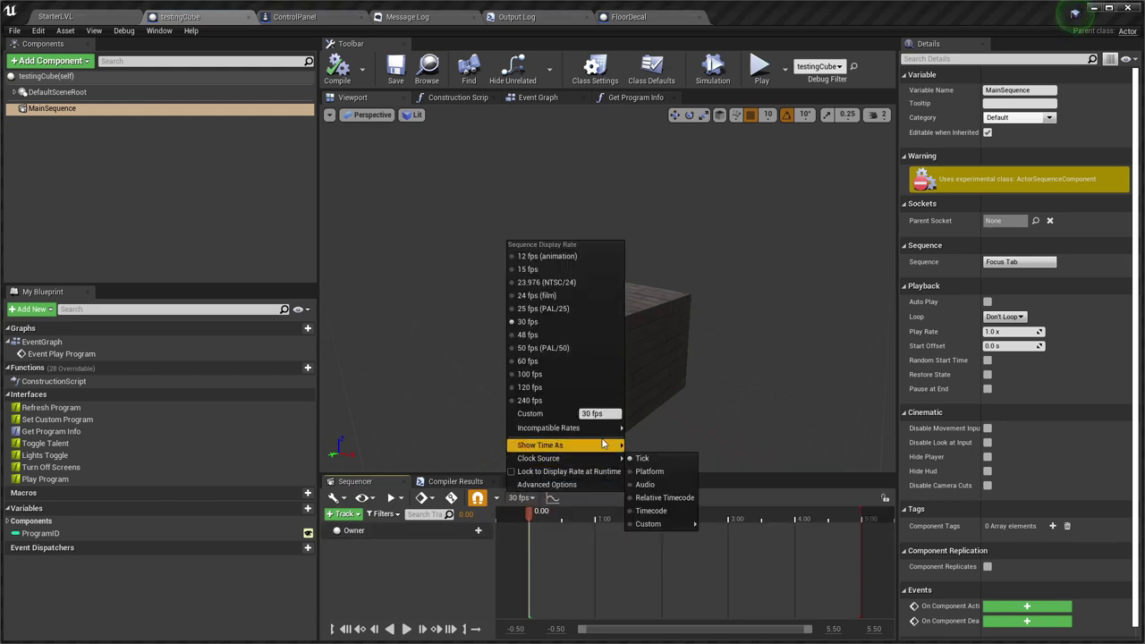
{"action": "mouse_move", "coordinate": [577, 452]}
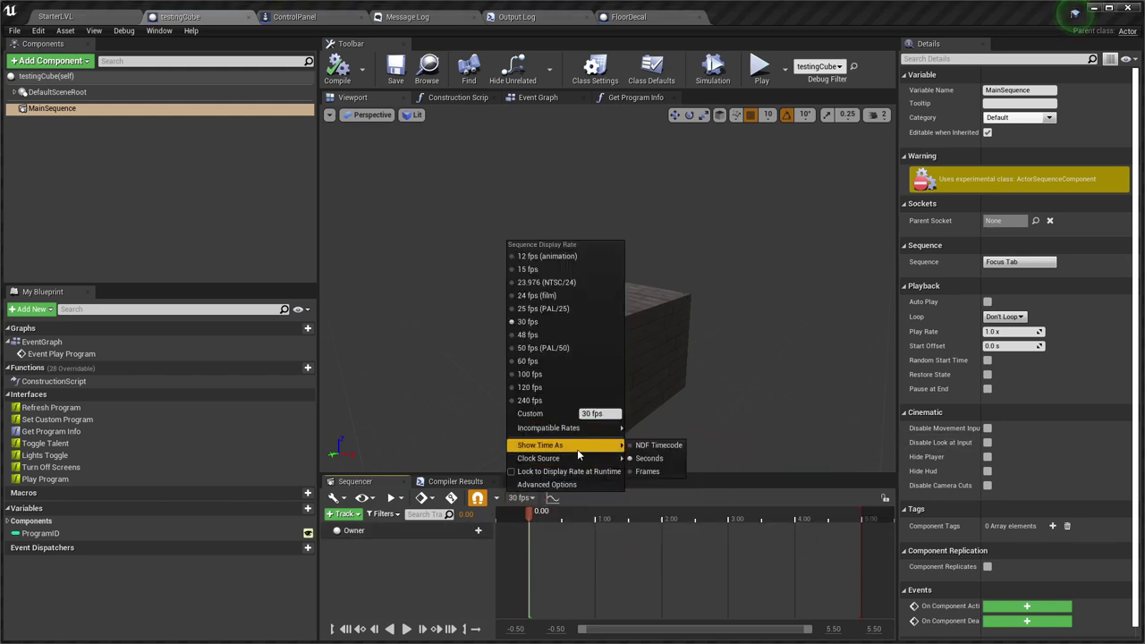
{"action": "left_click", "coordinate": [648, 471]}
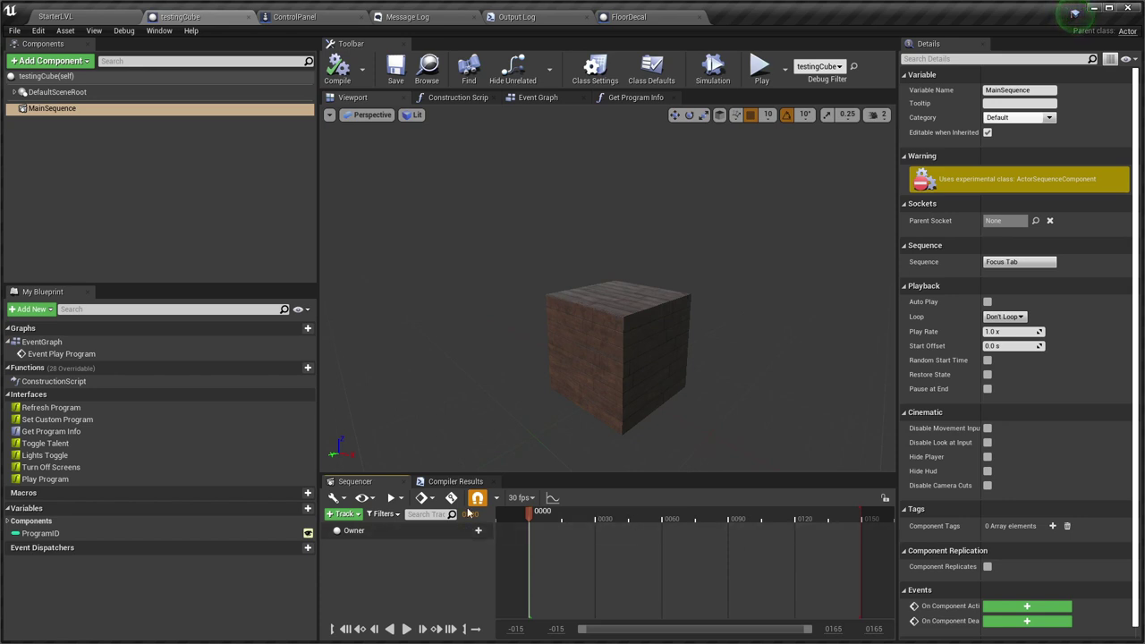
Shorten MainSequence's playback range to end at frame 60, play it through, and return the playhead to frame 0.
{"action": "left_click_drag", "start_coordinate": [533, 516], "coordinate": [597, 528]}
{"action": "left_click_drag", "start_coordinate": [861, 516], "coordinate": [664, 516]}
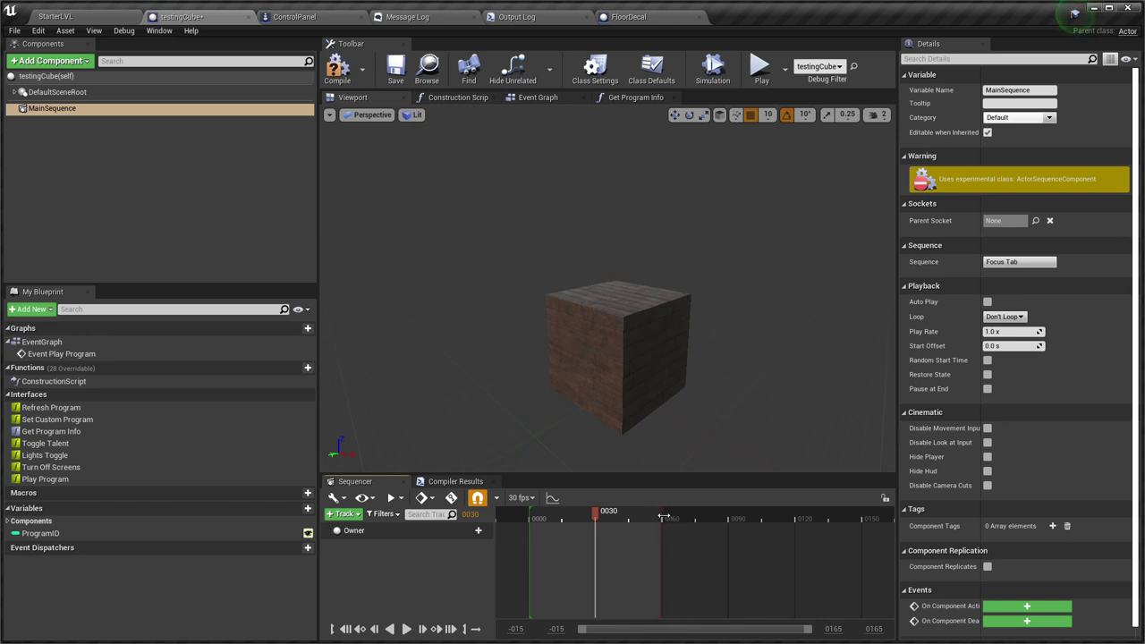
{"action": "key", "text": "space"}
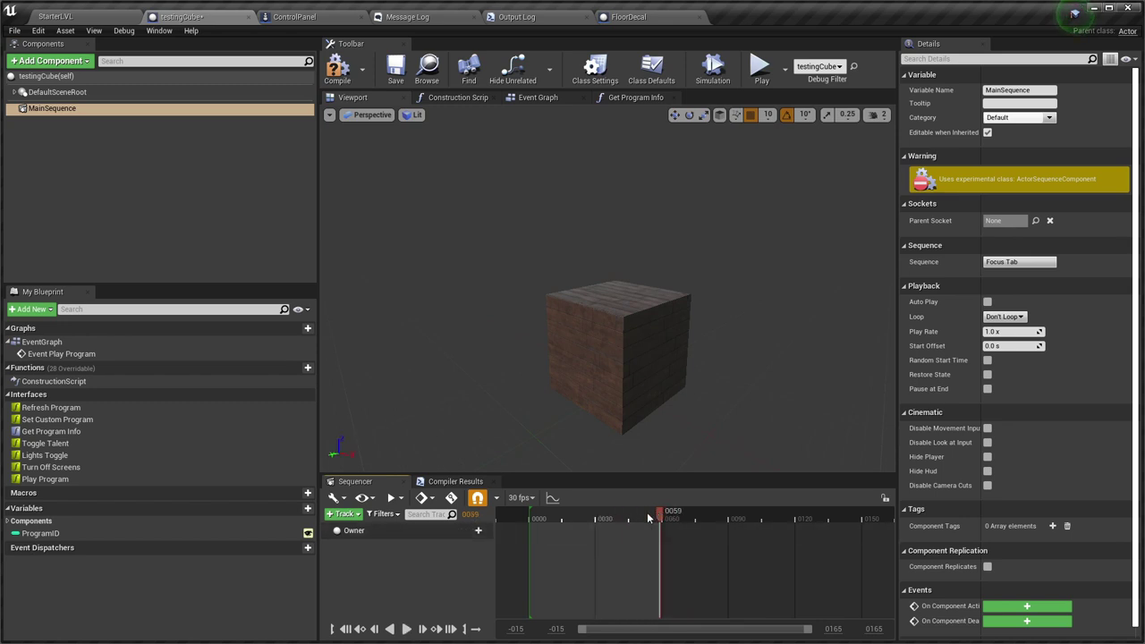
{"action": "left_click_drag", "start_coordinate": [649, 519], "coordinate": [530, 523]}
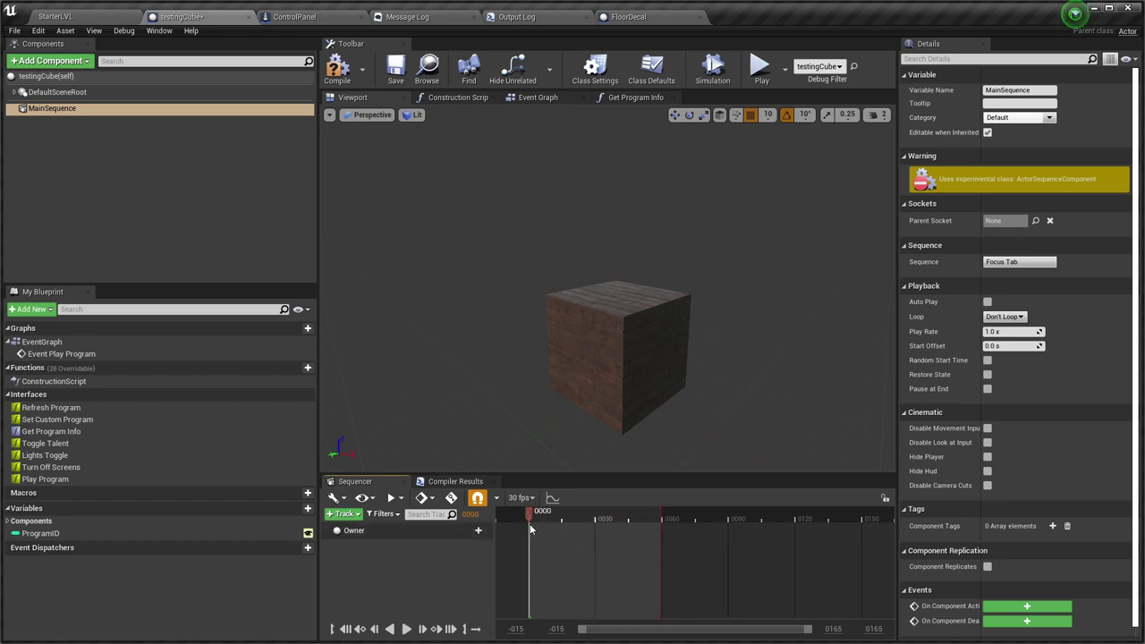
Add the mainCube component to MainSequence with a Transform track.
{"action": "left_click", "coordinate": [341, 514]}
{"action": "mouse_move", "coordinate": [358, 527]}
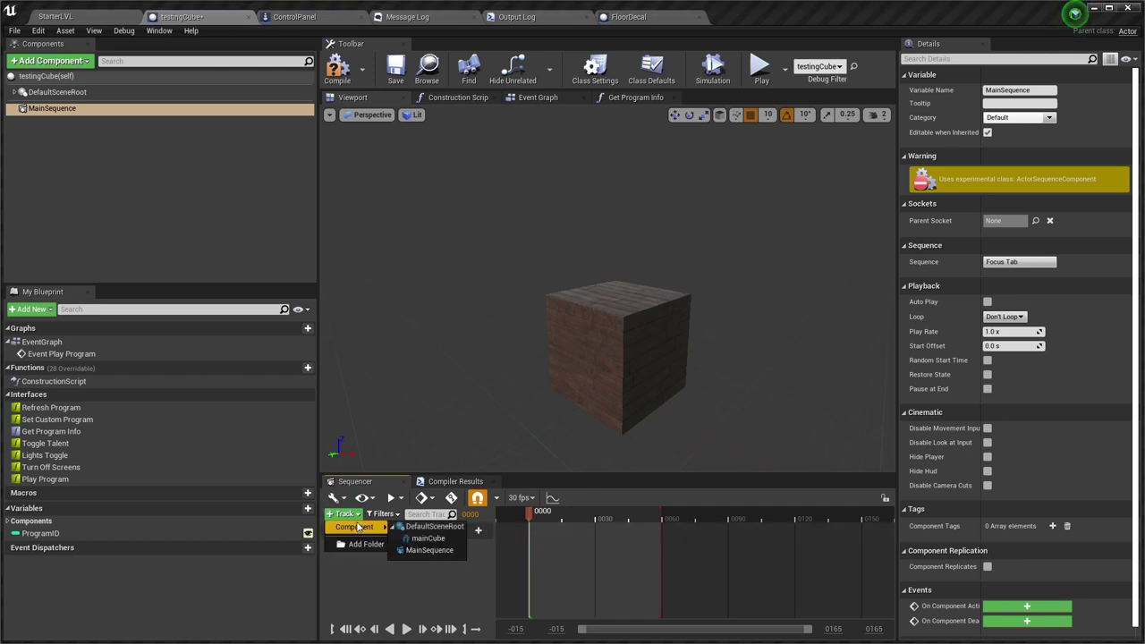
{"action": "left_click", "coordinate": [428, 539]}
{"action": "left_click", "coordinate": [471, 547]}
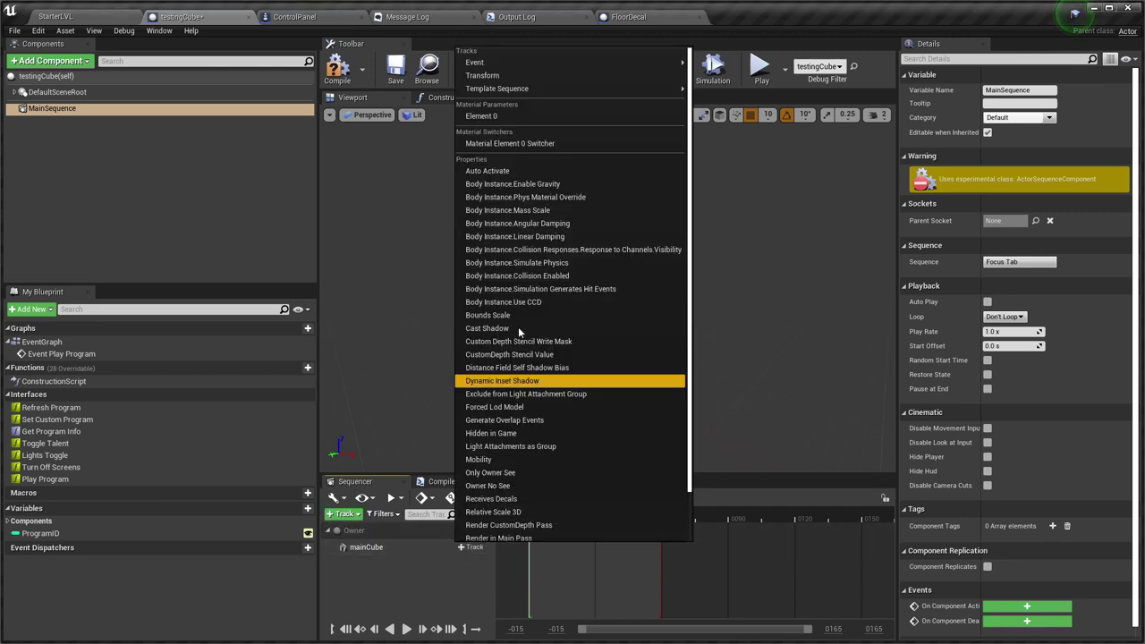
{"action": "left_click", "coordinate": [488, 75]}
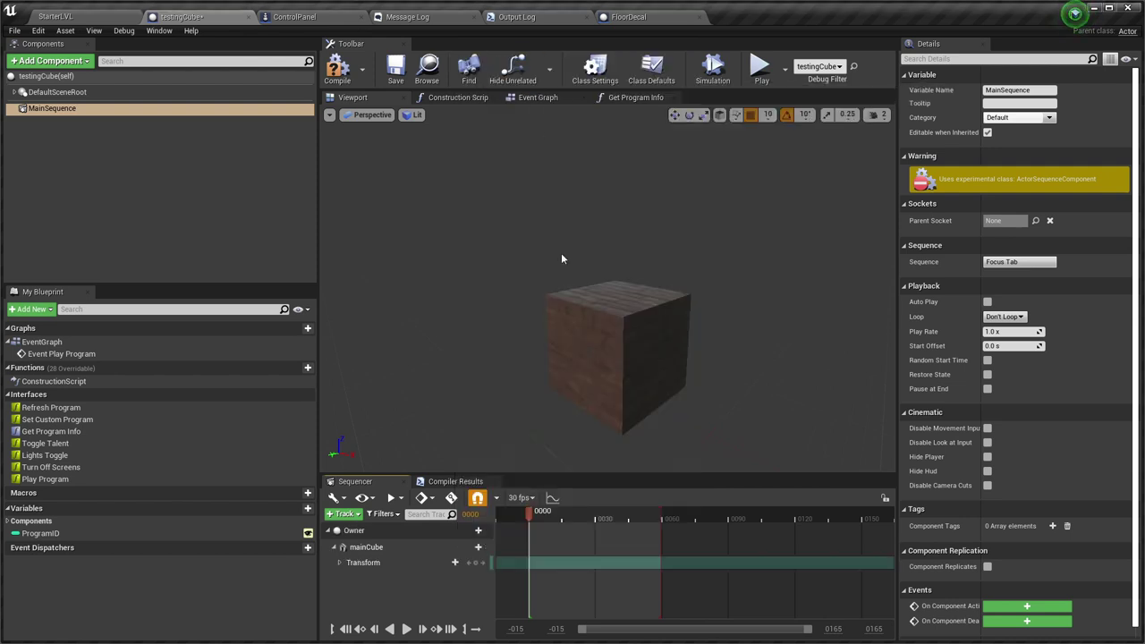
Reduce mainCube's Transform track to only the Location Z and Rotation Yaw channels.
{"action": "left_click", "coordinate": [340, 564]}
{"action": "left_click", "coordinate": [340, 564]}
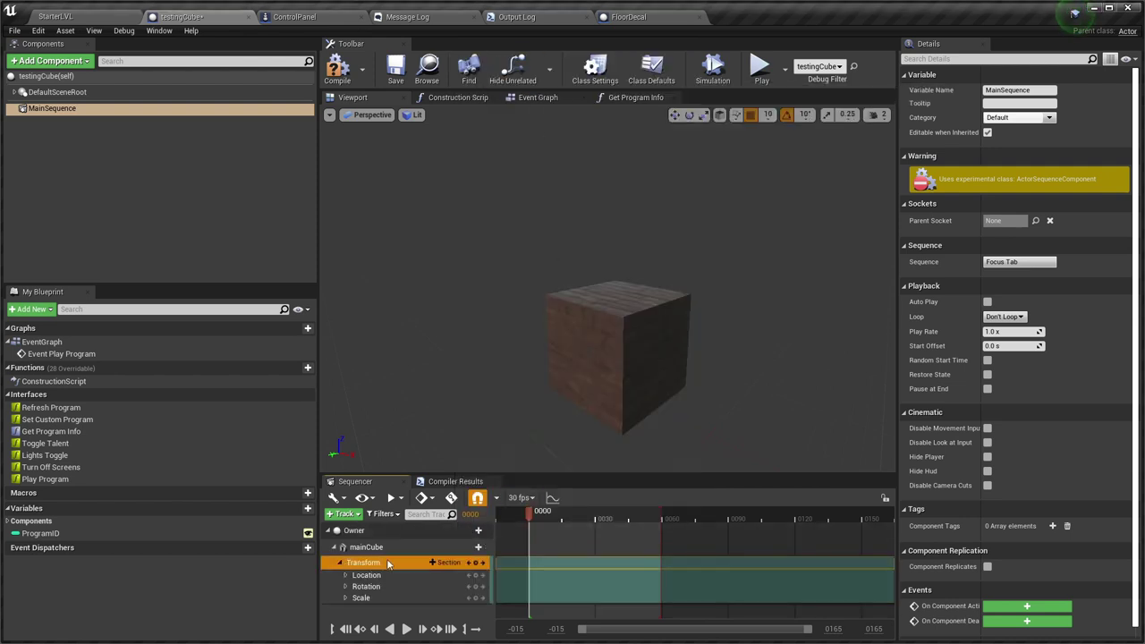
{"action": "left_click", "coordinate": [390, 596]}
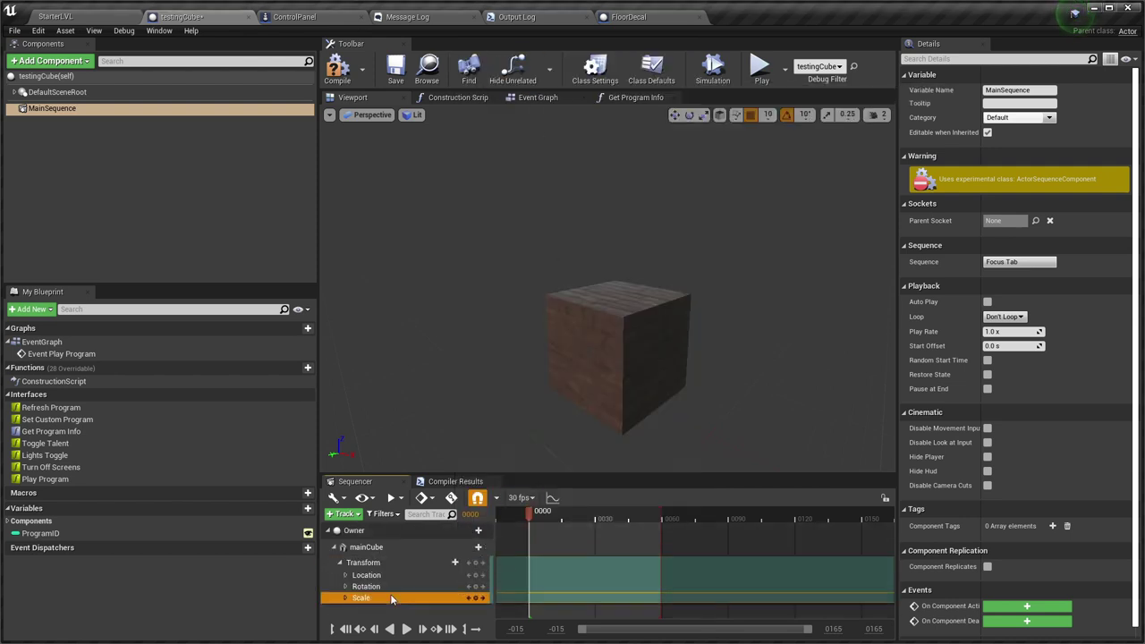
{"action": "left_click", "coordinate": [345, 586]}
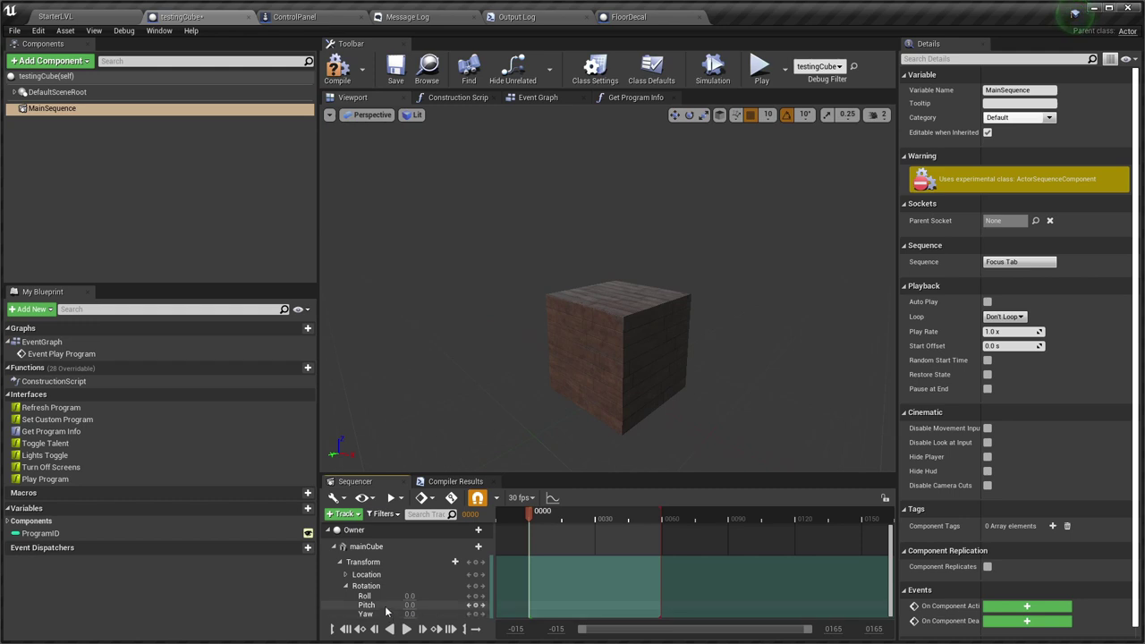
{"action": "left_click", "coordinate": [346, 576]}
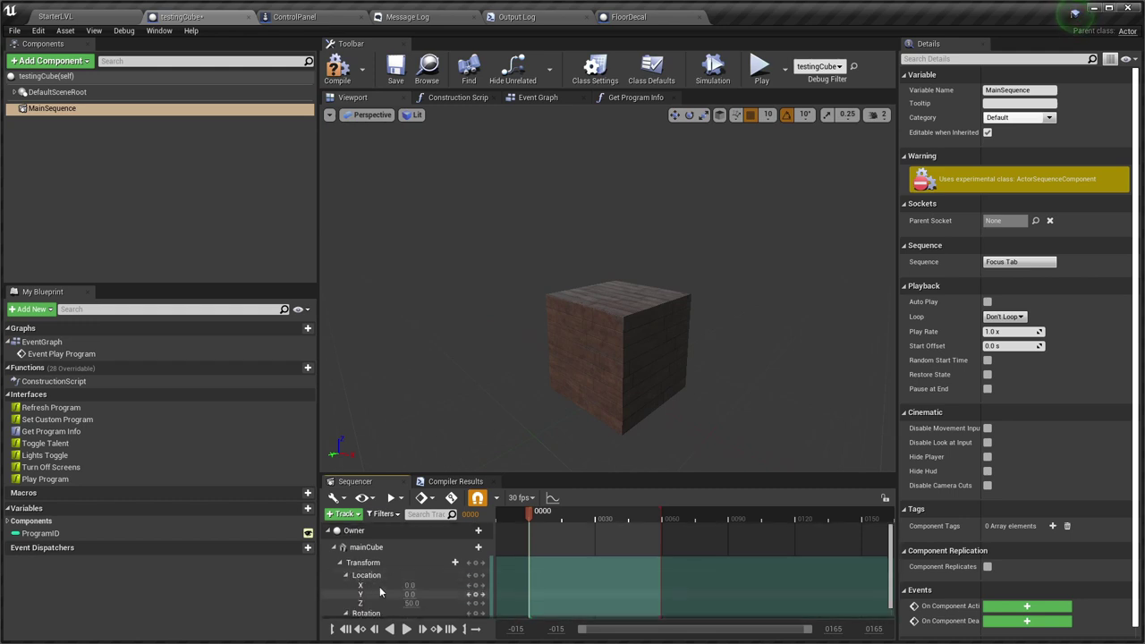
{"action": "left_click", "coordinate": [385, 586]}
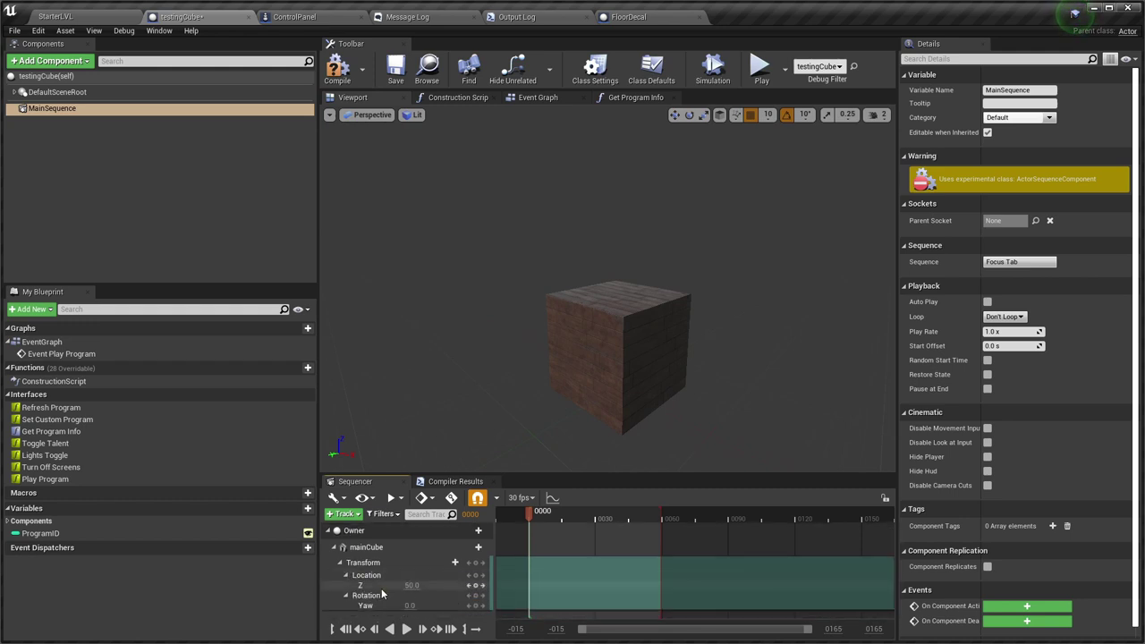
Key mainCube's Location Z at 50 and Rotation Yaw at 0 on both frame 0 and frame 20.
{"action": "left_click_drag", "start_coordinate": [417, 584], "coordinate": [417, 584]}
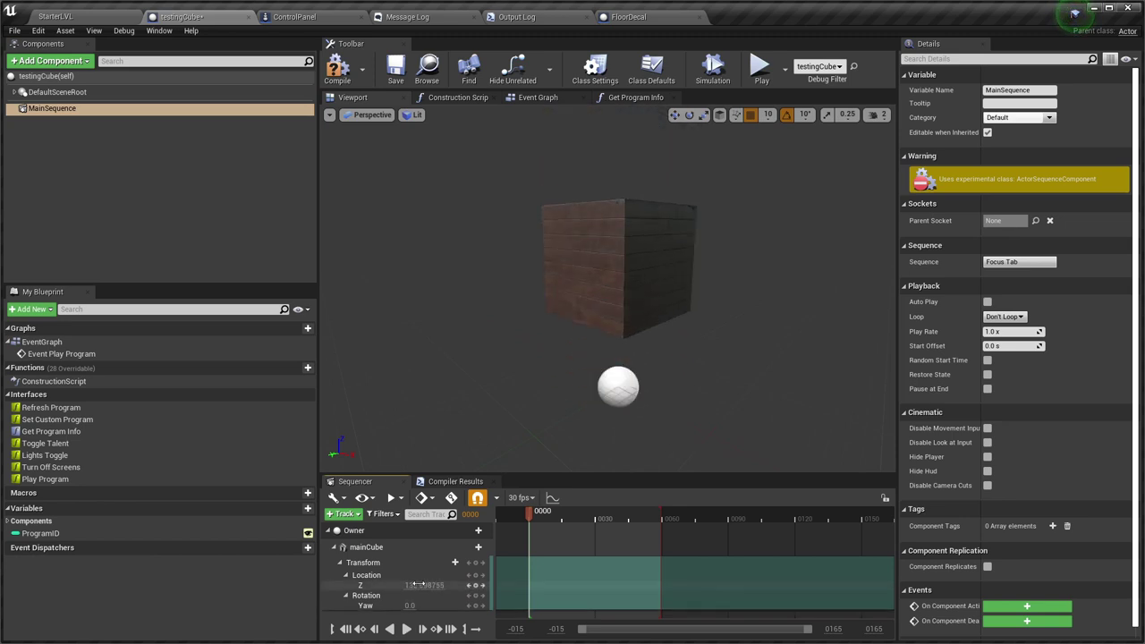
{"action": "key", "text": "ctrl+z"}
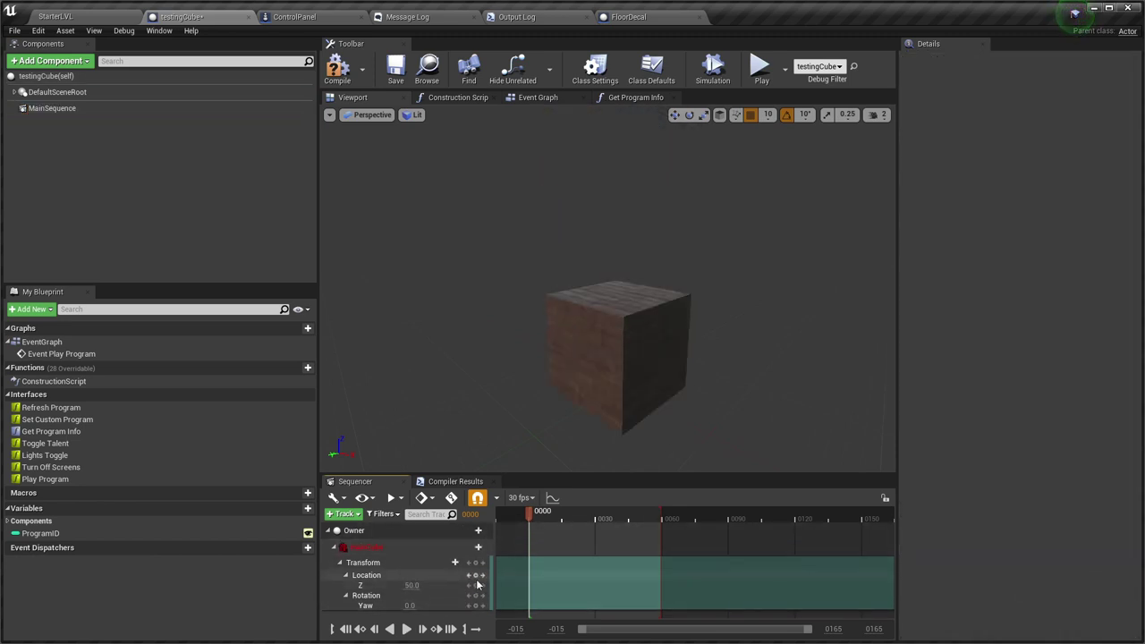
{"action": "left_click", "coordinate": [476, 586]}
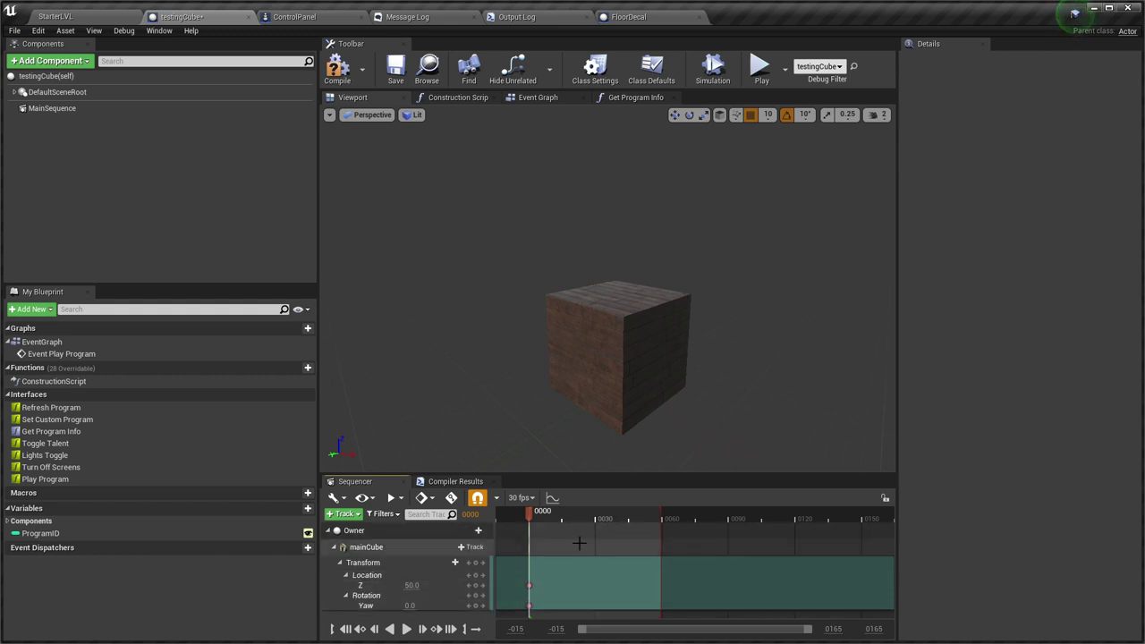
{"action": "left_click_drag", "start_coordinate": [529, 512], "coordinate": [567, 519]}
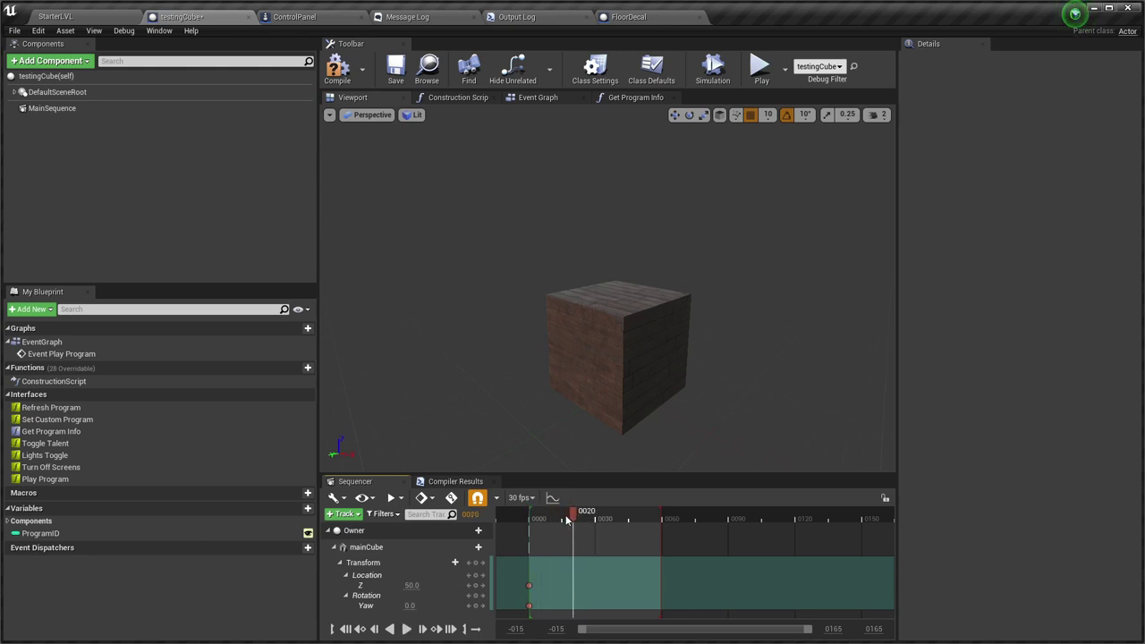
{"action": "left_click", "coordinate": [476, 585]}
{"action": "left_click", "coordinate": [475, 606]}
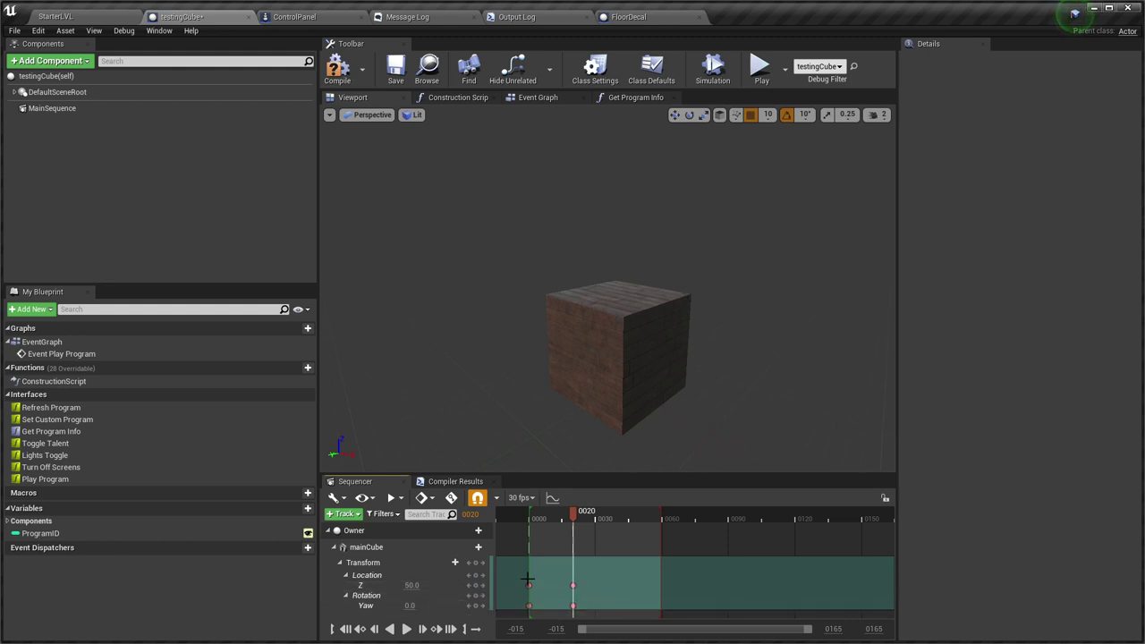
At frame 0, lower mainCube's Location Z to about -128 and set its Yaw to 180, then scrub through the motion.
{"action": "left_click_drag", "start_coordinate": [565, 519], "coordinate": [529, 519]}
{"action": "mouse_move", "coordinate": [412, 585]}
{"action": "left_mouse_down"}
{"action": "mouse_move", "coordinate": [358, 585]}
{"action": "mouse_move", "coordinate": [394, 585]}
{"action": "left_mouse_up"}
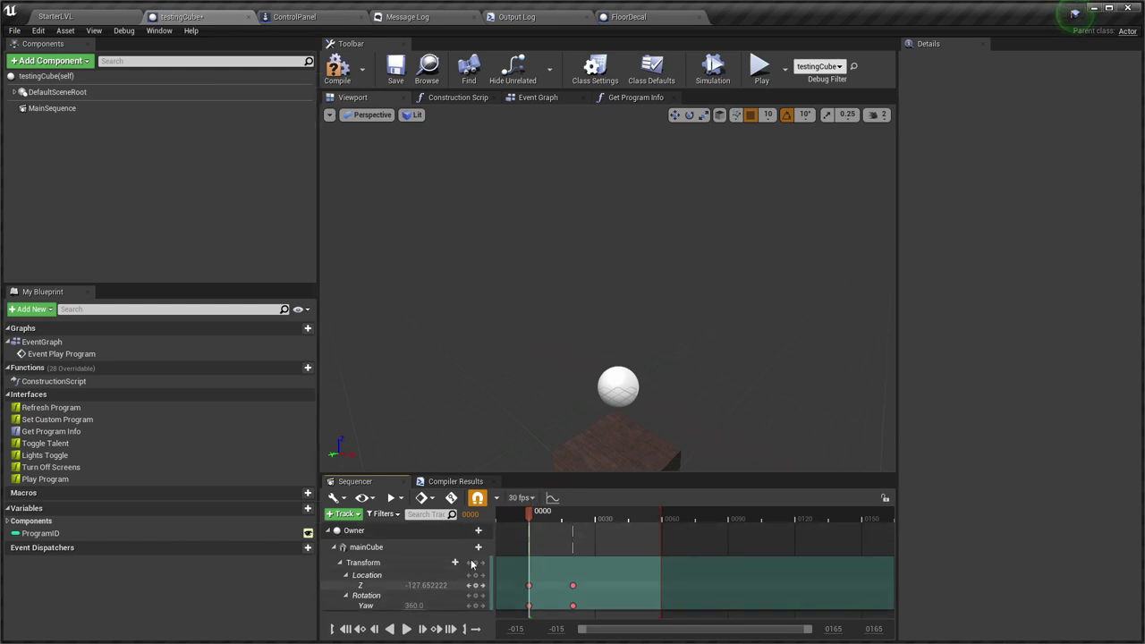
{"action": "left_click_drag", "start_coordinate": [529, 519], "coordinate": [605, 520]}
{"action": "left_click_drag", "start_coordinate": [574, 514], "coordinate": [532, 514]}
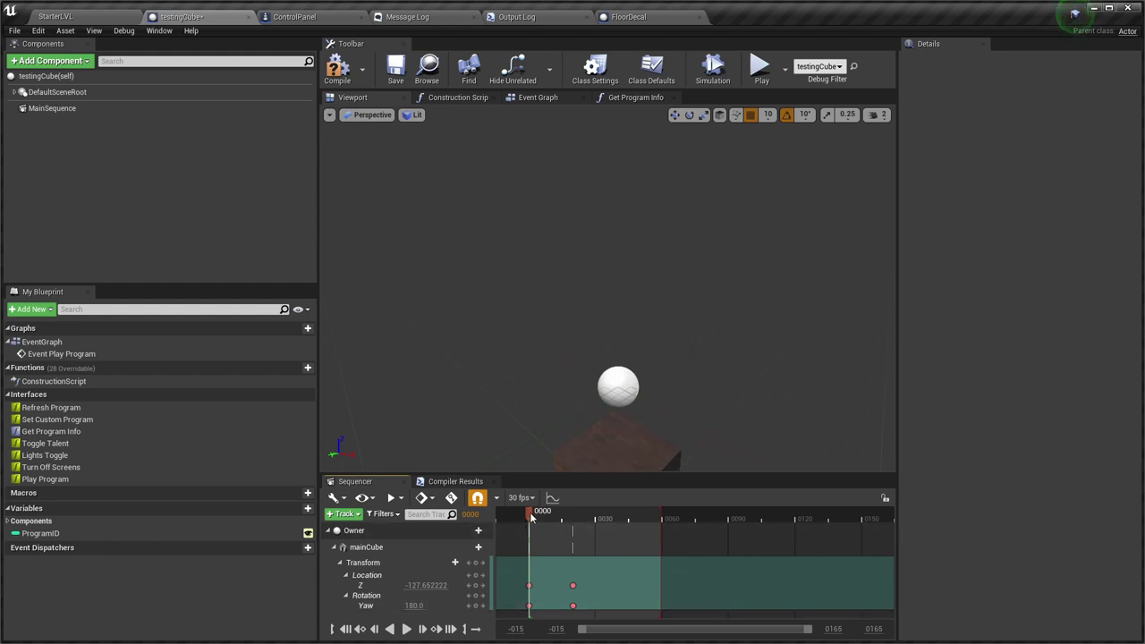
Play the rising and spinning cube animation from frame 0 and save testingCube.
{"action": "key", "text": "space"}
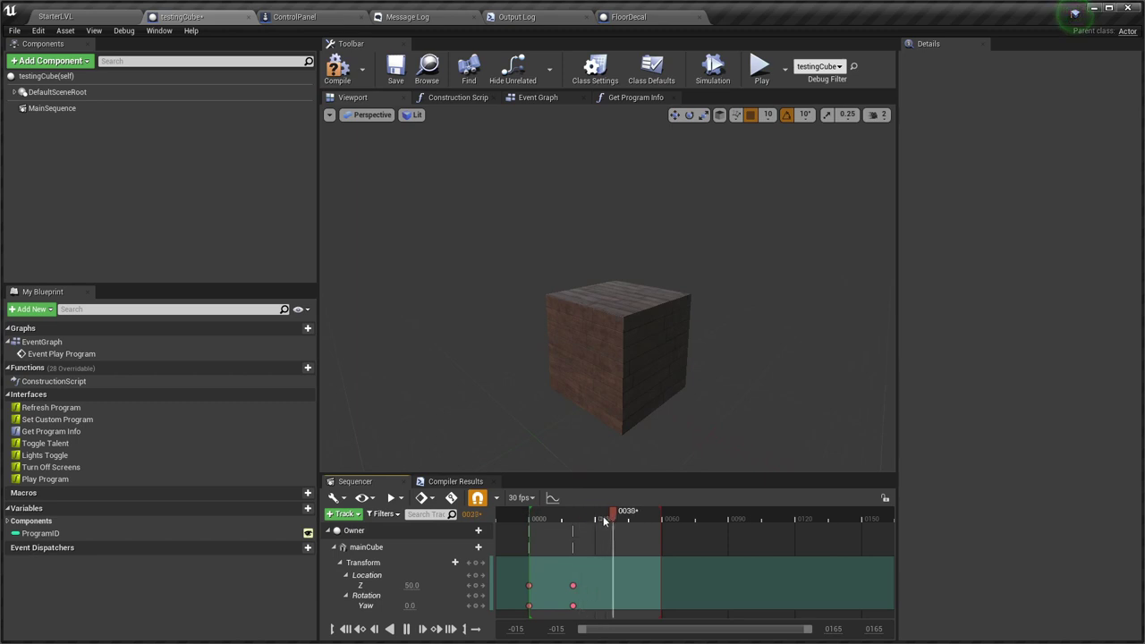
{"action": "left_click_drag", "start_coordinate": [597, 513], "coordinate": [518, 537]}
{"action": "key", "text": "space"}
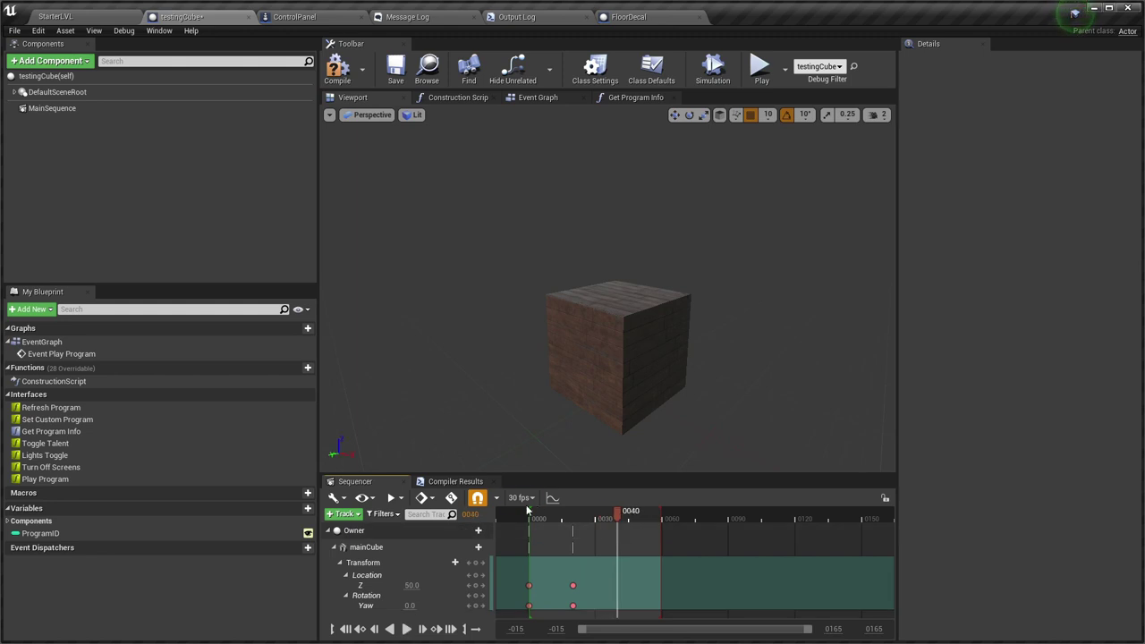
{"action": "key", "text": "ctrl+s"}
Compile testingCube and replay MainSequence from frame 0 to check the cube's motion.
{"action": "right_click_drag", "start_coordinate": [756, 387], "coordinate": [725, 346]}
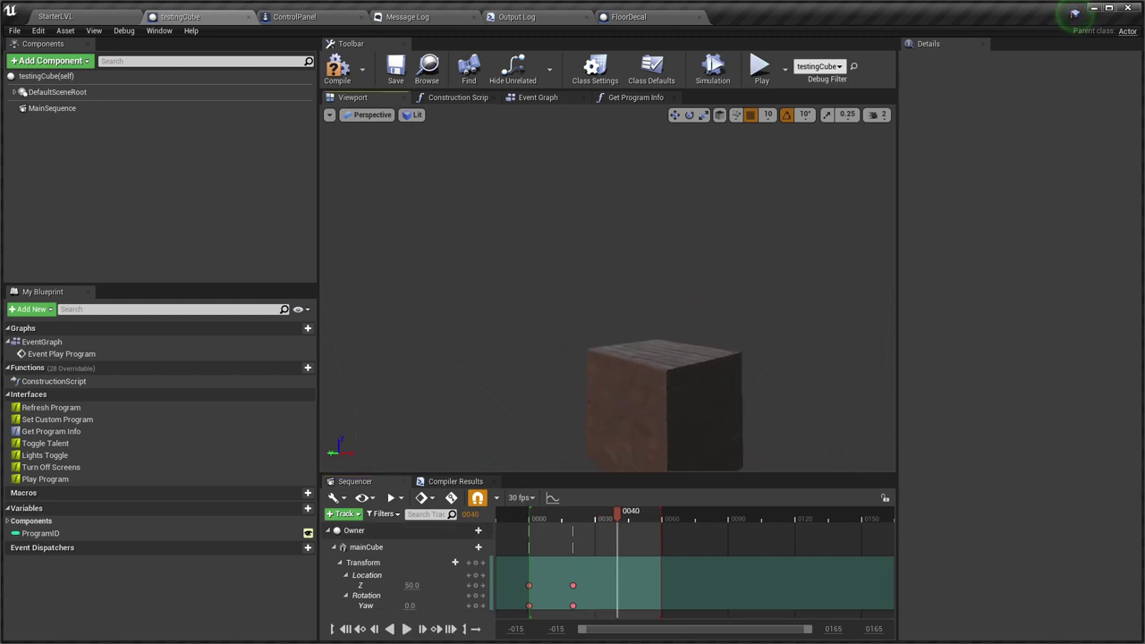
{"action": "mouse_move", "coordinate": [726, 429]}
{"action": "right_mouse_down"}
{"action": "mouse_move", "coordinate": [726, 449]}
{"action": "mouse_move", "coordinate": [747, 457]}
{"action": "mouse_move", "coordinate": [726, 429]}
{"action": "right_mouse_up"}
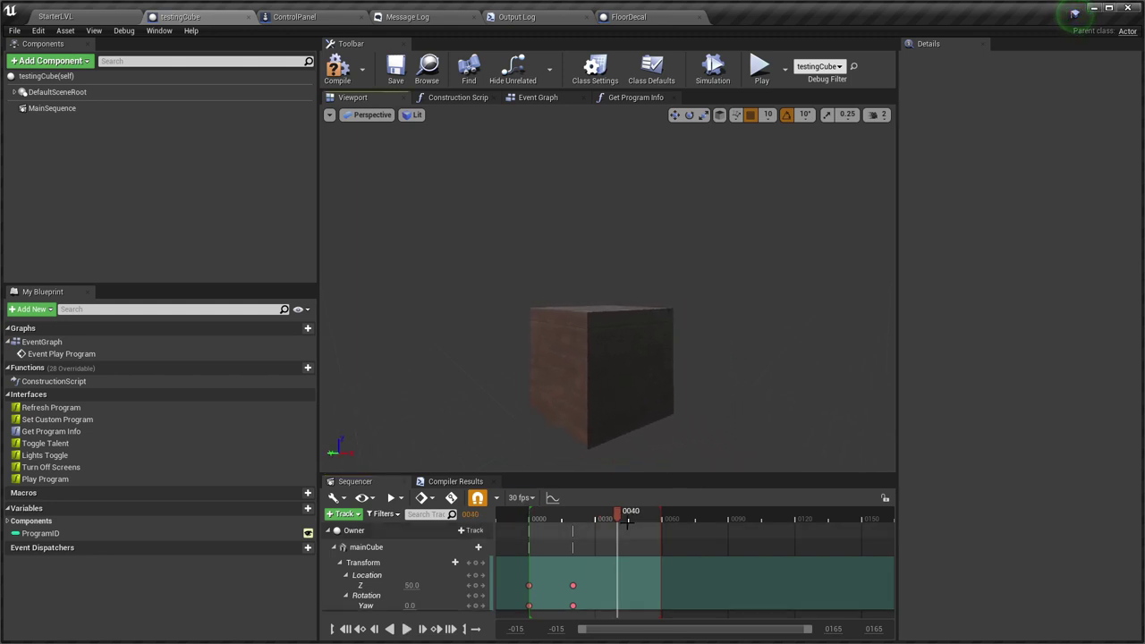
{"action": "left_click_drag", "start_coordinate": [595, 517], "coordinate": [537, 516]}
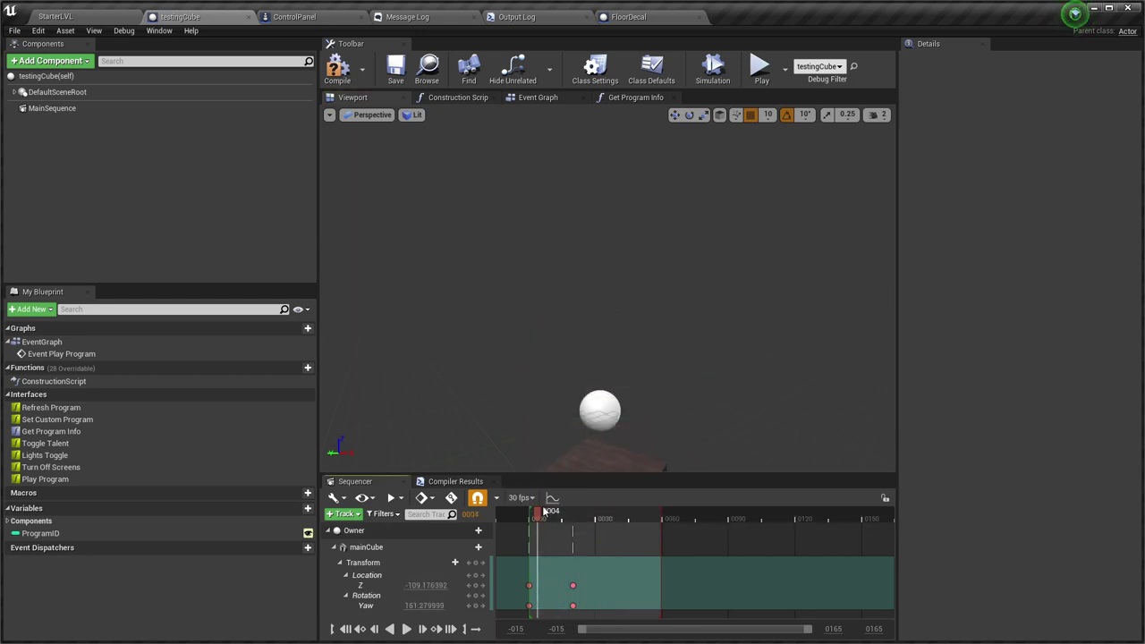
{"action": "left_click", "coordinate": [349, 72]}
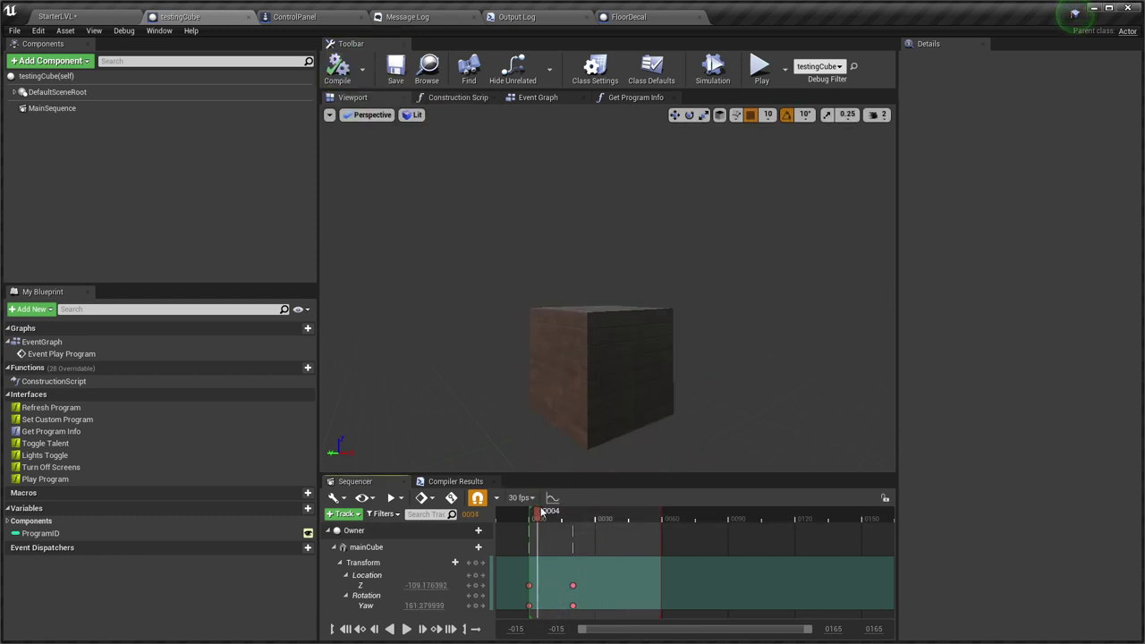
{"action": "left_click_drag", "start_coordinate": [542, 513], "coordinate": [528, 519]}
{"action": "key", "text": "space"}
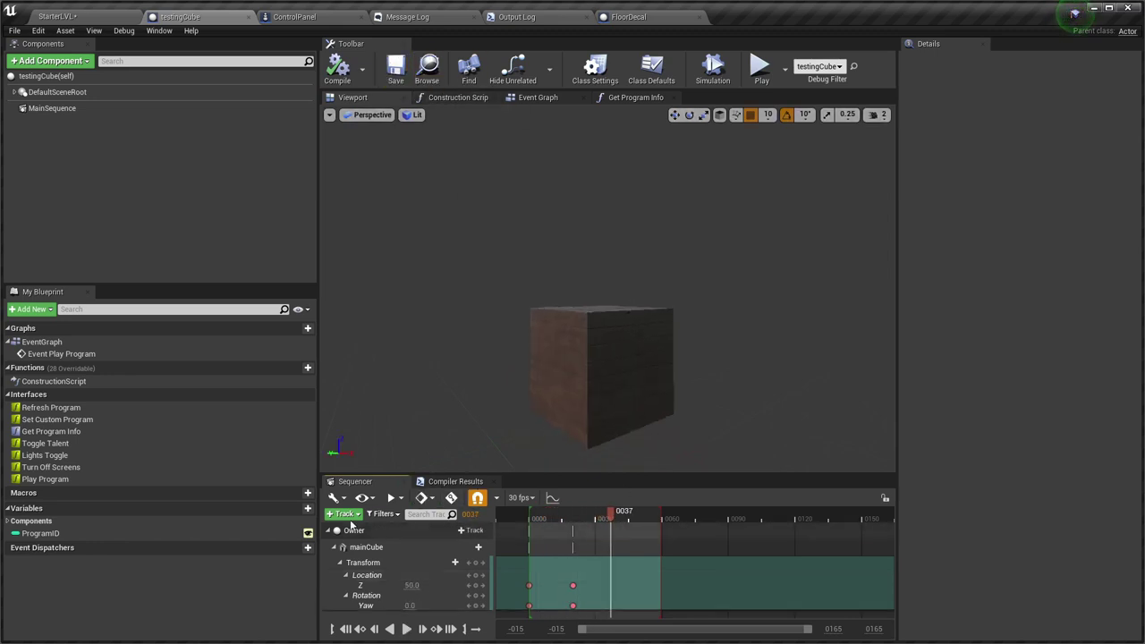
Close the Sequencer and bring up the testingCube Blueprint's event graph.
{"action": "left_click", "coordinate": [333, 533]}
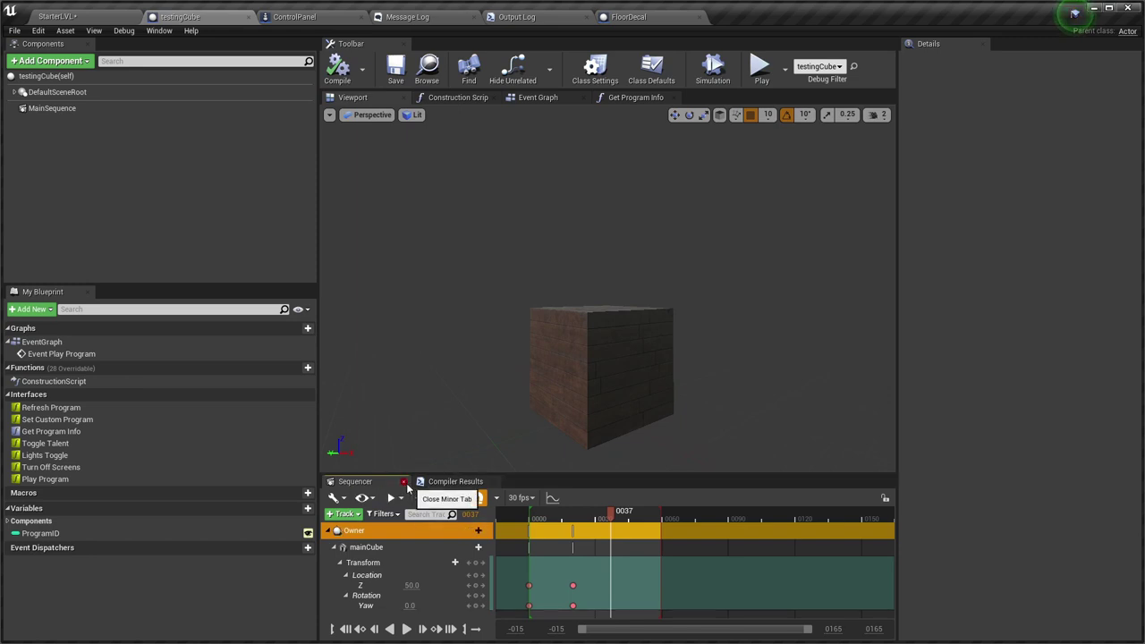
{"action": "left_click", "coordinate": [405, 482]}
{"action": "left_click", "coordinate": [461, 97]}
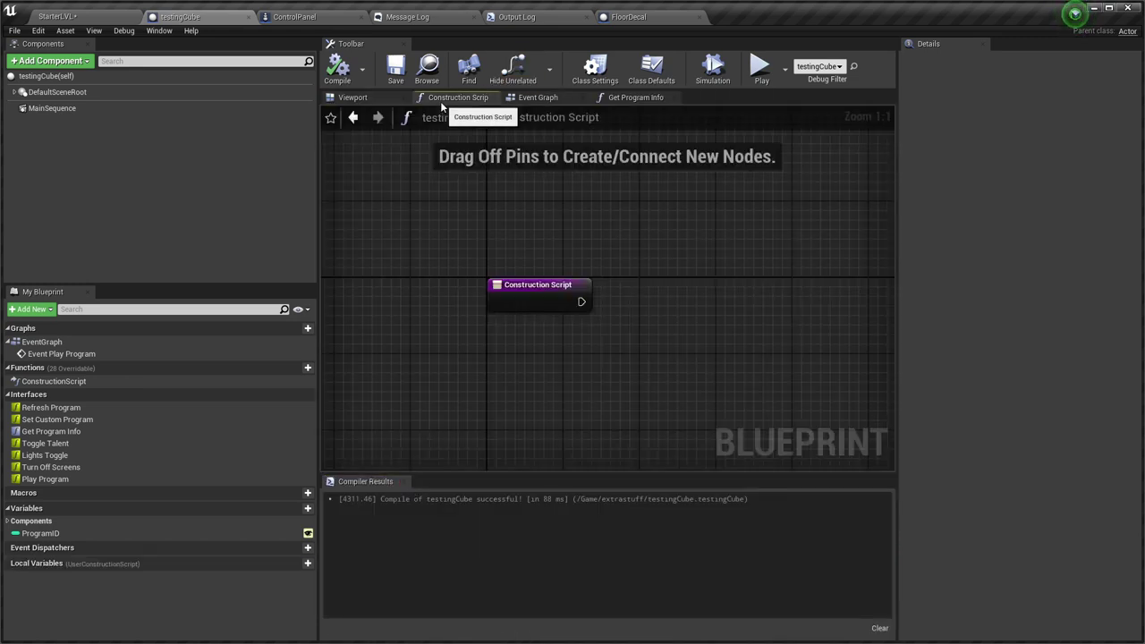
{"action": "left_click", "coordinate": [555, 98]}
{"action": "right_click_drag", "start_coordinate": [727, 367], "coordinate": [520, 384]}
{"action": "left_click", "coordinate": [618, 365]}
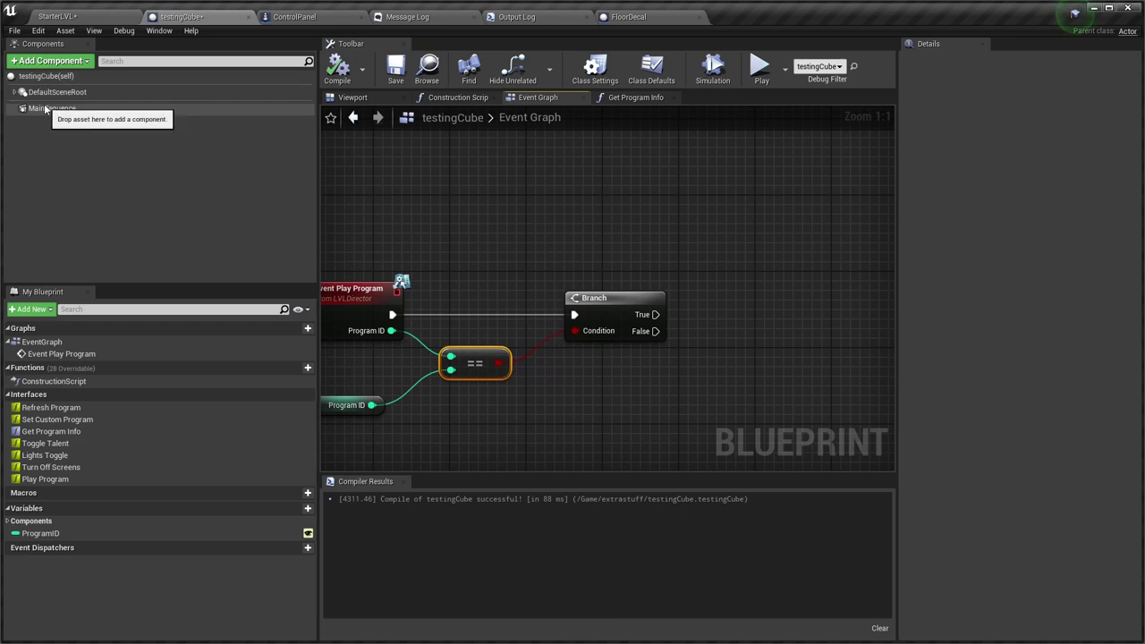
Add a reference to the MainSequence component to the event graph and place it below the equality and Branch nodes.
{"action": "left_click_drag", "start_coordinate": [52, 109], "coordinate": [498, 218]}
{"action": "key", "text": "alt+Tab"}
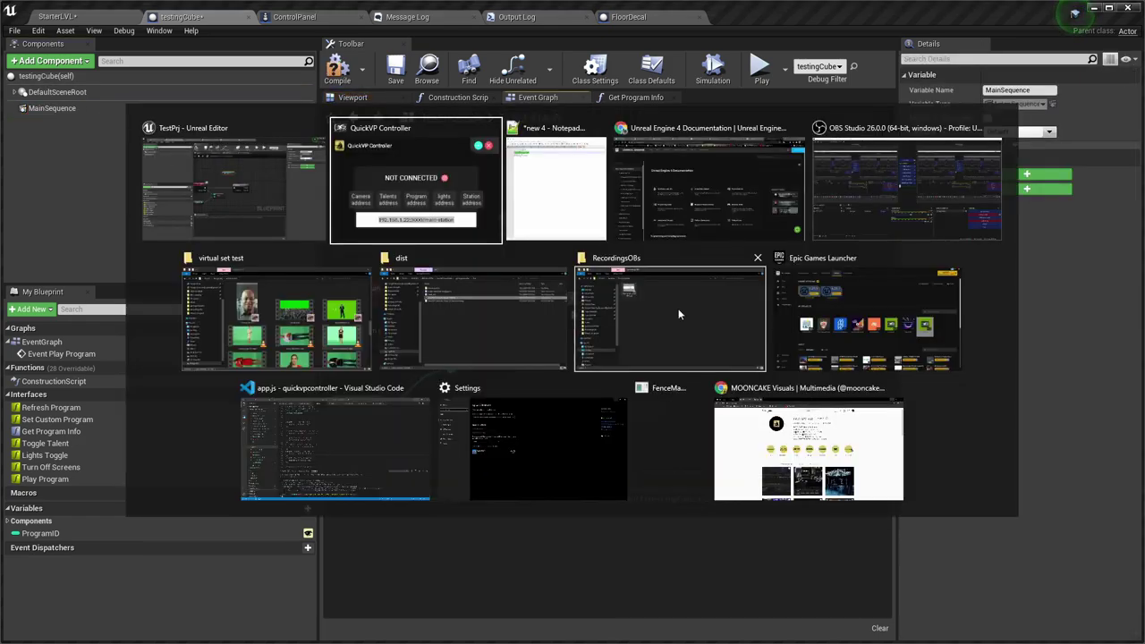
{"action": "key", "text": "alt+Tab"}
{"action": "key", "text": "alt+Tab"}
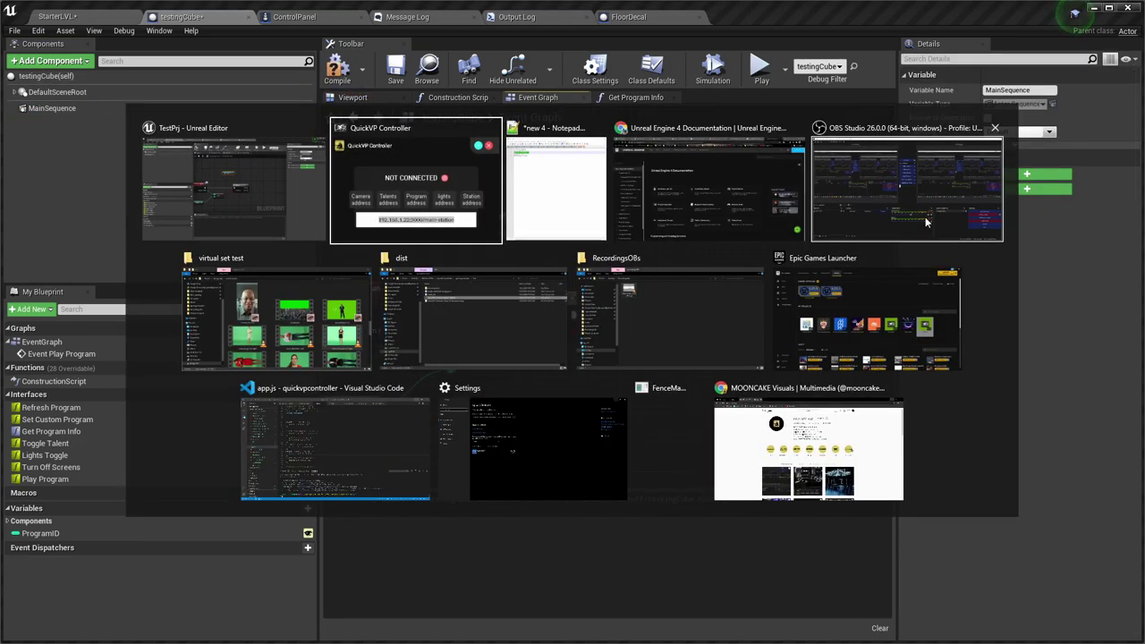
{"action": "key", "text": "alt+Tab"}
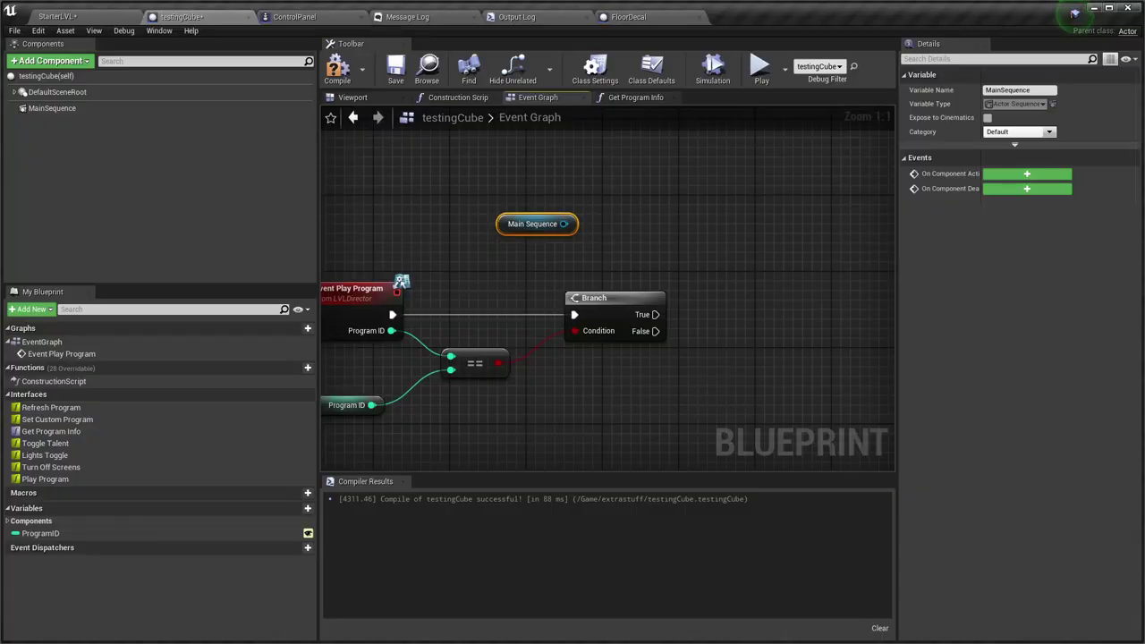
{"action": "right_click_drag", "start_coordinate": [531, 234], "coordinate": [484, 214]}
{"action": "left_click_drag", "start_coordinate": [491, 203], "coordinate": [519, 422]}
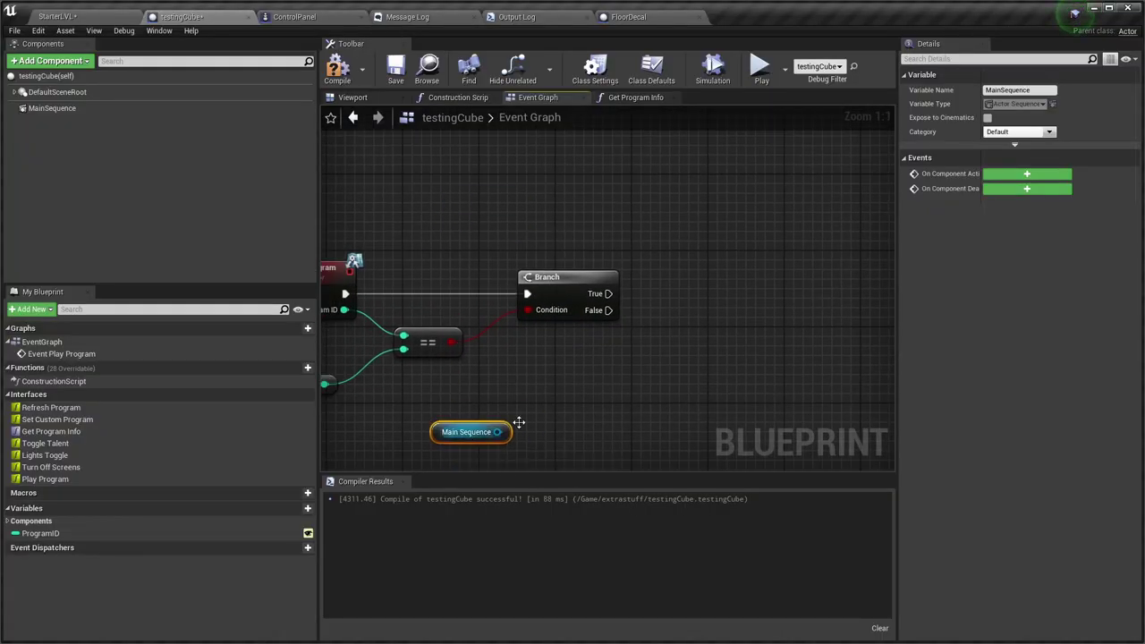
Add a Get Sequence Player node fed by the Main Sequence reference.
{"action": "right_click_drag", "start_coordinate": [572, 398], "coordinate": [573, 406]}
{"action": "left_click_drag", "start_coordinate": [510, 441], "coordinate": [650, 388]}
{"action": "type", "text": "getp"}
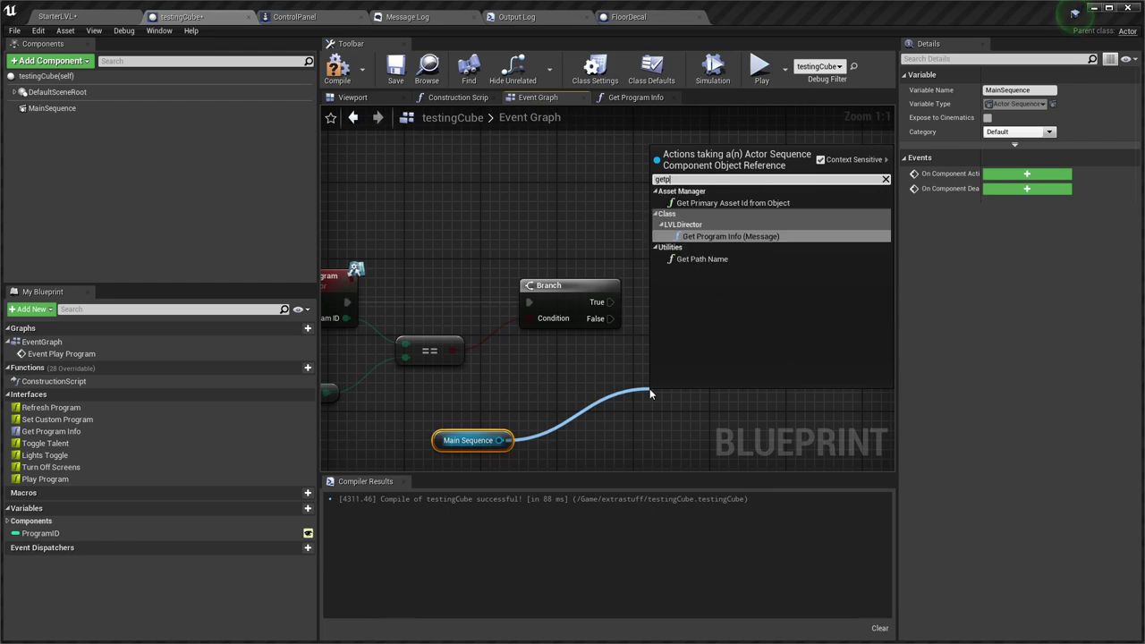
{"action": "key", "text": "BackSpace"}
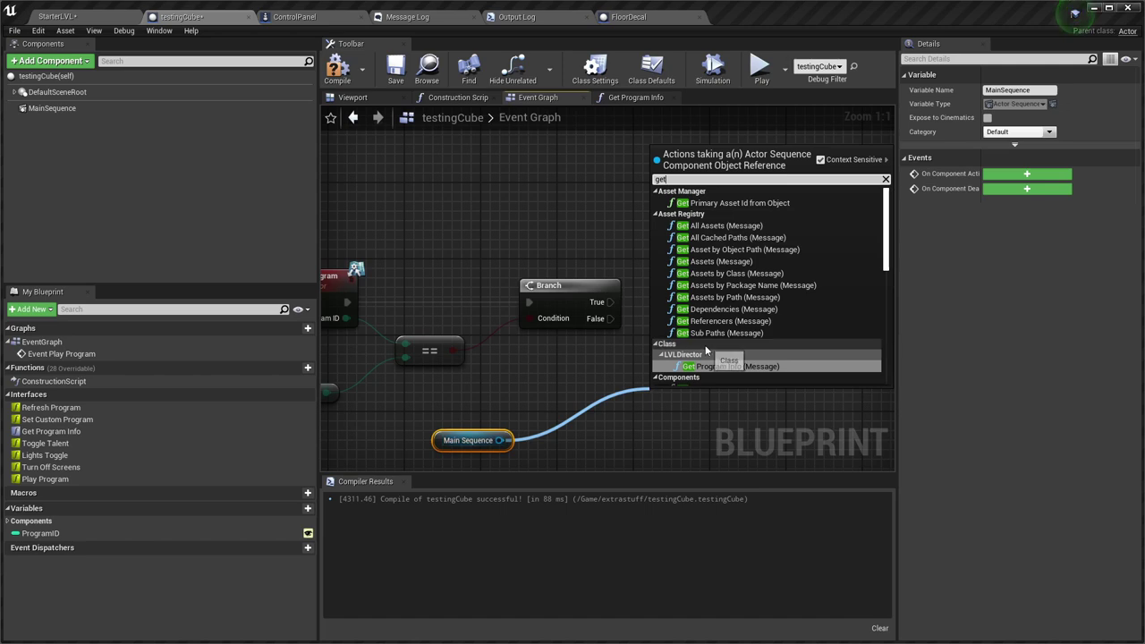
{"action": "scroll", "coordinate": [707, 351], "scroll_direction": "down", "scroll_amount": 1}
{"action": "scroll", "coordinate": [707, 350], "scroll_direction": "down", "scroll_amount": 6}
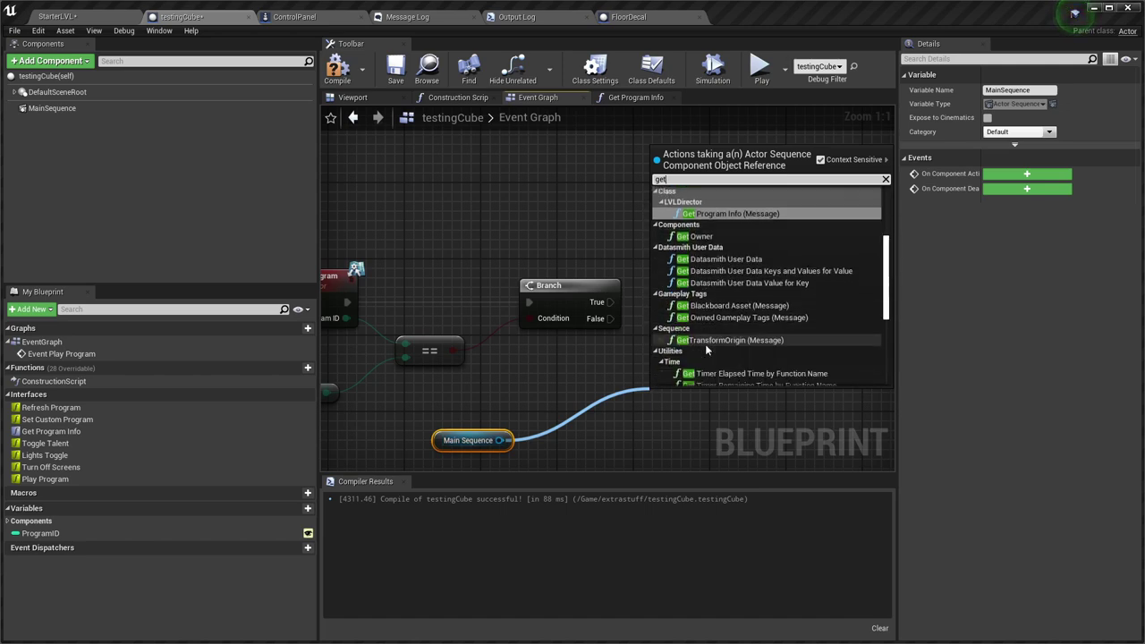
{"action": "scroll", "coordinate": [707, 351], "scroll_direction": "down", "scroll_amount": 2}
{"action": "scroll", "coordinate": [707, 348], "scroll_direction": "down", "scroll_amount": 1}
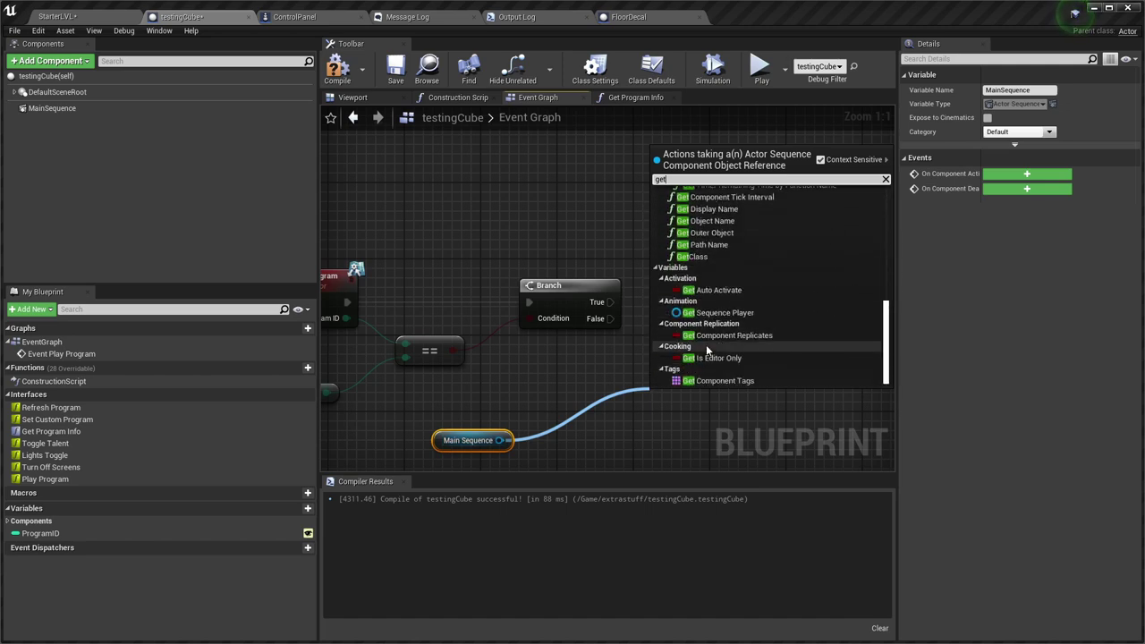
{"action": "left_click", "coordinate": [712, 312]}
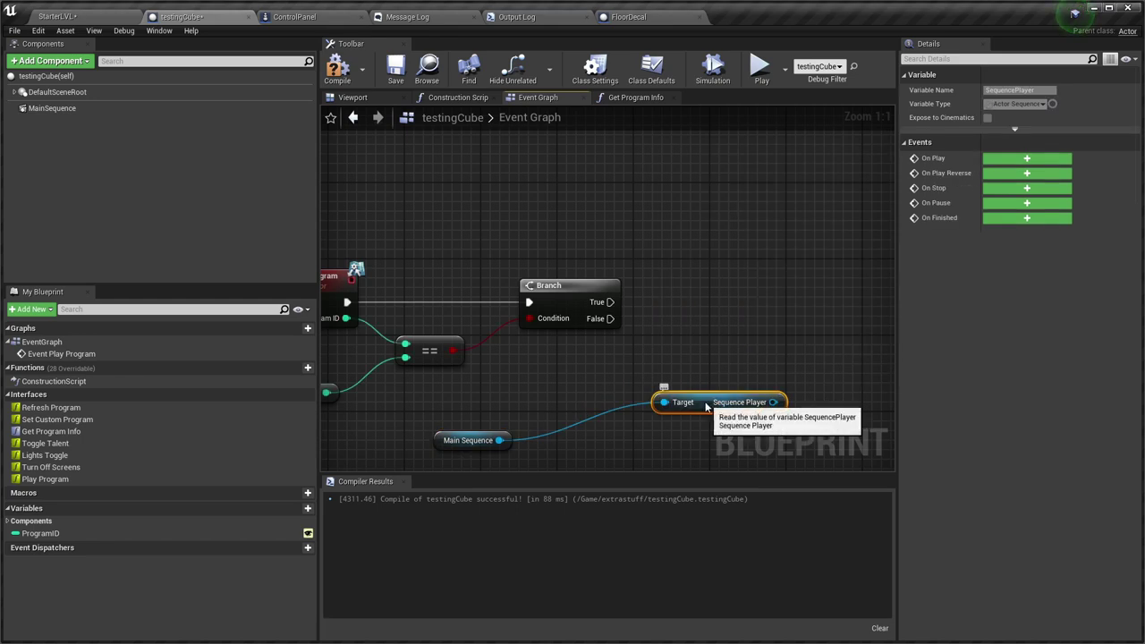
Add a Play node targeting the Sequence Player, connect it to the Branch's True output and compile the Blueprint.
{"action": "left_click_drag", "start_coordinate": [717, 408], "coordinate": [750, 327]}
{"action": "type", "text": "play"}
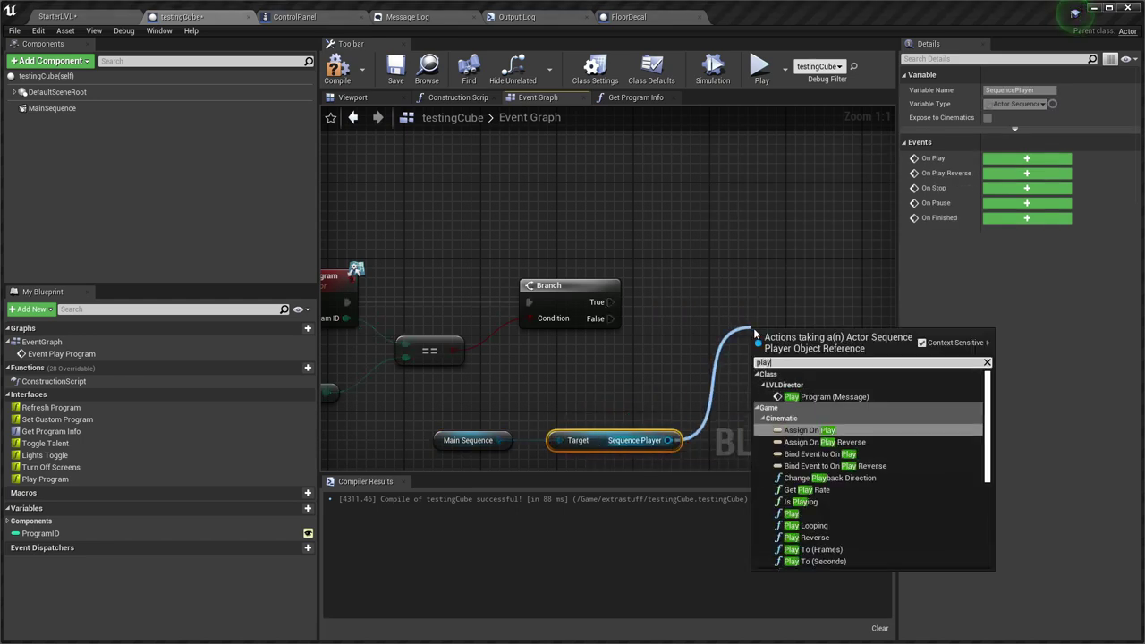
{"action": "left_click", "coordinate": [792, 514]}
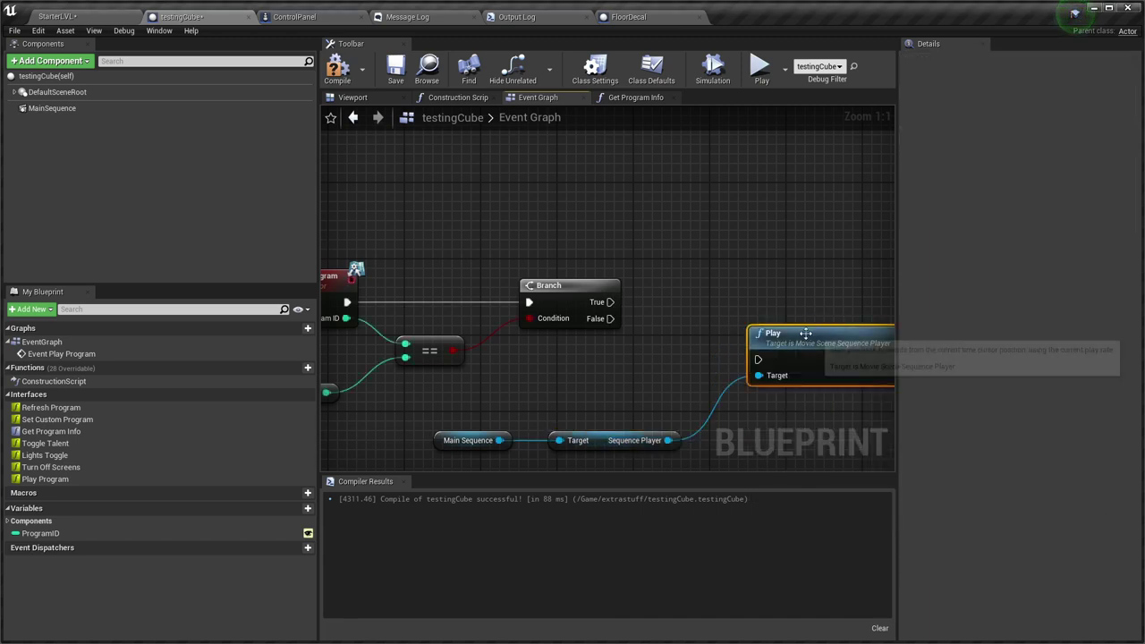
{"action": "left_click_drag", "start_coordinate": [802, 333], "coordinate": [755, 295]}
{"action": "left_click_drag", "start_coordinate": [610, 302], "coordinate": [713, 322]}
{"action": "left_click", "coordinate": [339, 75]}
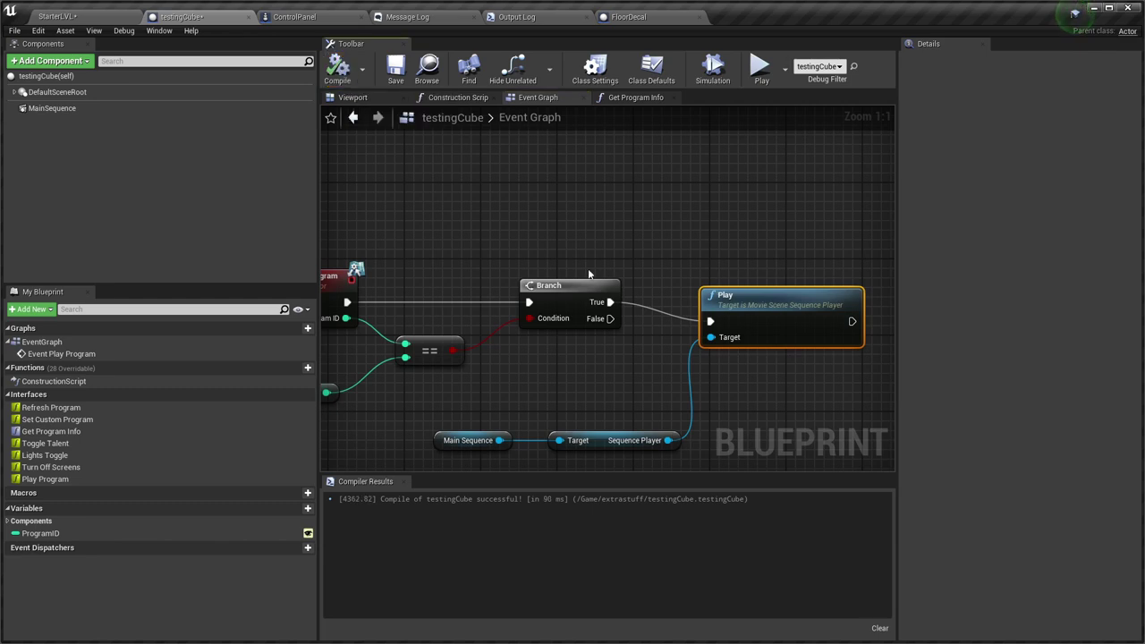
Start playing the StarterLVL level in the editor and switch to the QuickVP Controller.
{"action": "left_click", "coordinate": [56, 16]}
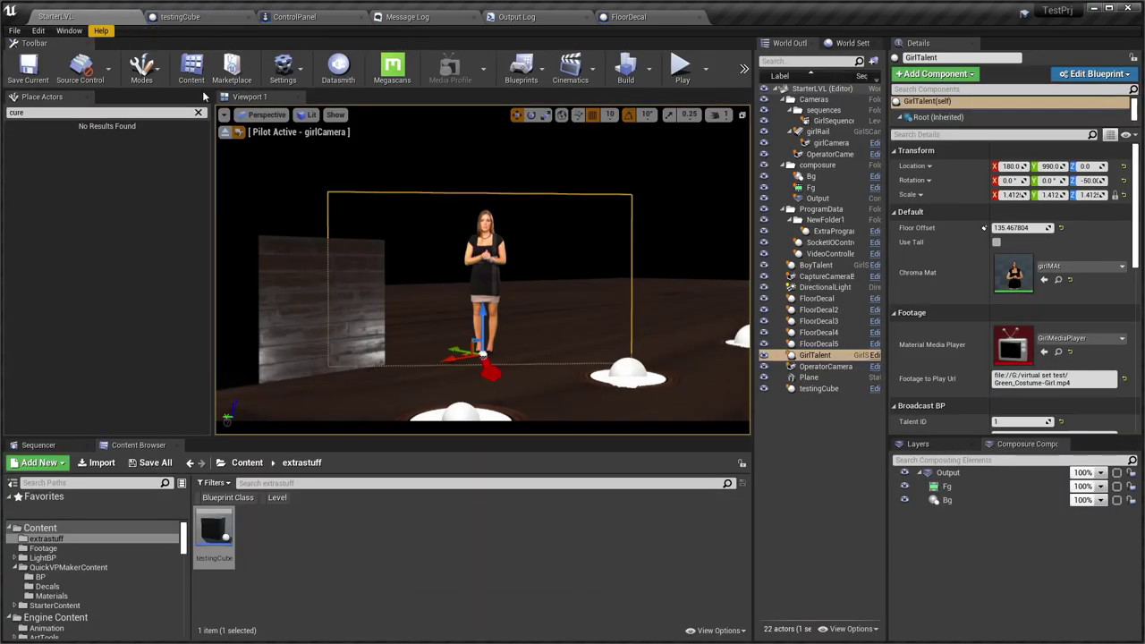
{"action": "right_click", "coordinate": [567, 277]}
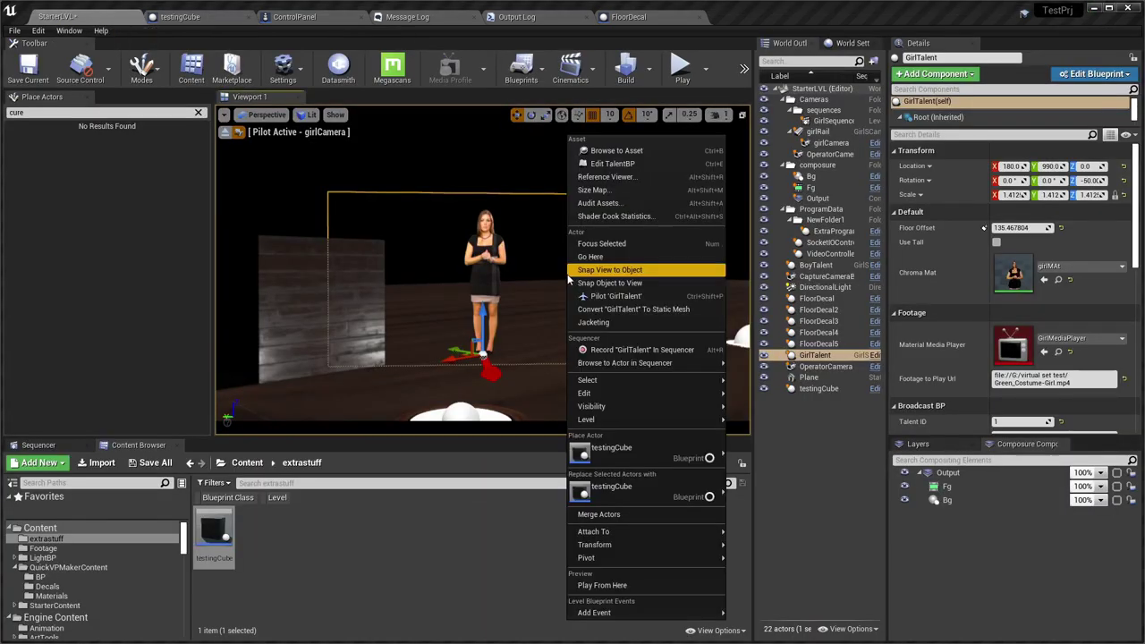
{"action": "key", "text": "Escape"}
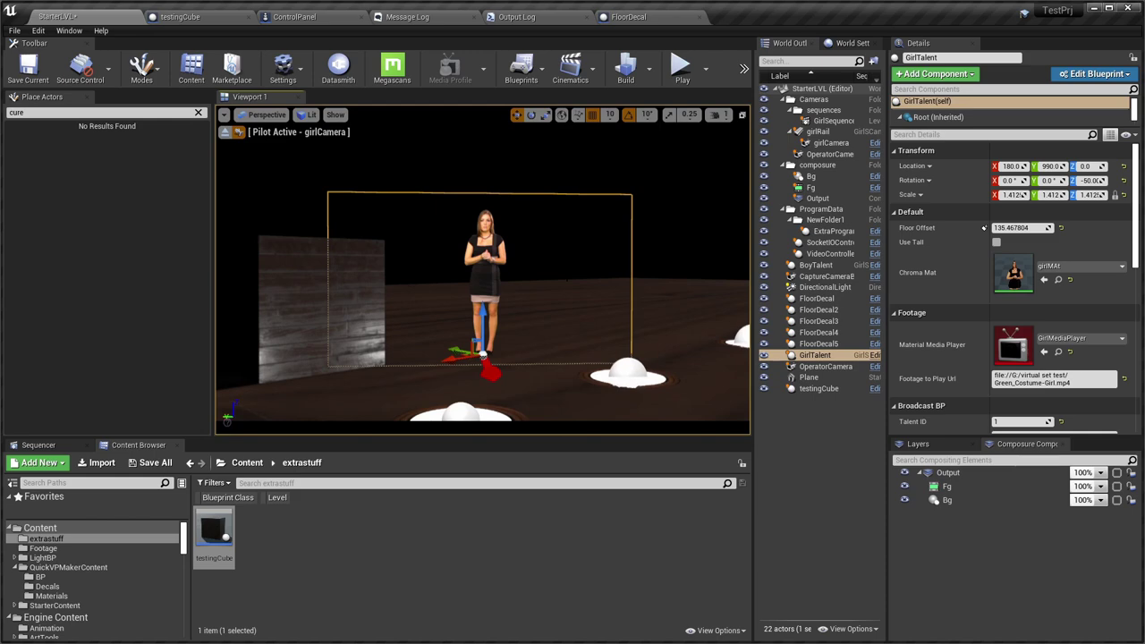
{"action": "key", "text": "alt+p"}
{"action": "key", "text": "super+Tab"}
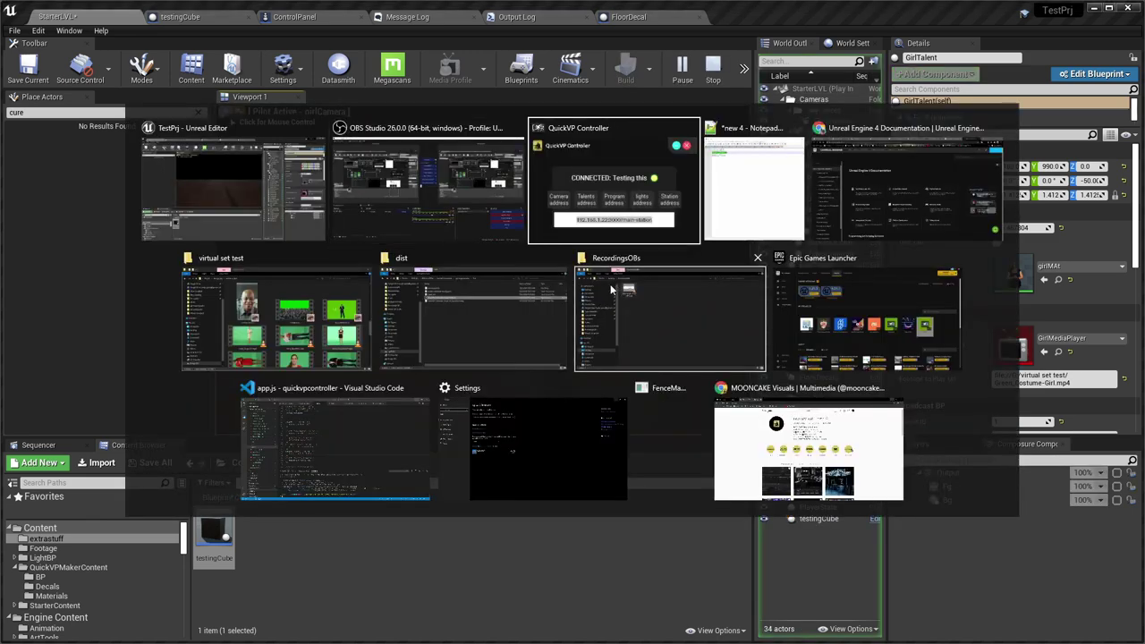
{"action": "key", "text": "Return"}
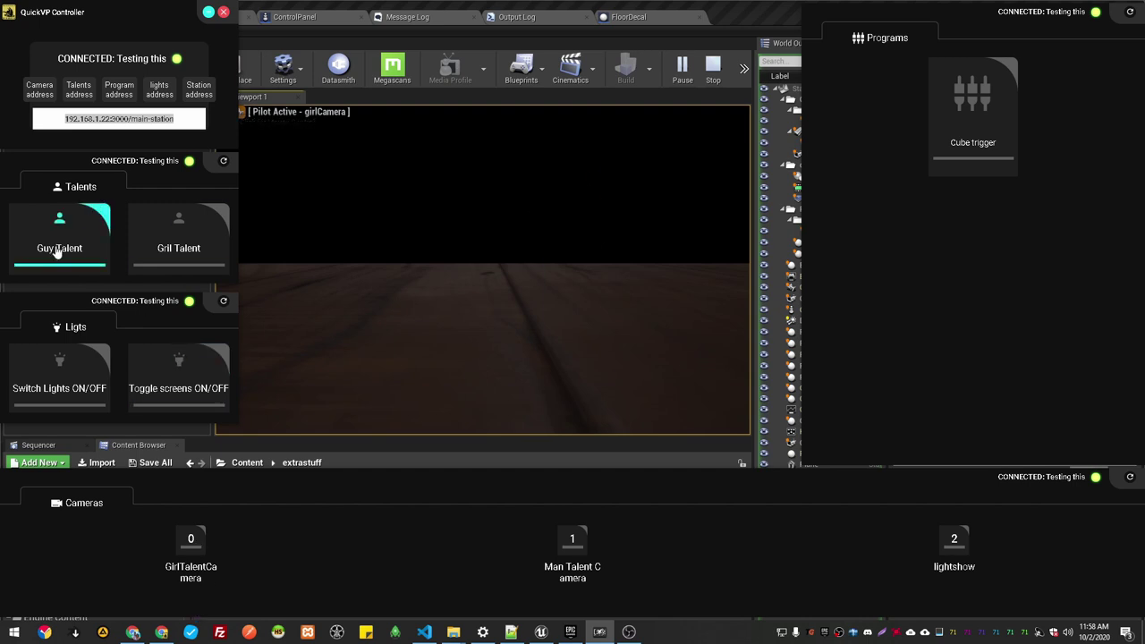
Activate the GirlTalentCamera and run the Cube trigger program to test the cube animation.
{"action": "left_click", "coordinate": [193, 554]}
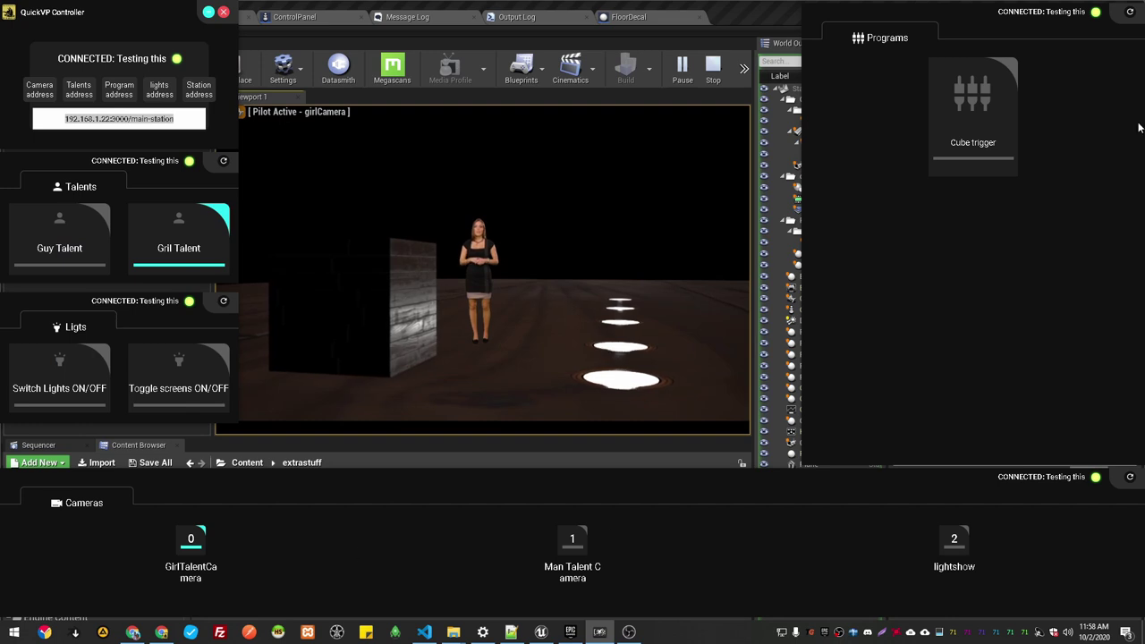
{"action": "left_click", "coordinate": [997, 120]}
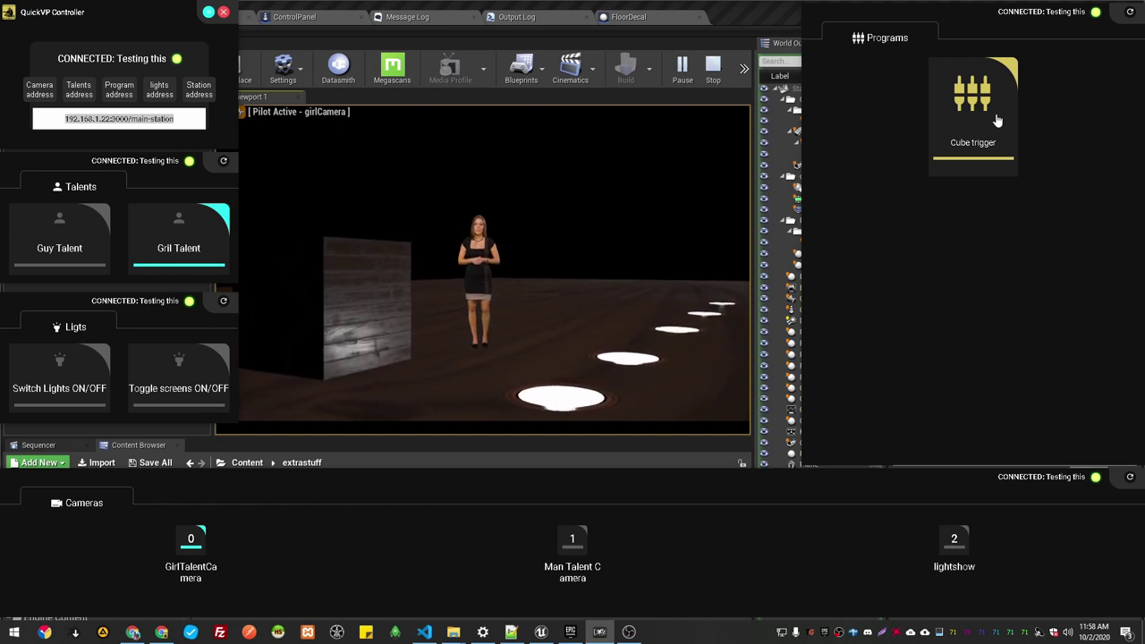
{"action": "left_click", "coordinate": [990, 103]}
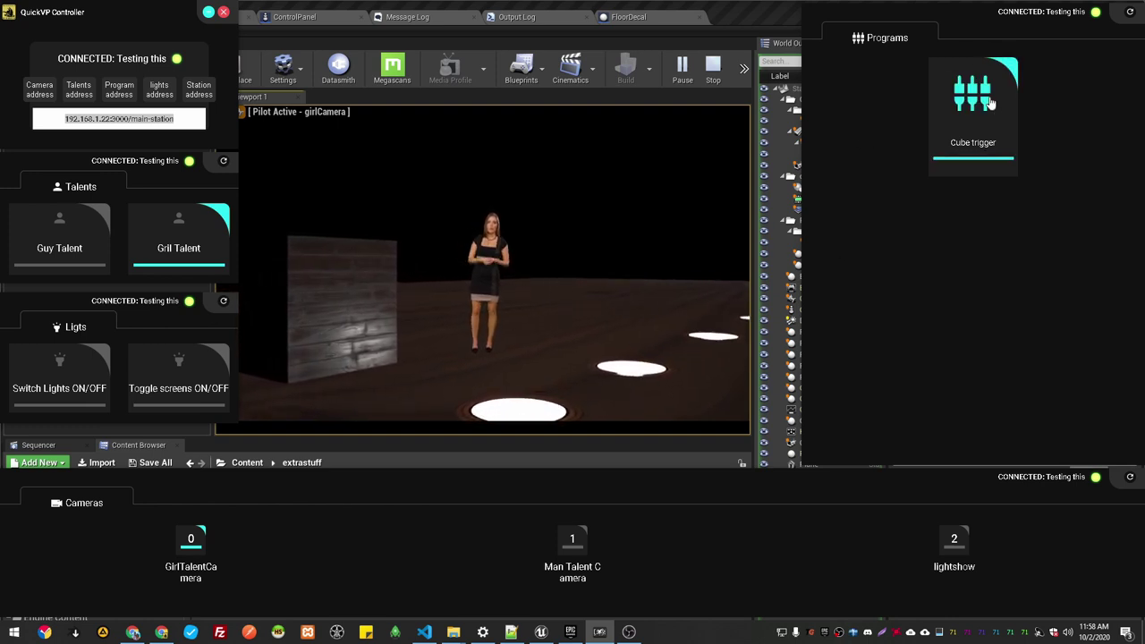
Enable Actor Hidden In Game in the testingCube Blueprint's default settings.
{"action": "left_click", "coordinate": [703, 18]}
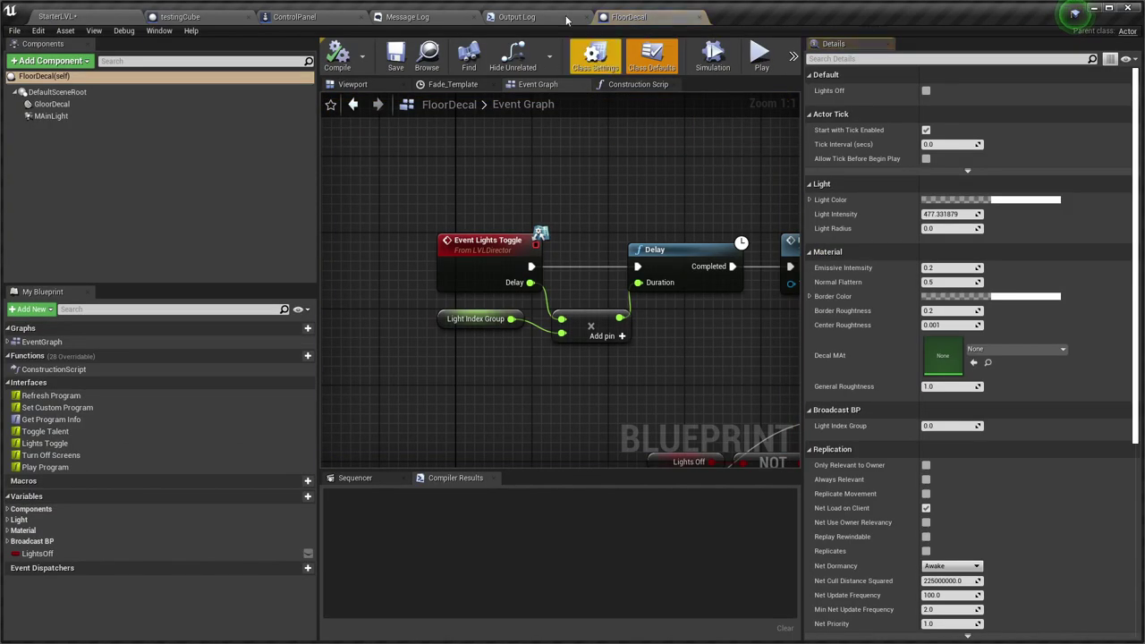
{"action": "left_click", "coordinate": [178, 16]}
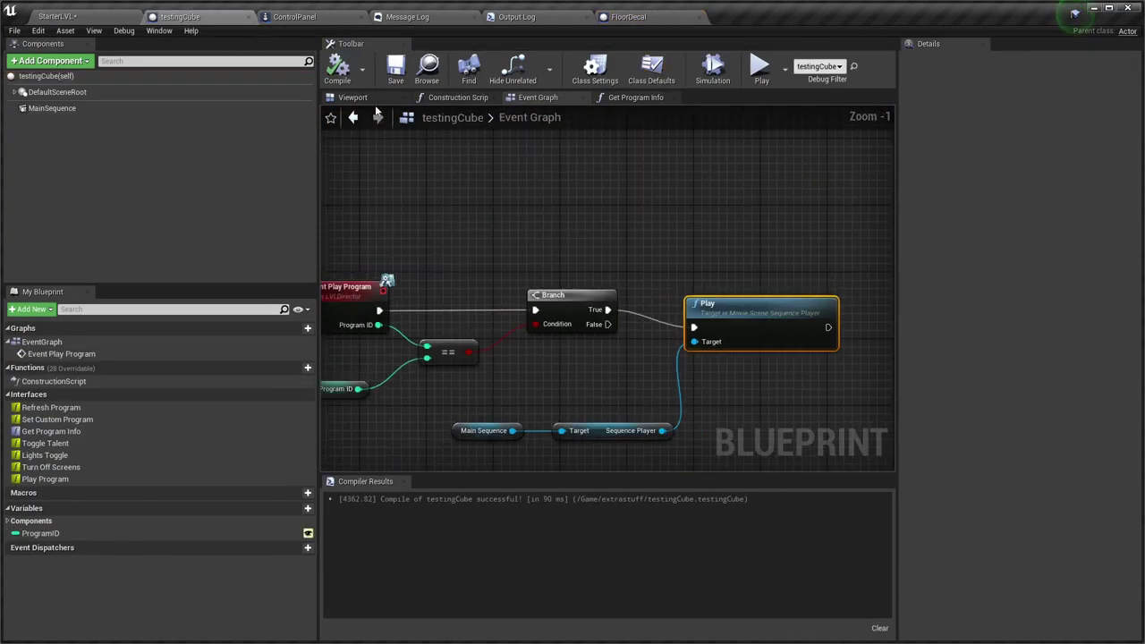
{"action": "left_click", "coordinate": [78, 76]}
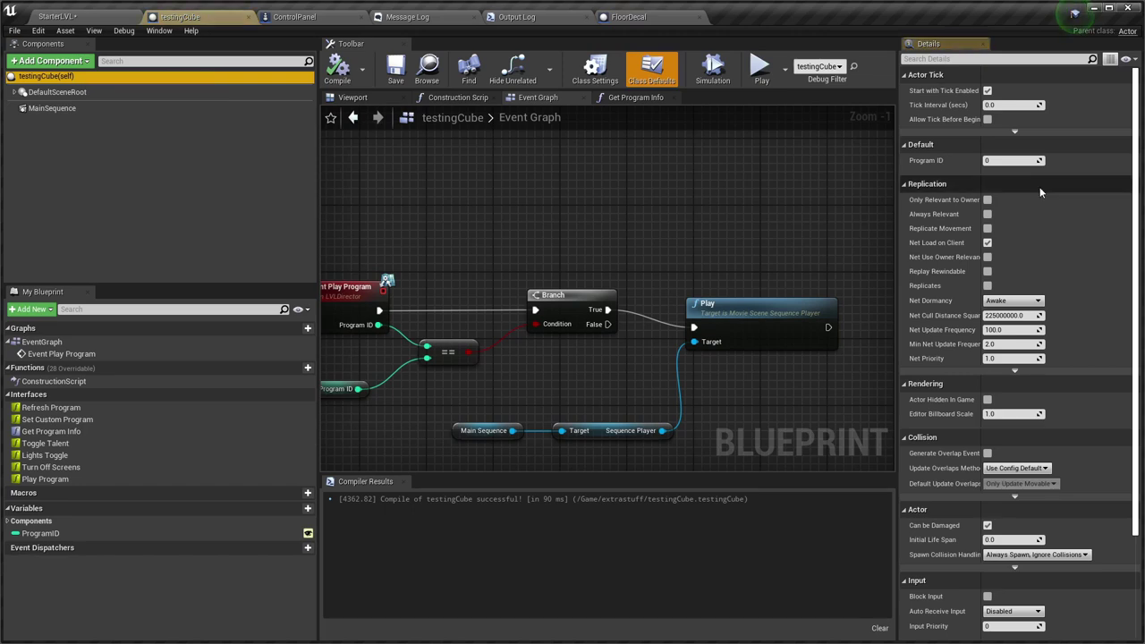
{"action": "left_click", "coordinate": [1005, 59]}
{"action": "type", "text": "hid"}
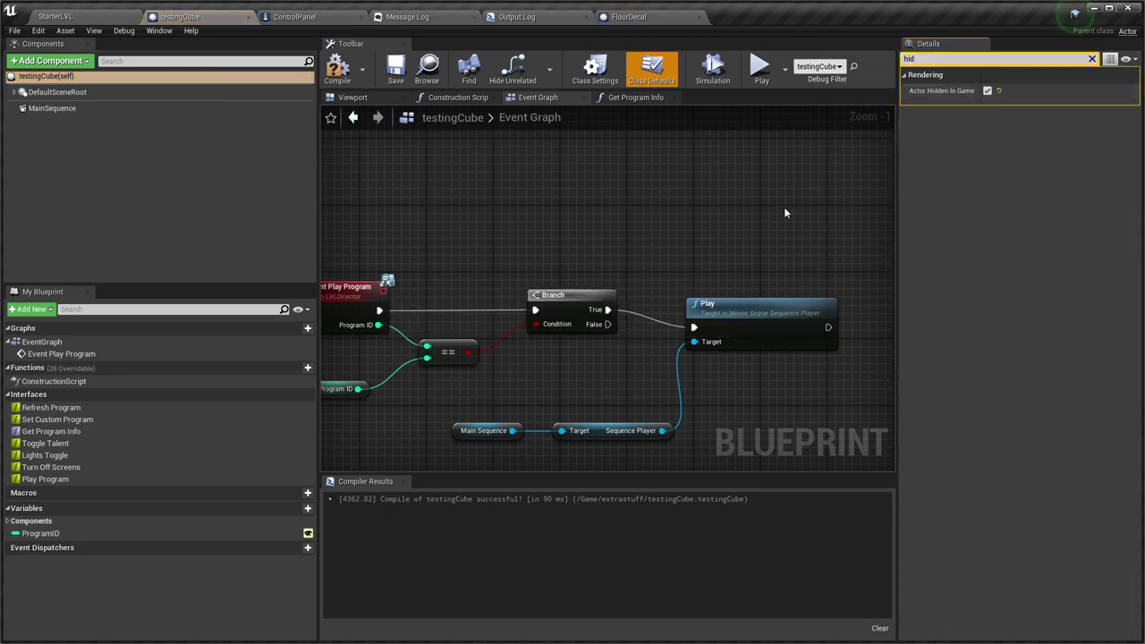
{"action": "scroll", "coordinate": [784, 206], "scroll_direction": "down", "scroll_amount": 1}
{"action": "right_click_drag", "start_coordinate": [770, 220], "coordinate": [669, 181]}
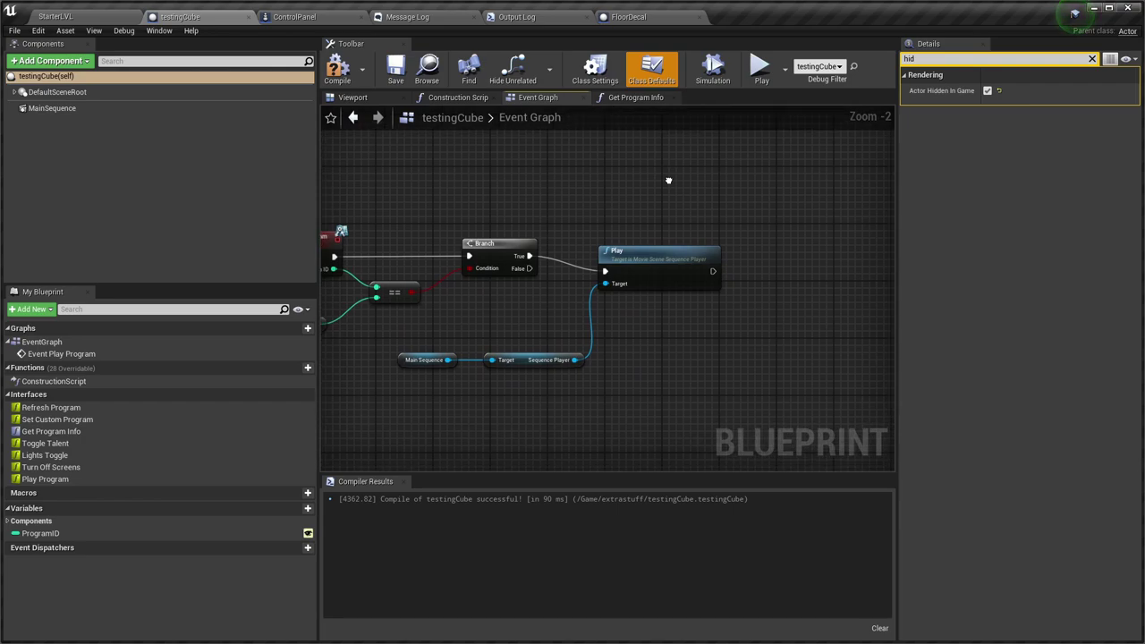
{"action": "left_click", "coordinate": [1091, 58]}
Move the Play node farther from the Branch and insert a Set Actor Hidden In Game node between the True output and Play.
{"action": "scroll", "coordinate": [601, 370], "scroll_direction": "up", "scroll_amount": 1}
{"action": "right_click_drag", "start_coordinate": [601, 371], "coordinate": [680, 437]}
{"action": "left_click_drag", "start_coordinate": [704, 314], "coordinate": [826, 308]}
{"action": "right_click_drag", "start_coordinate": [716, 396], "coordinate": [855, 385]}
{"action": "right_click_drag", "start_coordinate": [744, 329], "coordinate": [584, 336]}
{"action": "left_click_drag", "start_coordinate": [529, 289], "coordinate": [562, 241]}
{"action": "type", "text": "setacco"}
{"action": "key", "text": "BackSpace"}
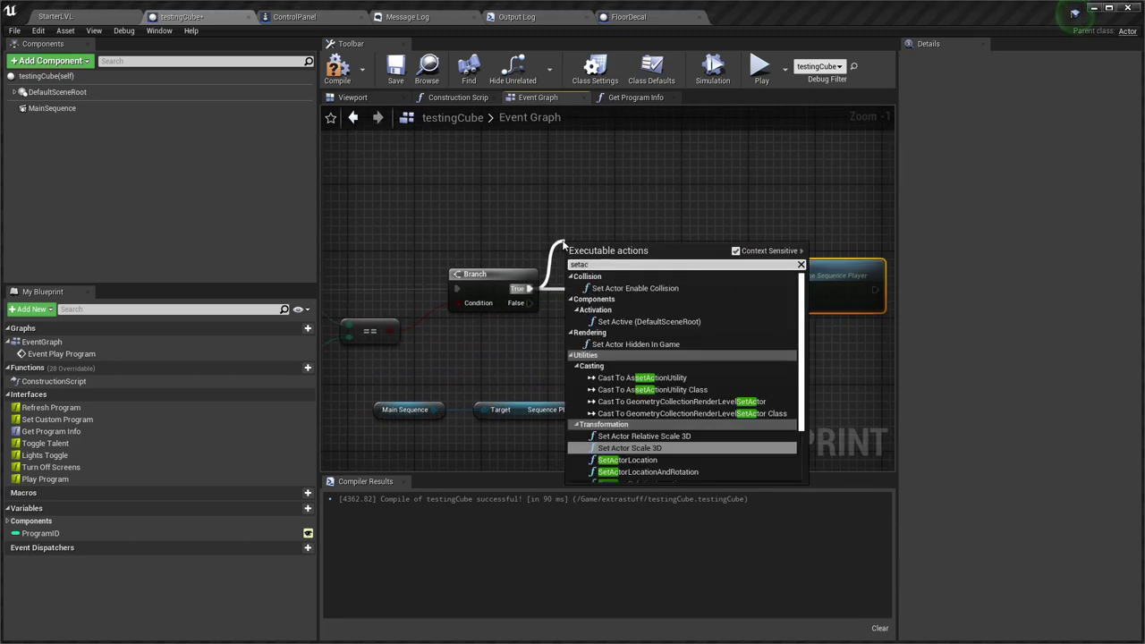
{"action": "type", "text": "torhidden"}
{"action": "key", "text": "Return"}
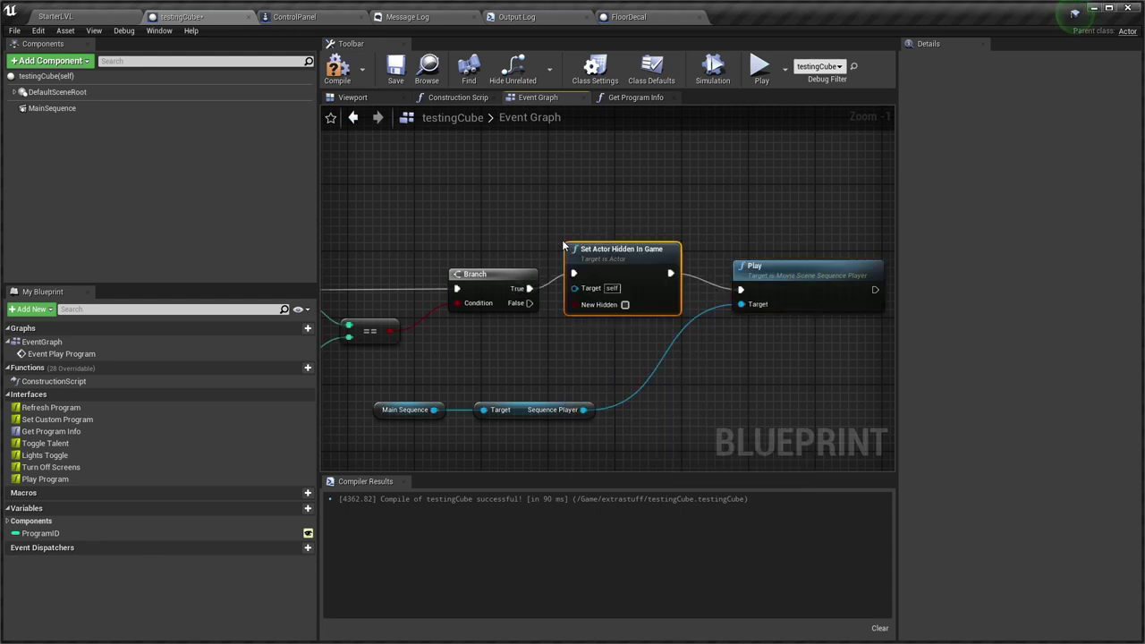
{"action": "left_click_drag", "start_coordinate": [654, 249], "coordinate": [646, 265]}
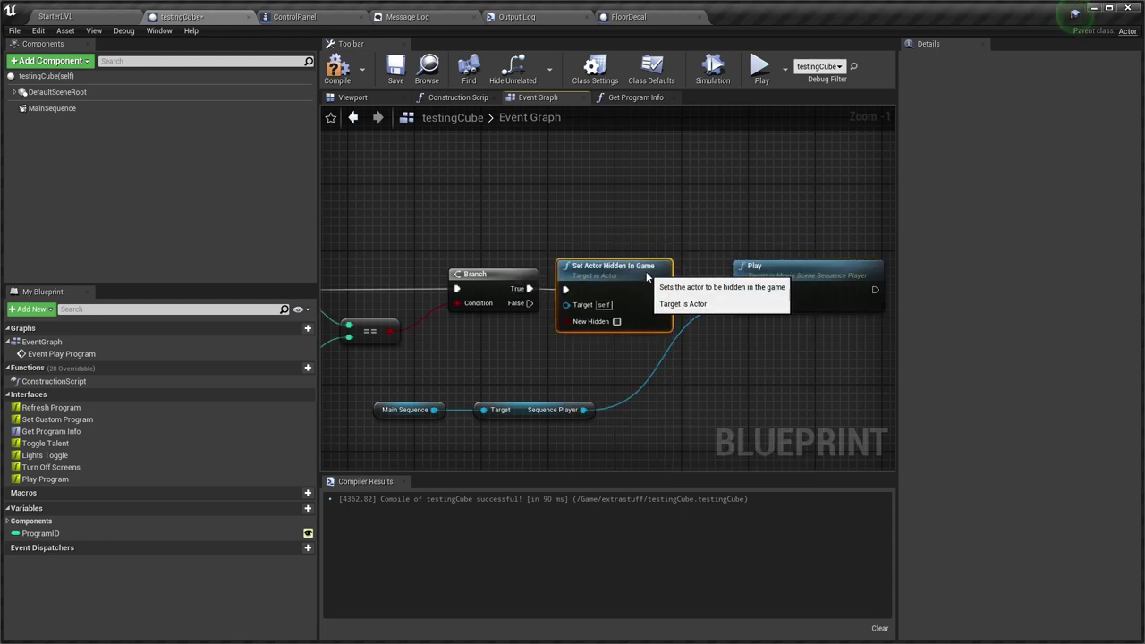
Move the Main Sequence and Sequence Player nodes together closer to Play, and compile and save the Blueprint.
{"action": "right_click_drag", "start_coordinate": [726, 363], "coordinate": [698, 412]}
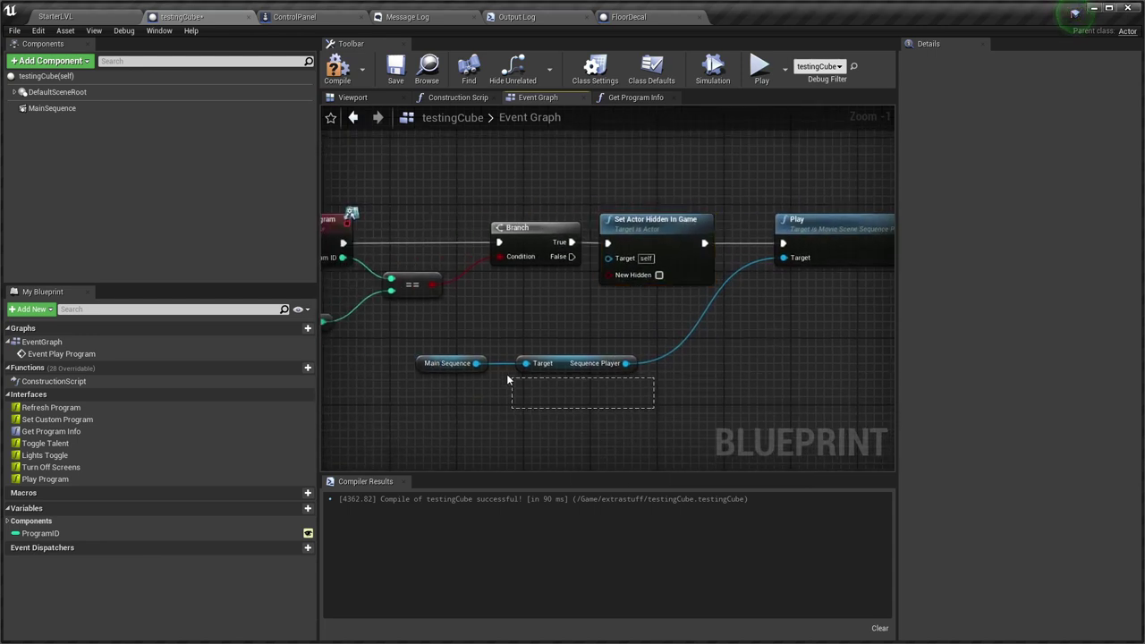
{"action": "left_click_drag", "start_coordinate": [508, 379], "coordinate": [465, 357]}
{"action": "left_click_drag", "start_coordinate": [563, 363], "coordinate": [622, 354]}
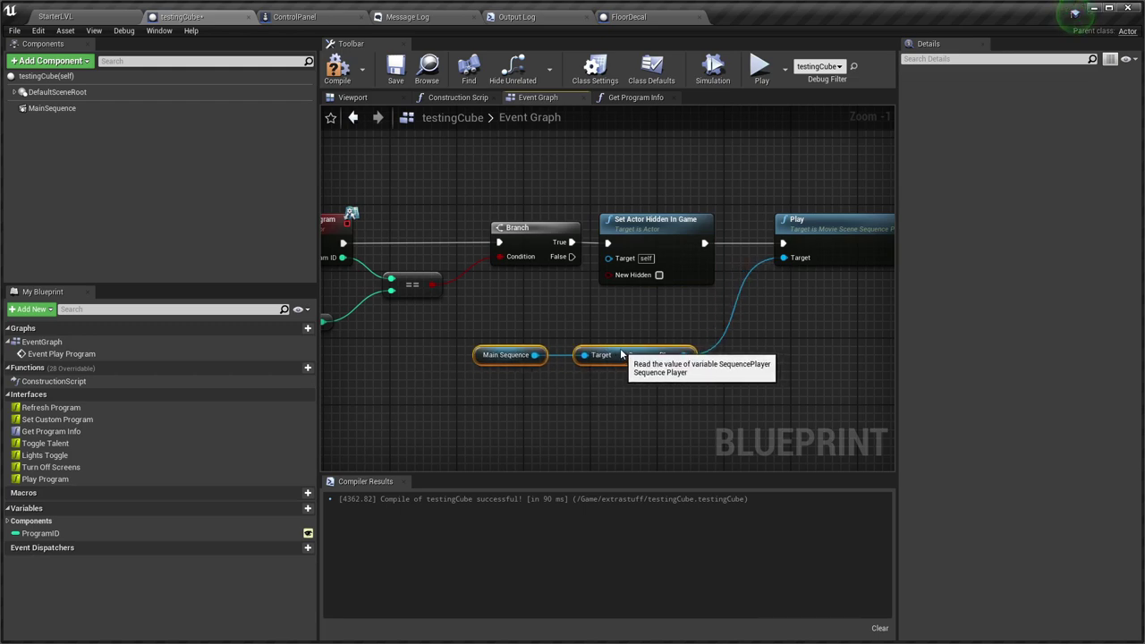
{"action": "right_click_drag", "start_coordinate": [812, 366], "coordinate": [752, 398]}
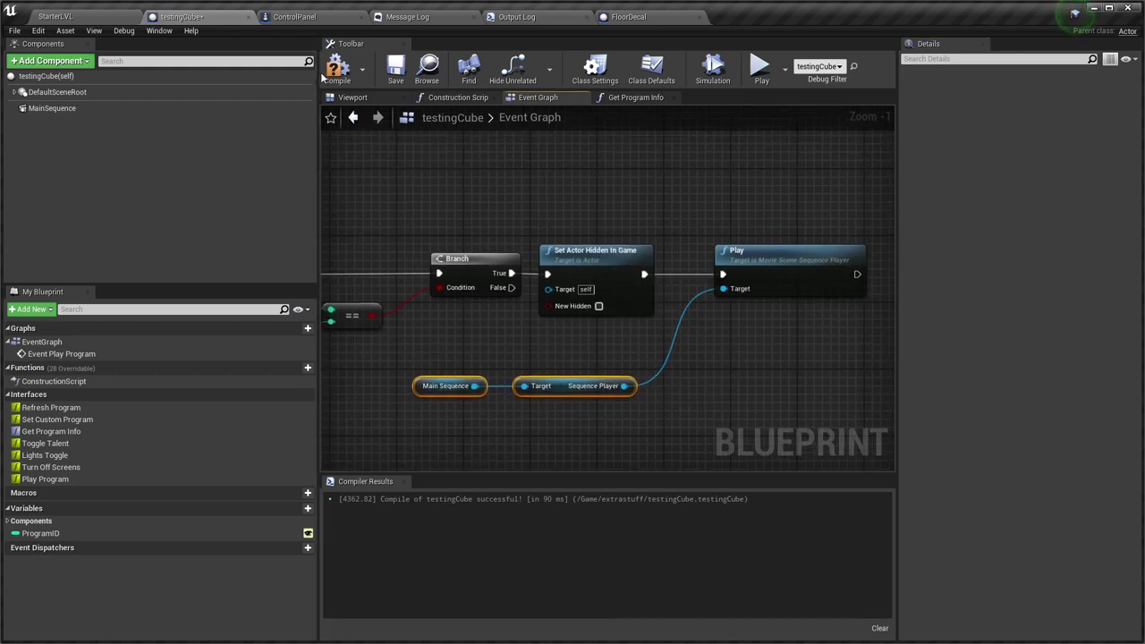
{"action": "key", "text": "ctrl+s"}
{"action": "right_click_drag", "start_coordinate": [691, 253], "coordinate": [604, 251]}
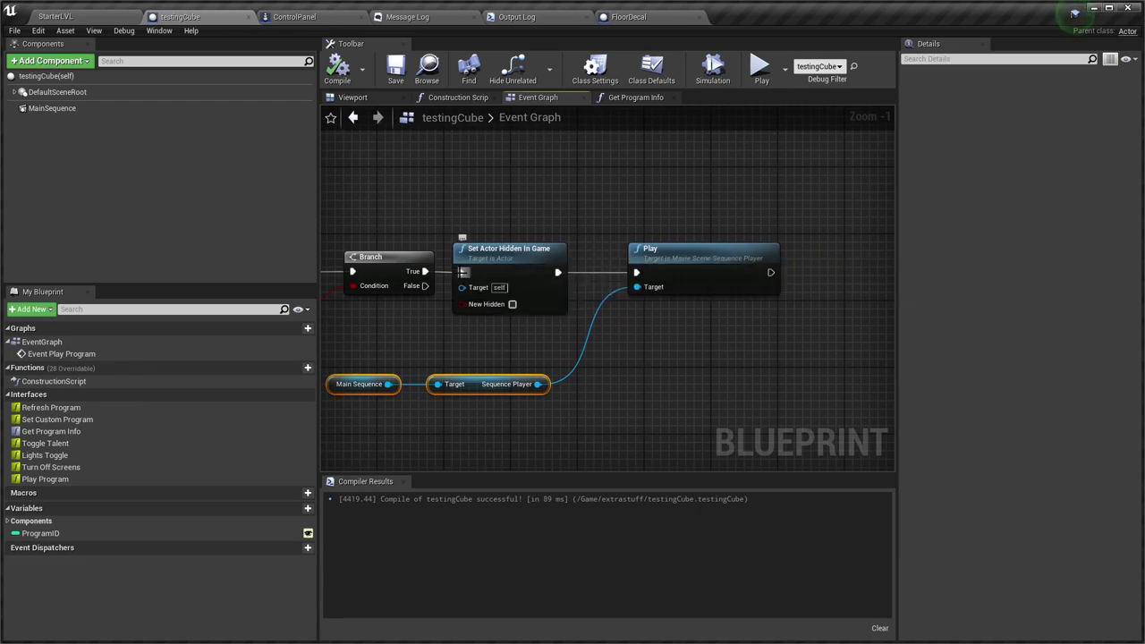
Play the StarterLVL level, activate GirlTalentCamera, run the Cube trigger program repeatedly from the QuickVP Controller, and stop the play session.
{"action": "left_click", "coordinate": [81, 17]}
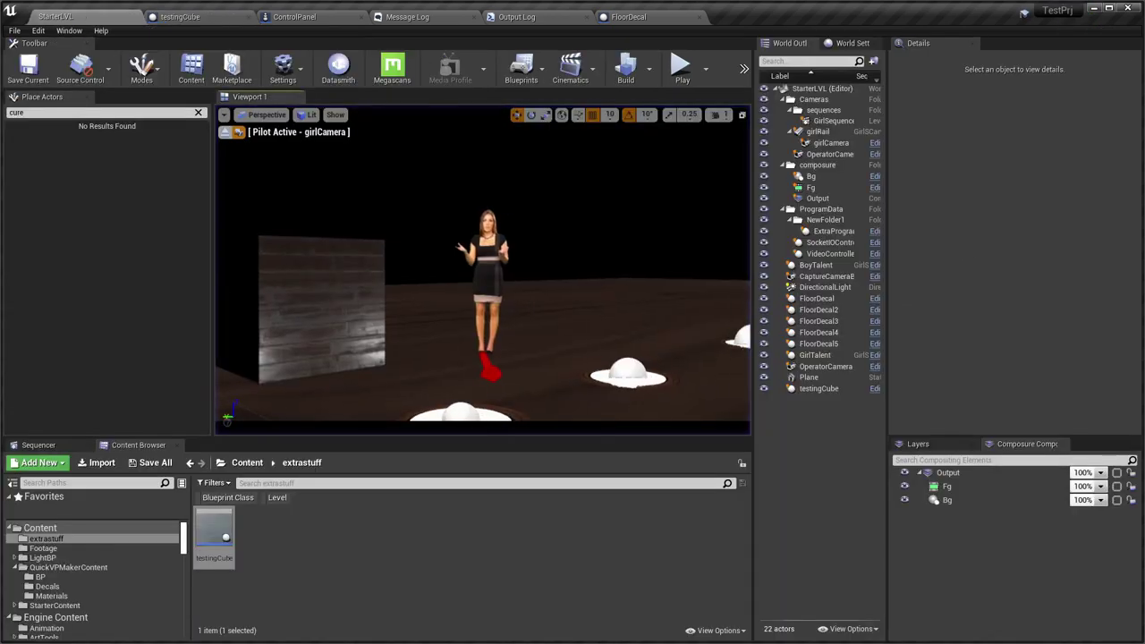
{"action": "key", "text": "alt+p"}
{"action": "key", "text": "alt+Tab"}
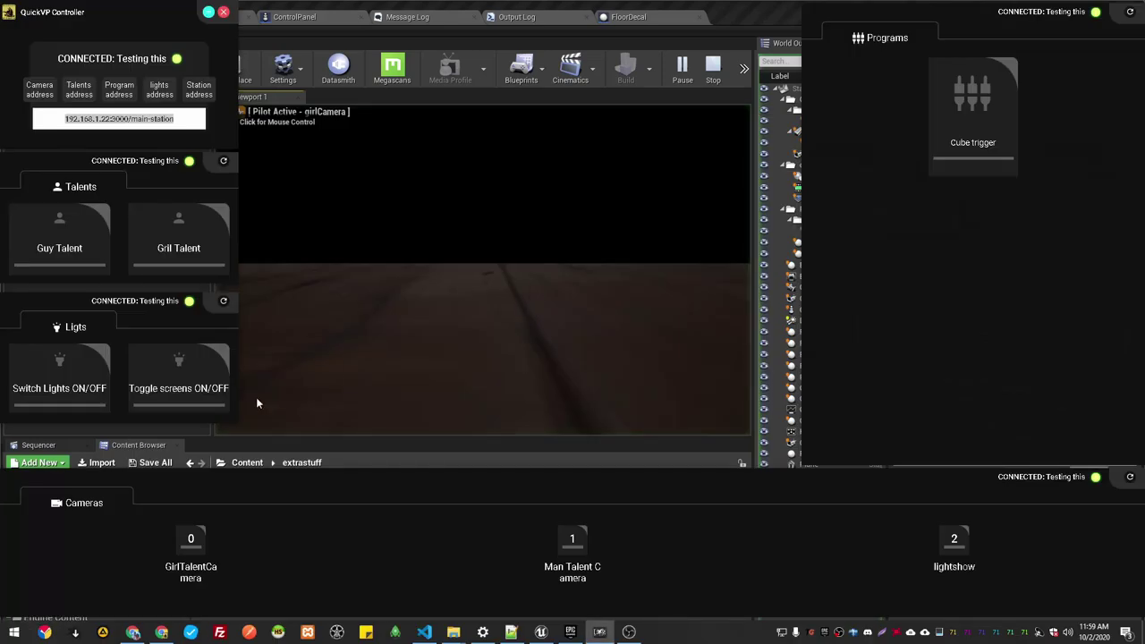
{"action": "left_click", "coordinate": [188, 544]}
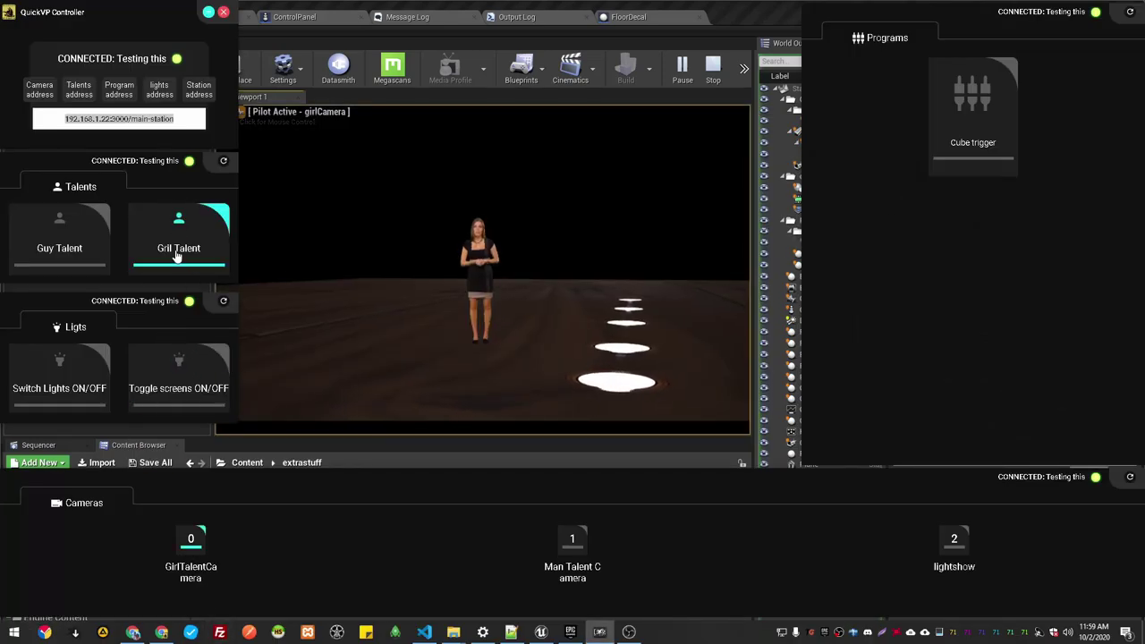
{"action": "left_click", "coordinate": [1004, 131]}
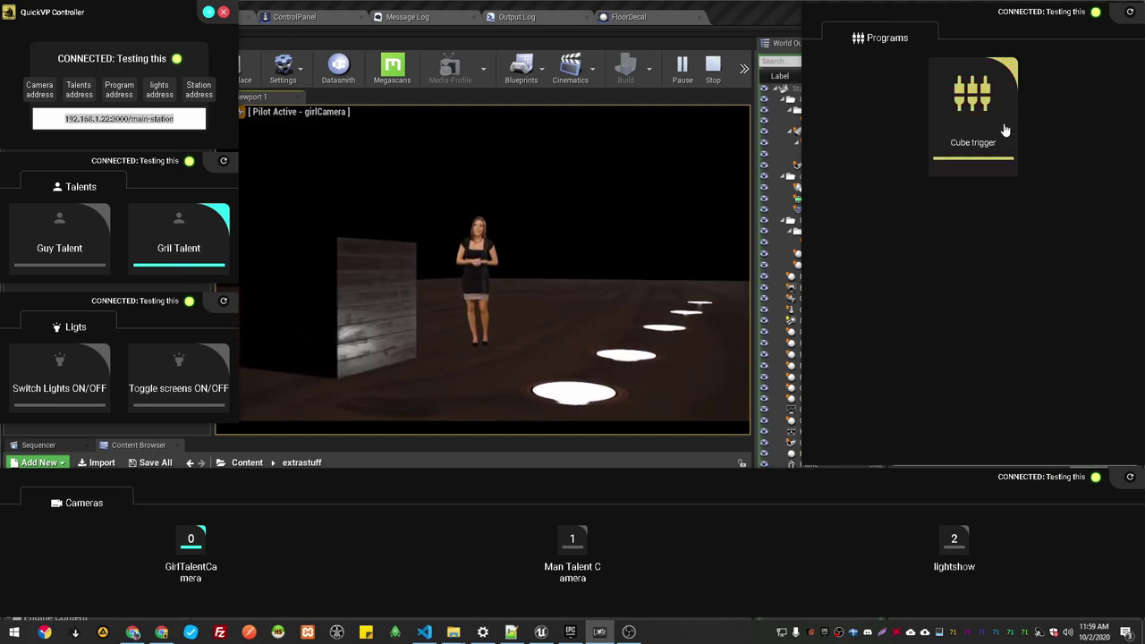
{"action": "left_click", "coordinate": [1006, 130]}
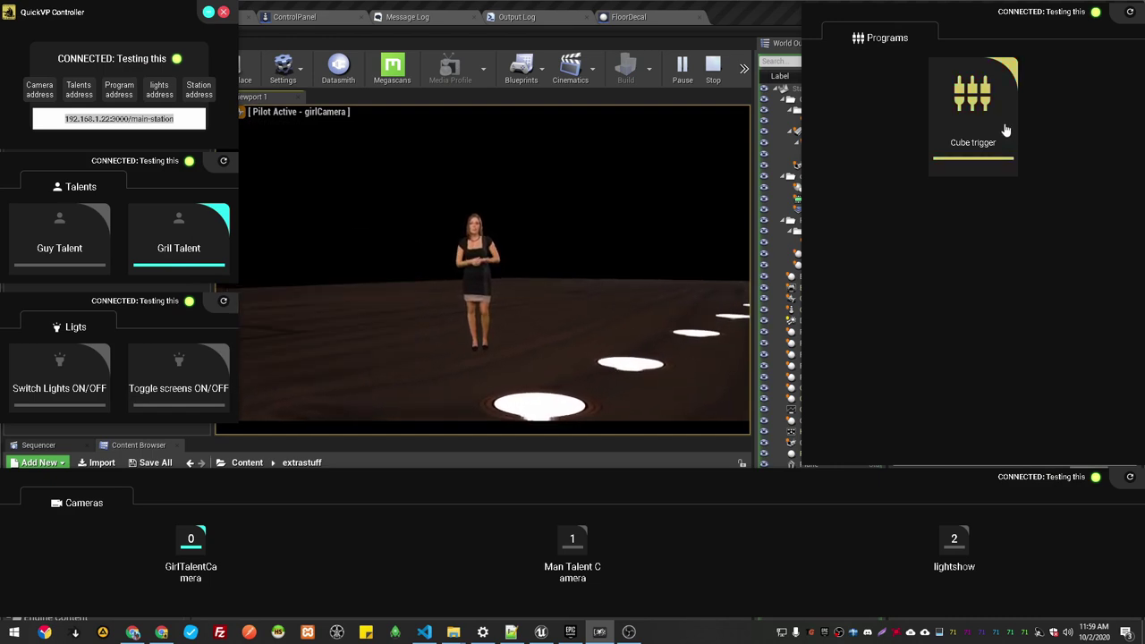
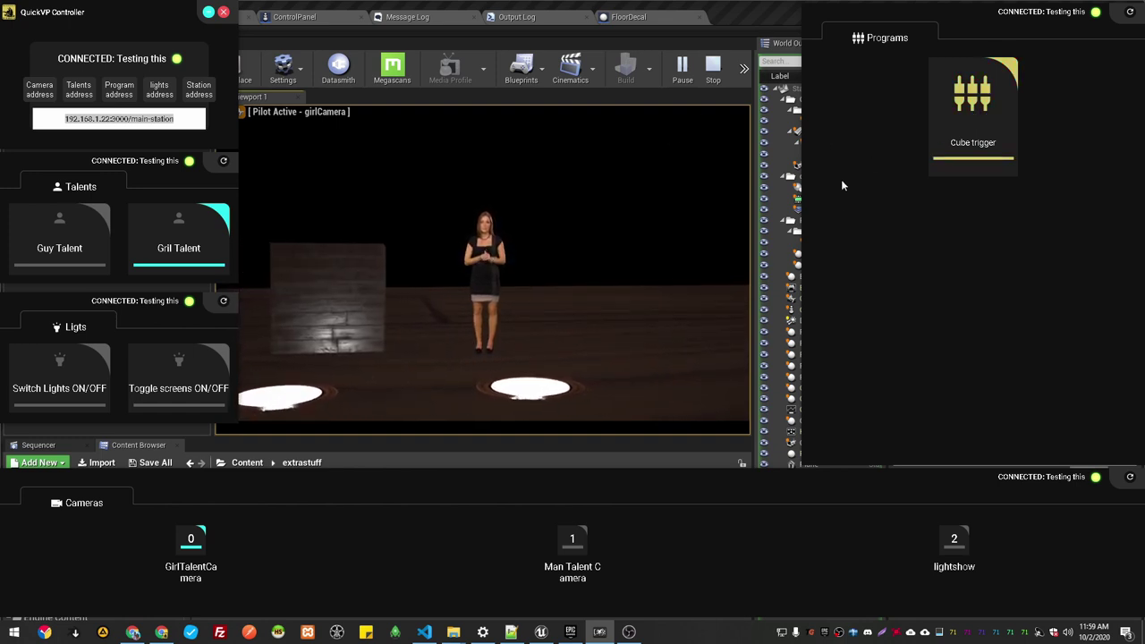
{"action": "left_click", "coordinate": [596, 225]}
{"action": "key", "text": "Escape"}
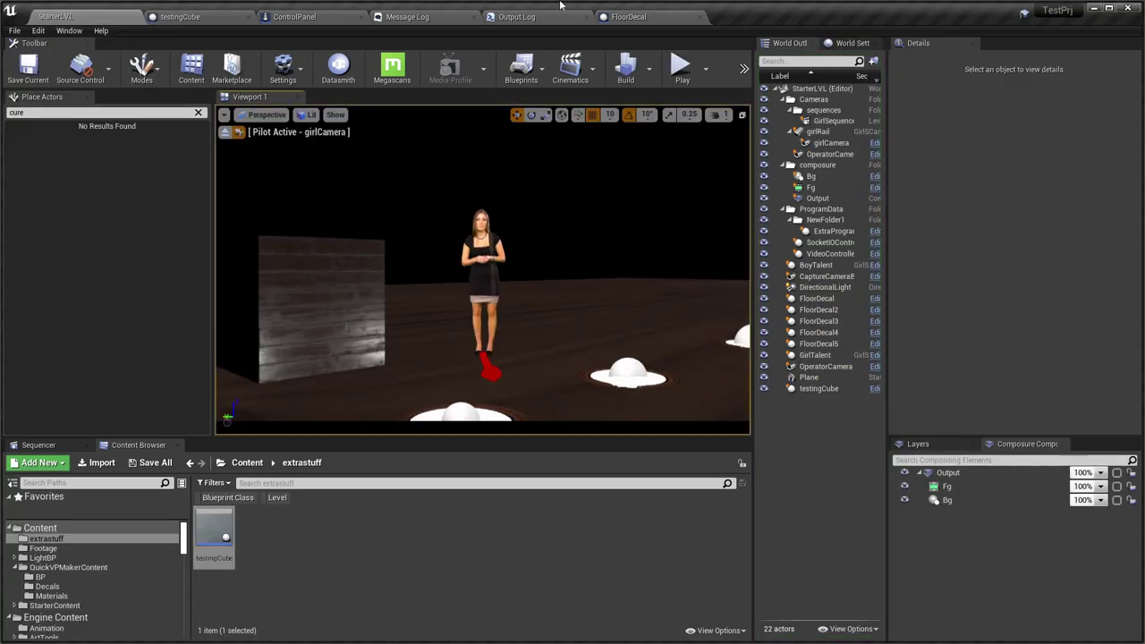
Create a Boolean variable named open in the testingCube Blueprint and compile it.
{"action": "left_click", "coordinate": [228, 18]}
{"action": "scroll", "coordinate": [550, 338], "scroll_direction": "down", "scroll_amount": 1}
{"action": "right_click_drag", "start_coordinate": [550, 338], "coordinate": [579, 340]}
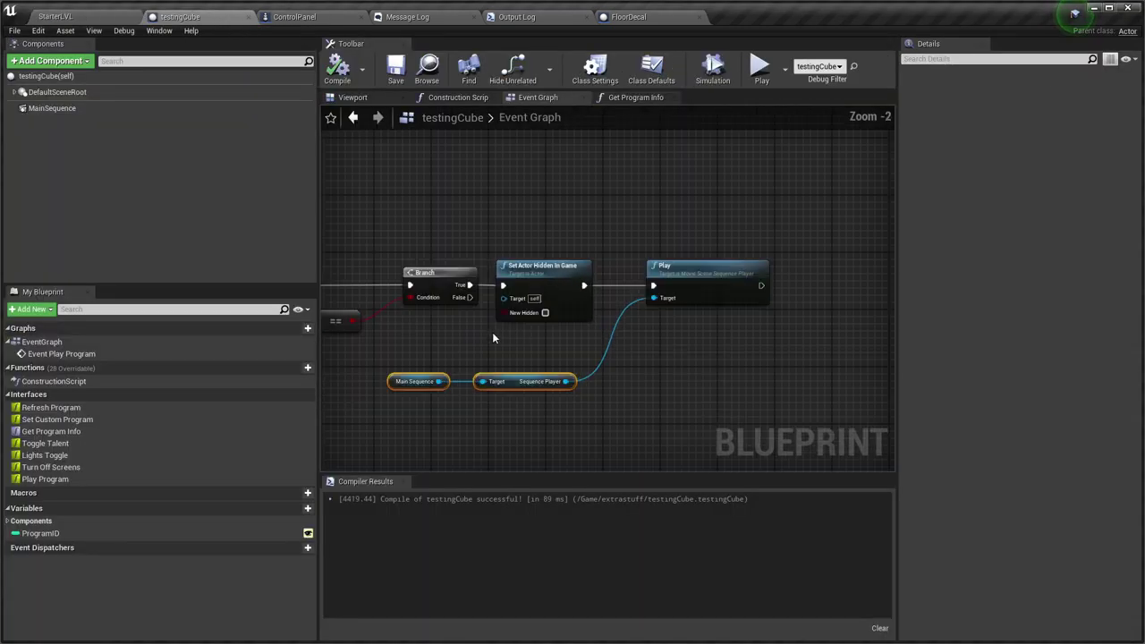
{"action": "scroll", "coordinate": [510, 333], "scroll_direction": "up", "scroll_amount": 2}
{"action": "right_click_drag", "start_coordinate": [510, 333], "coordinate": [567, 301]}
{"action": "scroll", "coordinate": [686, 294], "scroll_direction": "down", "scroll_amount": 1}
{"action": "right_click_drag", "start_coordinate": [868, 318], "coordinate": [789, 324]}
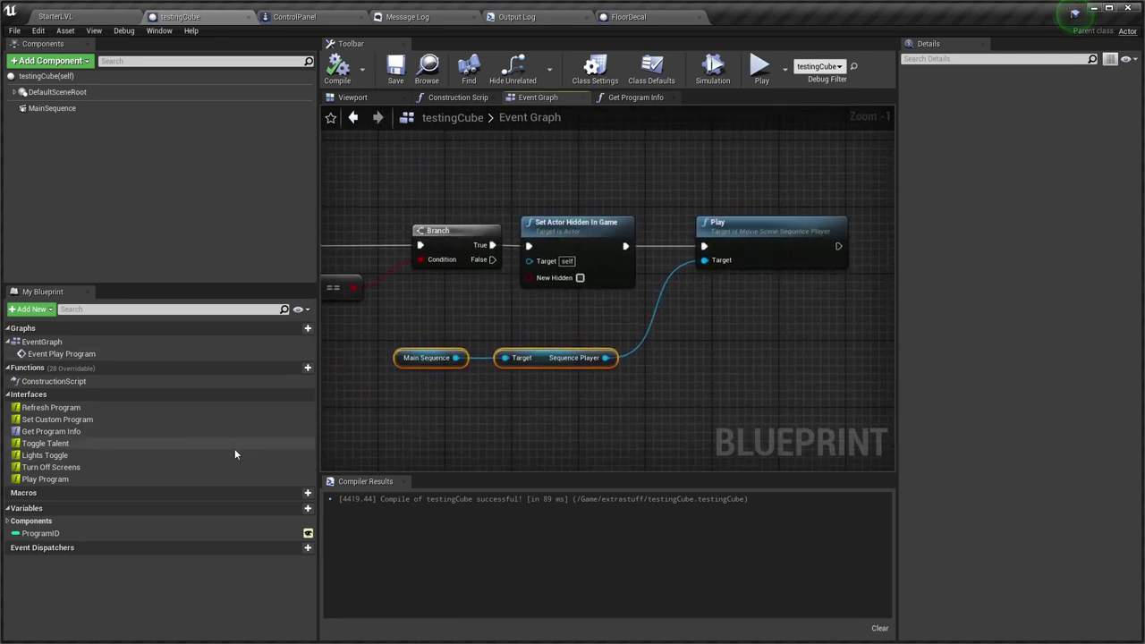
{"action": "left_click", "coordinate": [295, 509]}
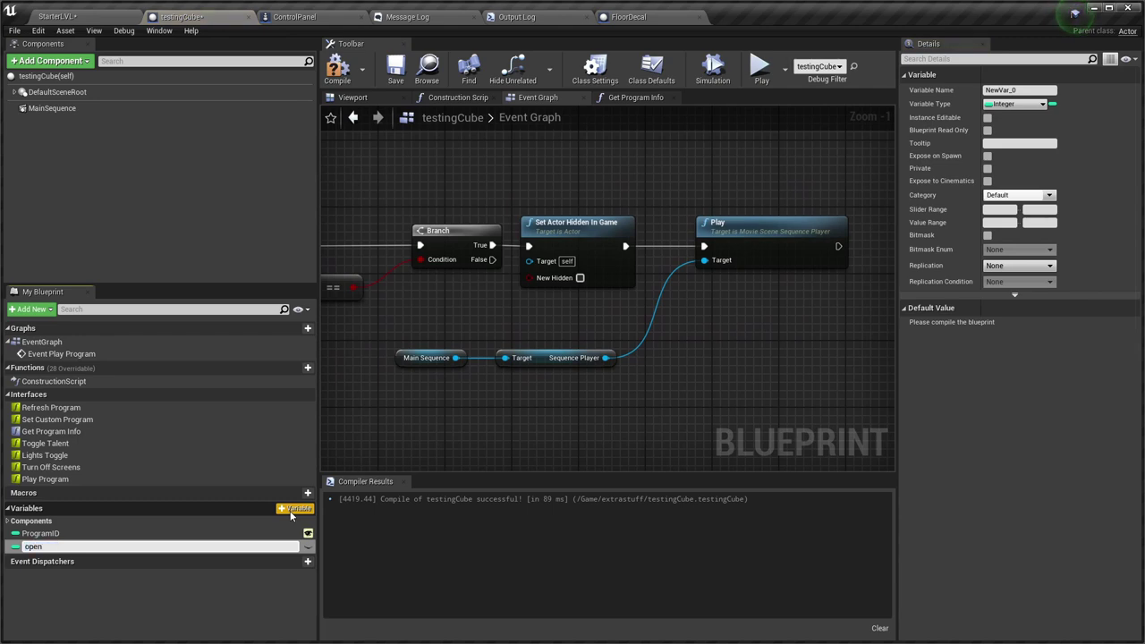
{"action": "key", "text": "Return"}
{"action": "left_click", "coordinate": [1015, 104]}
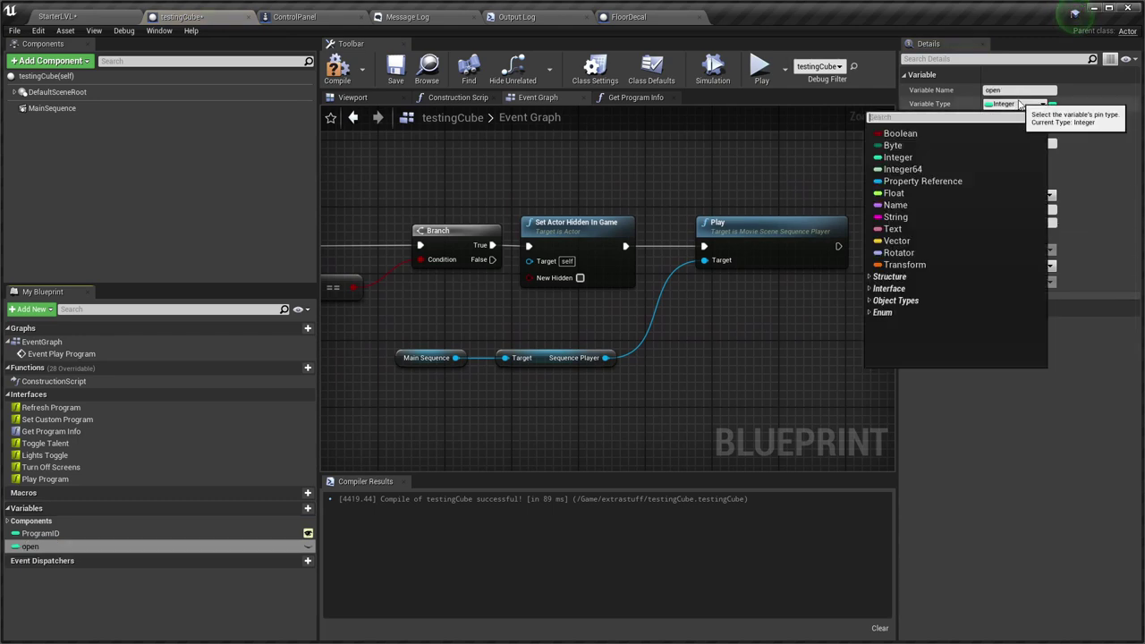
{"action": "type", "text": "boo"}
{"action": "key", "text": "Return"}
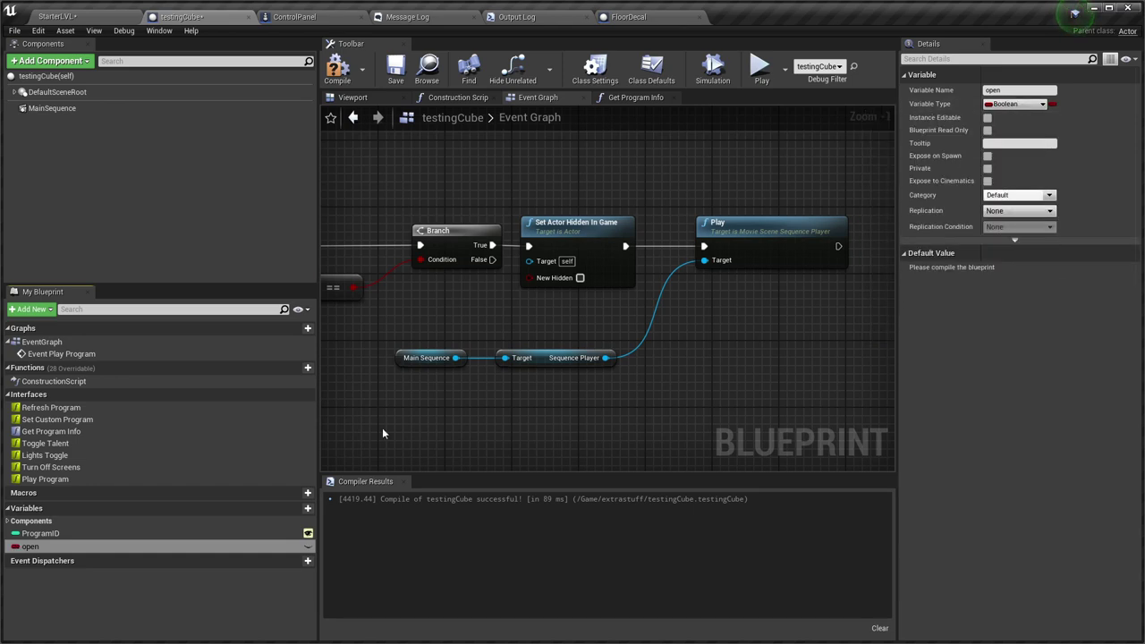
{"action": "left_click", "coordinate": [338, 70]}
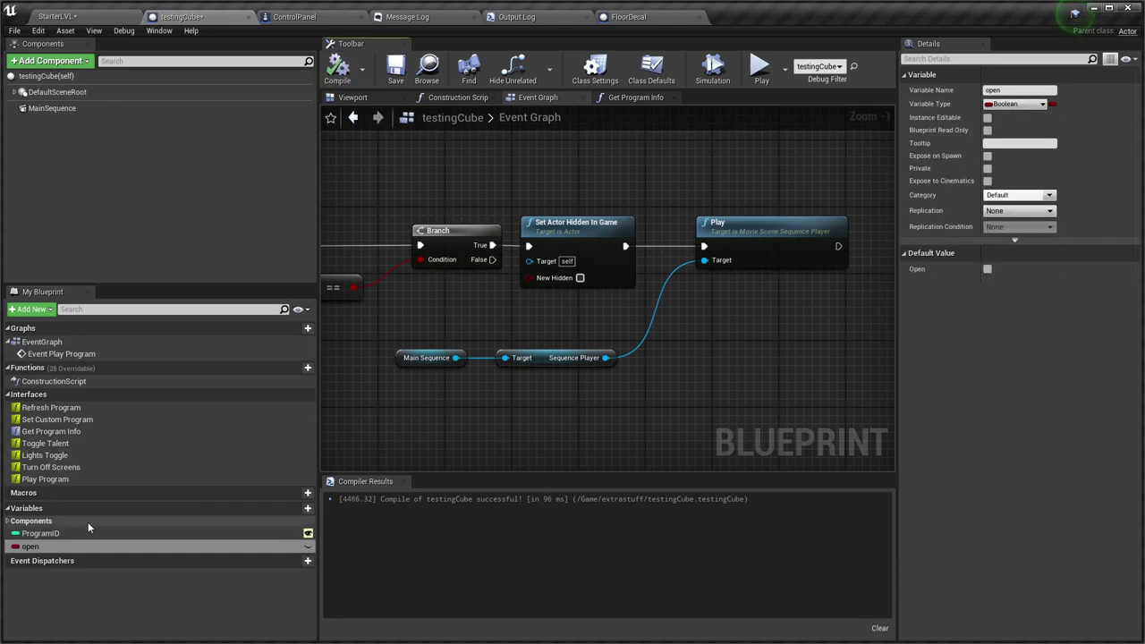
Place a Get node for the open variable below the Main Sequence and Sequence Player nodes.
{"action": "left_click", "coordinate": [43, 548]}
{"action": "left_click_drag", "start_coordinate": [44, 553], "coordinate": [848, 335]}
{"action": "left_click_drag", "start_coordinate": [577, 414], "coordinate": [538, 414]}
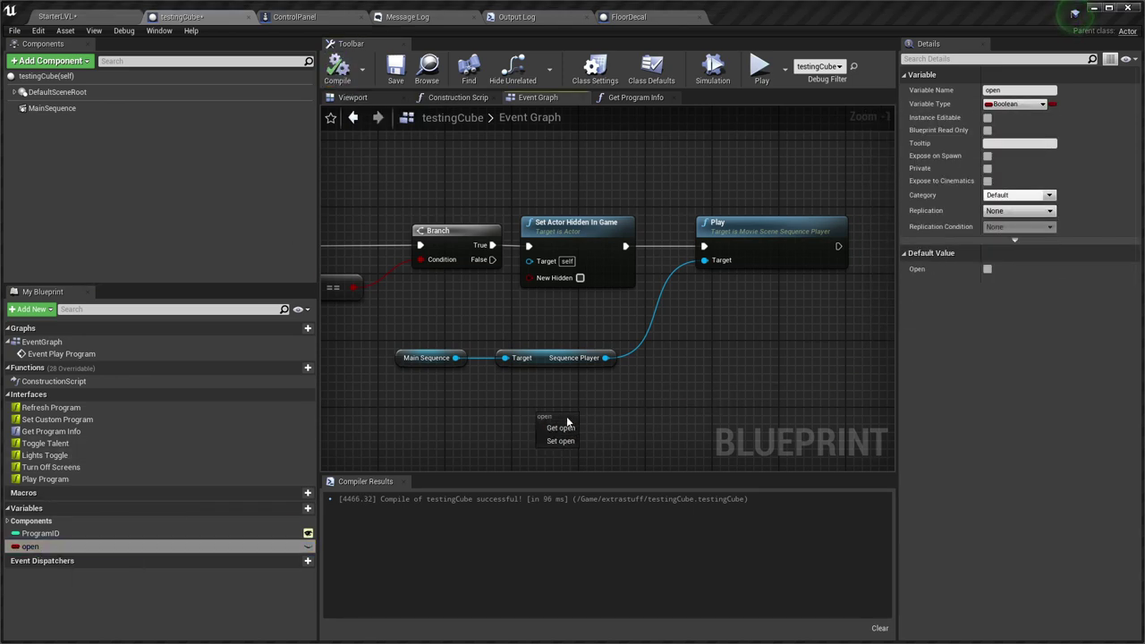
{"action": "left_click", "coordinate": [556, 432]}
{"action": "right_click_drag", "start_coordinate": [743, 417], "coordinate": [738, 390]}
{"action": "scroll", "coordinate": [644, 342], "scroll_direction": "down", "scroll_amount": 2}
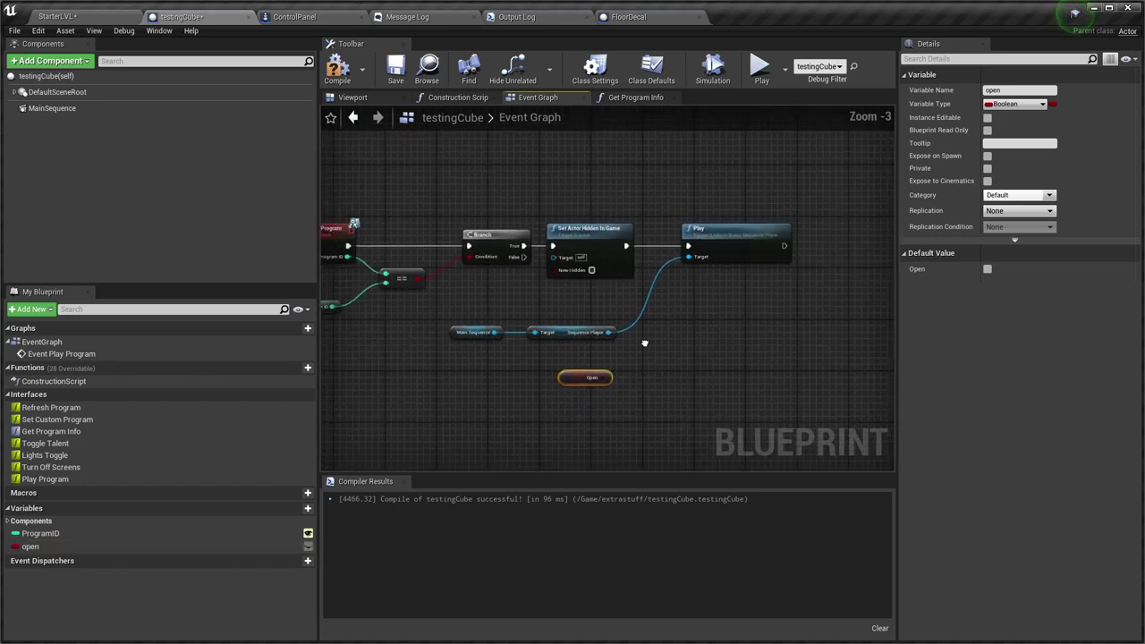
{"action": "scroll", "coordinate": [645, 343], "scroll_direction": "up", "scroll_amount": 1}
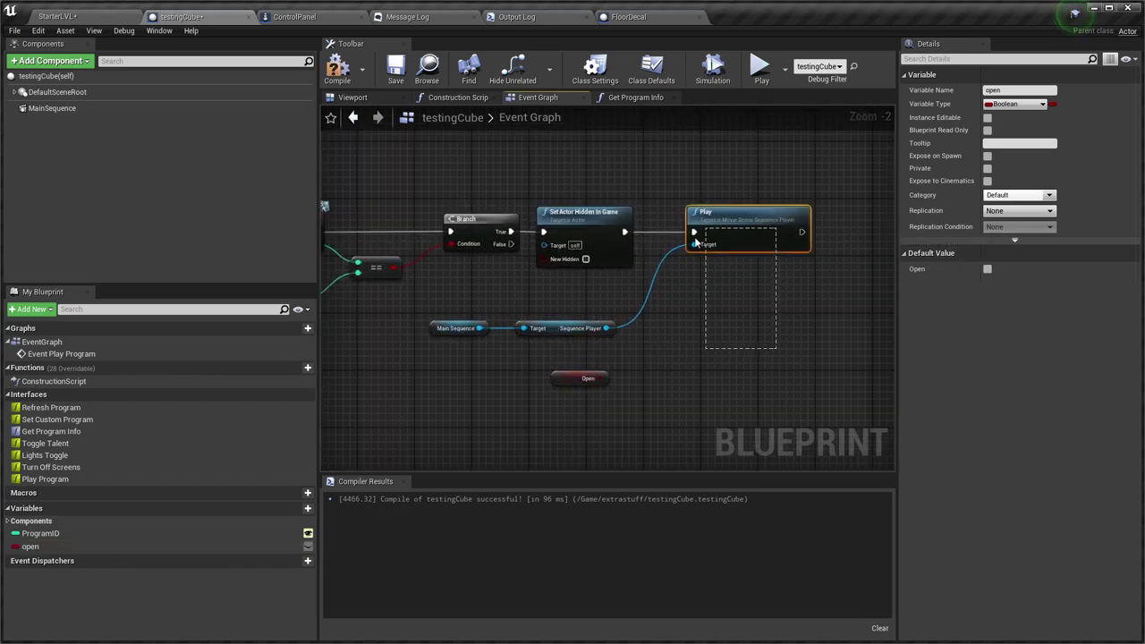
Detach the Set Actor Hidden In Game chain from the Branch, move it with the sequence nodes farther away, and place Open below the Branch.
{"action": "left_click_drag", "start_coordinate": [696, 242], "coordinate": [802, 223]}
{"action": "left_click", "coordinate": [435, 328], "text": "shift"}
{"action": "right_click_drag", "start_coordinate": [723, 260], "coordinate": [751, 283]}
{"action": "scroll", "coordinate": [751, 284], "scroll_direction": "up", "scroll_amount": 2}
{"action": "scroll", "coordinate": [564, 258], "scroll_direction": "down", "scroll_amount": 1}
{"action": "right_click_drag", "start_coordinate": [612, 288], "coordinate": [611, 316]}
{"action": "scroll", "coordinate": [680, 273], "scroll_direction": "up", "scroll_amount": 1}
{"action": "left_click_drag", "start_coordinate": [528, 445], "coordinate": [395, 368]}
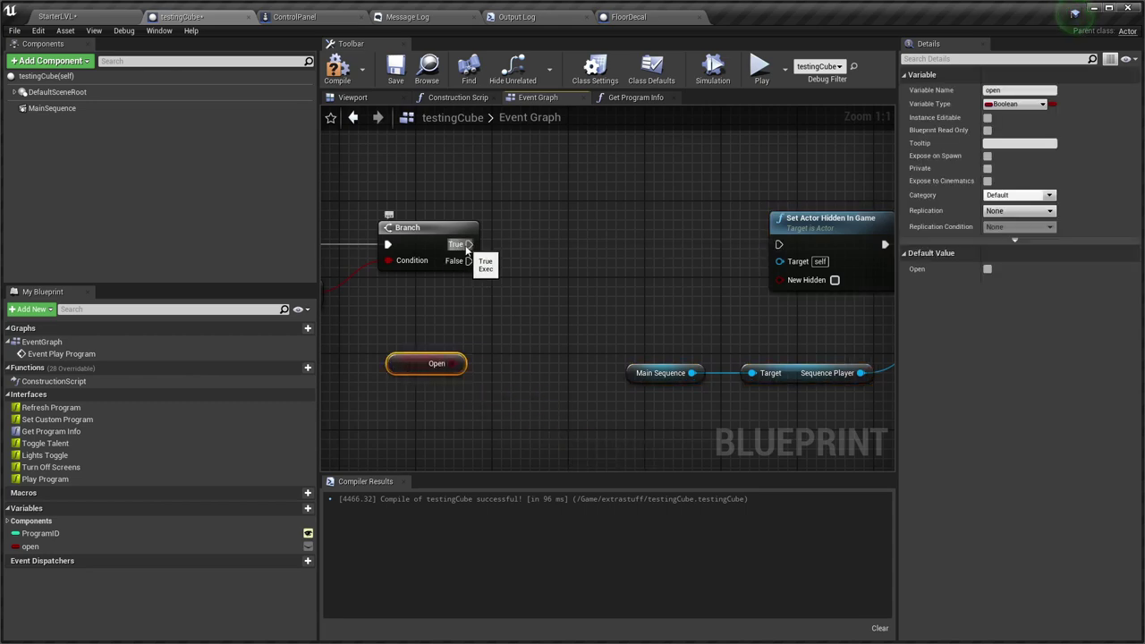
Add a second Branch from the first Branch's True output and use Open as its condition.
{"action": "left_click_drag", "start_coordinate": [517, 243], "coordinate": [519, 243]}
{"action": "type", "text": "bran"}
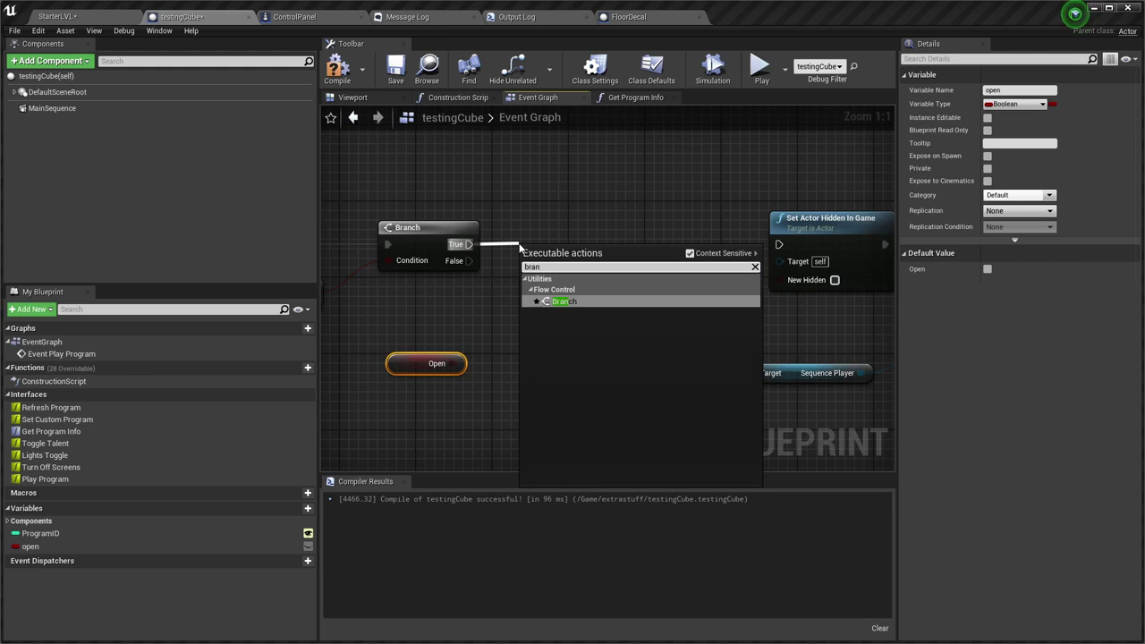
{"action": "key", "text": "Return"}
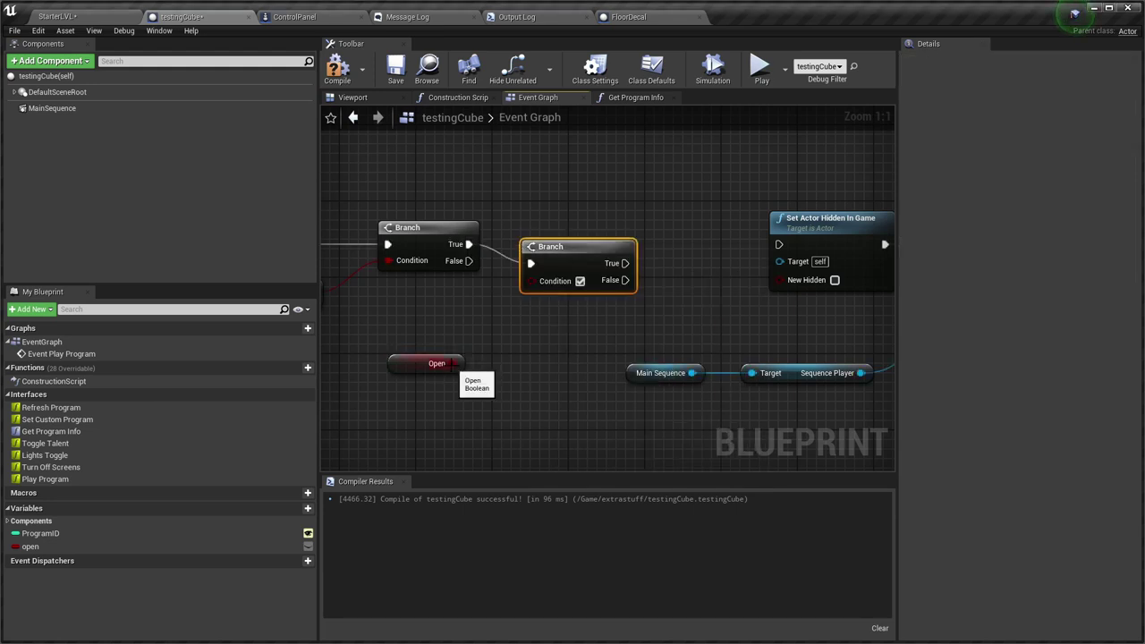
{"action": "left_click_drag", "start_coordinate": [456, 363], "coordinate": [584, 236]}
{"action": "right_click_drag", "start_coordinate": [612, 316], "coordinate": [562, 386]}
{"action": "scroll", "coordinate": [508, 389], "scroll_direction": "down", "scroll_amount": 1}
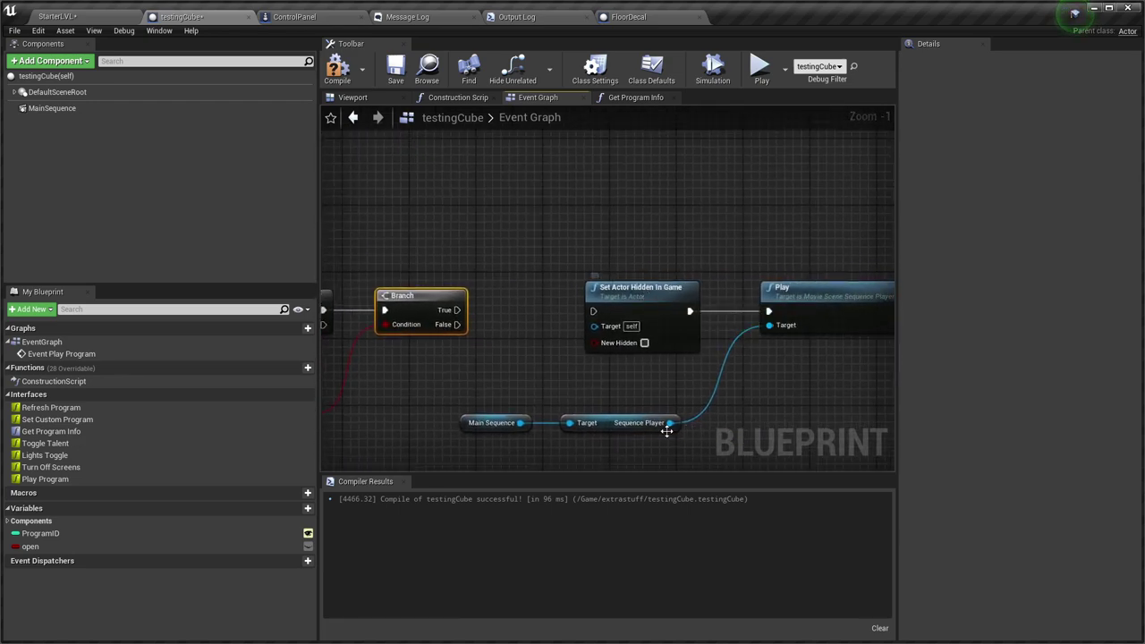
Move the Set Actor Hidden In Game, Play, Main Sequence and Sequence Player nodes closer to the second Branch, and compile the Blueprint.
{"action": "right_click_drag", "start_coordinate": [666, 431], "coordinate": [676, 339]}
{"action": "left_click_drag", "start_coordinate": [835, 381], "coordinate": [593, 237]}
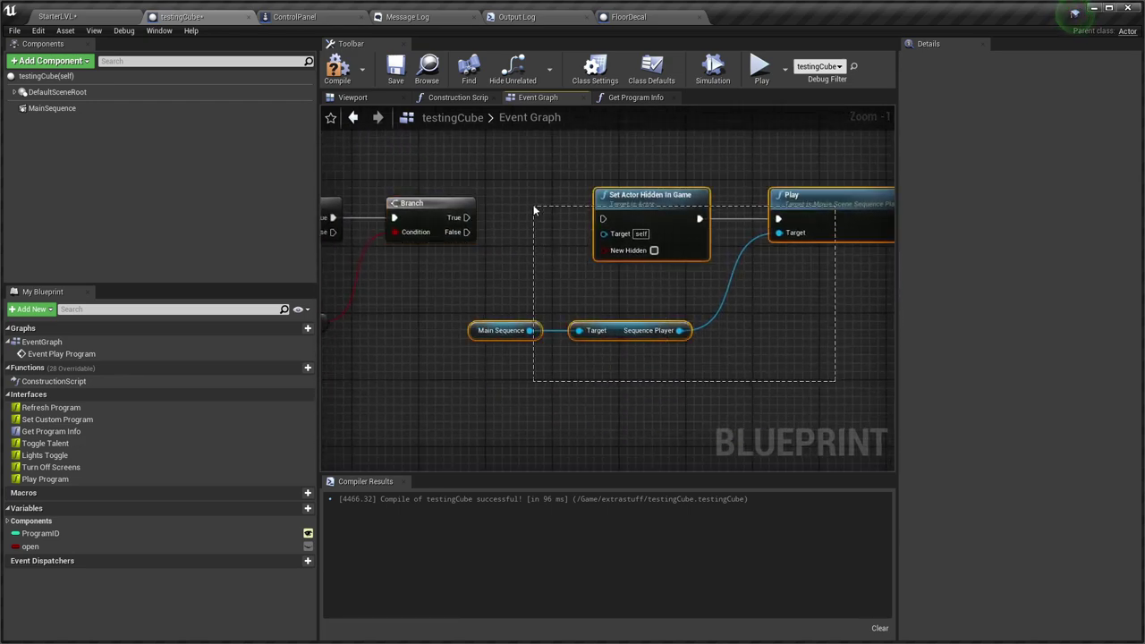
{"action": "left_click_drag", "start_coordinate": [637, 195], "coordinate": [588, 194]}
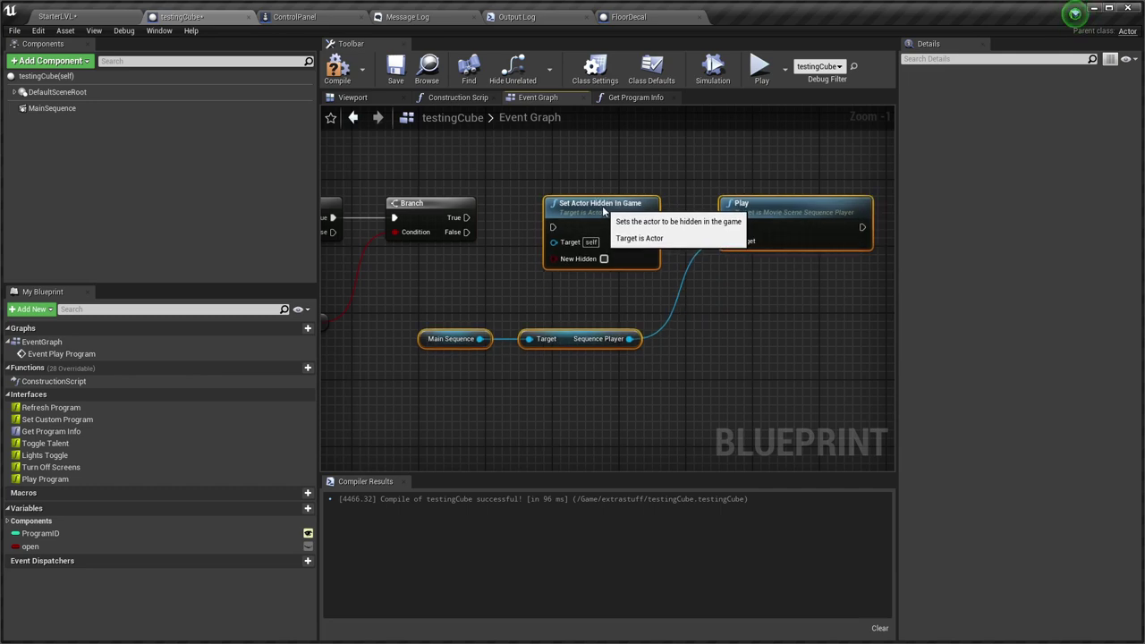
{"action": "left_click", "coordinate": [519, 188]}
{"action": "right_click_drag", "start_coordinate": [501, 194], "coordinate": [555, 254]}
{"action": "scroll", "coordinate": [556, 254], "scroll_direction": "up", "scroll_amount": 1}
{"action": "right_click_drag", "start_coordinate": [523, 328], "coordinate": [581, 321]}
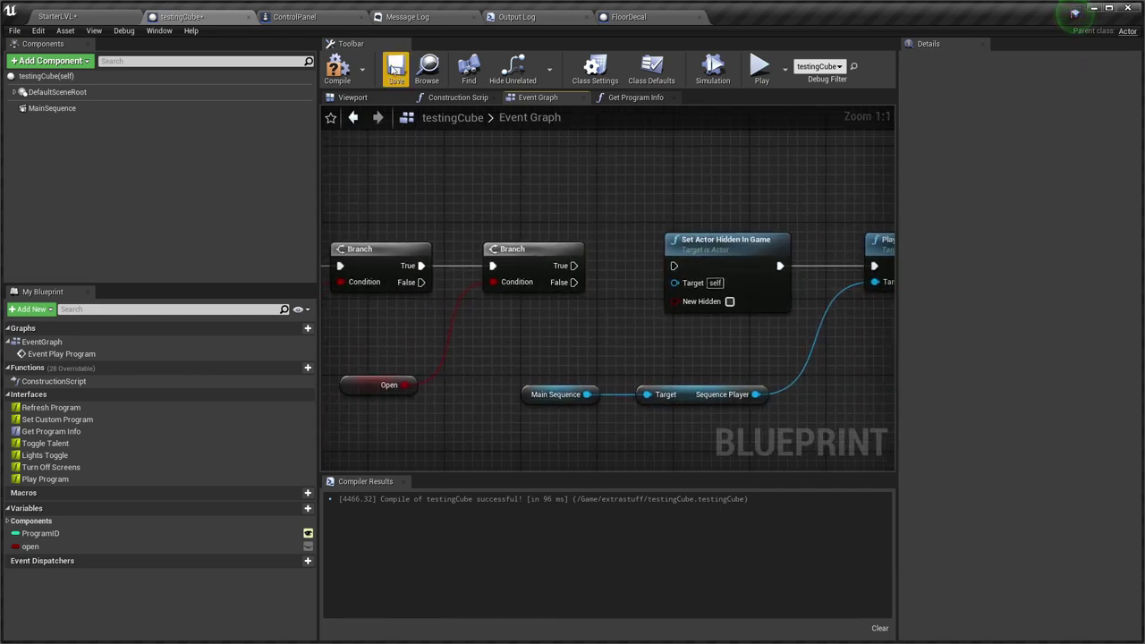
{"action": "left_click", "coordinate": [337, 74]}
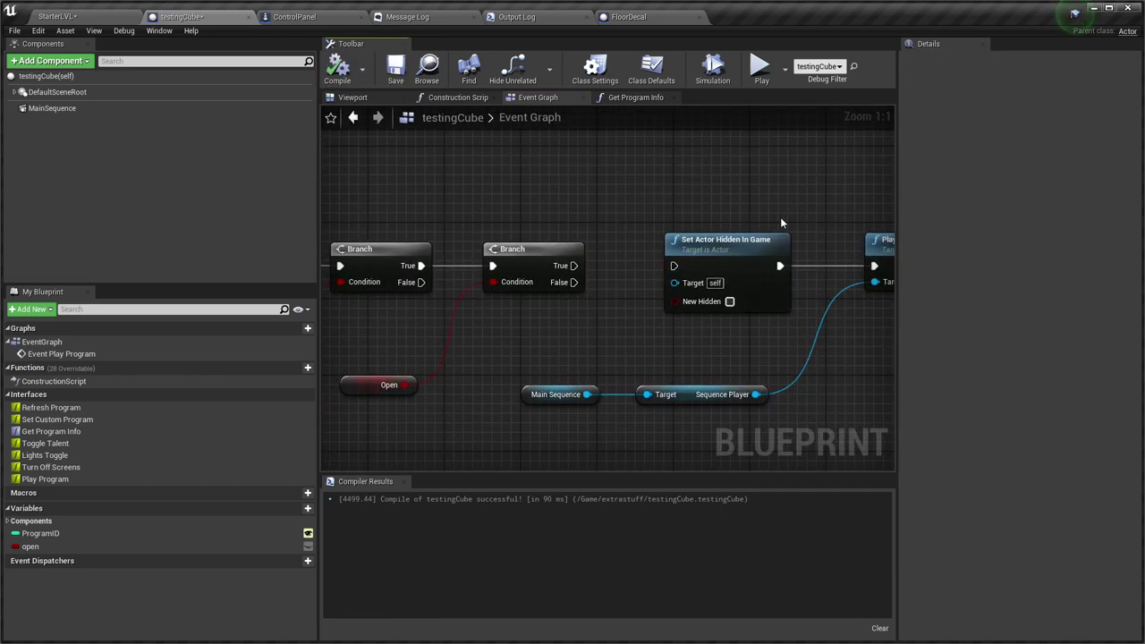
Connect the second Branch's False output to Set Actor Hidden In Game and lower that node and Play to make room above.
{"action": "right_click_drag", "start_coordinate": [781, 223], "coordinate": [574, 275]}
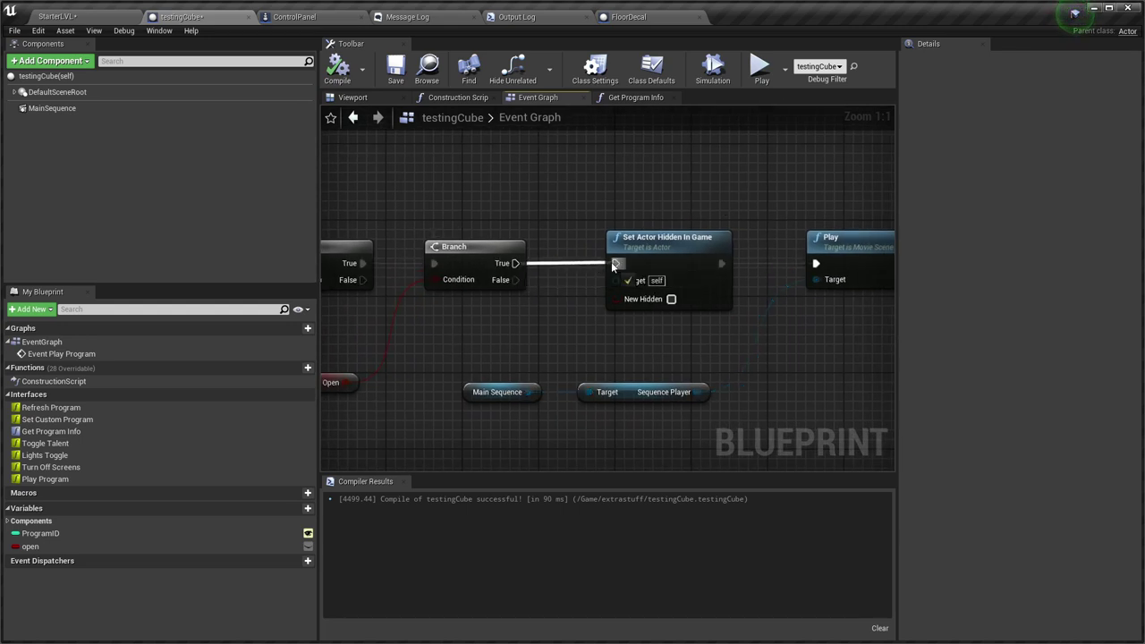
{"action": "right_click_drag", "start_coordinate": [533, 260], "coordinate": [578, 262]}
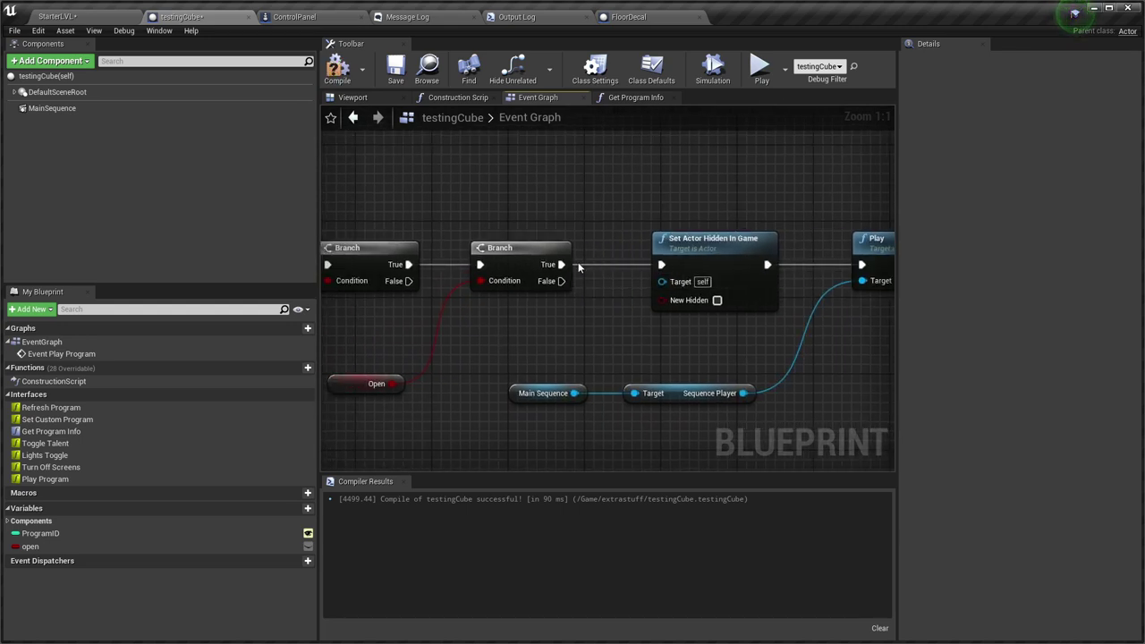
{"action": "left_click_drag", "start_coordinate": [561, 281], "coordinate": [626, 283]}
{"action": "right_click_drag", "start_coordinate": [871, 336], "coordinate": [775, 355]}
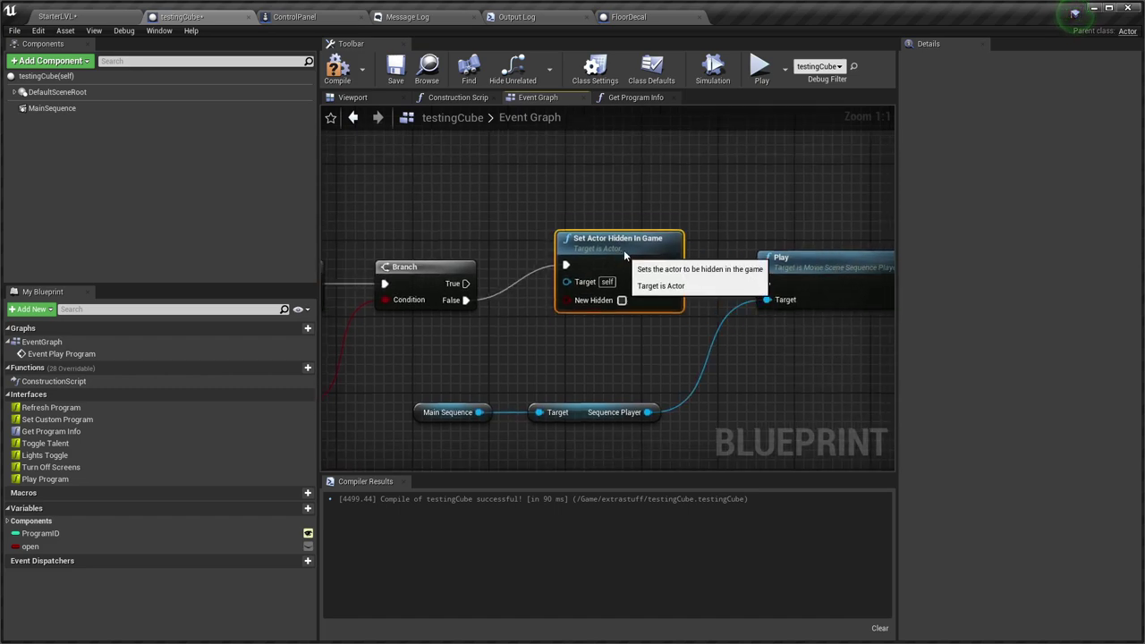
{"action": "left_click_drag", "start_coordinate": [624, 282], "coordinate": [638, 316]}
{"action": "right_click_drag", "start_coordinate": [616, 265], "coordinate": [552, 284]}
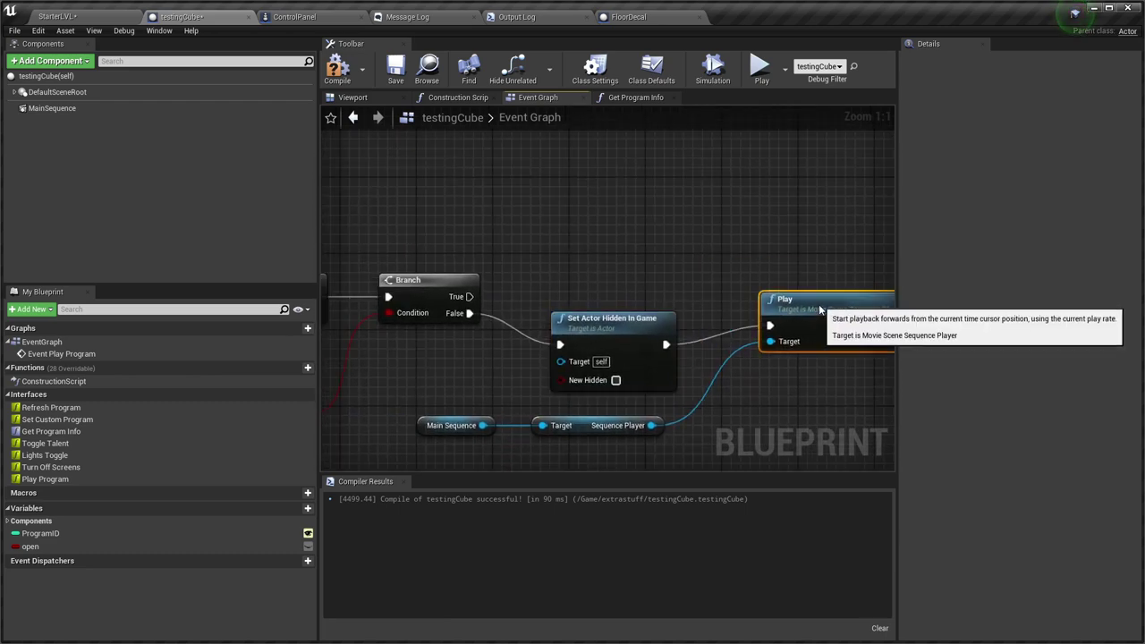
{"action": "left_click_drag", "start_coordinate": [819, 304], "coordinate": [819, 352]}
Add a Play Reverse node from Sequence Player above Play and run it from the second Branch's True output.
{"action": "left_click_drag", "start_coordinate": [651, 425], "coordinate": [705, 252]}
{"action": "type", "text": "play reverse"}
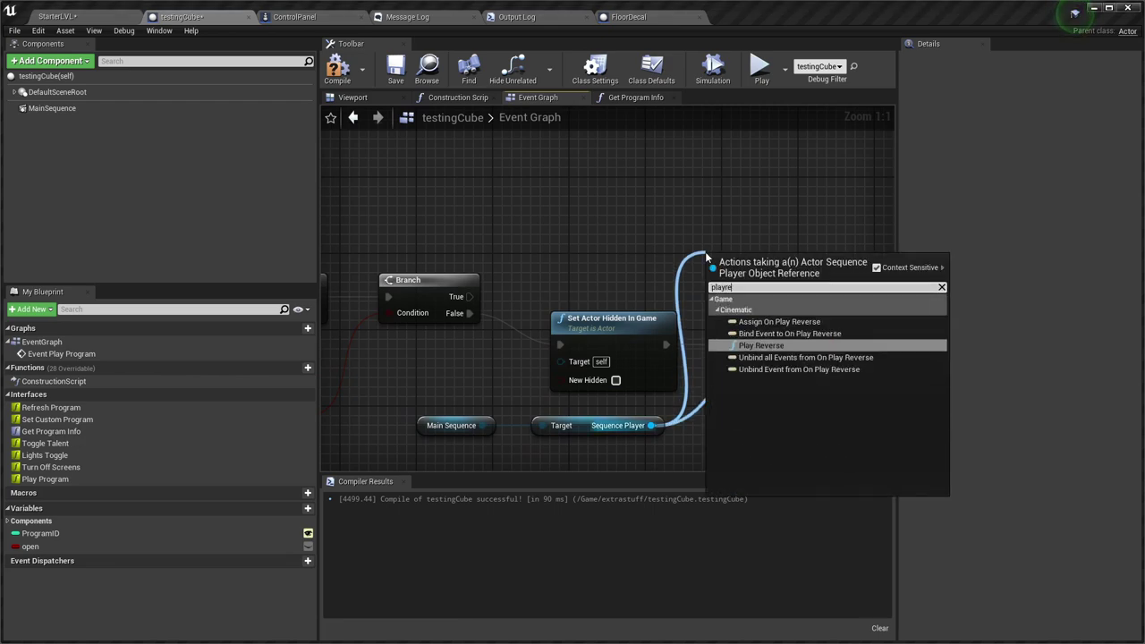
{"action": "key", "text": "Return"}
{"action": "left_click_drag", "start_coordinate": [775, 261], "coordinate": [823, 232]}
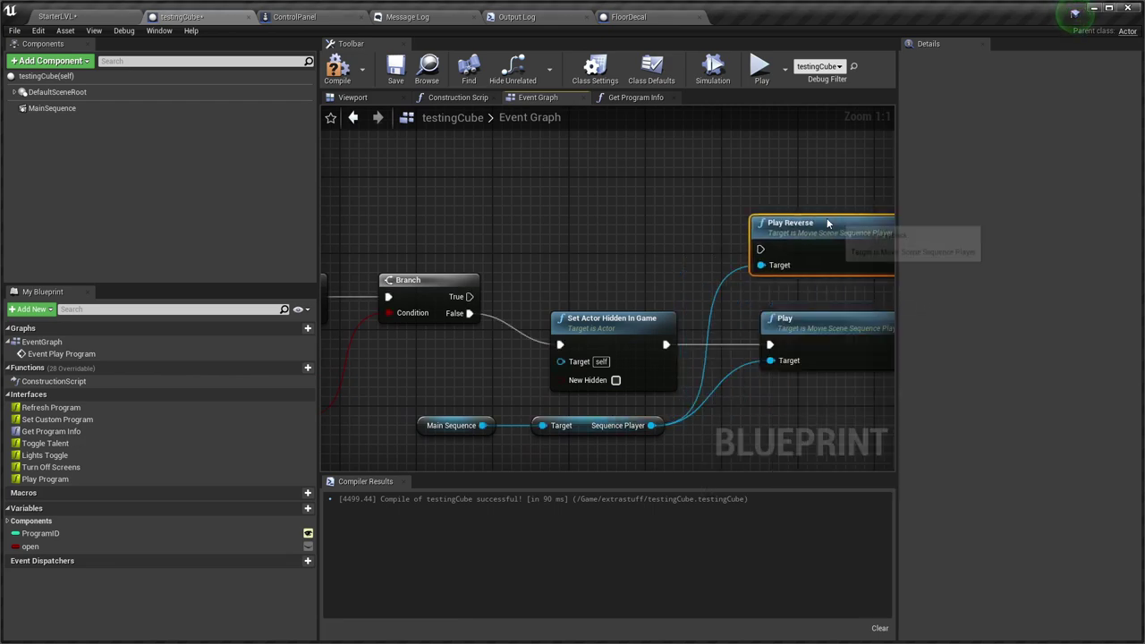
{"action": "left_click_drag", "start_coordinate": [470, 297], "coordinate": [761, 262]}
Add a Delay node after Play Reverse.
{"action": "right_click_drag", "start_coordinate": [713, 254], "coordinate": [507, 225]}
{"action": "left_click_drag", "start_coordinate": [699, 235], "coordinate": [763, 237]}
{"action": "type", "text": "delay"}
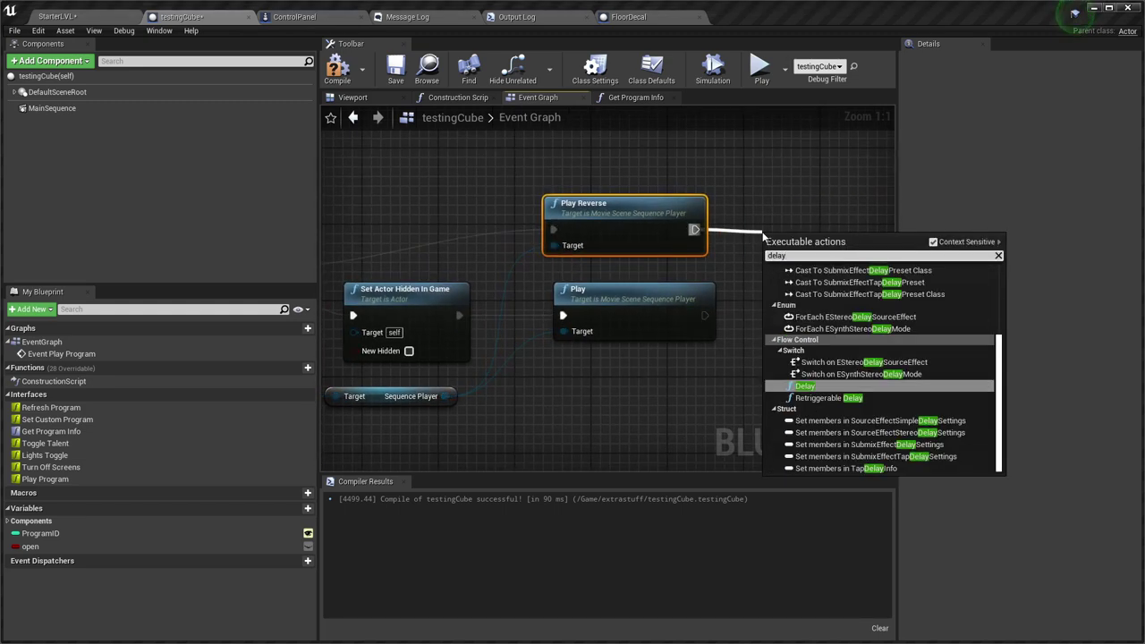
{"action": "key", "text": "Return"}
Add a Get Duration node targeting the Sequence Player below the Play node.
{"action": "mouse_move", "coordinate": [740, 340]}
{"action": "right_mouse_down"}
{"action": "mouse_move", "coordinate": [808, 312]}
{"action": "mouse_move", "coordinate": [734, 339]}
{"action": "right_mouse_up"}
{"action": "right_click_drag", "start_coordinate": [541, 286], "coordinate": [612, 272]}
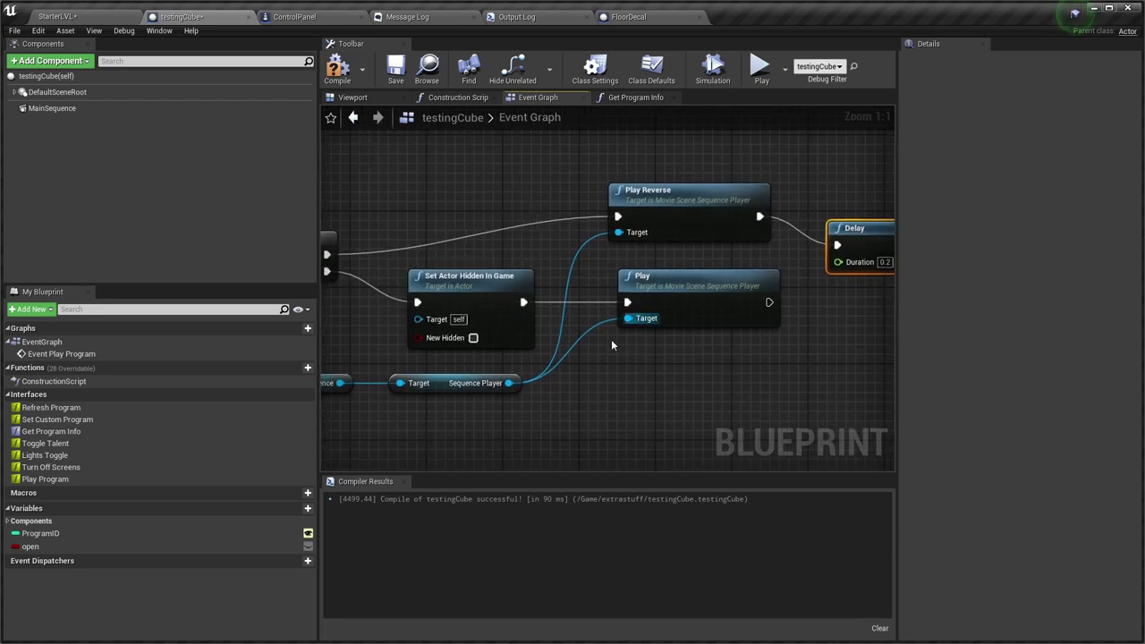
{"action": "right_click_drag", "start_coordinate": [635, 385], "coordinate": [578, 360]}
{"action": "scroll", "coordinate": [635, 431], "scroll_direction": "down", "scroll_amount": 1}
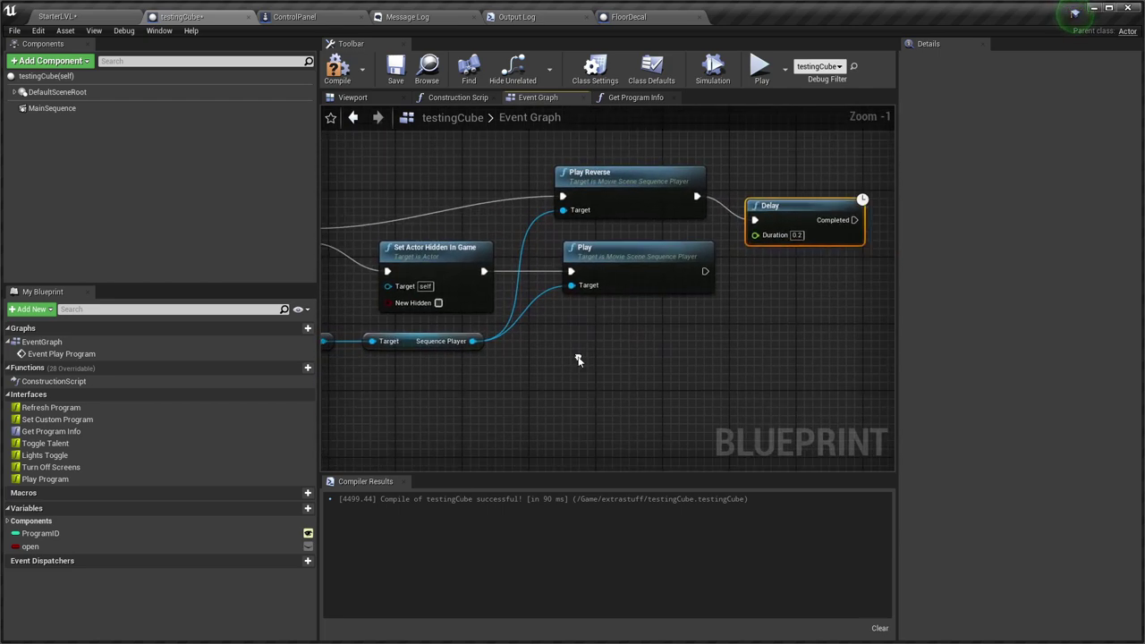
{"action": "left_click_drag", "start_coordinate": [472, 341], "coordinate": [581, 396]}
{"action": "type", "text": "getdur"}
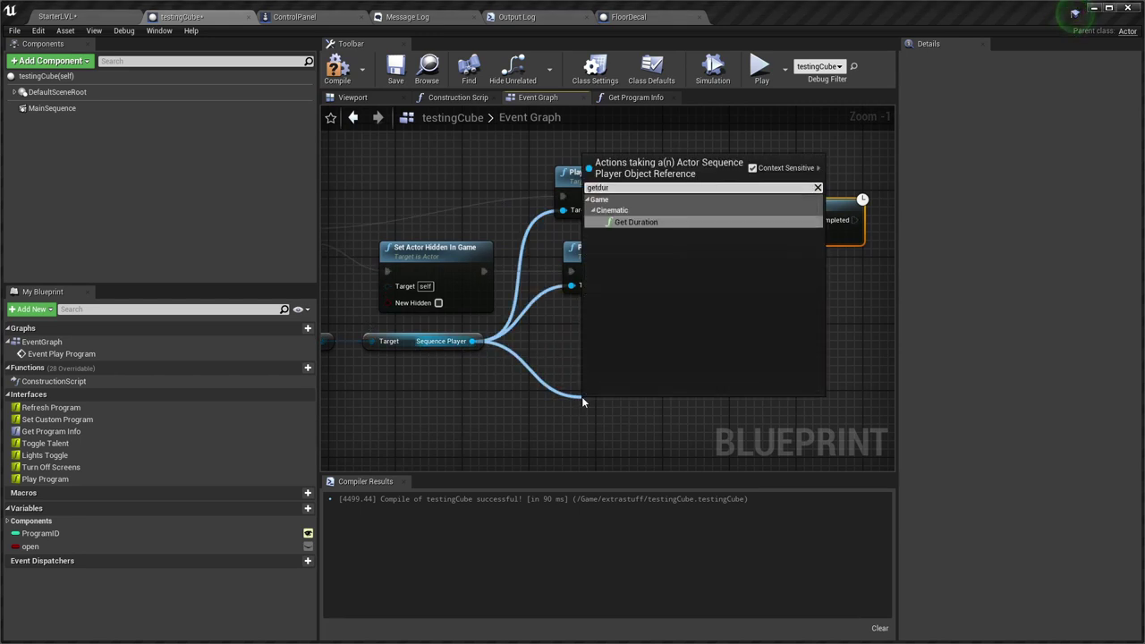
{"action": "key", "text": "Return"}
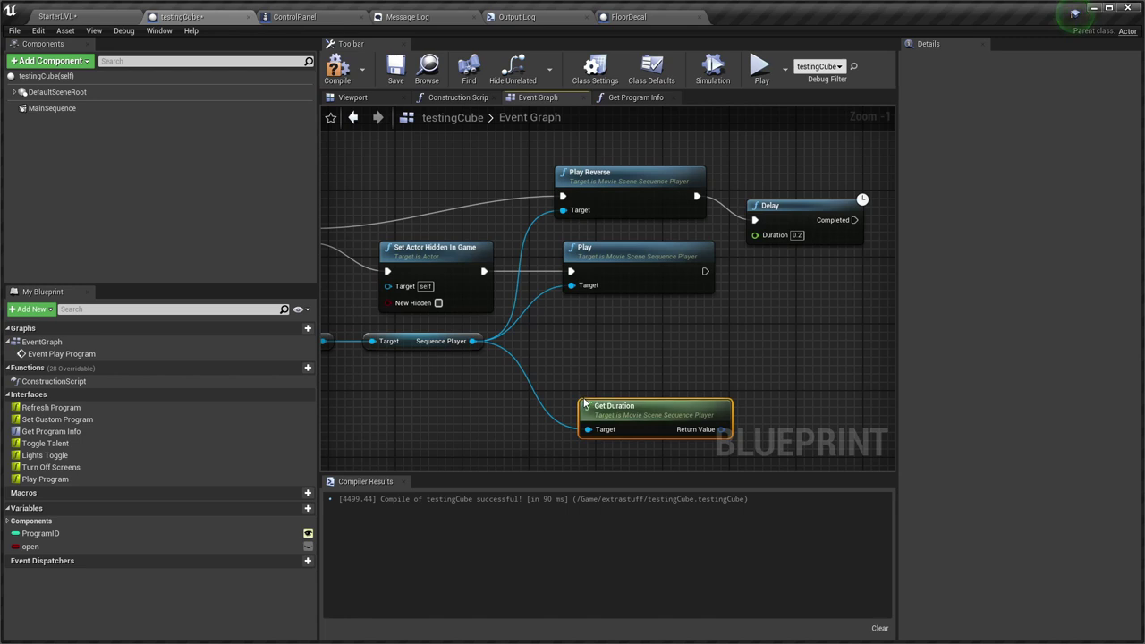
Feed Get Duration into Delay's Duration through a QualifiedFrameTime to Seconds node and line up the connected nodes.
{"action": "left_click_drag", "start_coordinate": [658, 416], "coordinate": [756, 235]}
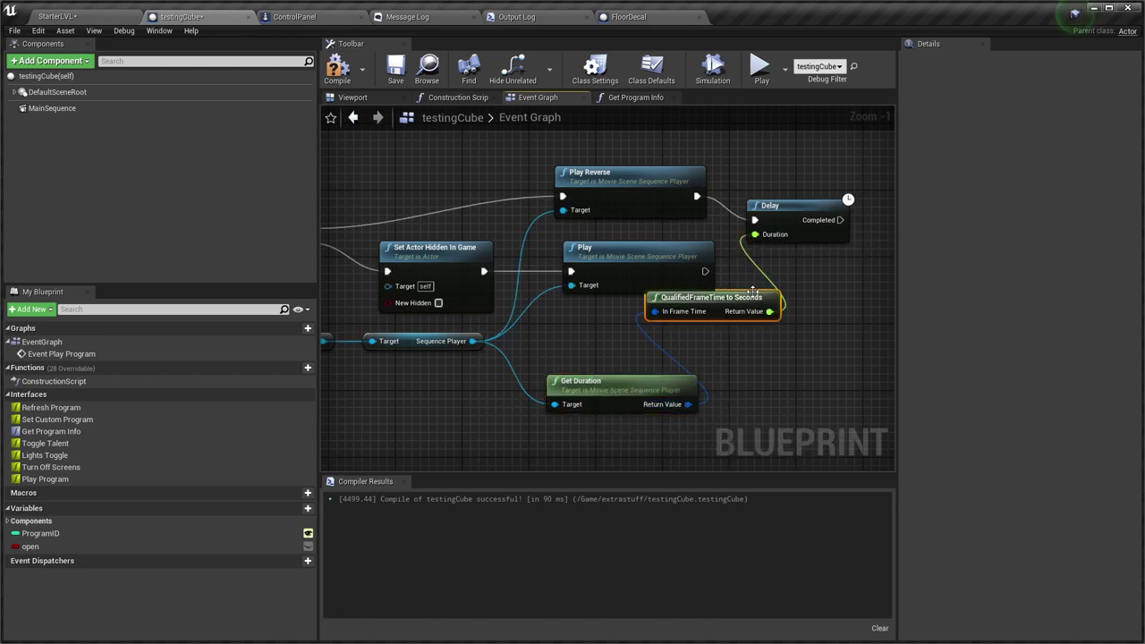
{"action": "left_click_drag", "start_coordinate": [739, 304], "coordinate": [805, 390]}
{"action": "right_click_drag", "start_coordinate": [800, 219], "coordinate": [698, 227]}
{"action": "left_click_drag", "start_coordinate": [701, 221], "coordinate": [753, 199]}
{"action": "scroll", "coordinate": [735, 252], "scroll_direction": "down", "scroll_amount": 2}
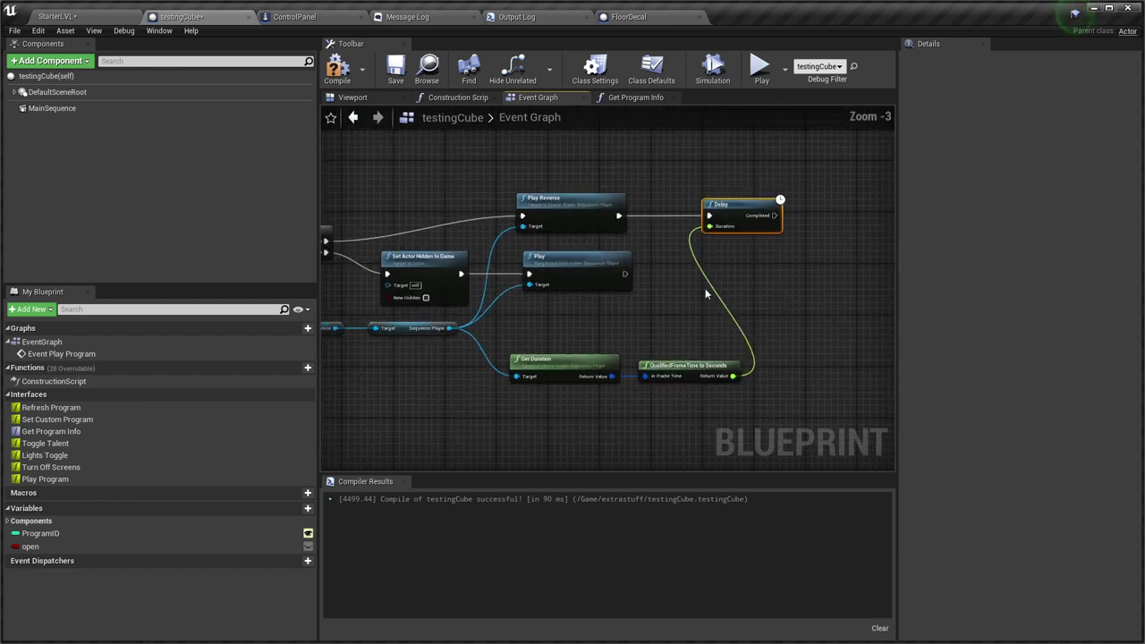
{"action": "right_click_drag", "start_coordinate": [682, 329], "coordinate": [708, 317]}
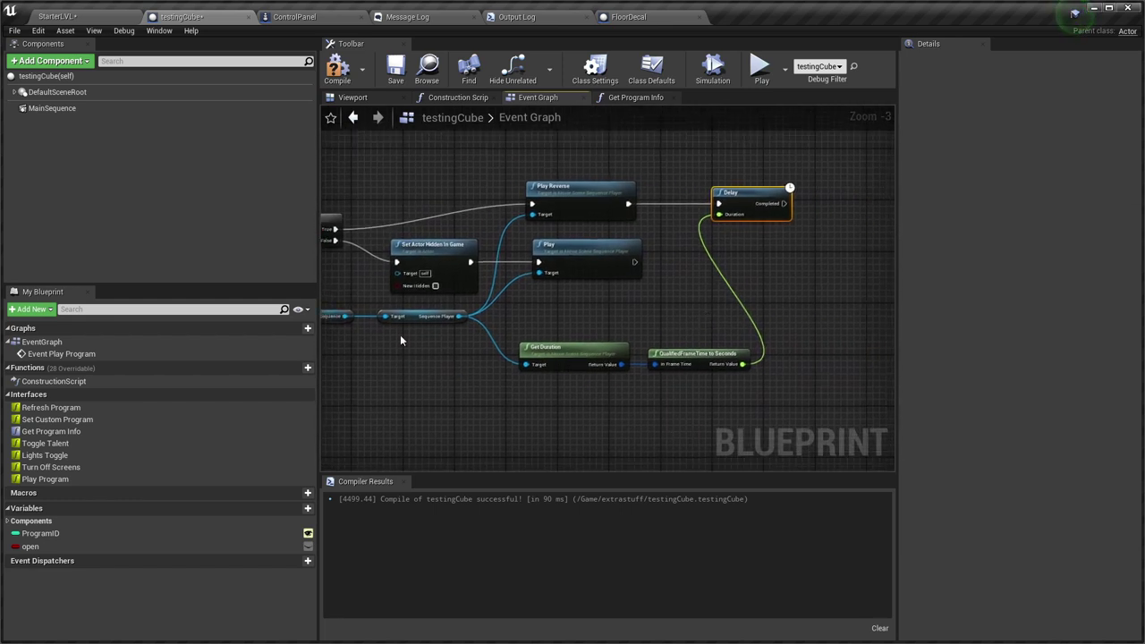
{"action": "right_click_drag", "start_coordinate": [584, 356], "coordinate": [558, 381]}
{"action": "scroll", "coordinate": [659, 302], "scroll_direction": "down", "scroll_amount": 1}
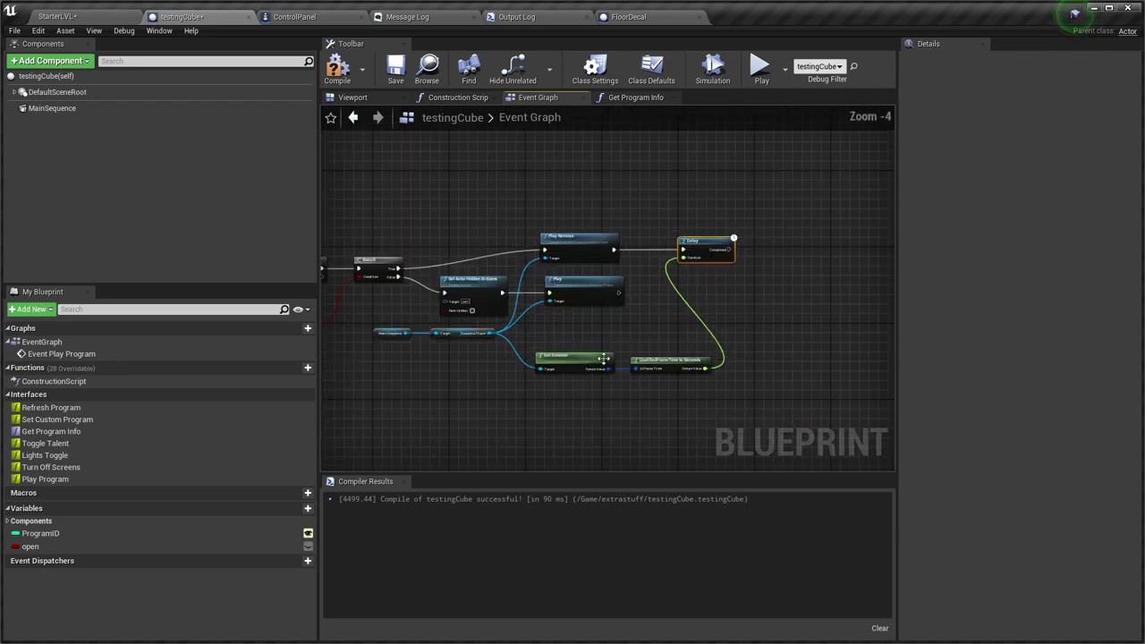
Add a Set Actor Hidden In Game node run from Delay's Completed output.
{"action": "scroll", "coordinate": [604, 362], "scroll_direction": "up", "scroll_amount": 1}
{"action": "right_click_drag", "start_coordinate": [633, 330], "coordinate": [567, 355]}
{"action": "left_click_drag", "start_coordinate": [703, 238], "coordinate": [733, 284]}
{"action": "type", "text": "sethidd"}
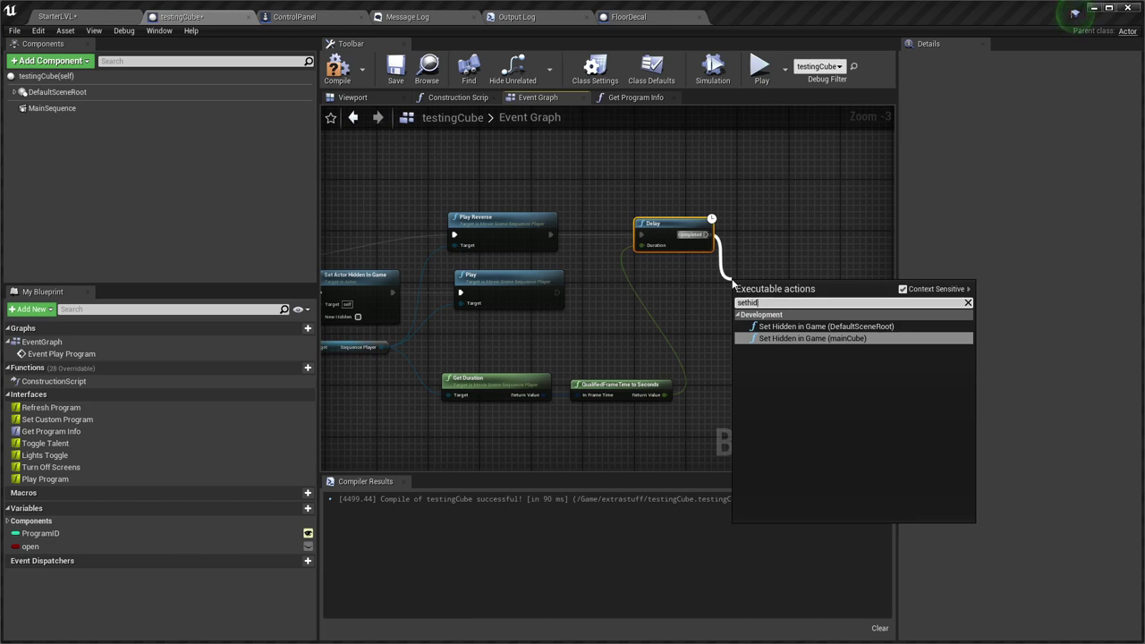
{"action": "key", "text": "BackSpace"}
{"action": "key", "text": "BackSpace"}
{"action": "key", "text": "BackSpace"}
{"action": "key", "text": "BackSpace"}
{"action": "type", "text": "ac"}
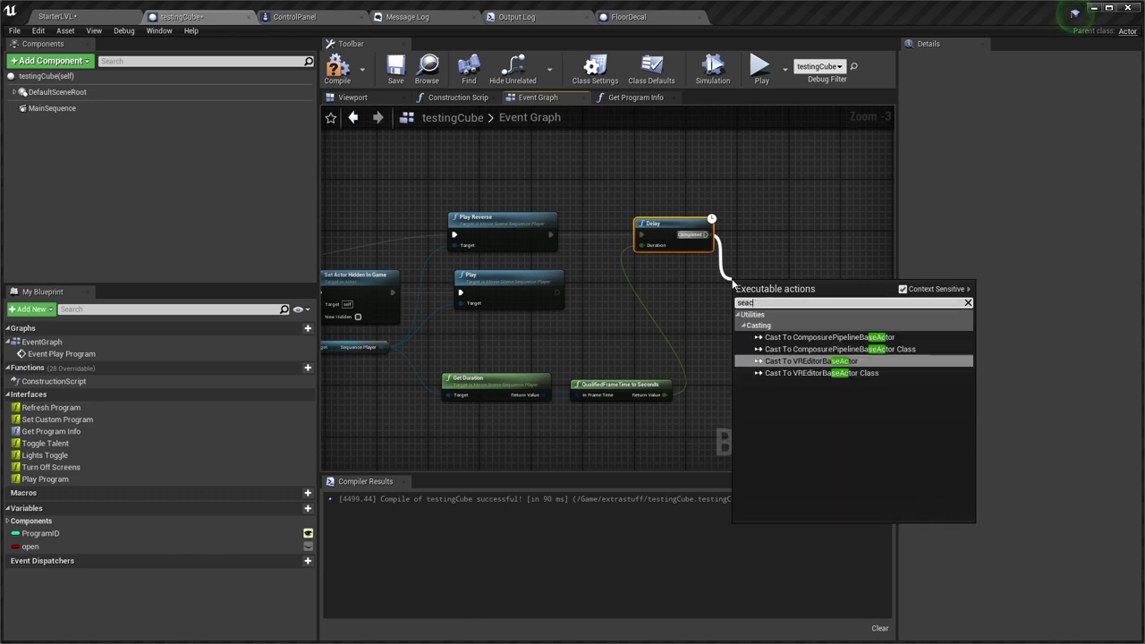
{"action": "key", "text": "BackSpace"}
{"action": "key", "text": "BackSpace"}
{"action": "type", "text": "tact"}
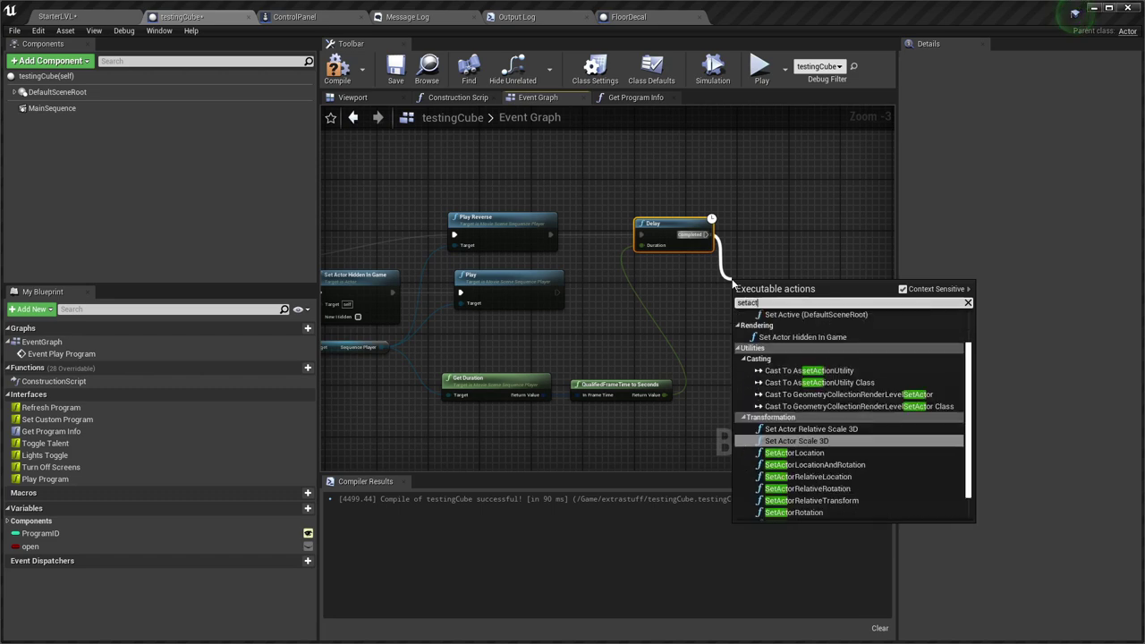
{"action": "type", "text": "orhid"}
{"action": "key", "text": "Return"}
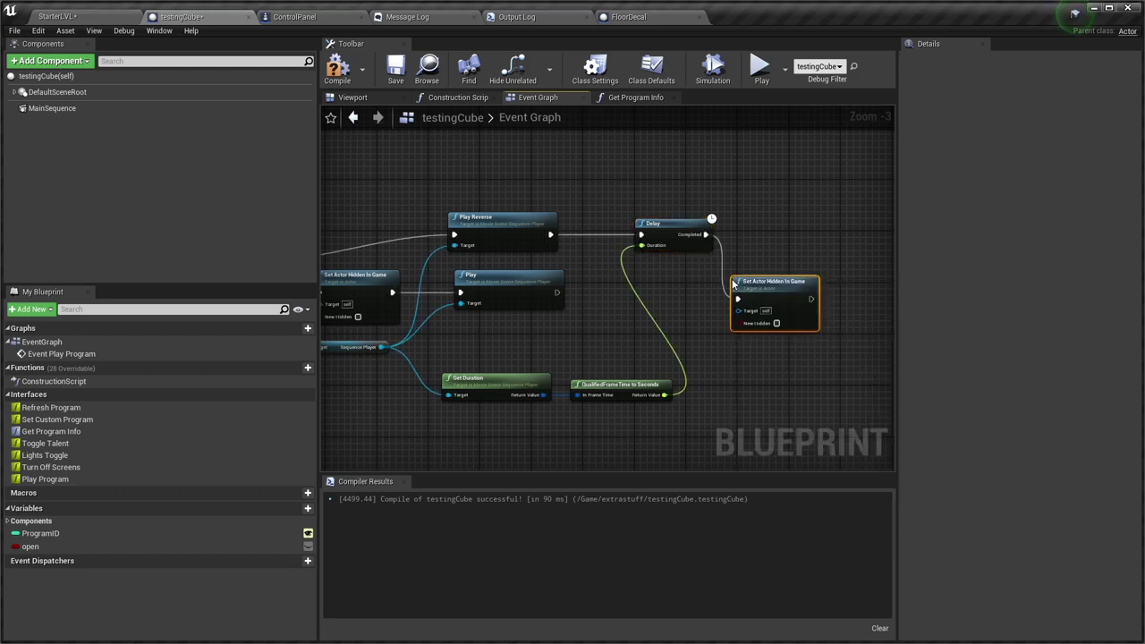
Enable New Hidden on the Set Actor Hidden In Game node after Delay and align it beside Delay.
{"action": "scroll", "coordinate": [781, 416], "scroll_direction": "up", "scroll_amount": 3}
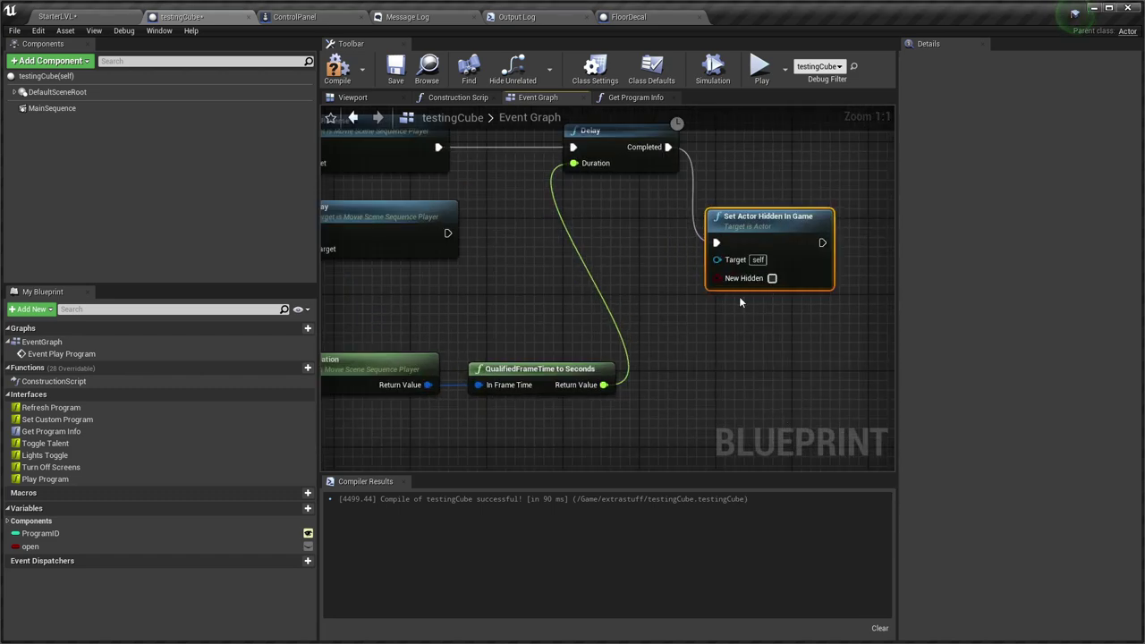
{"action": "left_click", "coordinate": [772, 278]}
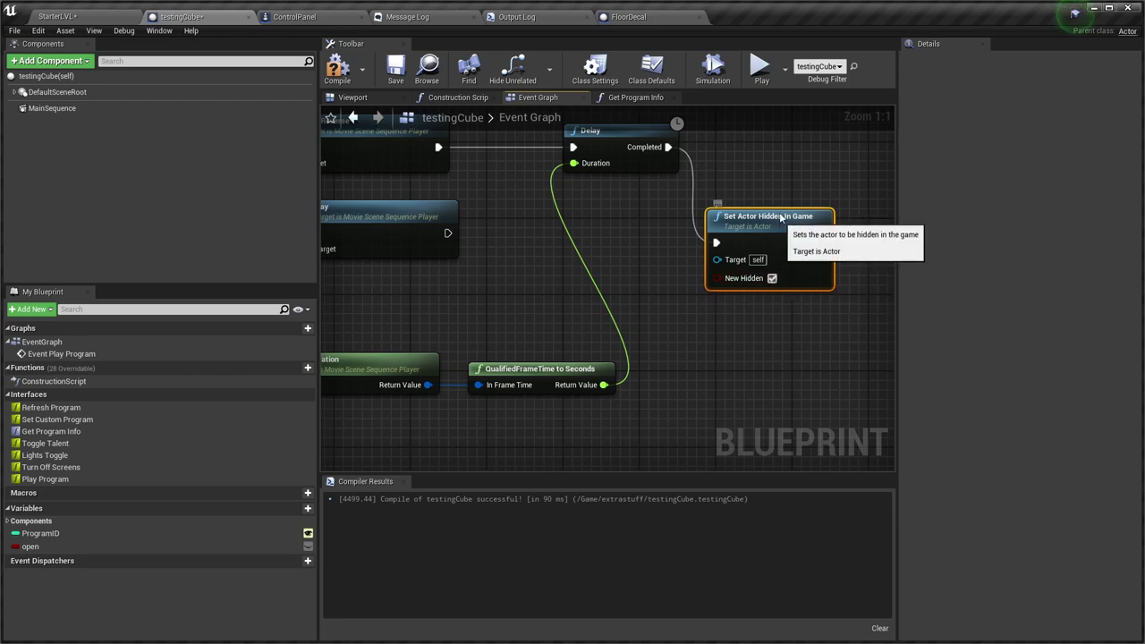
{"action": "left_click_drag", "start_coordinate": [775, 221], "coordinate": [771, 128]}
{"action": "scroll", "coordinate": [747, 299], "scroll_direction": "down", "scroll_amount": 1}
{"action": "right_click_drag", "start_coordinate": [735, 306], "coordinate": [550, 392]}
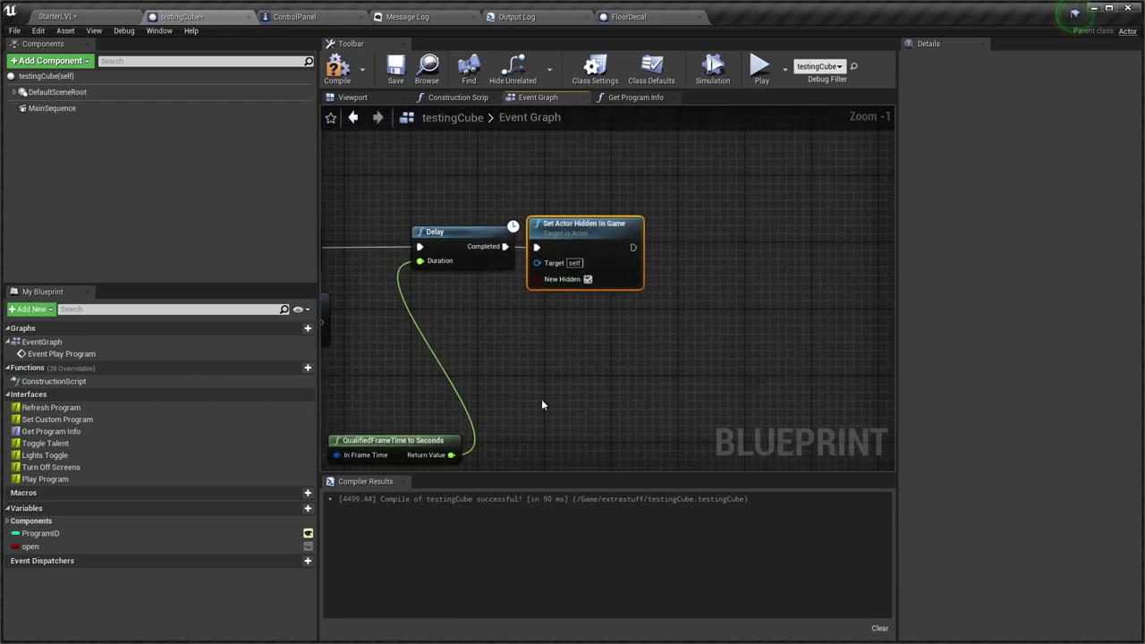
Compile the testingCube Blueprint.
{"action": "left_click_drag", "start_coordinate": [34, 551], "coordinate": [544, 363]}
{"action": "left_click_drag", "start_coordinate": [698, 261], "coordinate": [694, 264]}
{"action": "right_click_drag", "start_coordinate": [502, 350], "coordinate": [757, 342]}
{"action": "mouse_move", "coordinate": [463, 391]}
{"action": "right_mouse_down"}
{"action": "mouse_move", "coordinate": [549, 332]}
{"action": "mouse_move", "coordinate": [460, 374]}
{"action": "right_mouse_up"}
{"action": "right_click_drag", "start_coordinate": [545, 354], "coordinate": [593, 361]}
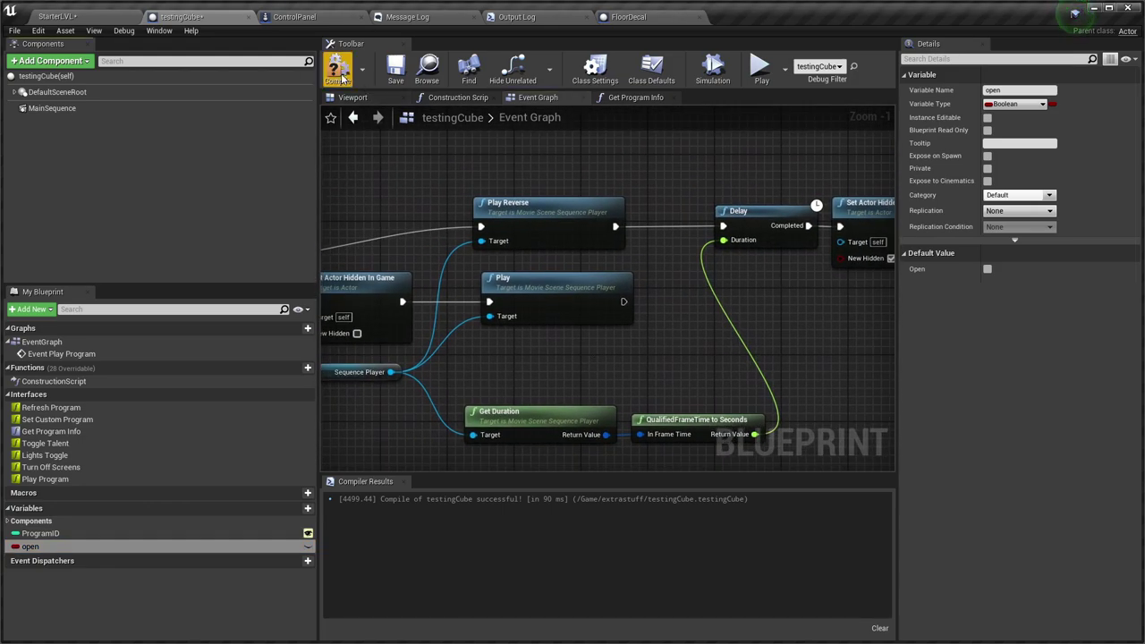
{"action": "left_click", "coordinate": [339, 75]}
Add a SET node for the open variable after Play, with Open enabled.
{"action": "scroll", "coordinate": [542, 382], "scroll_direction": "down", "scroll_amount": 1}
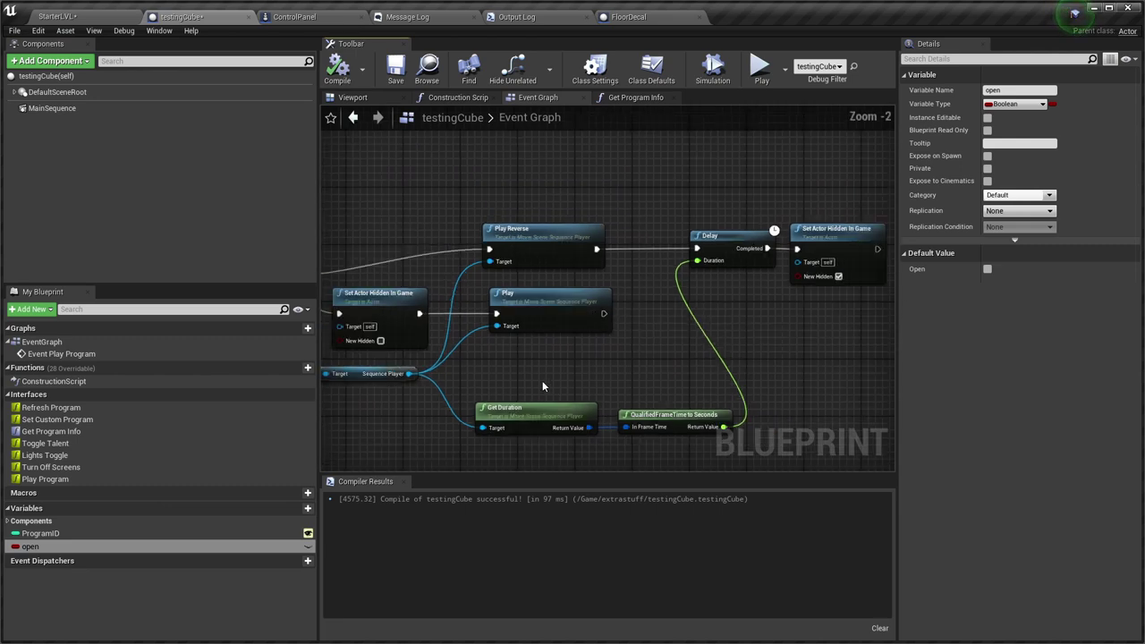
{"action": "right_click_drag", "start_coordinate": [543, 386], "coordinate": [508, 348]}
{"action": "left_click_drag", "start_coordinate": [46, 548], "coordinate": [221, 486]}
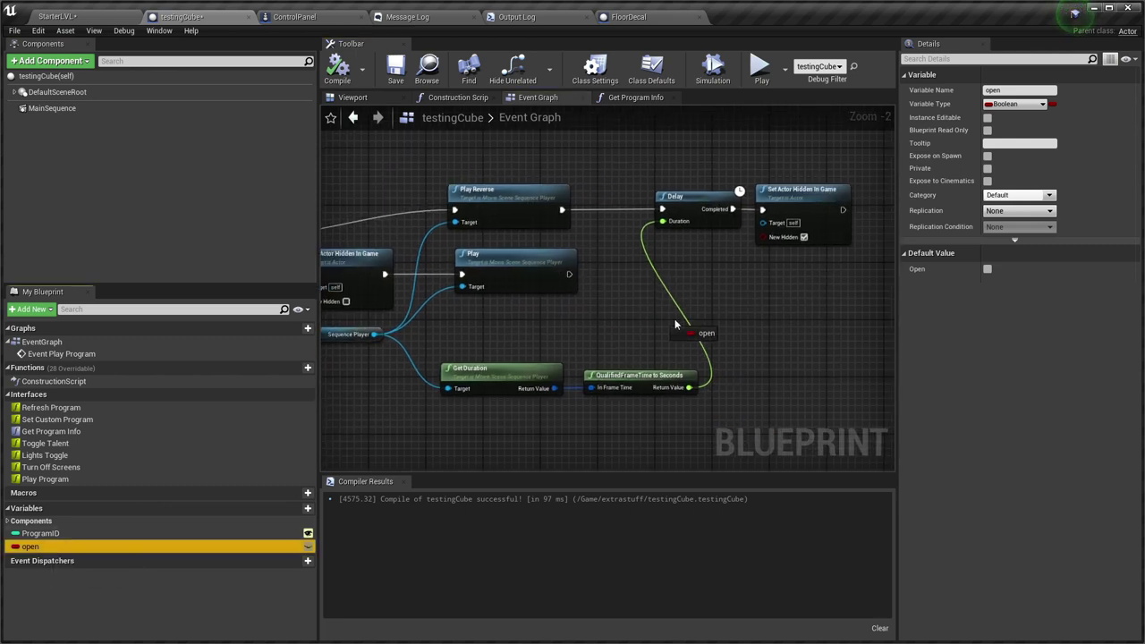
{"action": "left_click_drag", "start_coordinate": [709, 319], "coordinate": [662, 281]}
{"action": "left_click", "coordinate": [734, 344]}
{"action": "left_click_drag", "start_coordinate": [569, 274], "coordinate": [642, 286]}
{"action": "left_click_drag", "start_coordinate": [659, 278], "coordinate": [673, 271]}
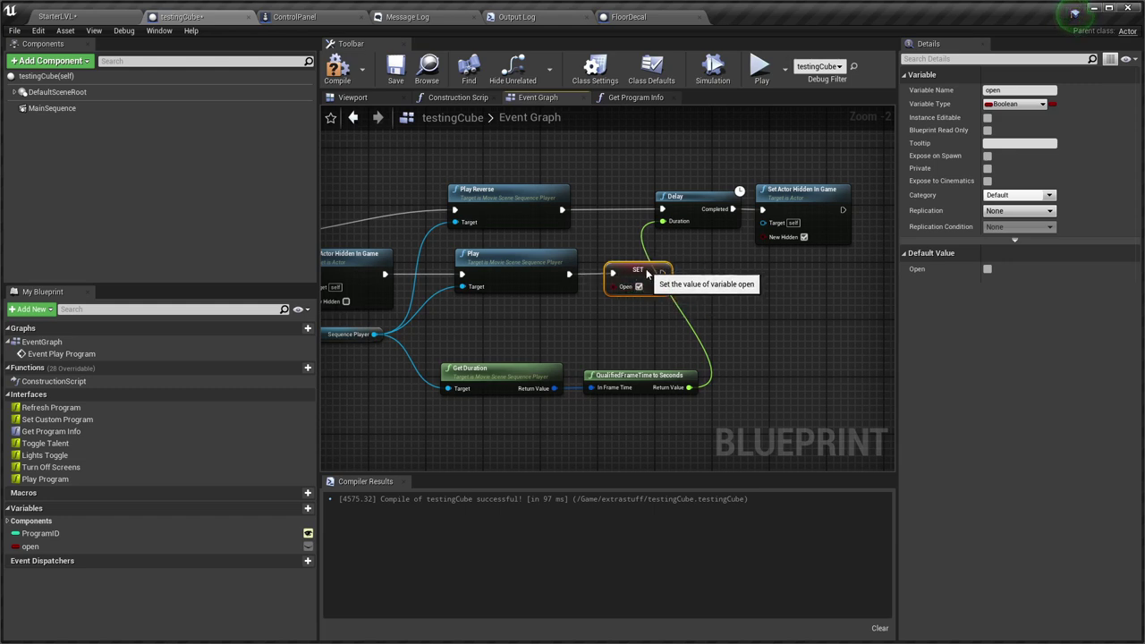
Add a SET node for the open variable after Delay's Set Actor Hidden In Game, leaving Open disabled.
{"action": "right_click_drag", "start_coordinate": [680, 274], "coordinate": [447, 282]}
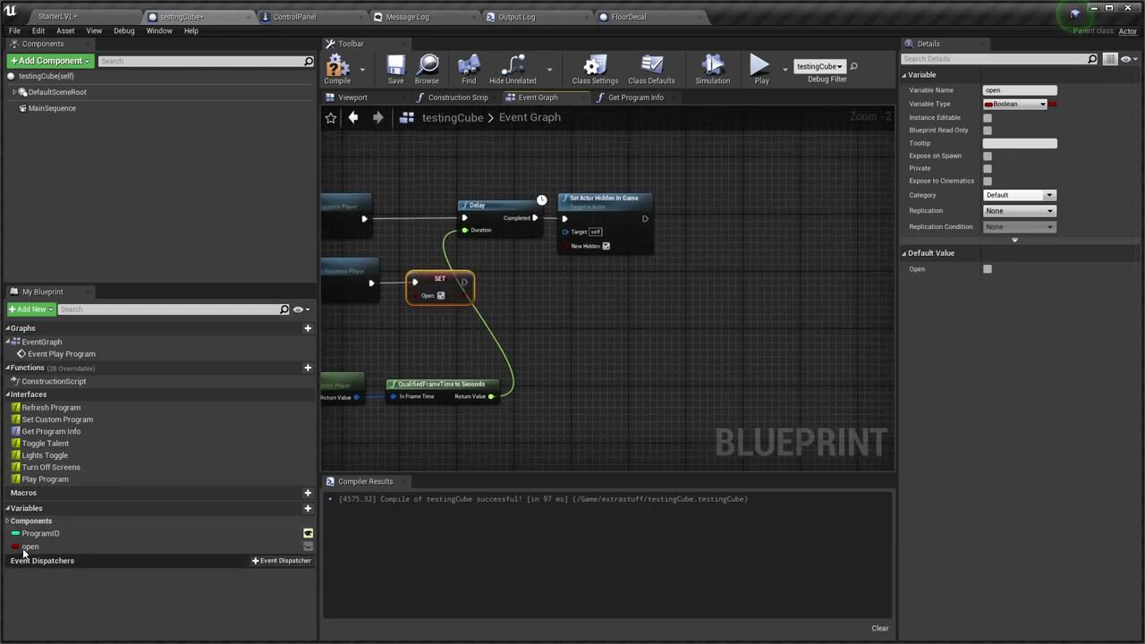
{"action": "left_click_drag", "start_coordinate": [29, 547], "coordinate": [742, 214]}
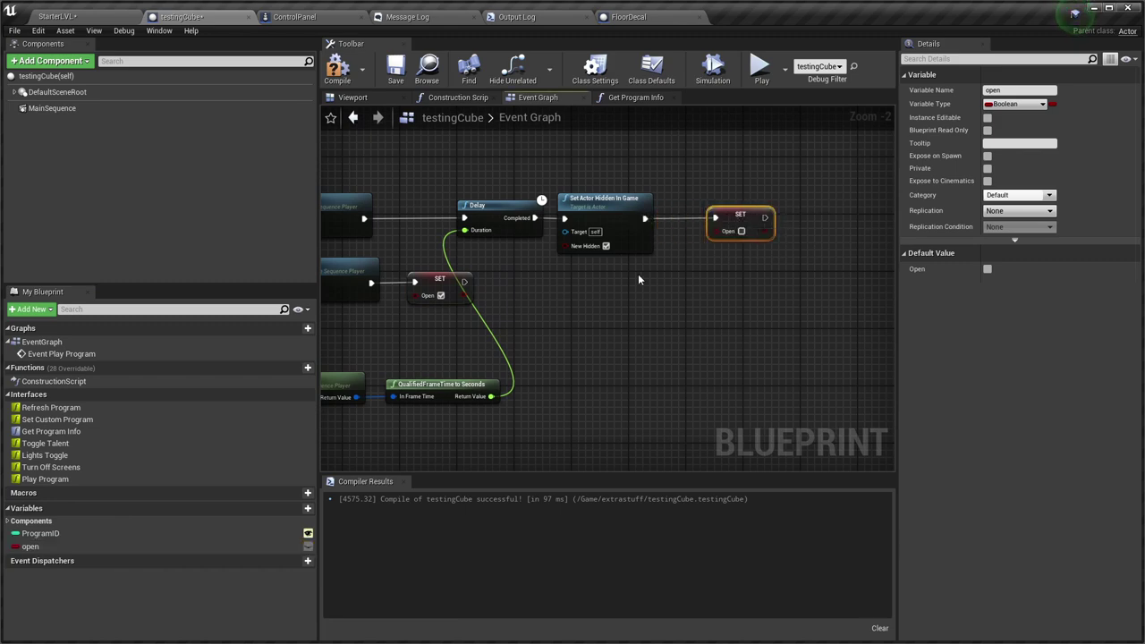
{"action": "right_click_drag", "start_coordinate": [638, 276], "coordinate": [819, 275]}
{"action": "right_click_drag", "start_coordinate": [753, 342], "coordinate": [610, 363]}
{"action": "right_click_drag", "start_coordinate": [614, 273], "coordinate": [792, 257]}
{"action": "scroll", "coordinate": [770, 282], "scroll_direction": "down", "scroll_amount": 1}
{"action": "right_click_drag", "start_coordinate": [739, 310], "coordinate": [619, 338]}
{"action": "right_click_drag", "start_coordinate": [706, 352], "coordinate": [659, 339]}
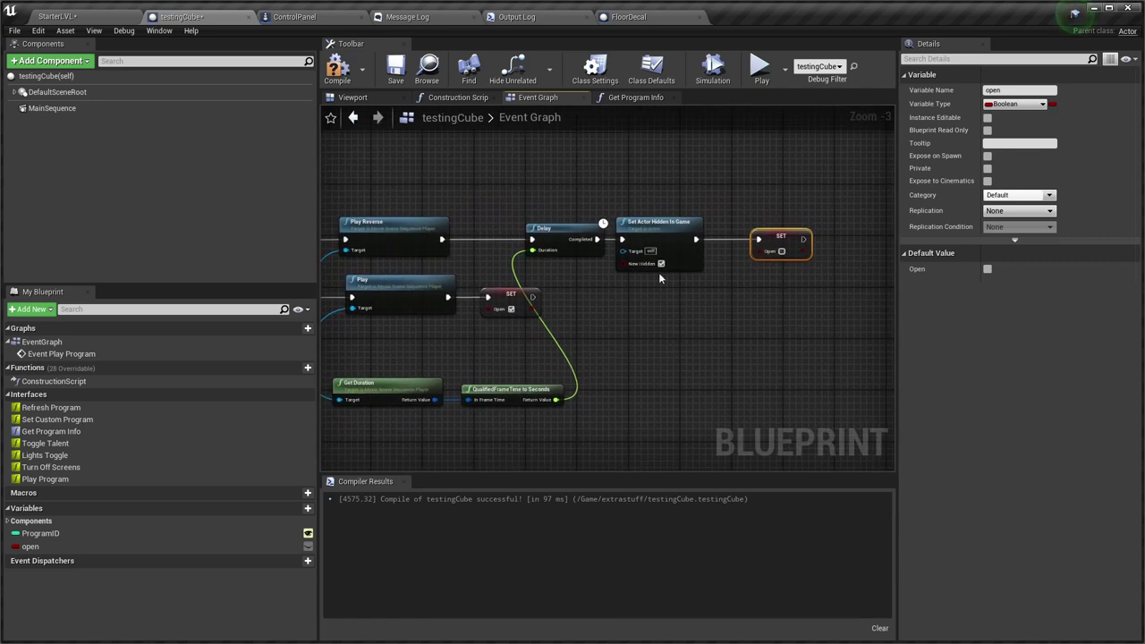
Delete both SET nodes for the open variable.
{"action": "key", "text": "Delete"}
{"action": "left_click", "coordinate": [510, 295]}
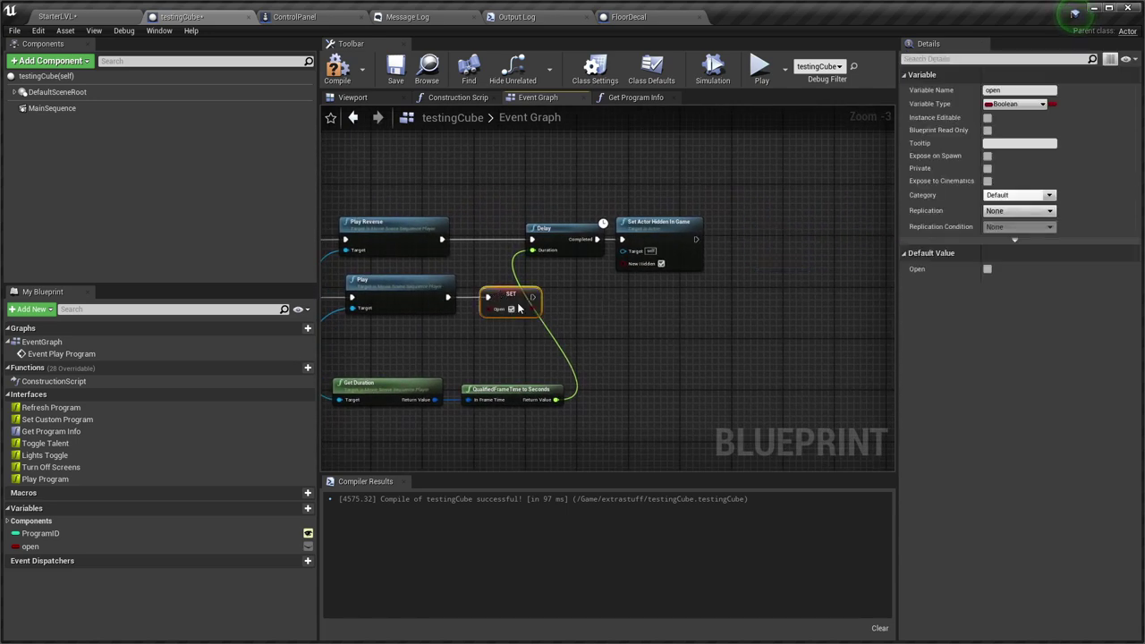
{"action": "key", "text": "Delete"}
Add a getter for the open variable and feed it into a NOT Boolean node.
{"action": "right_click_drag", "start_coordinate": [669, 298], "coordinate": [639, 298]}
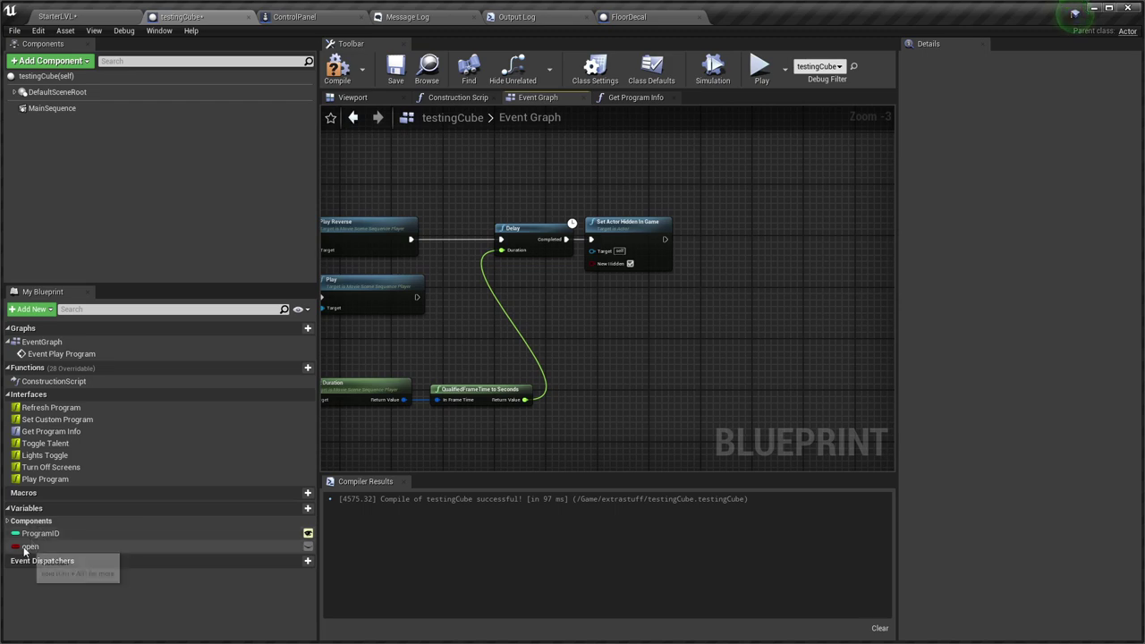
{"action": "left_click_drag", "start_coordinate": [29, 546], "coordinate": [700, 344]}
{"action": "left_click", "coordinate": [467, 365]}
{"action": "type", "text": "not"}
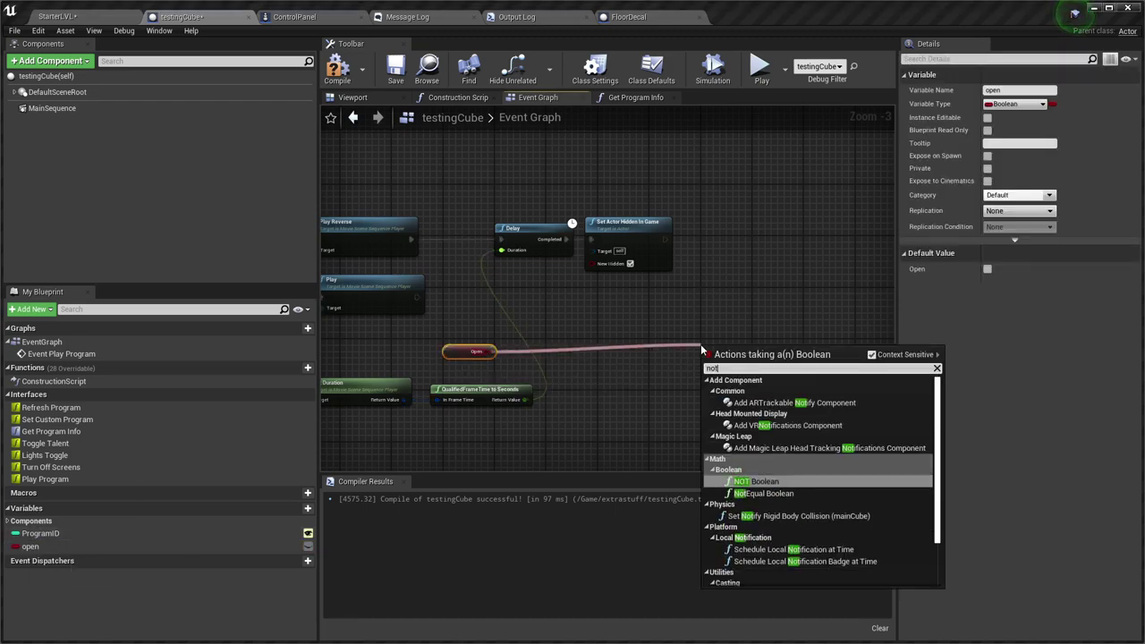
{"action": "key", "text": "Return"}
Add one SET node for the open variable, run from both Set Actor Hidden In Game after Delay and Play.
{"action": "left_click_drag", "start_coordinate": [29, 546], "coordinate": [566, 367]}
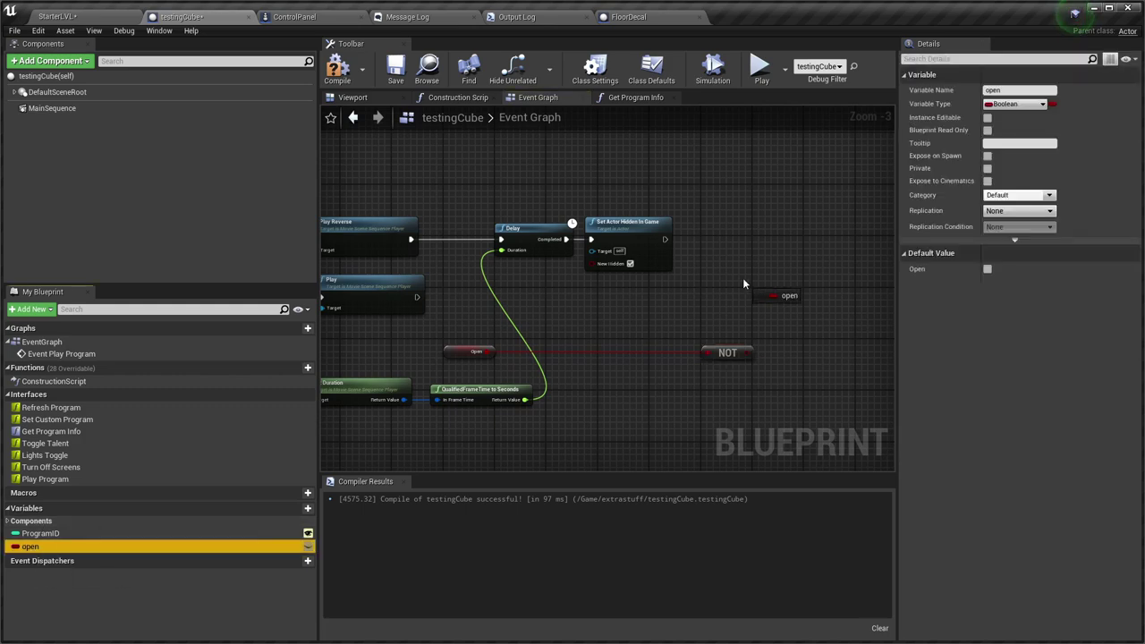
{"action": "left_click_drag", "start_coordinate": [744, 284], "coordinate": [753, 289]}
{"action": "left_click", "coordinate": [771, 301]}
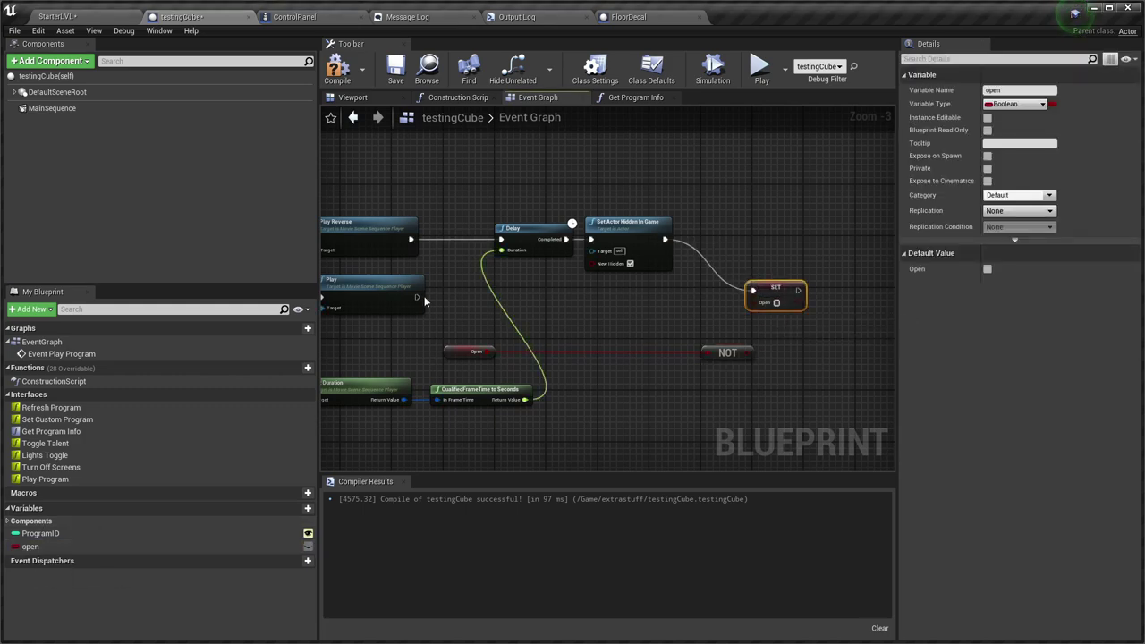
{"action": "left_click_drag", "start_coordinate": [507, 302], "coordinate": [754, 291]}
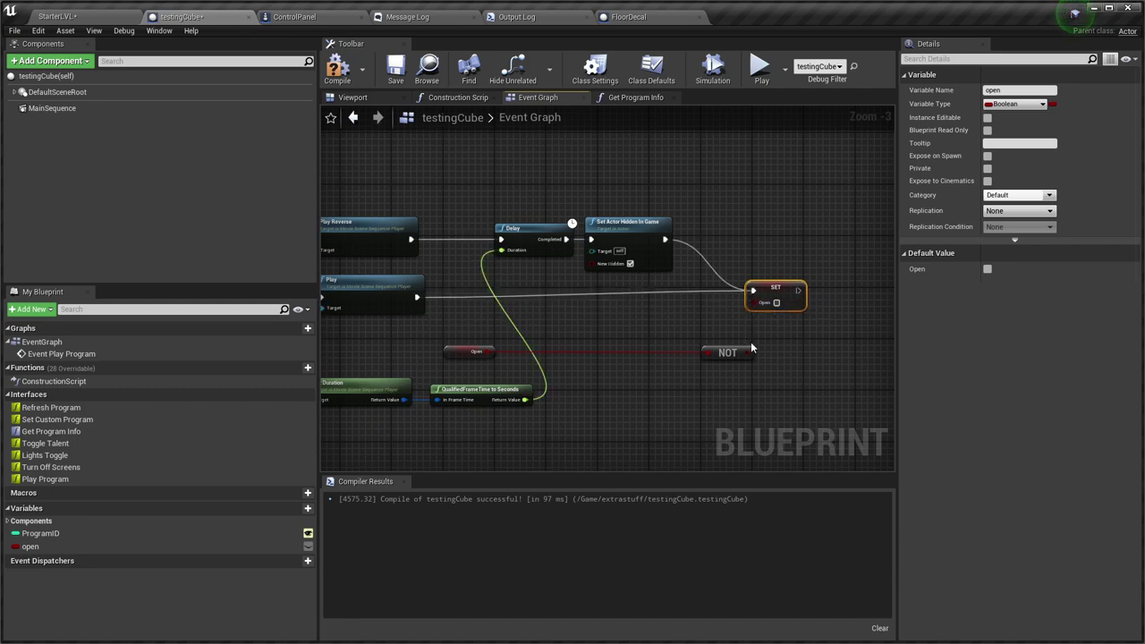
Connect the NOT output to the SET node's Open input and move the NOT and Open getter nodes closer together.
{"action": "left_click_drag", "start_coordinate": [747, 349], "coordinate": [758, 307]}
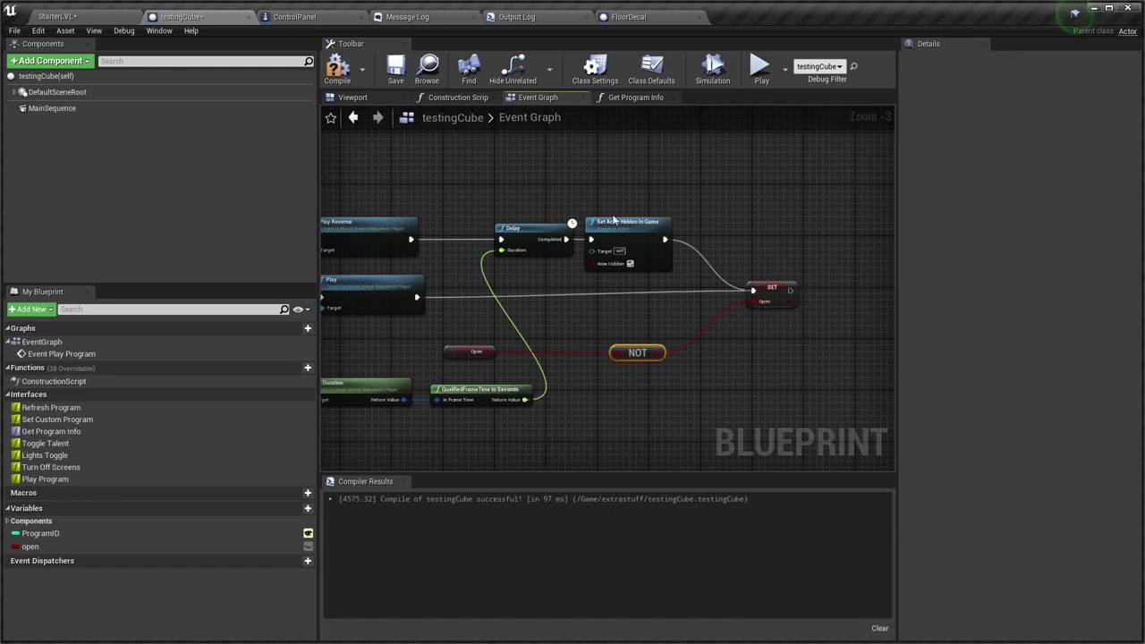
{"action": "right_click_drag", "start_coordinate": [633, 327], "coordinate": [671, 345]}
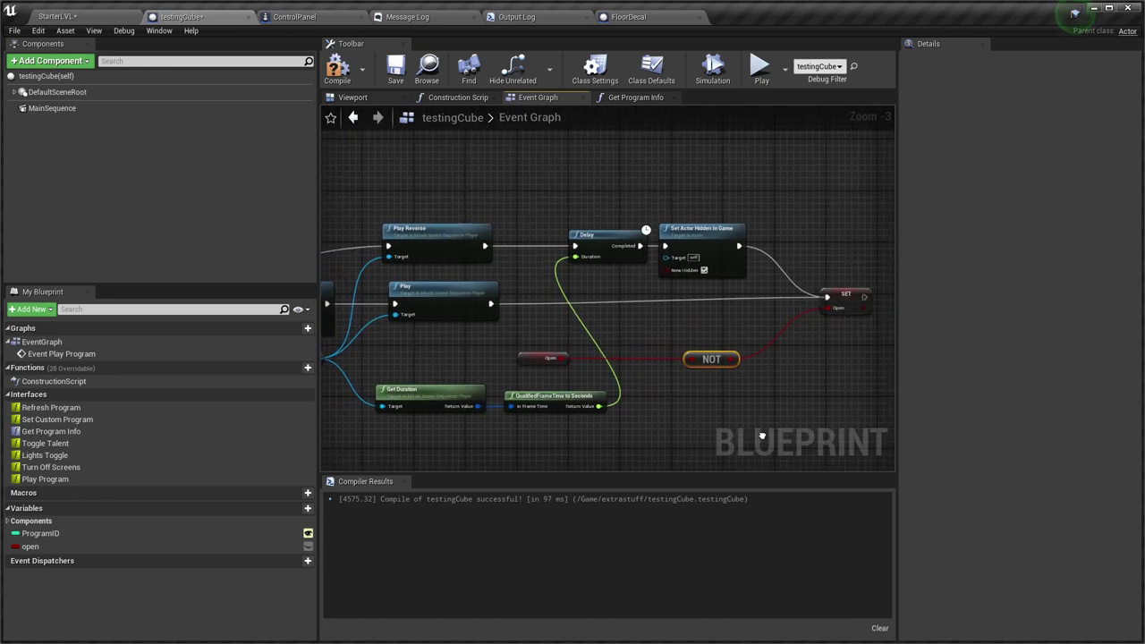
{"action": "left_click", "coordinate": [548, 359]}
{"action": "left_click_drag", "start_coordinate": [542, 366], "coordinate": [599, 370]}
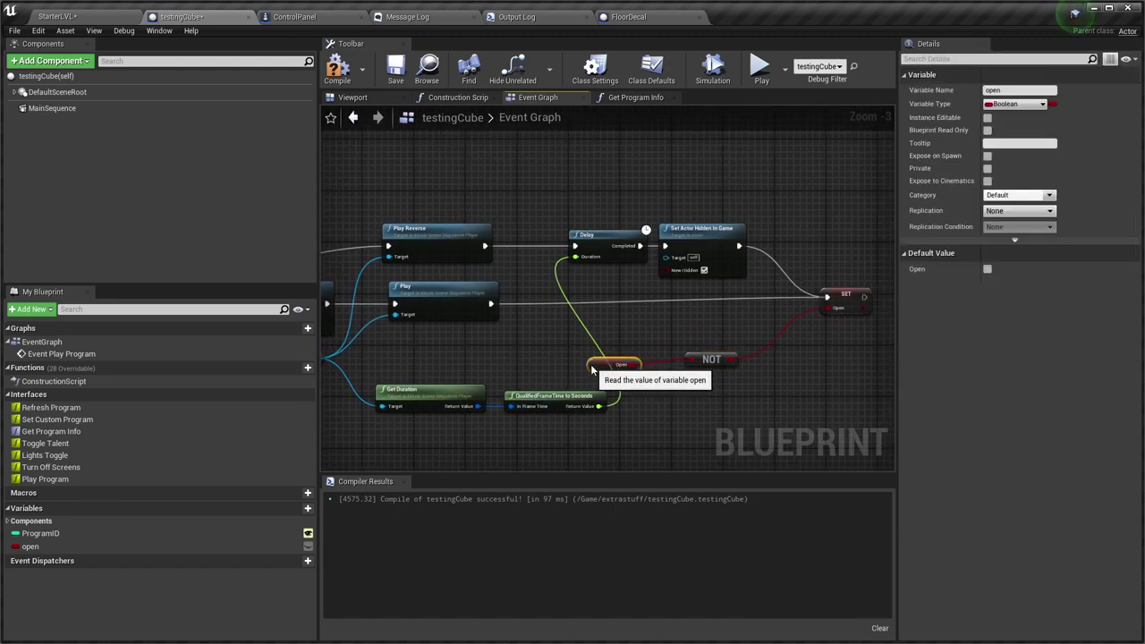
Compile the testingCube Blueprint with the new open toggle logic.
{"action": "right_click_drag", "start_coordinate": [624, 402], "coordinate": [751, 410]}
{"action": "scroll", "coordinate": [587, 363], "scroll_direction": "down", "scroll_amount": 3}
{"action": "right_click_drag", "start_coordinate": [524, 383], "coordinate": [564, 369]}
{"action": "scroll", "coordinate": [564, 370], "scroll_direction": "up", "scroll_amount": 3}
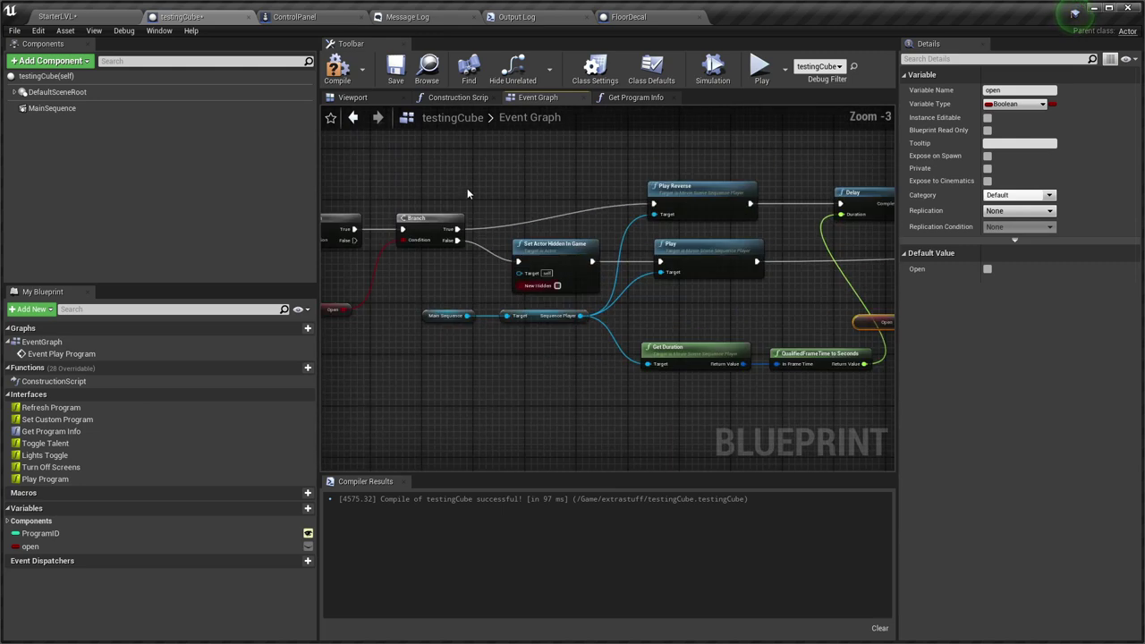
{"action": "left_click", "coordinate": [346, 77]}
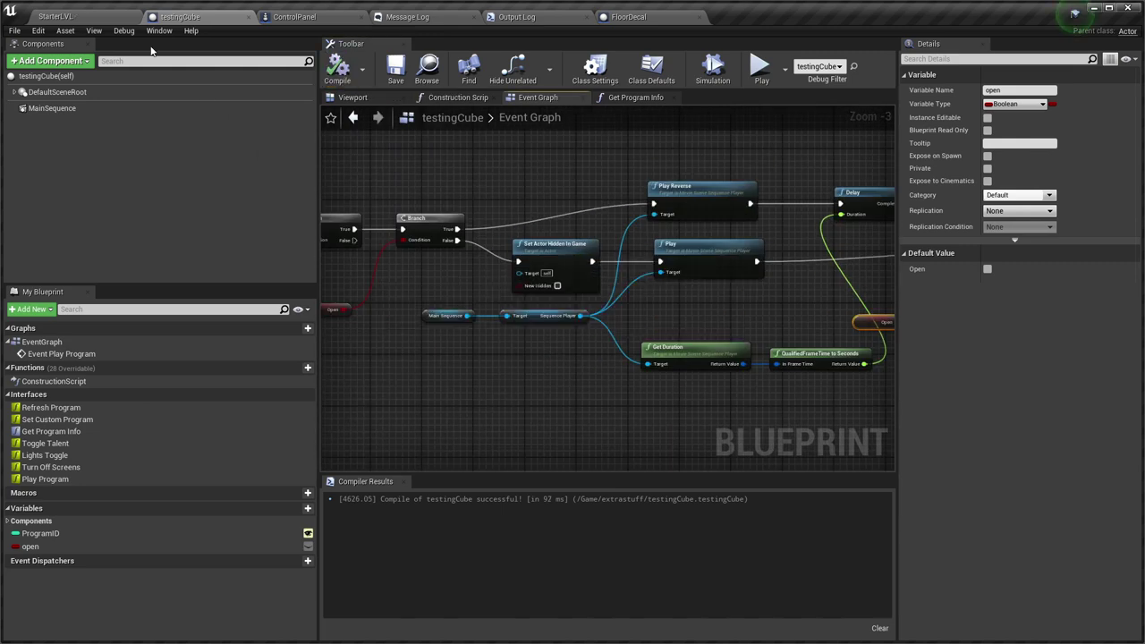
Play the StarterLVL level in the editor and switch to the QuickVP Controller.
{"action": "left_click", "coordinate": [55, 16]}
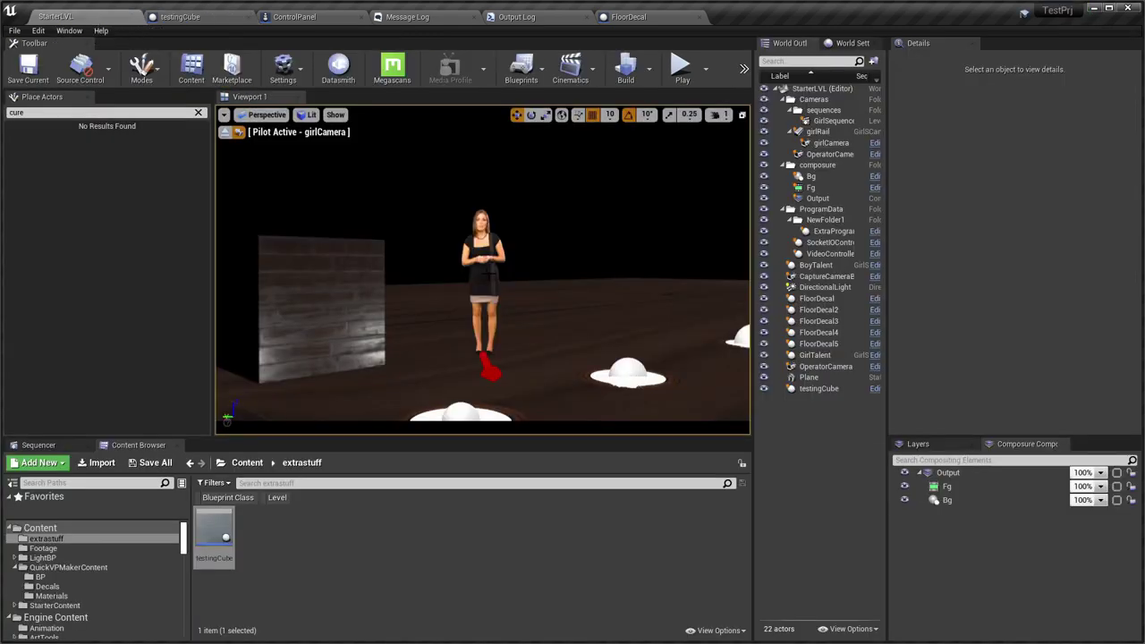
{"action": "key", "text": "alt+p"}
{"action": "key", "text": "alt+Tab"}
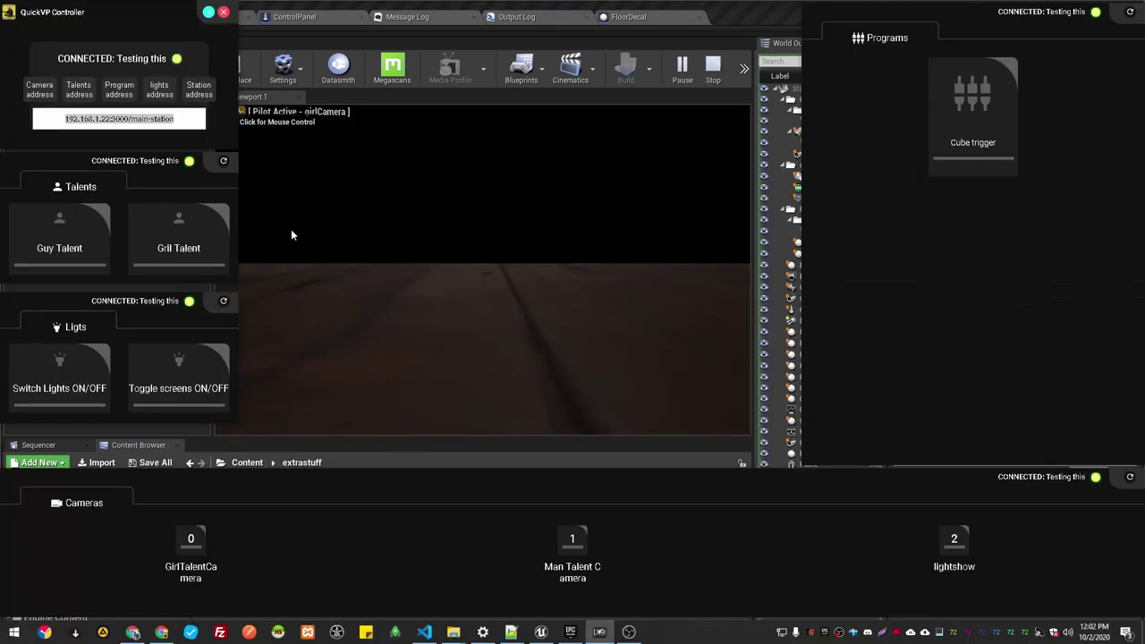
Activate Gril Talent with GirlTalentCamera and fire Cube trigger twice to test the toggle.
{"action": "left_click", "coordinate": [101, 253]}
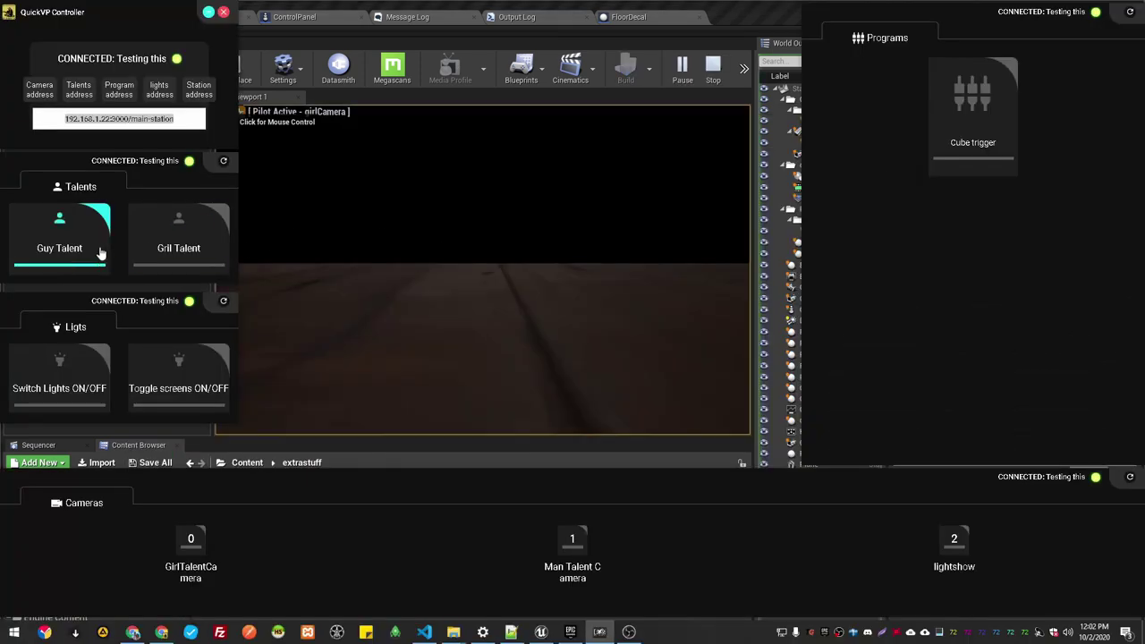
{"action": "left_click", "coordinate": [189, 560]}
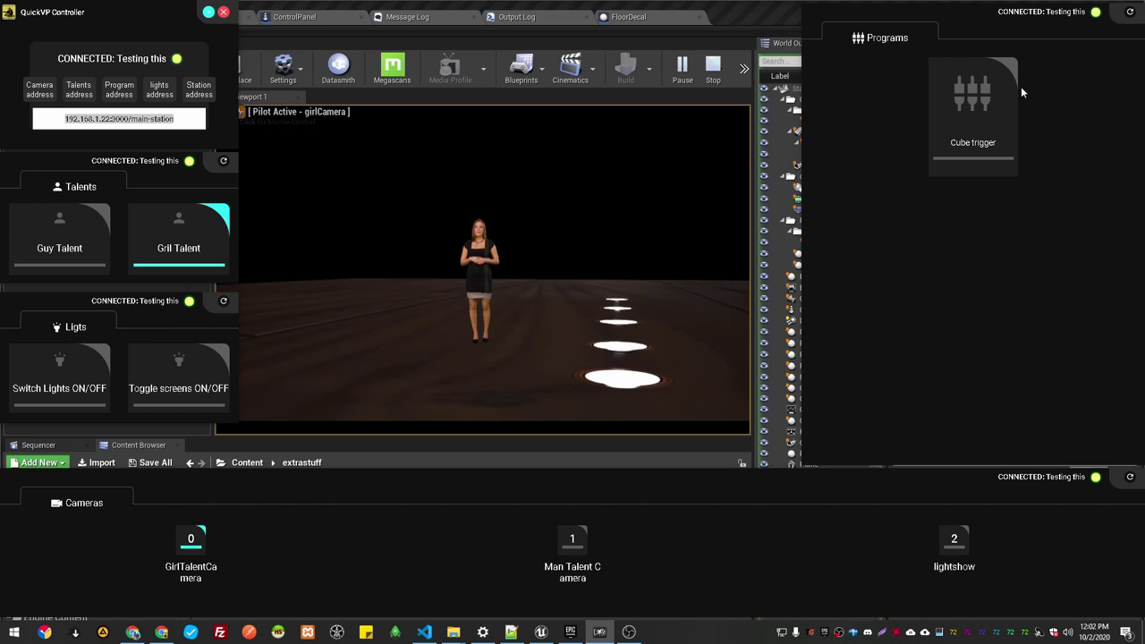
{"action": "left_click", "coordinate": [975, 108]}
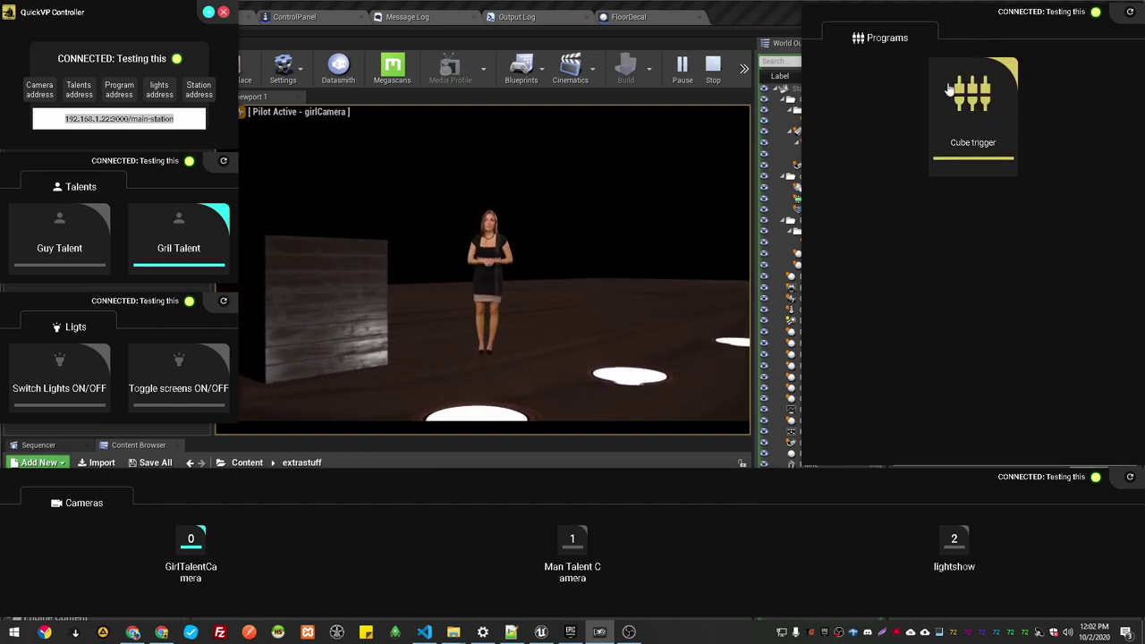
{"action": "left_click", "coordinate": [967, 111]}
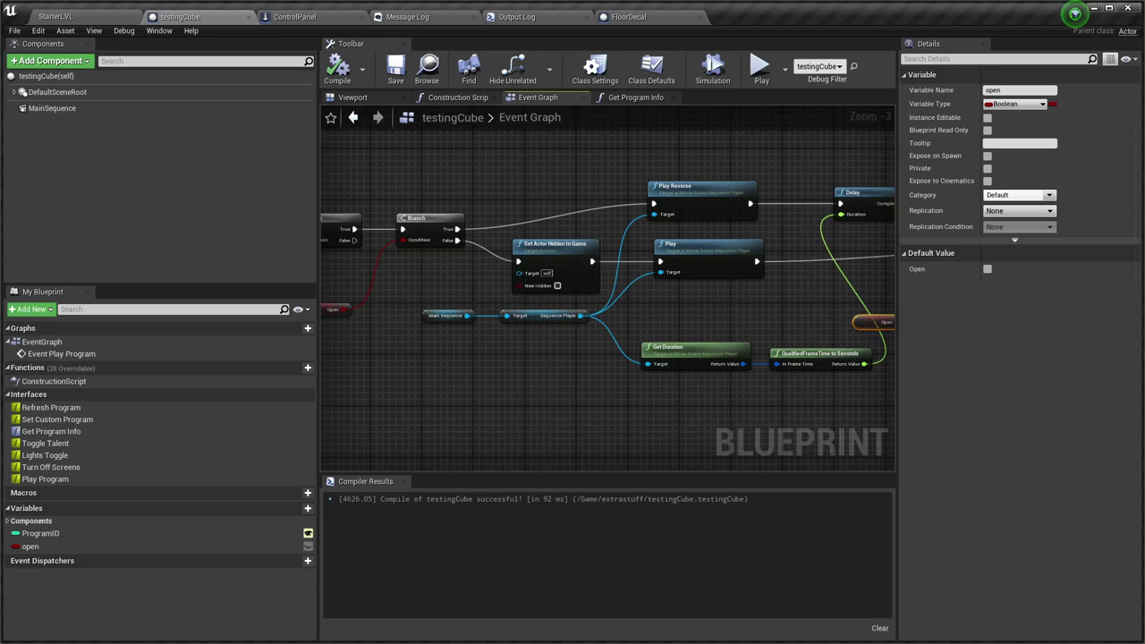
Shorten the playback range of testingCube's MainSequence so that it ends at the last Transform keyframes.
{"action": "scroll", "coordinate": [688, 365], "scroll_direction": "up", "scroll_amount": 2}
{"action": "right_click_drag", "start_coordinate": [687, 365], "coordinate": [576, 396]}
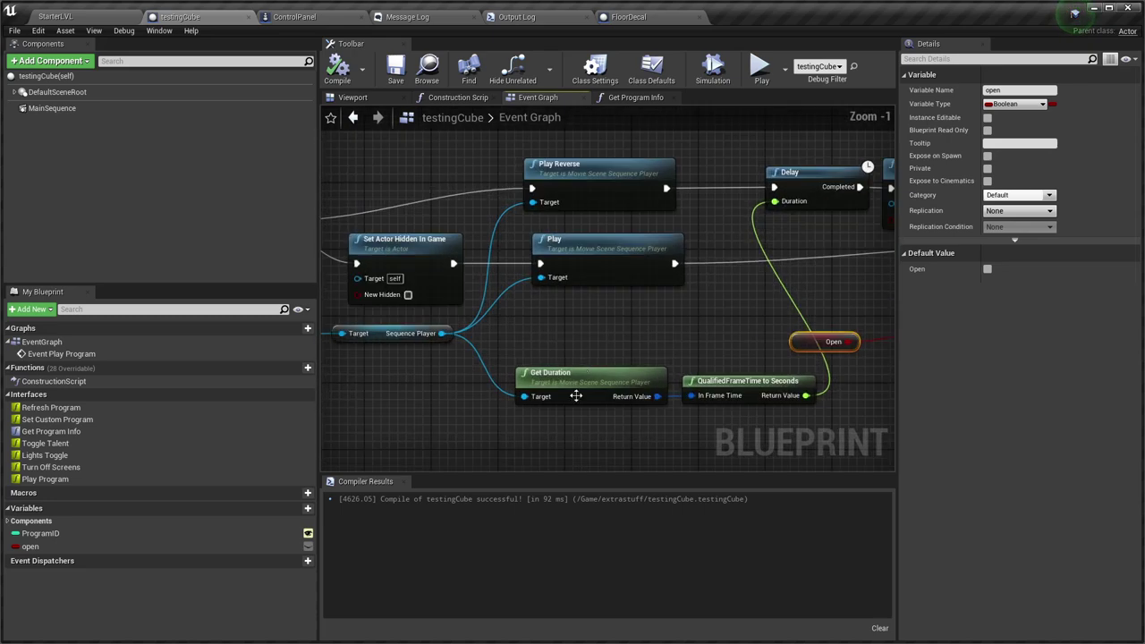
{"action": "right_click_drag", "start_coordinate": [644, 335], "coordinate": [556, 376]}
{"action": "right_click_drag", "start_coordinate": [598, 341], "coordinate": [636, 345]}
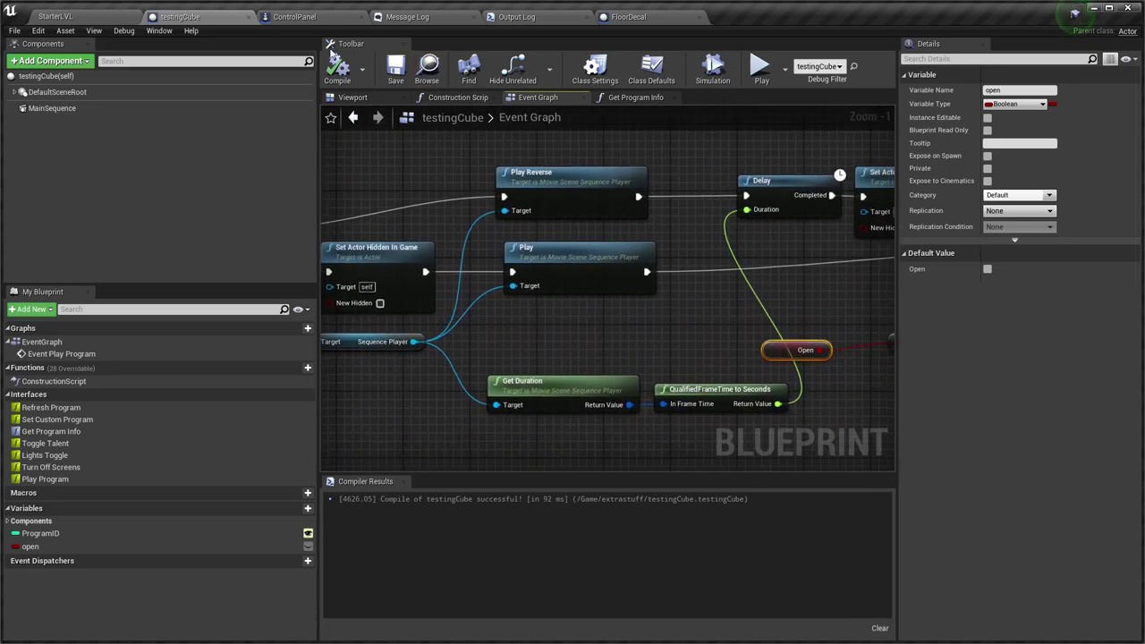
{"action": "left_click", "coordinate": [85, 108]}
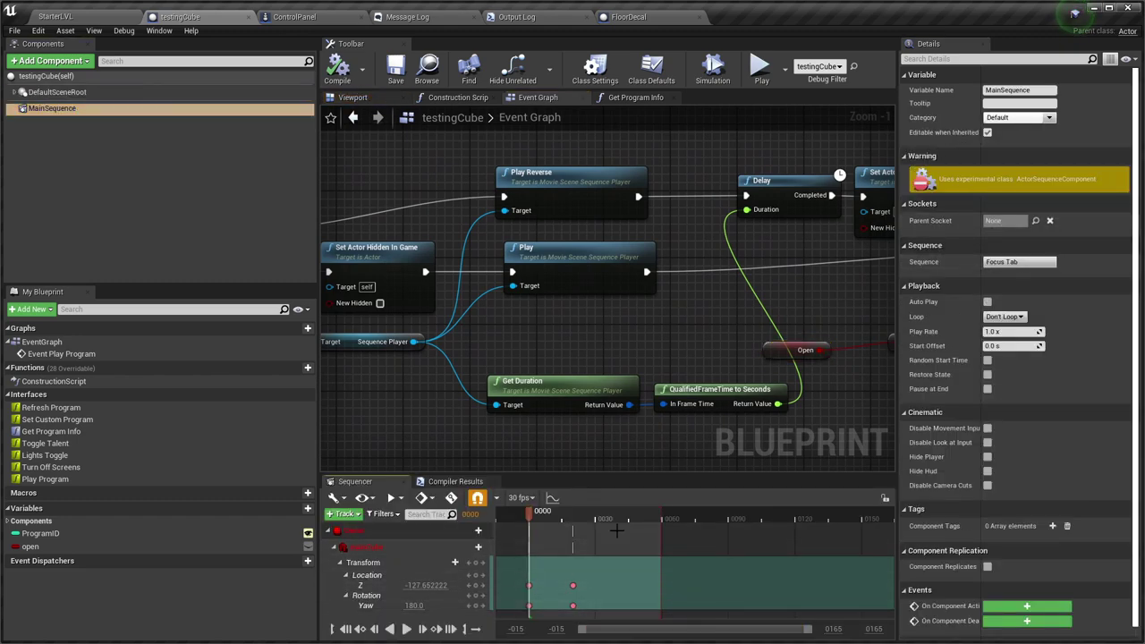
{"action": "left_click_drag", "start_coordinate": [663, 514], "coordinate": [598, 519]}
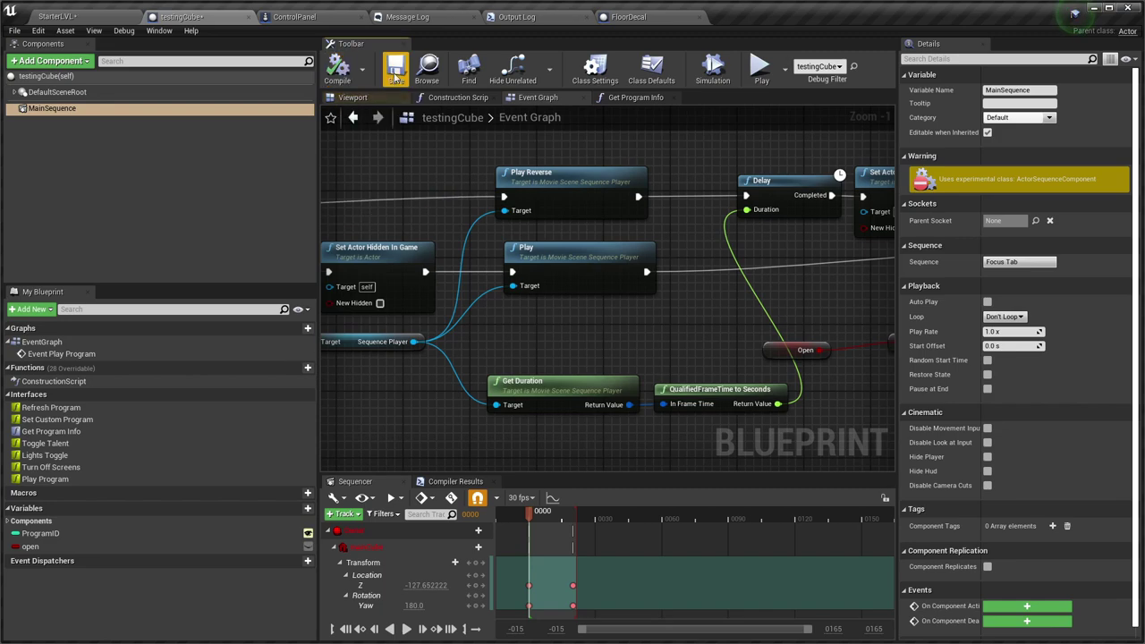
Play the StarterLVL level in the editor and bring up the QuickVP Controller.
{"action": "left_click", "coordinate": [98, 17]}
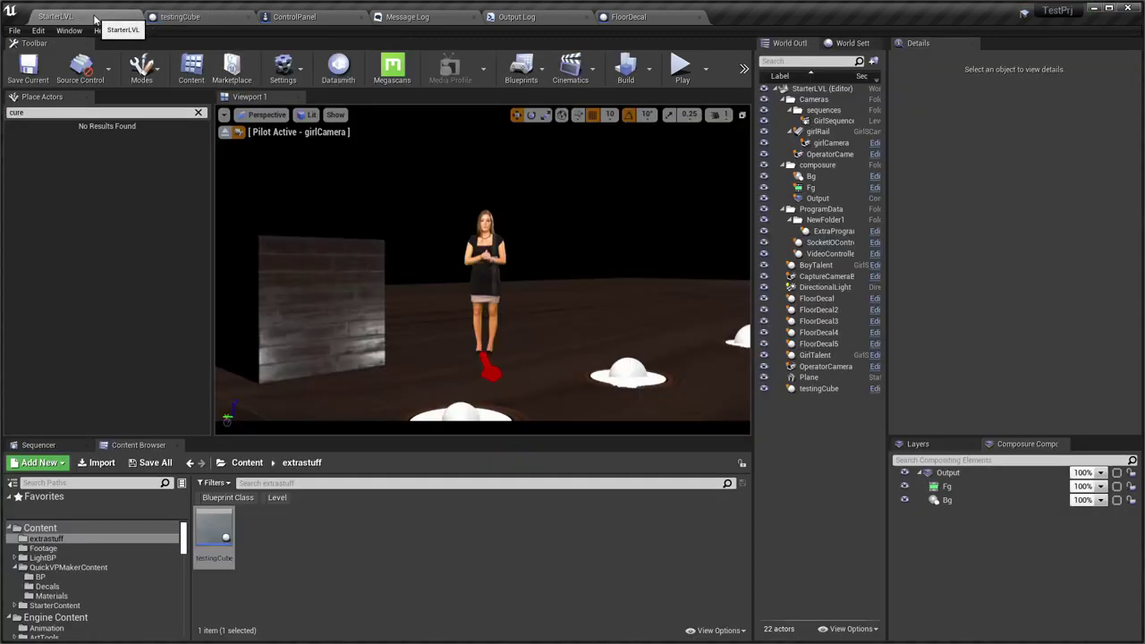
{"action": "right_click", "coordinate": [538, 239]}
{"action": "left_click", "coordinate": [573, 582]}
{"action": "key", "text": "alt+Tab"}
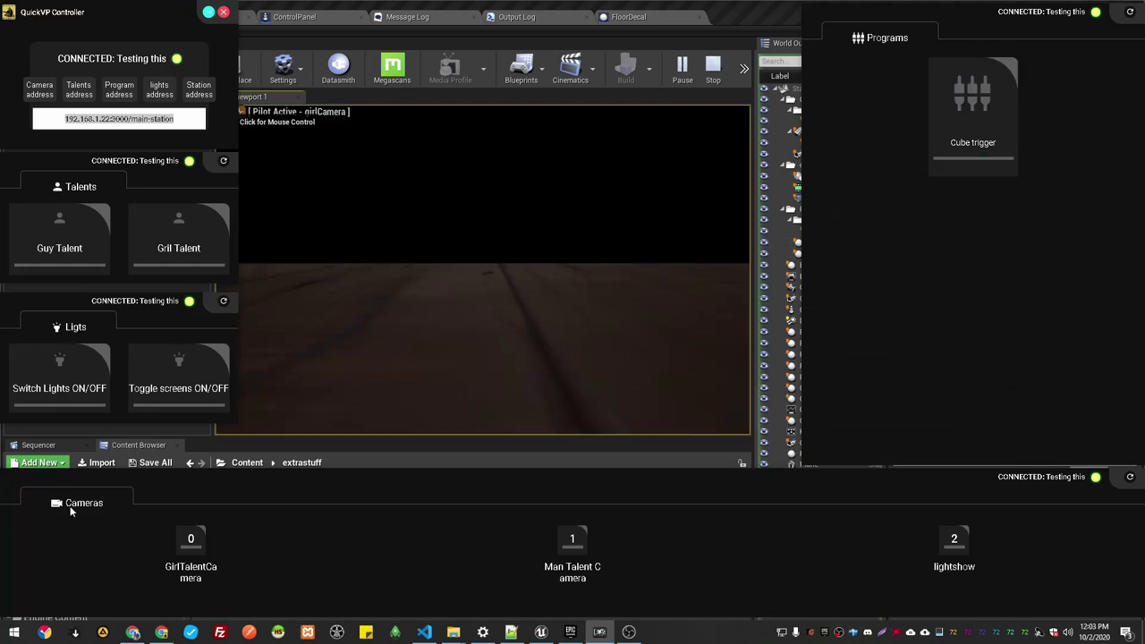
Activate GirlTalentCamera and fire Cube trigger twice to test the cube's toggle with the shortened sequence.
{"action": "left_click", "coordinate": [202, 561]}
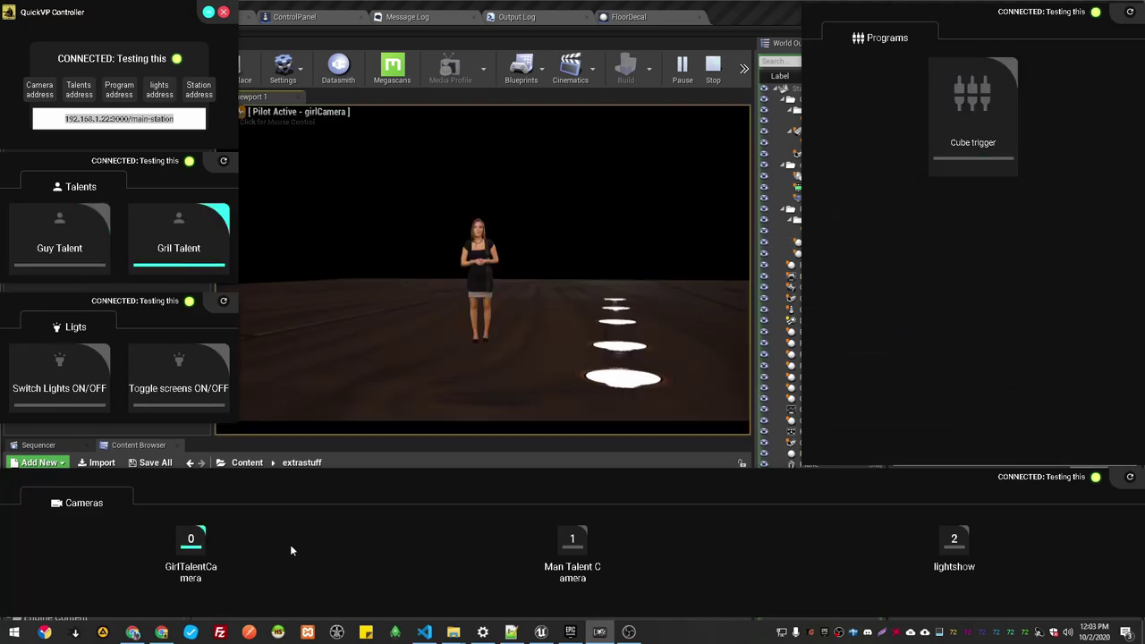
{"action": "left_click", "coordinate": [965, 134]}
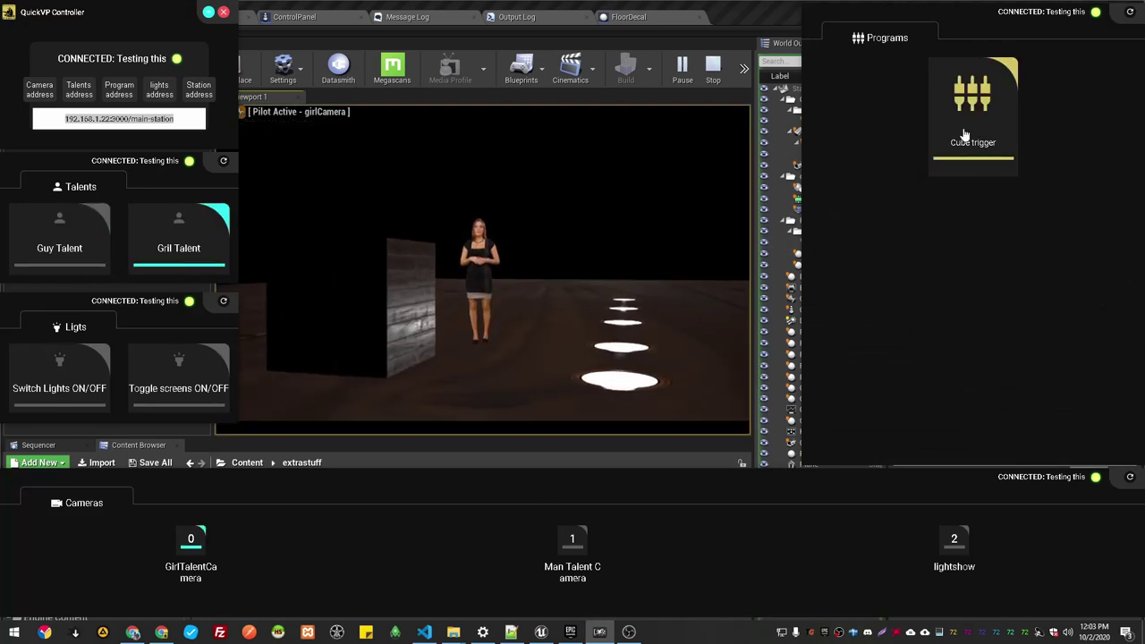
{"action": "left_click", "coordinate": [964, 134]}
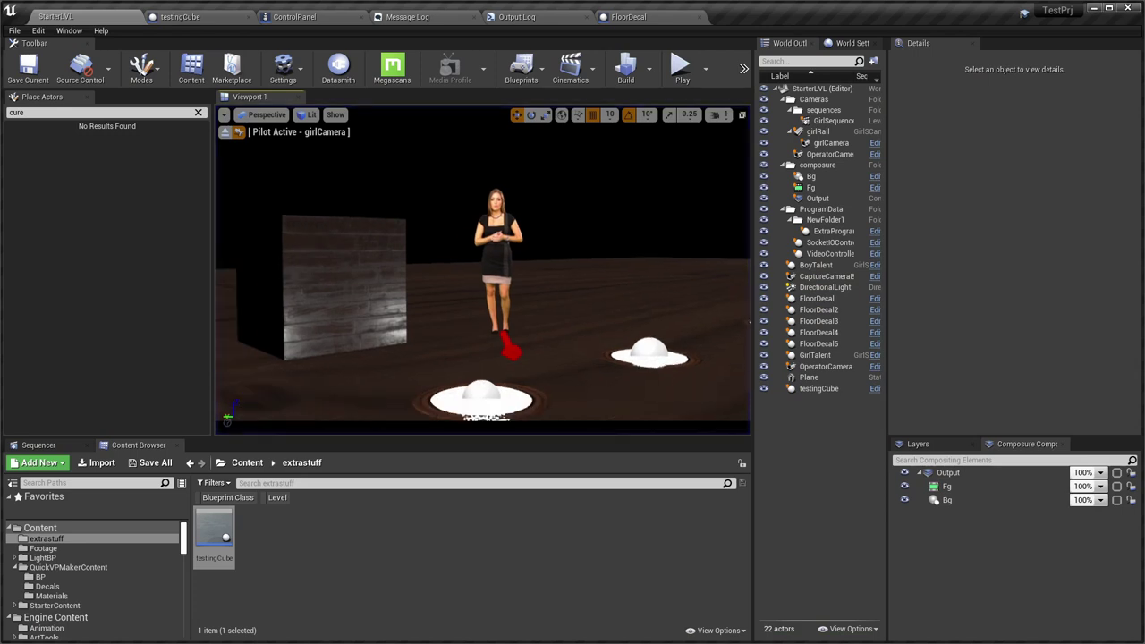
Stop piloting girlCamera in the level viewport and close the testingCube and ControlPanel editors.
{"action": "left_click", "coordinate": [229, 135]}
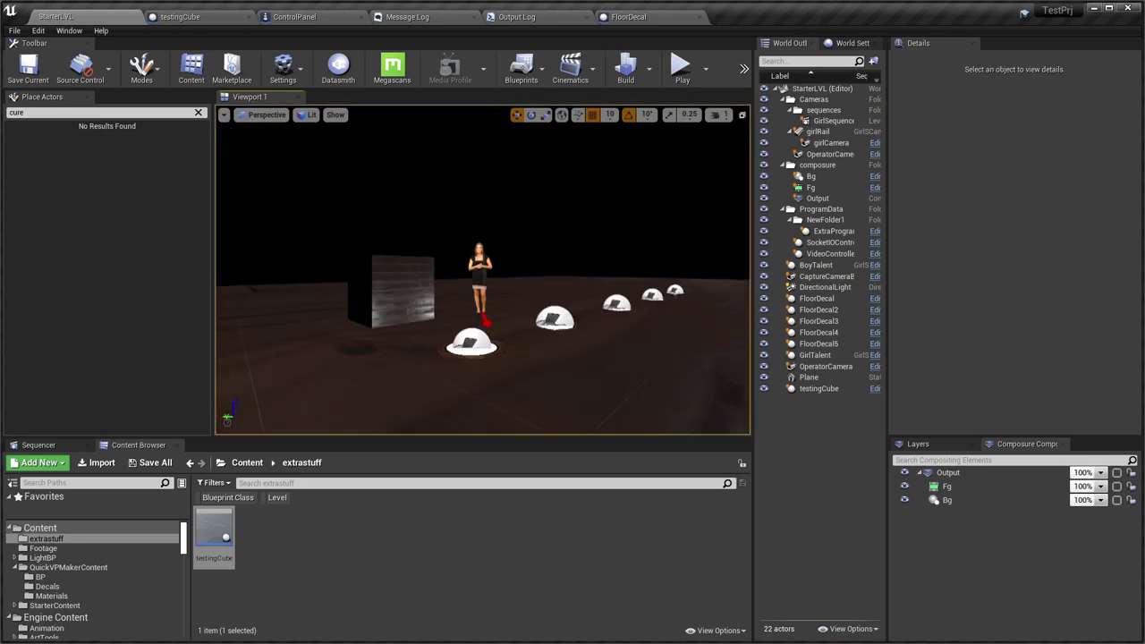
{"action": "right_click_drag", "start_coordinate": [483, 268], "coordinate": [510, 228]}
{"action": "left_click", "coordinate": [214, 18]}
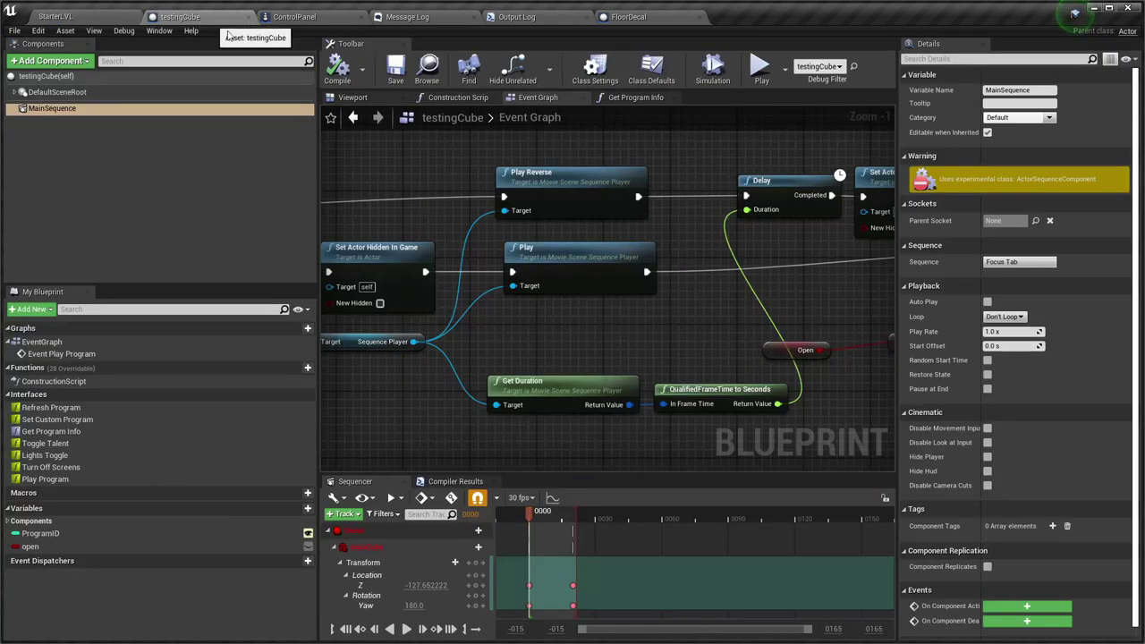
{"action": "middle_click", "coordinate": [191, 24]}
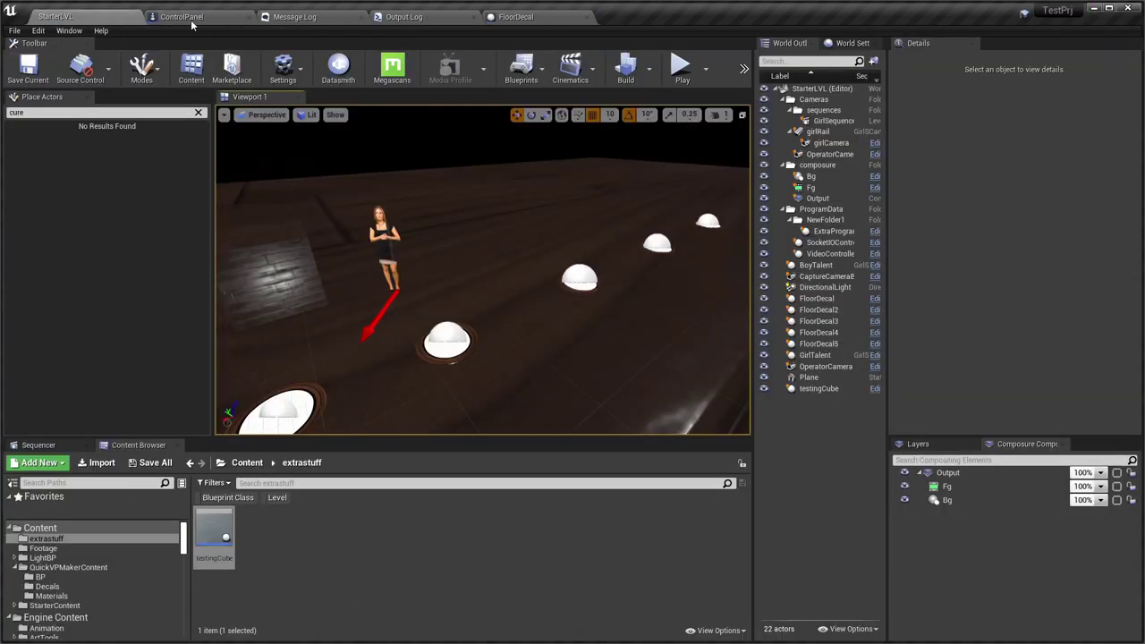
{"action": "left_click", "coordinate": [192, 21]}
{"action": "middle_click", "coordinate": [189, 20]}
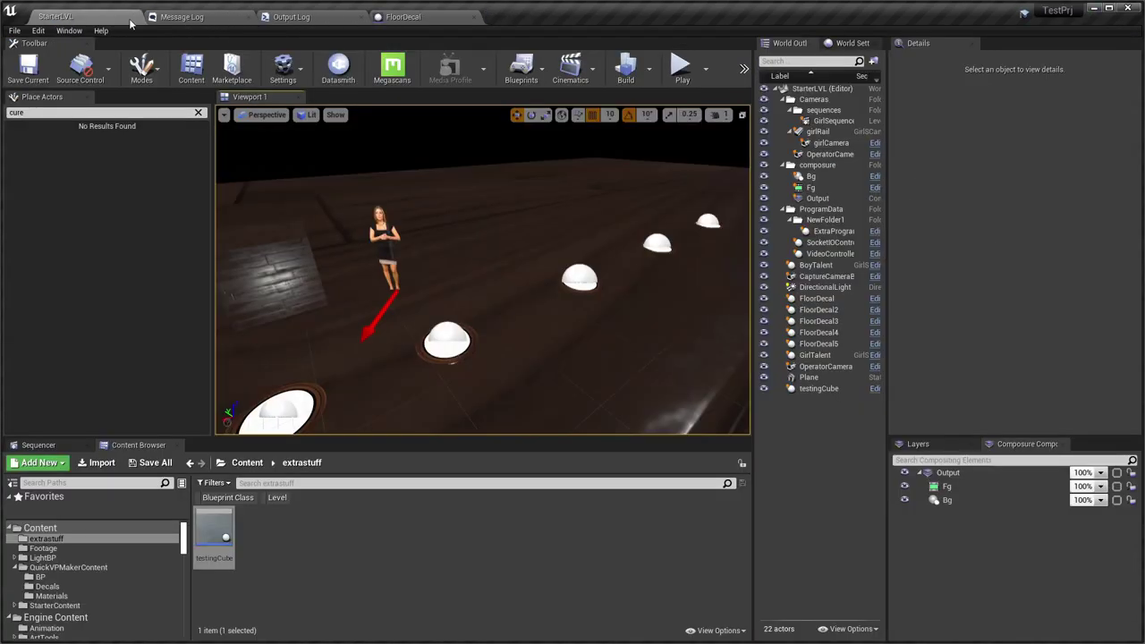
{"action": "right_click_drag", "start_coordinate": [475, 216], "coordinate": [444, 174]}
{"action": "key", "text": "w"}
{"action": "left_click_drag", "start_coordinate": [496, 251], "coordinate": [503, 210]}
{"action": "key", "text": "s"}
{"action": "right_click_drag", "start_coordinate": [503, 210], "coordinate": [501, 220]}
{"action": "key", "text": "w"}
{"action": "key", "text": "s"}
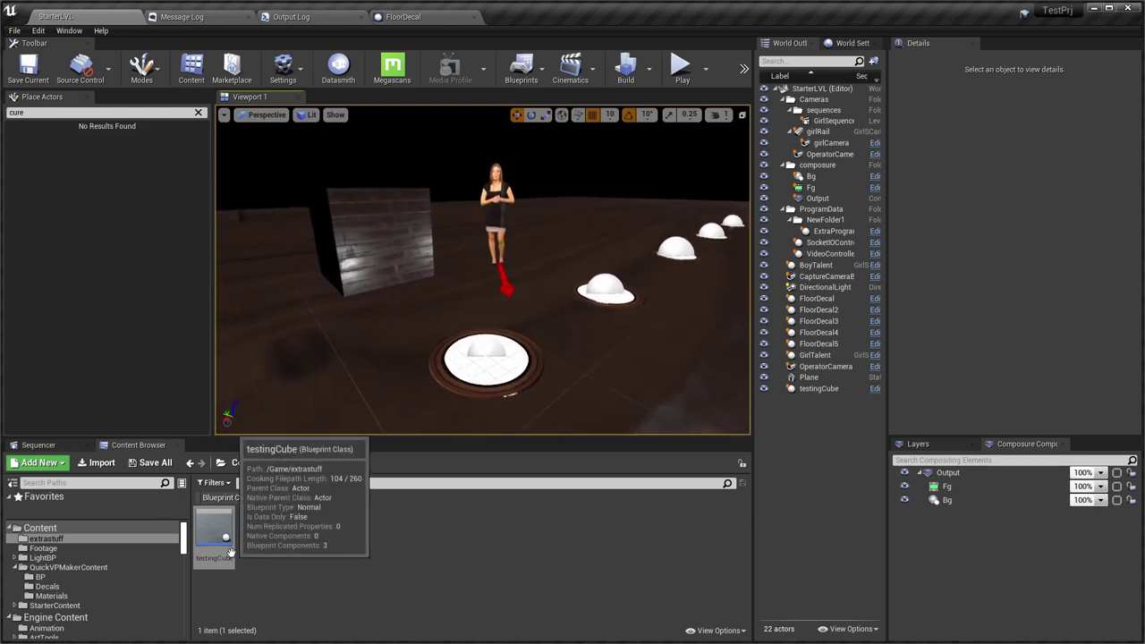
Create a Blueprint Class with parent class Actor in the extrastuff folder and name it sphereActor.
{"action": "right_click", "coordinate": [301, 556]}
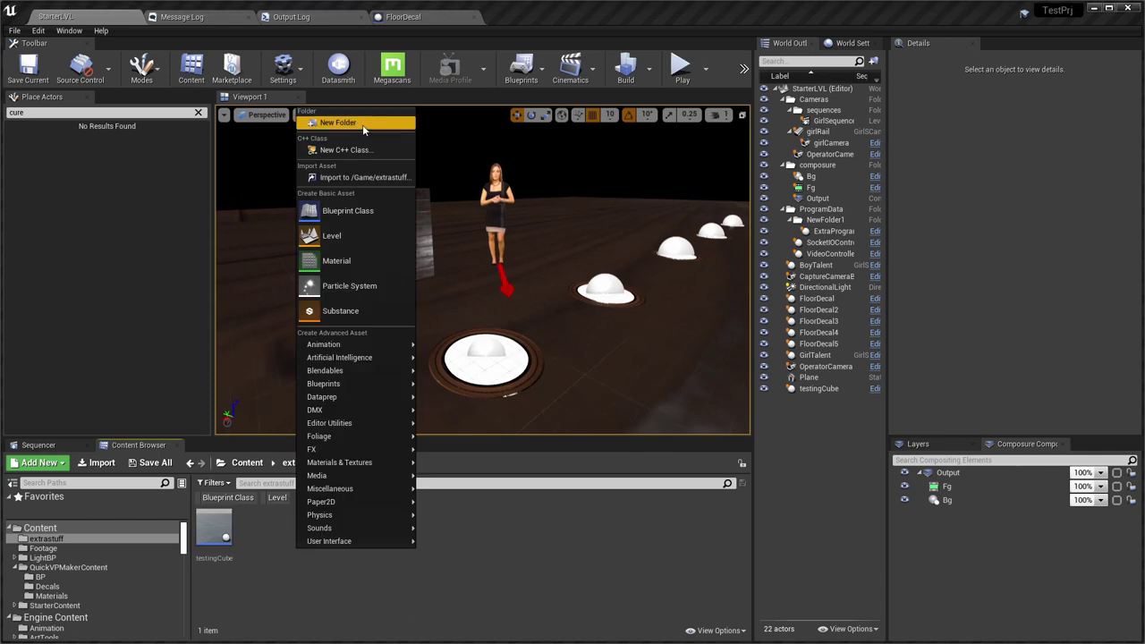
{"action": "left_click", "coordinate": [366, 216]}
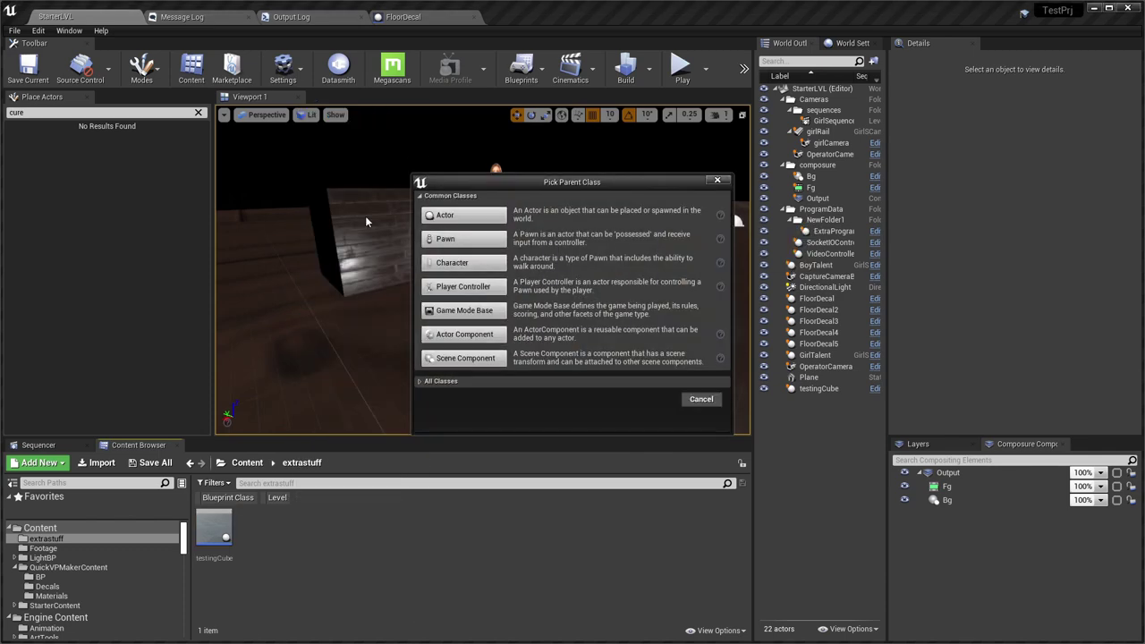
{"action": "left_click", "coordinate": [452, 215]}
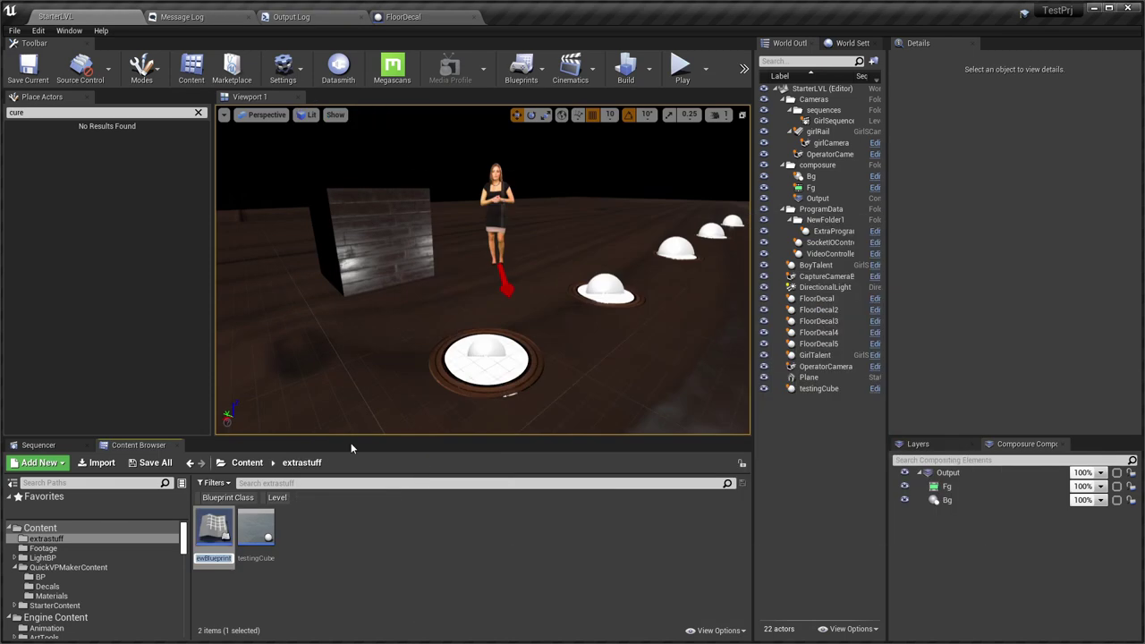
{"action": "key", "text": "BackSpace"}
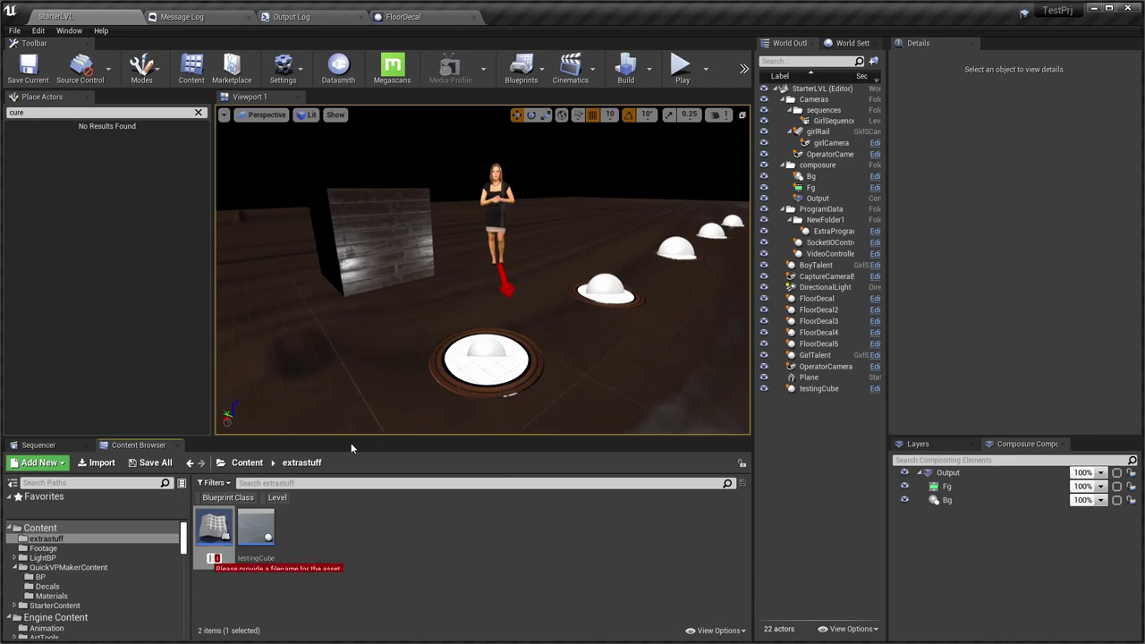
{"action": "type", "text": "sphereAc"}
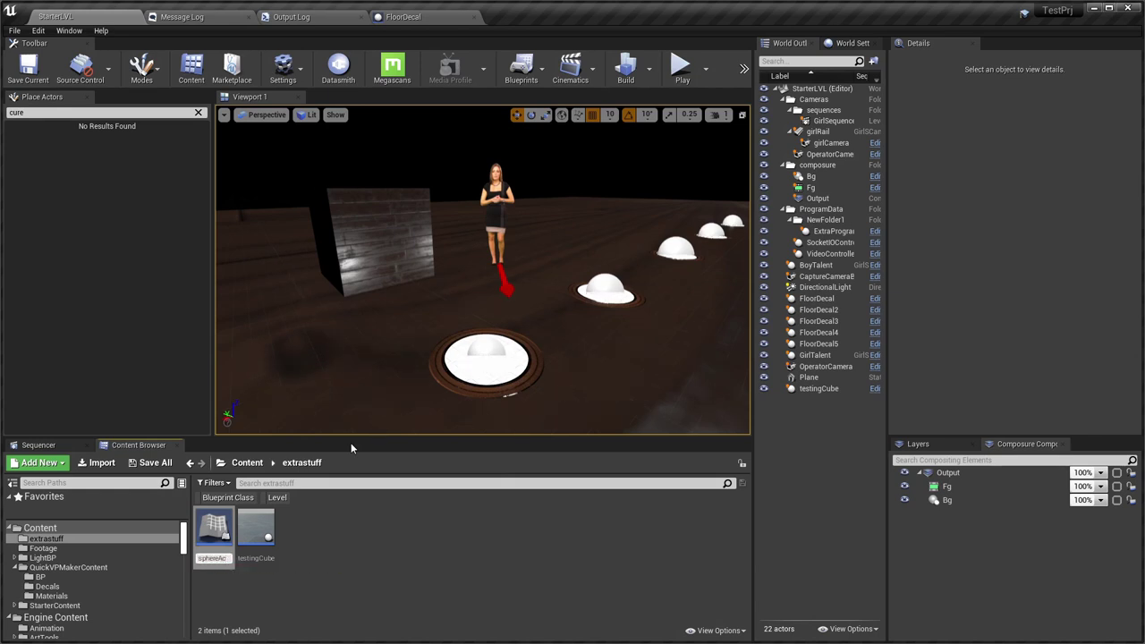
{"action": "type", "text": "tor"}
{"action": "key", "text": "Return"}
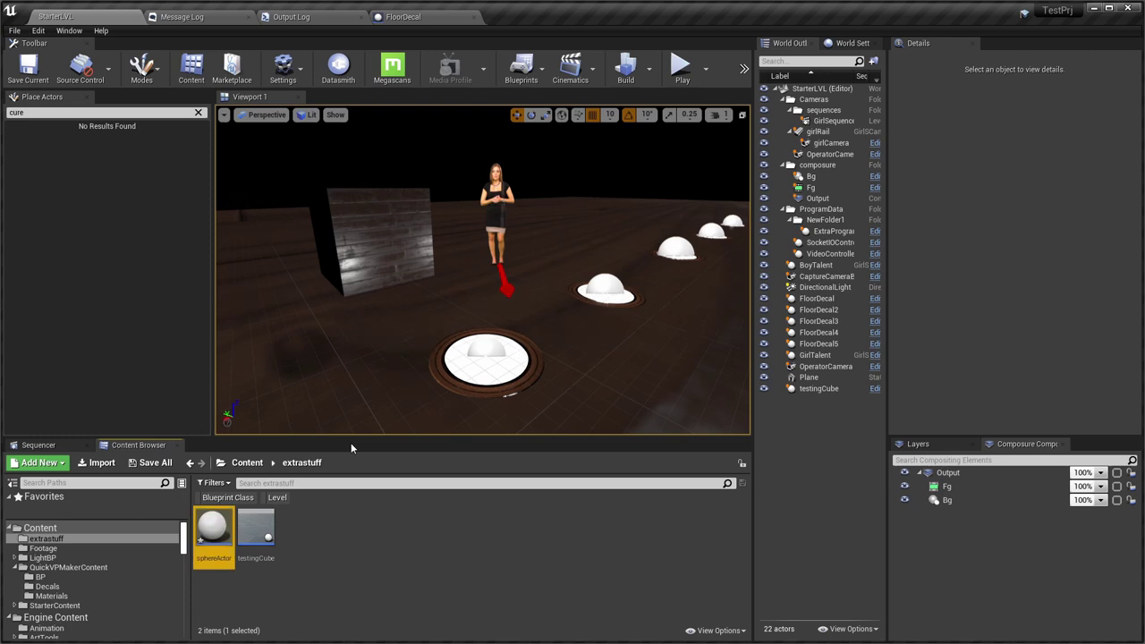
Place sphereActor on the floor beside the male talent and open its Blueprint docked next to StarterLVL.
{"action": "right_click_drag", "start_coordinate": [563, 313], "coordinate": [439, 319]}
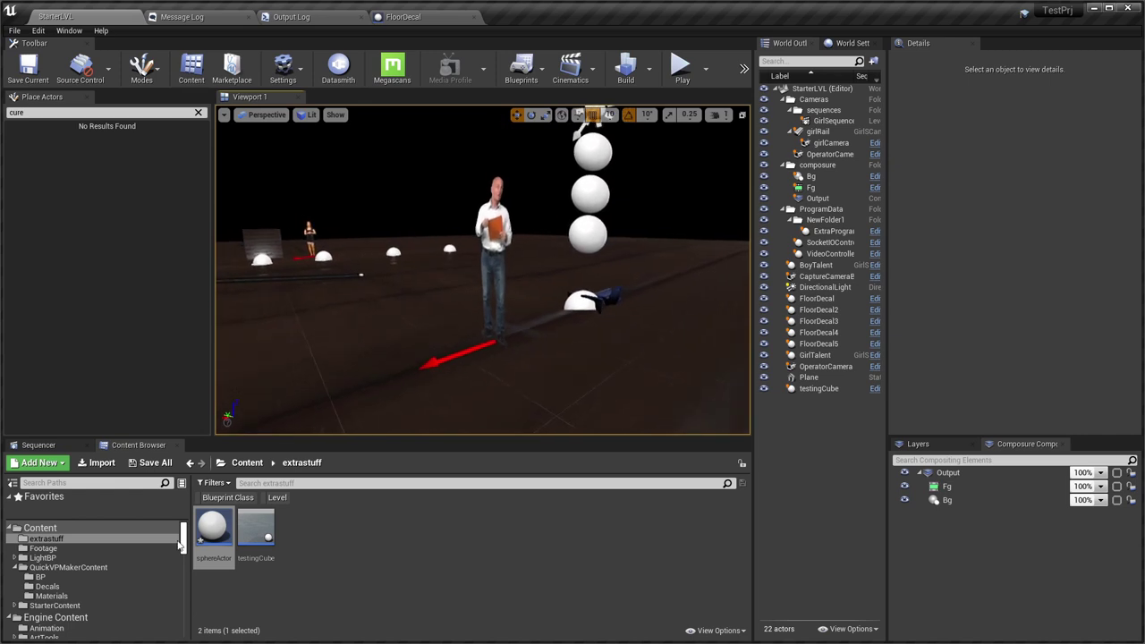
{"action": "left_click_drag", "start_coordinate": [213, 530], "coordinate": [419, 343]}
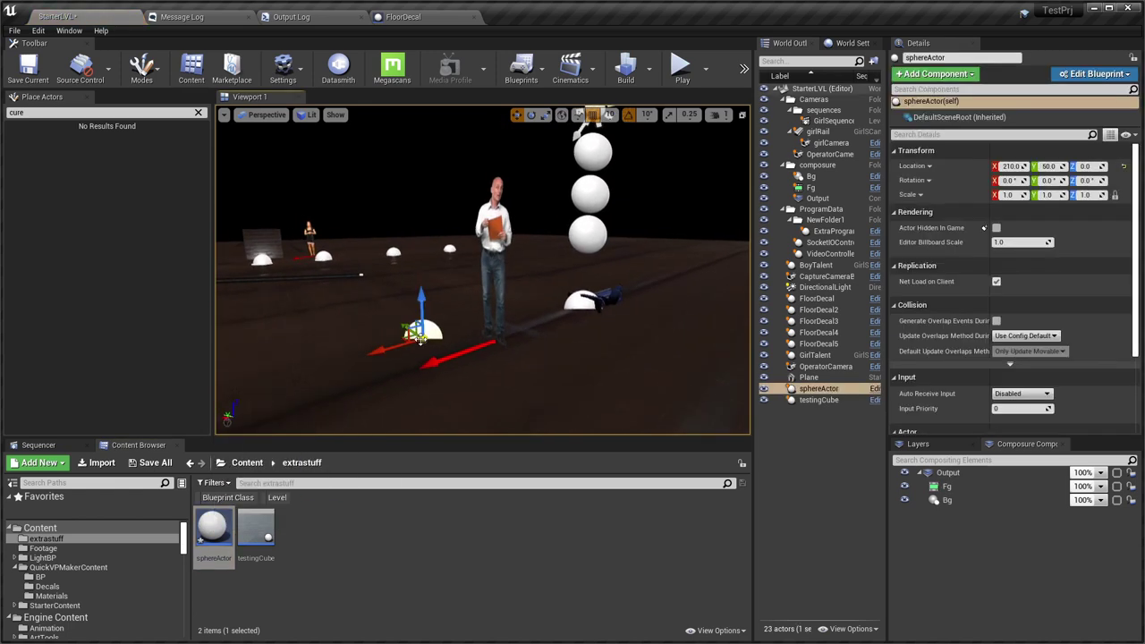
{"action": "double_click", "coordinate": [219, 517]}
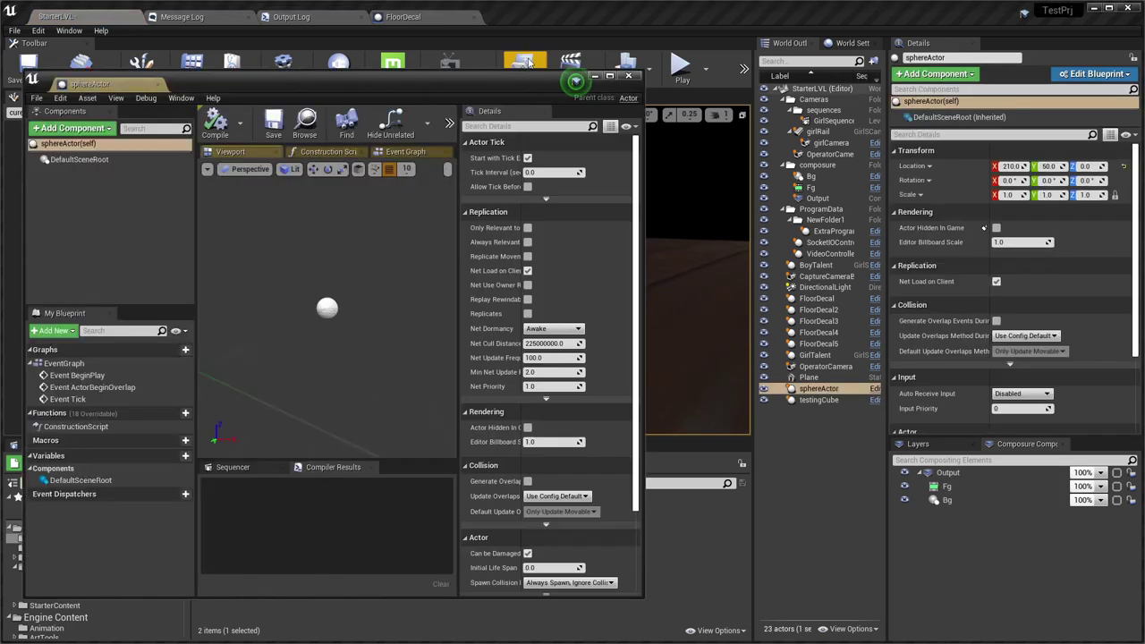
{"action": "left_click_drag", "start_coordinate": [152, 87], "coordinate": [177, 22]}
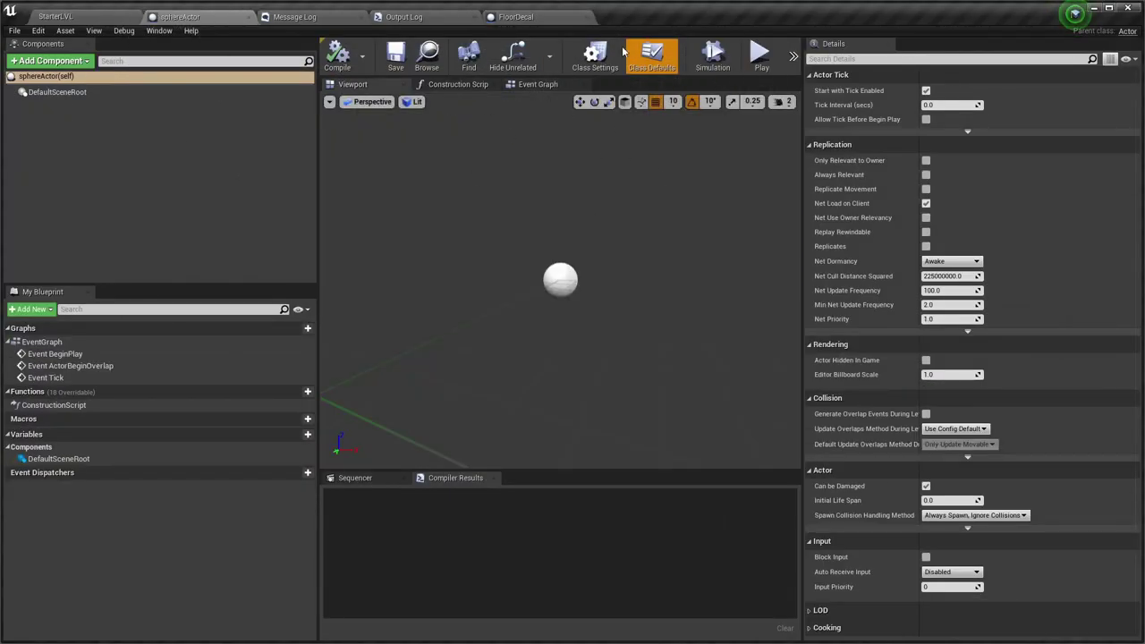
Add the LVLDirector interface to sphereActor in its class settings, and compile and save the Blueprint.
{"action": "left_click", "coordinate": [595, 56]}
{"action": "left_click", "coordinate": [1122, 280]}
{"action": "type", "text": "lvl"}
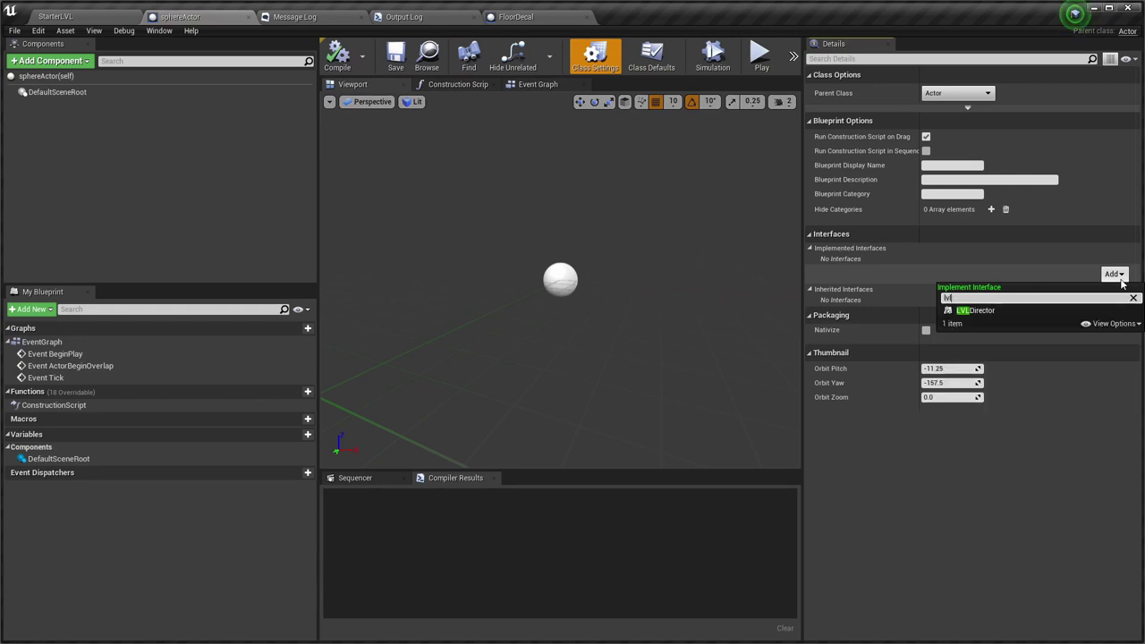
{"action": "left_click", "coordinate": [976, 310]}
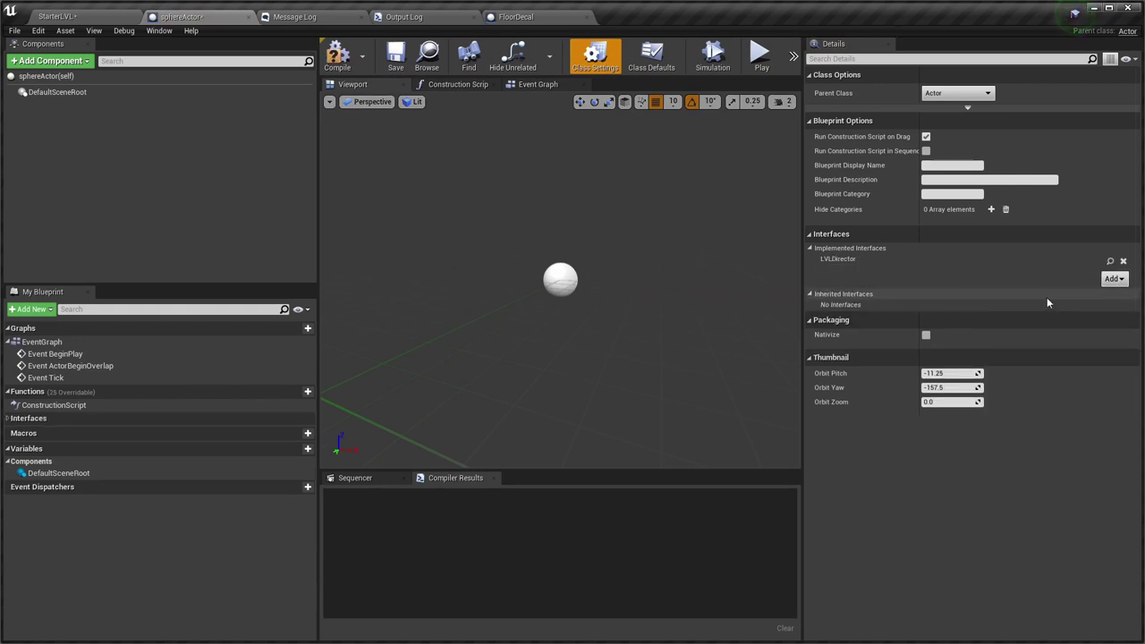
{"action": "left_click", "coordinate": [350, 61]}
{"action": "left_click", "coordinate": [397, 56]}
Add a Cylinder component under sphereActor's DefaultSceneRoot and name it 1.
{"action": "right_click_drag", "start_coordinate": [587, 256], "coordinate": [626, 259]}
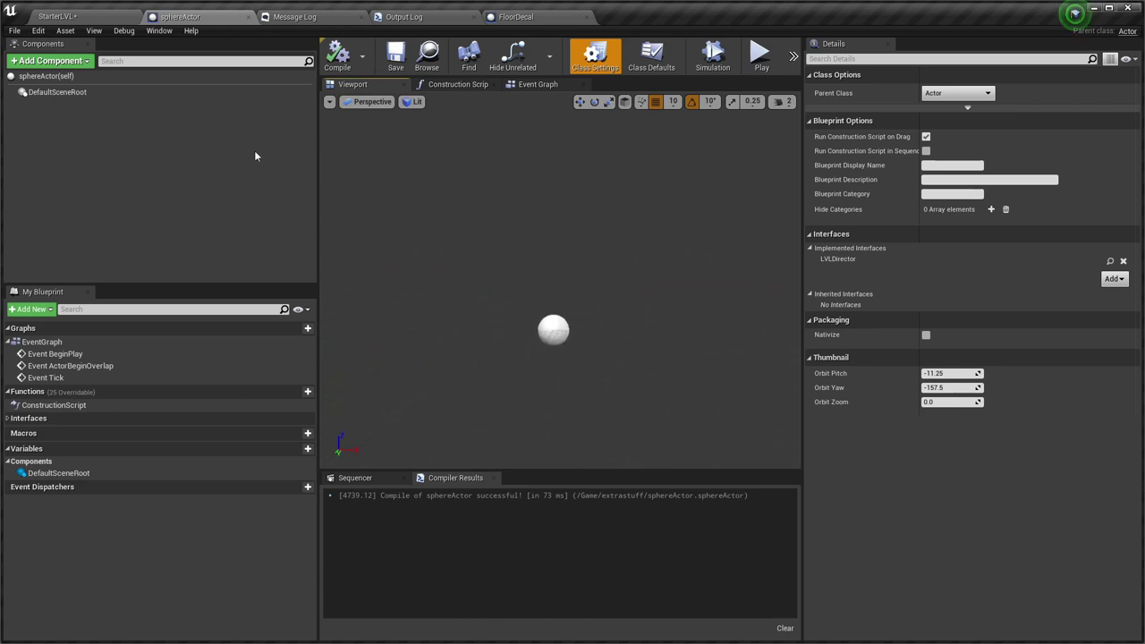
{"action": "left_click", "coordinate": [34, 61]}
{"action": "type", "text": "cy"}
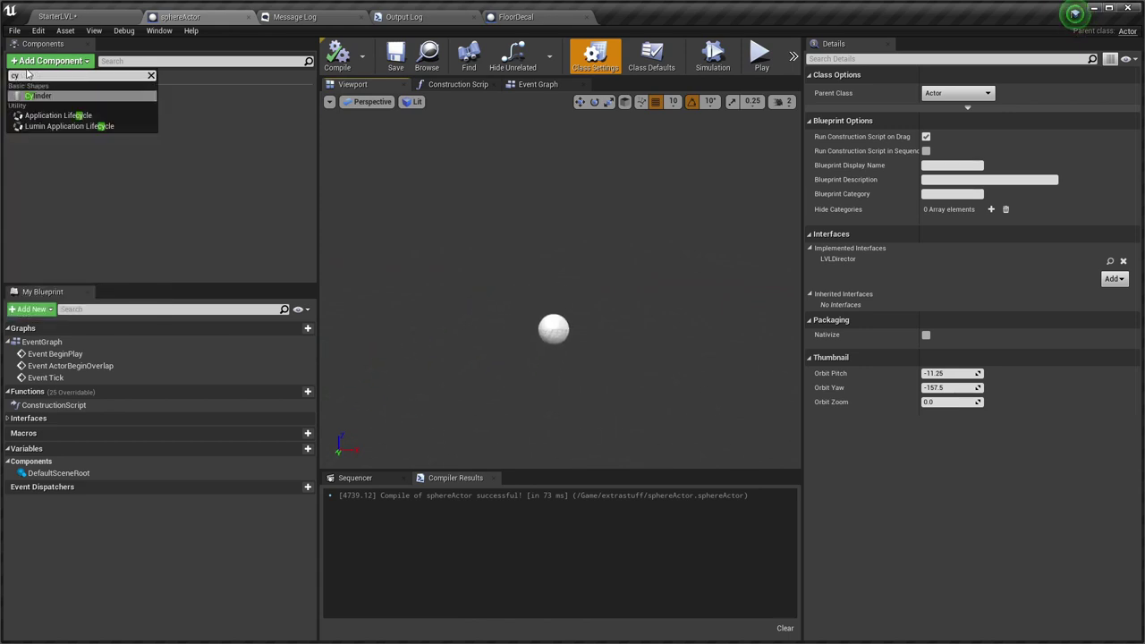
{"action": "key", "text": "Return"}
{"action": "scroll", "coordinate": [560, 337], "scroll_direction": "up", "scroll_amount": 4}
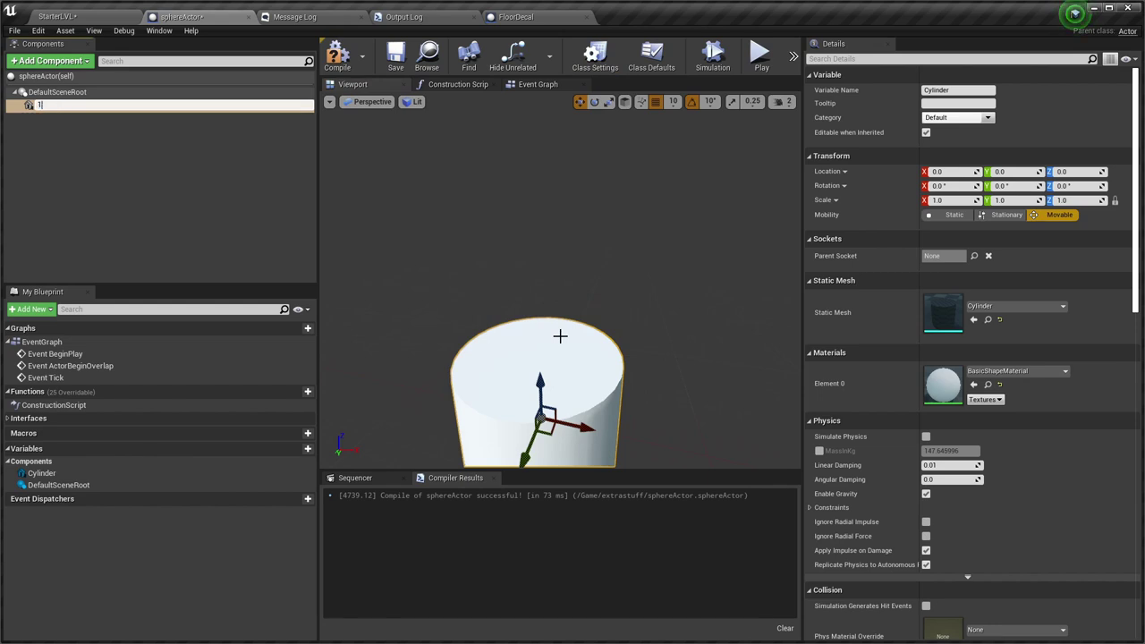
{"action": "key", "text": "Return"}
Raise the cylinder to Z 50 in the front view so its base sits on the origin, and compile the Blueprint.
{"action": "right_click_drag", "start_coordinate": [582, 337], "coordinate": [559, 318]}
{"action": "key", "text": "alt+h"}
{"action": "scroll", "coordinate": [580, 336], "scroll_direction": "up", "scroll_amount": 5}
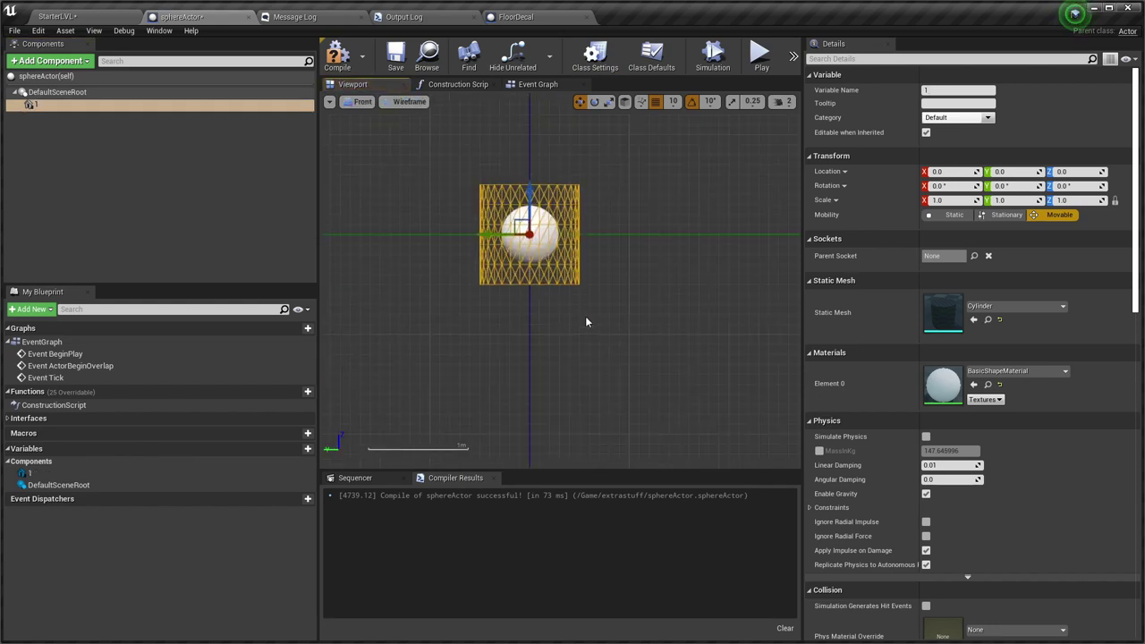
{"action": "left_click_drag", "start_coordinate": [530, 192], "coordinate": [530, 142]}
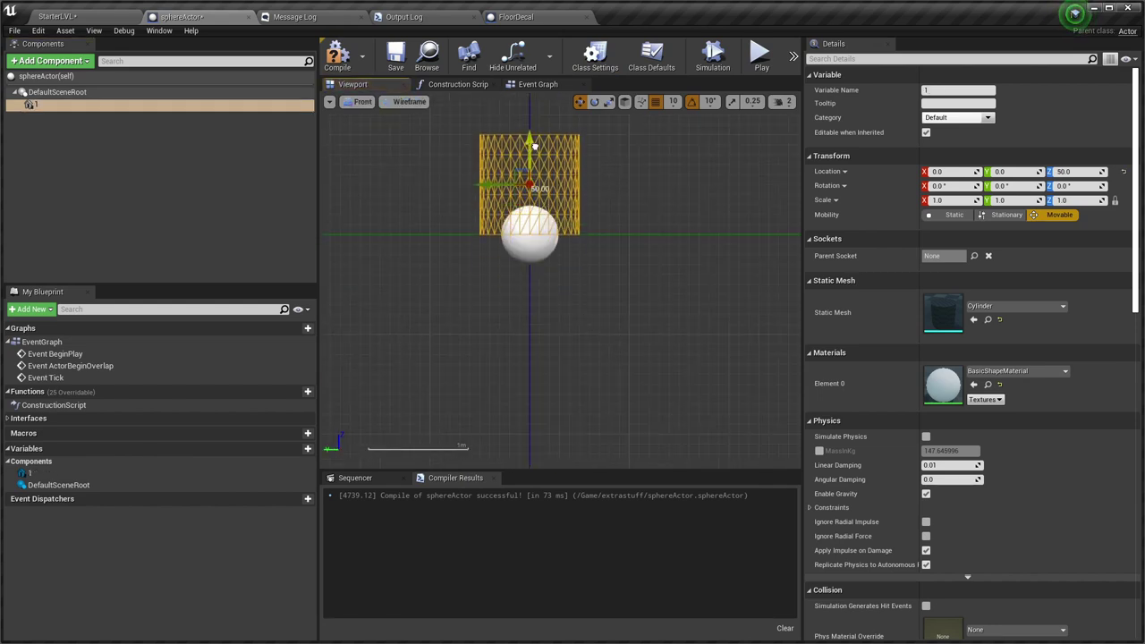
{"action": "left_click", "coordinate": [336, 54]}
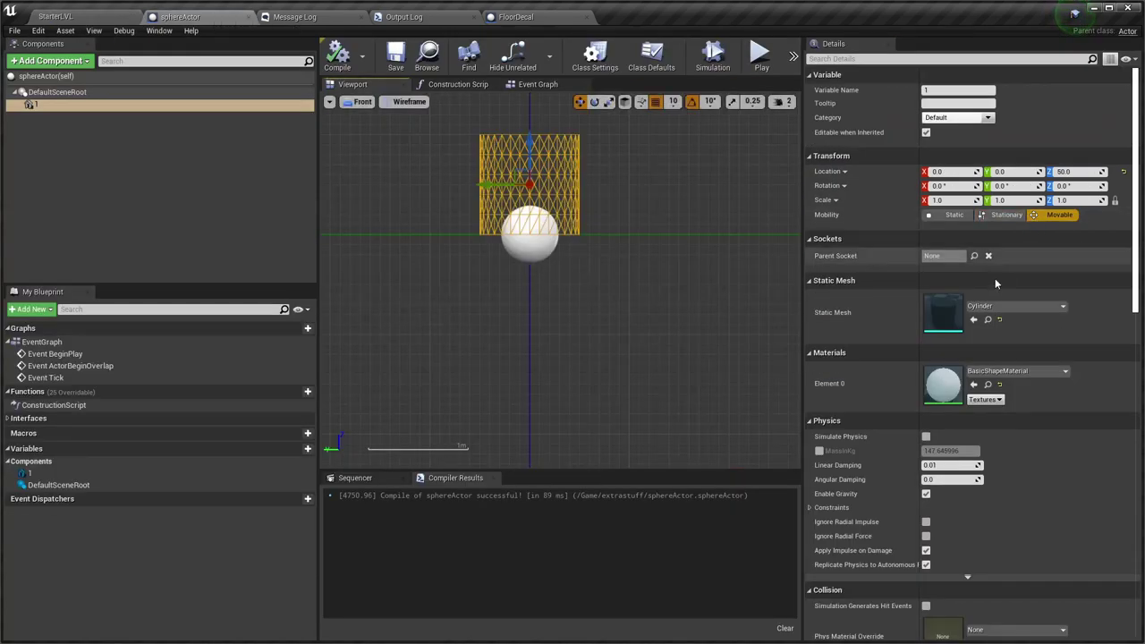
Assign the M_Wood_Oak material to the cylinder component 1.
{"action": "left_click", "coordinate": [993, 307]}
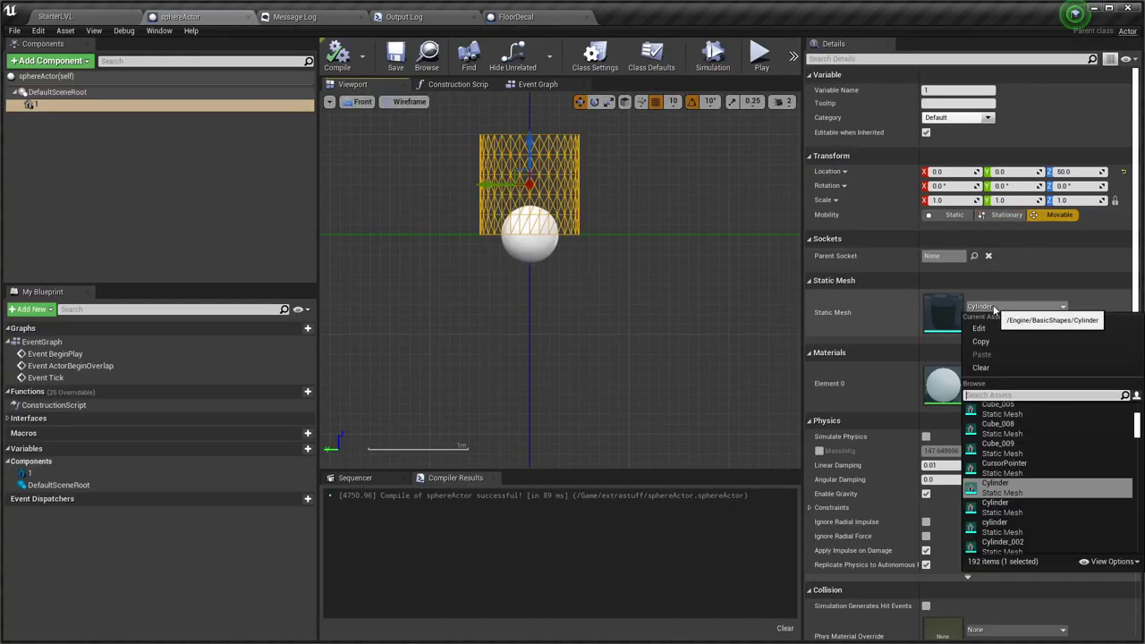
{"action": "left_click", "coordinate": [993, 307]}
{"action": "left_click", "coordinate": [996, 371]}
{"action": "type", "text": "wo"}
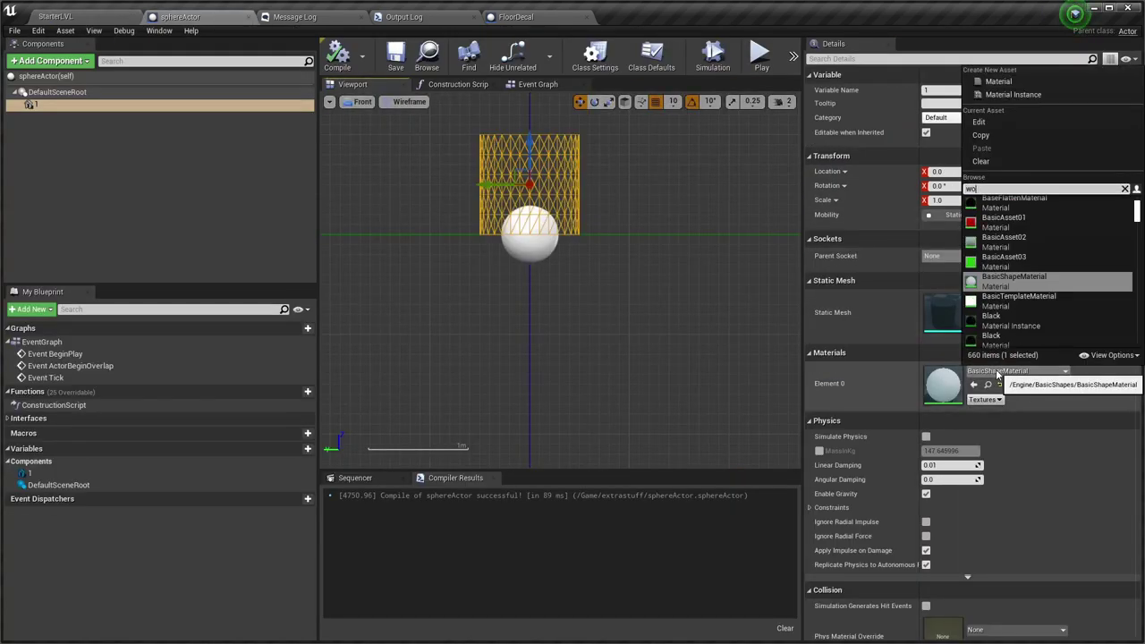
{"action": "type", "text": "od"}
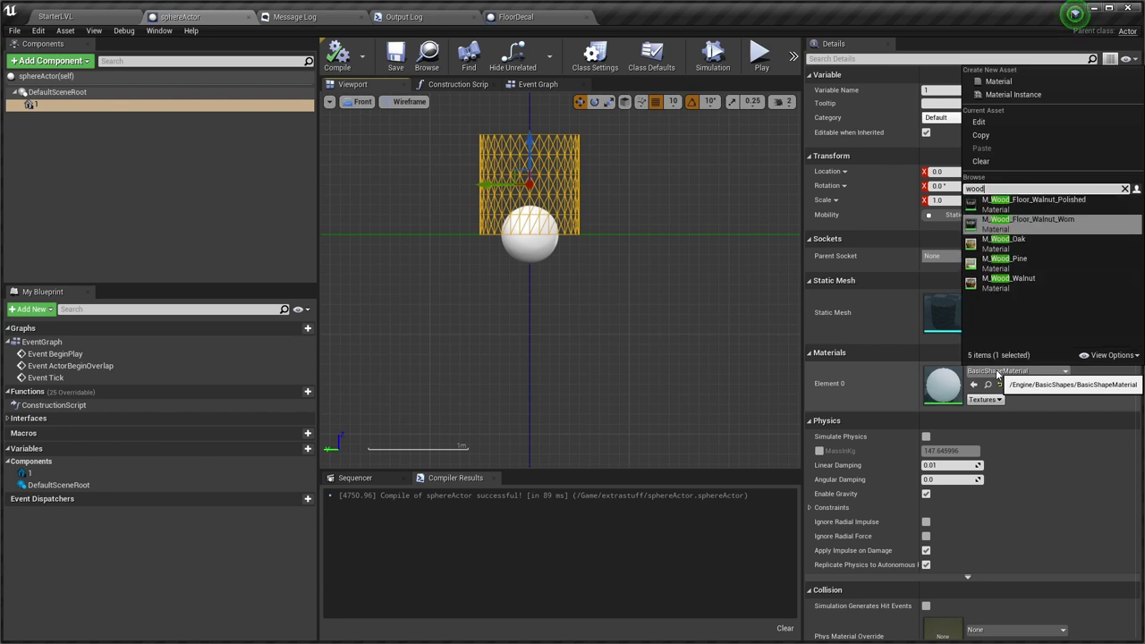
{"action": "key", "text": "Down"}
{"action": "key", "text": "Return"}
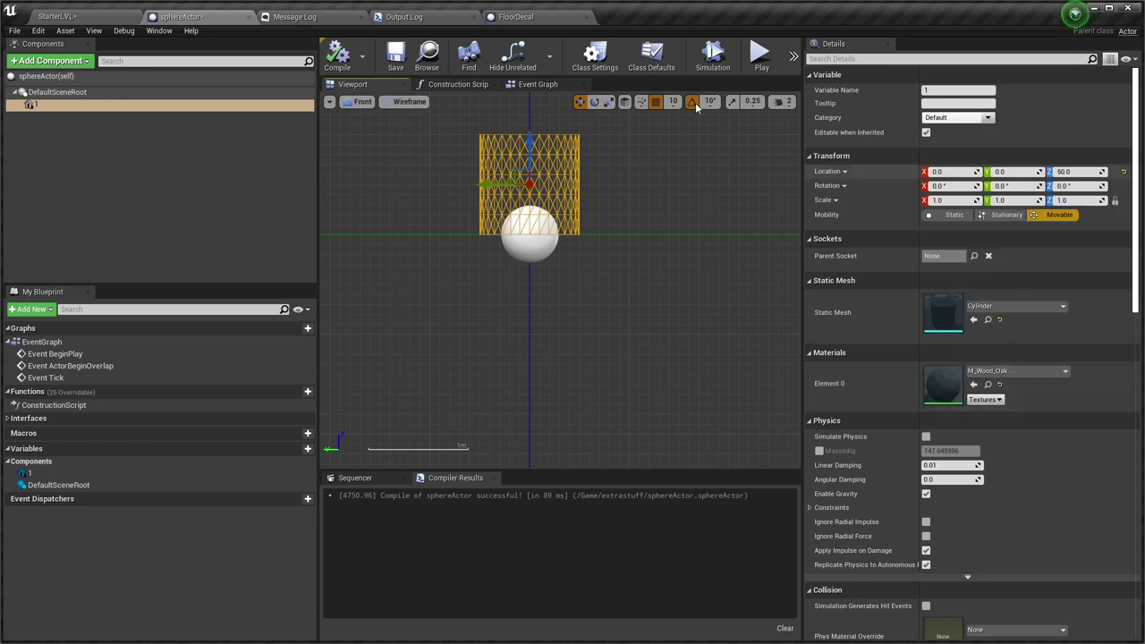
Assign the M_Wood_Floor_Walnut_Polished material to the cylinder component 1 and save the Blueprint.
{"action": "left_click", "coordinate": [1016, 371]}
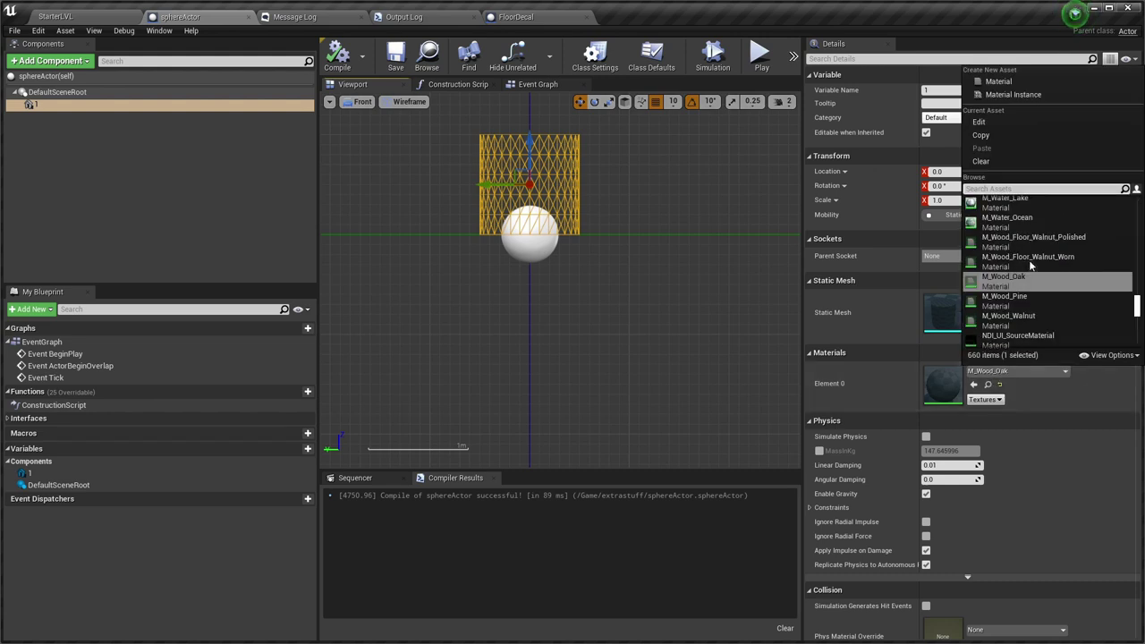
{"action": "scroll", "coordinate": [1033, 266], "scroll_direction": "up", "scroll_amount": 2}
{"action": "type", "text": "wood"}
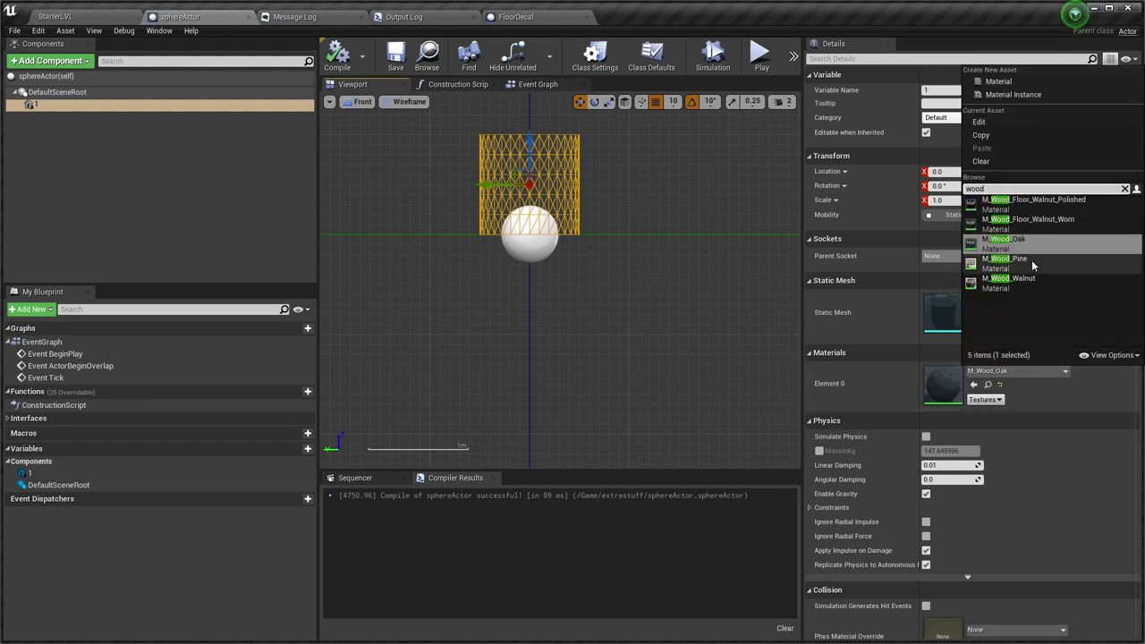
{"action": "left_click", "coordinate": [1040, 205]}
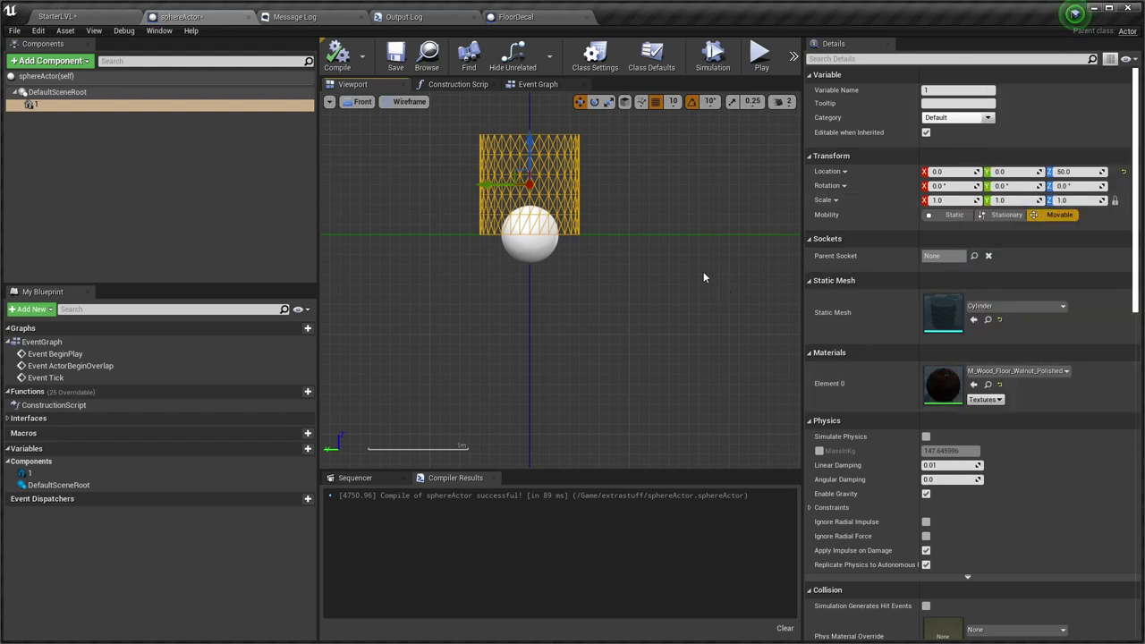
{"action": "key", "text": "ctrl+s"}
Examine the wood material on the cylinder in StarterLVL and in sphereActor's perspective view.
{"action": "left_click", "coordinate": [91, 17]}
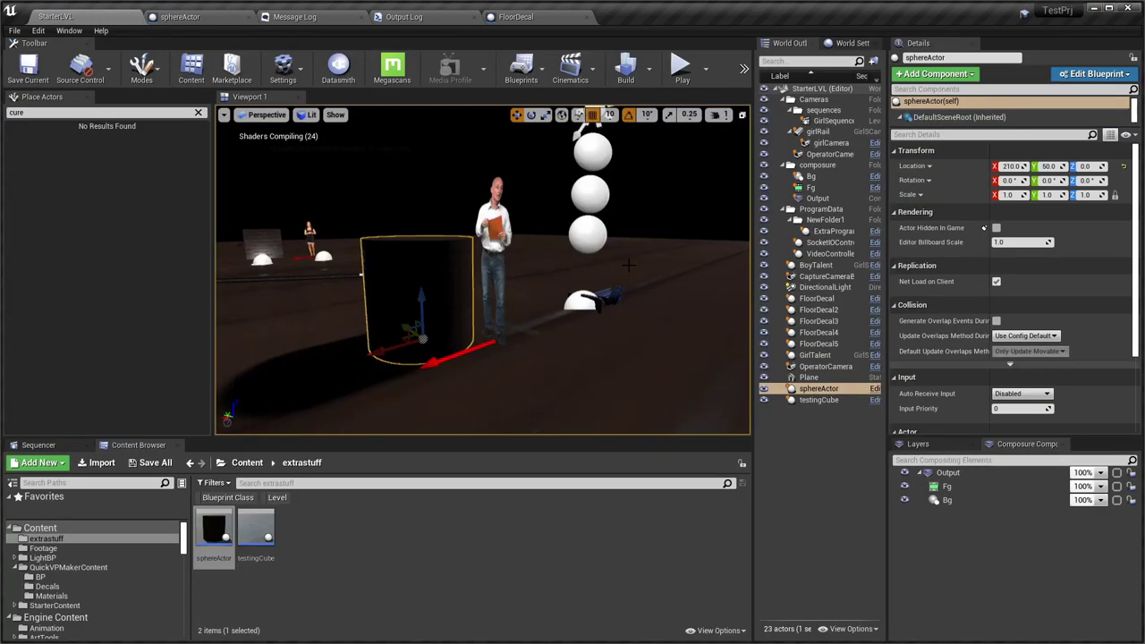
{"action": "right_click_drag", "start_coordinate": [484, 270], "coordinate": [662, 293]}
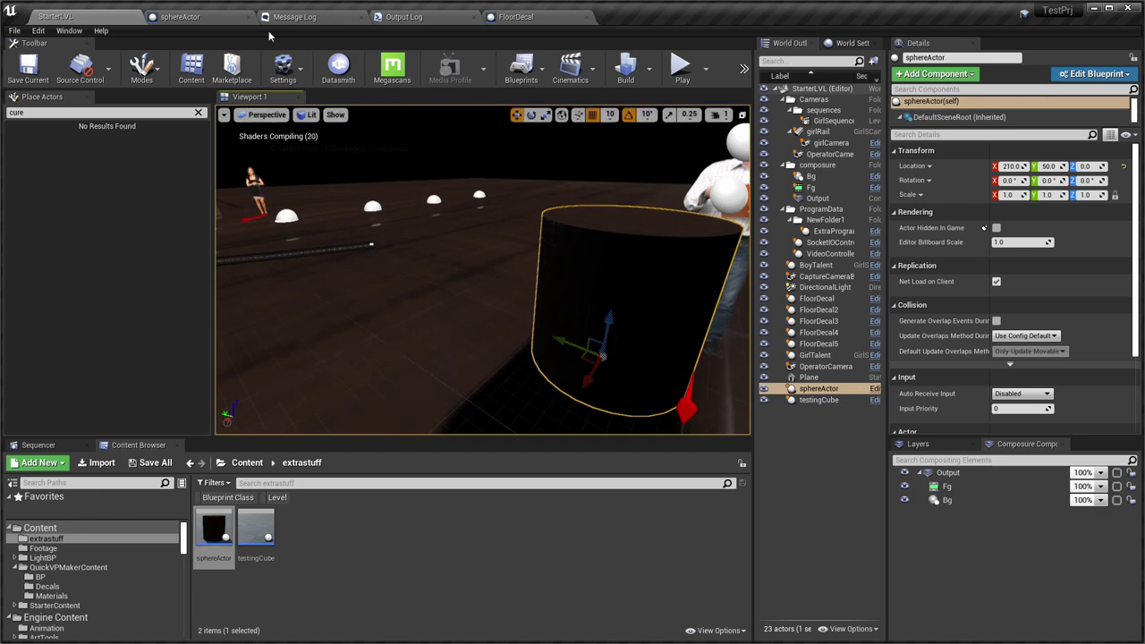
{"action": "left_click", "coordinate": [188, 17]}
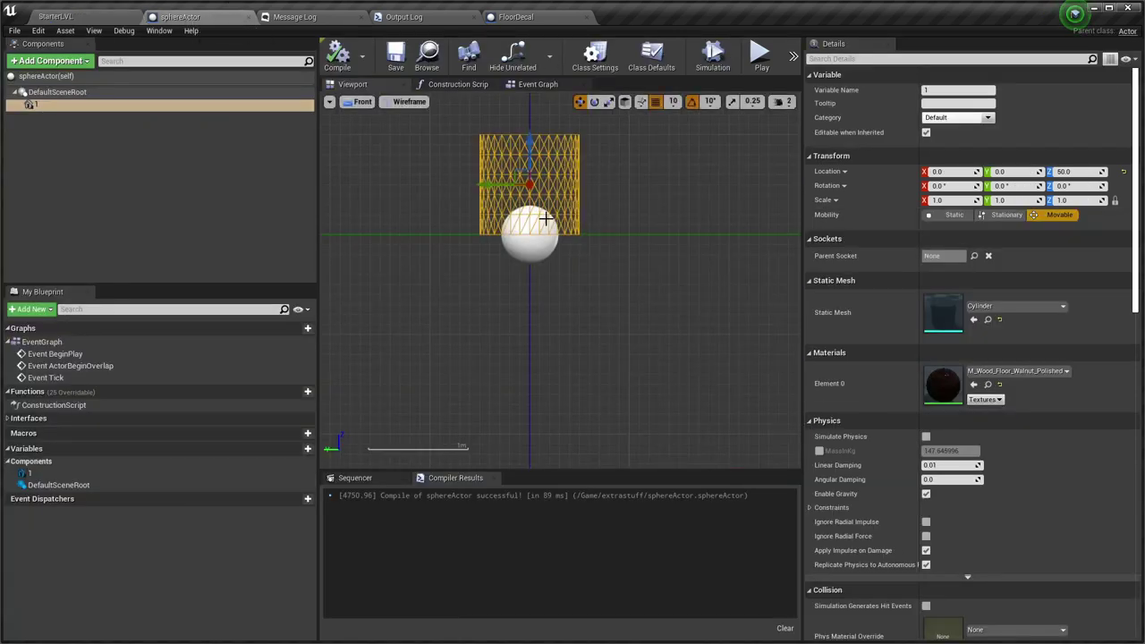
{"action": "right_click_drag", "start_coordinate": [551, 241], "coordinate": [617, 348]}
{"action": "scroll", "coordinate": [617, 347], "scroll_direction": "up", "scroll_amount": 3}
{"action": "key", "text": "alt+g"}
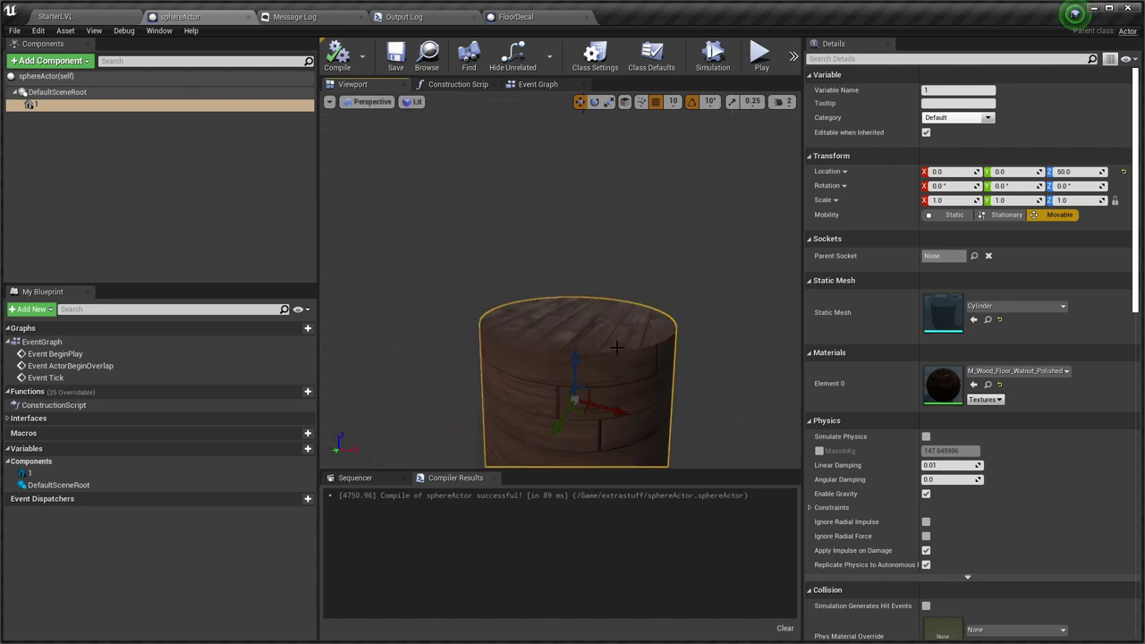
{"action": "scroll", "coordinate": [630, 350], "scroll_direction": "down", "scroll_amount": 4}
{"action": "scroll", "coordinate": [629, 350], "scroll_direction": "up", "scroll_amount": 2}
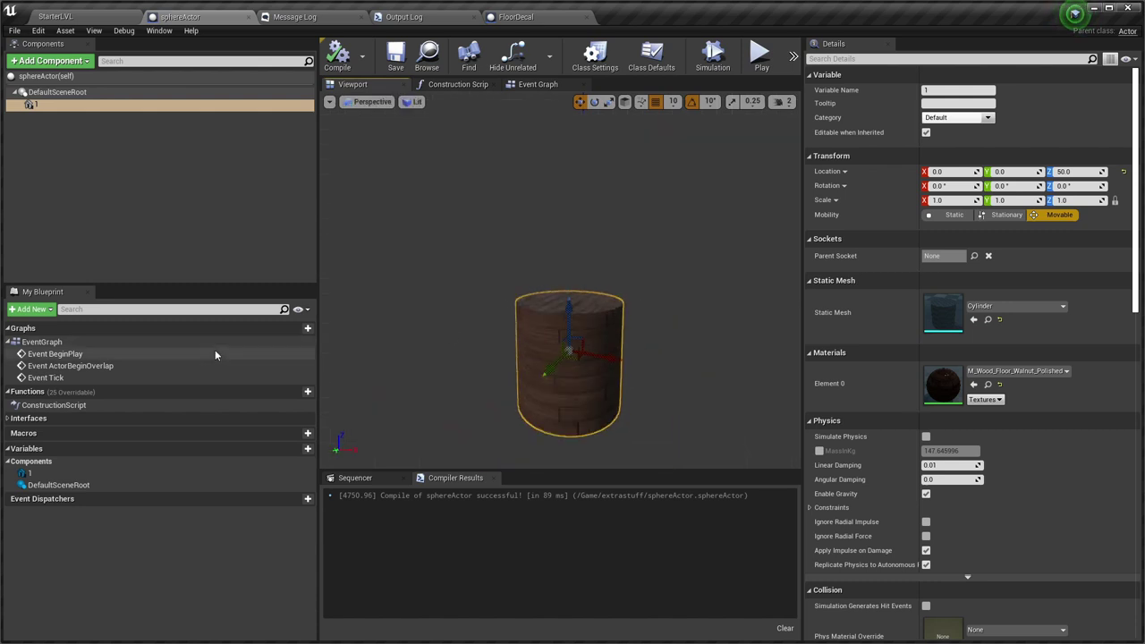
Open sphereActor's Get Program Info interface function, move its Return Node farther from the entry node, and set Program Info to Cylinder Trigger.
{"action": "left_click", "coordinate": [214, 418]}
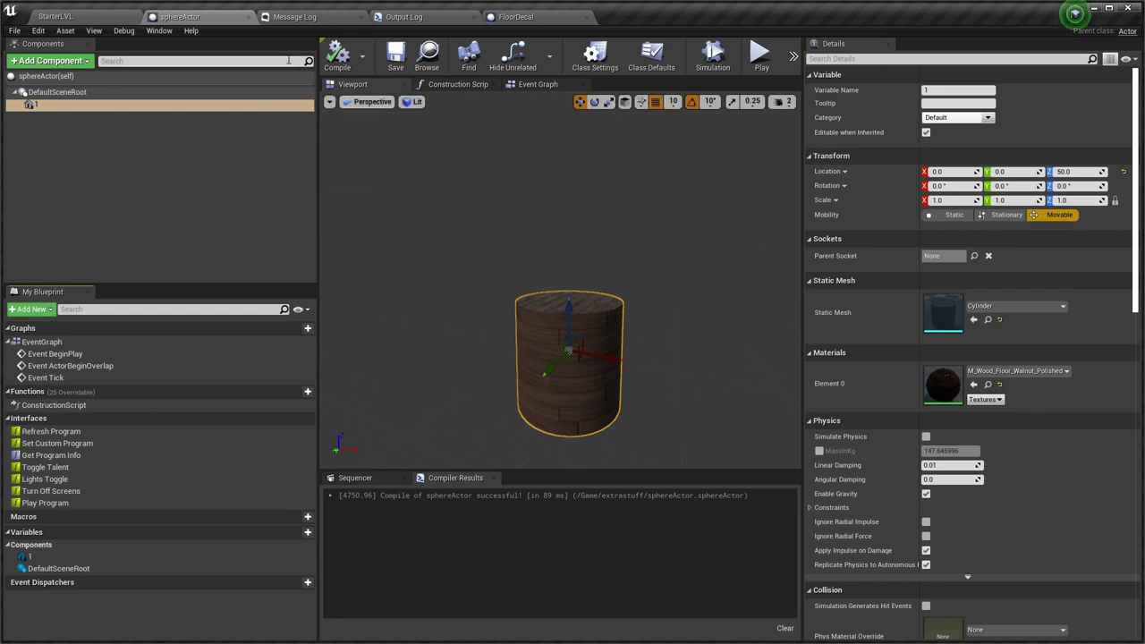
{"action": "right_click_drag", "start_coordinate": [443, 142], "coordinate": [449, 205]}
{"action": "key", "text": "w"}
{"action": "scroll", "coordinate": [446, 117], "scroll_direction": "up", "scroll_amount": 2}
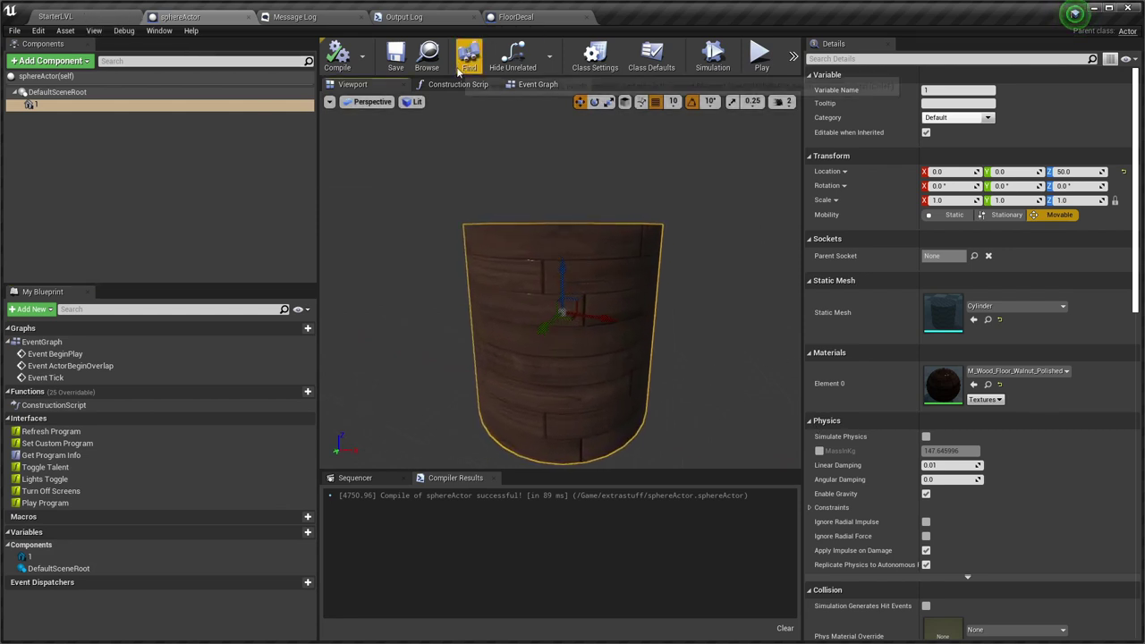
{"action": "double_click", "coordinate": [43, 458]}
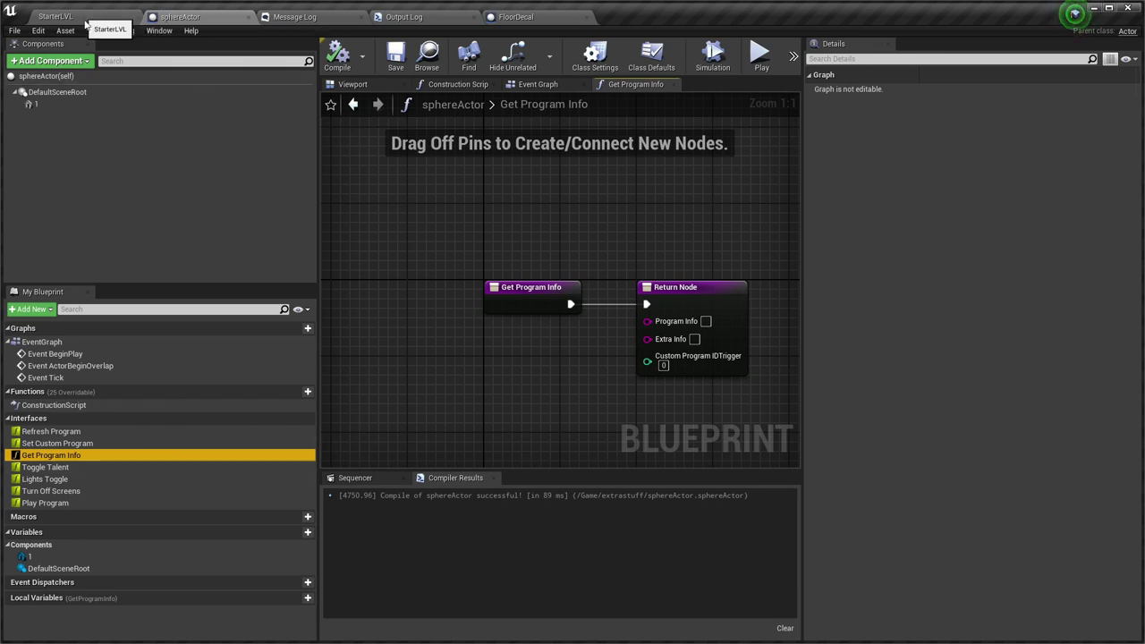
{"action": "right_click_drag", "start_coordinate": [609, 395], "coordinate": [514, 351]}
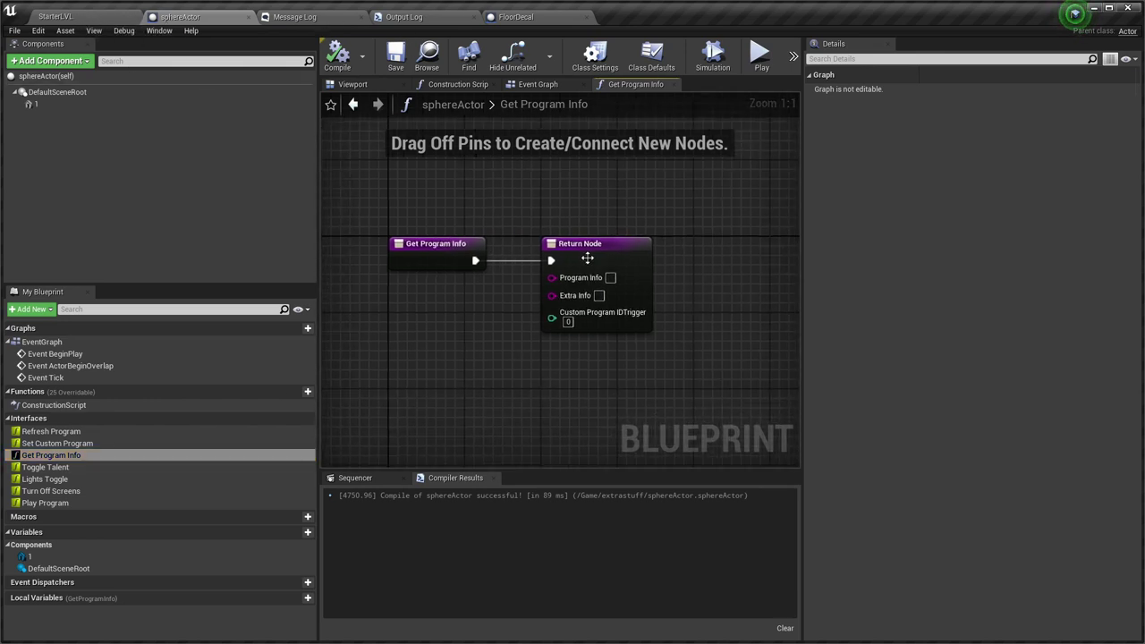
{"action": "left_click_drag", "start_coordinate": [594, 244], "coordinate": [671, 245]}
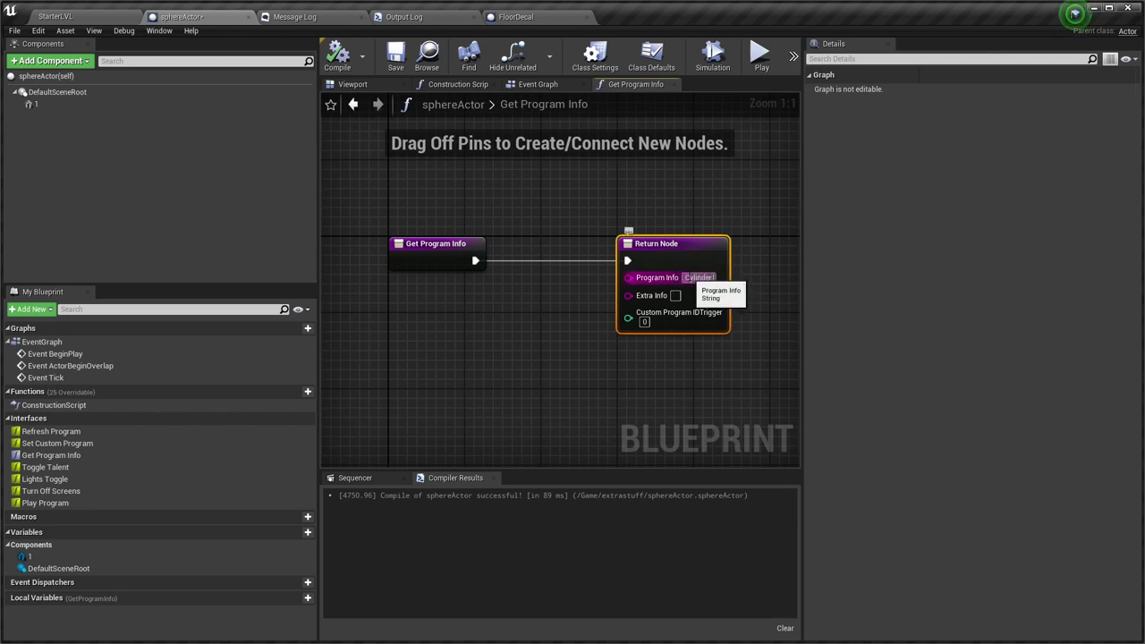
{"action": "type", "text": "gger"}
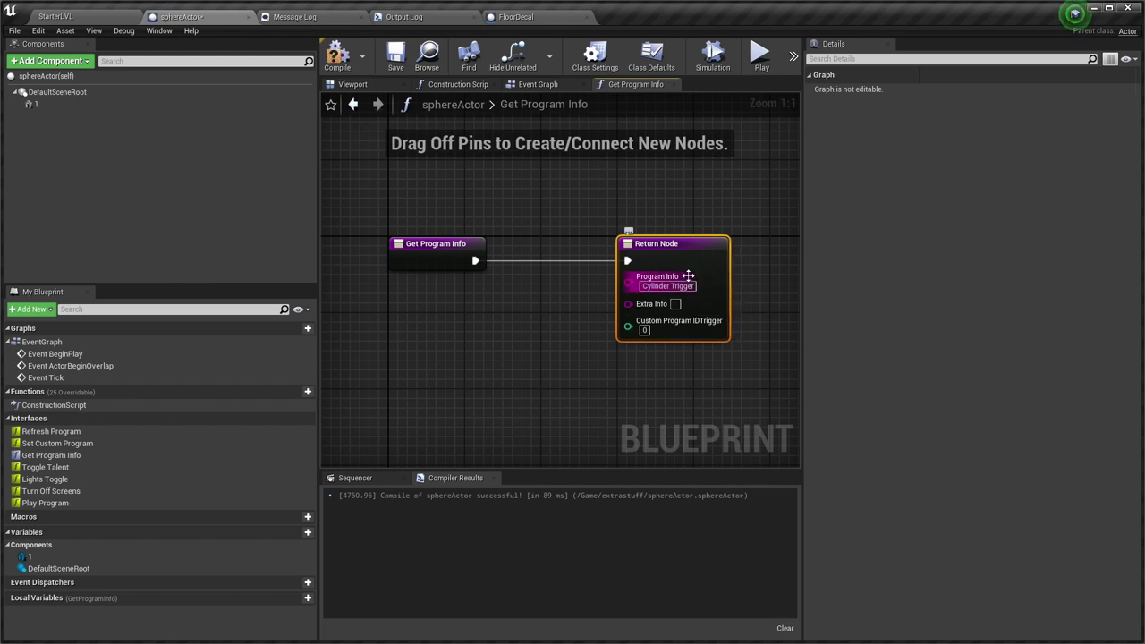
{"action": "left_click", "coordinate": [644, 331]}
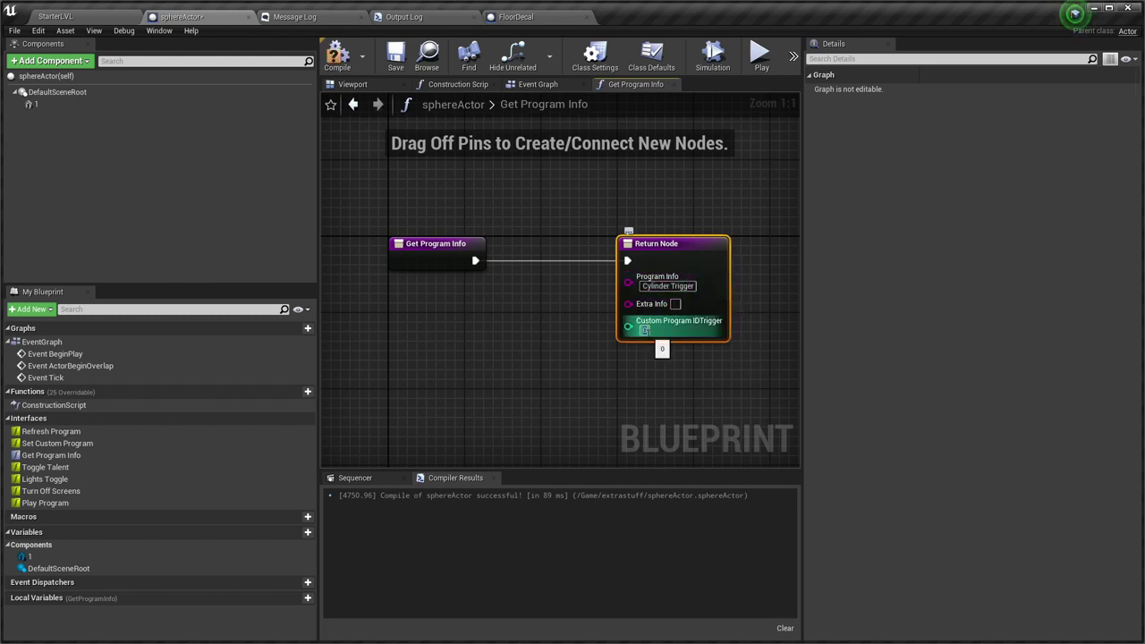
Add an instance-editable Integer variable named TriggerID to sphereActor and compile the Blueprint.
{"action": "left_click", "coordinate": [296, 535]}
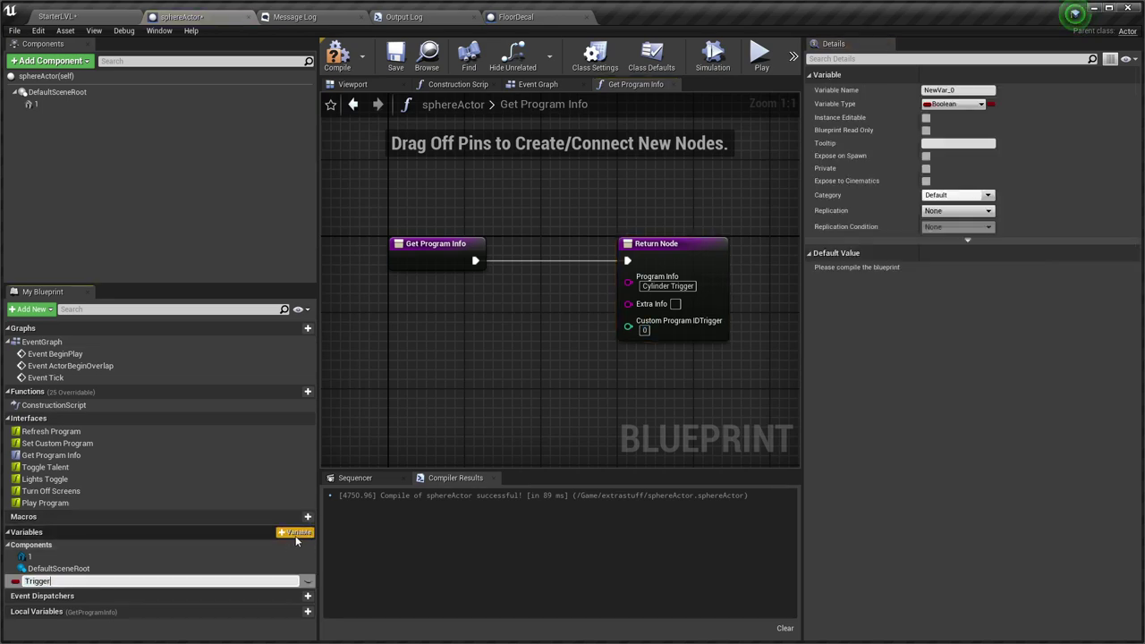
{"action": "type", "text": "TriggerID"}
{"action": "key", "text": "Return"}
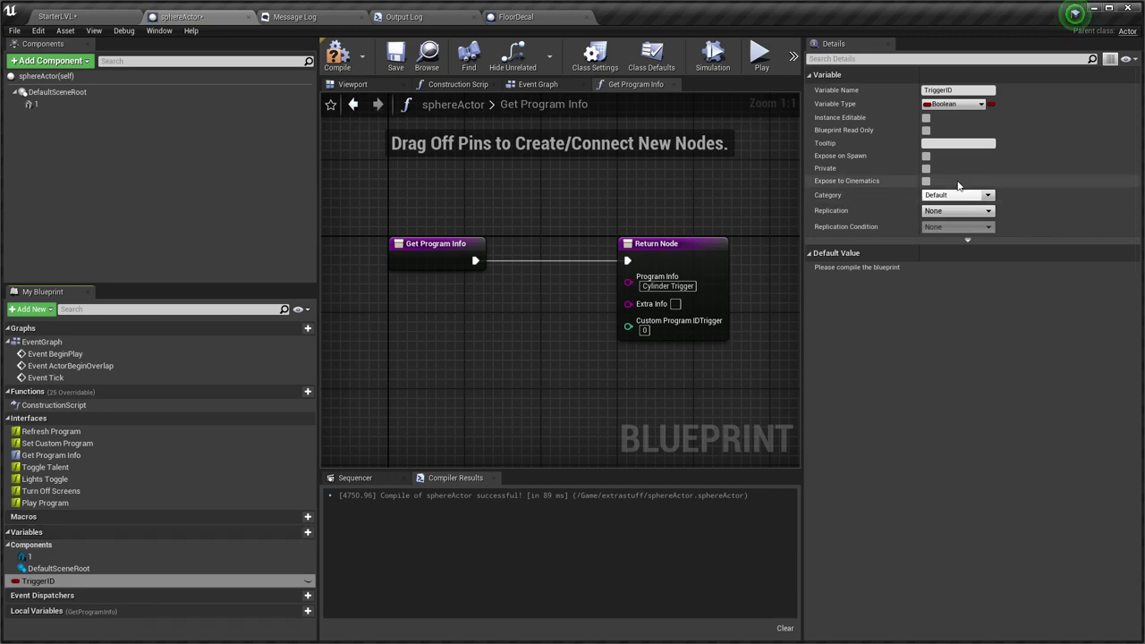
{"action": "left_click", "coordinate": [954, 104]}
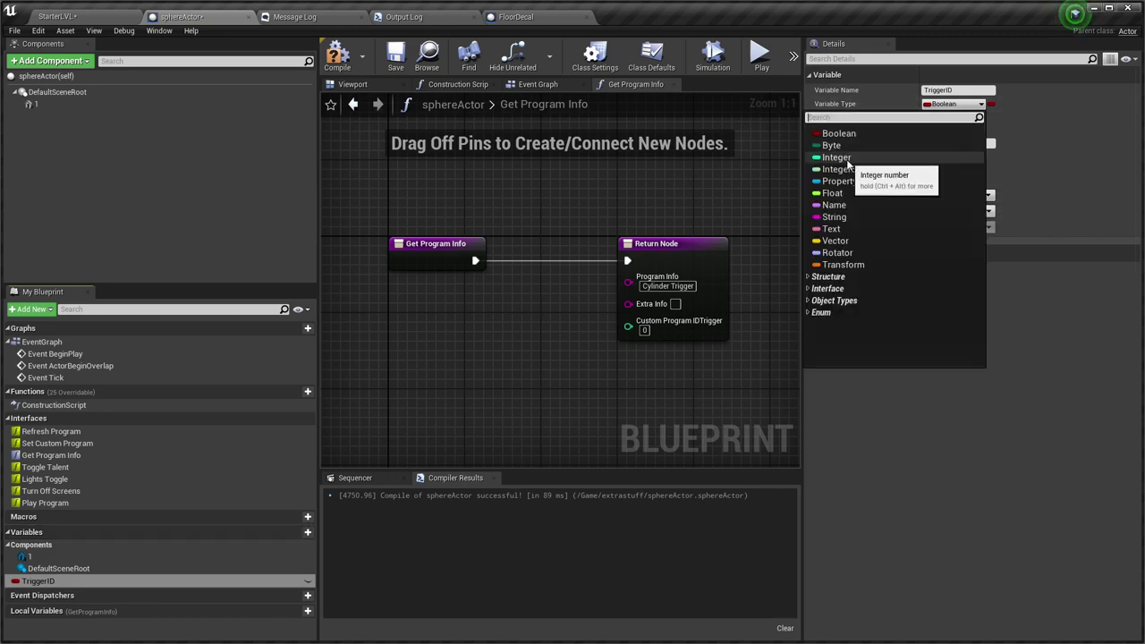
{"action": "left_click", "coordinate": [903, 156]}
{"action": "left_click", "coordinate": [307, 580]}
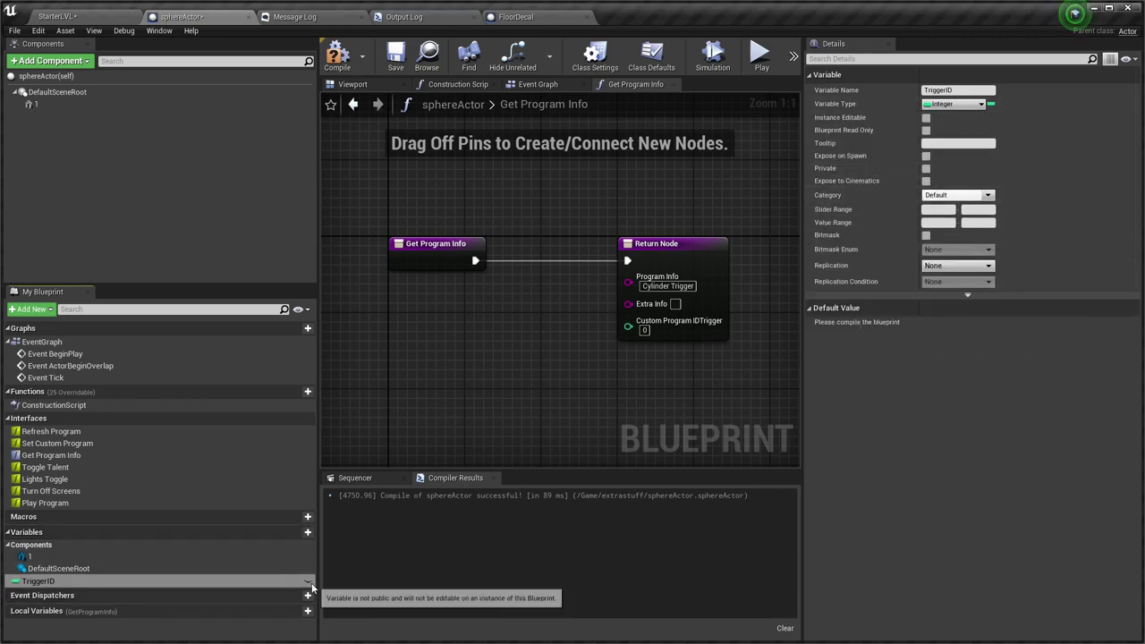
{"action": "left_click", "coordinate": [337, 55]}
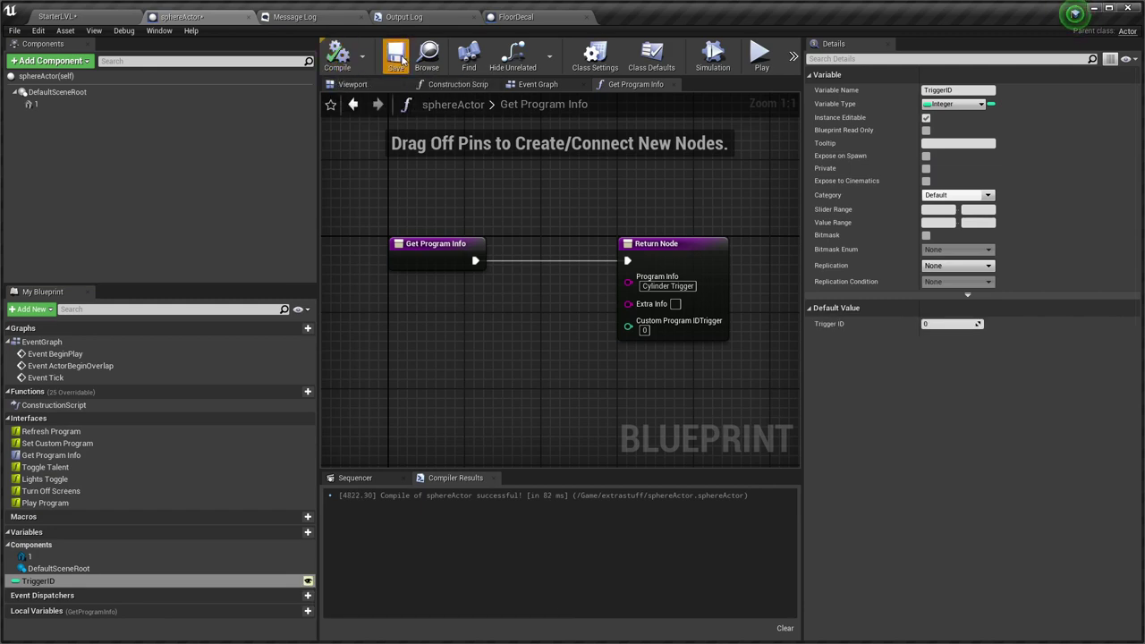
Connect a TriggerID getter to Custom Program IDTrigger on the Return Node, and compile and save the Blueprint.
{"action": "left_click_drag", "start_coordinate": [89, 586], "coordinate": [670, 382]}
{"action": "left_click_drag", "start_coordinate": [687, 332], "coordinate": [687, 334]}
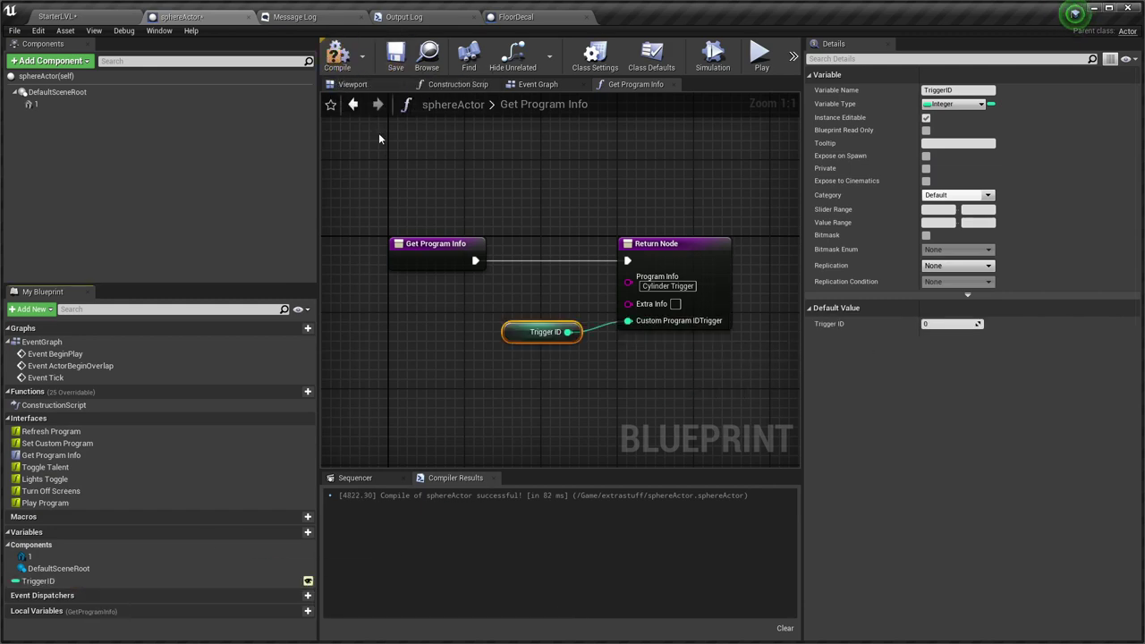
{"action": "left_click", "coordinate": [337, 55]}
Set the Trigger ID of the sphereActor placed in StarterLVL to 1 and save the level.
{"action": "left_click", "coordinate": [56, 17]}
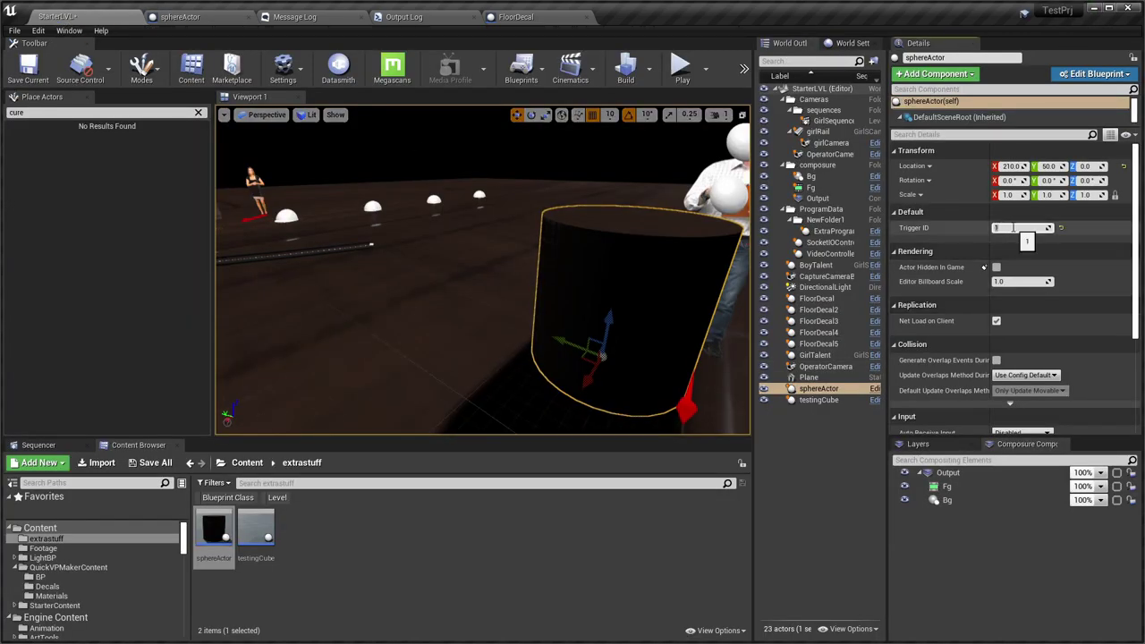
{"action": "key", "text": "ctrl+s"}
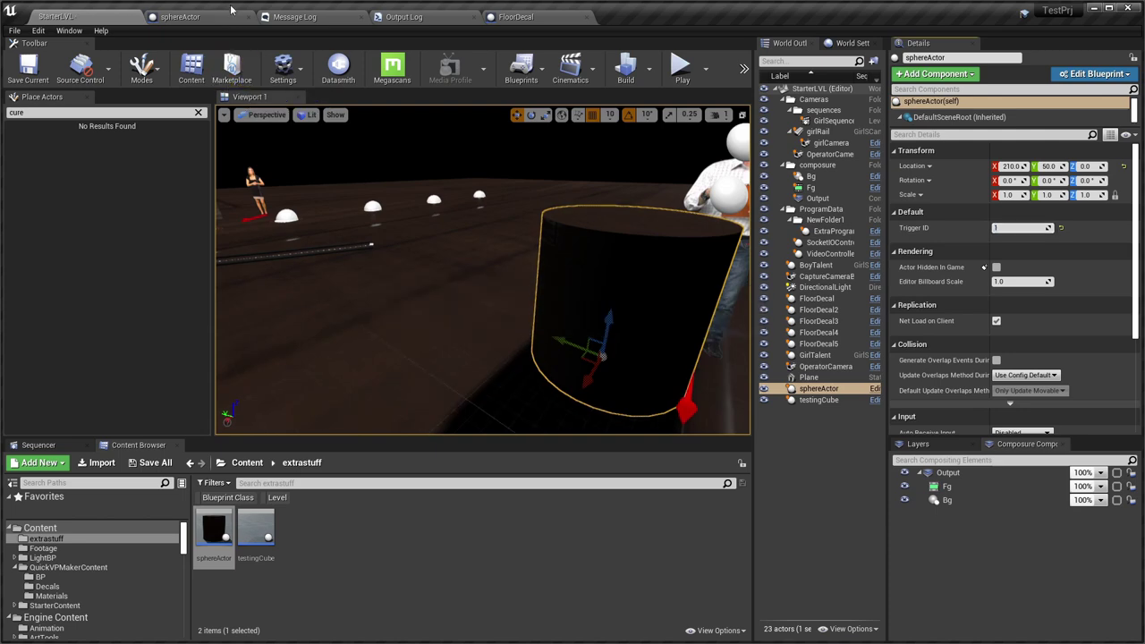
Move the Trigger ID getter farther from the Return Node in sphereActor's Get Program Info graph.
{"action": "left_click", "coordinate": [179, 17]}
{"action": "right_click_drag", "start_coordinate": [593, 343], "coordinate": [506, 352]}
{"action": "left_click_drag", "start_coordinate": [447, 345], "coordinate": [394, 347]}
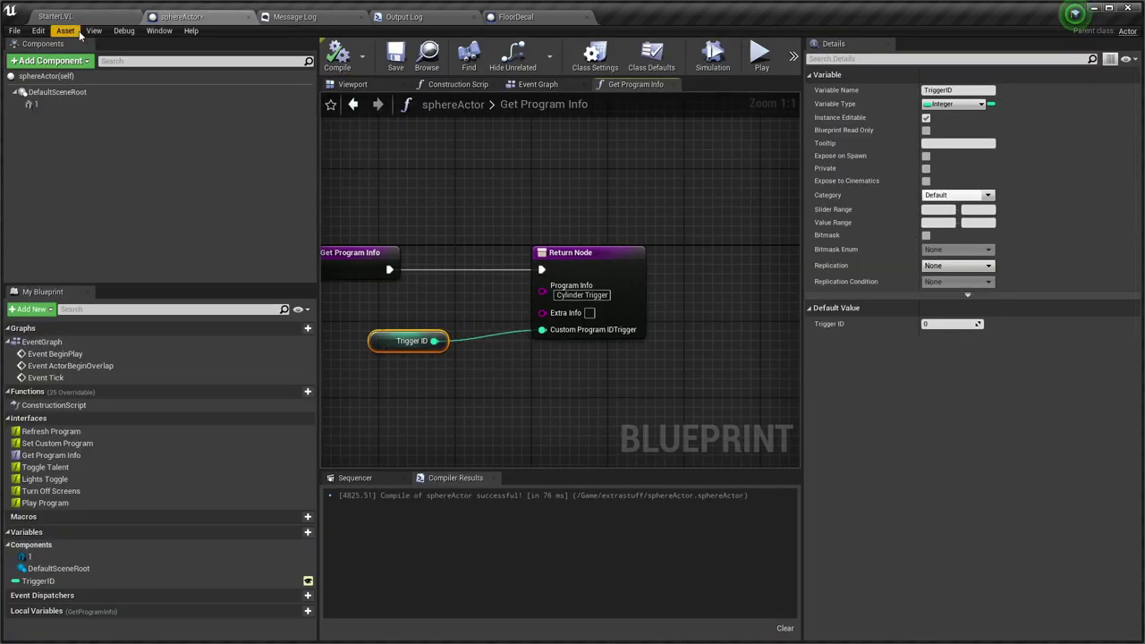
Pilot OperatorCamera2 in StarterLVL, switch to OperatorCamera, and frame both talents and the cylinder from above.
{"action": "left_click", "coordinate": [56, 17]}
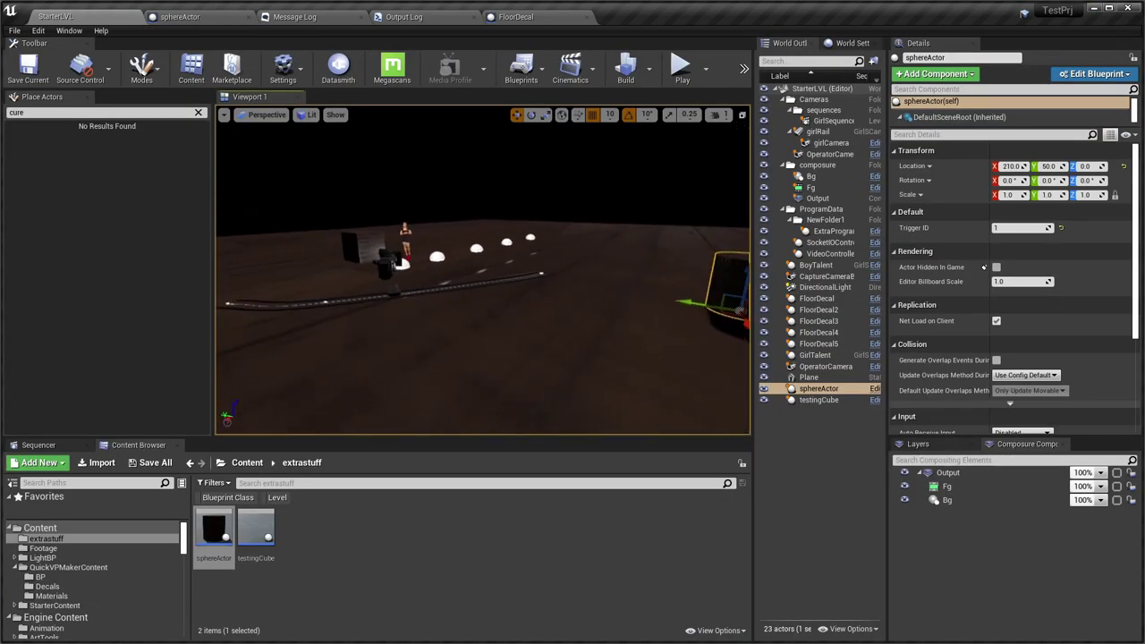
{"action": "left_click", "coordinate": [266, 115]}
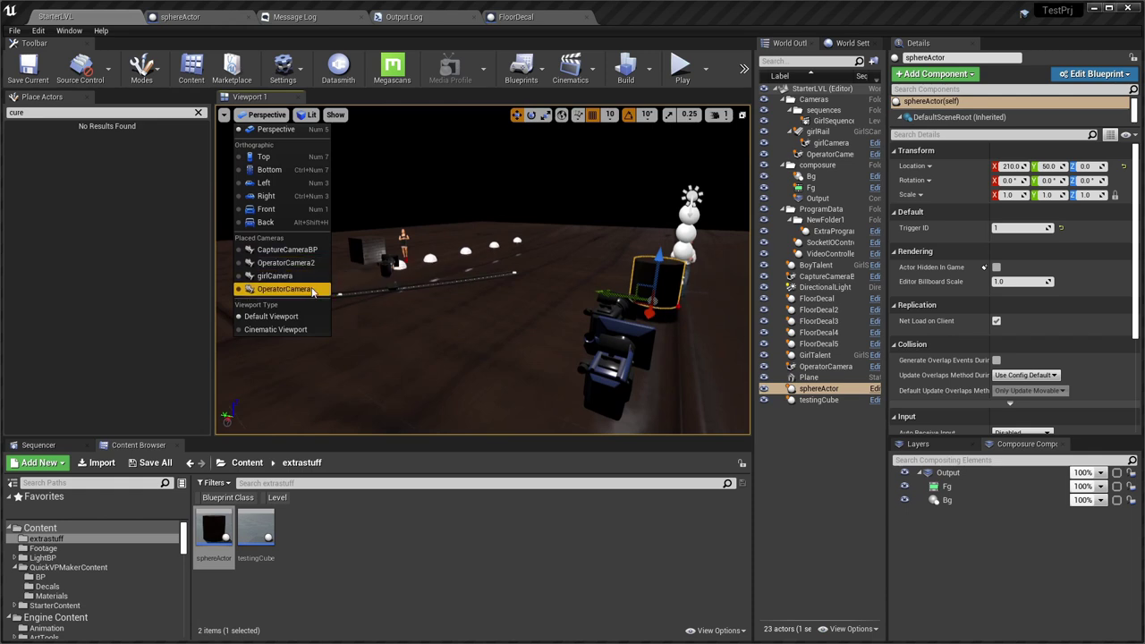
{"action": "left_click", "coordinate": [323, 263]}
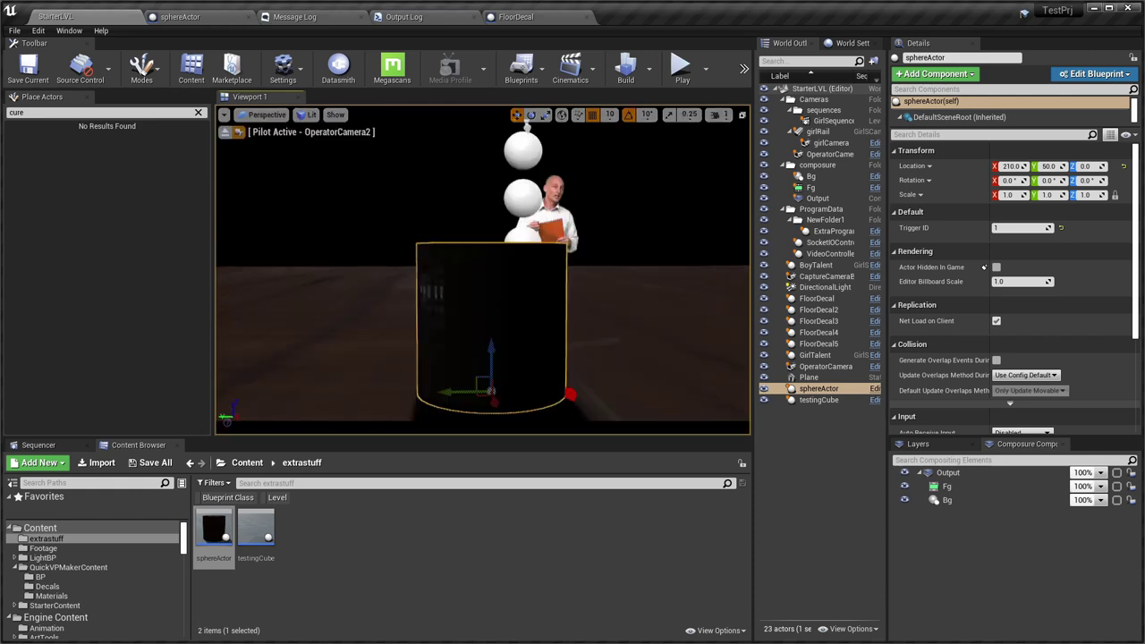
{"action": "left_click", "coordinate": [268, 115]}
{"action": "left_click", "coordinate": [309, 287]}
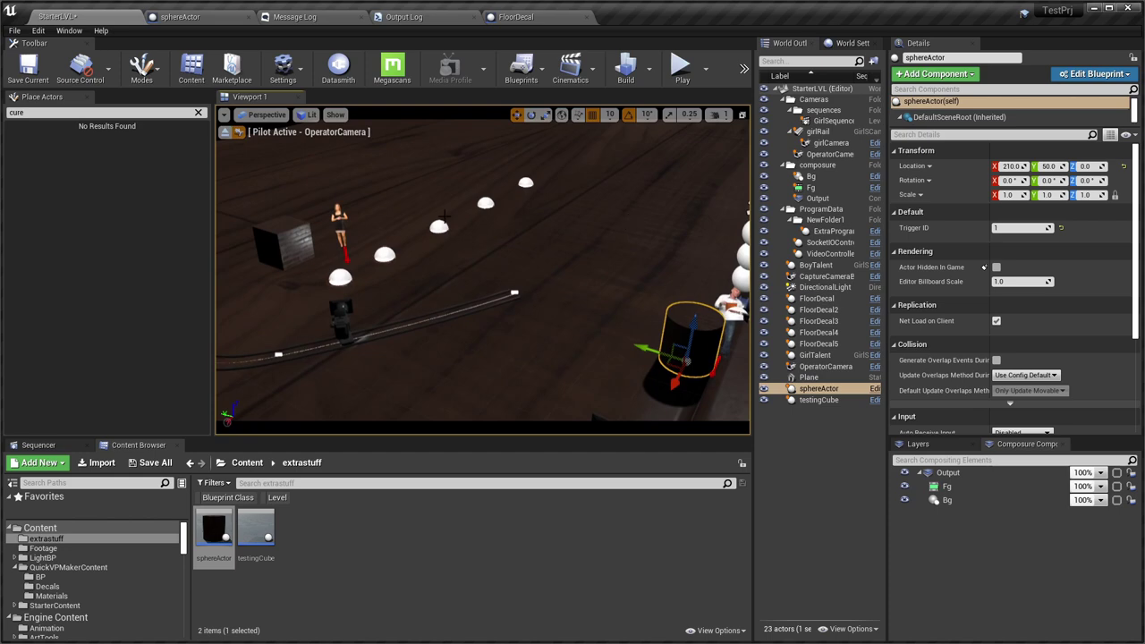
Set the default value of sphereActor's TriggerID variable to 1, compile and save the Blueprint, and move the Trigger ID getter slightly up.
{"action": "left_click", "coordinate": [188, 16]}
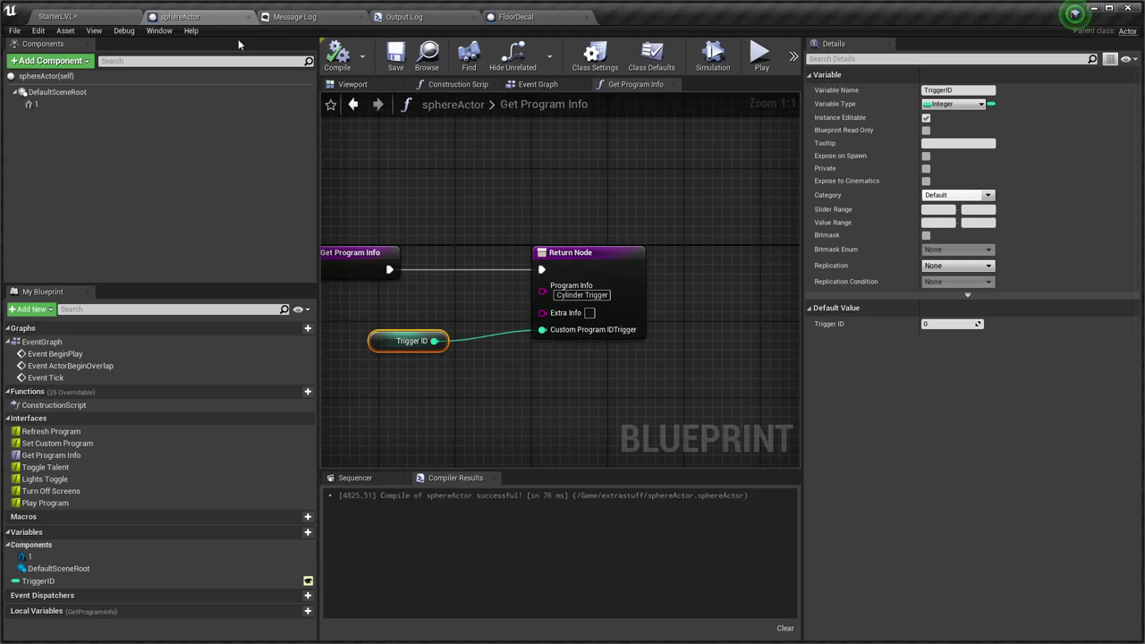
{"action": "right_click_drag", "start_coordinate": [490, 233], "coordinate": [552, 228]}
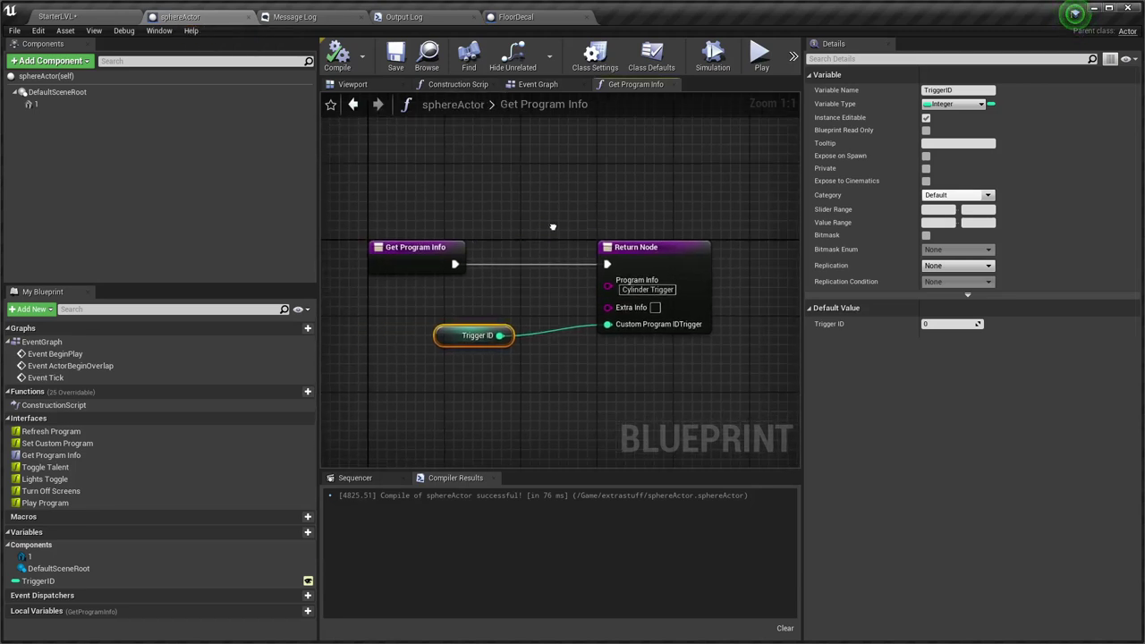
{"action": "scroll", "coordinate": [568, 241], "scroll_direction": "up", "scroll_amount": 1}
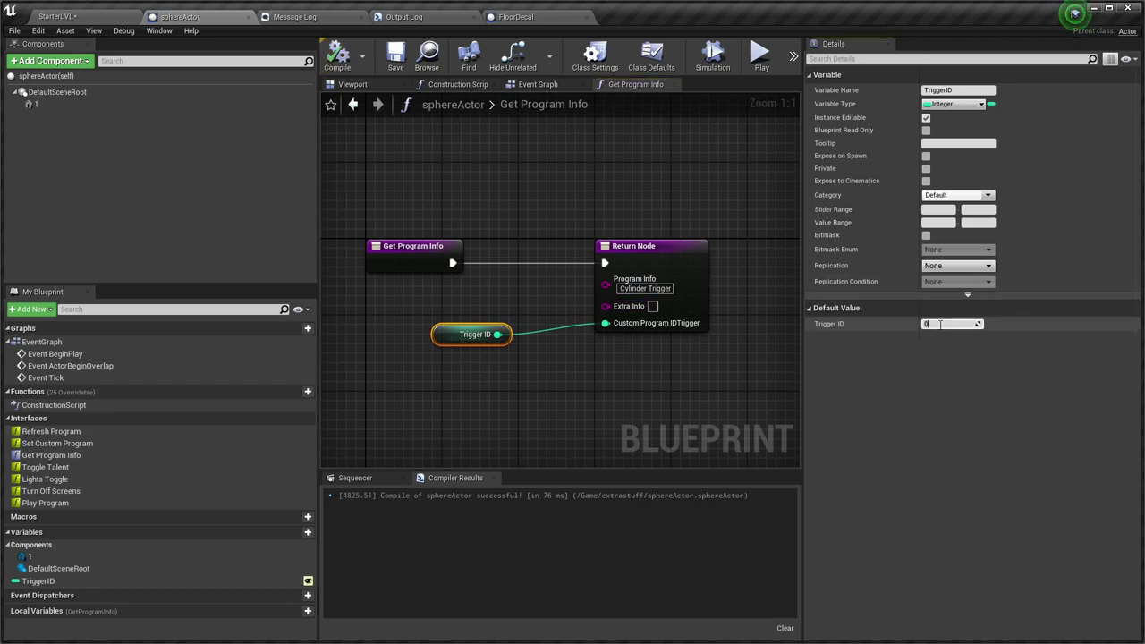
{"action": "left_click", "coordinate": [604, 378]}
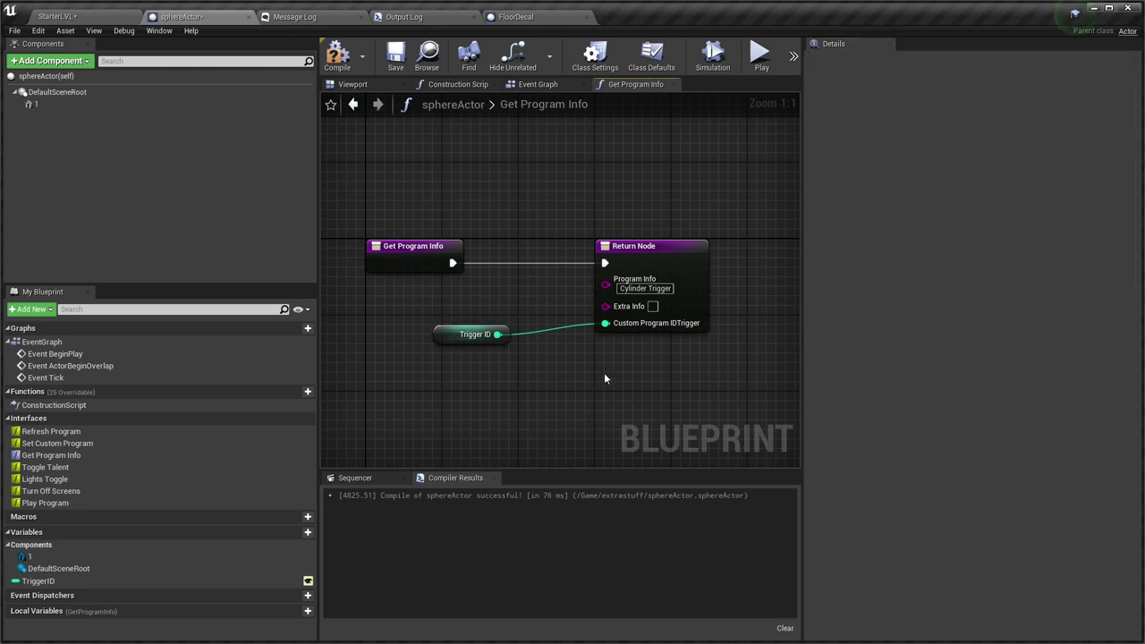
{"action": "left_click", "coordinate": [337, 56]}
{"action": "left_click", "coordinate": [396, 55]}
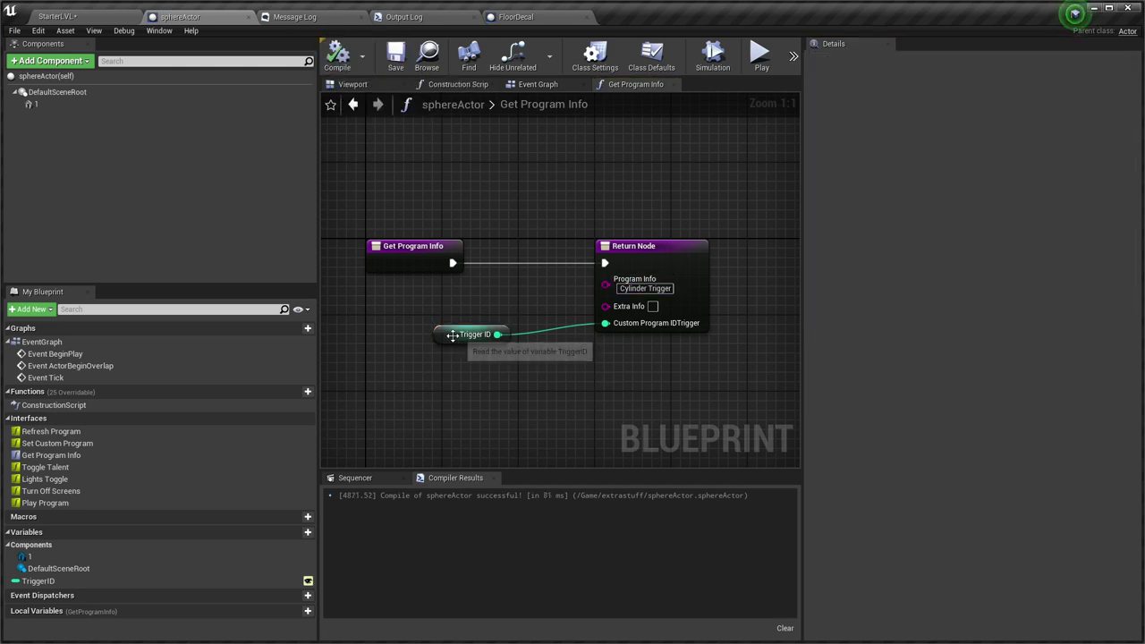
{"action": "left_click_drag", "start_coordinate": [452, 335], "coordinate": [434, 315]}
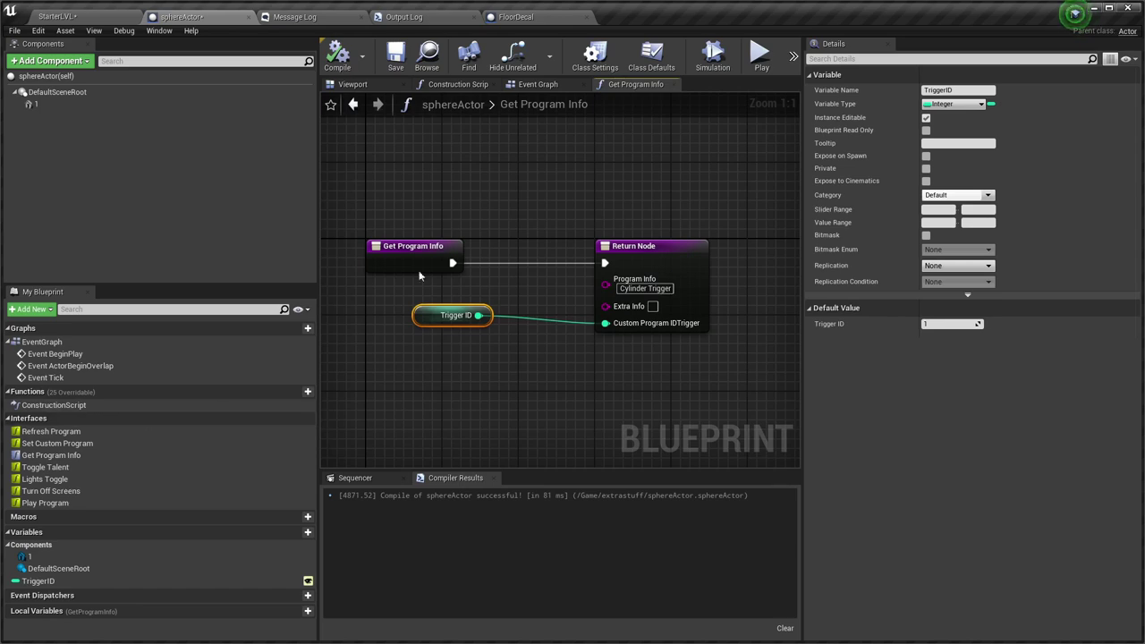
Delete the disabled default event nodes from sphereActor's Event Graph and implement the interface's Play Program event.
{"action": "left_click", "coordinate": [532, 84]}
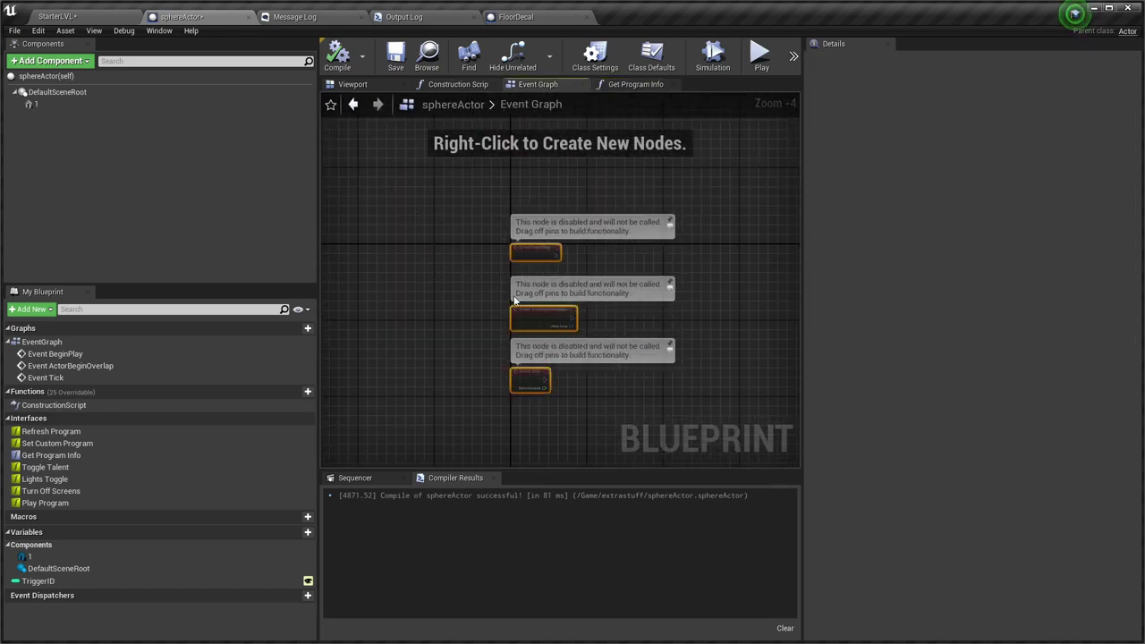
{"action": "key", "text": "Delete"}
{"action": "scroll", "coordinate": [529, 310], "scroll_direction": "up", "scroll_amount": 2}
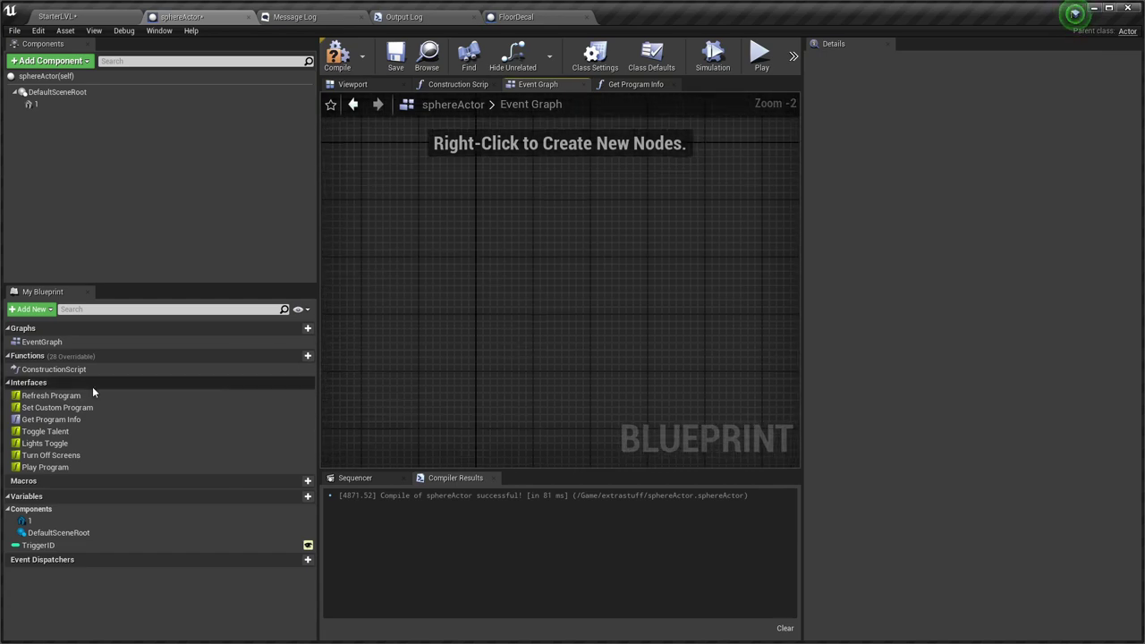
{"action": "right_click", "coordinate": [52, 467]}
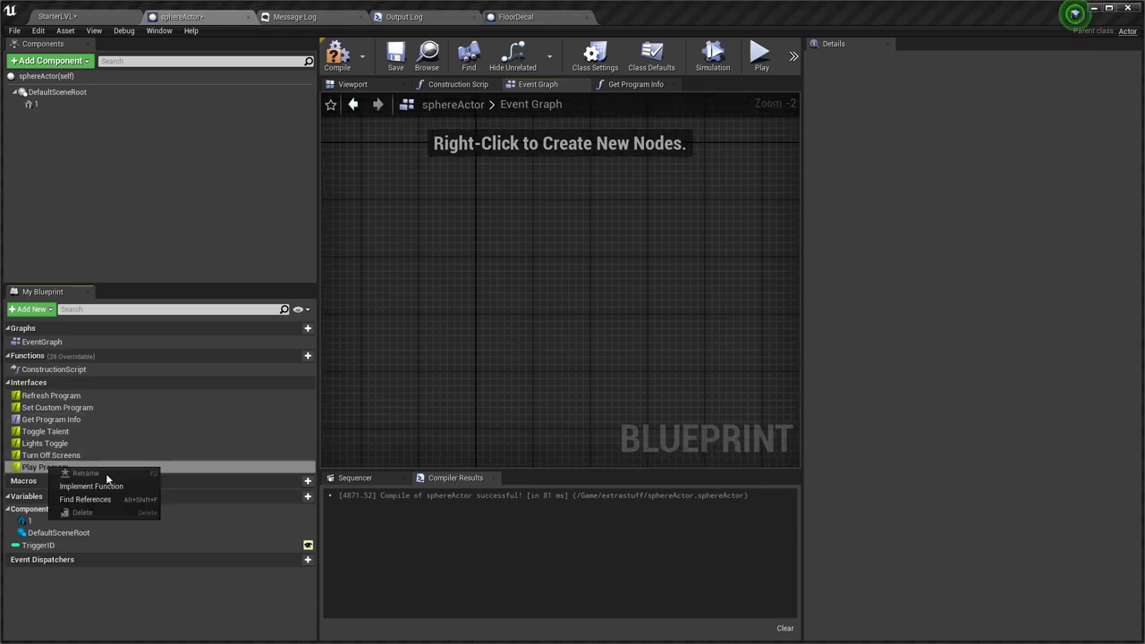
{"action": "left_click", "coordinate": [129, 486]}
{"action": "right_click_drag", "start_coordinate": [660, 342], "coordinate": [511, 368]}
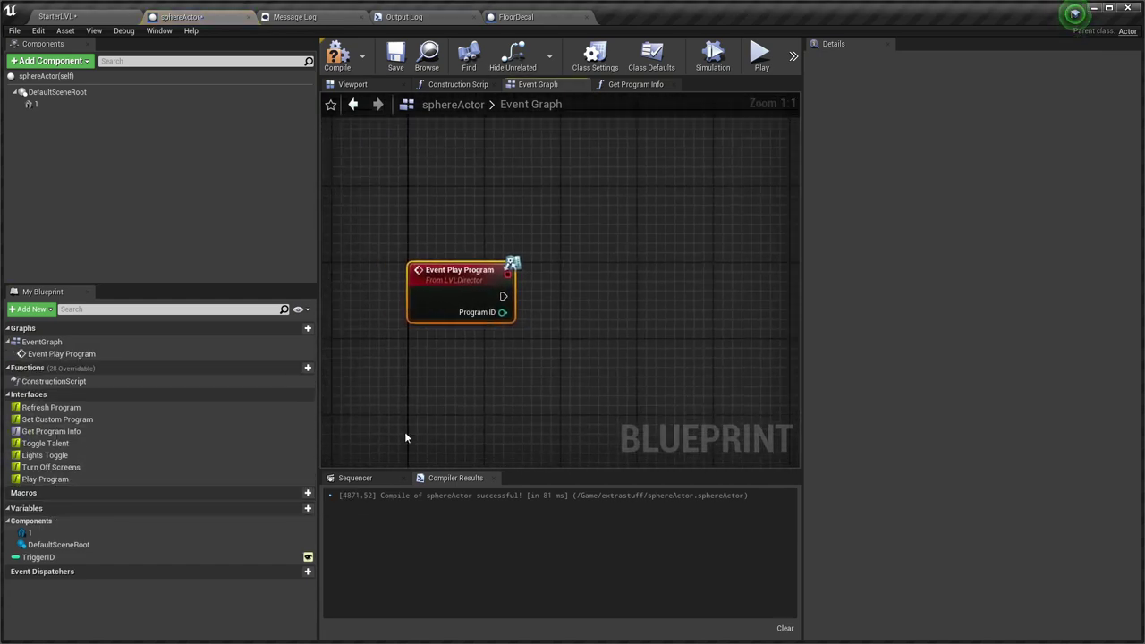
Add a Trigger ID getter and an integer == node comparing Event Play Program's Program ID with Trigger ID.
{"action": "left_click_drag", "start_coordinate": [77, 557], "coordinate": [591, 314], "text": "ctrl"}
{"action": "type", "text": "=="}
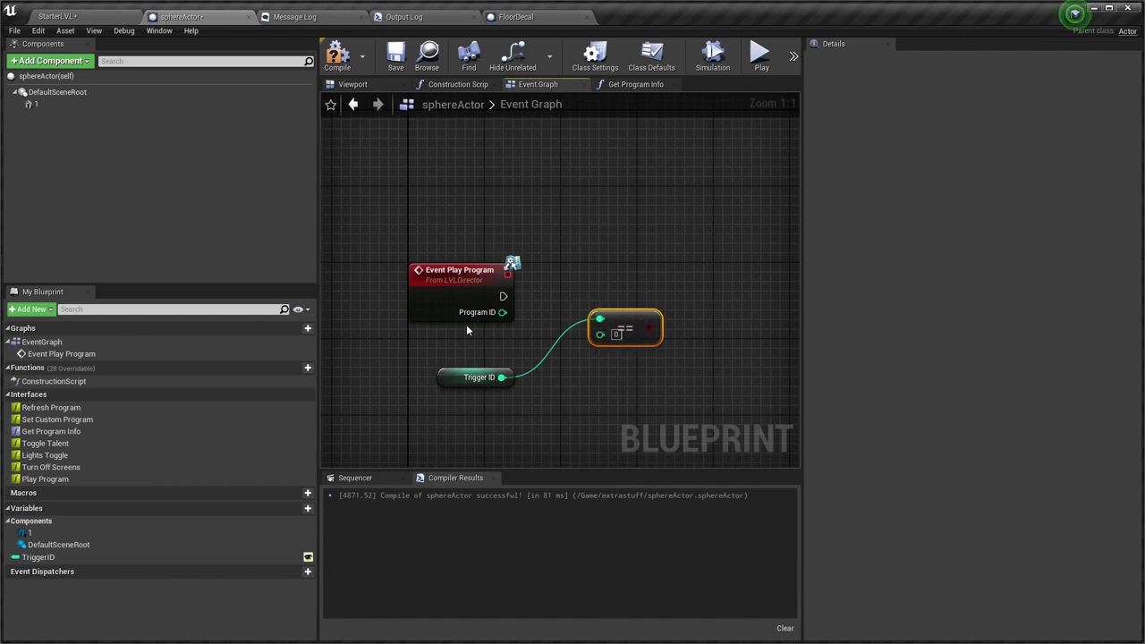
{"action": "left_click_drag", "start_coordinate": [503, 312], "coordinate": [584, 341]}
{"action": "left_click", "coordinate": [582, 338], "text": "alt"}
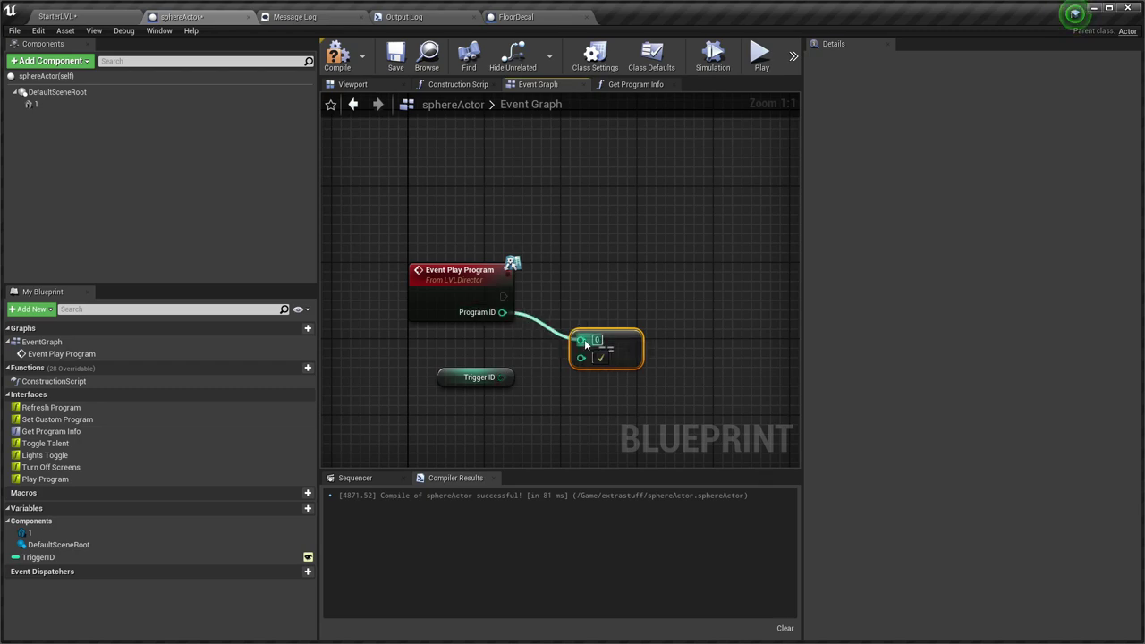
{"action": "left_click_drag", "start_coordinate": [500, 378], "coordinate": [581, 354]}
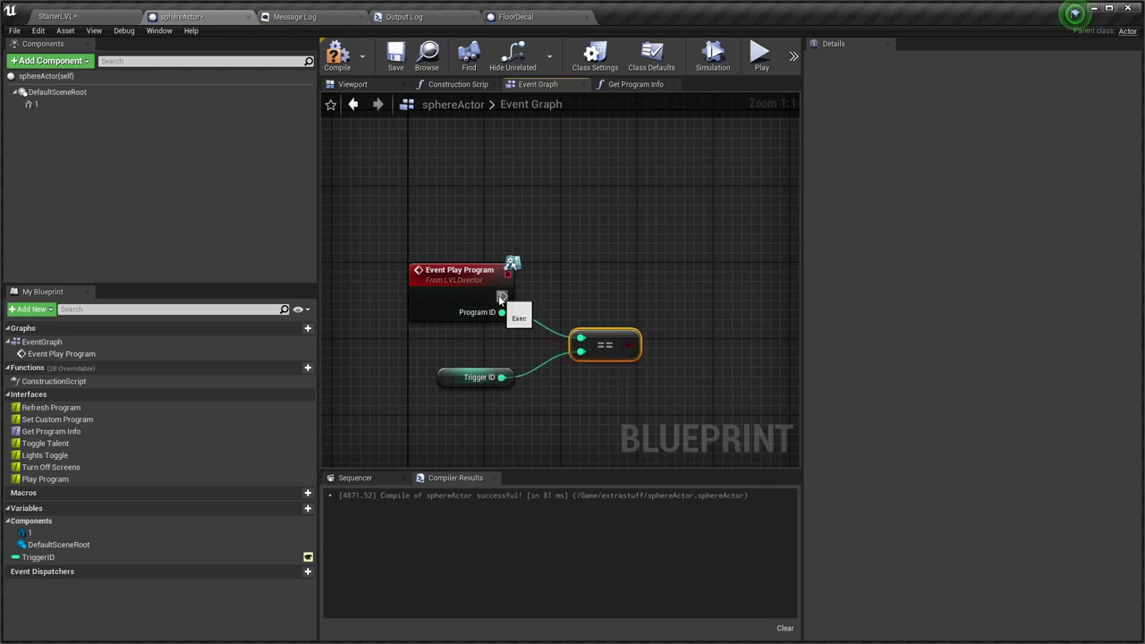
Add a Branch after Event Play Program and connect the == result to its Condition.
{"action": "left_click_drag", "start_coordinate": [503, 296], "coordinate": [662, 264]}
{"action": "type", "text": "branch"}
{"action": "key", "text": "Return"}
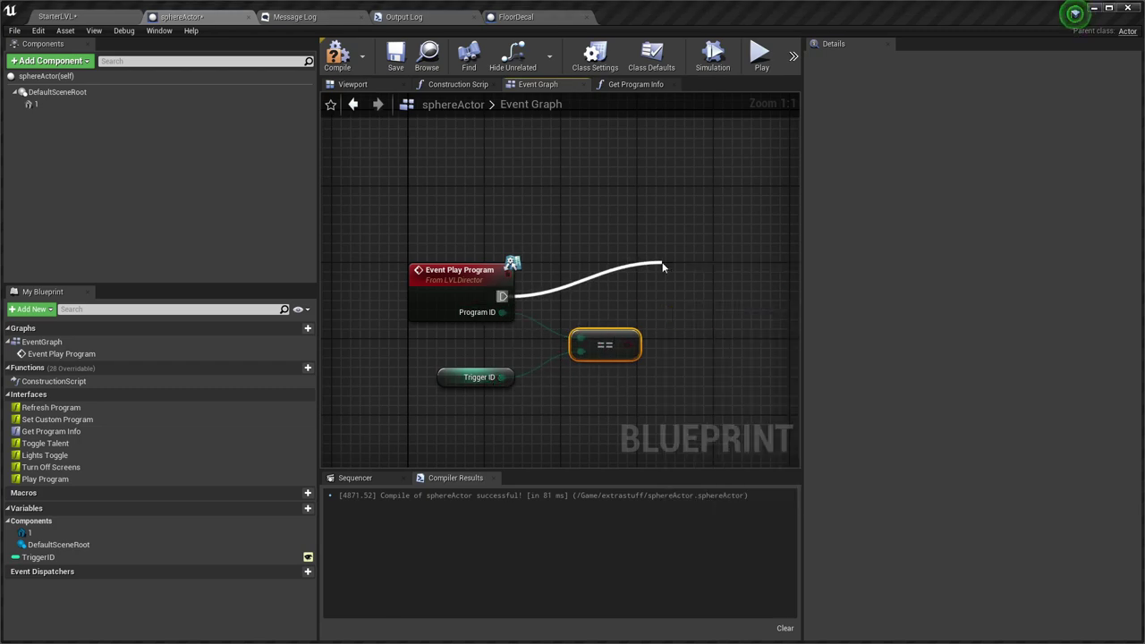
{"action": "left_click_drag", "start_coordinate": [629, 346], "coordinate": [712, 284]}
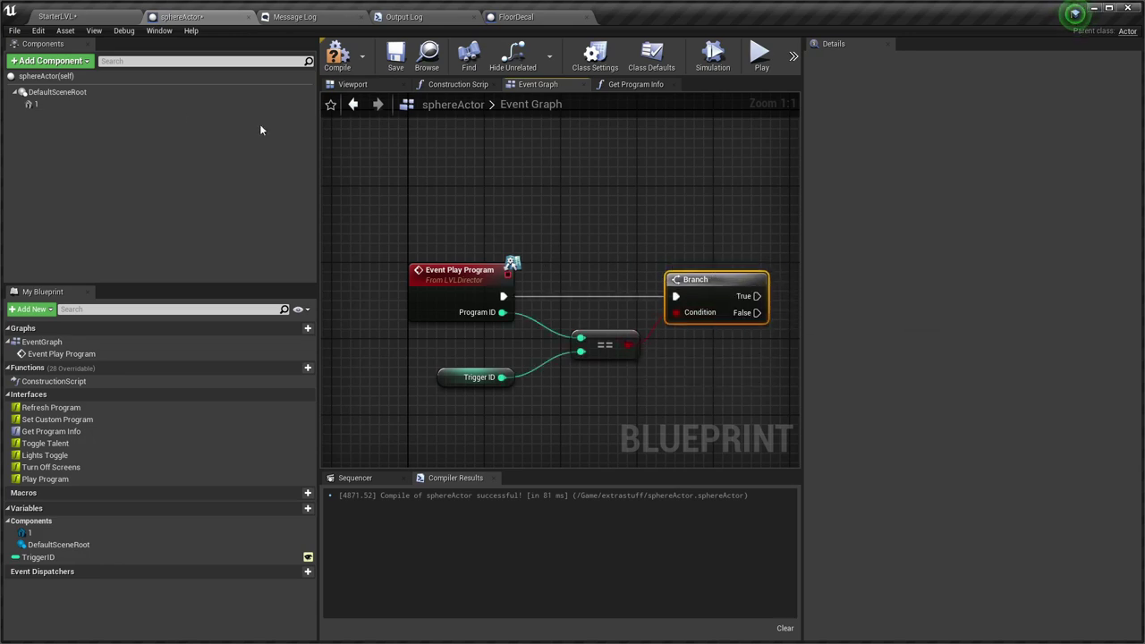
Enable Actor Hidden In Game in sphereActor's class defaults.
{"action": "left_click", "coordinate": [151, 75]}
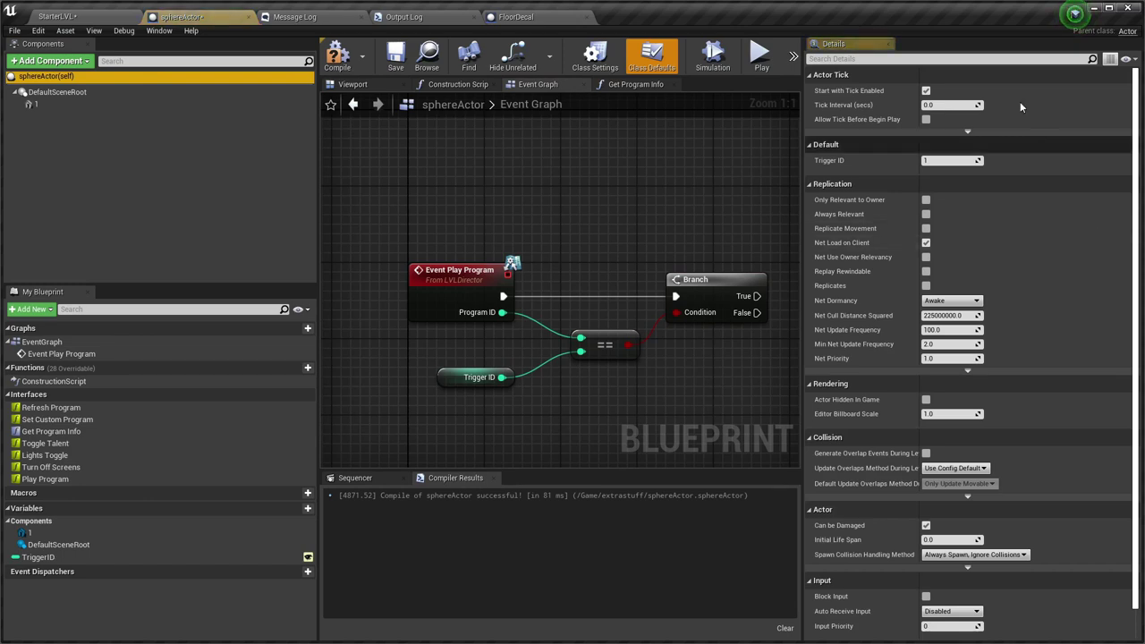
{"action": "left_click", "coordinate": [926, 59]}
{"action": "type", "text": "hidd"}
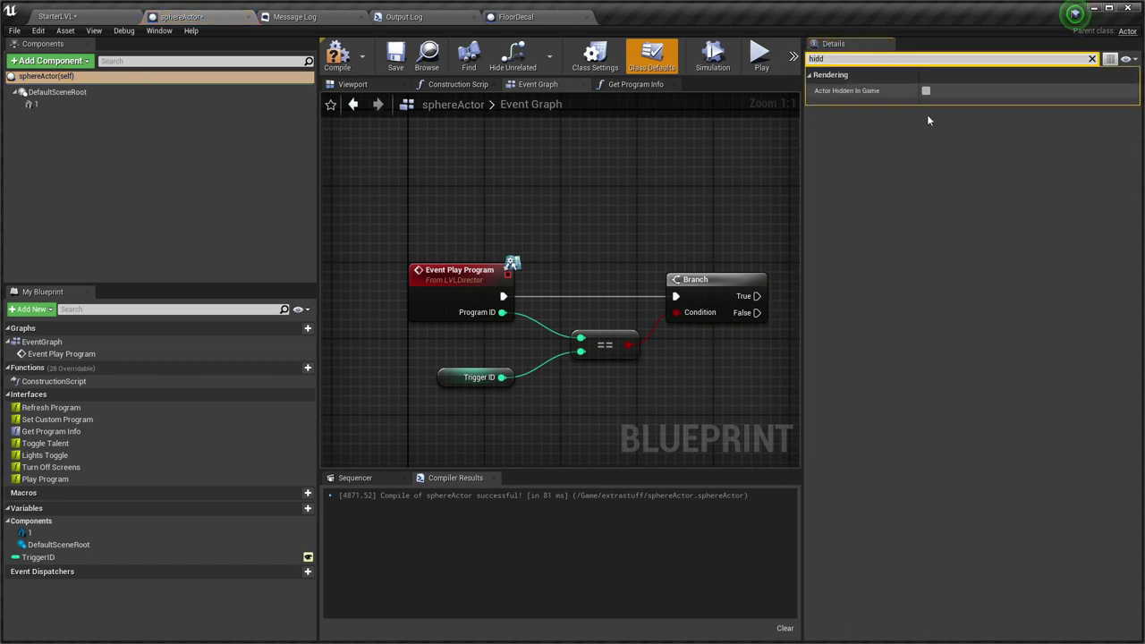
{"action": "left_click", "coordinate": [926, 90]}
{"action": "right_click_drag", "start_coordinate": [670, 284], "coordinate": [541, 247]}
{"action": "scroll", "coordinate": [508, 269], "scroll_direction": "down", "scroll_amount": 1}
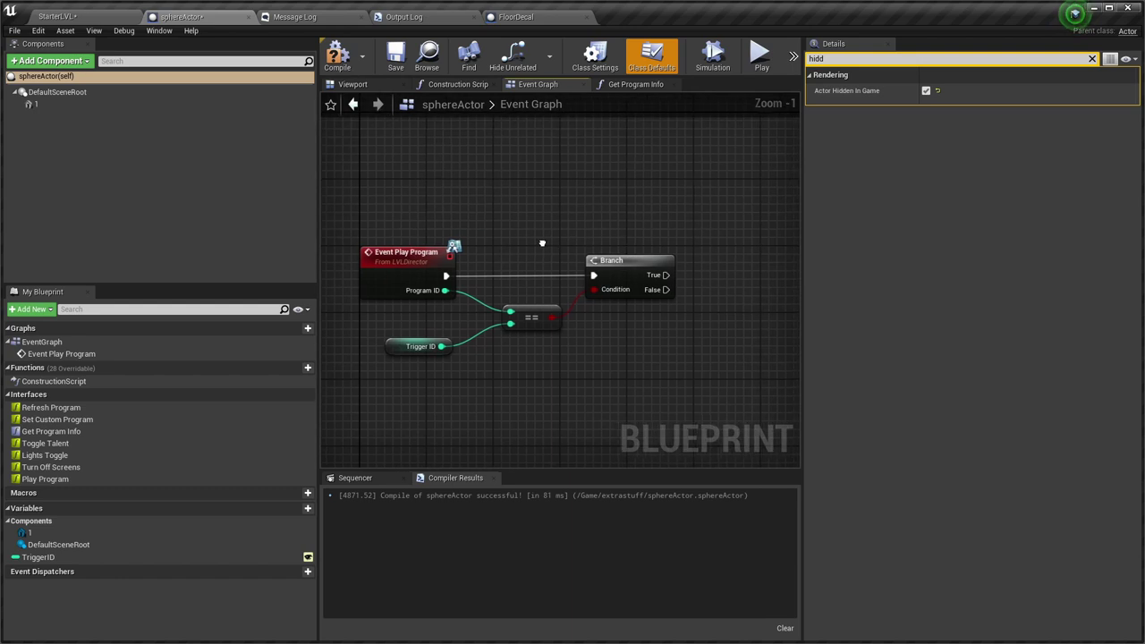
{"action": "left_click", "coordinate": [1092, 59]}
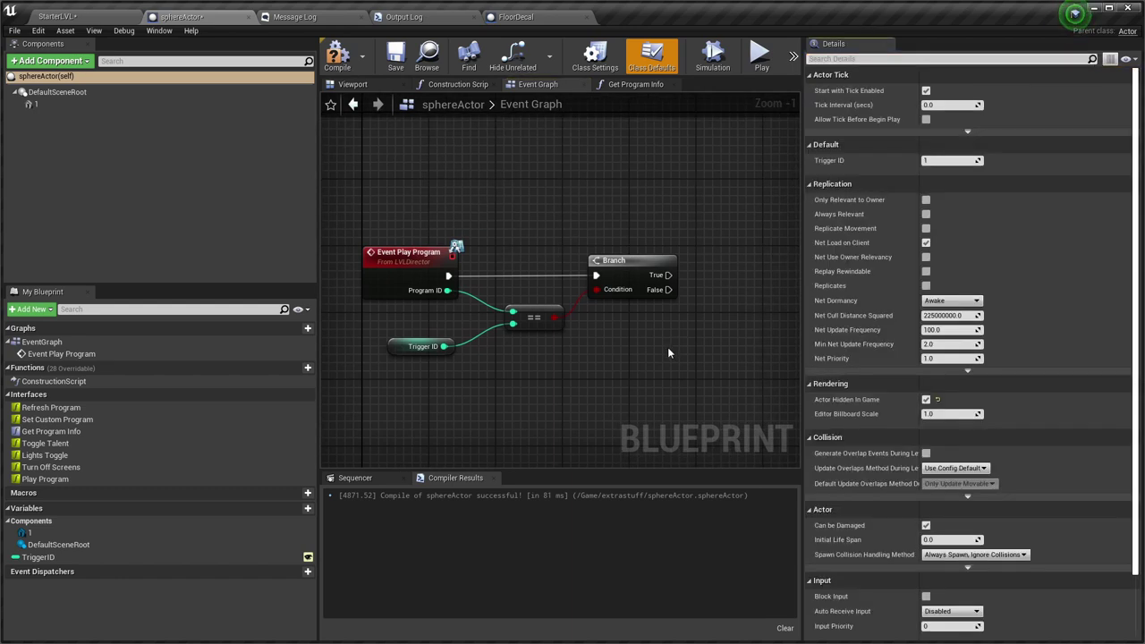
Add a Set Actor Hidden In Game node on the Branch's True output and align it with the Branch.
{"action": "right_click_drag", "start_coordinate": [667, 347], "coordinate": [506, 397]}
{"action": "left_click", "coordinate": [604, 306]}
{"action": "scroll", "coordinate": [511, 403], "scroll_direction": "up", "scroll_amount": 1}
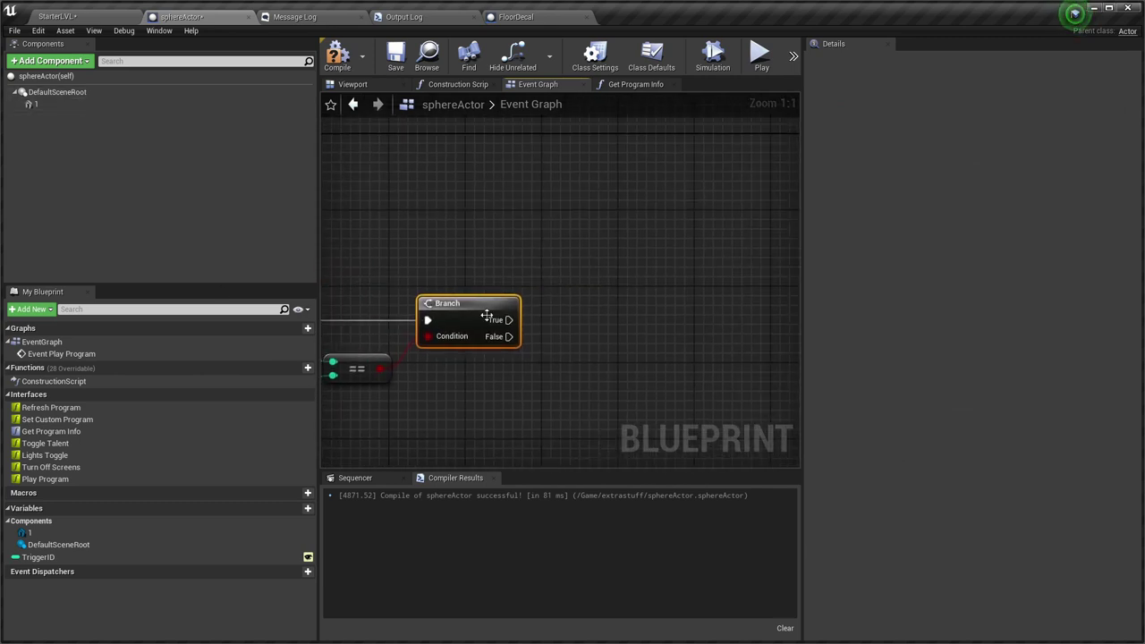
{"action": "left_click_drag", "start_coordinate": [502, 321], "coordinate": [660, 320]}
{"action": "type", "text": "setaco"}
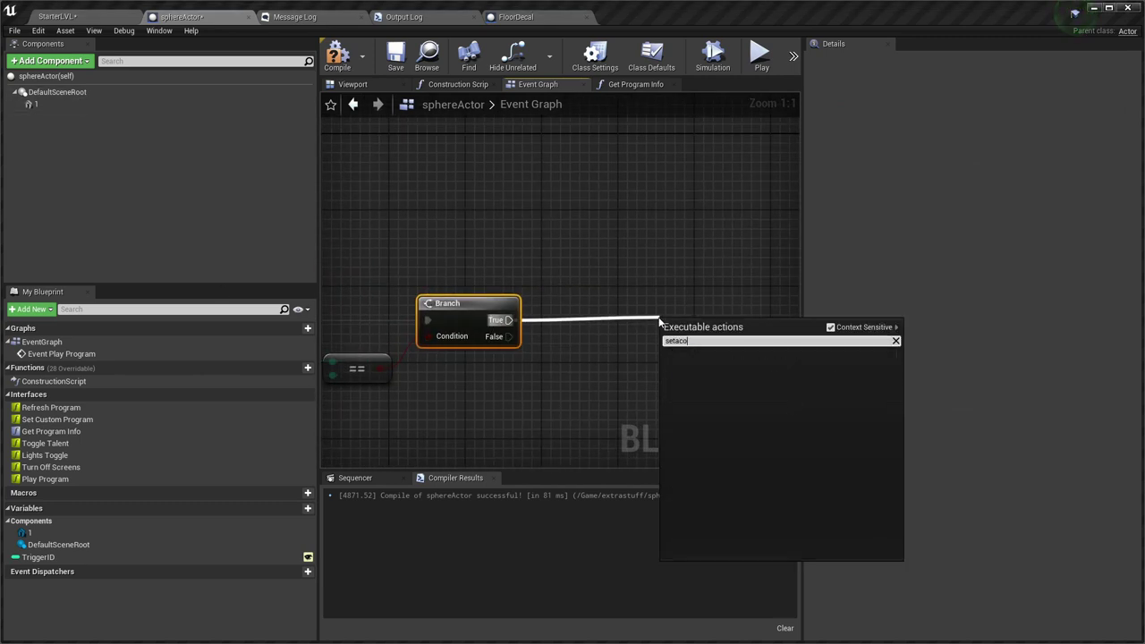
{"action": "key", "text": "BackSpace"}
{"action": "type", "text": "torhid"}
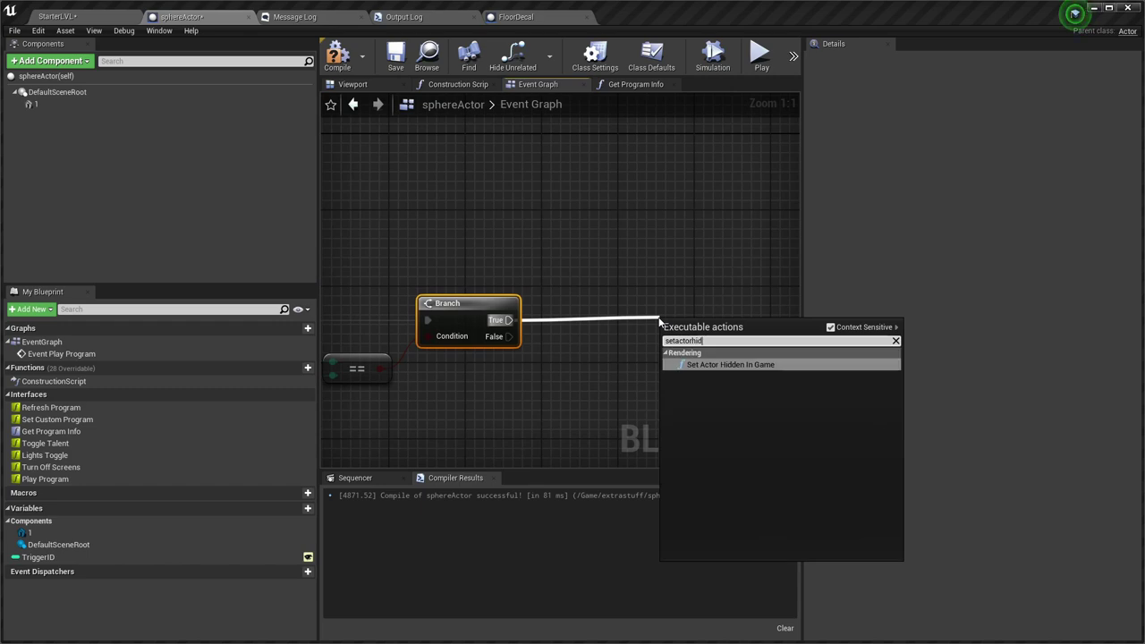
{"action": "key", "text": "Return"}
{"action": "right_click_drag", "start_coordinate": [741, 268], "coordinate": [652, 263]}
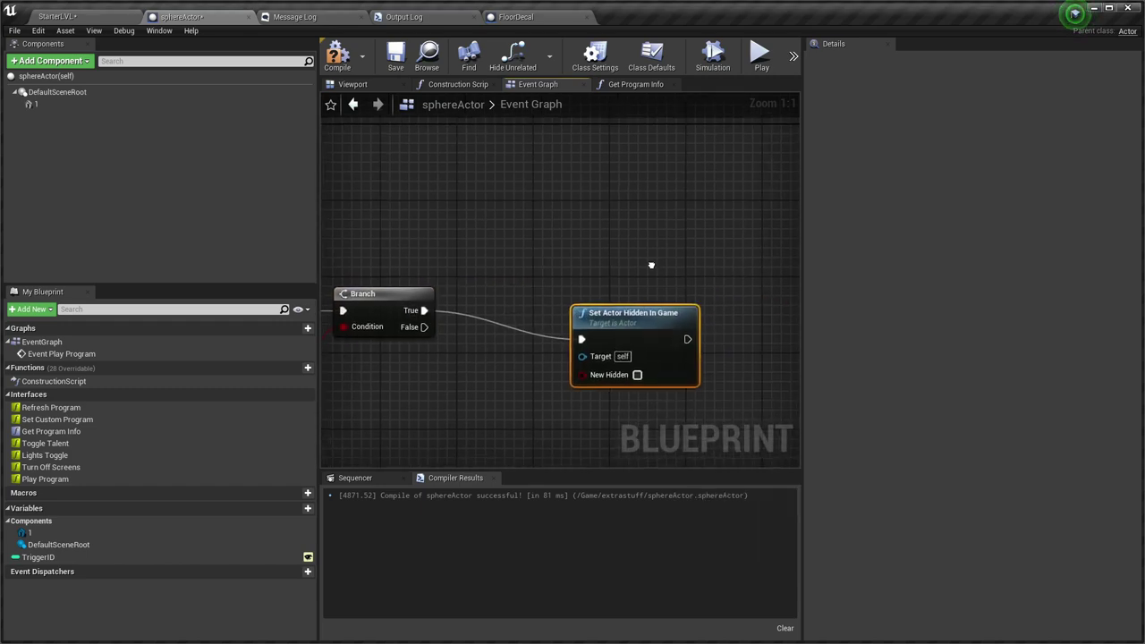
{"action": "left_click_drag", "start_coordinate": [651, 324], "coordinate": [635, 299]}
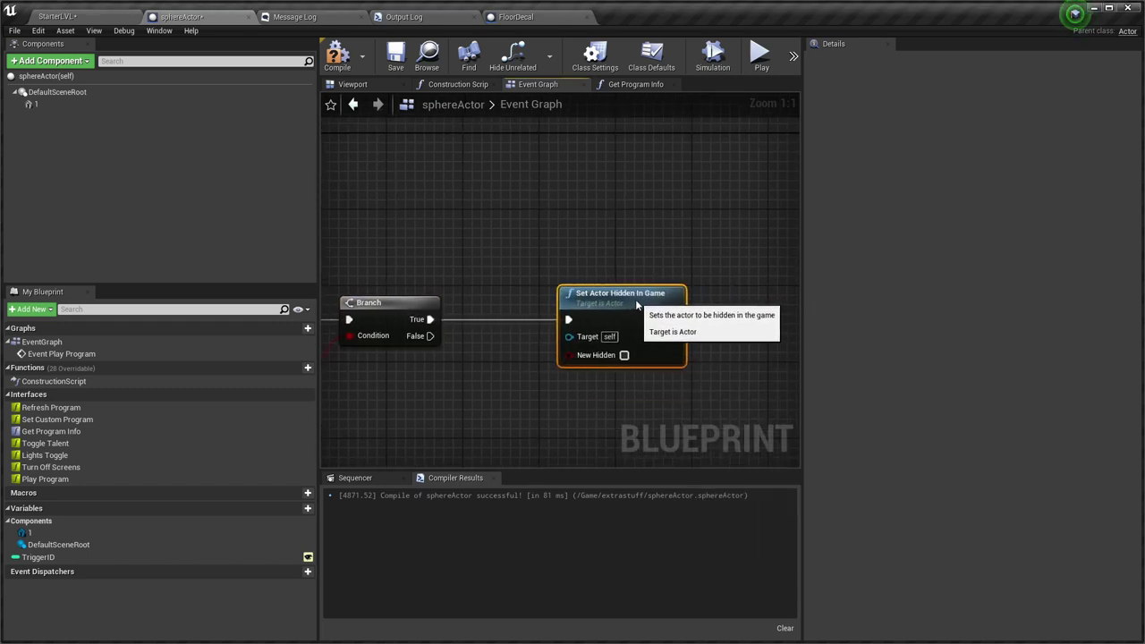
{"action": "right_click_drag", "start_coordinate": [635, 298], "coordinate": [691, 292]}
Create a Boolean variable named Visible in sphereActor.
{"action": "left_click", "coordinate": [298, 509]}
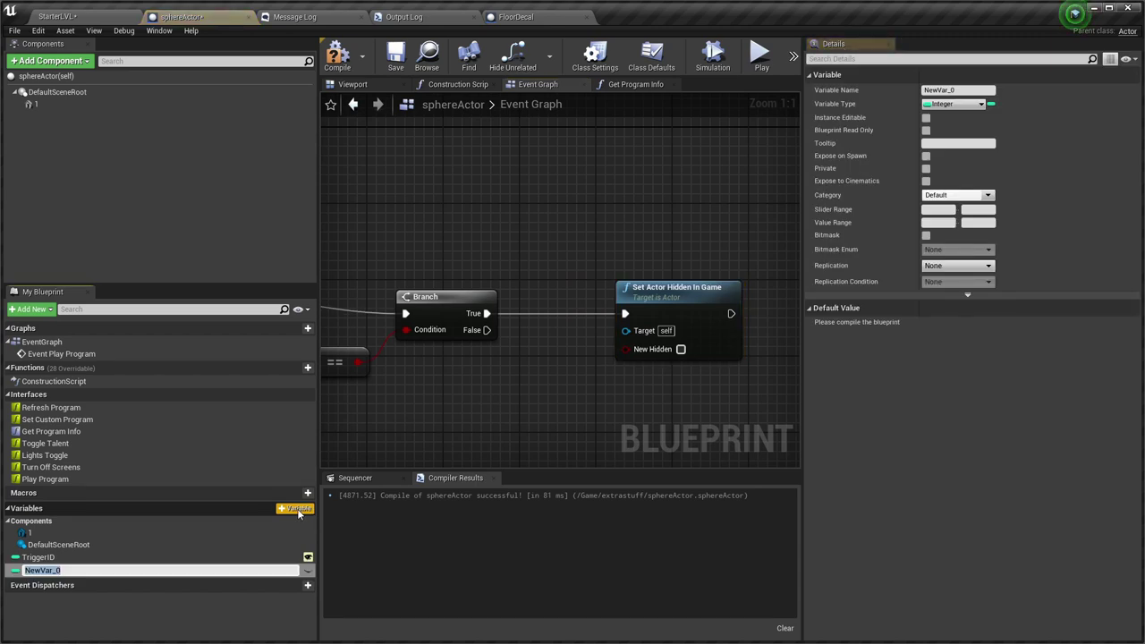
{"action": "type", "text": "Visible"}
{"action": "key", "text": "Return"}
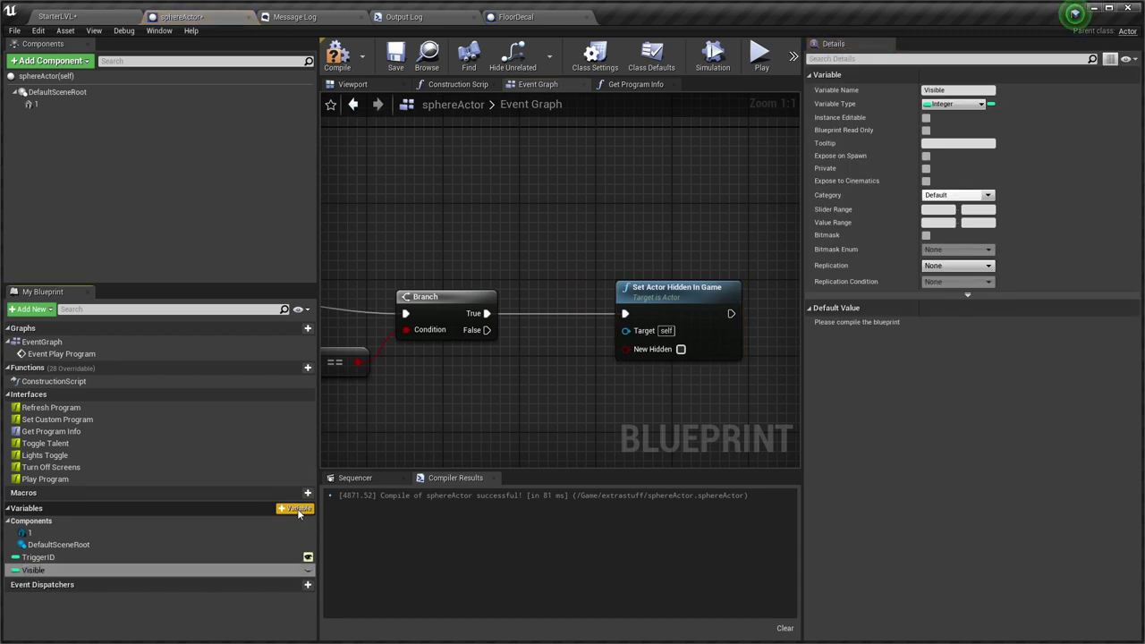
{"action": "left_click", "coordinate": [970, 105]}
{"action": "left_click", "coordinate": [828, 277]}
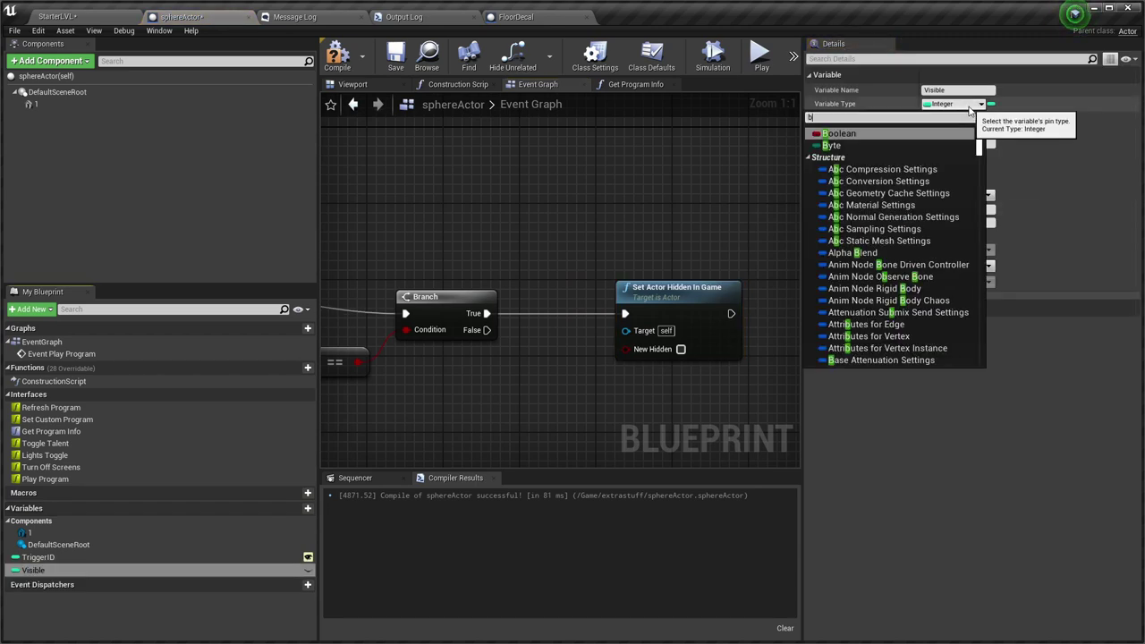
{"action": "left_click", "coordinate": [838, 133]}
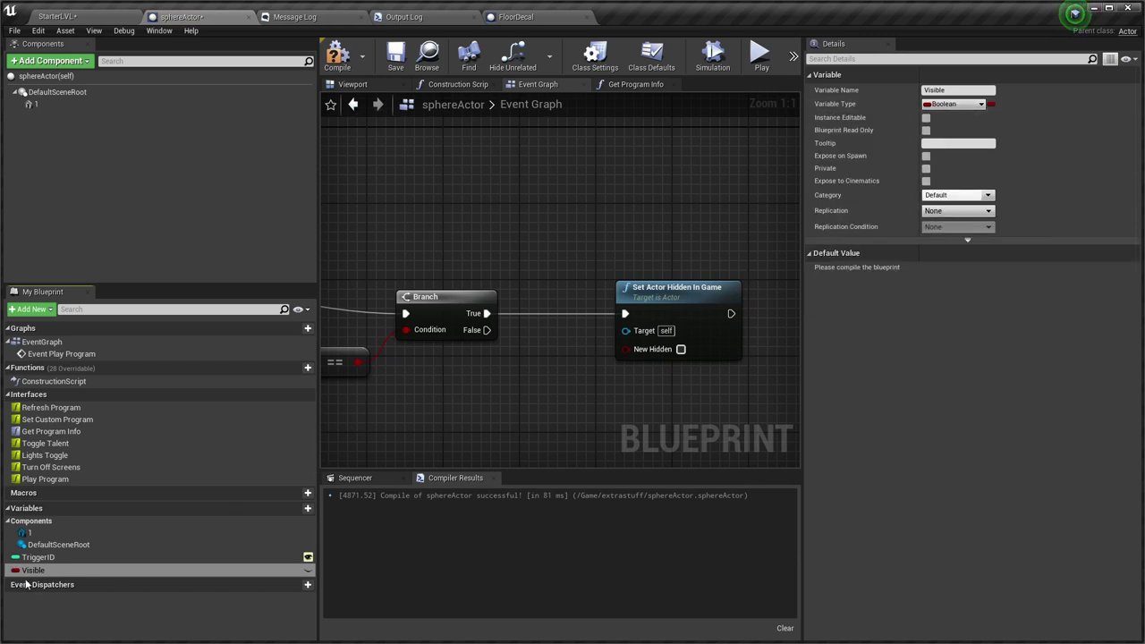
Connect a Visible getter to New Hidden on Set Actor Hidden In Game and place the getter below the Branch.
{"action": "left_click_drag", "start_coordinate": [26, 569], "coordinate": [573, 399]}
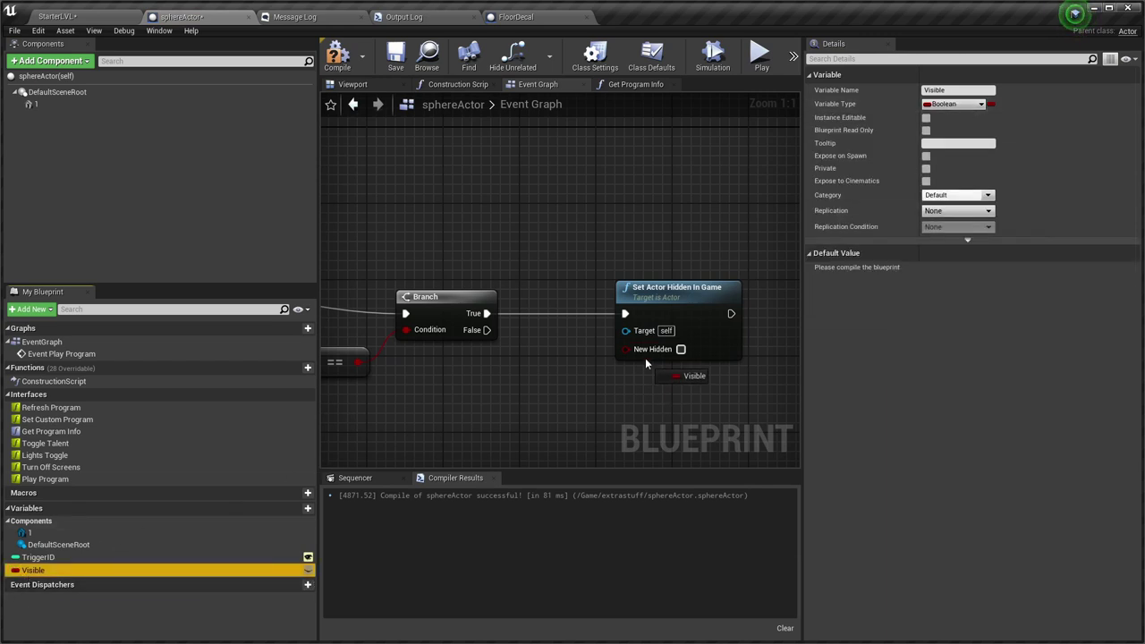
{"action": "left_click_drag", "start_coordinate": [645, 358], "coordinate": [645, 353]}
{"action": "left_click_drag", "start_coordinate": [541, 351], "coordinate": [497, 390]}
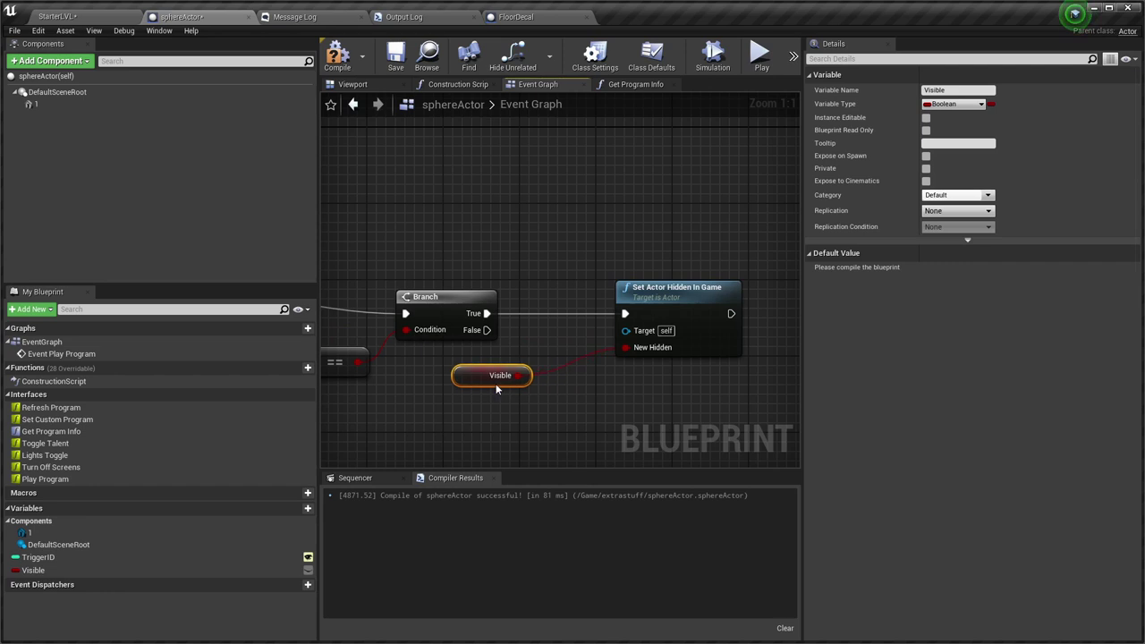
Add a Set Visible node and connect it to the execution output of Set Actor Hidden In Game.
{"action": "right_click_drag", "start_coordinate": [764, 402], "coordinate": [615, 417]}
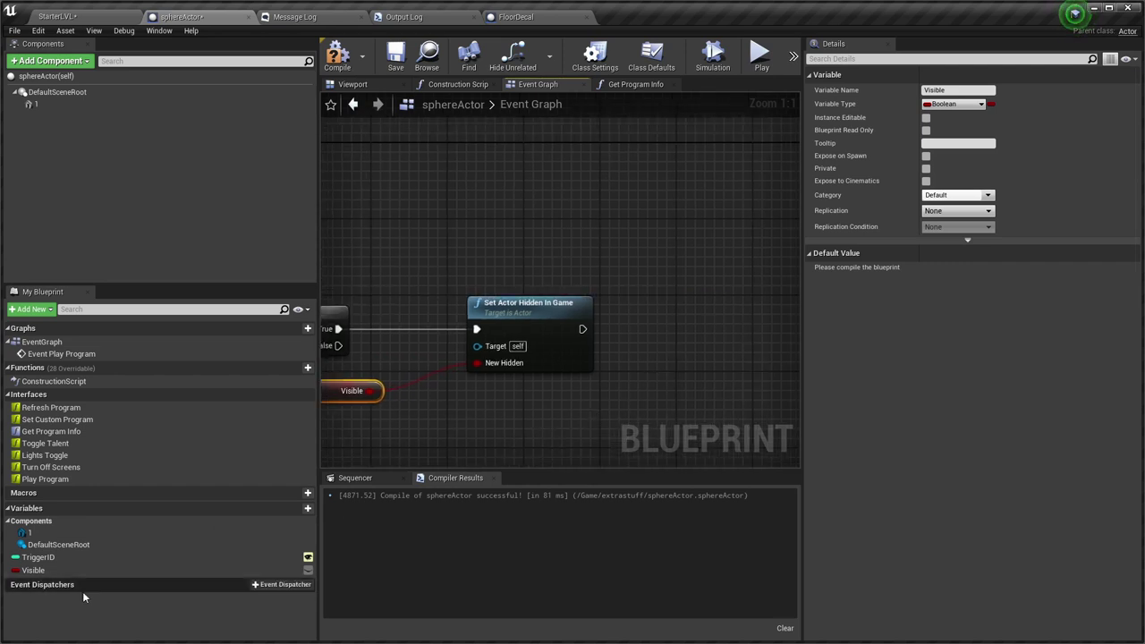
{"action": "left_click_drag", "start_coordinate": [35, 570], "coordinate": [704, 335]}
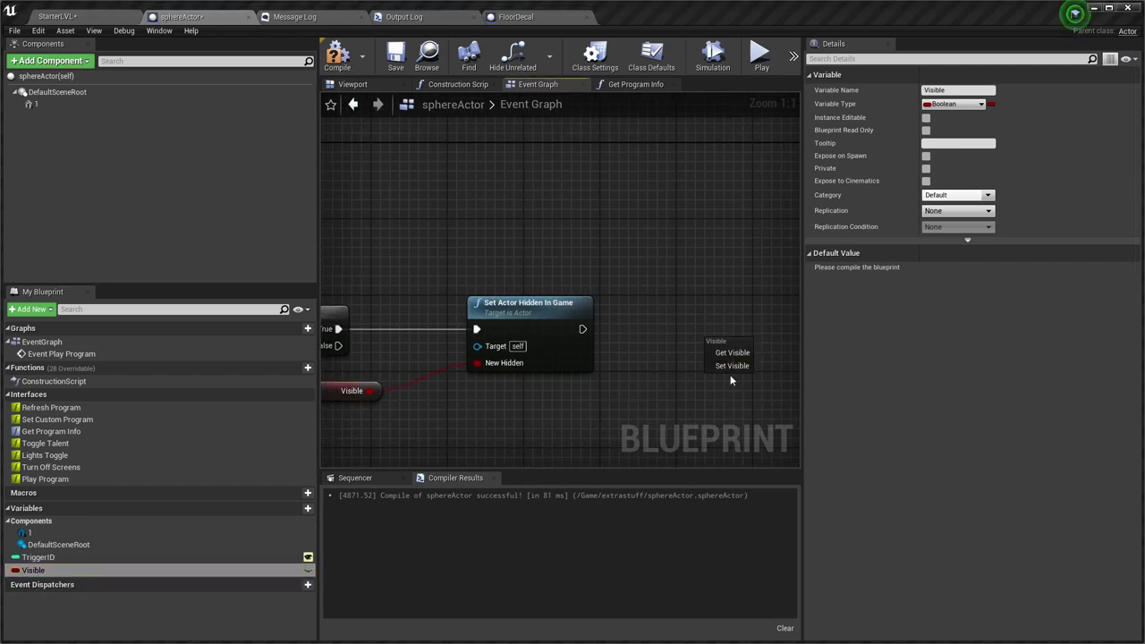
{"action": "left_click", "coordinate": [730, 370]}
{"action": "left_click_drag", "start_coordinate": [583, 328], "coordinate": [699, 325]}
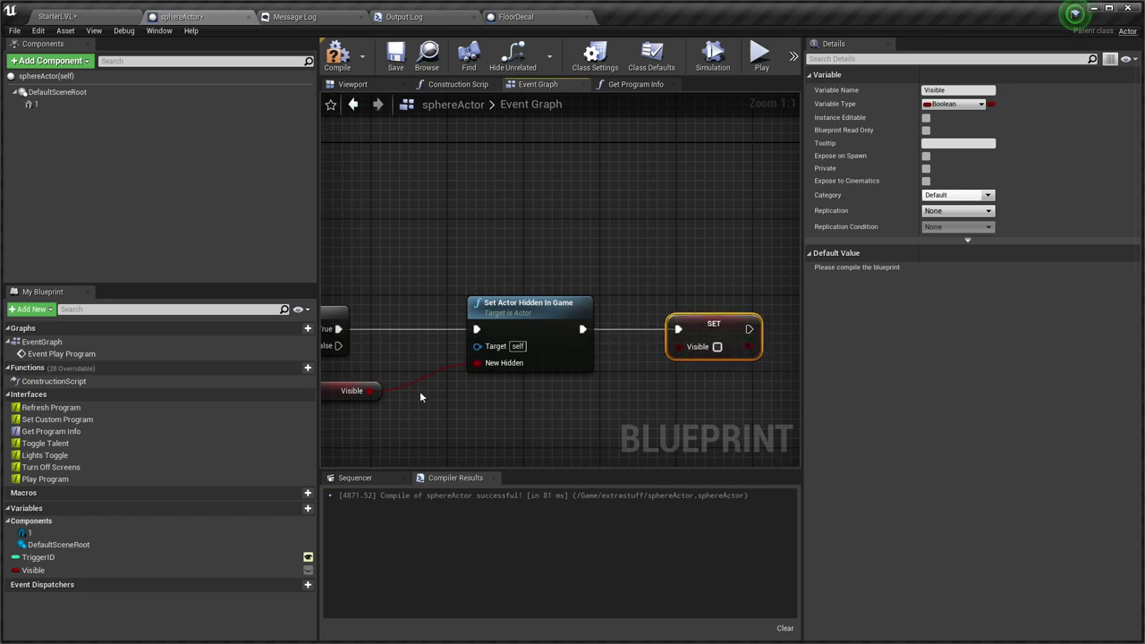
Feed the Visible getter through a NOT Boolean node into the Set node's Visible input, with NOT placed below Set Actor Hidden In Game.
{"action": "left_click_drag", "start_coordinate": [373, 391], "coordinate": [570, 425]}
{"action": "type", "text": "not"}
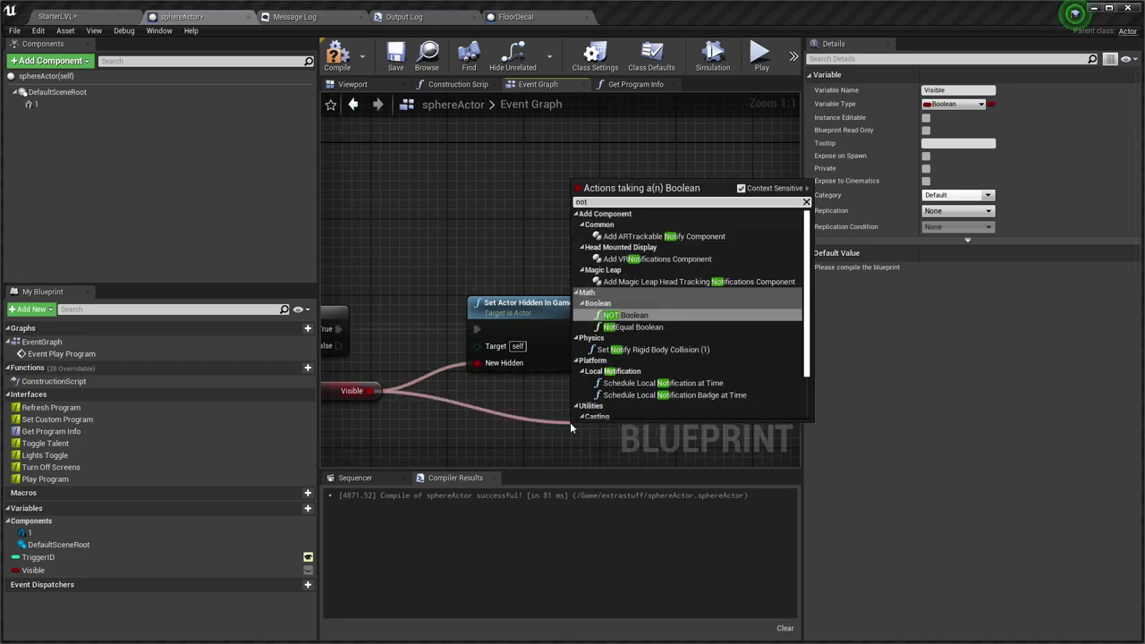
{"action": "key", "text": "Return"}
{"action": "left_click_drag", "start_coordinate": [646, 430], "coordinate": [535, 416]}
{"action": "scroll", "coordinate": [537, 416], "scroll_direction": "down", "scroll_amount": 3}
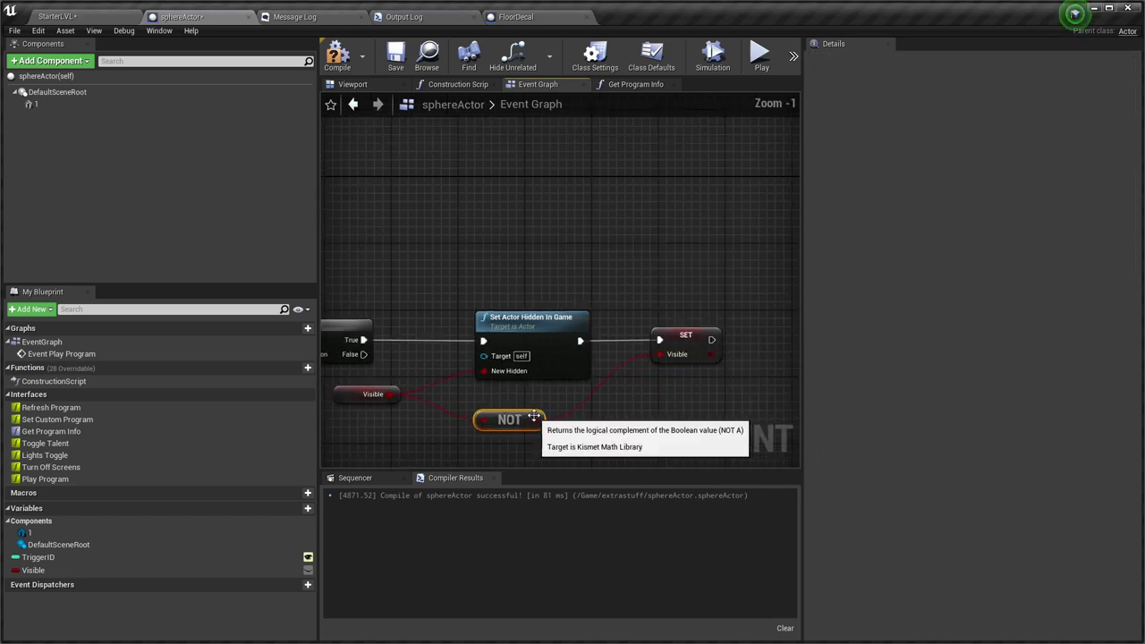
Compile the sphereActor Blueprint and save all modified assets.
{"action": "right_click_drag", "start_coordinate": [542, 414], "coordinate": [675, 373]}
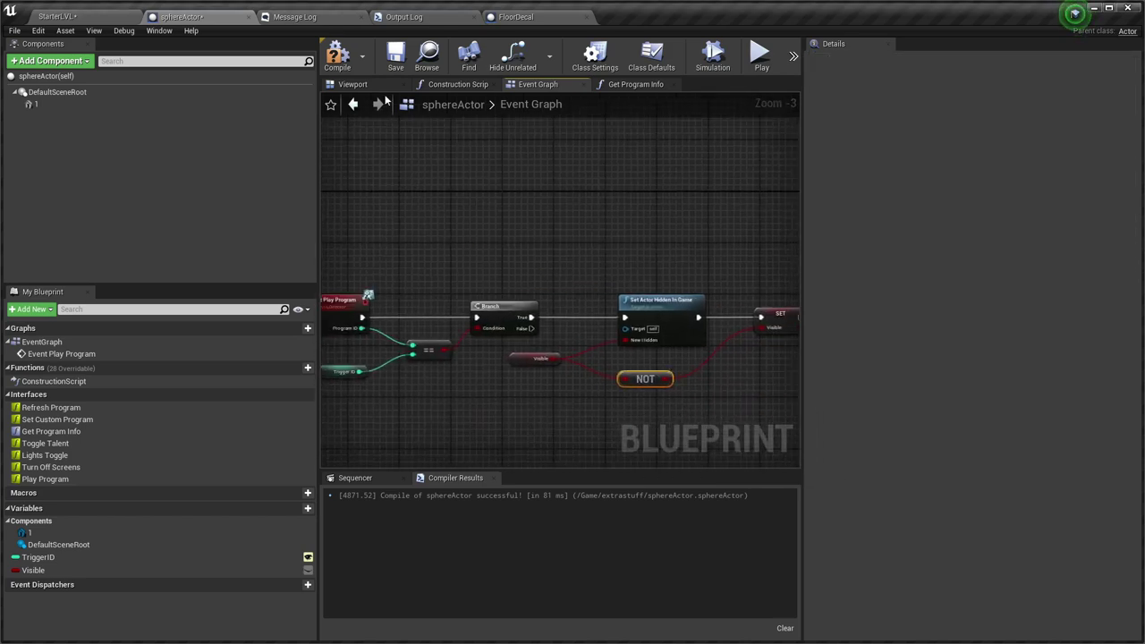
{"action": "left_click", "coordinate": [337, 61]}
{"action": "key", "text": "ctrl+shift+s"}
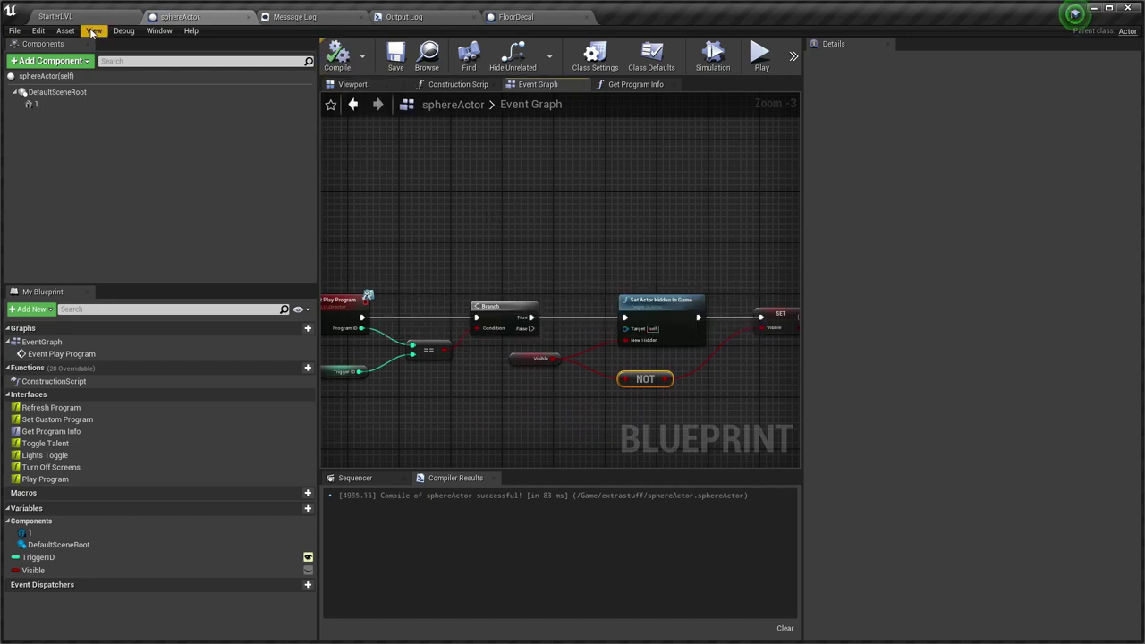
Play StarterLVL, check the program list in QuickVP Controller, and stop the play session.
{"action": "left_click", "coordinate": [56, 16]}
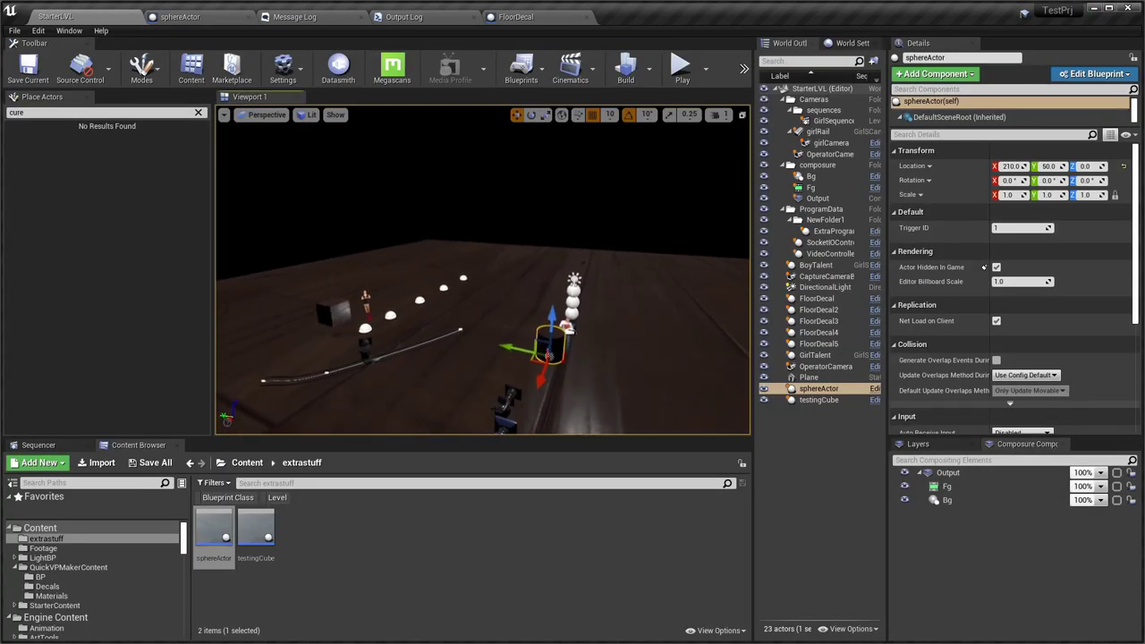
{"action": "key", "text": "alt+p"}
{"action": "key", "text": "alt+Tab"}
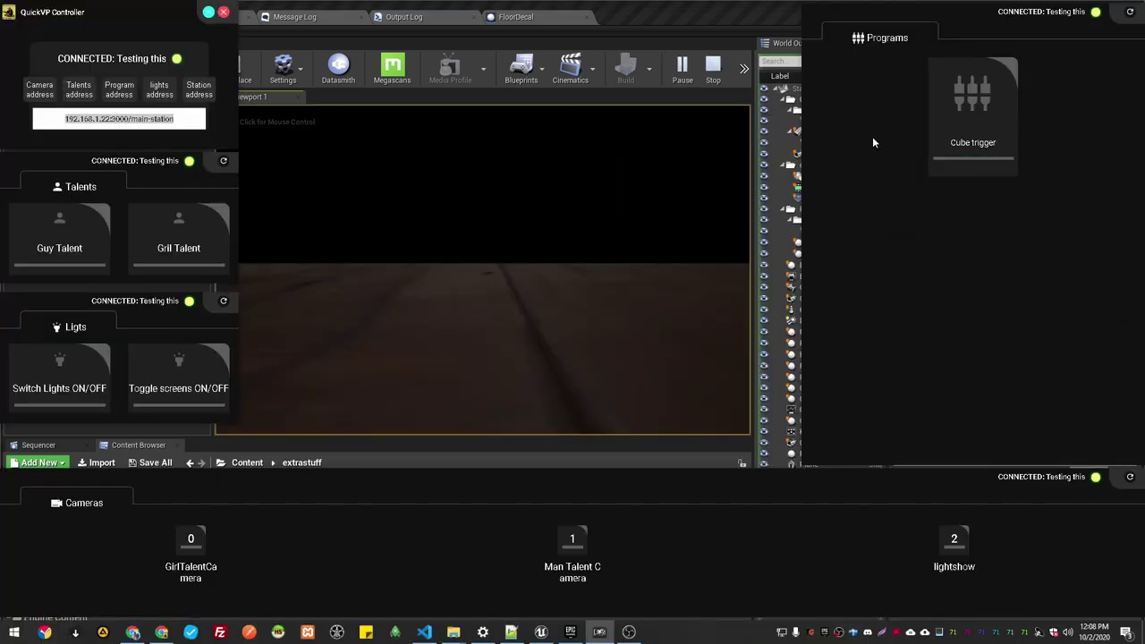
{"action": "left_click", "coordinate": [707, 11]}
{"action": "key", "text": "Escape"}
Add the actor tag LVLProgram, as noted in Notepad++, to sphereActor's class defaults and compile the Blueprint.
{"action": "key", "text": "alt+Tab"}
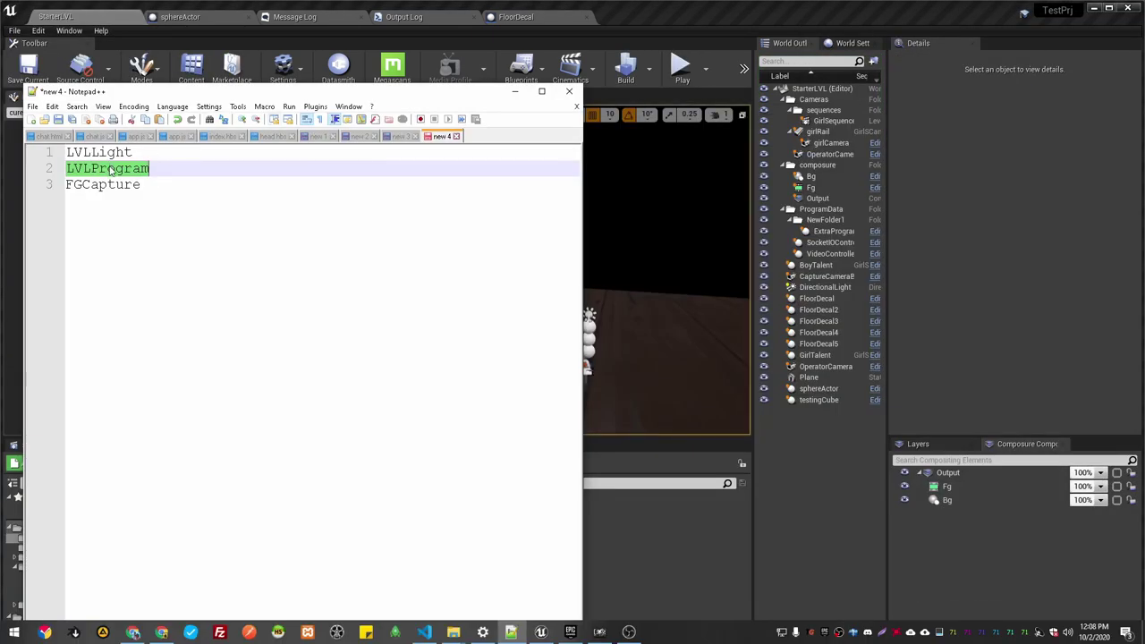
{"action": "left_click", "coordinate": [190, 20]}
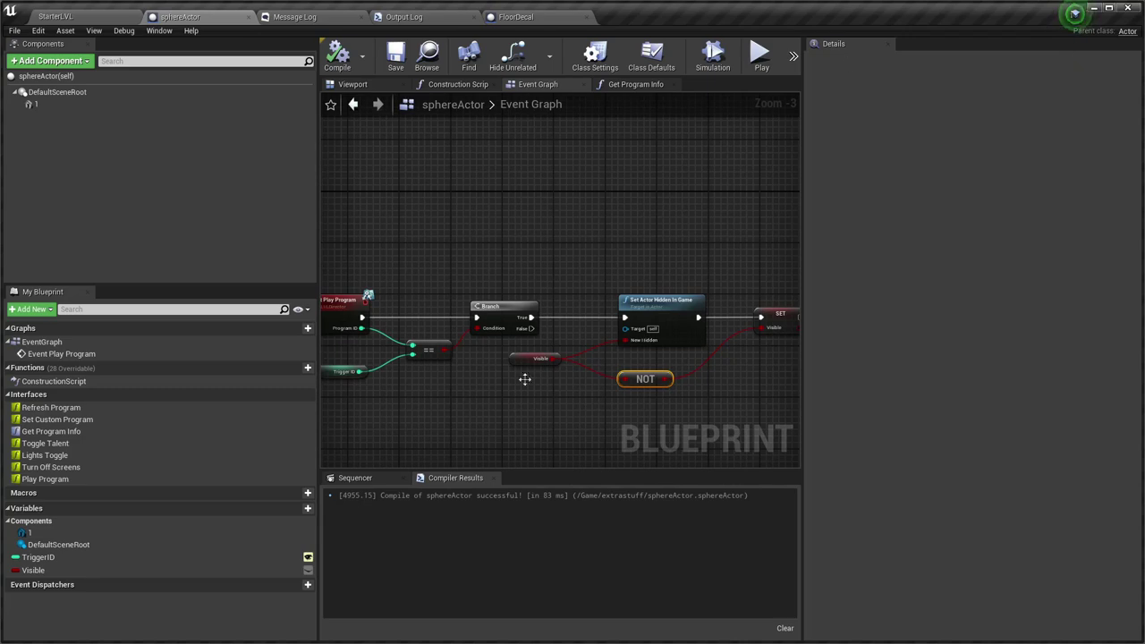
{"action": "left_click", "coordinate": [46, 76]}
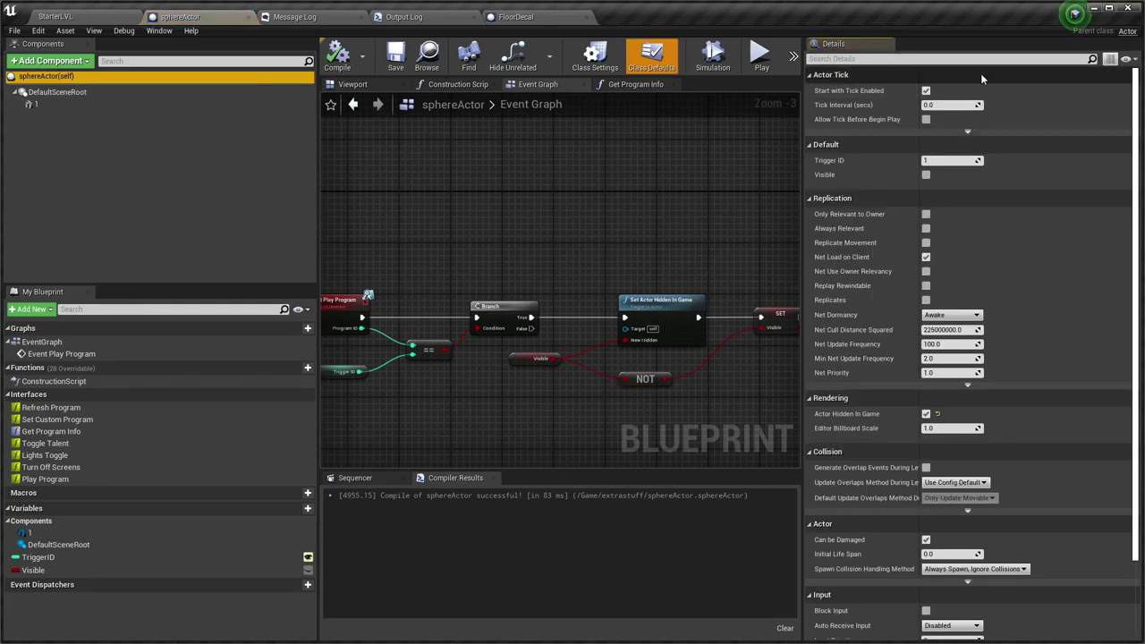
{"action": "left_click", "coordinate": [966, 60]}
{"action": "type", "text": "tag"}
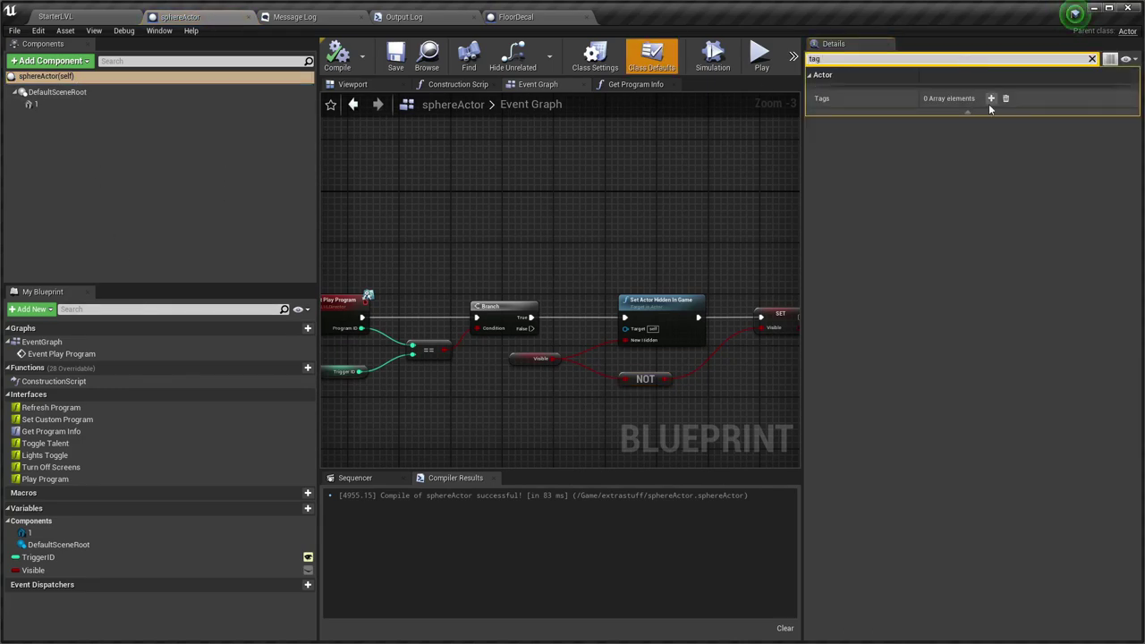
{"action": "left_click", "coordinate": [991, 98]}
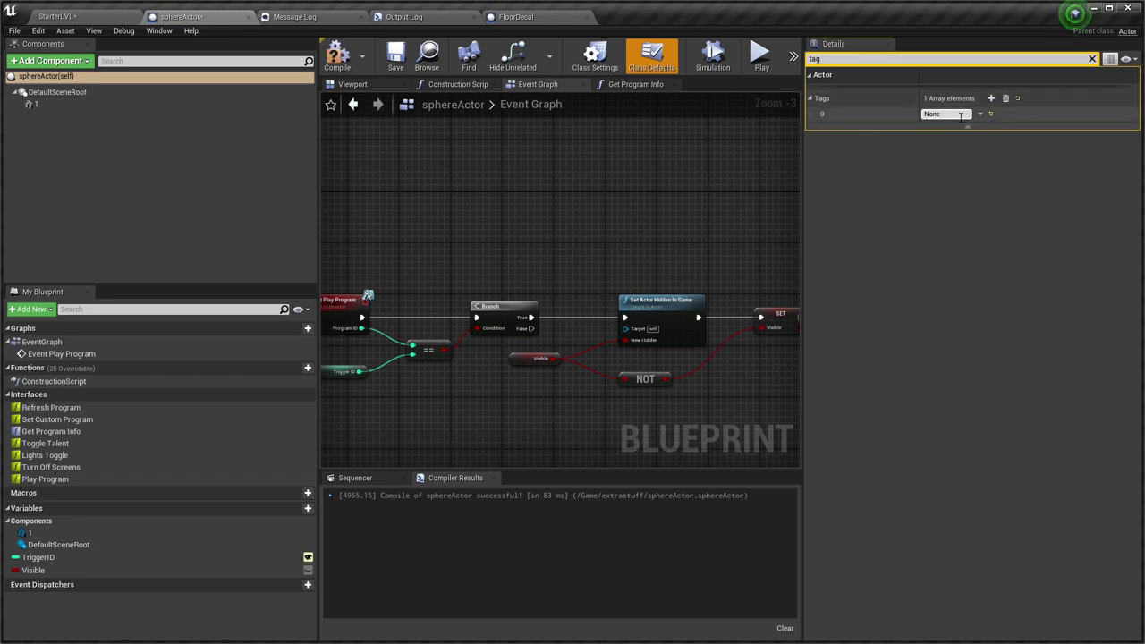
{"action": "left_click", "coordinate": [948, 113]}
{"action": "type", "text": "LVLProgram"}
{"action": "key", "text": "Return"}
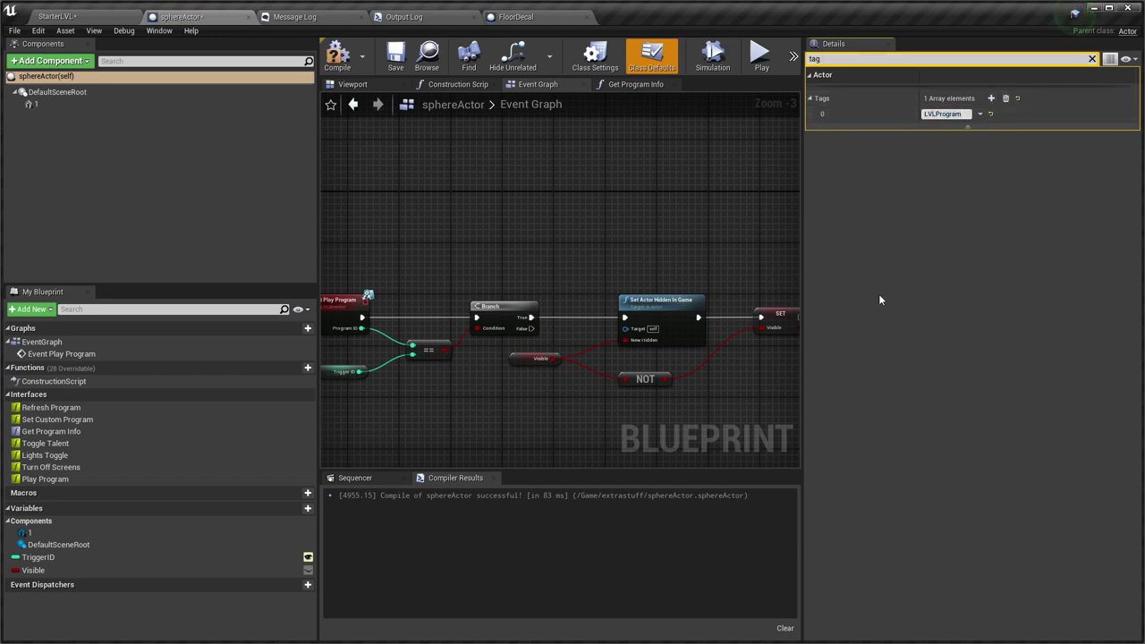
{"action": "left_click", "coordinate": [337, 55]}
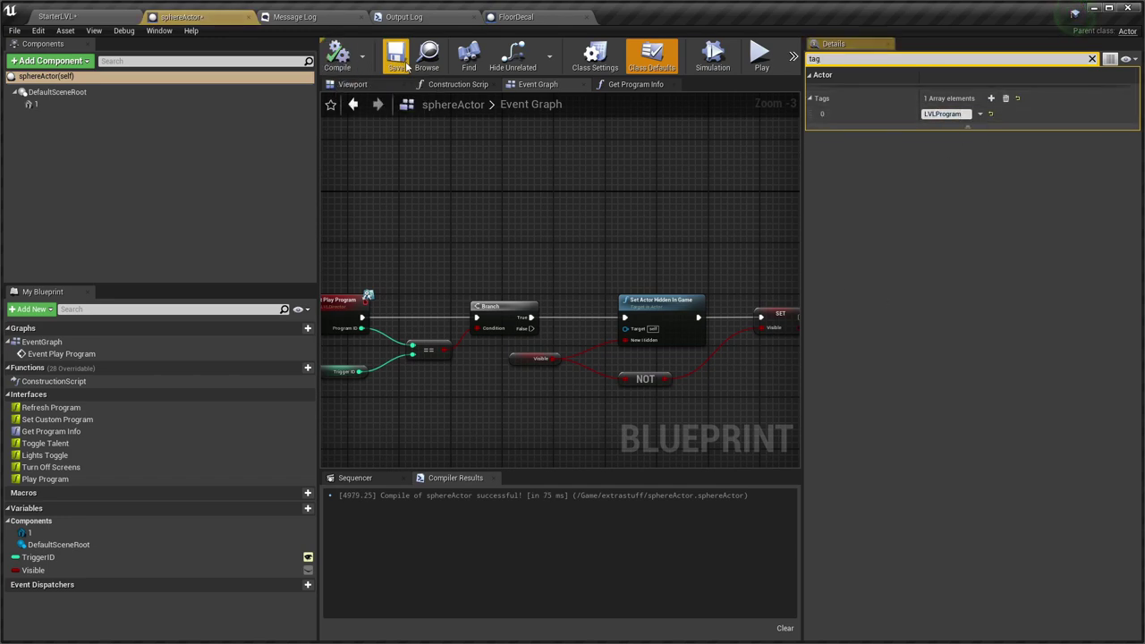
Play StarterLVL and switch to the lightshow camera in QuickVP Controller.
{"action": "left_click", "coordinate": [55, 17]}
{"action": "key", "text": "alt+p"}
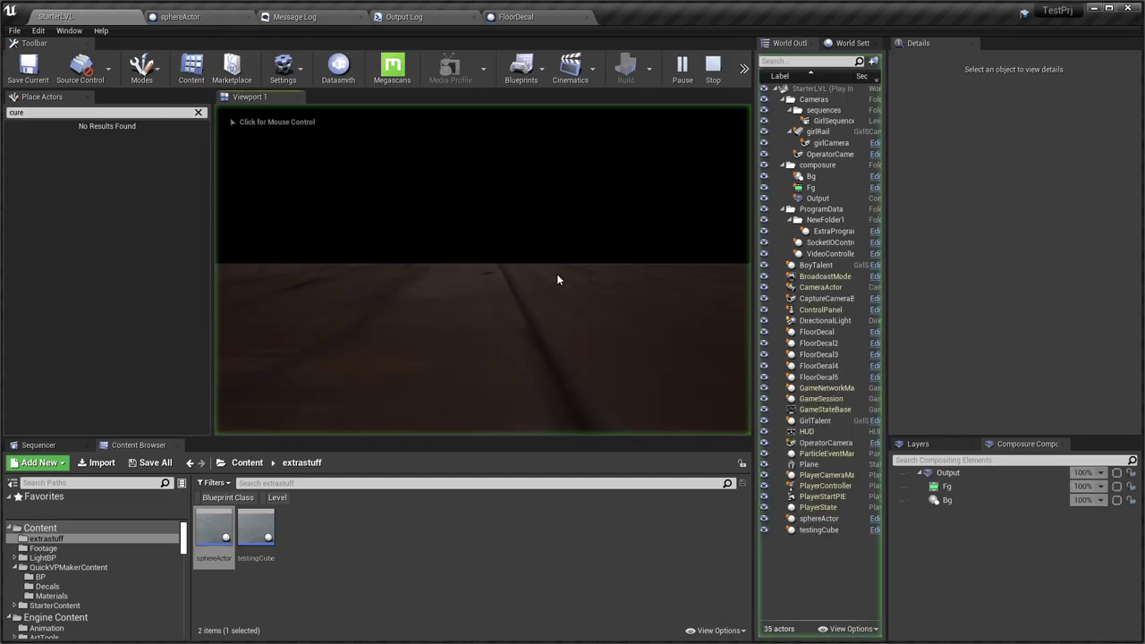
{"action": "key", "text": "alt+Tab"}
{"action": "left_click", "coordinate": [506, 210]}
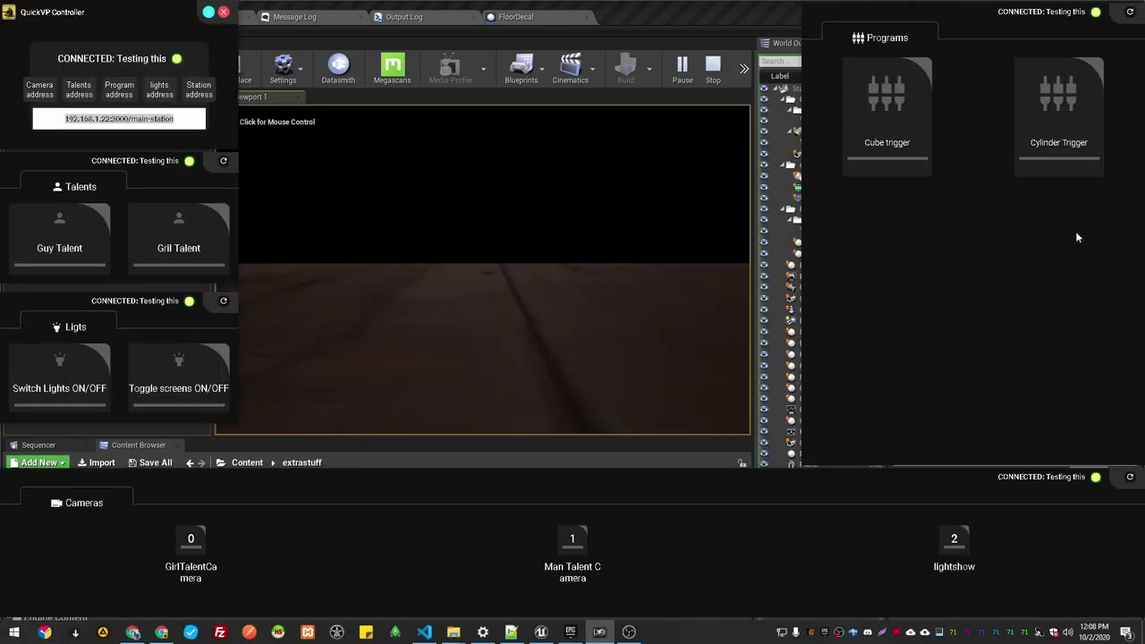
{"action": "left_click", "coordinate": [646, 23]}
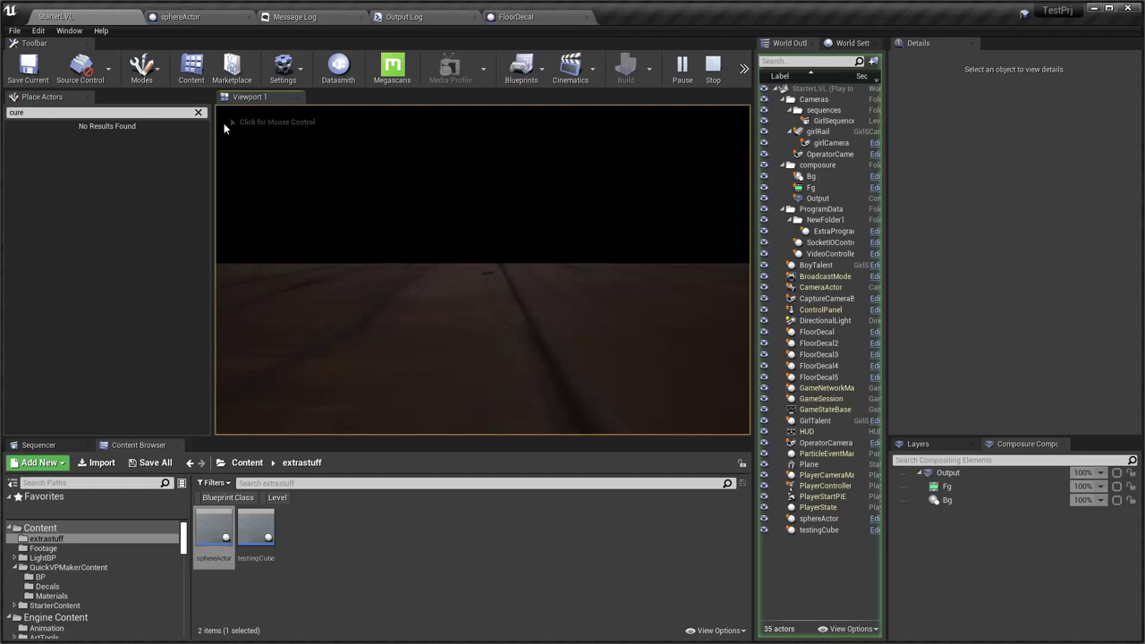
{"action": "key", "text": "alt+Tab"}
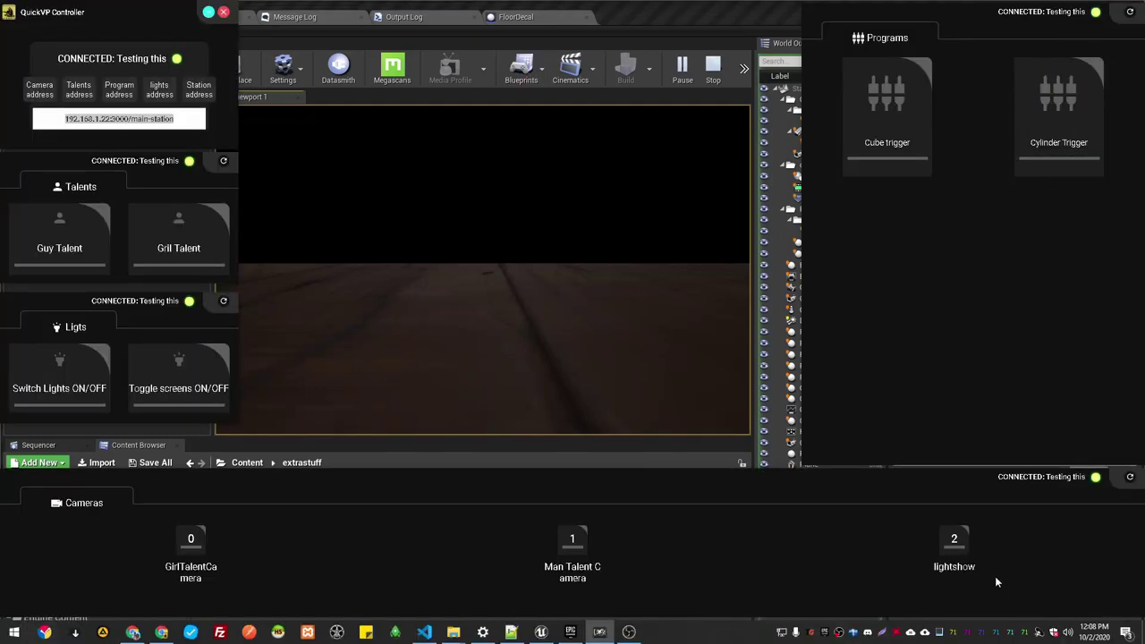
{"action": "left_click", "coordinate": [956, 548]}
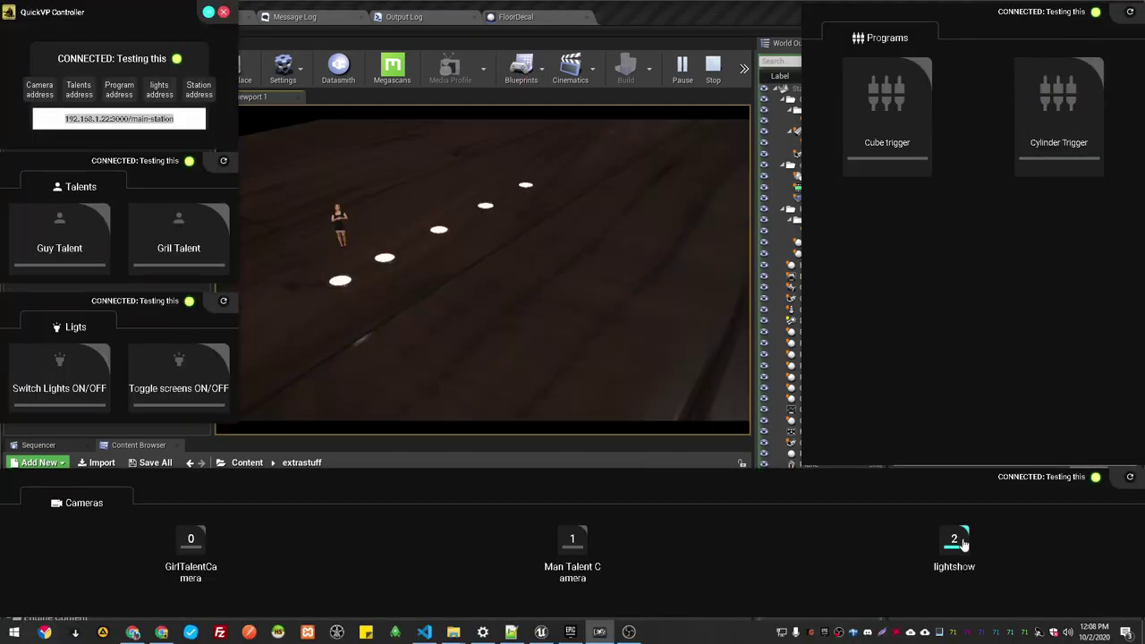
Test the Cylinder Trigger repeatedly and the Cube trigger once in QuickVP Controller, and stop the play session.
{"action": "left_click", "coordinate": [1064, 104]}
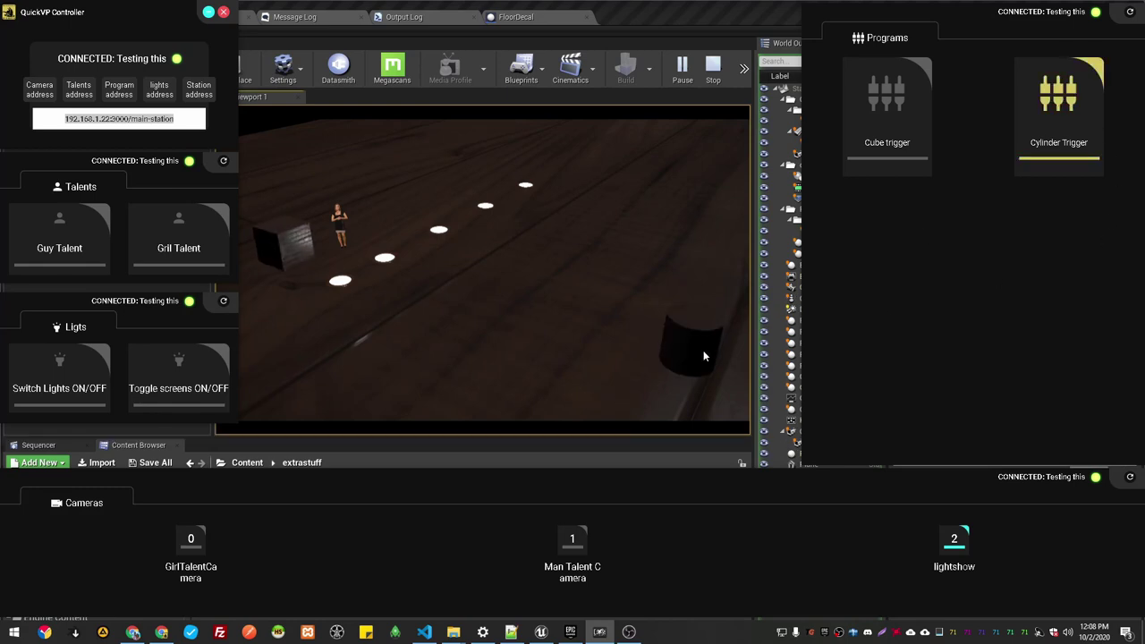
{"action": "left_click", "coordinate": [1071, 109]}
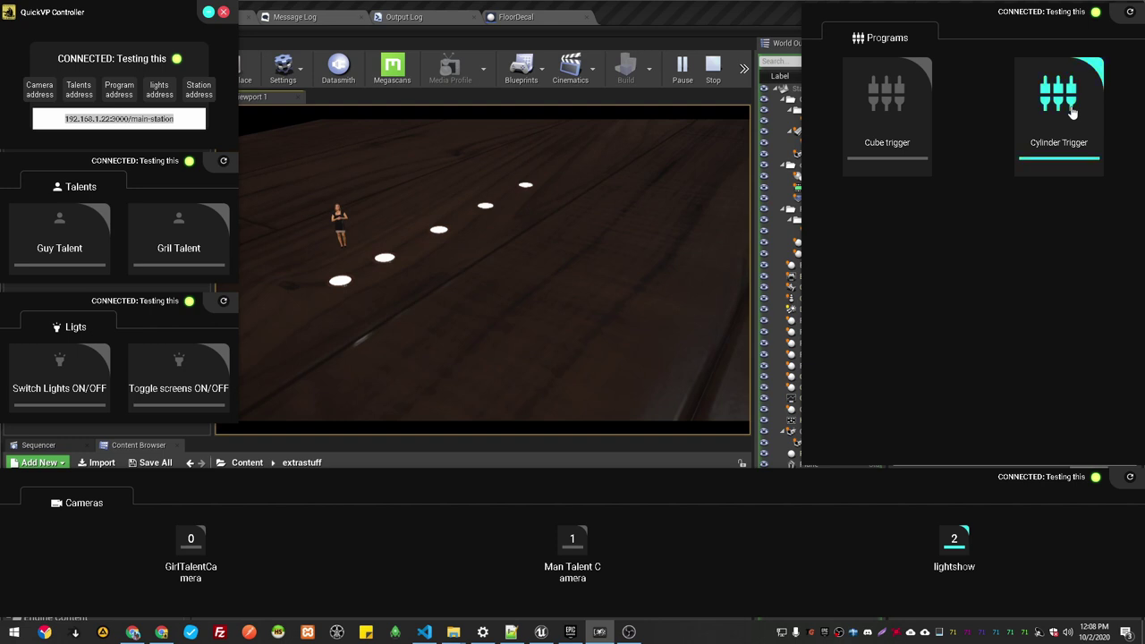
{"action": "left_click", "coordinate": [1073, 111]}
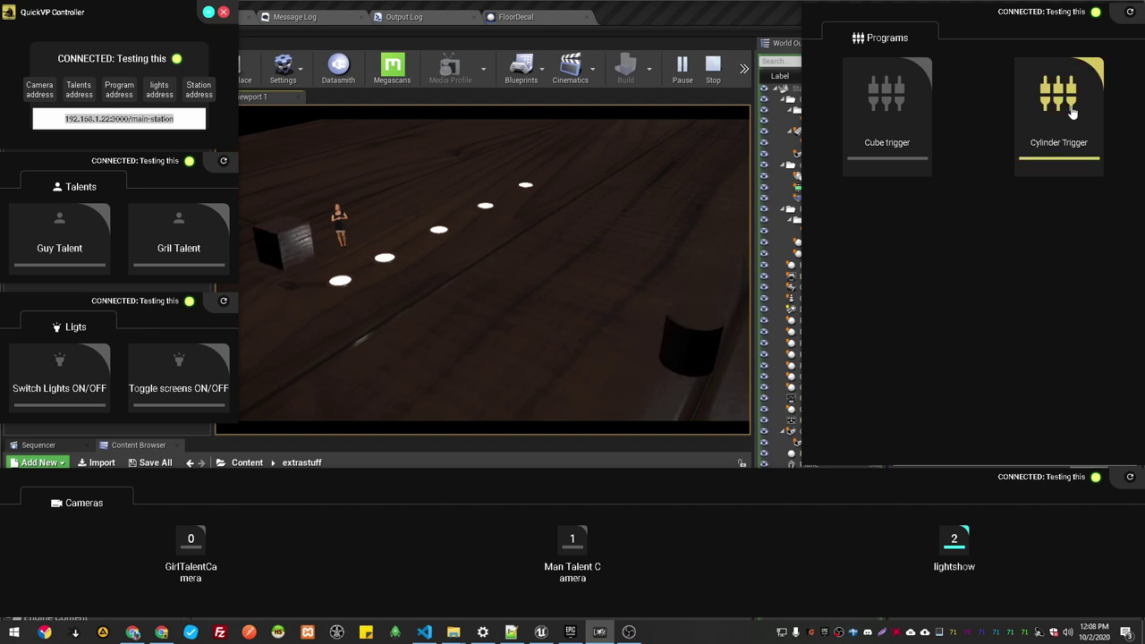
{"action": "left_click", "coordinate": [879, 118]}
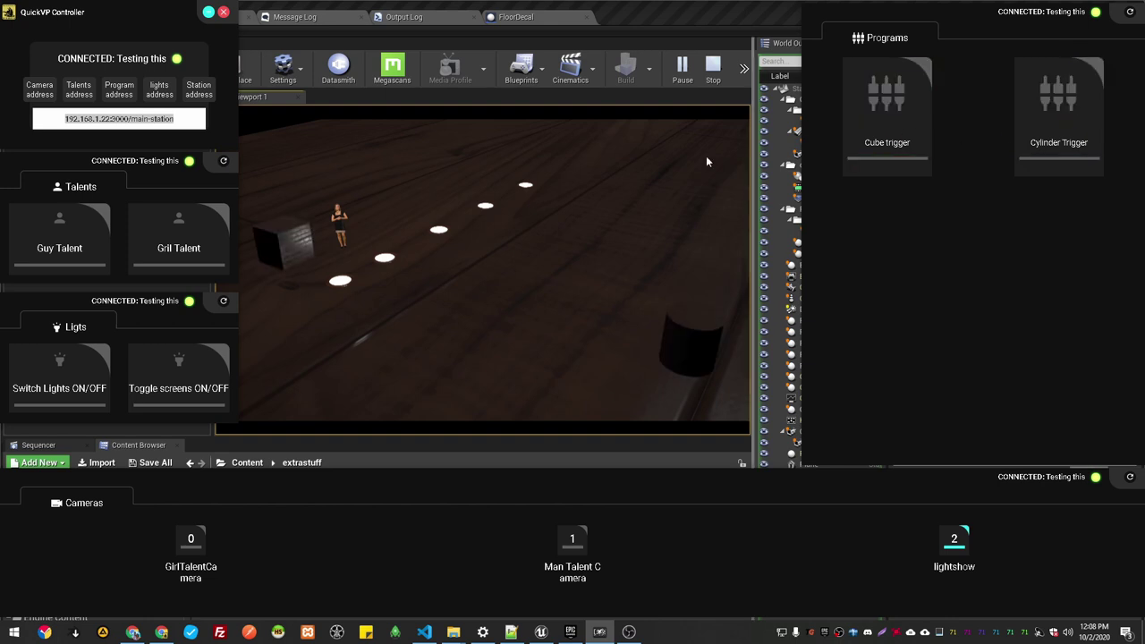
{"action": "left_click", "coordinate": [678, 27]}
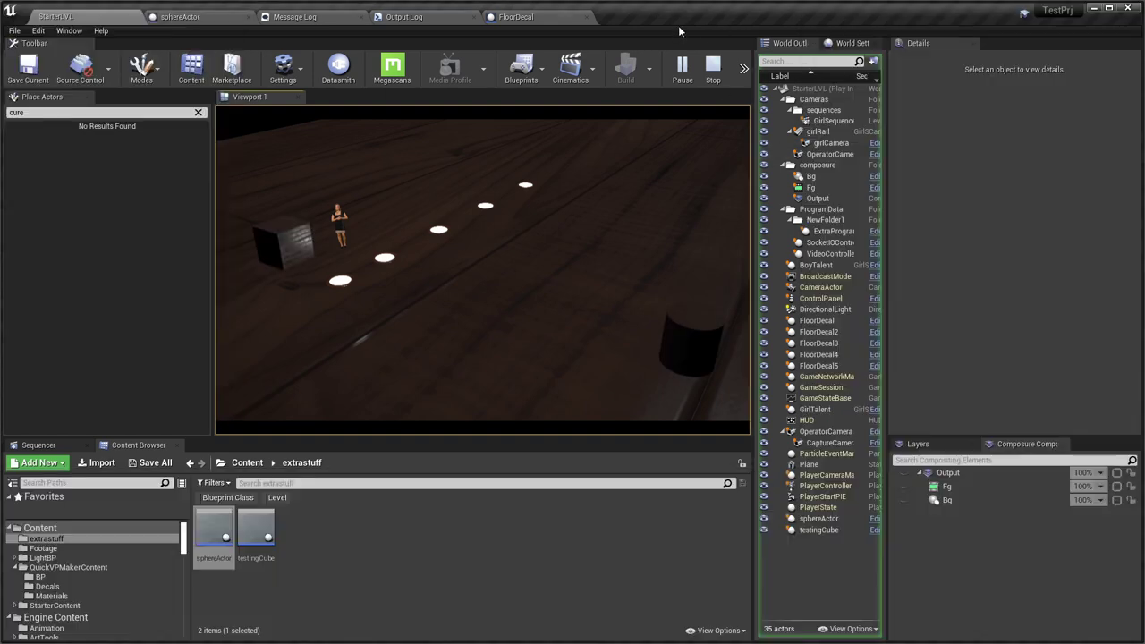
{"action": "left_click", "coordinate": [524, 270]}
{"action": "key", "text": "Escape"}
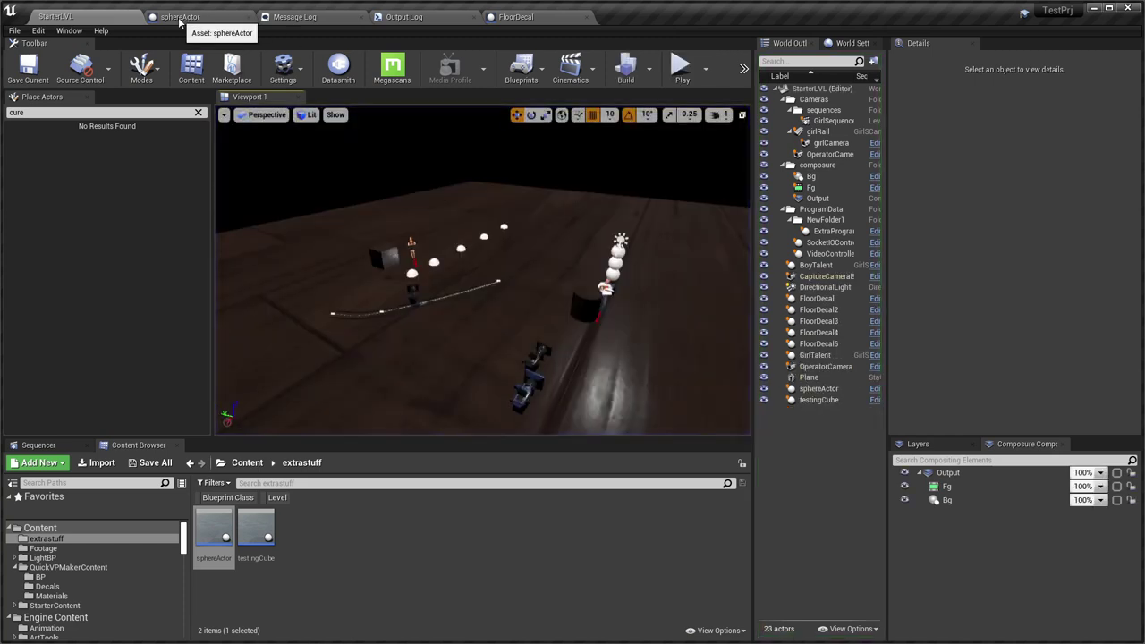
Compare the cube's Program ID with the cylinder's and set the placed sphereActor's Trigger ID to 2.
{"action": "left_click", "coordinate": [587, 306]}
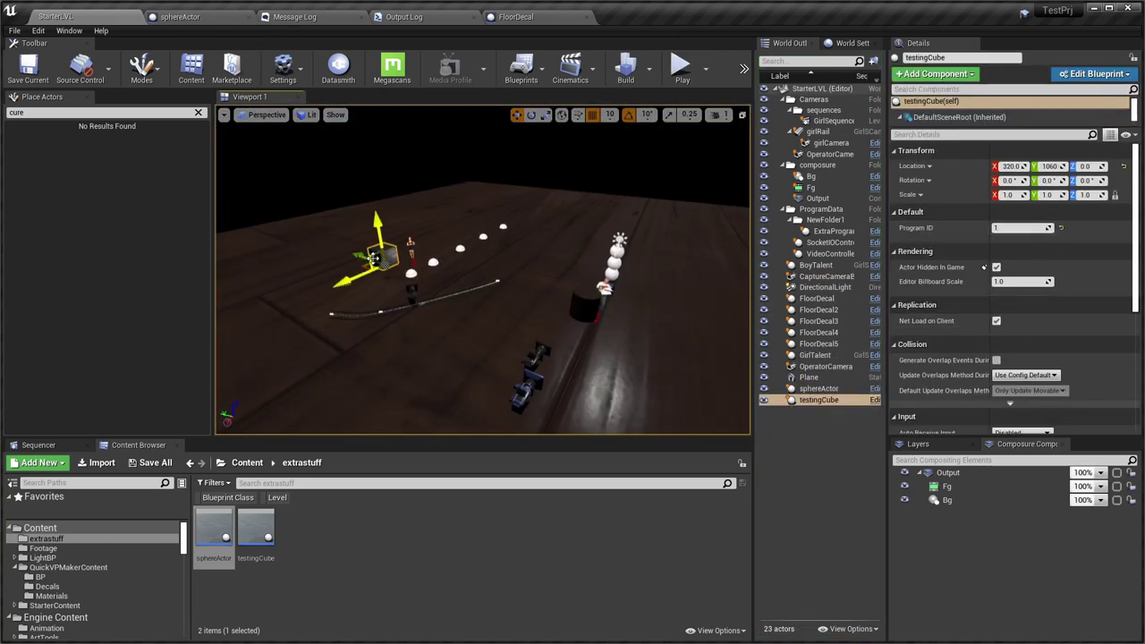
{"action": "left_click", "coordinate": [385, 258]}
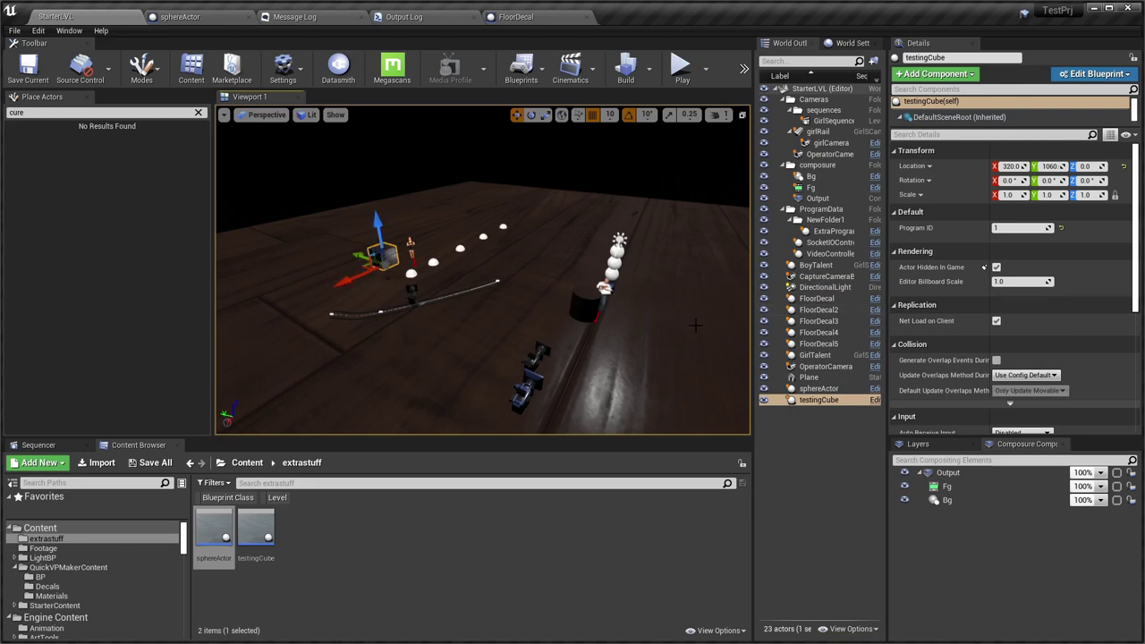
{"action": "key", "text": "alt+Tab"}
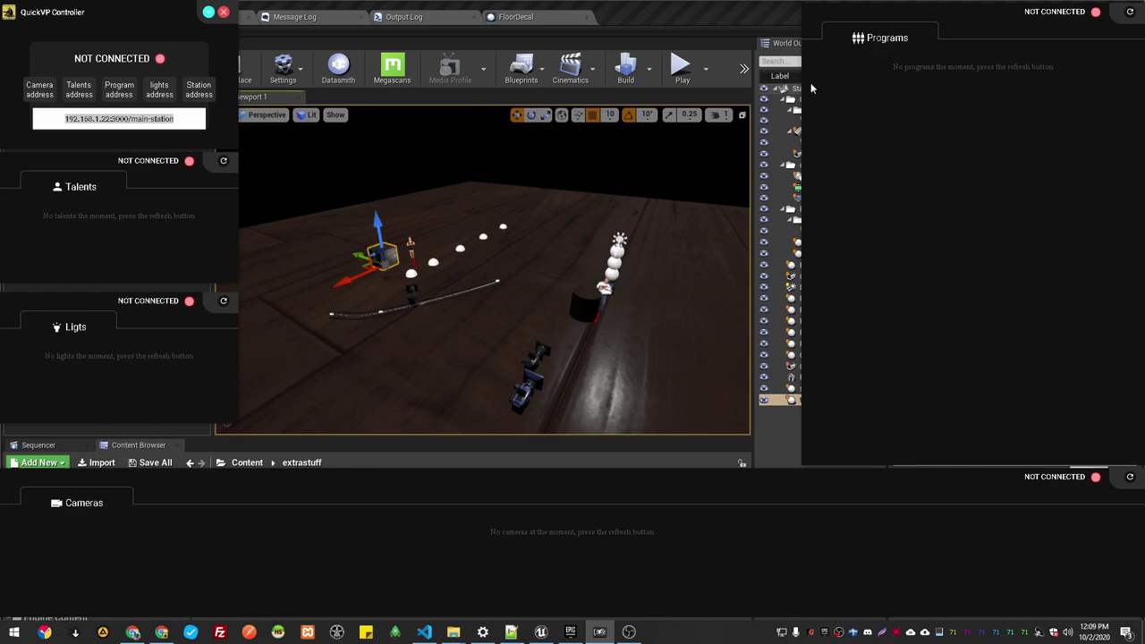
{"action": "left_click", "coordinate": [587, 304]}
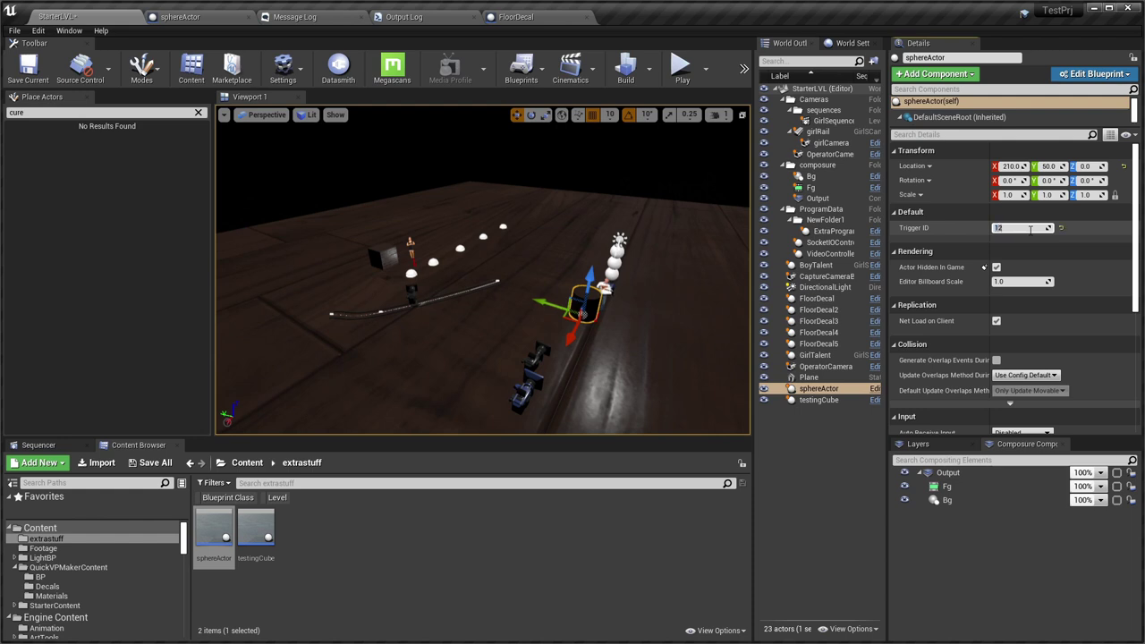
{"action": "right_click_drag", "start_coordinate": [632, 268], "coordinate": [625, 266]}
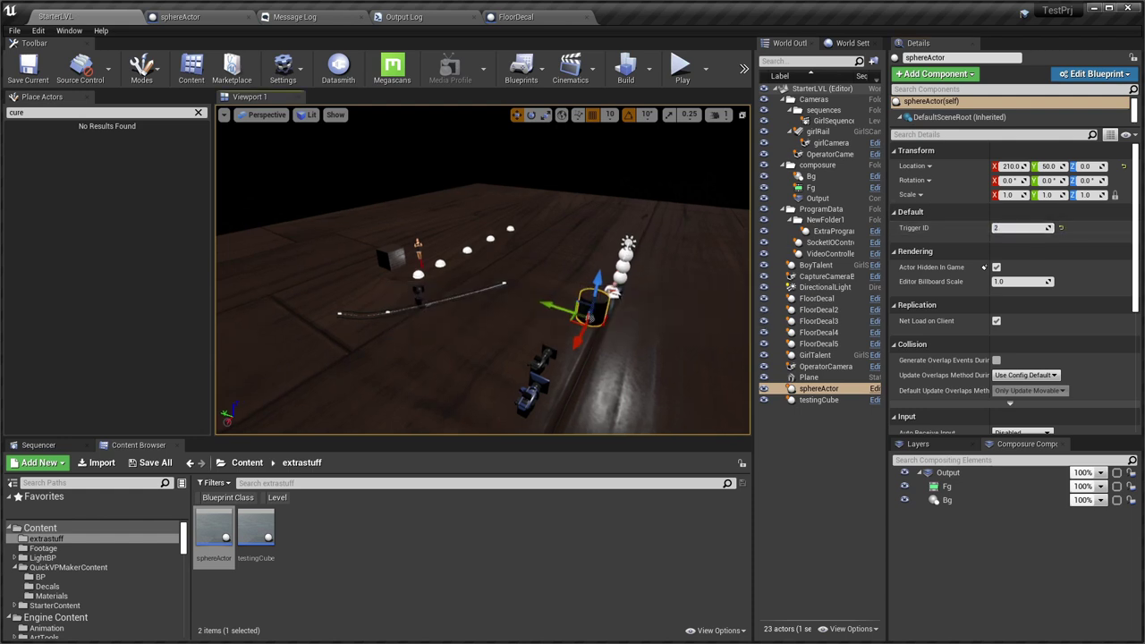
Play the level with the lightshow camera, test the Cylinder Trigger and Cube trigger separately, and stop playing.
{"action": "key", "text": "alt+p"}
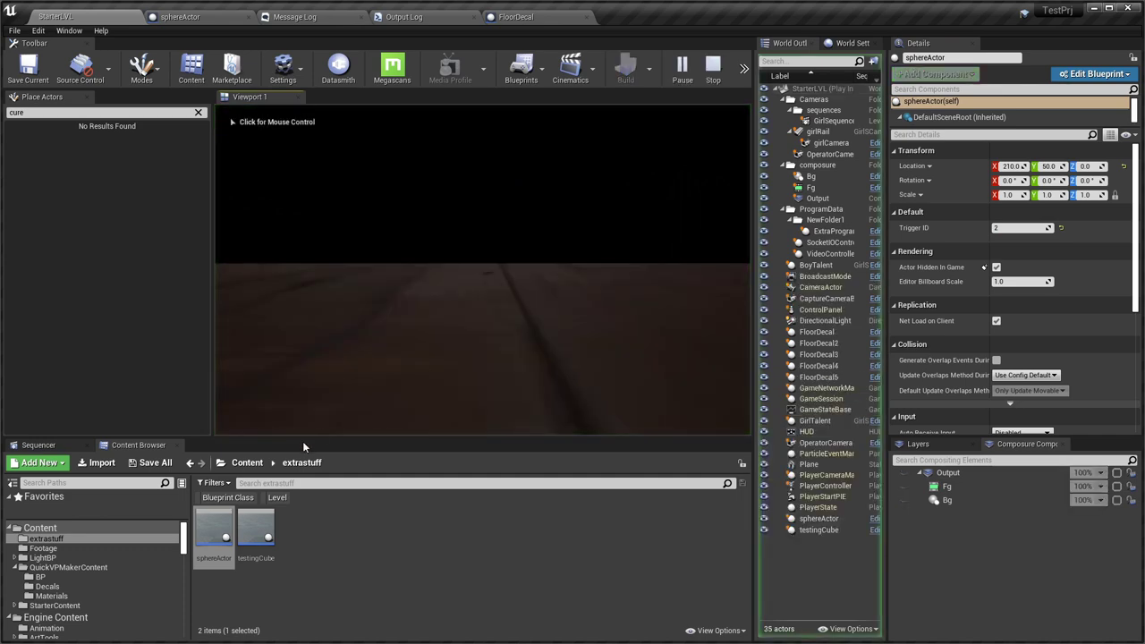
{"action": "key", "text": "alt+Tab"}
{"action": "left_click", "coordinate": [943, 545]}
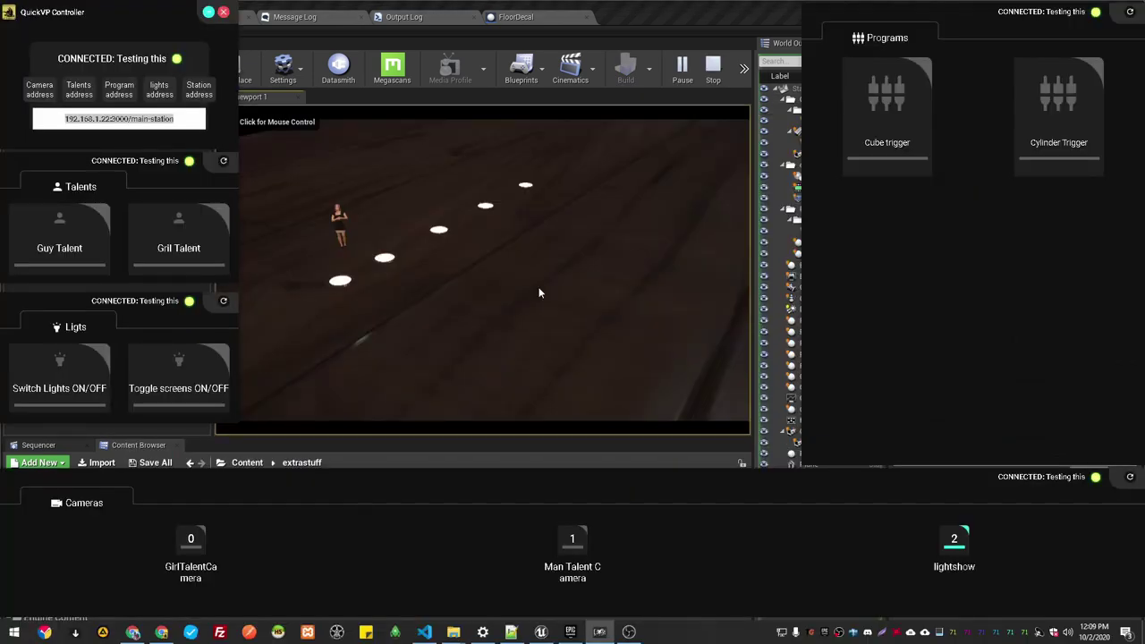
{"action": "left_click", "coordinate": [1077, 132]}
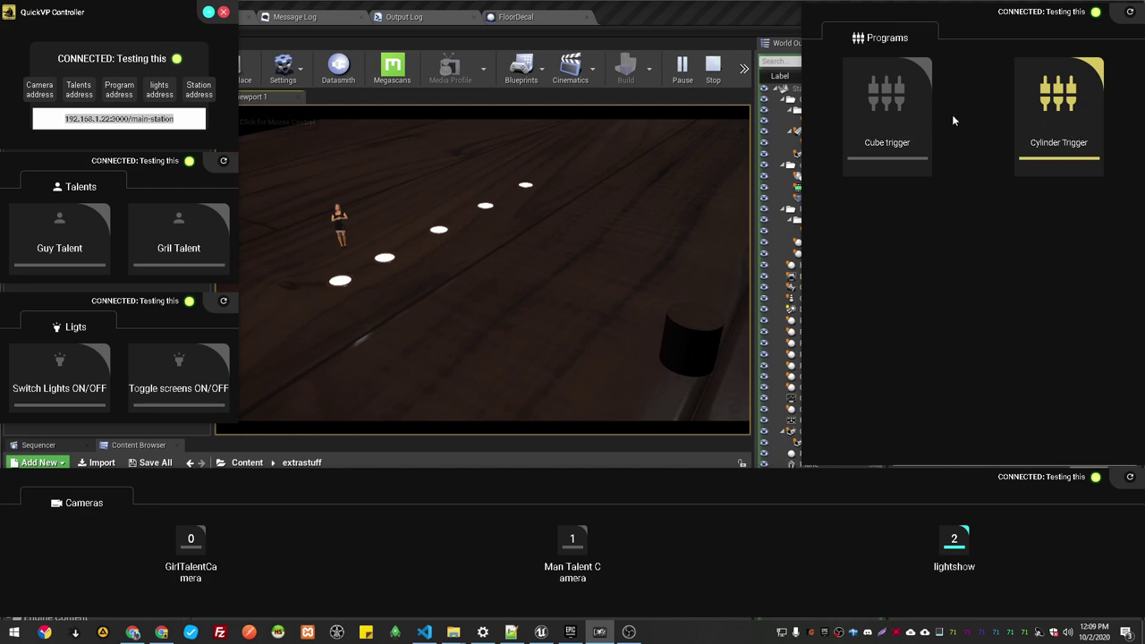
{"action": "left_click", "coordinate": [890, 110]}
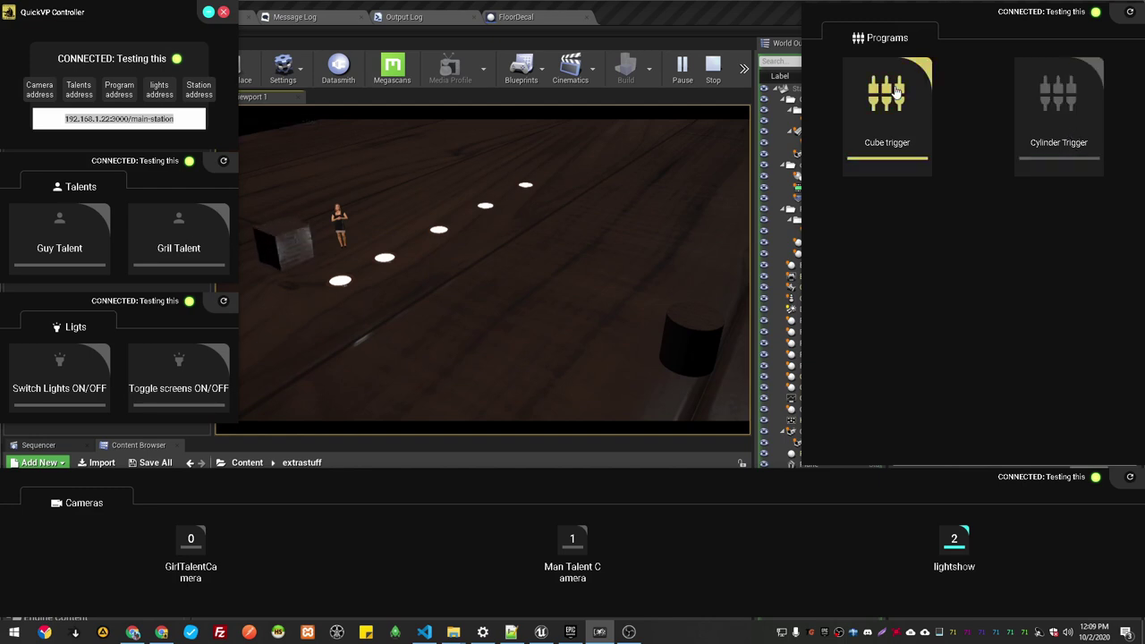
{"action": "left_click", "coordinate": [1092, 100]}
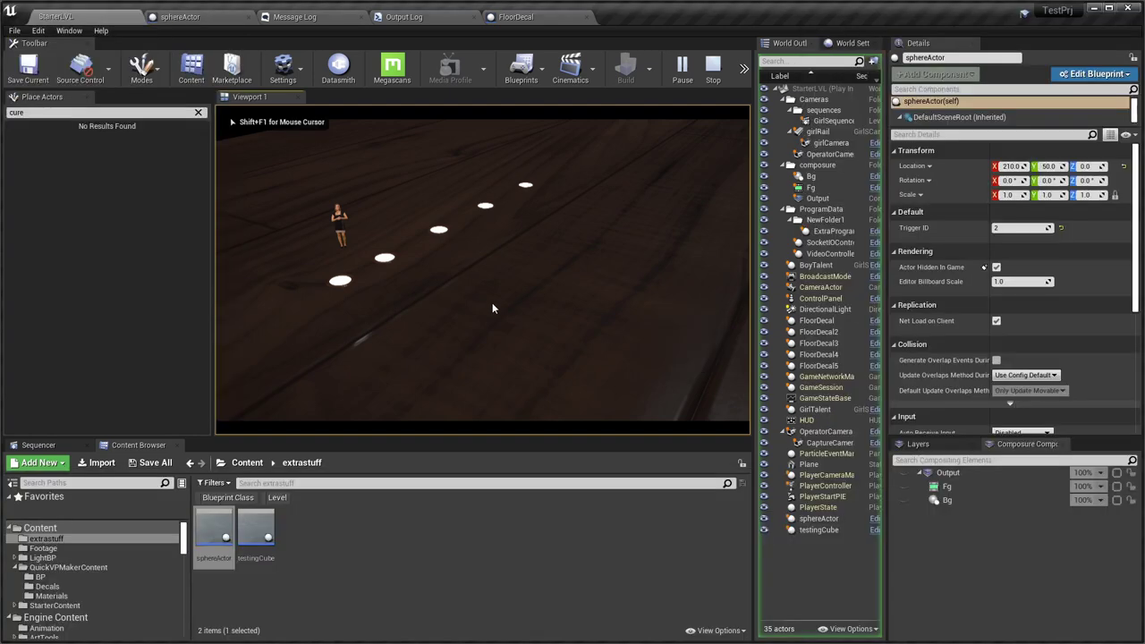
{"action": "right_click_drag", "start_coordinate": [483, 268], "coordinate": [467, 239]}
{"action": "left_click", "coordinate": [719, 329]}
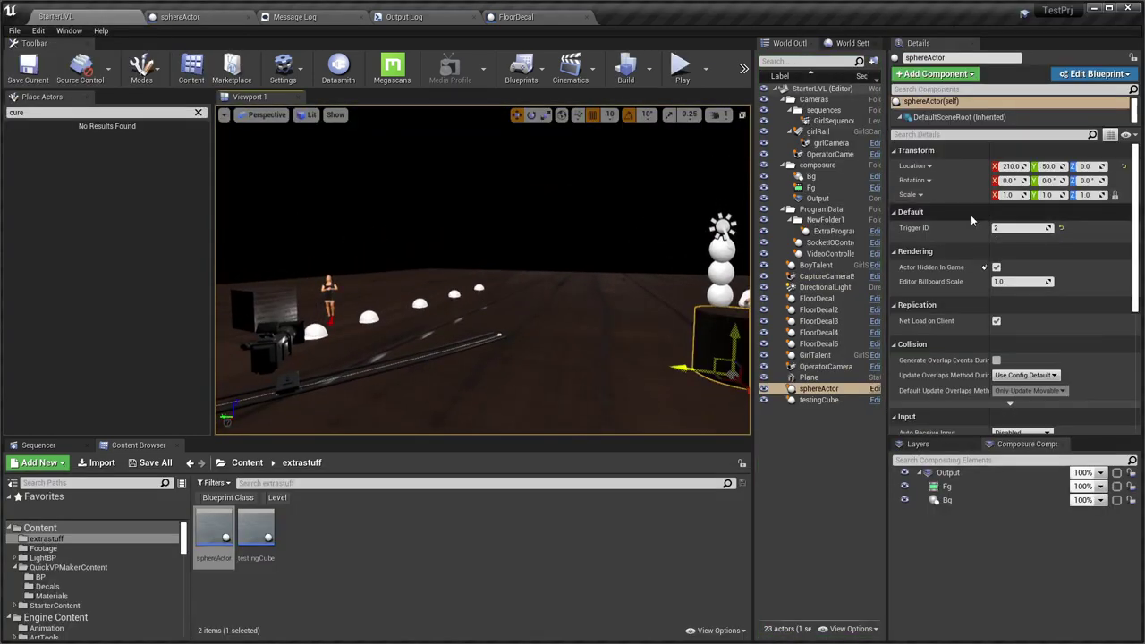
Examine the Play Program visibility-toggle nodes in sphereActor's Event Graph.
{"action": "left_click", "coordinate": [215, 17]}
{"action": "scroll", "coordinate": [463, 395], "scroll_direction": "down", "scroll_amount": 2}
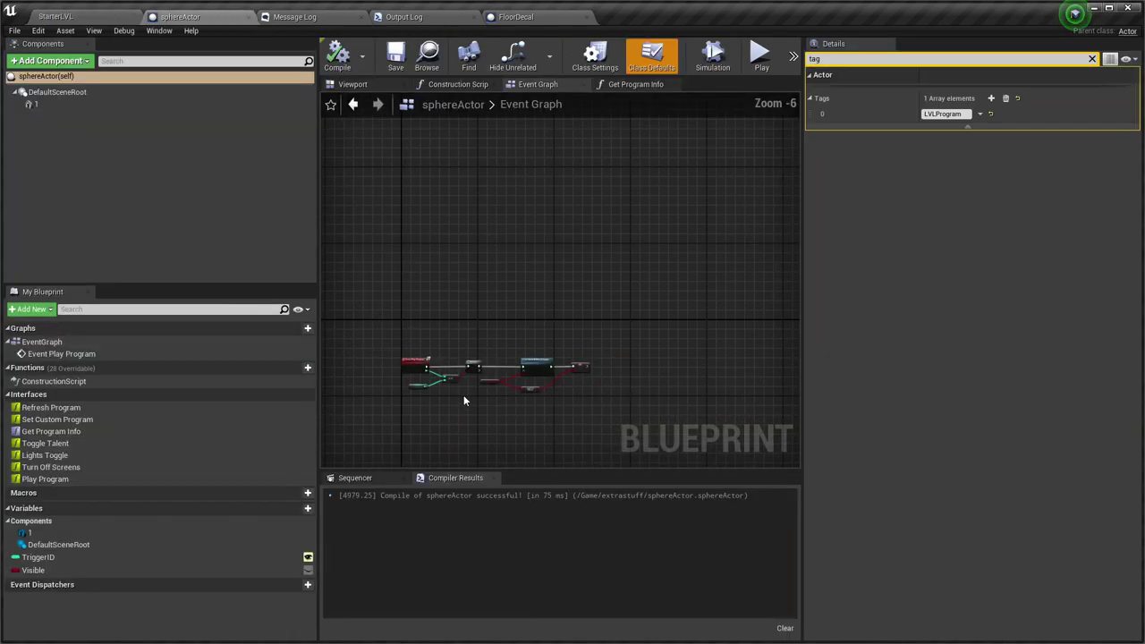
{"action": "scroll", "coordinate": [464, 395], "scroll_direction": "up", "scroll_amount": 4}
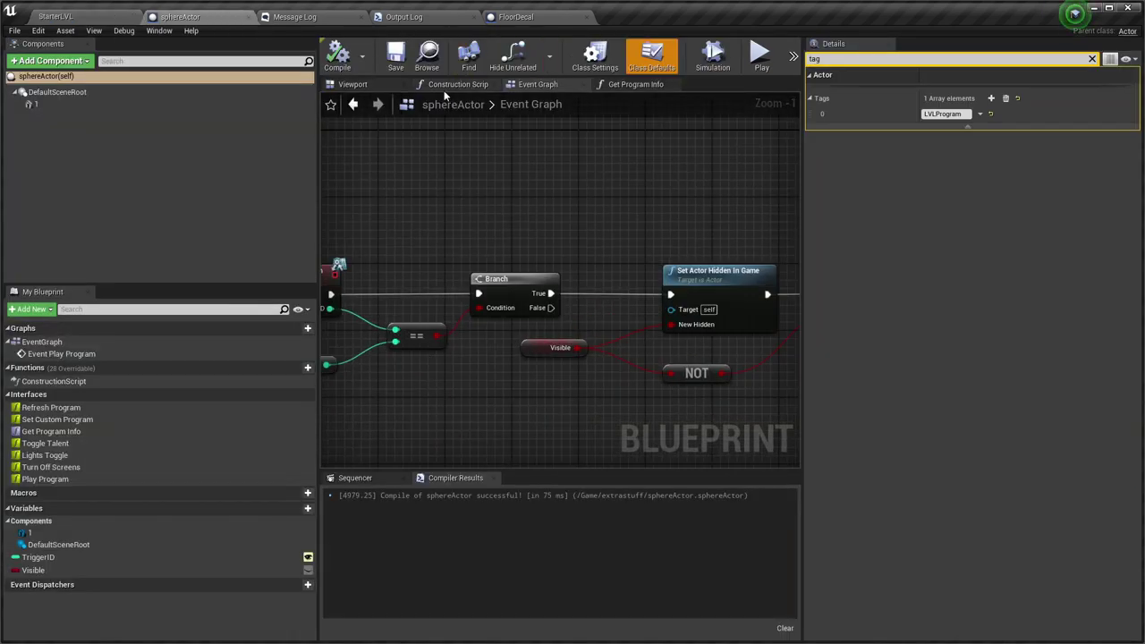
Review the Trigger ID comparison feeding the Branch in sphereActor's Event Graph and check the Construction Script.
{"action": "right_click_drag", "start_coordinate": [422, 232], "coordinate": [580, 218]}
{"action": "scroll", "coordinate": [580, 218], "scroll_direction": "up", "scroll_amount": 1}
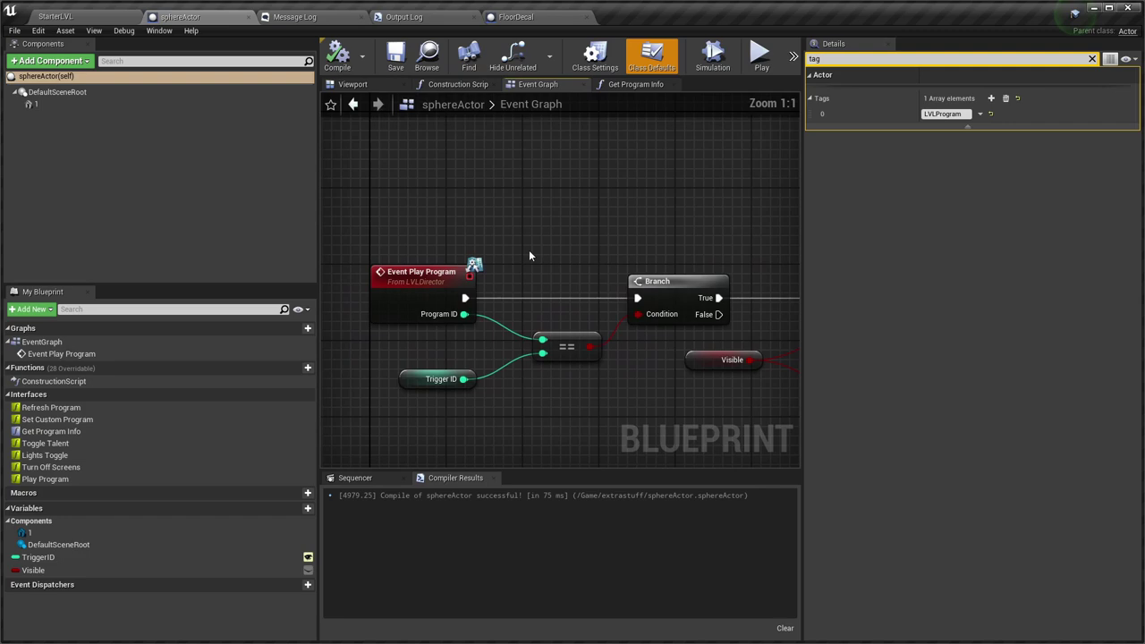
{"action": "left_click", "coordinate": [458, 85]}
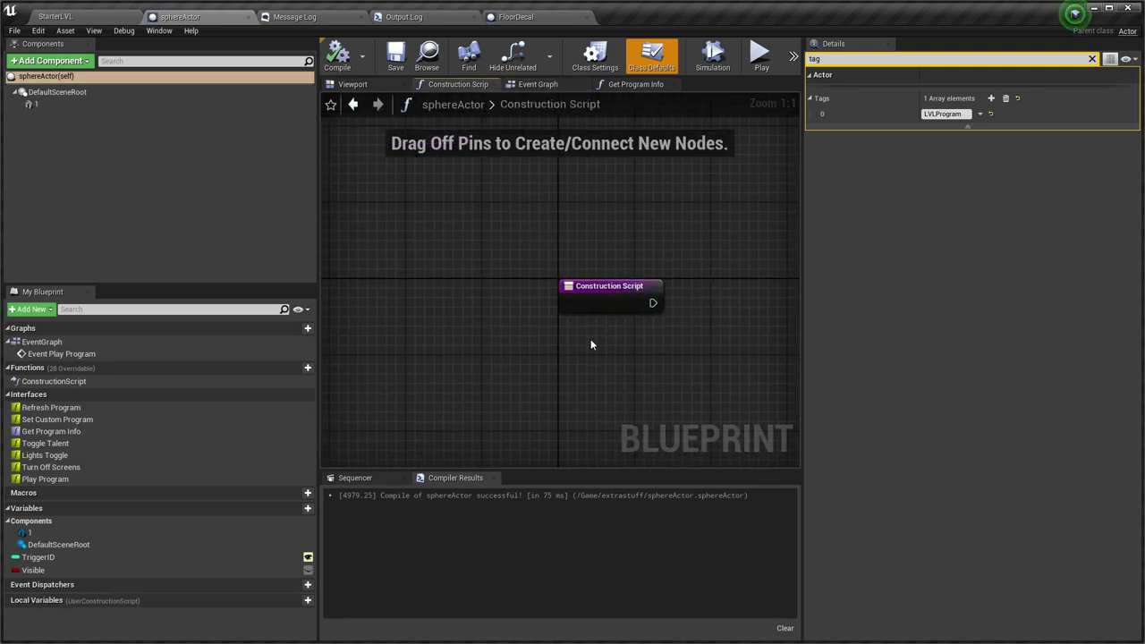
{"action": "left_click", "coordinate": [538, 84]}
{"action": "right_click_drag", "start_coordinate": [673, 236], "coordinate": [550, 197]}
{"action": "scroll", "coordinate": [549, 197], "scroll_direction": "down", "scroll_amount": 2}
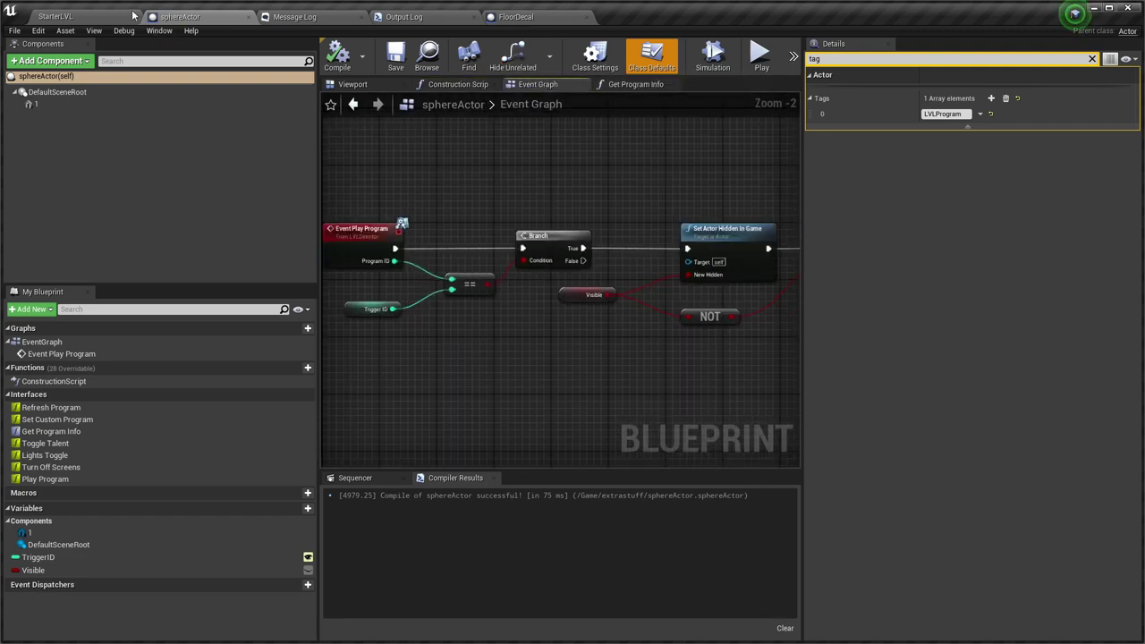
In StarterLVL, select the ExtraPrograms actor and add an Extra Programs entry with the program description Trigger Both.
{"action": "left_click", "coordinate": [75, 20]}
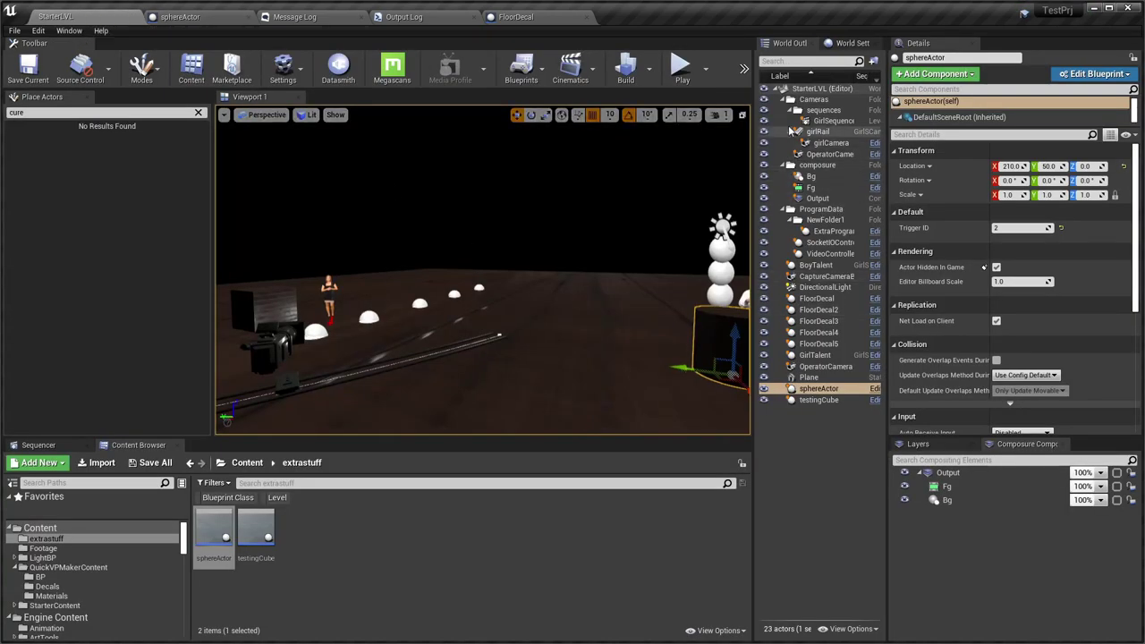
{"action": "left_click", "coordinate": [790, 109]}
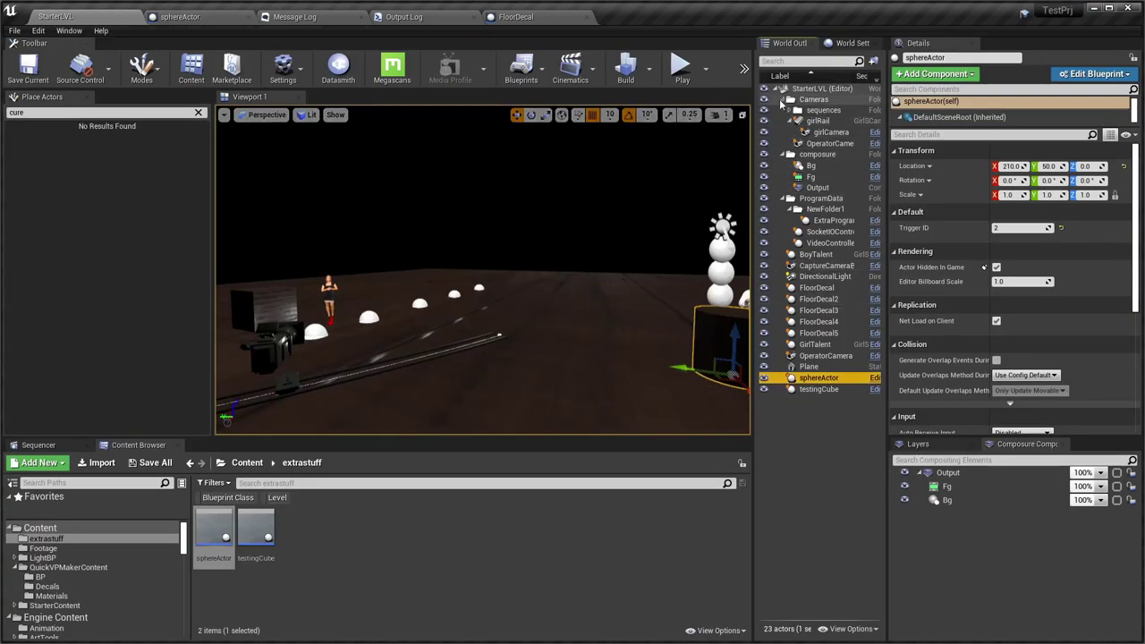
{"action": "left_click", "coordinate": [783, 99]}
{"action": "left_click", "coordinate": [785, 109]}
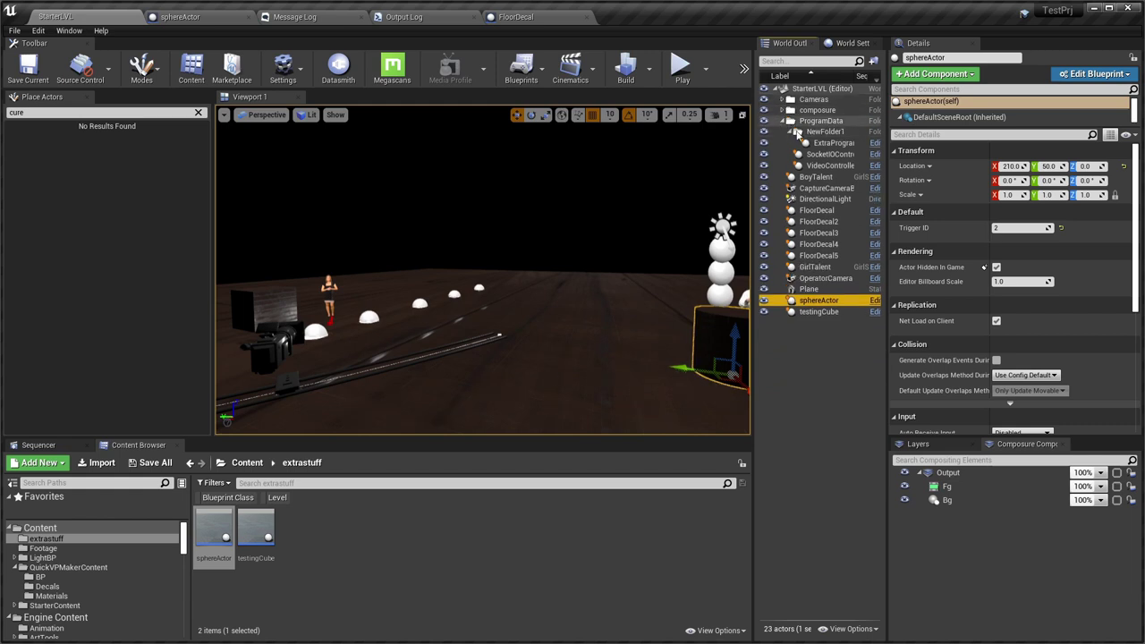
{"action": "left_click", "coordinate": [833, 143]}
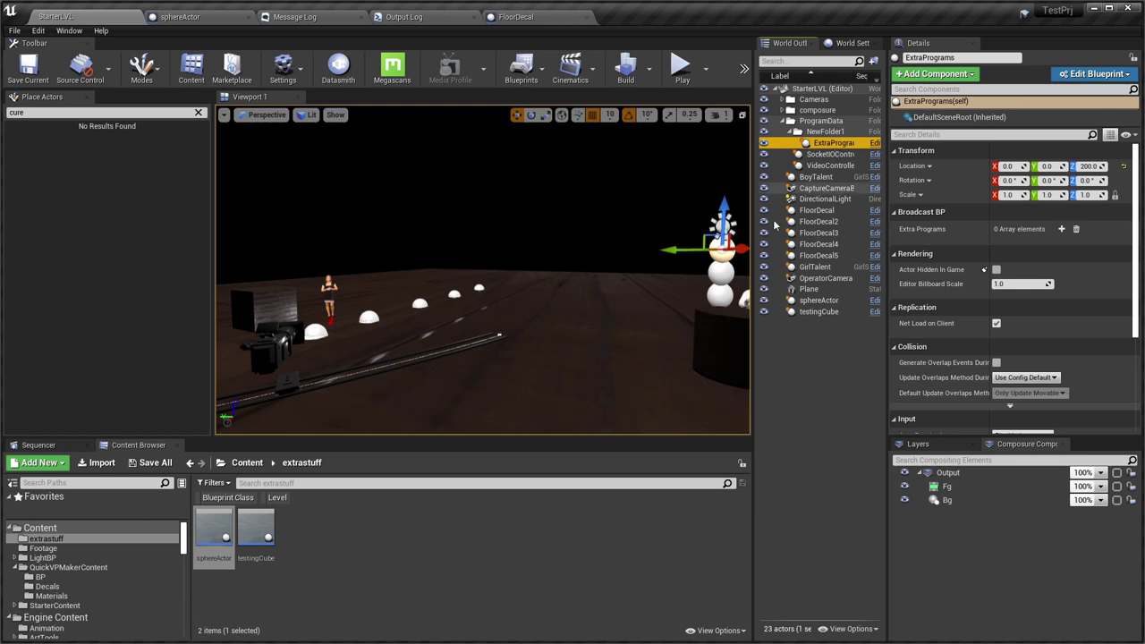
{"action": "mouse_move", "coordinate": [468, 304]}
{"action": "right_mouse_down"}
{"action": "mouse_move", "coordinate": [528, 320]}
{"action": "mouse_move", "coordinate": [488, 324]}
{"action": "mouse_move", "coordinate": [507, 316]}
{"action": "mouse_move", "coordinate": [475, 302]}
{"action": "right_mouse_up"}
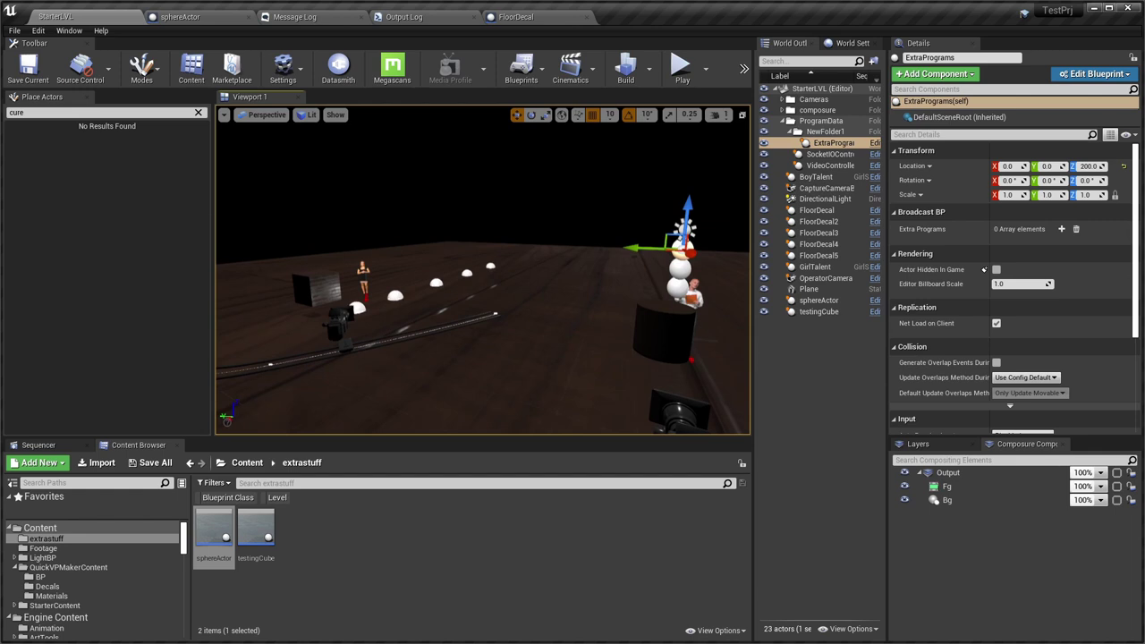
{"action": "left_click", "coordinate": [1060, 229]}
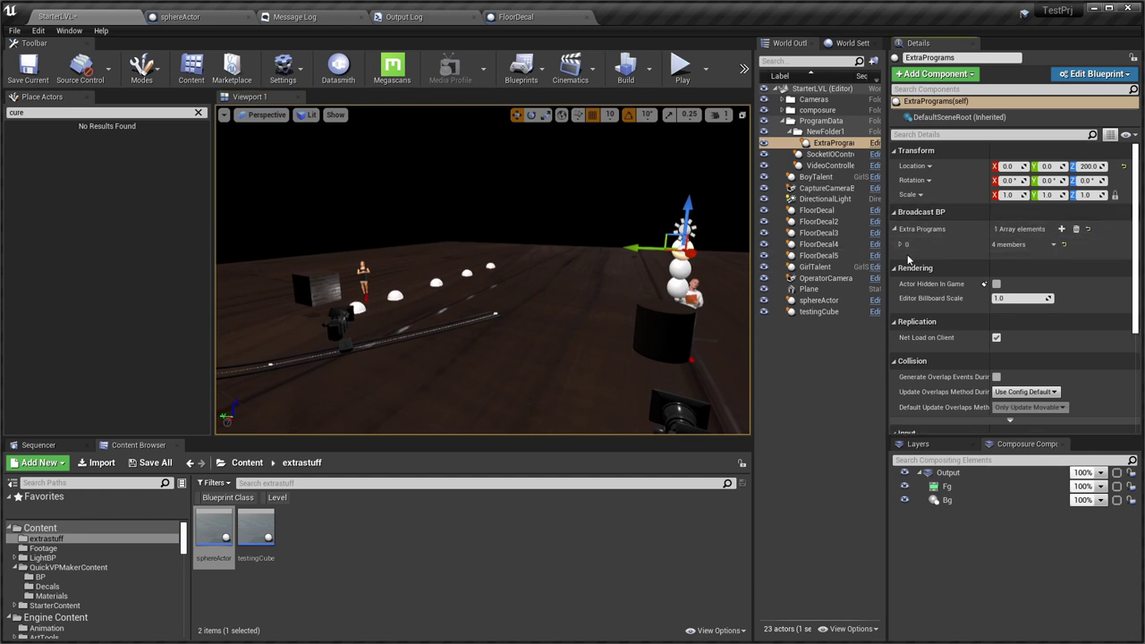
{"action": "left_click", "coordinate": [900, 245]}
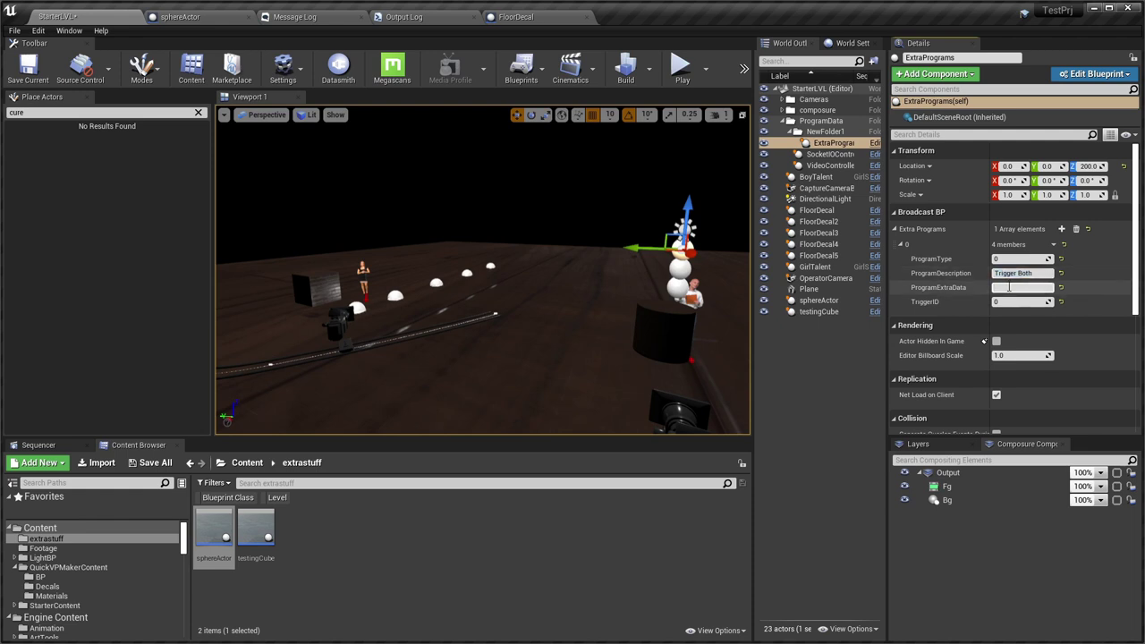
{"action": "left_click", "coordinate": [999, 289]}
Play the level, switch QuickVP Controller to the lightshow camera, test the Trigger Both program, and stop playing.
{"action": "right_click_drag", "start_coordinate": [713, 269], "coordinate": [678, 272]}
{"action": "key", "text": "w"}
{"action": "key", "text": "w"}
{"action": "key", "text": "s"}
{"action": "key", "text": "q"}
{"action": "key", "text": "e"}
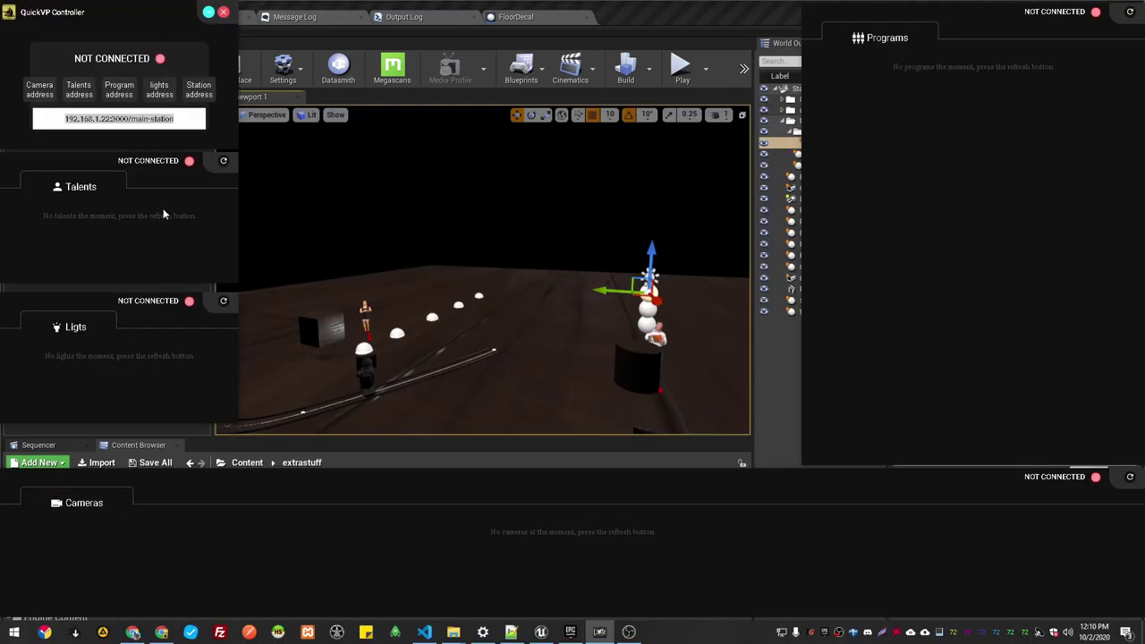
{"action": "left_click", "coordinate": [429, 160]}
{"action": "key", "text": "alt+p"}
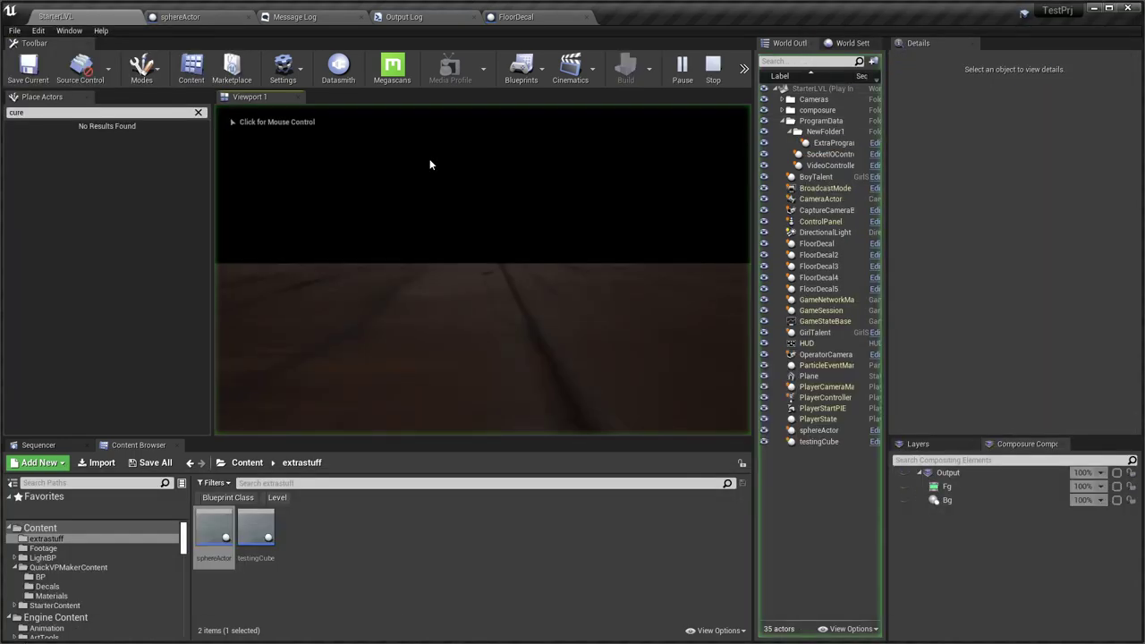
{"action": "key", "text": "alt+Tab"}
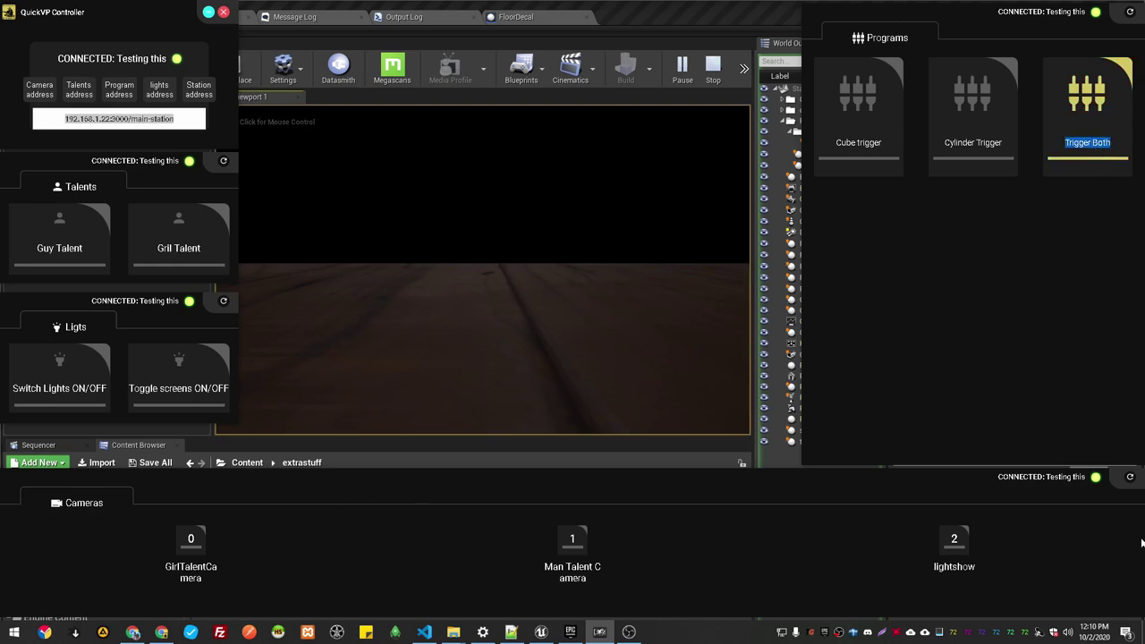
{"action": "left_click", "coordinate": [954, 554]}
{"action": "double_click", "coordinate": [1108, 119]}
{"action": "key", "text": "alt+Tab"}
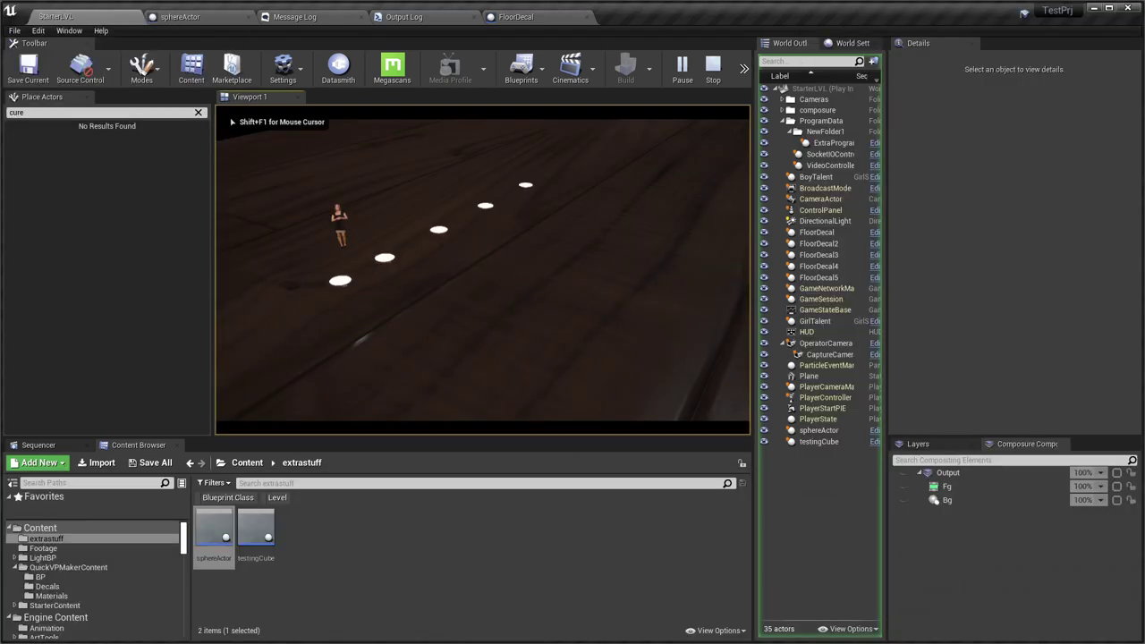
{"action": "key", "text": "Escape"}
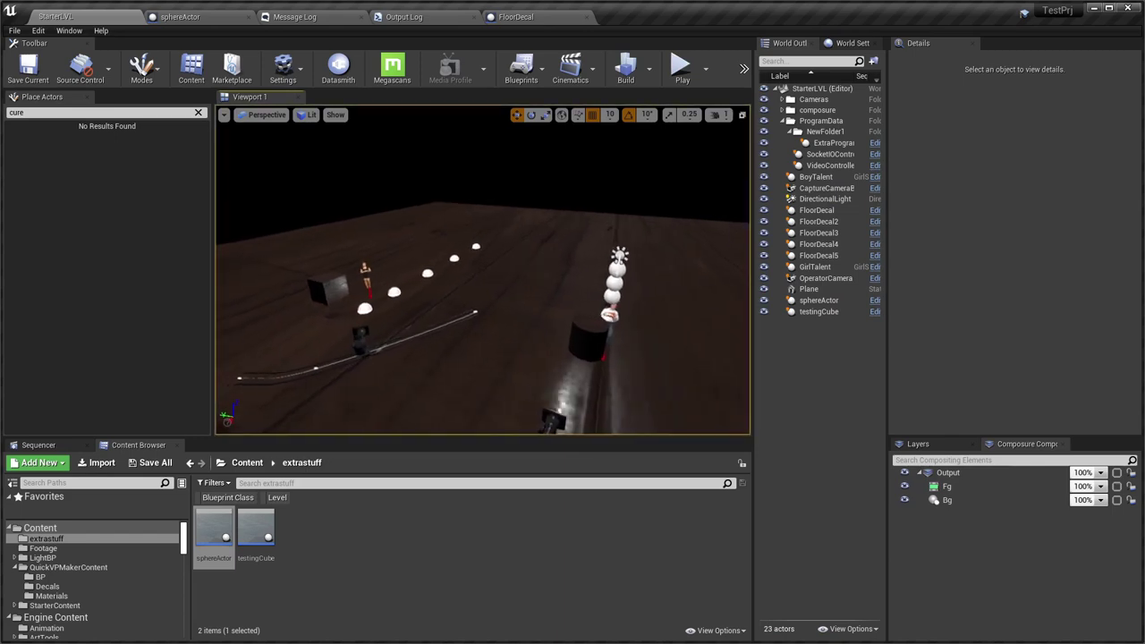
In sphereActor's Event Graph, move the Event Play Program, Trigger ID and equality nodes away from the Branch to make room.
{"action": "left_click", "coordinate": [193, 17]}
{"action": "right_click_drag", "start_coordinate": [517, 353], "coordinate": [606, 386]}
{"action": "right_click_drag", "start_coordinate": [611, 280], "coordinate": [634, 284]}
{"action": "left_click_drag", "start_coordinate": [499, 271], "coordinate": [383, 205]}
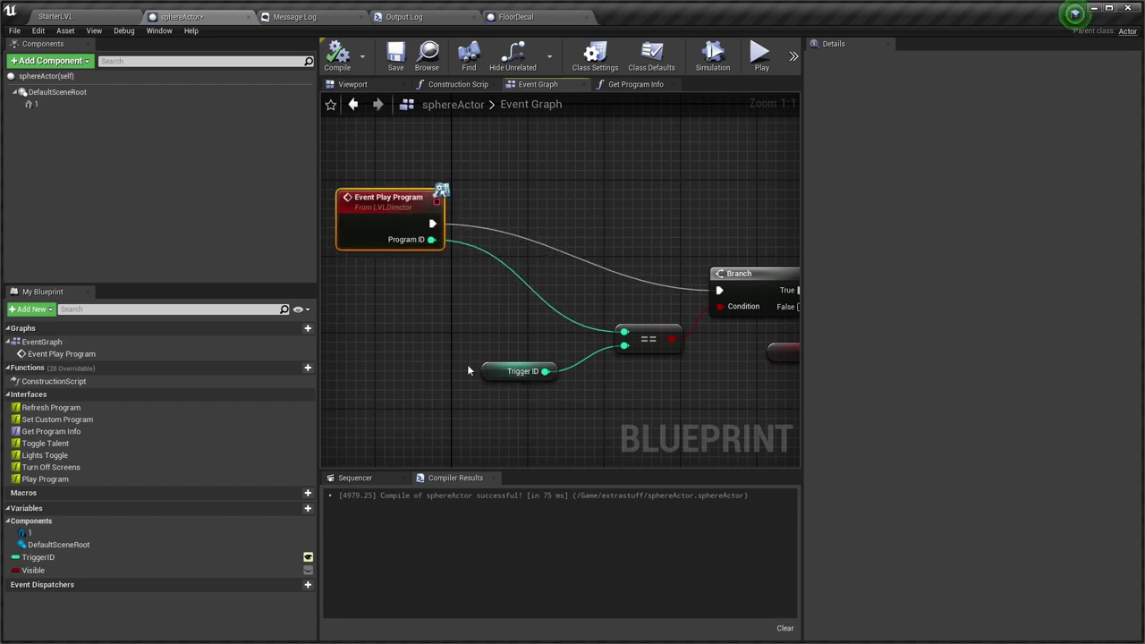
{"action": "left_click_drag", "start_coordinate": [501, 371], "coordinate": [387, 314]}
{"action": "left_click_drag", "start_coordinate": [652, 339], "coordinate": [495, 311]}
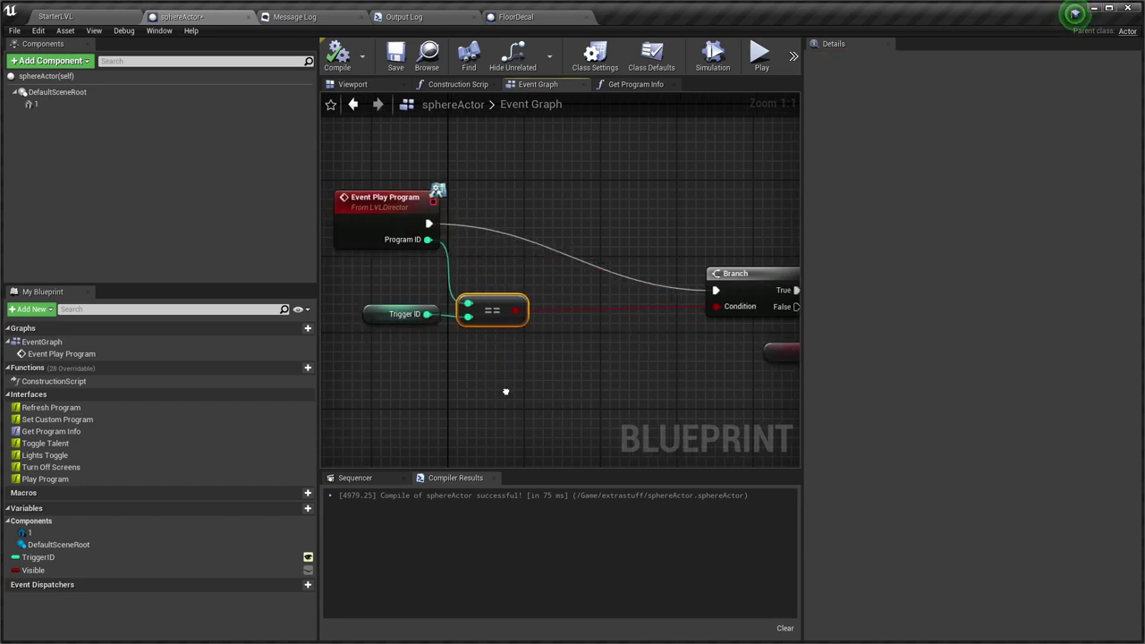
{"action": "right_click_drag", "start_coordinate": [506, 392], "coordinate": [499, 335]}
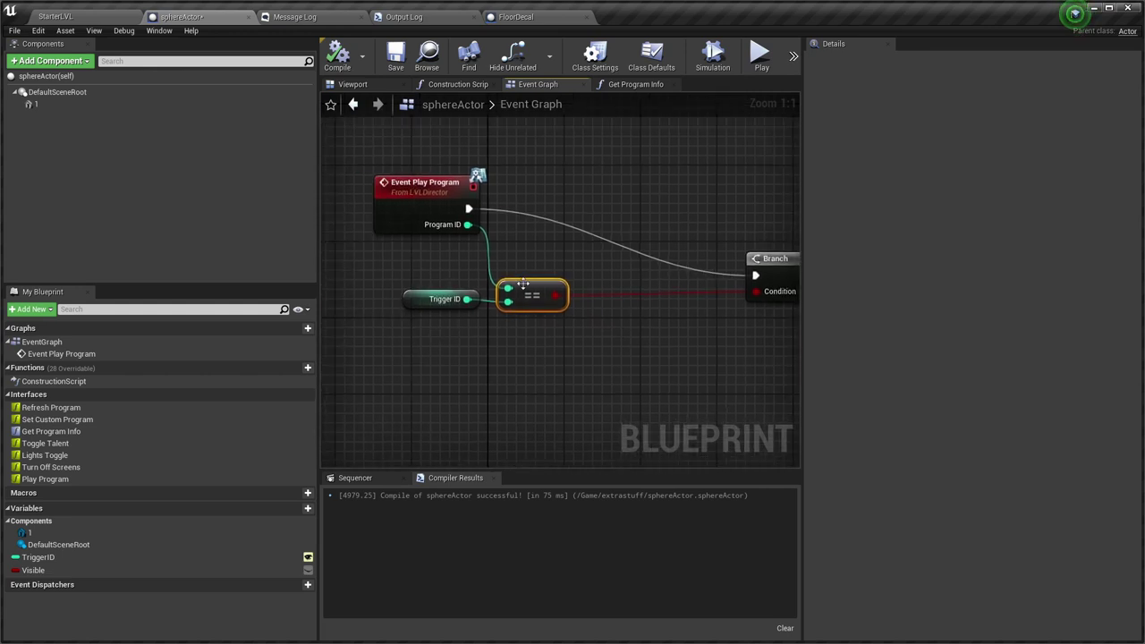
Add a second Equal (integer) node comparing sphereActor's Trigger ID with 3.
{"action": "left_click_drag", "start_coordinate": [467, 299], "coordinate": [527, 364]}
{"action": "type", "text": "=="}
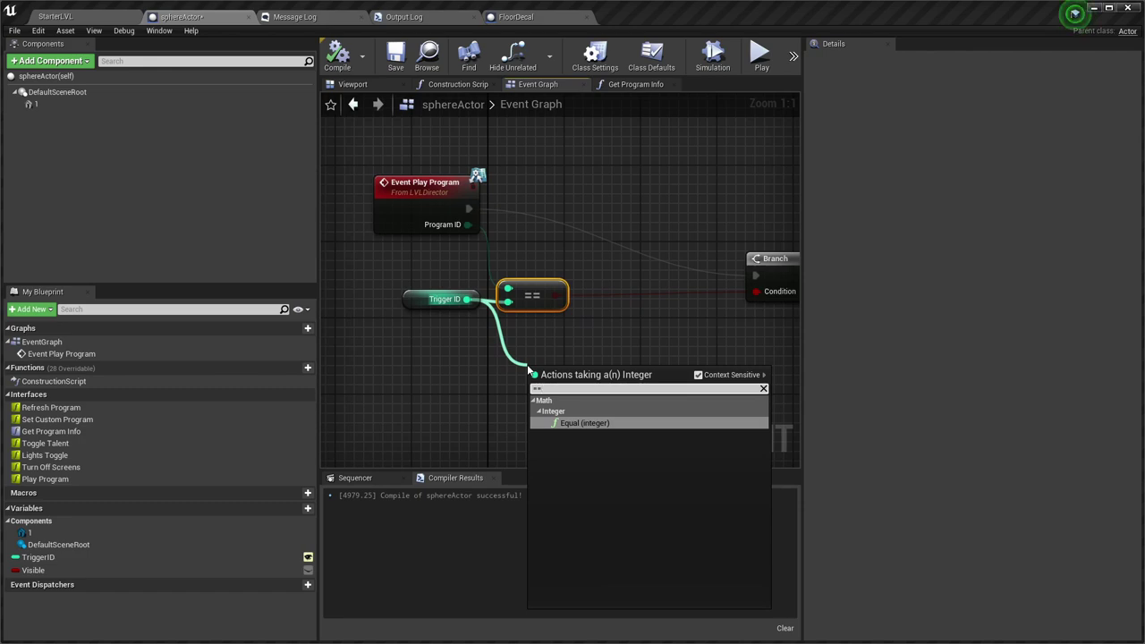
{"action": "key", "text": "Return"}
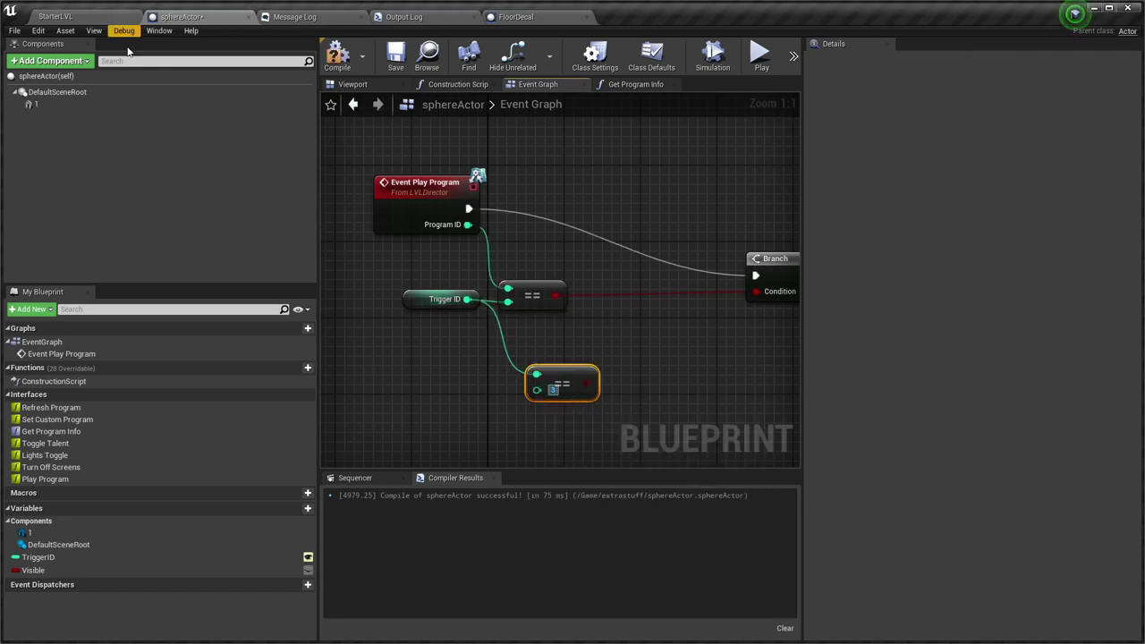
{"action": "left_click", "coordinate": [56, 16]}
{"action": "left_click", "coordinate": [179, 16]}
Combine both equality results in an OR Boolean node, connect it to the Branch Condition, and arrange it between them.
{"action": "right_click_drag", "start_coordinate": [577, 355], "coordinate": [512, 368]}
{"action": "left_click_drag", "start_coordinate": [518, 395], "coordinate": [560, 359]}
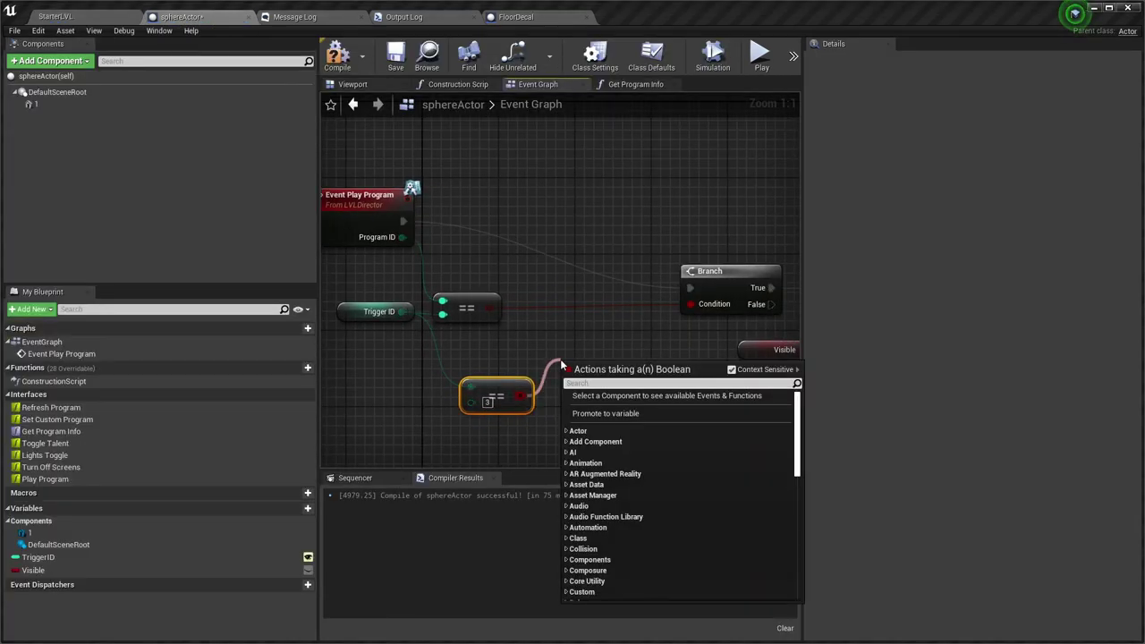
{"action": "type", "text": "or"}
{"action": "key", "text": "Return"}
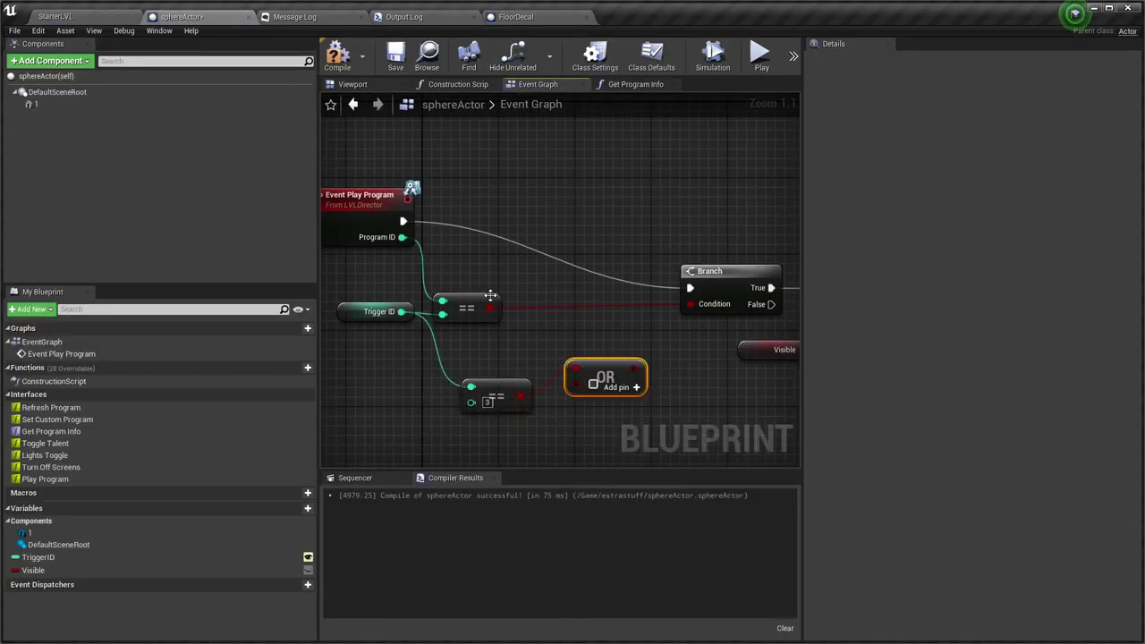
{"action": "left_click_drag", "start_coordinate": [496, 383], "coordinate": [476, 365]}
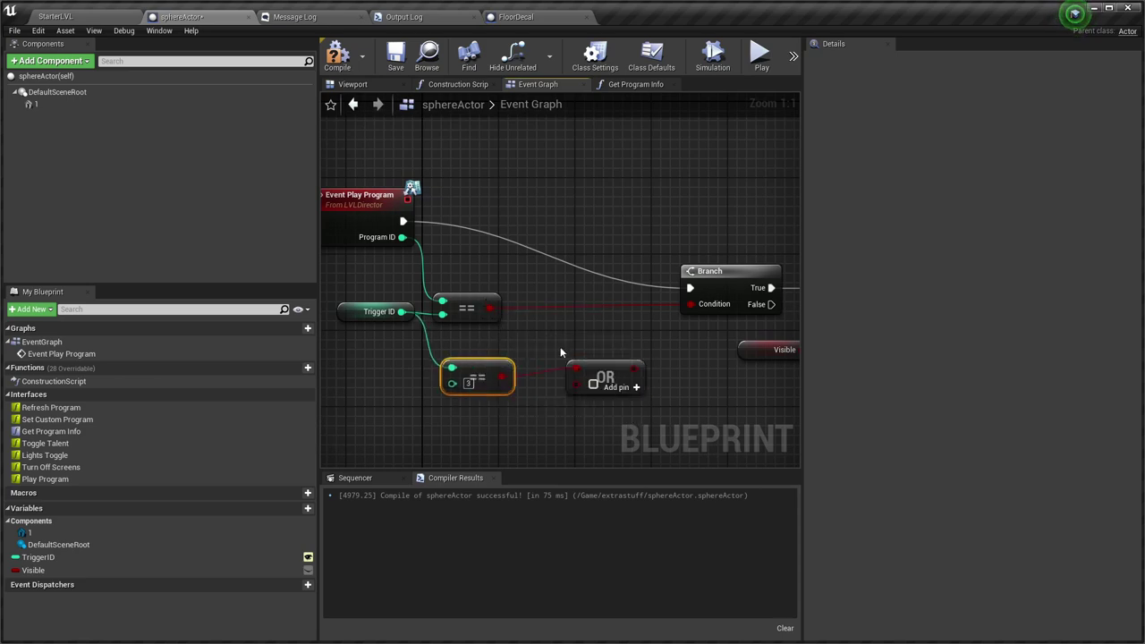
{"action": "left_click_drag", "start_coordinate": [489, 307], "coordinate": [577, 370]}
{"action": "left_click_drag", "start_coordinate": [501, 376], "coordinate": [575, 385]}
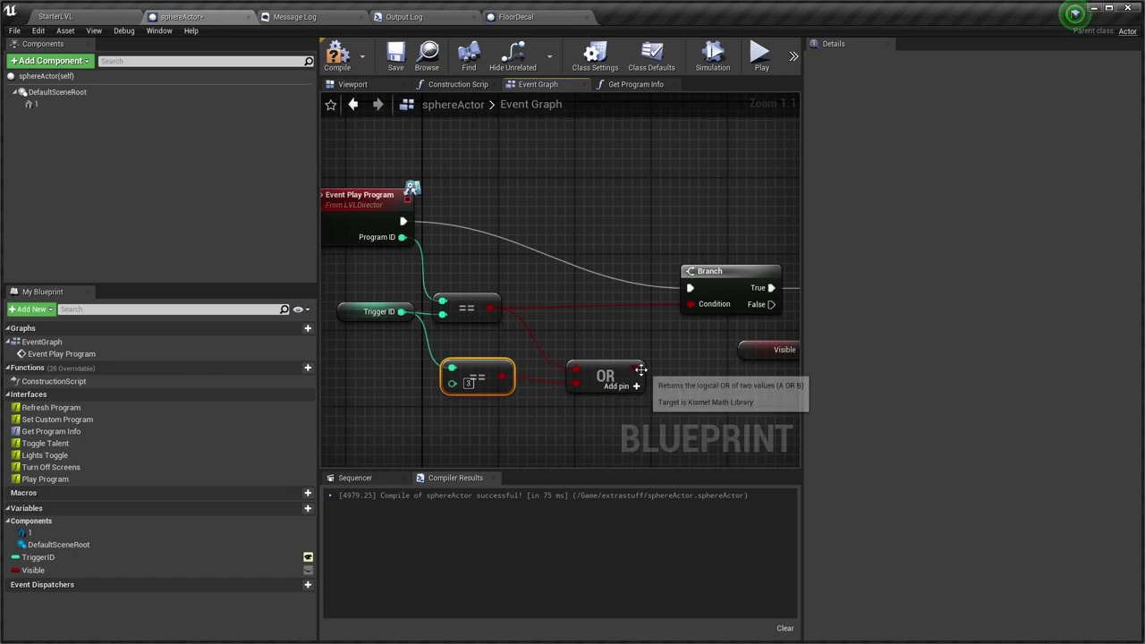
{"action": "left_click_drag", "start_coordinate": [640, 368], "coordinate": [691, 304]}
{"action": "left_click_drag", "start_coordinate": [617, 369], "coordinate": [606, 330]}
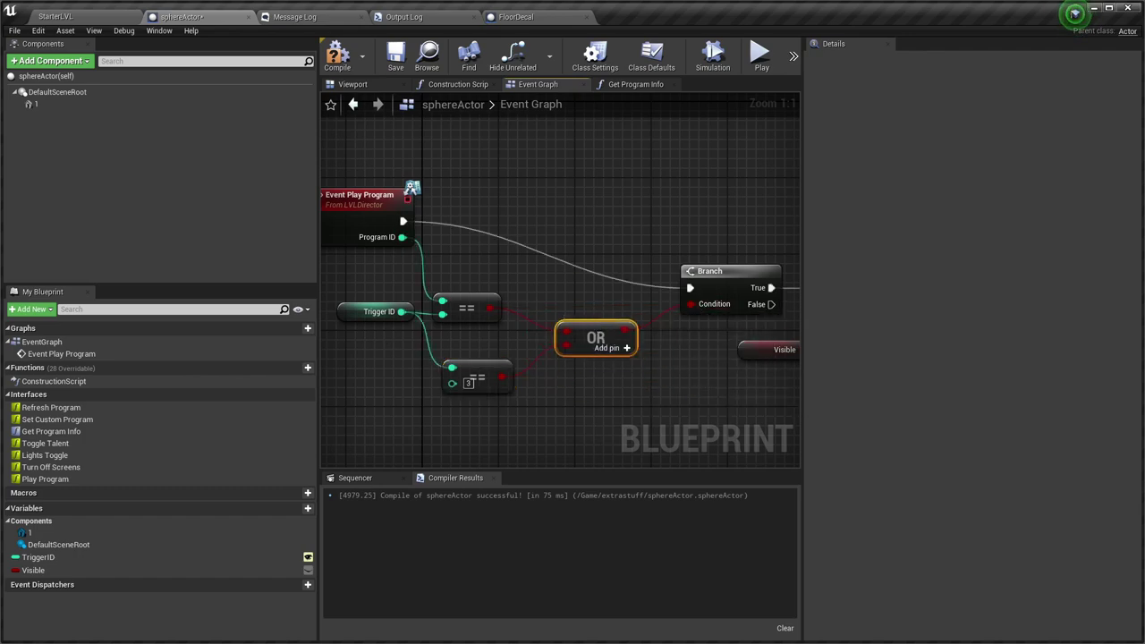
Lower the Trigger ID node beside the two equality nodes and save the sphereActor Blueprint.
{"action": "right_click_drag", "start_coordinate": [462, 345], "coordinate": [533, 364]}
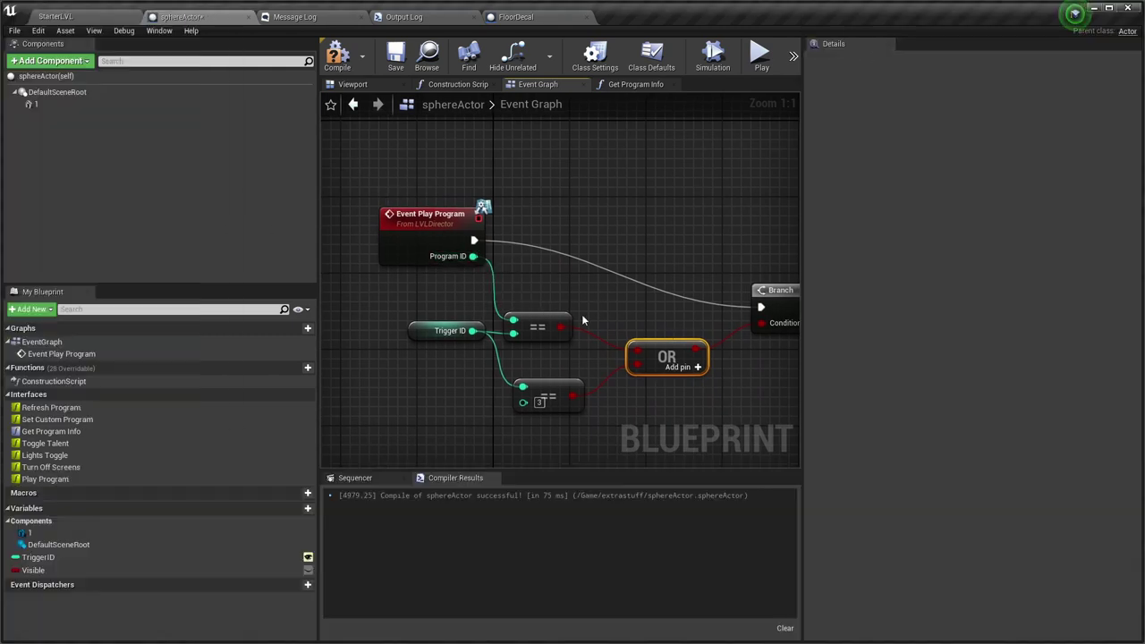
{"action": "left_click", "coordinate": [443, 331]}
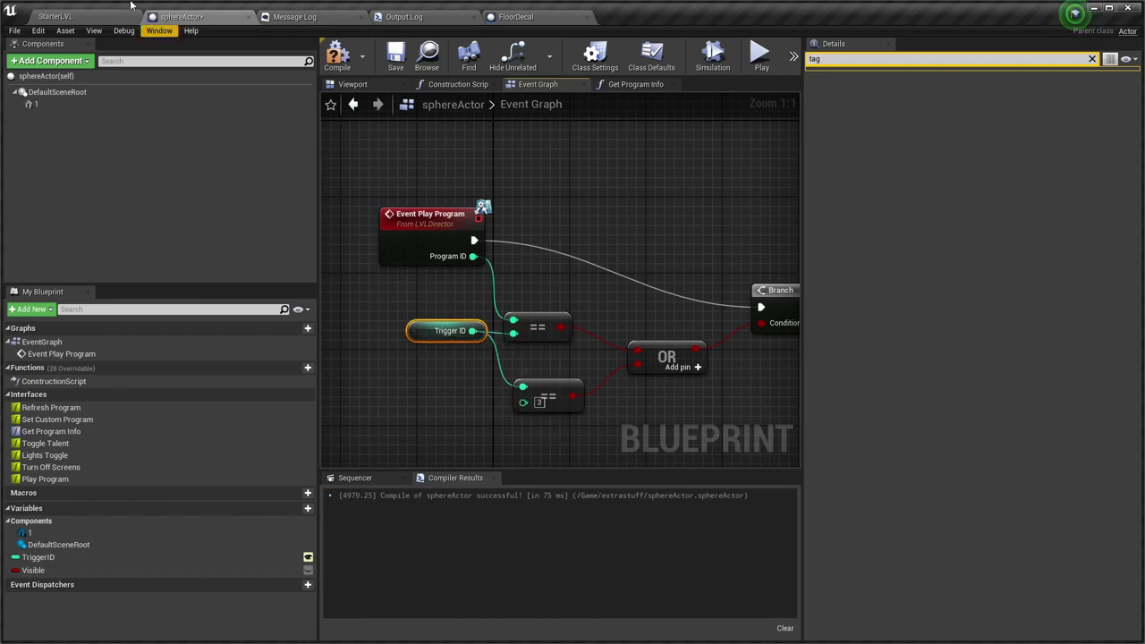
{"action": "left_click", "coordinate": [55, 17]}
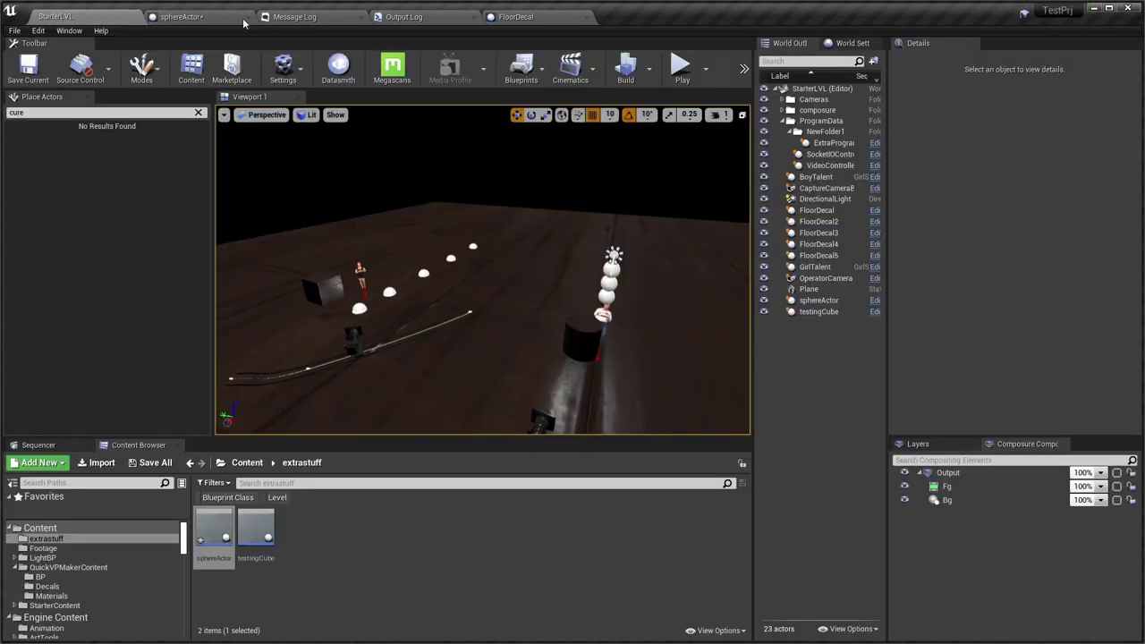
{"action": "left_click", "coordinate": [188, 16]}
{"action": "right_click_drag", "start_coordinate": [642, 322], "coordinate": [622, 296]}
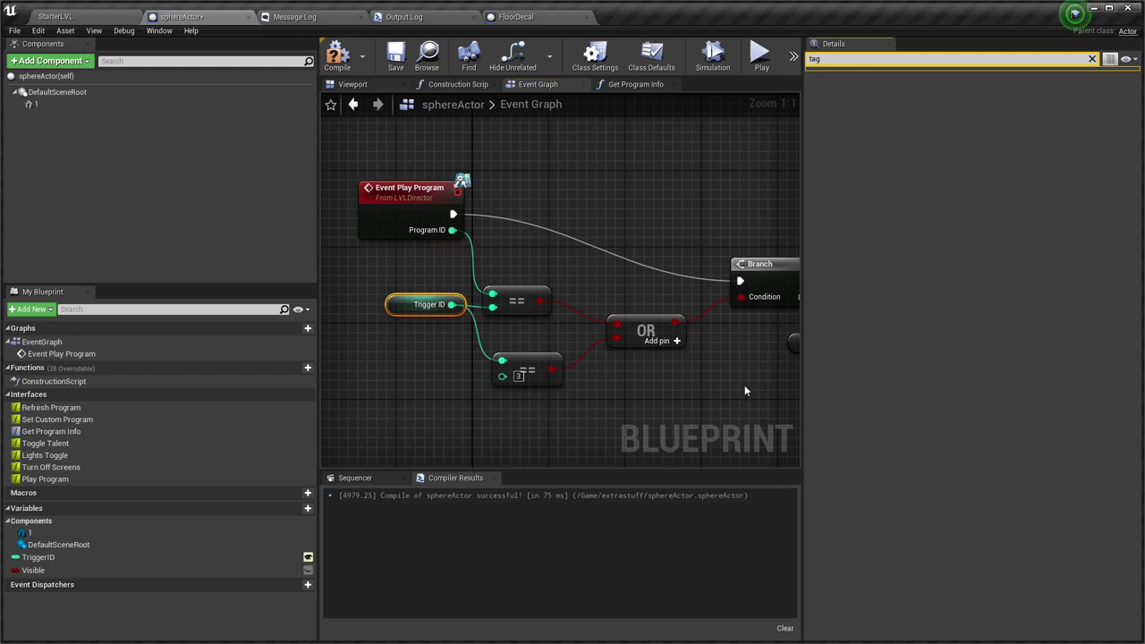
{"action": "right_click_drag", "start_coordinate": [745, 390], "coordinate": [794, 406]}
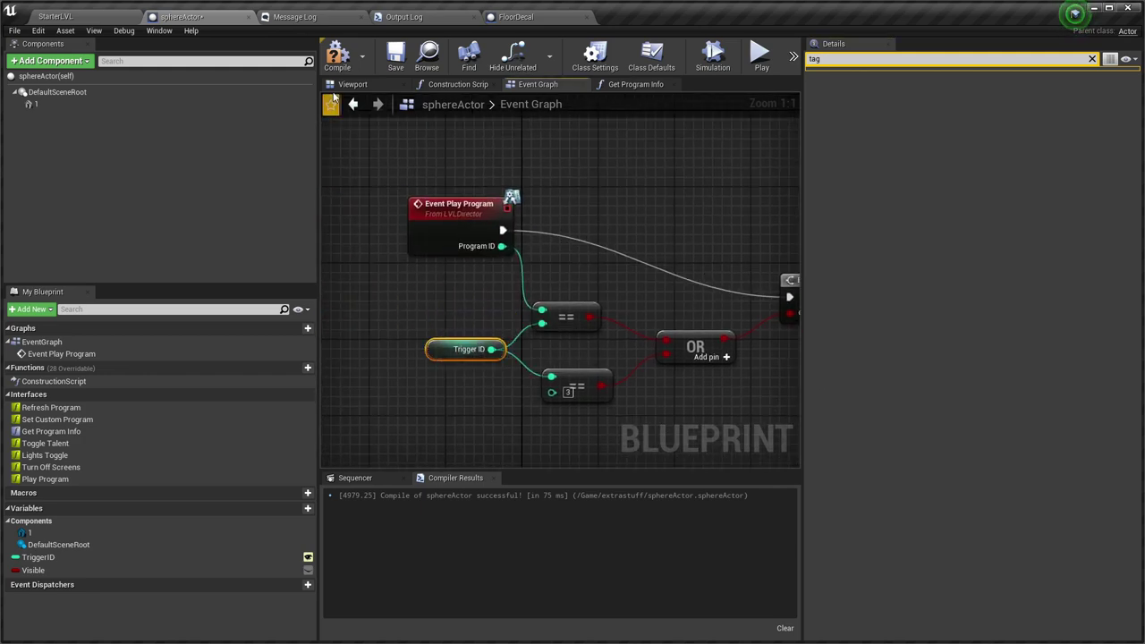
{"action": "key", "text": "ctrl+s"}
Open the testingCube Blueprint and add a second Equal (integer) node comparing its Program ID with 3.
{"action": "left_click", "coordinate": [52, 16]}
{"action": "double_click", "coordinate": [258, 526]}
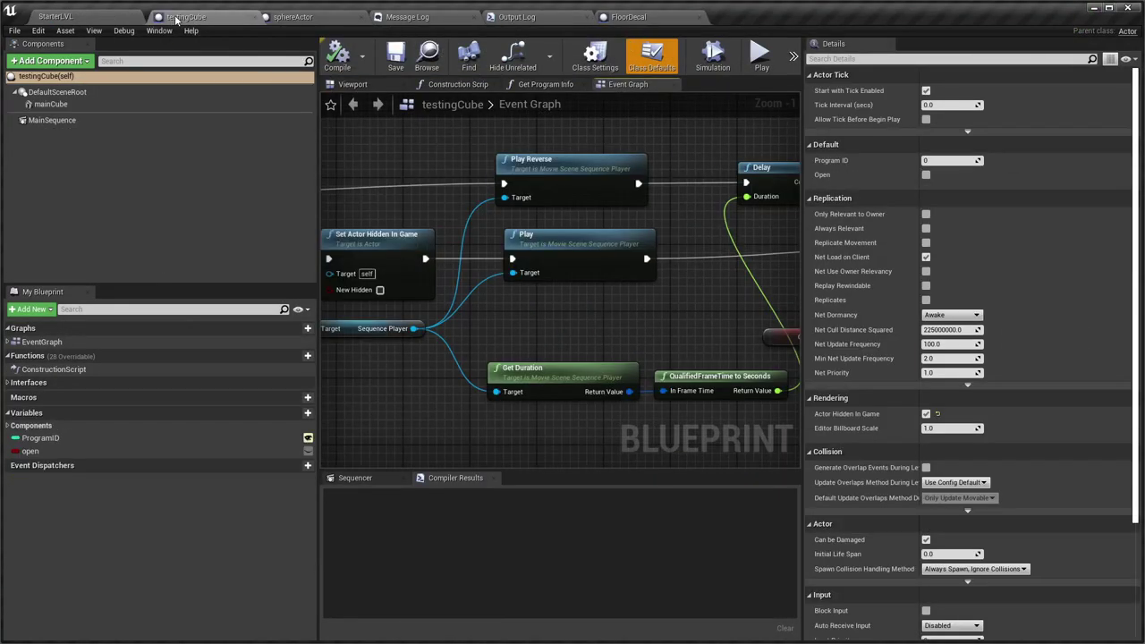
{"action": "scroll", "coordinate": [665, 305], "scroll_direction": "down", "scroll_amount": 4}
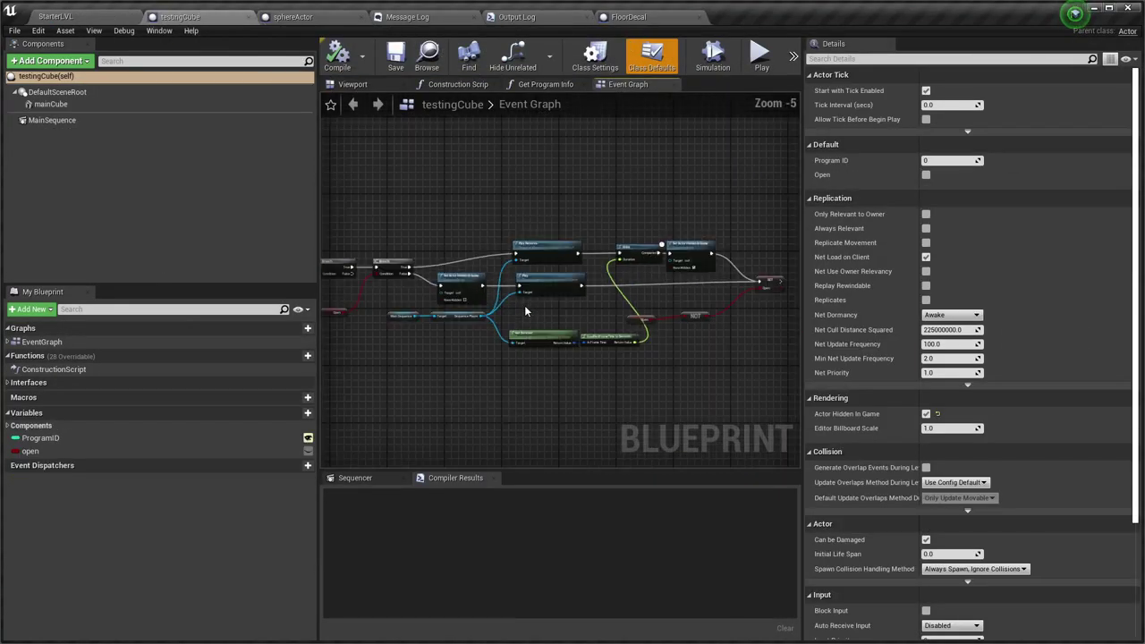
{"action": "scroll", "coordinate": [665, 305], "scroll_direction": "up", "scroll_amount": 4}
{"action": "right_click_drag", "start_coordinate": [665, 305], "coordinate": [785, 320]}
{"action": "scroll", "coordinate": [606, 347], "scroll_direction": "up", "scroll_amount": 1}
{"action": "right_click_drag", "start_coordinate": [518, 318], "coordinate": [509, 344]}
{"action": "left_click_drag", "start_coordinate": [438, 314], "coordinate": [483, 370]}
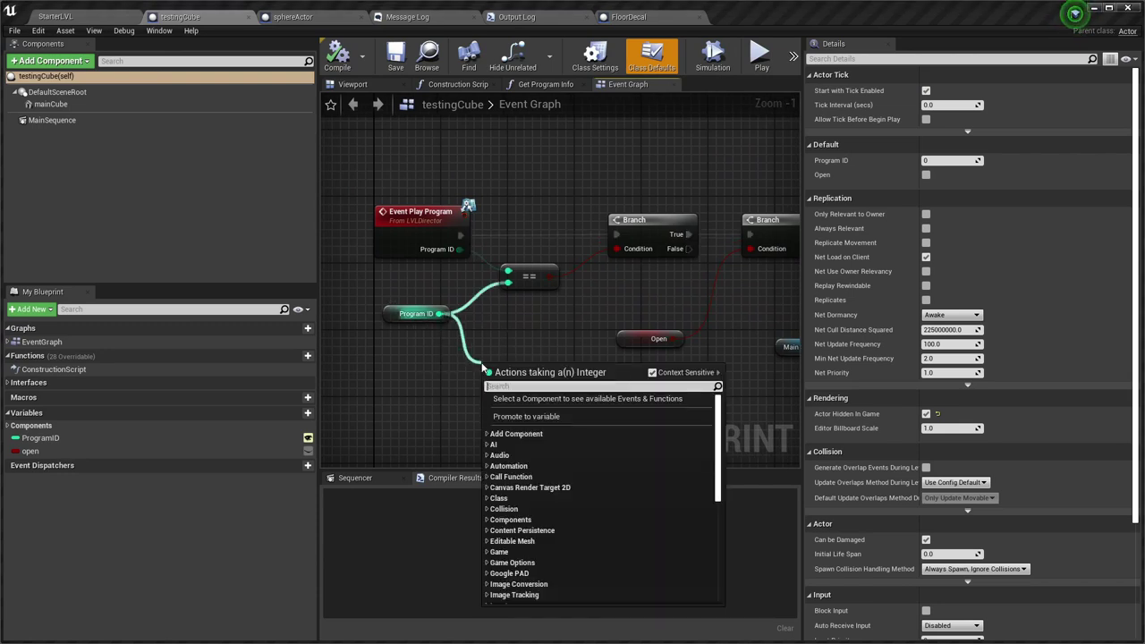
{"action": "type", "text": "=="}
{"action": "key", "text": "Return"}
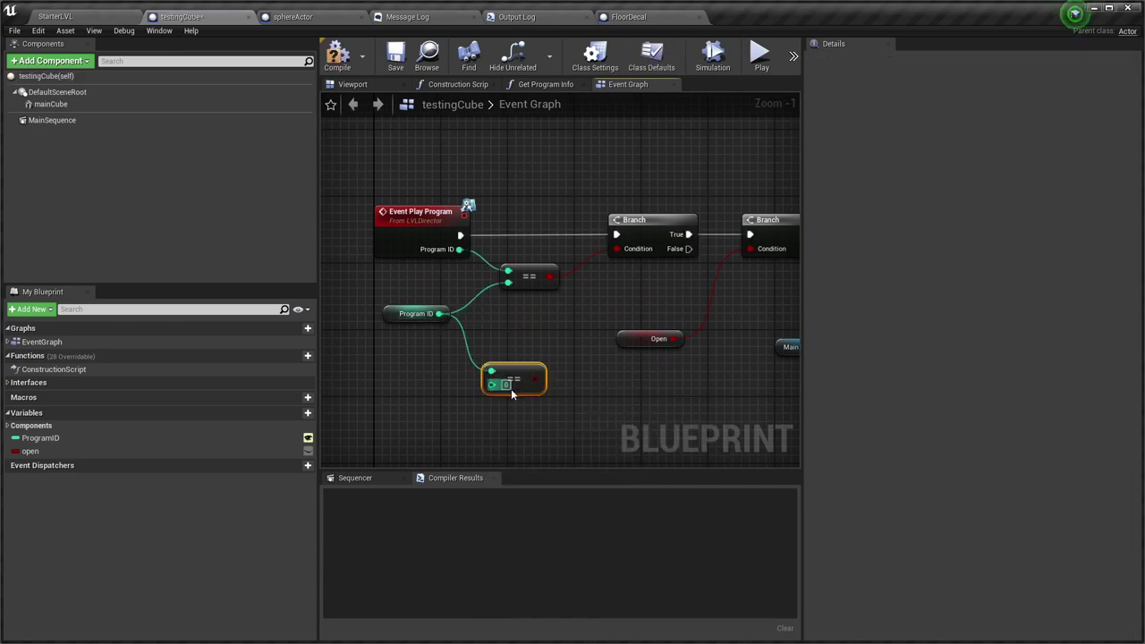
{"action": "right_click", "coordinate": [550, 335]}
{"action": "key", "text": "Escape"}
Combine both testingCube equality results in an OR Boolean node, connect it to the first Branch's Condition, and shift the Open node aside.
{"action": "left_click_drag", "start_coordinate": [537, 379], "coordinate": [552, 323]}
{"action": "type", "text": "o"}
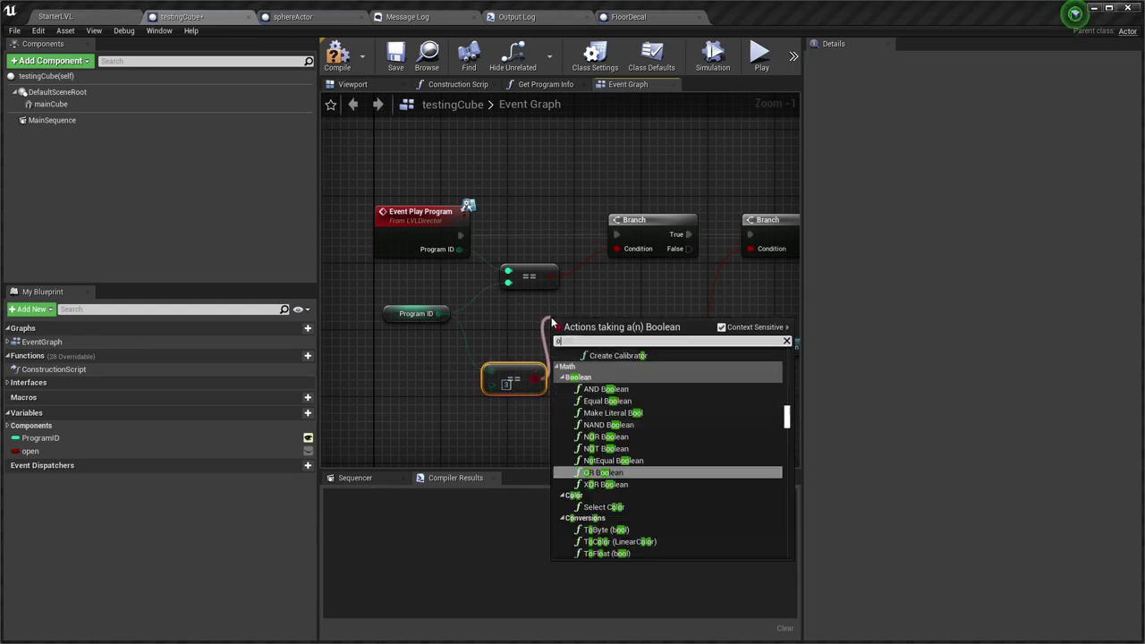
{"action": "key", "text": "Return"}
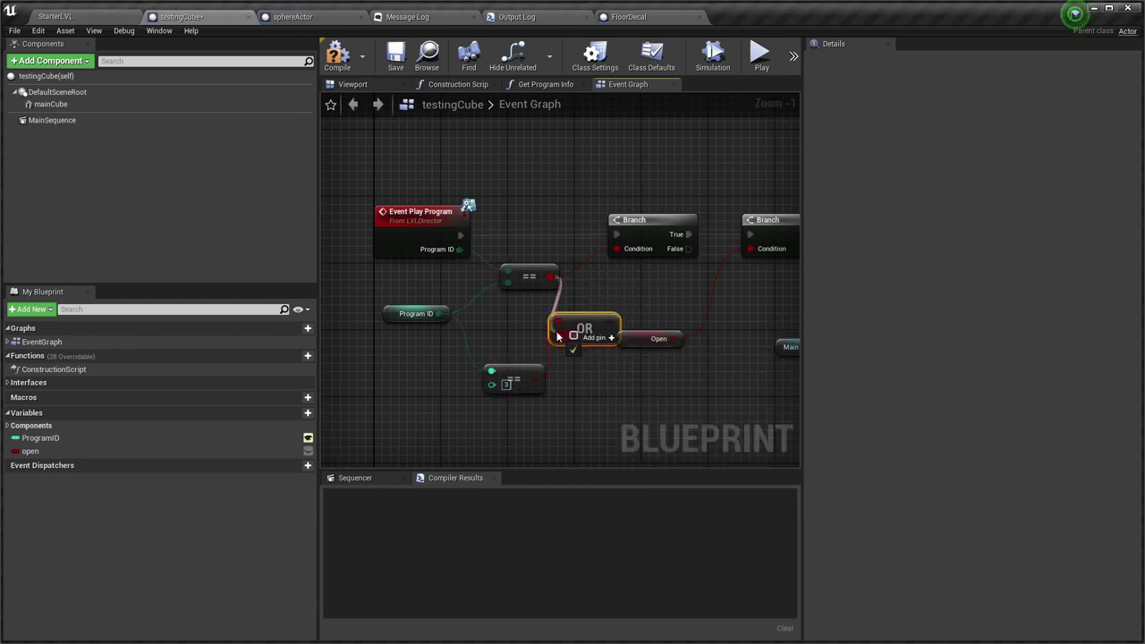
{"action": "left_click_drag", "start_coordinate": [609, 327], "coordinate": [626, 252]}
{"action": "left_click_drag", "start_coordinate": [645, 343], "coordinate": [680, 343]}
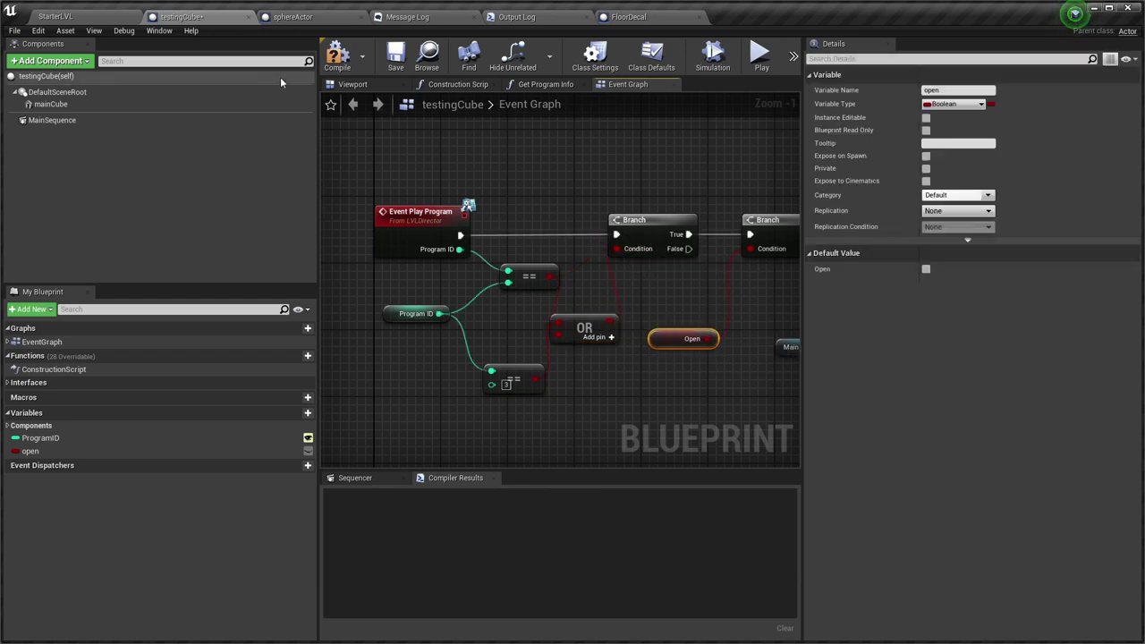
Compile and save testingCube, start playing StarterLVL, and switch to QuickVP Controller.
{"action": "left_click", "coordinate": [338, 56]}
{"action": "key", "text": "ctrl+s"}
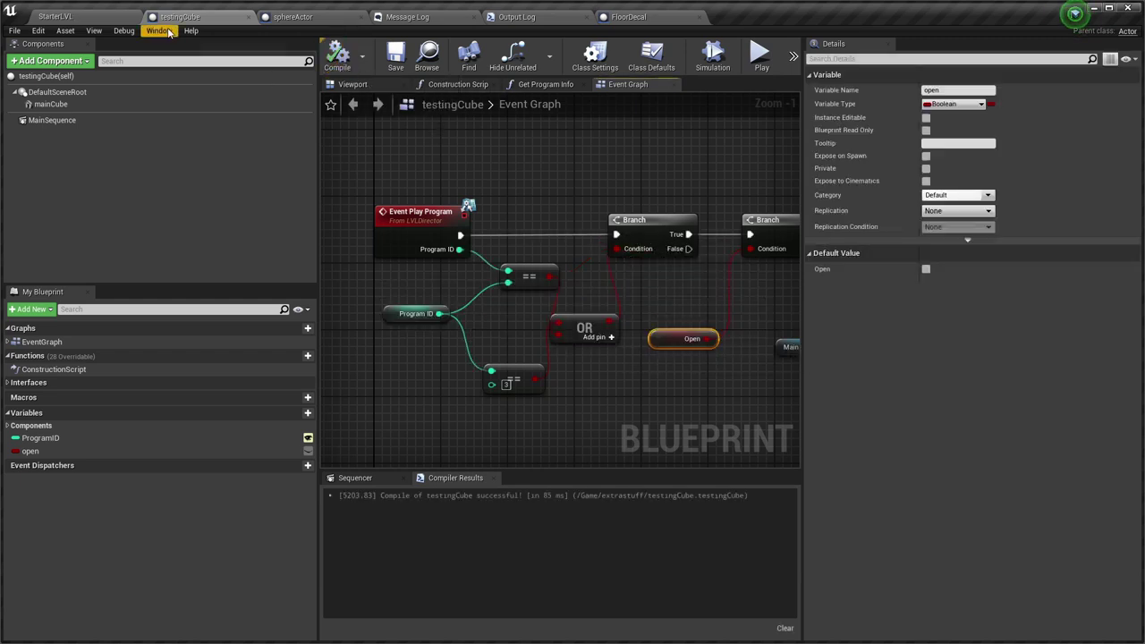
{"action": "left_click", "coordinate": [55, 16]}
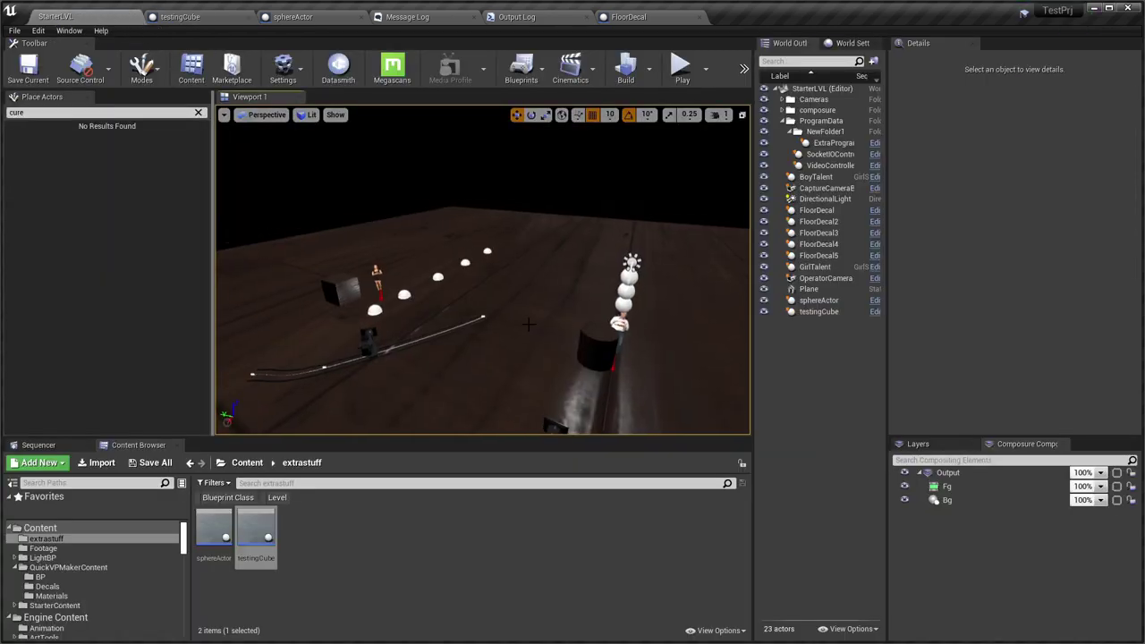
{"action": "key", "text": "alt+p"}
{"action": "key", "text": "alt+Tab"}
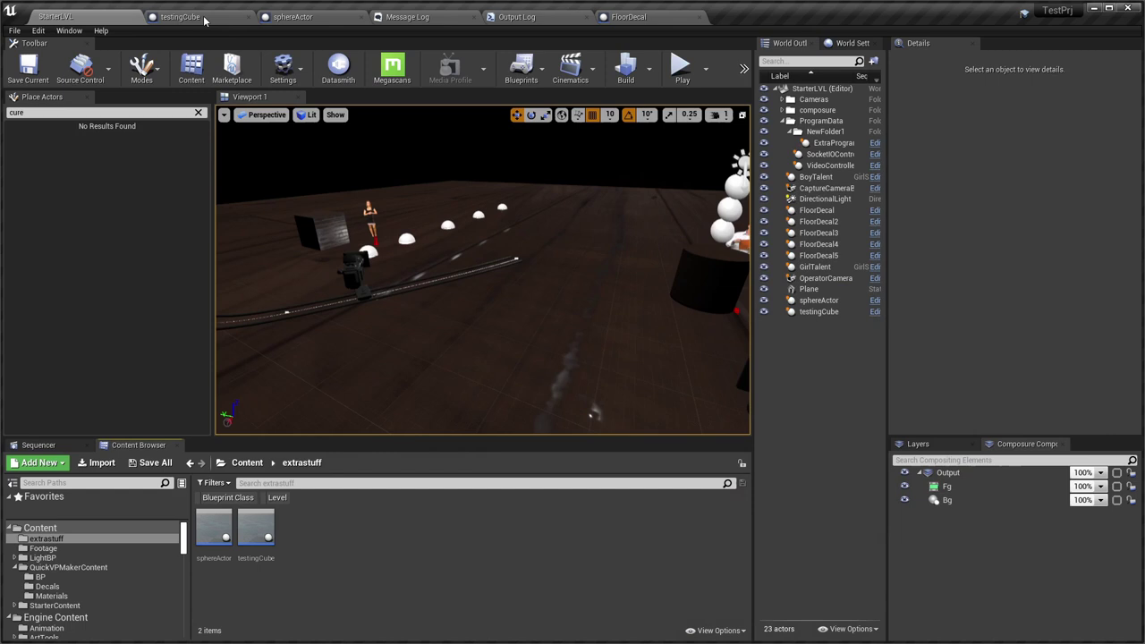
In testingCube, replace the second equality node's variable input with the Program ID output of Event Play Program.
{"action": "left_click", "coordinate": [184, 17]}
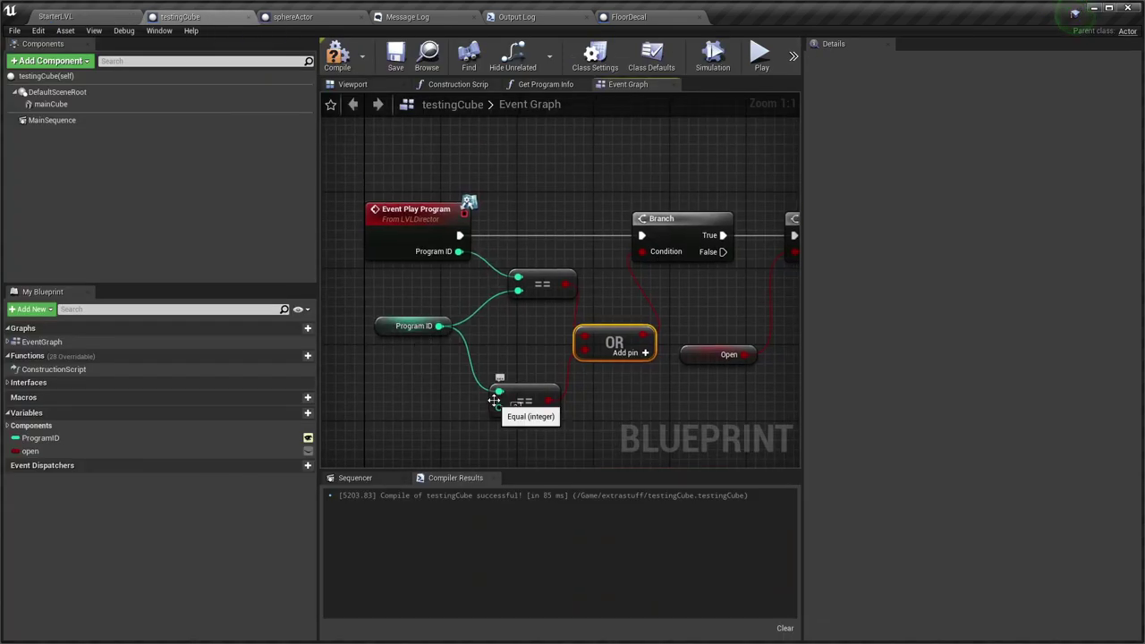
{"action": "left_click", "coordinate": [499, 392], "text": "alt"}
{"action": "left_click_drag", "start_coordinate": [459, 253], "coordinate": [509, 397]}
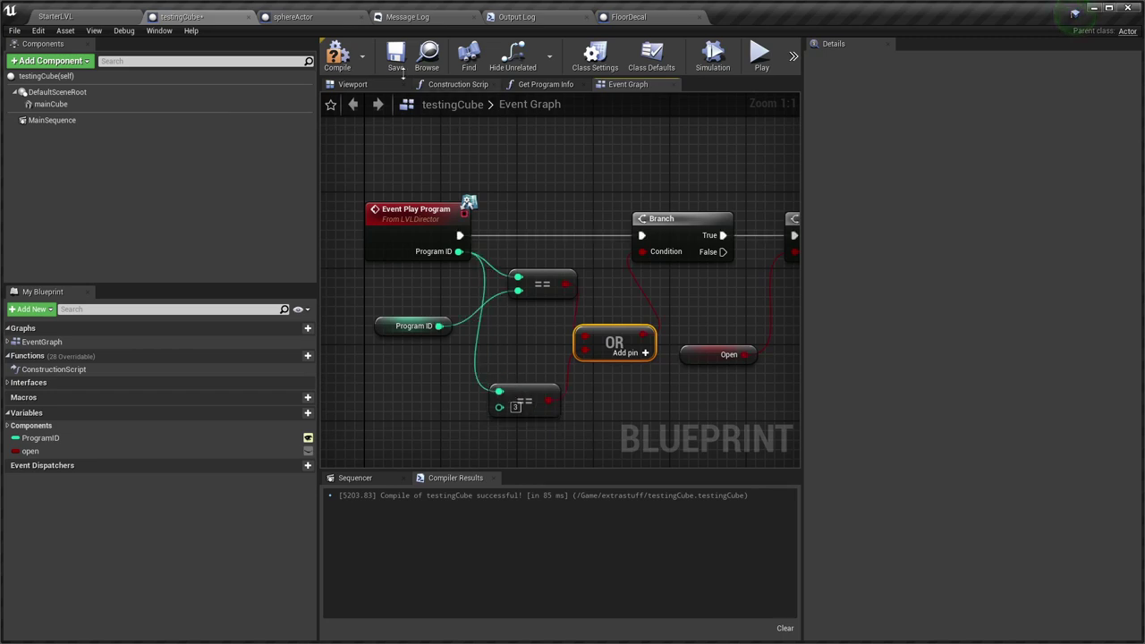
In sphereActor, feed Event Play Program's Program ID into the equality node comparing with 3, and compile the Blueprint.
{"action": "left_click", "coordinate": [292, 17]}
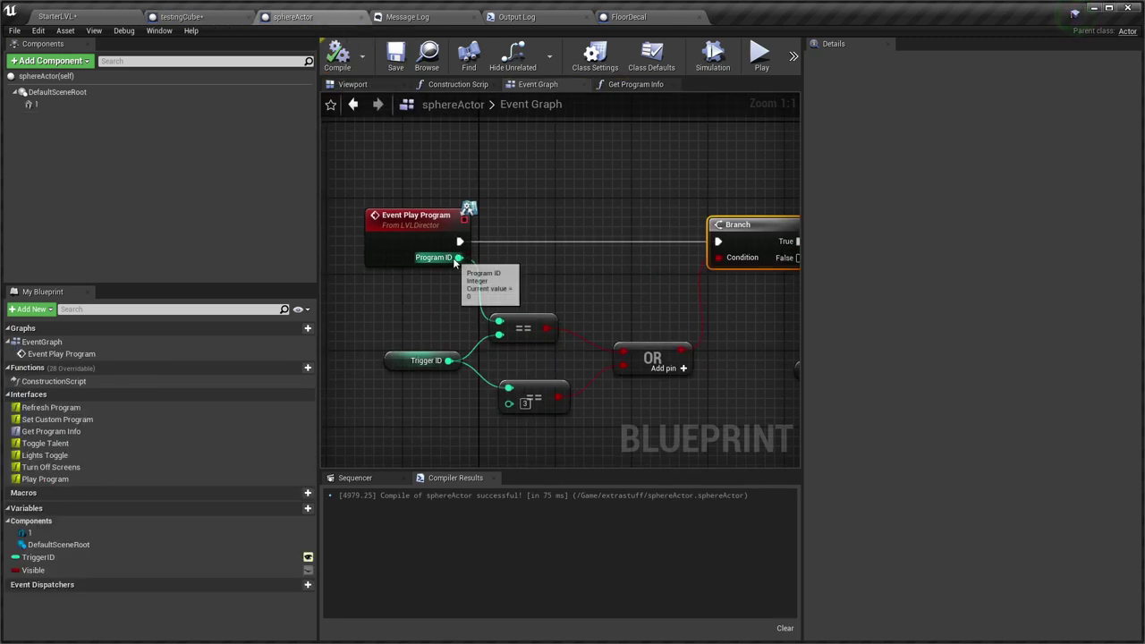
{"action": "left_click_drag", "start_coordinate": [452, 260], "coordinate": [508, 389]}
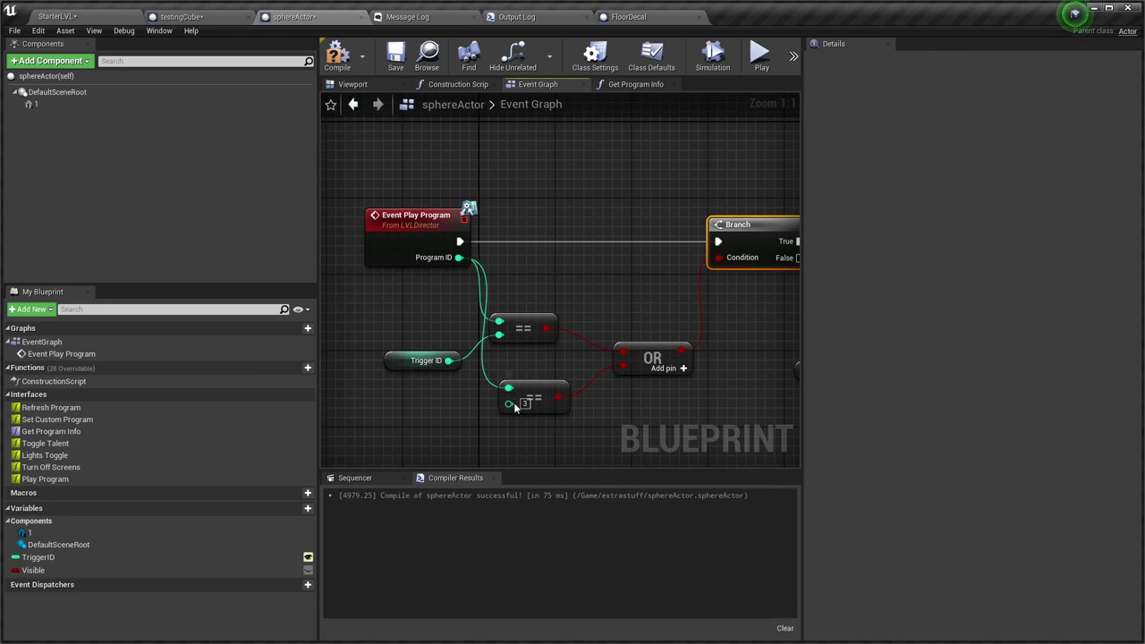
{"action": "left_click", "coordinate": [338, 56]}
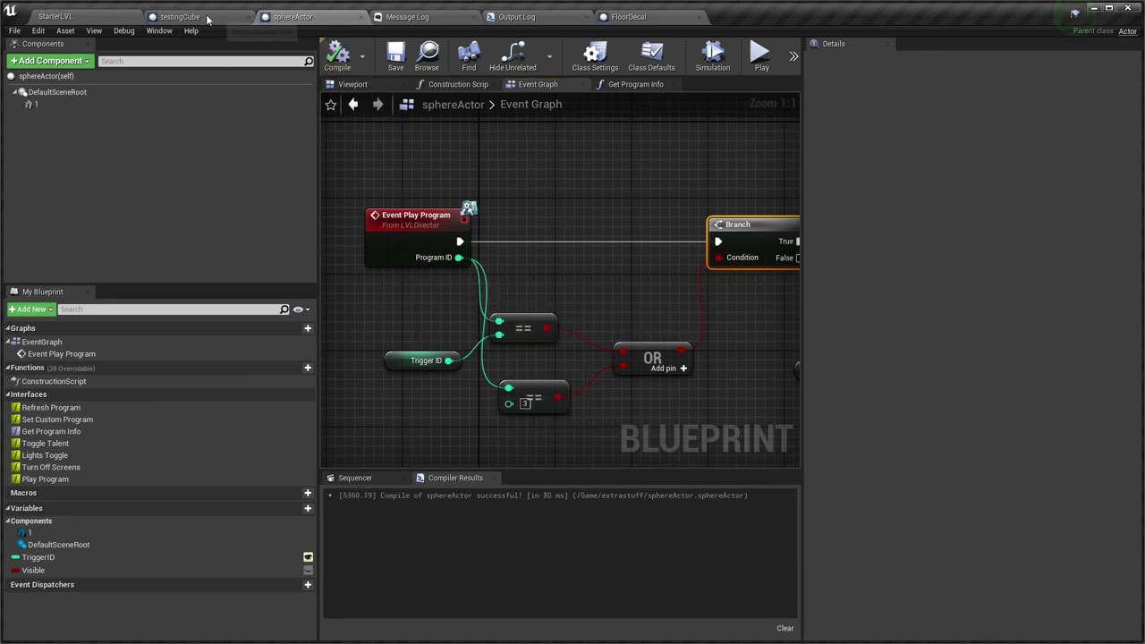
Play StarterLVL and test the Cube trigger, Cylinder Trigger and Trigger Both programs from QuickVP Controller through the lightshow camera.
{"action": "left_click", "coordinate": [240, 16]}
{"action": "left_click", "coordinate": [120, 18]}
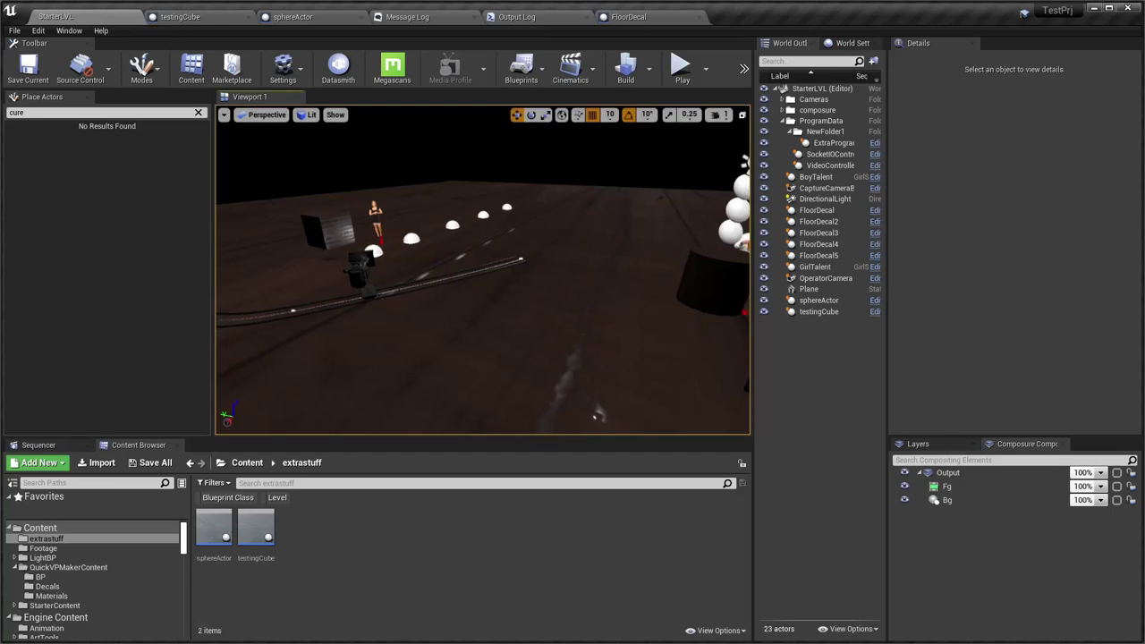
{"action": "key", "text": "alt+Tab"}
{"action": "key", "text": "alt+Tab"}
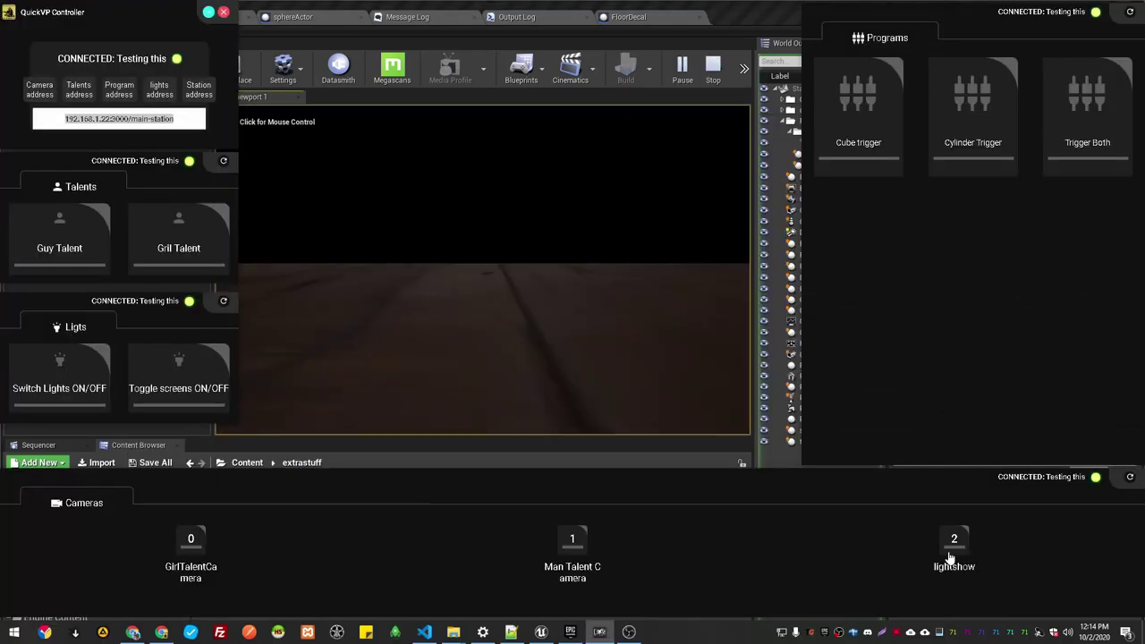
{"action": "left_click", "coordinate": [954, 541]}
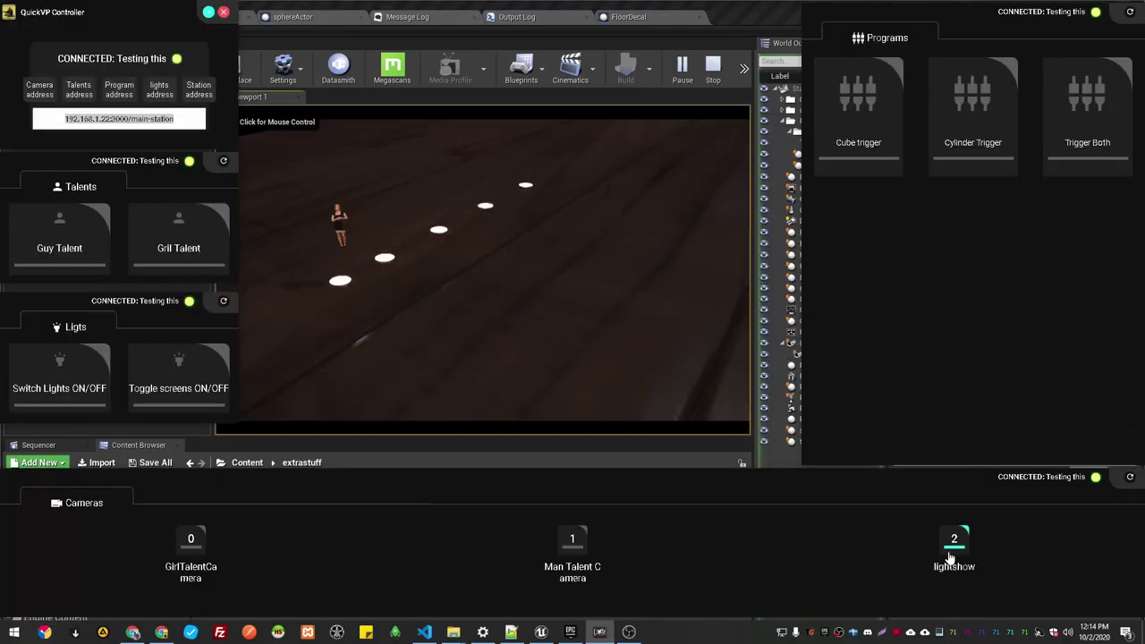
{"action": "left_click", "coordinate": [883, 123]}
{"action": "left_click", "coordinate": [982, 106]}
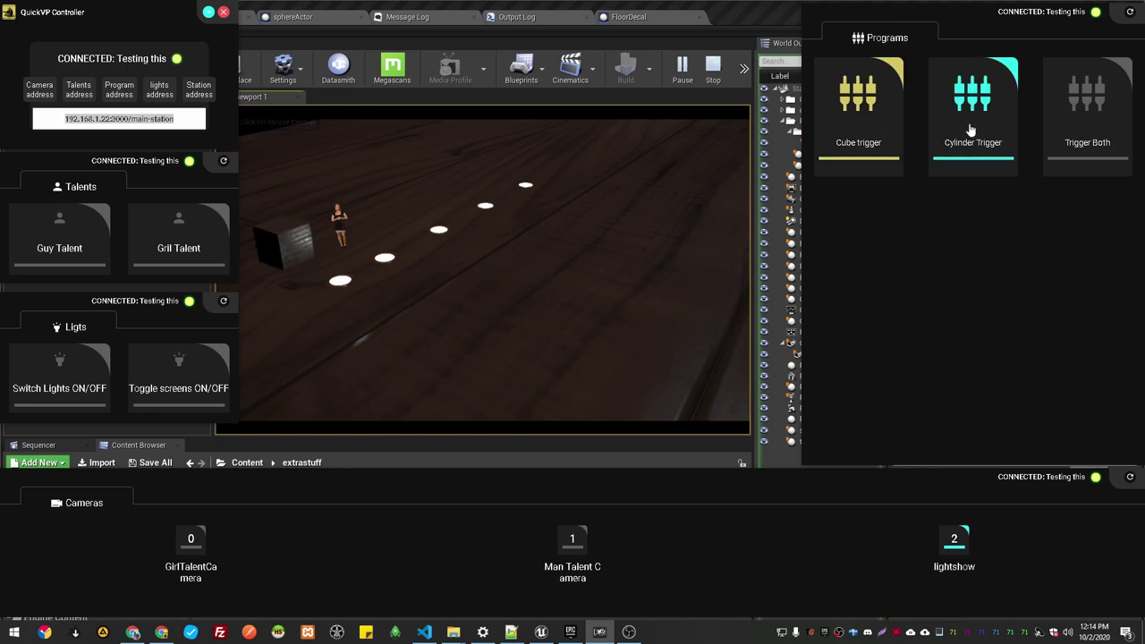
{"action": "left_click", "coordinate": [1072, 117]}
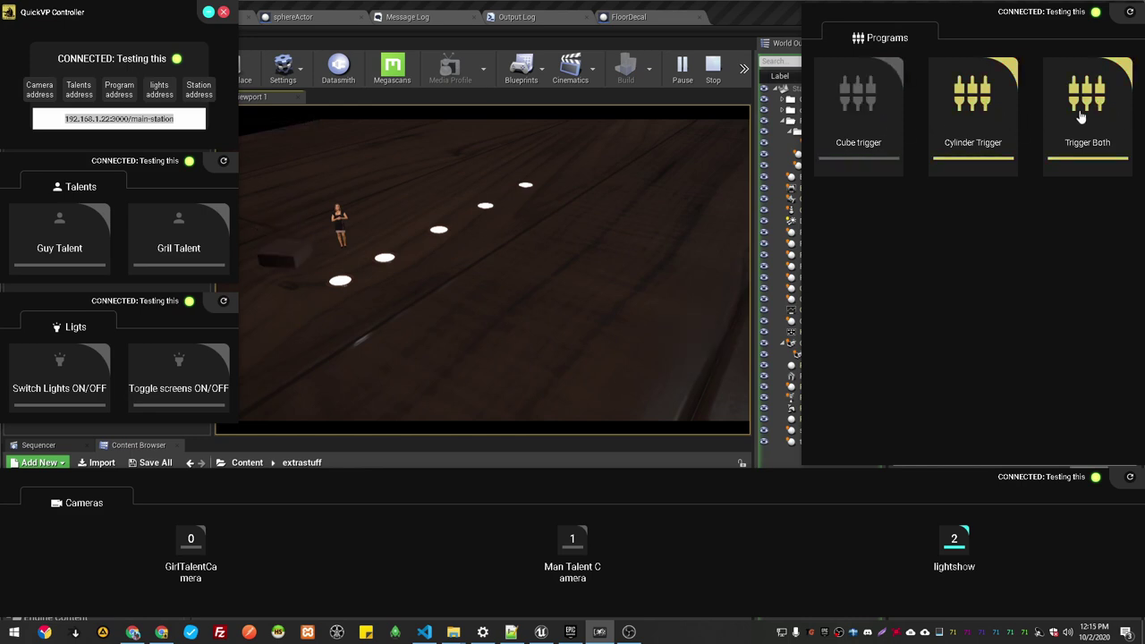
Stop the play session and examine how Program ID is wired in testingCube's Event Graph.
{"action": "left_click", "coordinate": [749, 25]}
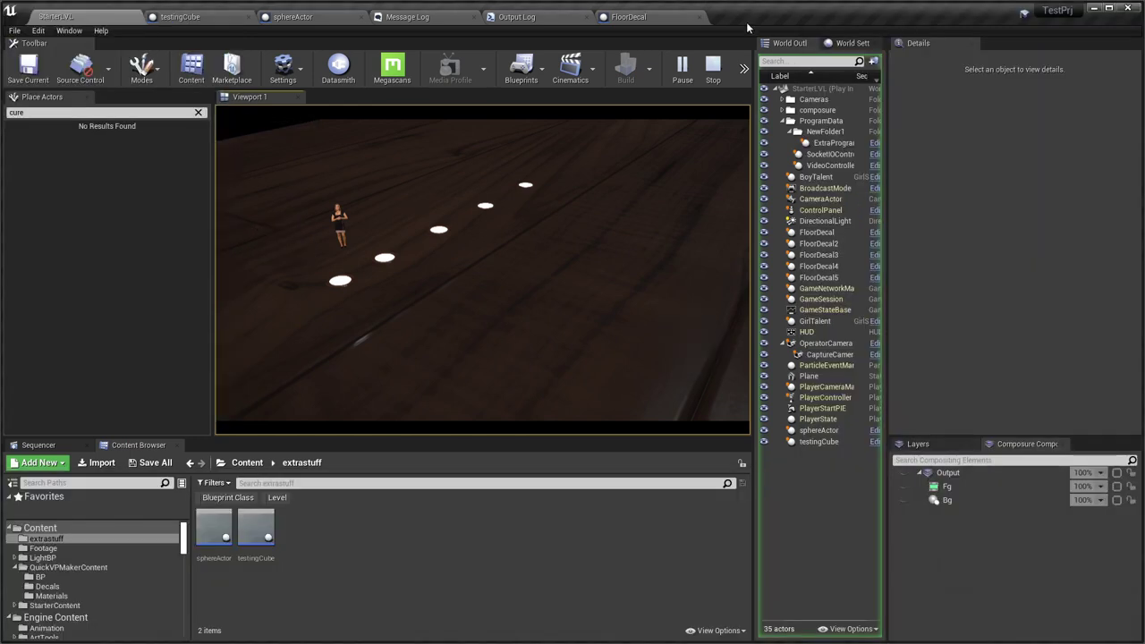
{"action": "left_click", "coordinate": [172, 20]}
{"action": "left_click", "coordinate": [558, 218]}
{"action": "key", "text": "Escape"}
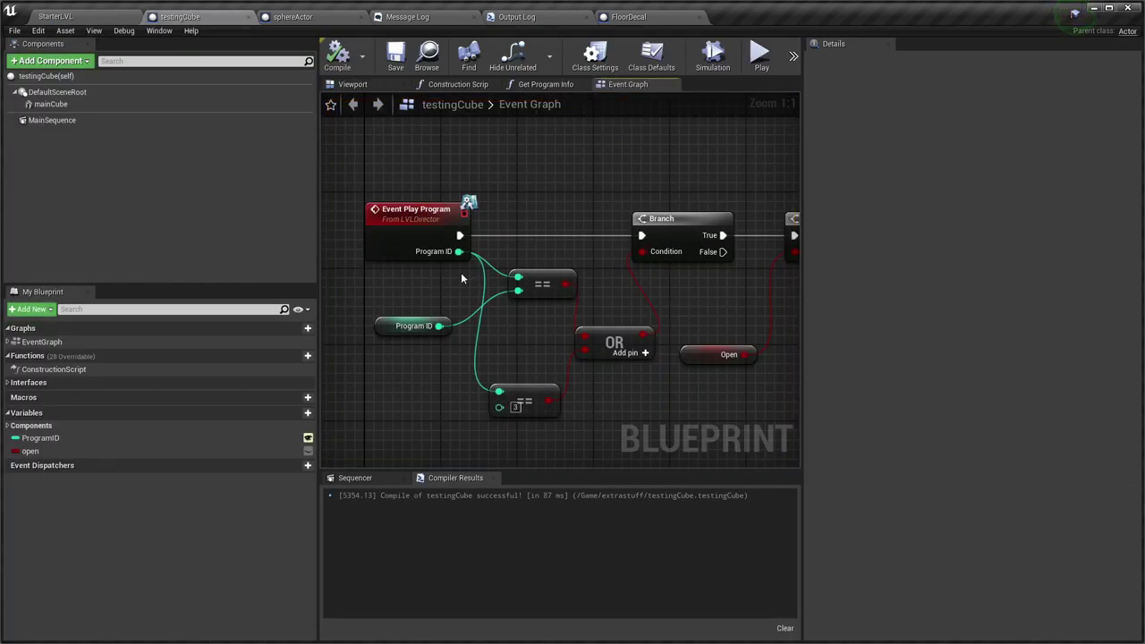
{"action": "key", "text": "alt+Tab"}
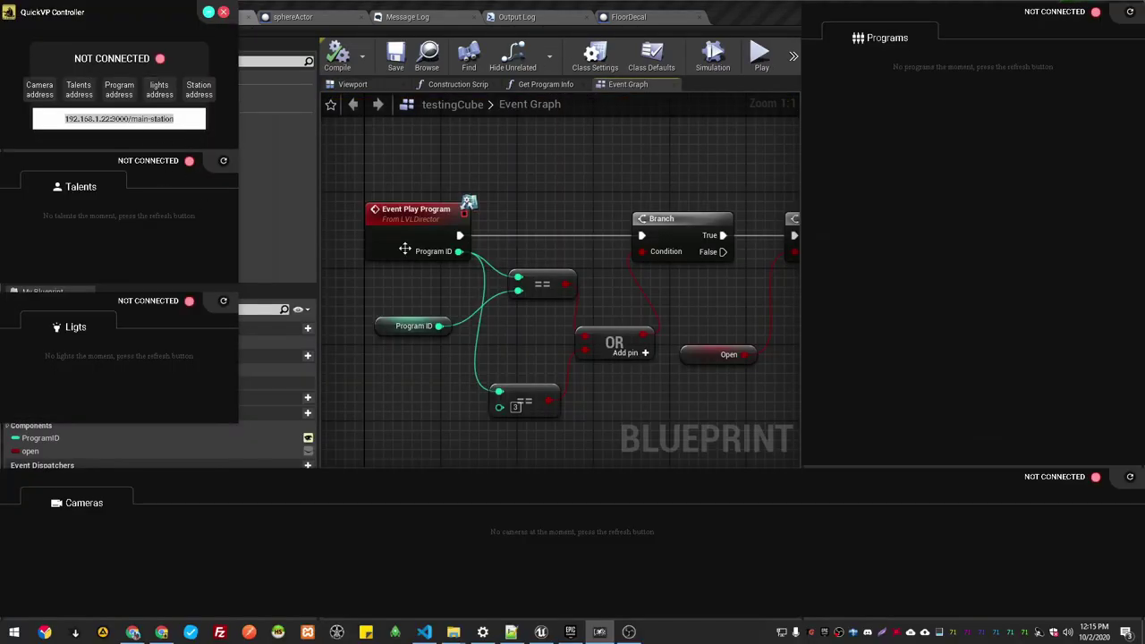
{"action": "key", "text": "alt+Tab"}
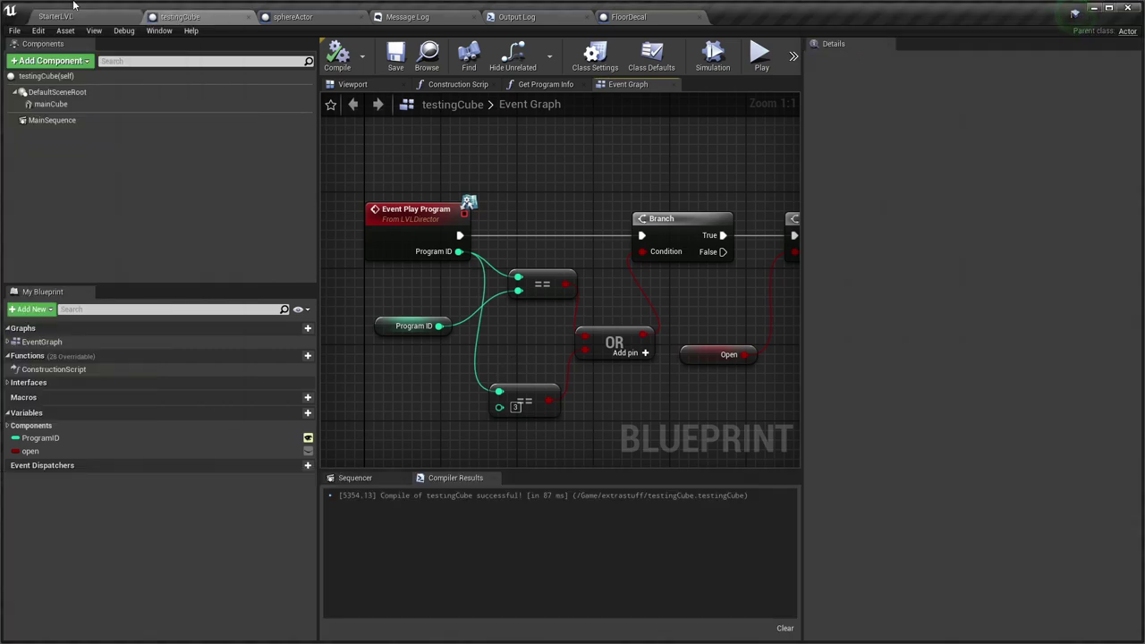
{"action": "left_click", "coordinate": [75, 17]}
{"action": "key", "text": "alt+Tab"}
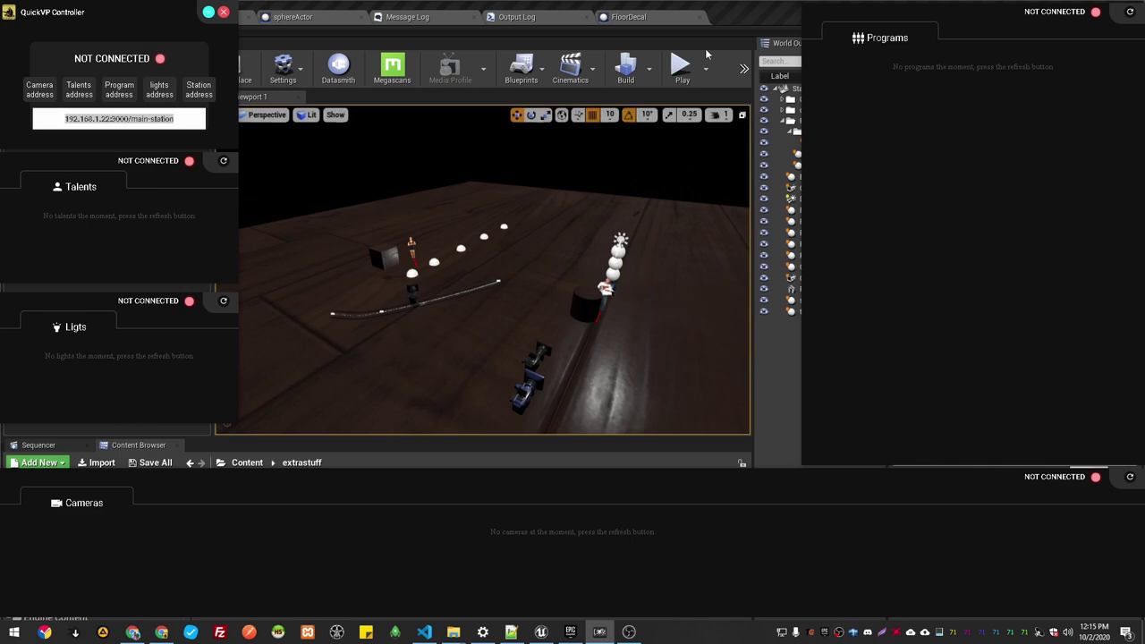
{"action": "right_click_drag", "start_coordinate": [560, 344], "coordinate": [555, 288]}
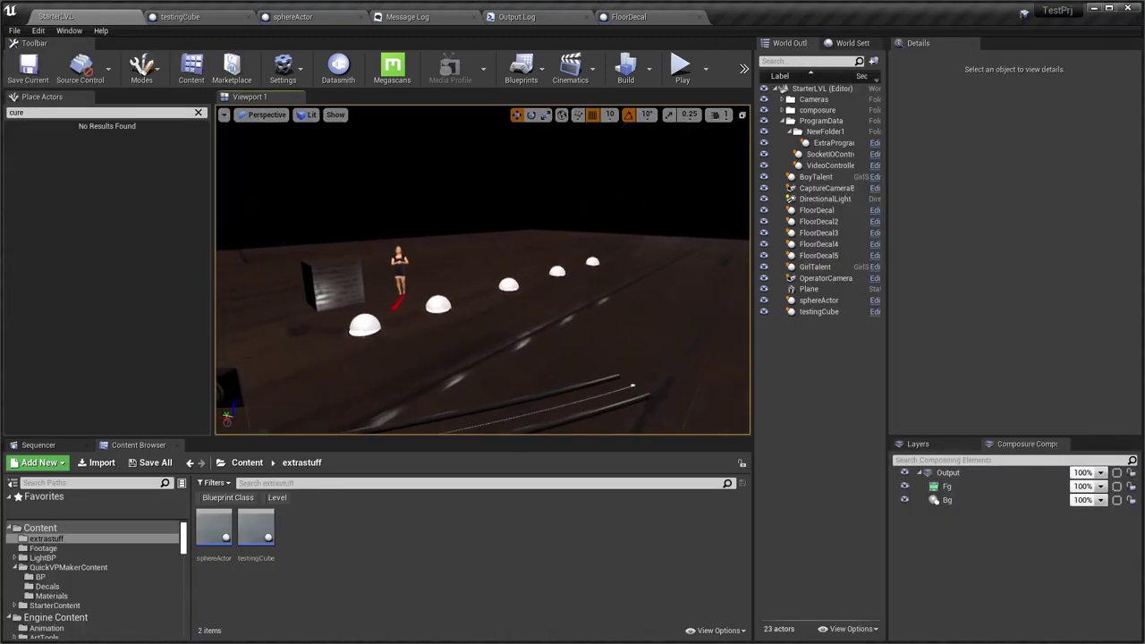
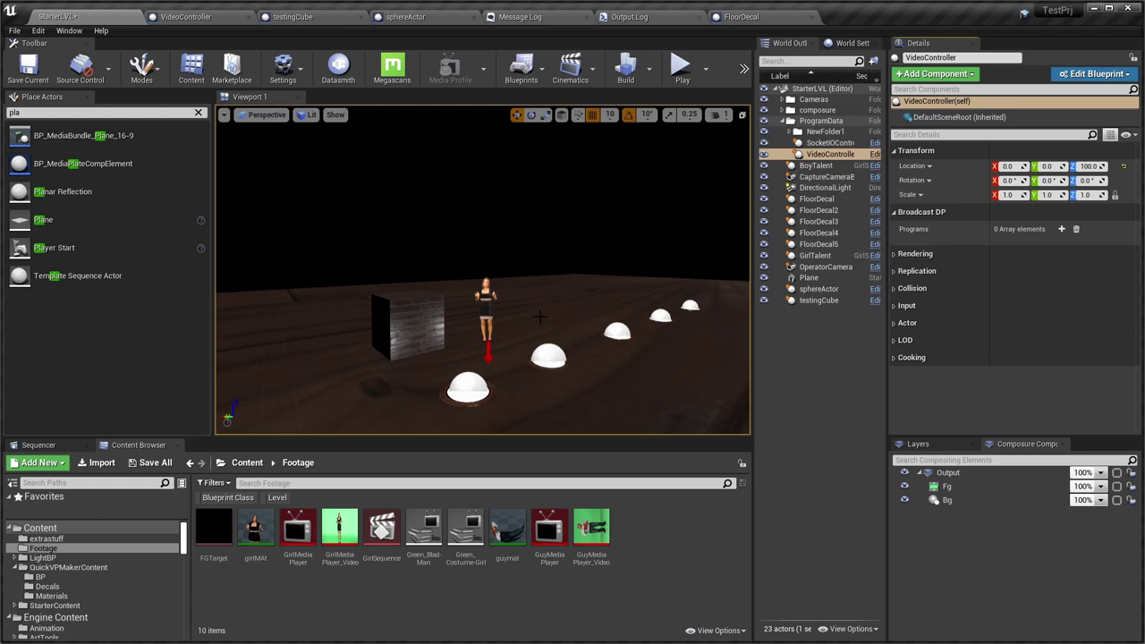
{"action": "right_click_drag", "start_coordinate": [540, 317], "coordinate": [533, 340]}
{"action": "key", "text": "w"}
{"action": "key", "text": "s"}
{"action": "key", "text": "w"}
{"action": "key", "text": "s"}
{"action": "key", "text": "w"}
{"action": "key", "text": "s"}
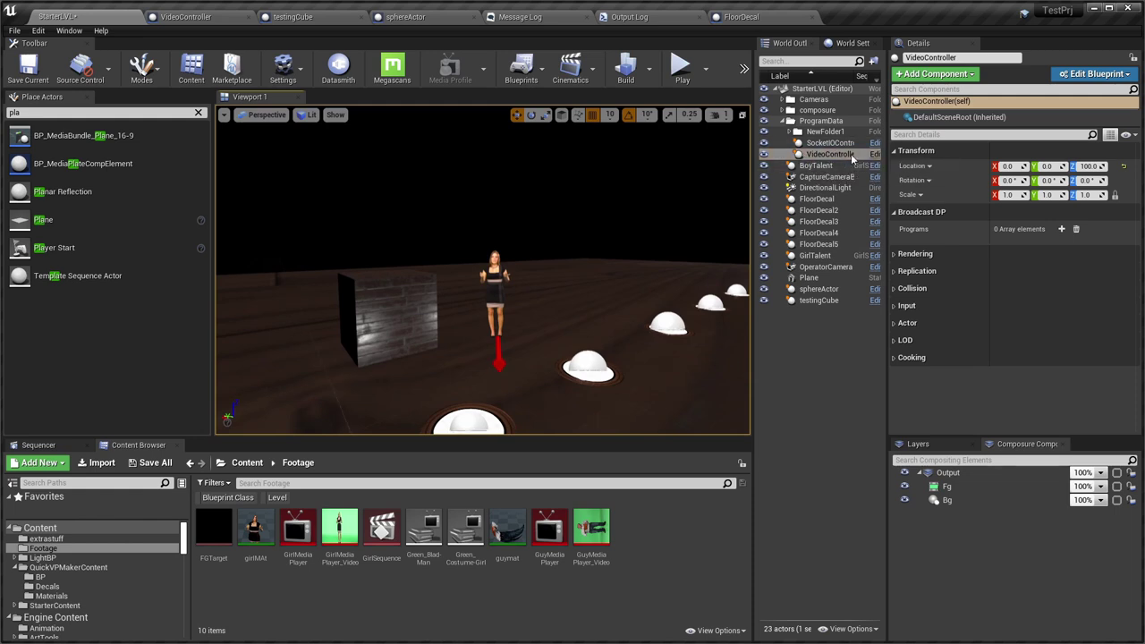
{"action": "left_click", "coordinate": [842, 157]}
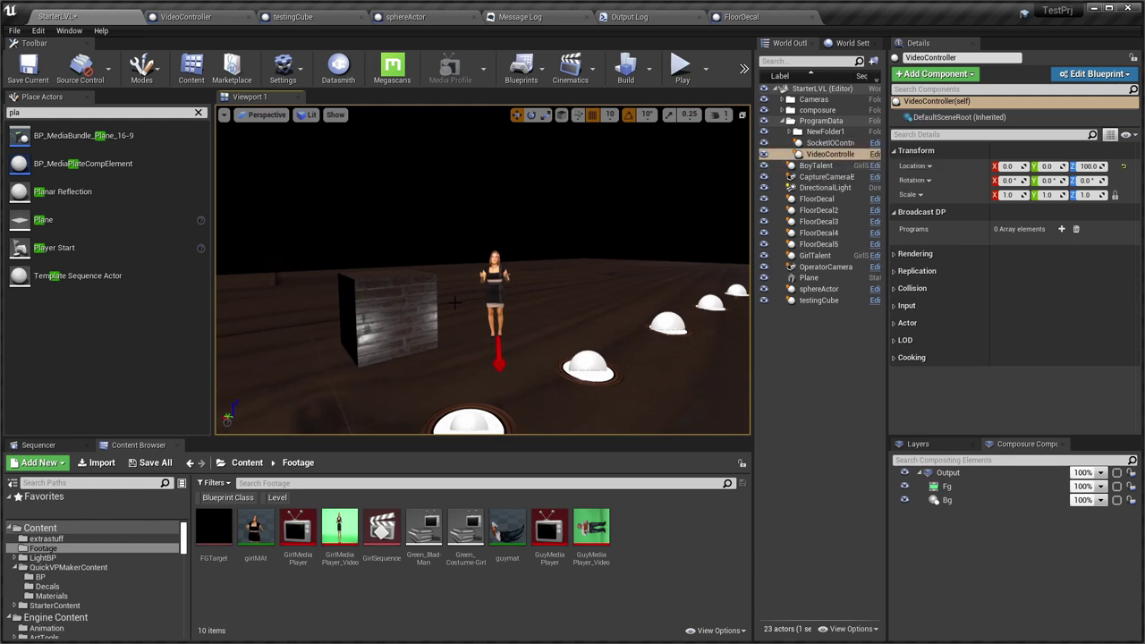
Place a Plane beside the girl talent and rotate it upright to about -90° on X and 50° on Z.
{"action": "mouse_move", "coordinate": [472, 314]}
{"action": "right_mouse_down"}
{"action": "mouse_move", "coordinate": [546, 318]}
{"action": "mouse_move", "coordinate": [474, 313]}
{"action": "right_mouse_up"}
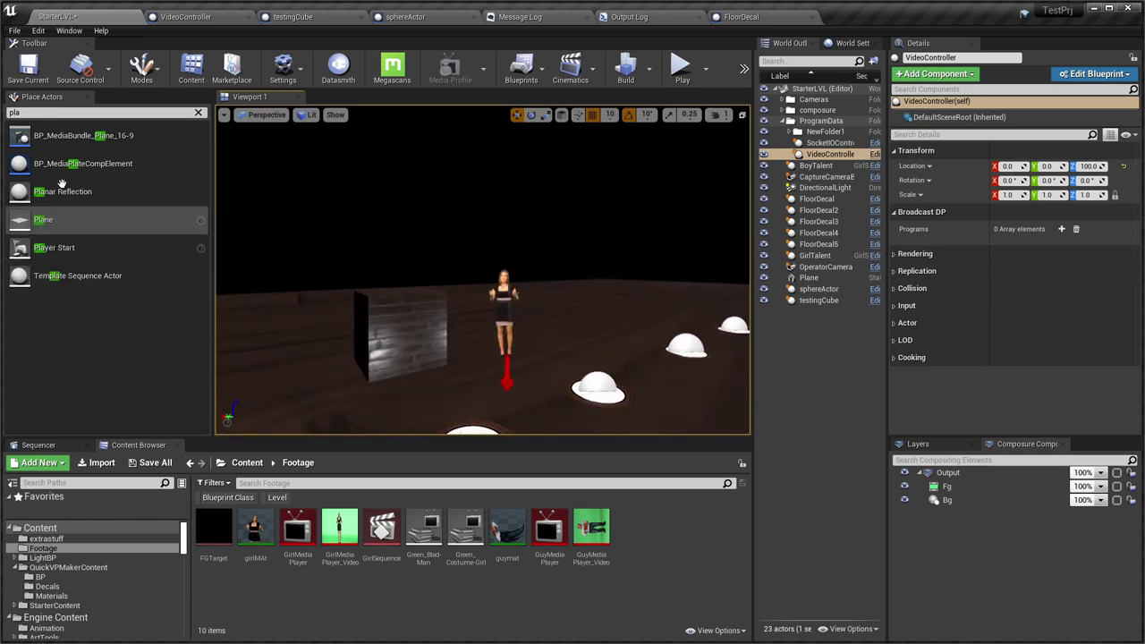
{"action": "left_click_drag", "start_coordinate": [41, 230], "coordinate": [573, 311]}
{"action": "key", "text": "e"}
{"action": "left_click_drag", "start_coordinate": [626, 268], "coordinate": [646, 319]}
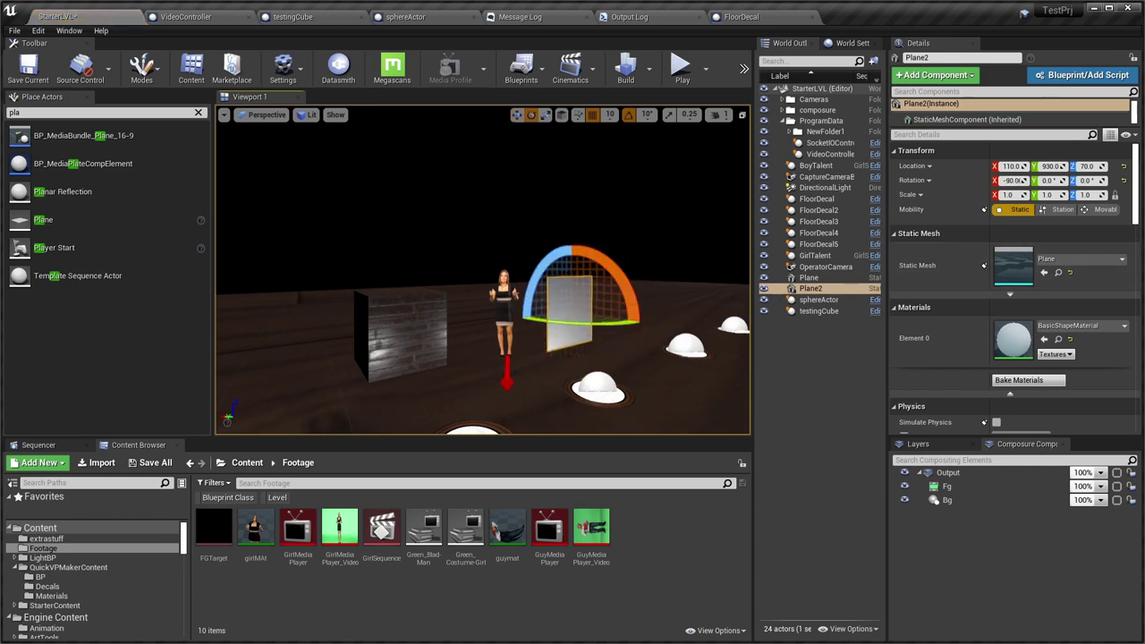
{"action": "mouse_move", "coordinate": [588, 325]}
{"action": "right_mouse_down"}
{"action": "mouse_move", "coordinate": [528, 324]}
{"action": "mouse_move", "coordinate": [588, 325]}
{"action": "right_mouse_up"}
{"action": "left_click_drag", "start_coordinate": [577, 319], "coordinate": [524, 320]}
Raise the new plane to a Z location of 150 and set its scale to 1.92, 1.08 and 1.0.
{"action": "key", "text": "w"}
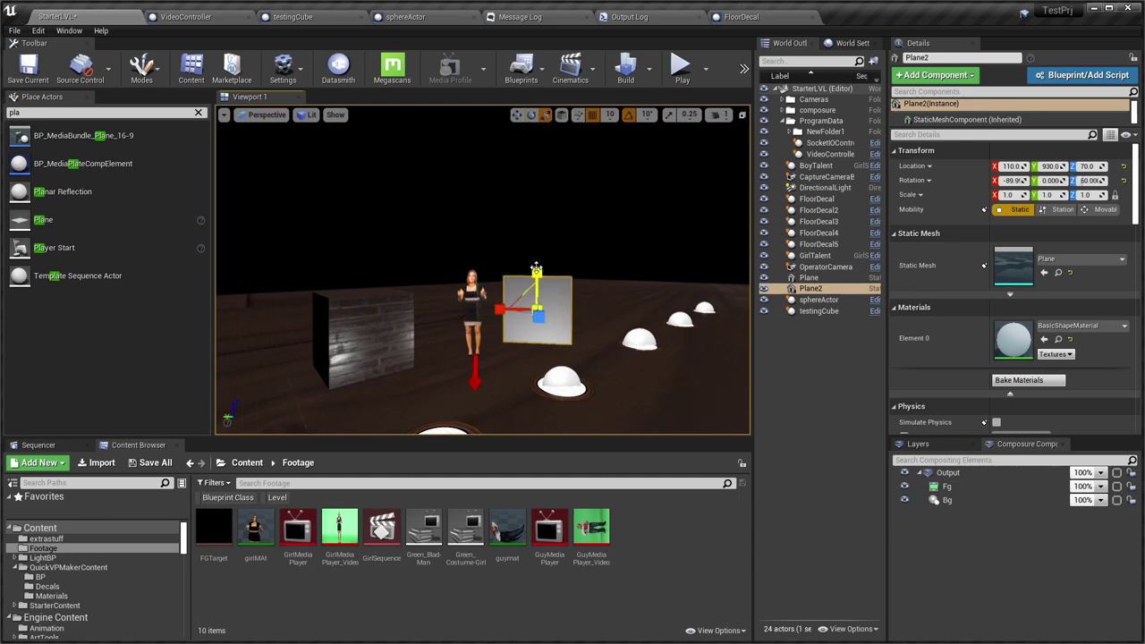
{"action": "left_click_drag", "start_coordinate": [537, 273], "coordinate": [537, 218]}
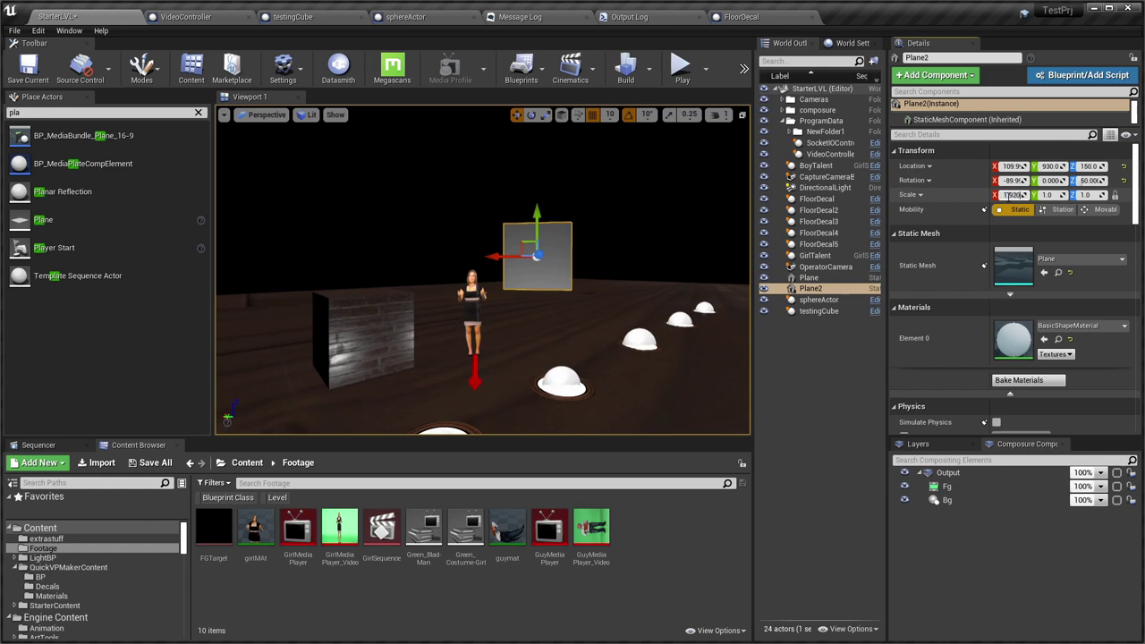
{"action": "left_click", "coordinate": [1116, 195]}
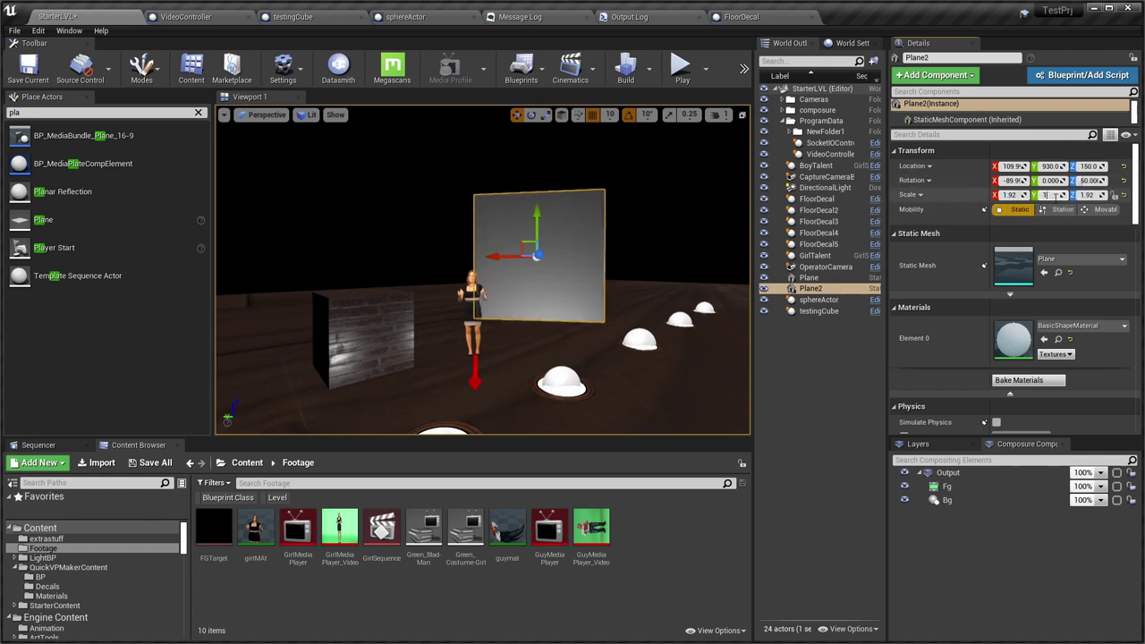
{"action": "key", "text": "Return"}
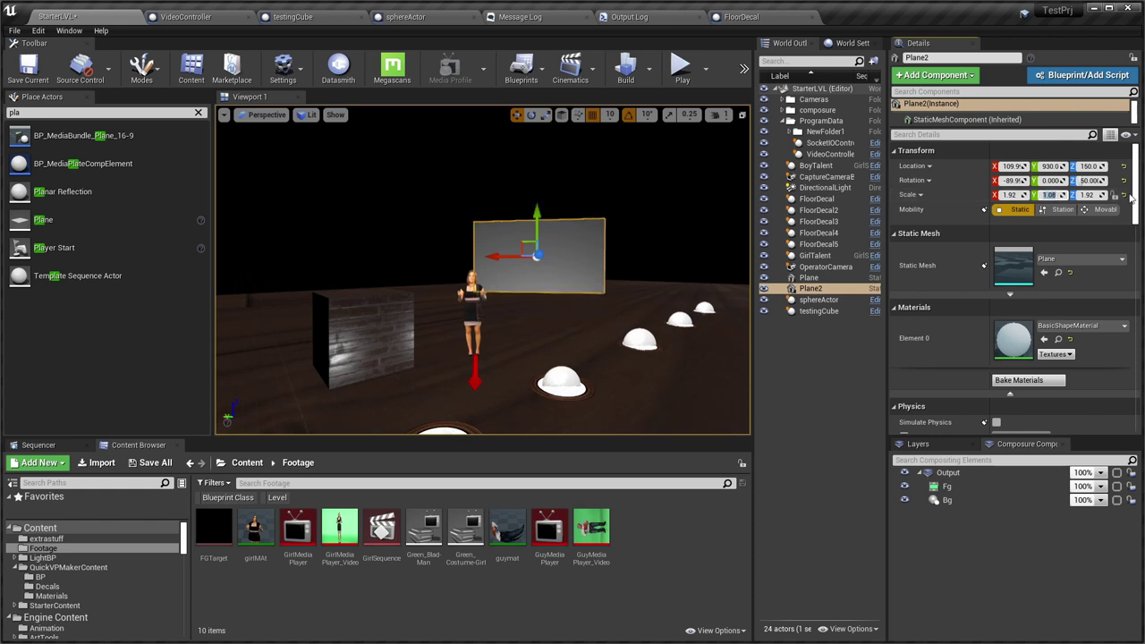
{"action": "key", "text": "Return"}
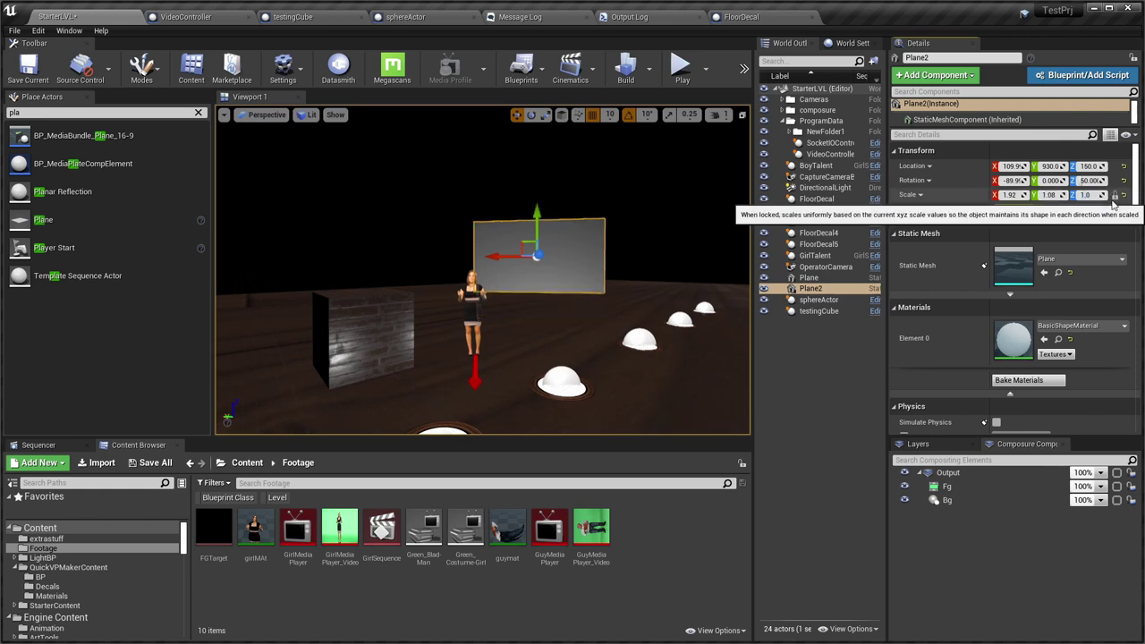
Enlarge the plane proportionally to a scale of about 3.89 by 2.19 by 2.02 behind the girl talent.
{"action": "left_click_drag", "start_coordinate": [1013, 195], "coordinate": [802, 193]}
{"action": "mouse_move", "coordinate": [626, 232]}
{"action": "right_mouse_down"}
{"action": "mouse_move", "coordinate": [613, 237]}
{"action": "mouse_move", "coordinate": [657, 282]}
{"action": "mouse_move", "coordinate": [640, 229]}
{"action": "right_mouse_up"}
{"action": "right_click_drag", "start_coordinate": [537, 286], "coordinate": [586, 289]}
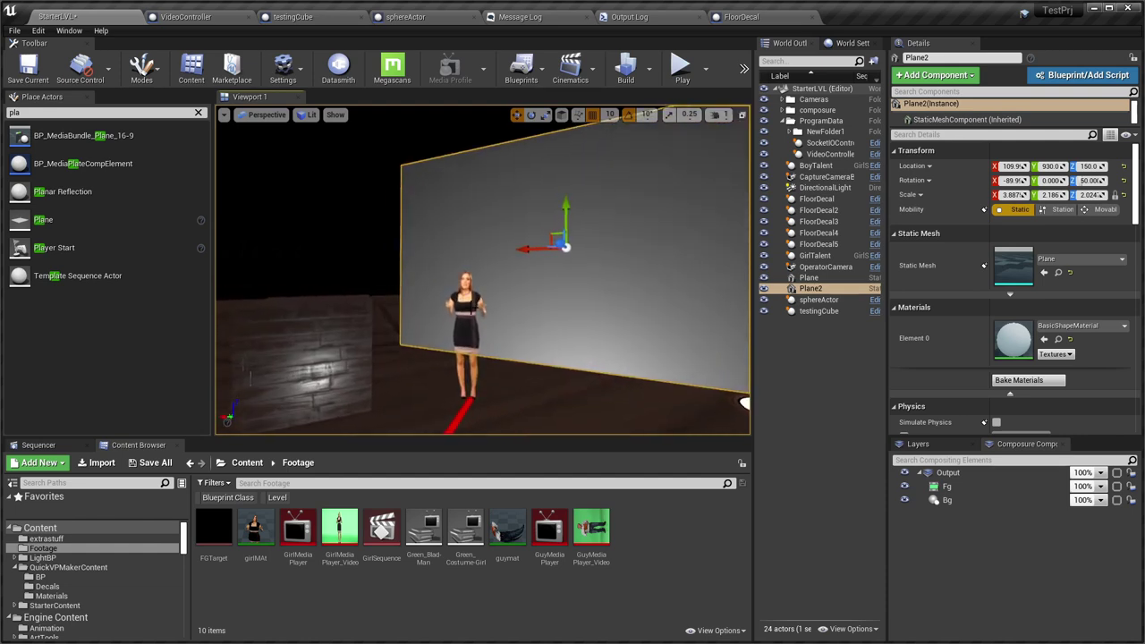
Bring basket.mp4 from the virtual set test folder into the project's Footage folder.
{"action": "key", "text": "super+Tab"}
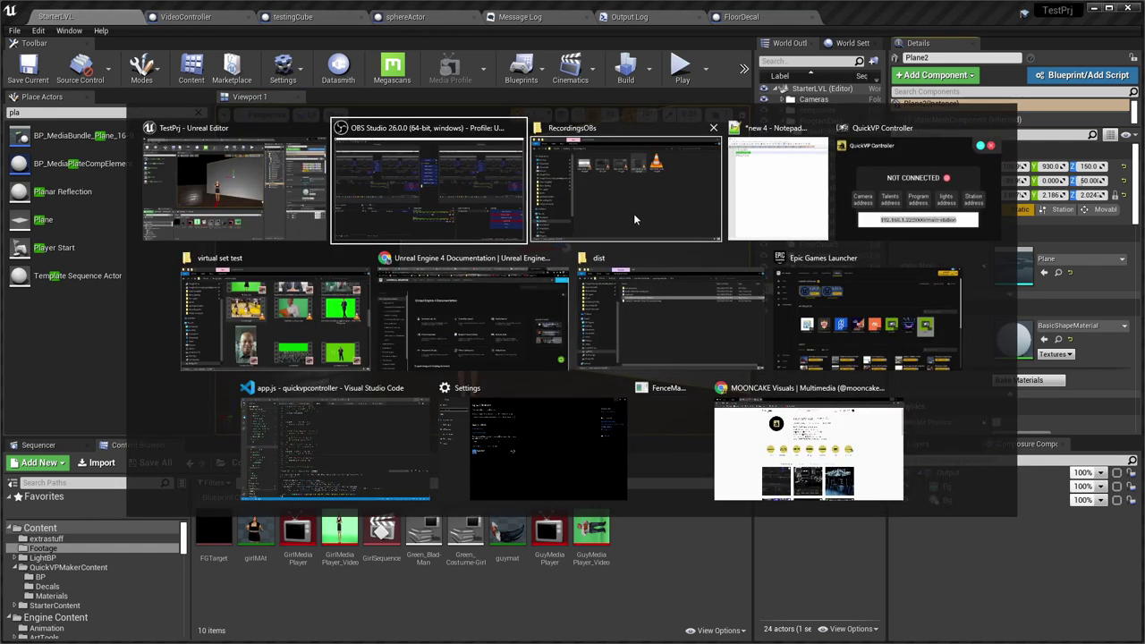
{"action": "left_click", "coordinate": [313, 344]}
{"action": "left_click_drag", "start_coordinate": [458, 291], "coordinate": [703, 559]}
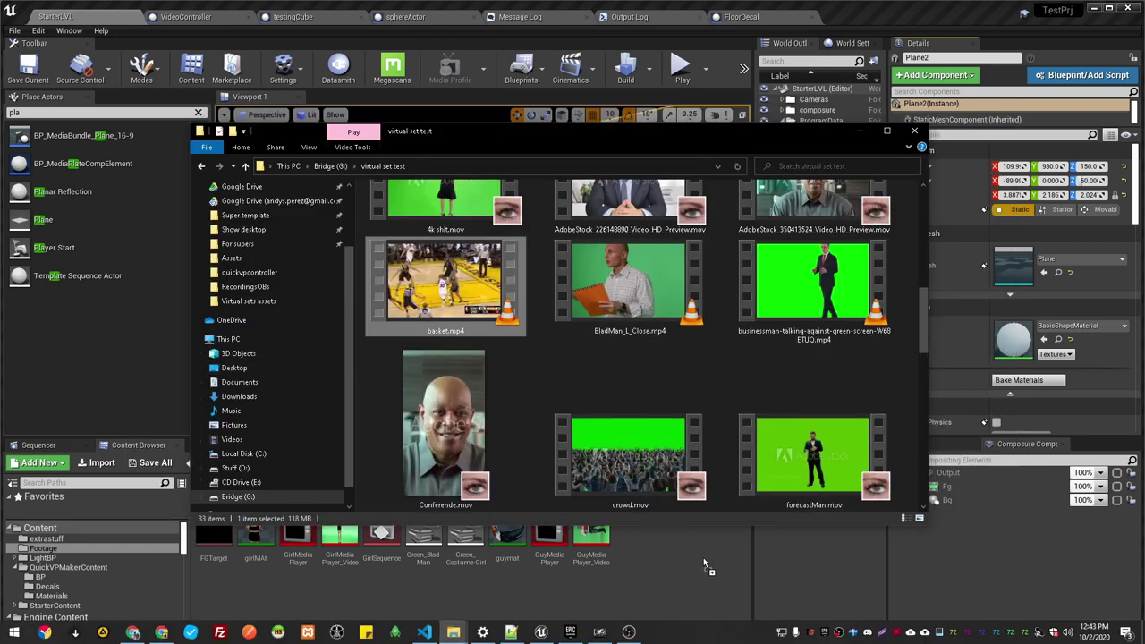
Create a Media Player named BasketGame in the Footage folder with a linked video output MediaTexture asset.
{"action": "left_click", "coordinate": [626, 588]}
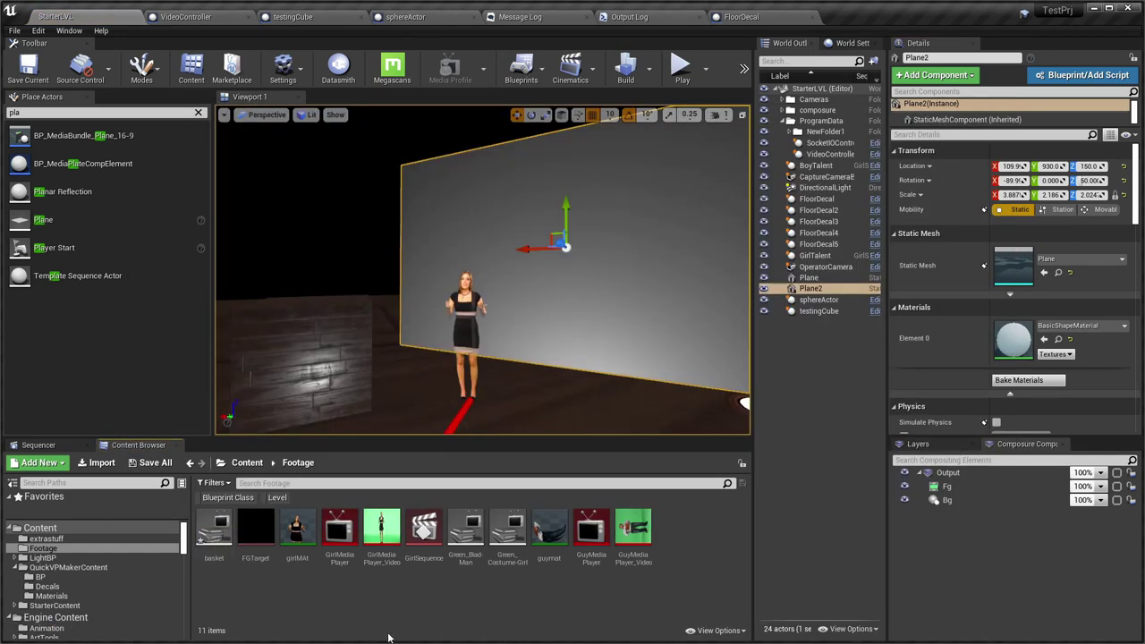
{"action": "right_click_drag", "start_coordinate": [482, 385], "coordinate": [456, 398]}
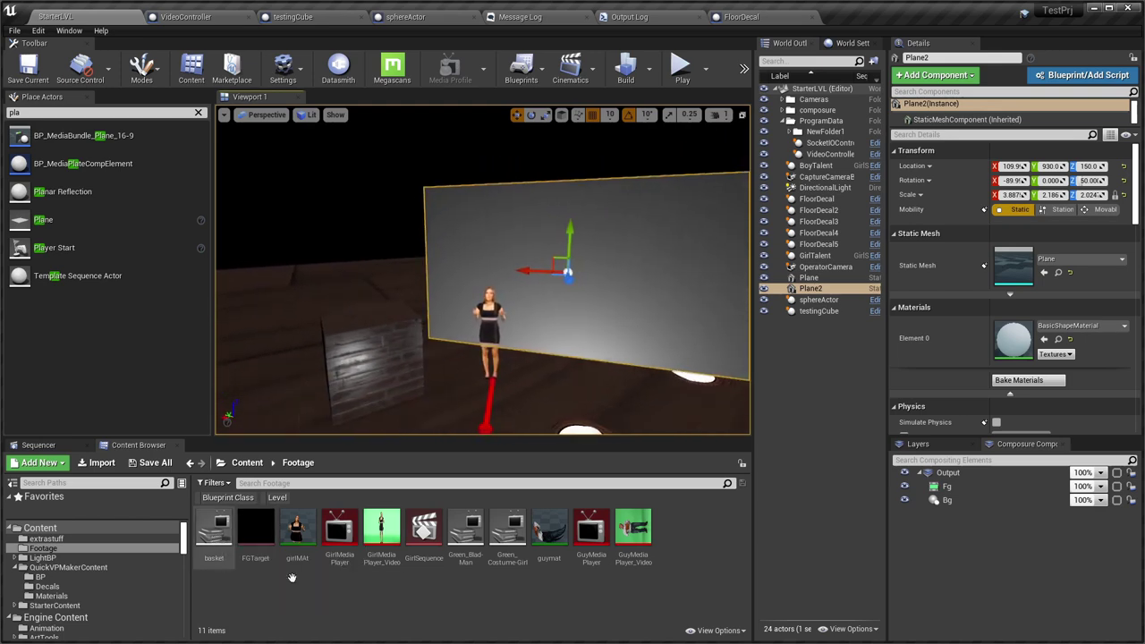
{"action": "right_click", "coordinate": [415, 610]}
{"action": "mouse_move", "coordinate": [461, 481]}
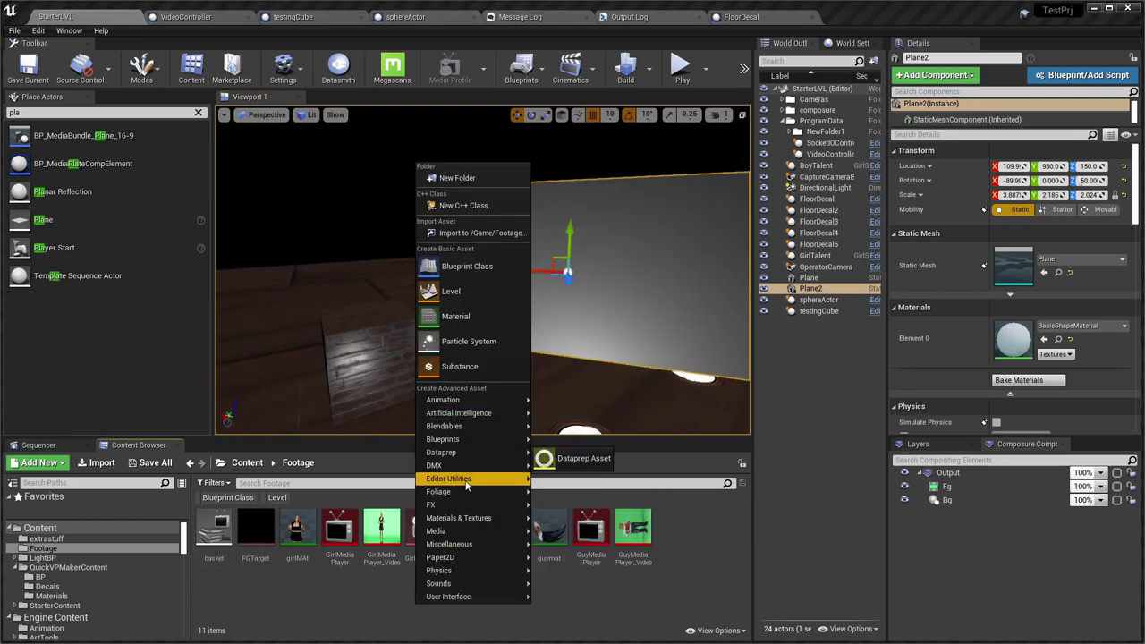
{"action": "mouse_move", "coordinate": [465, 532]}
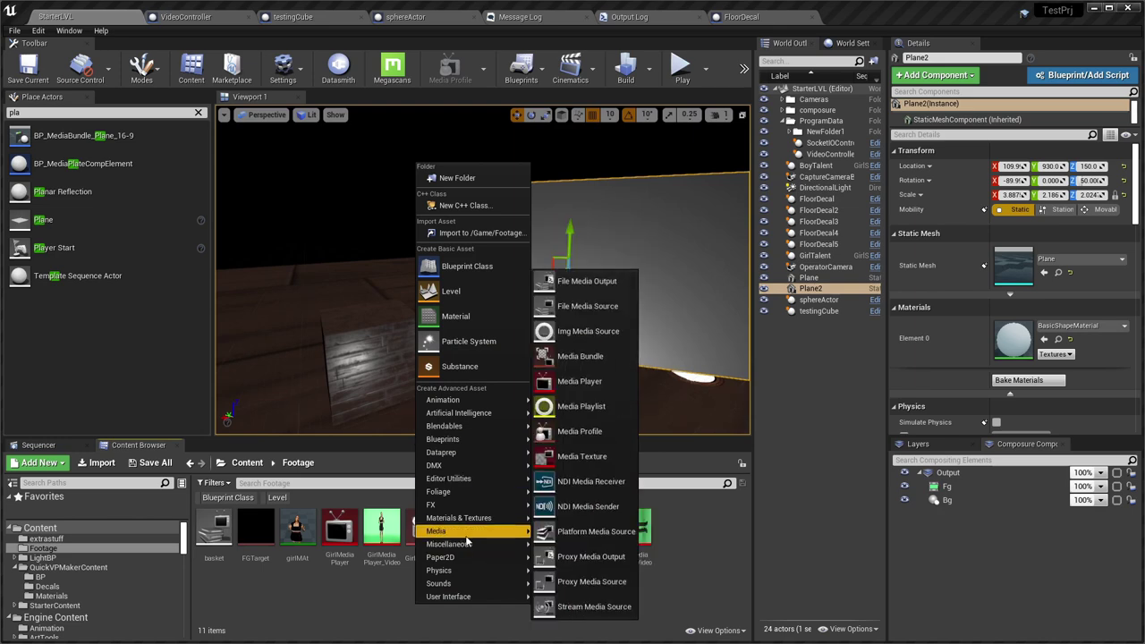
{"action": "left_click", "coordinate": [581, 381]}
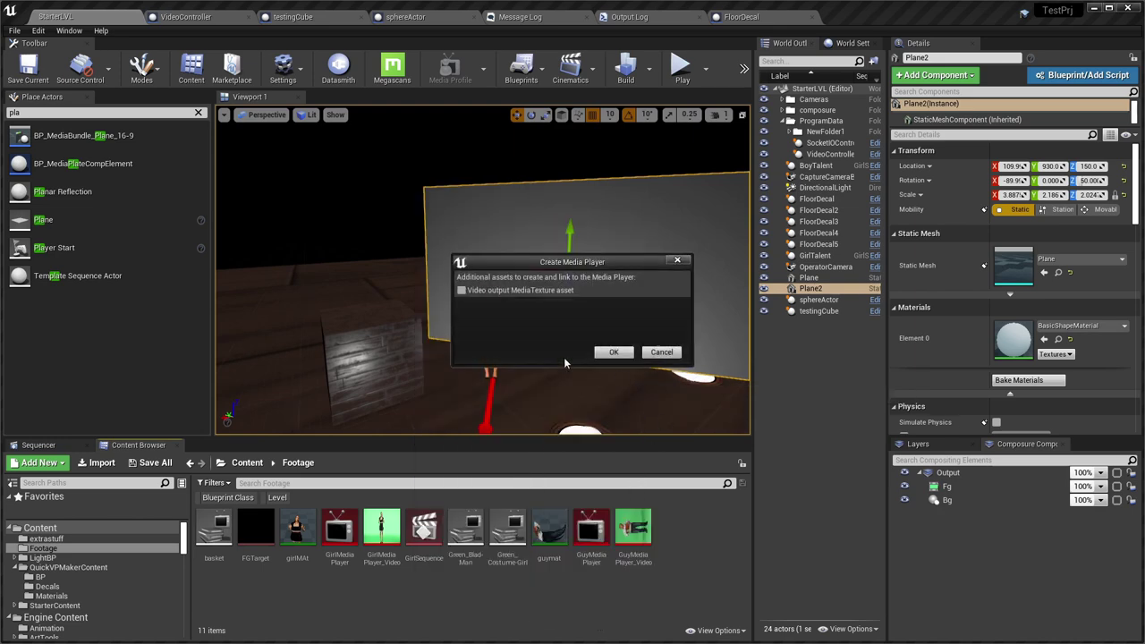
{"action": "left_click", "coordinate": [614, 352]}
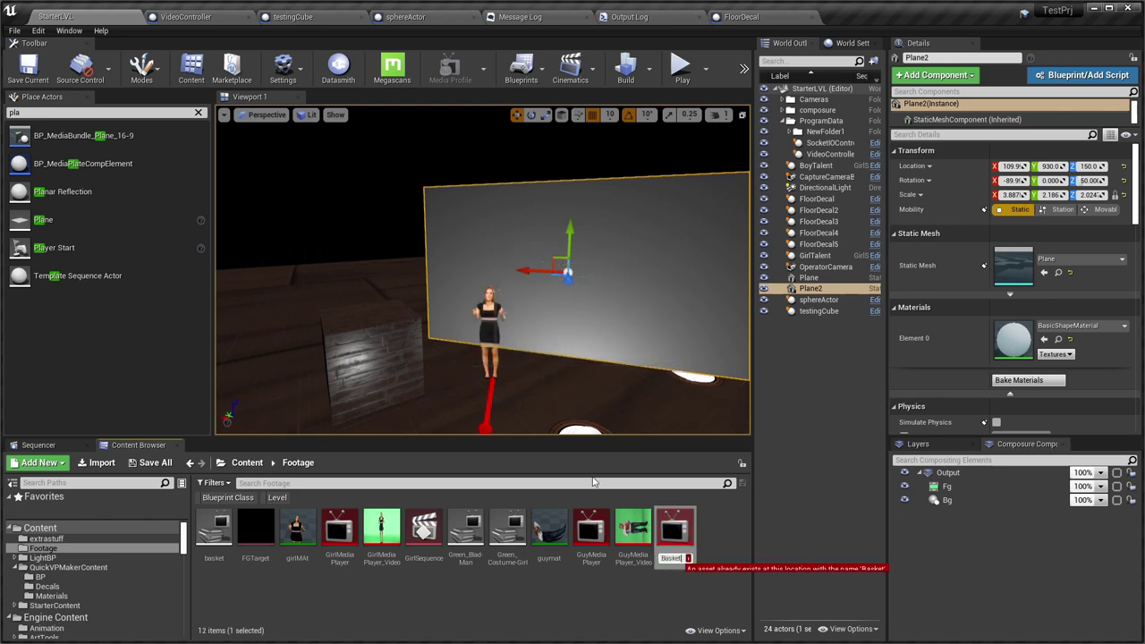
{"action": "type", "text": "BasketGame"}
{"action": "key", "text": "Return"}
{"action": "key", "text": "alt+Tab"}
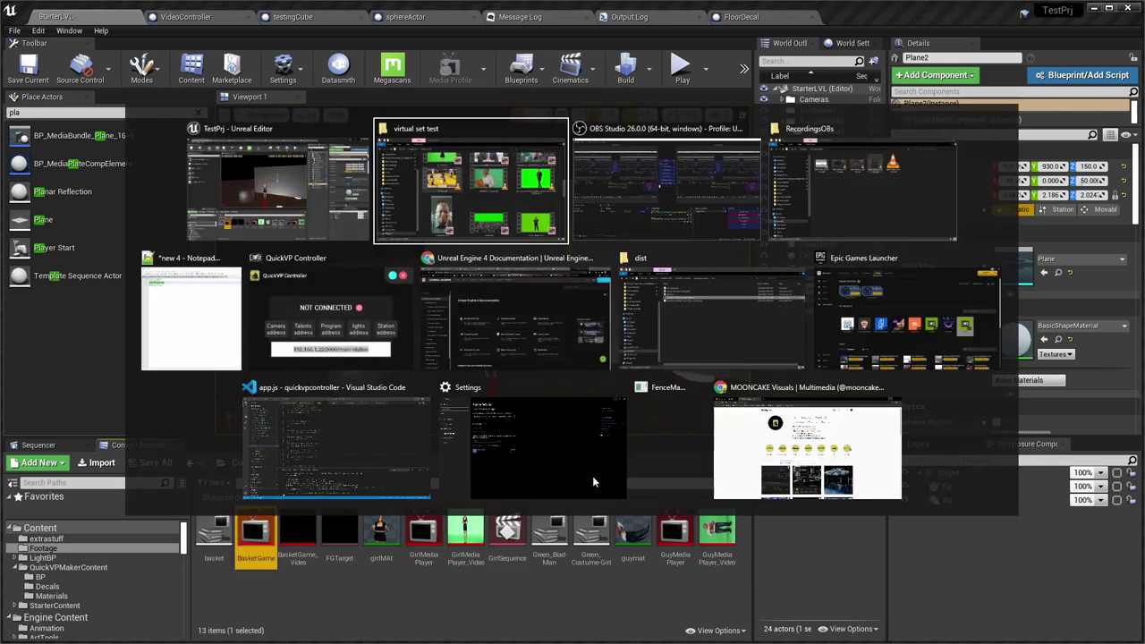
{"action": "key", "text": "Escape"}
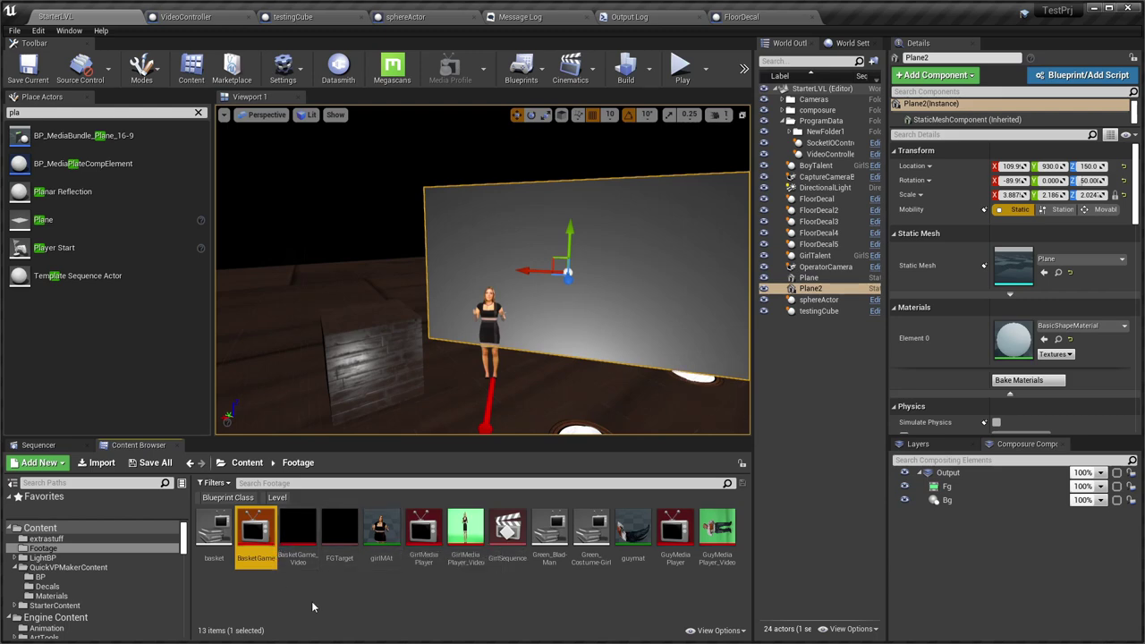
Create a material named quicikSCreen in the Footage folder and set its shading model to Unlit.
{"action": "right_click", "coordinate": [425, 621]}
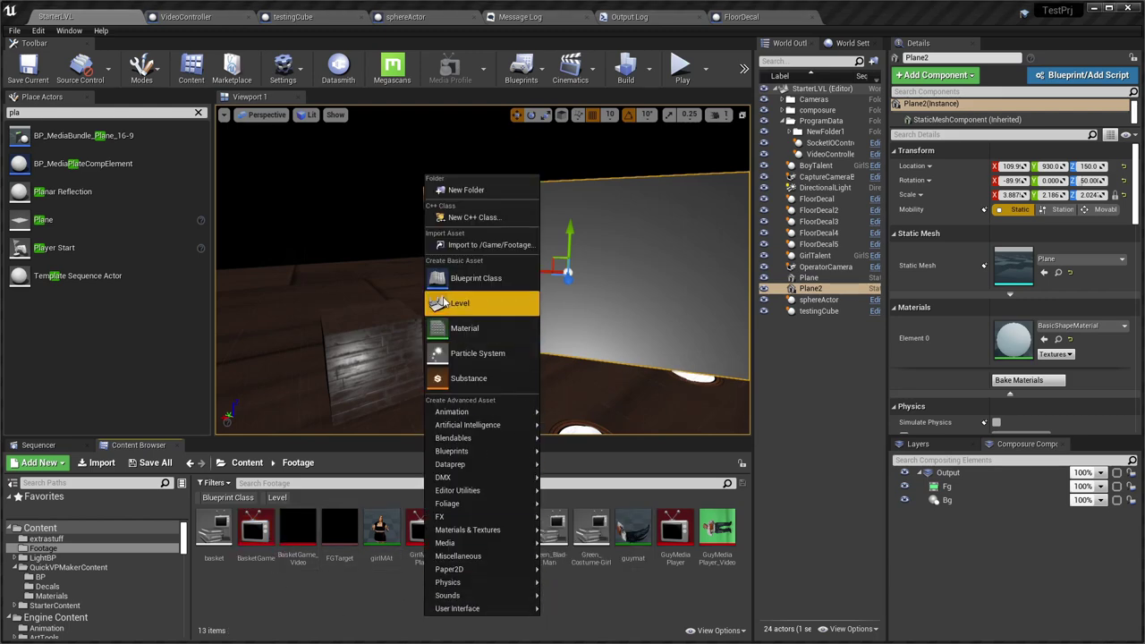
{"action": "left_click", "coordinate": [496, 328]}
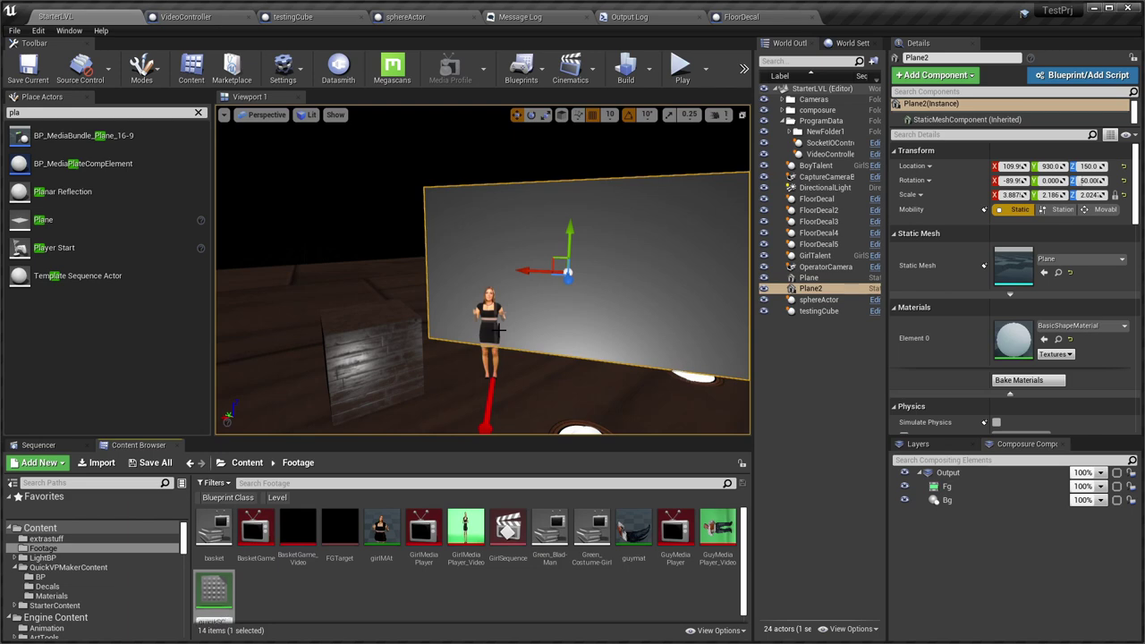
{"action": "double_click", "coordinate": [221, 596]}
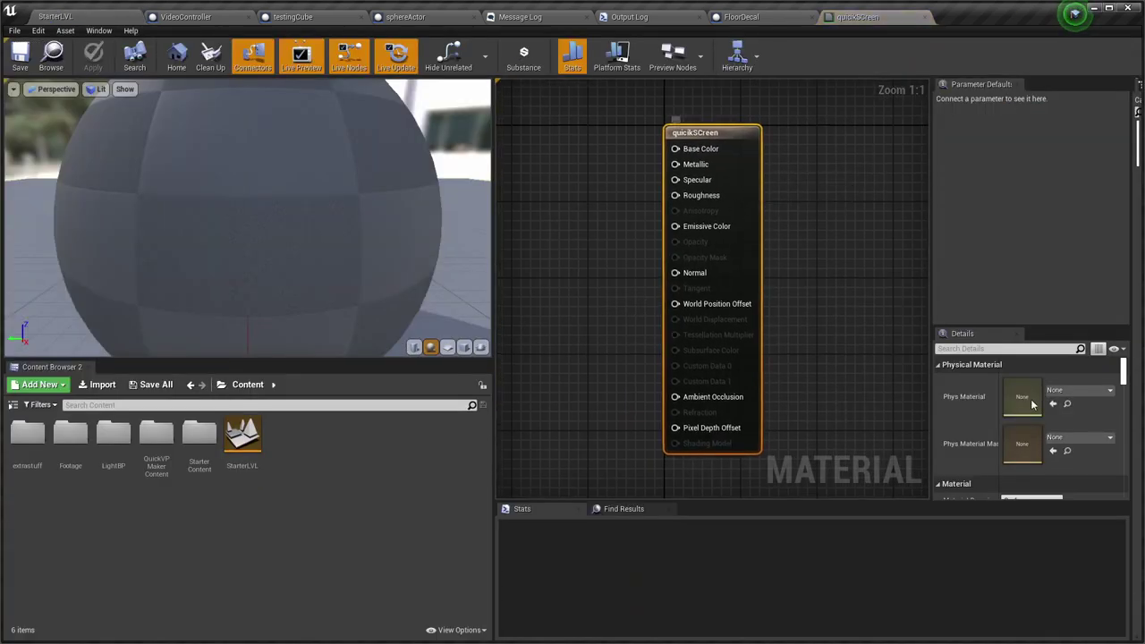
{"action": "scroll", "coordinate": [1033, 405], "scroll_direction": "down", "scroll_amount": 3}
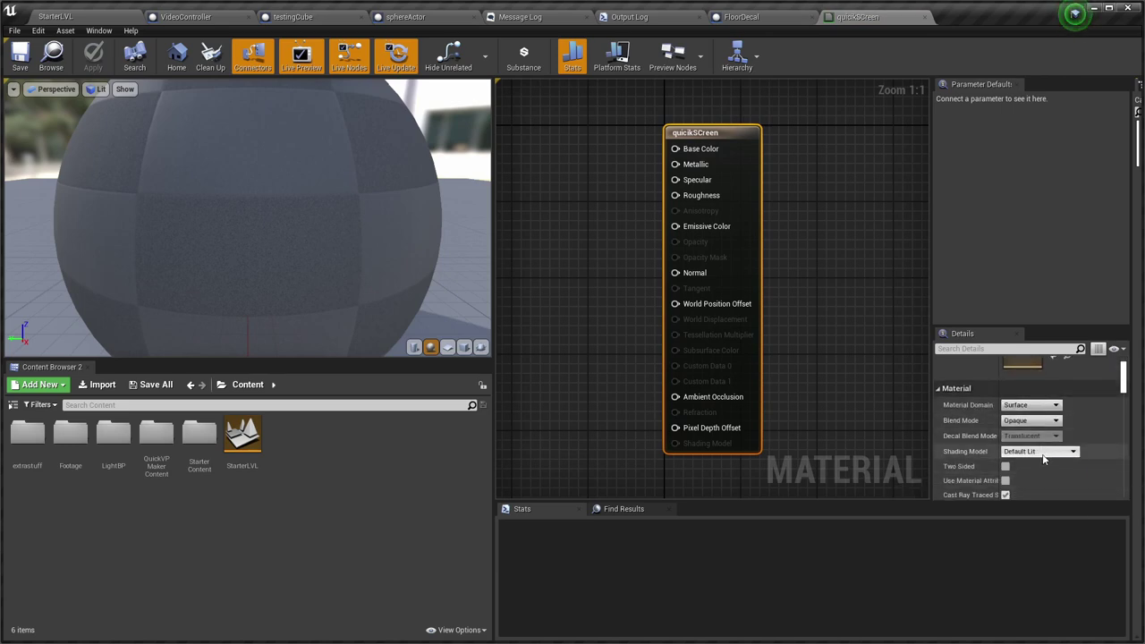
{"action": "left_click", "coordinate": [1043, 452]}
{"action": "left_click", "coordinate": [1020, 465]}
Add a TextureSampleParameter2D node named Testuer to the quicikSCreen material graph.
{"action": "right_click_drag", "start_coordinate": [536, 240], "coordinate": [663, 247]}
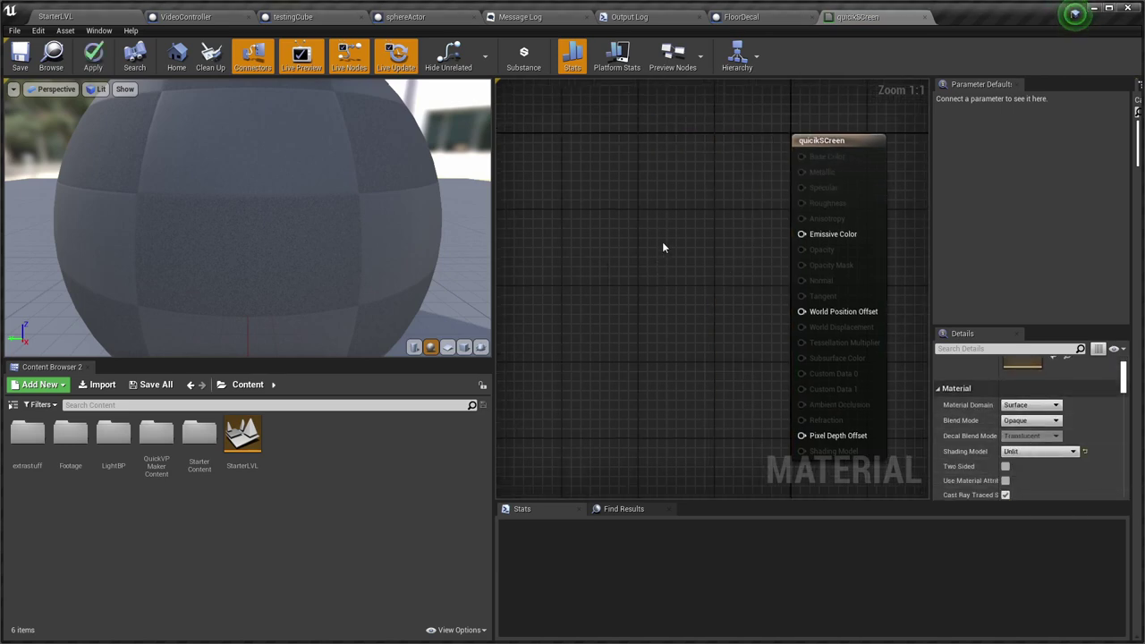
{"action": "right_click", "coordinate": [658, 244]}
{"action": "type", "text": "tex"}
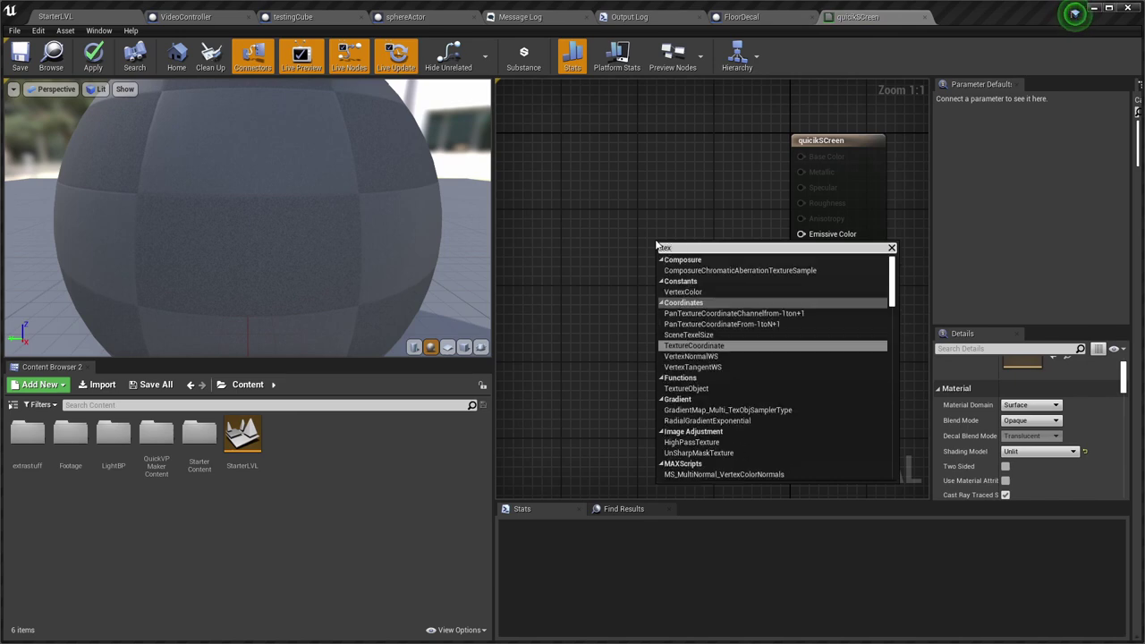
{"action": "type", "text": "turepa"}
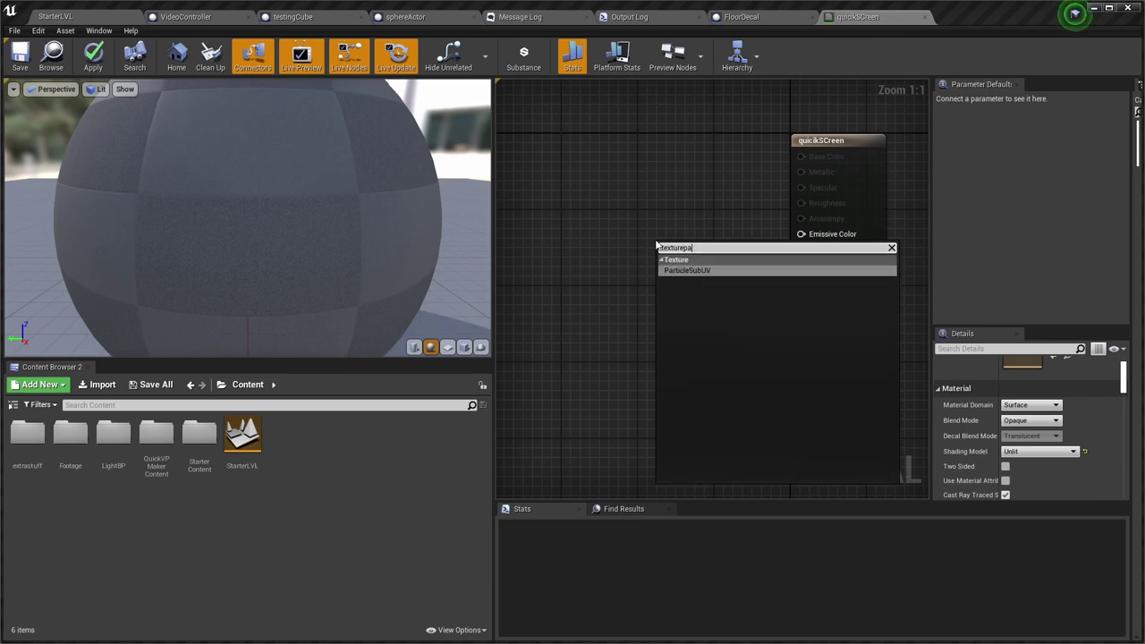
{"action": "key", "text": "BackSpace"}
{"action": "key", "text": "BackSpace"}
{"action": "scroll", "coordinate": [823, 414], "scroll_direction": "down", "scroll_amount": 12}
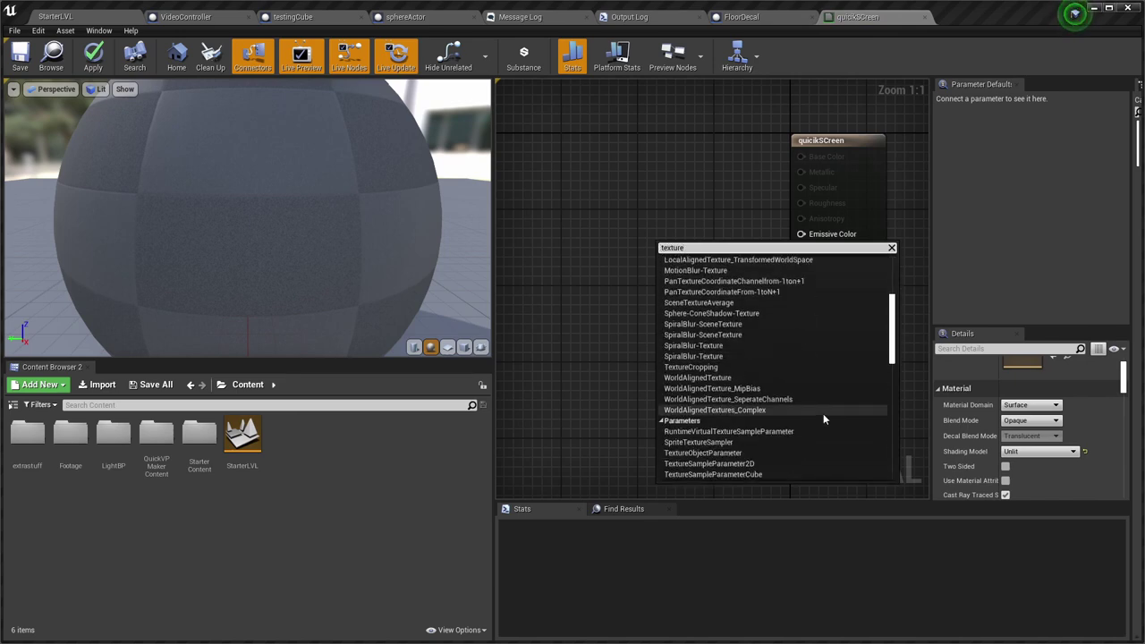
{"action": "scroll", "coordinate": [716, 441], "scroll_direction": "down", "scroll_amount": 4}
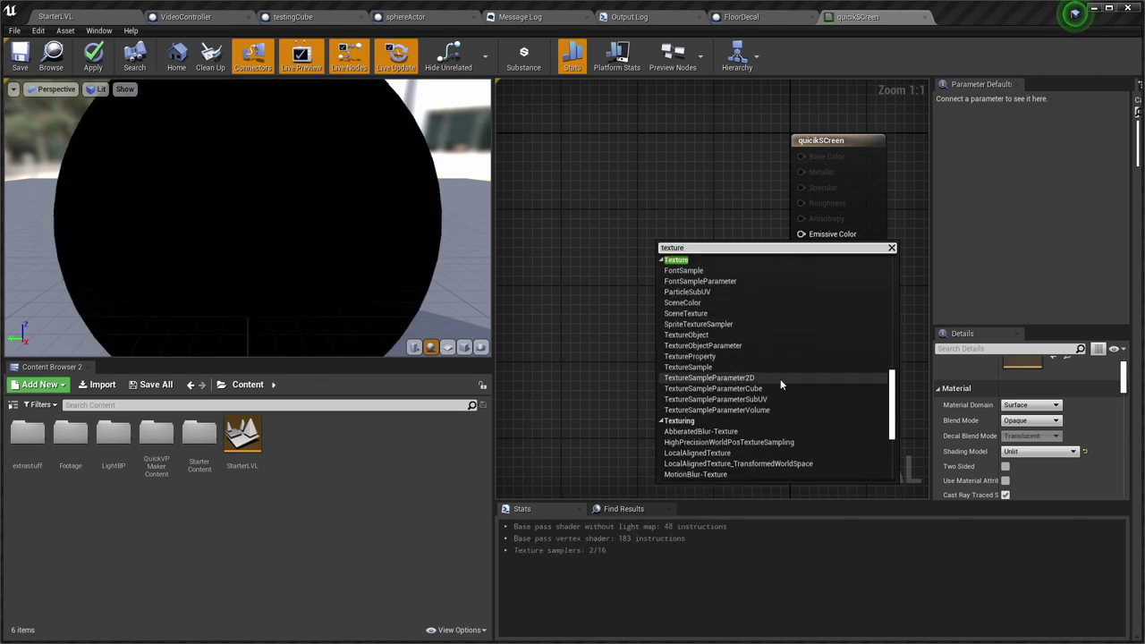
{"action": "left_click", "coordinate": [781, 379]}
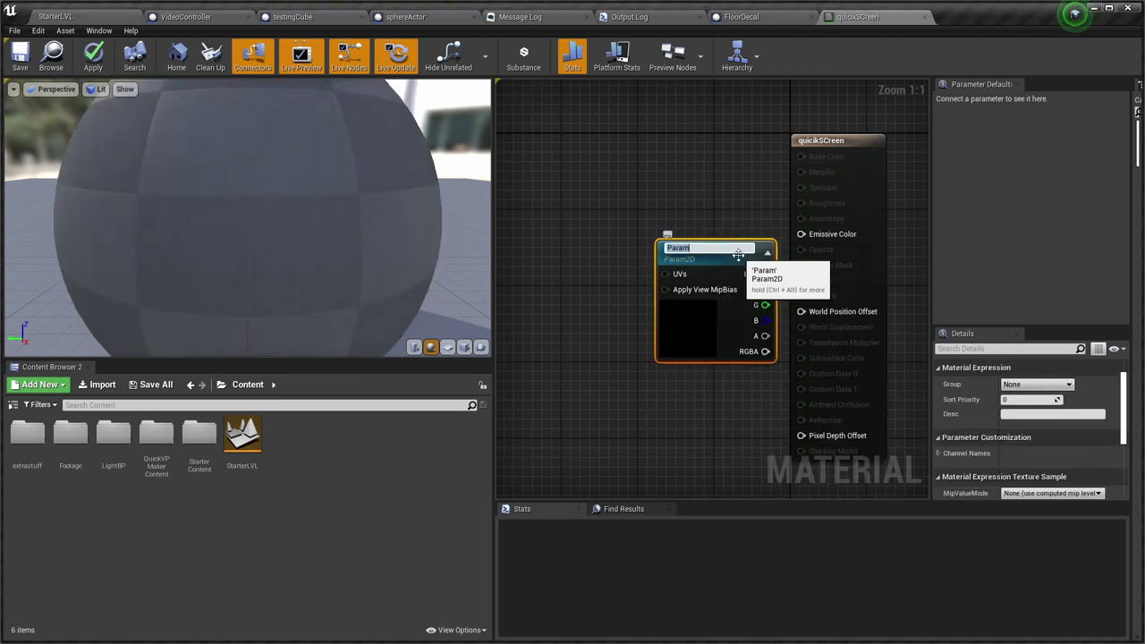
{"action": "type", "text": "Testuer"}
{"action": "key", "text": "Return"}
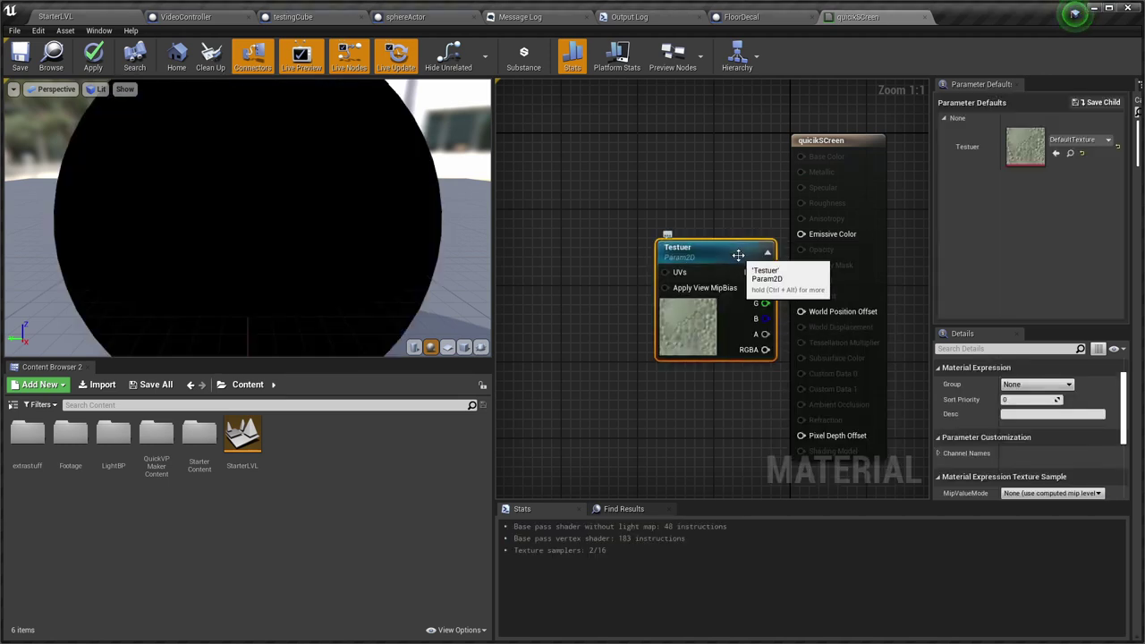
Connect the Testuer node's RGB output to Emissive Color, apply the material changes and return to the StarterLVL level.
{"action": "left_click_drag", "start_coordinate": [765, 272], "coordinate": [833, 238]}
{"action": "left_click_drag", "start_coordinate": [733, 258], "coordinate": [639, 217]}
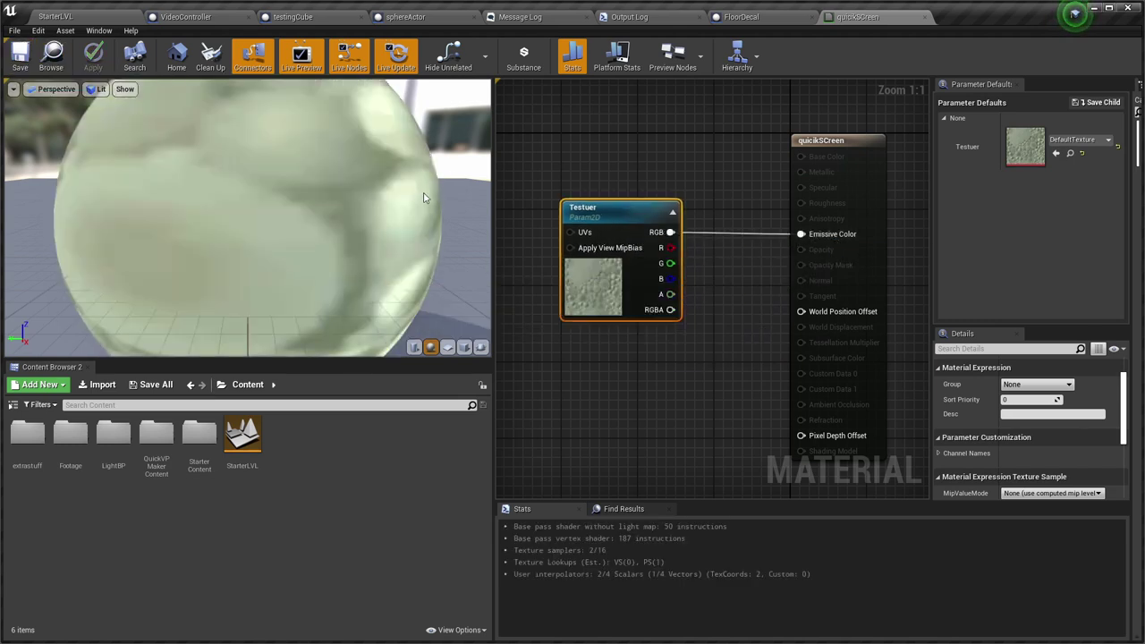
{"action": "left_click", "coordinate": [100, 28]}
{"action": "left_click", "coordinate": [83, 18]}
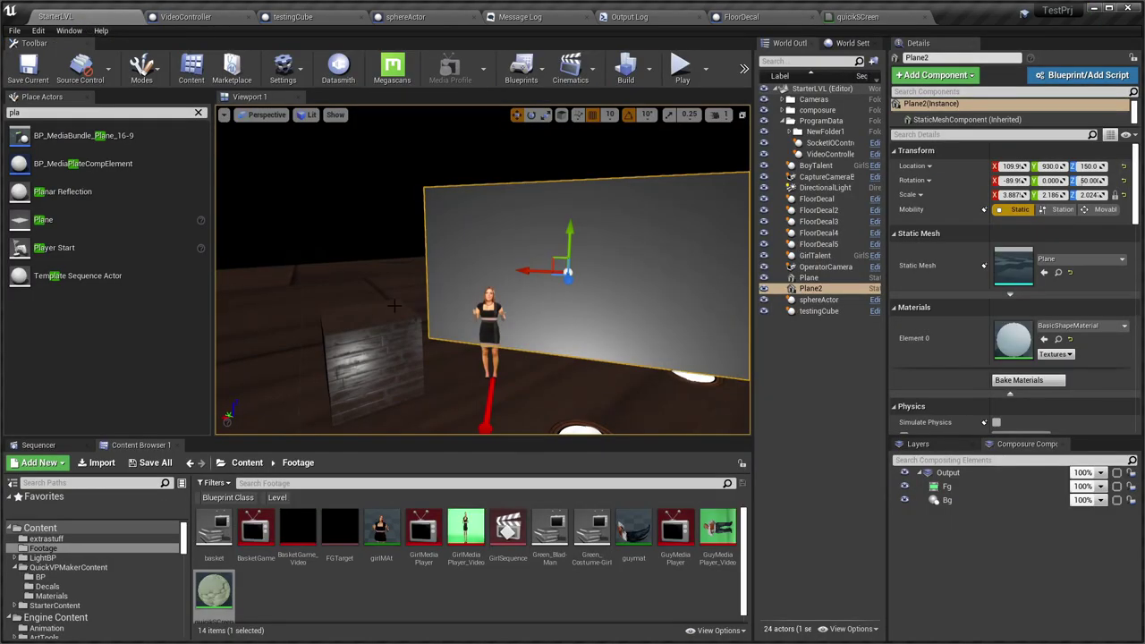
Create a material instance of quicikSCreen named Screen and assign it to the large plane behind the girl talent.
{"action": "mouse_move", "coordinate": [221, 601]}
{"action": "left_mouse_down"}
{"action": "mouse_move", "coordinate": [621, 281]}
{"action": "mouse_move", "coordinate": [207, 594]}
{"action": "left_mouse_up"}
{"action": "right_click", "coordinate": [214, 595]}
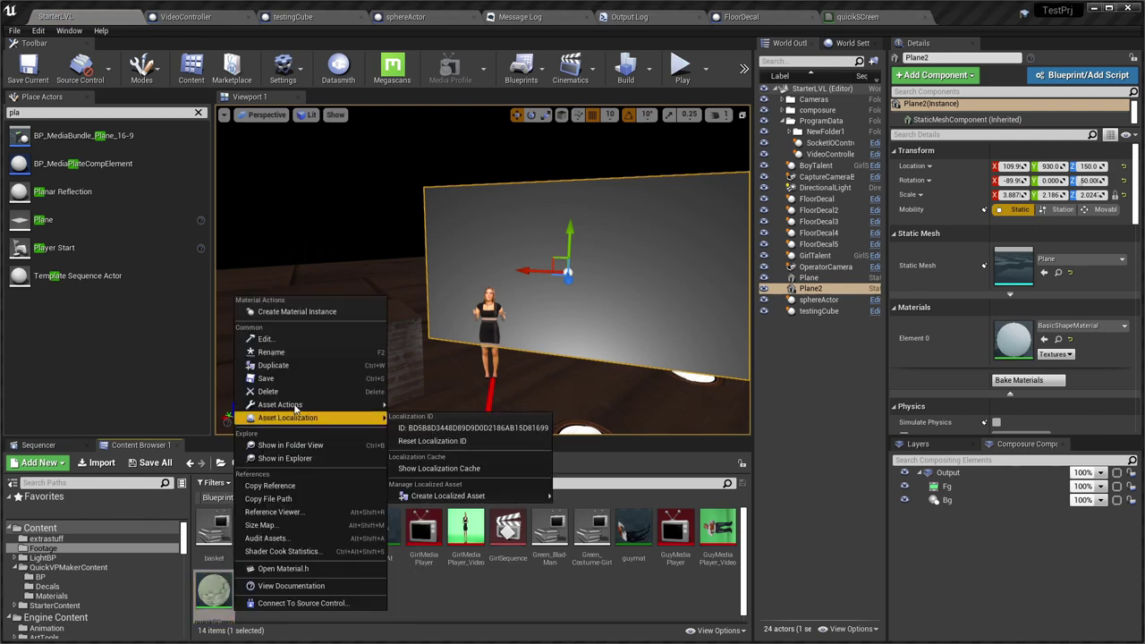
{"action": "left_click", "coordinate": [306, 312]}
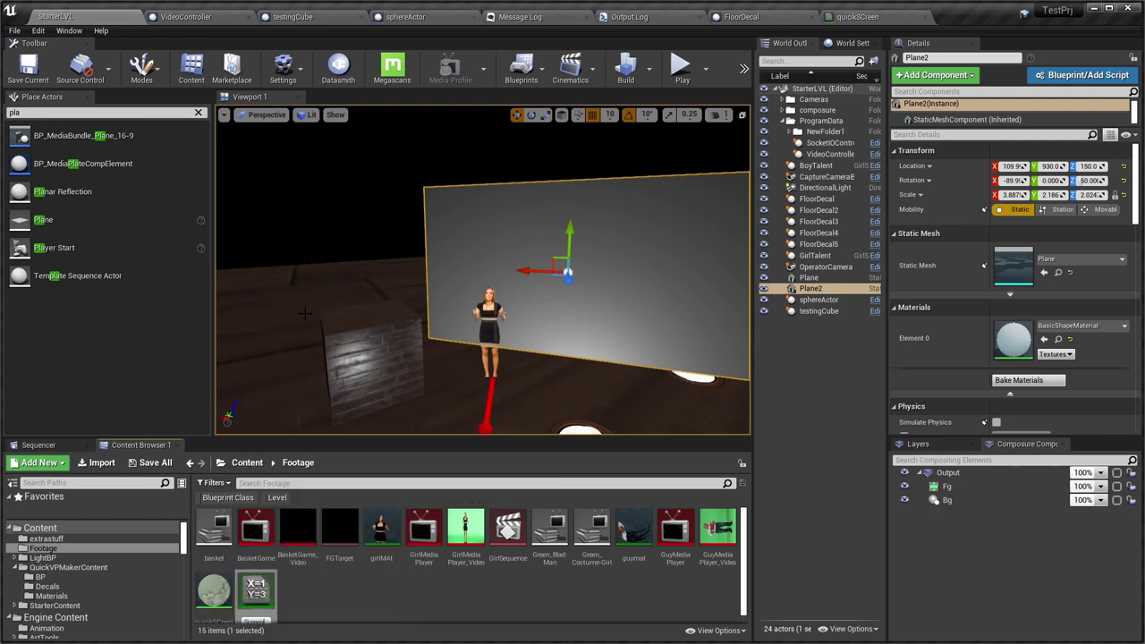
{"action": "left_click_drag", "start_coordinate": [254, 595], "coordinate": [656, 260]}
Load the basket media source in the BasketGame media player, pause its playback and return to the level.
{"action": "double_click", "coordinate": [255, 532]}
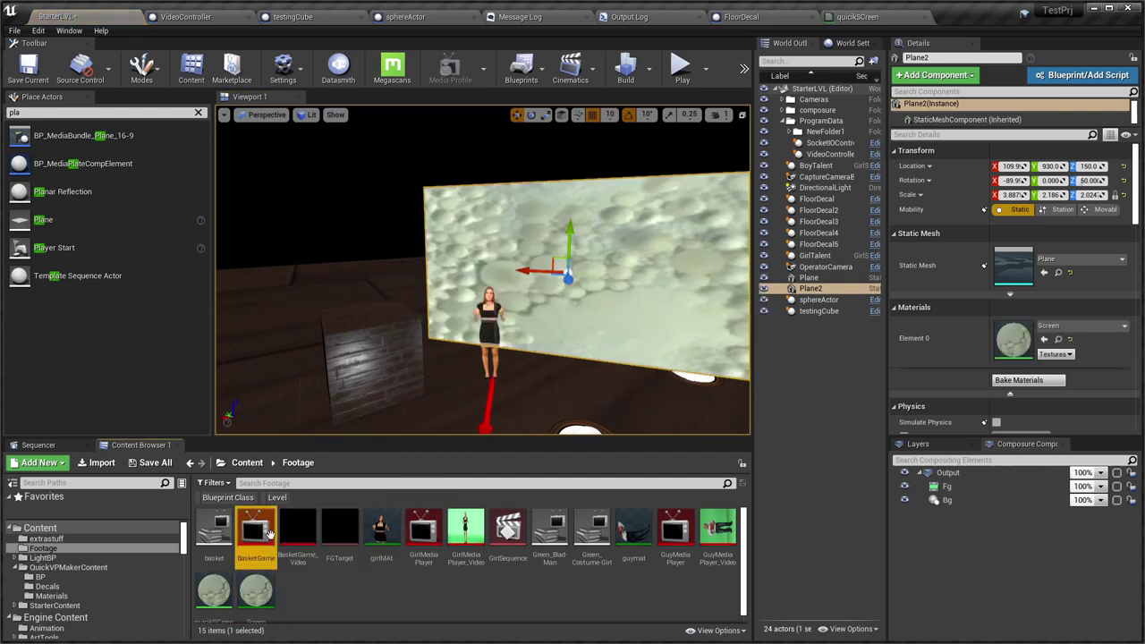
{"action": "double_click", "coordinate": [31, 474]}
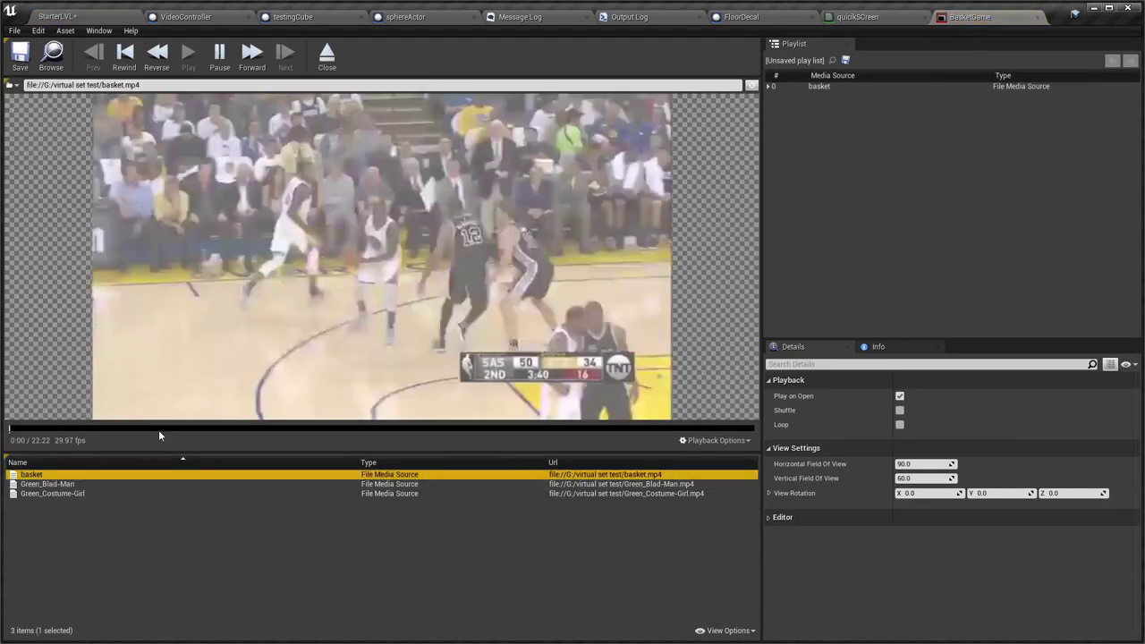
{"action": "left_click", "coordinate": [218, 67]}
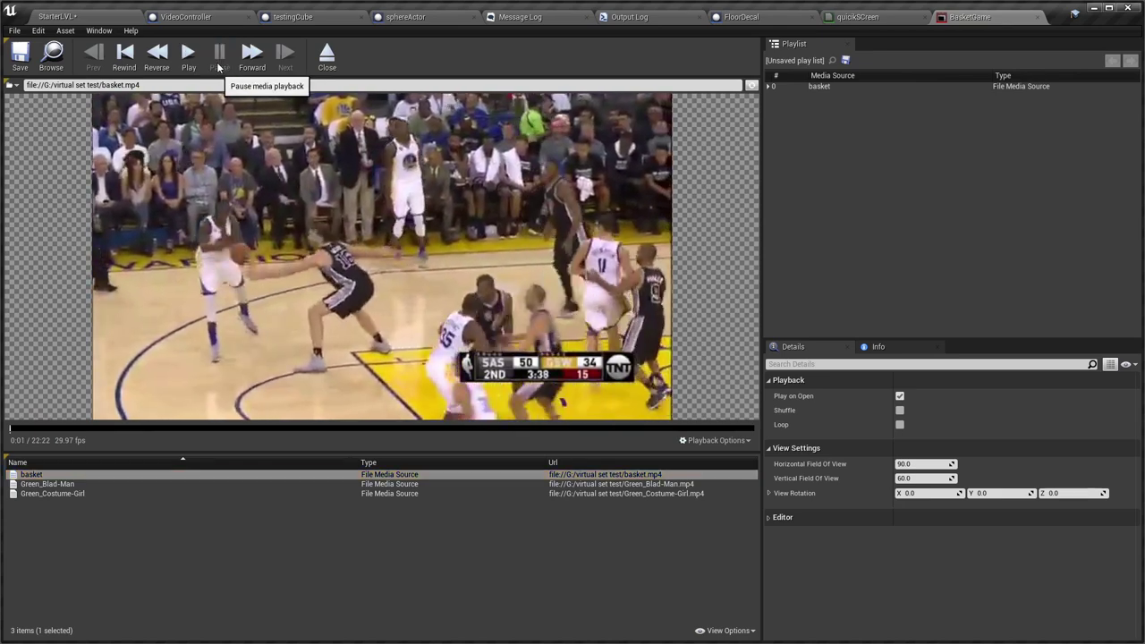
{"action": "left_click", "coordinate": [102, 18]}
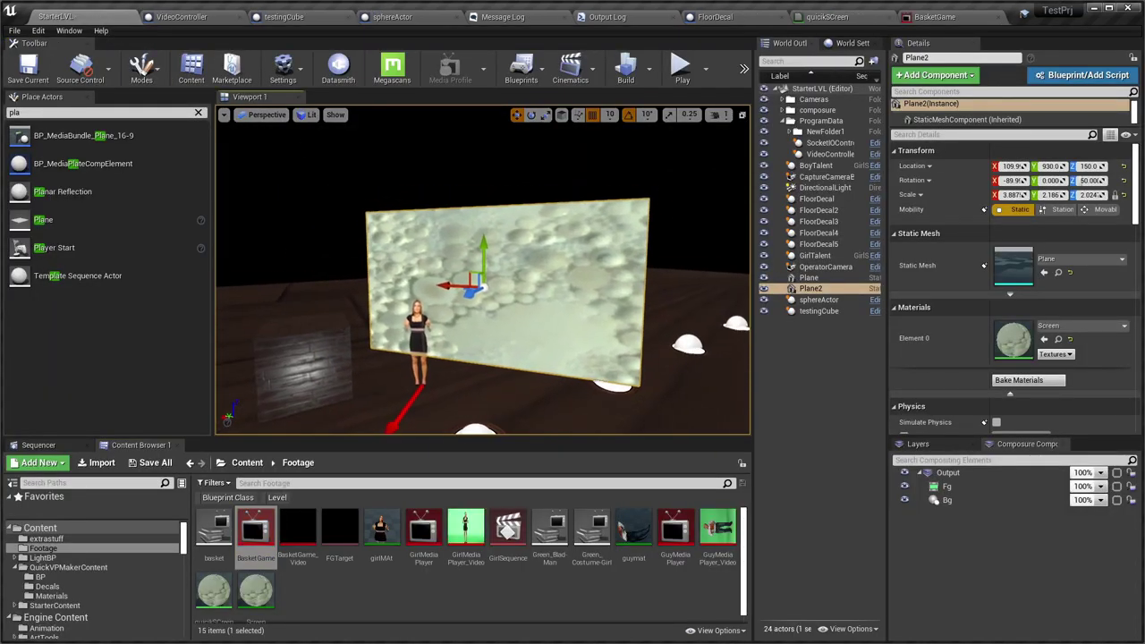
Override the Screen instance's Testuer parameter with the BasketGame_Video texture, then save and close the instance.
{"action": "double_click", "coordinate": [257, 589]}
{"action": "left_click_drag", "start_coordinate": [982, 17], "coordinate": [506, 211]}
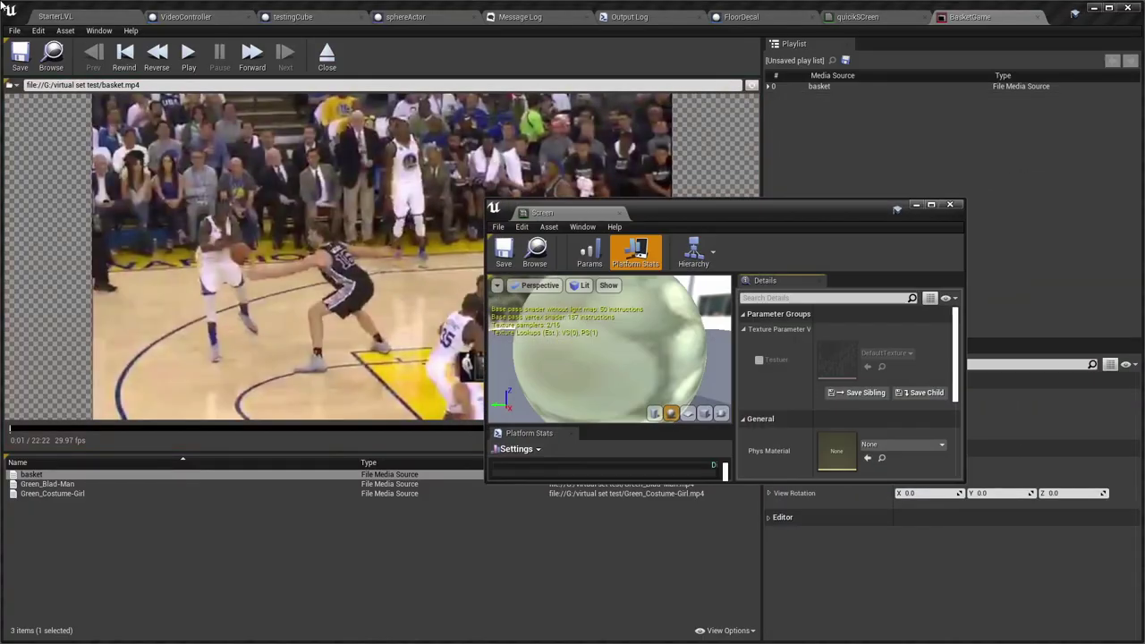
{"action": "left_click", "coordinate": [759, 360]}
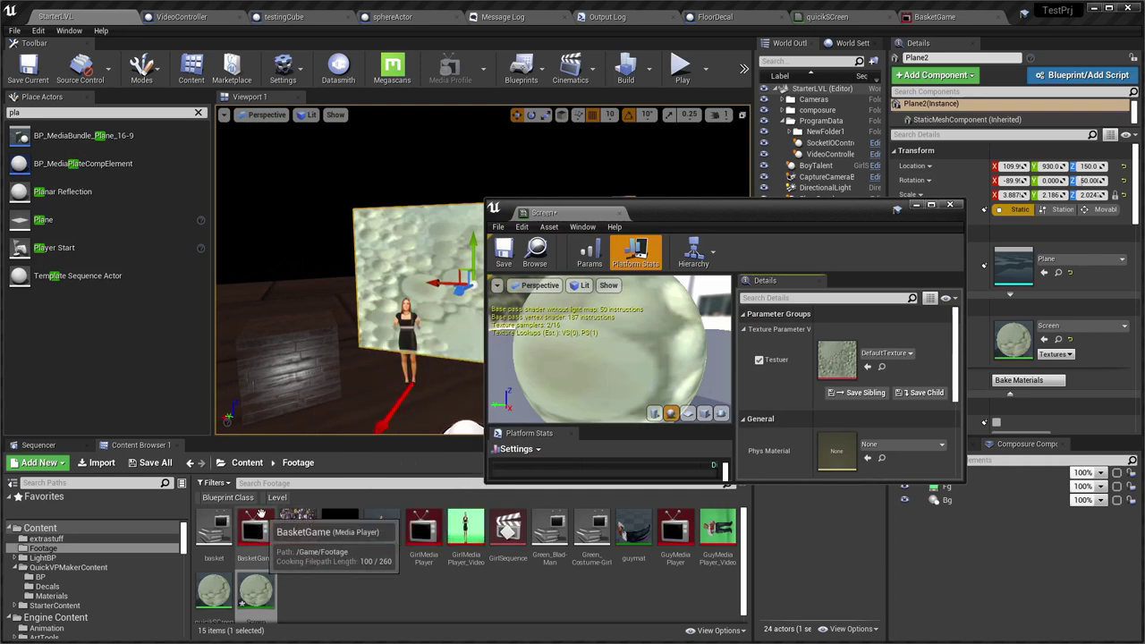
{"action": "left_click_drag", "start_coordinate": [298, 530], "coordinate": [819, 349]}
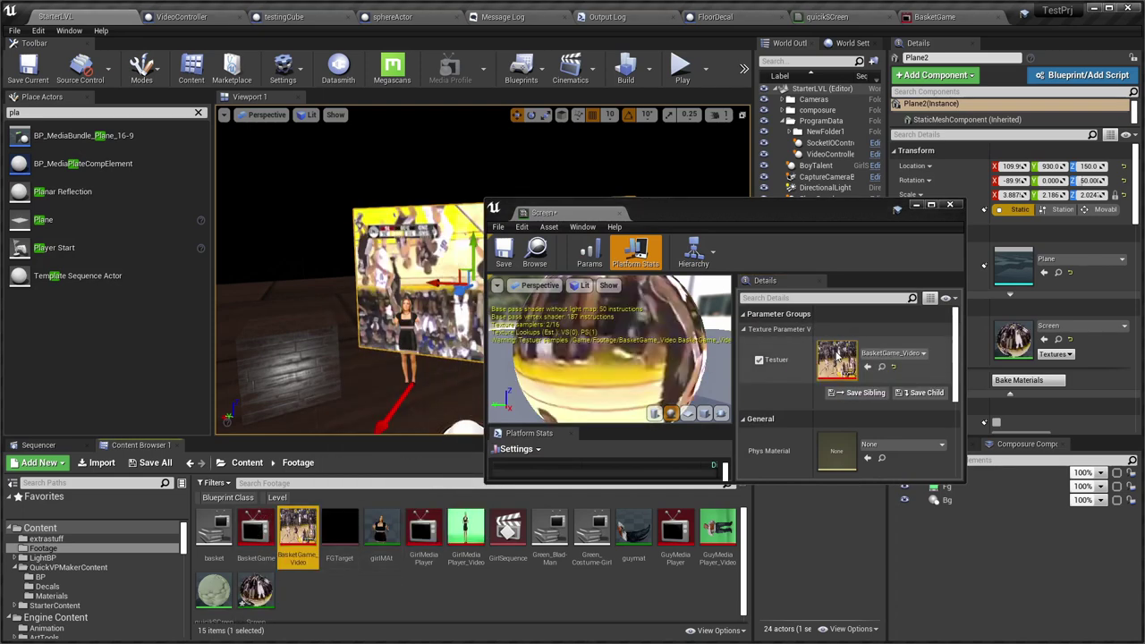
{"action": "left_click", "coordinate": [504, 252]}
{"action": "left_click", "coordinate": [619, 214]}
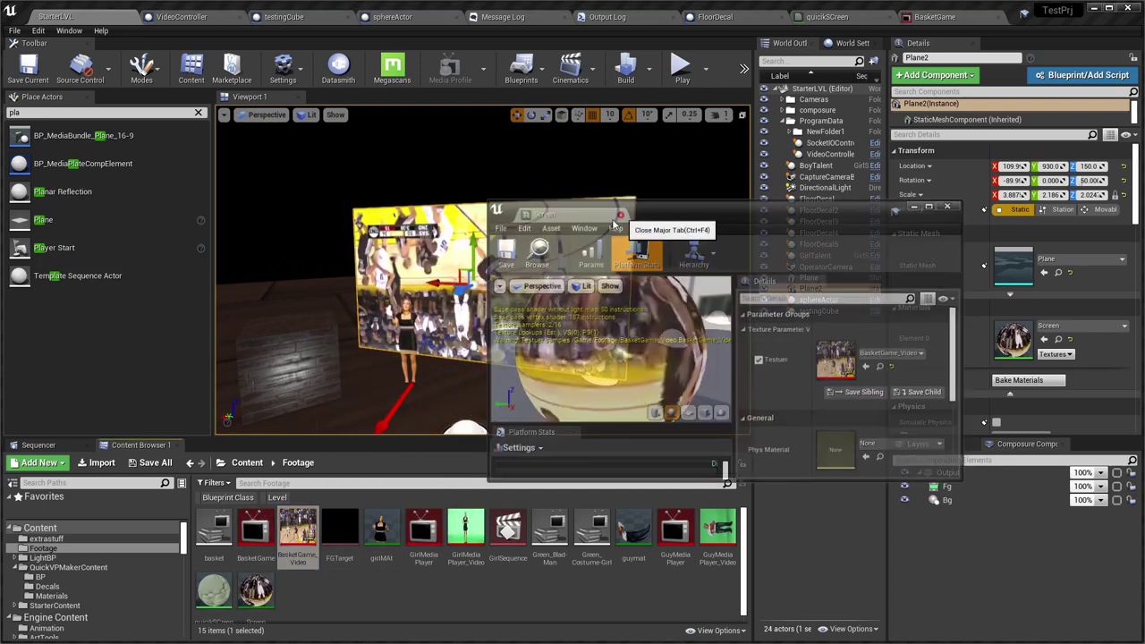
Flip the video plane's picture upright by rotating the plane to about 90° on X and -130° on Z.
{"action": "mouse_move", "coordinate": [522, 275]}
{"action": "right_mouse_down"}
{"action": "mouse_move", "coordinate": [505, 288]}
{"action": "mouse_move", "coordinate": [519, 253]}
{"action": "right_mouse_up"}
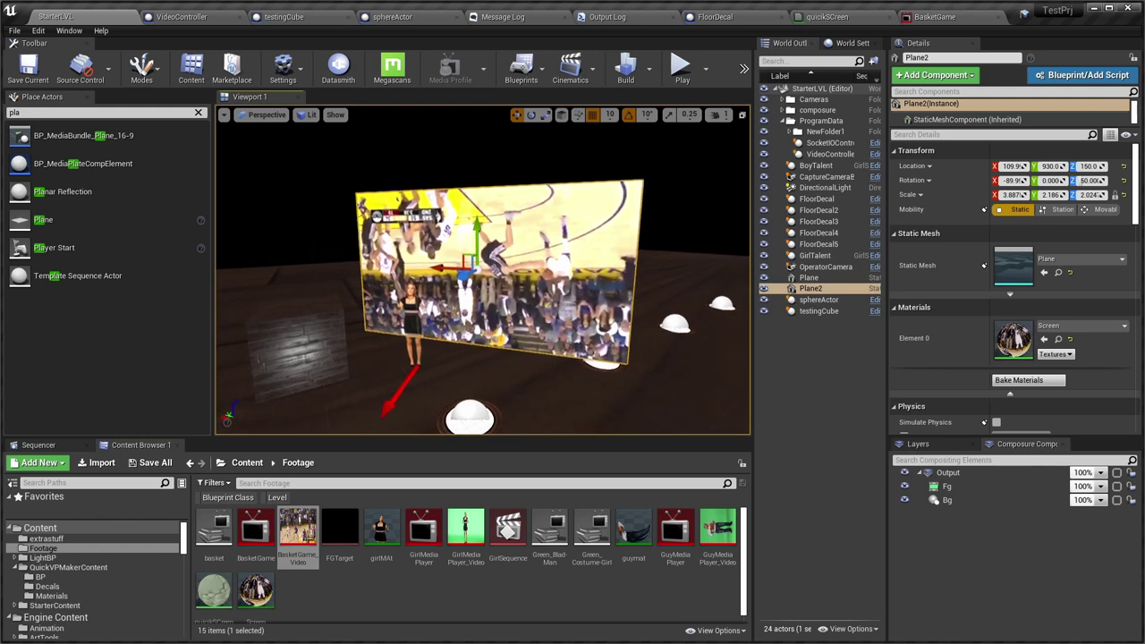
{"action": "key", "text": "e"}
{"action": "left_click_drag", "start_coordinate": [529, 229], "coordinate": [488, 199]}
{"action": "left_click_drag", "start_coordinate": [527, 297], "coordinate": [563, 276]}
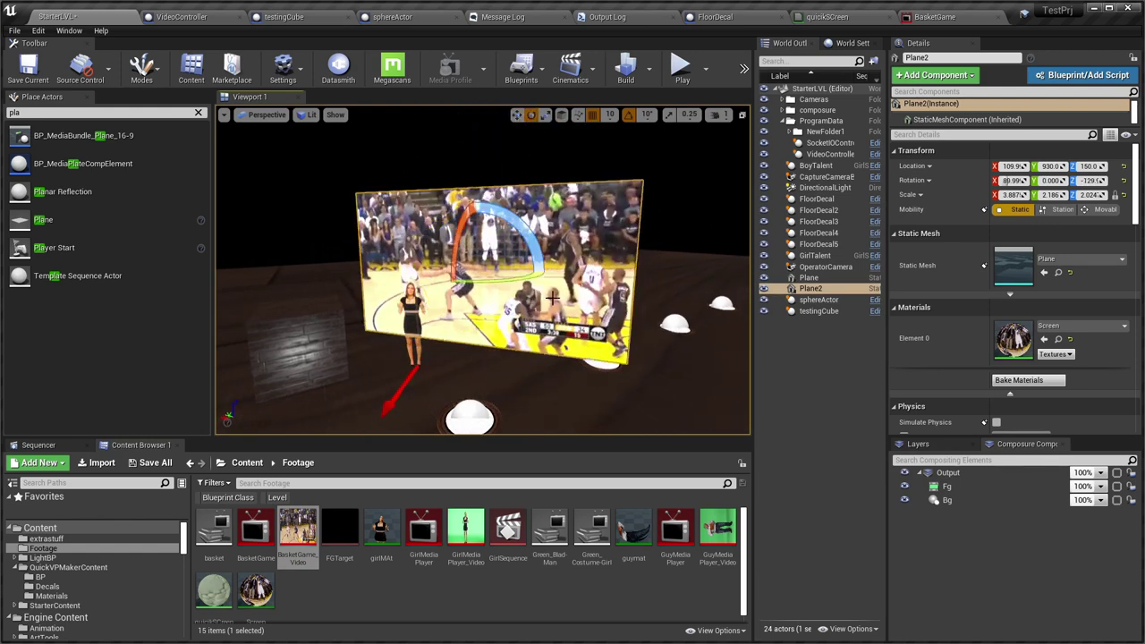
{"action": "right_click_drag", "start_coordinate": [514, 315], "coordinate": [514, 376]}
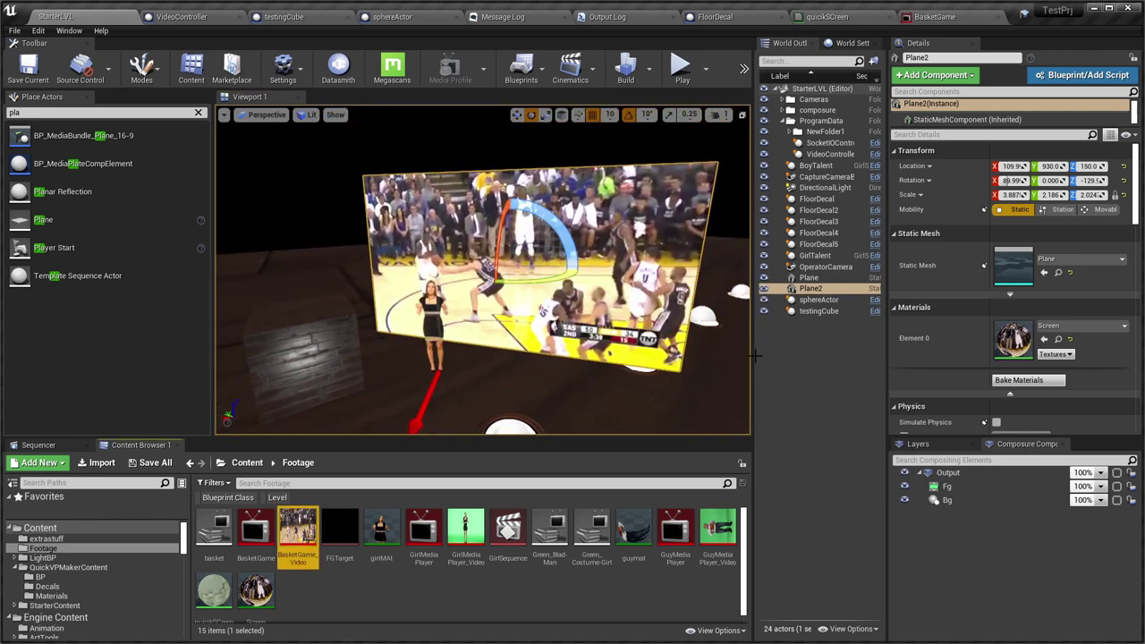
Convert the selected Plane2 to a blueprint class, using the Harvest Components creation method and Actor as the parent class.
{"action": "right_click", "coordinate": [850, 289]}
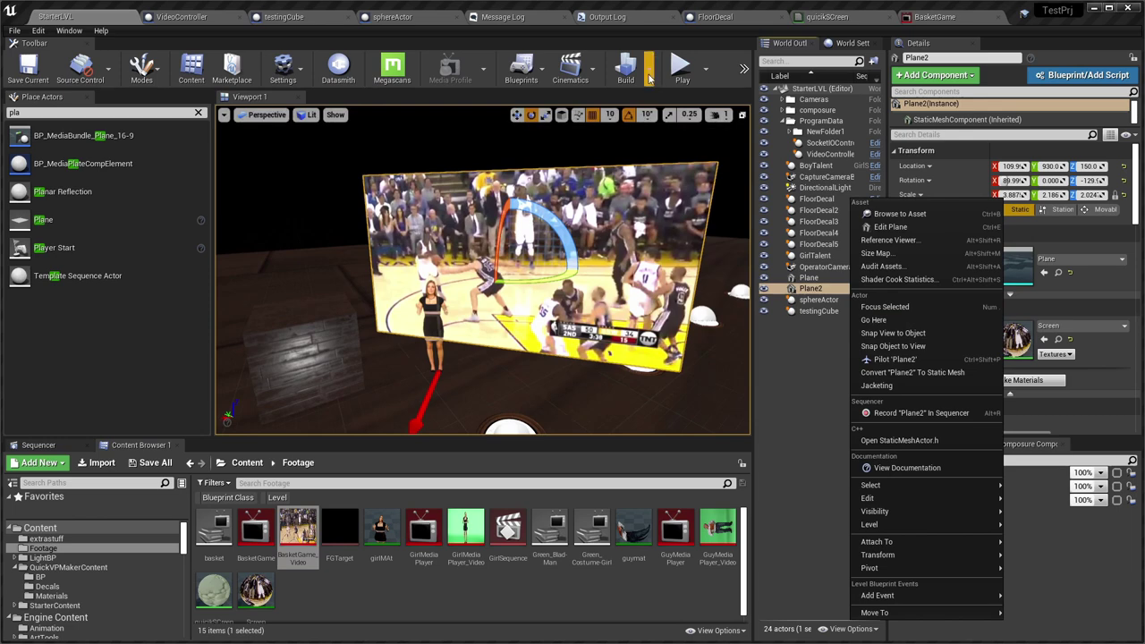
{"action": "left_click", "coordinate": [524, 70]}
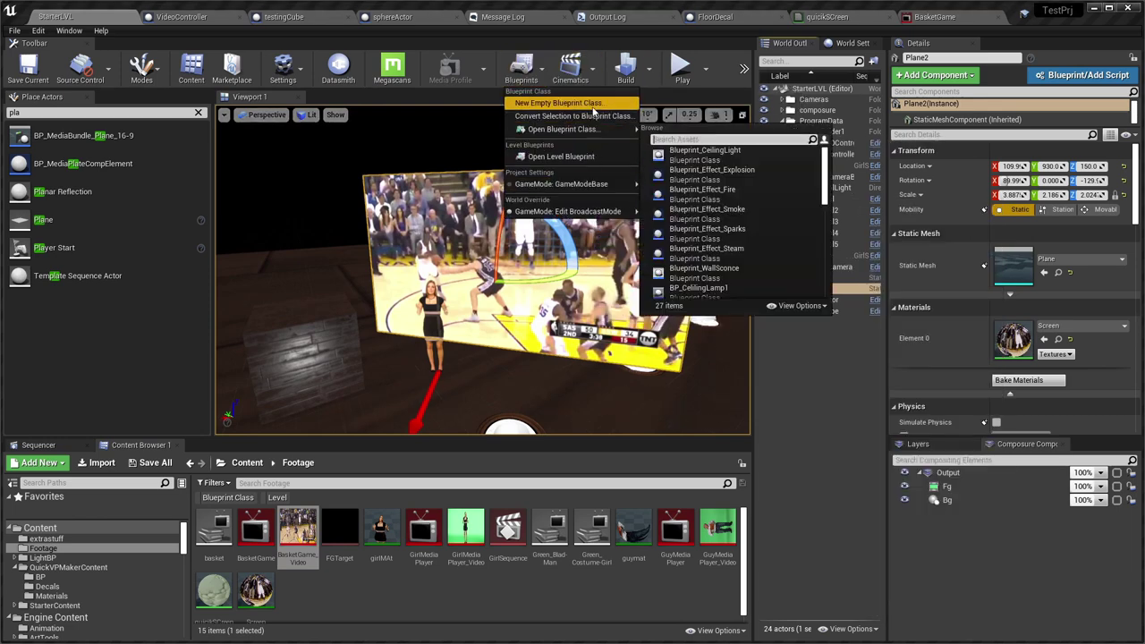
{"action": "left_click", "coordinate": [597, 118]}
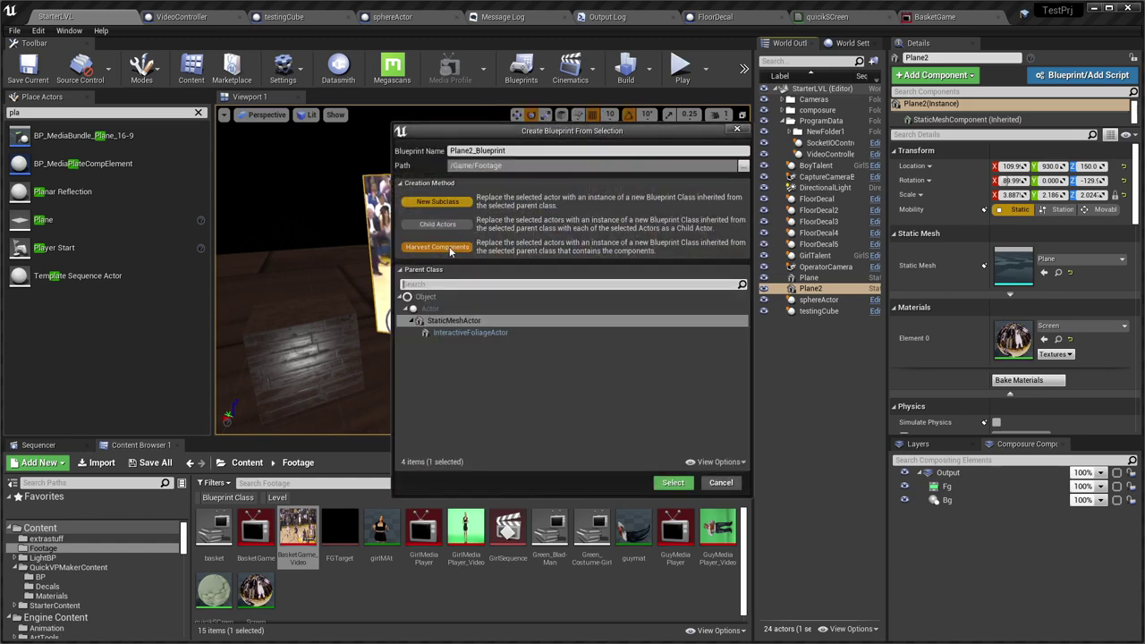
{"action": "scroll", "coordinate": [497, 349], "scroll_direction": "up", "scroll_amount": 20}
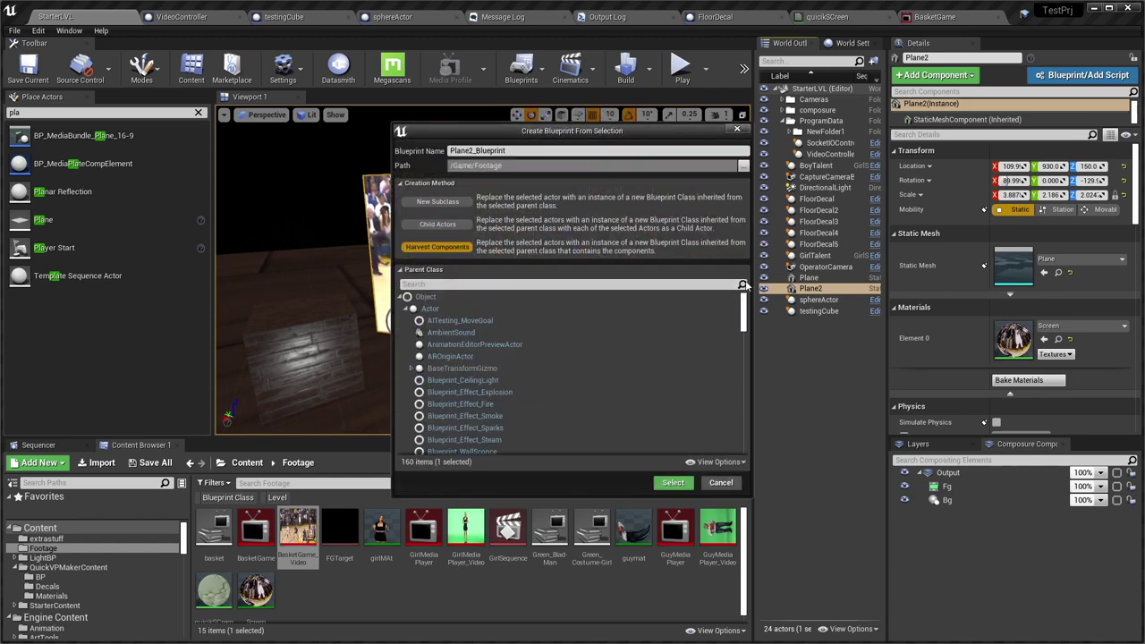
{"action": "left_click", "coordinate": [430, 309]}
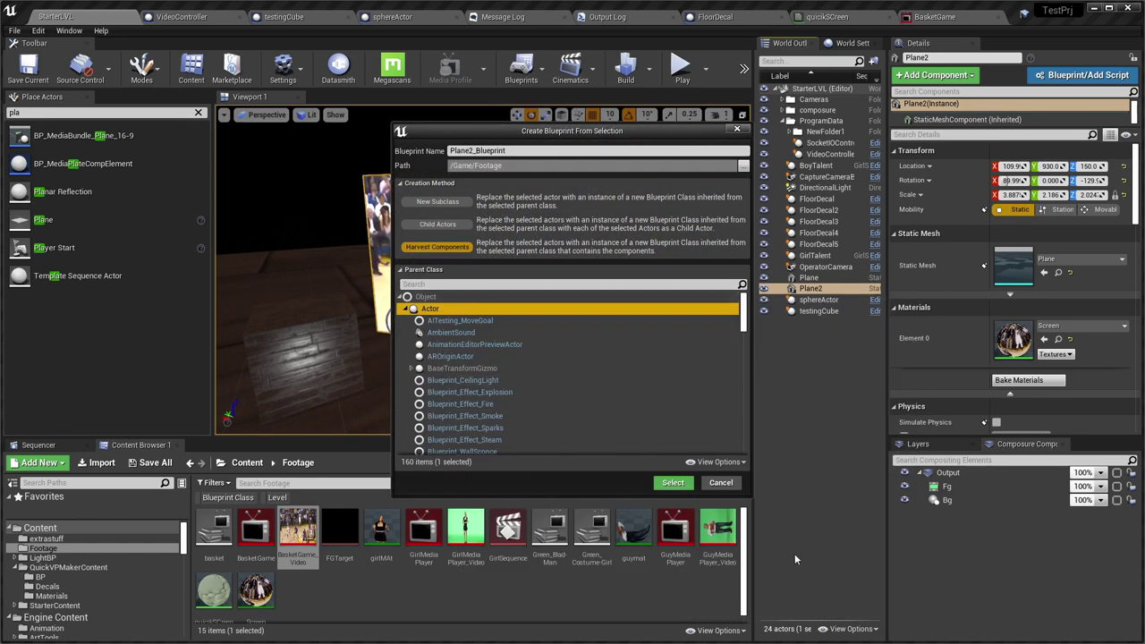
{"action": "left_click", "coordinate": [673, 483]}
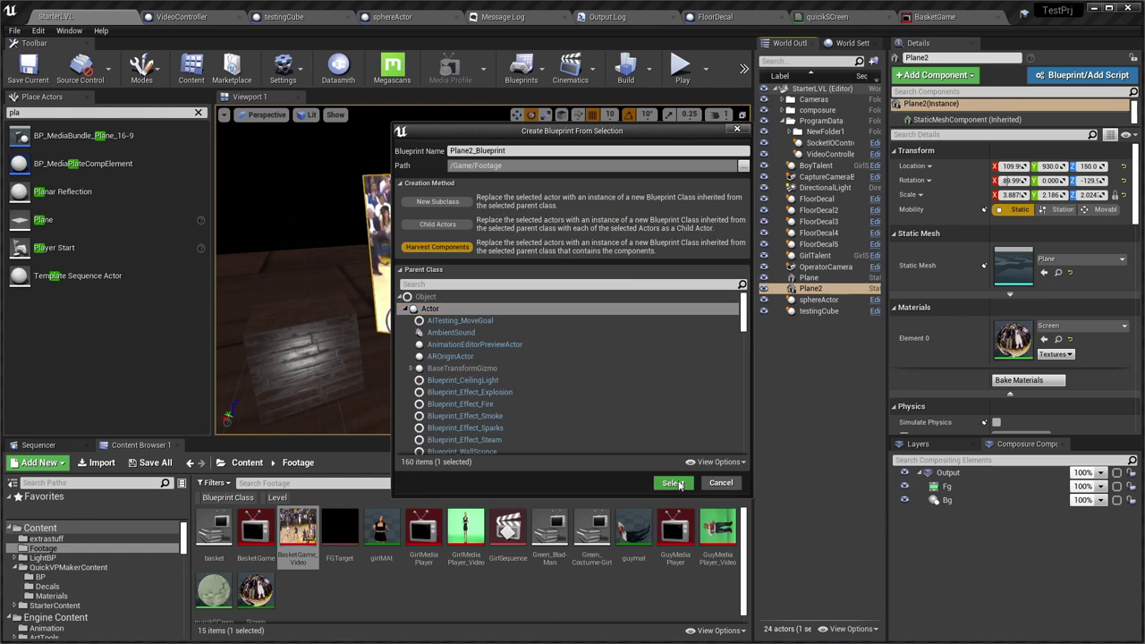
Set the blueprint's path to the extrastuff folder, name it ScreenBlueprint and create it.
{"action": "left_click", "coordinate": [744, 167]}
{"action": "left_click", "coordinate": [546, 232]}
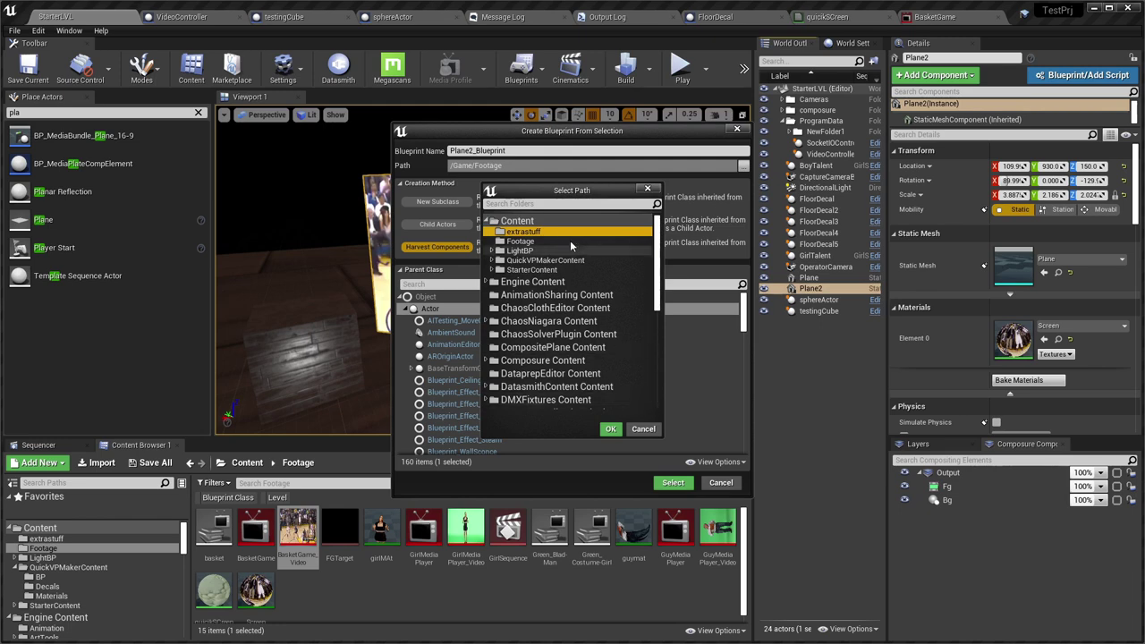
{"action": "left_click", "coordinate": [610, 429]}
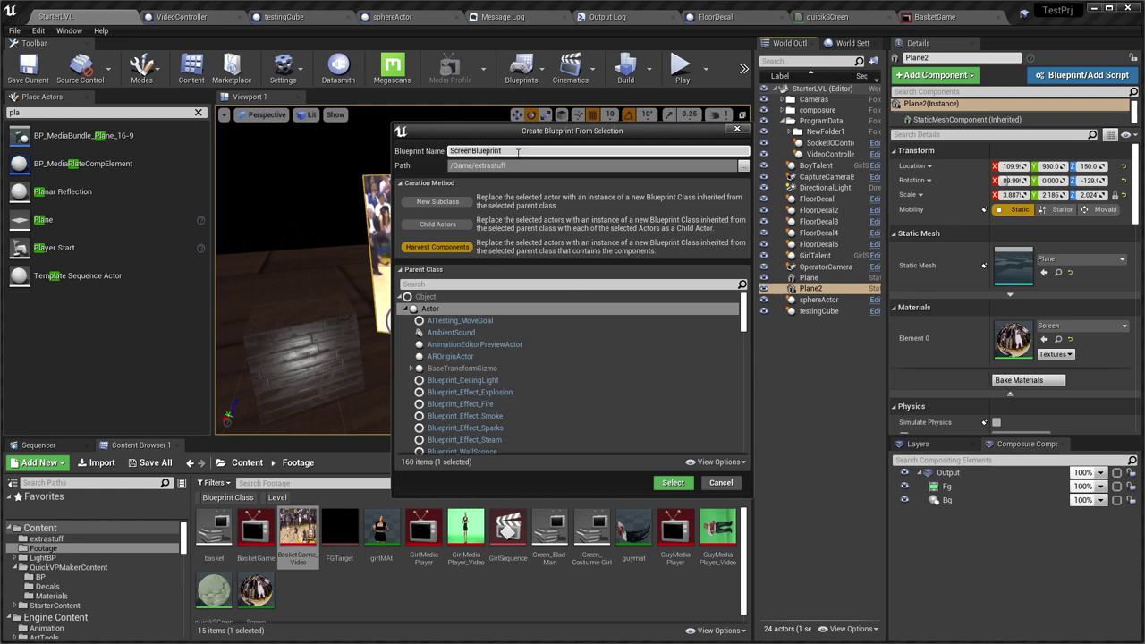
{"action": "left_click", "coordinate": [672, 484]}
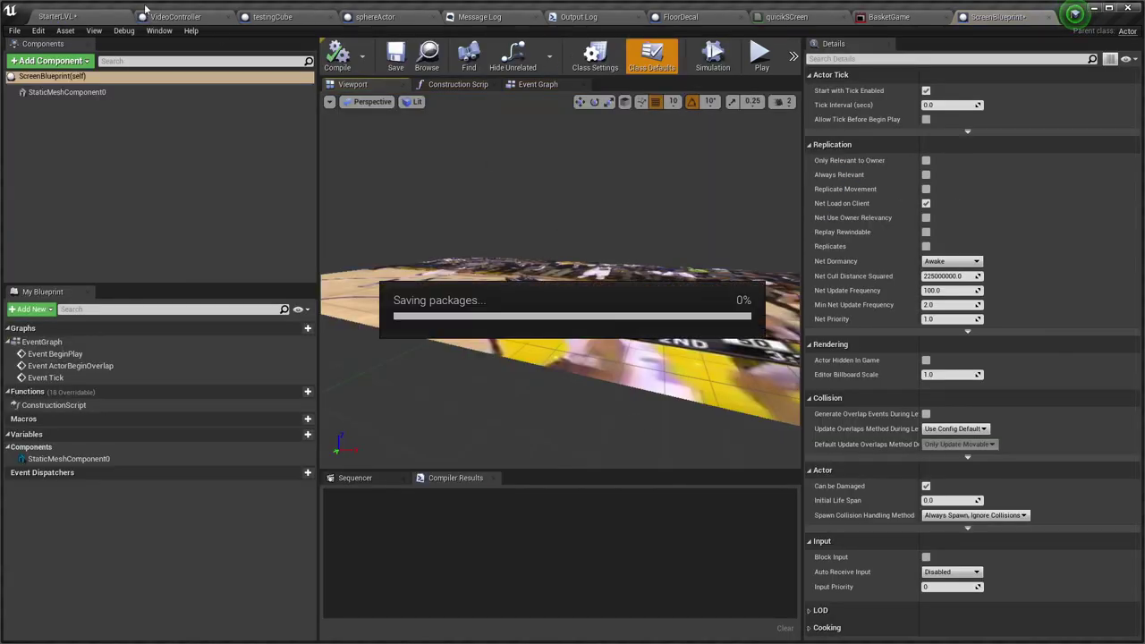
Implement the LVLDirector interface in the class settings of ScreenBlueprint.
{"action": "left_click", "coordinate": [85, 16]}
{"action": "right_click_drag", "start_coordinate": [483, 268], "coordinate": [515, 268]}
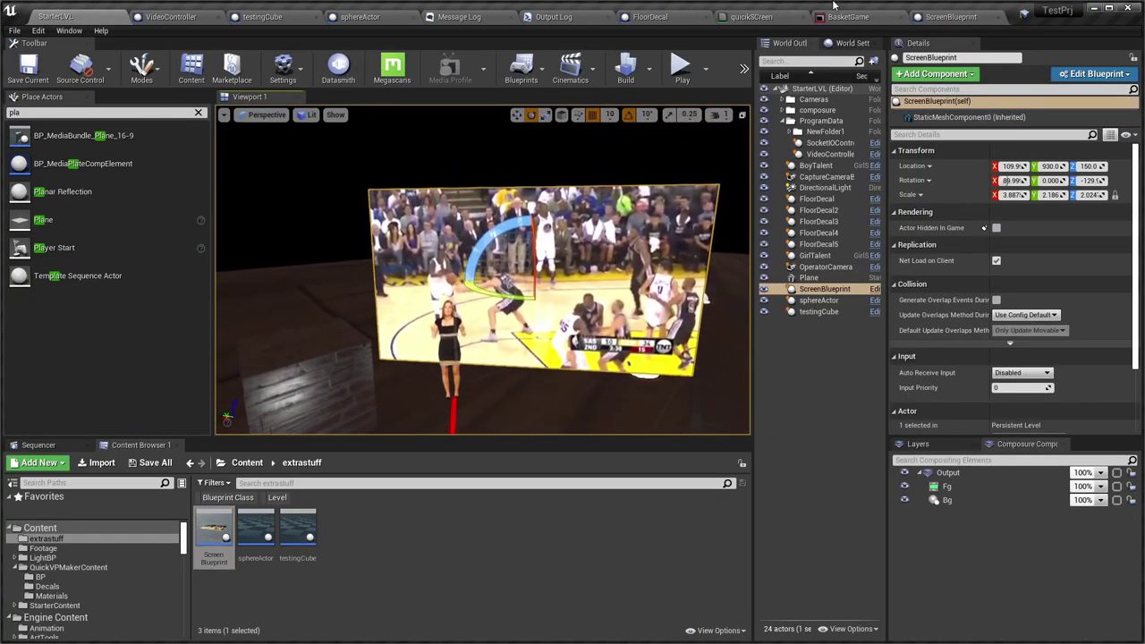
{"action": "left_click", "coordinate": [951, 17]}
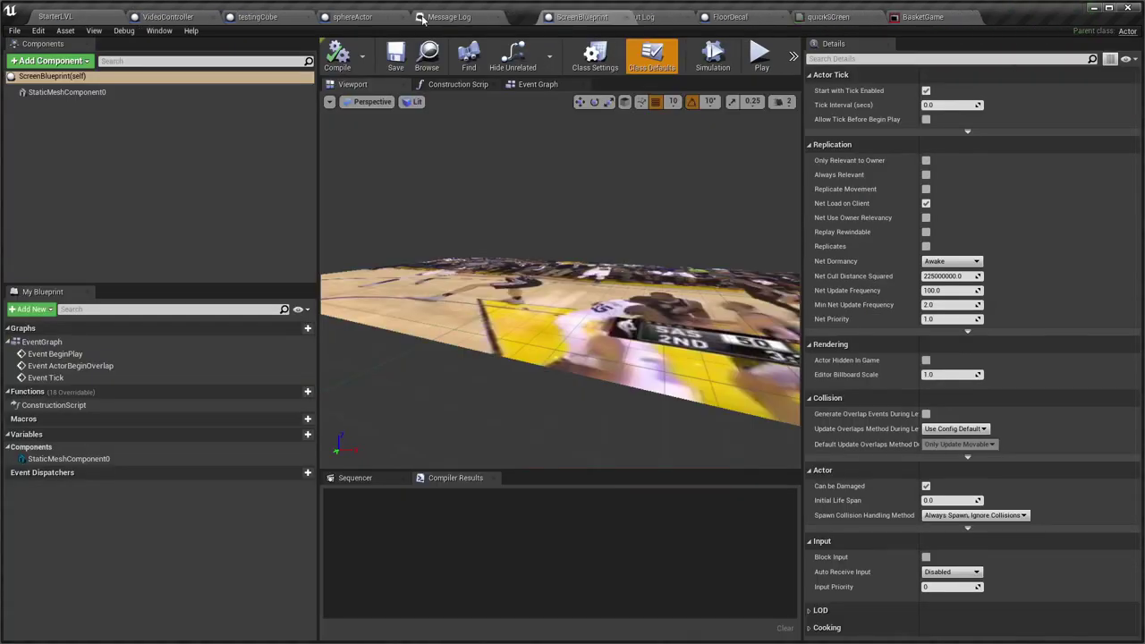
{"action": "left_click", "coordinate": [595, 62]}
{"action": "left_click", "coordinate": [1113, 274]}
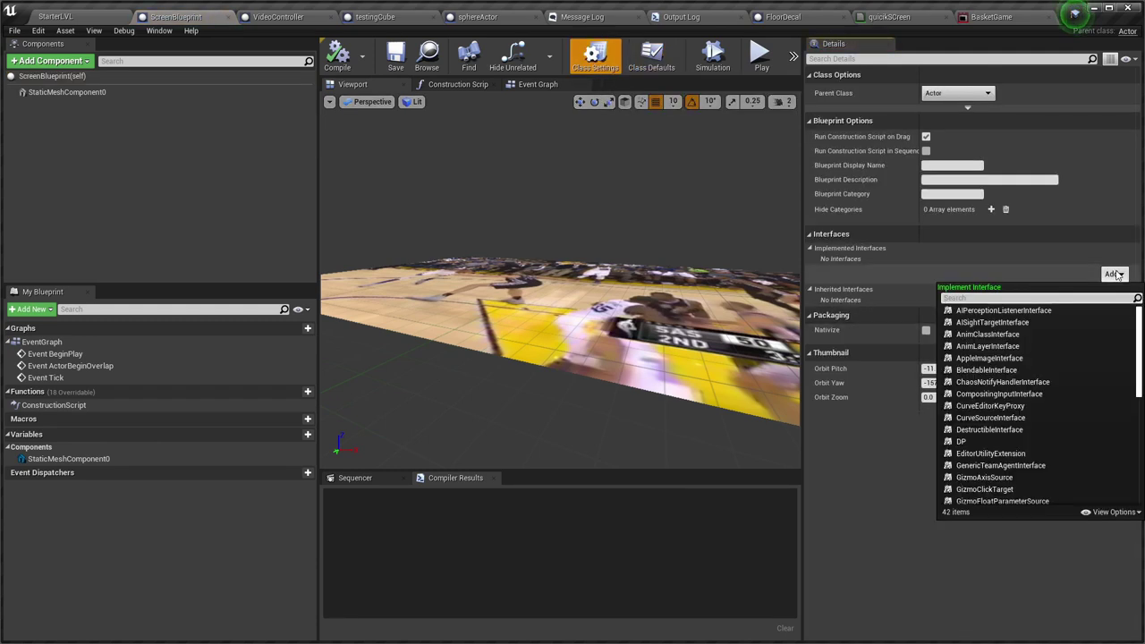
{"action": "type", "text": "lvl"}
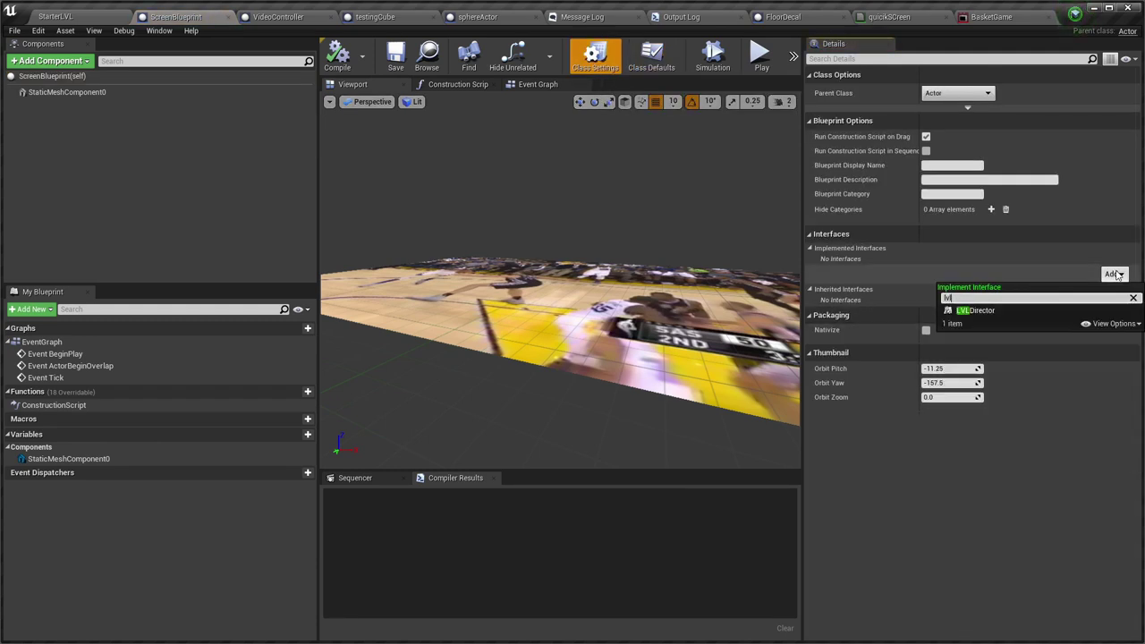
{"action": "left_click", "coordinate": [1069, 311]}
{"action": "left_click", "coordinate": [713, 57]}
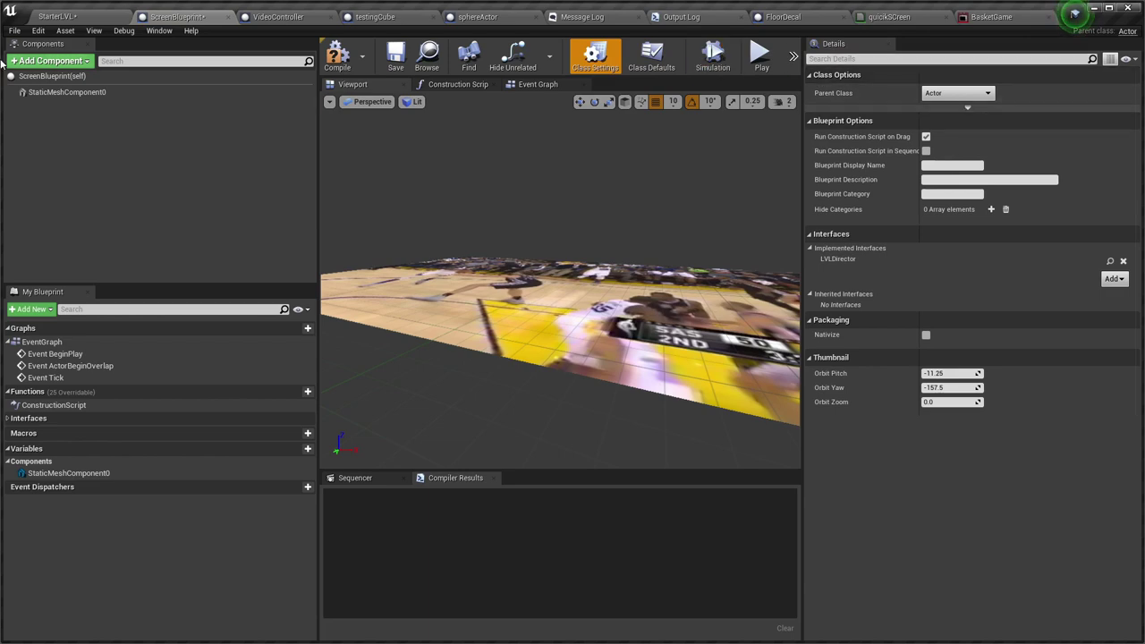
Filter ScreenBlueprint's class defaults by "ag" to find its tags, and look up the LVLProgram tag name in the Notepad++ note.
{"action": "left_click", "coordinate": [52, 76]}
{"action": "left_click", "coordinate": [956, 58]}
{"action": "type", "text": "a"}
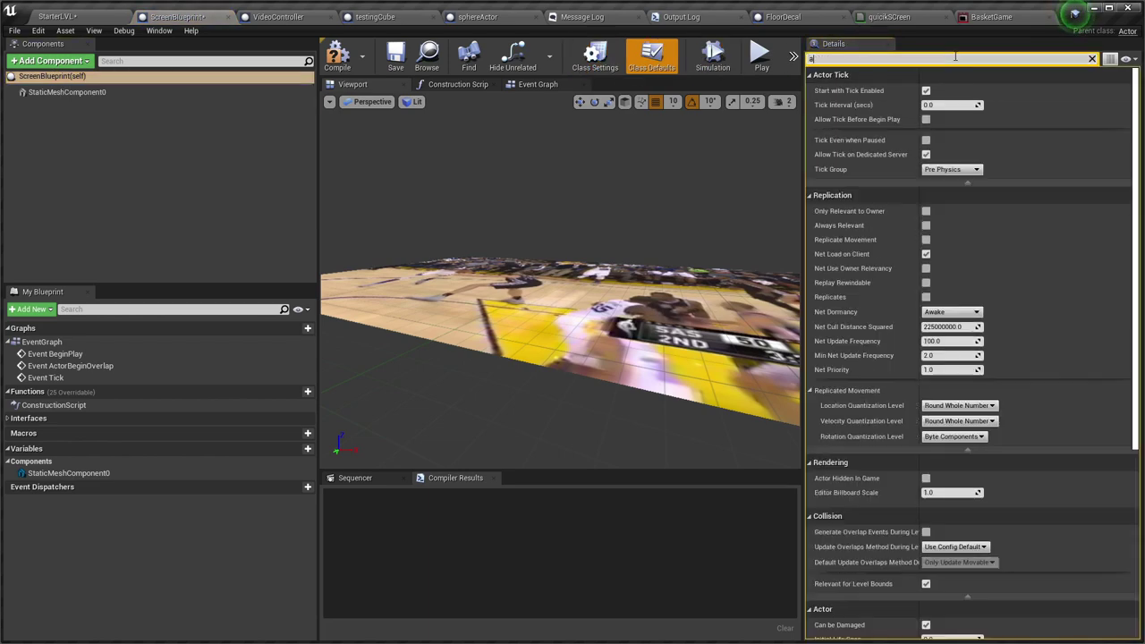
{"action": "type", "text": "g"}
{"action": "key", "text": "alt+Tab"}
{"action": "key", "text": "alt+Tab"}
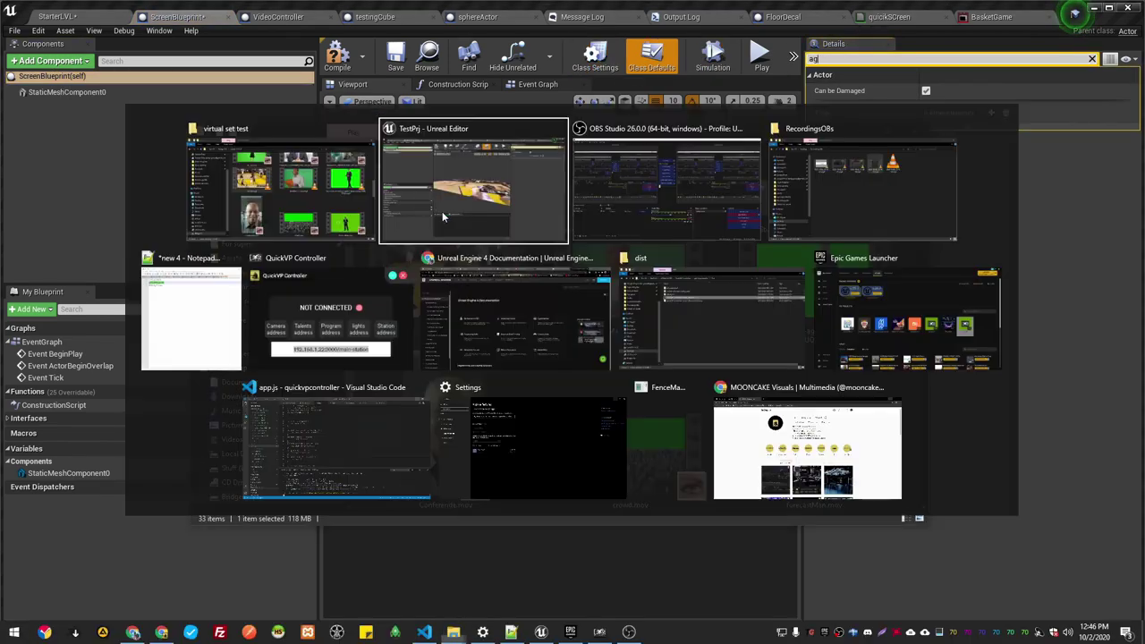
{"action": "left_click", "coordinate": [231, 325]}
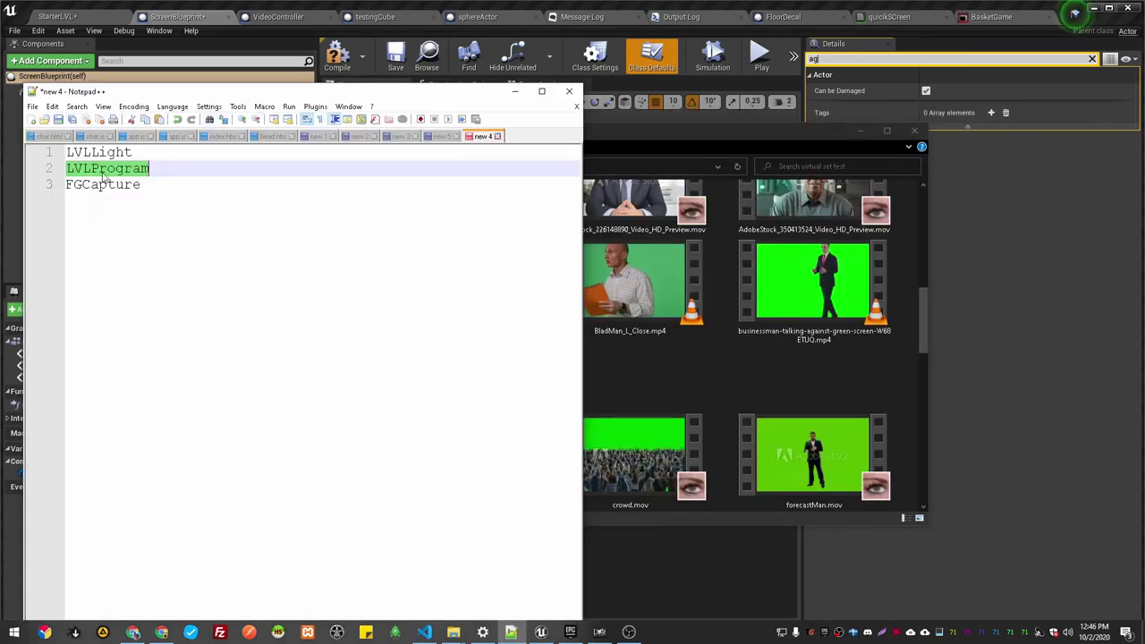
{"action": "left_click", "coordinate": [1086, 244]}
Add one actor tag named LVLProgram to ScreenBlueprint, then compile it and save everything.
{"action": "left_click", "coordinate": [992, 114]}
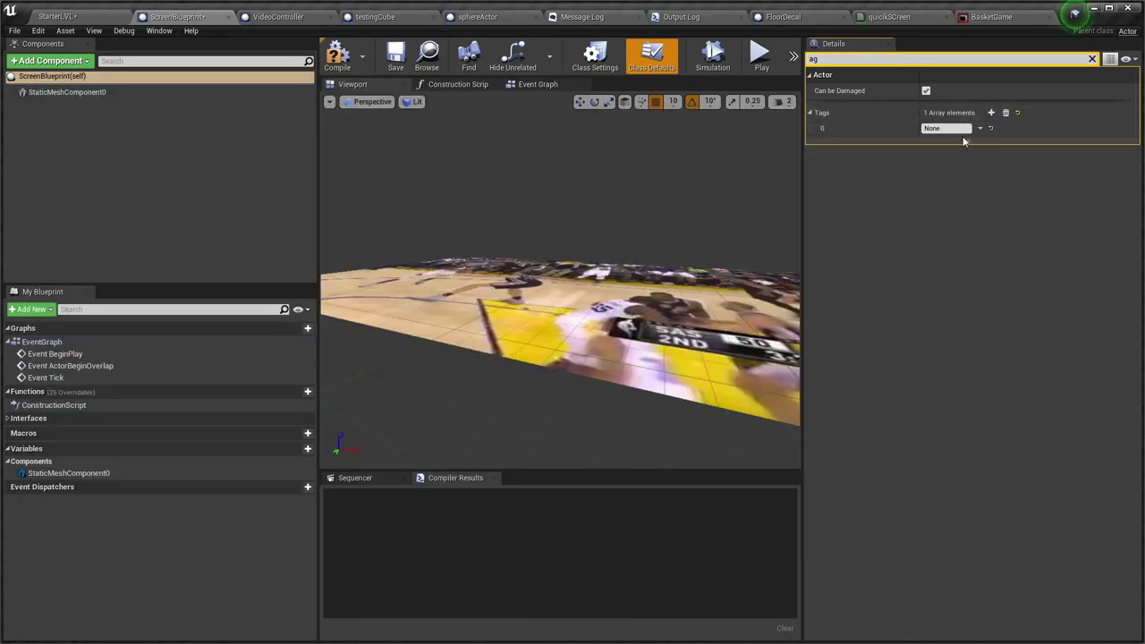
{"action": "left_click", "coordinate": [964, 128]}
{"action": "left_click", "coordinate": [337, 53]}
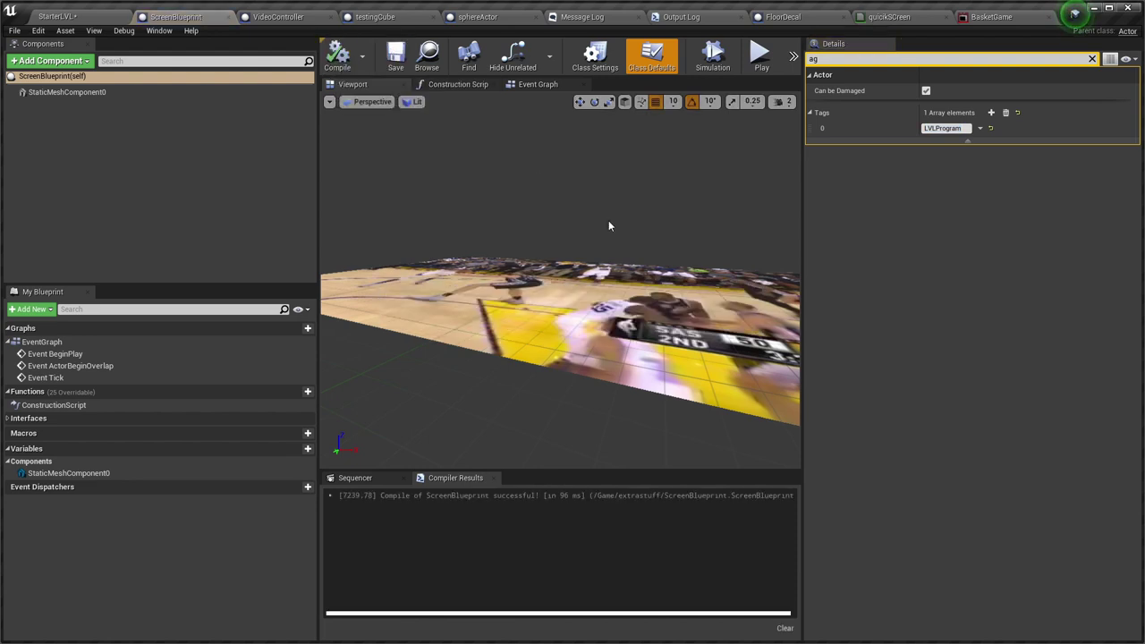
{"action": "key", "text": "ctrl+shift+s"}
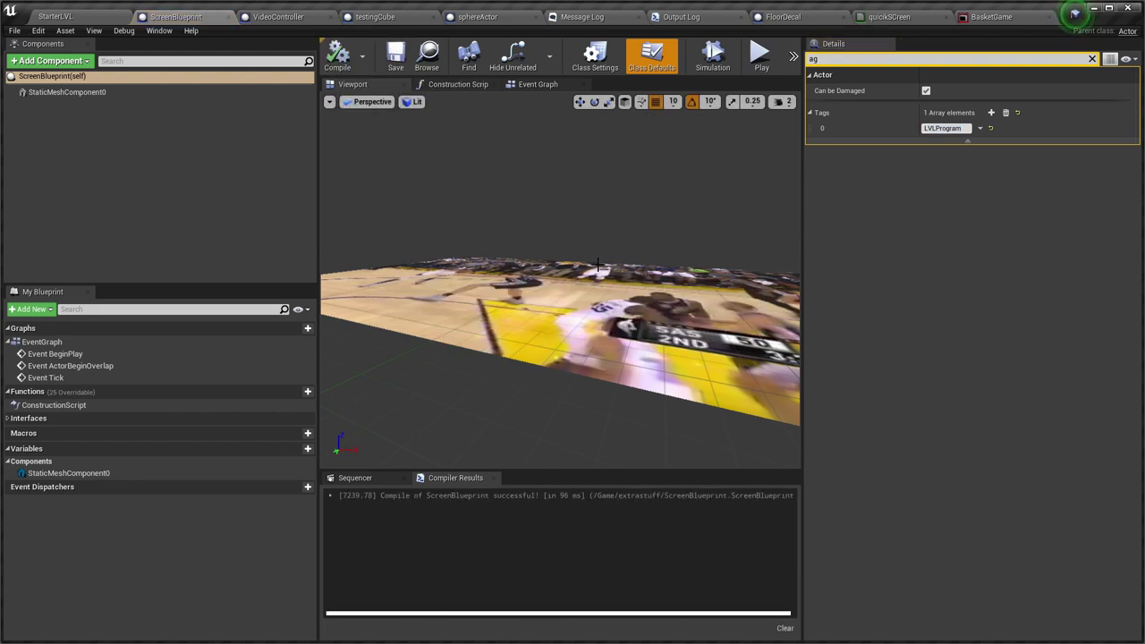
Open the Get Program Info interface function of ScreenBlueprint for editing.
{"action": "right_click_drag", "start_coordinate": [610, 260], "coordinate": [609, 358]}
{"action": "key", "text": "w"}
{"action": "key", "text": "s"}
{"action": "key", "text": "w"}
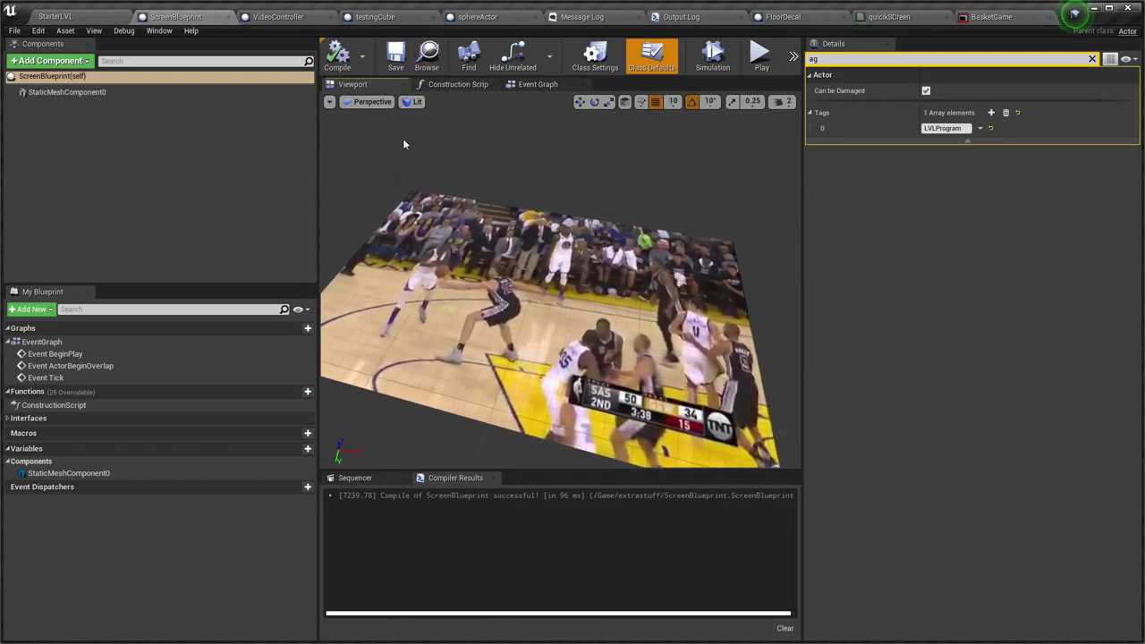
{"action": "left_click", "coordinate": [455, 85]}
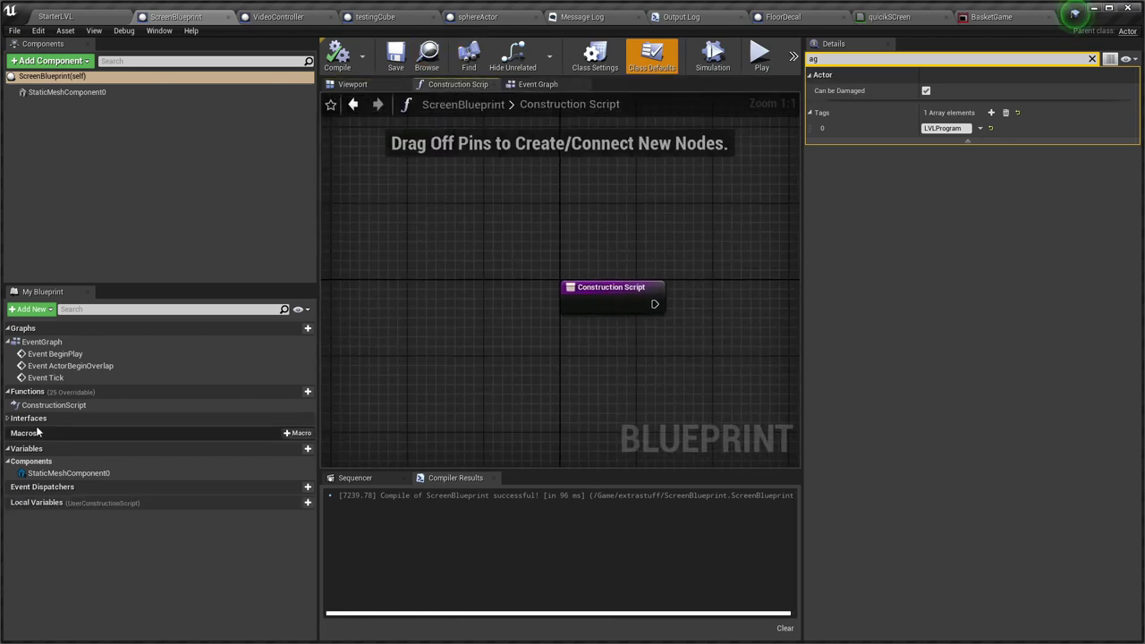
{"action": "left_click", "coordinate": [8, 418]}
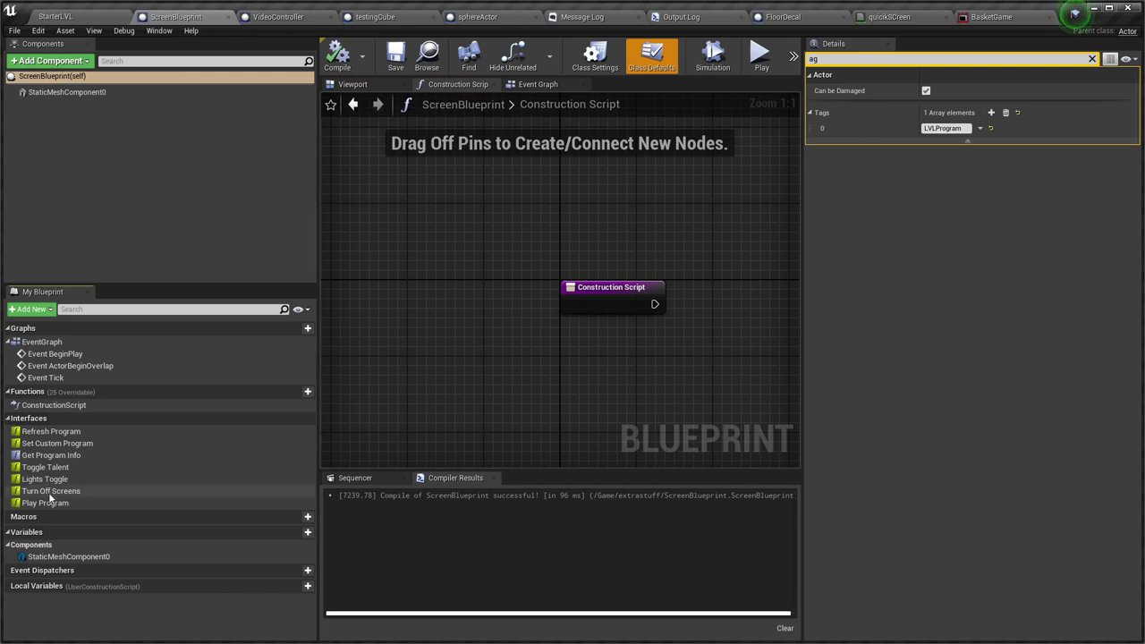
{"action": "double_click", "coordinate": [51, 459]}
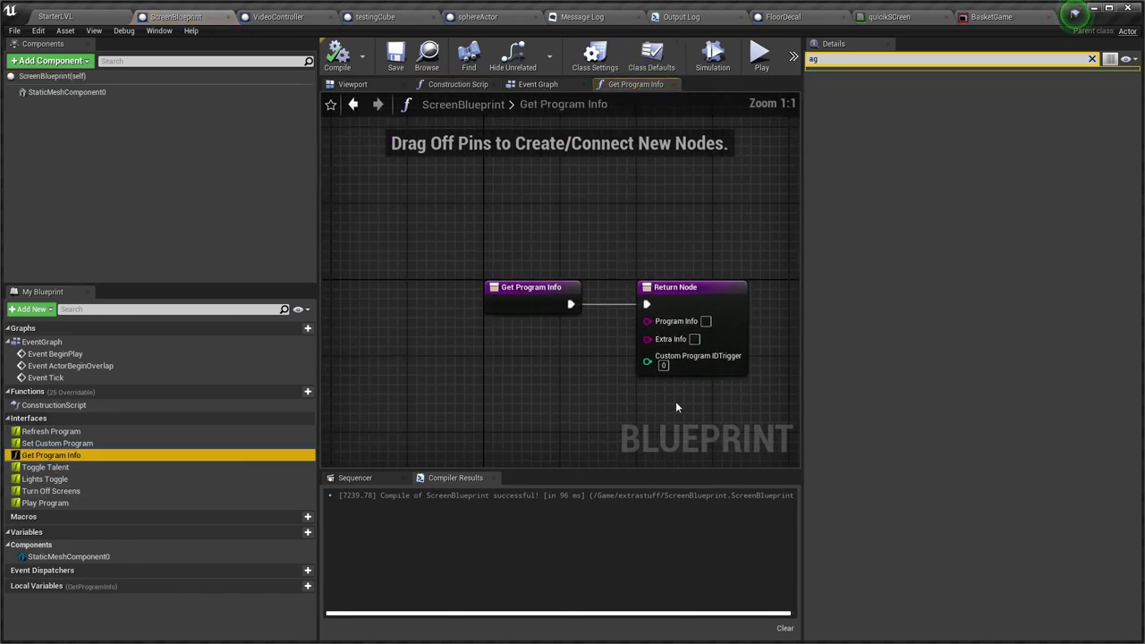
Create an instance-editable integer variable named triggerID in ScreenBlueprint.
{"action": "left_click", "coordinate": [307, 532]}
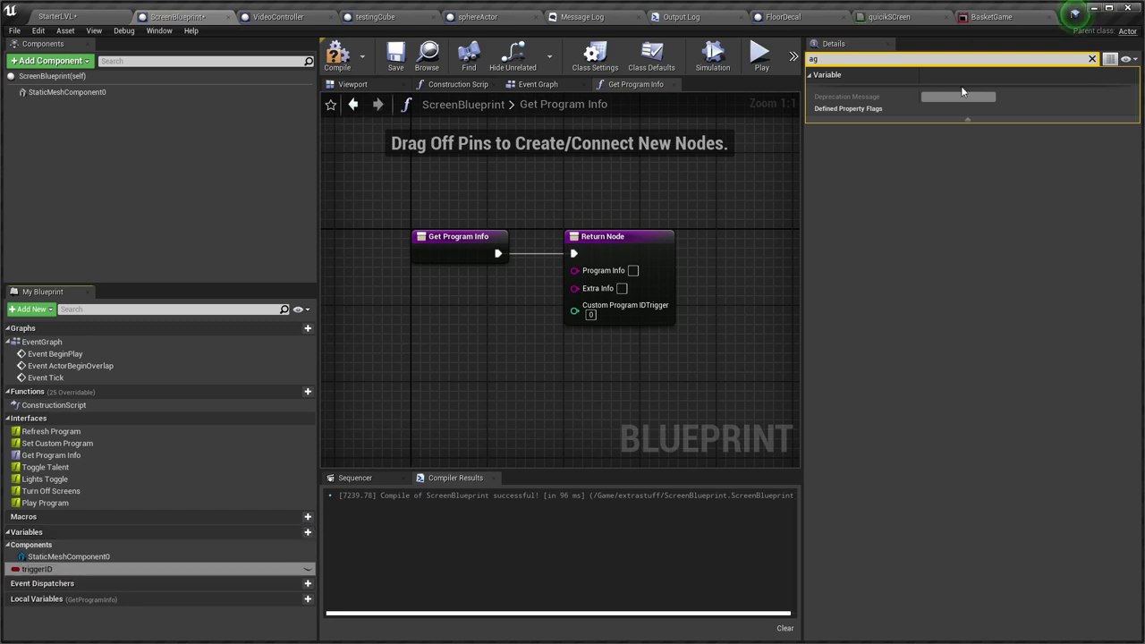
{"action": "left_click", "coordinate": [1092, 61]}
{"action": "left_click", "coordinate": [977, 107]}
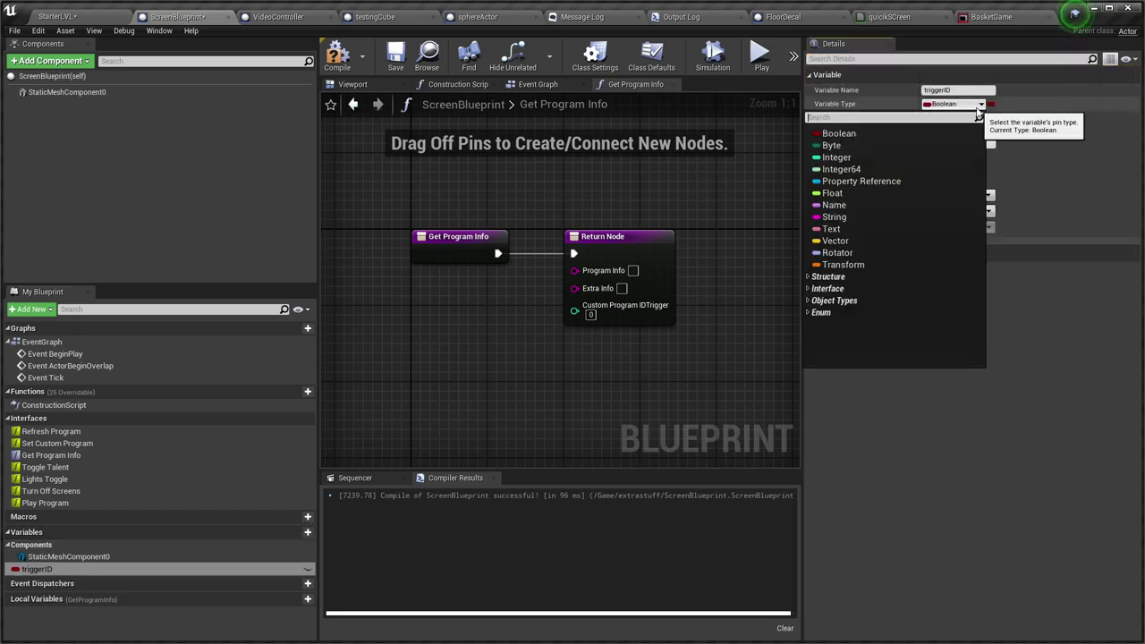
{"action": "type", "text": "int"}
{"action": "key", "text": "Return"}
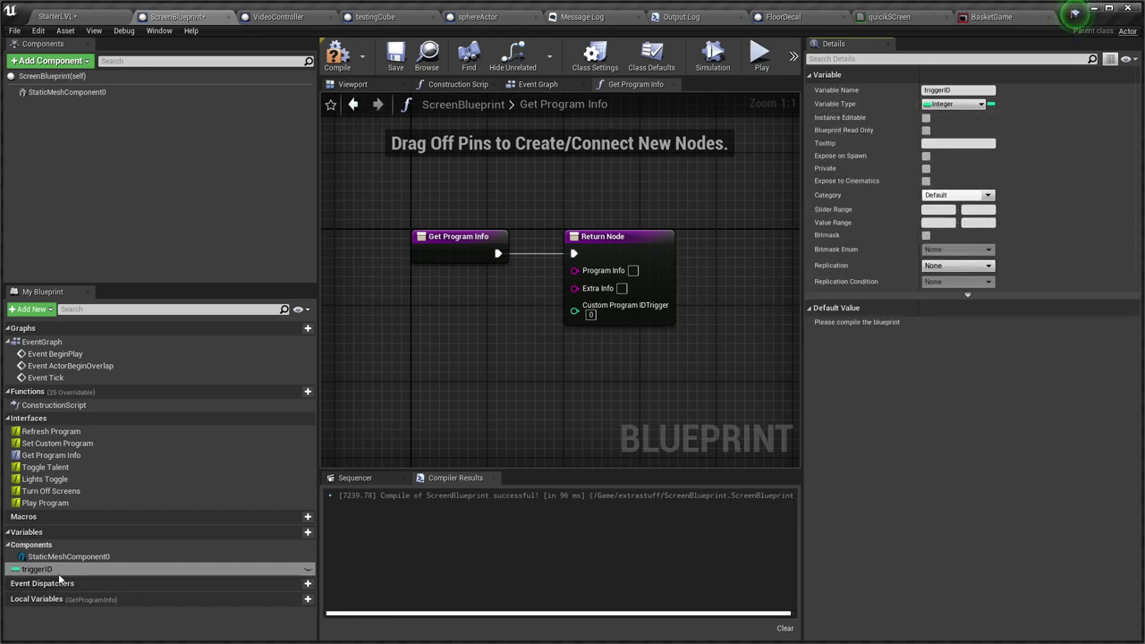
{"action": "mouse_move", "coordinate": [273, 588]}
{"action": "left_click", "coordinate": [307, 569]}
Place a Trigger ID getter in Get Program Info, connect it to the return node's Custom Program IDTrigger input, and compile.
{"action": "left_click_drag", "start_coordinate": [99, 570], "coordinate": [465, 444], "text": "ctrl"}
{"action": "left_click_drag", "start_coordinate": [489, 398], "coordinate": [613, 307], "text": "ctrl"}
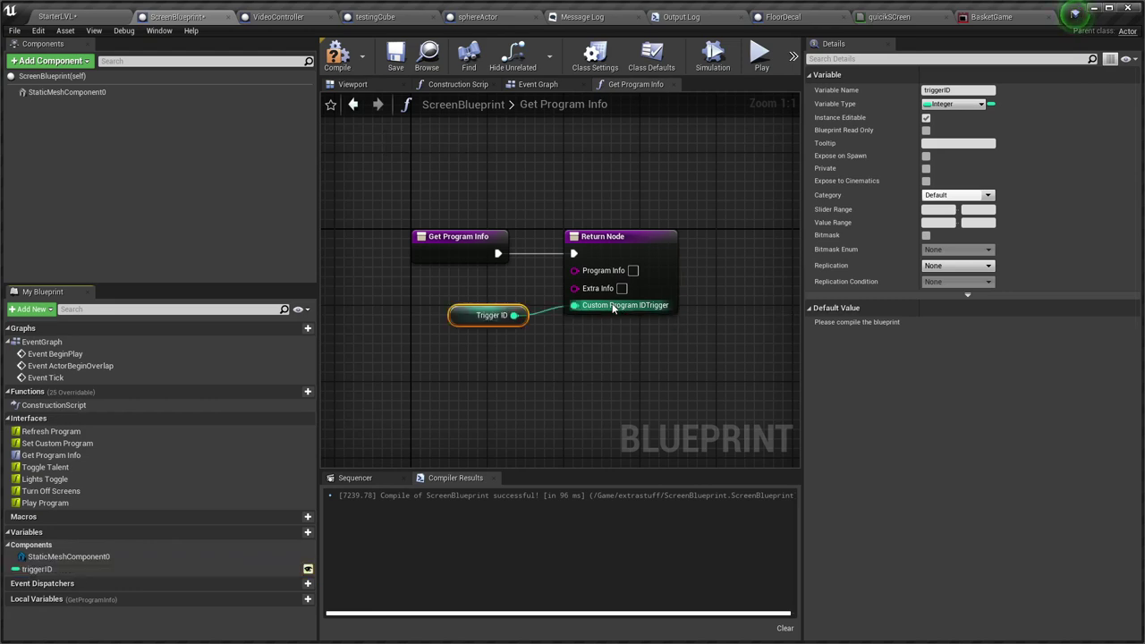
{"action": "left_click", "coordinate": [331, 75]}
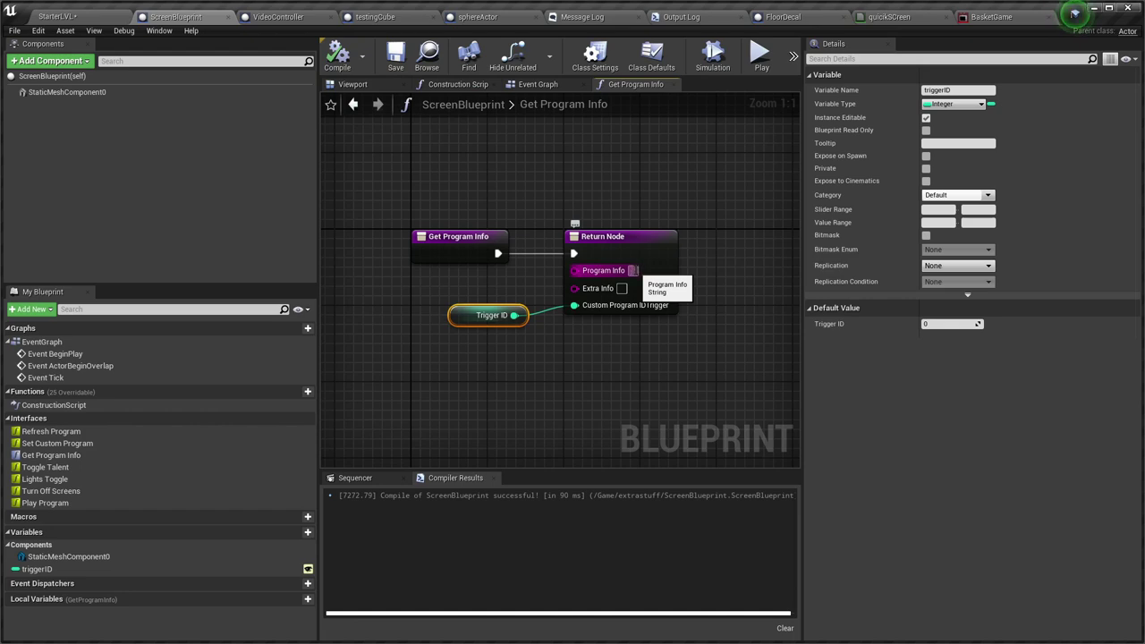
Create an instance-editable string variable named ProgramName in ScreenBlueprint and compile.
{"action": "left_click", "coordinate": [308, 531]}
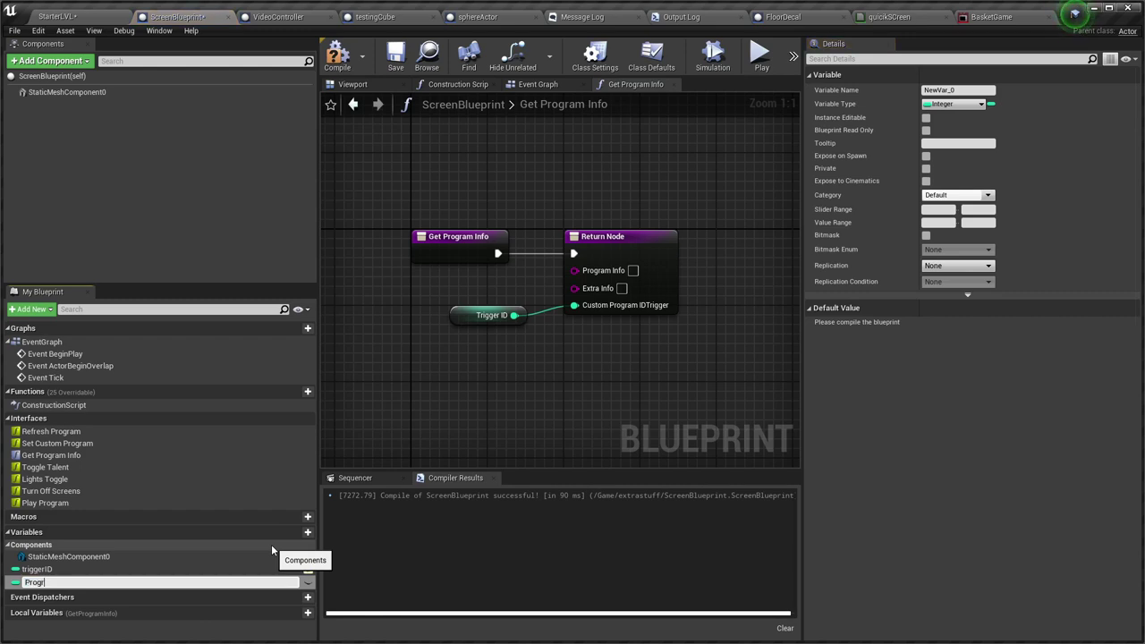
{"action": "type", "text": "ProgramName"}
{"action": "key", "text": "Return"}
{"action": "left_click", "coordinate": [956, 104]}
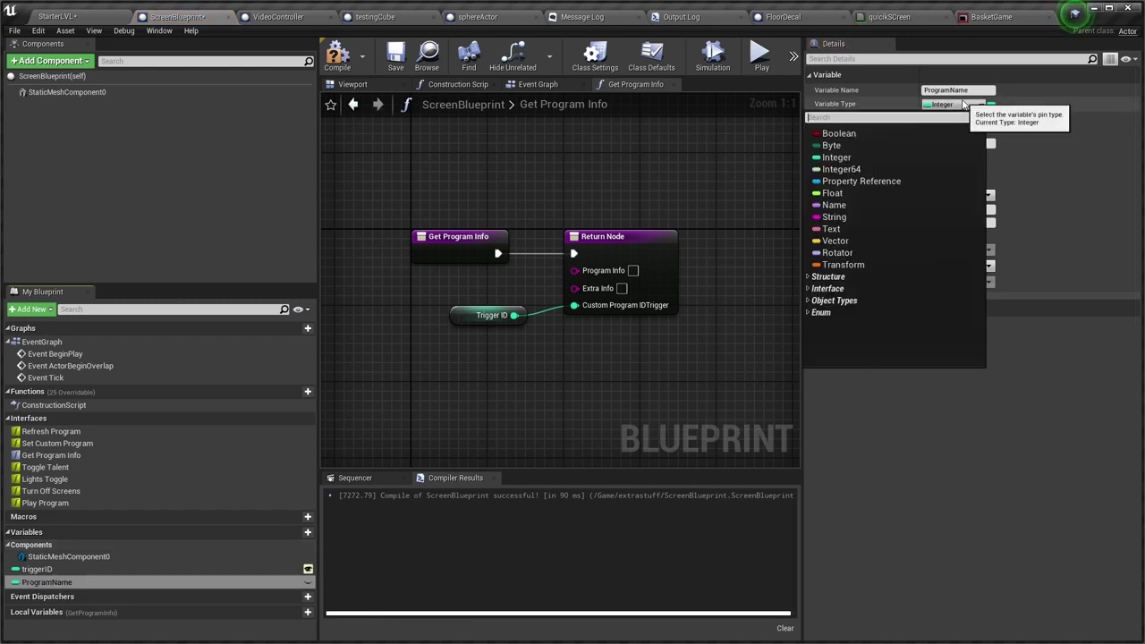
{"action": "type", "text": "str"}
{"action": "left_click", "coordinate": [901, 133]}
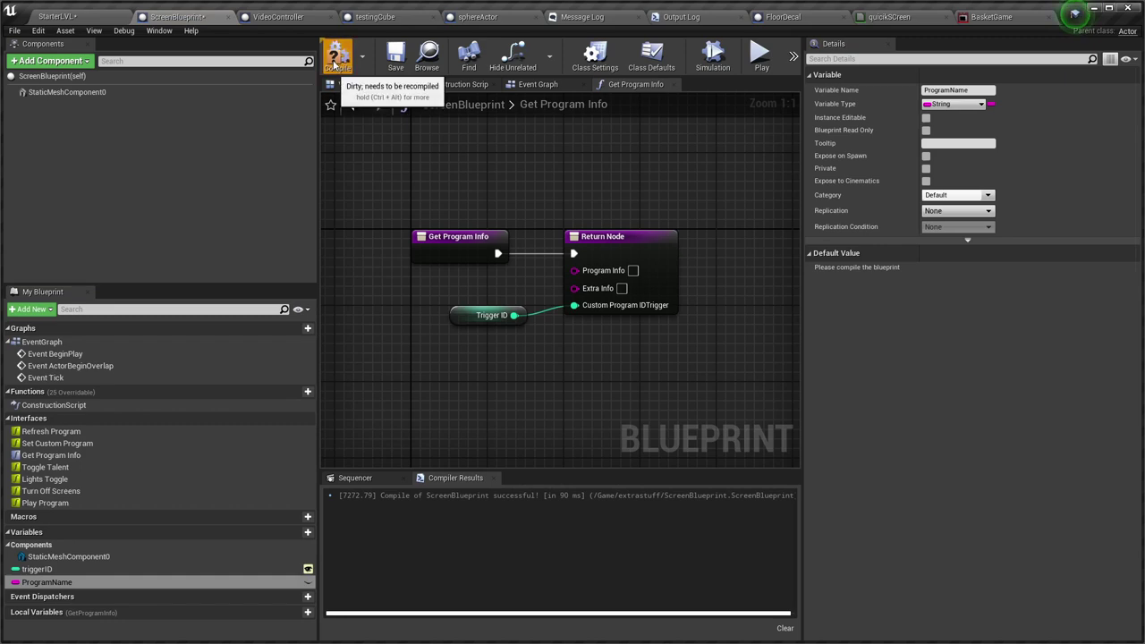
{"action": "left_click", "coordinate": [307, 583]}
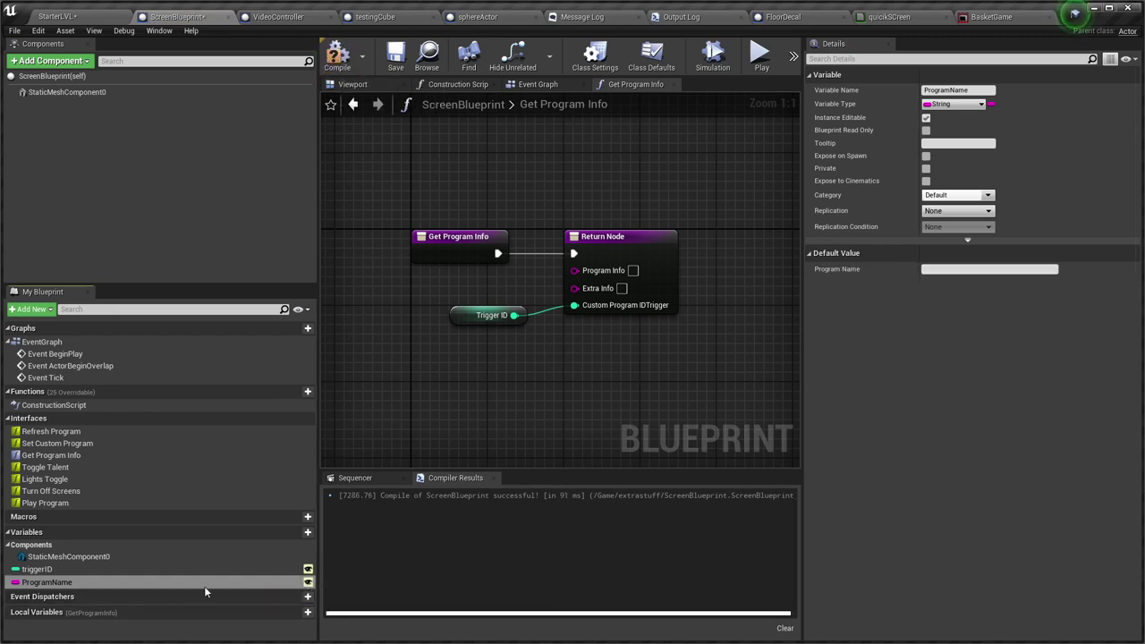
Place a Program Name getter beside Trigger ID, connect it to the return node's Program Info input, and compile the blueprint.
{"action": "left_click_drag", "start_coordinate": [171, 582], "coordinate": [497, 379]}
{"action": "left_click_drag", "start_coordinate": [584, 274], "coordinate": [585, 274]}
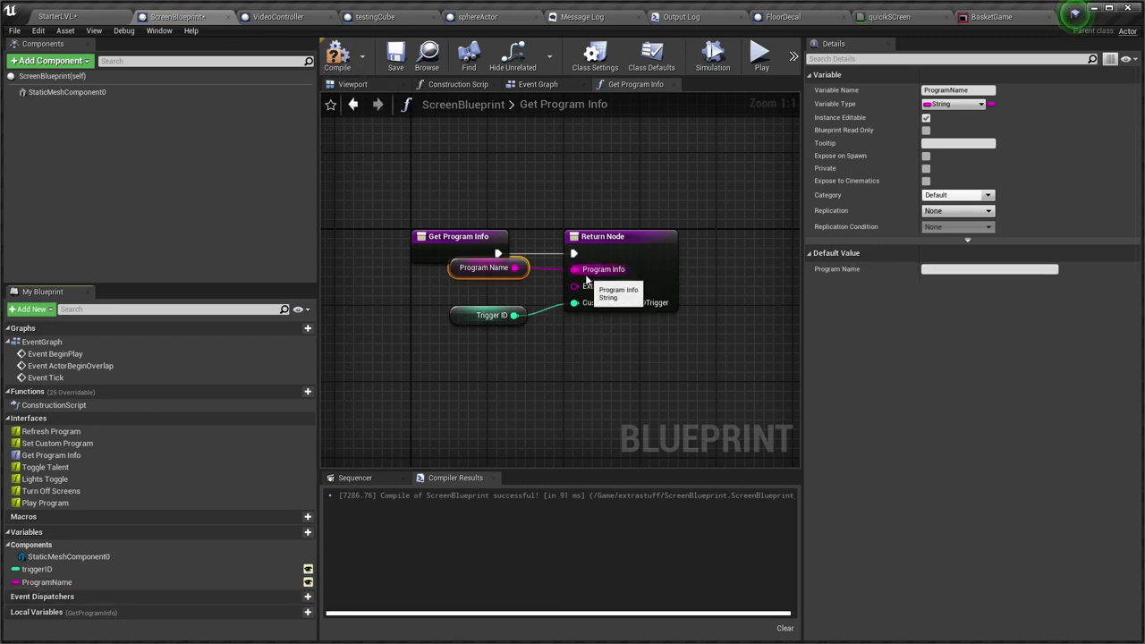
{"action": "left_click_drag", "start_coordinate": [498, 261], "coordinate": [498, 280]}
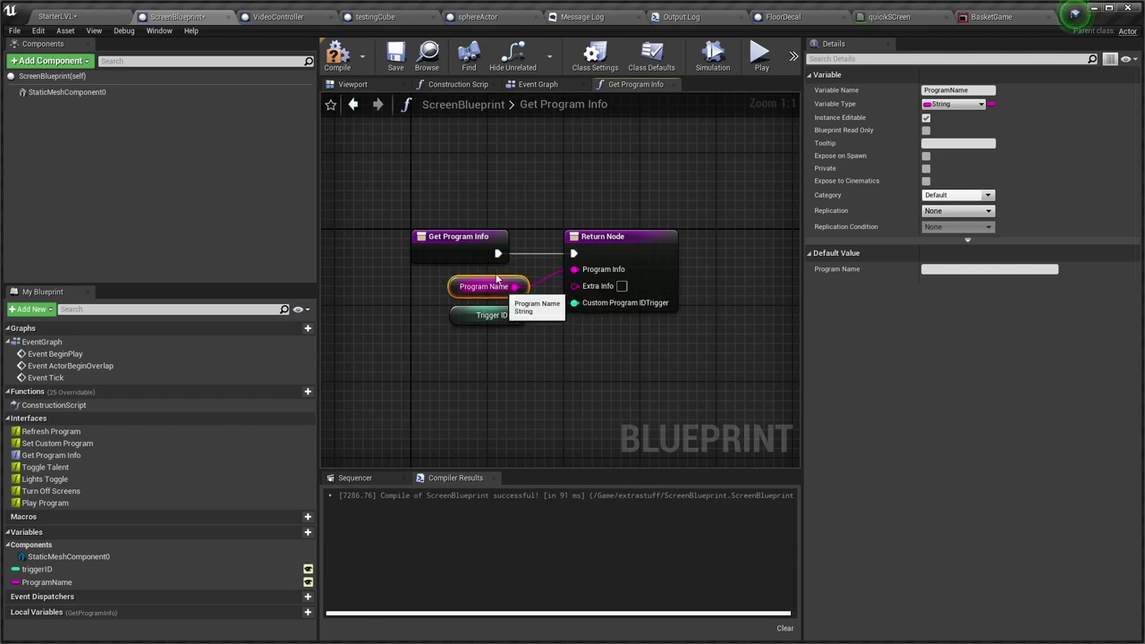
{"action": "left_click", "coordinate": [337, 55]}
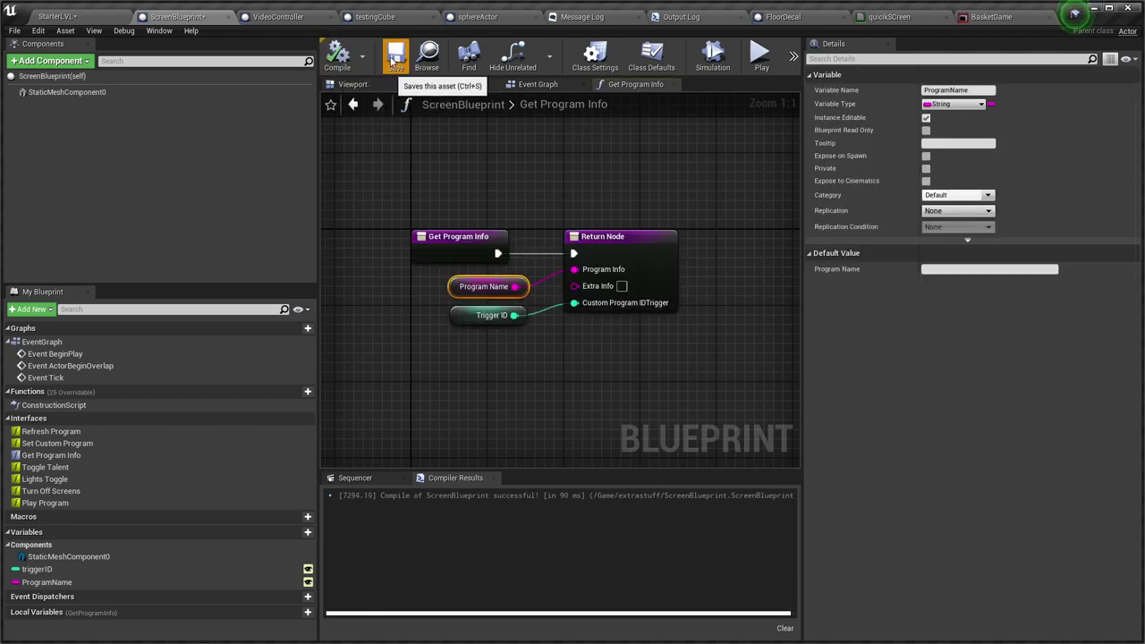
Check which IDs testingCube, sphereActor and the ExtraPrograms actor already use in the StarterLVL level.
{"action": "left_click", "coordinate": [87, 17]}
{"action": "right_click_drag", "start_coordinate": [528, 260], "coordinate": [586, 255]}
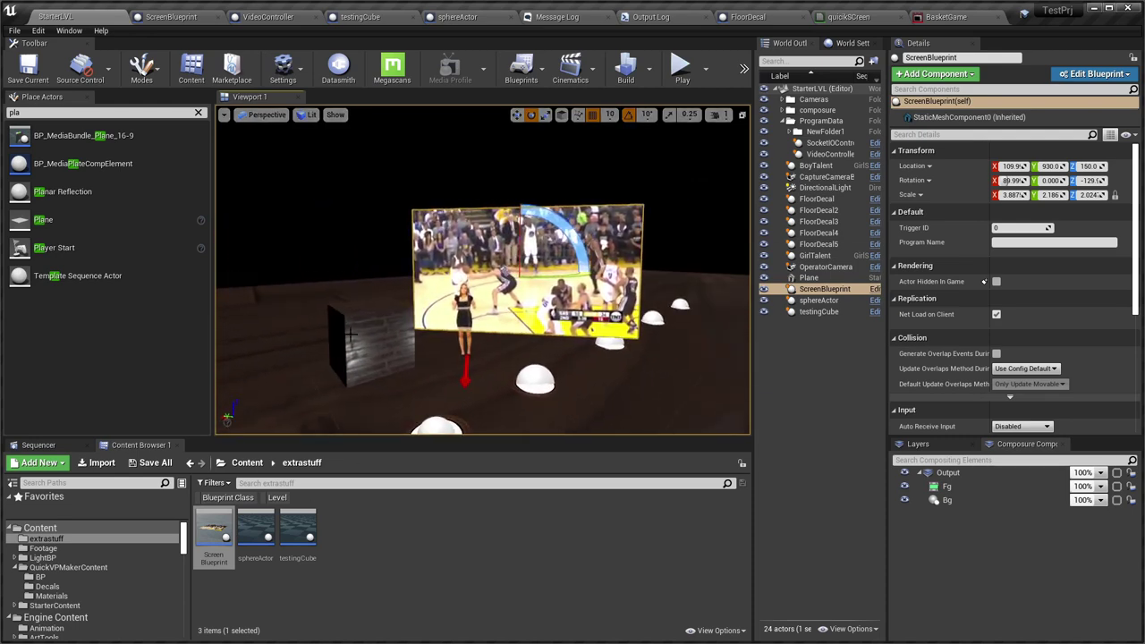
{"action": "left_click", "coordinate": [819, 312]}
{"action": "key", "text": "w"}
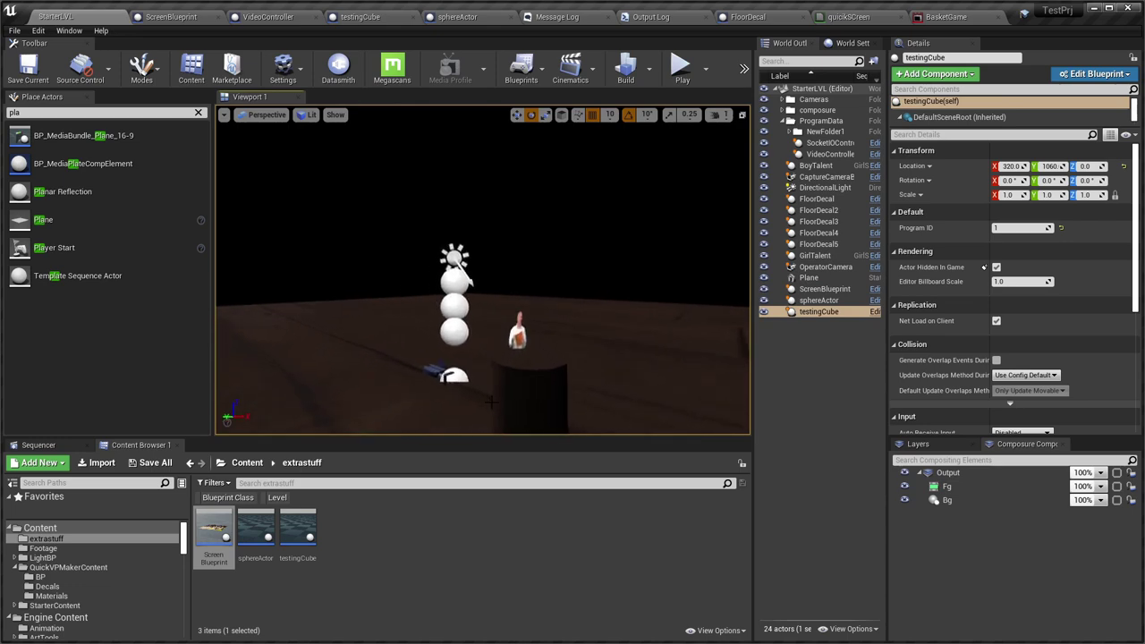
{"action": "left_click", "coordinate": [526, 386]}
{"action": "right_click_drag", "start_coordinate": [700, 266], "coordinate": [501, 291]}
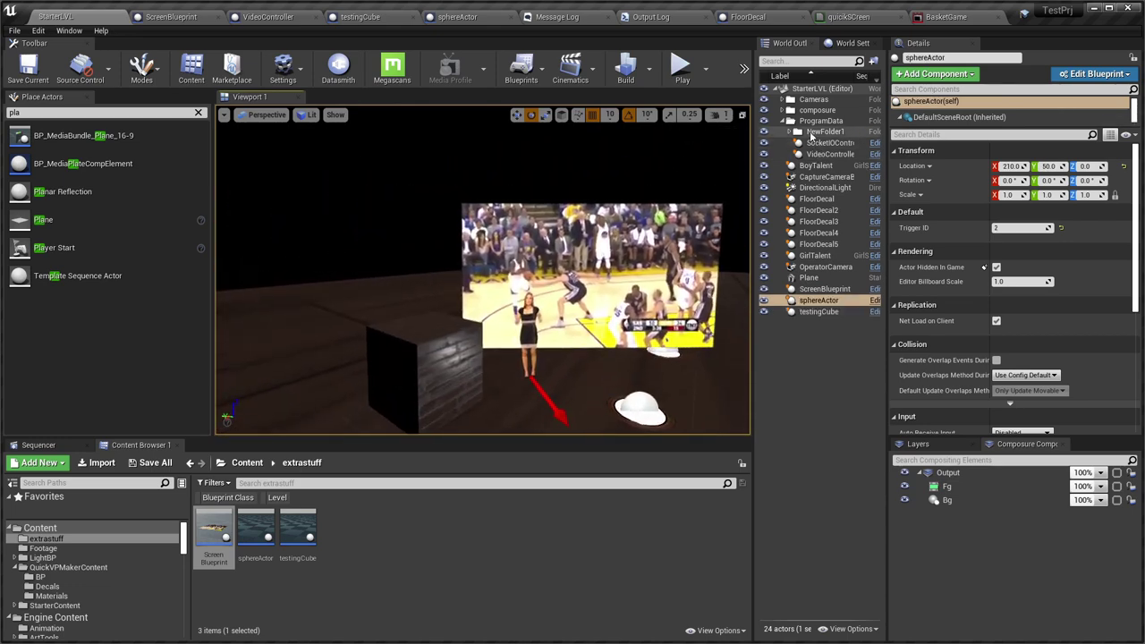
{"action": "left_click", "coordinate": [789, 131]}
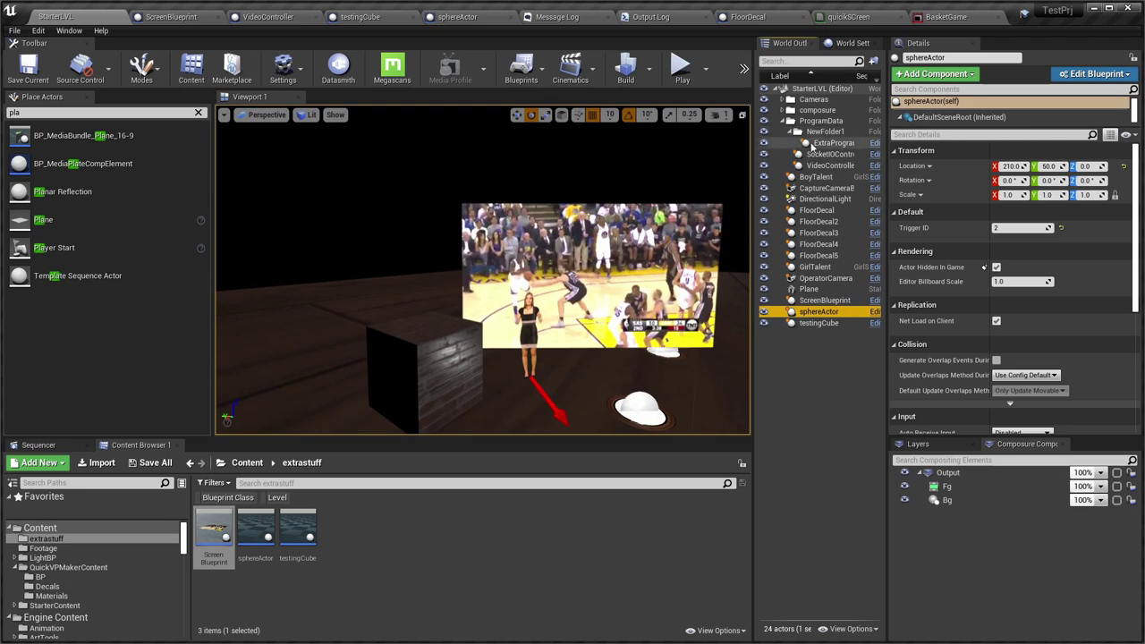
{"action": "left_click", "coordinate": [819, 143]}
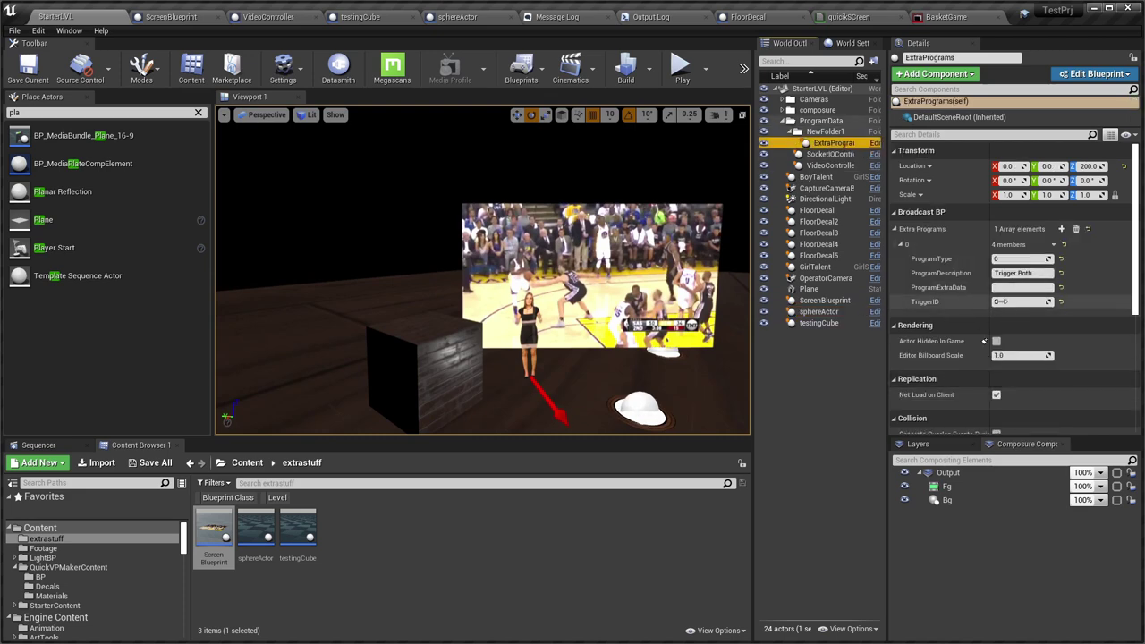
{"action": "key", "text": "s"}
{"action": "right_click_drag", "start_coordinate": [621, 312], "coordinate": [739, 312]}
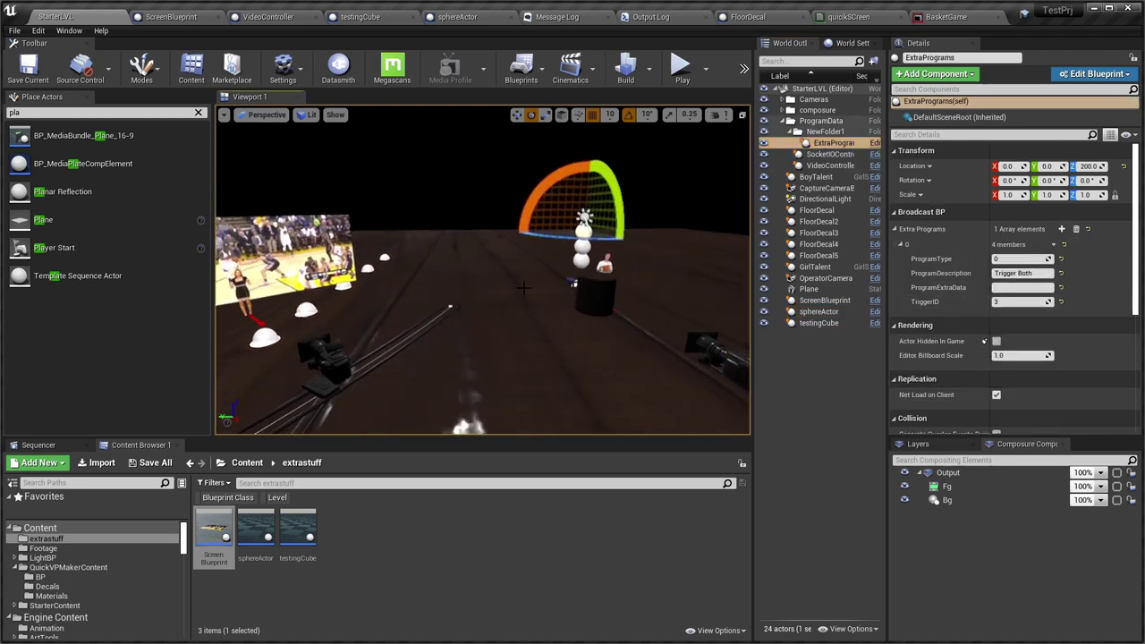
Set the Trigger ID of the ScreenBlueprint actor in the level to 4.
{"action": "right_click_drag", "start_coordinate": [621, 312], "coordinate": [520, 304]}
{"action": "key", "text": "w"}
{"action": "left_click", "coordinate": [621, 313]}
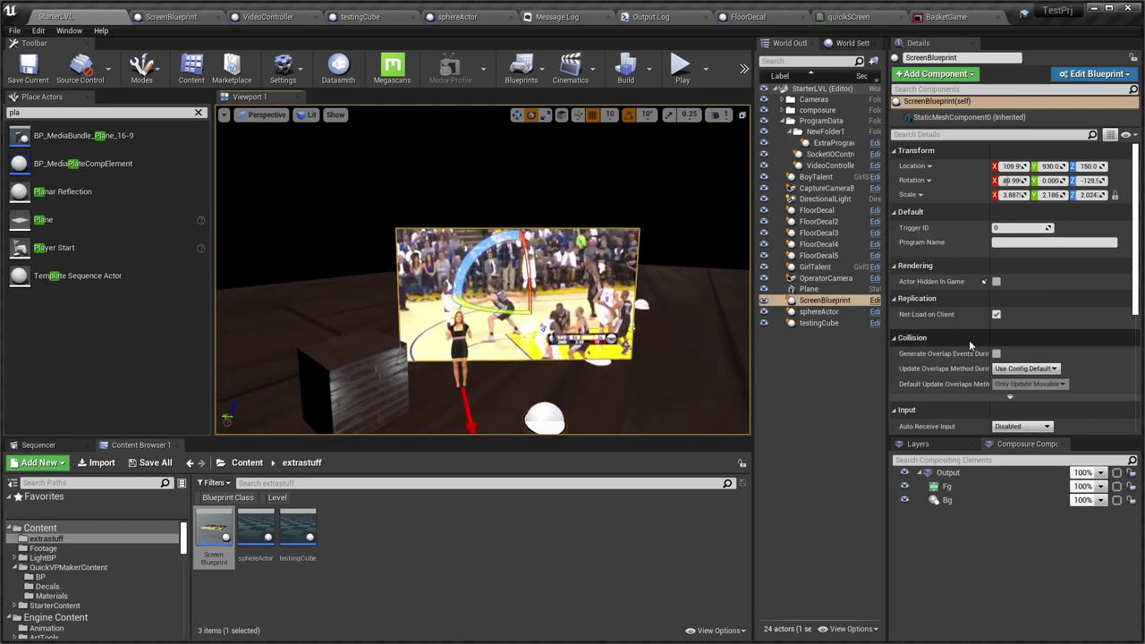
{"action": "left_click", "coordinate": [1020, 225]}
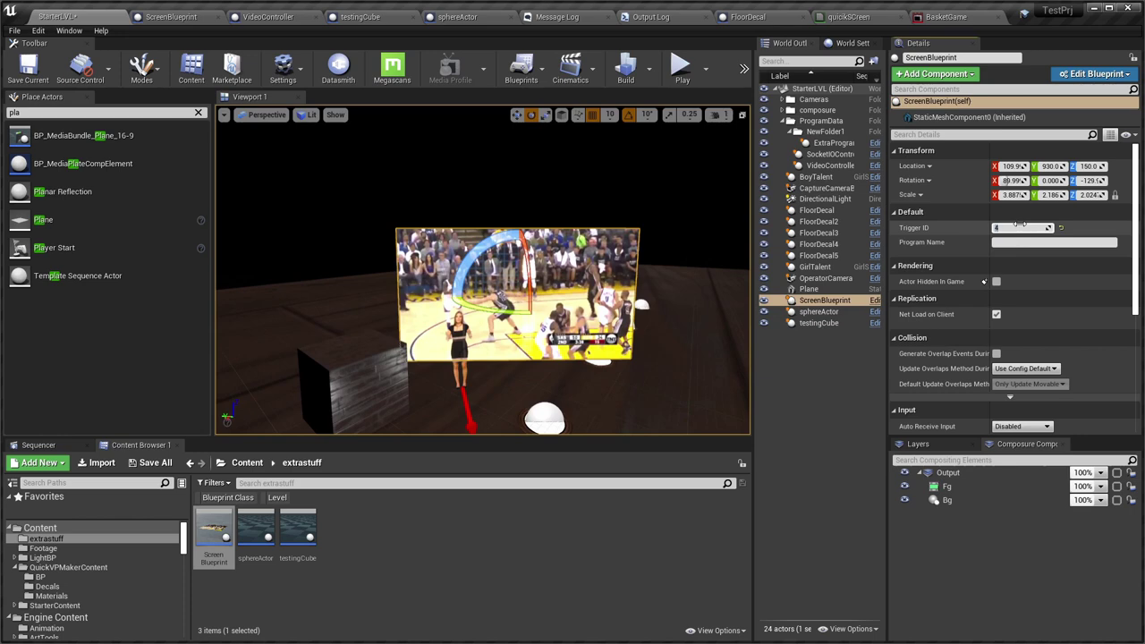
Set the ScreenBlueprint actor's Trigger ID to 4 and its Program Name to TriggerLVLScreen, and save the level.
{"action": "type", "text": "4"}
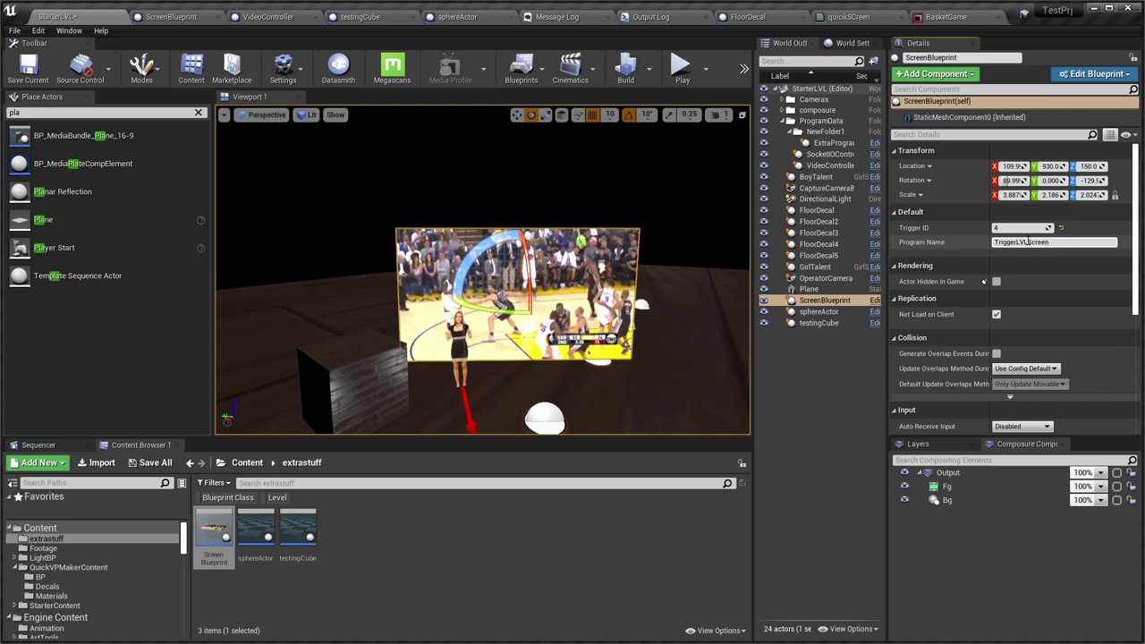
{"action": "key", "text": "ctrl+s"}
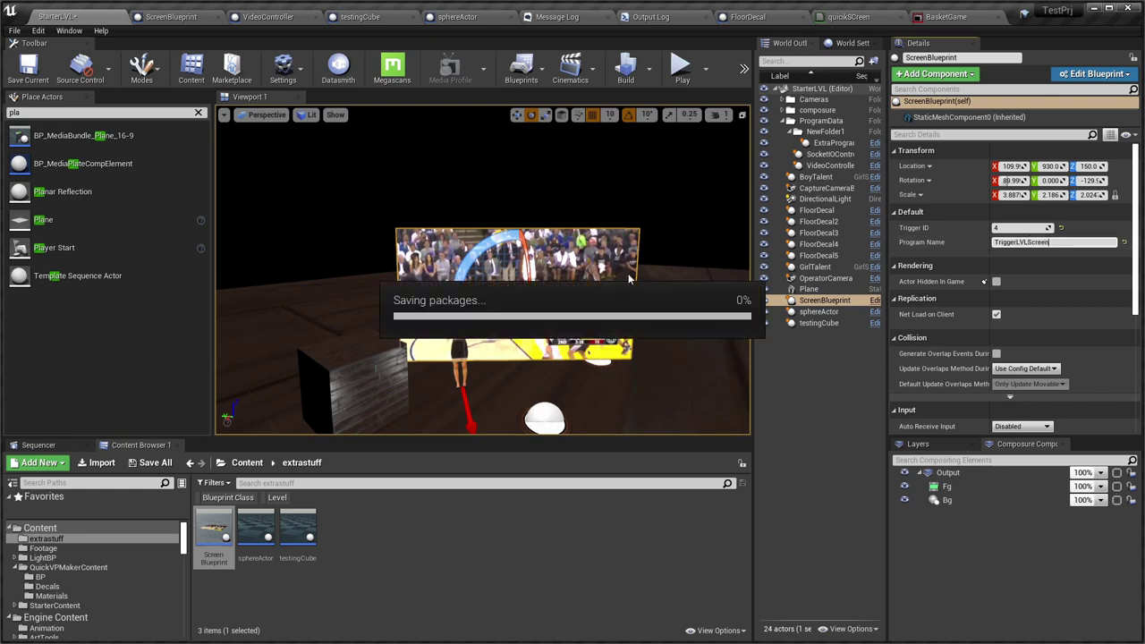
{"action": "right_click_drag", "start_coordinate": [715, 331], "coordinate": [680, 310]}
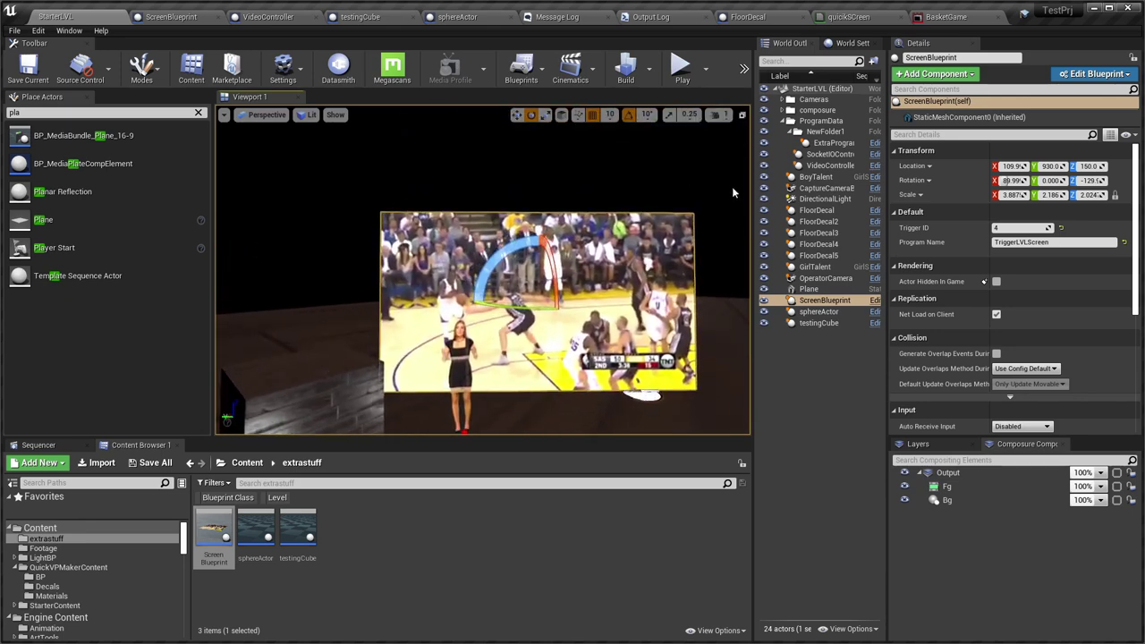
Delete the default events from ScreenBlueprint's event graph and implement the Play Program interface event there.
{"action": "left_click", "coordinate": [170, 16]}
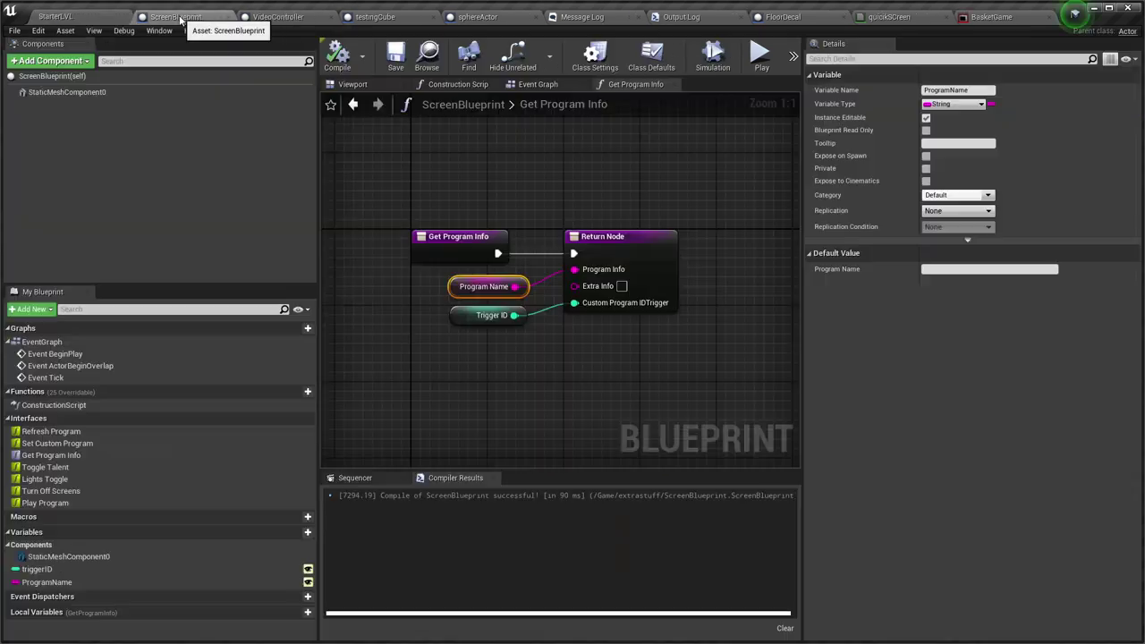
{"action": "left_click", "coordinate": [535, 84]}
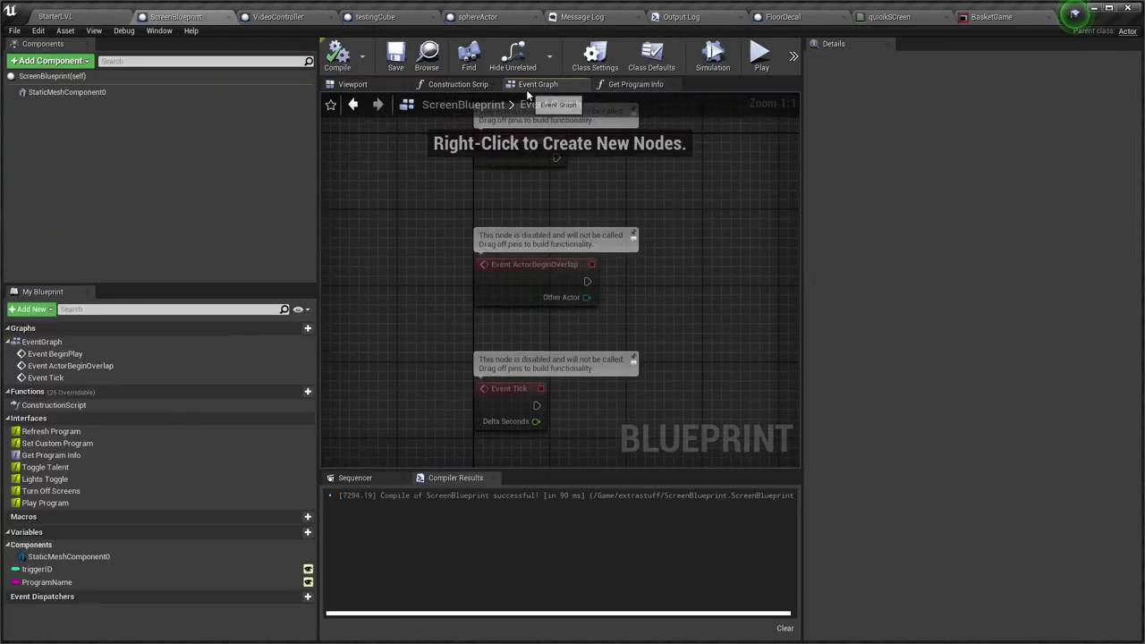
{"action": "key", "text": "ctrl+a"}
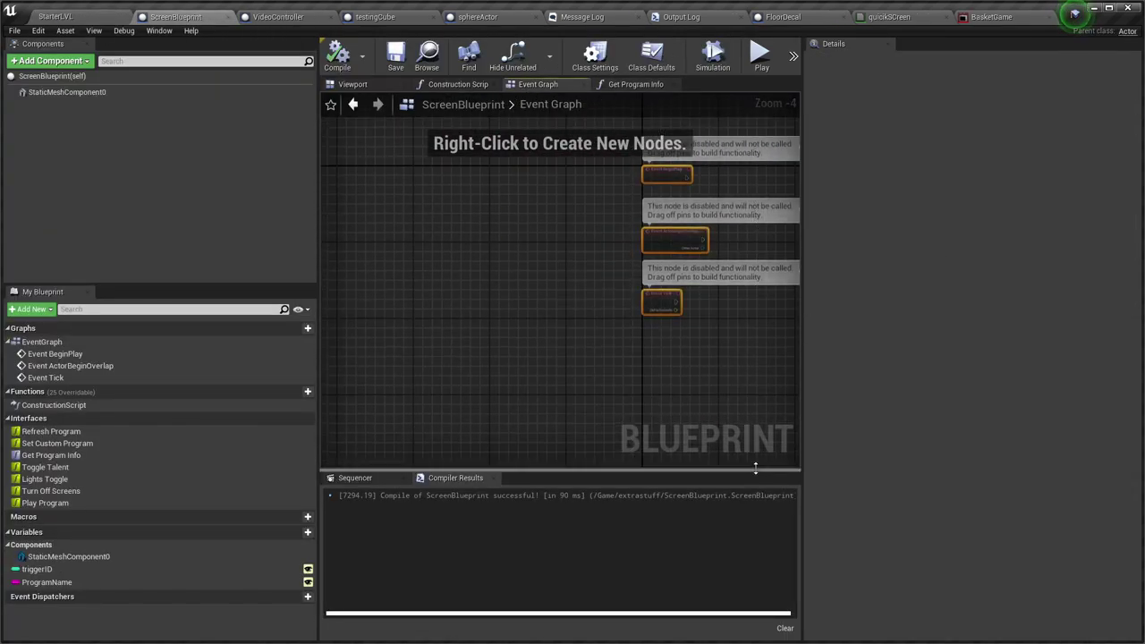
{"action": "key", "text": "Delete"}
{"action": "right_click", "coordinate": [42, 467]}
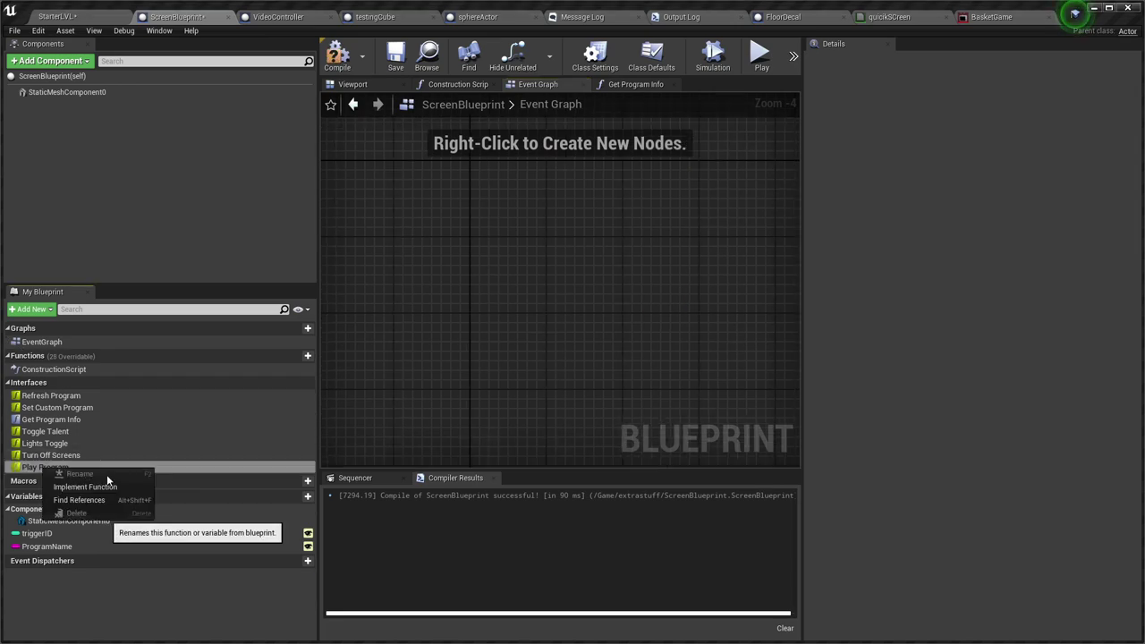
{"action": "left_click", "coordinate": [70, 481]}
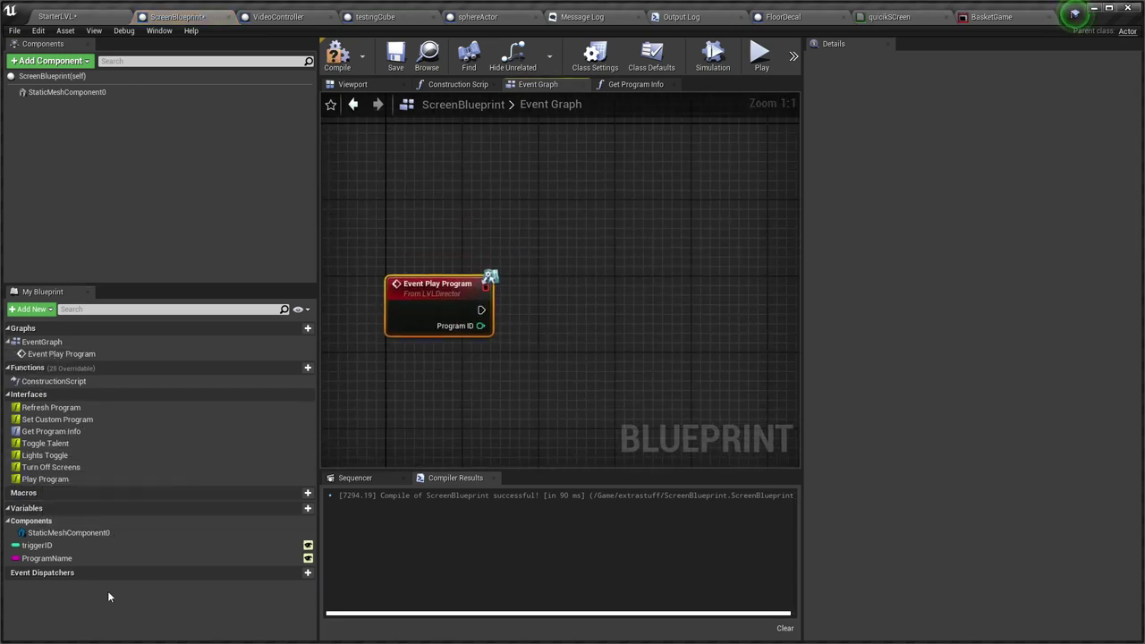
Add a Trigger ID getter and compare it with the Play Program event's Program ID through an integer Equal node.
{"action": "left_click_drag", "start_coordinate": [37, 545], "coordinate": [447, 376]}
{"action": "left_click", "coordinate": [461, 385]}
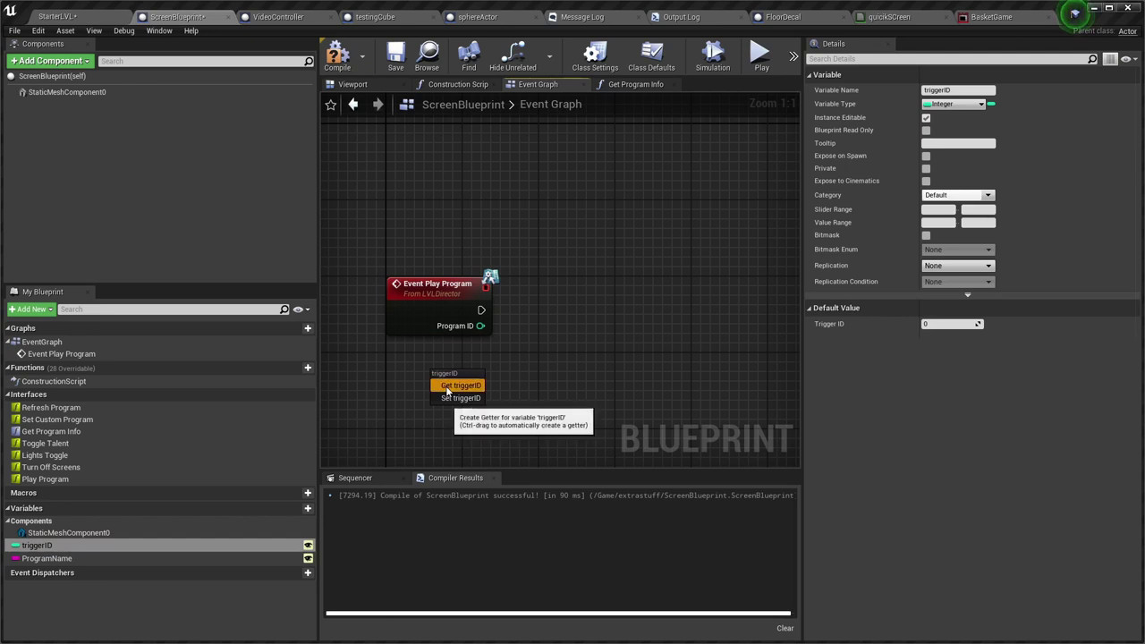
{"action": "left_click_drag", "start_coordinate": [480, 326], "coordinate": [586, 358]}
{"action": "type", "text": "="}
{"action": "key", "text": "Return"}
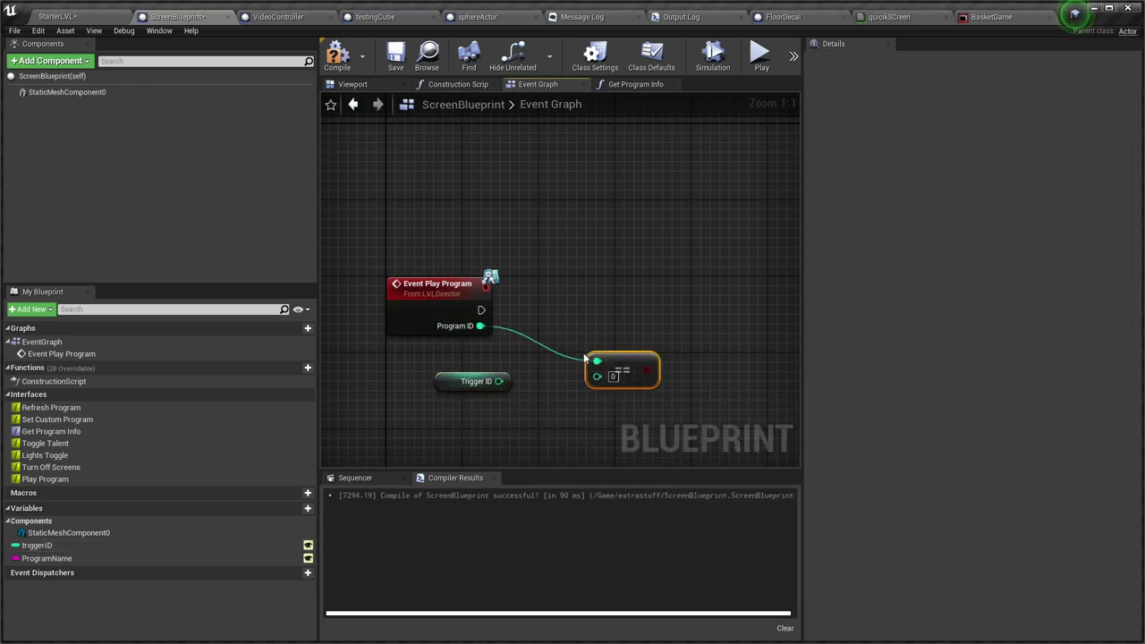
{"action": "left_click_drag", "start_coordinate": [498, 382], "coordinate": [563, 369]}
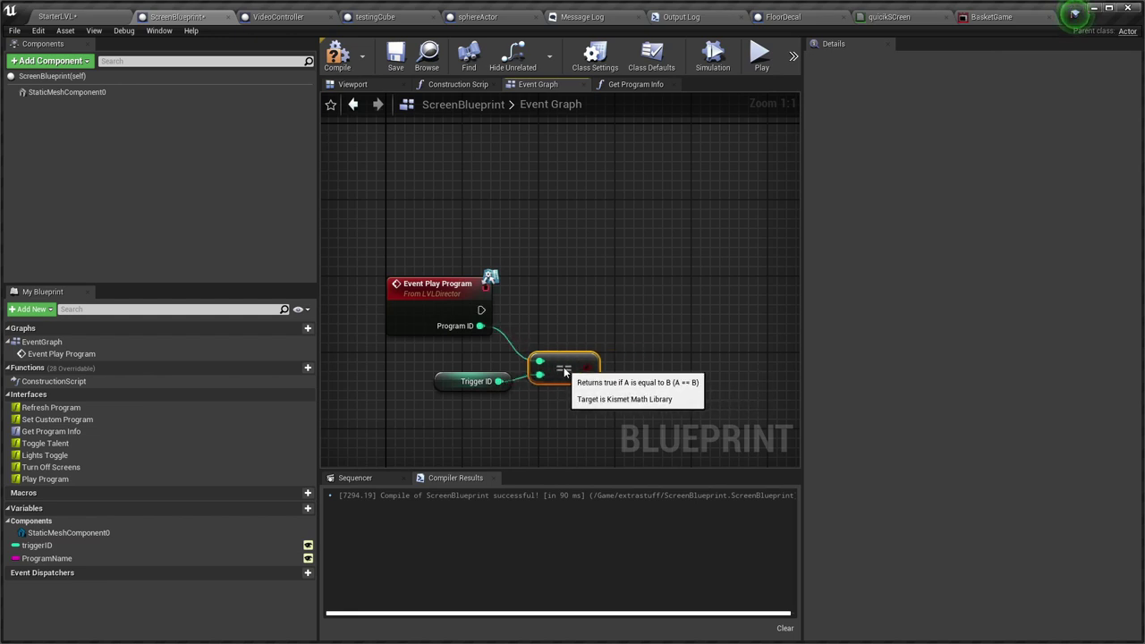
Add a Branch after Event Play Program and connect the Equal result to its Condition.
{"action": "left_click_drag", "start_coordinate": [688, 289], "coordinate": [687, 288]}
{"action": "type", "text": "branch"}
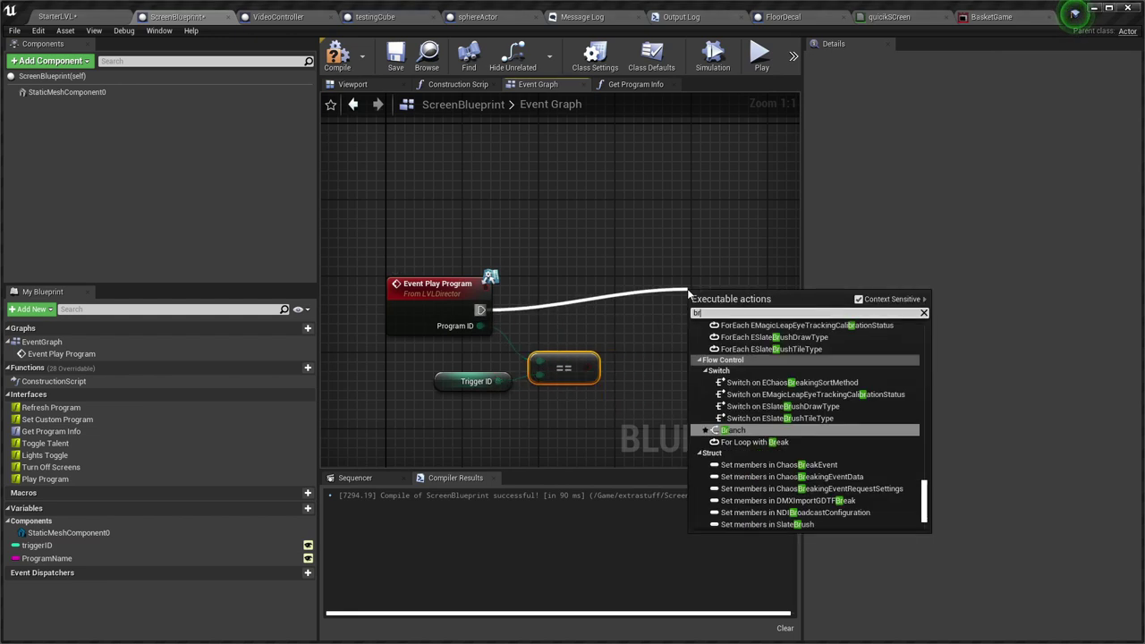
{"action": "key", "text": "Return"}
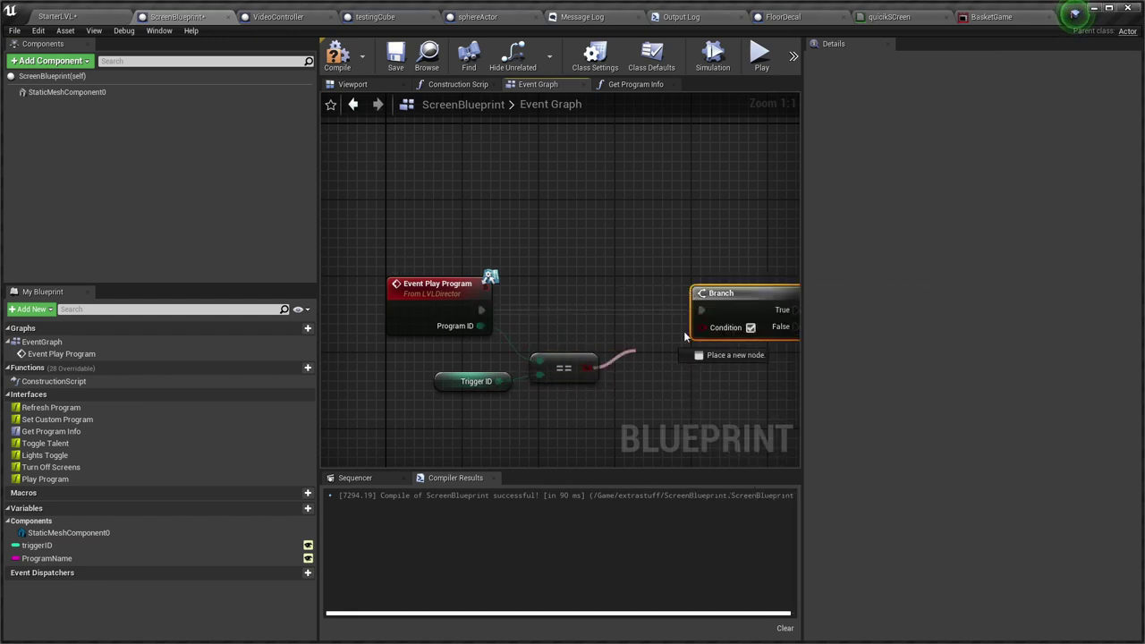
{"action": "left_click_drag", "start_coordinate": [716, 327], "coordinate": [716, 327]}
Add a Print String node on the Branch's True output, then compile and save ScreenBlueprint.
{"action": "right_click_drag", "start_coordinate": [749, 350], "coordinate": [474, 358]}
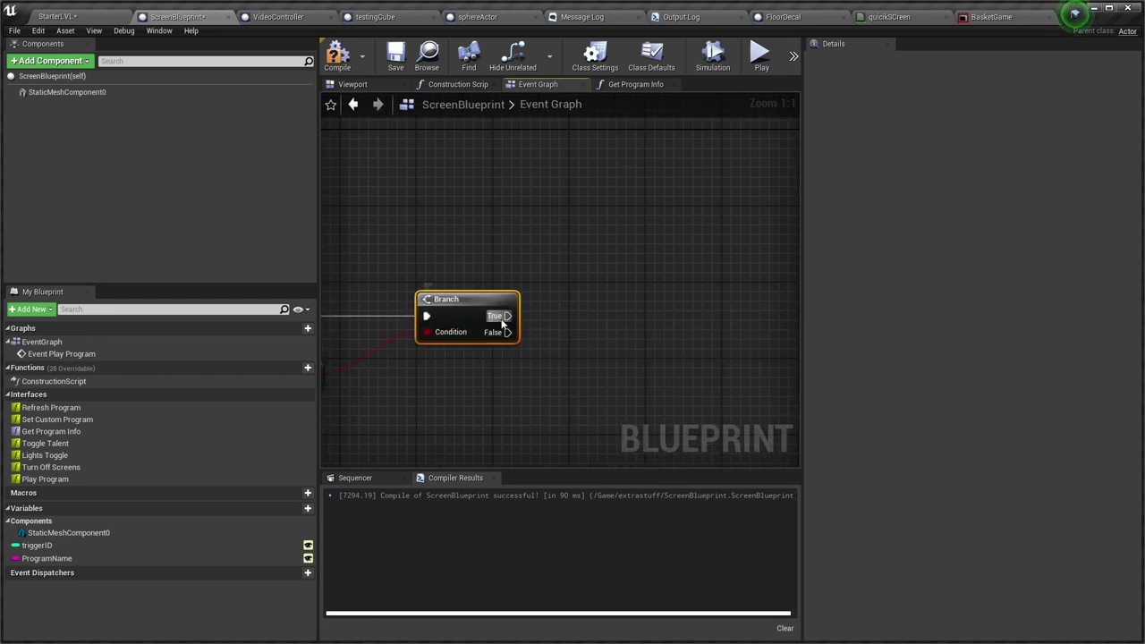
{"action": "left_click_drag", "start_coordinate": [505, 317], "coordinate": [687, 283]}
{"action": "type", "text": "prtin"}
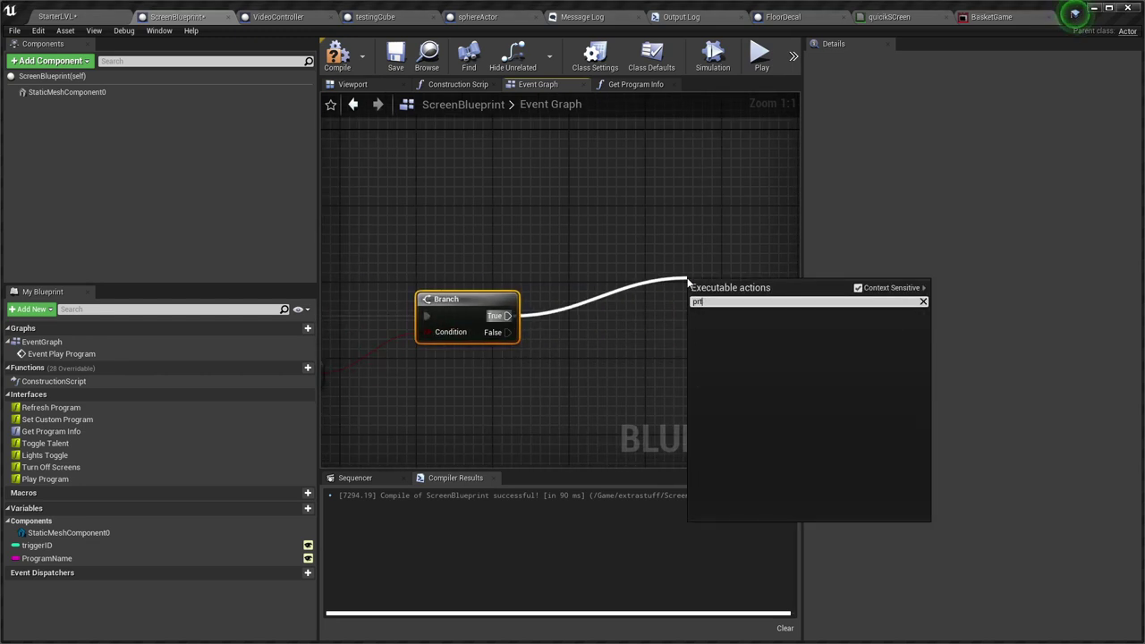
{"action": "key", "text": "BackSpace"}
{"action": "key", "text": "BackSpace"}
{"action": "type", "text": "rint"}
{"action": "key", "text": "Return"}
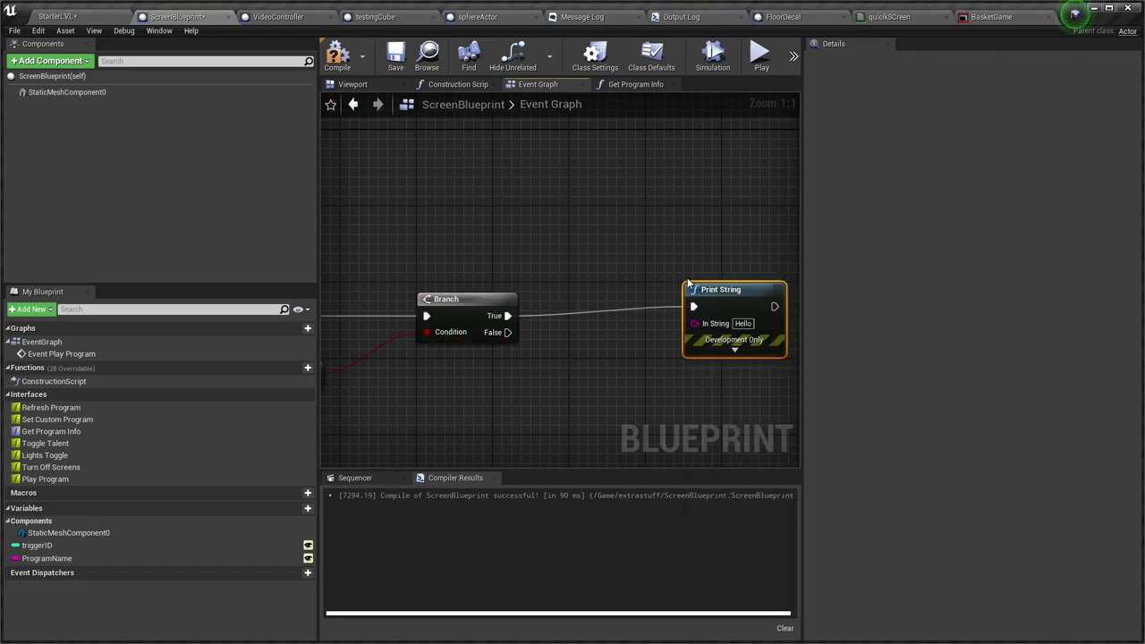
{"action": "left_click", "coordinate": [337, 58]}
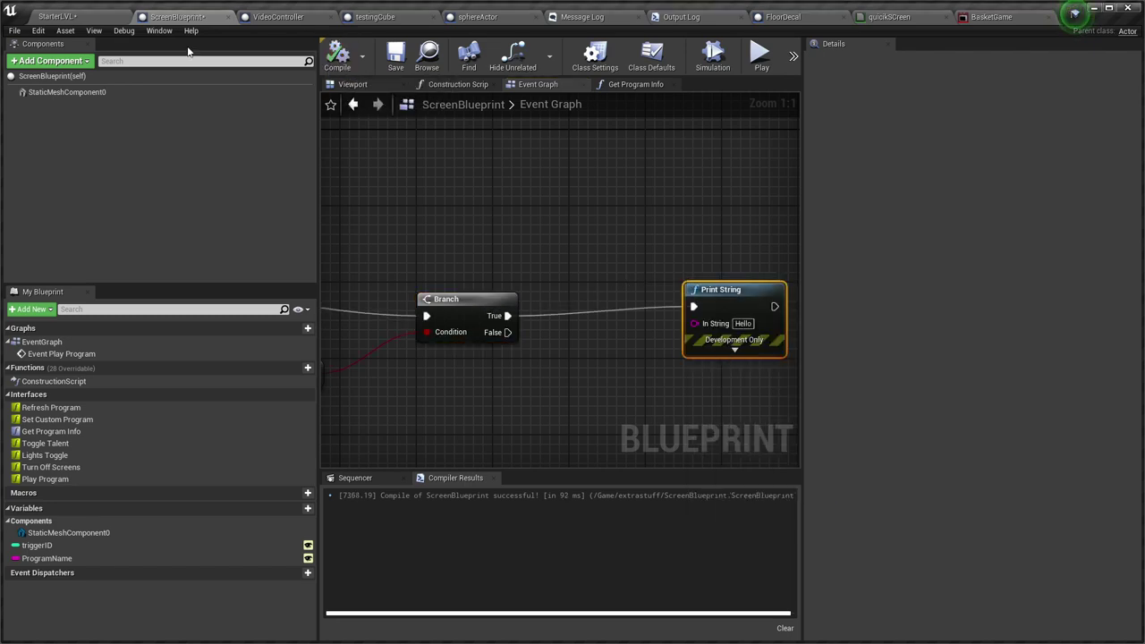
{"action": "key", "text": "ctrl+s"}
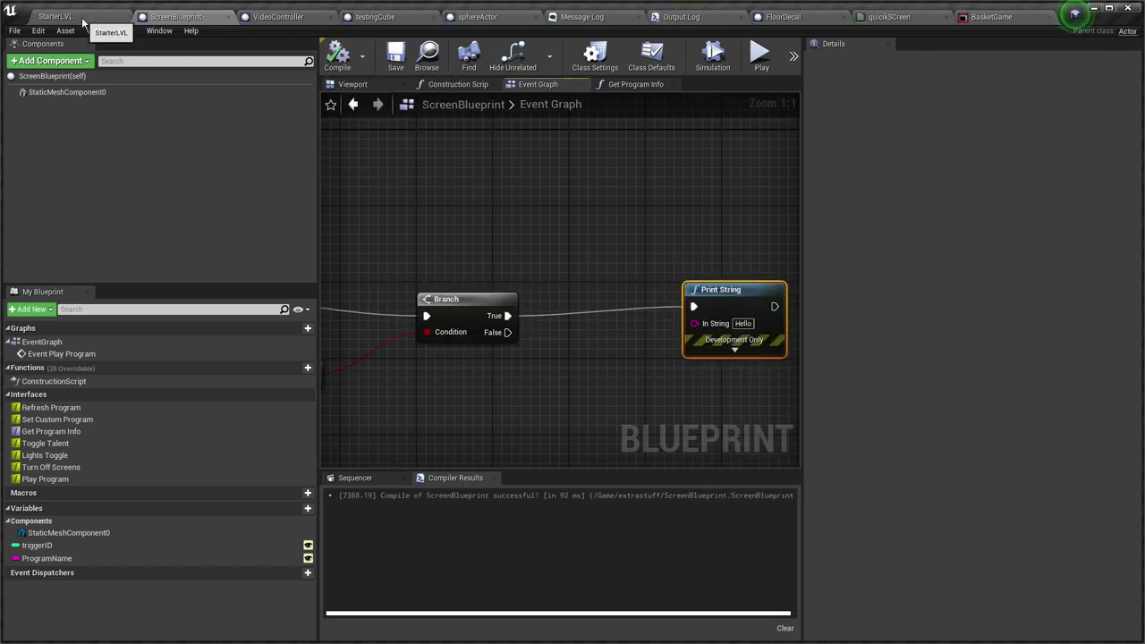
Play StarterLVL, fire the TriggerLVLScreen program from QuickVP Controller to test it, and stop the play session.
{"action": "left_click", "coordinate": [55, 16]}
{"action": "mouse_move", "coordinate": [624, 358]}
{"action": "right_mouse_down"}
{"action": "mouse_move", "coordinate": [599, 360]}
{"action": "mouse_move", "coordinate": [609, 385]}
{"action": "mouse_move", "coordinate": [623, 376]}
{"action": "right_mouse_up"}
{"action": "key", "text": "s"}
{"action": "key", "text": "alt+p"}
{"action": "key", "text": "alt+Tab"}
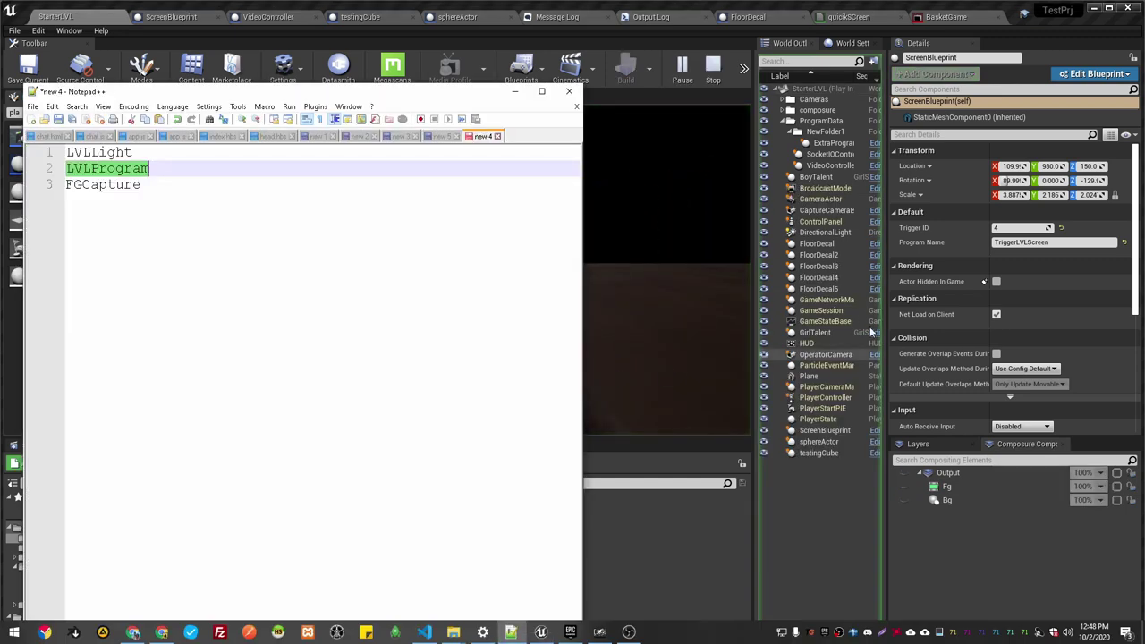
{"action": "key", "text": "alt+Tab"}
{"action": "key", "text": "alt+Tab"}
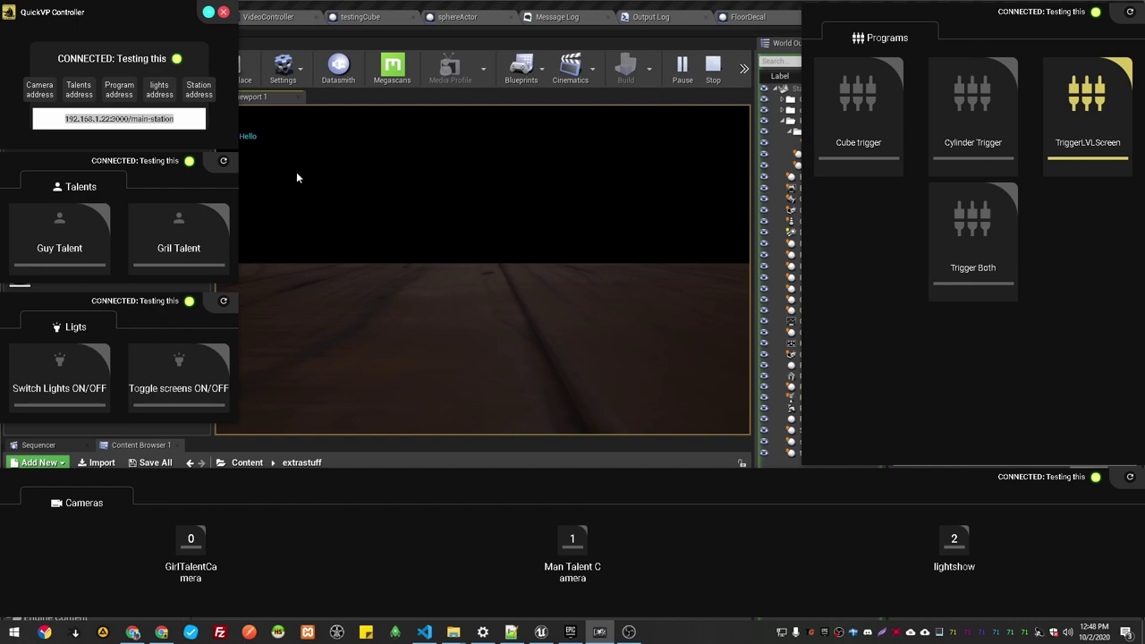
{"action": "left_click", "coordinate": [539, 266]}
{"action": "key", "text": "Escape"}
Select the video screen actor in the StarterLVL viewport and open the QuickVPMakerContent folder.
{"action": "key", "text": "w"}
{"action": "right_click_drag", "start_coordinate": [538, 266], "coordinate": [521, 291]}
{"action": "key", "text": "w"}
{"action": "key", "text": "s"}
{"action": "key", "text": "w"}
{"action": "right_click_drag", "start_coordinate": [584, 247], "coordinate": [586, 246]}
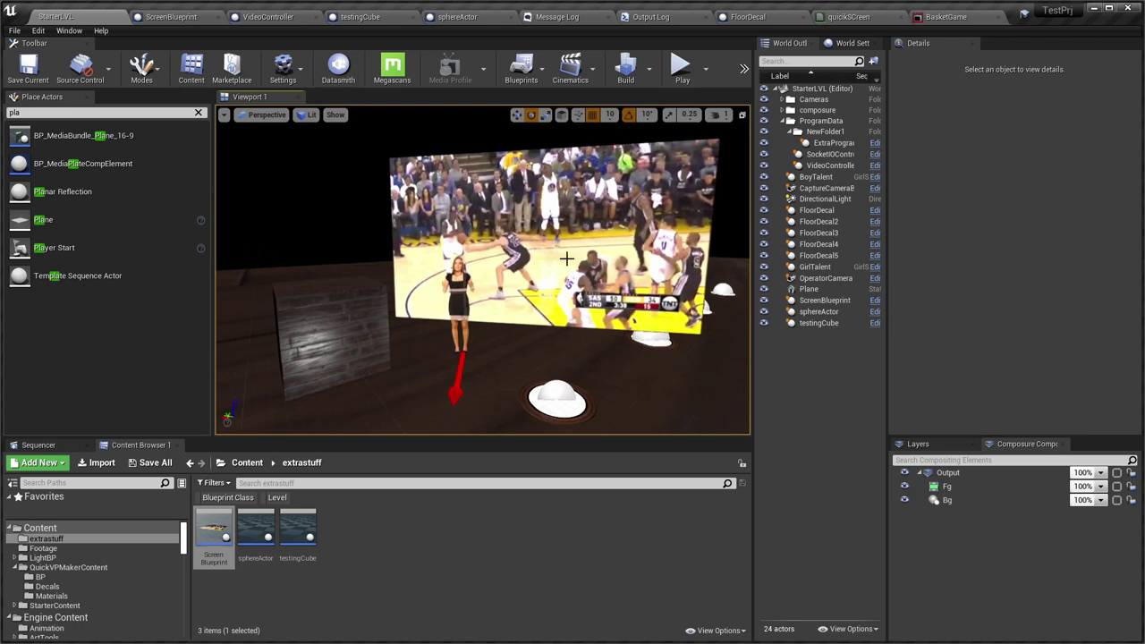
{"action": "left_click", "coordinate": [586, 246]}
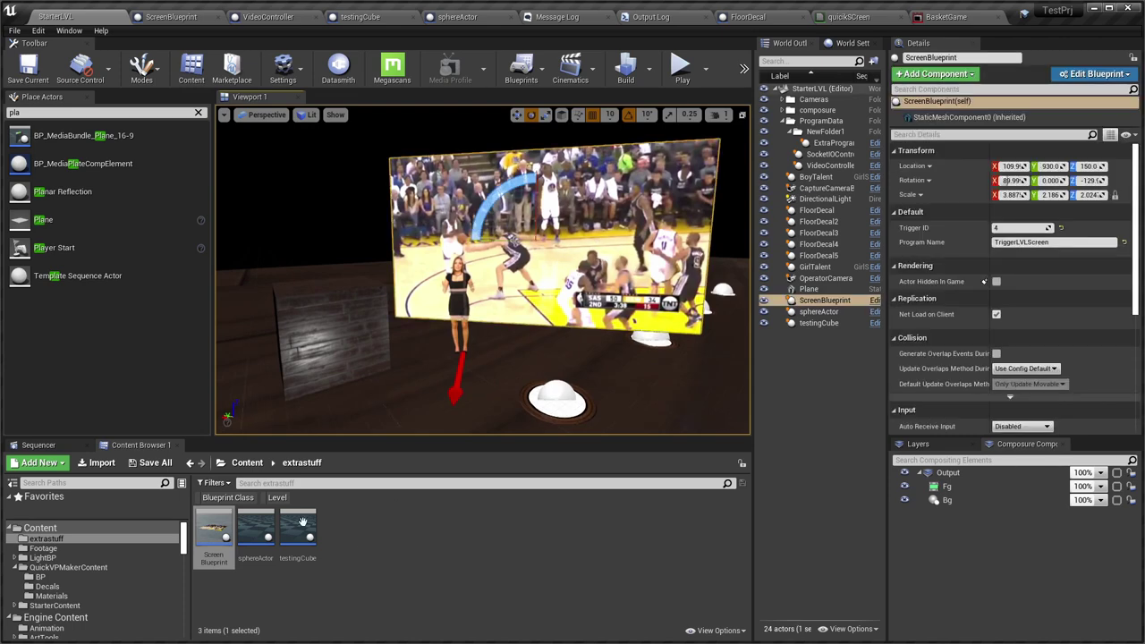
{"action": "left_click", "coordinate": [81, 567]}
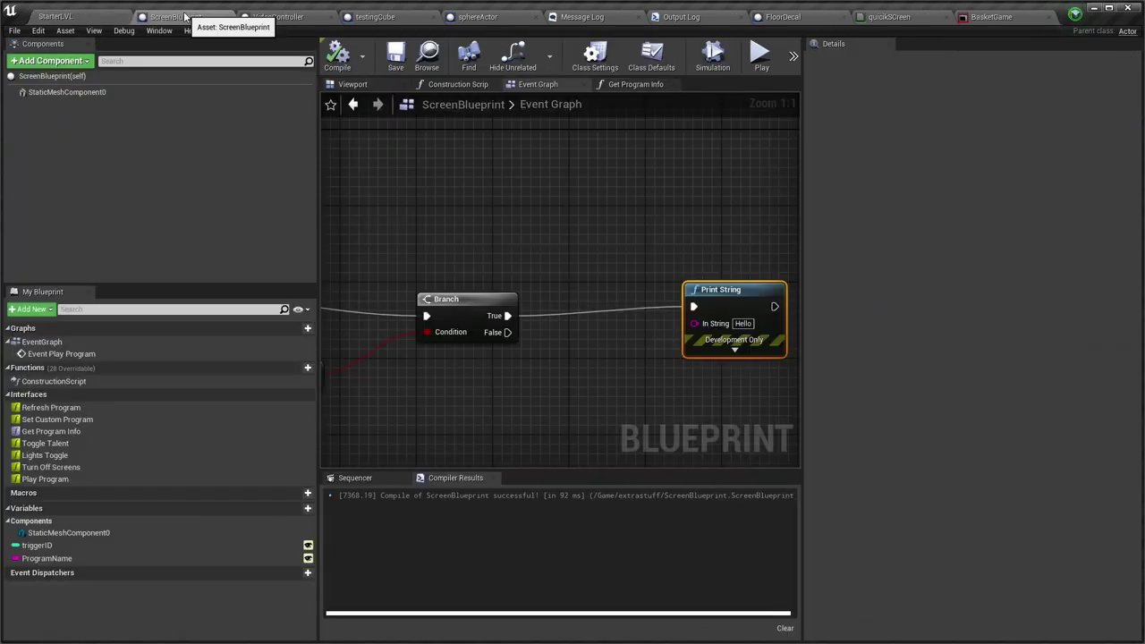
Move the Print String node close beside the Branch in ScreenBlueprint's event graph and return to the StarterLVL level.
{"action": "left_click", "coordinate": [188, 16]}
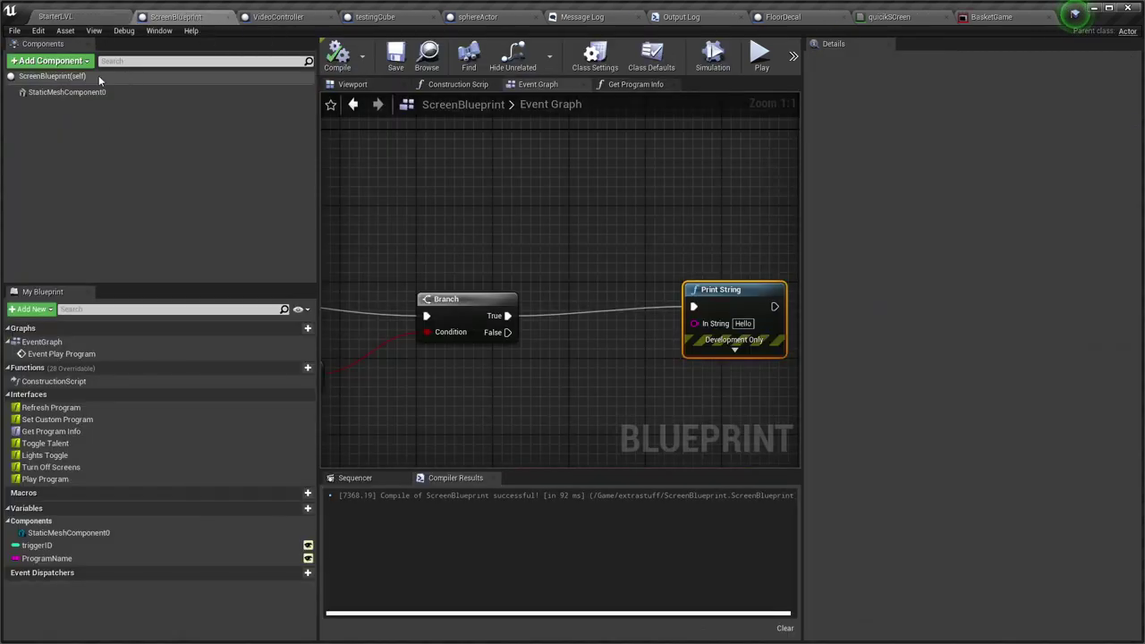
{"action": "left_click_drag", "start_coordinate": [727, 302], "coordinate": [614, 303]}
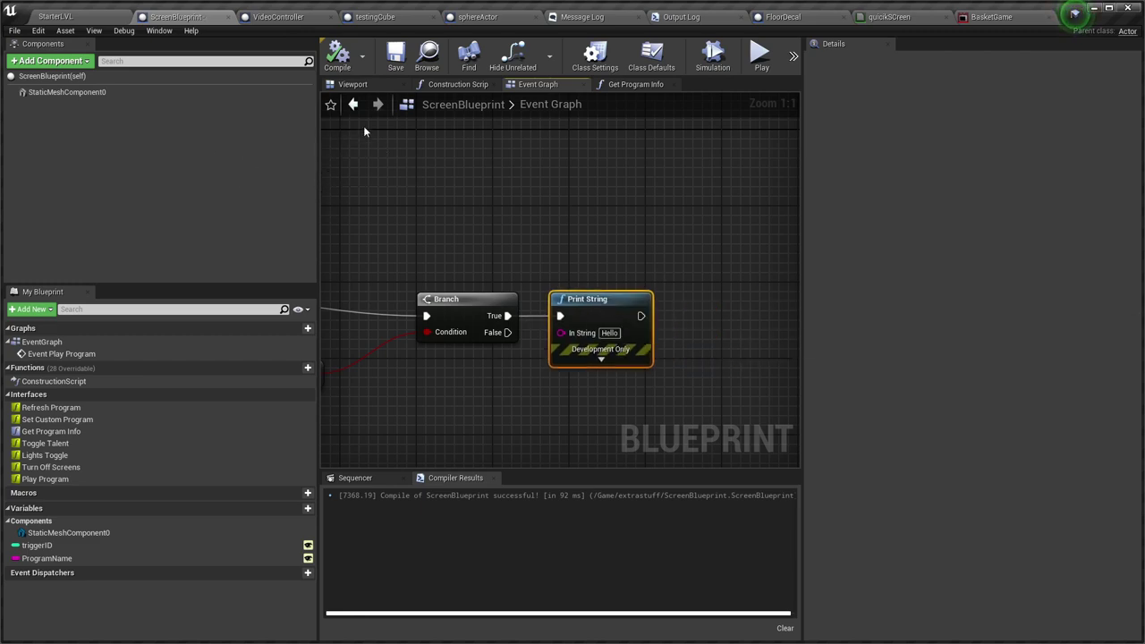
{"action": "left_click", "coordinate": [93, 17]}
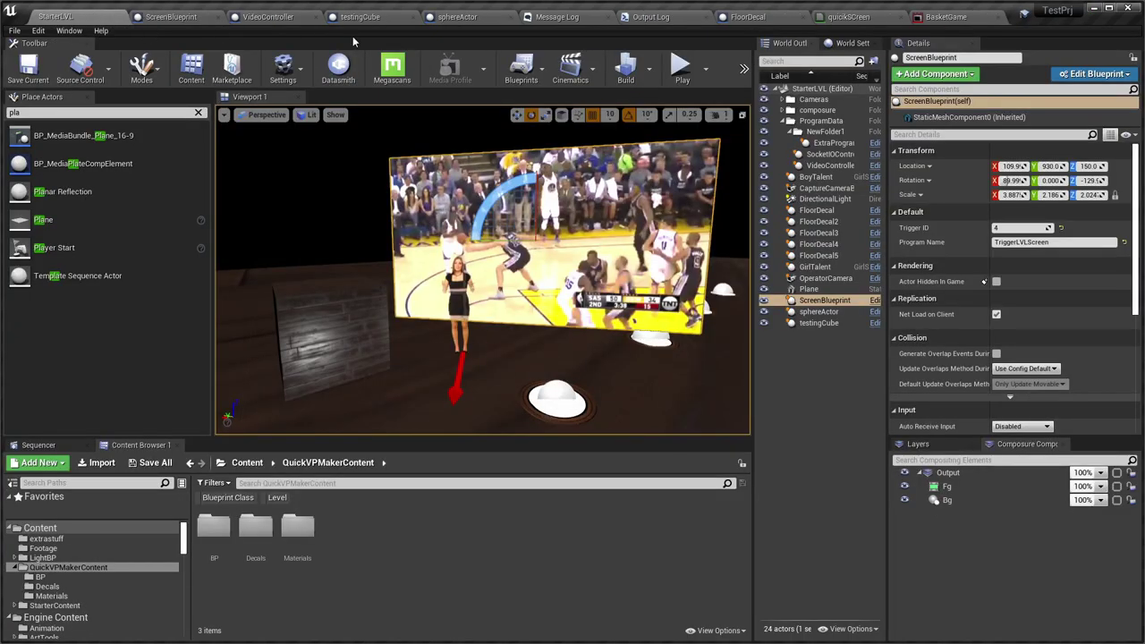
{"action": "right_click_drag", "start_coordinate": [478, 351], "coordinate": [485, 317]}
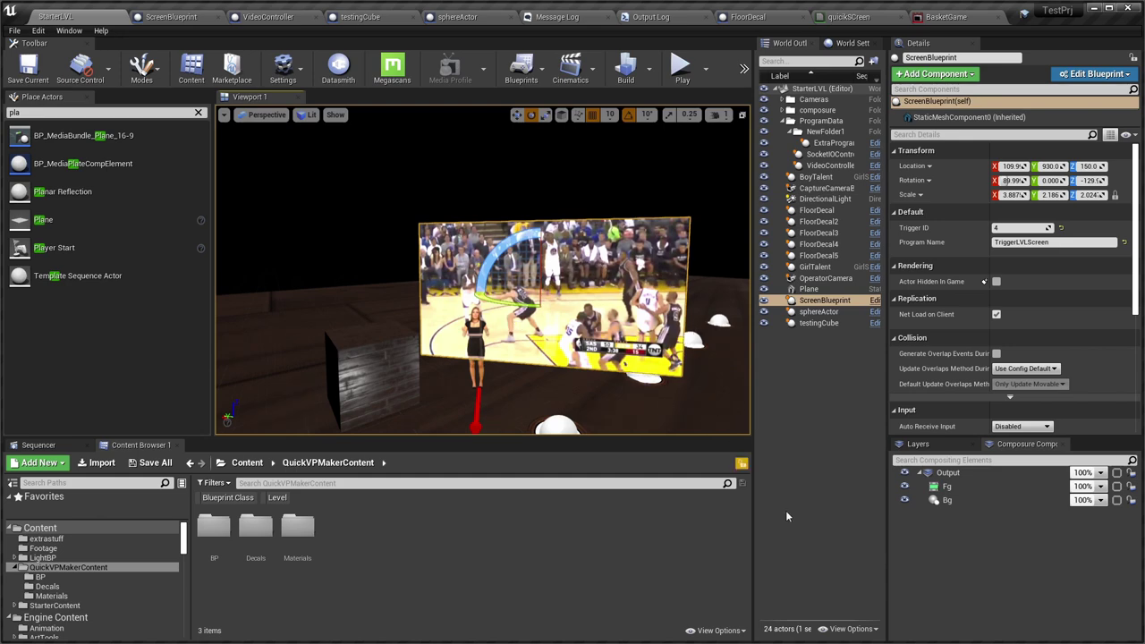
Switch to the Epic Games Launcher and open the MophoPresentation project.
{"action": "key", "text": "super"}
{"action": "left_click", "coordinate": [824, 633]}
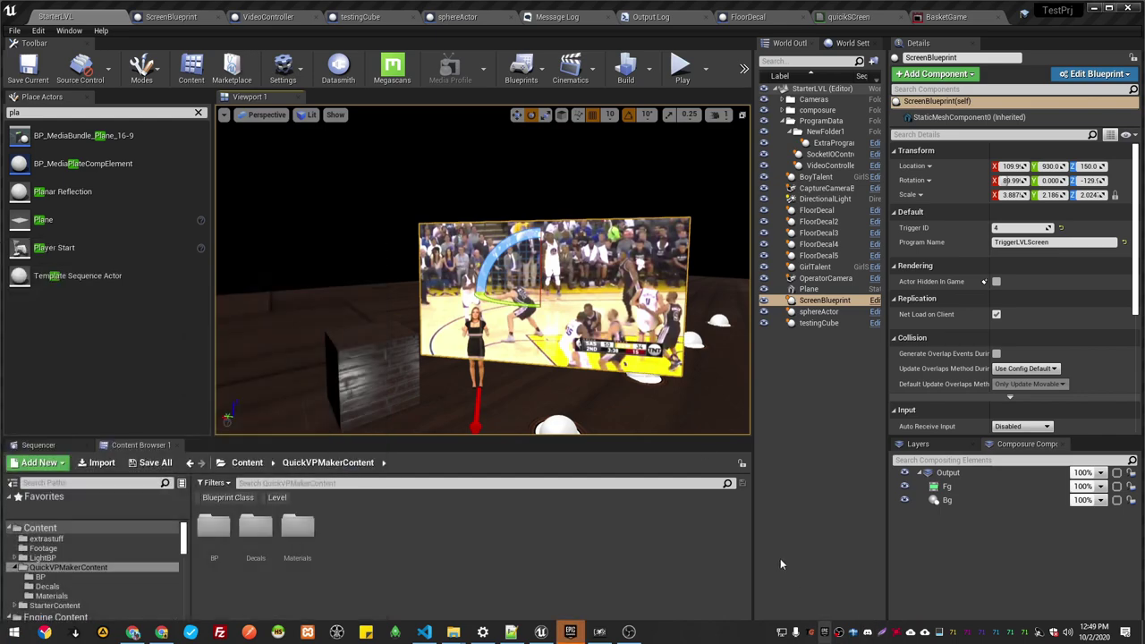
{"action": "left_click", "coordinate": [570, 631]}
{"action": "double_click", "coordinate": [409, 345]}
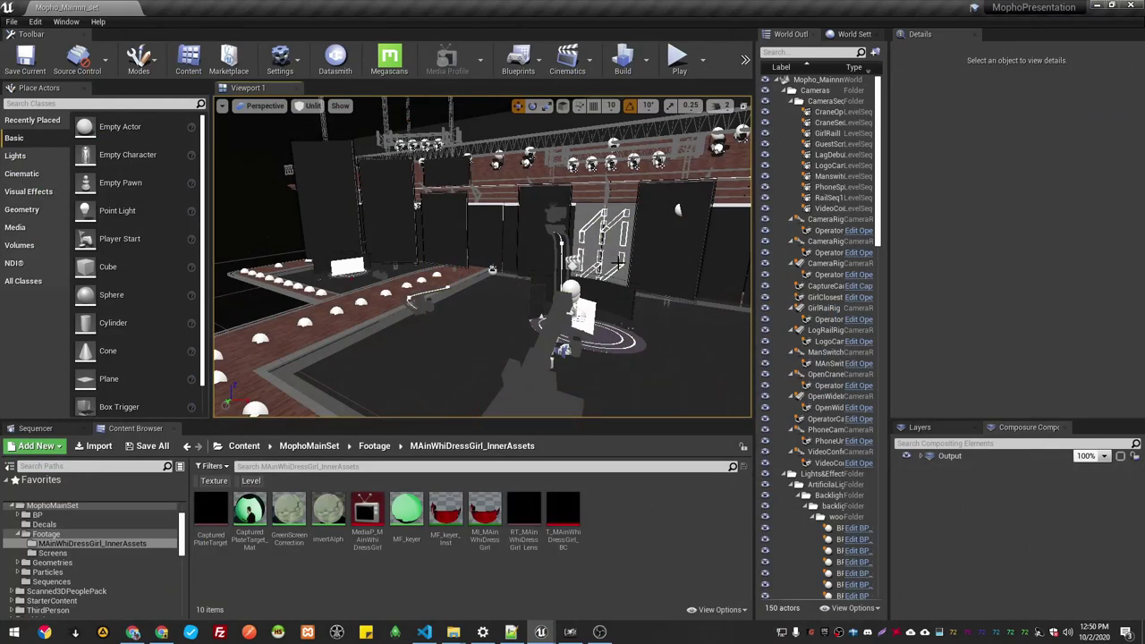
Select the ScreensGroup actor in the Mopho_Mainnn_set level to examine its screen and program settings.
{"action": "right_click_drag", "start_coordinate": [484, 257], "coordinate": [510, 268]}
{"action": "right_click_drag", "start_coordinate": [605, 190], "coordinate": [524, 228]}
{"action": "right_click_drag", "start_coordinate": [446, 246], "coordinate": [519, 304]}
{"action": "left_click", "coordinate": [642, 289]}
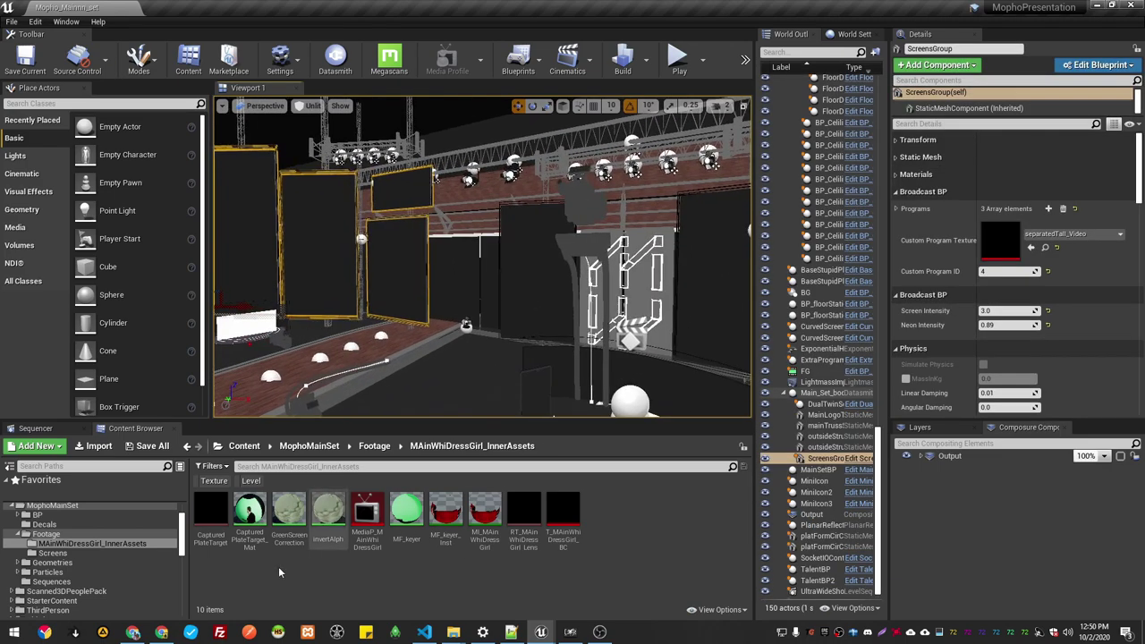
Open the Screensjoined media player from Footage/Screens, play the LoopConverted source, and return to the Mopho_Mainnn_set level.
{"action": "scroll", "coordinate": [63, 573], "scroll_direction": "up", "scroll_amount": 2}
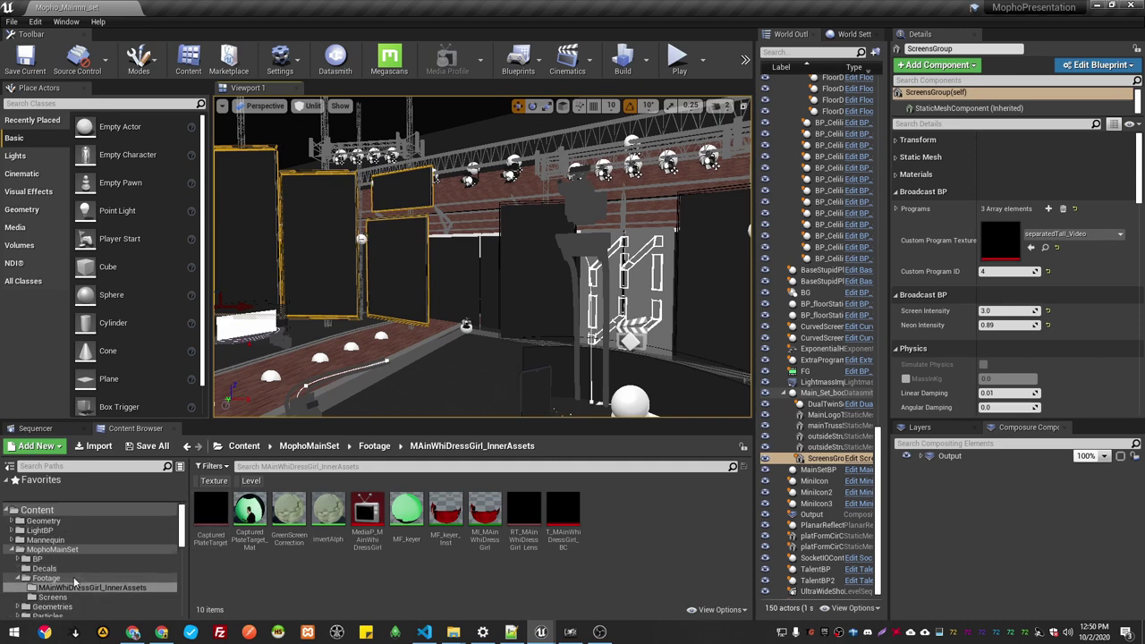
{"action": "left_click", "coordinate": [52, 578]}
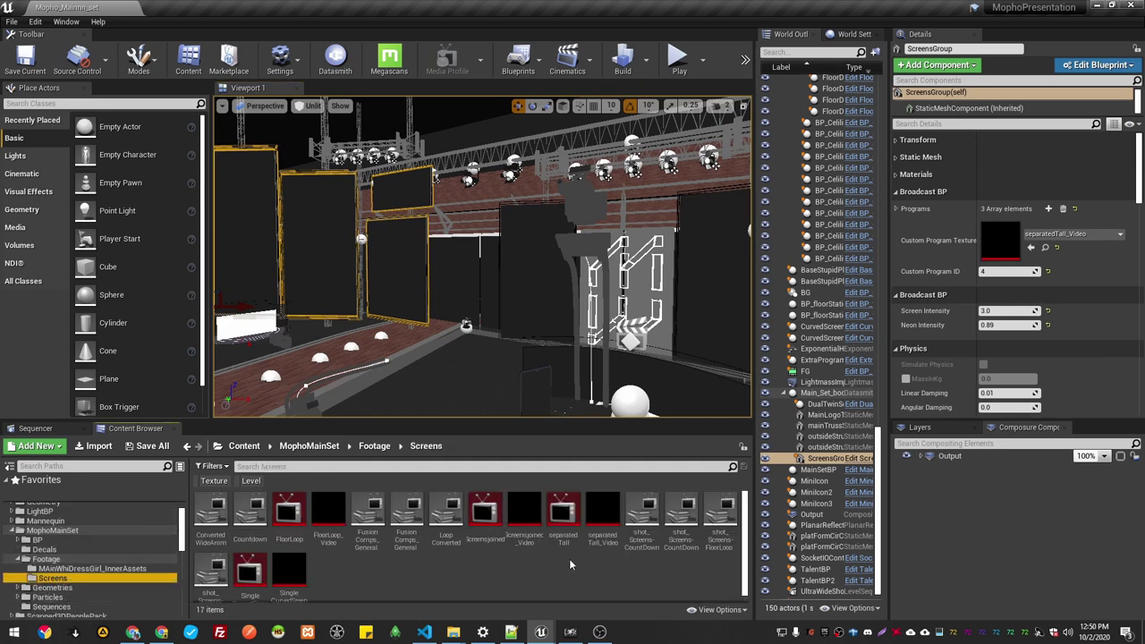
{"action": "scroll", "coordinate": [440, 541], "scroll_direction": "down", "scroll_amount": 1}
{"action": "double_click", "coordinate": [485, 517]}
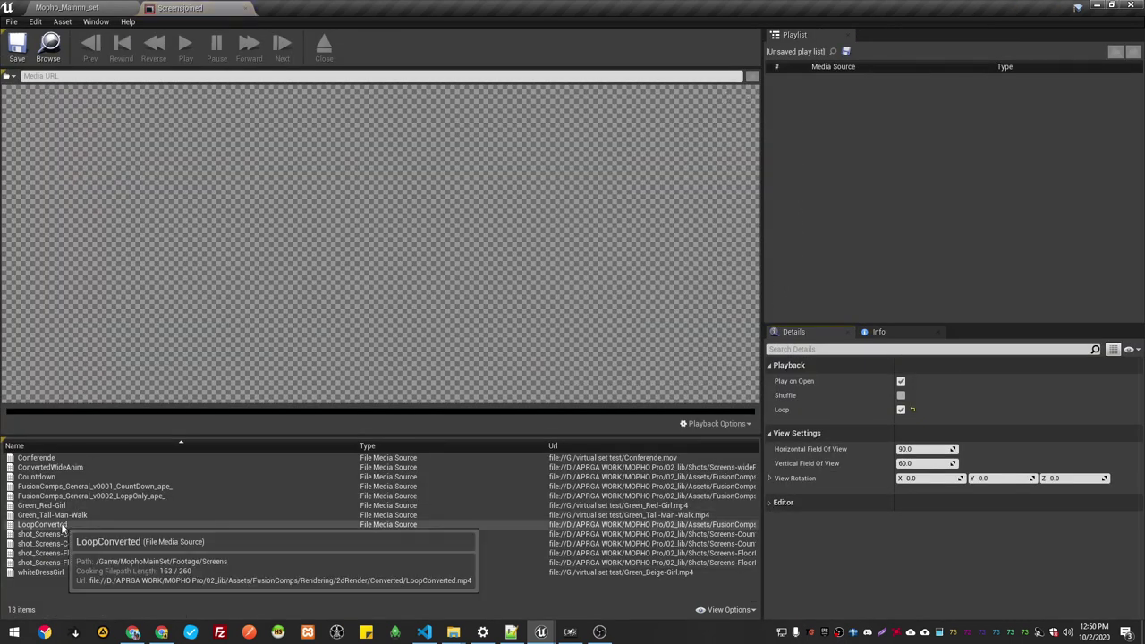
{"action": "double_click", "coordinate": [54, 524]}
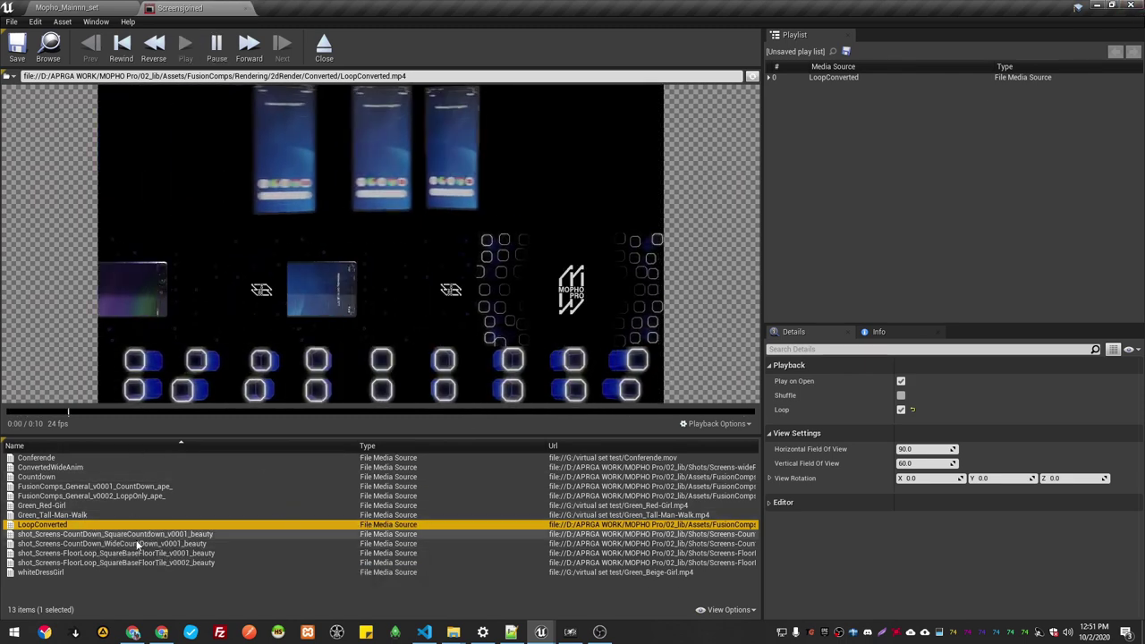
{"action": "left_click", "coordinate": [75, 9]}
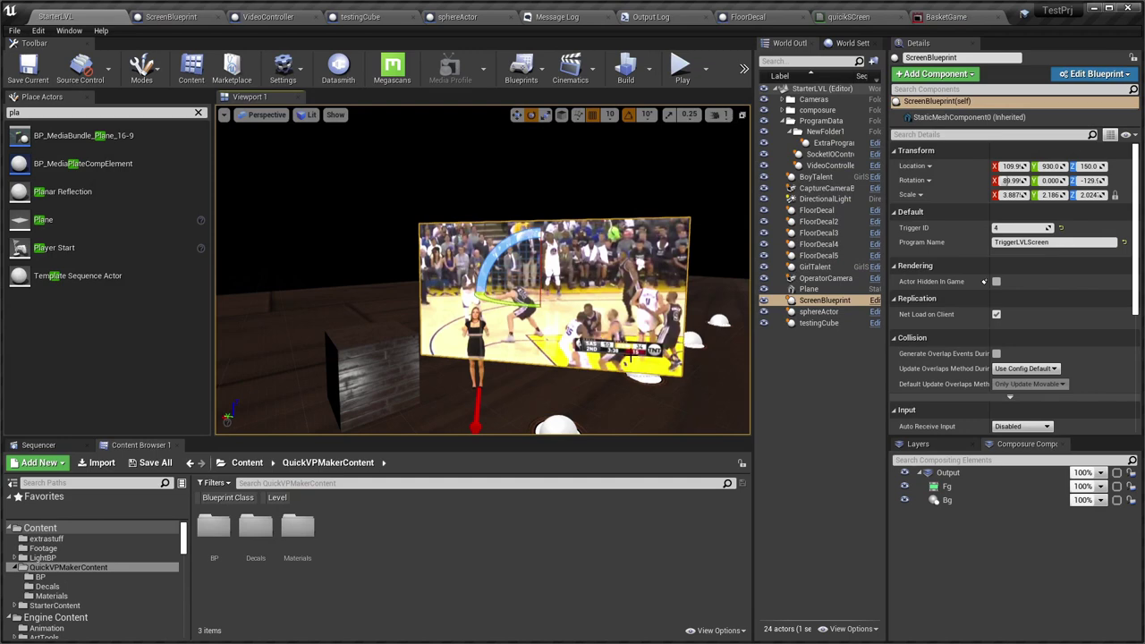
In ScreenBlueprint's event graph, delete the Print String node, compile, and move the Branch closer to the equality comparison.
{"action": "right_click_drag", "start_coordinate": [558, 303], "coordinate": [636, 272]}
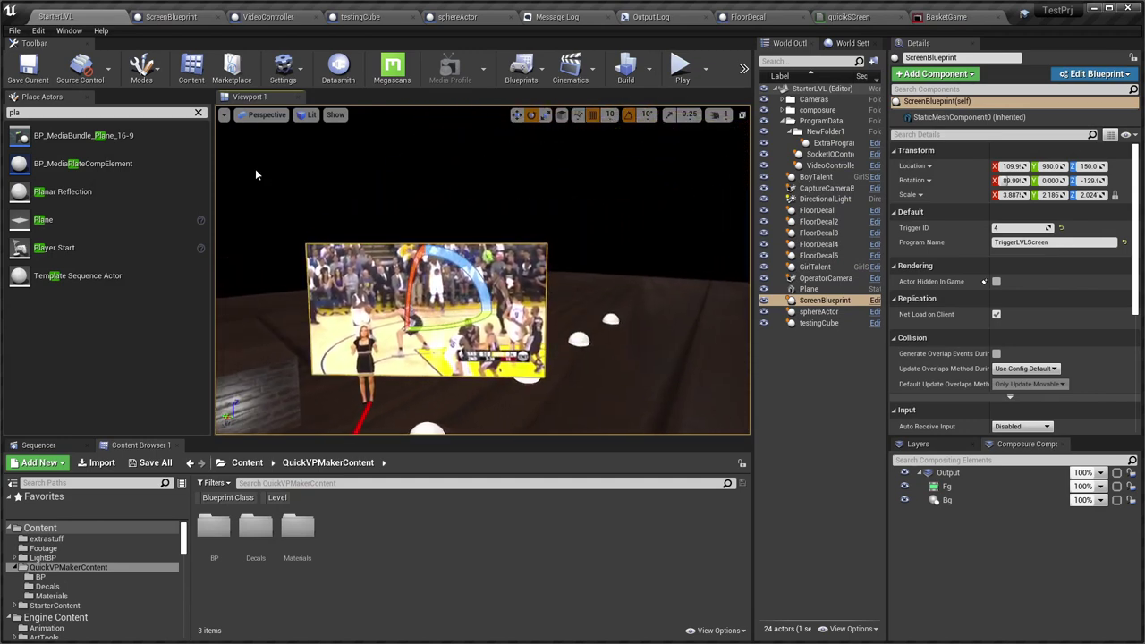
{"action": "left_click", "coordinate": [170, 16]}
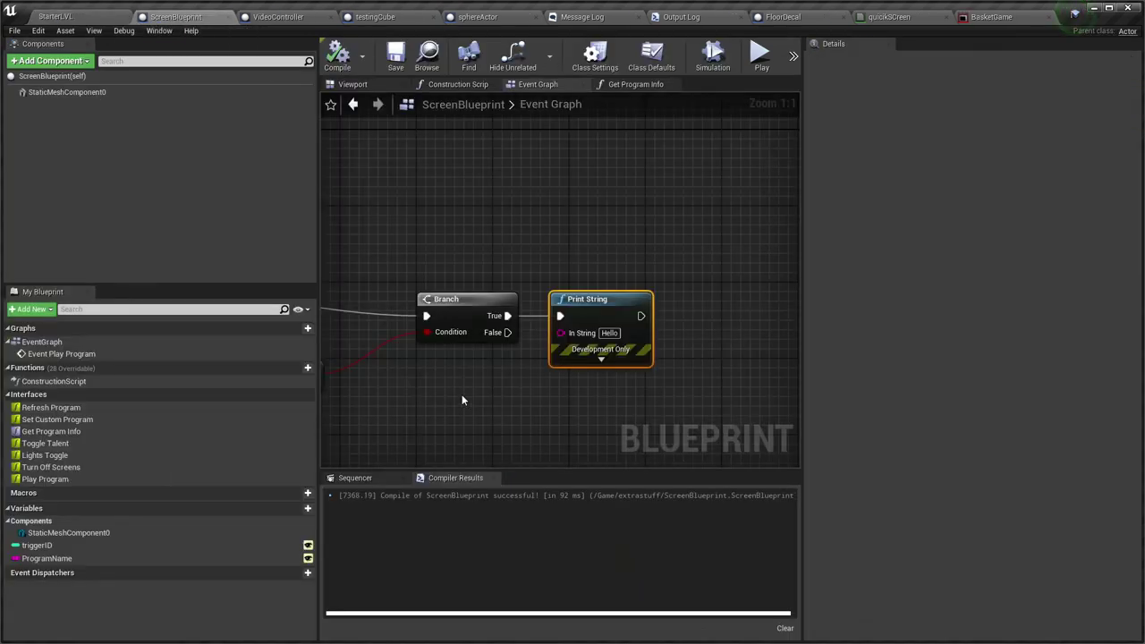
{"action": "right_click_drag", "start_coordinate": [461, 400], "coordinate": [614, 340]}
{"action": "scroll", "coordinate": [528, 355], "scroll_direction": "down", "scroll_amount": 2}
{"action": "key", "text": "Delete"}
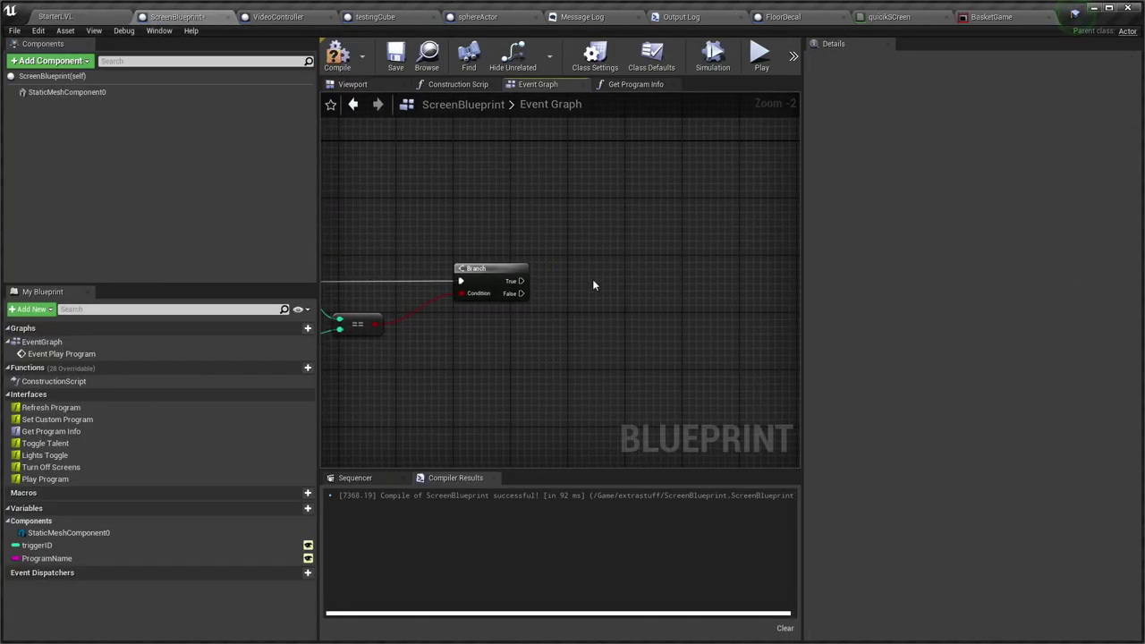
{"action": "right_click_drag", "start_coordinate": [416, 369], "coordinate": [518, 349]}
{"action": "left_click", "coordinate": [341, 59]}
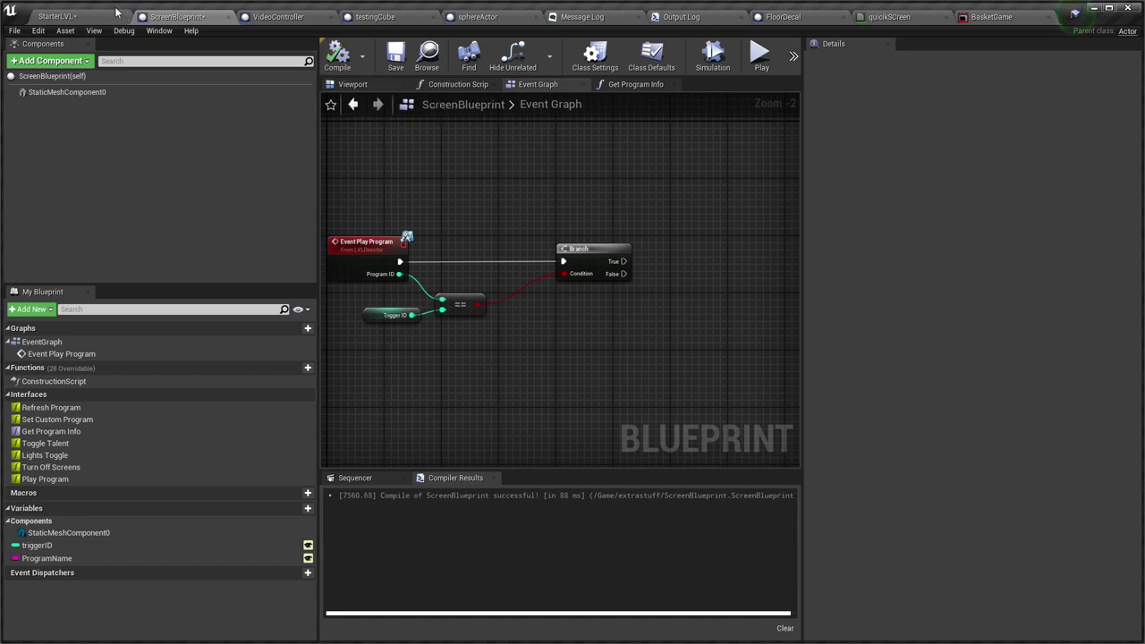
{"action": "key", "text": "ctrl+shift+s"}
{"action": "left_click_drag", "start_coordinate": [614, 257], "coordinate": [569, 257]}
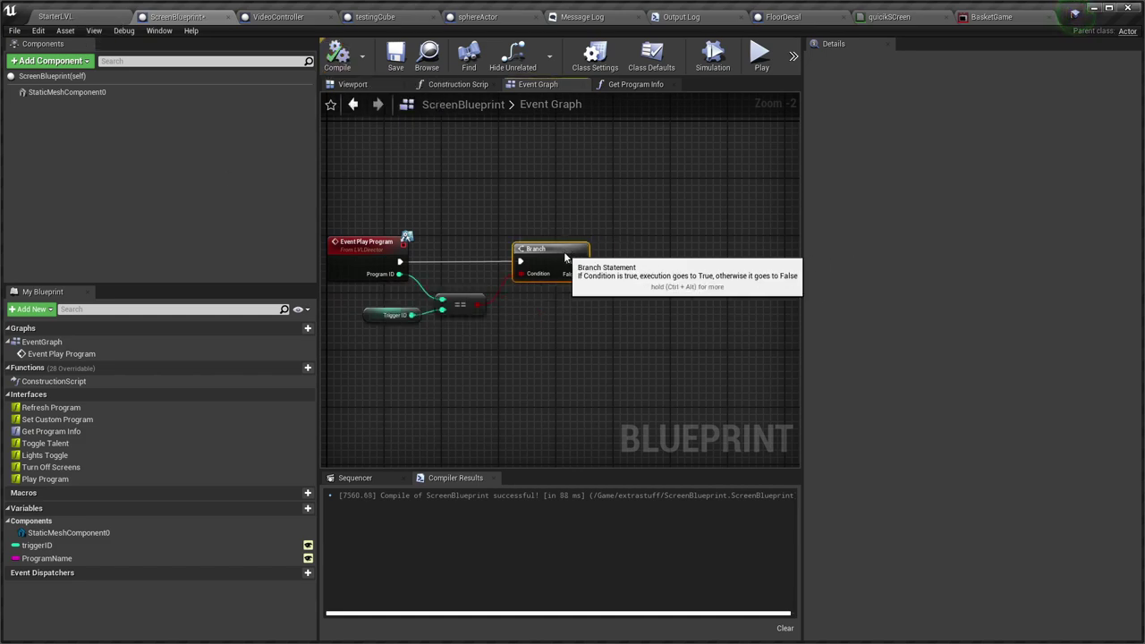
{"action": "right_click_drag", "start_coordinate": [545, 389], "coordinate": [593, 389]}
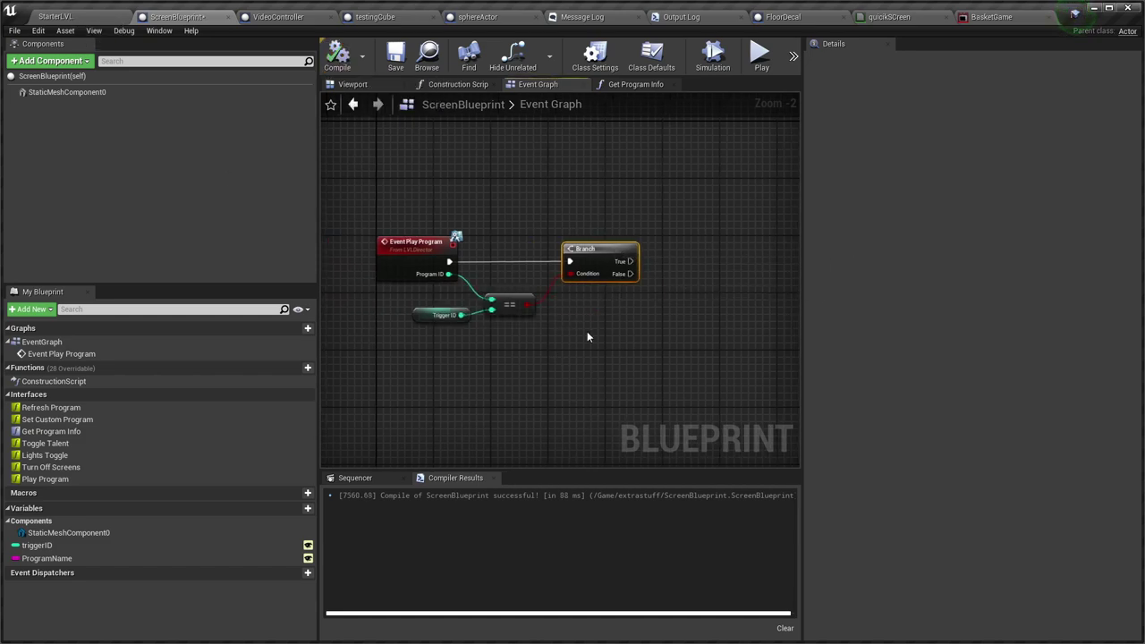
Add a Boolean variable named Visble to ScreenBlueprint, compile and save.
{"action": "left_click", "coordinate": [296, 508]}
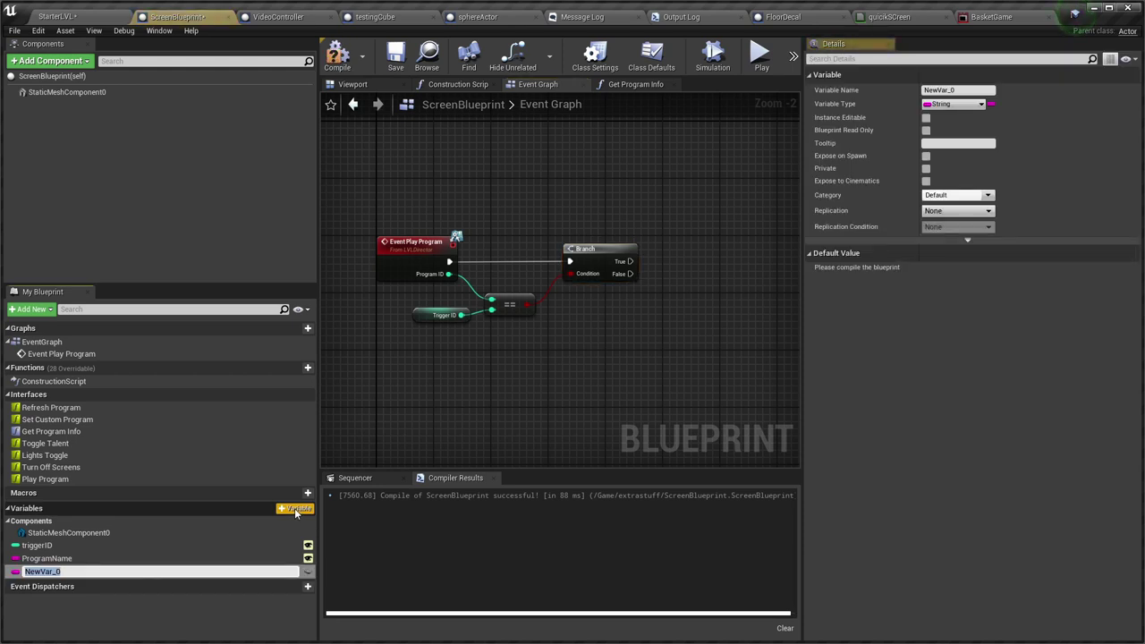
{"action": "type", "text": "Visible"}
{"action": "key", "text": "Return"}
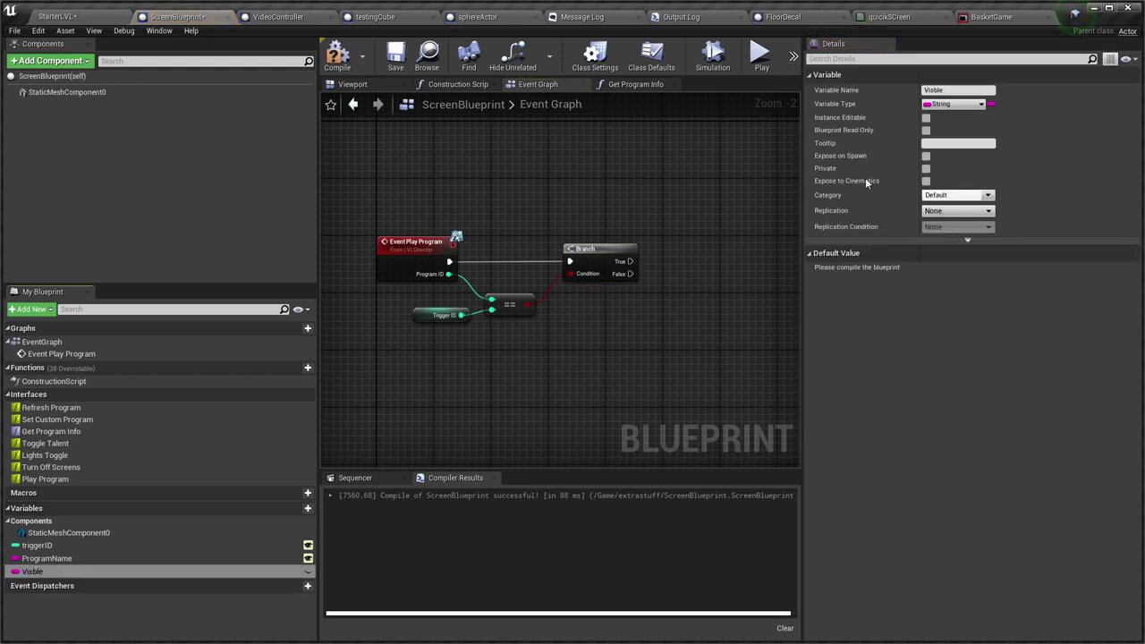
{"action": "left_click", "coordinate": [964, 107]}
{"action": "left_click", "coordinate": [839, 133]}
{"action": "left_click", "coordinate": [351, 65]}
{"action": "left_click", "coordinate": [396, 56]}
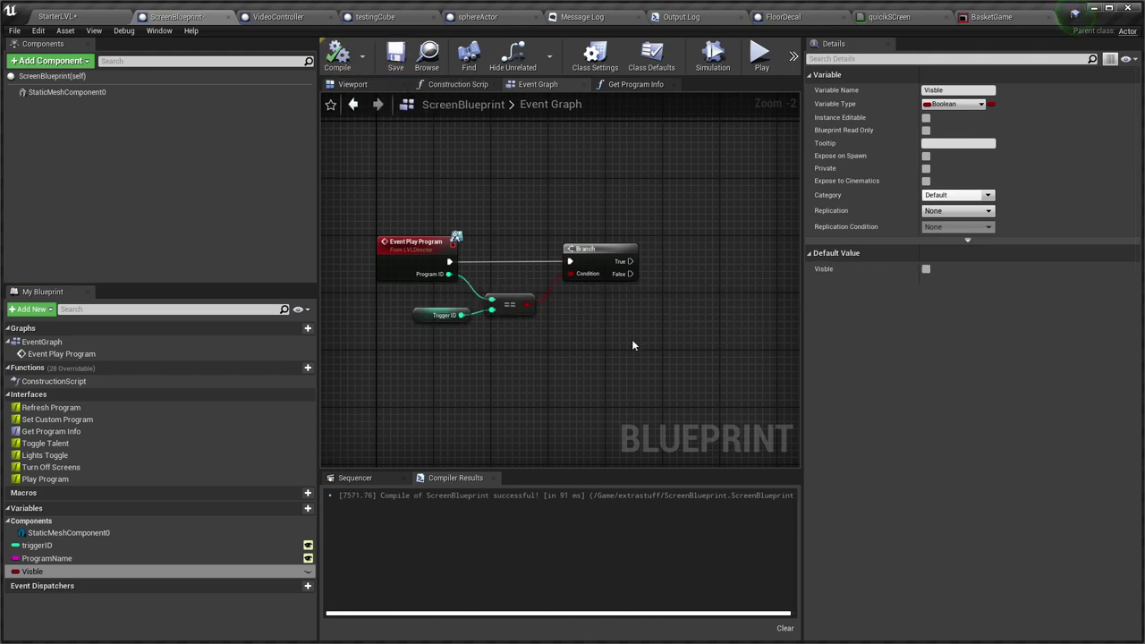
Enable Actor Hidden In Game in ScreenBlueprint's class defaults.
{"action": "right_click_drag", "start_coordinate": [632, 339], "coordinate": [607, 388]}
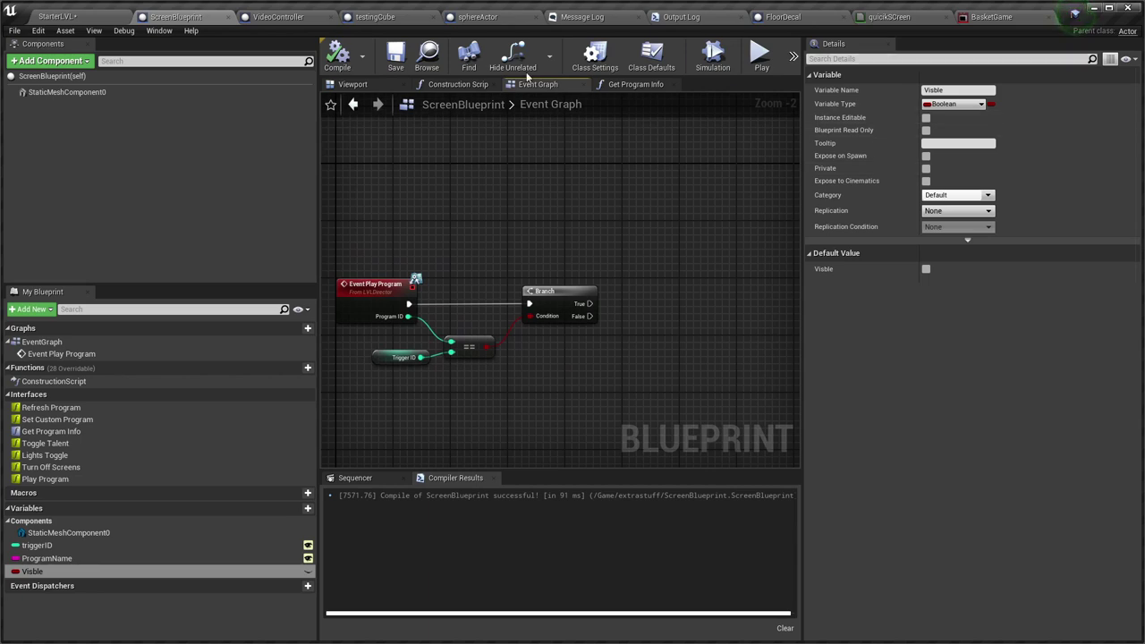
{"action": "left_click", "coordinate": [125, 76]}
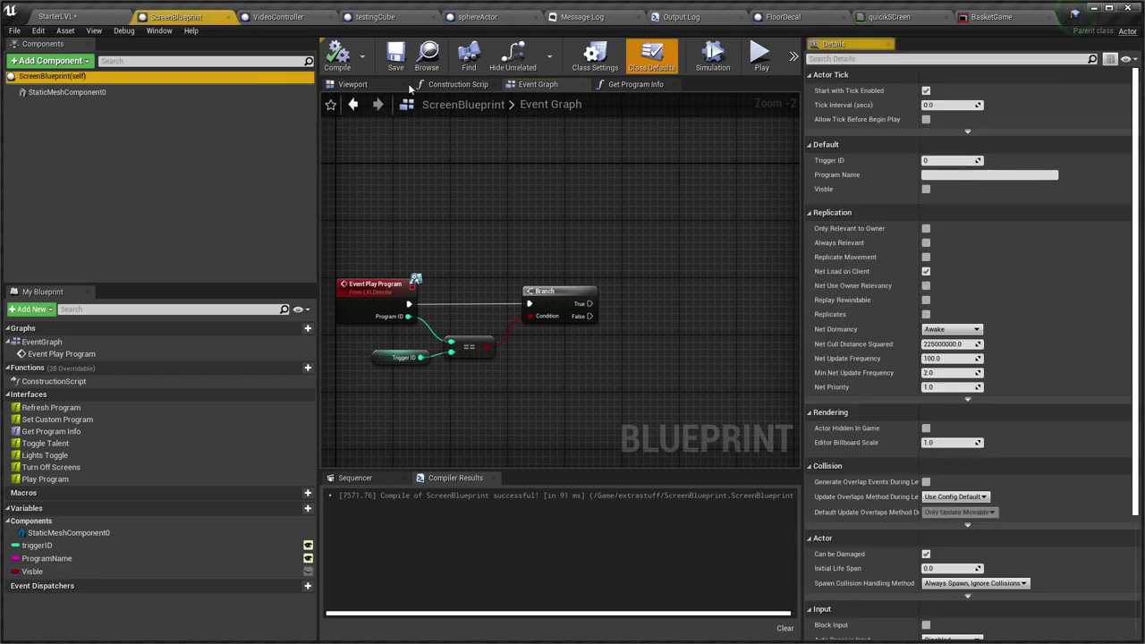
{"action": "left_click", "coordinate": [924, 59]}
{"action": "type", "text": "hid"}
{"action": "left_click", "coordinate": [926, 91]}
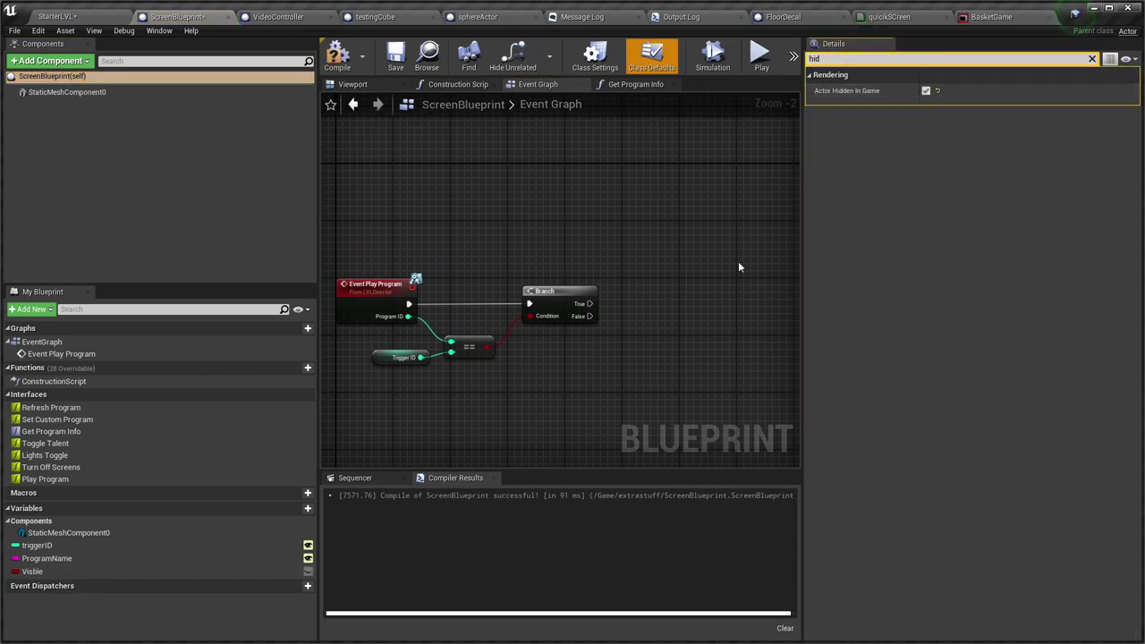
Place a Get node for the Visble variable below the Branch in the event graph.
{"action": "right_click_drag", "start_coordinate": [513, 417], "coordinate": [605, 367]}
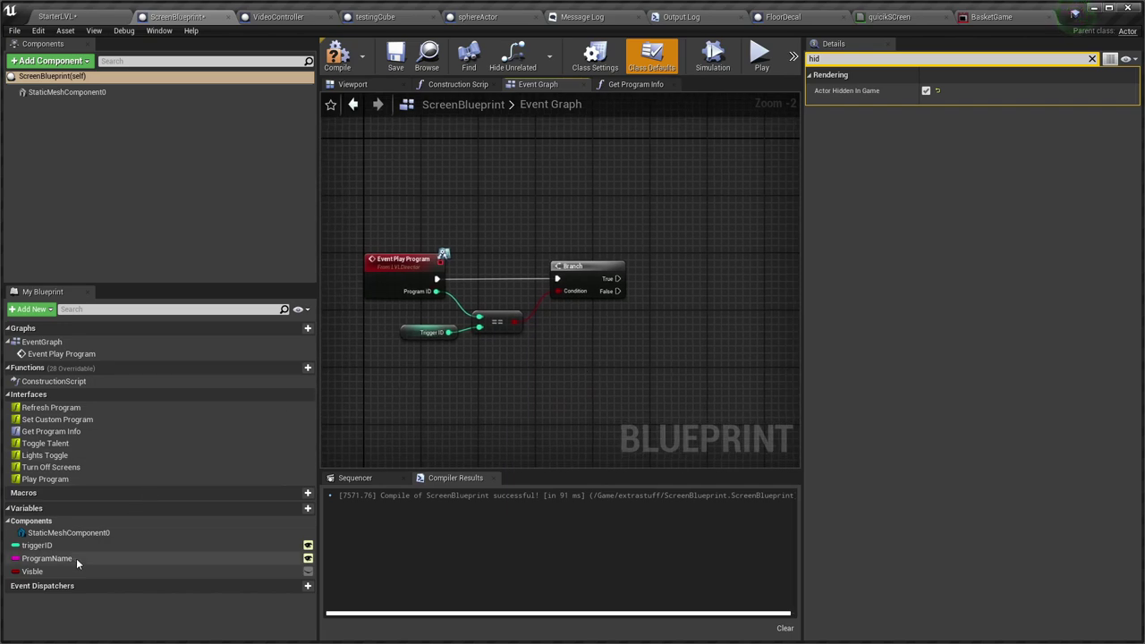
{"action": "left_click", "coordinate": [36, 571]}
{"action": "left_click_drag", "start_coordinate": [35, 572], "coordinate": [557, 329]}
{"action": "left_click", "coordinate": [591, 342]}
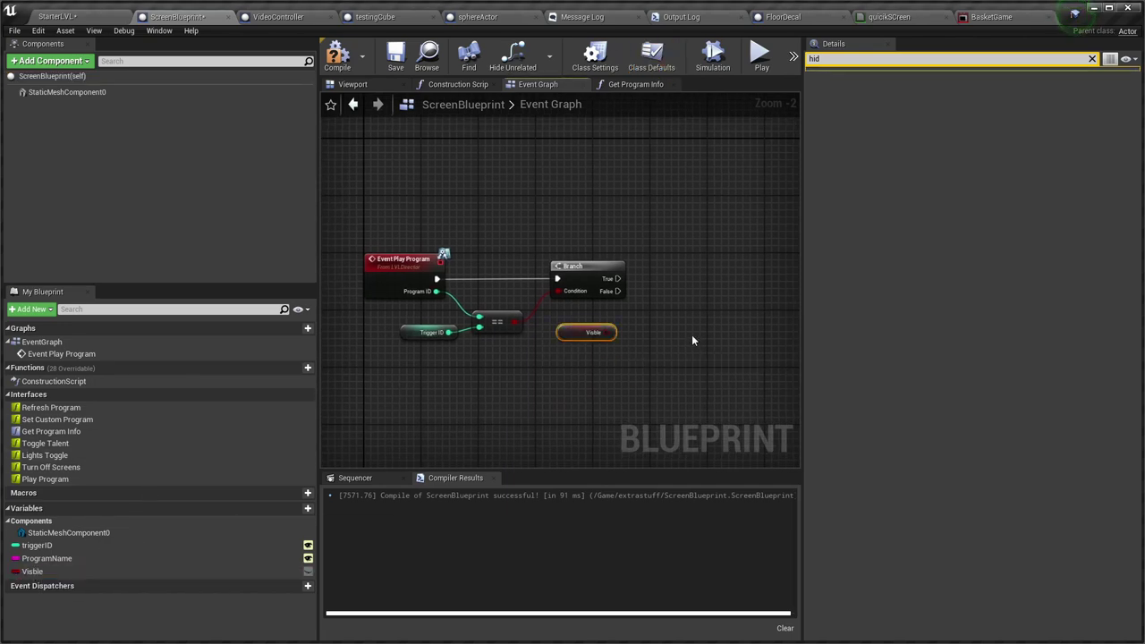
{"action": "scroll", "coordinate": [566, 342], "scroll_direction": "up", "scroll_amount": 2}
{"action": "left_click_drag", "start_coordinate": [512, 291], "coordinate": [645, 291]}
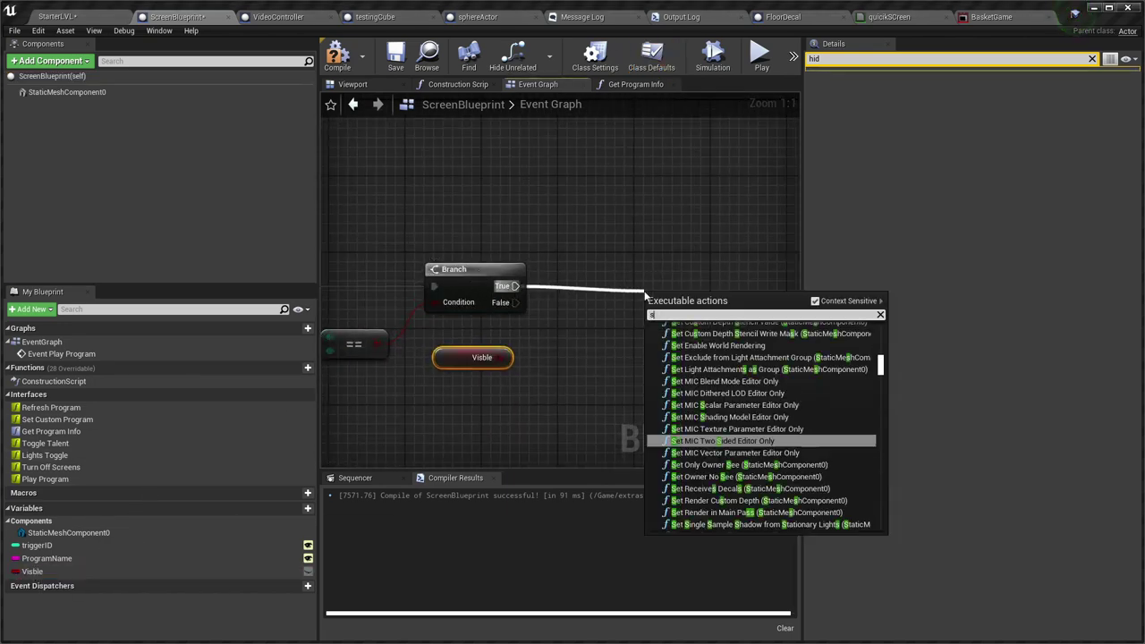
{"action": "type", "text": "sethi"}
{"action": "key", "text": "Return"}
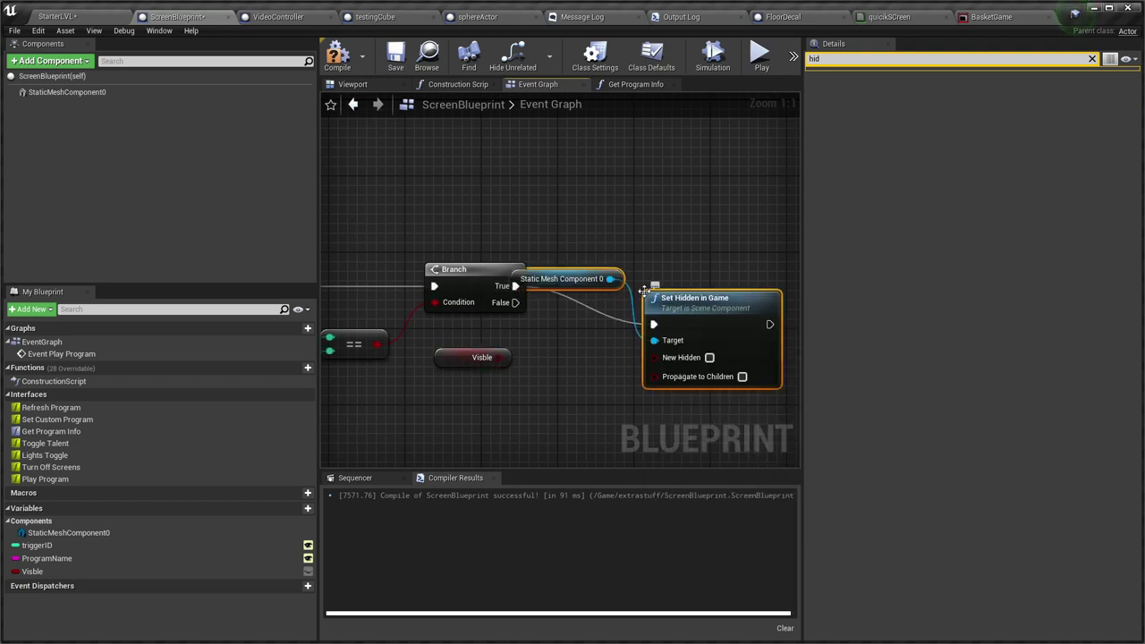
{"action": "key", "text": "Delete"}
Add a Set Actor Hidden In Game node from the Branch's True output and connect Visble to New Hidden.
{"action": "left_click_drag", "start_coordinate": [513, 293], "coordinate": [583, 290]}
{"action": "type", "text": "setactor"}
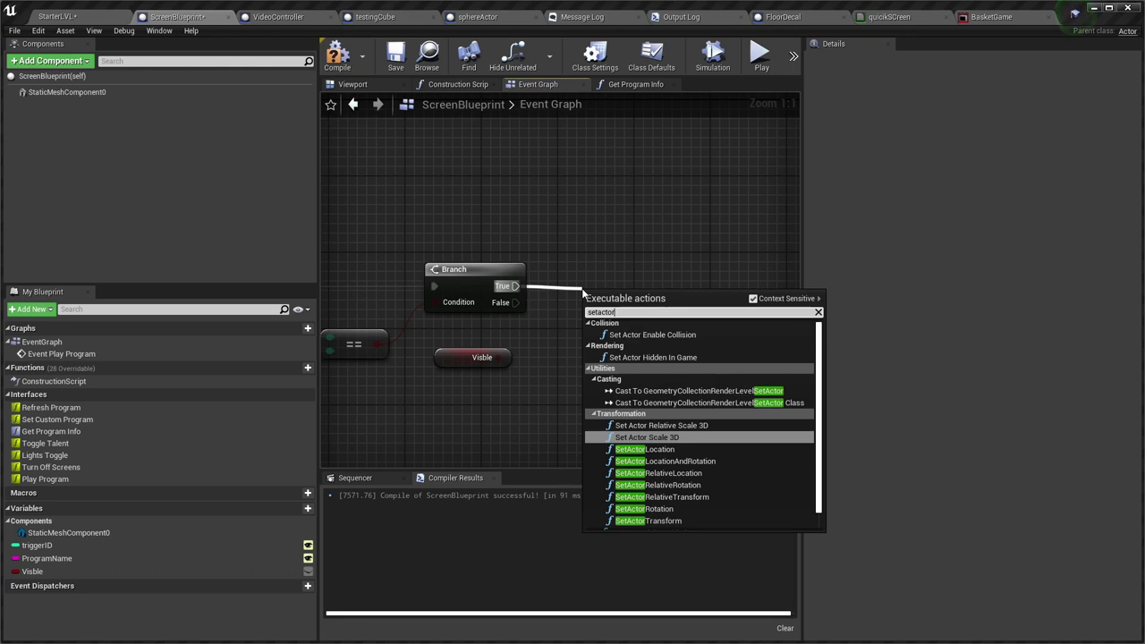
{"action": "type", "text": "hid"}
{"action": "key", "text": "Return"}
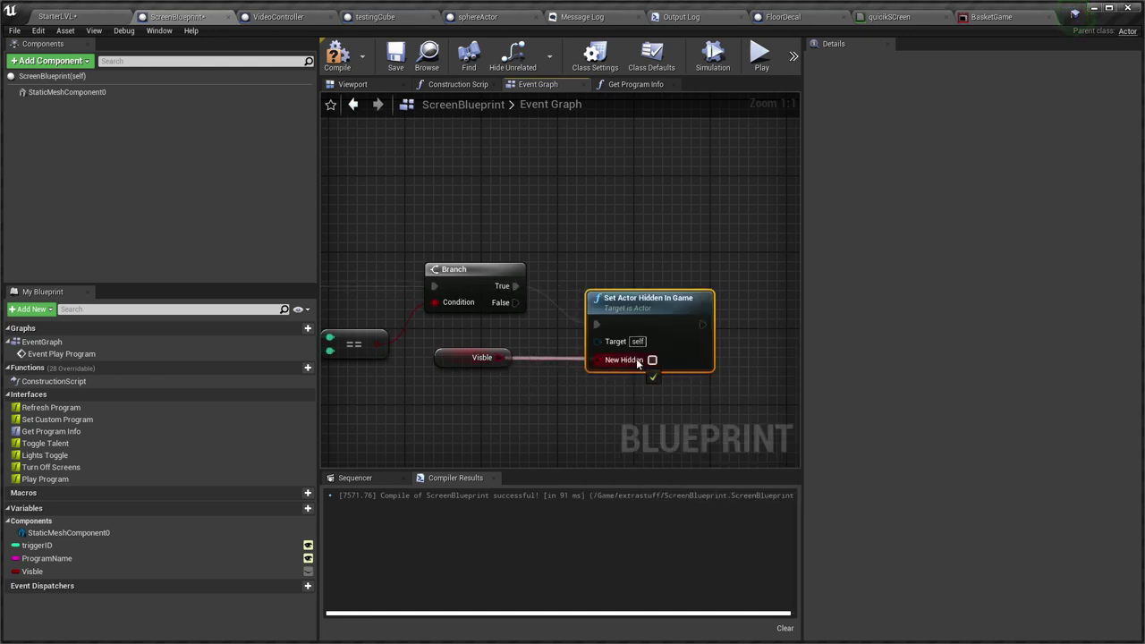
{"action": "left_click_drag", "start_coordinate": [638, 362], "coordinate": [637, 361]}
Set Visble to its NOT Boolean value after the Set Actor Hidden In Game node and compile the blueprint.
{"action": "right_click_drag", "start_coordinate": [533, 390], "coordinate": [408, 375]}
{"action": "left_click_drag", "start_coordinate": [359, 344], "coordinate": [462, 402]}
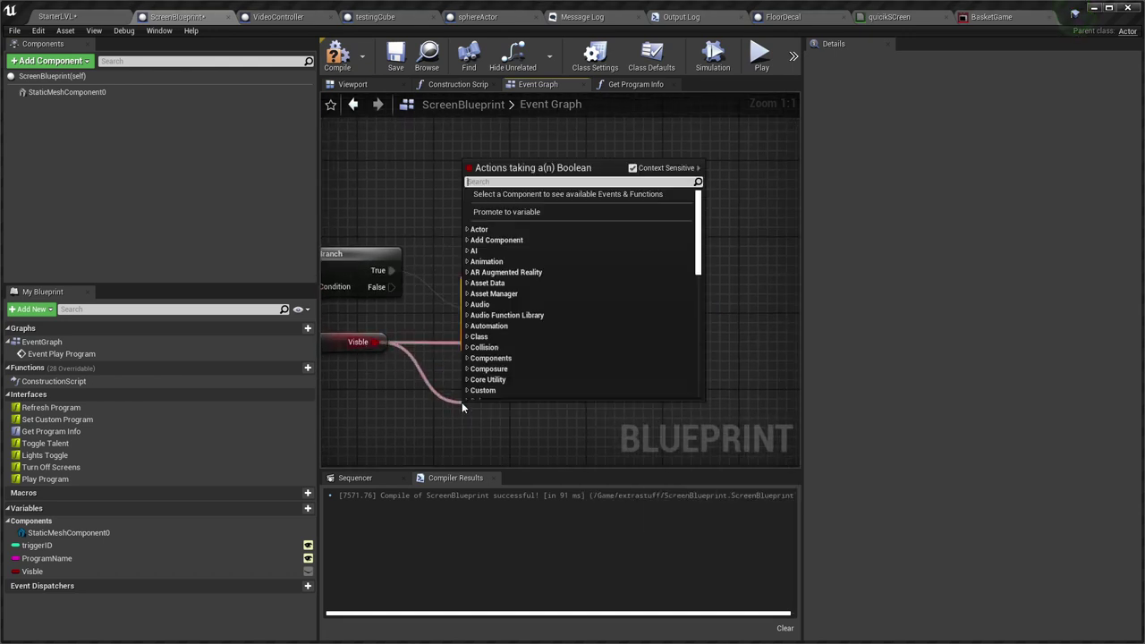
{"action": "type", "text": "no"}
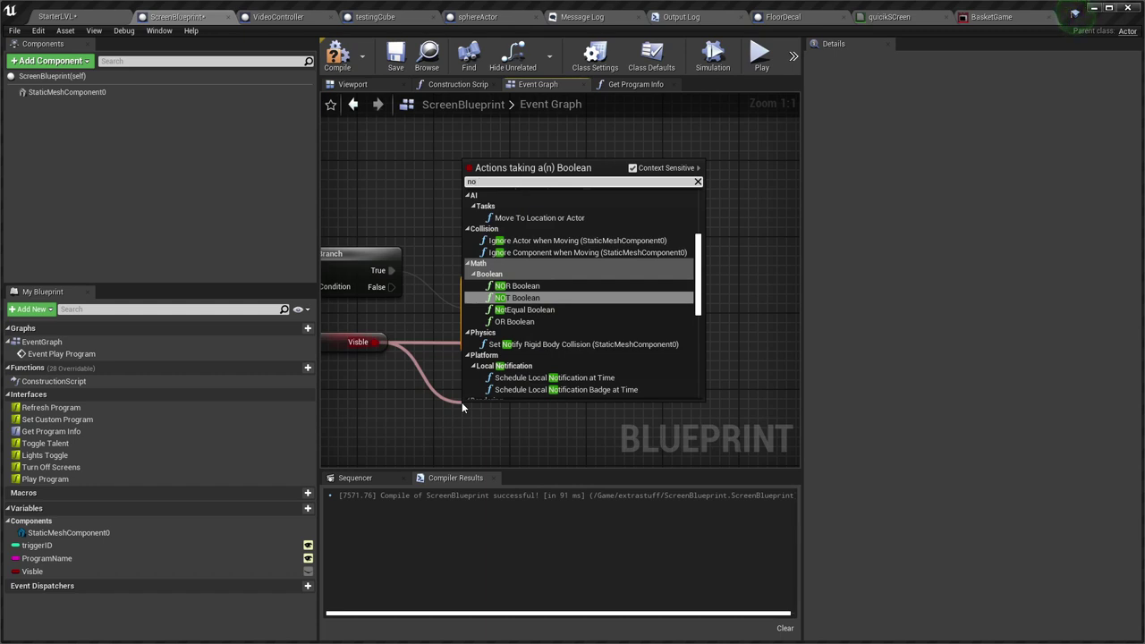
{"action": "key", "text": "Return"}
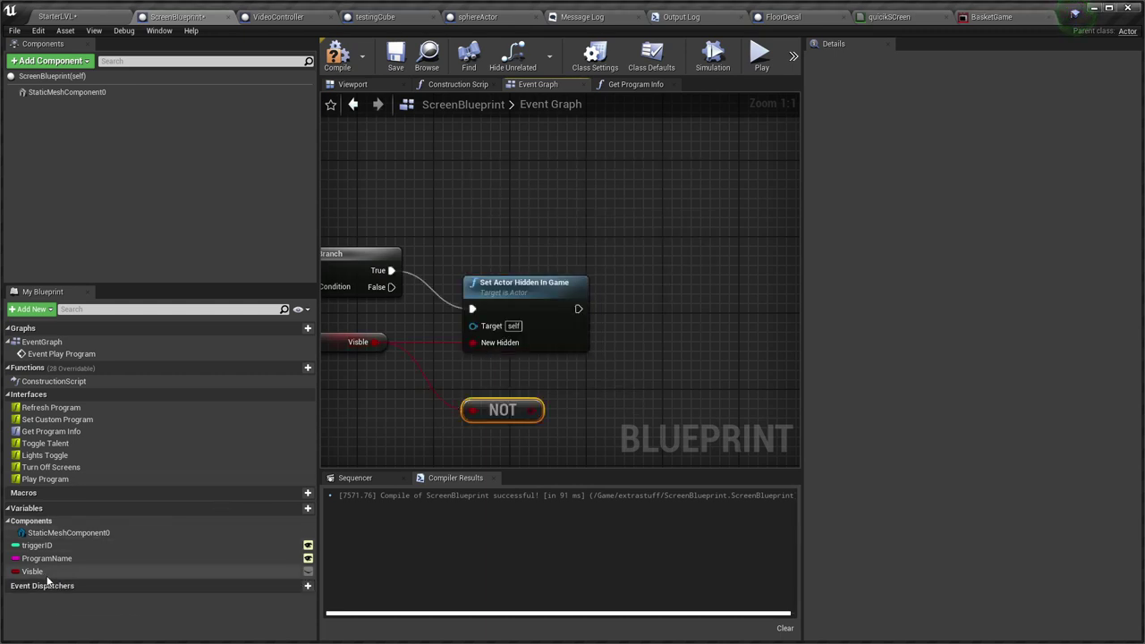
{"action": "left_click_drag", "start_coordinate": [34, 572], "coordinate": [577, 313]}
{"action": "left_click_drag", "start_coordinate": [536, 410], "coordinate": [609, 326]}
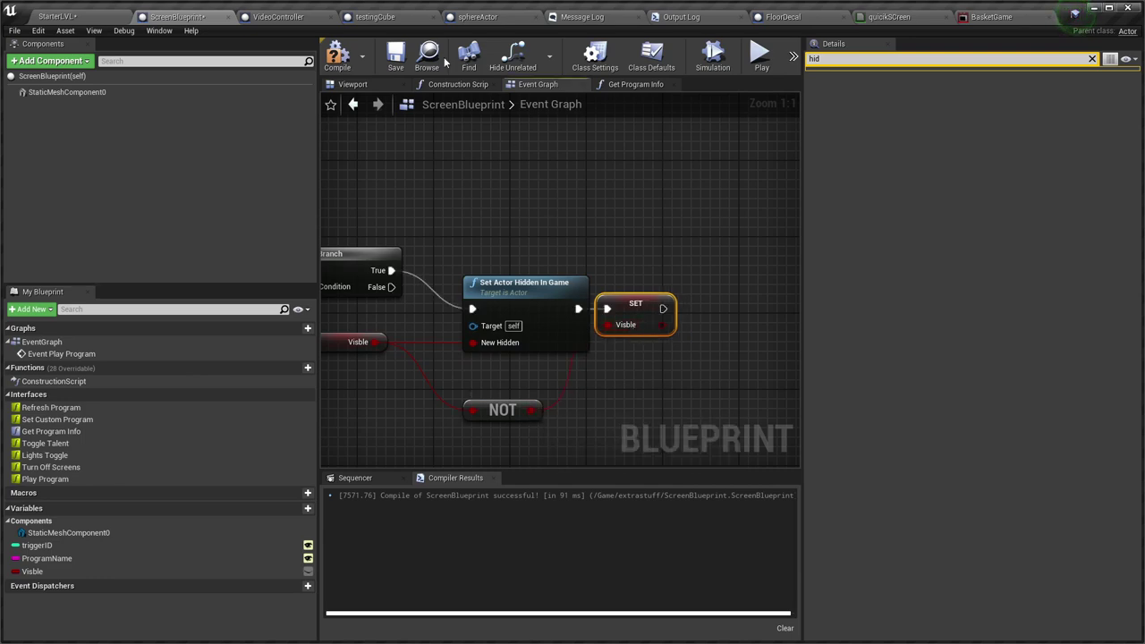
{"action": "left_click", "coordinate": [341, 56]}
Play the StarterLVL level, switch to the QuickVP Controller, and select the GirlTalentCamera view.
{"action": "left_click", "coordinate": [99, 16]}
{"action": "right_click_drag", "start_coordinate": [540, 353], "coordinate": [534, 349]}
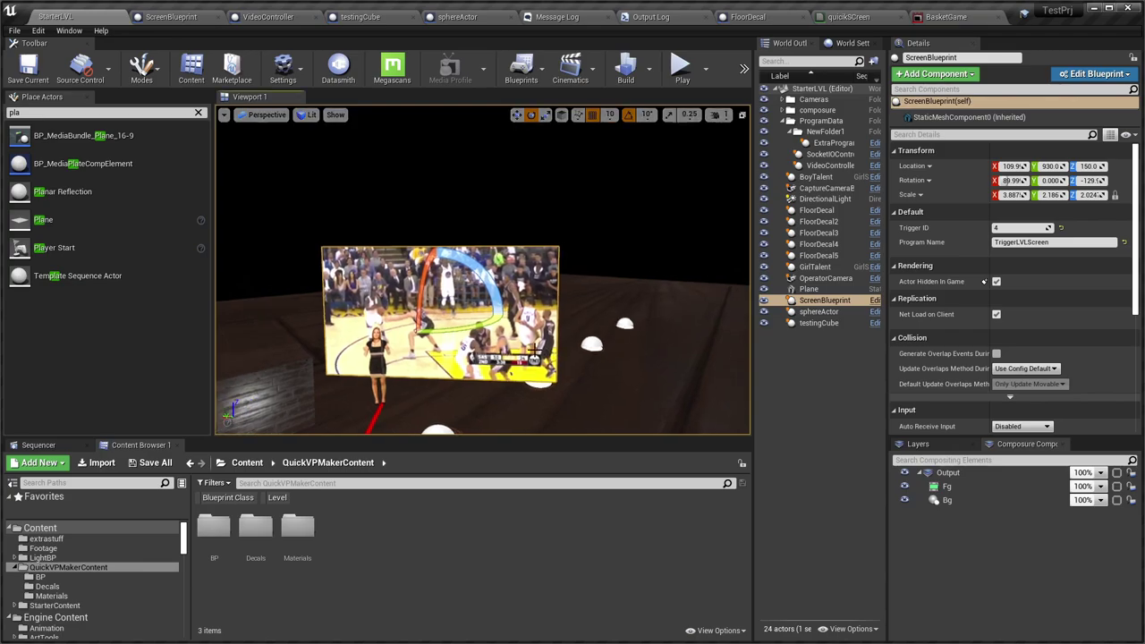
{"action": "key", "text": "alt+p"}
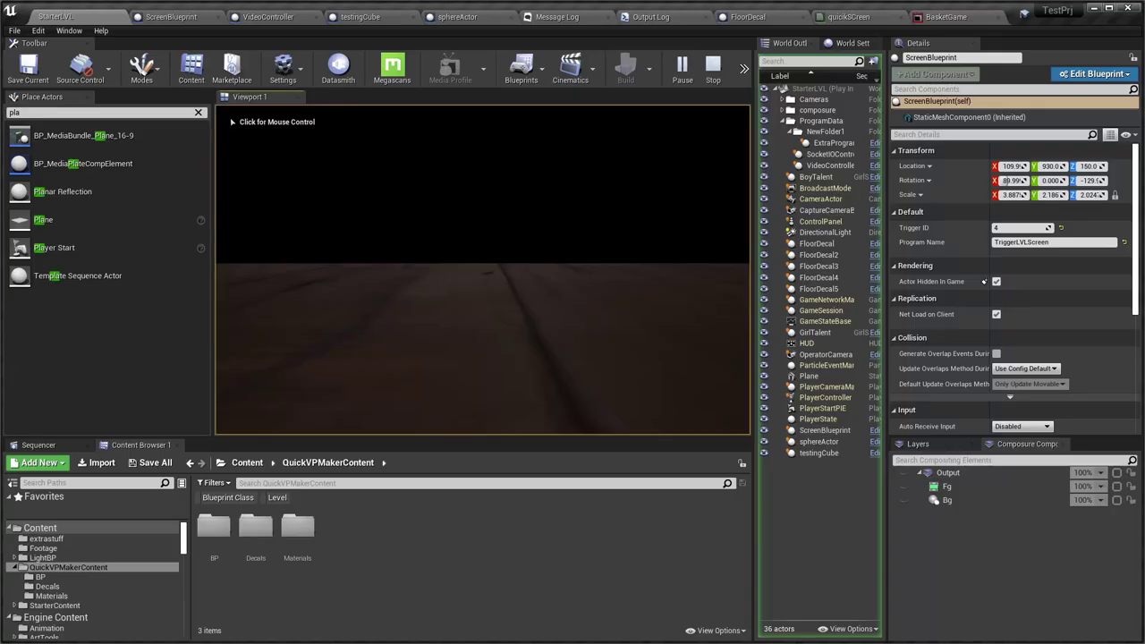
{"action": "key", "text": "alt+Tab"}
{"action": "left_click", "coordinate": [825, 204]}
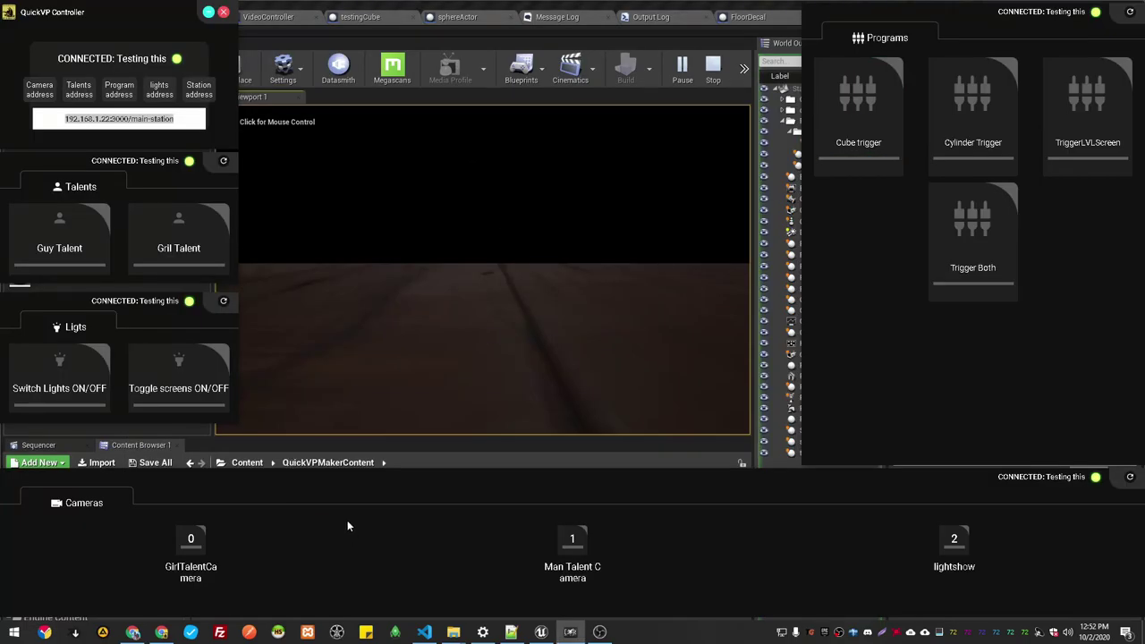
{"action": "left_click", "coordinate": [191, 540]}
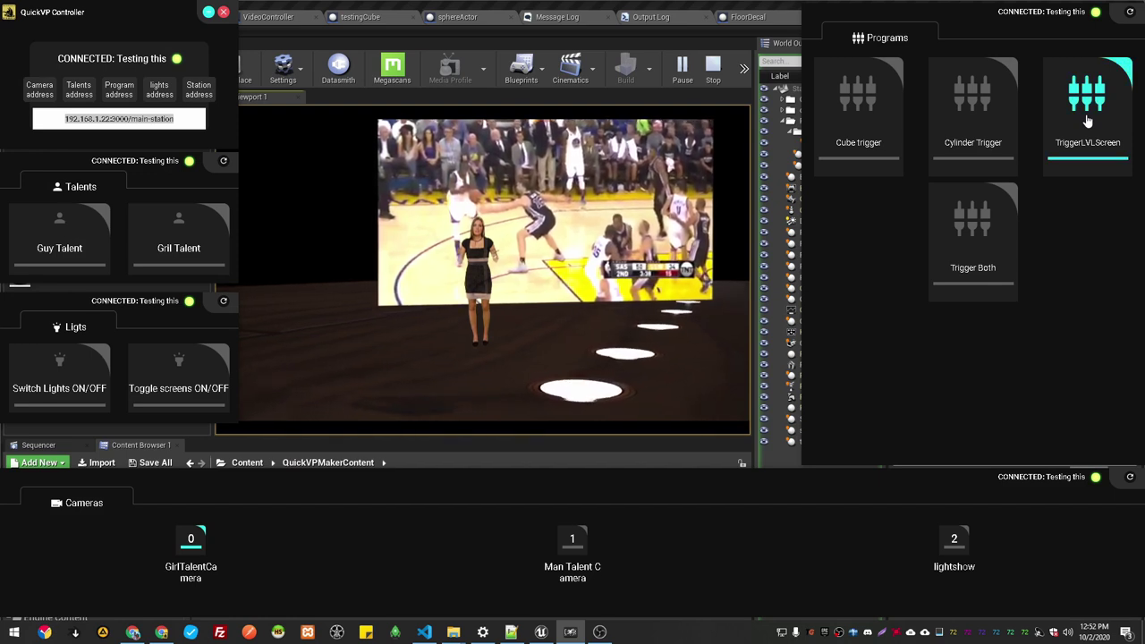
Trigger the TriggerLVLScreen program three times to test the screen toggle, then trigger Gril Talent.
{"action": "left_click", "coordinate": [1088, 121]}
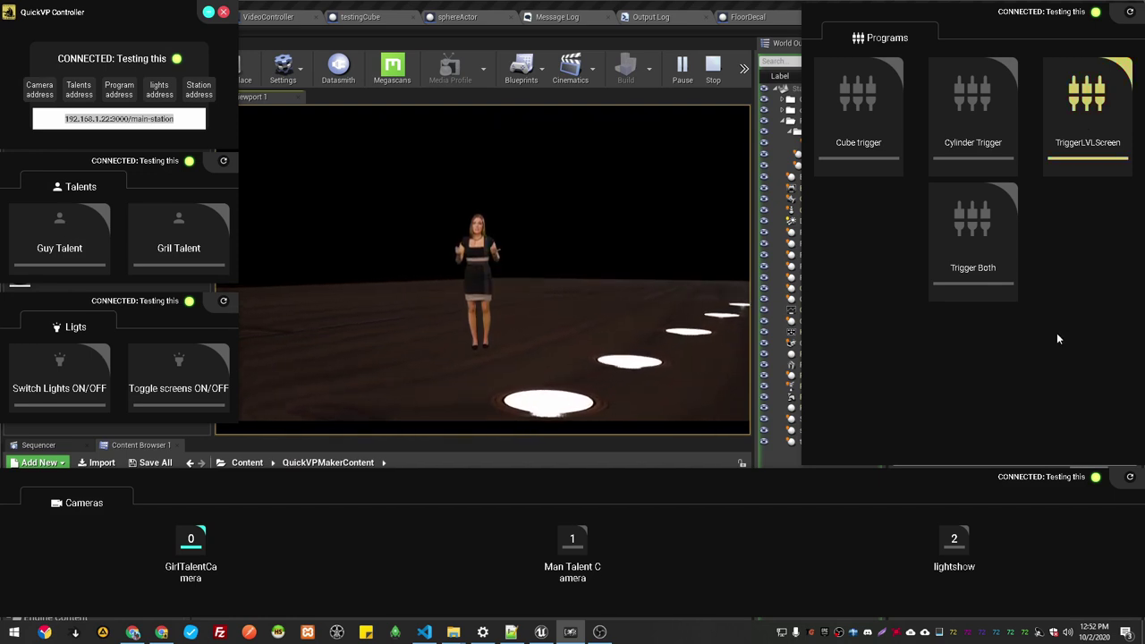
{"action": "left_click", "coordinate": [1115, 158]}
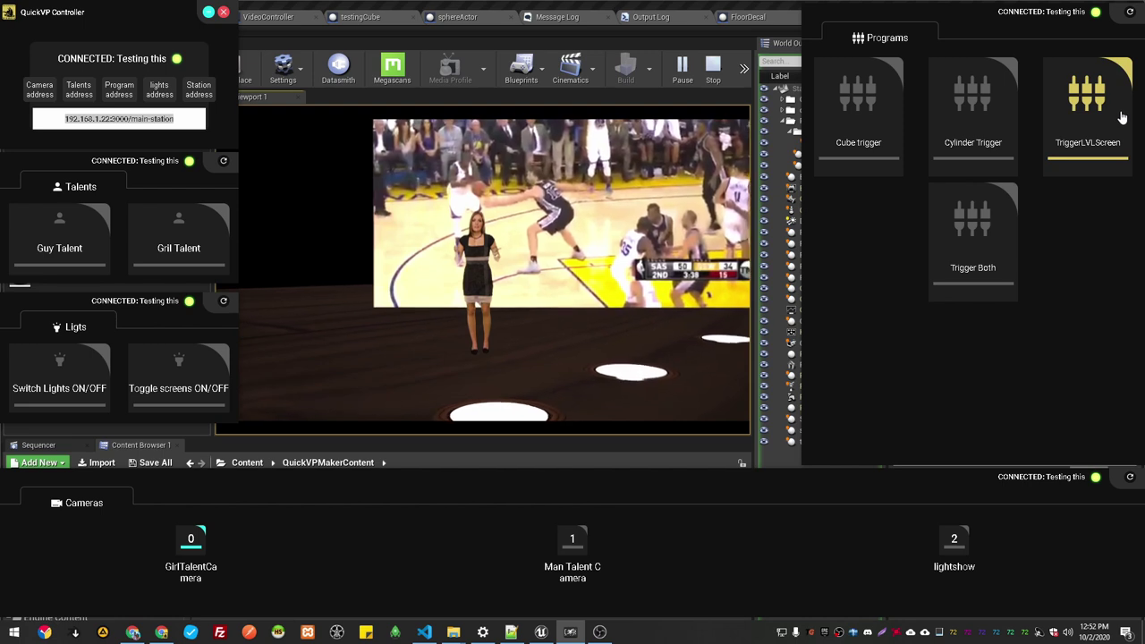
{"action": "left_click", "coordinate": [1114, 117]}
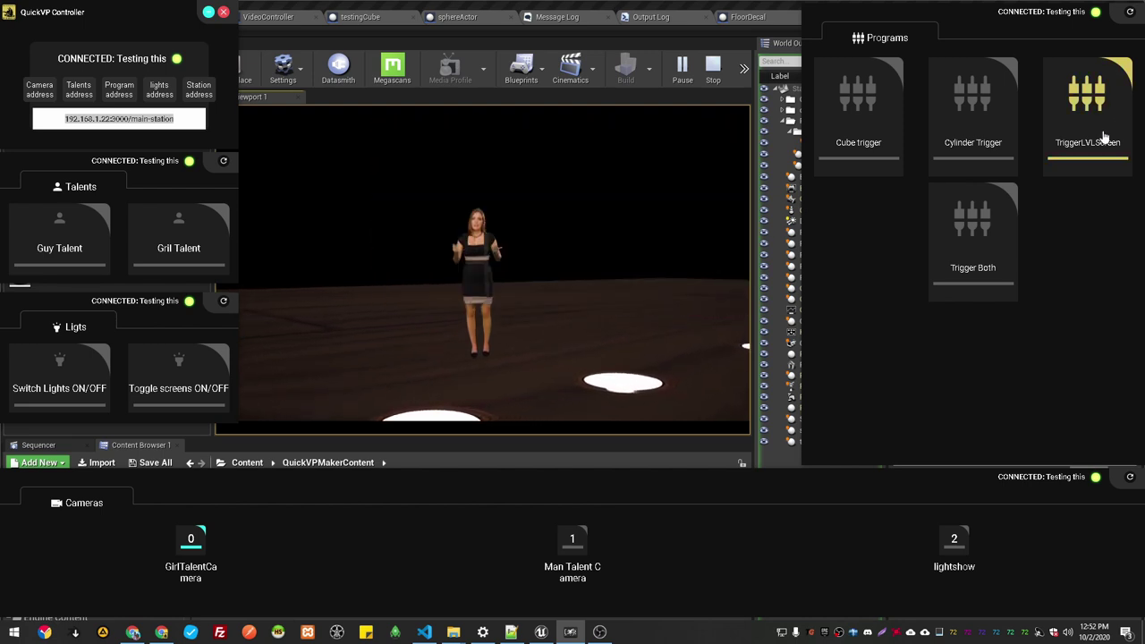
{"action": "left_click", "coordinate": [186, 235]}
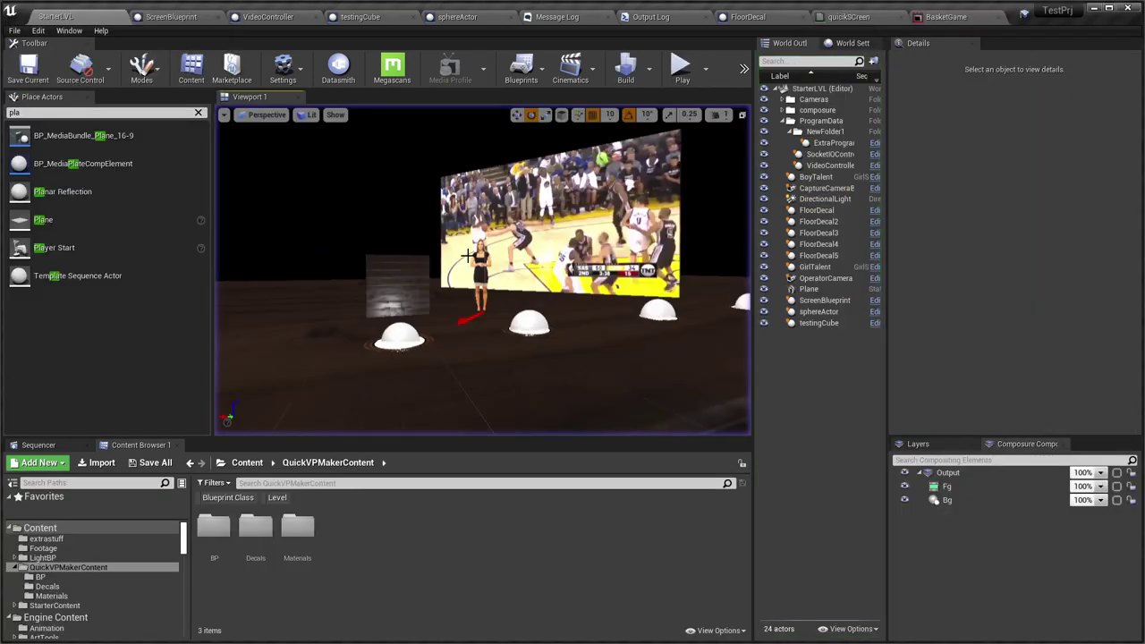
Enable Actor Hidden In Game for the GirlTalent actor in StarterLVL and save the level.
{"action": "left_click", "coordinate": [480, 266]}
{"action": "scroll", "coordinate": [1107, 407], "scroll_direction": "down", "scroll_amount": 6}
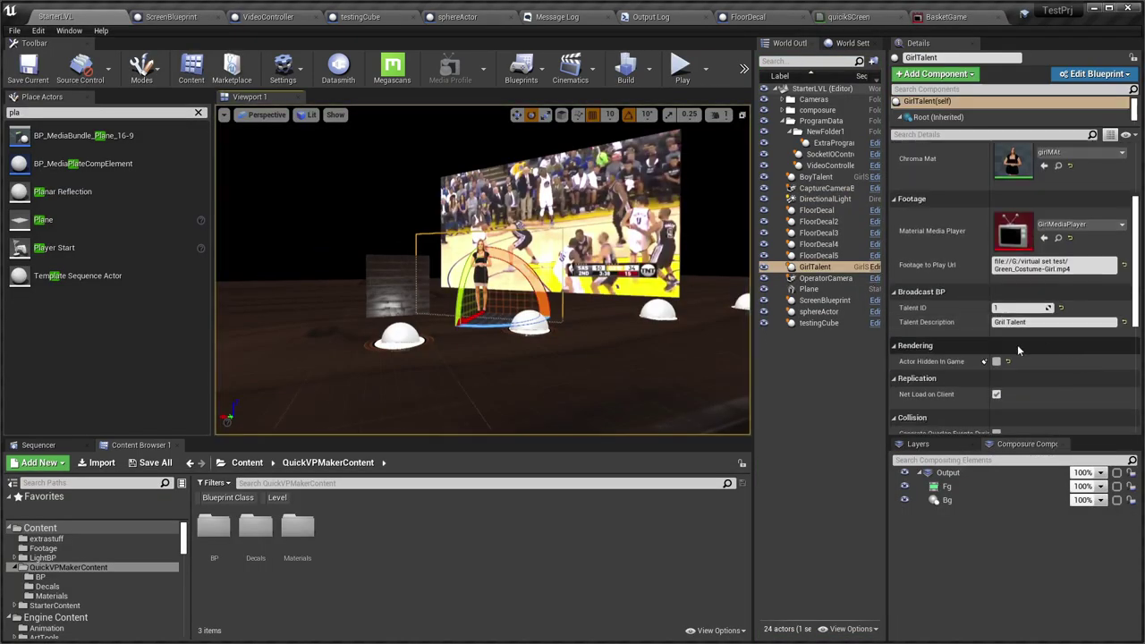
{"action": "left_click", "coordinate": [997, 362]}
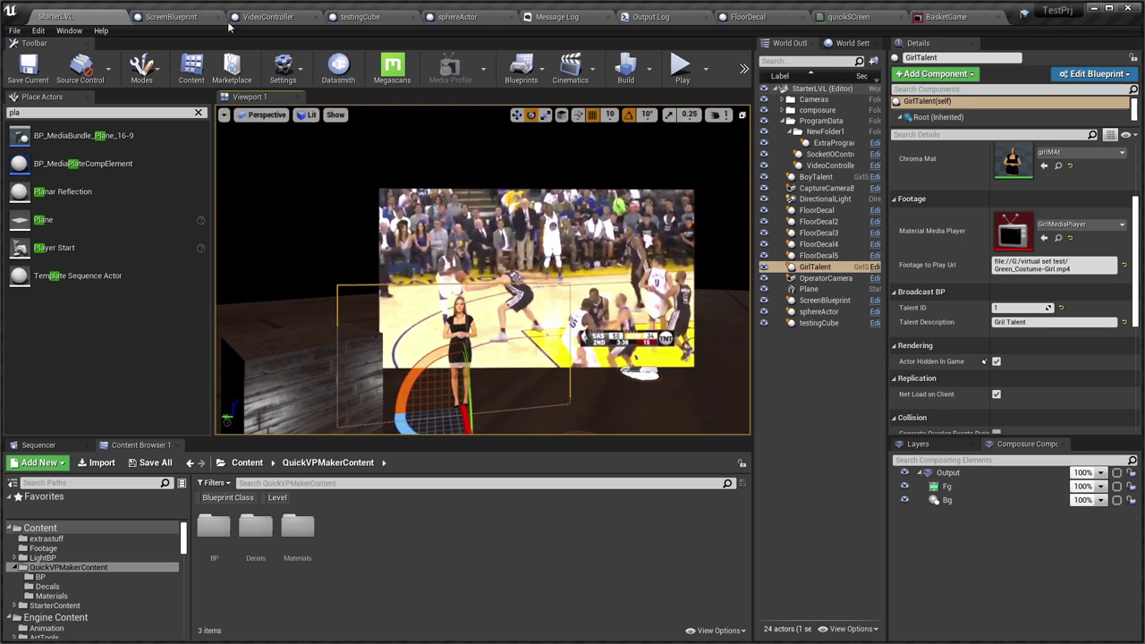
{"action": "right_click_drag", "start_coordinate": [574, 319], "coordinate": [508, 344]}
{"action": "key", "text": "ctrl+s"}
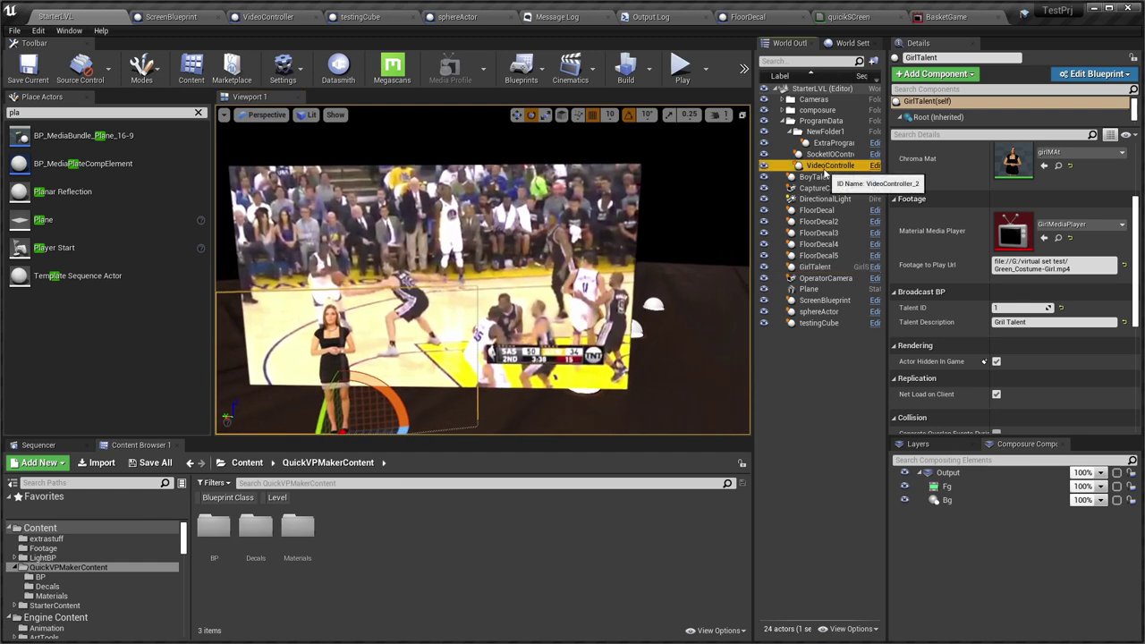
Select the VideoController actor under ProgramData to examine its Programs array.
{"action": "left_click", "coordinate": [830, 166]}
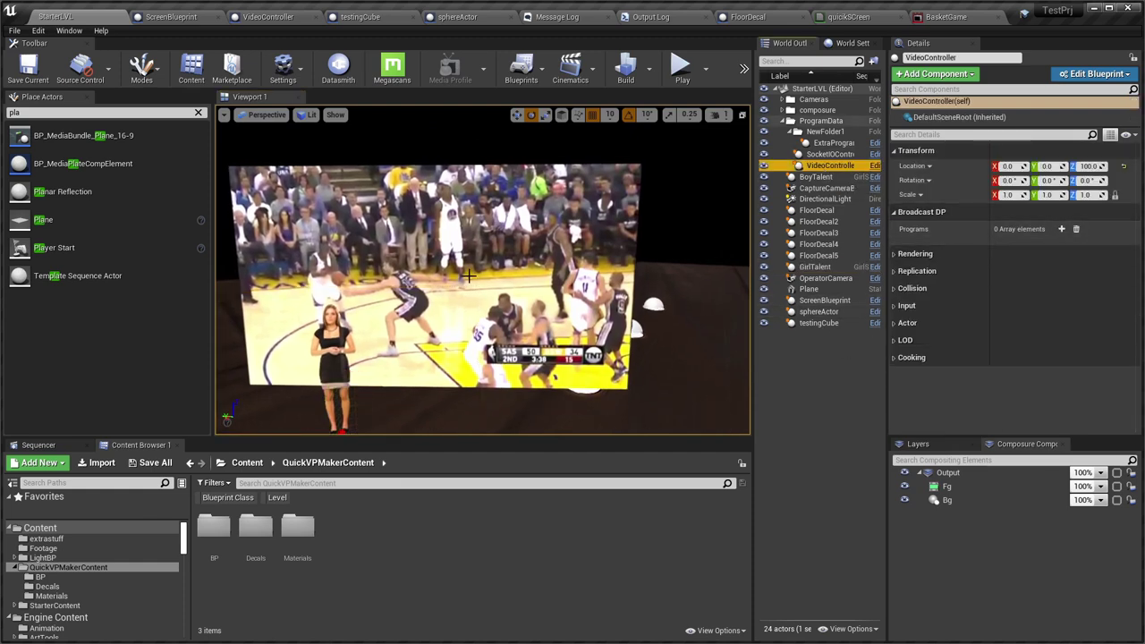
{"action": "key", "text": "s"}
{"action": "right_click_drag", "start_coordinate": [469, 275], "coordinate": [492, 263]}
{"action": "key", "text": "w"}
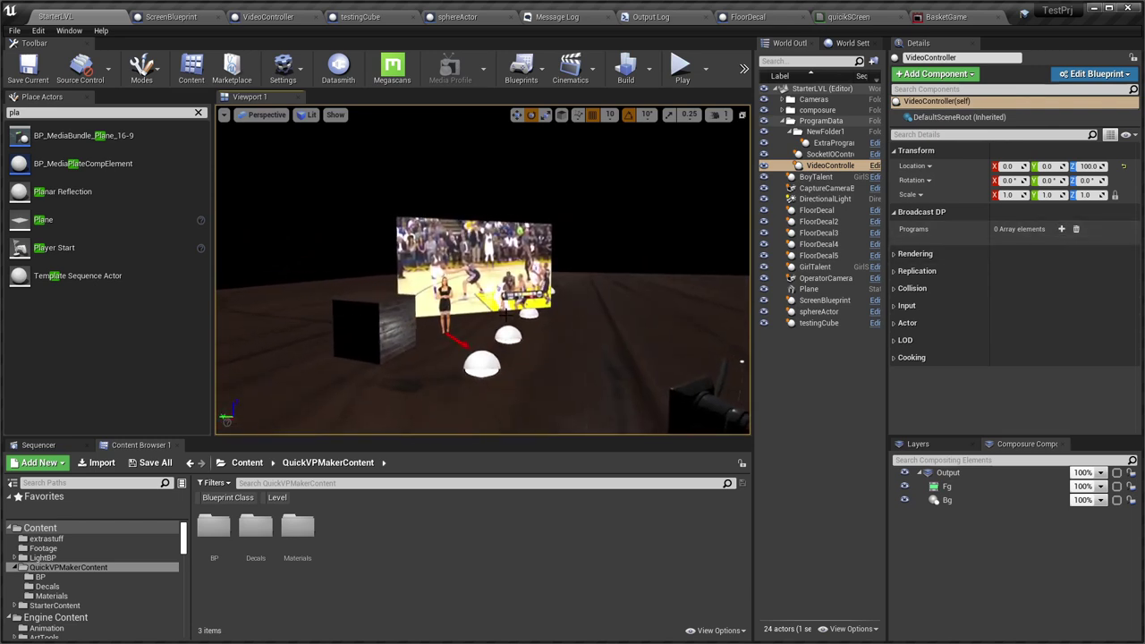
{"action": "key", "text": "a"}
{"action": "right_click_drag", "start_coordinate": [507, 315], "coordinate": [560, 327]}
{"action": "key", "text": "w"}
{"action": "key", "text": "s"}
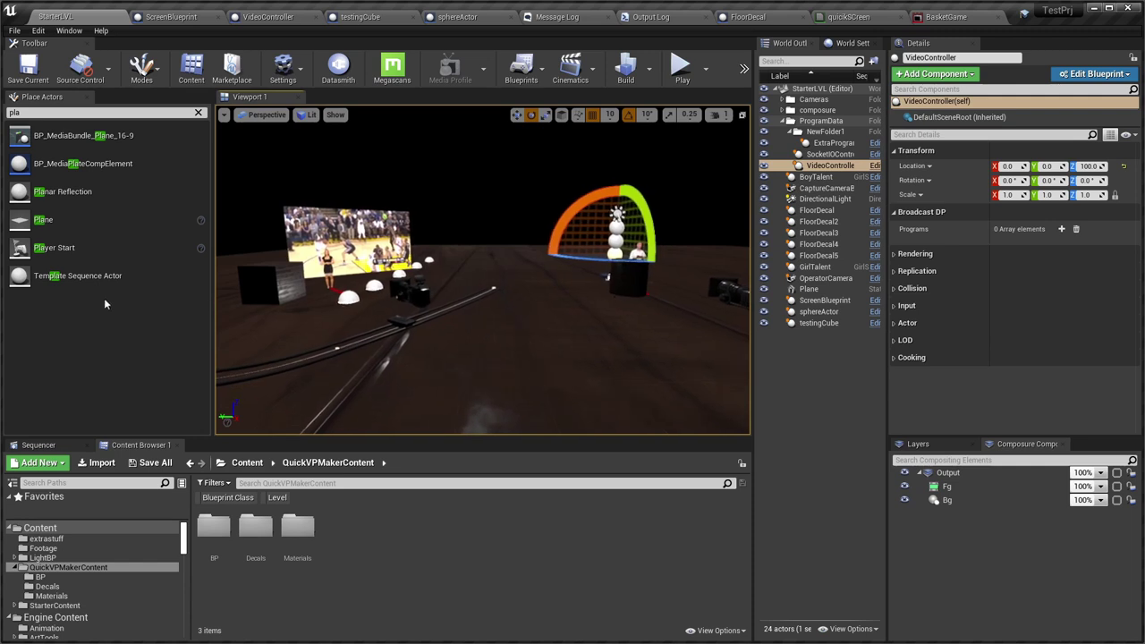
{"action": "right_click_drag", "start_coordinate": [391, 253], "coordinate": [286, 252]}
{"action": "key", "text": "w"}
{"action": "key", "text": "e"}
{"action": "key", "text": "s"}
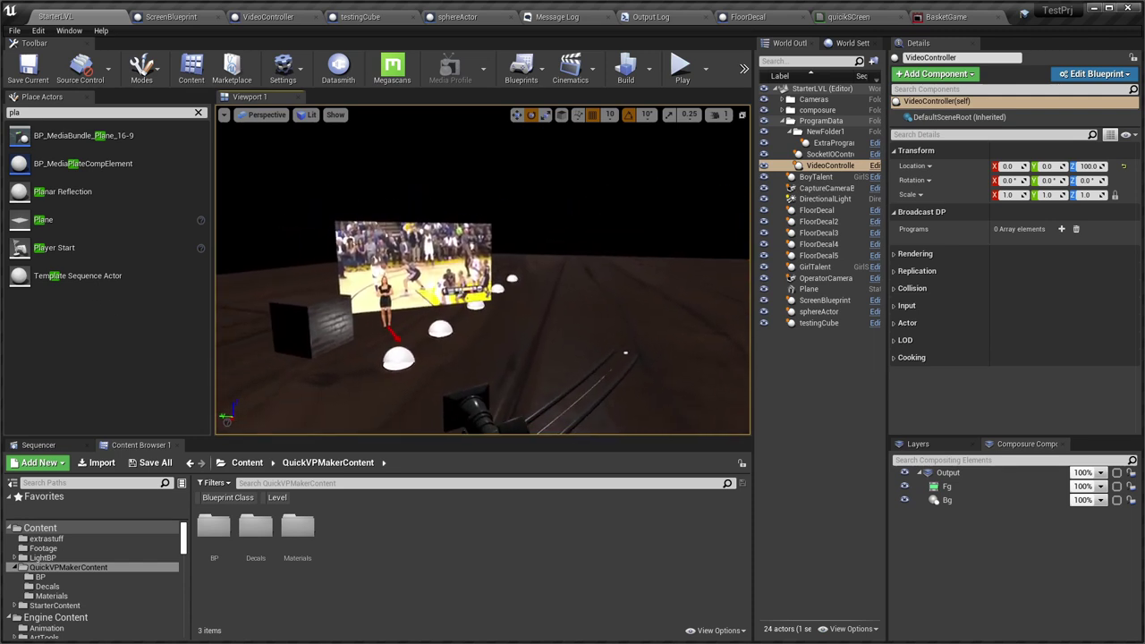
{"action": "left_click_drag", "start_coordinate": [568, 333], "coordinate": [537, 333]}
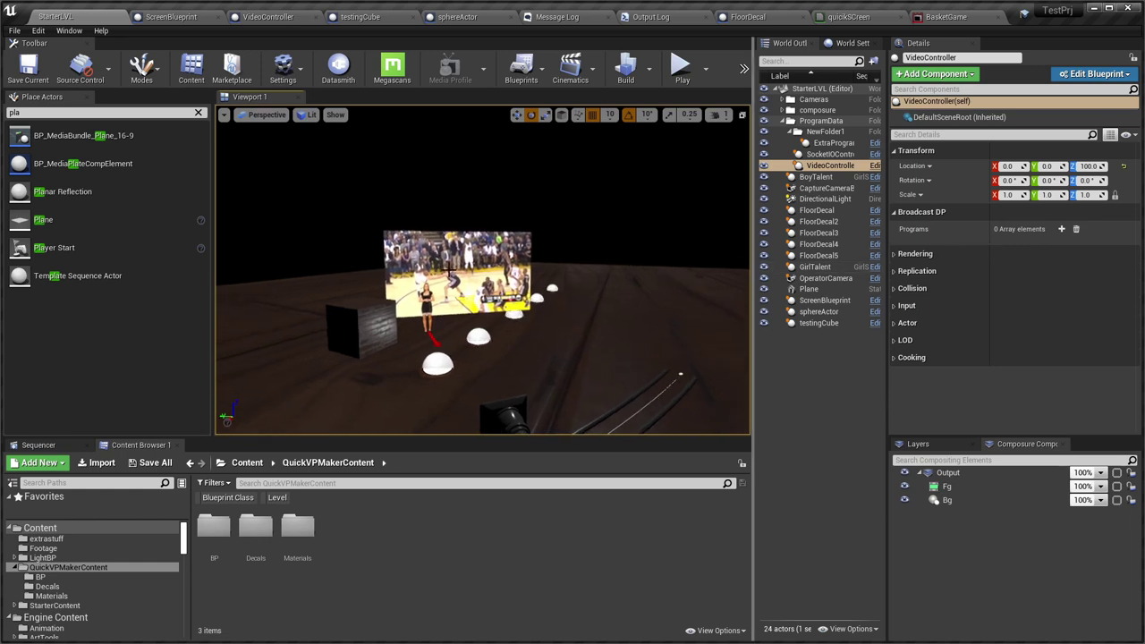
Add four elements to the VideoController's Programs array.
{"action": "left_click", "coordinate": [1062, 230]}
{"action": "left_click", "coordinate": [1062, 230]}
{"action": "left_click", "coordinate": [1062, 230]}
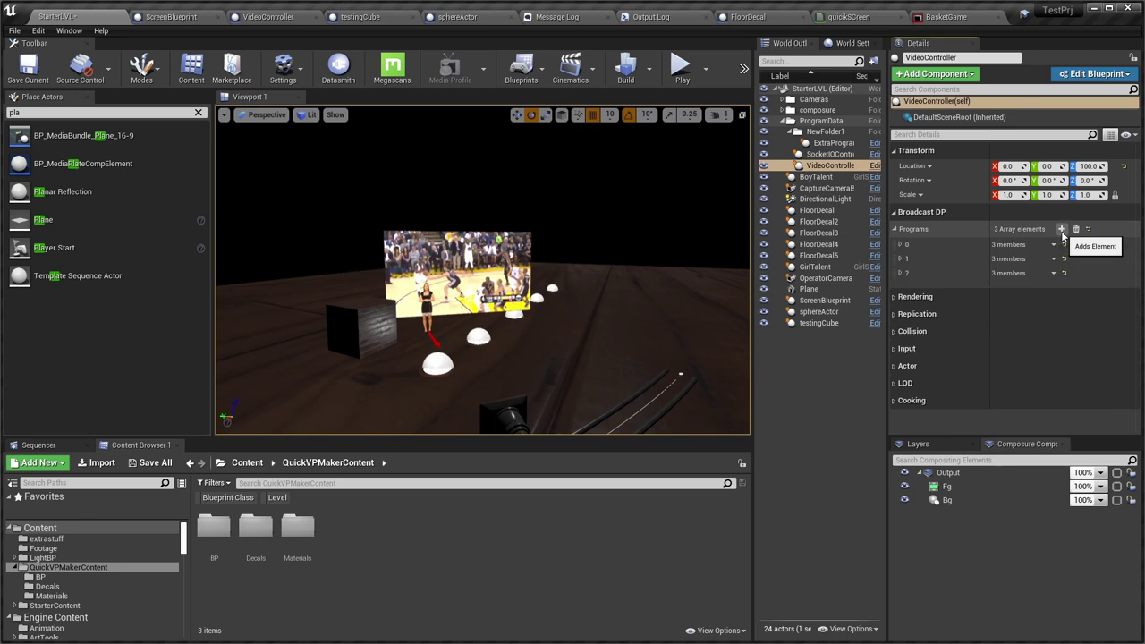
{"action": "left_click", "coordinate": [1062, 230]}
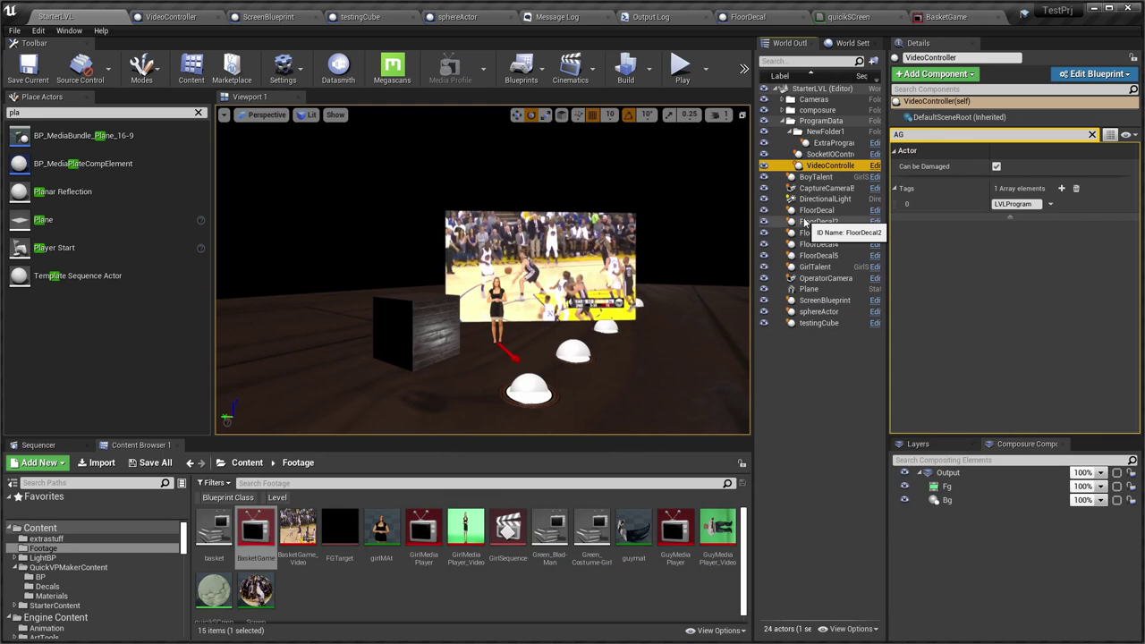
Clear the details filter and compare VideoController's Programs indices with testingCube's Program ID and ScreenBlueprint's Trigger ID.
{"action": "left_click", "coordinate": [1091, 134]}
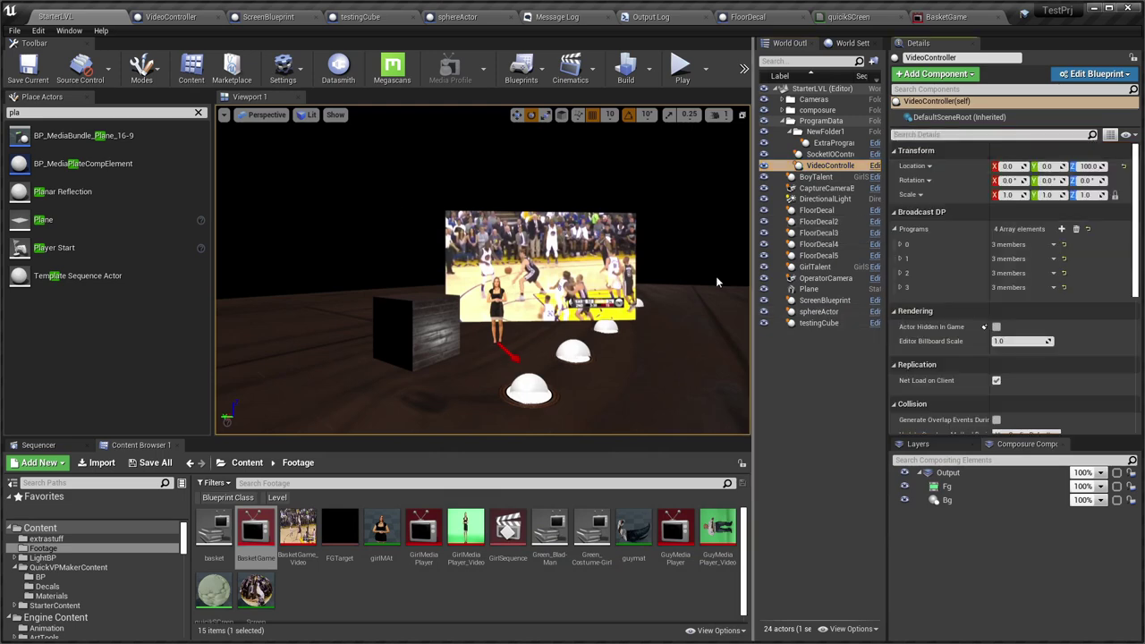
{"action": "left_click", "coordinate": [573, 274]}
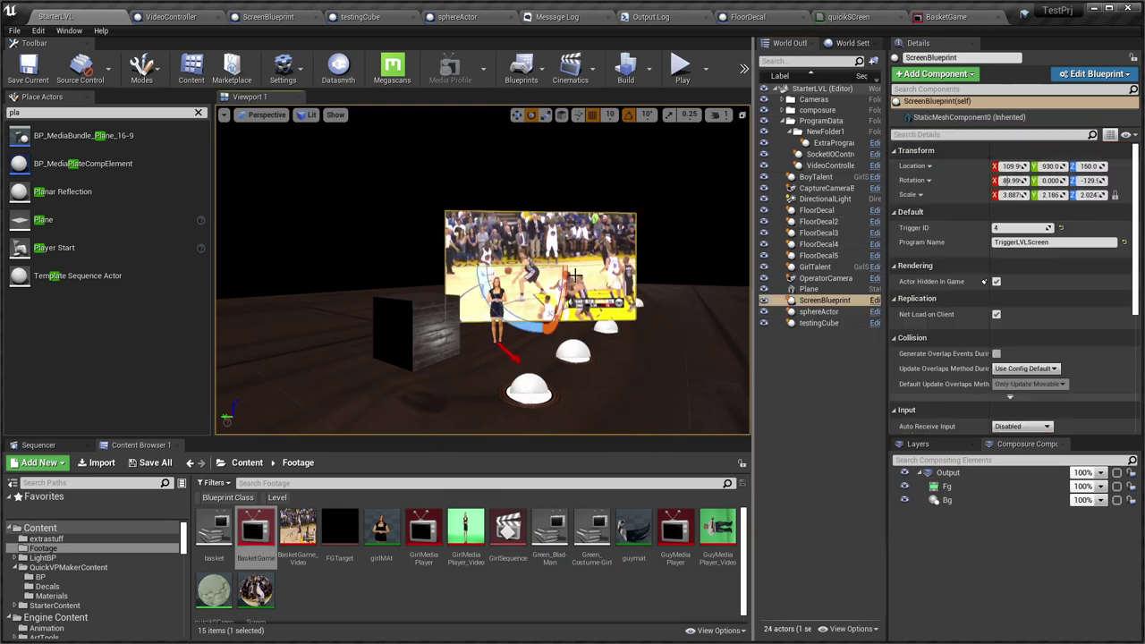
{"action": "left_click", "coordinate": [830, 167]}
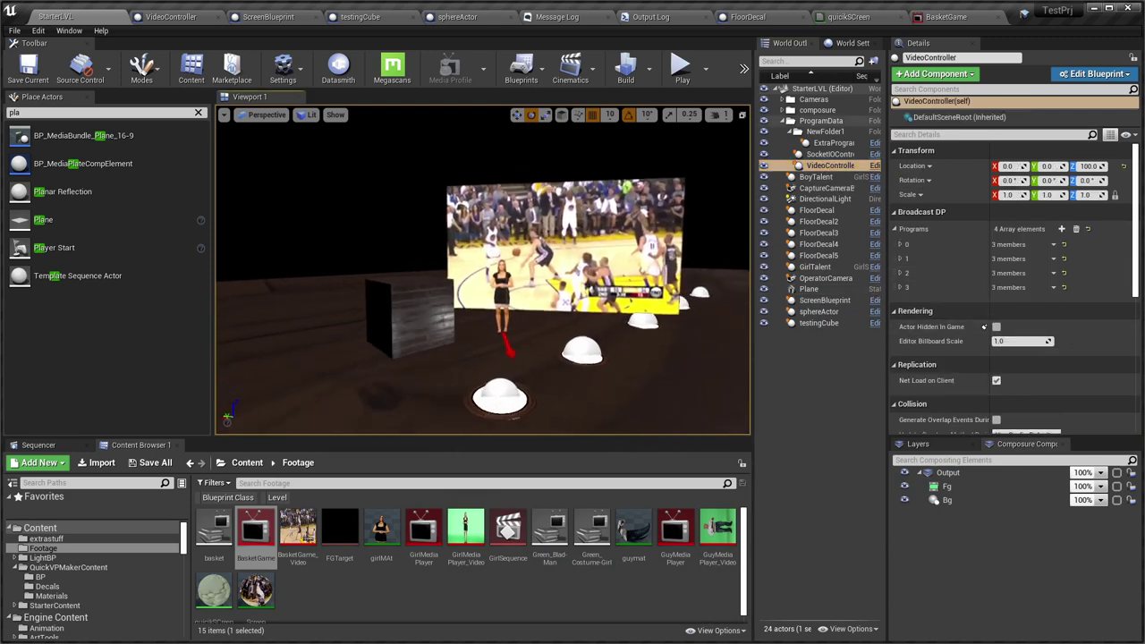
{"action": "key", "text": "w"}
{"action": "right_click_drag", "start_coordinate": [483, 271], "coordinate": [535, 258]}
{"action": "key", "text": "s"}
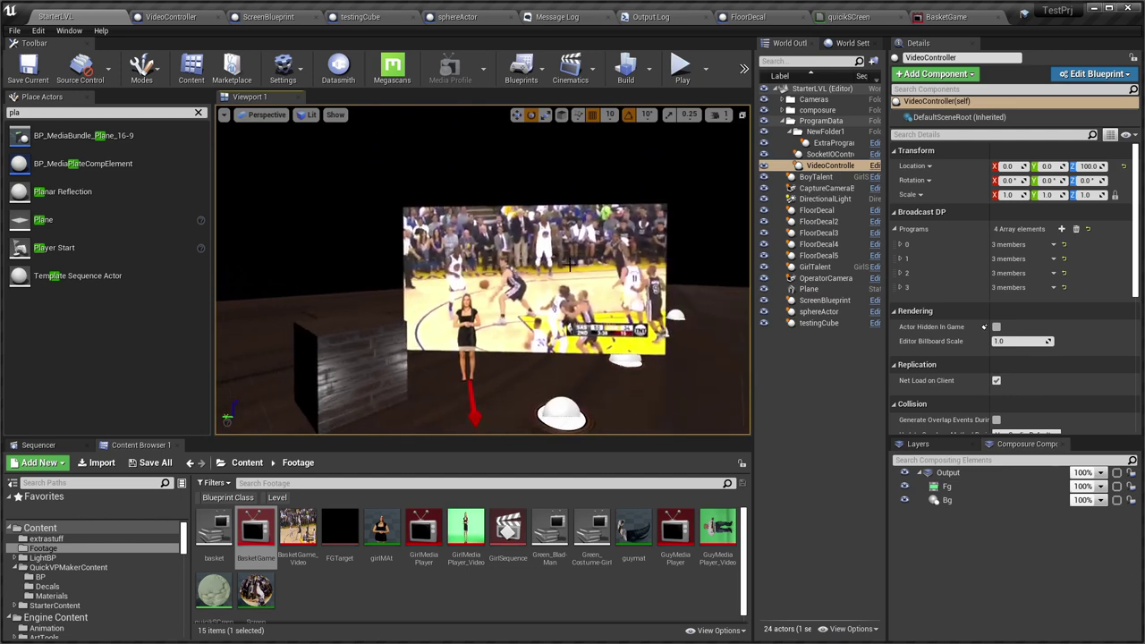
{"action": "left_click", "coordinate": [405, 338]}
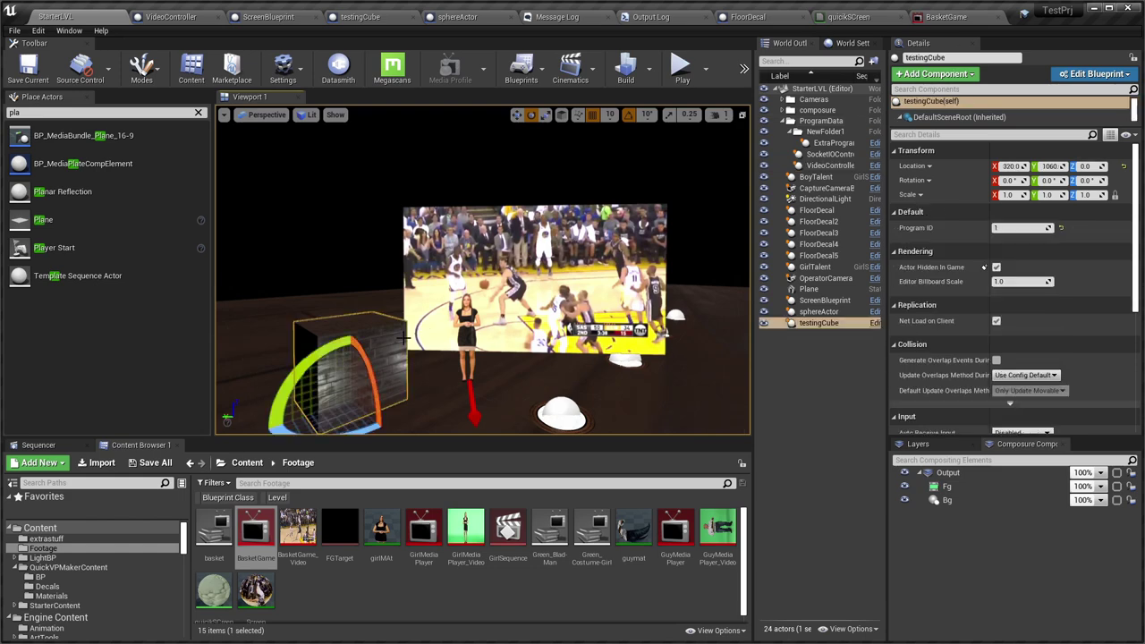
{"action": "right_click_drag", "start_coordinate": [534, 346], "coordinate": [554, 346]}
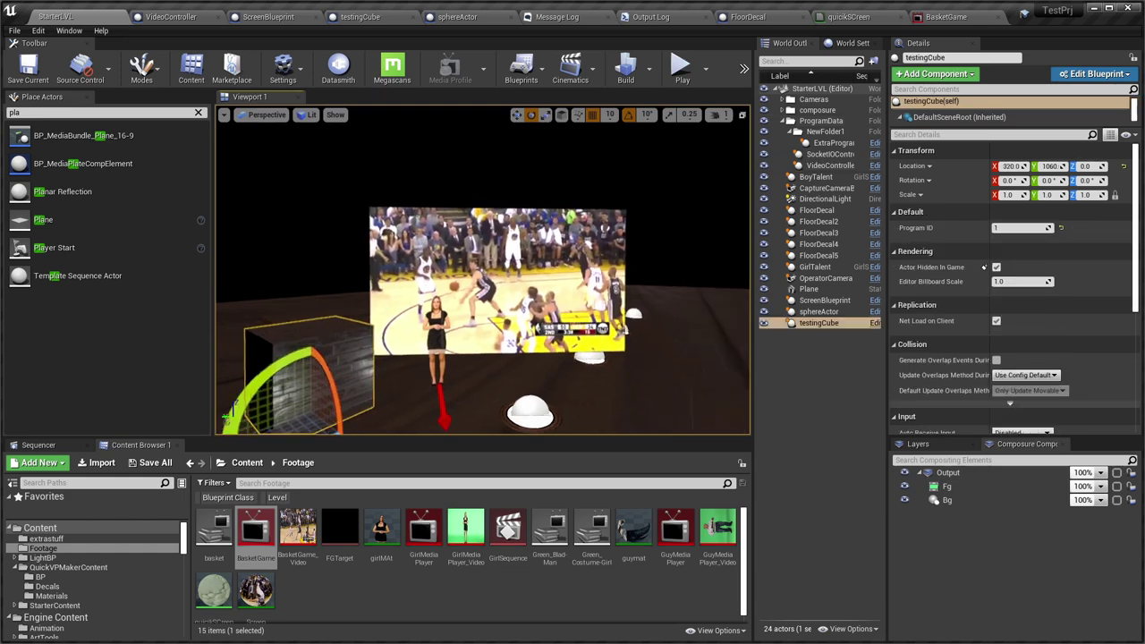
{"action": "left_click", "coordinate": [519, 284]}
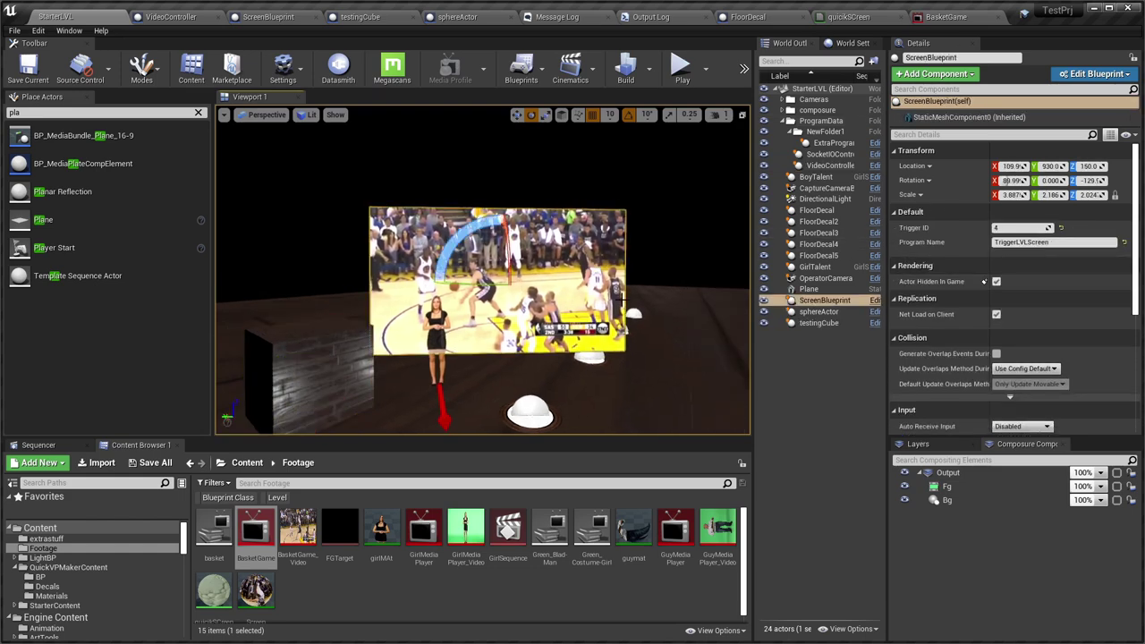
{"action": "key", "text": "w"}
{"action": "right_click_drag", "start_coordinate": [622, 300], "coordinate": [601, 295]}
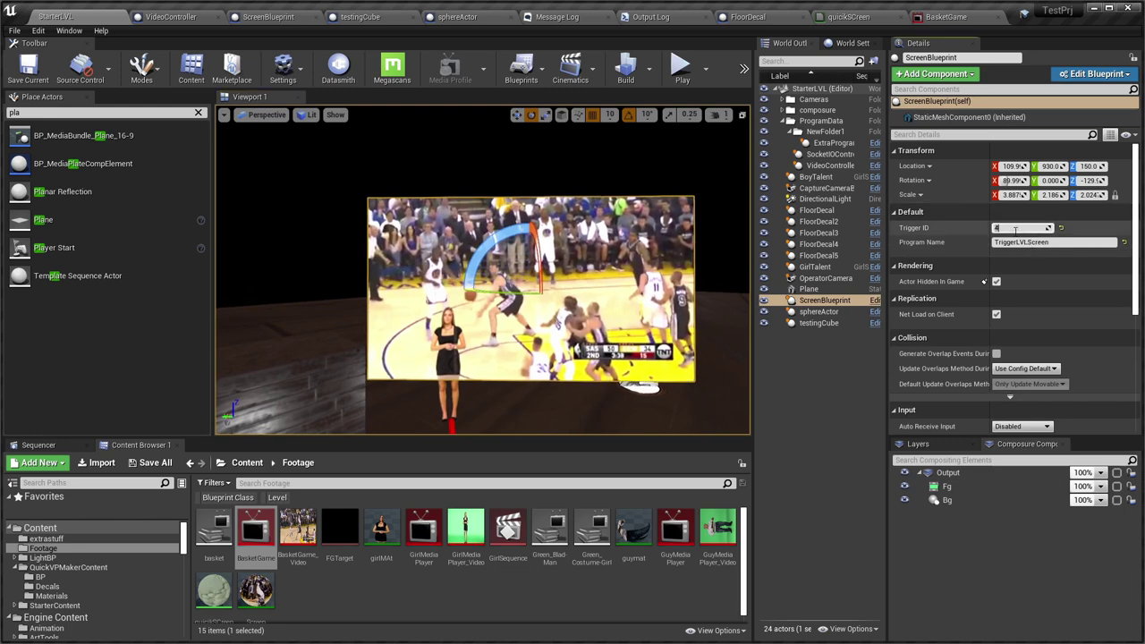
Add a fifth element to VideoController's Programs array and move the program name ScreenPlayback from element 3 to element 4.
{"action": "left_click", "coordinate": [830, 166]}
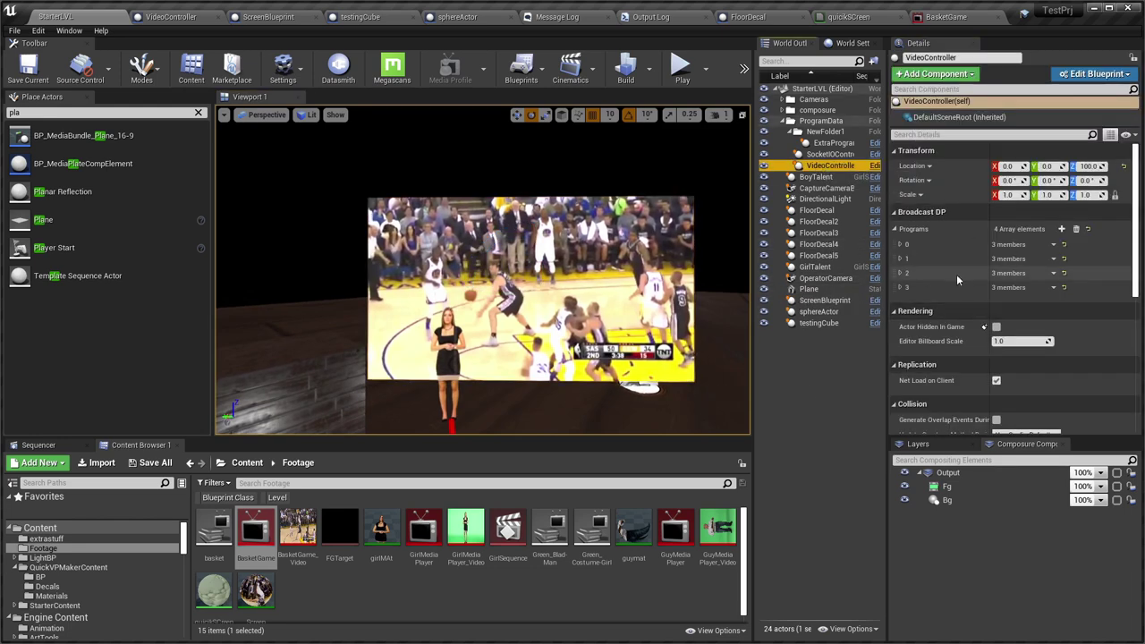
{"action": "left_click", "coordinate": [1062, 229]}
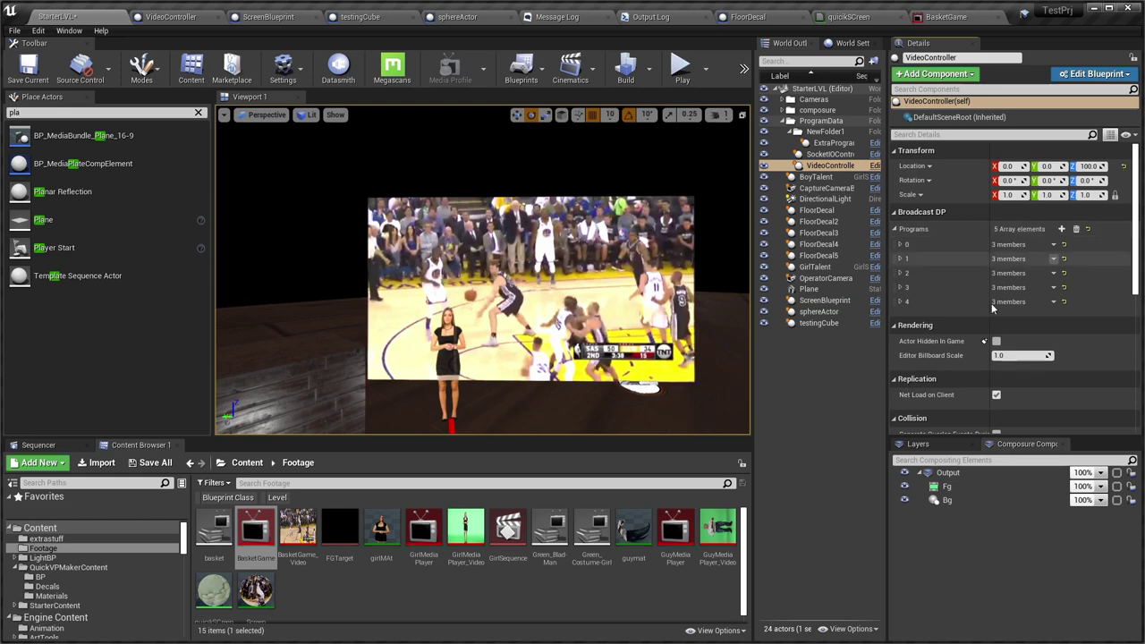
{"action": "left_click", "coordinate": [901, 288]}
{"action": "left_click", "coordinate": [902, 348]}
{"action": "scroll", "coordinate": [1052, 343], "scroll_direction": "down", "scroll_amount": 1}
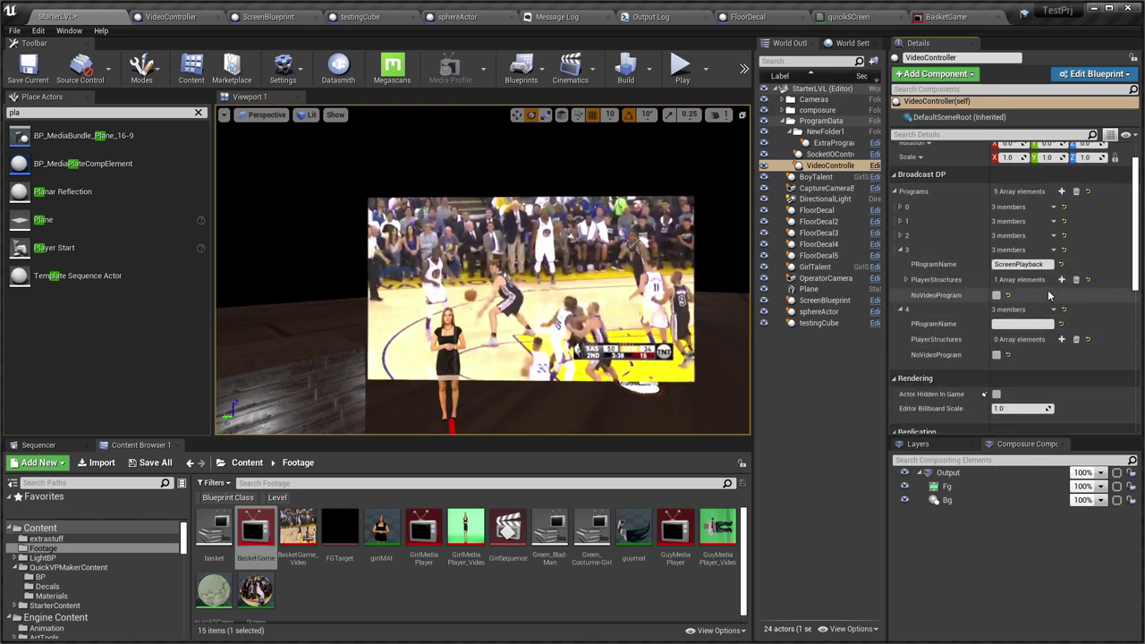
{"action": "left_click", "coordinate": [1047, 264]}
{"action": "left_click", "coordinate": [1029, 324]}
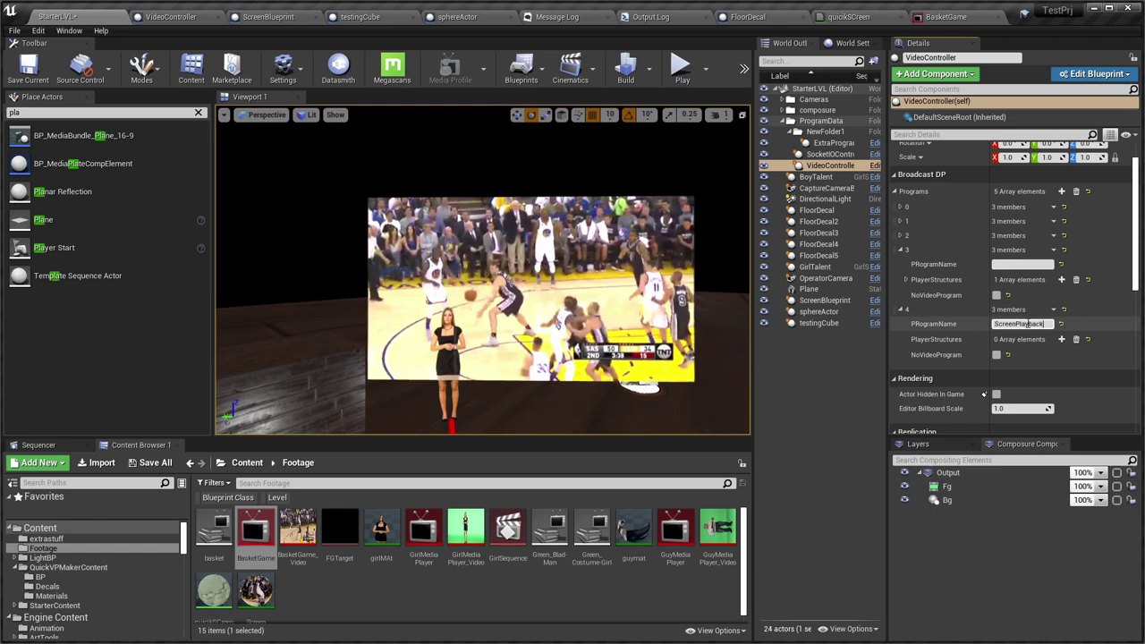
{"action": "key", "text": "Return"}
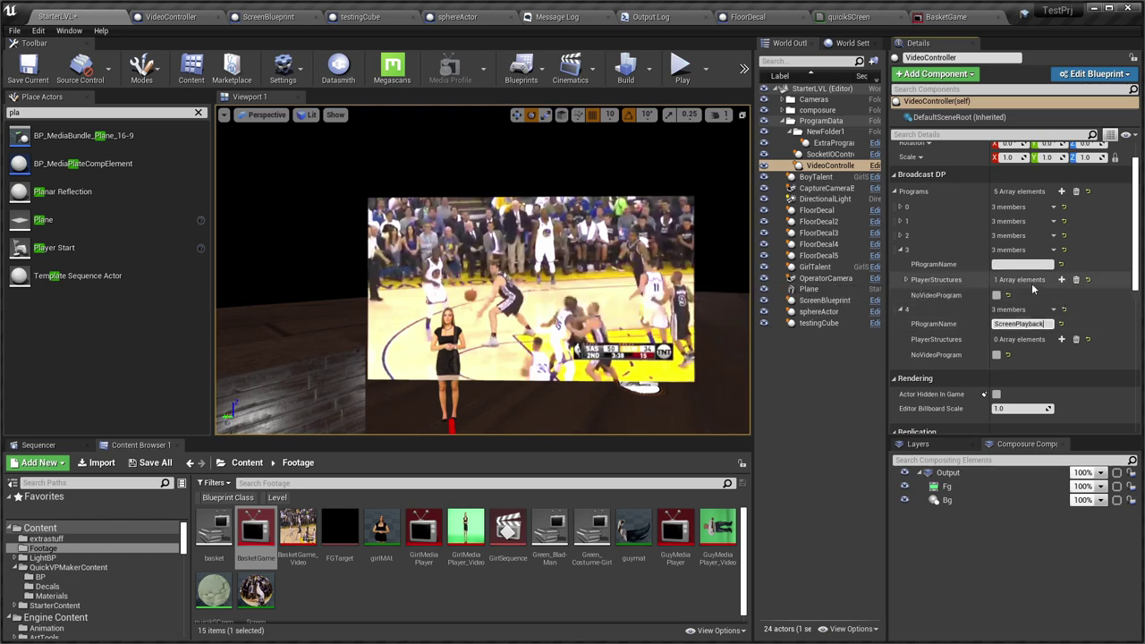
Add a PlayerStructures entry to program 4 and move the URL file://G:/virtual set test/basket.mp4 from program 3 into it.
{"action": "left_click", "coordinate": [905, 279]}
{"action": "scroll", "coordinate": [1029, 295], "scroll_direction": "down", "scroll_amount": 2}
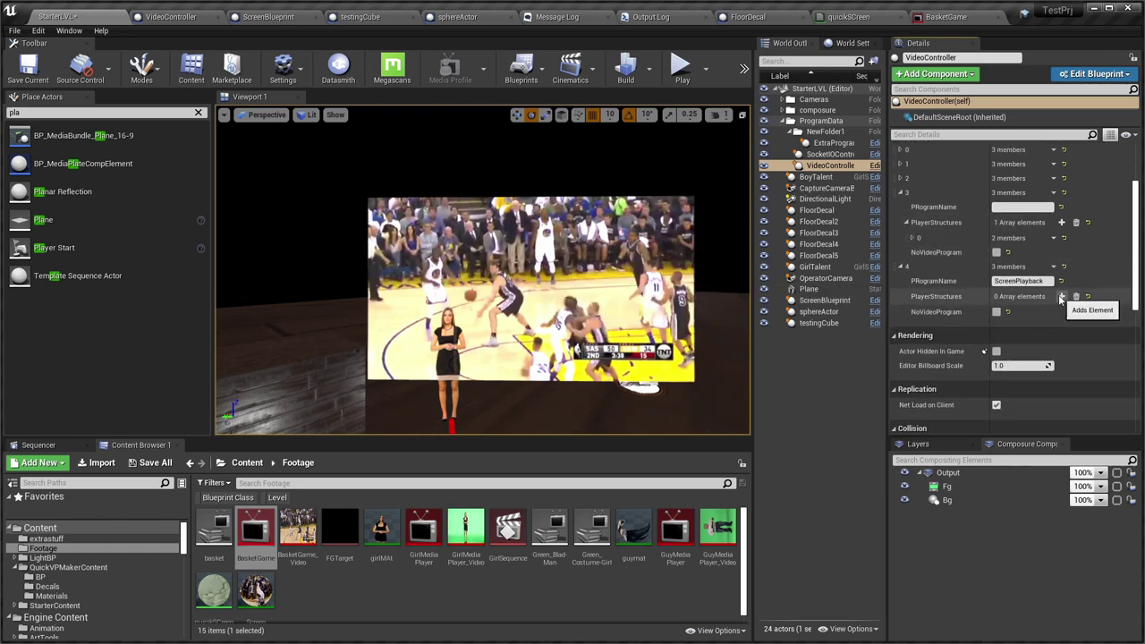
{"action": "left_click", "coordinate": [1062, 296]}
{"action": "left_click", "coordinate": [912, 238]}
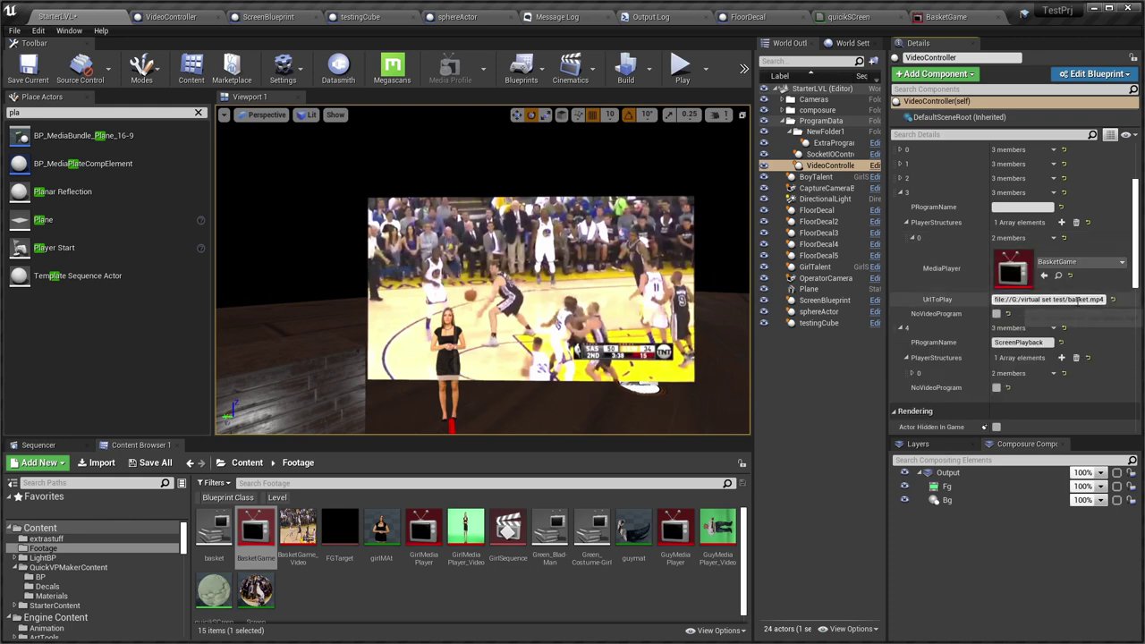
{"action": "left_click", "coordinate": [1076, 299]}
{"action": "scroll", "coordinate": [1085, 327], "scroll_direction": "down", "scroll_amount": 1}
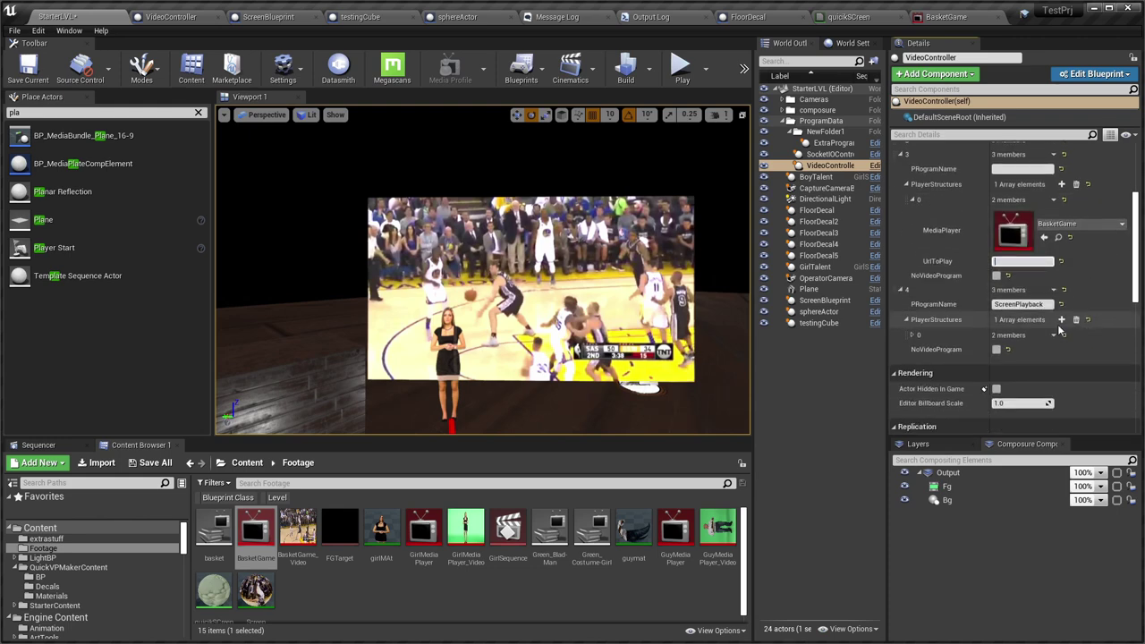
{"action": "left_click", "coordinate": [915, 337]}
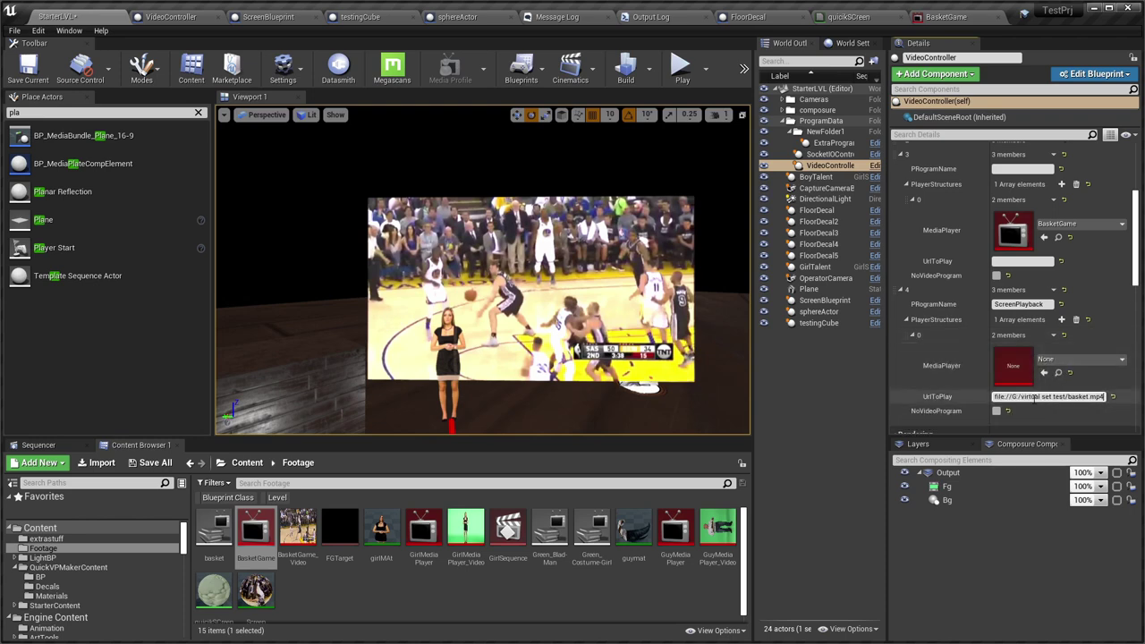
{"action": "key", "text": "Return"}
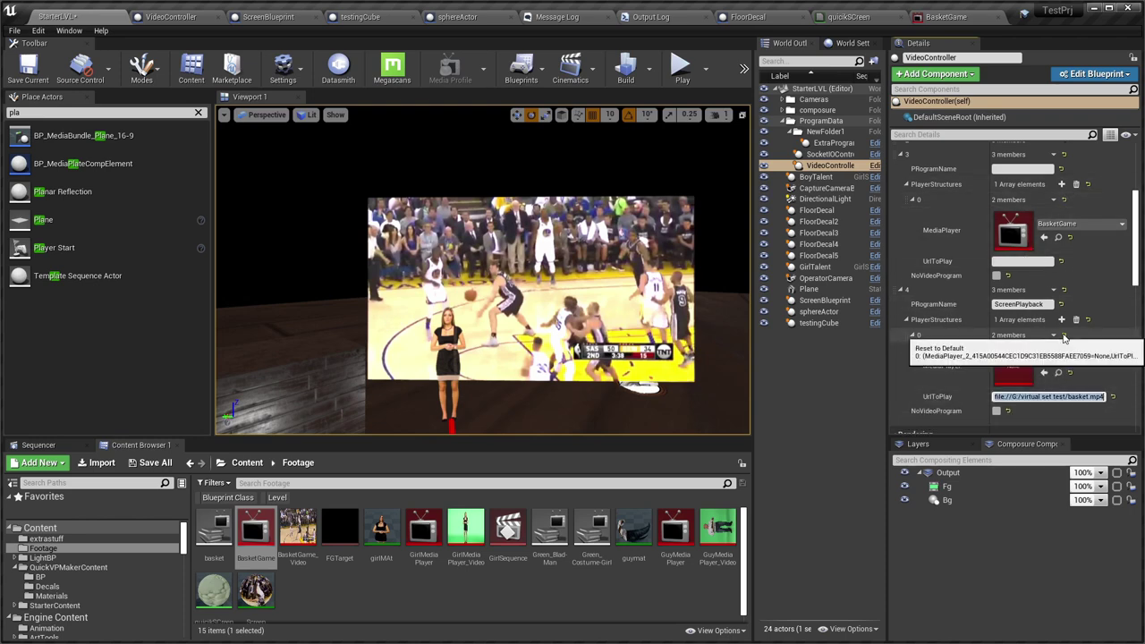
Empty program 3's PlayerStructures array and assign the BasketGame media player to program 4's player structure.
{"action": "left_click", "coordinate": [1076, 183]}
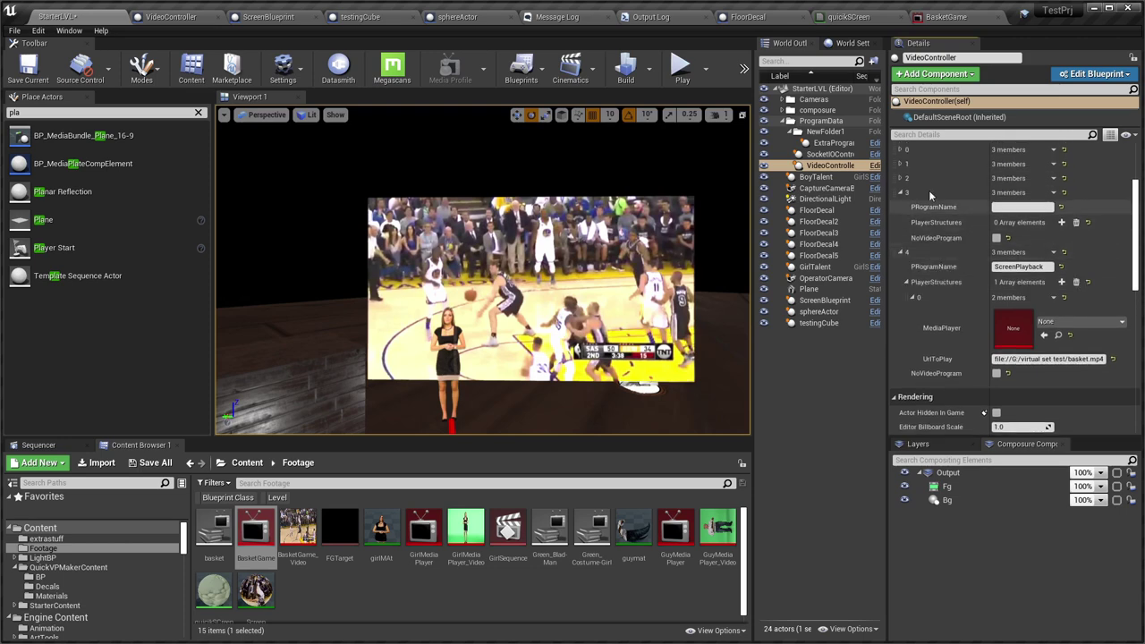
{"action": "left_click", "coordinate": [901, 192]}
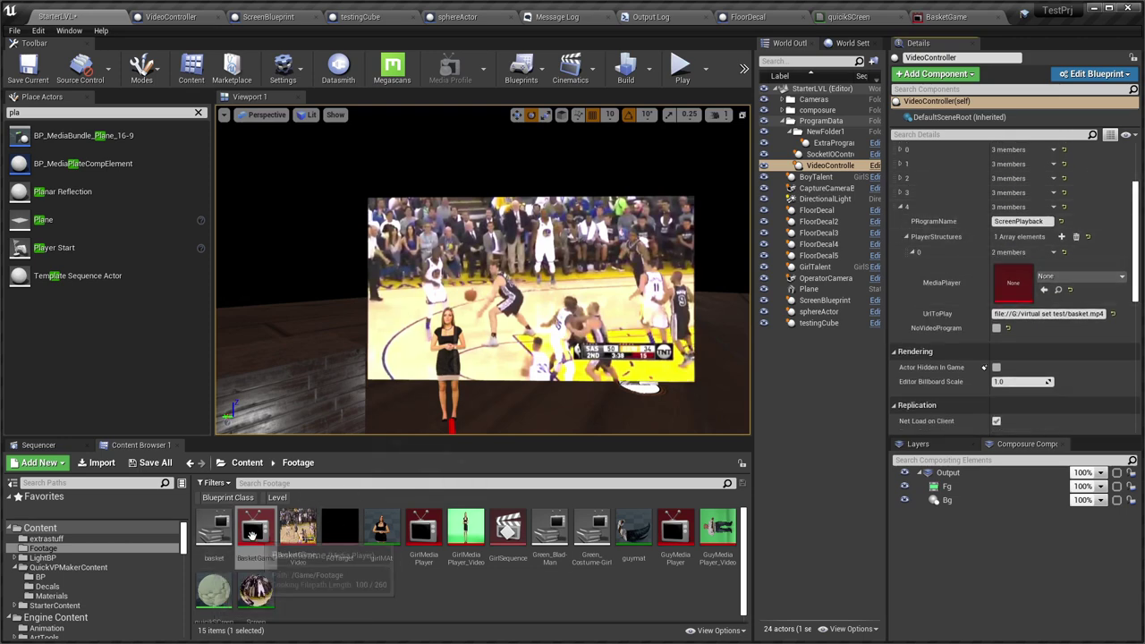
{"action": "left_click_drag", "start_coordinate": [256, 530], "coordinate": [1030, 285]}
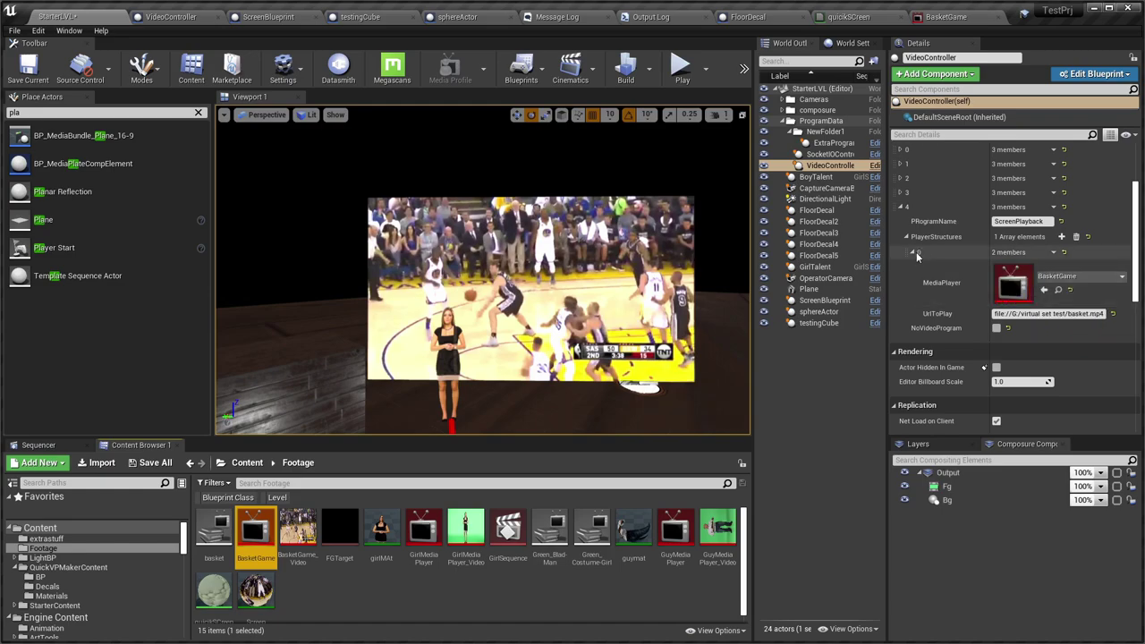
Collapse the program 4 entry of VideoController and save the StarterLVL level.
{"action": "key", "text": "alt+Tab"}
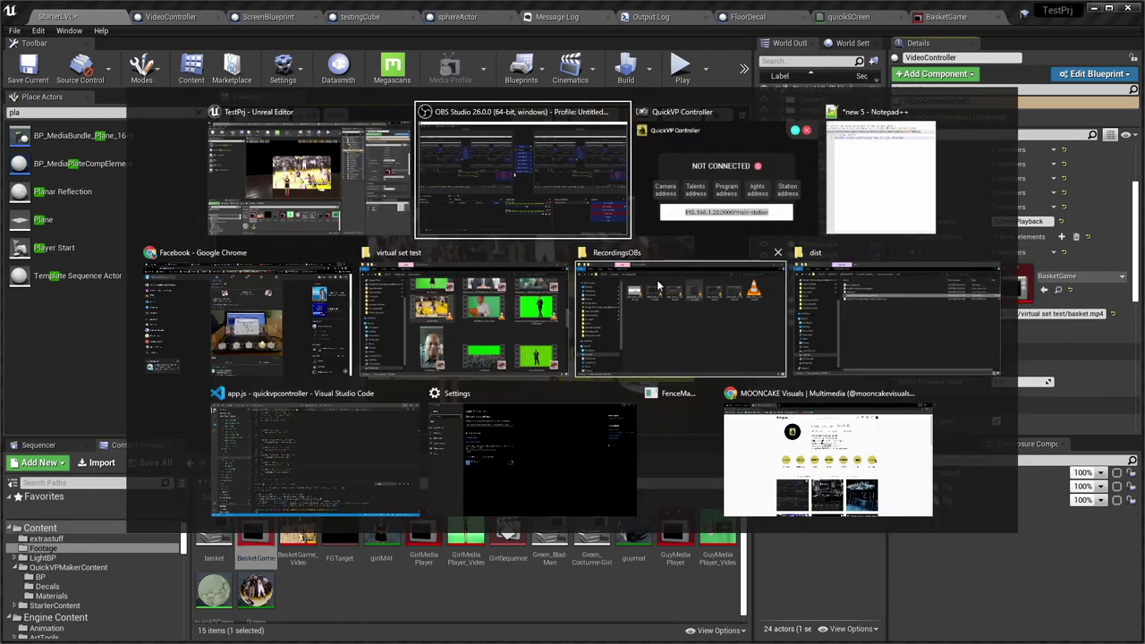
{"action": "key", "text": "alt+Tab"}
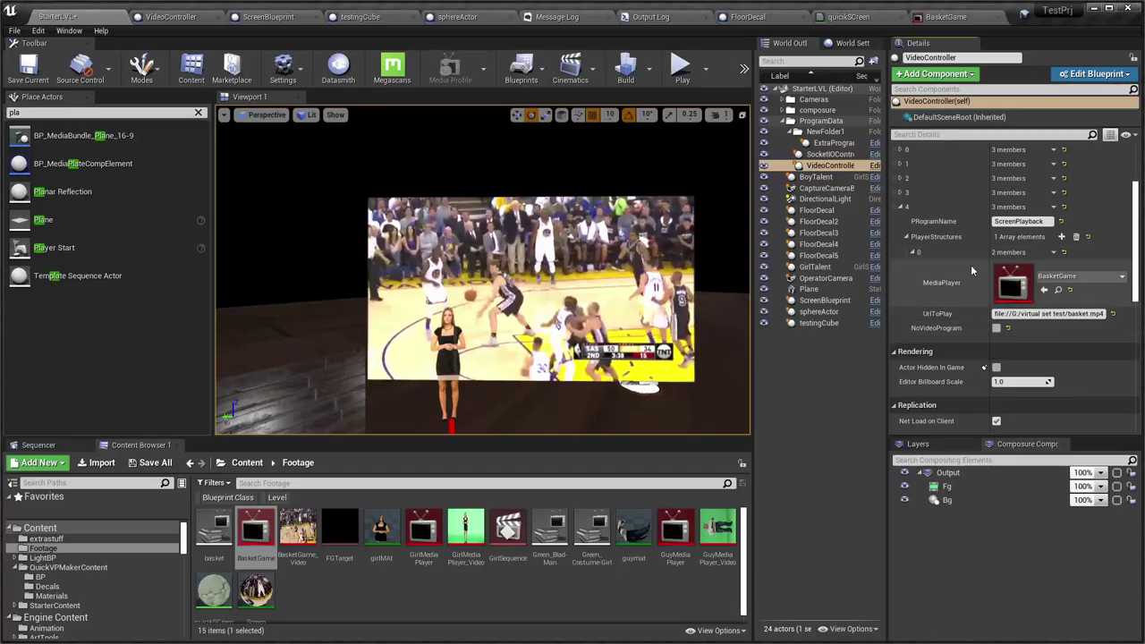
{"action": "left_click", "coordinate": [907, 236]}
{"action": "left_click", "coordinate": [903, 209]}
{"action": "key", "text": "ctrl+s"}
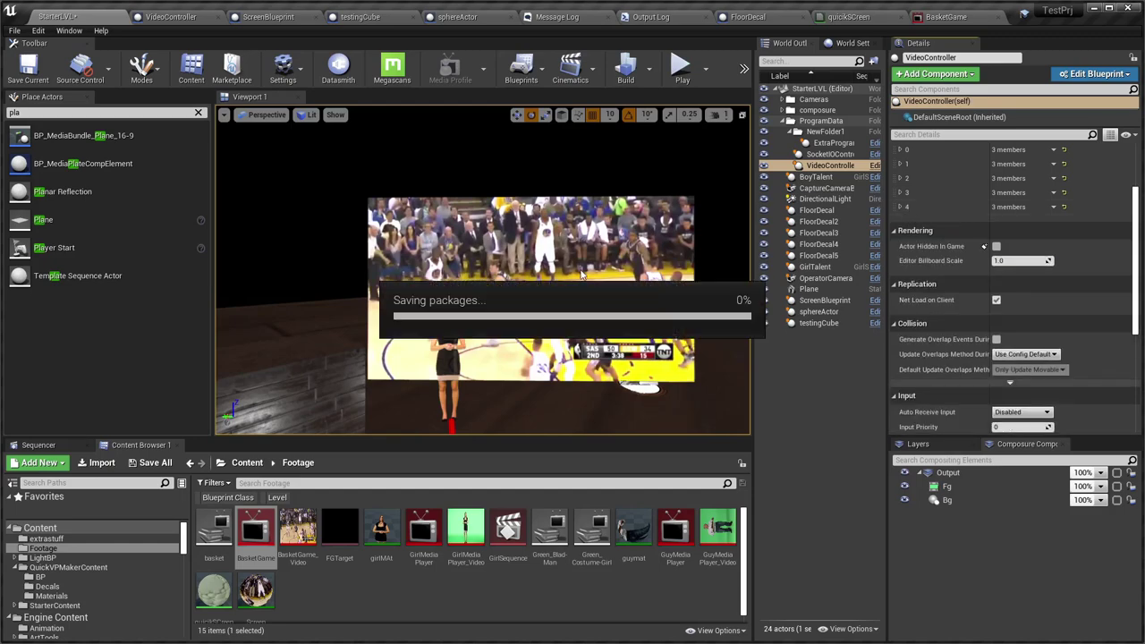
Play the level, switch to the QuickVP Controller, select the GirlTalentCamera view, and trigger TriggerLVLScreen.
{"action": "mouse_move", "coordinate": [603, 248]}
{"action": "right_mouse_down"}
{"action": "mouse_move", "coordinate": [567, 283]}
{"action": "mouse_move", "coordinate": [588, 301]}
{"action": "mouse_move", "coordinate": [575, 327]}
{"action": "mouse_move", "coordinate": [576, 290]}
{"action": "mouse_move", "coordinate": [564, 288]}
{"action": "mouse_move", "coordinate": [586, 261]}
{"action": "right_mouse_up"}
{"action": "key", "text": "alt+p"}
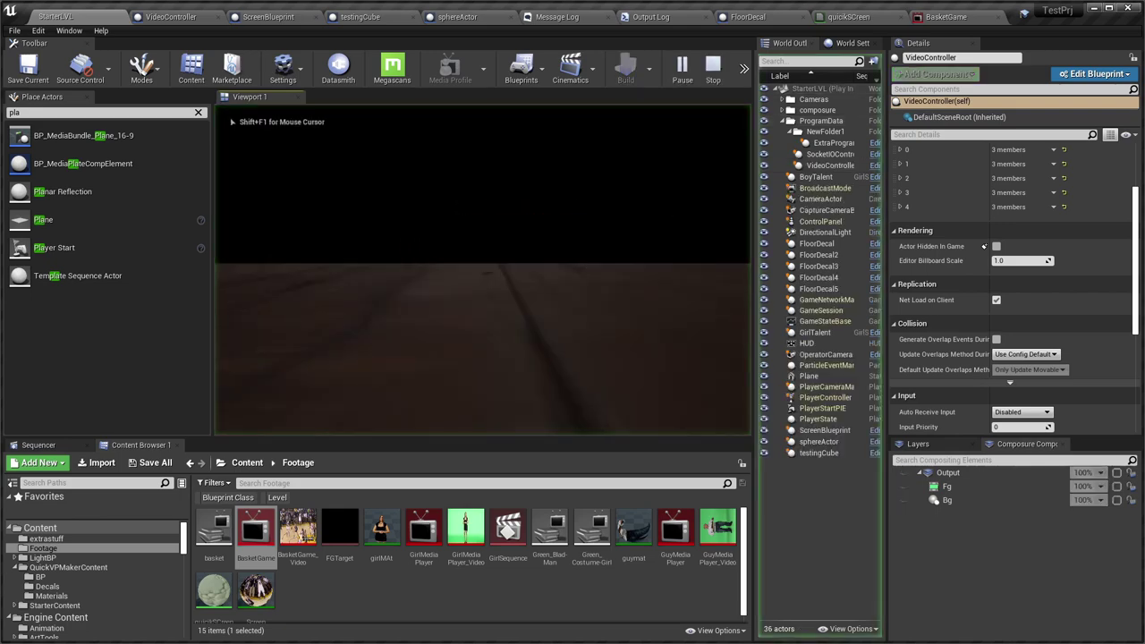
{"action": "key", "text": "alt+Tab"}
{"action": "key", "text": "alt+Tab"}
{"action": "key", "text": "alt+Tab"}
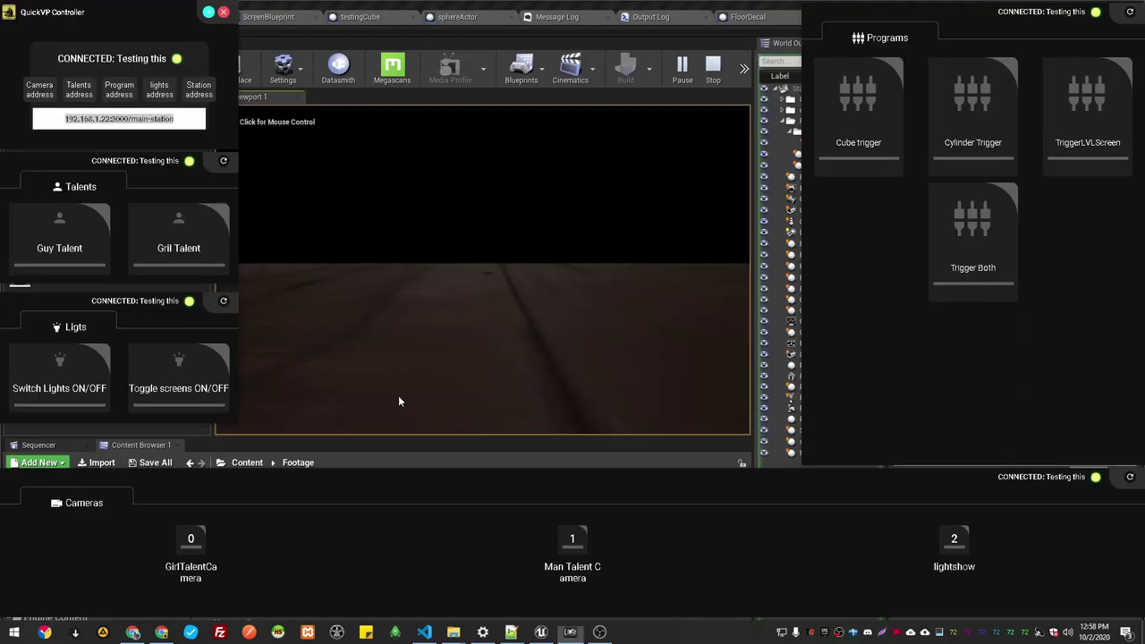
{"action": "left_click", "coordinate": [193, 540]}
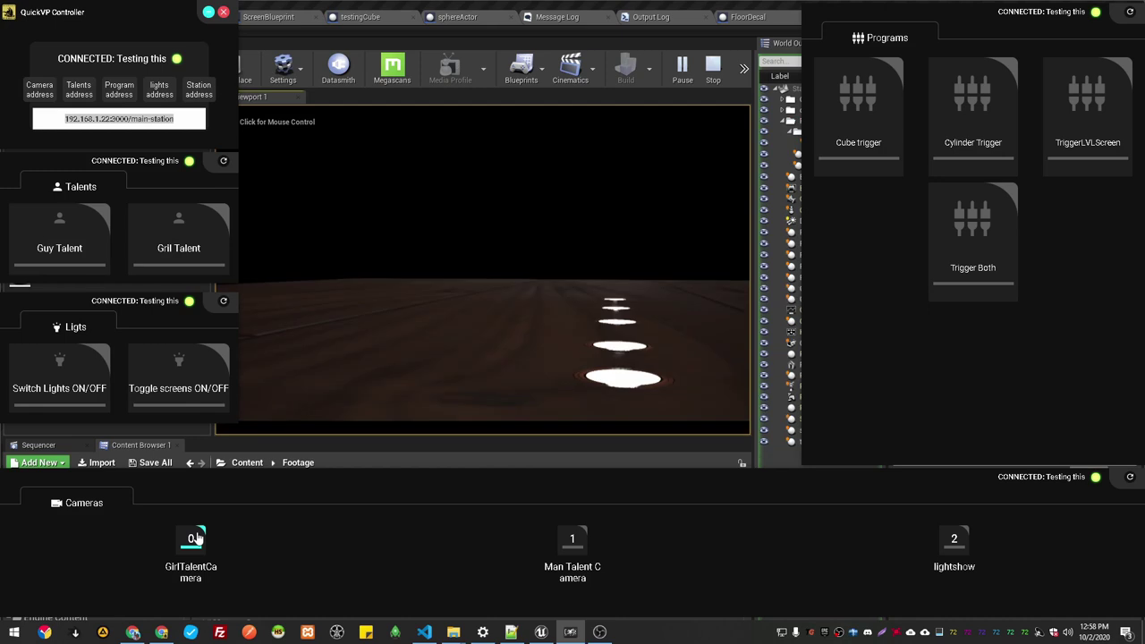
{"action": "left_click", "coordinate": [1069, 122]}
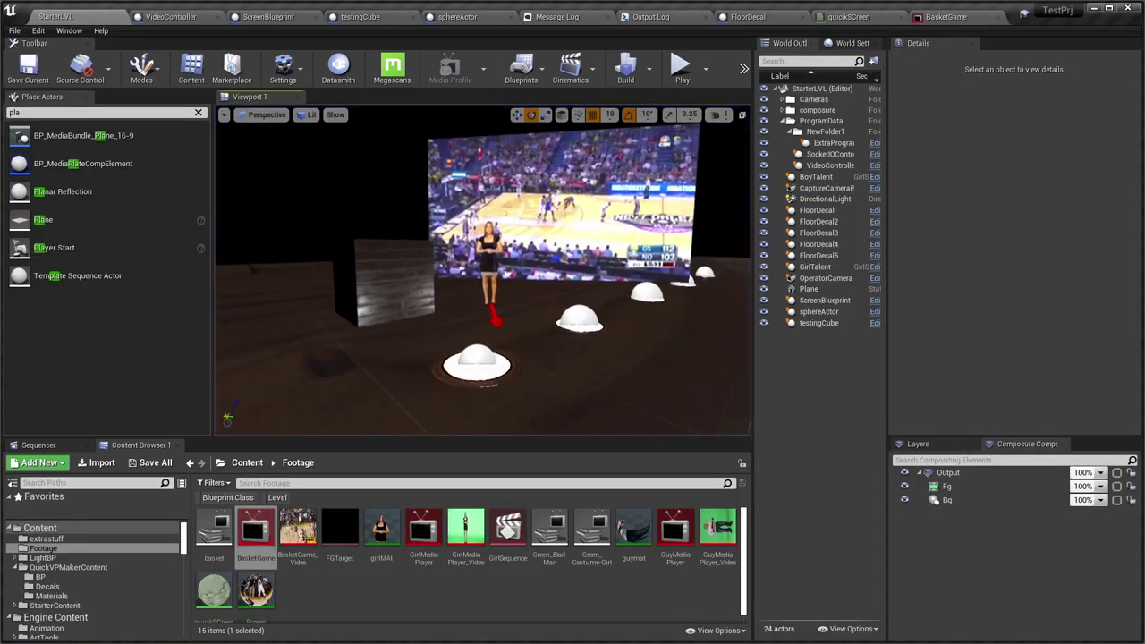
Place a Plane on the floor beside the testing cube in StarterLVL.
{"action": "mouse_move", "coordinate": [635, 194]}
{"action": "right_mouse_down"}
{"action": "mouse_move", "coordinate": [635, 215]}
{"action": "mouse_move", "coordinate": [634, 193]}
{"action": "right_mouse_up"}
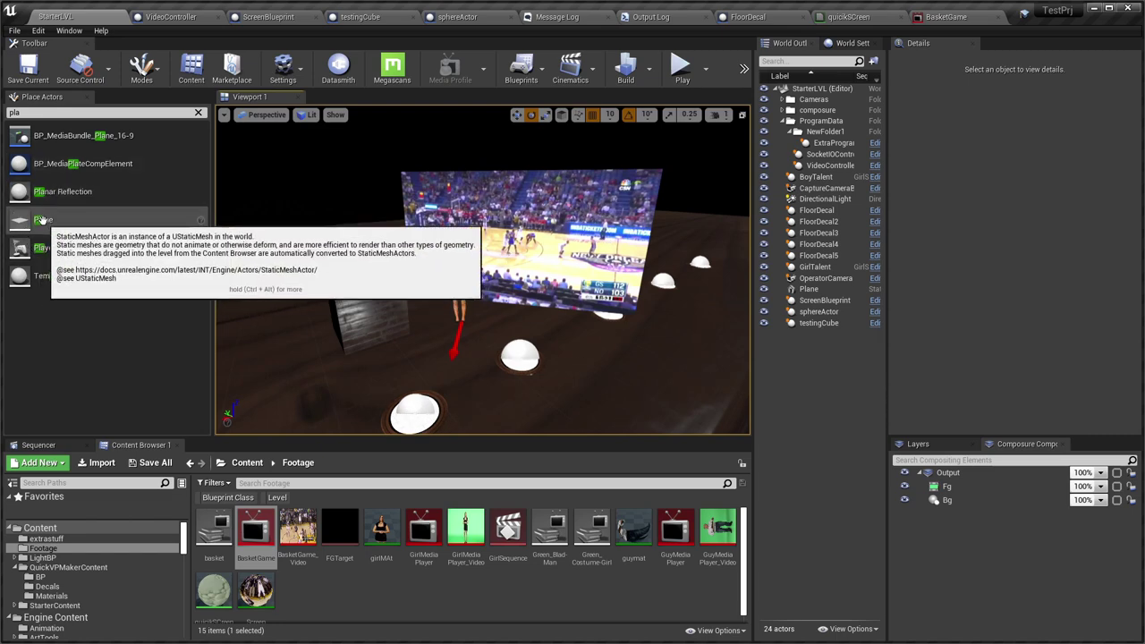
{"action": "left_click_drag", "start_coordinate": [53, 227], "coordinate": [324, 272]}
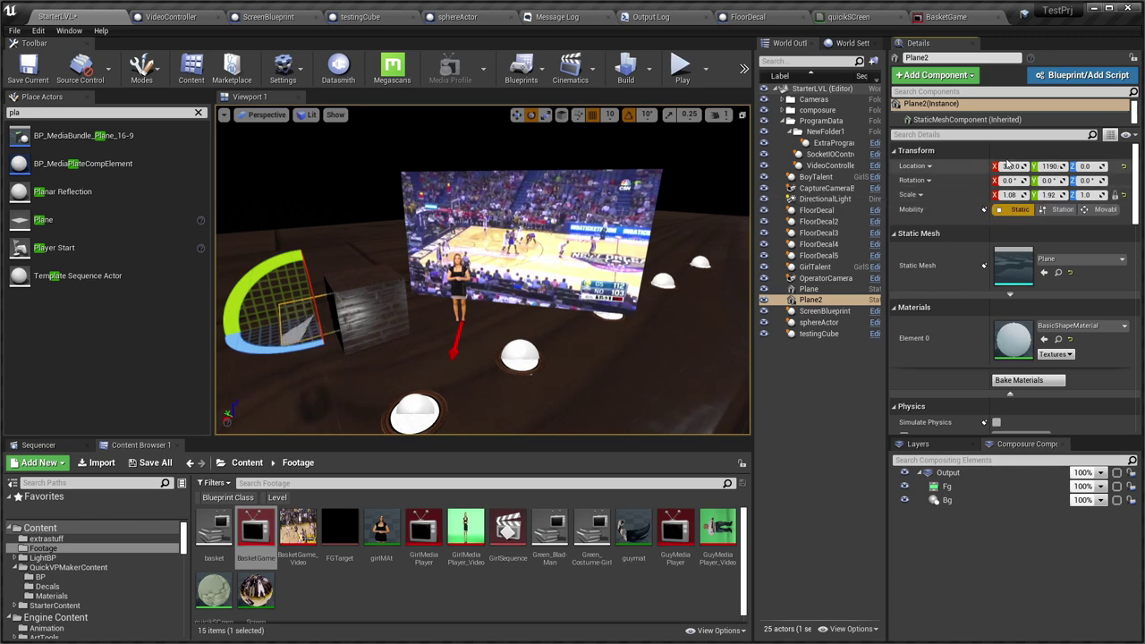
Rotate the new plane to -90° about X so it stands upright, and raise it to Z 150 beside the testing cube.
{"action": "left_click_drag", "start_coordinate": [309, 278], "coordinate": [291, 179]}
{"action": "key", "text": "w"}
{"action": "right_click_drag", "start_coordinate": [302, 197], "coordinate": [279, 188]}
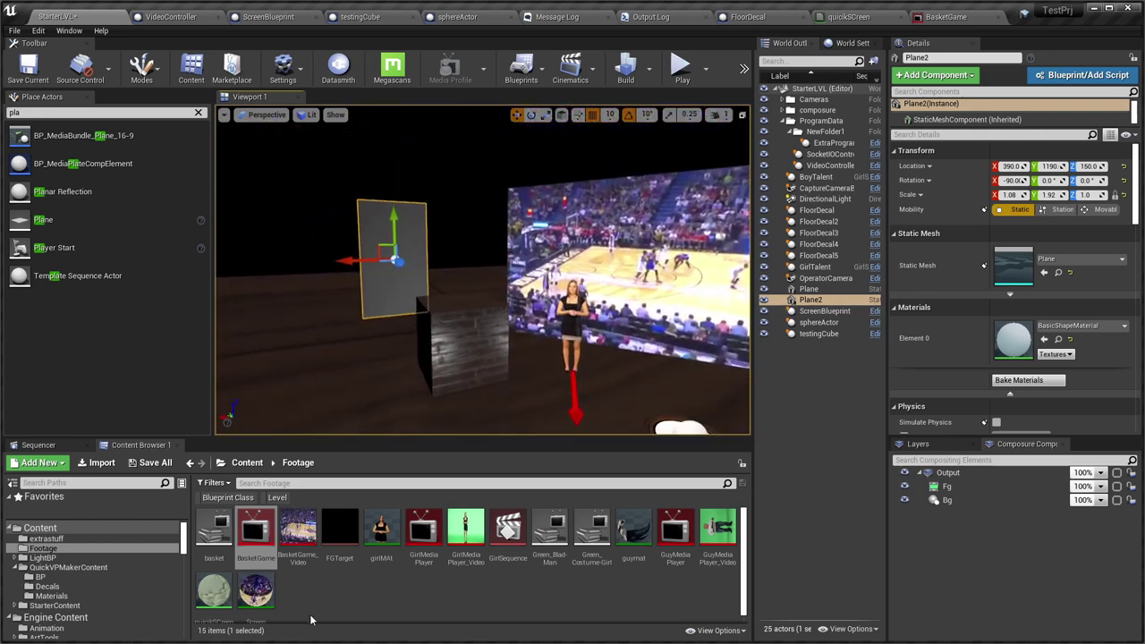
Import Conferende.mov from the virtual set test folder into the project's Footage folder.
{"action": "right_click", "coordinate": [355, 588]}
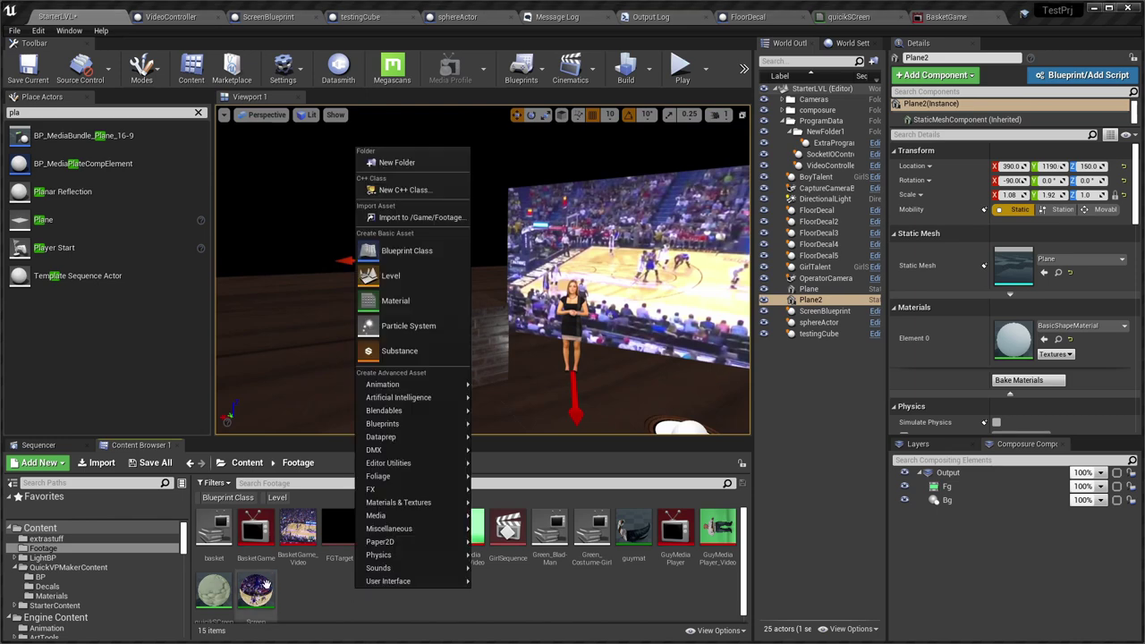
{"action": "left_click", "coordinate": [332, 611]}
{"action": "key", "text": "super+Tab"}
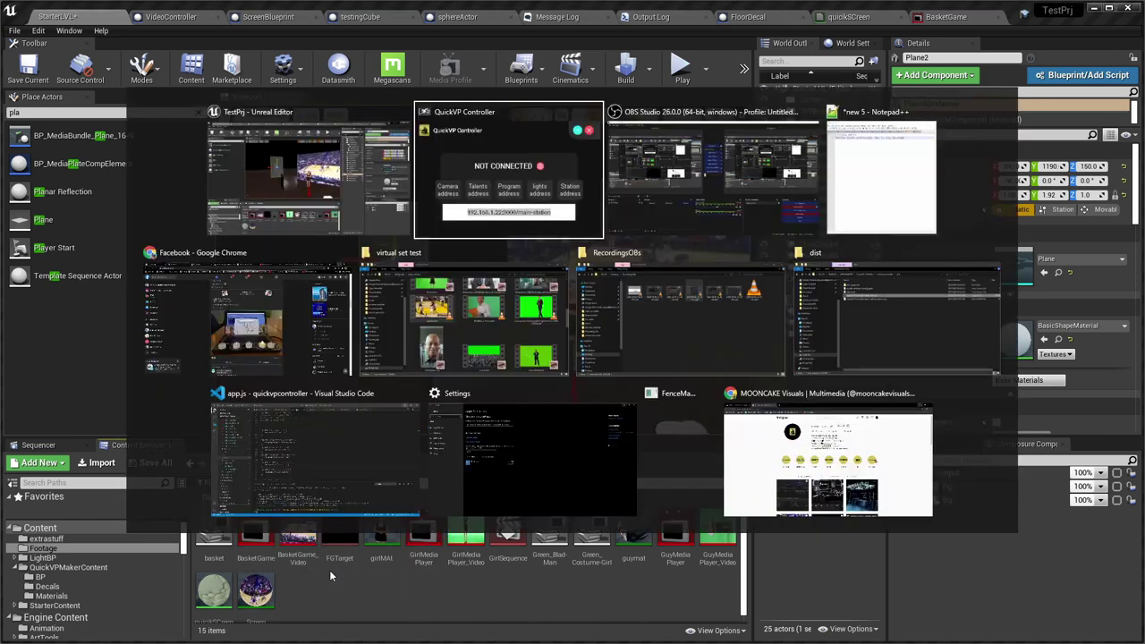
{"action": "left_click", "coordinate": [465, 319]}
{"action": "scroll", "coordinate": [506, 429], "scroll_direction": "down", "scroll_amount": 5}
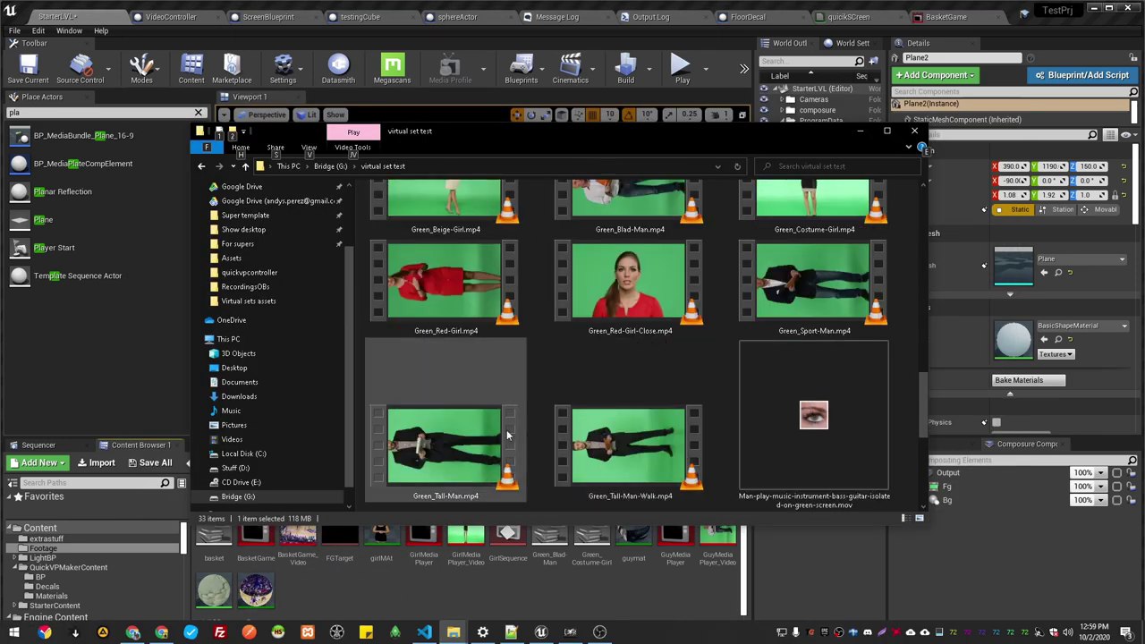
{"action": "scroll", "coordinate": [522, 427], "scroll_direction": "up", "scroll_amount": 6}
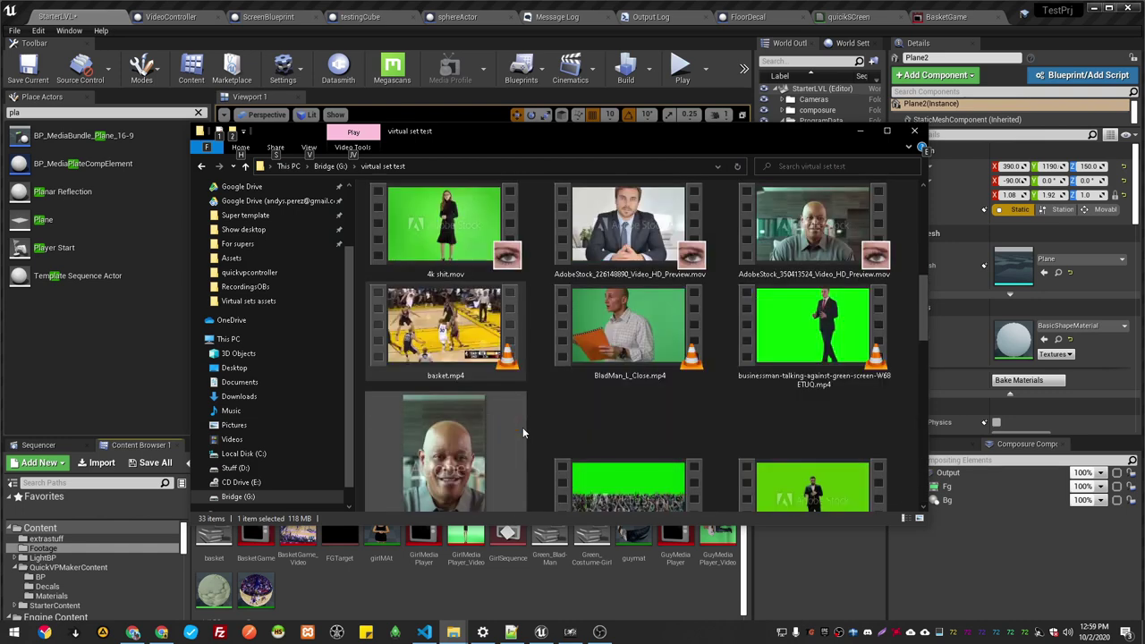
{"action": "scroll", "coordinate": [523, 427], "scroll_direction": "up", "scroll_amount": 2}
{"action": "scroll", "coordinate": [523, 427], "scroll_direction": "down", "scroll_amount": 4}
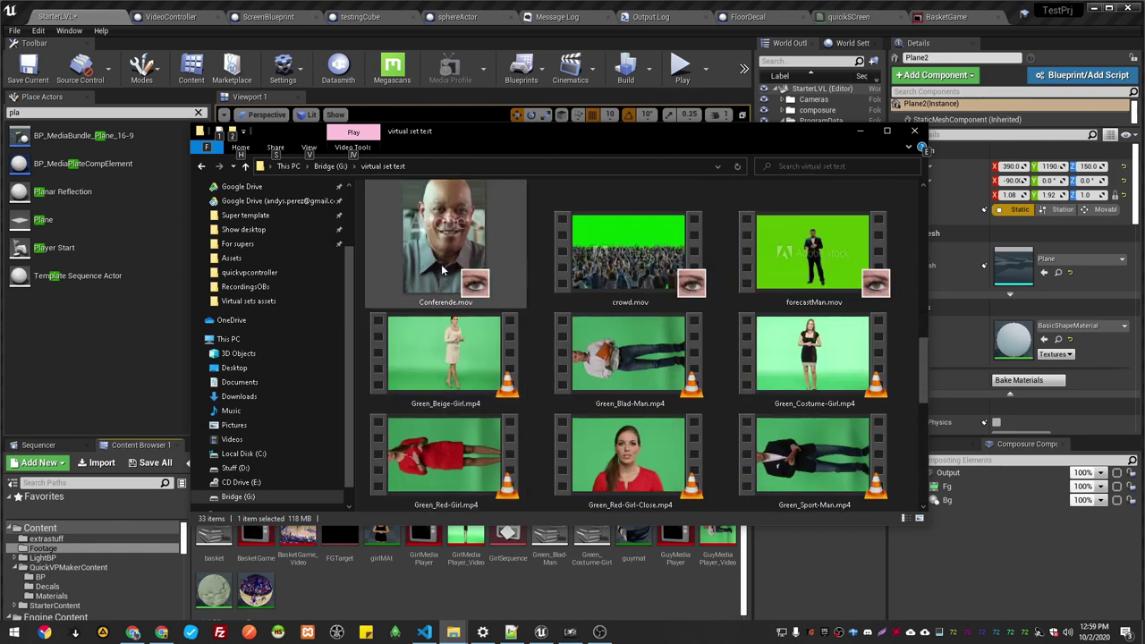
{"action": "left_click_drag", "start_coordinate": [449, 255], "coordinate": [425, 549]}
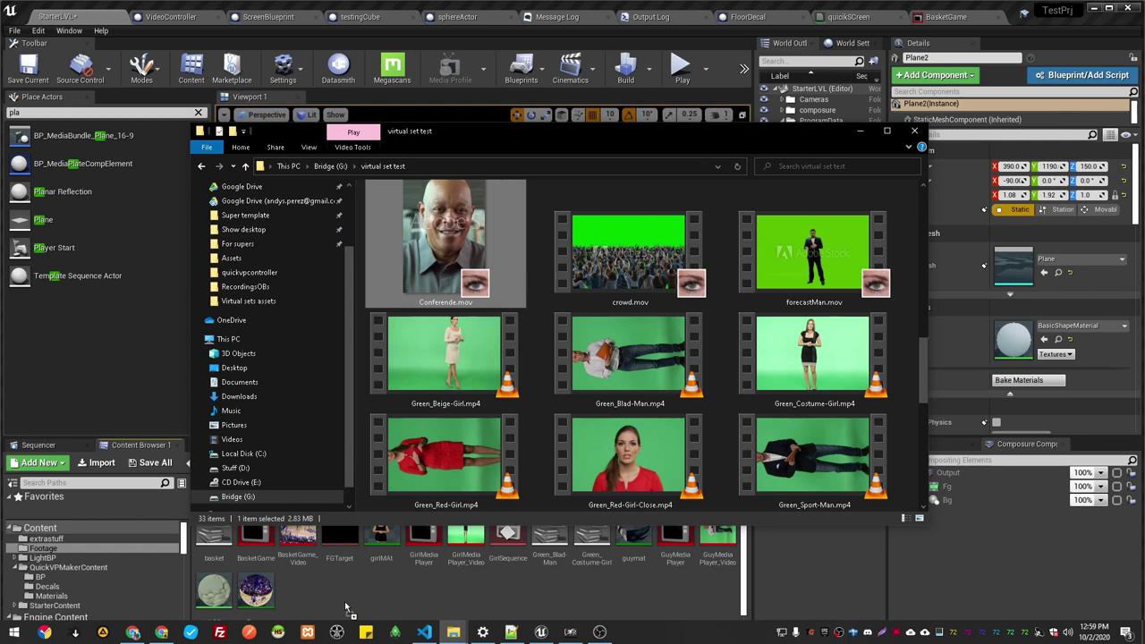
{"action": "left_click_drag", "start_coordinate": [346, 609], "coordinate": [345, 601]}
{"action": "left_click", "coordinate": [416, 593]}
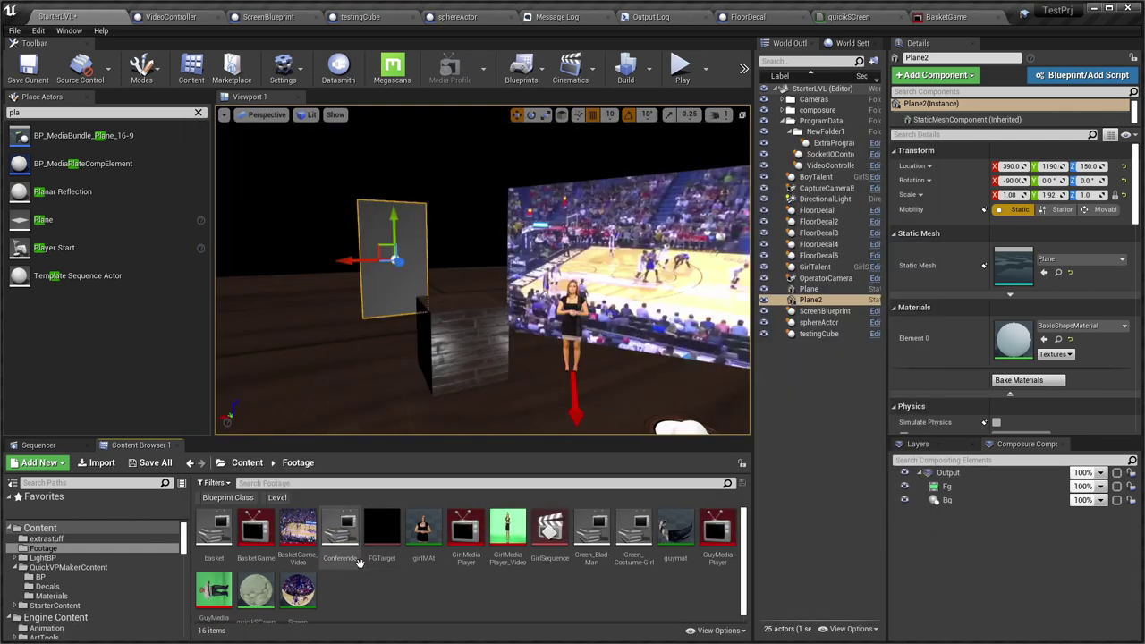
Create a material instance named conferencemat from the quickSCreen material and apply it to the upright plane.
{"action": "left_click", "coordinate": [341, 528]}
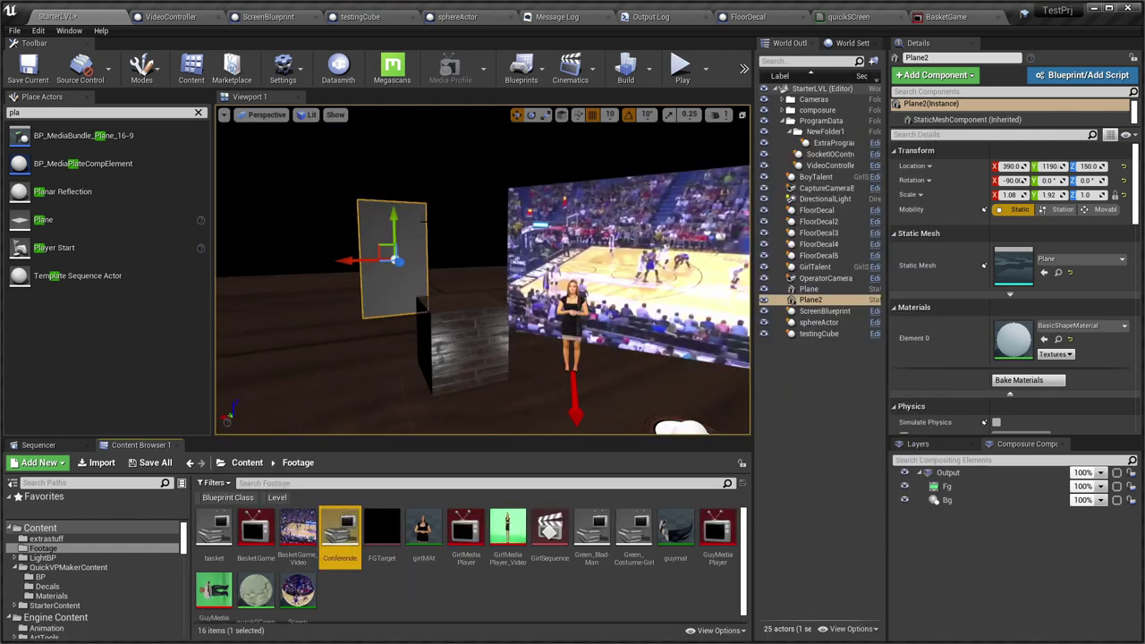
{"action": "right_click", "coordinate": [254, 591]}
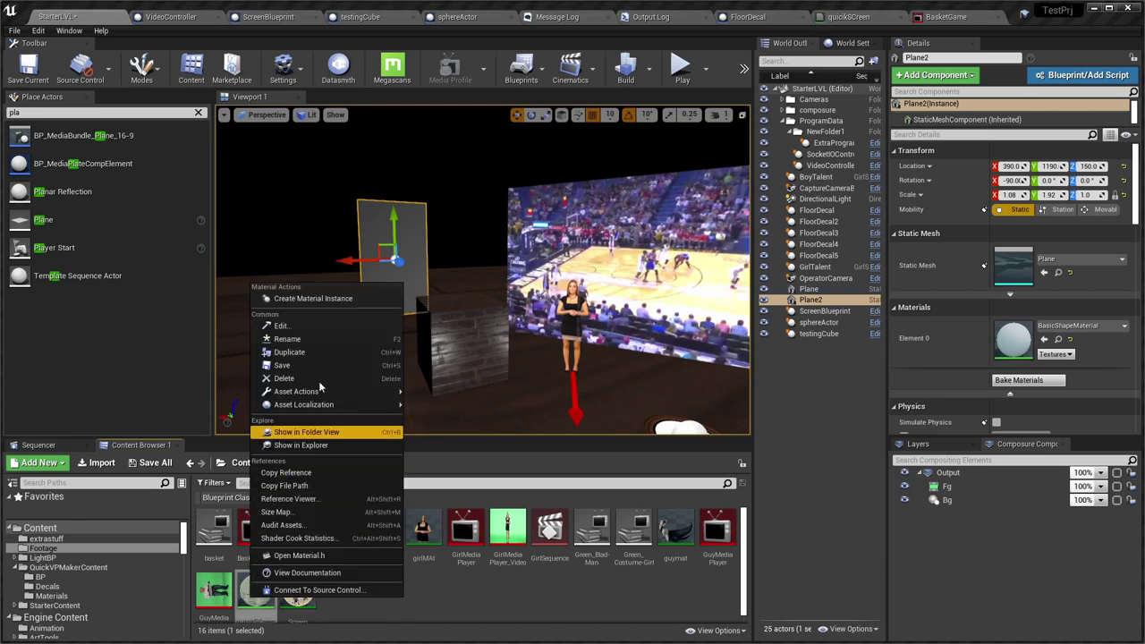
{"action": "left_click", "coordinate": [327, 299]}
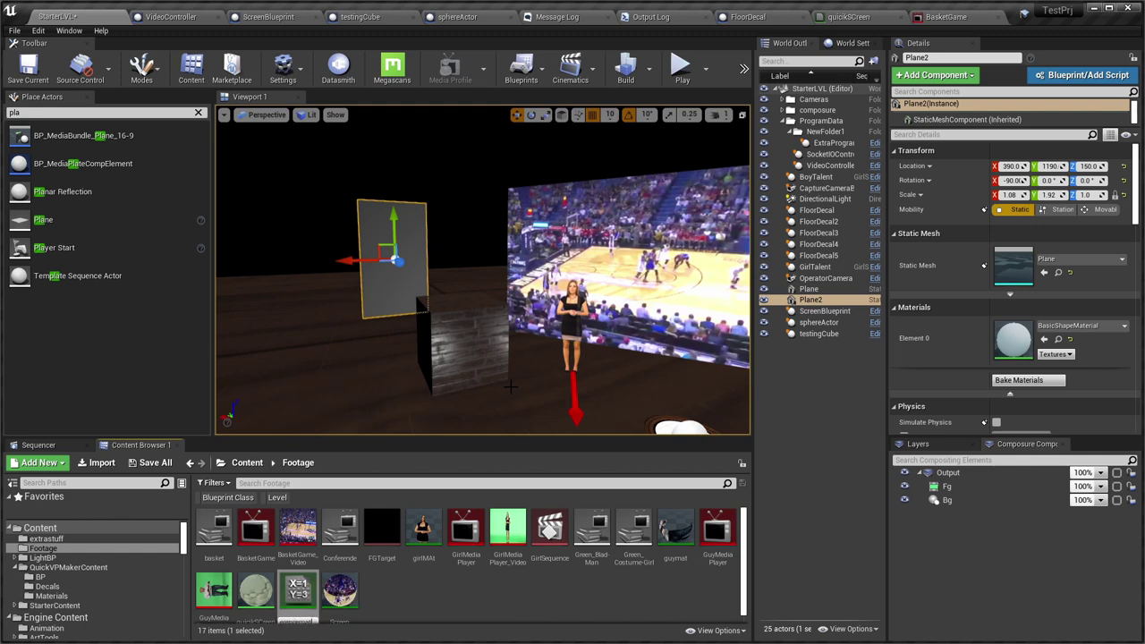
{"action": "key", "text": "Return"}
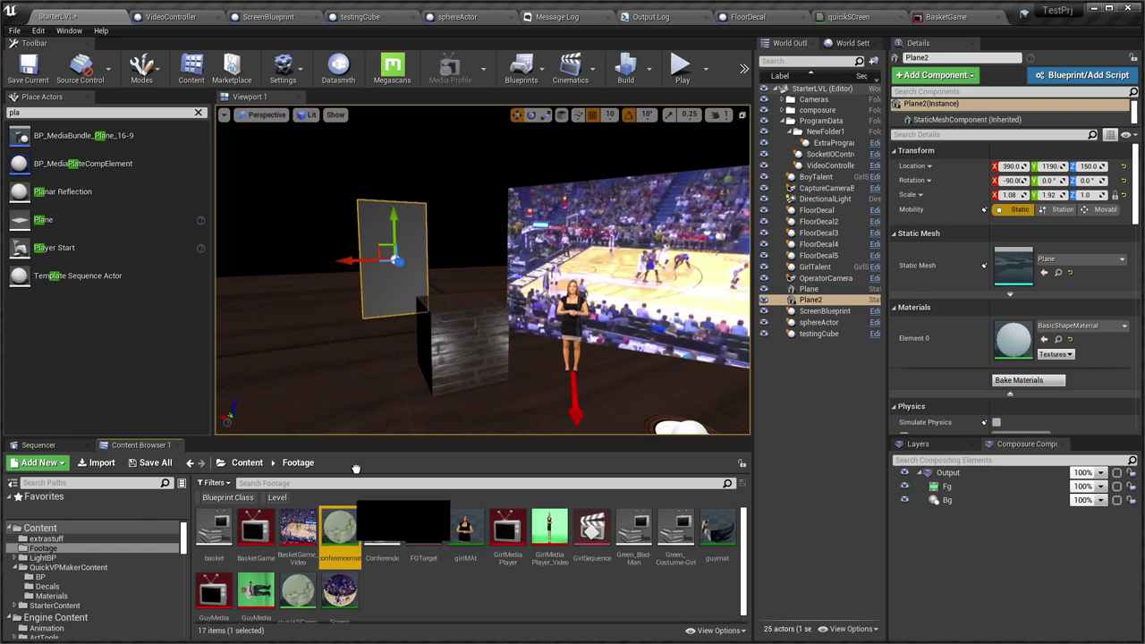
{"action": "left_click_drag", "start_coordinate": [356, 469], "coordinate": [1016, 341]}
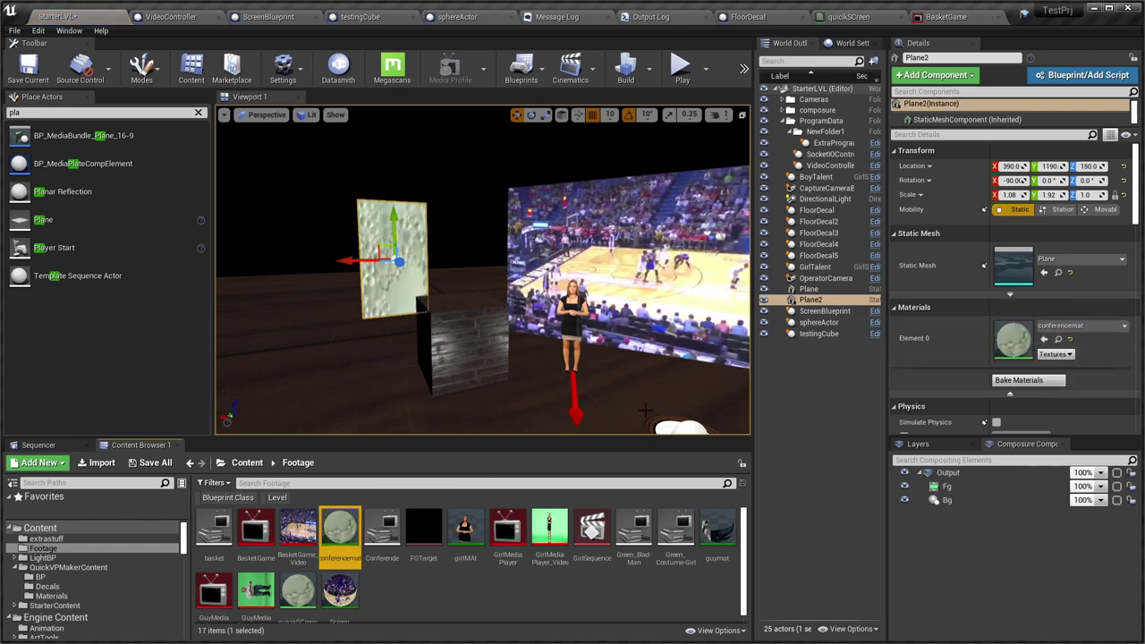
Open conferencemat for editing, and create a media player named ConferenceMed with a linked video MediaTexture in the Footage folder.
{"action": "double_click", "coordinate": [340, 526]}
{"action": "left_click", "coordinate": [85, 16]}
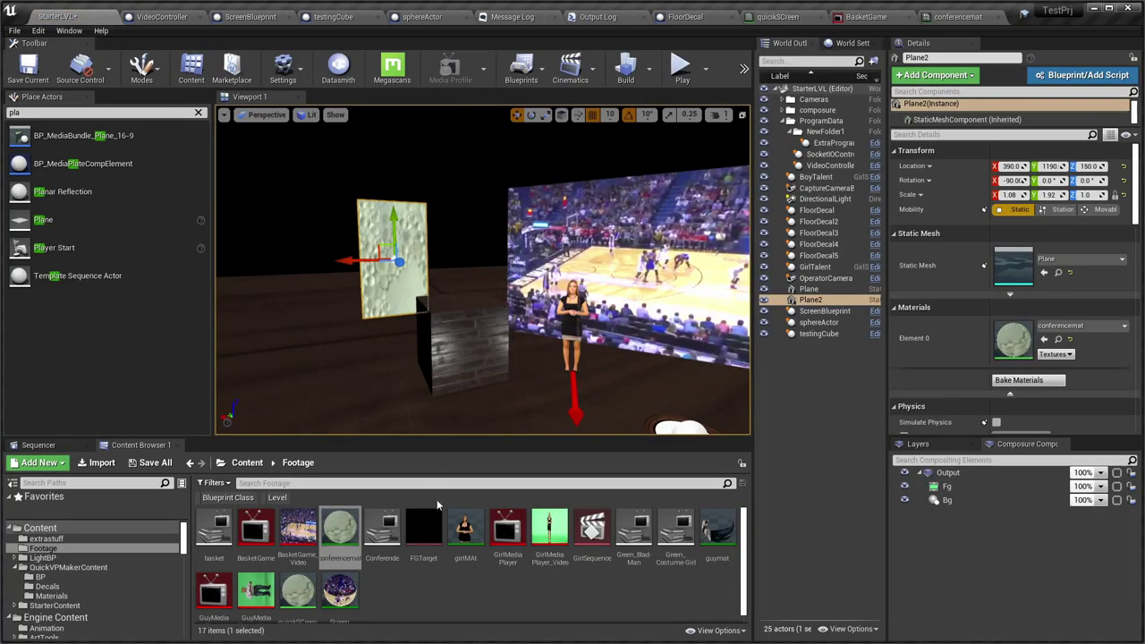
{"action": "right_click", "coordinate": [419, 574]}
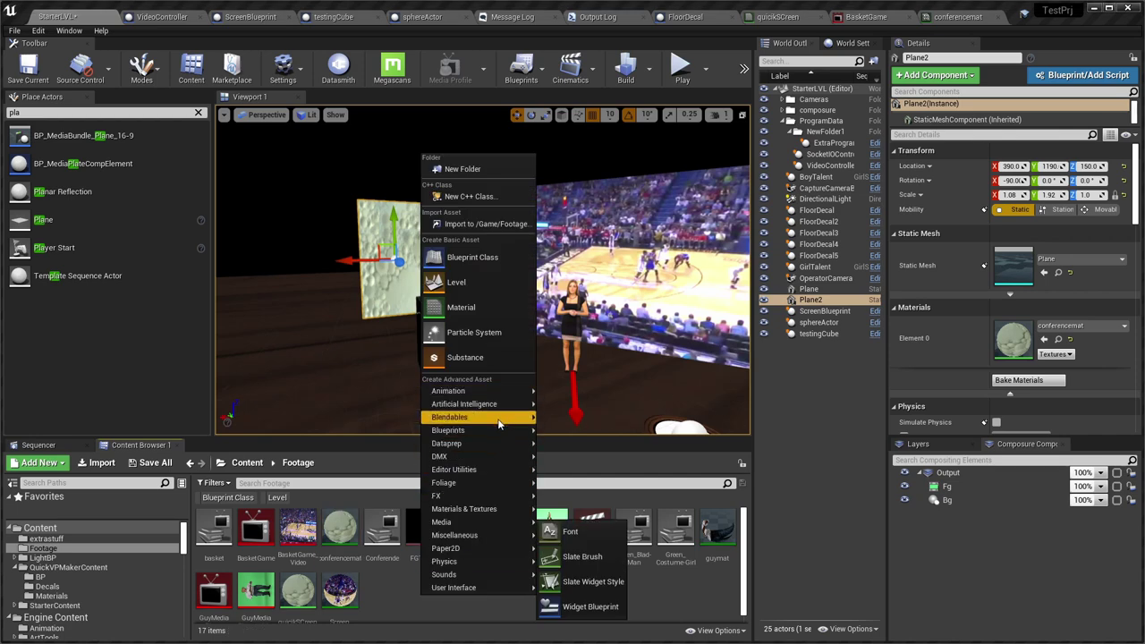
{"action": "mouse_move", "coordinate": [484, 526]}
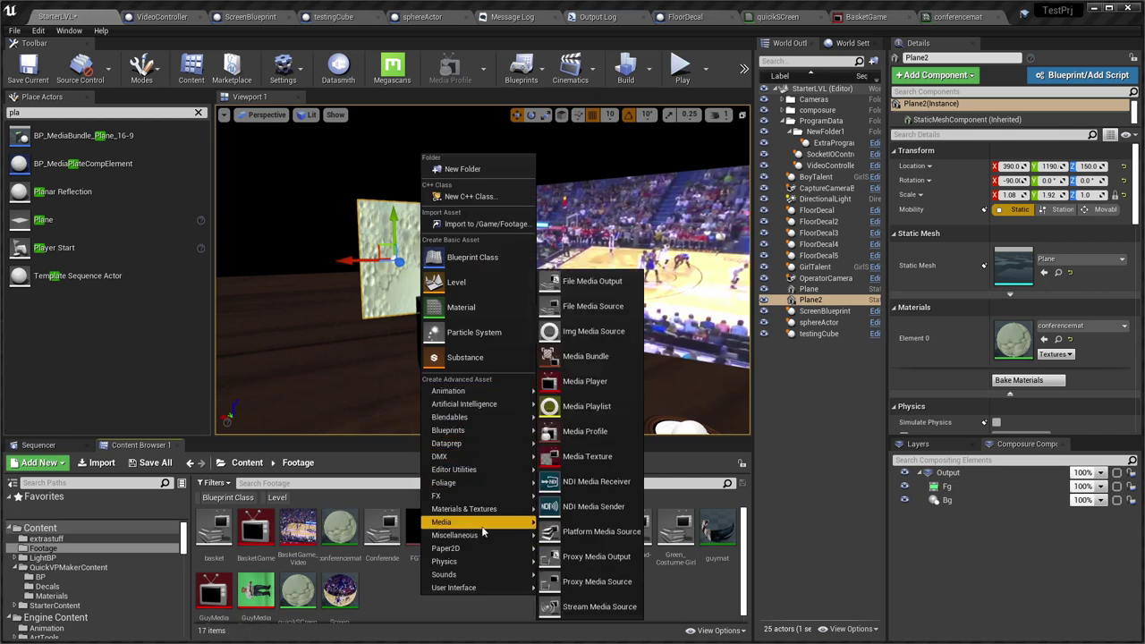
{"action": "left_click", "coordinate": [607, 388]}
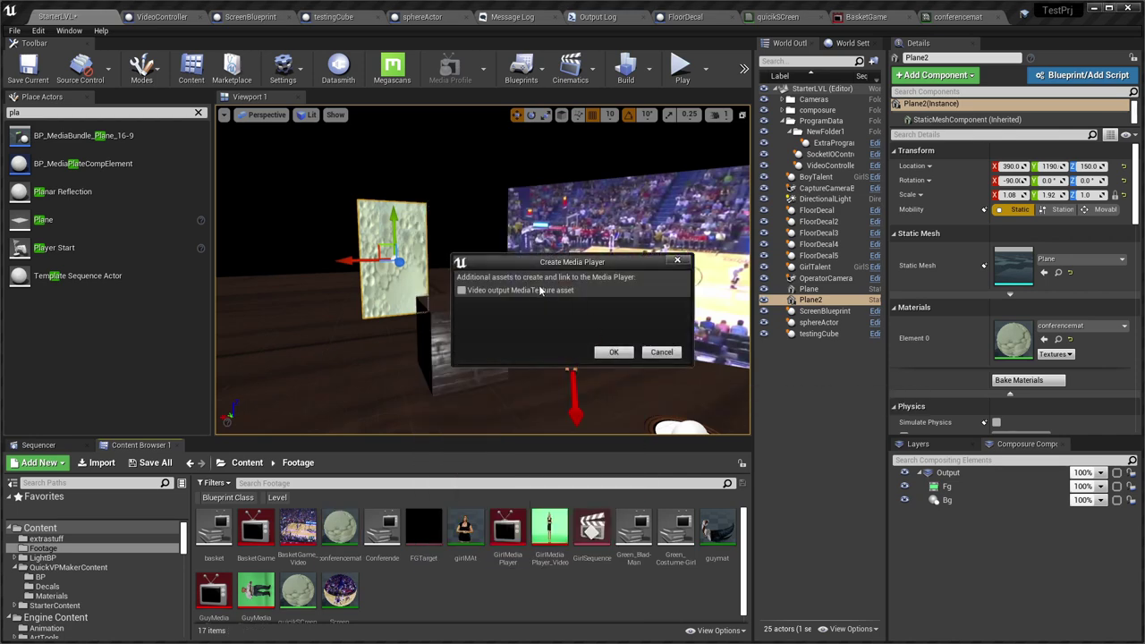
{"action": "left_click", "coordinate": [611, 352]}
{"action": "type", "text": "ConferenceM"}
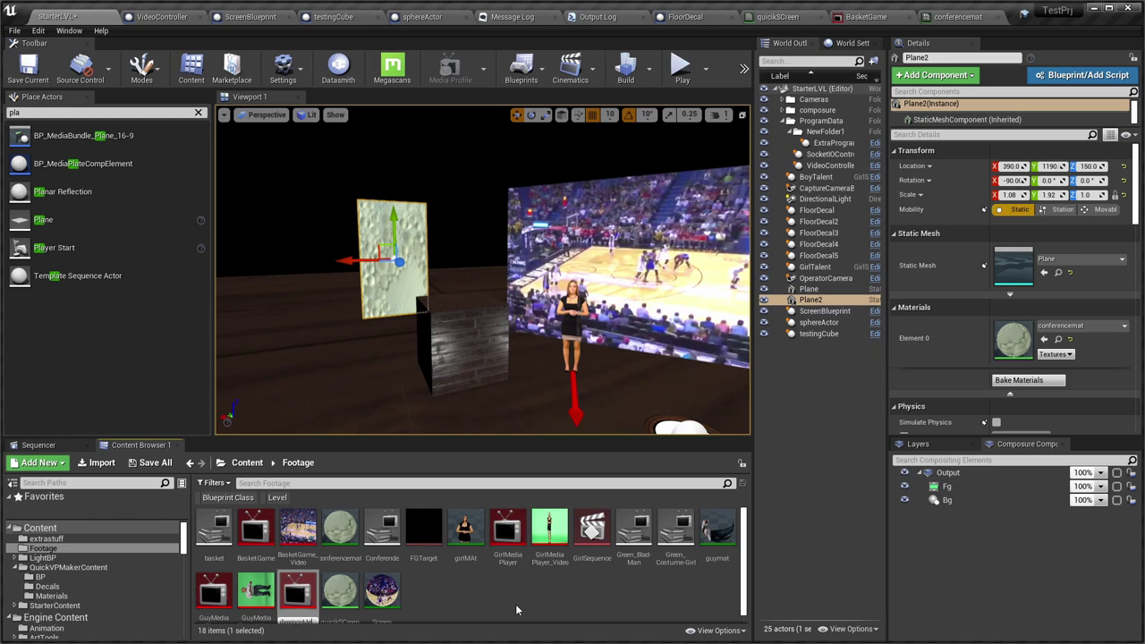
{"action": "key", "text": "Return"}
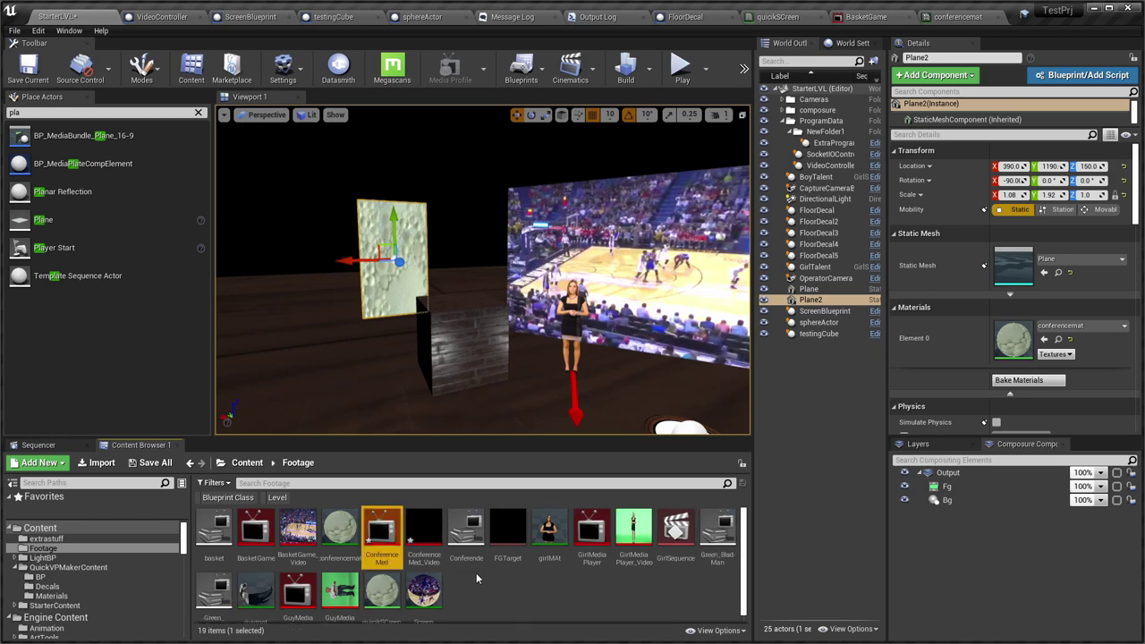
Load the Conferende source in the ConferenceMed media player, pause its playback, and return to the StarterLVL level.
{"action": "double_click", "coordinate": [385, 535]}
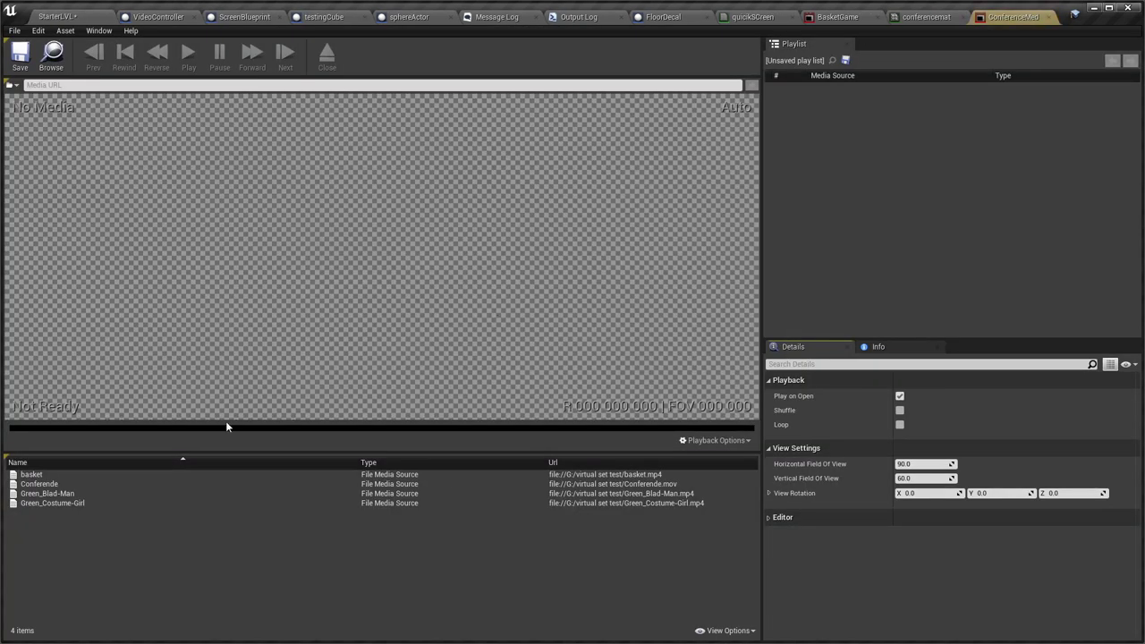
{"action": "double_click", "coordinate": [68, 483]}
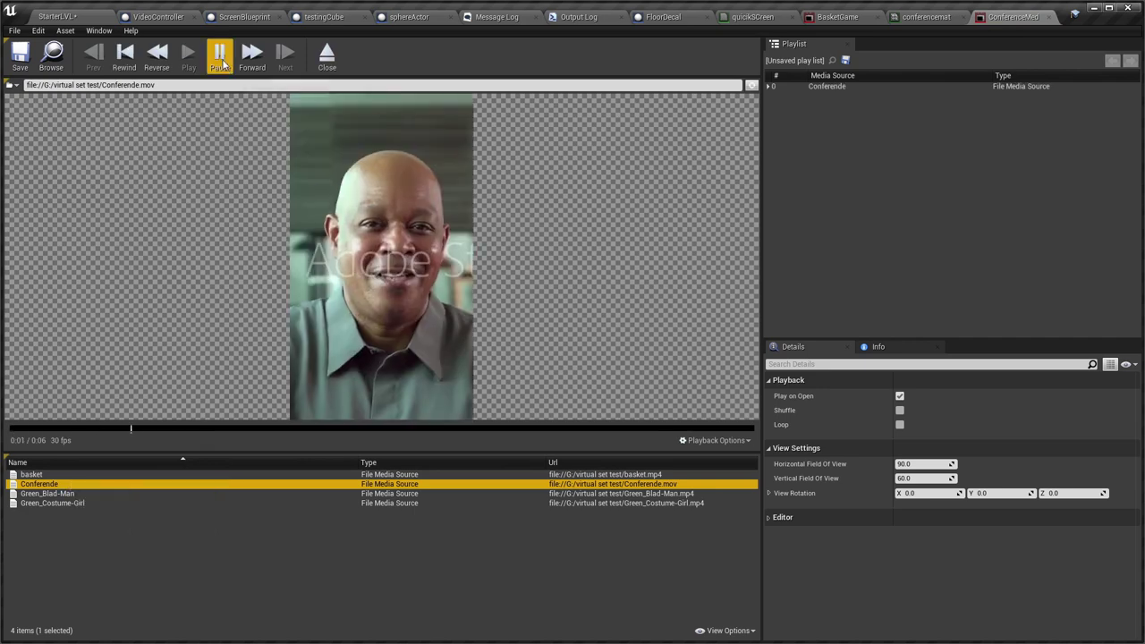
{"action": "left_click", "coordinate": [221, 58]}
{"action": "left_click", "coordinate": [61, 19]}
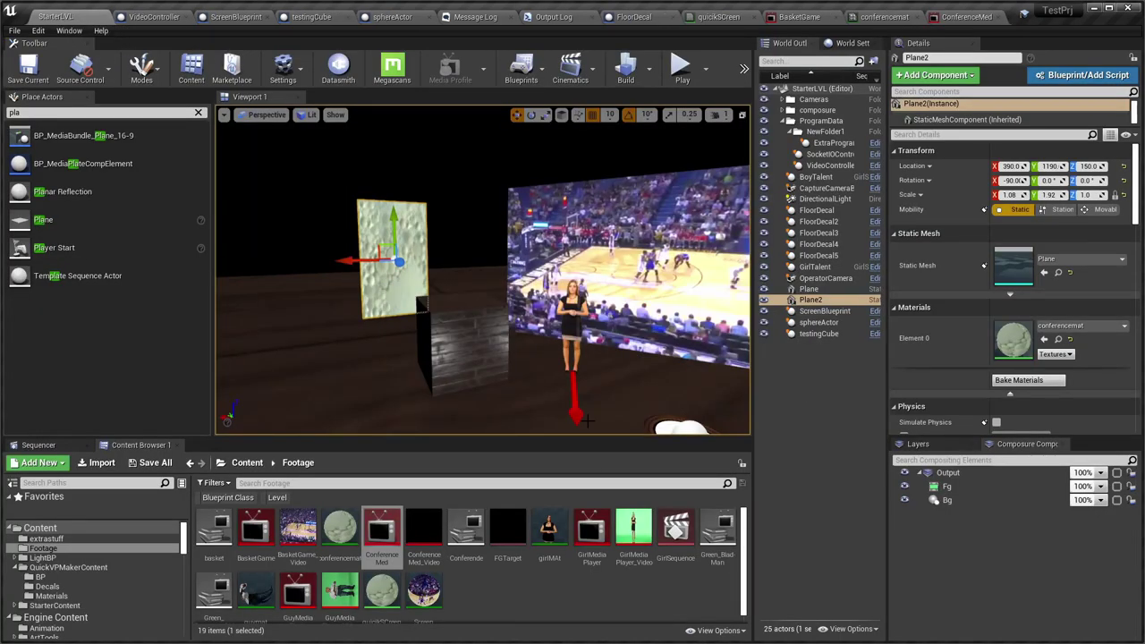
Enable the texture parameter of conferencemat, assign ConferenceMed_Video to it, and save and close the material instance.
{"action": "left_click_drag", "start_coordinate": [881, 18], "coordinate": [557, 164]}
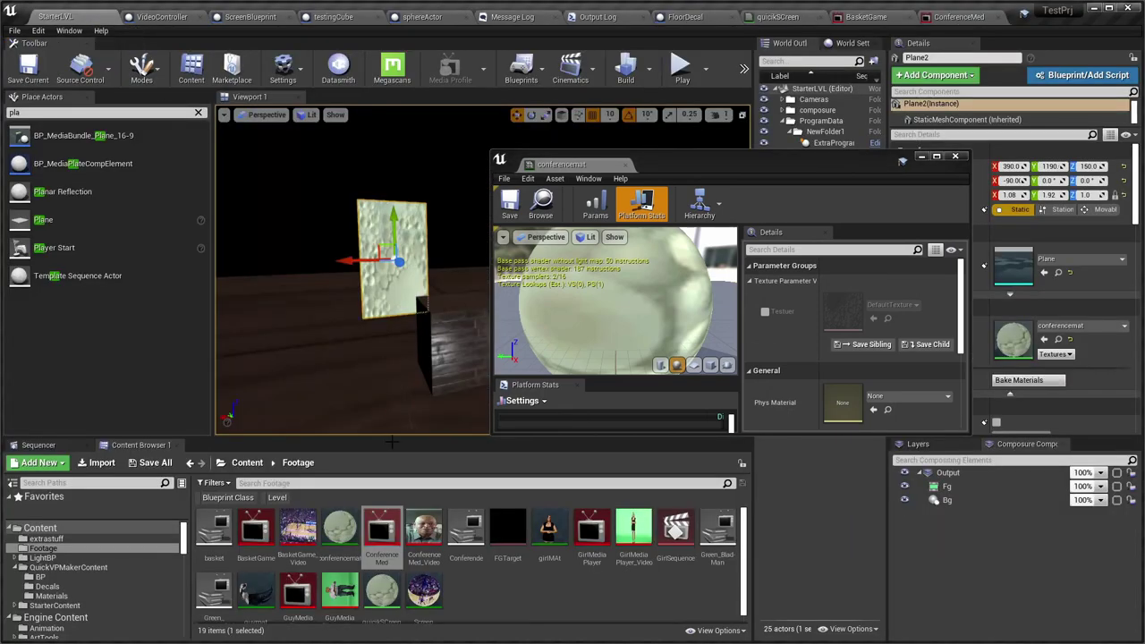
{"action": "left_click_drag", "start_coordinate": [425, 530], "coordinate": [903, 315]}
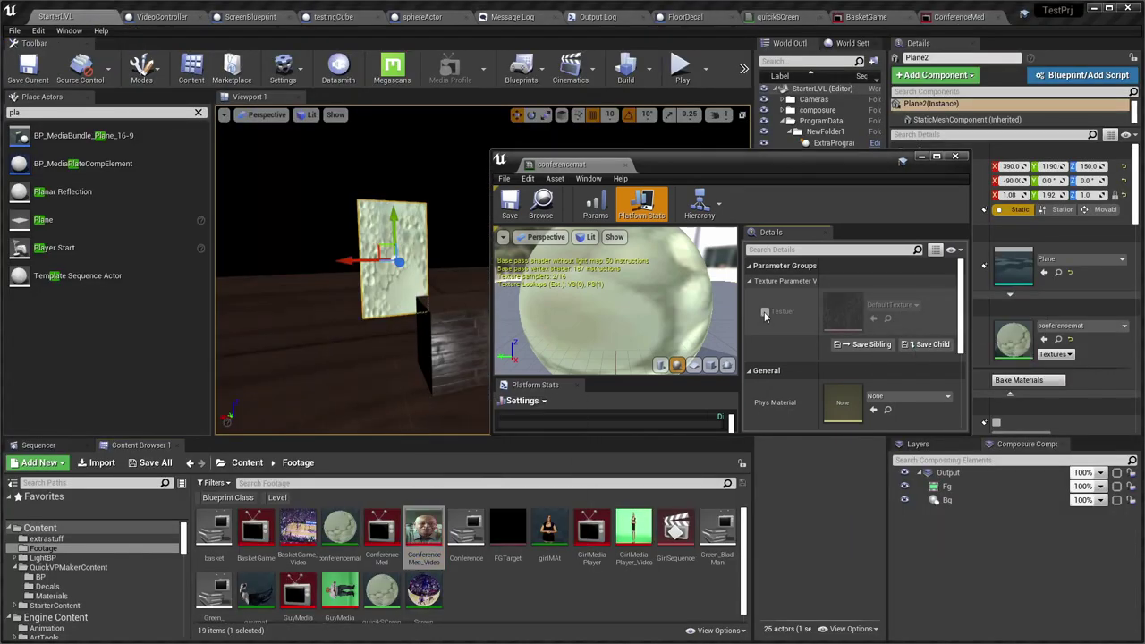
{"action": "left_click_drag", "start_coordinate": [610, 461], "coordinate": [855, 305]}
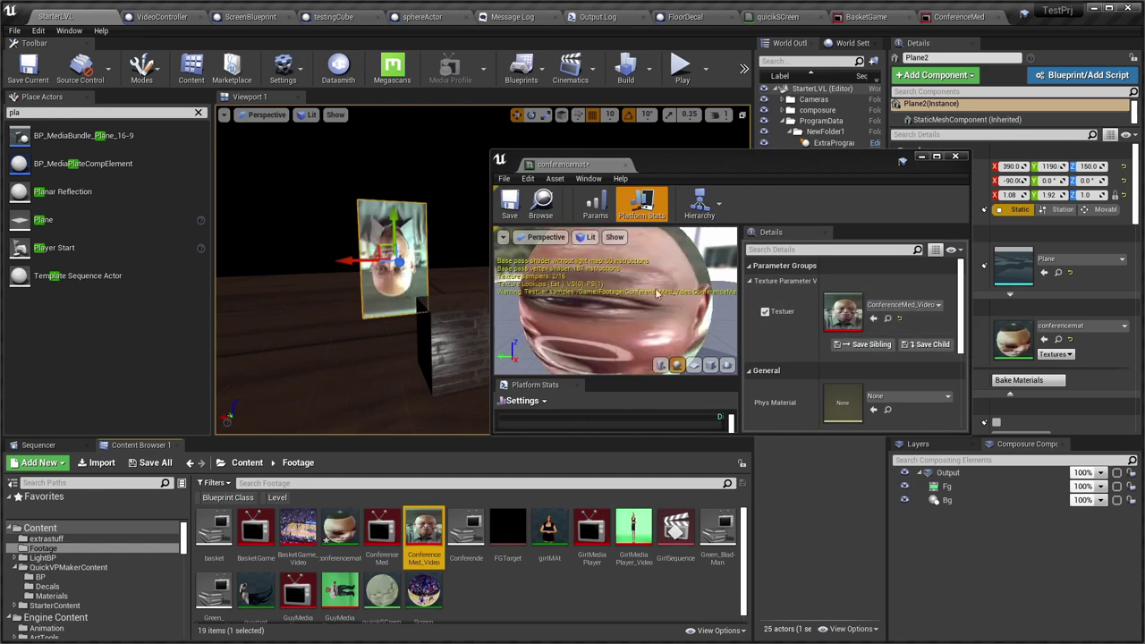
{"action": "left_click", "coordinate": [510, 206]}
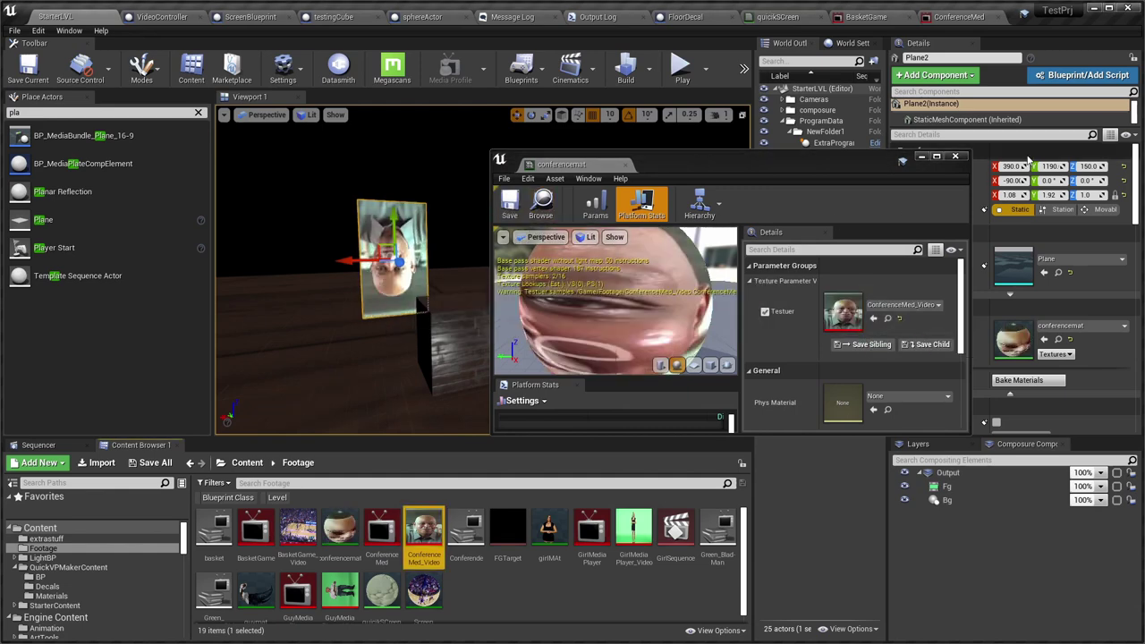
{"action": "left_click", "coordinate": [956, 156]}
Rotate the conference plane by 180° so its video image is right side up.
{"action": "key", "text": "e"}
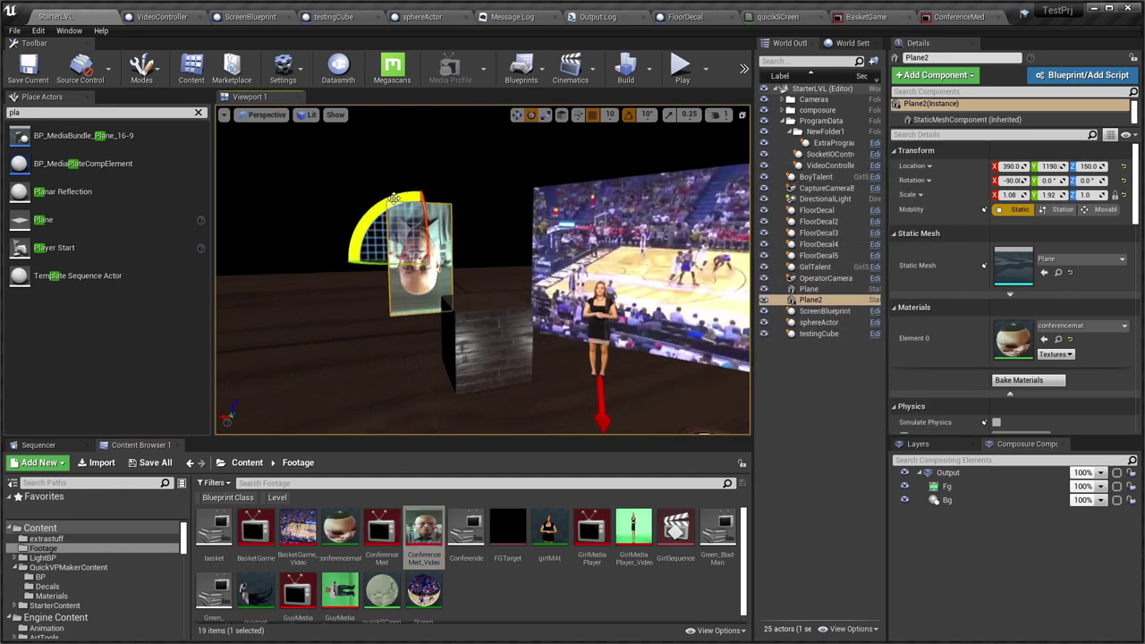
{"action": "left_click_drag", "start_coordinate": [393, 198], "coordinate": [526, 202]}
{"action": "mouse_move", "coordinate": [490, 340]}
{"action": "right_mouse_down"}
{"action": "mouse_move", "coordinate": [537, 341]}
{"action": "mouse_move", "coordinate": [469, 336]}
{"action": "right_mouse_up"}
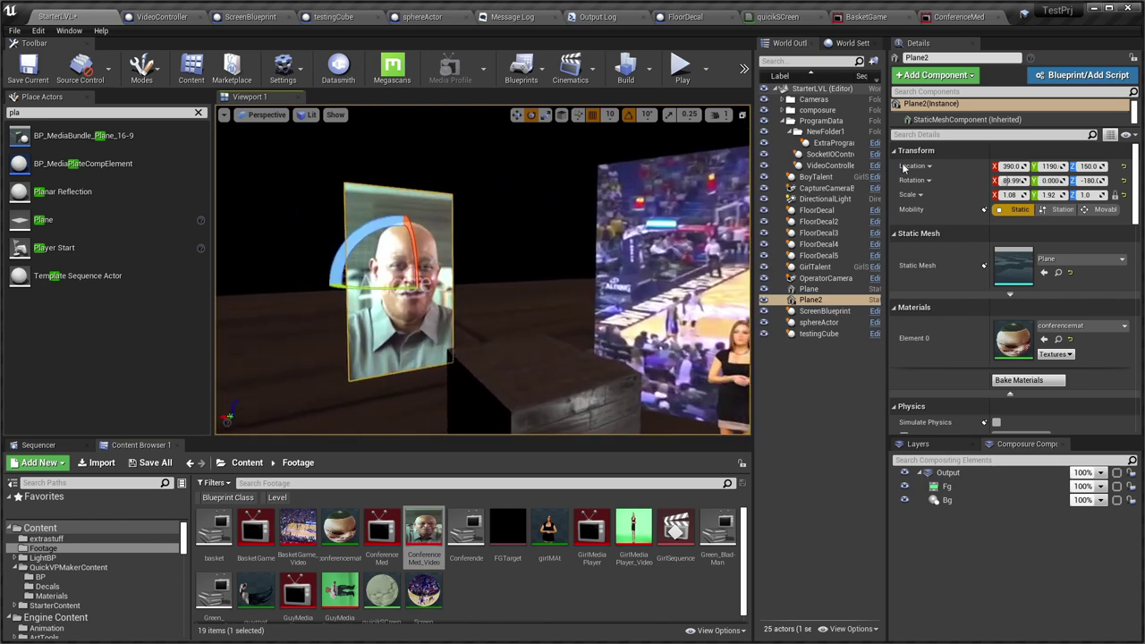
Examine the media player and URL assigned to the ScreenPlayback program's player structure in the VideoController actor.
{"action": "left_click", "coordinate": [831, 166]}
{"action": "key", "text": "f"}
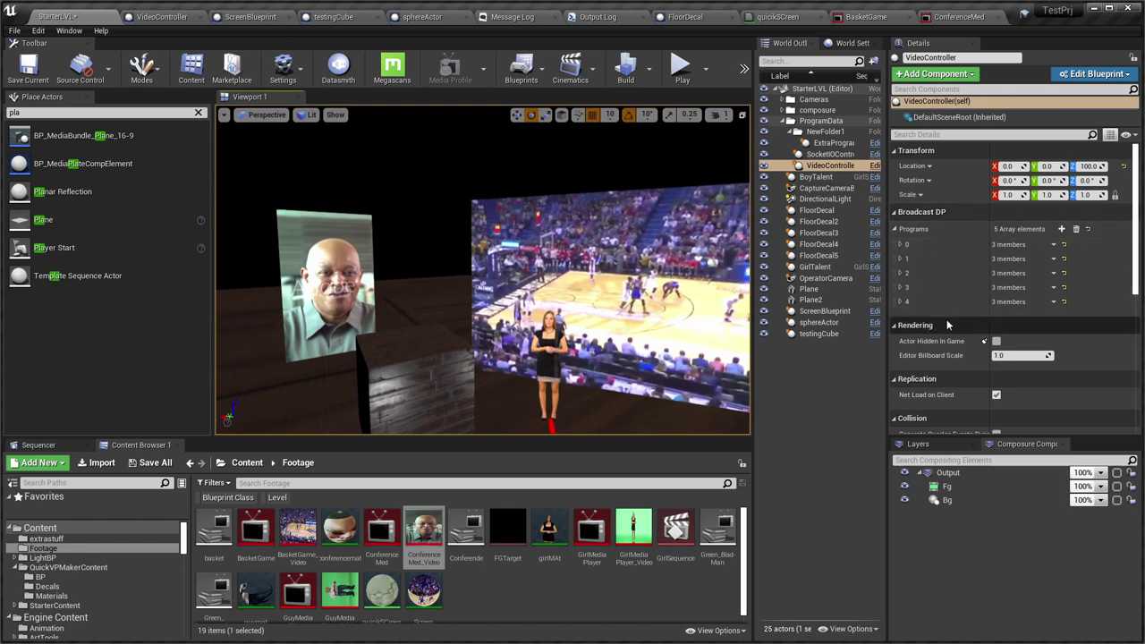
{"action": "left_click", "coordinate": [904, 302]}
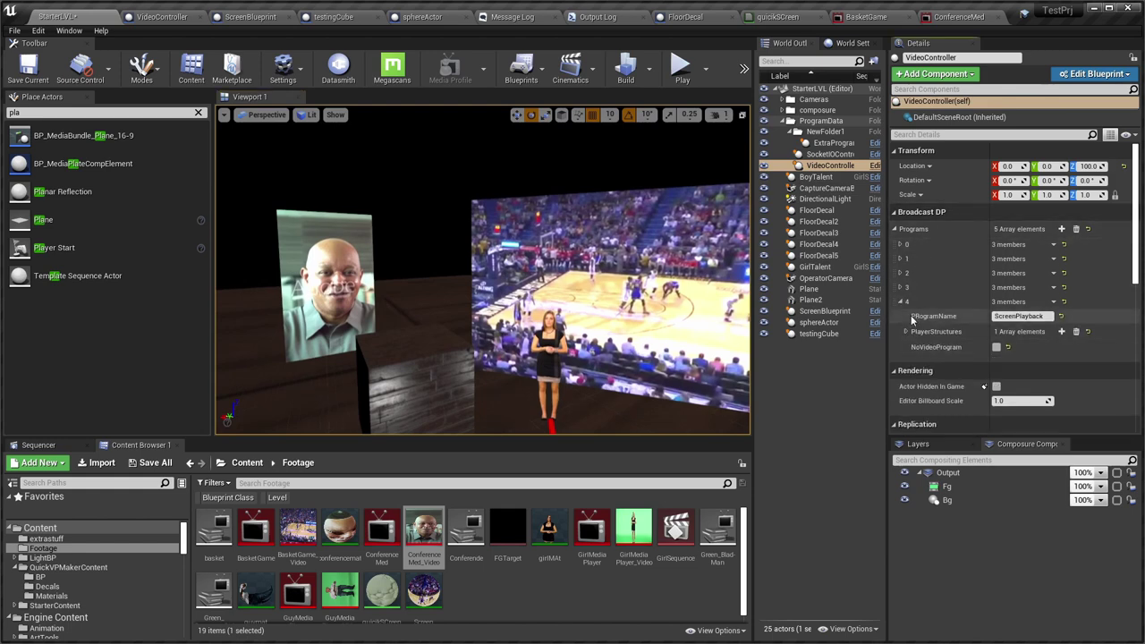
{"action": "left_click", "coordinate": [906, 332]}
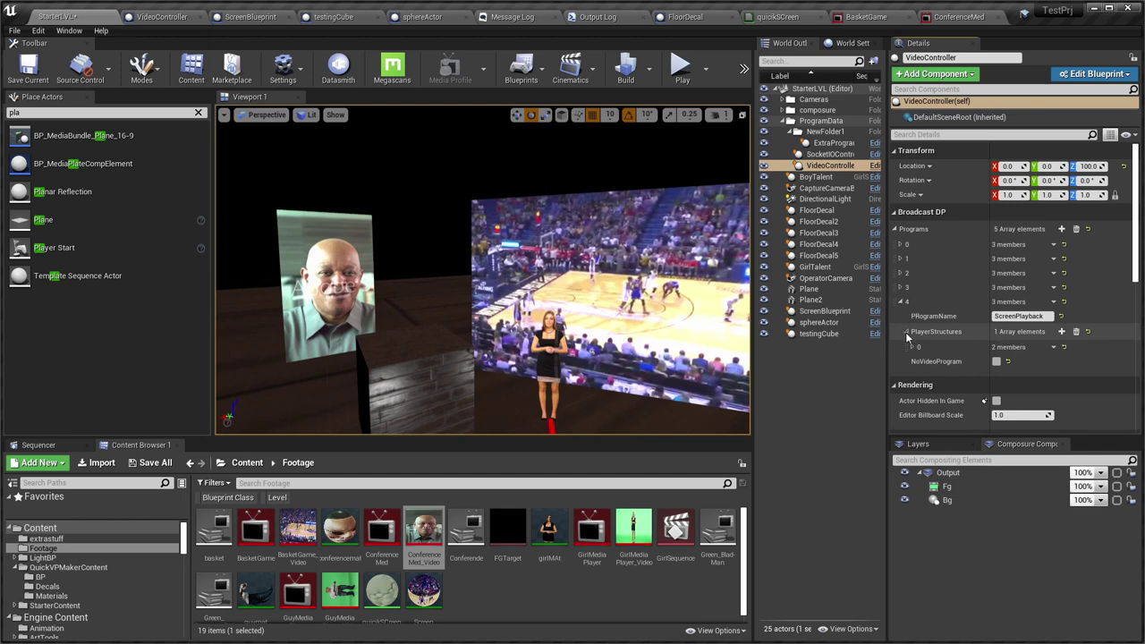
{"action": "left_click", "coordinate": [913, 347]}
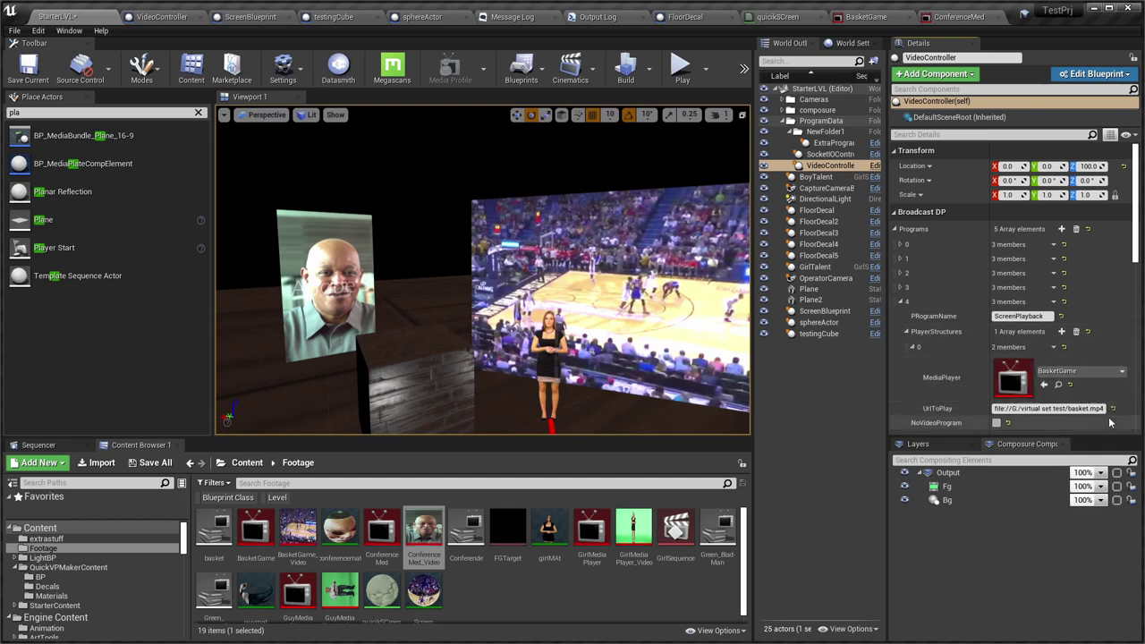
{"action": "left_click", "coordinate": [911, 346]}
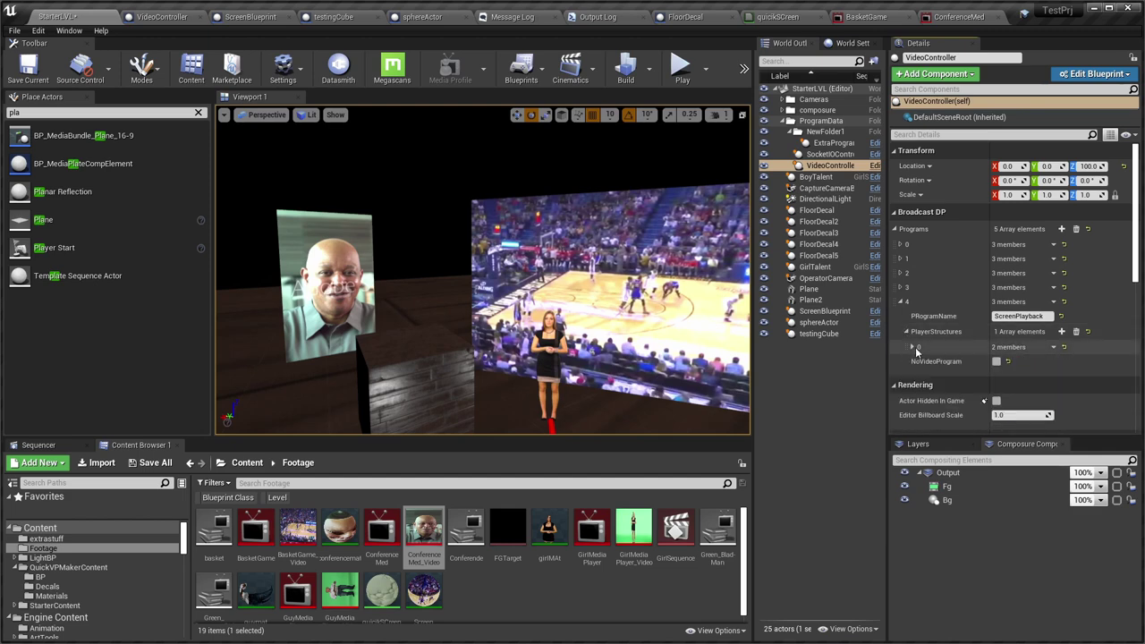
{"action": "mouse_move", "coordinate": [565, 322]}
{"action": "right_mouse_down"}
{"action": "mouse_move", "coordinate": [590, 321]}
{"action": "mouse_move", "coordinate": [487, 322]}
{"action": "mouse_move", "coordinate": [555, 318]}
{"action": "right_mouse_up"}
{"action": "left_click_drag", "start_coordinate": [528, 350], "coordinate": [515, 311]}
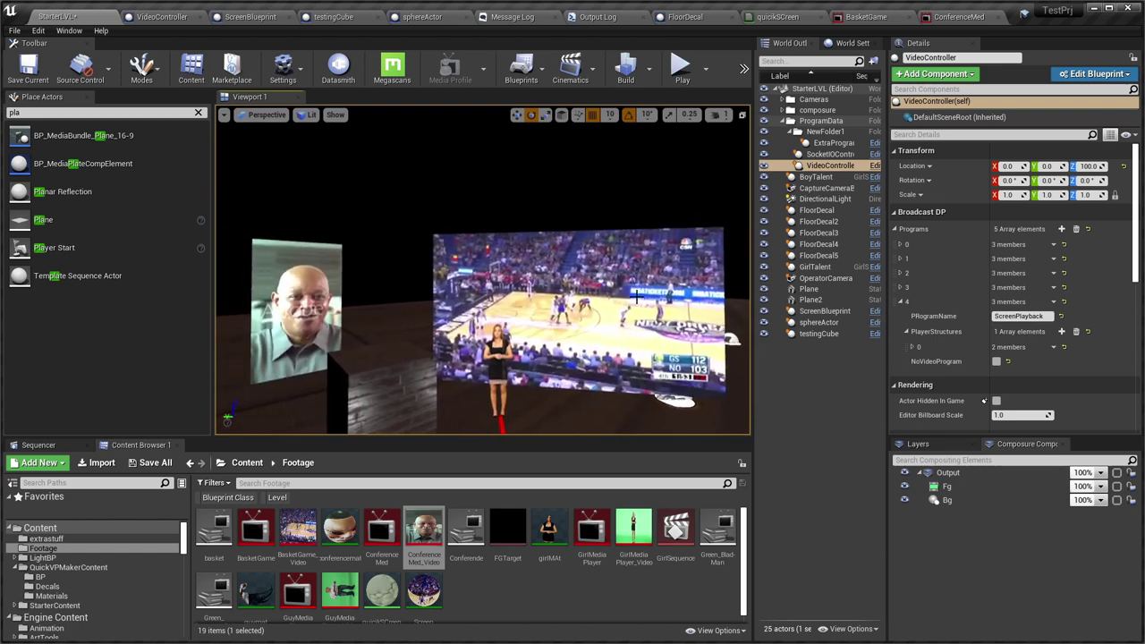
{"action": "right_click_drag", "start_coordinate": [623, 305], "coordinate": [684, 309]}
{"action": "right_click_drag", "start_coordinate": [420, 295], "coordinate": [340, 293]}
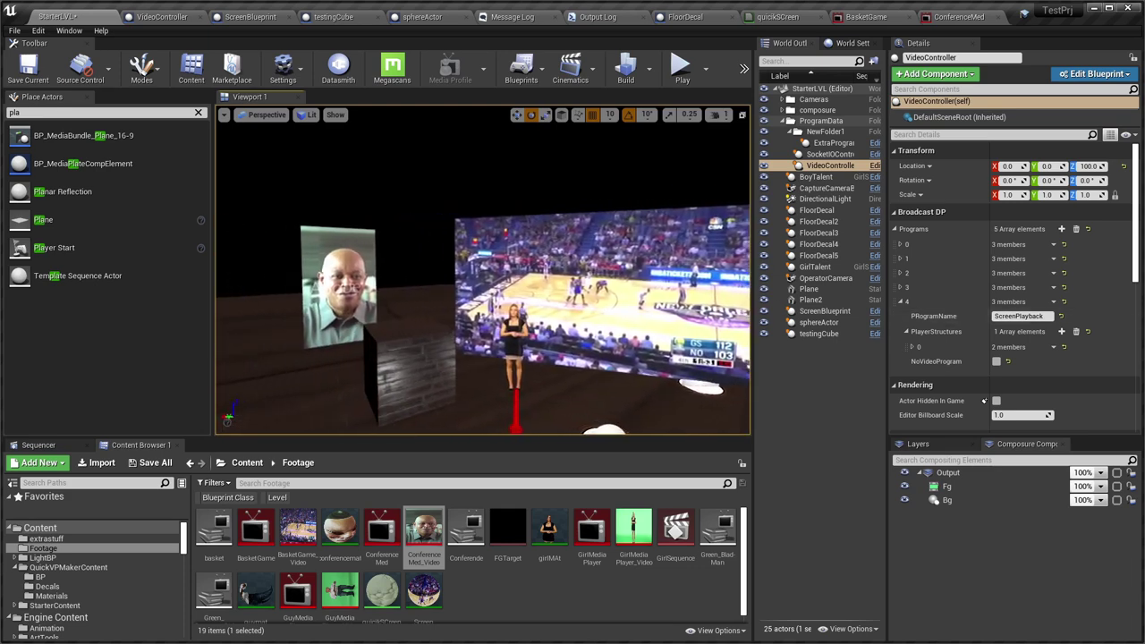
Add a second player structure to the VideoController's ScreenPlayback program and assign ConferenceMed as its media player.
{"action": "left_click", "coordinate": [342, 287]}
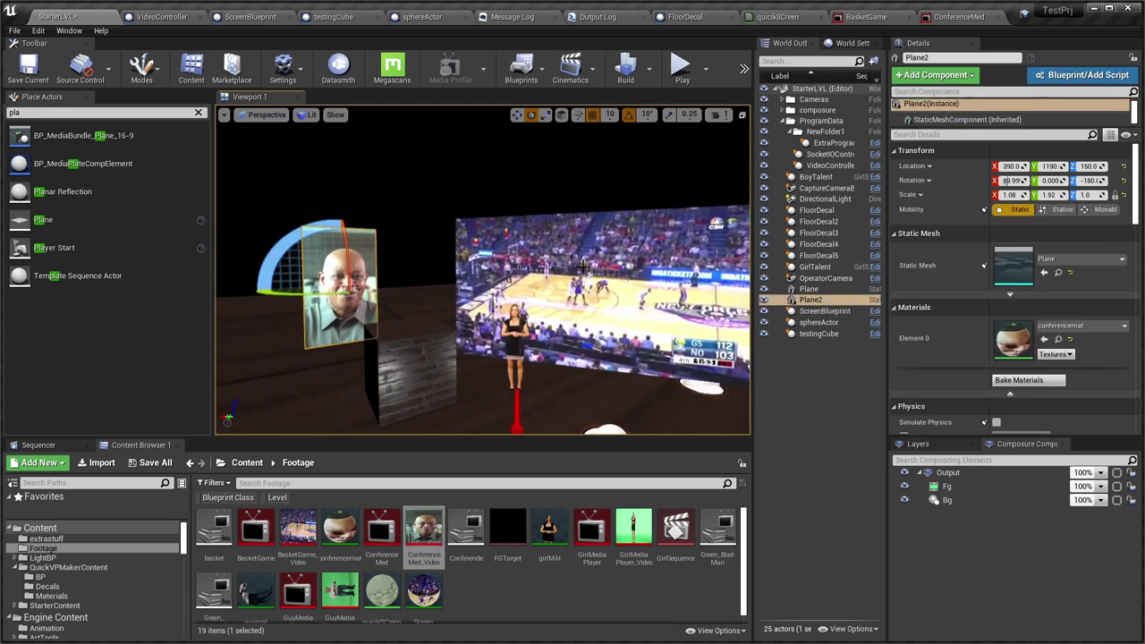
{"action": "left_click", "coordinate": [831, 165]}
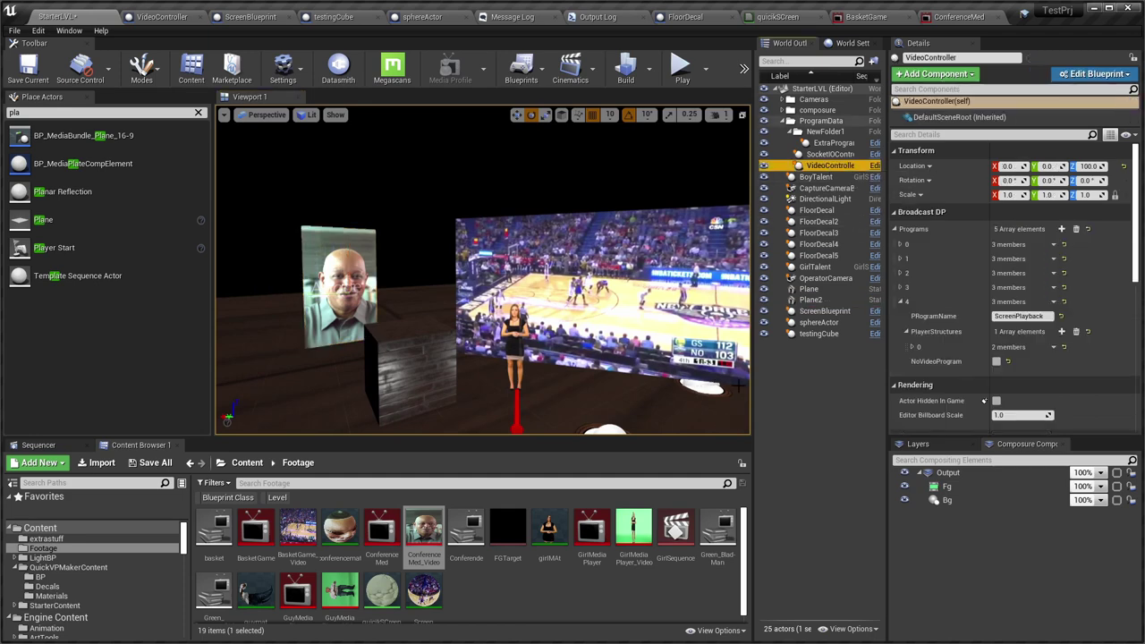
{"action": "left_click", "coordinate": [913, 347]}
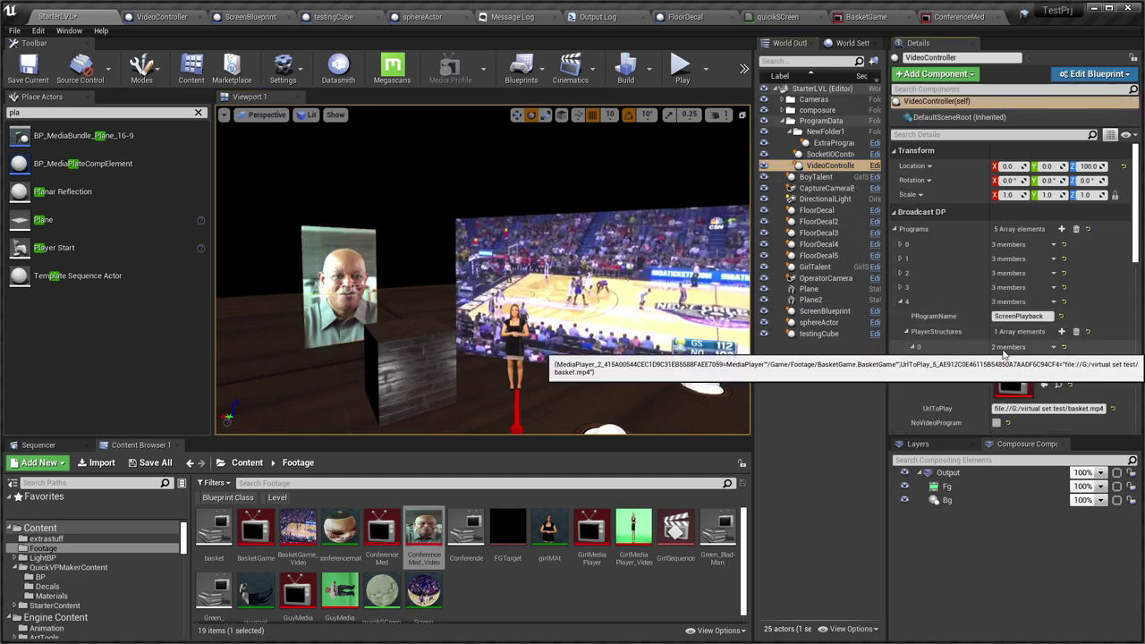
{"action": "left_click", "coordinate": [913, 347]}
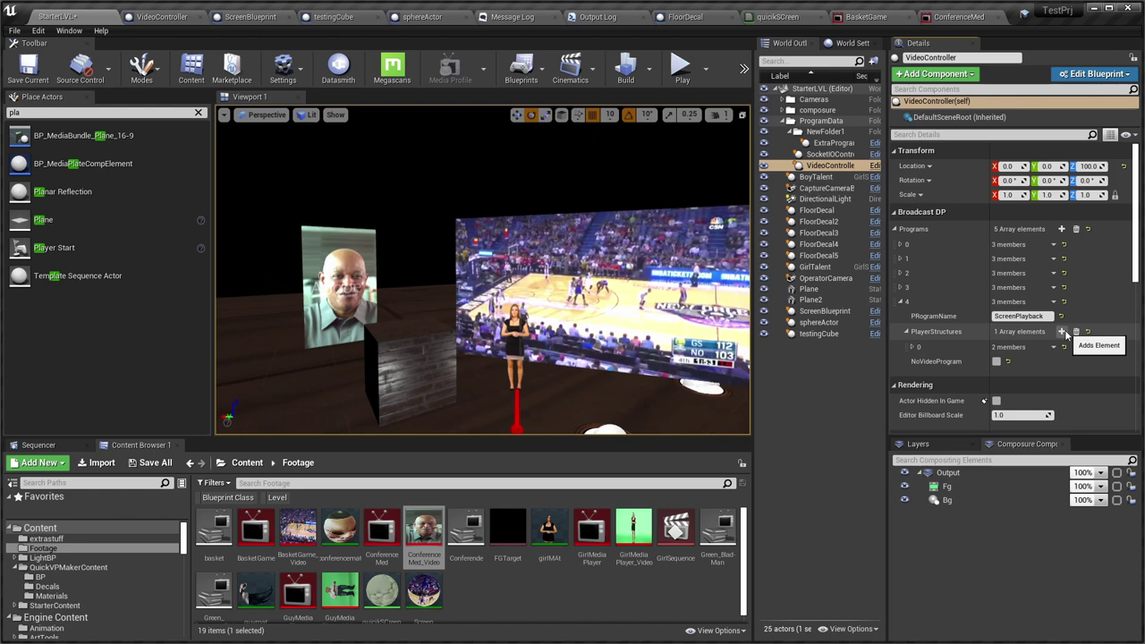
{"action": "left_click", "coordinate": [1063, 332]}
{"action": "left_click", "coordinate": [913, 362]}
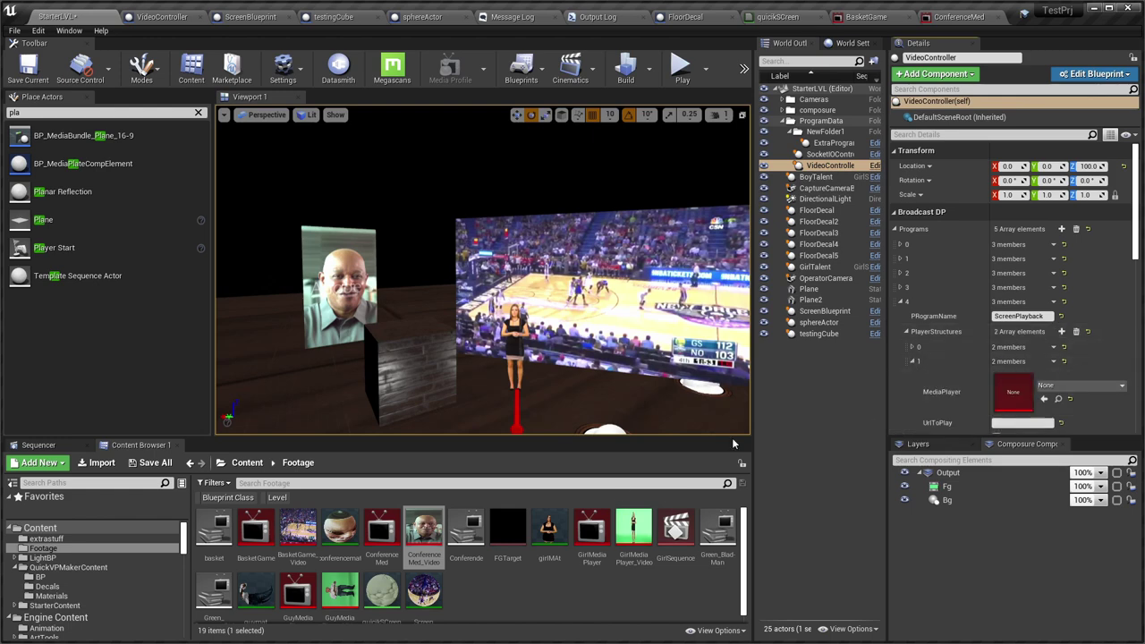
{"action": "left_click_drag", "start_coordinate": [382, 530], "coordinate": [1014, 392]}
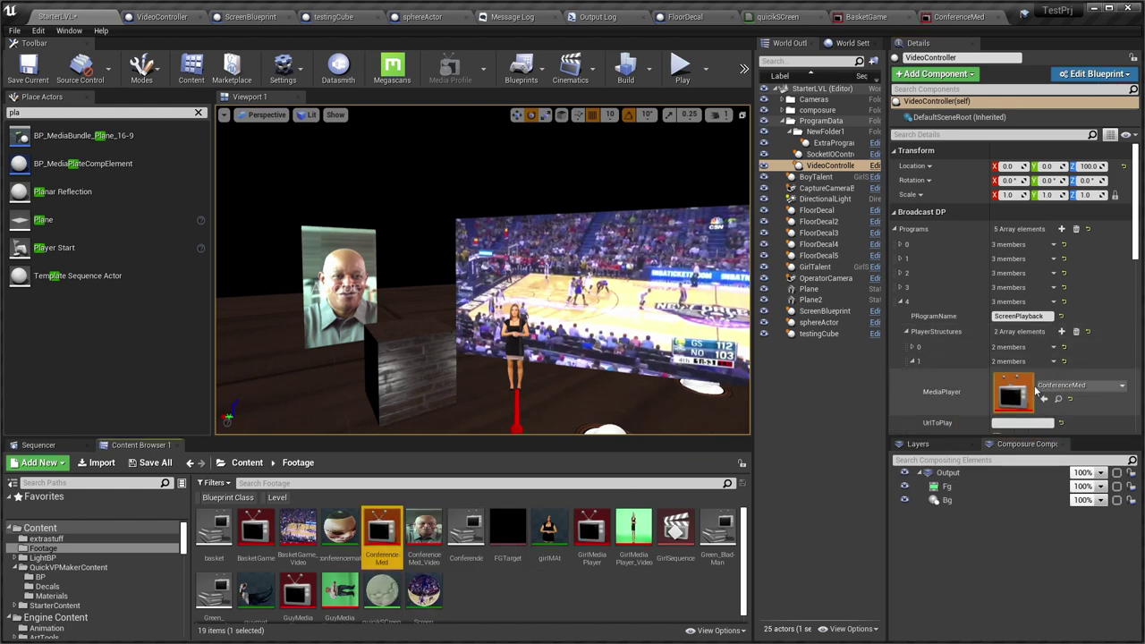
Set the new player structure's UrlToPlay to file://G:/virtual set test/Conferende.mov.
{"action": "left_click", "coordinate": [957, 16]}
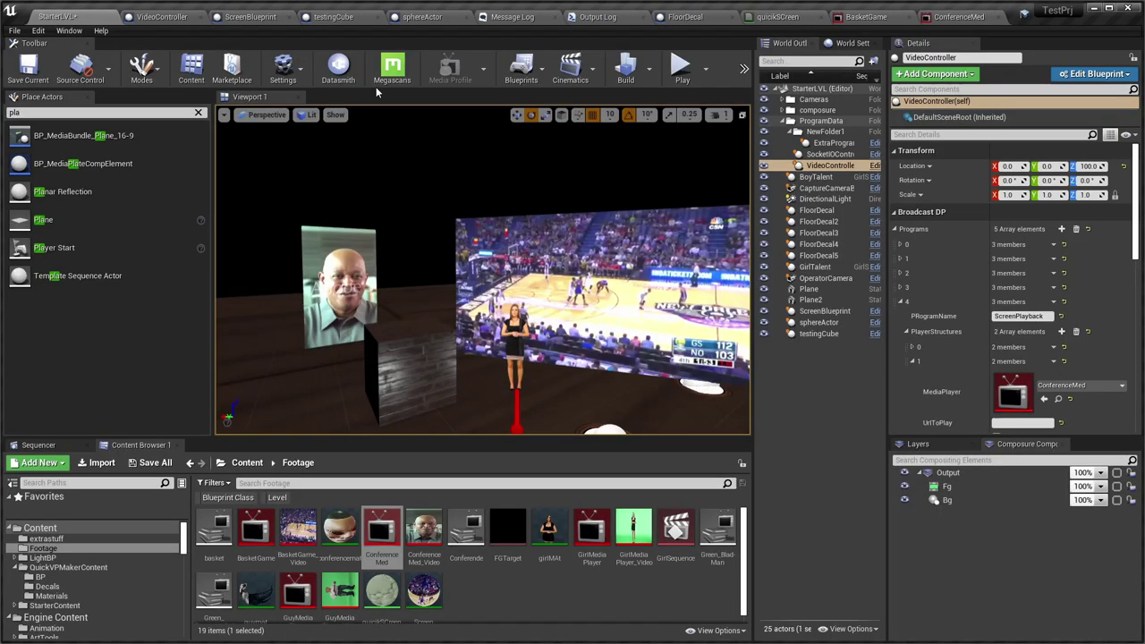
{"action": "left_click", "coordinate": [81, 16]}
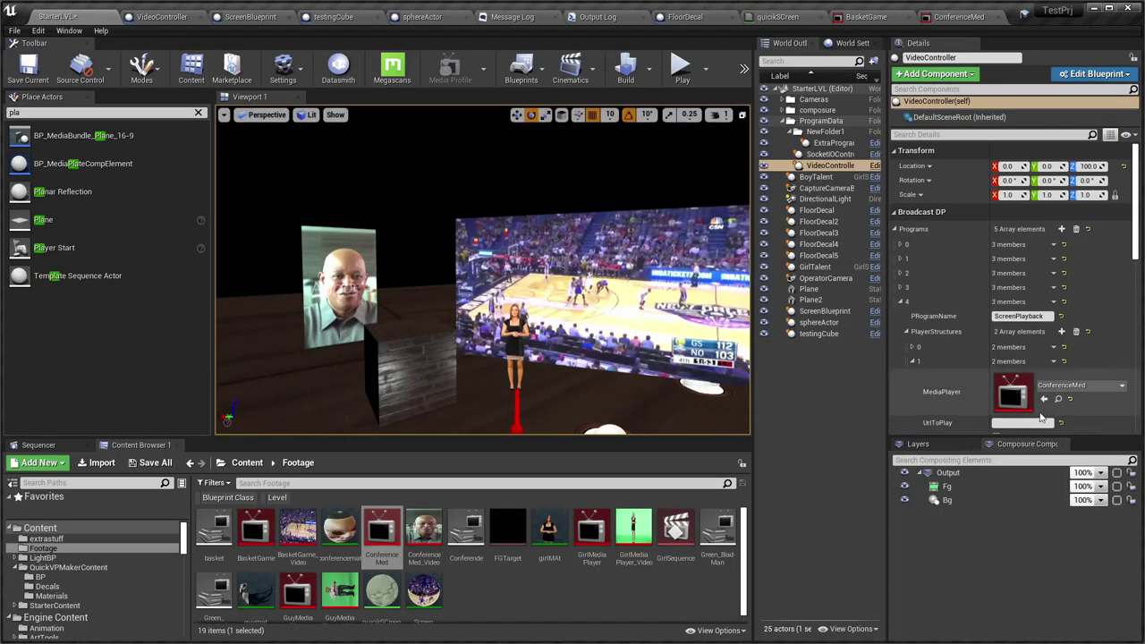
{"action": "left_click", "coordinate": [1022, 422]}
{"action": "key", "text": "ctrl+v"}
{"action": "key", "text": "Return"}
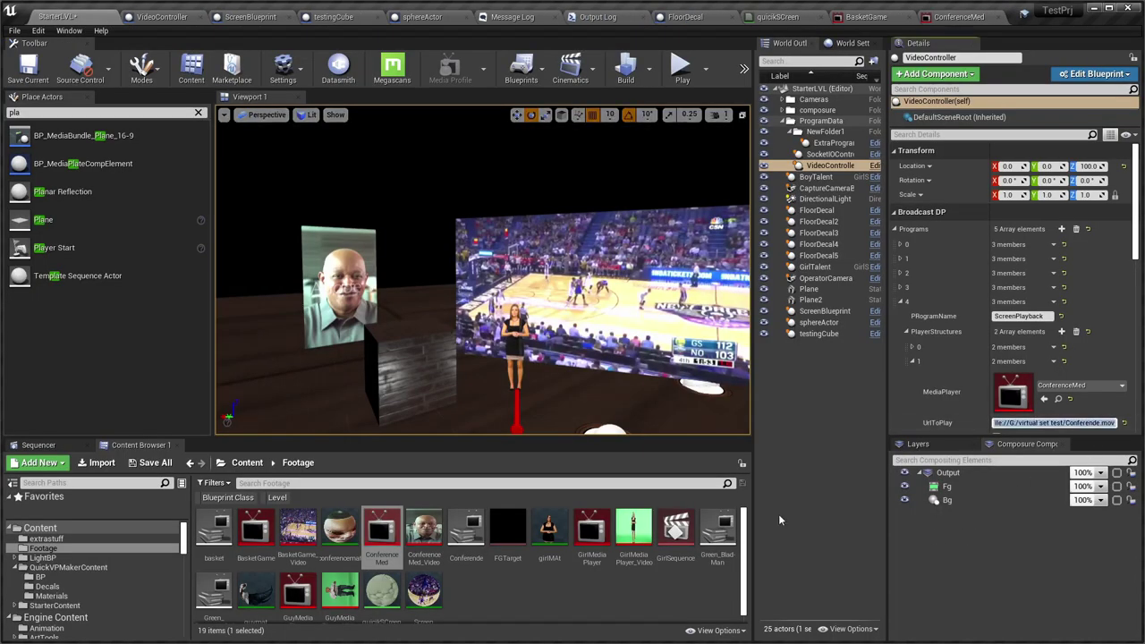
{"action": "left_click", "coordinate": [778, 514]}
Play the level, switch to QuickVP Controller and activate the GirlTalentCamera camera.
{"action": "right_click_drag", "start_coordinate": [483, 270], "coordinate": [474, 260]}
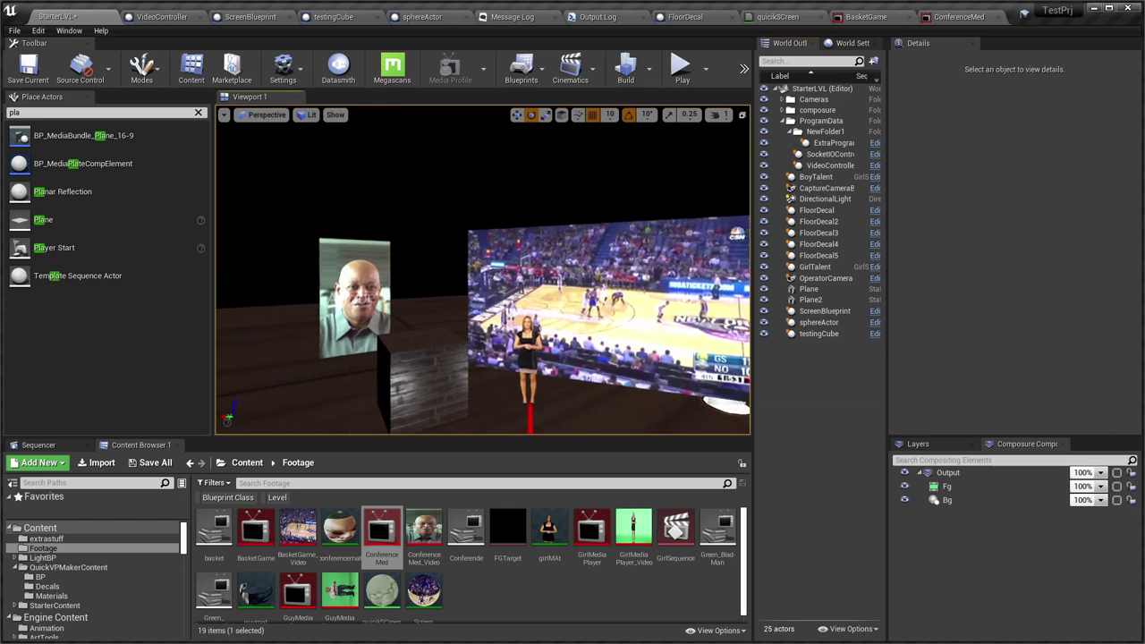
{"action": "key", "text": "alt+p"}
{"action": "left_click", "coordinate": [493, 323]}
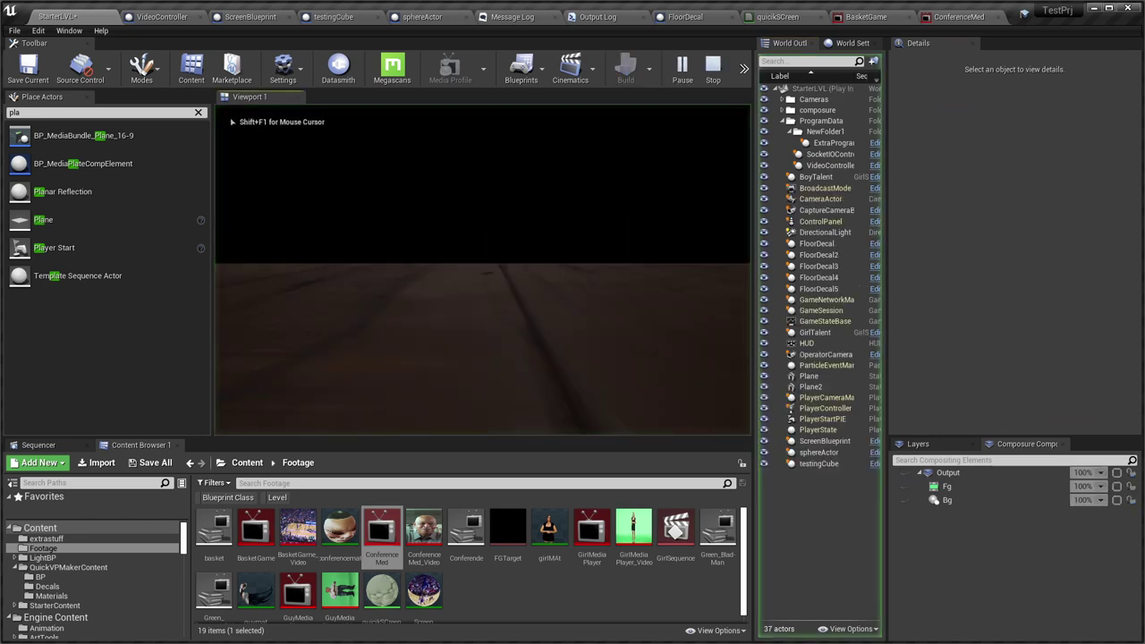
{"action": "key", "text": "alt+Tab"}
{"action": "key", "text": "alt+Tab"}
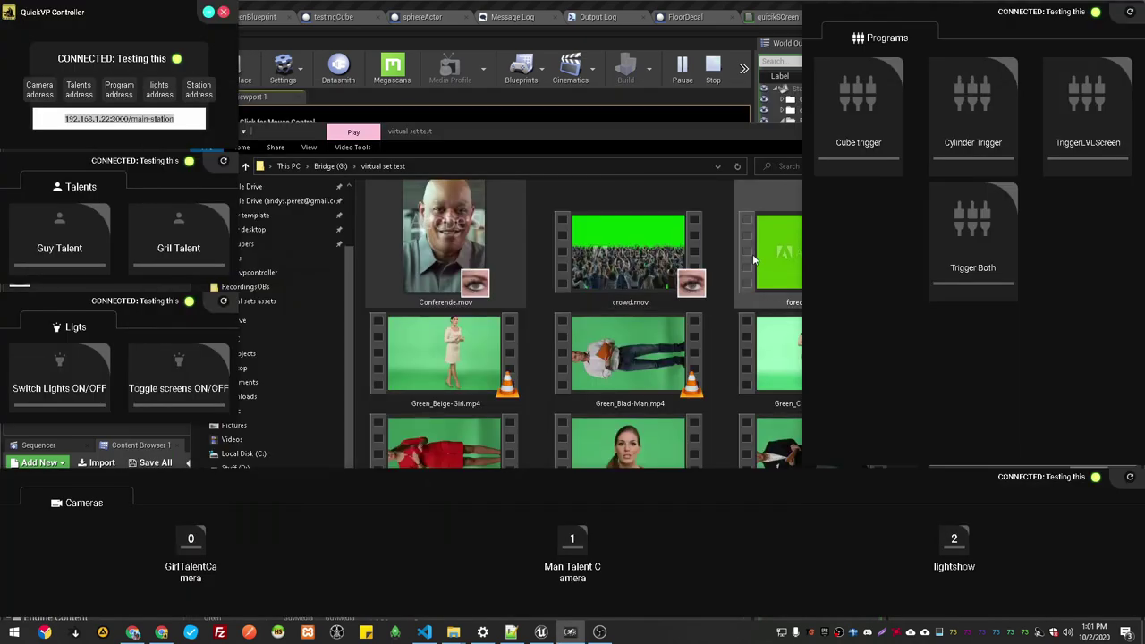
{"action": "key", "text": "alt+Tab"}
{"action": "key", "text": "alt+Tab"}
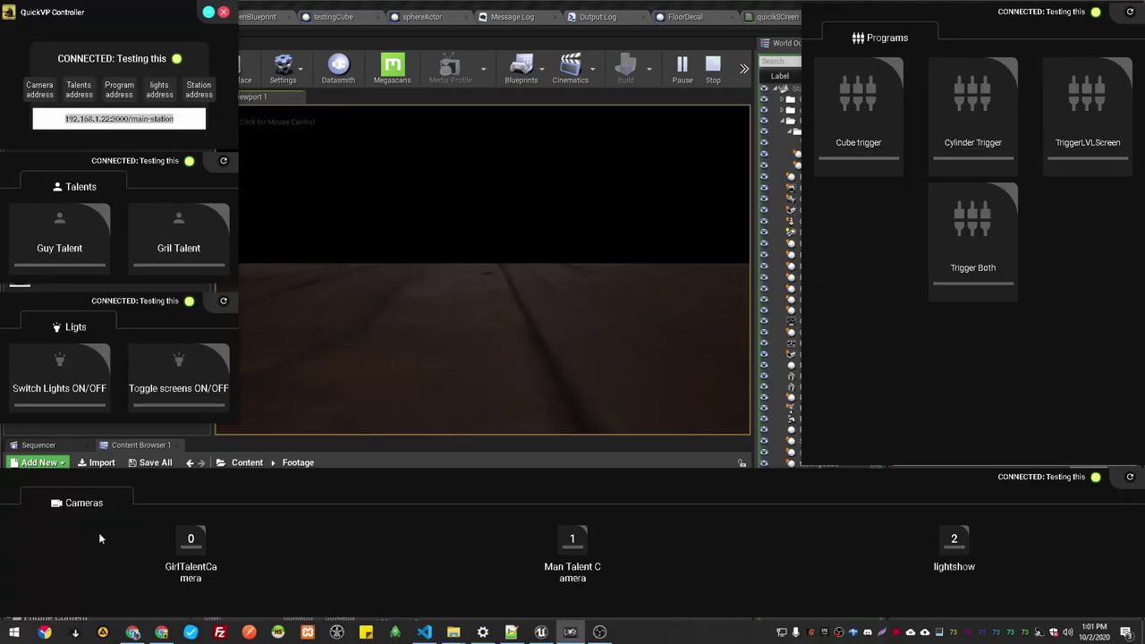
{"action": "left_click", "coordinate": [191, 548]}
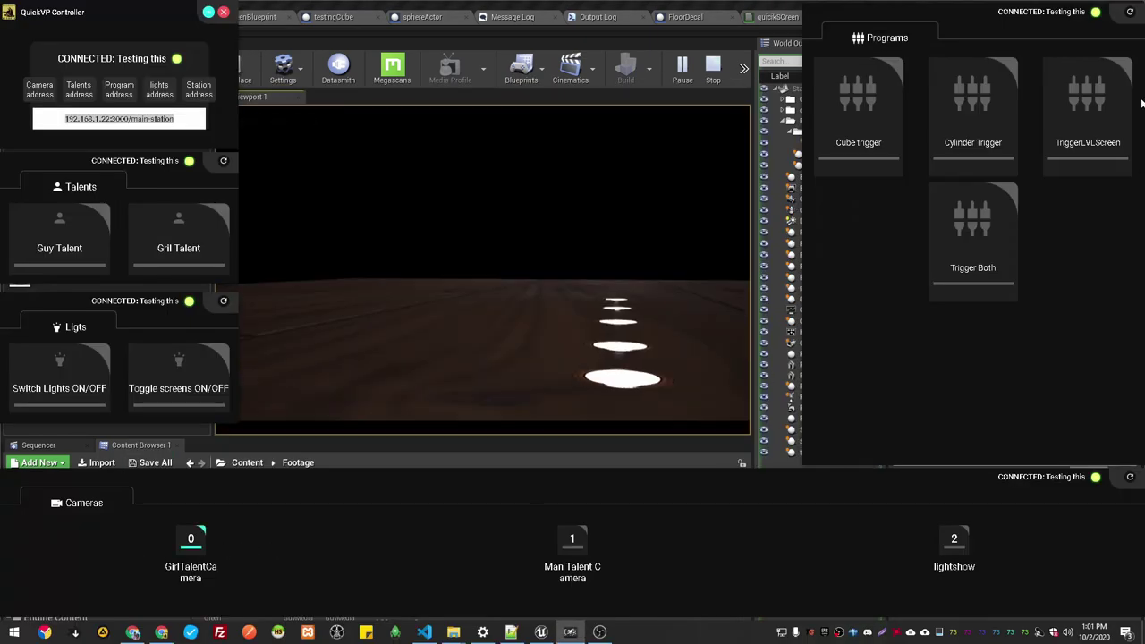
Run the TriggerLVLScreen program, view both screens through the lightshow camera, and stop the play session.
{"action": "left_click", "coordinate": [1092, 135]}
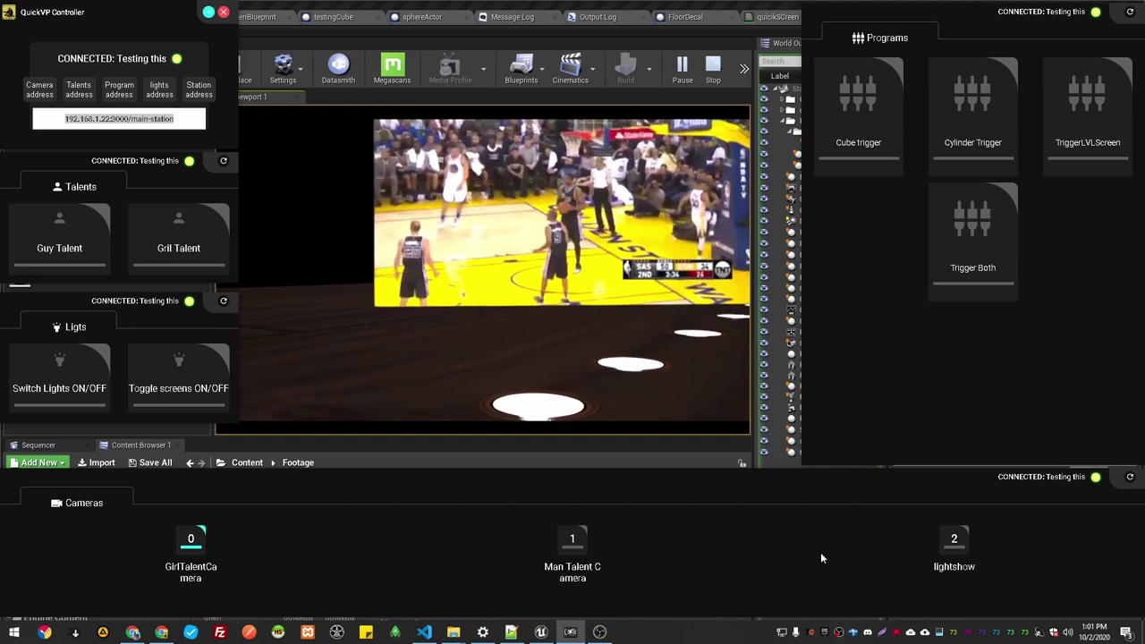
{"action": "left_click", "coordinate": [955, 546]}
{"action": "left_click", "coordinate": [261, 274]}
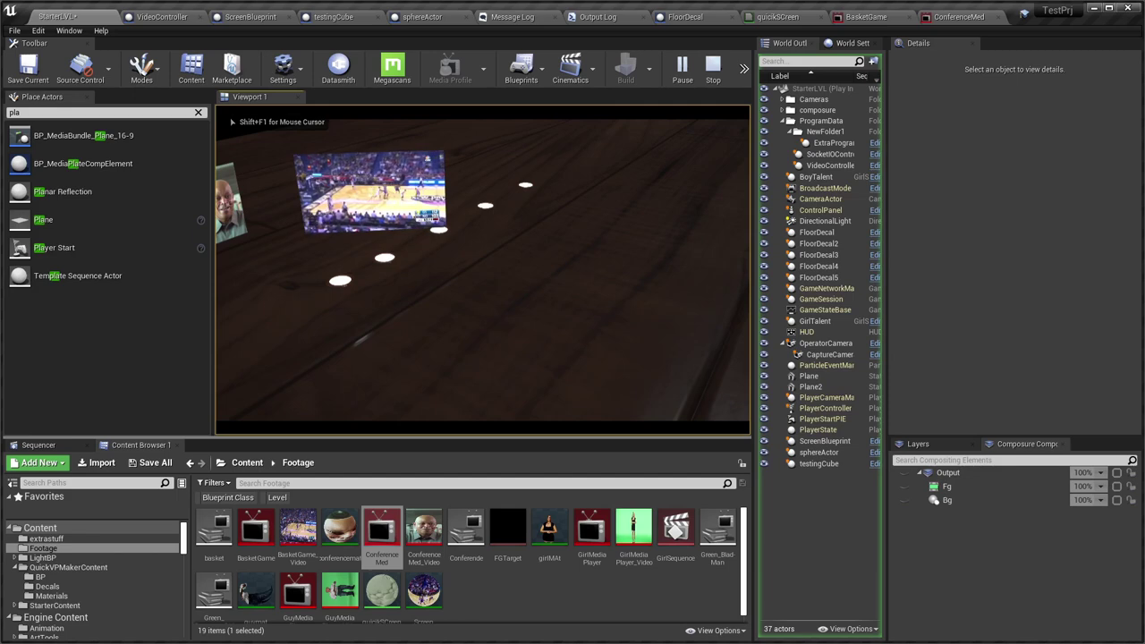
{"action": "key", "text": "Escape"}
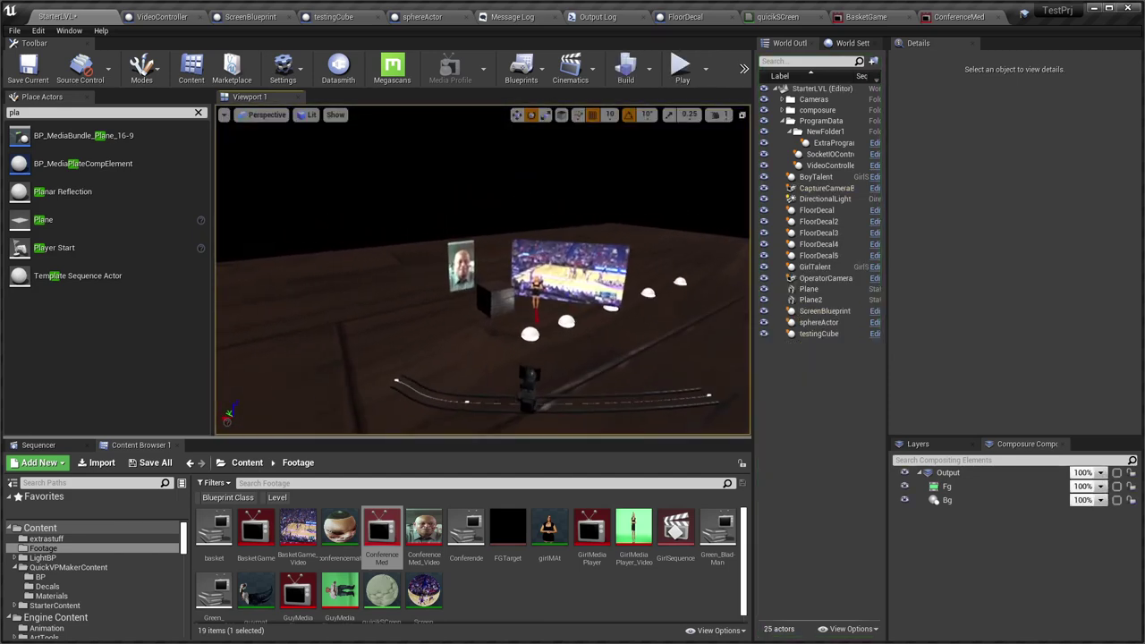
Play the level again and test TriggerLVLScreen from QuickVP Controller through the lightshow camera, then end the session.
{"action": "key", "text": "w"}
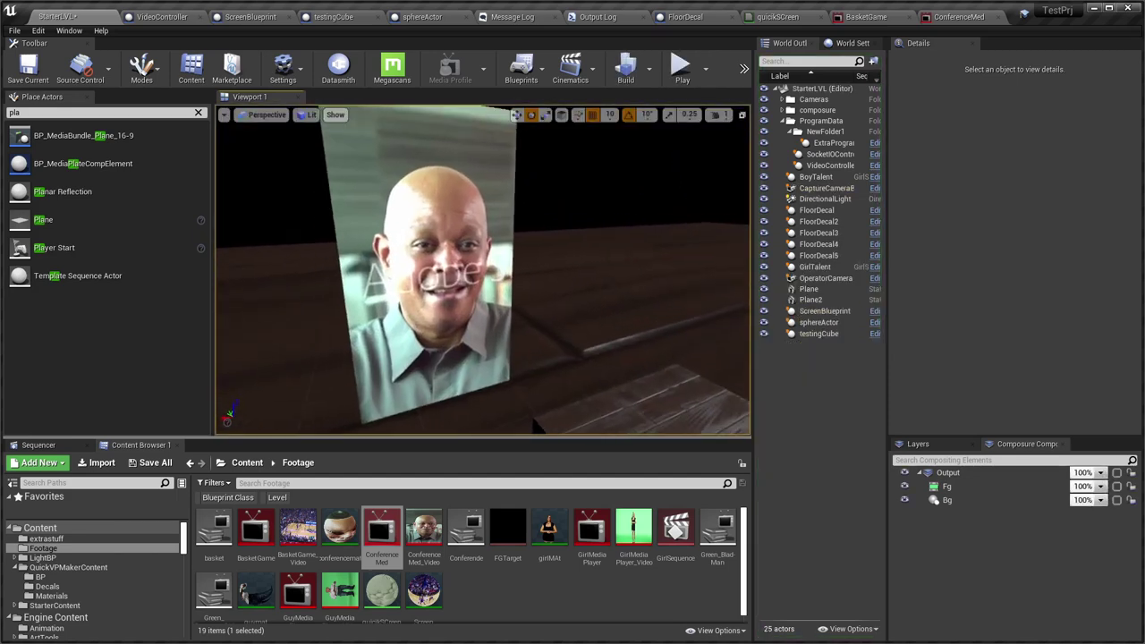
{"action": "key", "text": "s"}
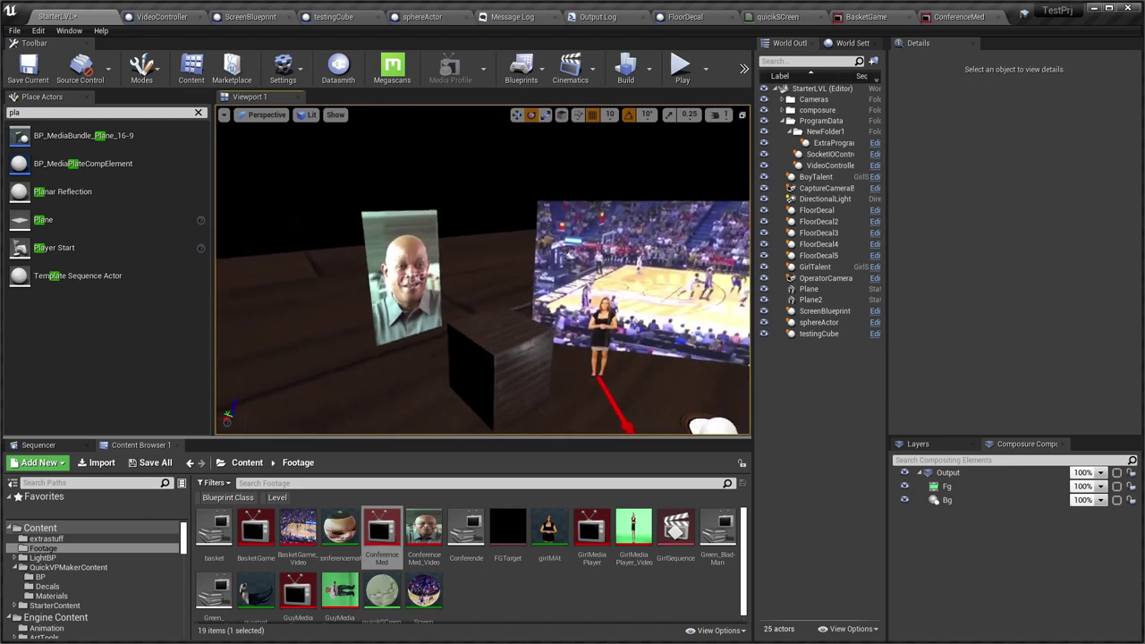
{"action": "key", "text": "alt+p"}
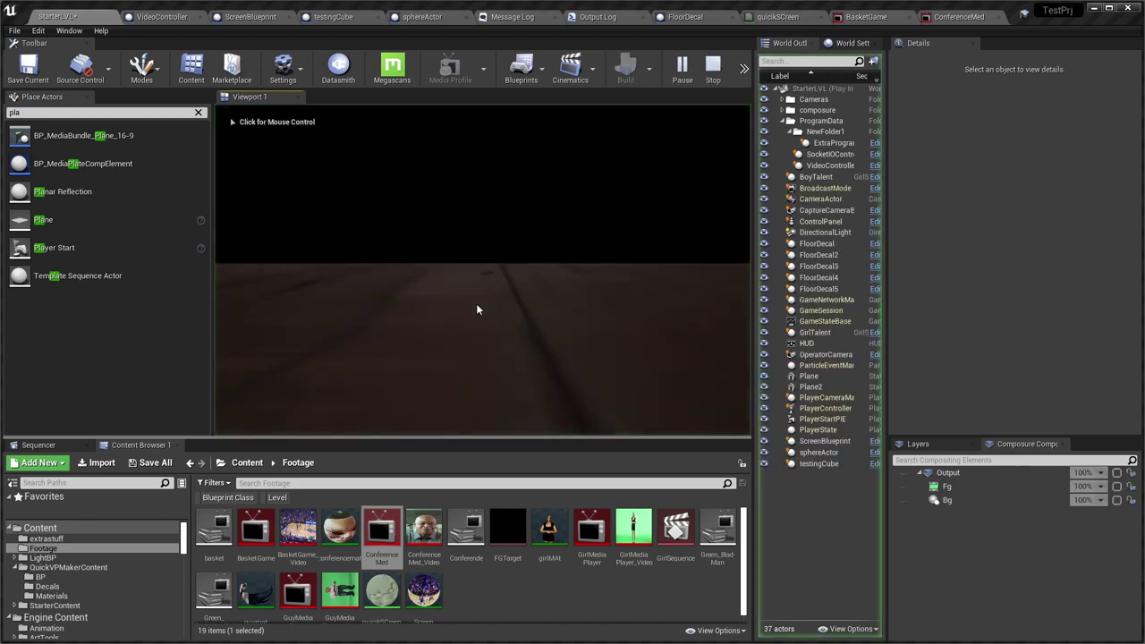
{"action": "key", "text": "alt+Tab"}
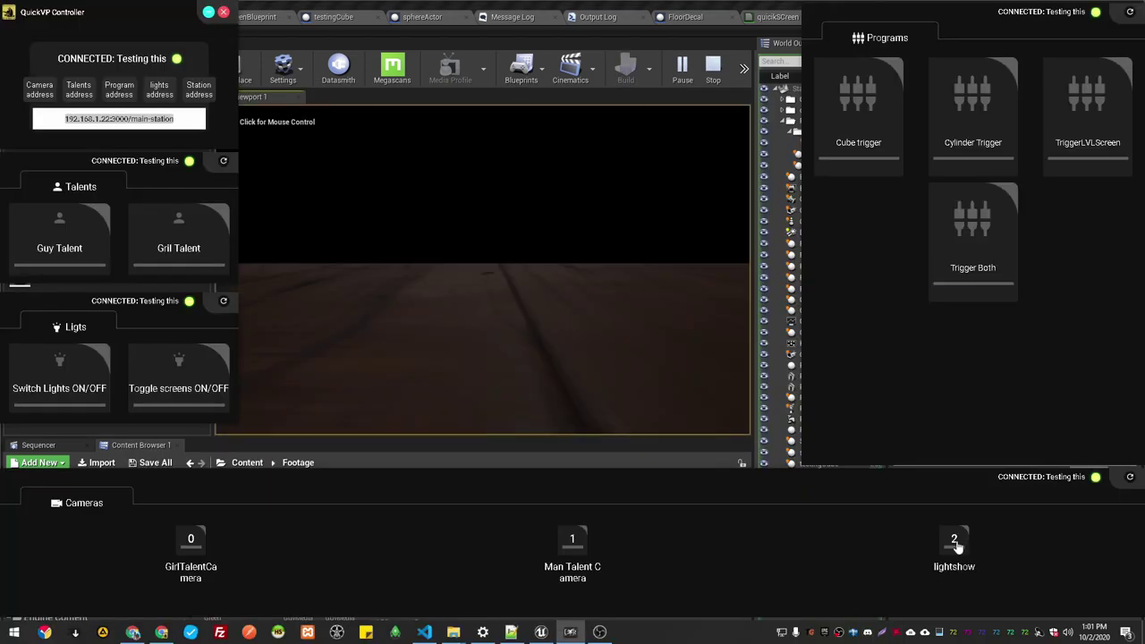
{"action": "left_click", "coordinate": [955, 541]}
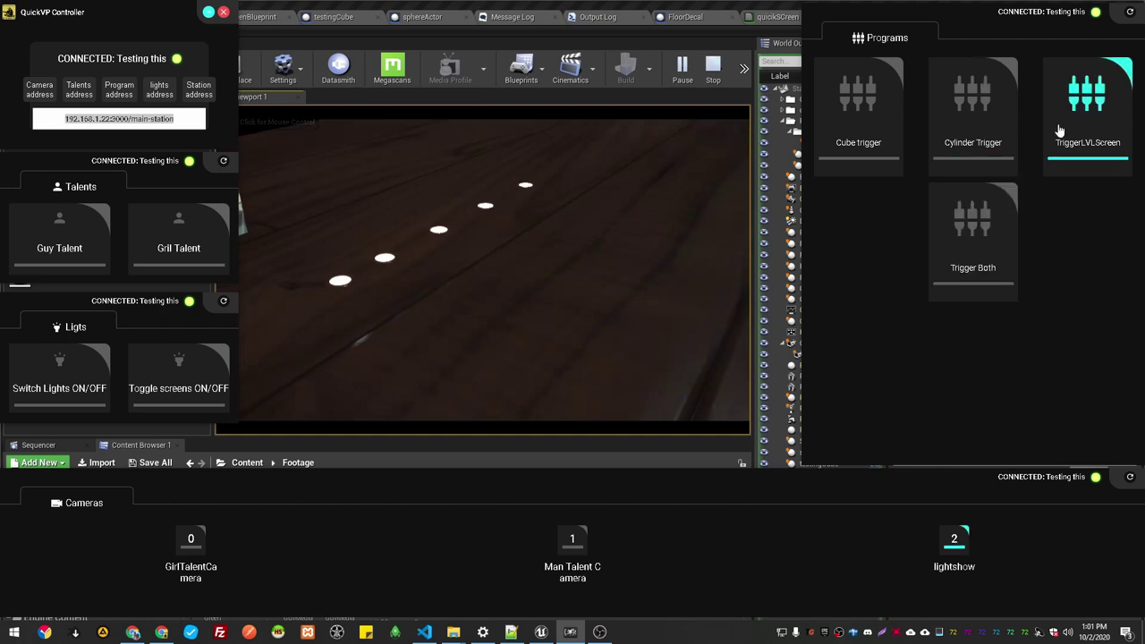
{"action": "left_click", "coordinate": [315, 249]}
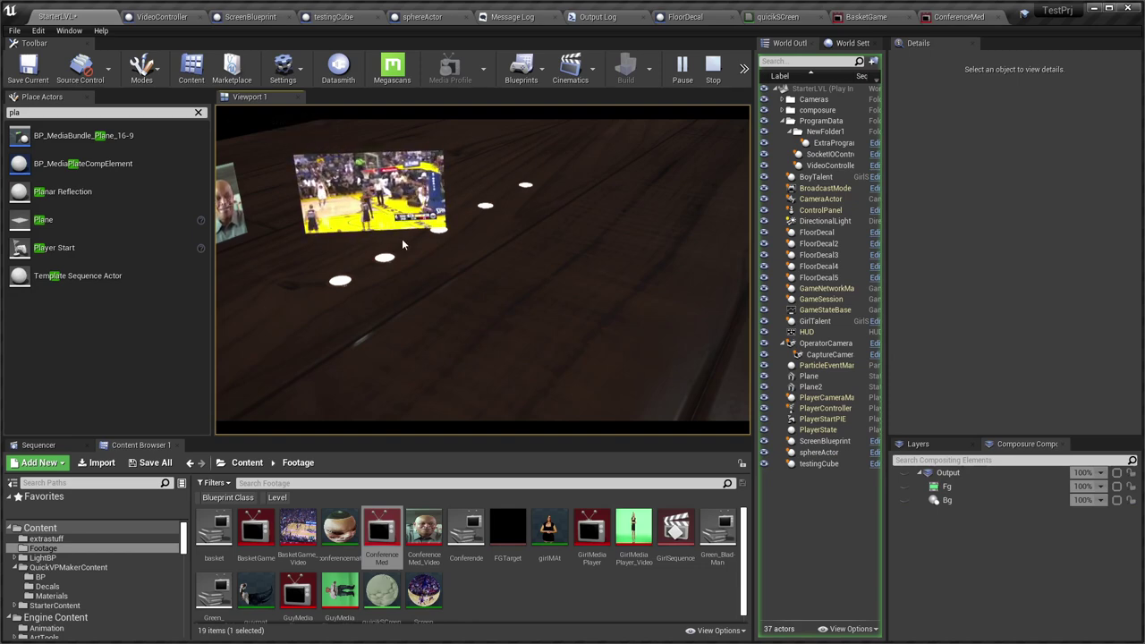
{"action": "key", "text": "Escape"}
Review the ScreenPlayback program's settings in the VideoController actor and check the program list in QuickVP Controller.
{"action": "right_click_drag", "start_coordinate": [477, 272], "coordinate": [435, 228]}
{"action": "key", "text": "w"}
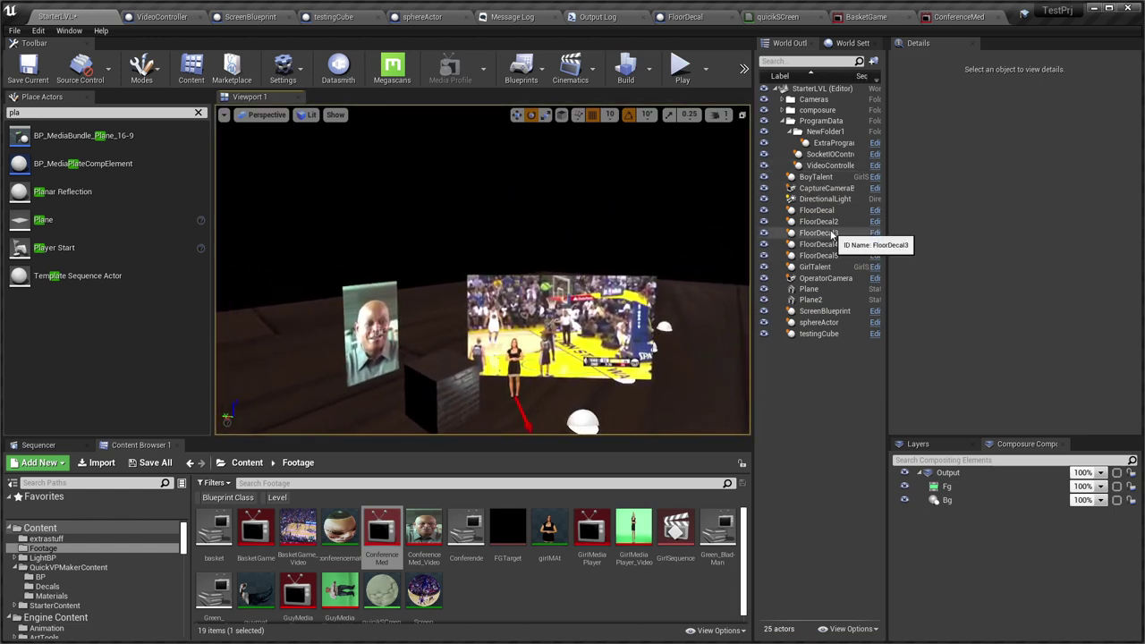
{"action": "mouse_move", "coordinate": [558, 346]}
{"action": "right_mouse_down"}
{"action": "mouse_move", "coordinate": [585, 350]}
{"action": "mouse_move", "coordinate": [548, 327]}
{"action": "mouse_move", "coordinate": [537, 341]}
{"action": "mouse_move", "coordinate": [547, 348]}
{"action": "right_mouse_up"}
{"action": "left_click", "coordinate": [830, 165]}
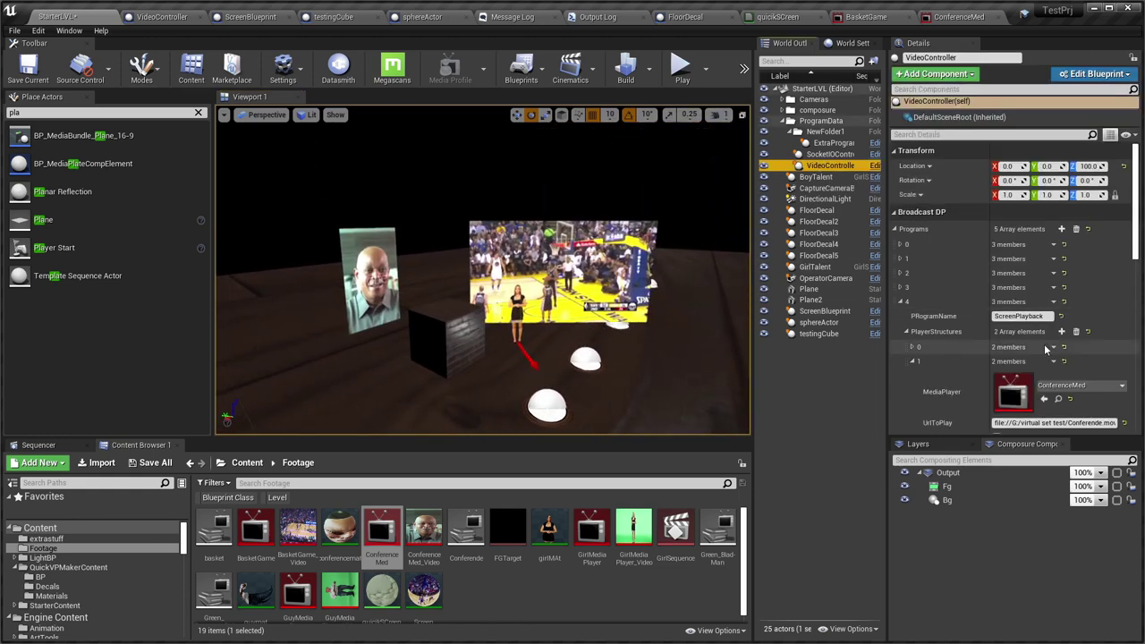
{"action": "scroll", "coordinate": [1045, 350], "scroll_direction": "down", "scroll_amount": 5}
{"action": "scroll", "coordinate": [1045, 349], "scroll_direction": "up", "scroll_amount": 2}
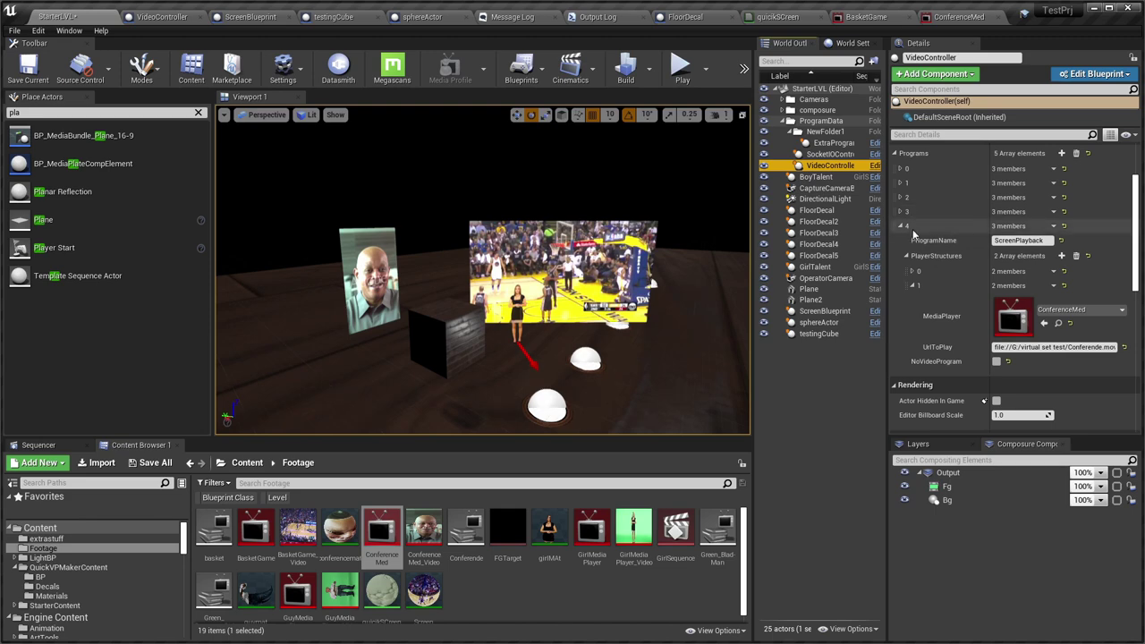
{"action": "key", "text": "alt+Tab"}
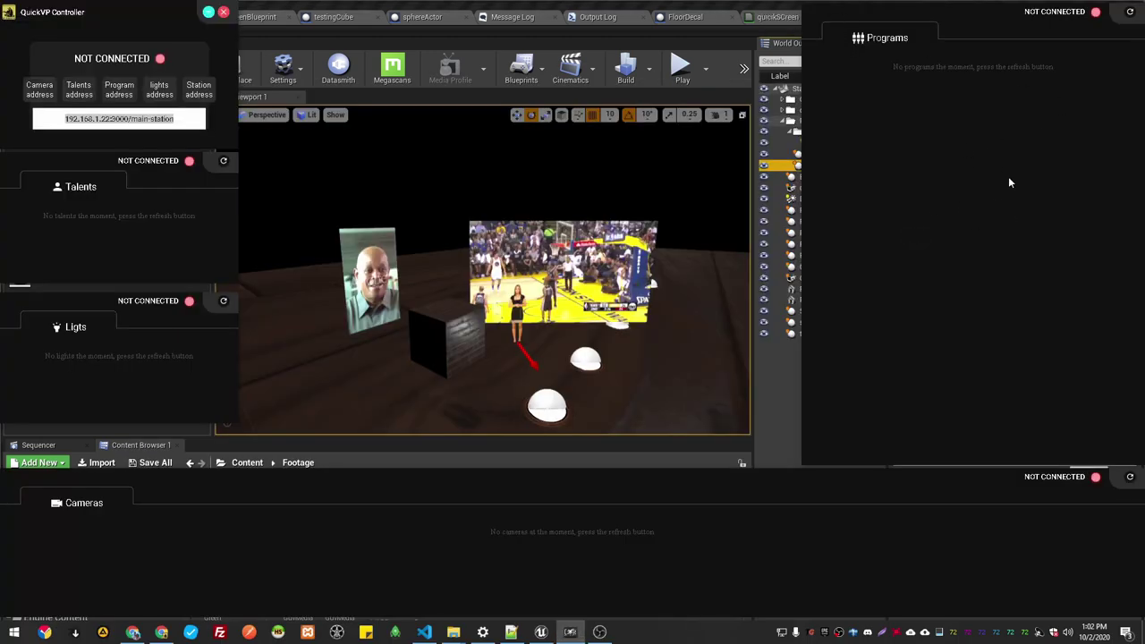
{"action": "left_click", "coordinate": [789, 6]}
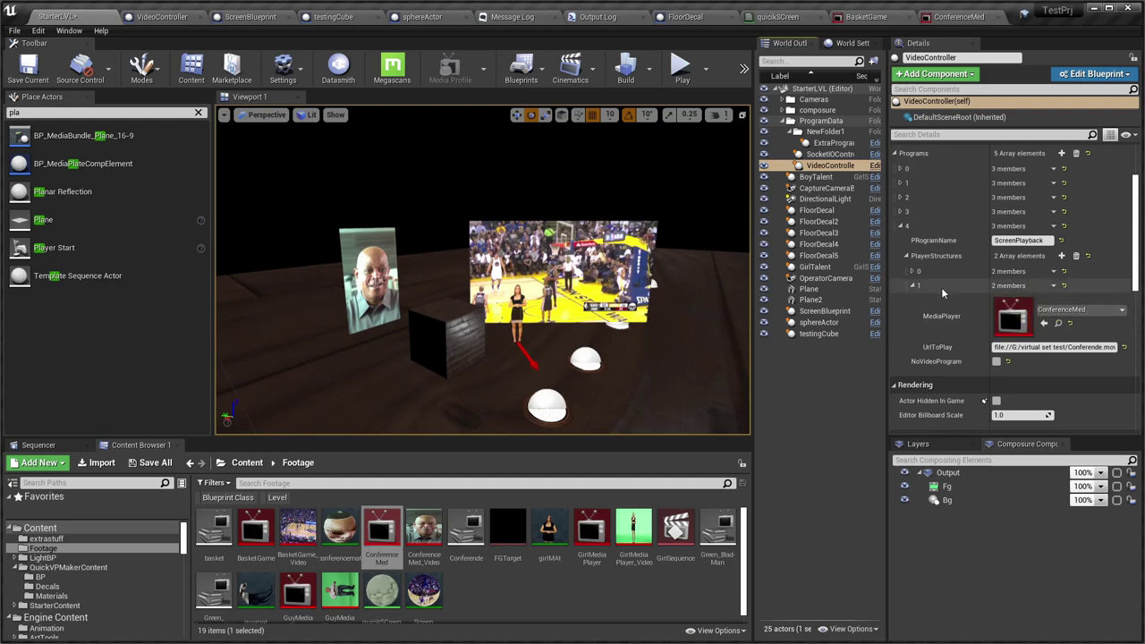
Recheck the media player and URL of the second ScreenPlayback player structure, and collapse the program's entries.
{"action": "left_click", "coordinate": [913, 287]}
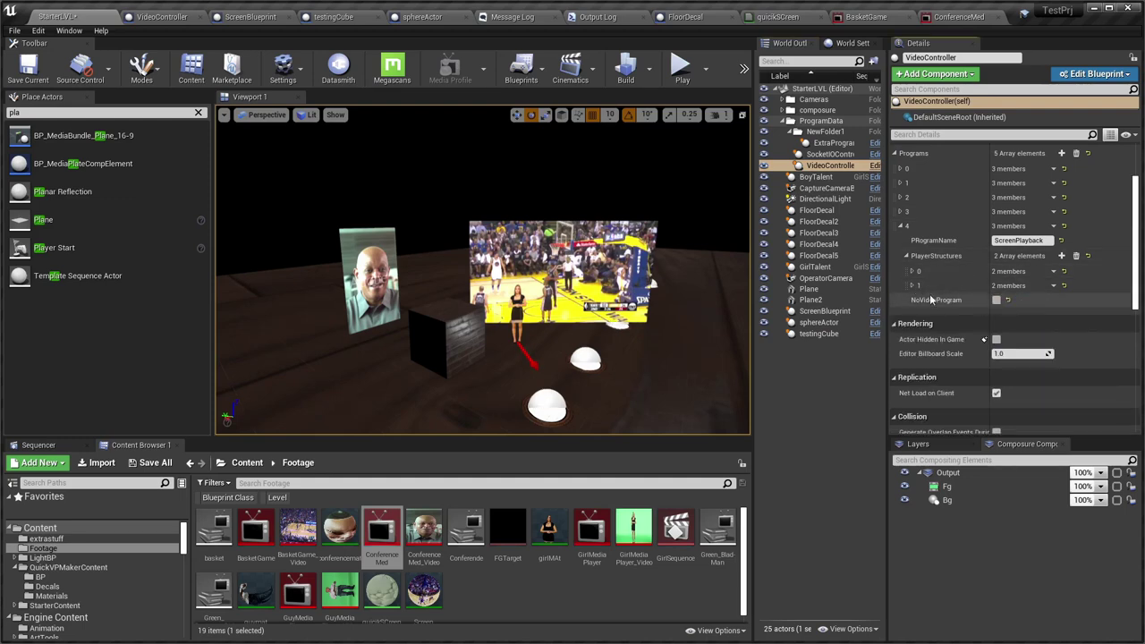
{"action": "left_click", "coordinate": [913, 287]}
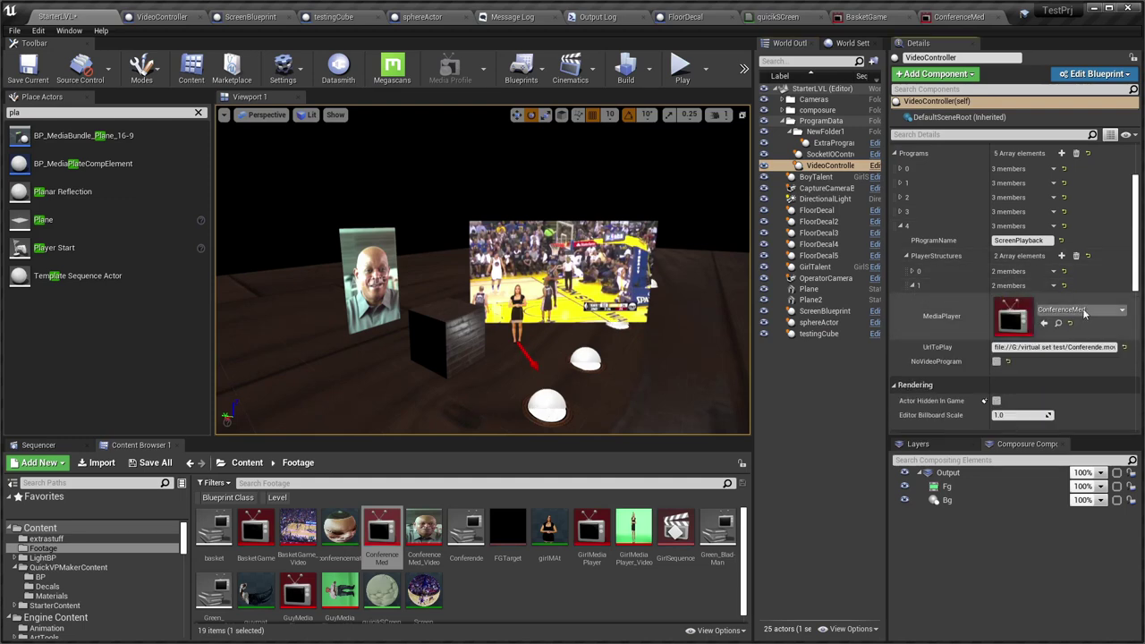
{"action": "left_click", "coordinate": [913, 287]}
{"action": "right_click_drag", "start_coordinate": [734, 284], "coordinate": [680, 283]}
{"action": "left_click", "coordinate": [906, 256]}
{"action": "left_click", "coordinate": [901, 226]}
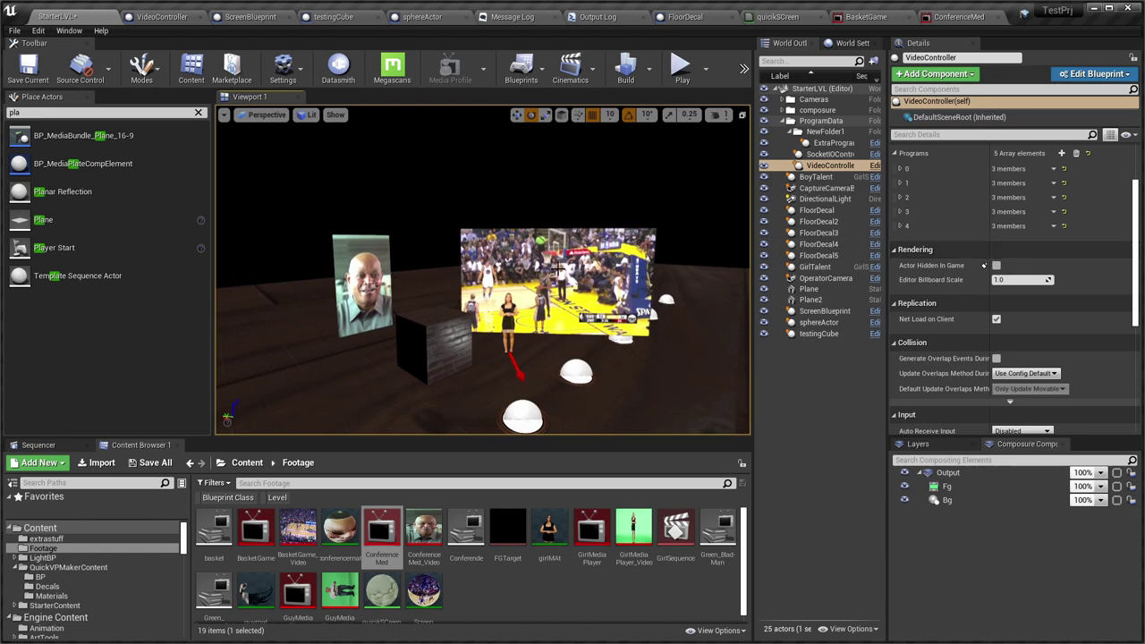
Add a second element to the Extra Programs array of the ExtraPrograms actor.
{"action": "right_click_drag", "start_coordinate": [484, 293], "coordinate": [487, 293]}
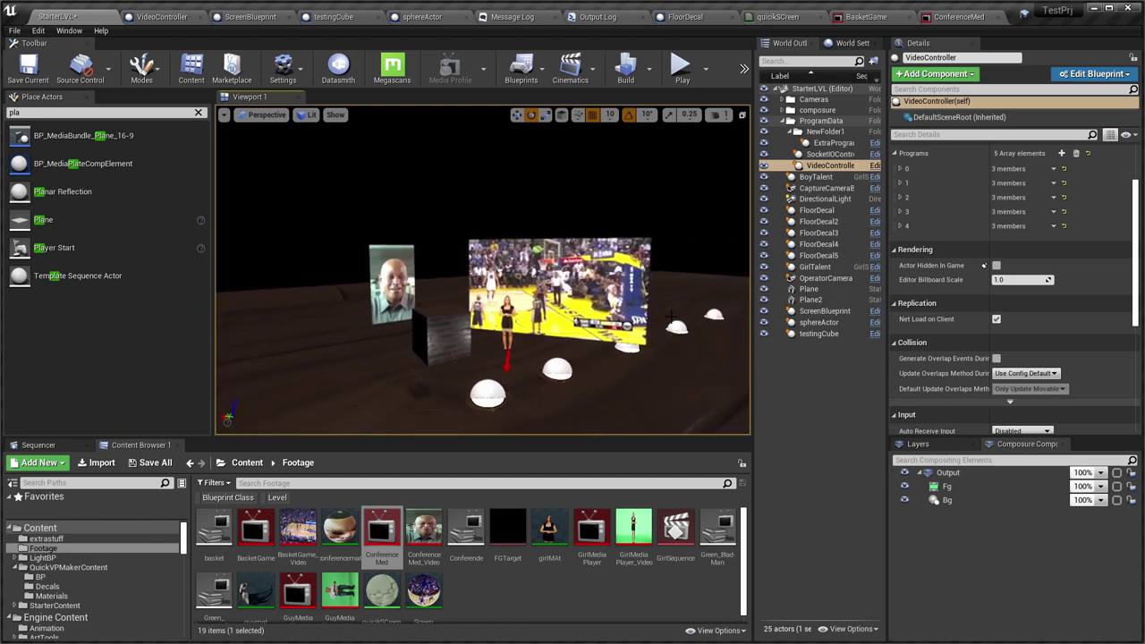
{"action": "left_click", "coordinate": [841, 144]}
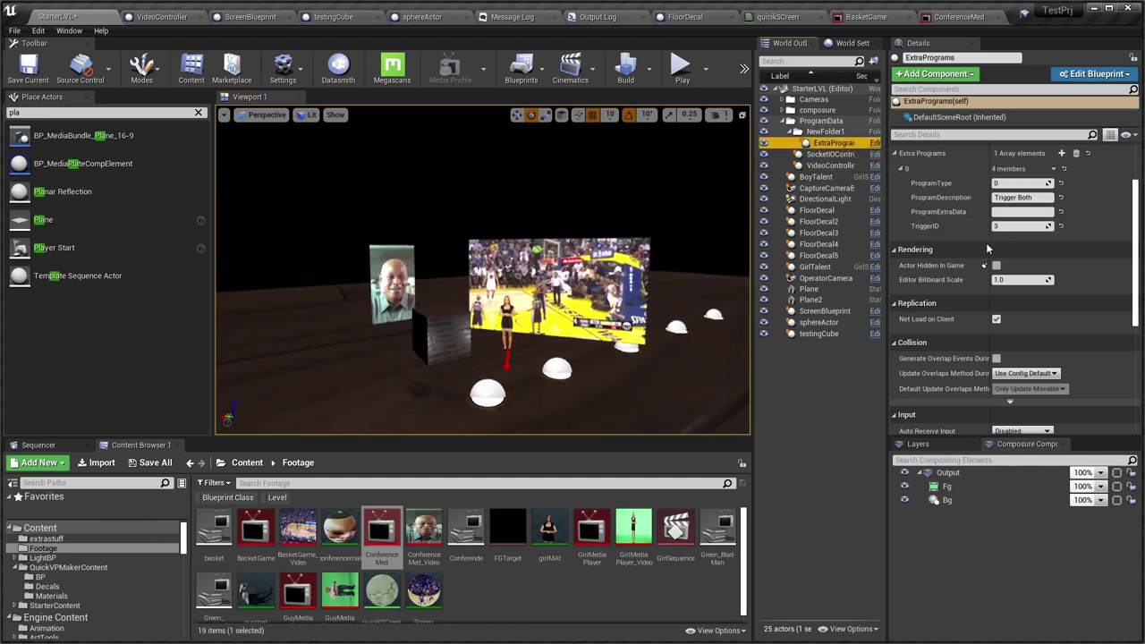
{"action": "left_click", "coordinate": [903, 169]}
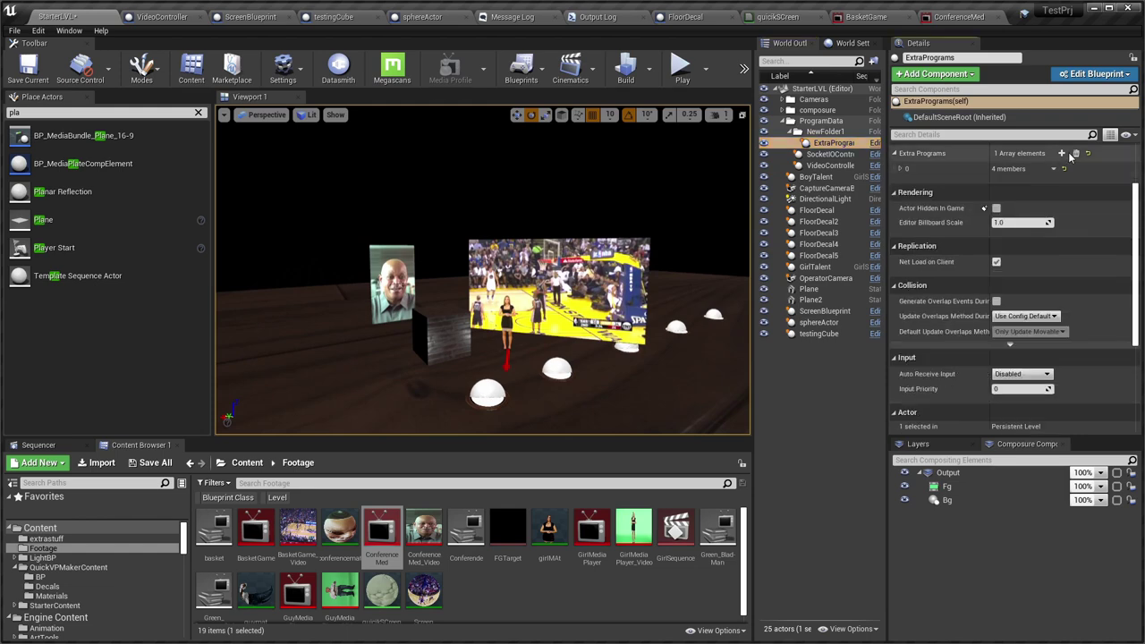
{"action": "left_click", "coordinate": [1063, 154]}
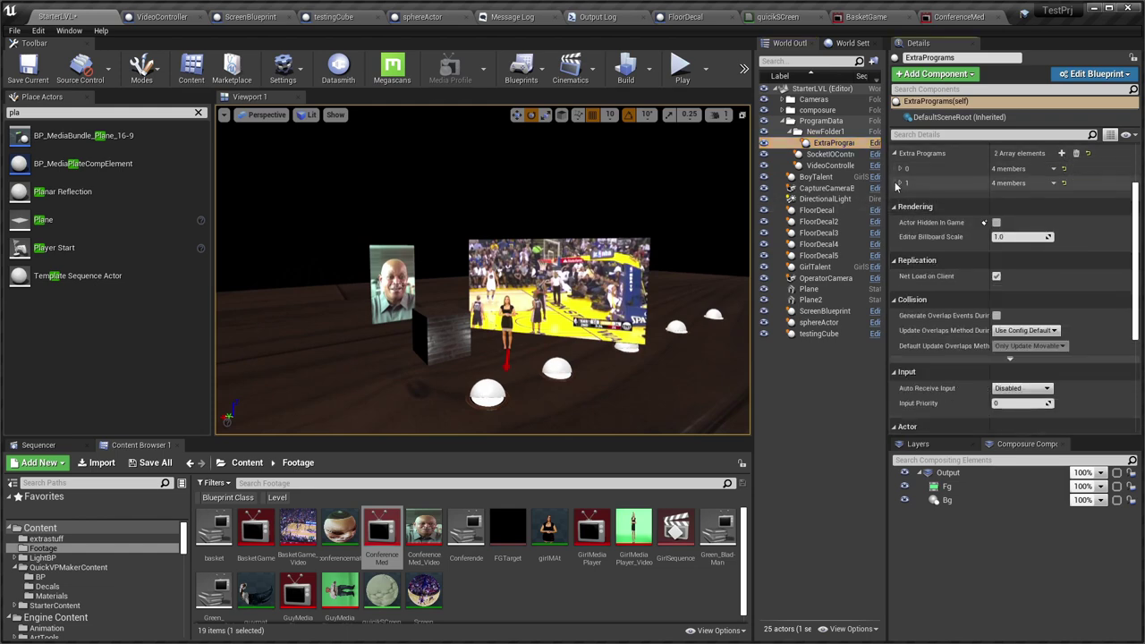
Set the second Extra Programs element's description to "Swtich Screens Content" and its TriggerID to 5.
{"action": "left_click", "coordinate": [900, 182]}
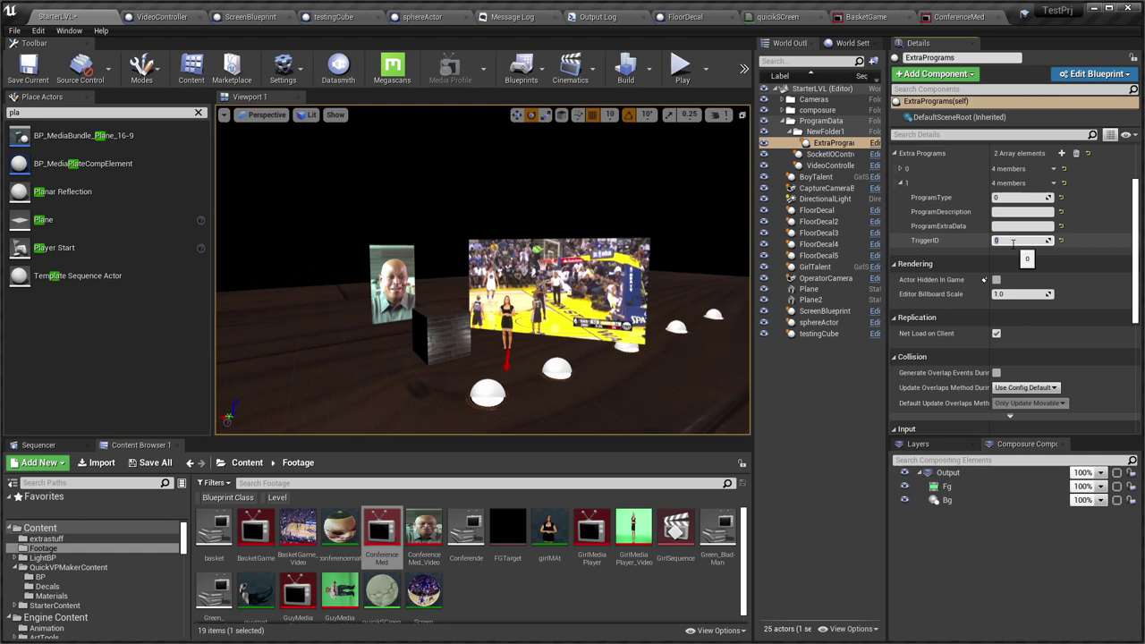
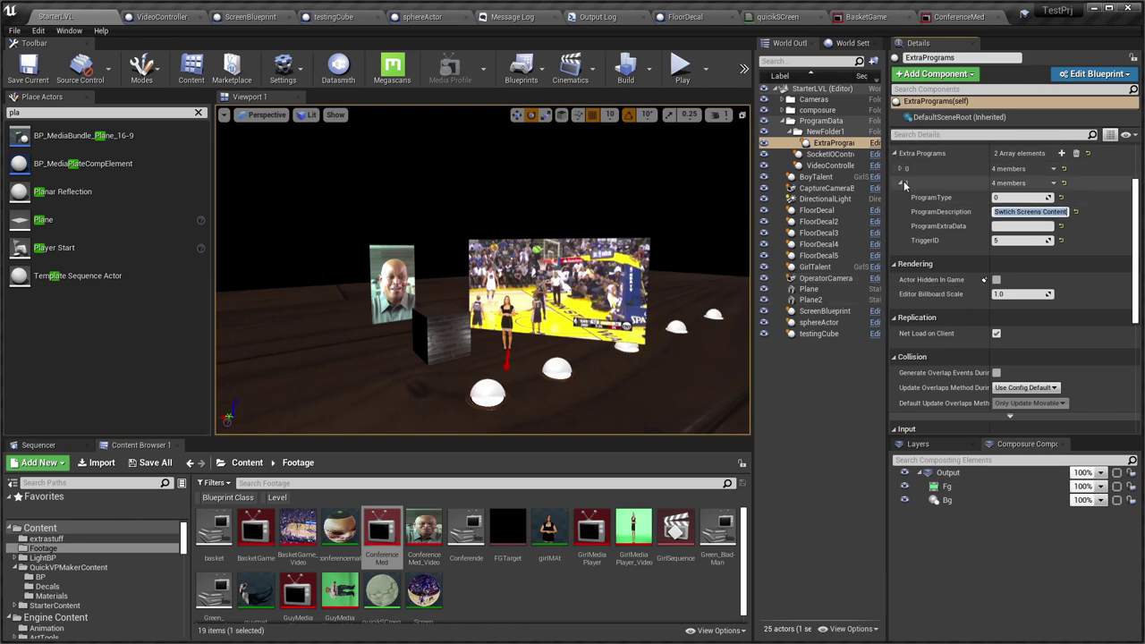
Add a sixth element to the Programs array of the VideoController actor and expand its settings.
{"action": "left_click", "coordinate": [831, 166]}
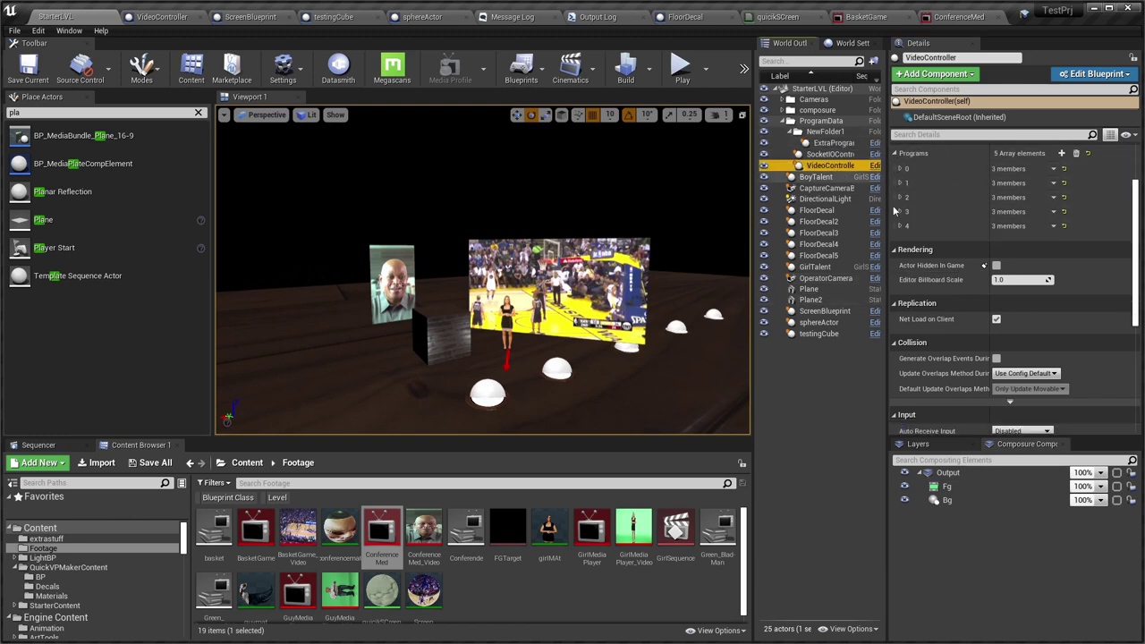
{"action": "left_click", "coordinate": [1062, 154]}
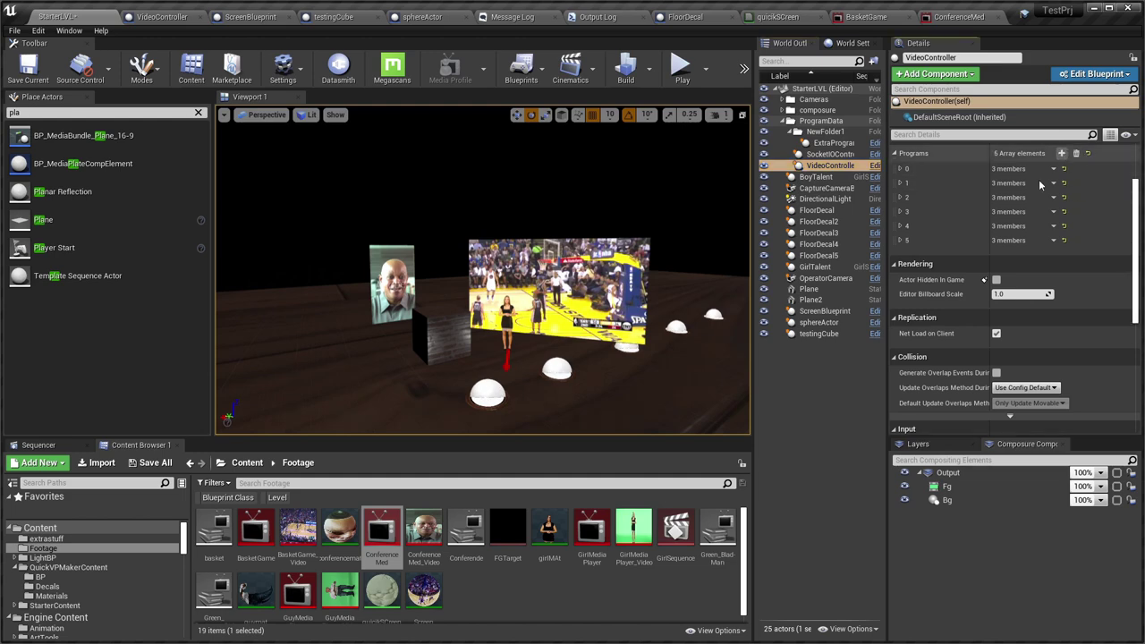
{"action": "left_click", "coordinate": [900, 241]}
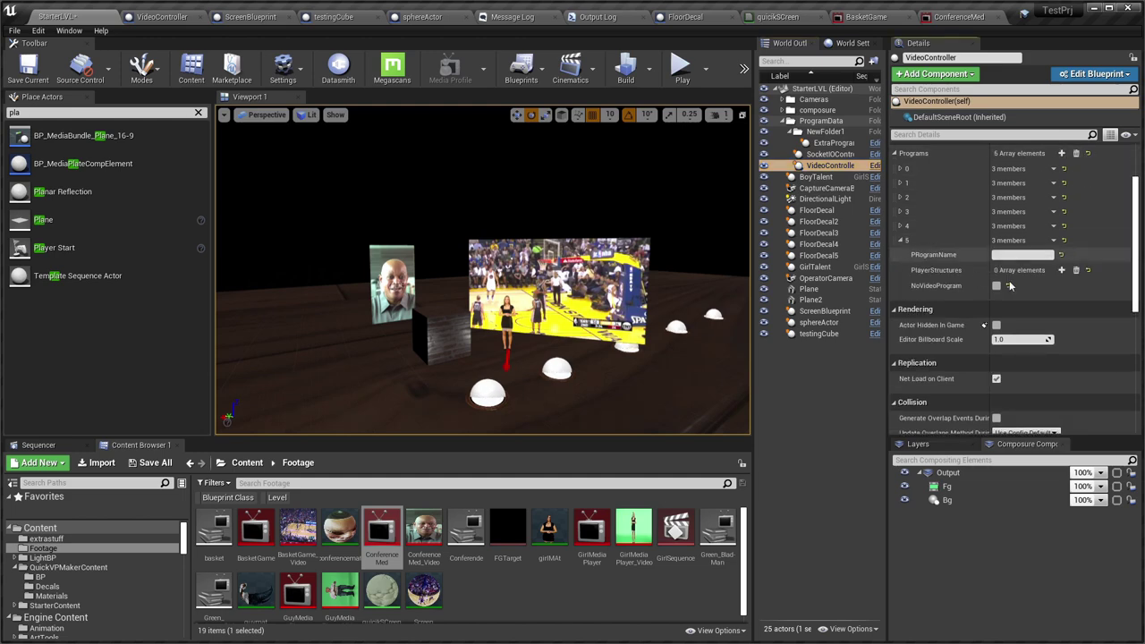
Review the media player and URL of both ScreenPlayback player structures against the screens in the level.
{"action": "left_click", "coordinate": [900, 225]}
{"action": "scroll", "coordinate": [966, 293], "scroll_direction": "down", "scroll_amount": 1}
{"action": "left_click", "coordinate": [906, 217]}
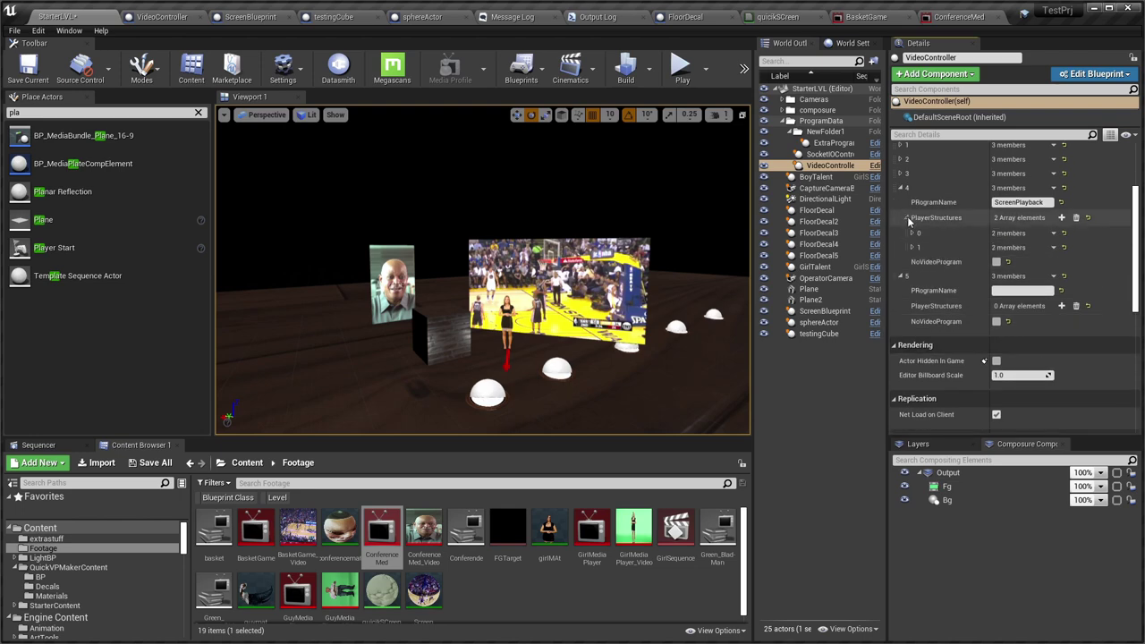
{"action": "left_click", "coordinate": [913, 233]}
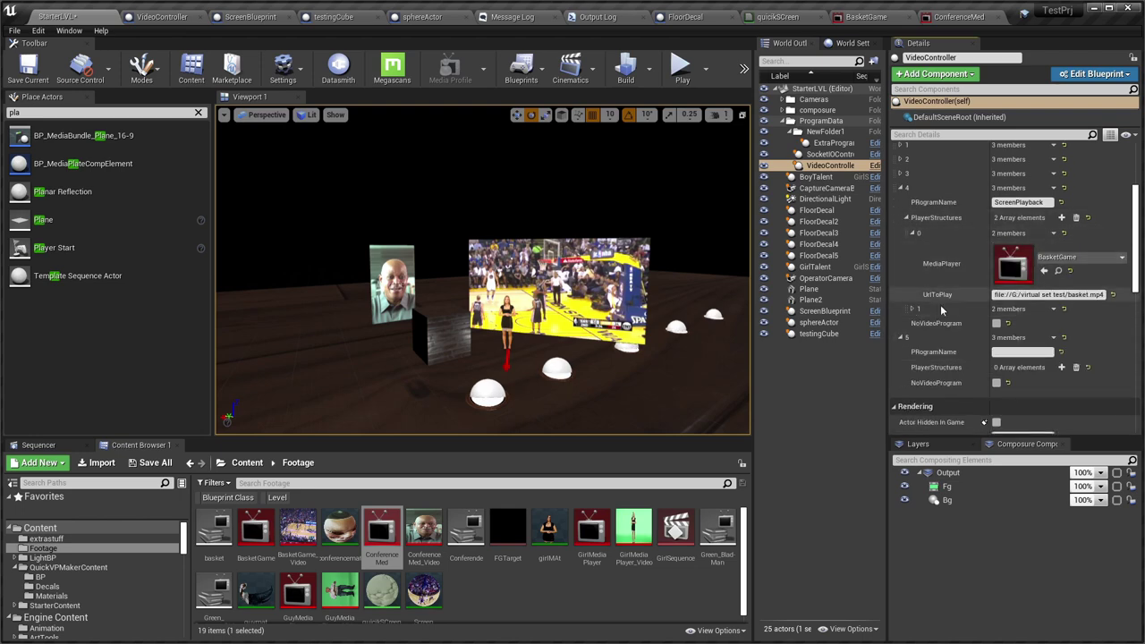
{"action": "left_click", "coordinate": [913, 310]}
{"action": "scroll", "coordinate": [1010, 390], "scroll_direction": "down", "scroll_amount": 3}
{"action": "scroll", "coordinate": [1011, 391], "scroll_direction": "up", "scroll_amount": 2}
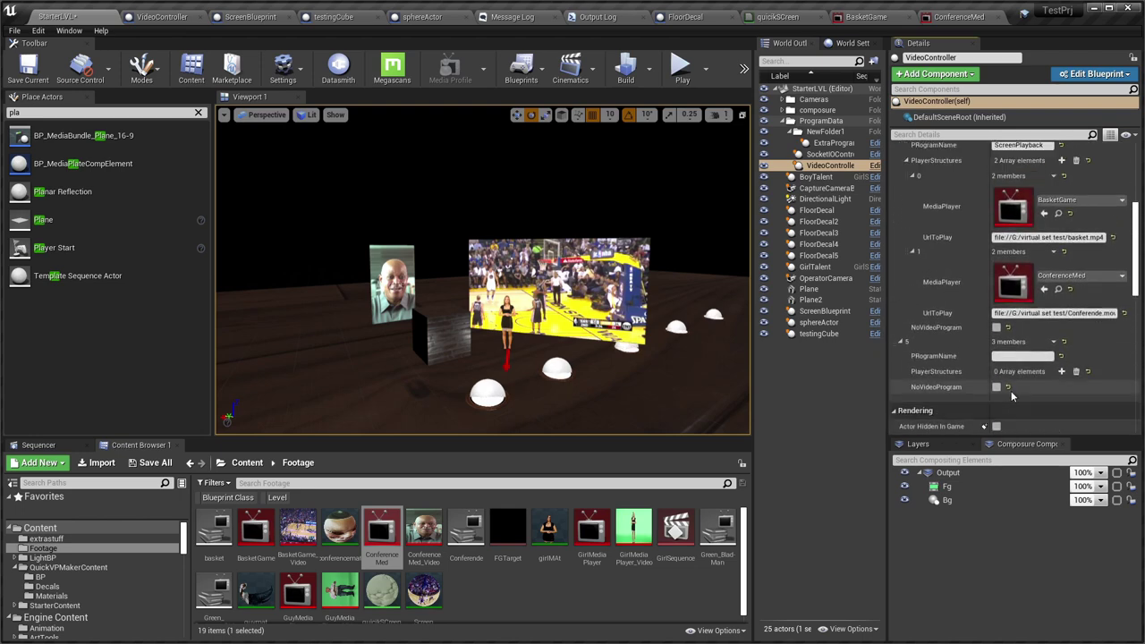
{"action": "right_click_drag", "start_coordinate": [547, 254], "coordinate": [558, 251]}
{"action": "key", "text": "w"}
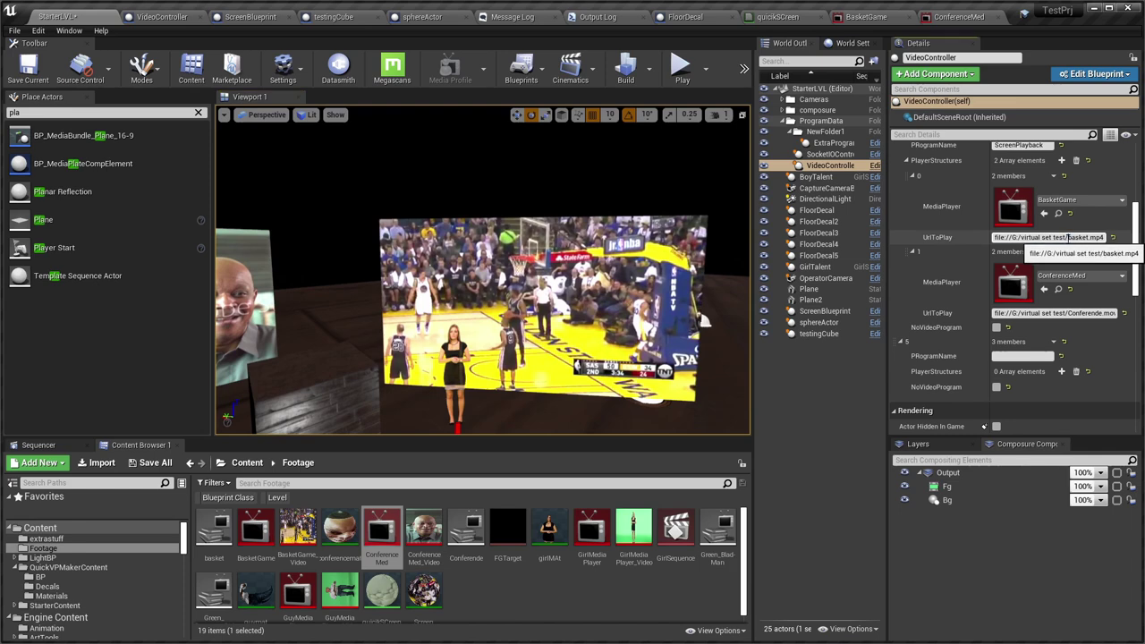
Add a player structure to the new program with BasketGame as media player and the Conferende.mov file URL to play.
{"action": "scroll", "coordinate": [955, 293], "scroll_direction": "down", "scroll_amount": 3}
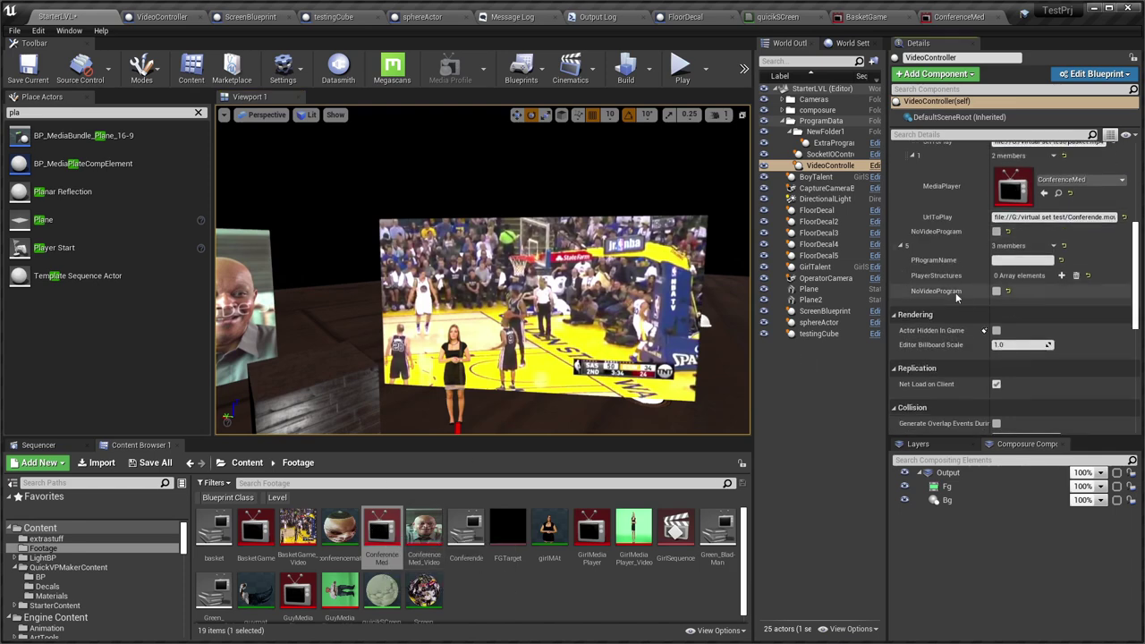
{"action": "left_click", "coordinate": [1063, 276]}
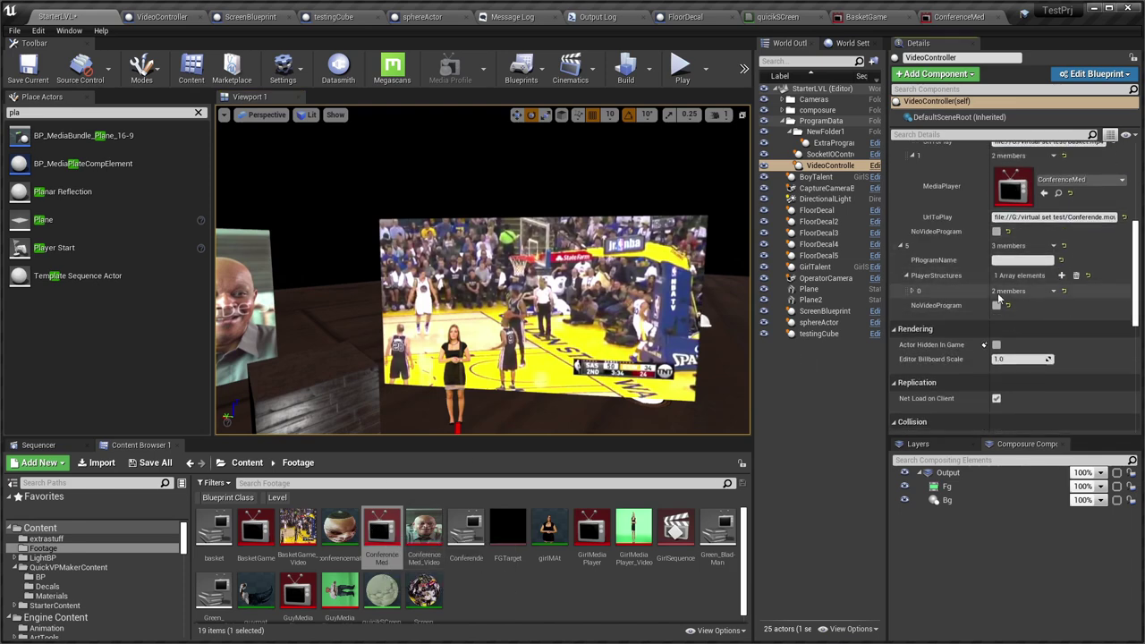
{"action": "left_click", "coordinate": [912, 292]}
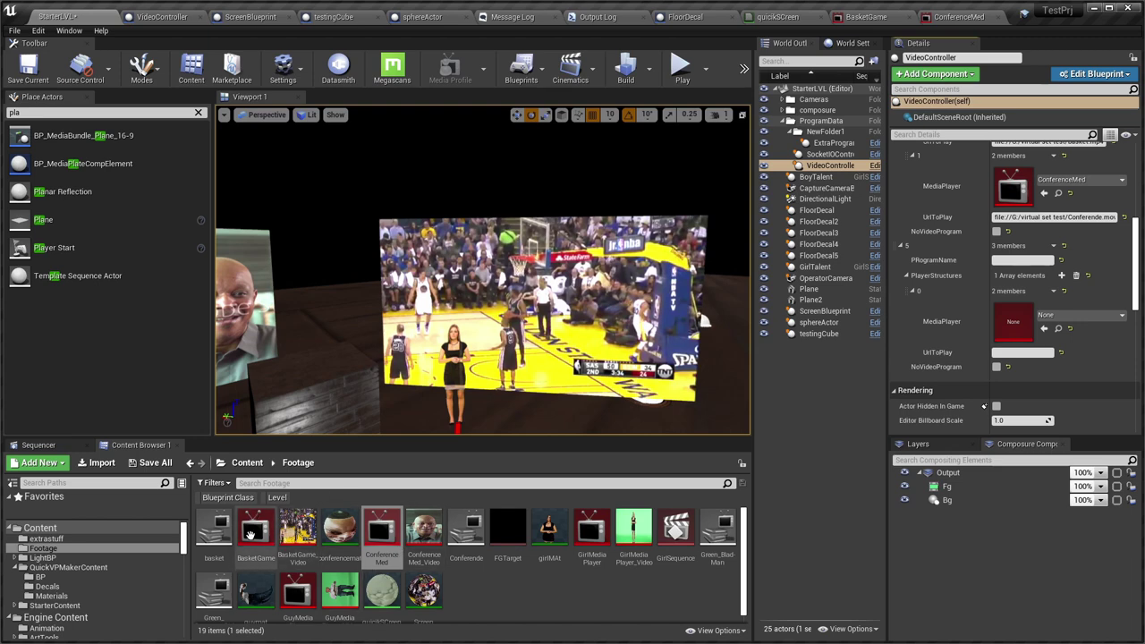
{"action": "left_click_drag", "start_coordinate": [251, 535], "coordinate": [1076, 330]}
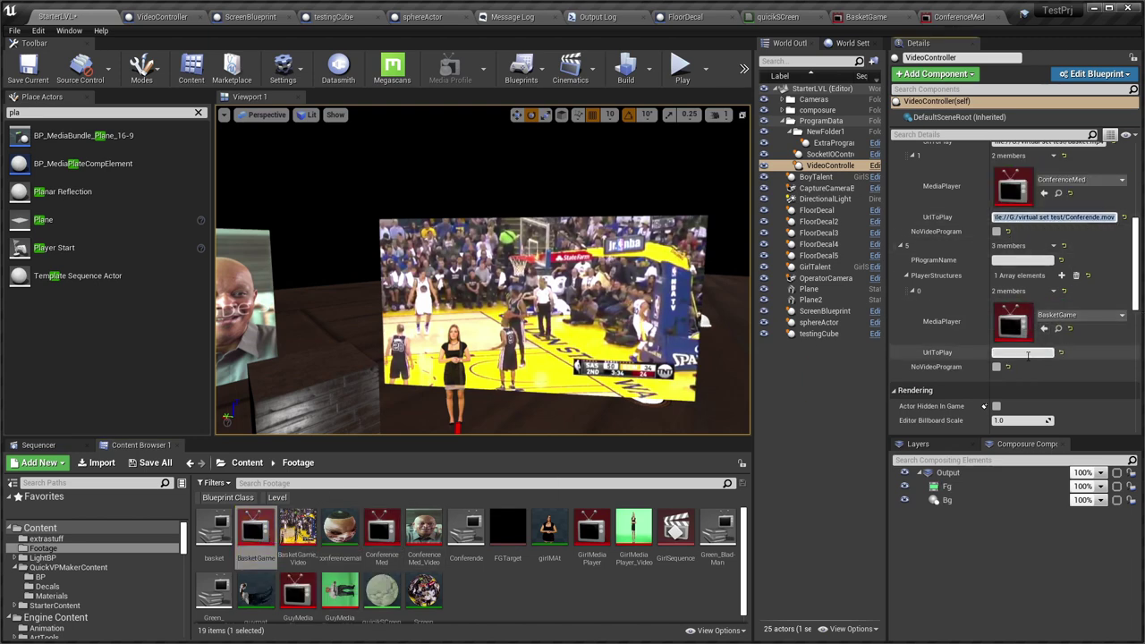
{"action": "left_click", "coordinate": [913, 292]}
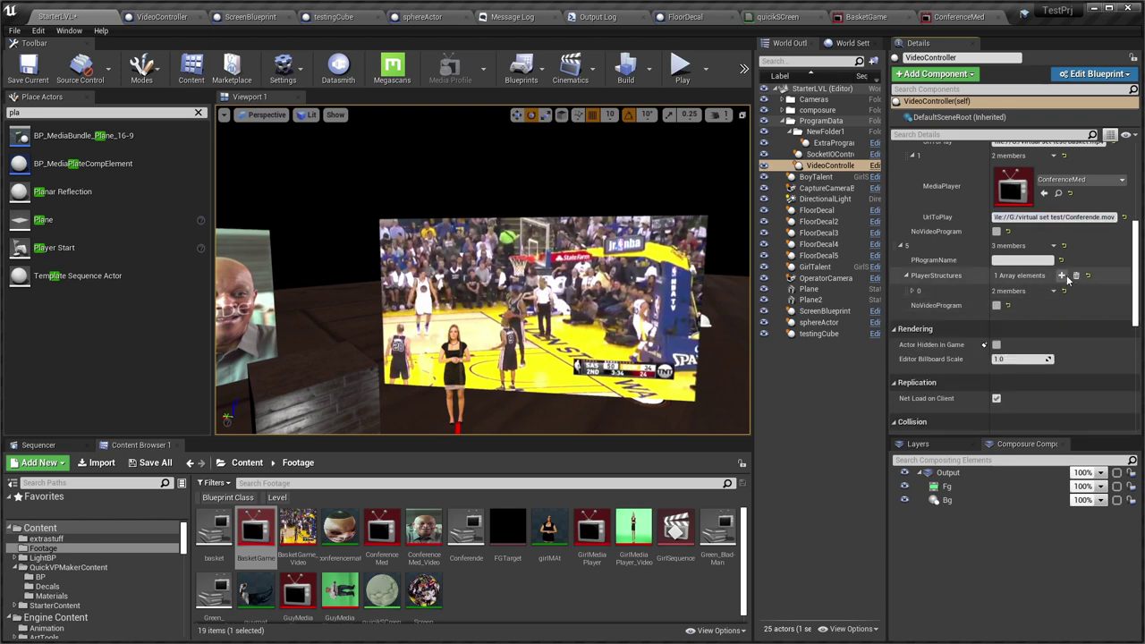
Add a second player structure to the new program with ConferenceMed as media player and the basket.mp4 file URL to play.
{"action": "left_click", "coordinate": [1065, 278]}
{"action": "left_click", "coordinate": [913, 306]}
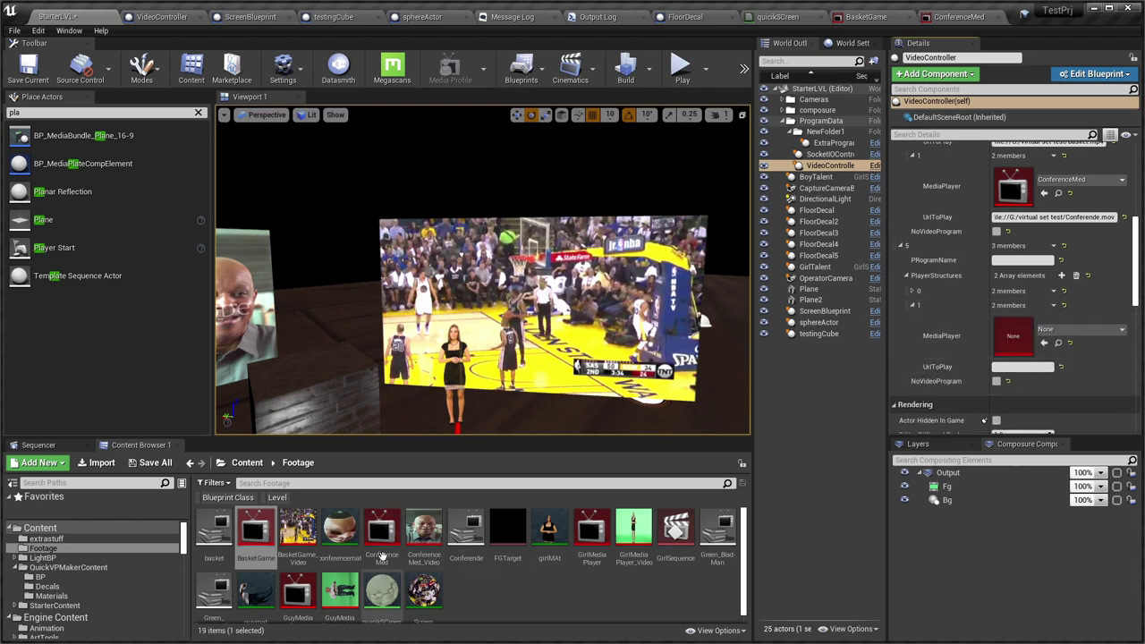
{"action": "left_click_drag", "start_coordinate": [382, 555], "coordinate": [1020, 340]}
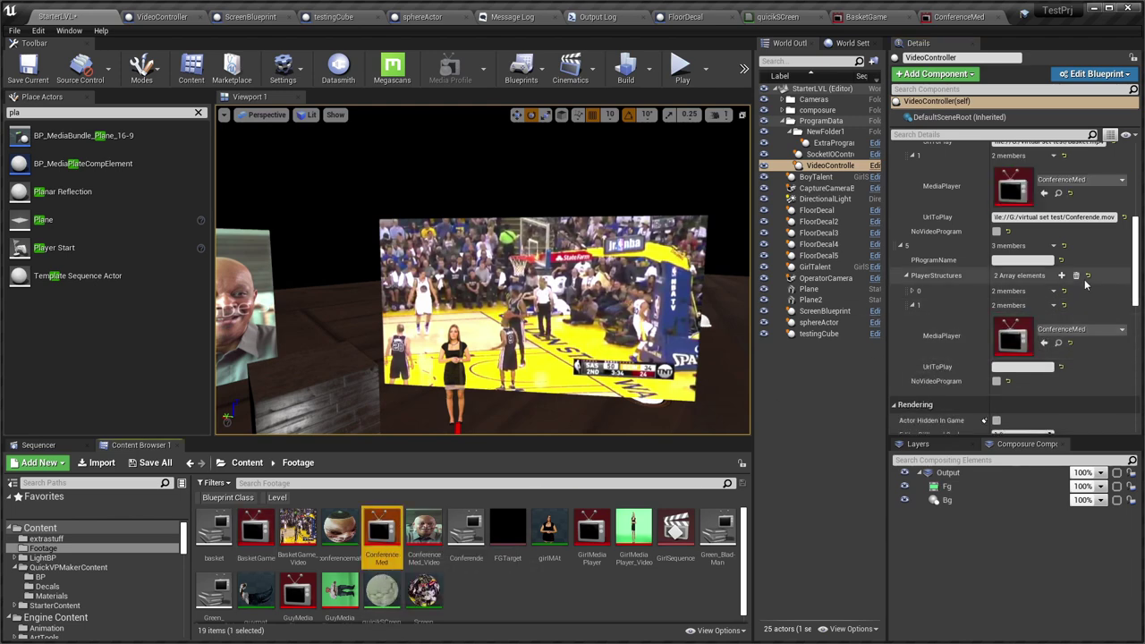
{"action": "scroll", "coordinate": [1084, 285], "scroll_direction": "up", "scroll_amount": 3}
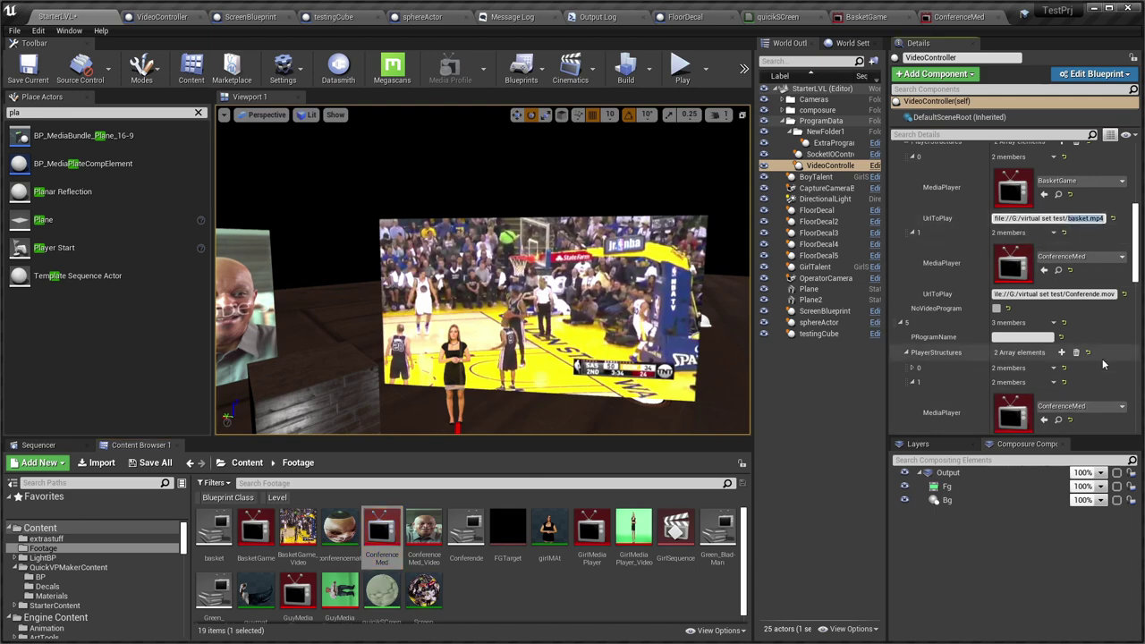
{"action": "scroll", "coordinate": [1096, 371], "scroll_direction": "down", "scroll_amount": 1}
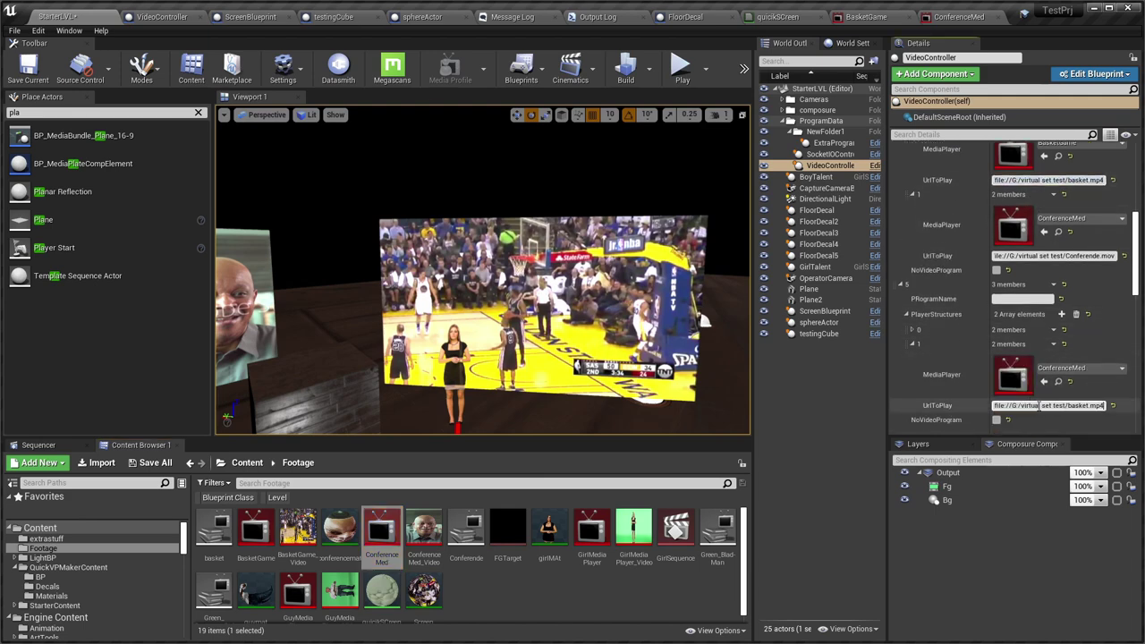
{"action": "left_click", "coordinate": [913, 344]}
{"action": "left_click", "coordinate": [913, 330]}
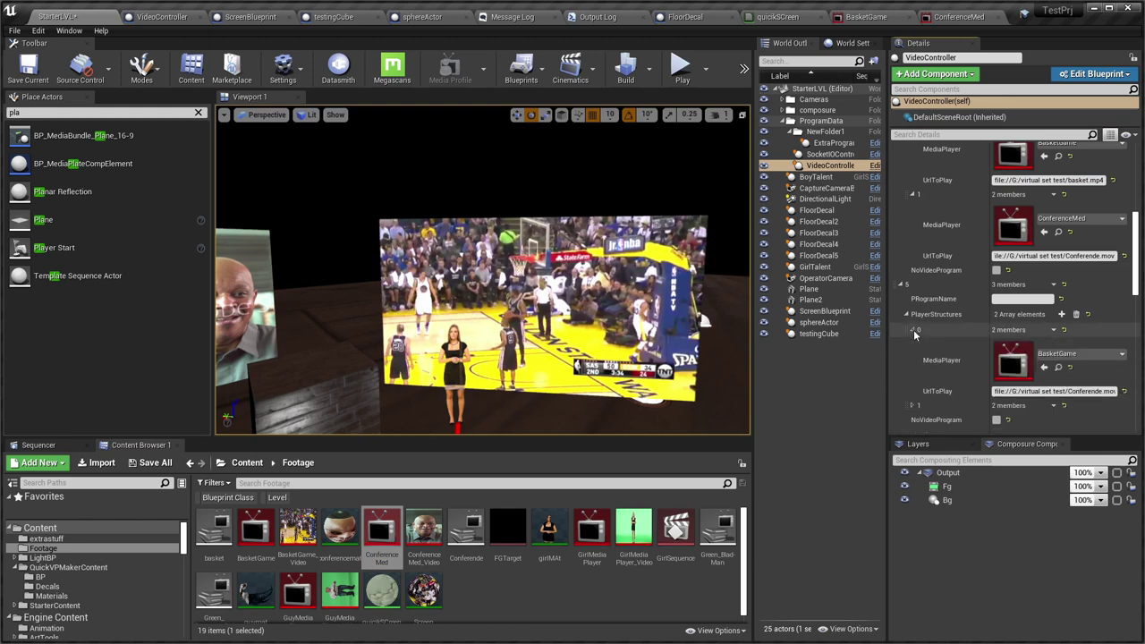
{"action": "scroll", "coordinate": [911, 310], "scroll_direction": "up", "scroll_amount": 5}
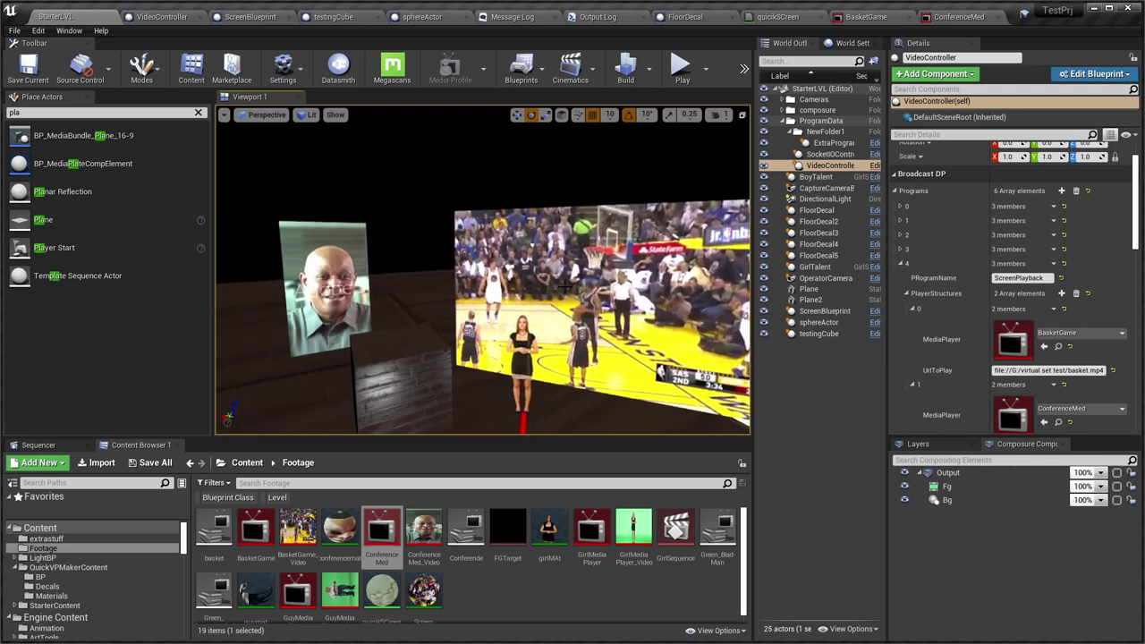
Play the level and switch to the lightshow camera in QuickVP Controller to check its framing, then end the session.
{"action": "key", "text": "alt+p"}
{"action": "key", "text": "alt+Tab"}
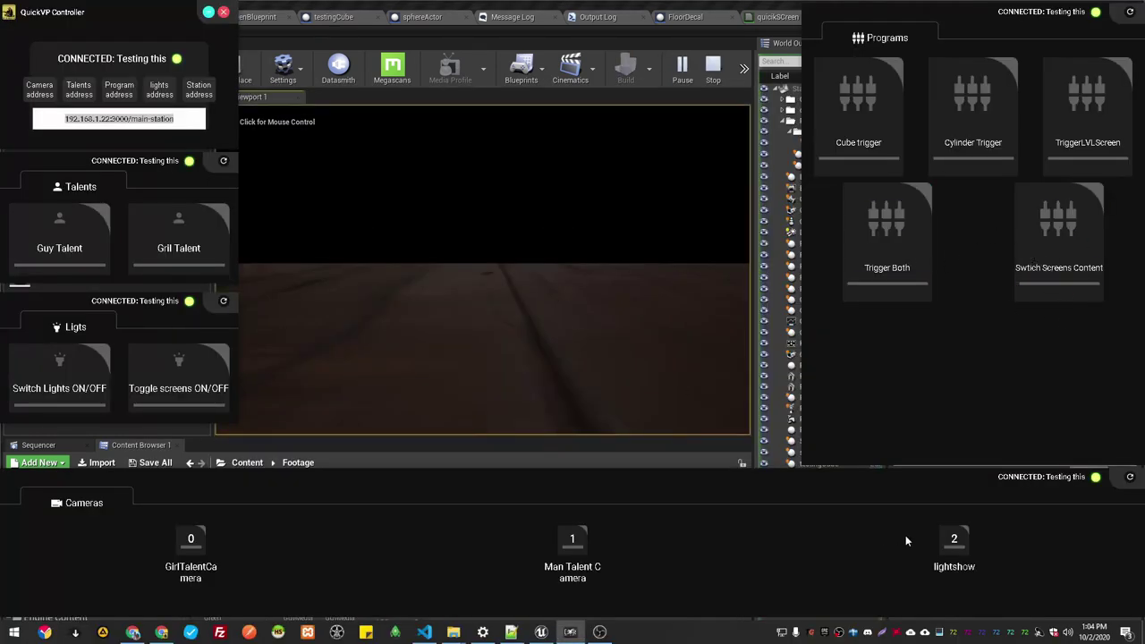
{"action": "left_click", "coordinate": [954, 546]}
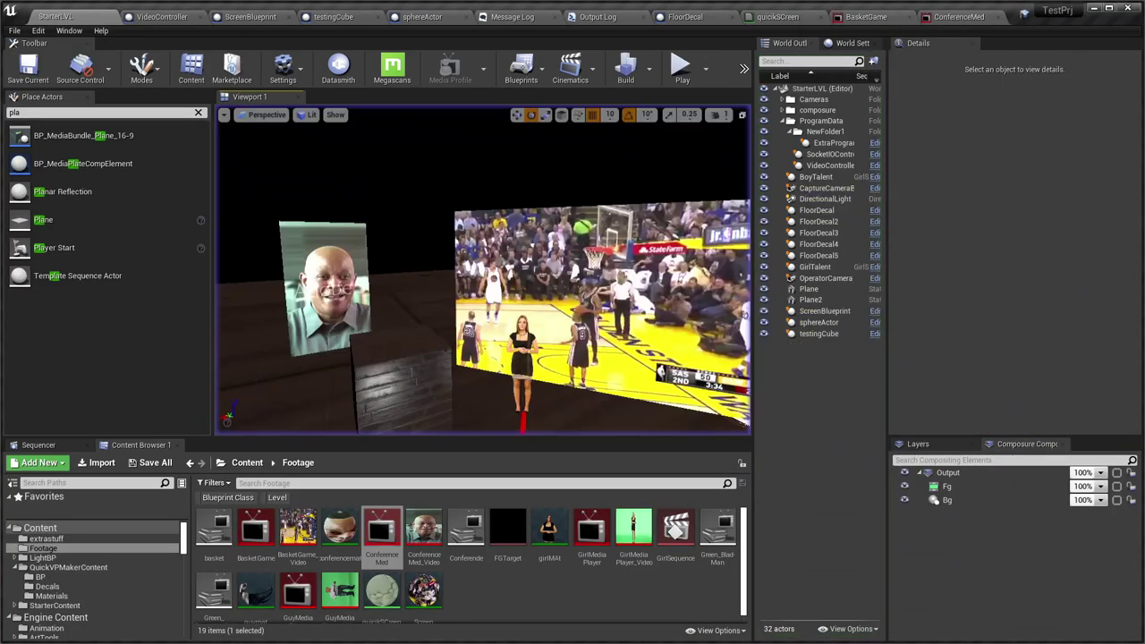
Pilot OperatorCamera in the viewport and reposition it to frame both the conference and basketball screens.
{"action": "left_click", "coordinate": [265, 115]}
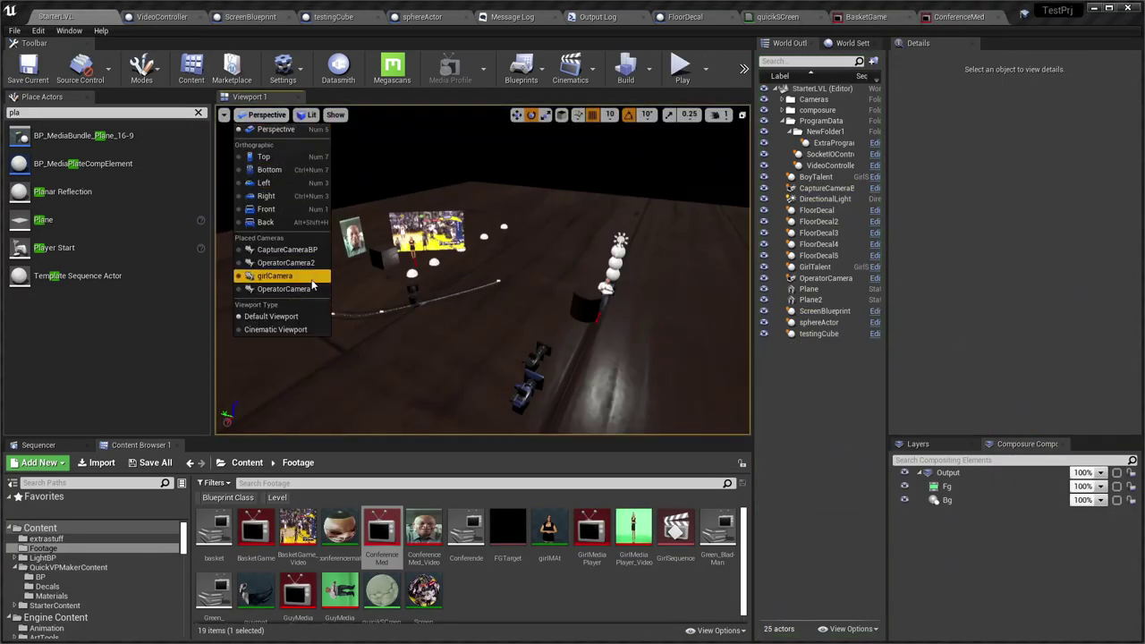
{"action": "left_click", "coordinate": [284, 289]}
{"action": "mouse_move", "coordinate": [484, 269]}
{"action": "right_mouse_down"}
{"action": "mouse_move", "coordinate": [506, 300]}
{"action": "mouse_move", "coordinate": [497, 268]}
{"action": "right_mouse_up"}
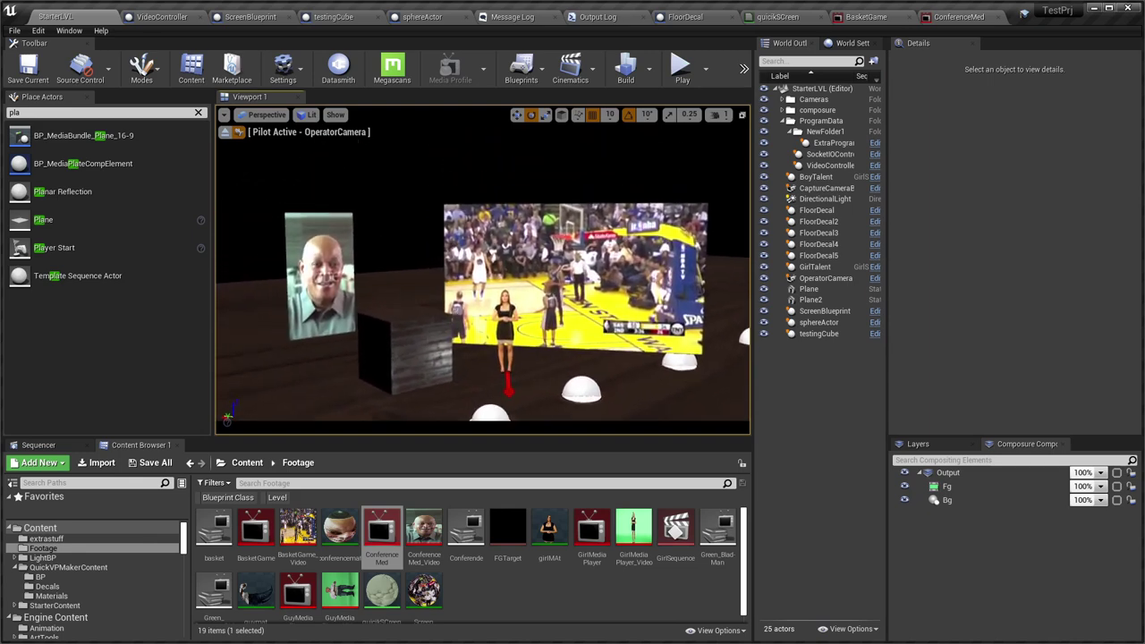
Play the level and, from QuickVP Controller, activate the lightshow camera, TriggerLVLScreen and Swtich Screens Content.
{"action": "key", "text": "alt+p"}
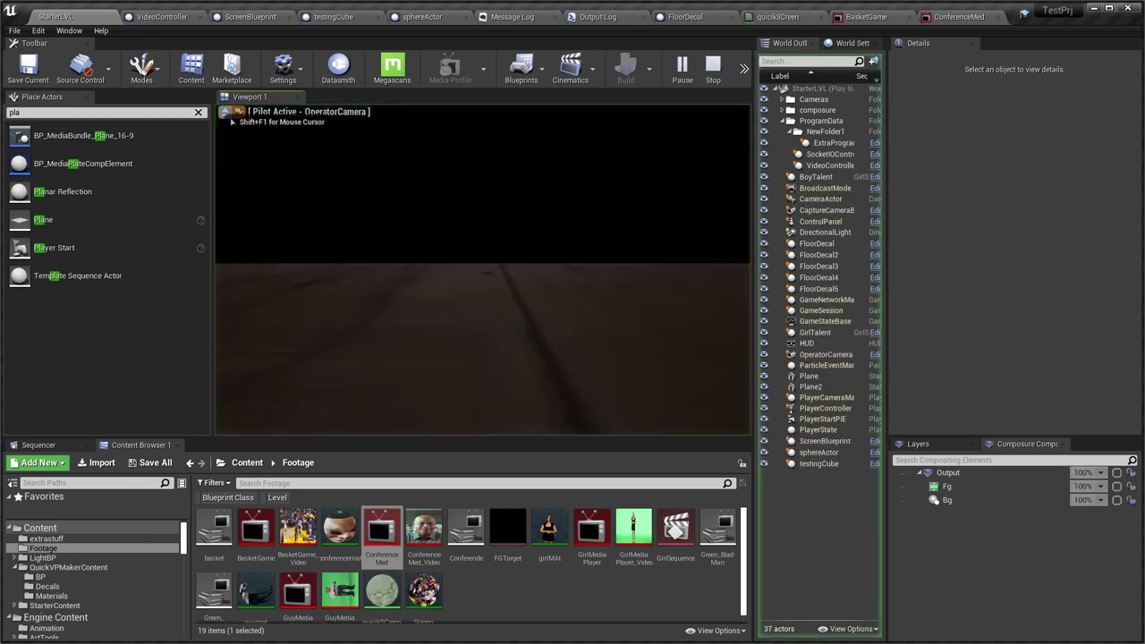
{"action": "key", "text": "alt+Tab"}
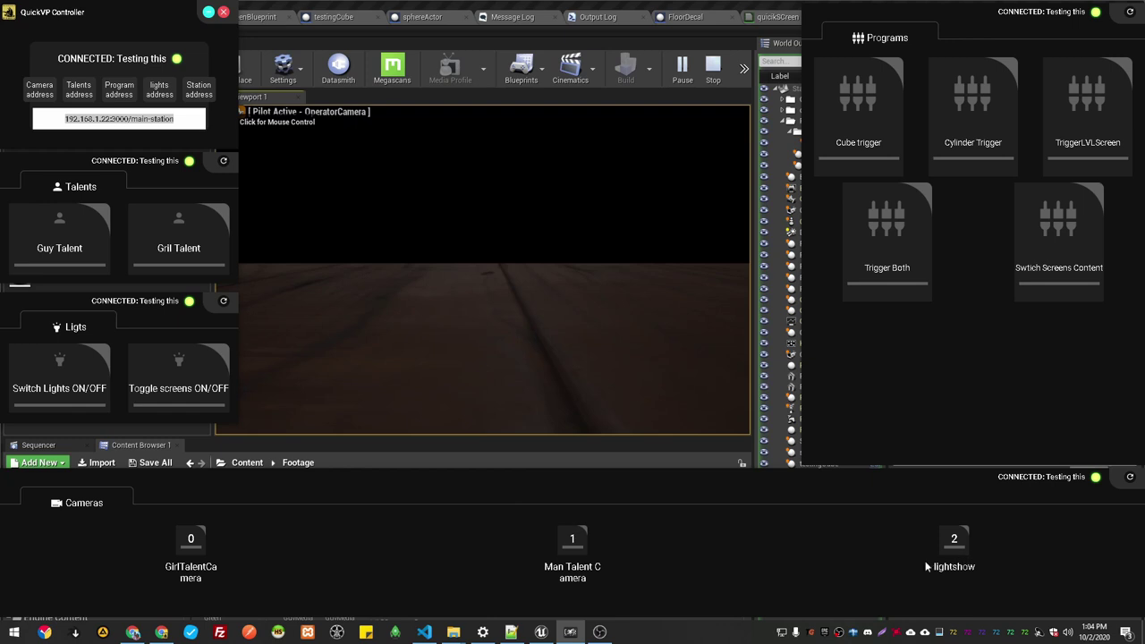
{"action": "left_click", "coordinate": [952, 554]}
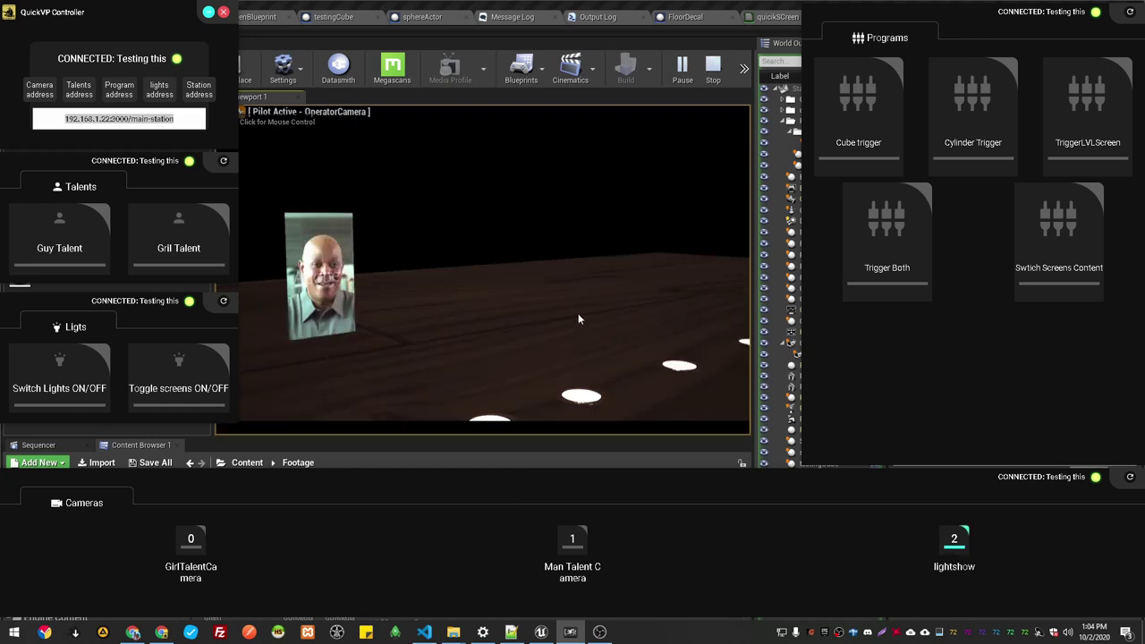
{"action": "left_click", "coordinate": [1083, 132]}
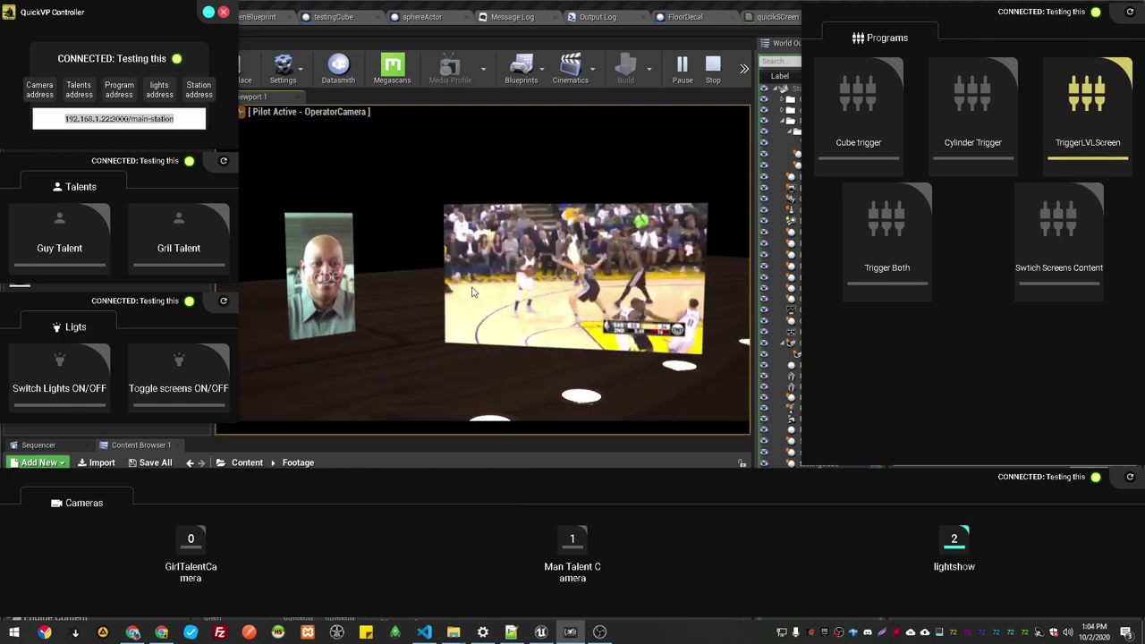
{"action": "left_click", "coordinate": [1060, 246]}
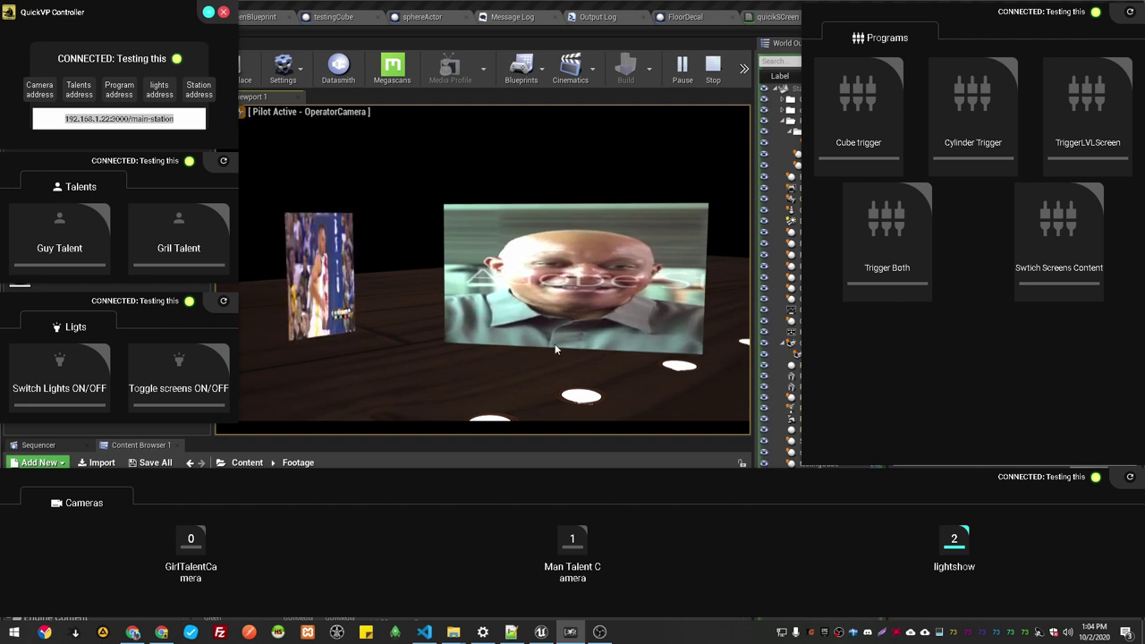
Bring in the girl talent and switch to GirlTalentCamera in QuickVP Controller.
{"action": "left_click", "coordinate": [78, 232]}
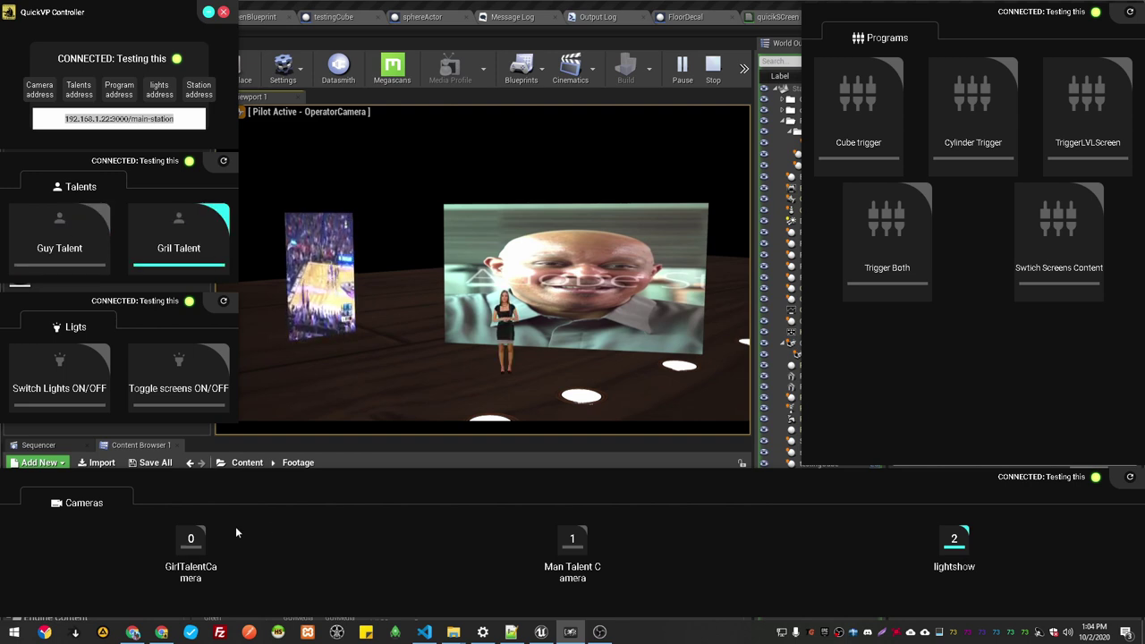
{"action": "left_click", "coordinate": [192, 546]}
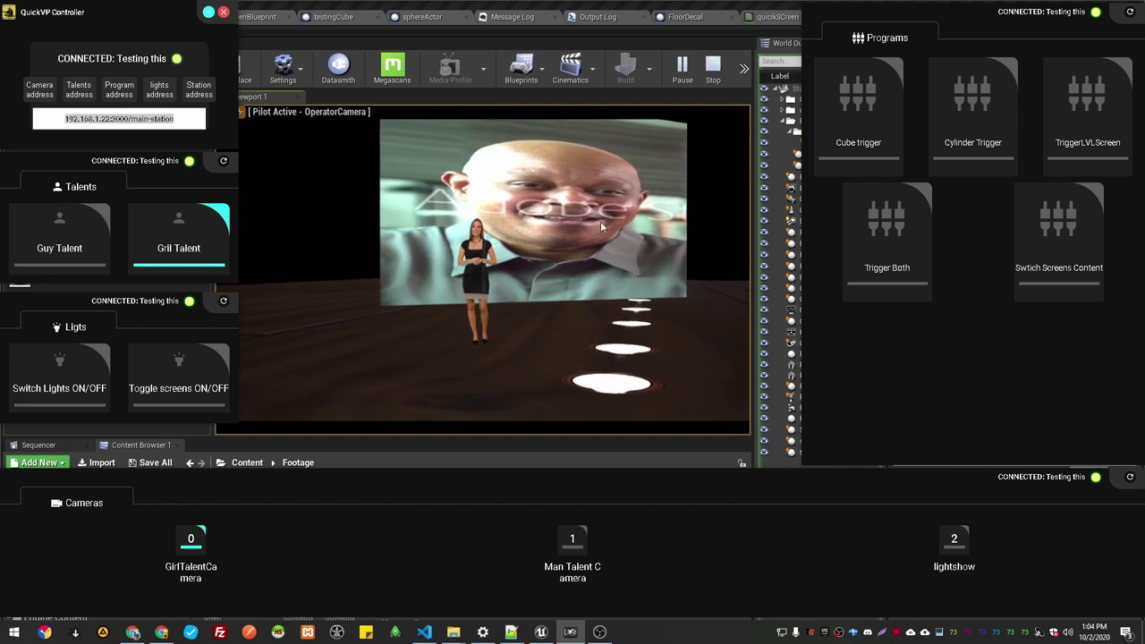
Check the computer's resource performance in Task Manager during playback, then close it.
{"action": "key", "text": "ctrl+shift+Escape"}
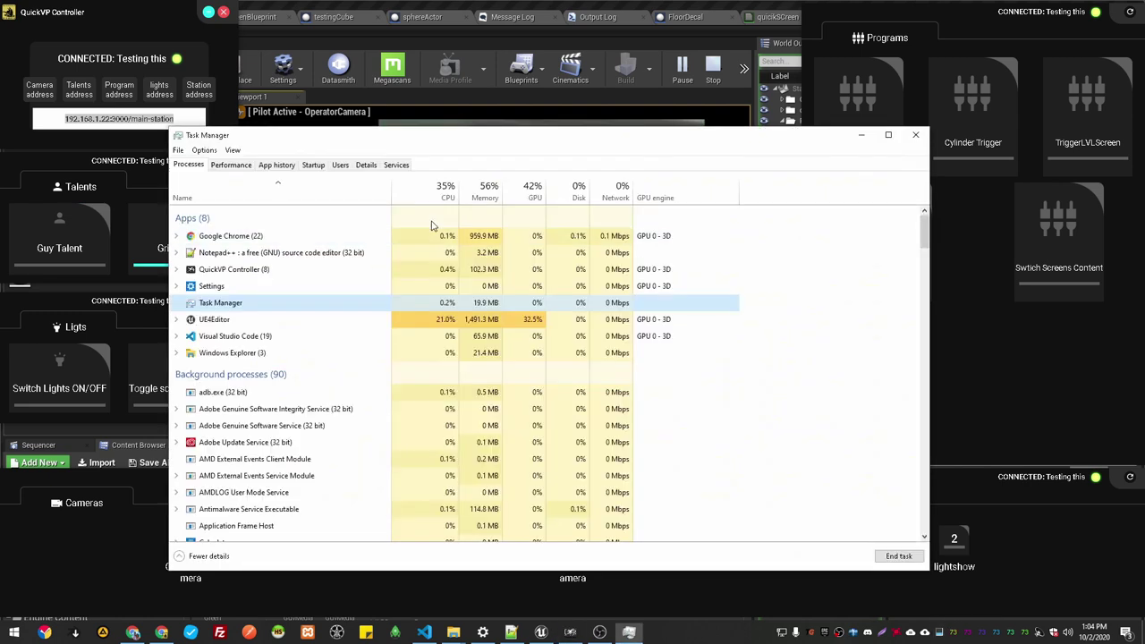
{"action": "left_click", "coordinate": [231, 166]}
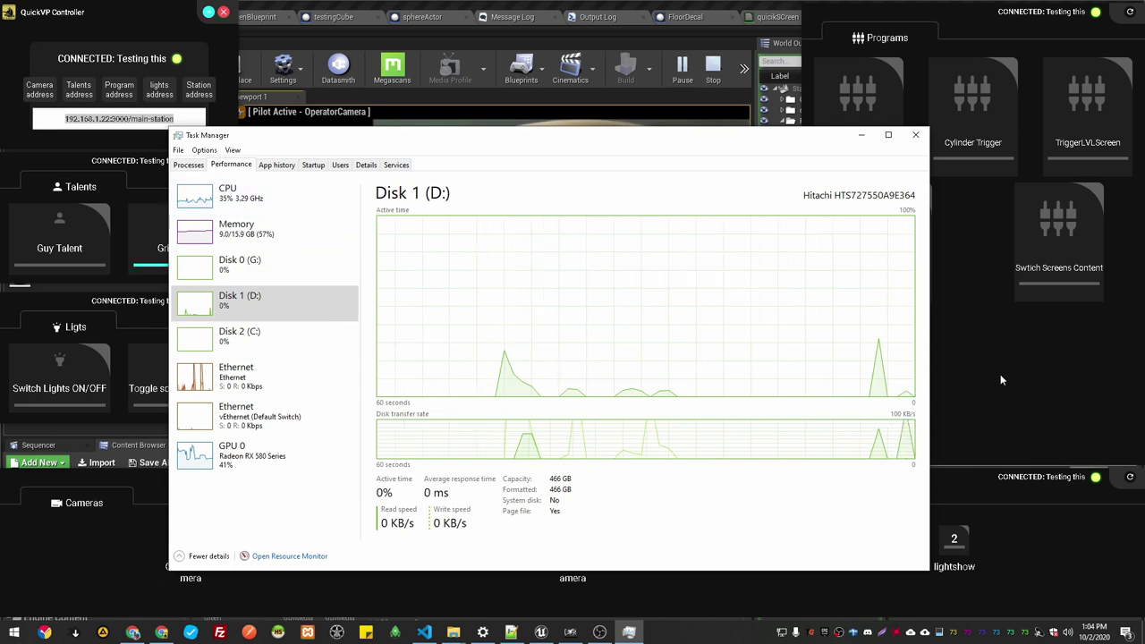
{"action": "left_click", "coordinate": [915, 134]}
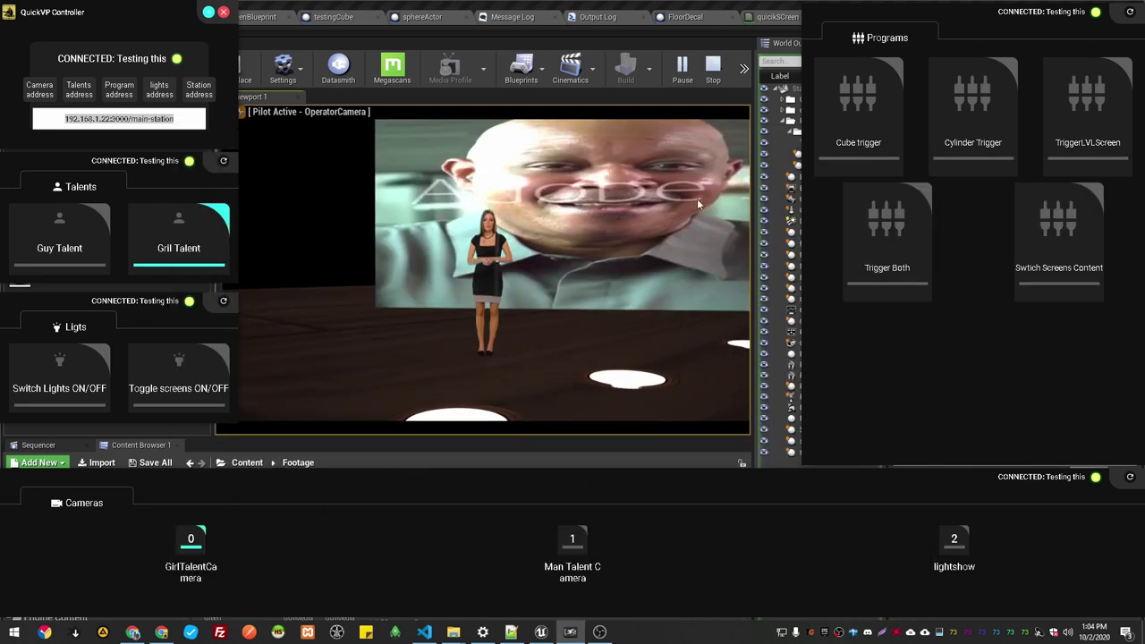
Trigger TriggerLVLScreen and Swtich Screens Content again while the GirlTalentCamera shot is running.
{"action": "left_click", "coordinate": [1087, 103]}
{"action": "left_click", "coordinate": [1047, 224]}
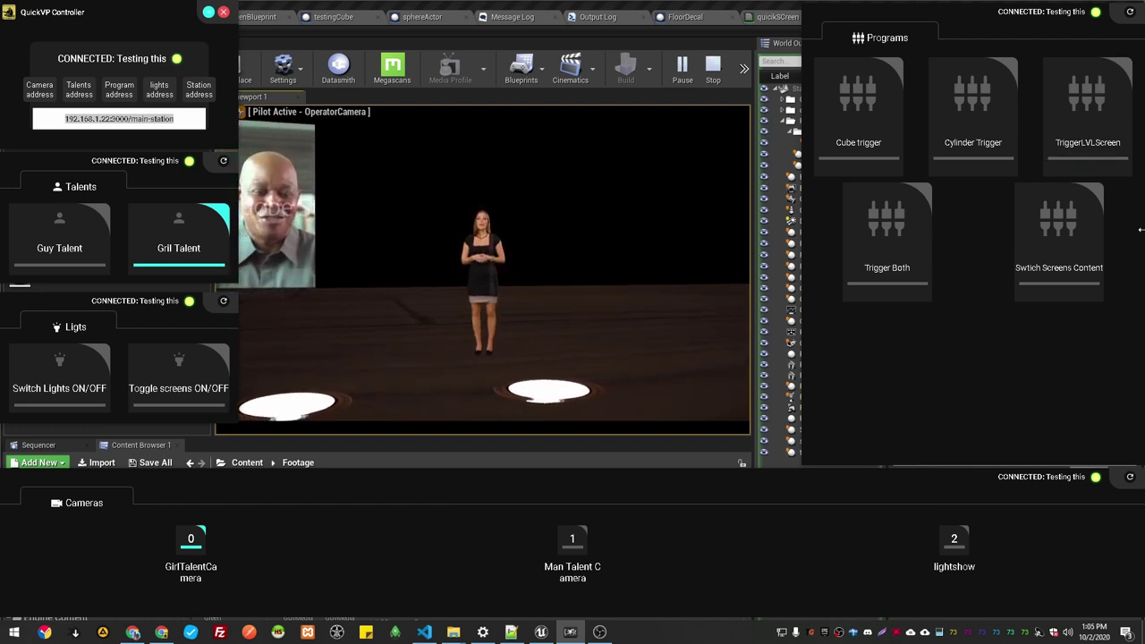
Trigger TriggerLVLScreen and Swtich Screens Content once more from QuickVP Controller, returning focus to the playing level.
{"action": "left_click", "coordinate": [1088, 98]}
{"action": "left_click", "coordinate": [1074, 224]}
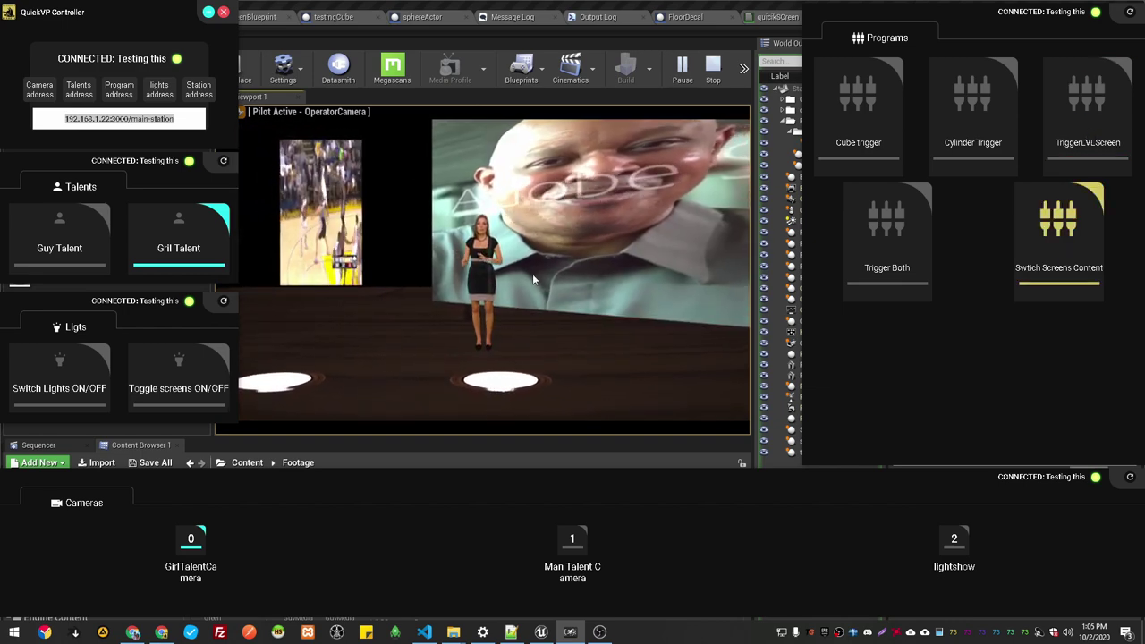
{"action": "left_click", "coordinate": [520, 268]}
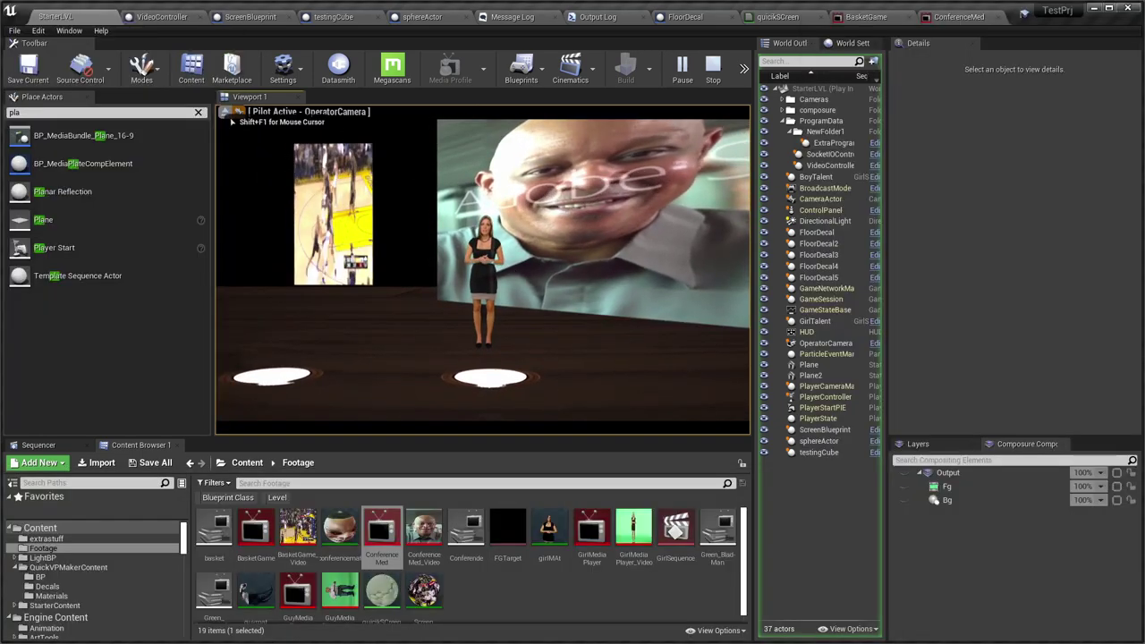
Check the playback settings of the BasketGame and ConferenceMed media players, including the Loop option.
{"action": "key", "text": "shift+F1"}
{"action": "left_click", "coordinate": [866, 17]}
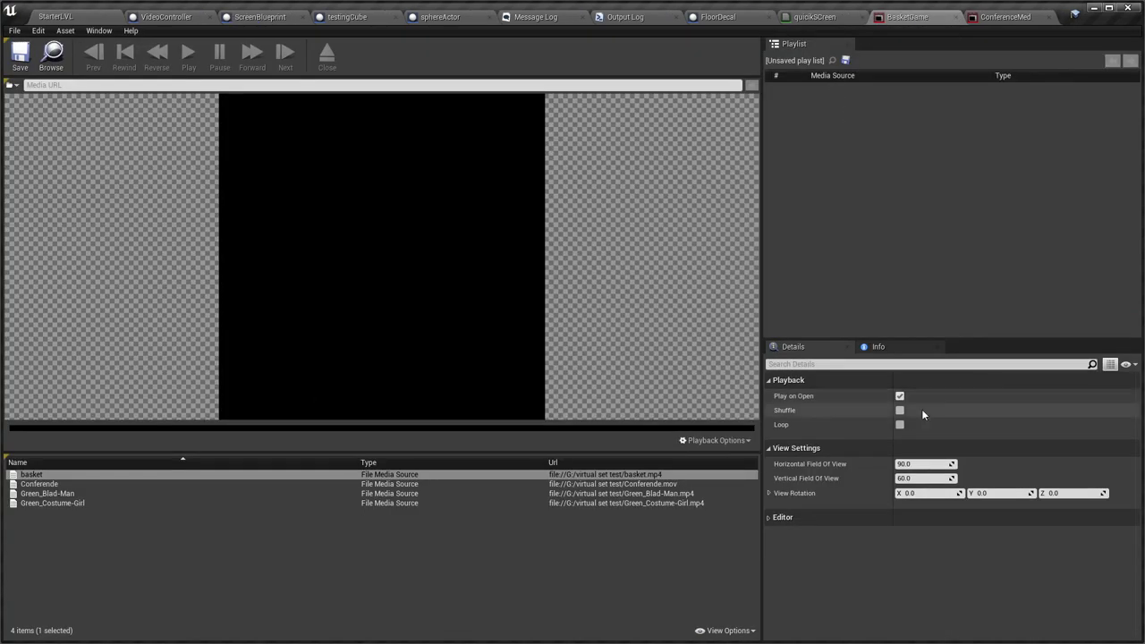
{"action": "left_click", "coordinate": [1006, 18]}
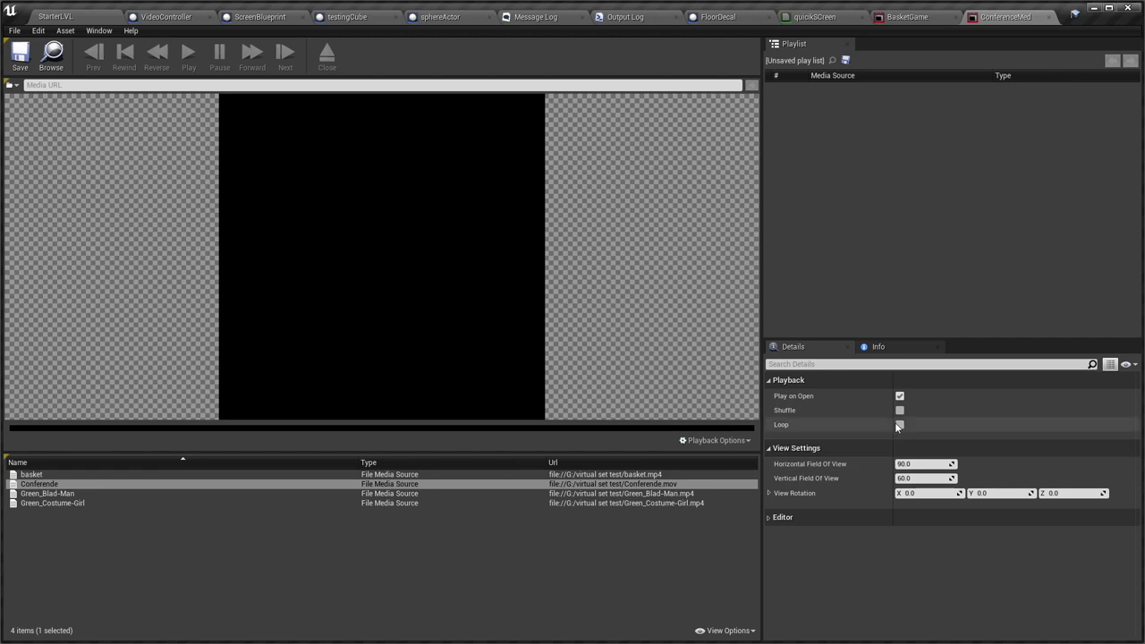
{"action": "left_click", "coordinate": [77, 18]}
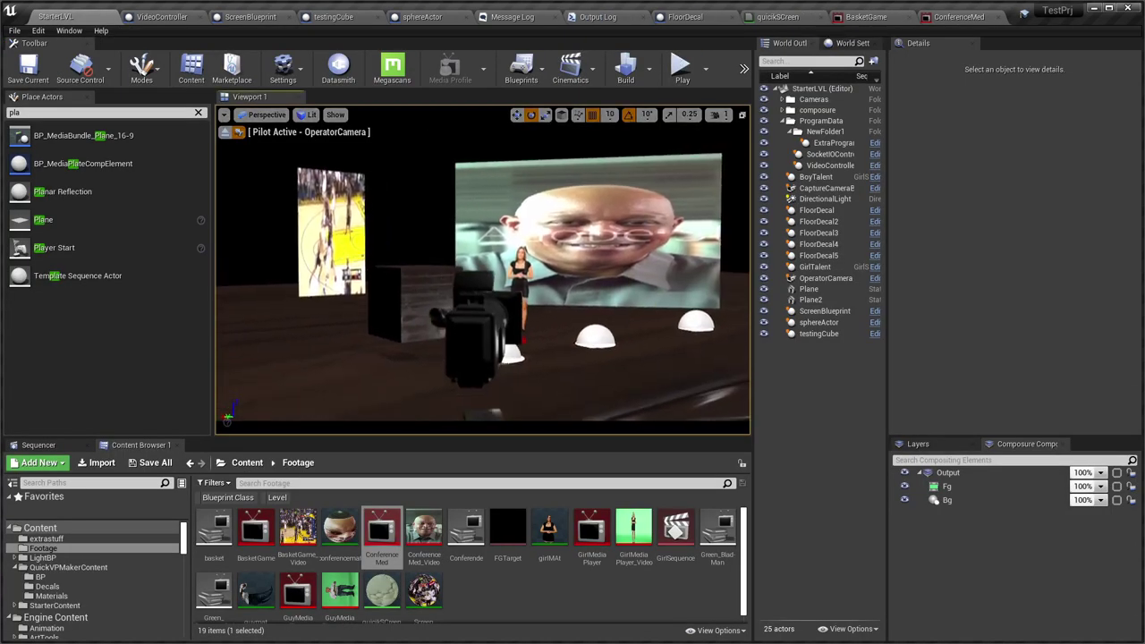
Review the VideoController event graph from Event Play Program through the Open Url and Play nodes.
{"action": "left_click", "coordinate": [164, 16]}
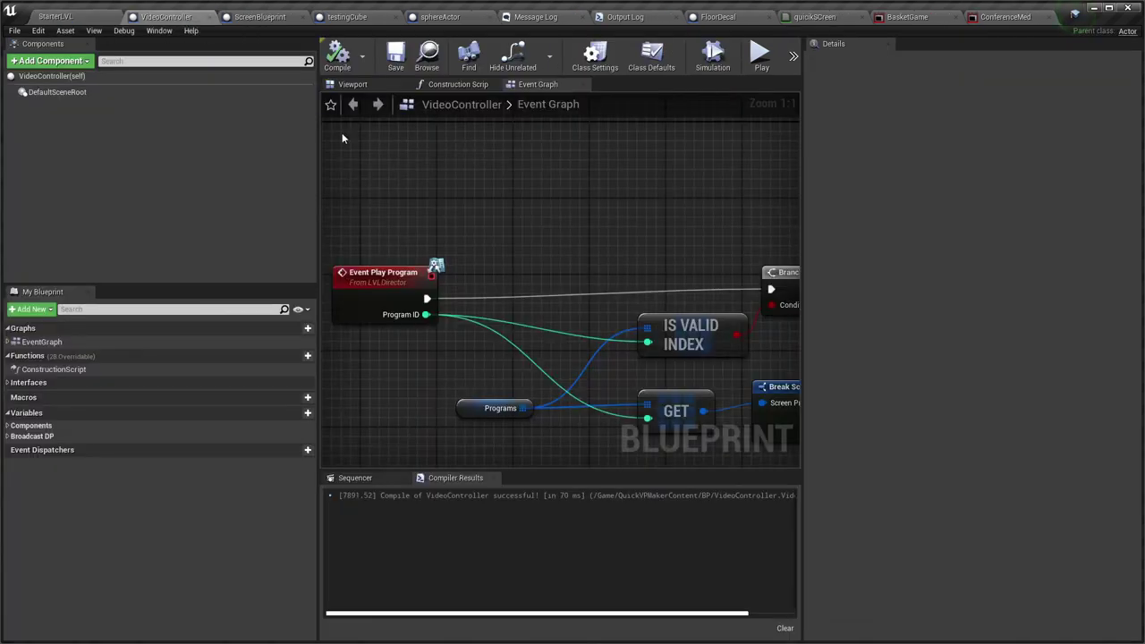
{"action": "scroll", "coordinate": [355, 259], "scroll_direction": "down", "scroll_amount": 3}
{"action": "scroll", "coordinate": [500, 409], "scroll_direction": "up", "scroll_amount": 2}
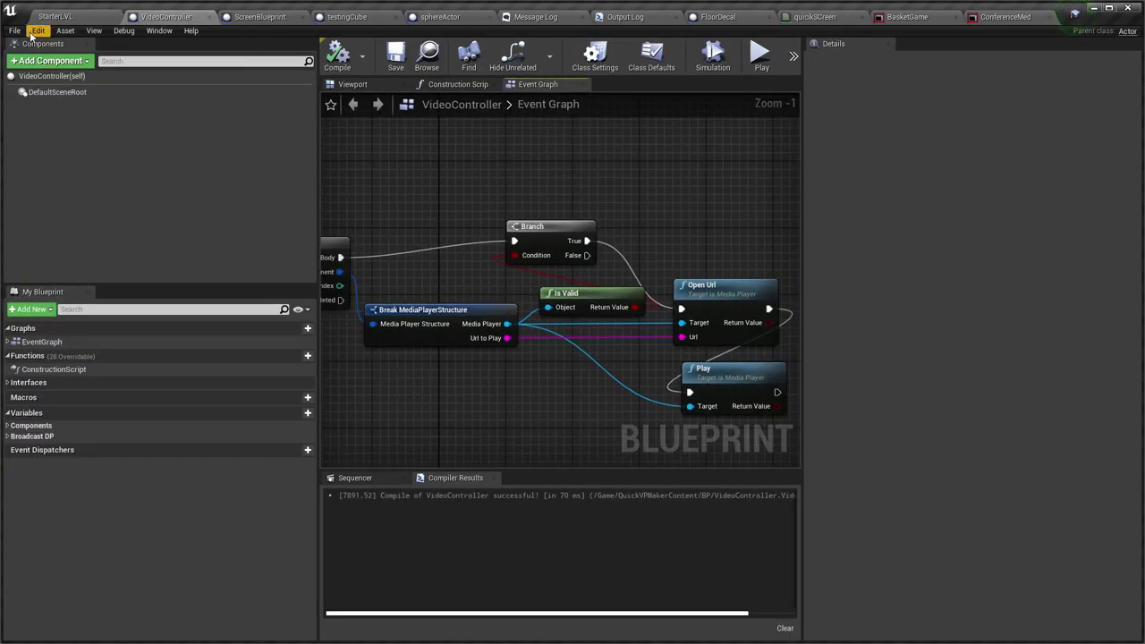
{"action": "left_click", "coordinate": [56, 17]}
Play the level and, from QuickVP Controller, activate the lightshow camera and Swtich Screens Content.
{"action": "right_click_drag", "start_coordinate": [489, 315], "coordinate": [448, 291]}
{"action": "key", "text": "s"}
{"action": "key", "text": "w"}
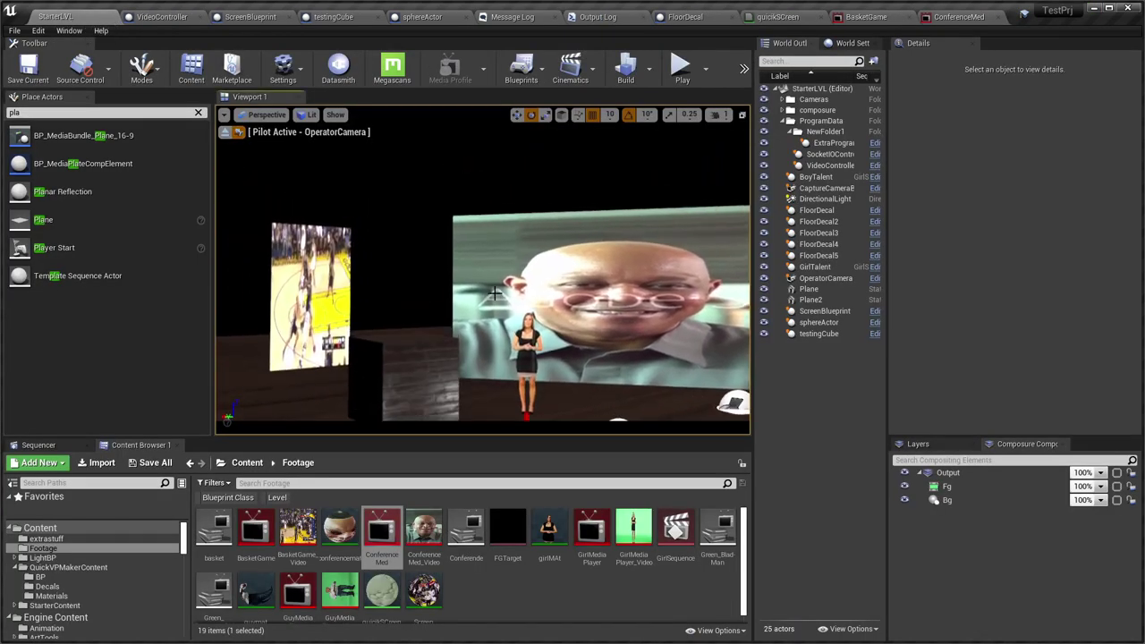
{"action": "key", "text": "alt+p"}
{"action": "key", "text": "alt+Tab"}
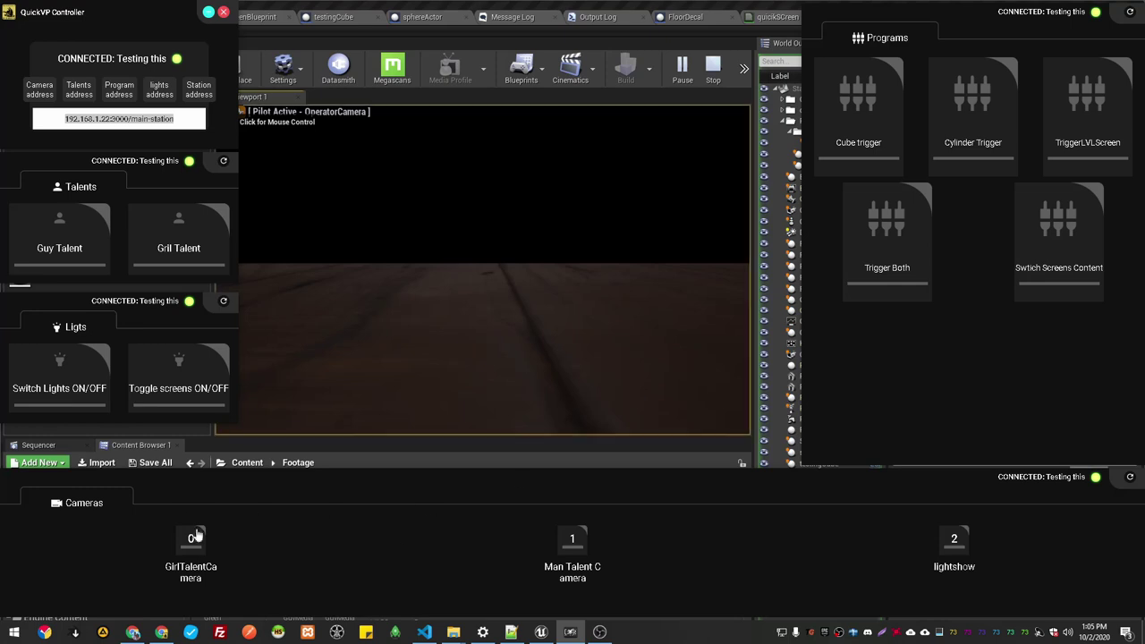
{"action": "left_click", "coordinate": [955, 537]}
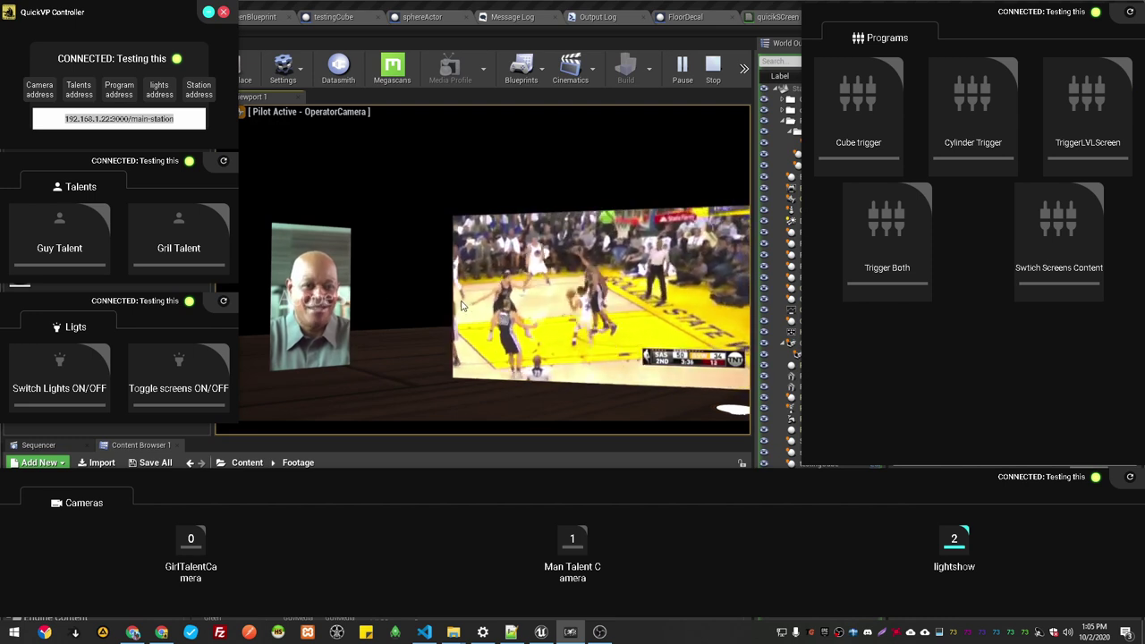
{"action": "left_click", "coordinate": [1075, 240]}
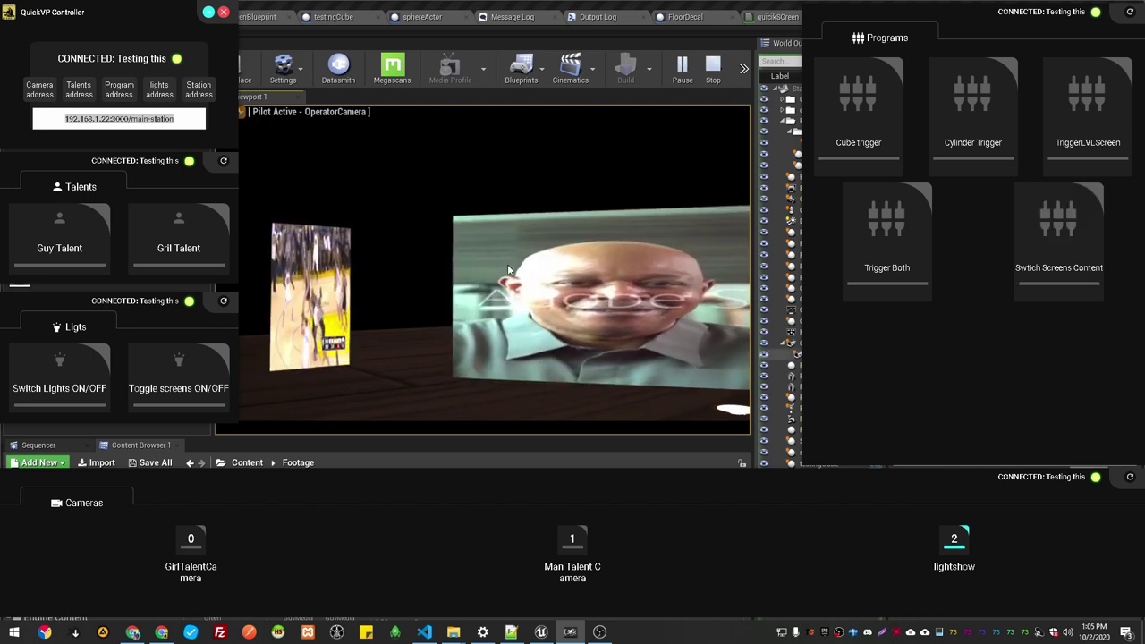
Bring in the girl talent on GirlTalentCamera, then test Swtich Screens Content and TriggerLVLScreen during the shot.
{"action": "left_click", "coordinate": [182, 228]}
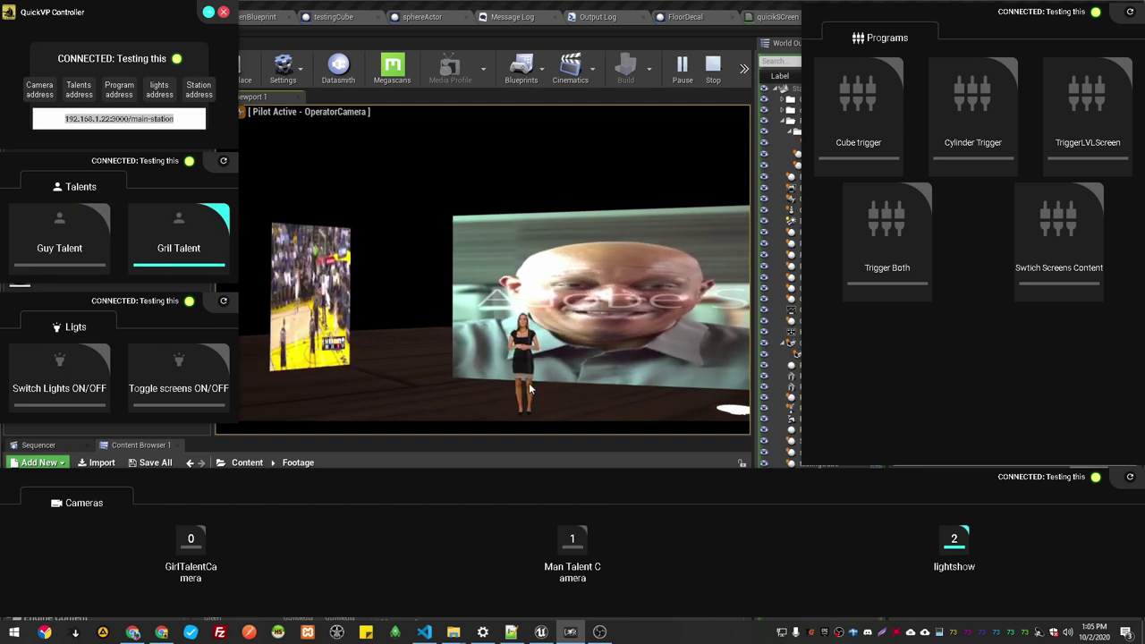
{"action": "left_click", "coordinate": [197, 548]}
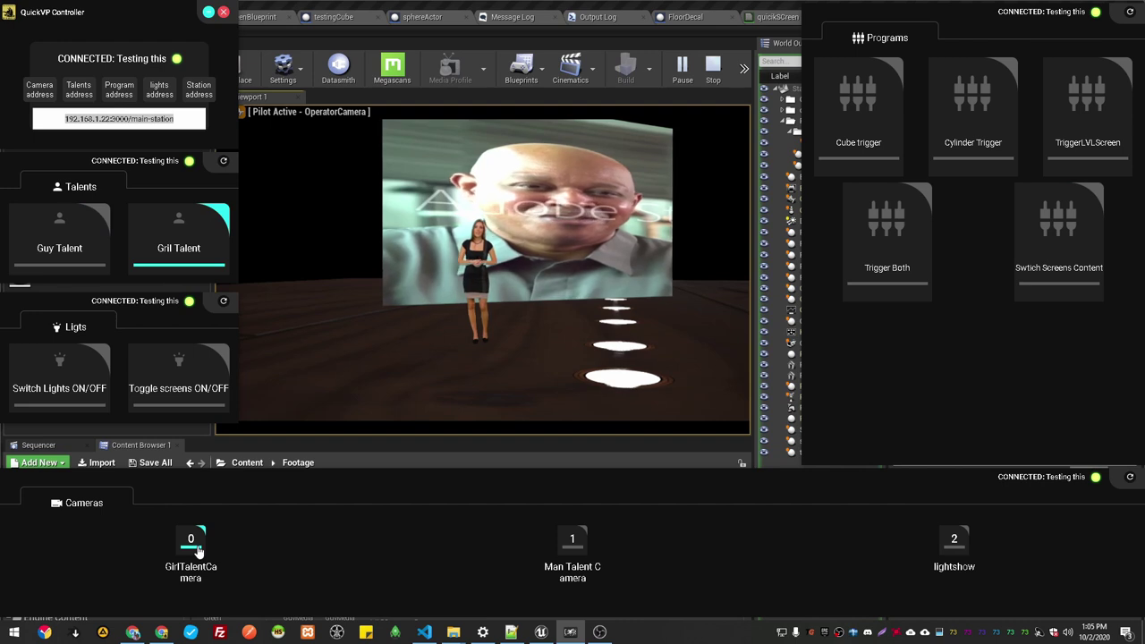
{"action": "left_click", "coordinate": [1057, 257]}
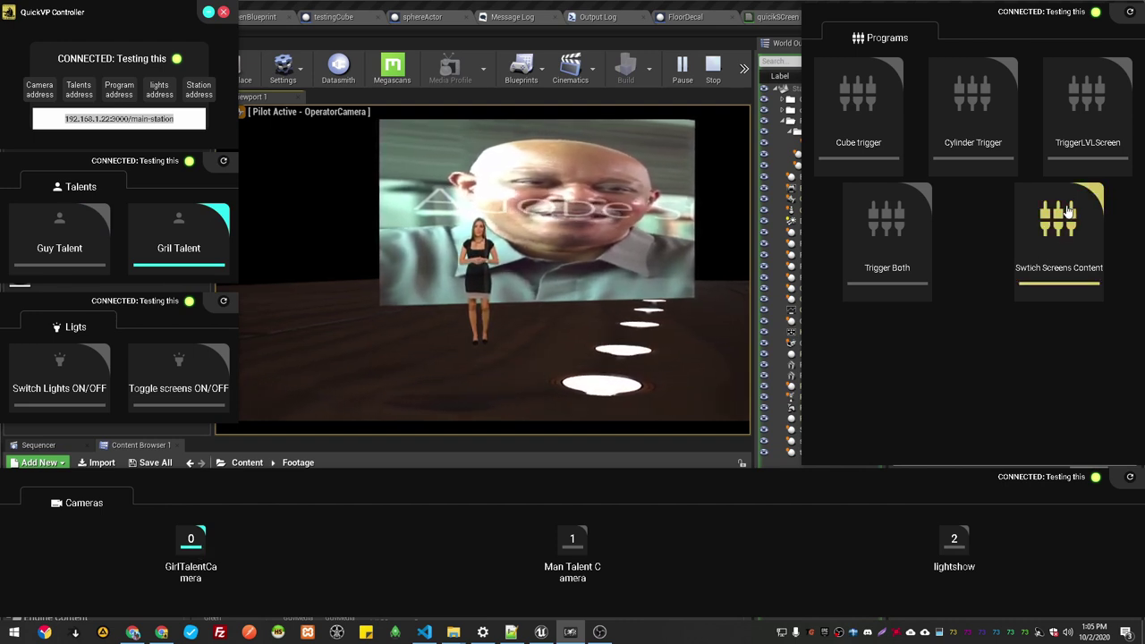
{"action": "left_click", "coordinate": [1062, 239]}
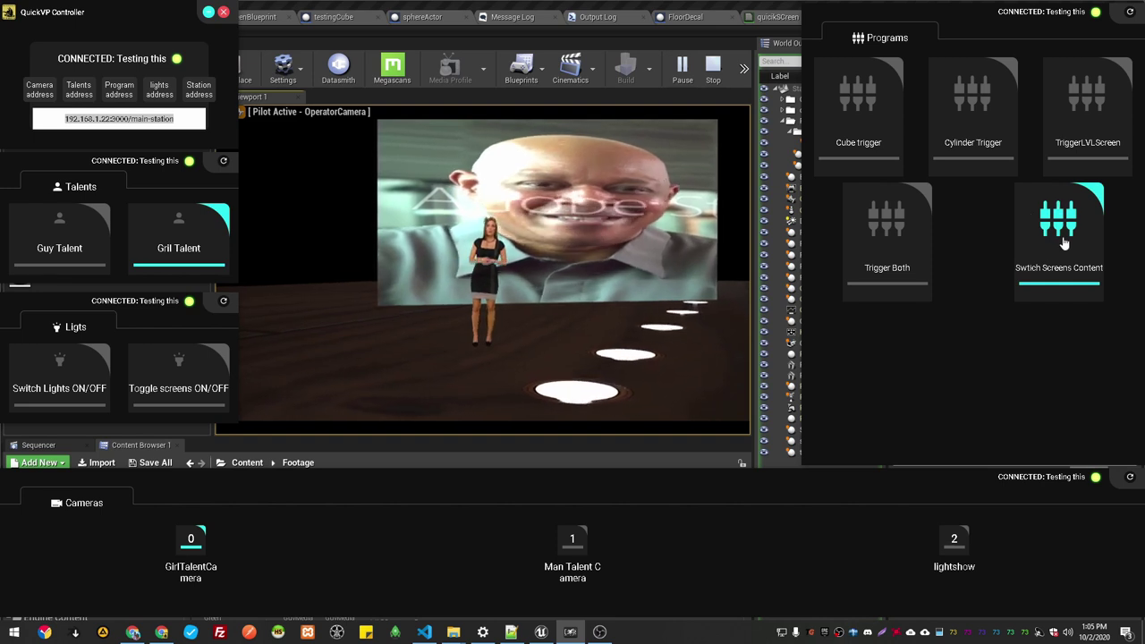
{"action": "left_click", "coordinate": [1056, 130]}
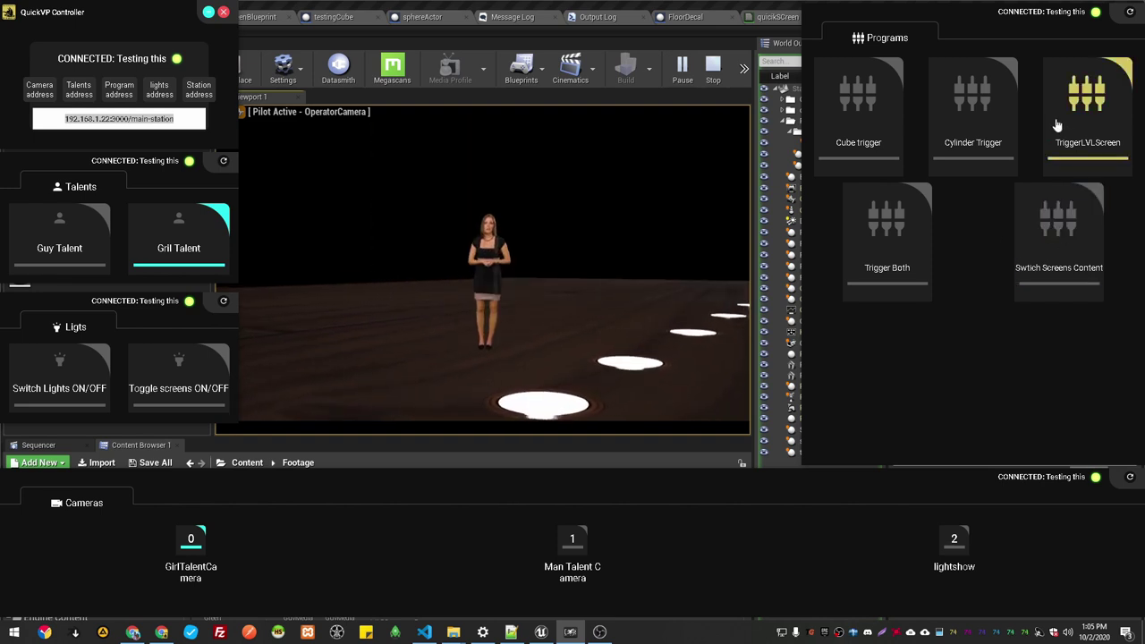
{"action": "left_click", "coordinate": [1067, 146]}
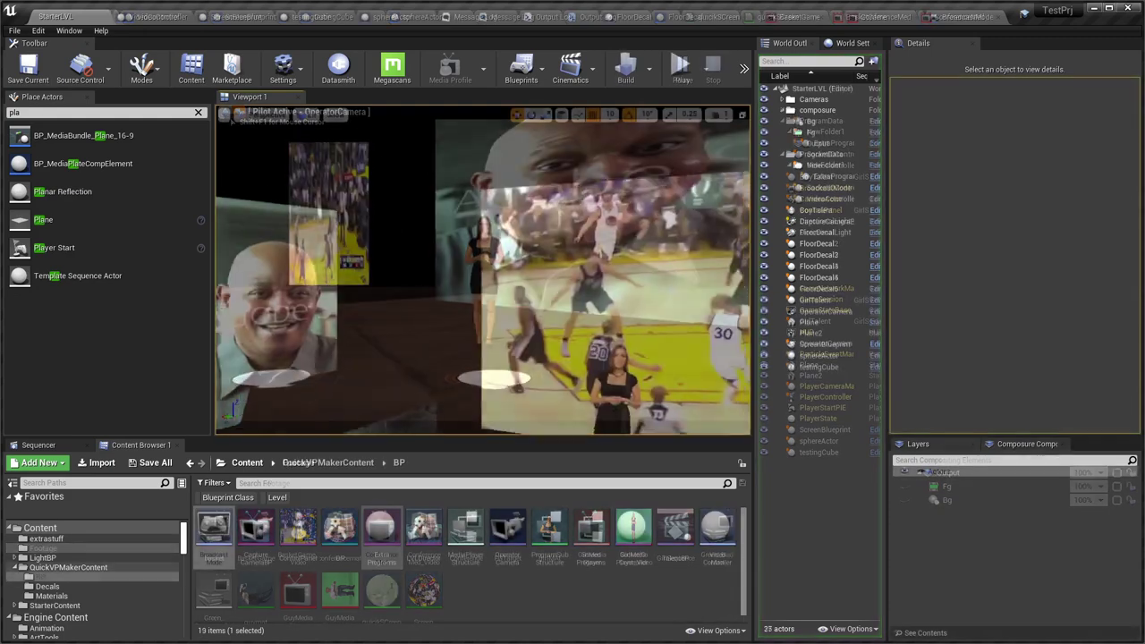
Duplicate the narrow video screen Plane2 and pull the copy forward toward the girl talent.
{"action": "mouse_move", "coordinate": [483, 269]}
{"action": "right_mouse_down"}
{"action": "mouse_move", "coordinate": [443, 263]}
{"action": "mouse_move", "coordinate": [474, 265]}
{"action": "right_mouse_up"}
{"action": "key", "text": "w"}
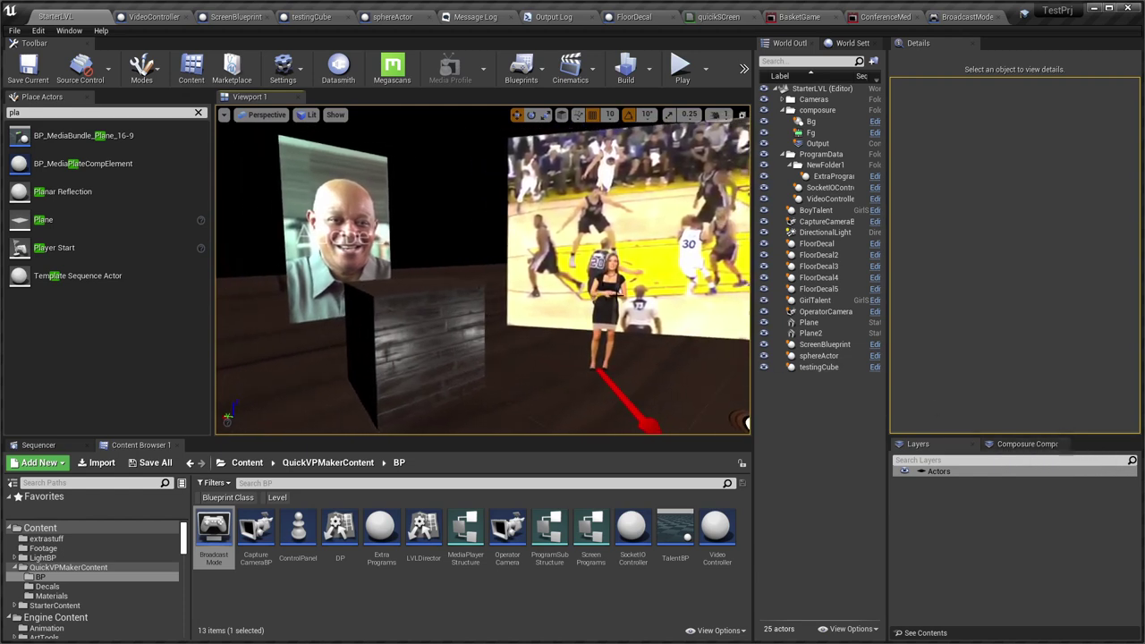
{"action": "left_click", "coordinate": [1020, 444]}
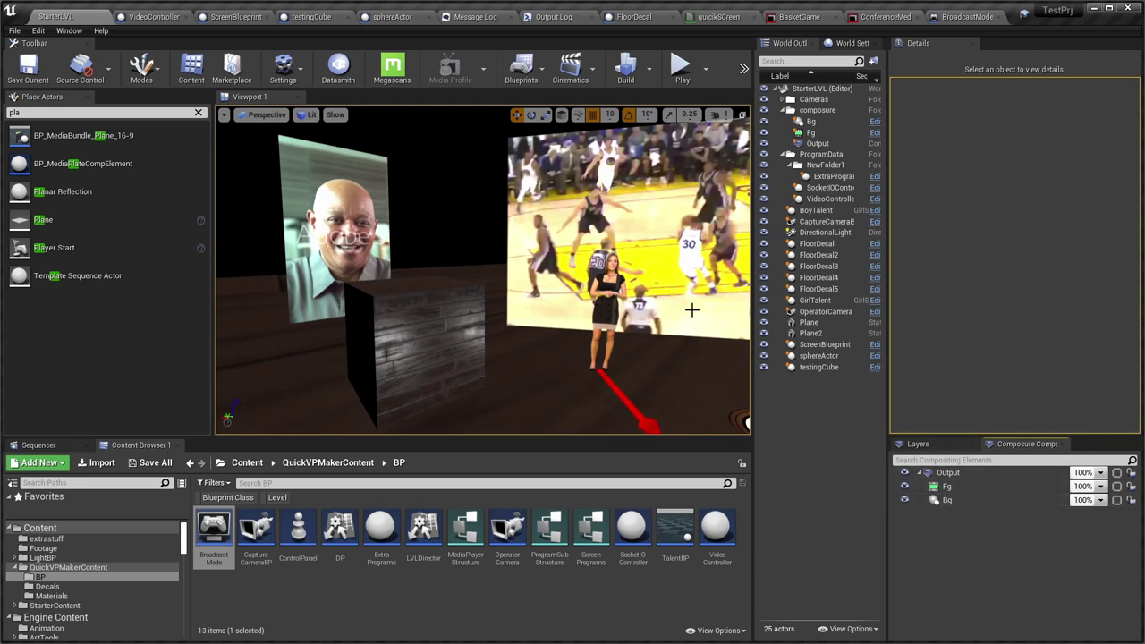
{"action": "right_click_drag", "start_coordinate": [502, 295], "coordinate": [577, 300]}
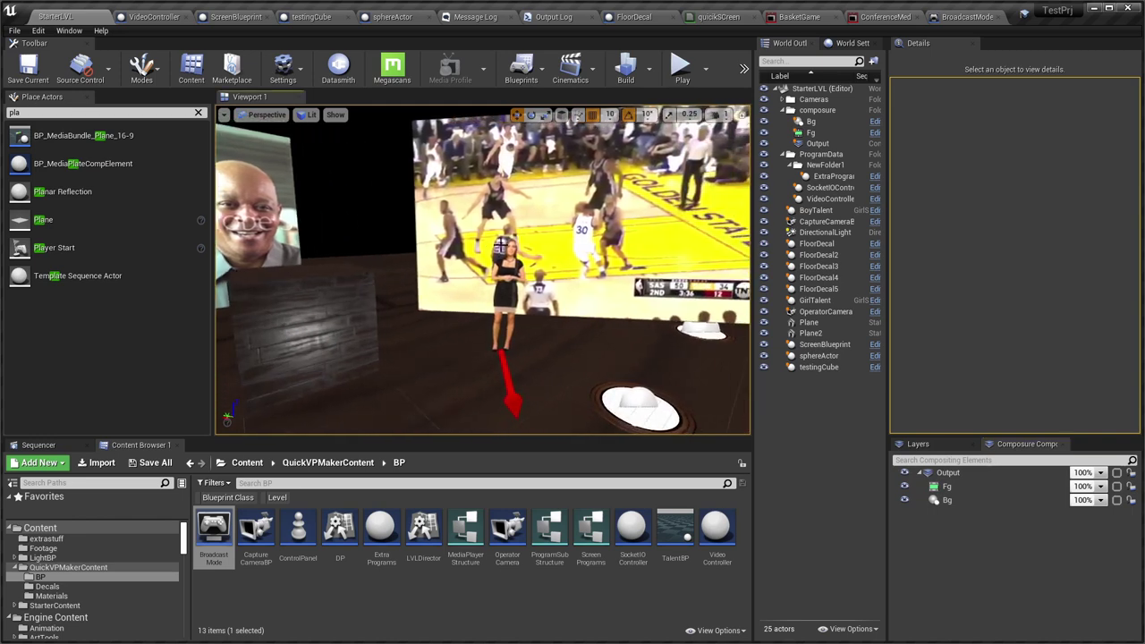
{"action": "right_click_drag", "start_coordinate": [519, 256], "coordinate": [474, 257]}
{"action": "left_click", "coordinate": [390, 234]}
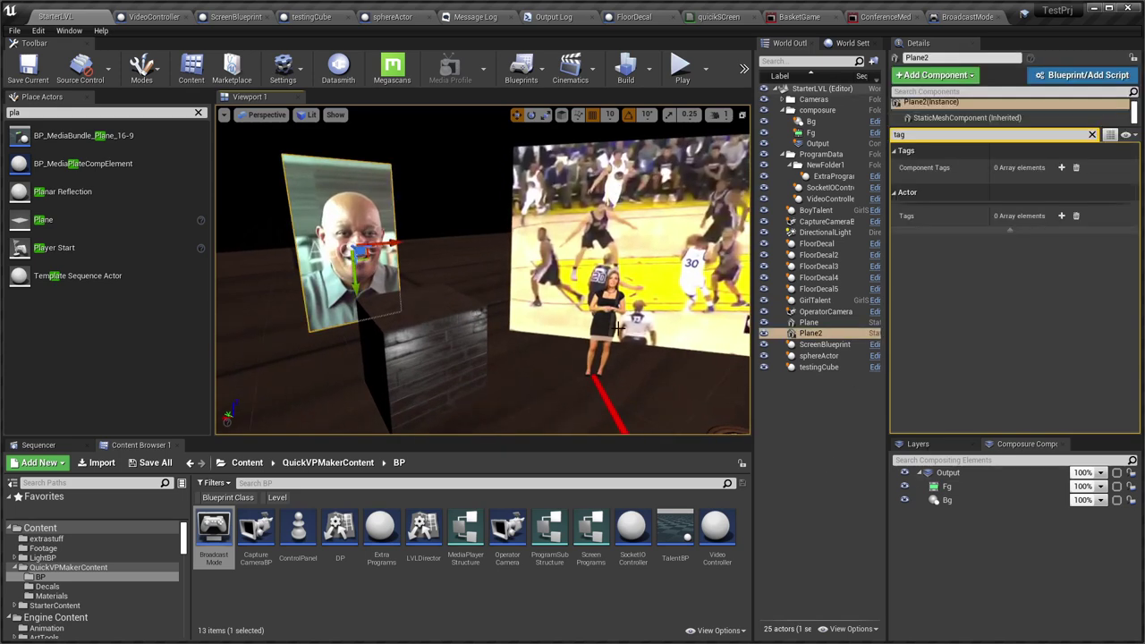
{"action": "mouse_move", "coordinate": [618, 329]}
{"action": "right_mouse_down"}
{"action": "mouse_move", "coordinate": [649, 316]}
{"action": "mouse_move", "coordinate": [625, 320]}
{"action": "mouse_move", "coordinate": [637, 321]}
{"action": "right_mouse_up"}
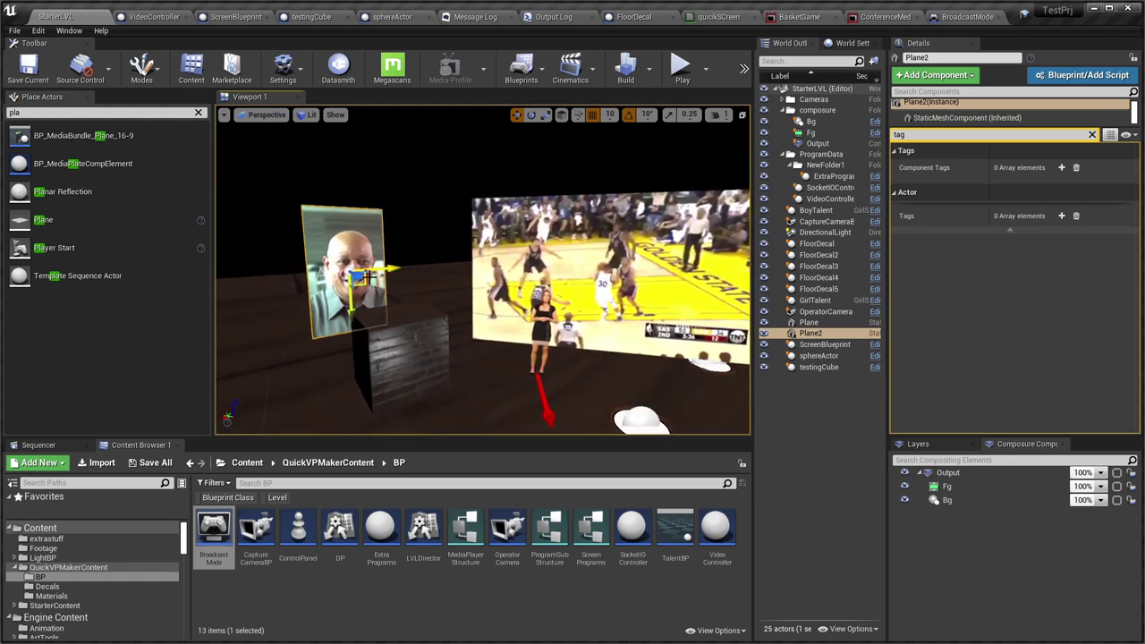
{"action": "left_click_drag", "start_coordinate": [358, 276], "coordinate": [503, 342], "text": "alt"}
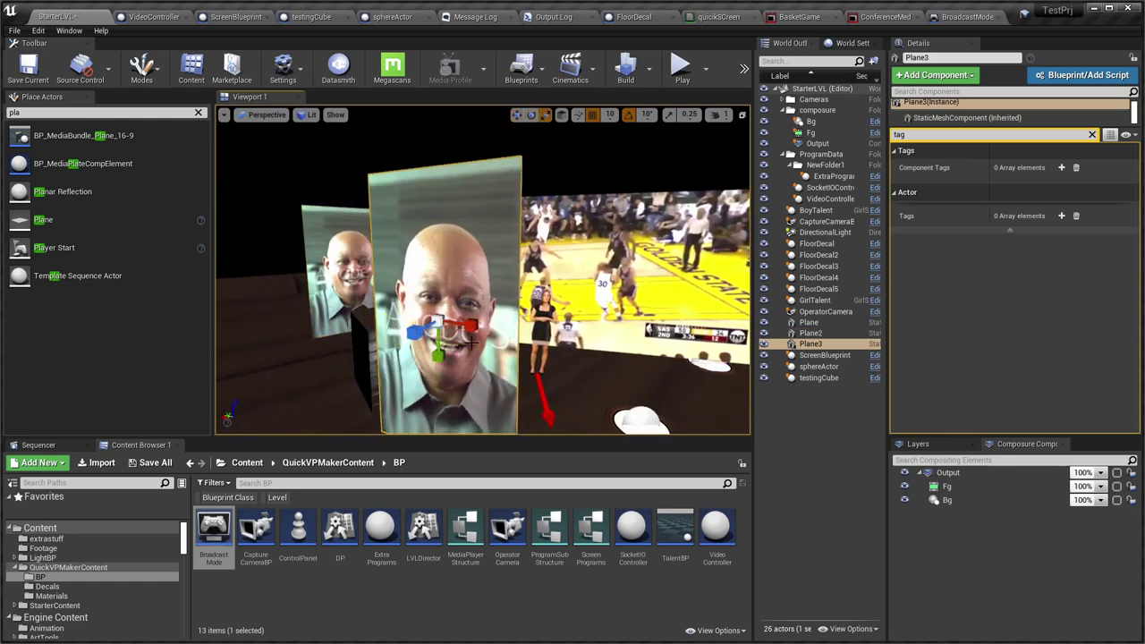
Position the duplicated narrow screen in front of the large screen, beside the girl talent.
{"action": "left_click_drag", "start_coordinate": [424, 333], "coordinate": [486, 310]}
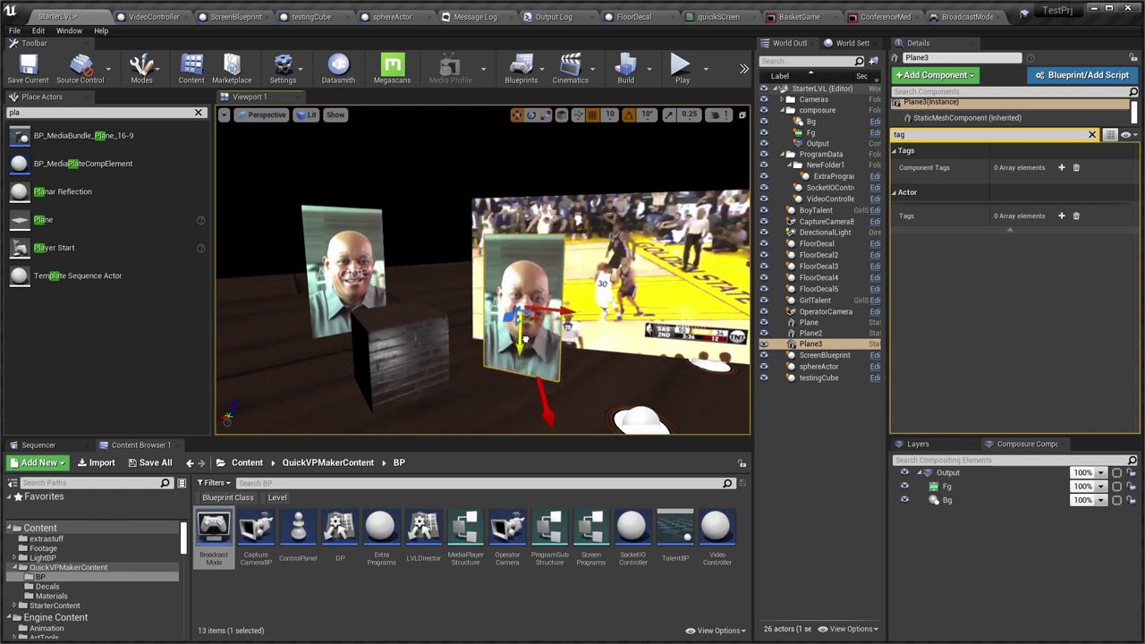
{"action": "left_click_drag", "start_coordinate": [562, 318], "coordinate": [595, 311]}
{"action": "left_click_drag", "start_coordinate": [620, 352], "coordinate": [527, 327], "text": "alt"}
{"action": "key", "text": "f"}
{"action": "scroll", "coordinate": [621, 351], "scroll_direction": "down", "scroll_amount": 3}
{"action": "right_click_drag", "start_coordinate": [621, 352], "coordinate": [575, 298]}
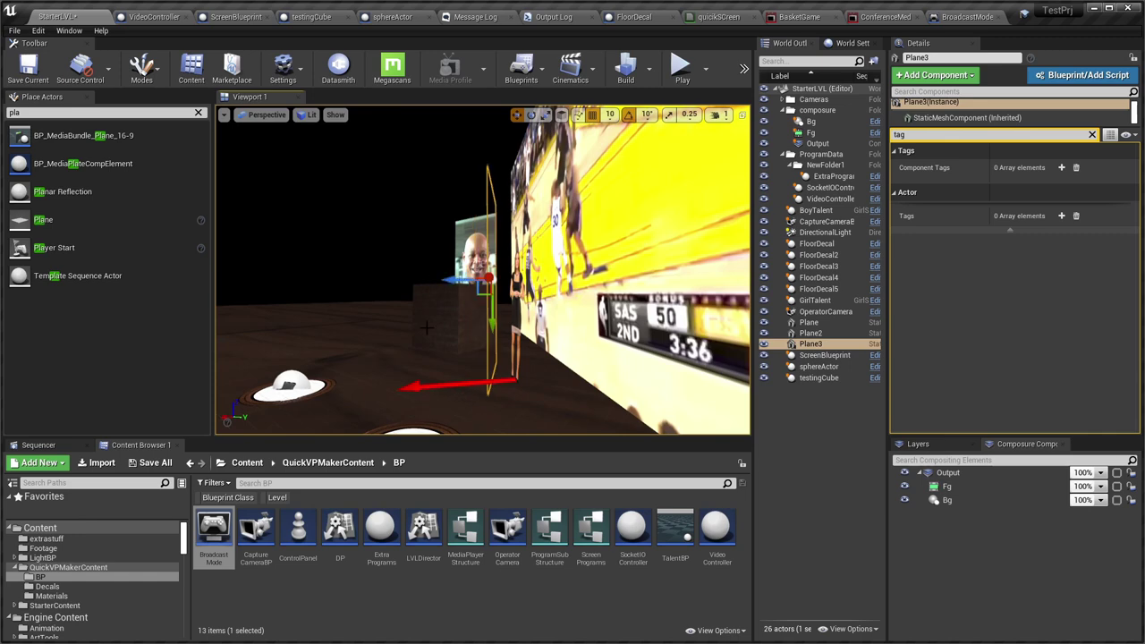
{"action": "right_click_drag", "start_coordinate": [427, 327], "coordinate": [486, 332]}
Play the level and test the duplicated screen with Gril Talent, GirlTalentCamera, TriggerLVLScreen and Swtich Screens Content.
{"action": "key", "text": "alt+p"}
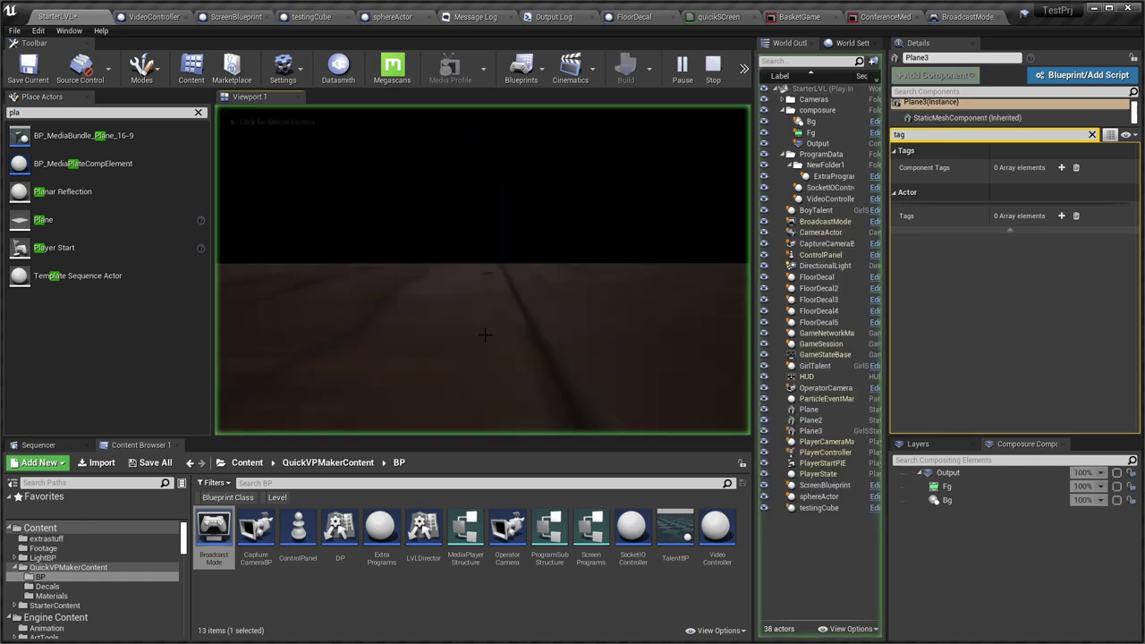
{"action": "key", "text": "alt+Tab"}
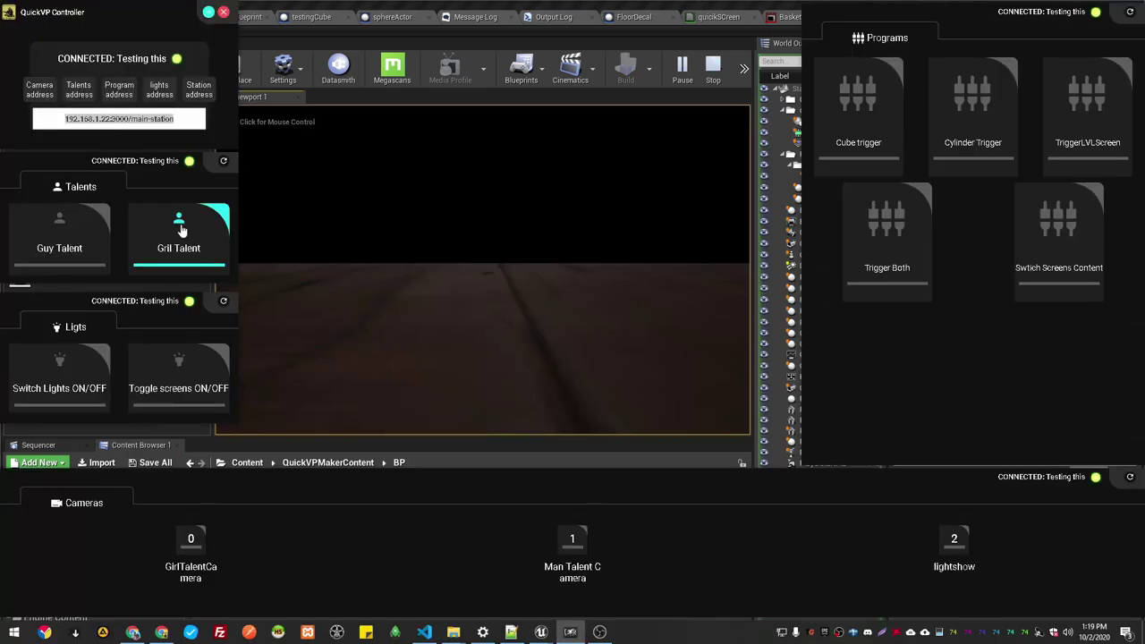
{"action": "left_click", "coordinate": [191, 543]}
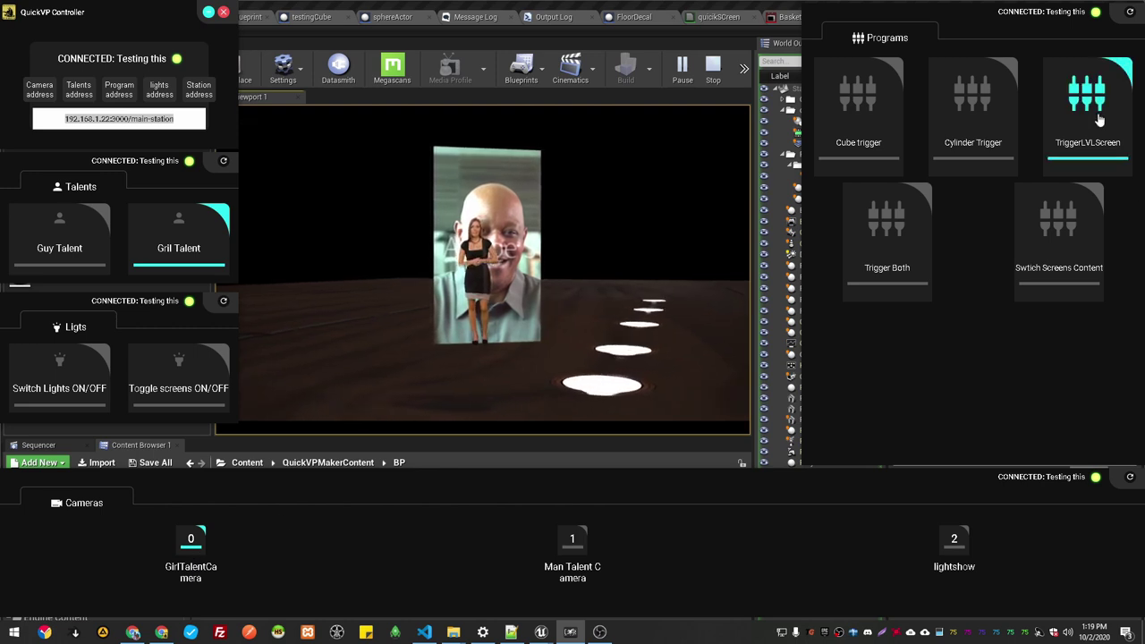
{"action": "left_click", "coordinate": [1033, 241]}
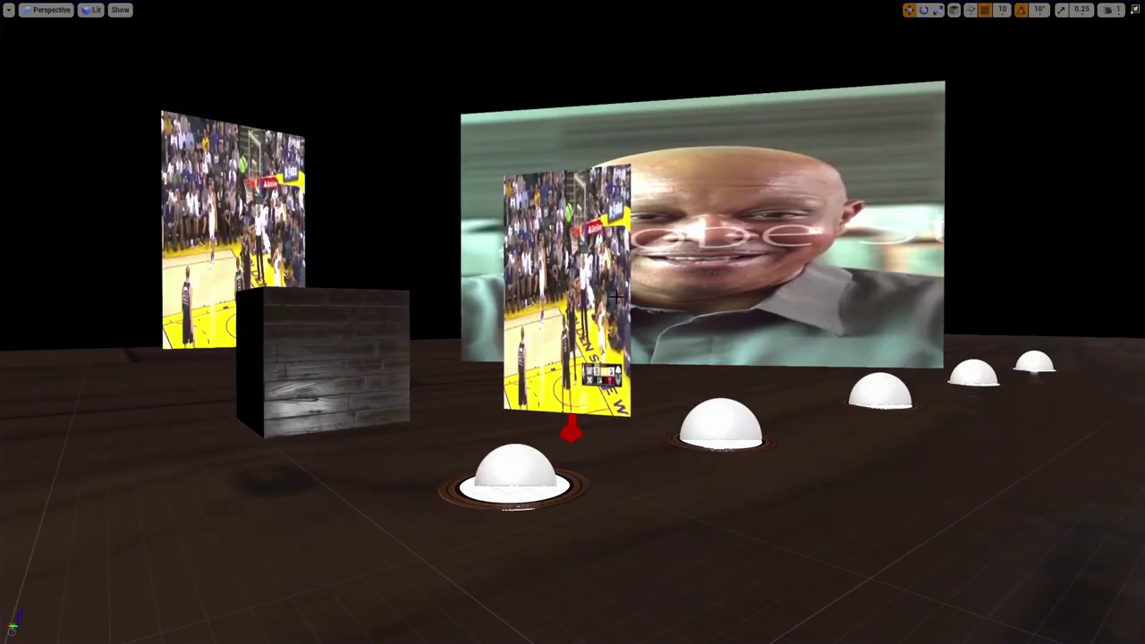
Add the actor tag FGCapture to the duplicated narrow screen Plane3 and save the level.
{"action": "key", "text": "F11"}
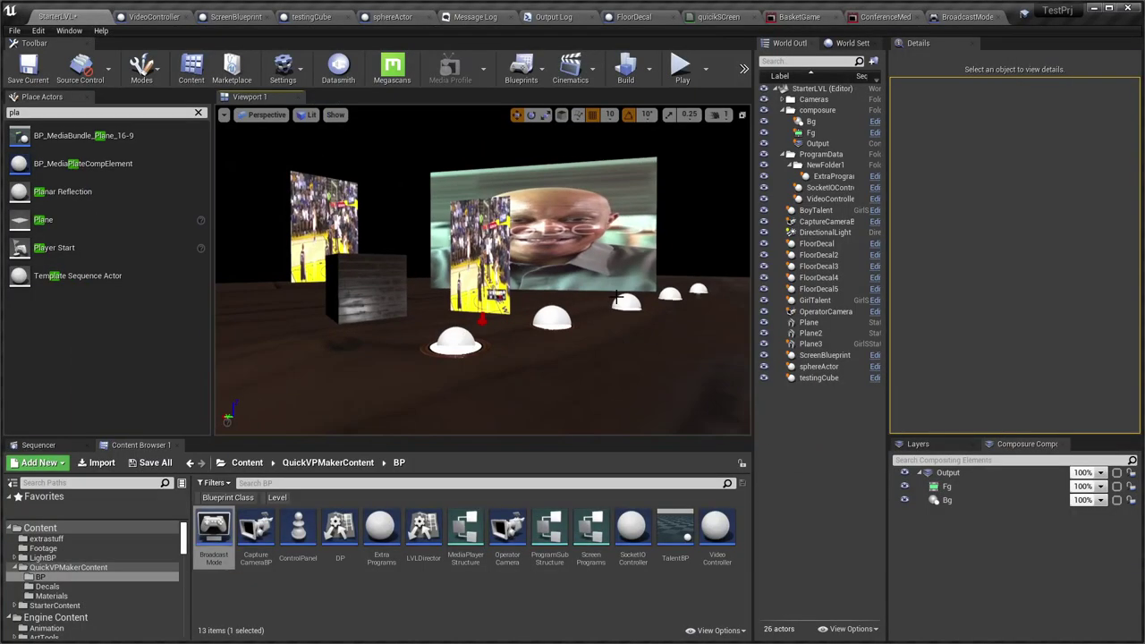
{"action": "mouse_move", "coordinate": [535, 300]}
{"action": "right_mouse_down"}
{"action": "mouse_move", "coordinate": [553, 300]}
{"action": "mouse_move", "coordinate": [483, 299]}
{"action": "mouse_move", "coordinate": [535, 299]}
{"action": "right_mouse_up"}
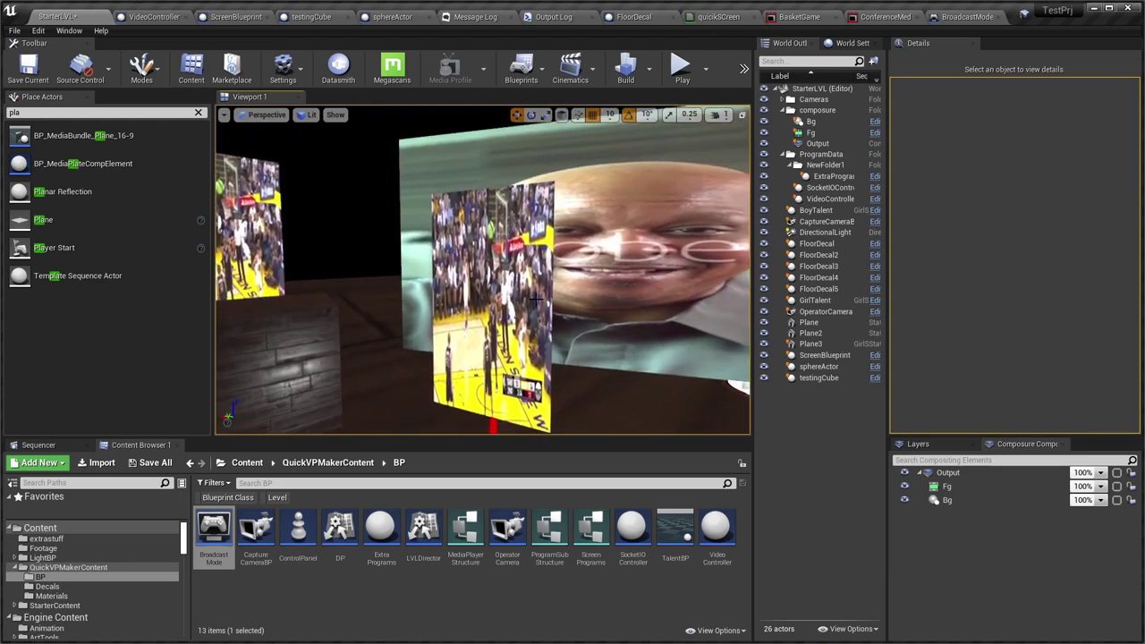
{"action": "right_click_drag", "start_coordinate": [541, 371], "coordinate": [515, 303]}
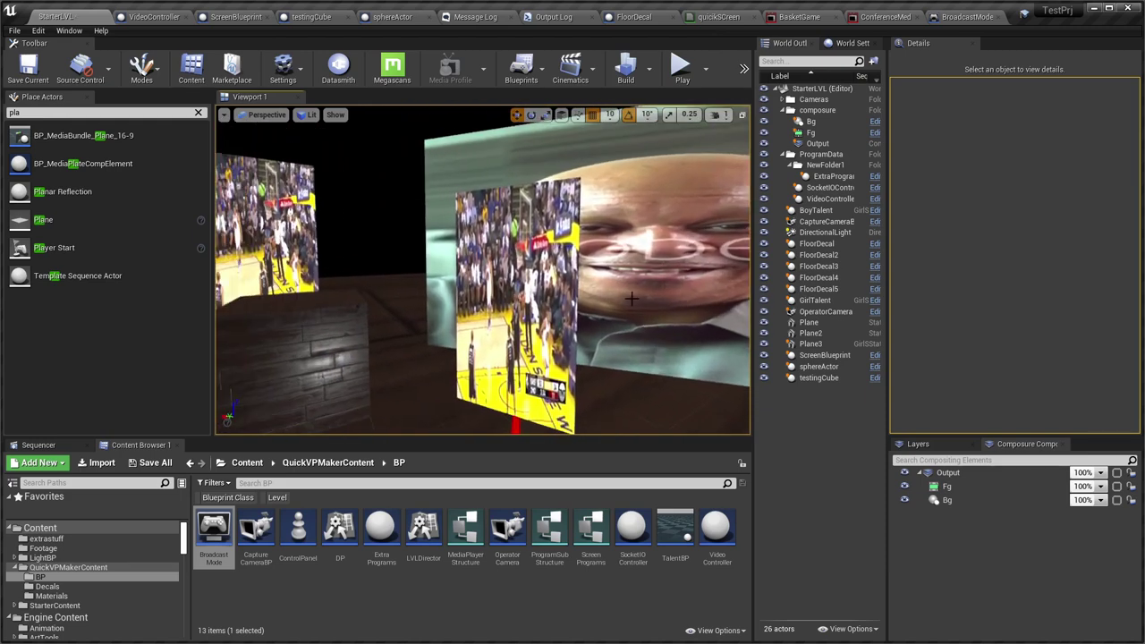
{"action": "left_click", "coordinate": [513, 268]}
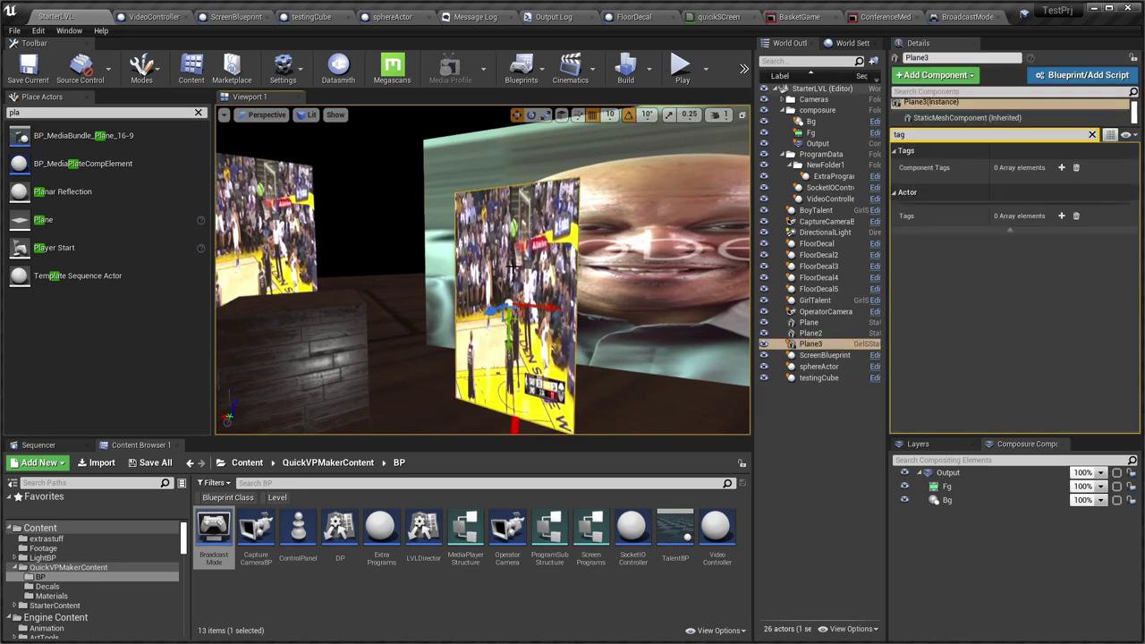
{"action": "right_click_drag", "start_coordinate": [595, 336], "coordinate": [572, 342]}
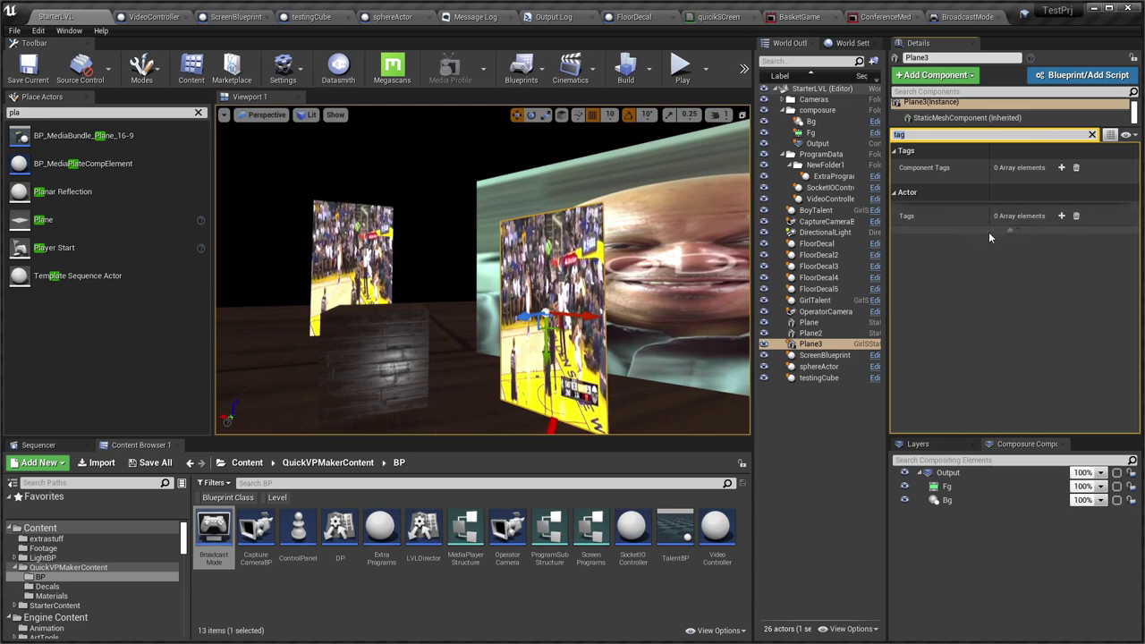
{"action": "key", "text": "alt+Tab"}
{"action": "left_click", "coordinate": [929, 195]}
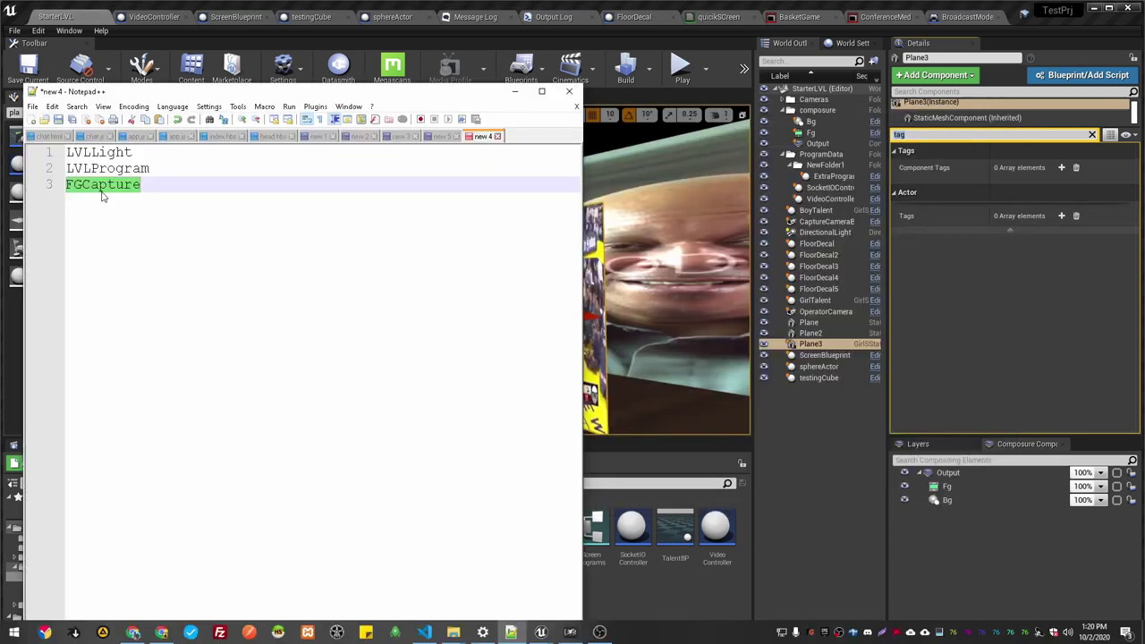
{"action": "left_click", "coordinate": [960, 272]}
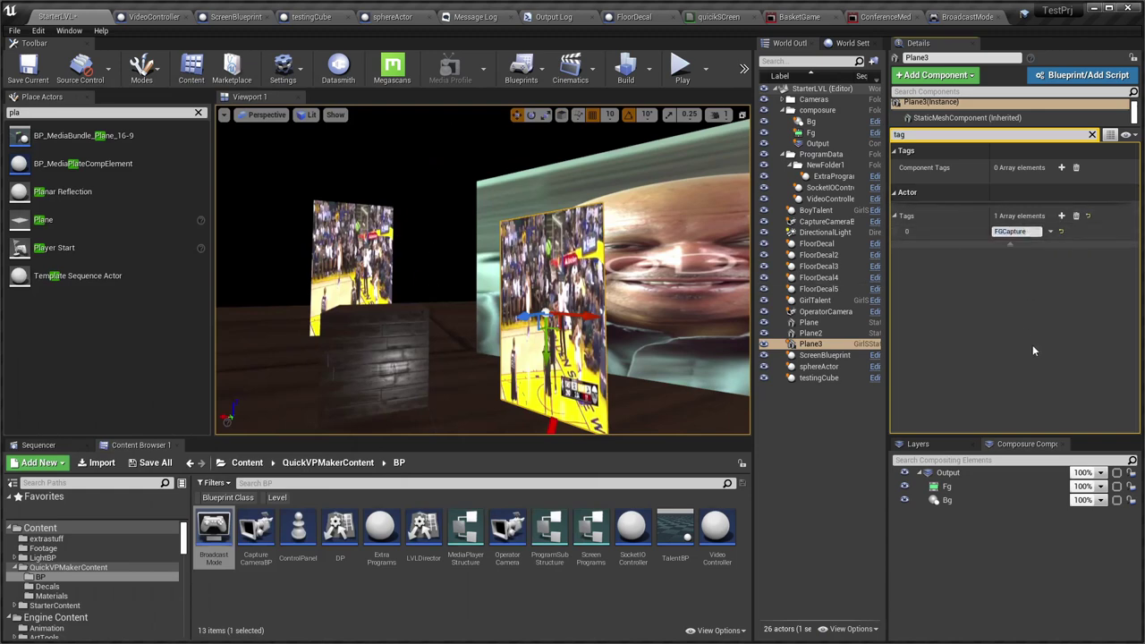
{"action": "key", "text": "ctrl+s"}
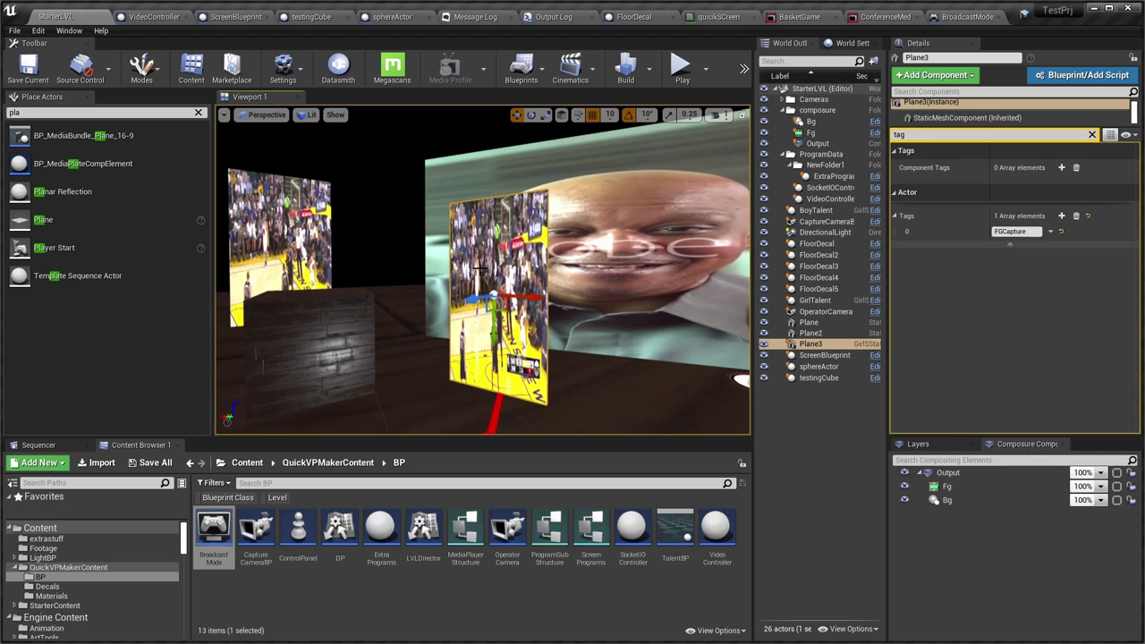
Play the level and test the tagged screen with GirlTalentCamera, TriggerLVLScreen and Swtich Screens Content, viewing it full screen before stopping.
{"action": "key", "text": "alt+p"}
{"action": "key", "text": "alt+Tab"}
{"action": "key", "text": "alt+Tab"}
{"action": "key", "text": "alt+Tab"}
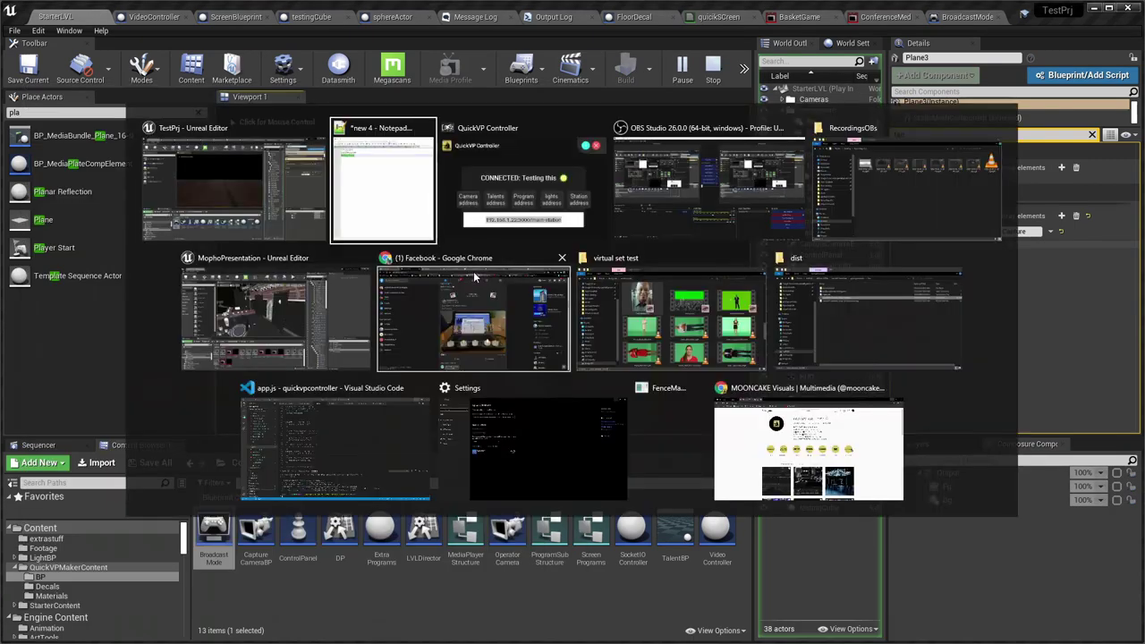
{"action": "key", "text": "alt+Tab"}
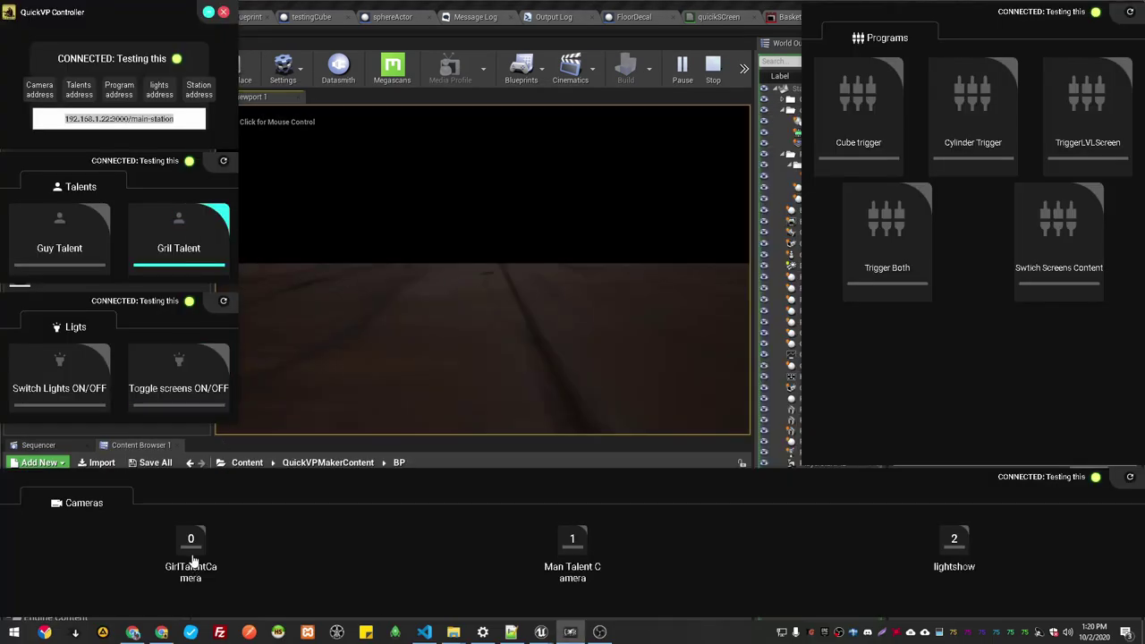
{"action": "left_click", "coordinate": [191, 542]}
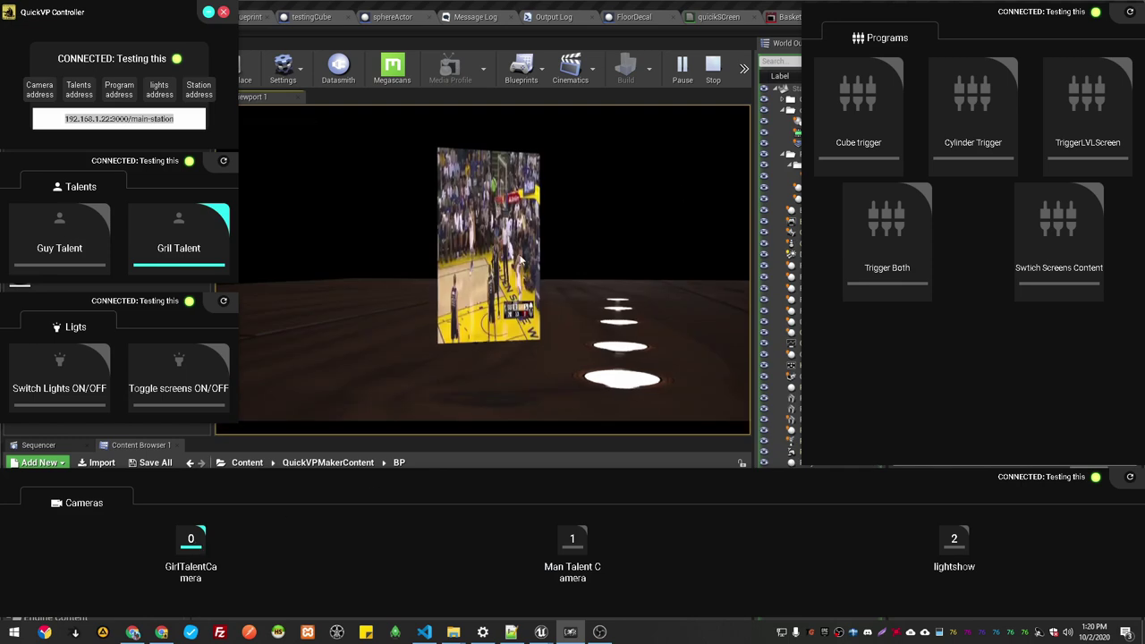
{"action": "left_click", "coordinate": [1114, 134]}
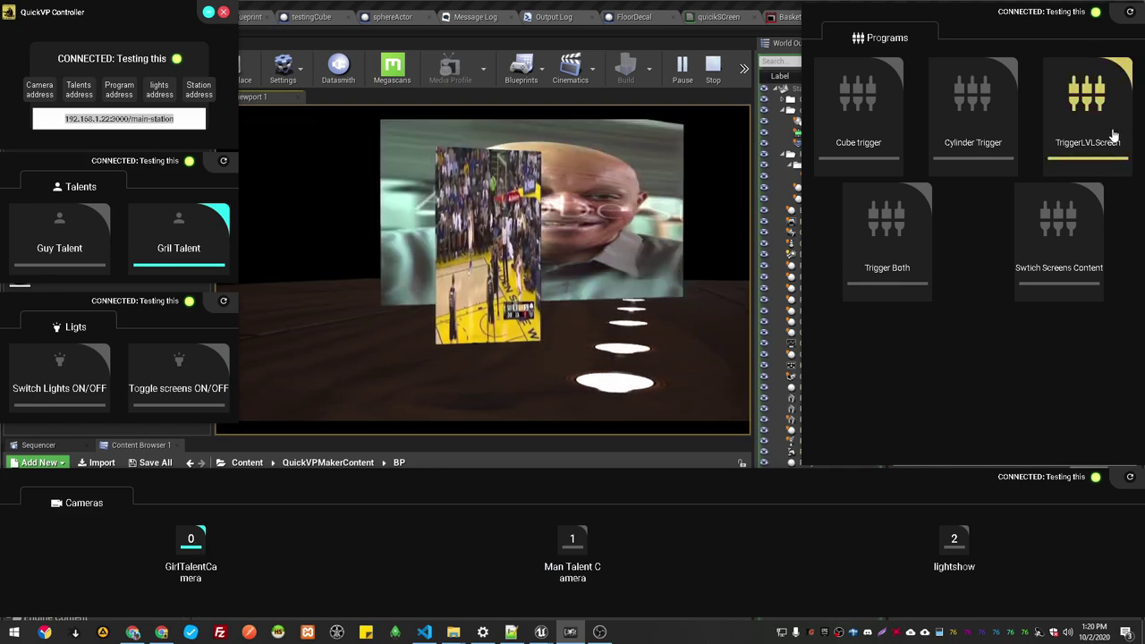
{"action": "left_click", "coordinate": [1060, 228]}
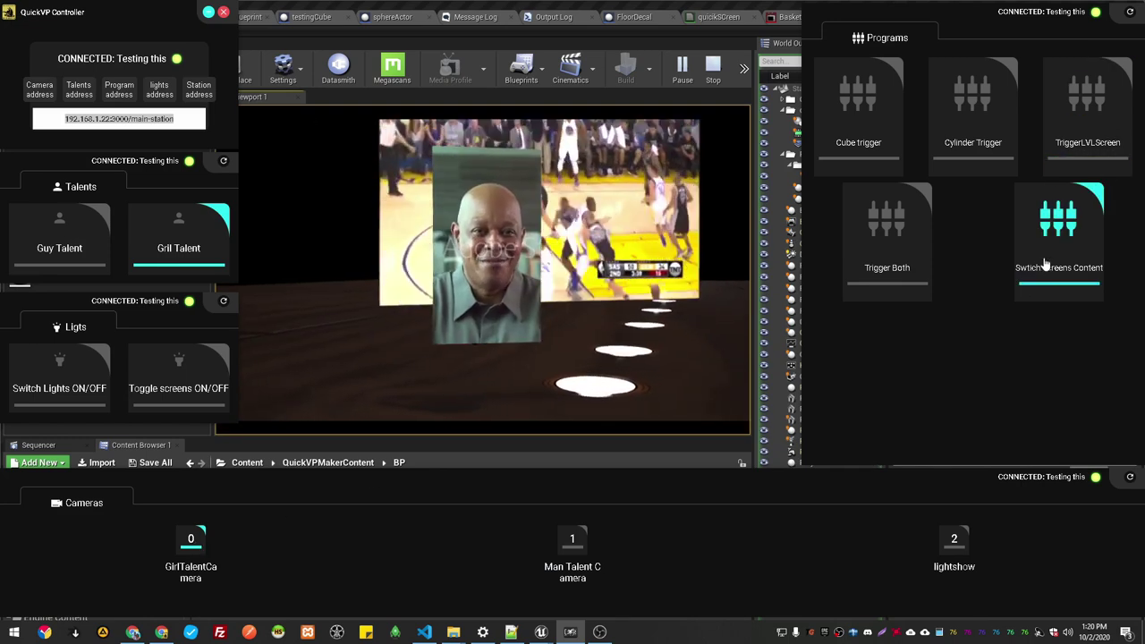
{"action": "key", "text": "alt+Tab"}
{"action": "key", "text": "F11"}
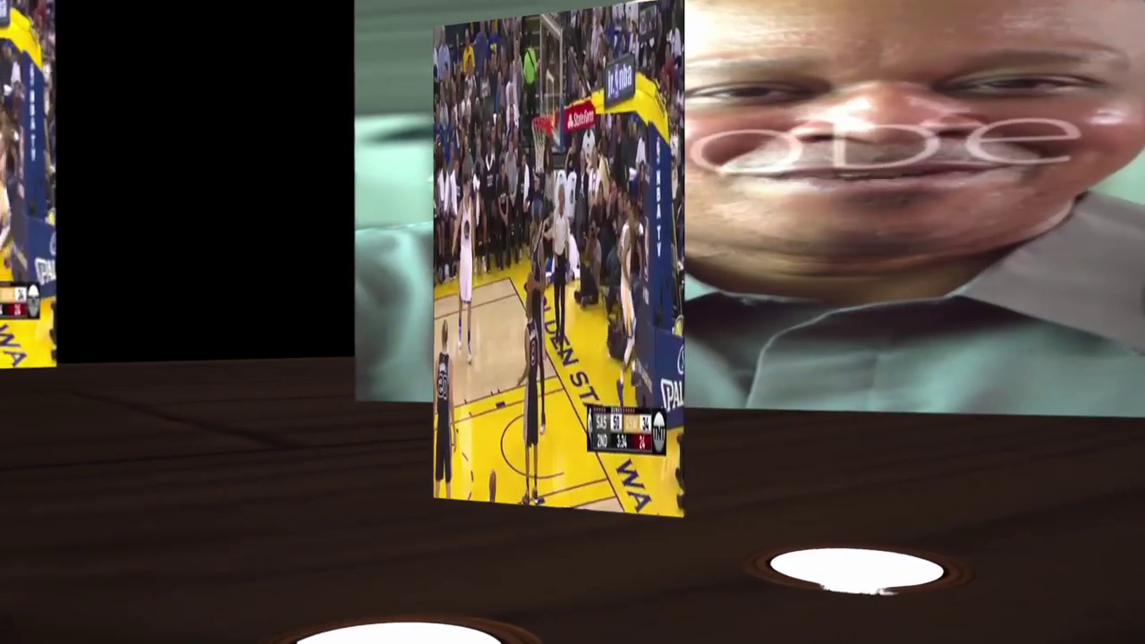
{"action": "key", "text": "Escape"}
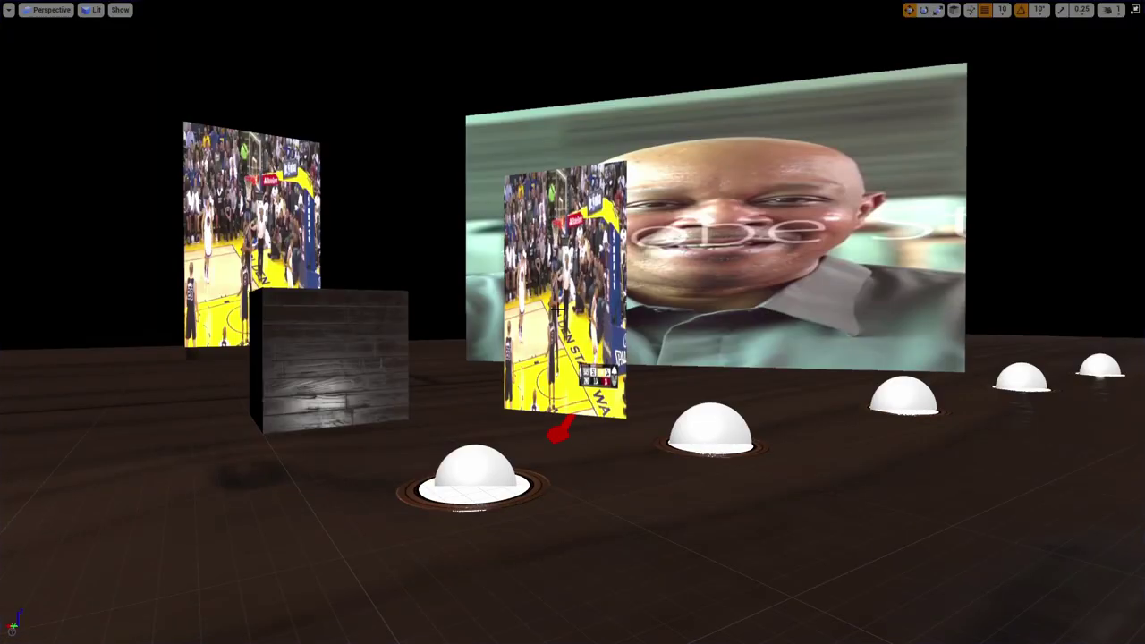
{"action": "key", "text": "F11"}
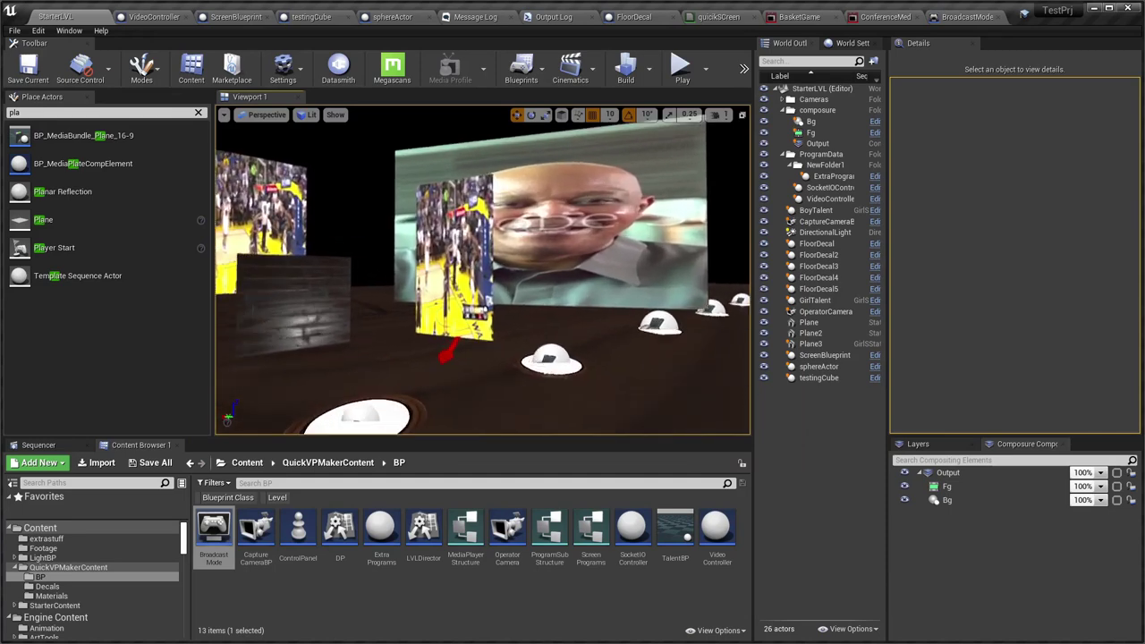
Move testingCube in the top view so it stands in front of the narrow foreground screen.
{"action": "right_click_drag", "start_coordinate": [483, 270], "coordinate": [459, 297]}
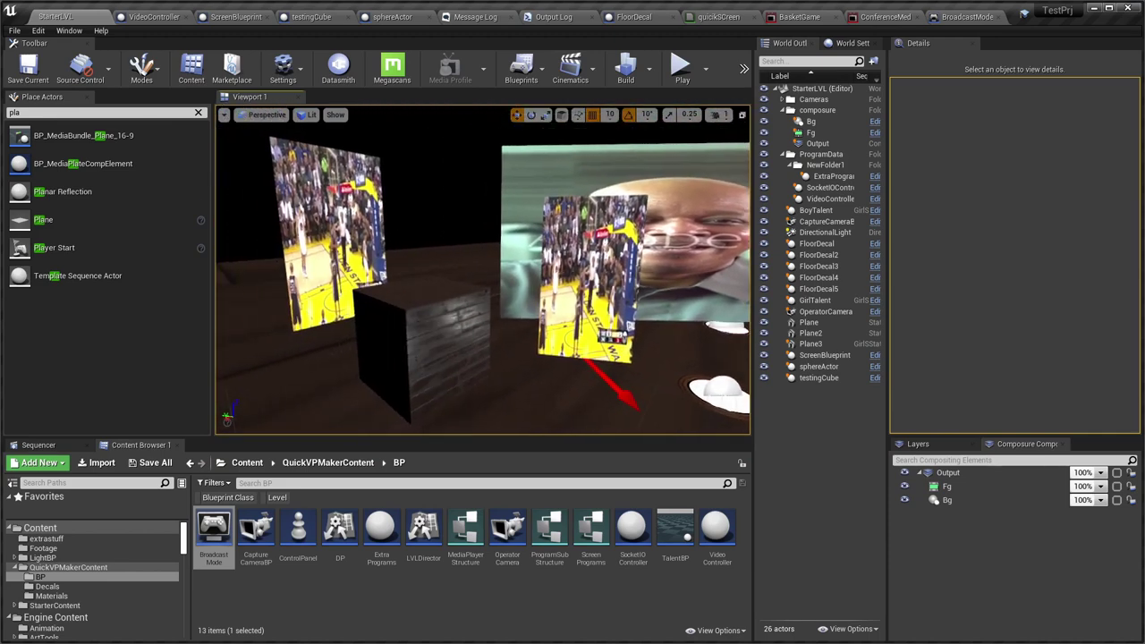
{"action": "left_click", "coordinate": [474, 352]}
{"action": "scroll", "coordinate": [499, 354], "scroll_direction": "down", "scroll_amount": 3}
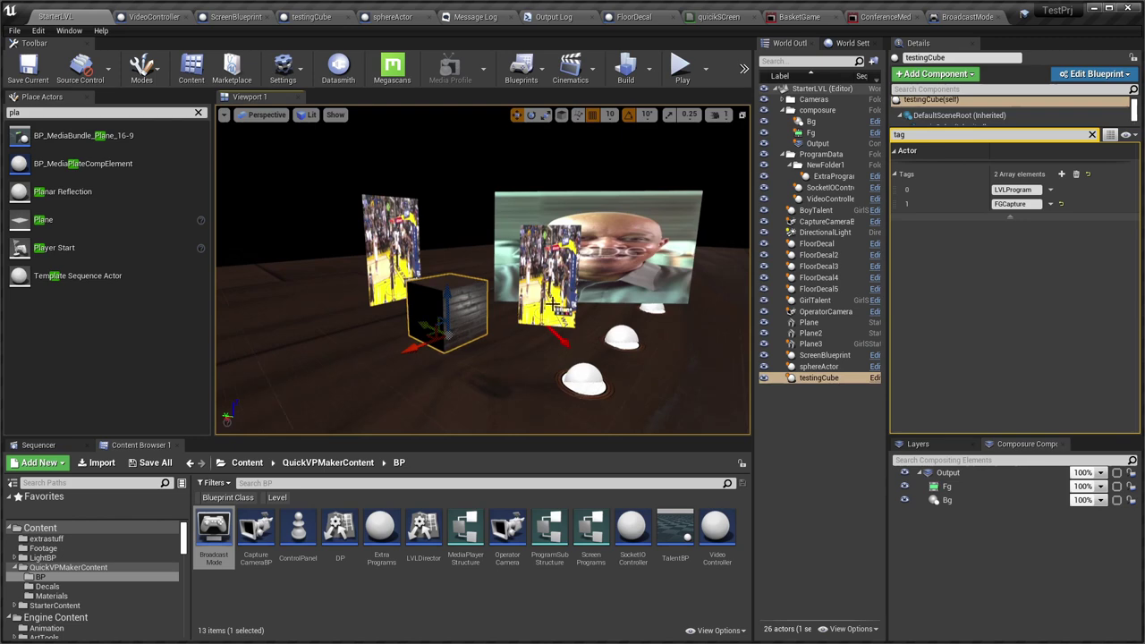
{"action": "key", "text": "alt+j"}
{"action": "key", "text": "f"}
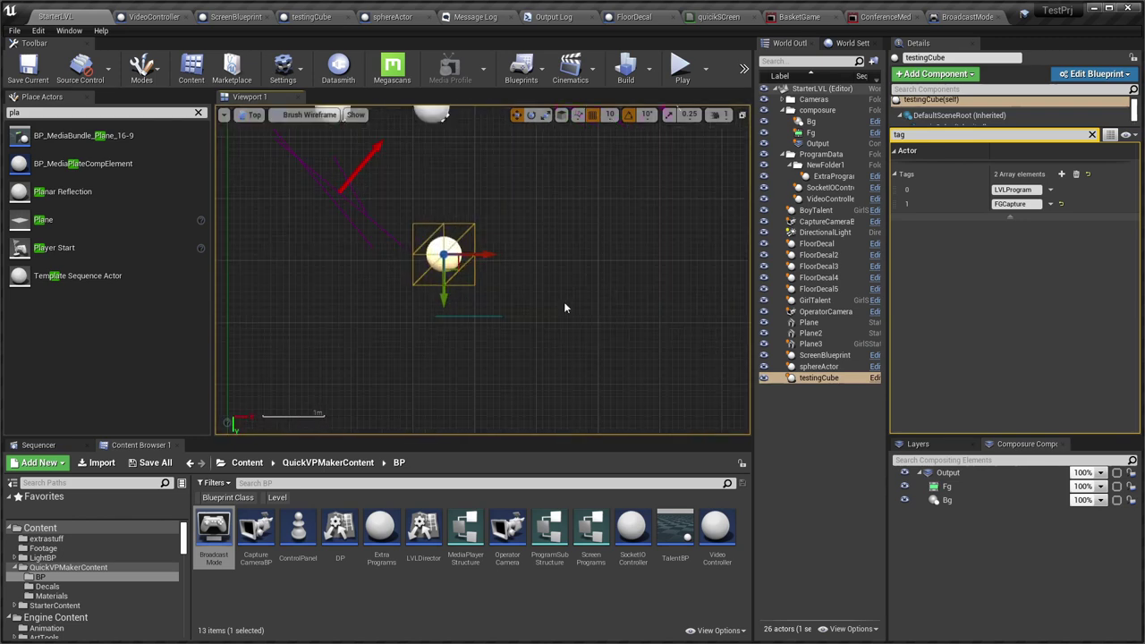
{"action": "right_click_drag", "start_coordinate": [500, 269], "coordinate": [527, 371]}
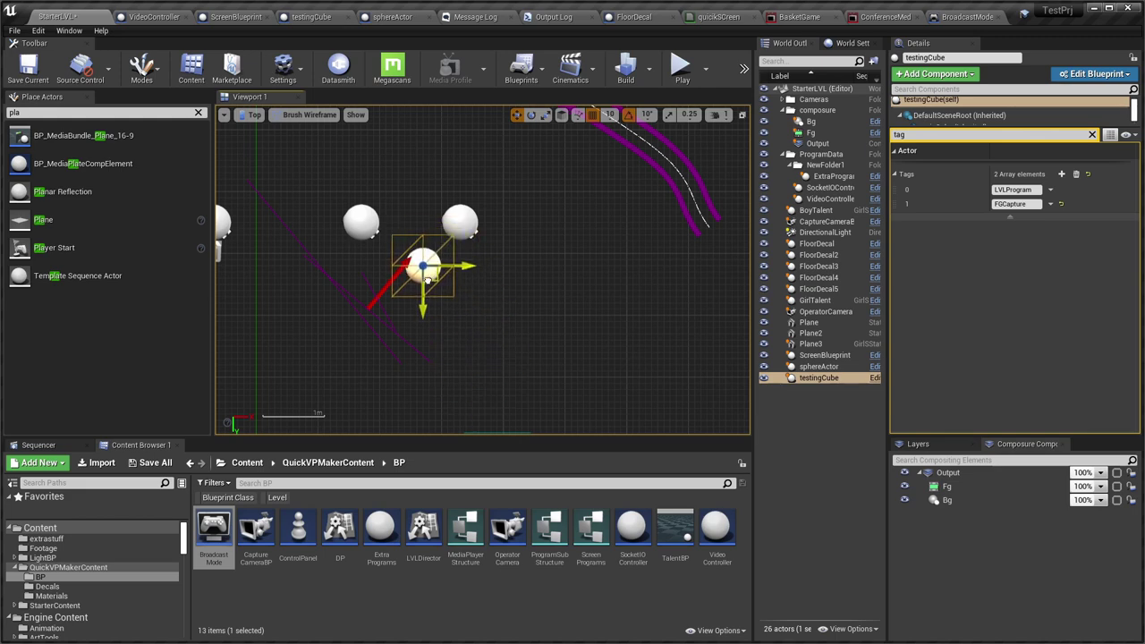
{"action": "key", "text": "alt+g"}
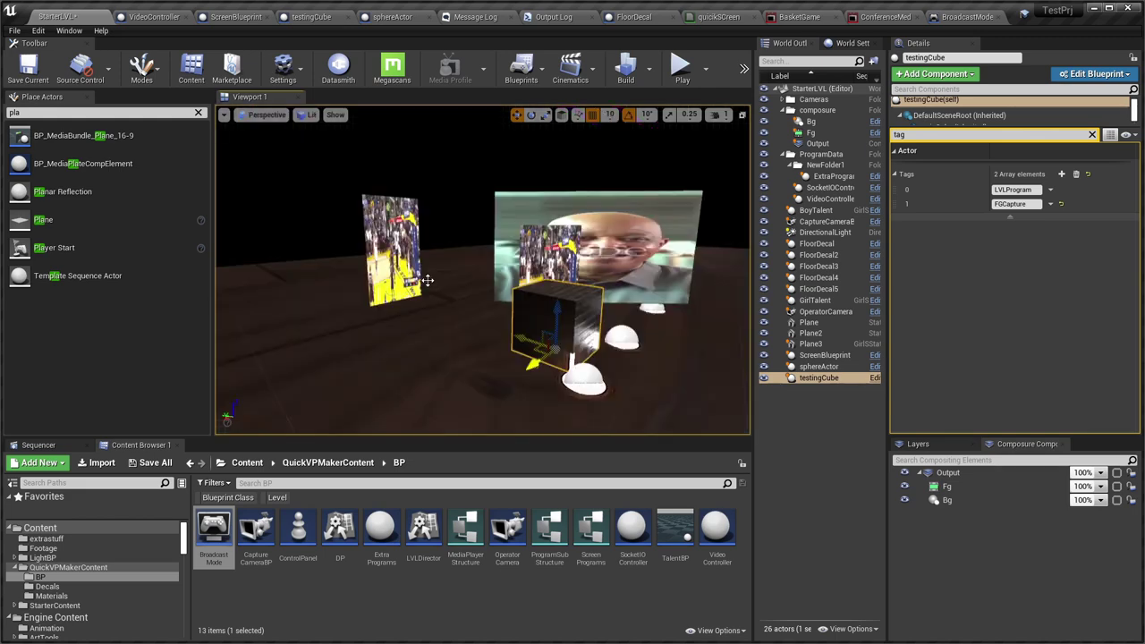
{"action": "scroll", "coordinate": [434, 283], "scroll_direction": "up", "scroll_amount": 5}
{"action": "scroll", "coordinate": [434, 283], "scroll_direction": "down", "scroll_amount": 3}
{"action": "key", "text": "s"}
{"action": "mouse_move", "coordinate": [434, 283]}
{"action": "right_mouse_down"}
{"action": "mouse_move", "coordinate": [425, 254]}
{"action": "mouse_move", "coordinate": [464, 283]}
{"action": "mouse_move", "coordinate": [437, 284]}
{"action": "right_mouse_up"}
{"action": "key", "text": "s"}
{"action": "right_click_drag", "start_coordinate": [483, 270], "coordinate": [636, 375]}
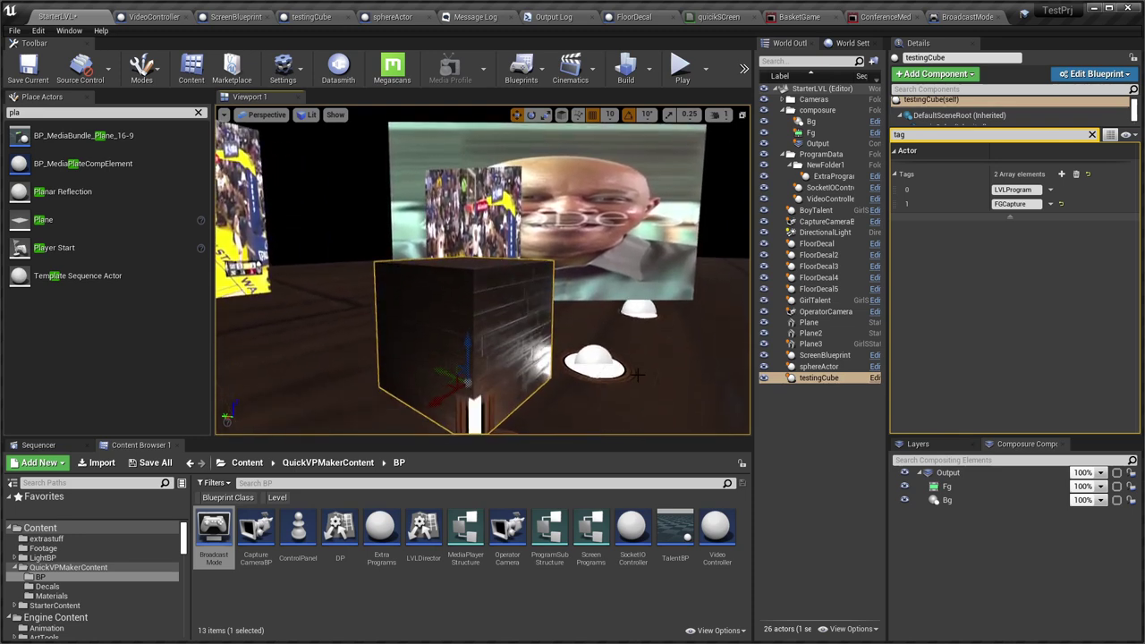
Play the level with Gril Talent on GirlTalentCamera and test the Cube trigger in front of the narrow screen, then stop.
{"action": "key", "text": "alt+p"}
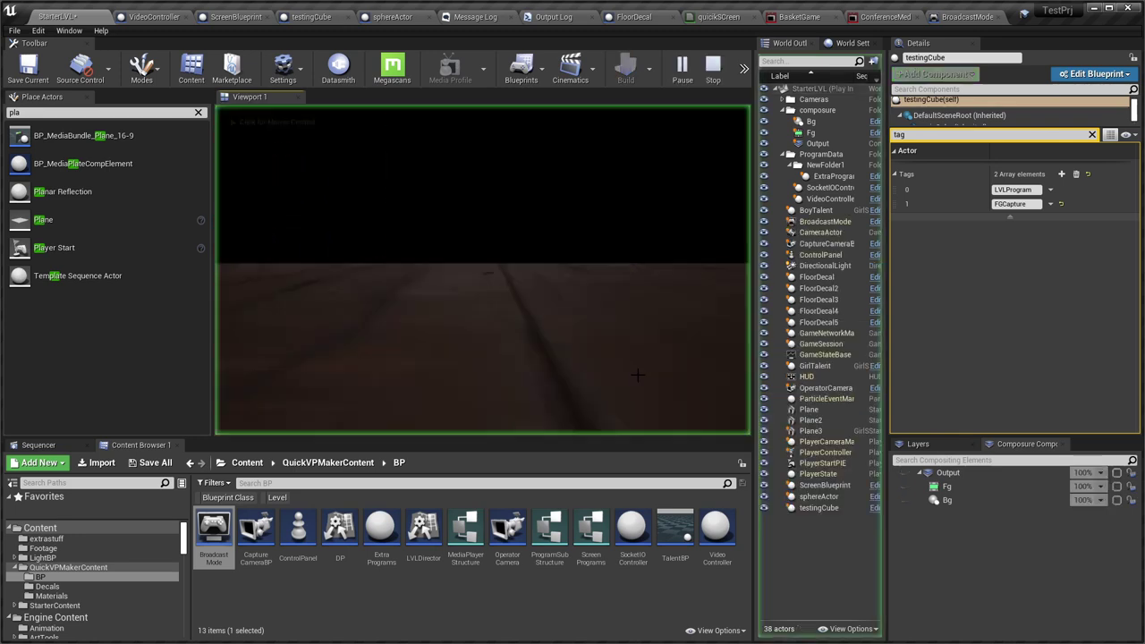
{"action": "key", "text": "alt+Tab"}
{"action": "left_click", "coordinate": [90, 228]}
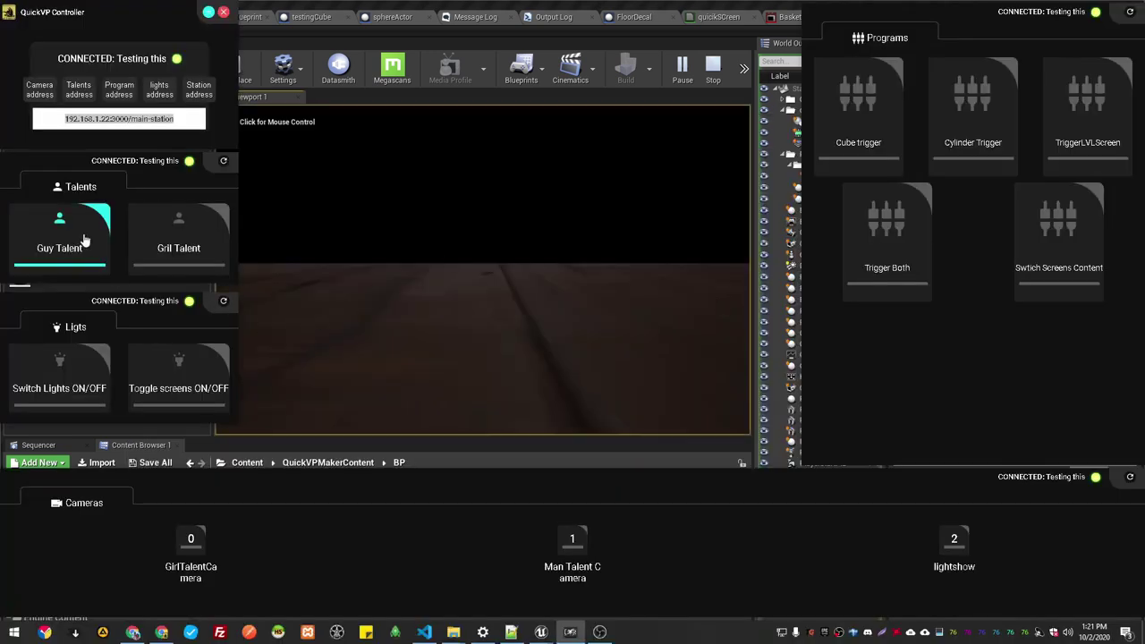
{"action": "left_click", "coordinate": [179, 234]}
{"action": "left_click", "coordinate": [189, 544]}
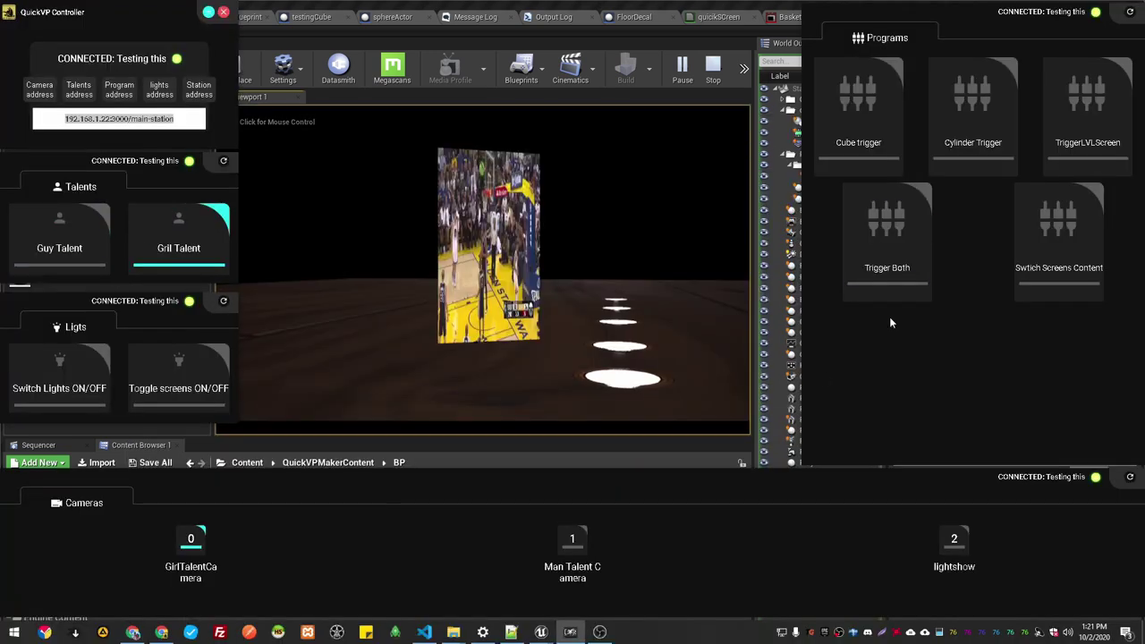
{"action": "left_click", "coordinate": [882, 129]}
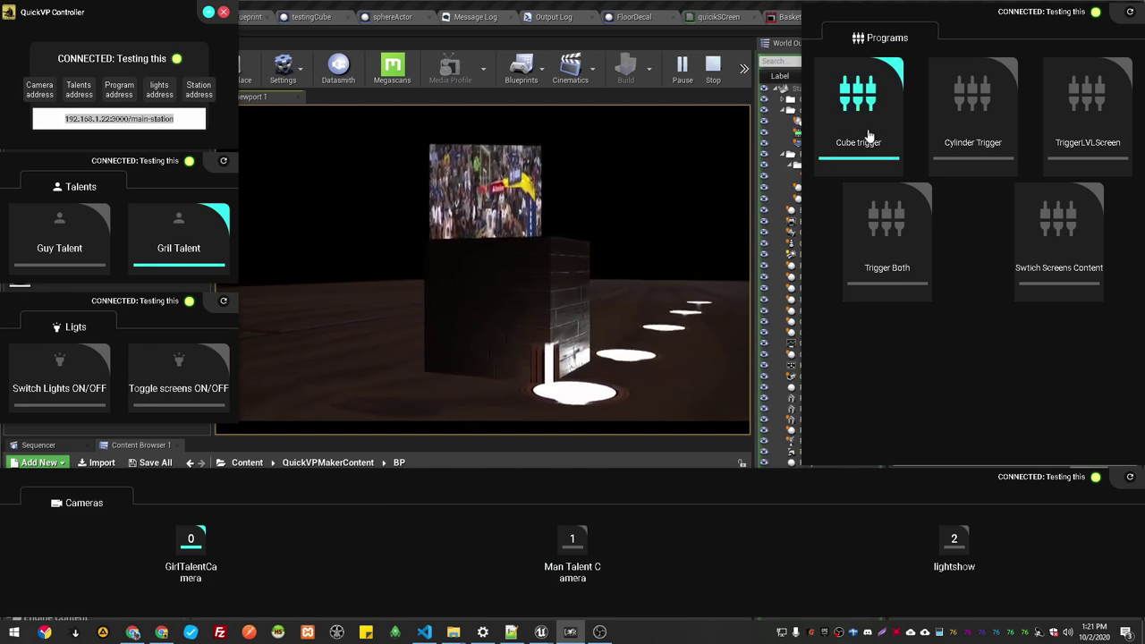
{"action": "left_click", "coordinate": [869, 136]}
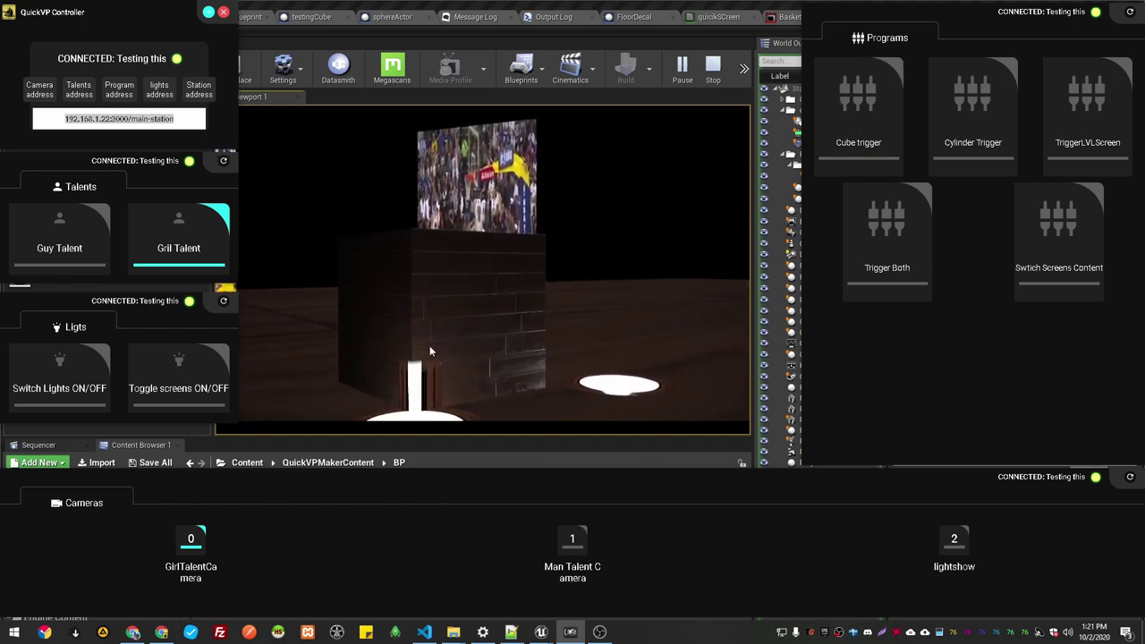
{"action": "left_click", "coordinate": [832, 141]}
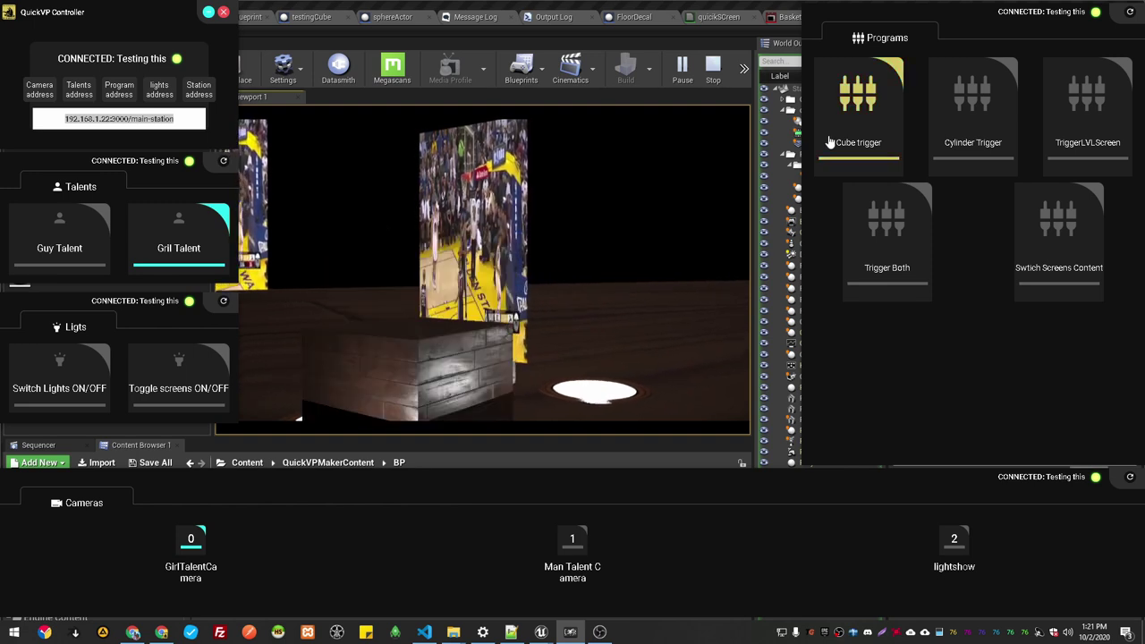
{"action": "left_click", "coordinate": [554, 313]}
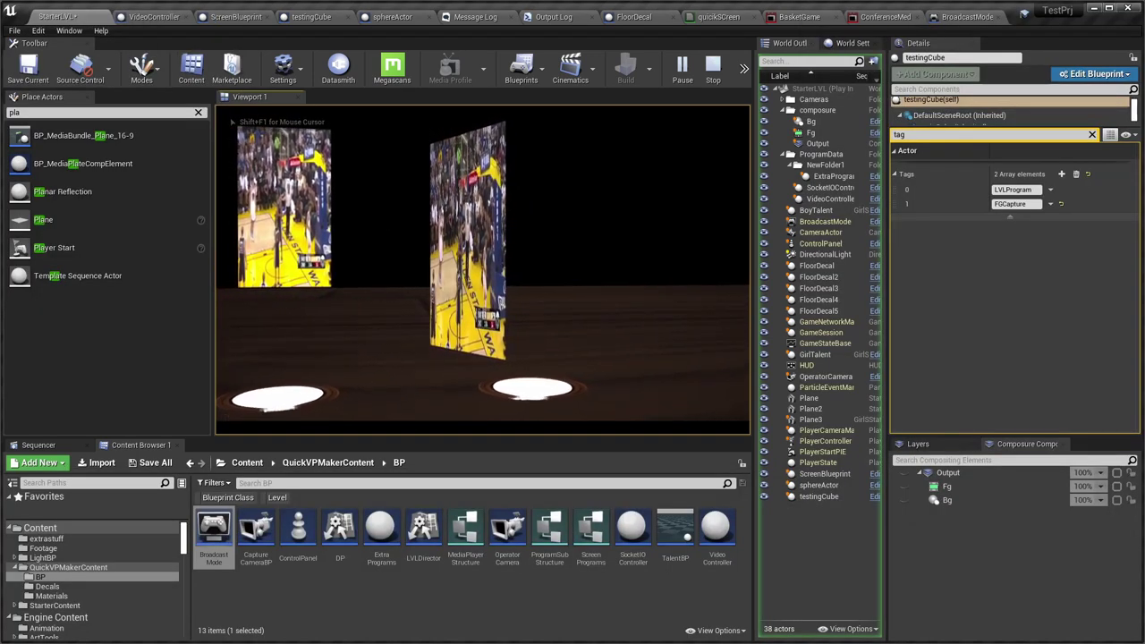
{"action": "key", "text": "Escape"}
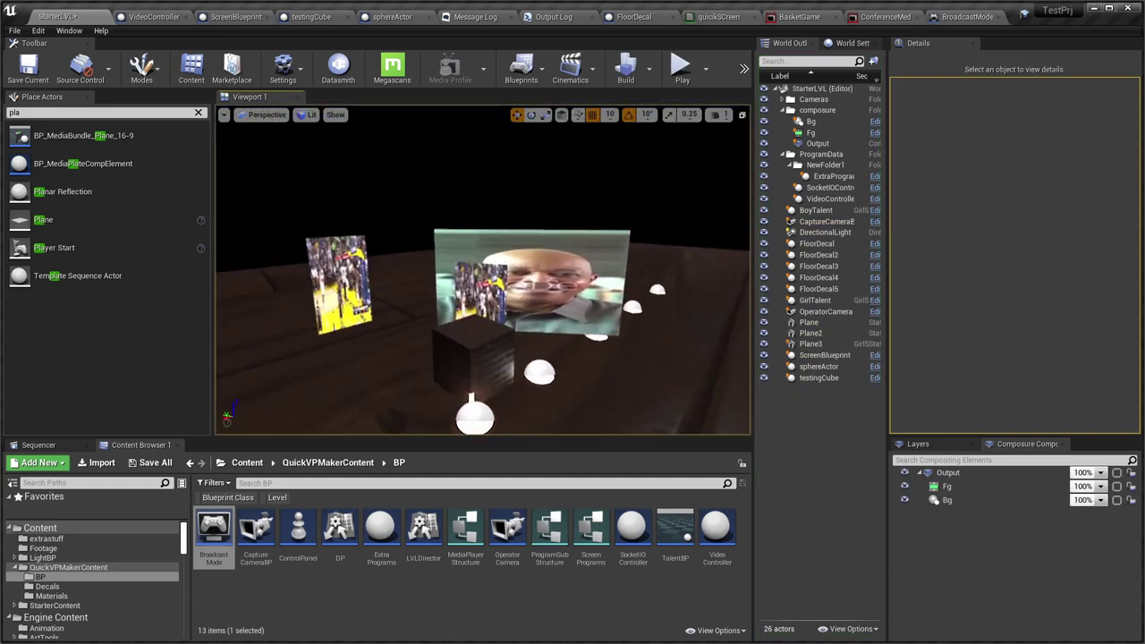
Move testingCube aside, away from the narrow foreground screen and toward the other narrow screen.
{"action": "left_click", "coordinate": [398, 295]}
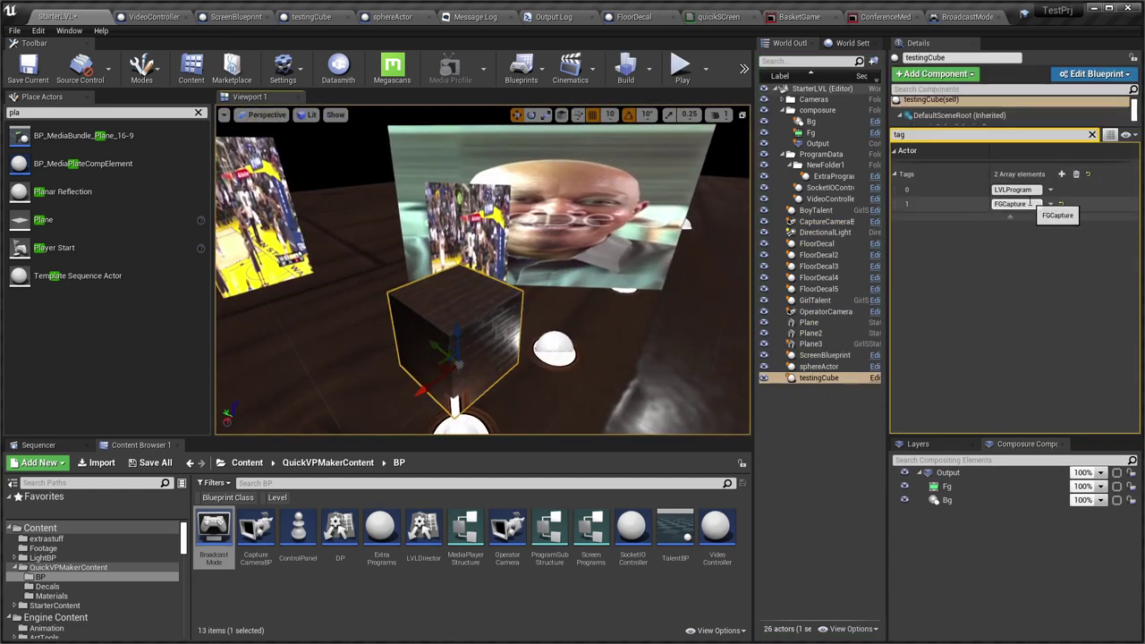
{"action": "right_click_drag", "start_coordinate": [572, 295], "coordinate": [524, 299]}
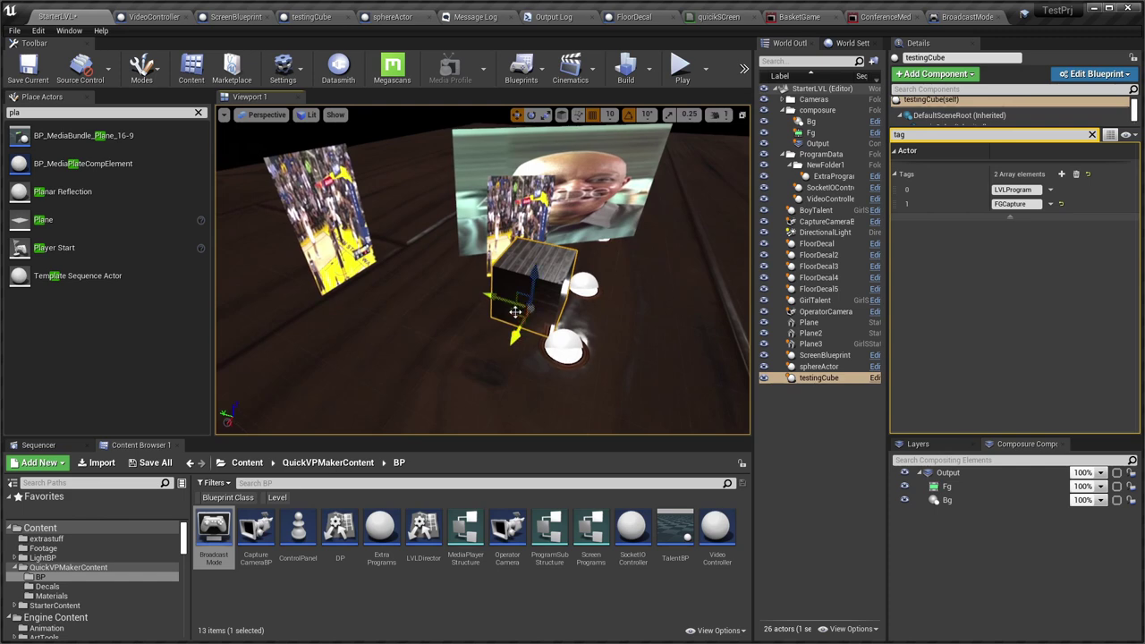
{"action": "left_click_drag", "start_coordinate": [530, 306], "coordinate": [397, 307]}
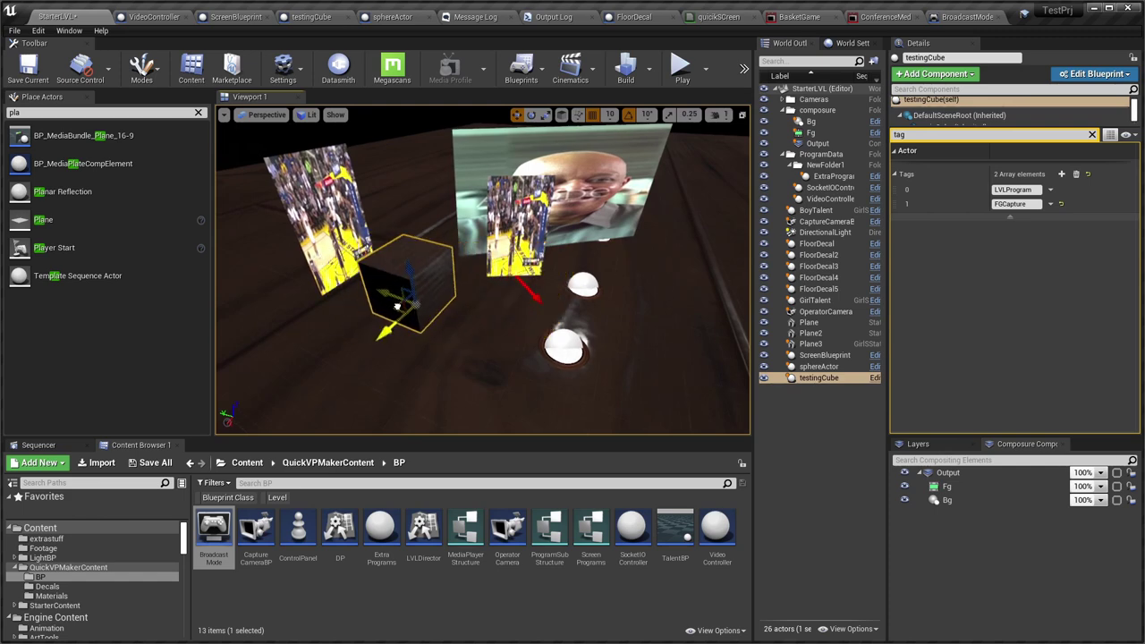
Delete the narrow foreground screen plane tagged FGCapture in front of the large screen.
{"action": "left_click", "coordinate": [517, 220]}
{"action": "key", "text": "Escape"}
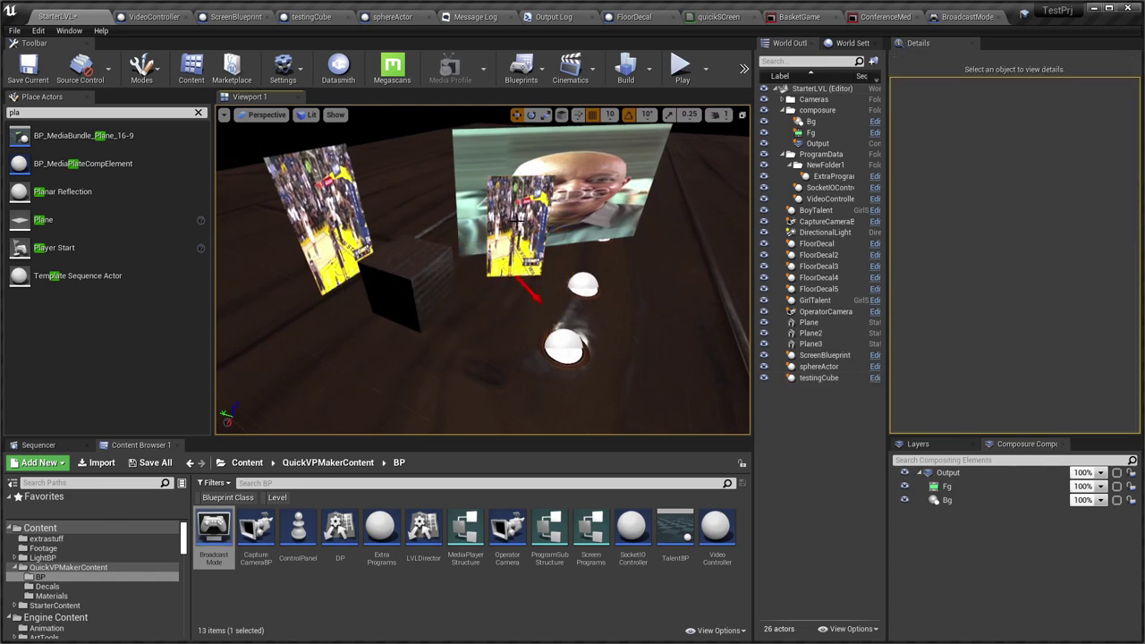
{"action": "left_click", "coordinate": [535, 223]}
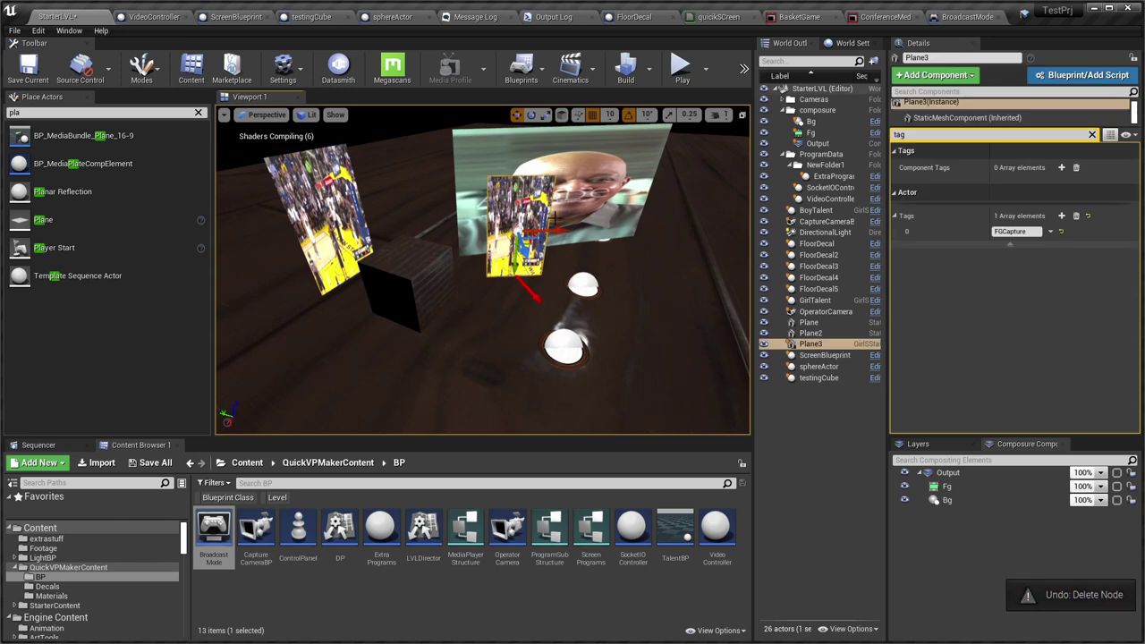
{"action": "key", "text": "Delete"}
{"action": "right_click_drag", "start_coordinate": [555, 216], "coordinate": [859, 202]}
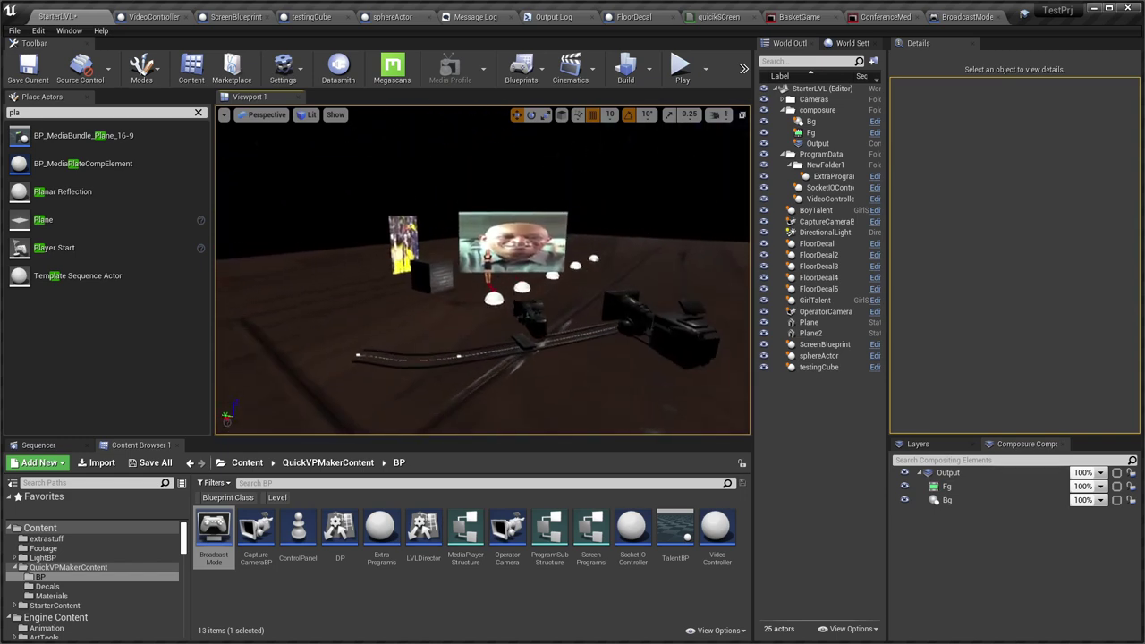
{"action": "right_click_drag", "start_coordinate": [483, 268], "coordinate": [460, 259]}
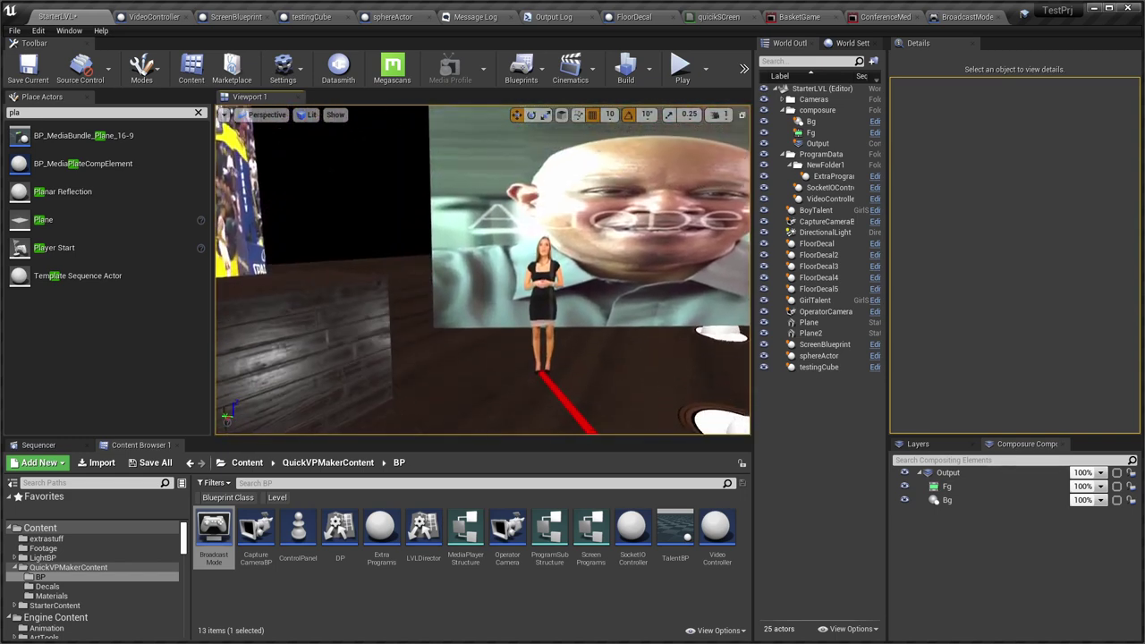
Switch to Notepad++ to review the tag list LVLLight, LVLProgram and FGCapture, check QuickVP Controller, and return to Unreal Editor.
{"action": "key", "text": "alt+Tab"}
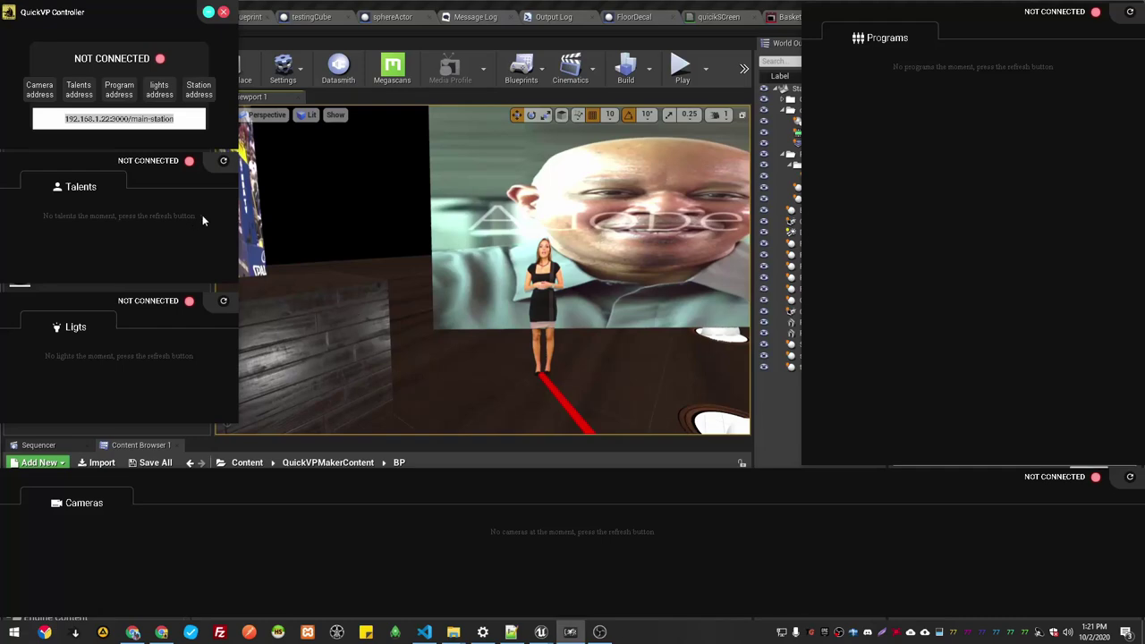
{"action": "key", "text": "alt+Tab"}
{"action": "key", "text": "alt+Tab"}
{"action": "key", "text": "alt+Tab"}
{"action": "left_click", "coordinate": [177, 185]}
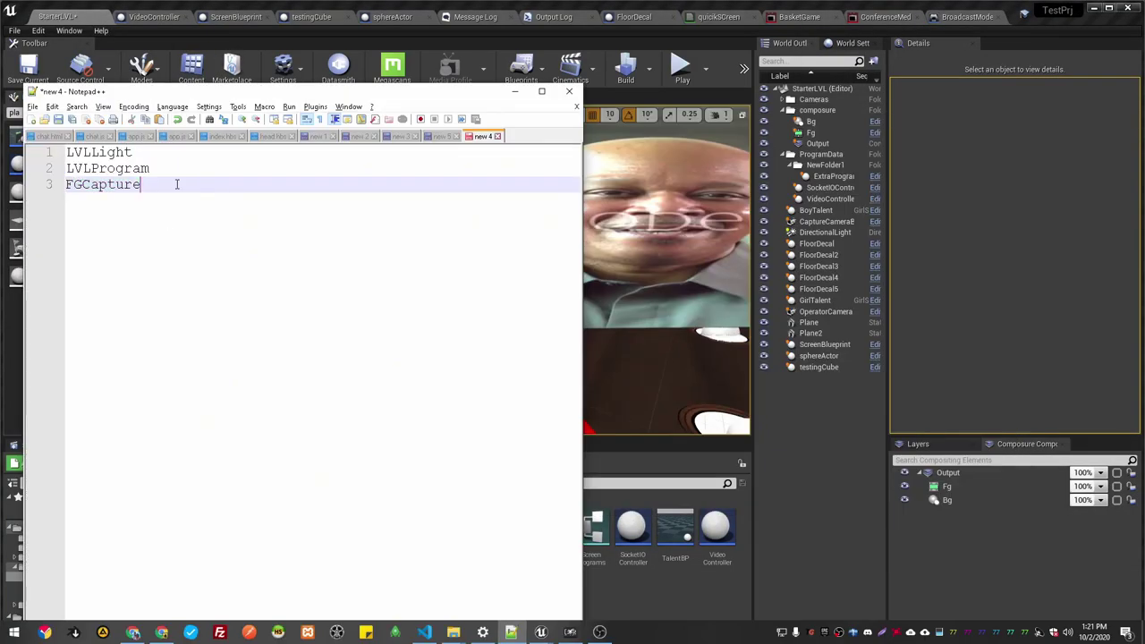
{"action": "left_click", "coordinate": [69, 152]}
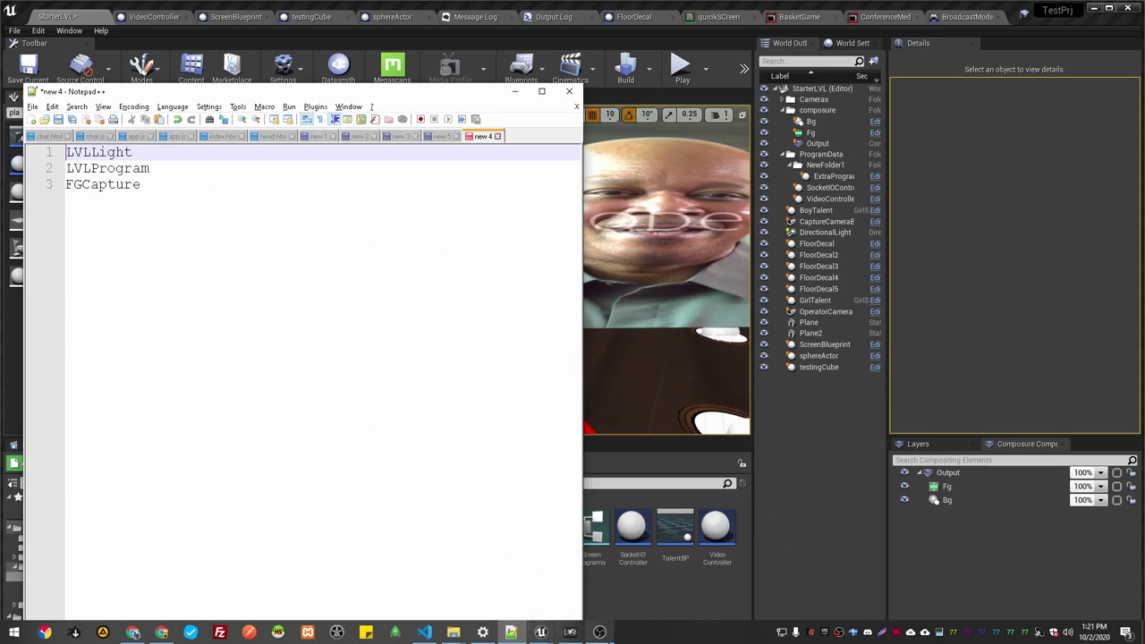
{"action": "key", "text": "alt+Tab"}
{"action": "left_click", "coordinate": [599, 634]}
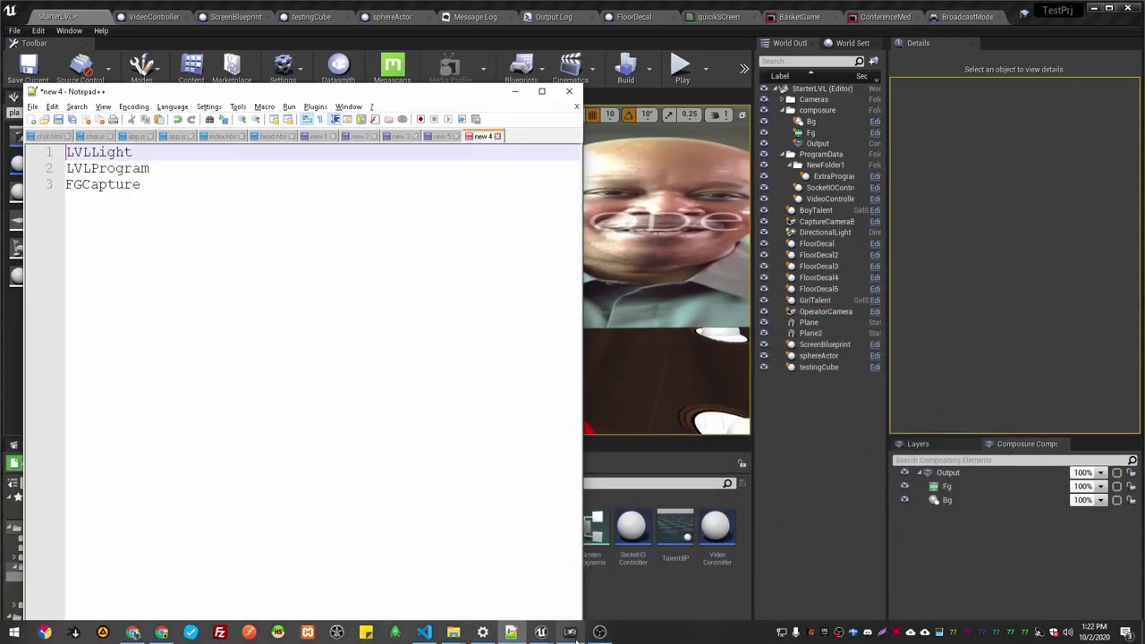
{"action": "left_click", "coordinate": [576, 640]}
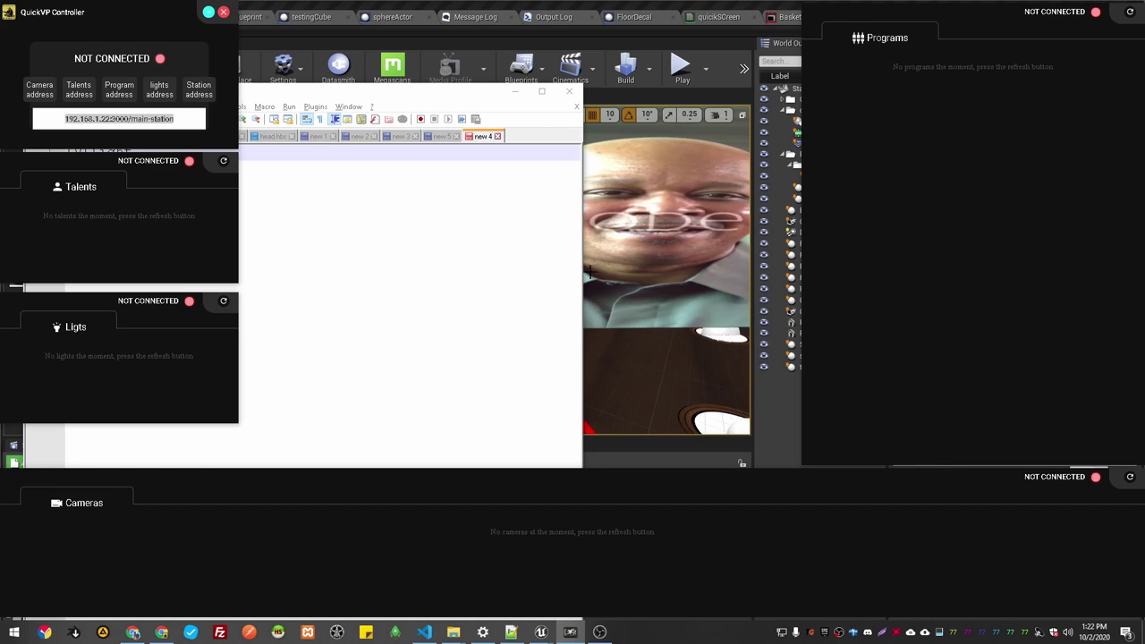
{"action": "left_click", "coordinate": [691, 37]}
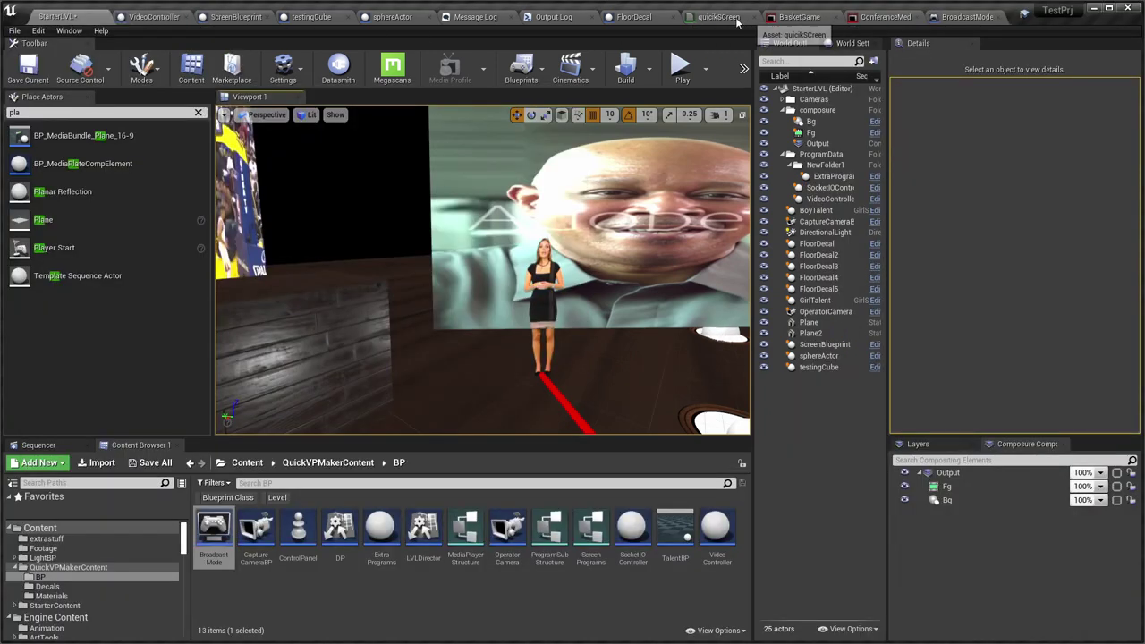
Implement the Turn Off Screens interface event in the VideoController event graph, remove it again and compile the blueprint.
{"action": "left_click", "coordinate": [153, 17]}
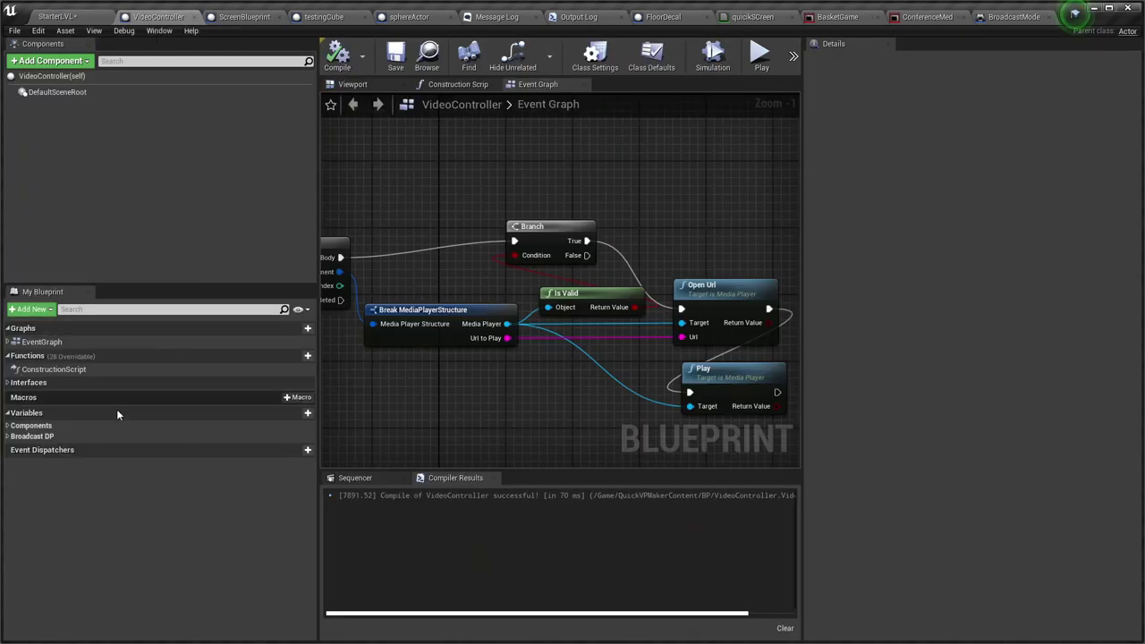
{"action": "left_click", "coordinate": [11, 383]}
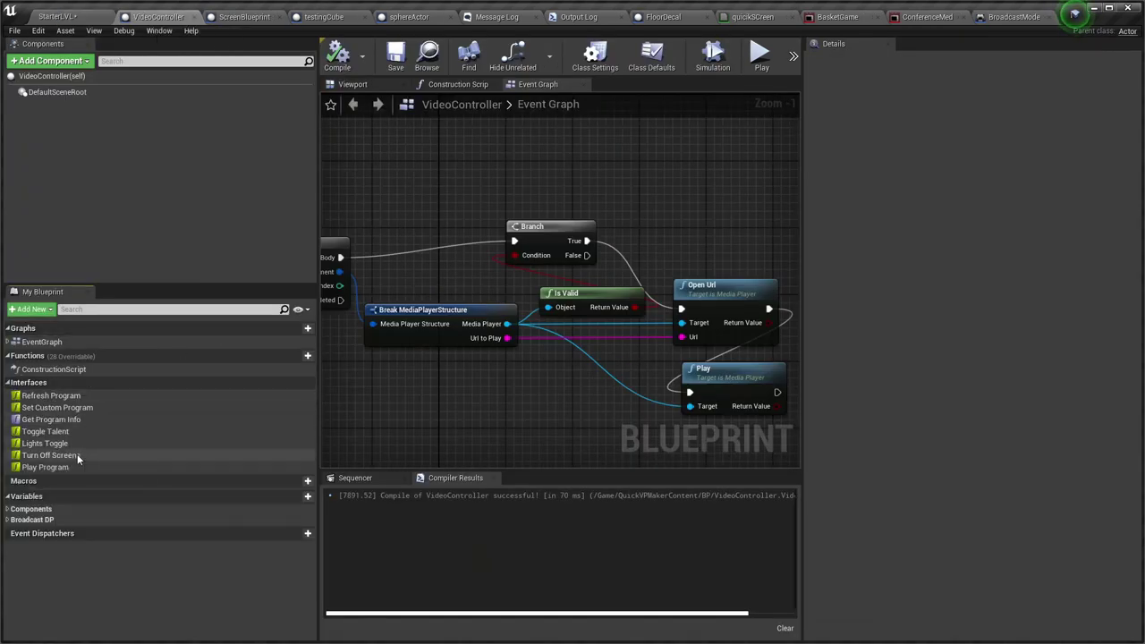
{"action": "left_click_drag", "start_coordinate": [43, 459], "coordinate": [107, 429]}
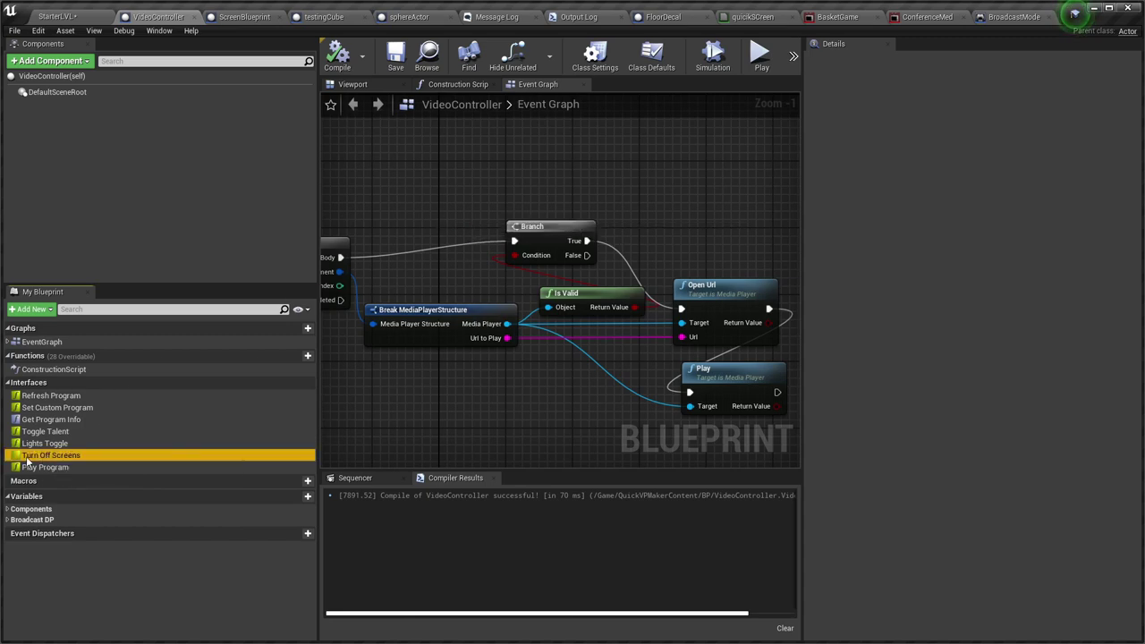
{"action": "right_click", "coordinate": [36, 460]}
{"action": "left_click", "coordinate": [72, 475]}
{"action": "scroll", "coordinate": [599, 358], "scroll_direction": "down", "scroll_amount": 4}
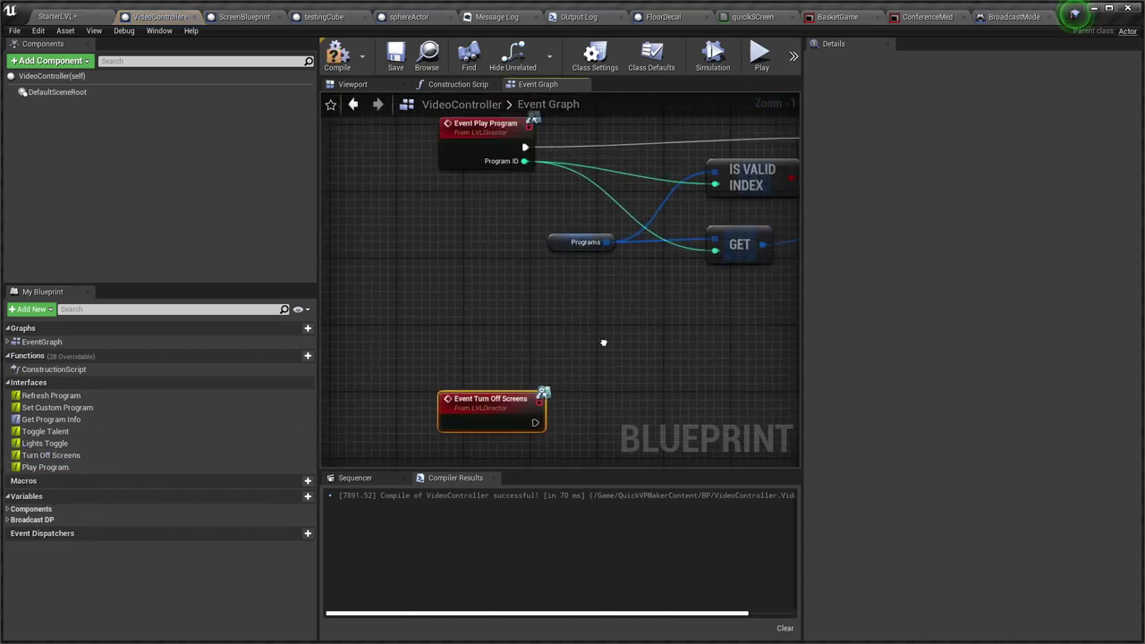
{"action": "right_click_drag", "start_coordinate": [594, 371], "coordinate": [514, 395]}
{"action": "scroll", "coordinate": [514, 394], "scroll_direction": "up", "scroll_amount": 1}
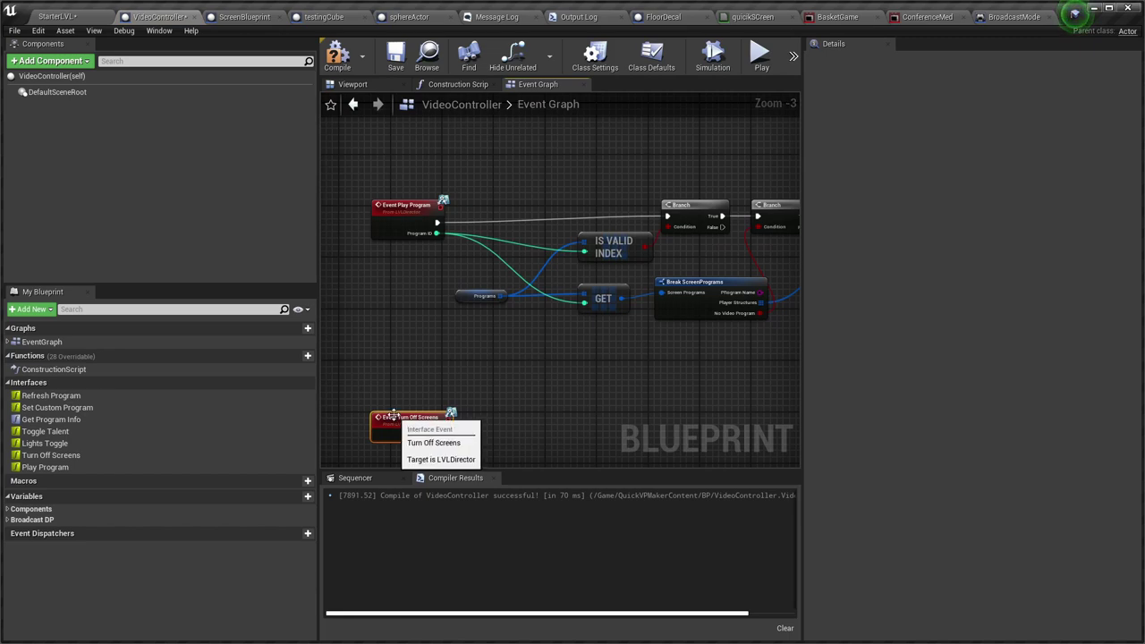
{"action": "key", "text": "Delete"}
{"action": "left_click", "coordinate": [337, 55]}
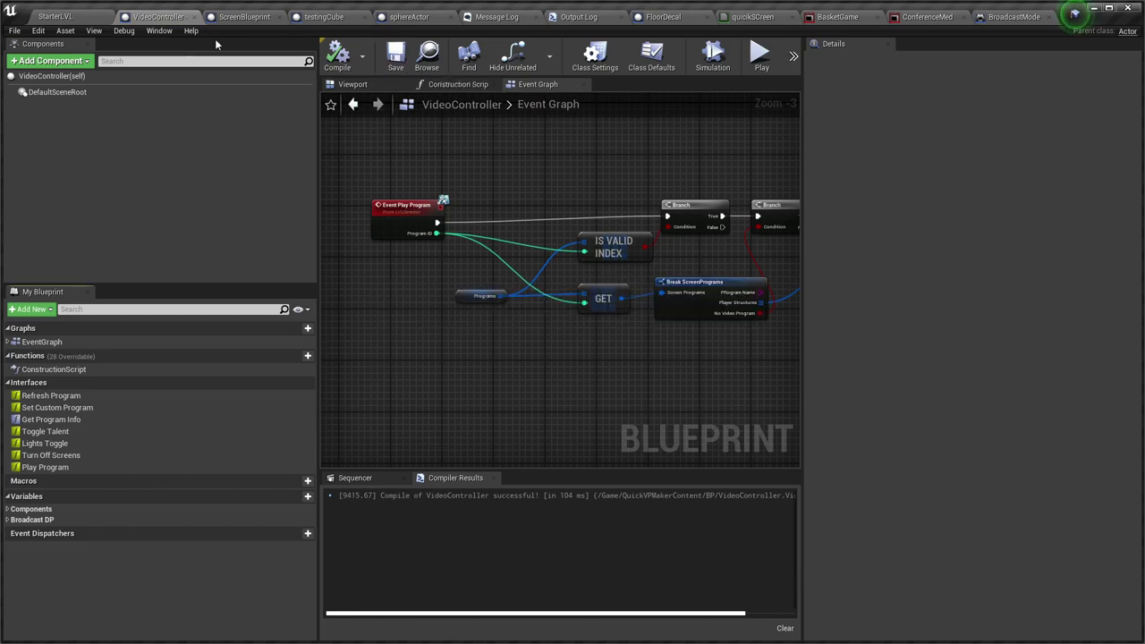
Go back to StarterLVL and switch to QuickVP Controller to show the camera, talents, program and lights addresses.
{"action": "left_click", "coordinate": [55, 17]}
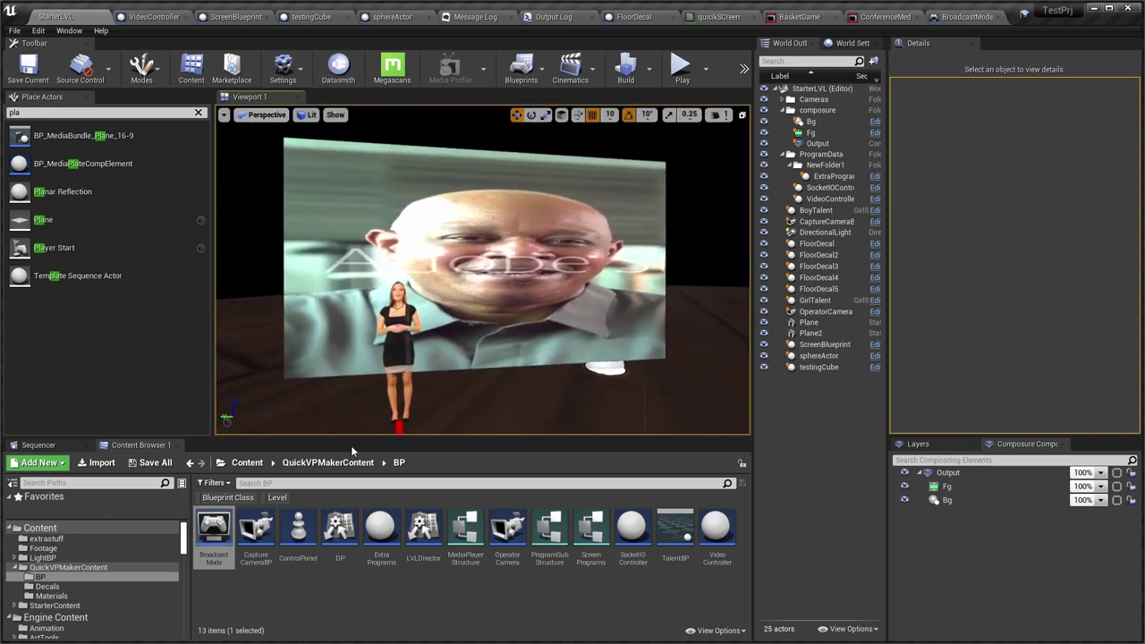
{"action": "key", "text": "alt+Tab"}
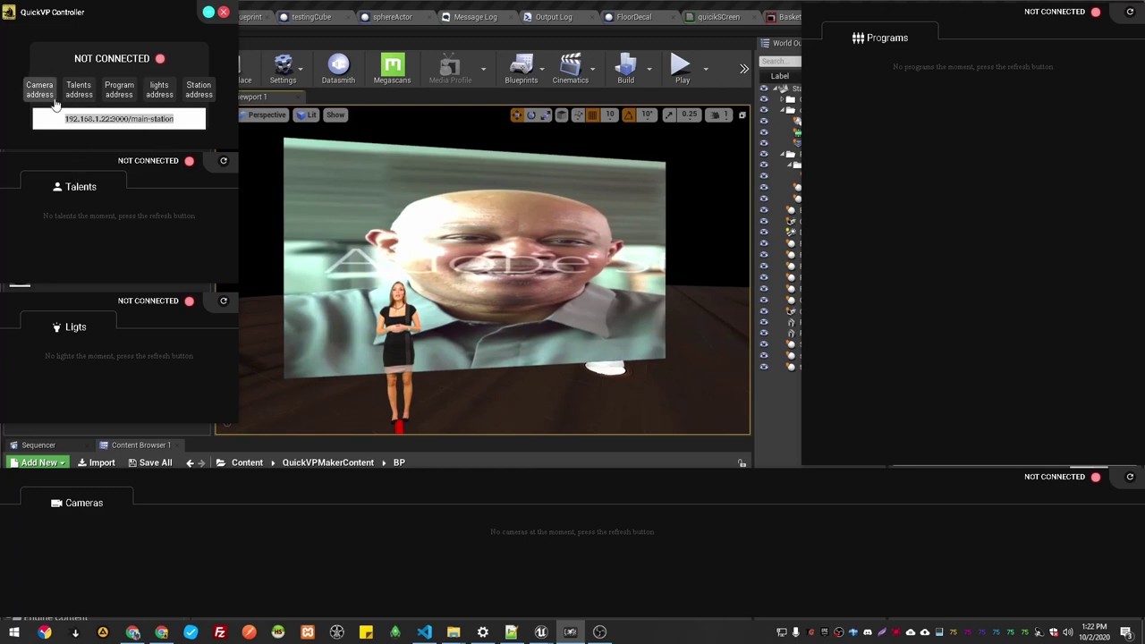
{"action": "left_click", "coordinate": [46, 95]}
{"action": "left_click", "coordinate": [80, 96]}
{"action": "left_click", "coordinate": [119, 96]}
{"action": "left_click", "coordinate": [169, 97]}
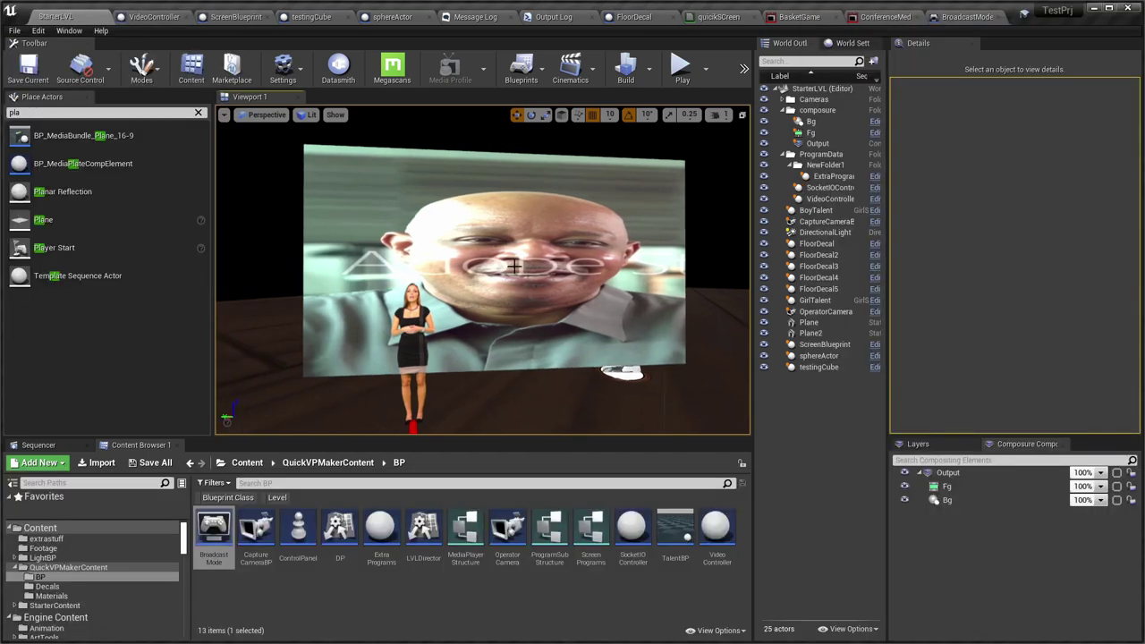
Play the level, open 192.168.1.22:3000/cameras in a new Chrome page and refresh its connection.
{"action": "key", "text": "alt+p"}
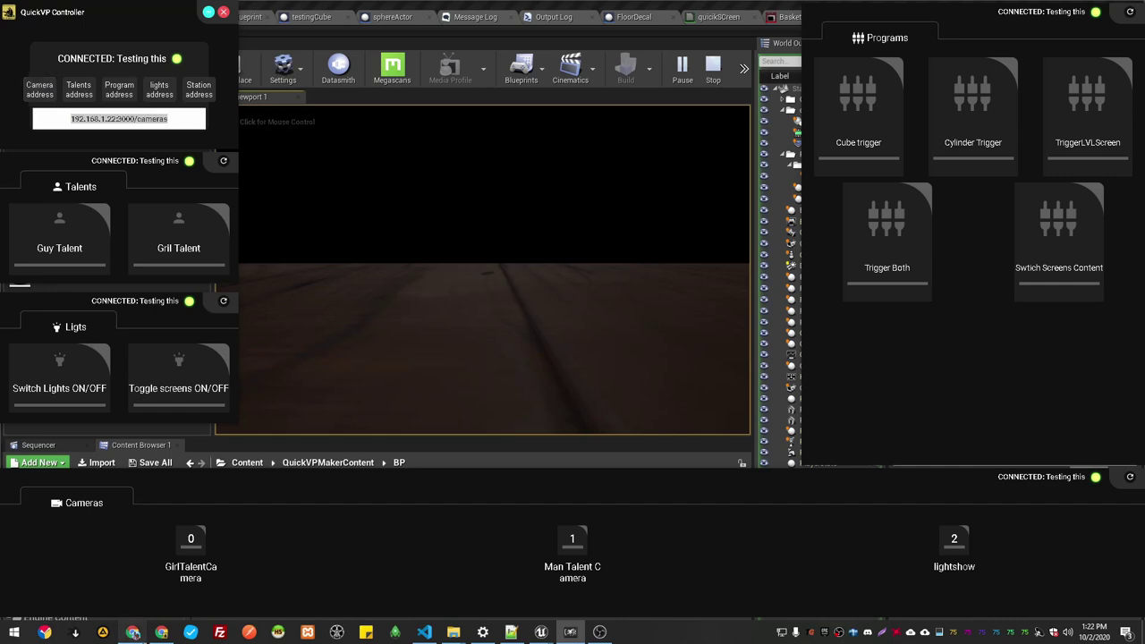
{"action": "left_click", "coordinate": [136, 635]}
{"action": "left_click", "coordinate": [1027, 10]}
{"action": "type", "text": "192.168.1.22:3000/cameras"}
{"action": "key", "text": "Return"}
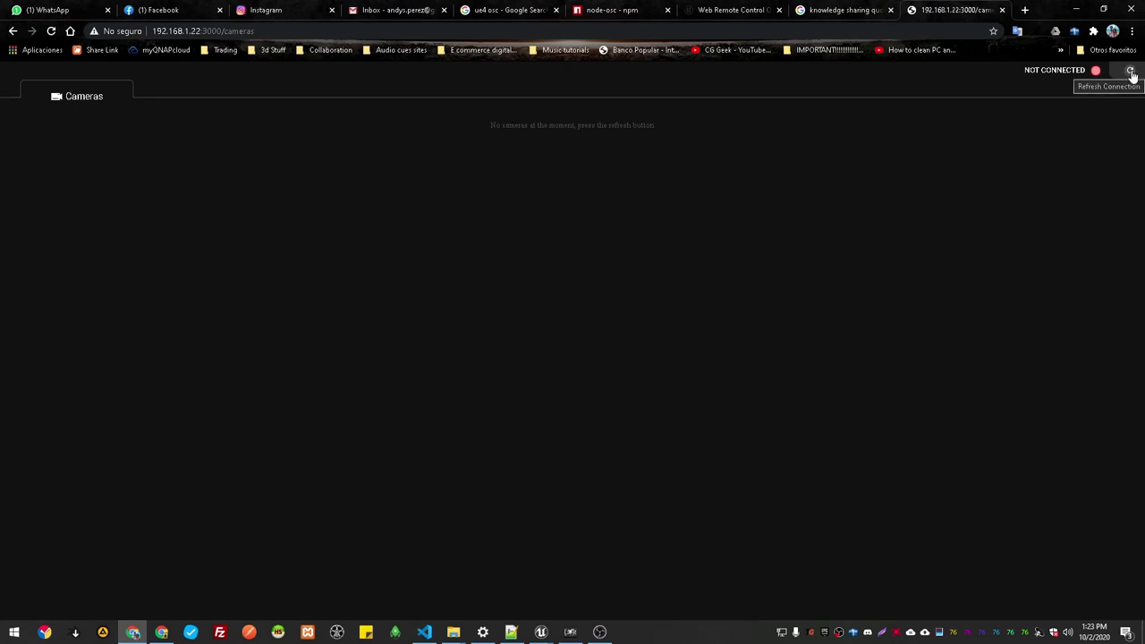
{"action": "left_click", "coordinate": [1131, 71]}
Copy the talents address from QuickVP Controller, open 192.168.1.22:3000/talents in Chrome and refresh its connection.
{"action": "key", "text": "alt+Tab"}
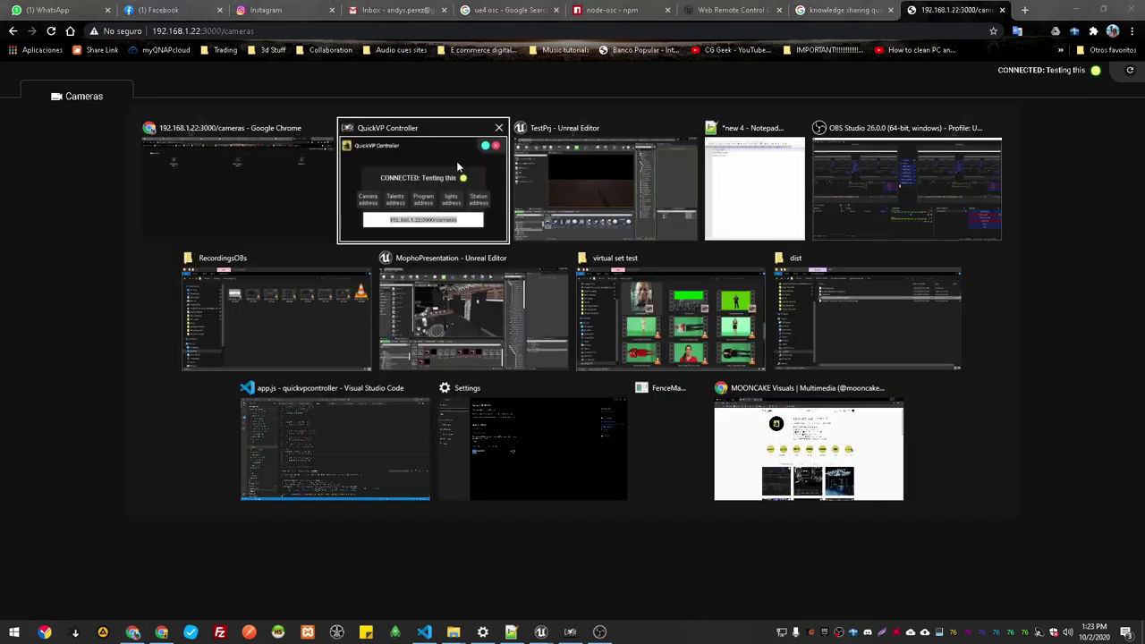
{"action": "left_click", "coordinate": [84, 102]}
{"action": "left_click_drag", "start_coordinate": [71, 120], "coordinate": [264, 132]}
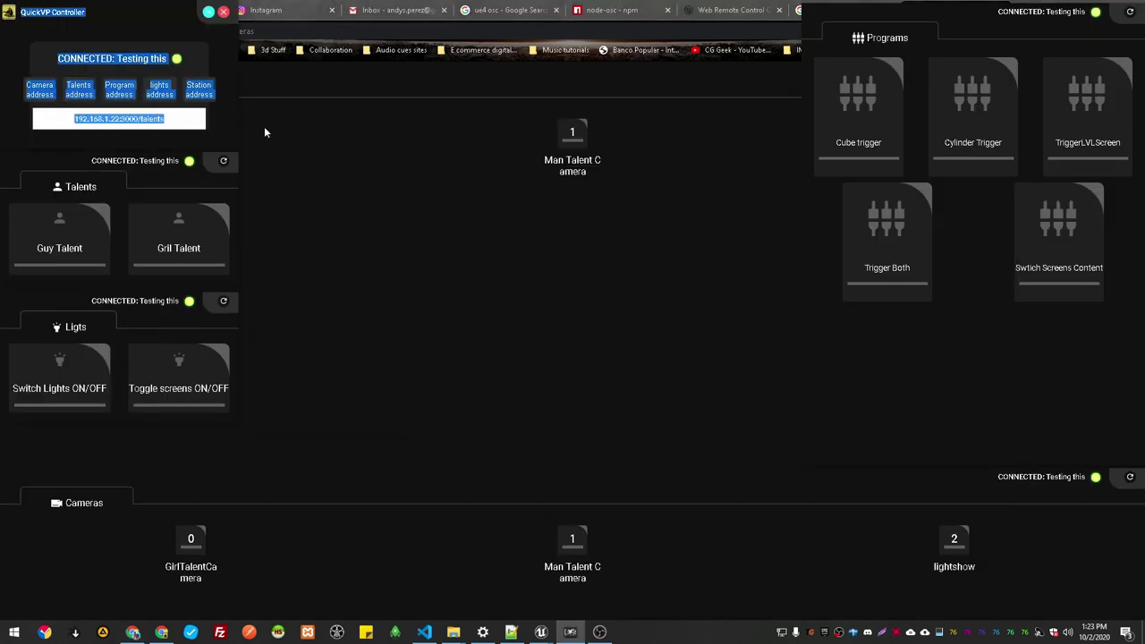
{"action": "double_click", "coordinate": [127, 119]}
{"action": "key", "text": "ctrl+c"}
{"action": "key", "text": "alt+Tab"}
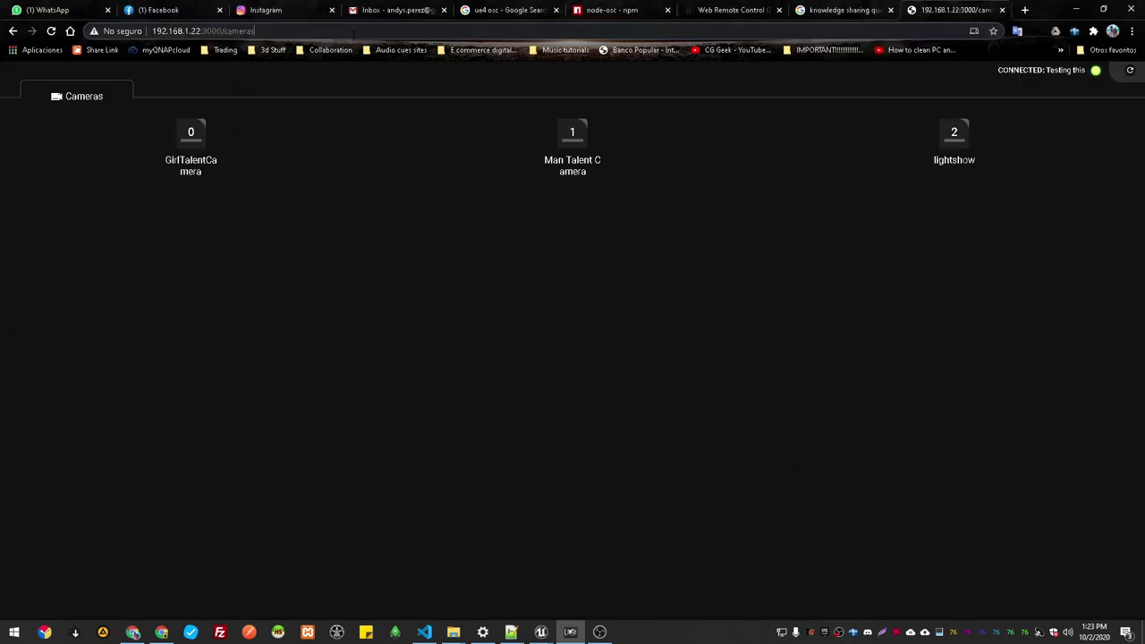
{"action": "left_click", "coordinate": [353, 34]}
{"action": "key", "text": "ctrl+v"}
{"action": "key", "text": "Return"}
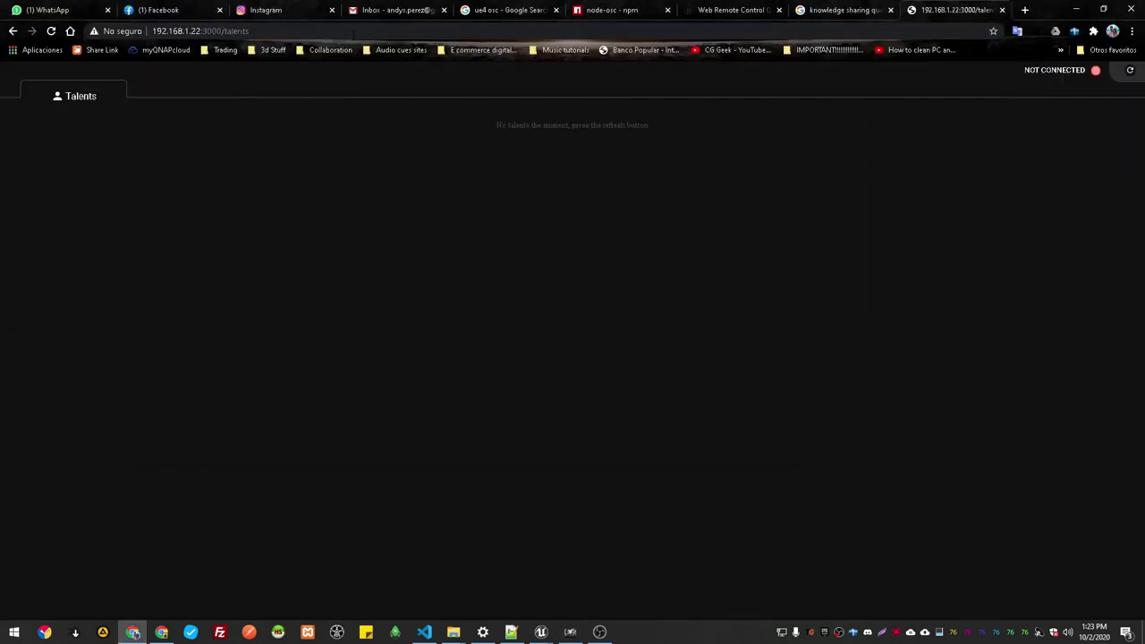
{"action": "left_click", "coordinate": [1129, 73]}
Get the station address from QuickVP Controller, open 192.168.1.22:3000/main-station in Chrome and connect it.
{"action": "key", "text": "alt+Tab"}
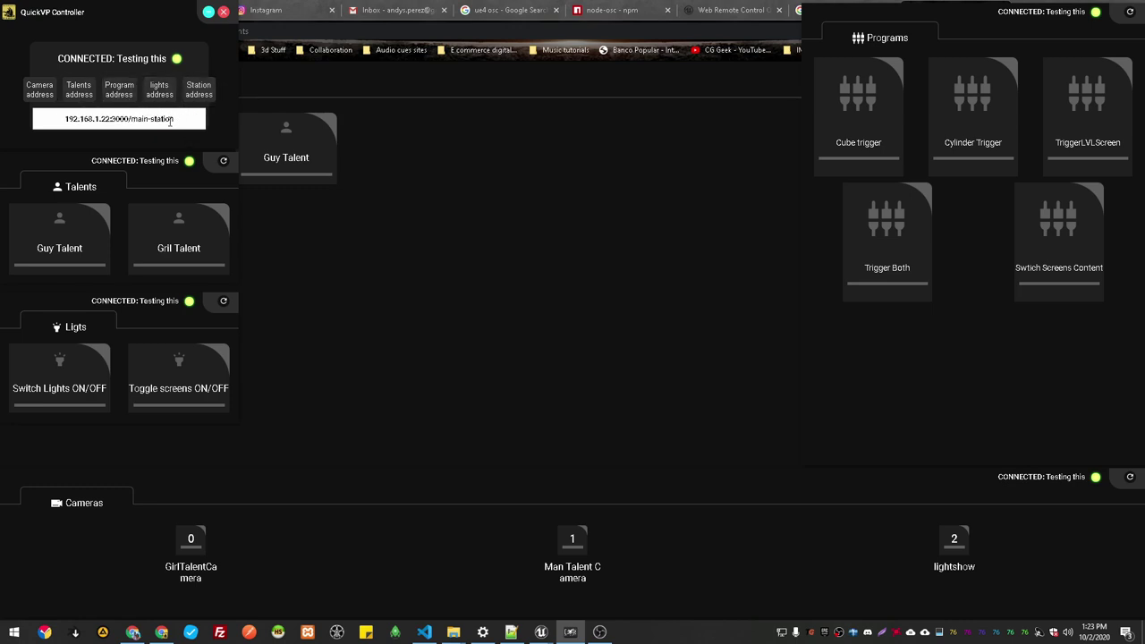
{"action": "left_click", "coordinate": [291, 159]}
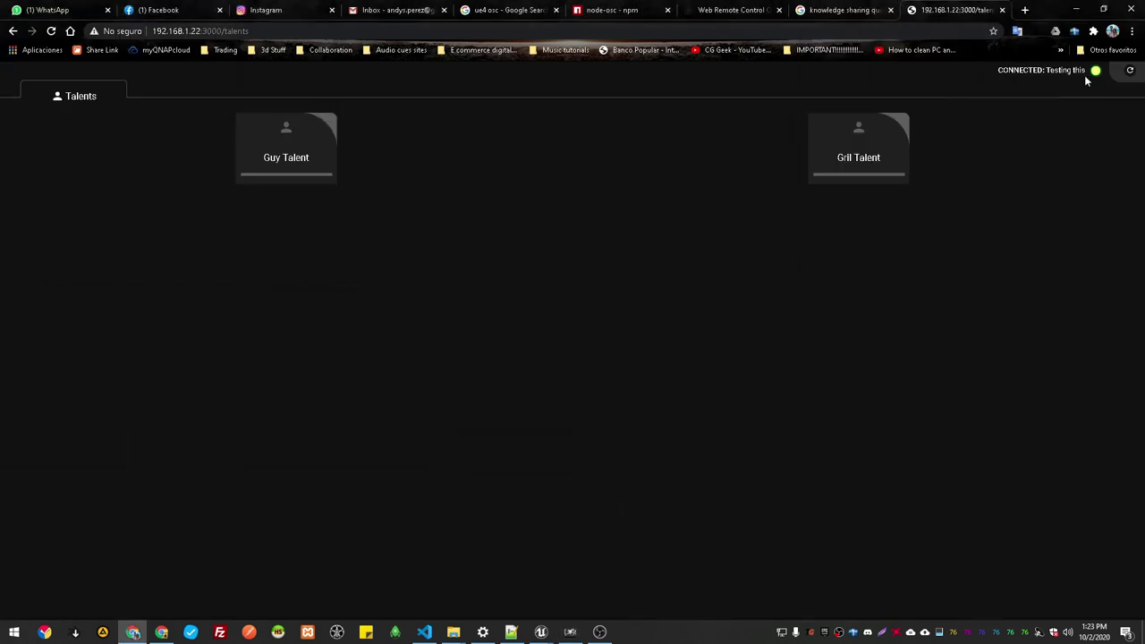
{"action": "left_click", "coordinate": [947, 32]}
{"action": "key", "text": "ctrl+v"}
{"action": "key", "text": "Return"}
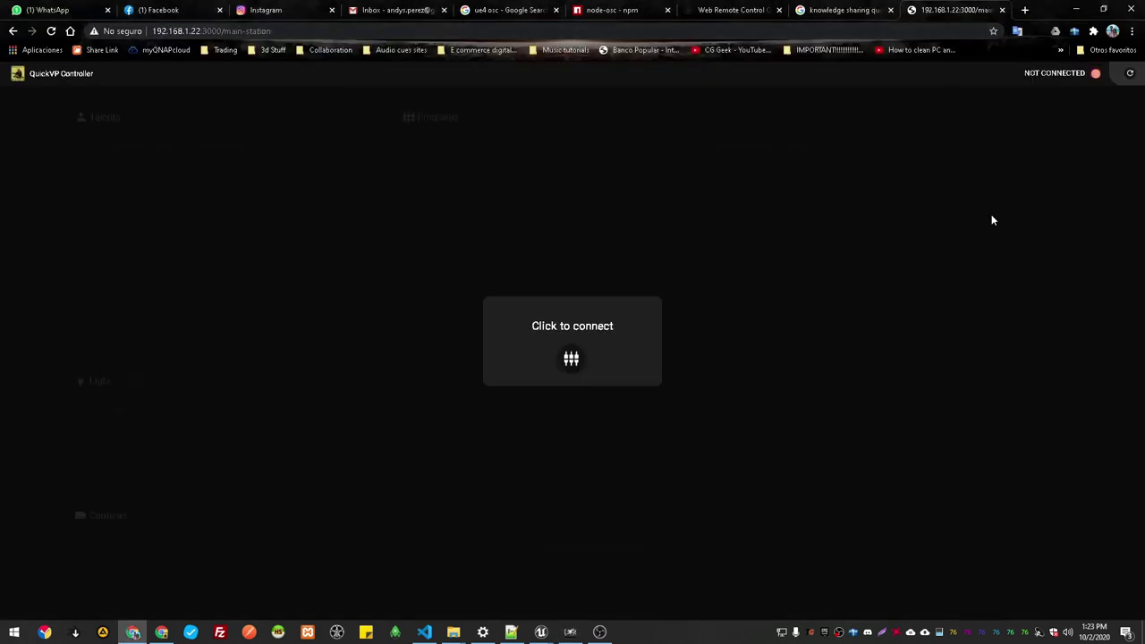
{"action": "left_click", "coordinate": [569, 359]}
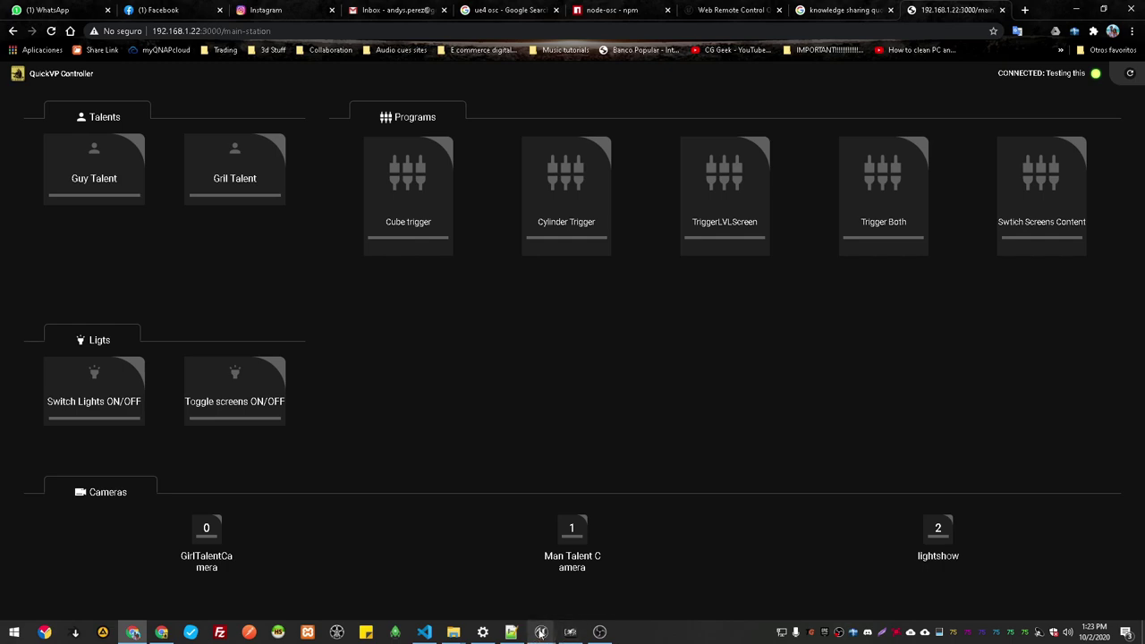
Switch back to the TestPrj Unreal Editor, stop playing the level and look over the talent, cube and screens.
{"action": "mouse_move", "coordinate": [540, 633]}
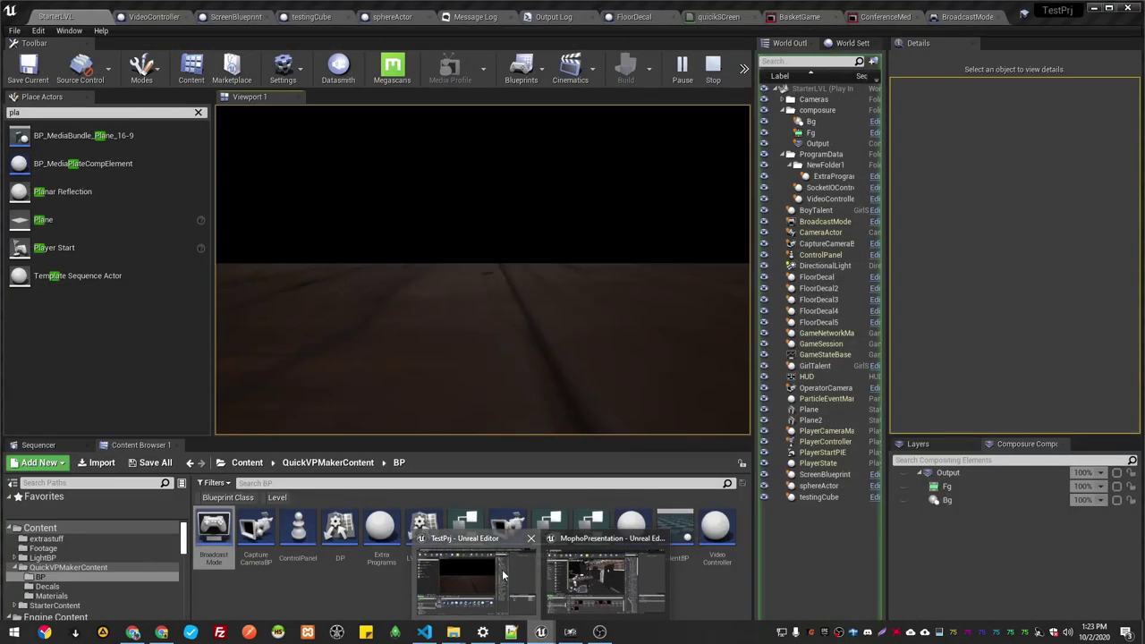
{"action": "left_click", "coordinate": [502, 569]}
{"action": "key", "text": "alt+Tab"}
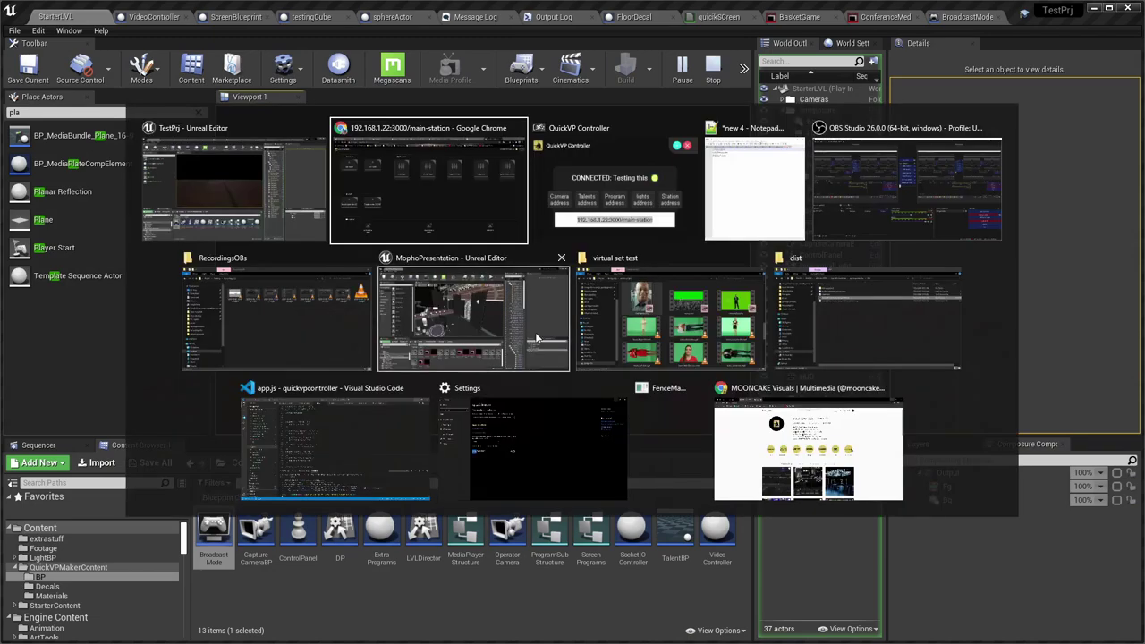
{"action": "left_click", "coordinate": [537, 338]}
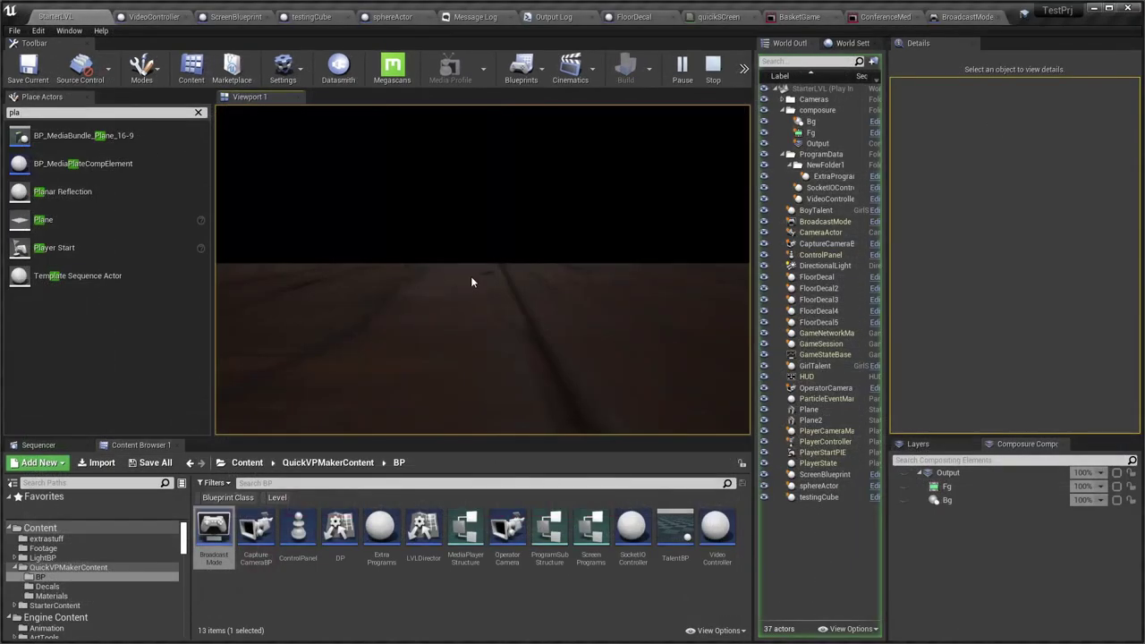
{"action": "key", "text": "Escape"}
{"action": "key", "text": "s"}
{"action": "right_click_drag", "start_coordinate": [460, 304], "coordinate": [488, 306]}
{"action": "key", "text": "w"}
{"action": "key", "text": "s"}
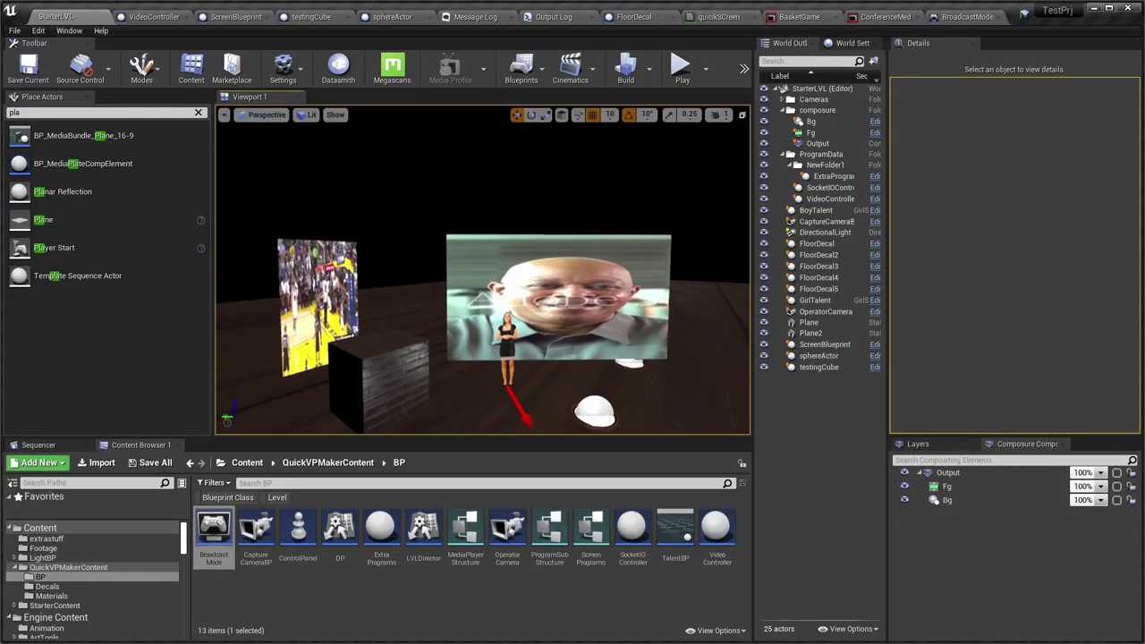
{"action": "mouse_move", "coordinate": [567, 268]}
{"action": "right_mouse_down"}
{"action": "mouse_move", "coordinate": [725, 272]}
{"action": "mouse_move", "coordinate": [582, 279]}
{"action": "right_mouse_up"}
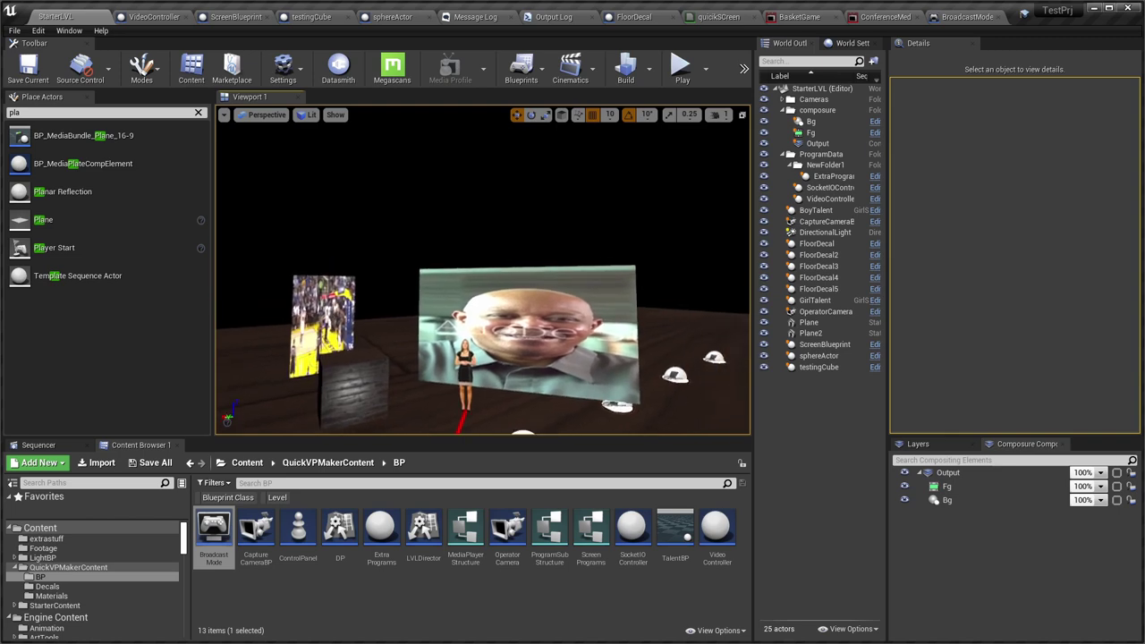
{"action": "key", "text": "alt+Tab"}
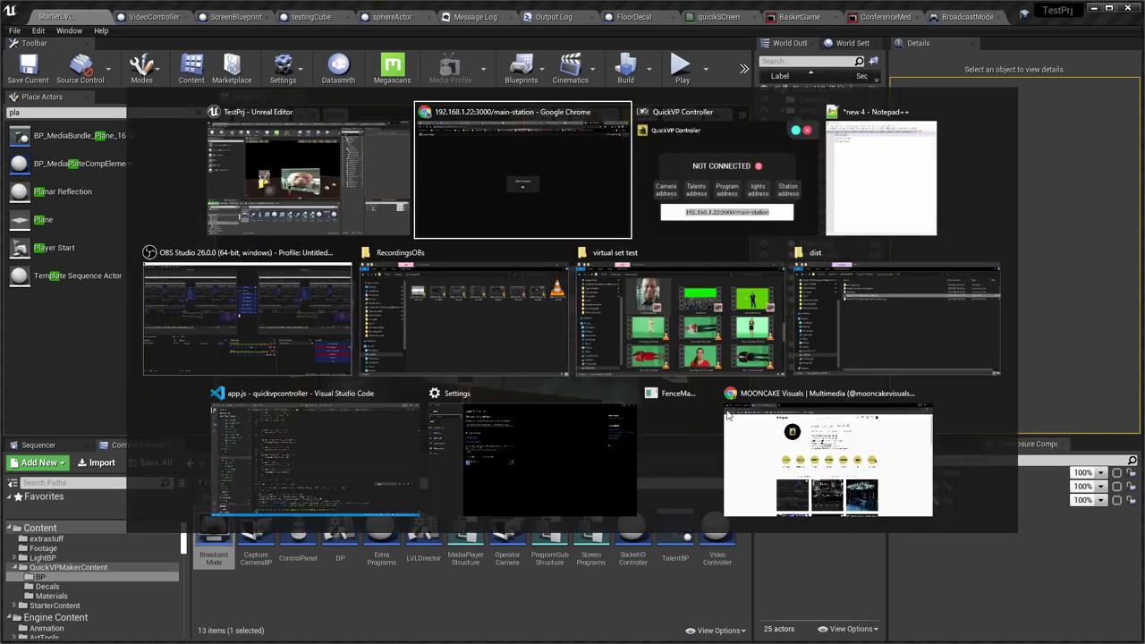
{"action": "left_click", "coordinate": [576, 171]}
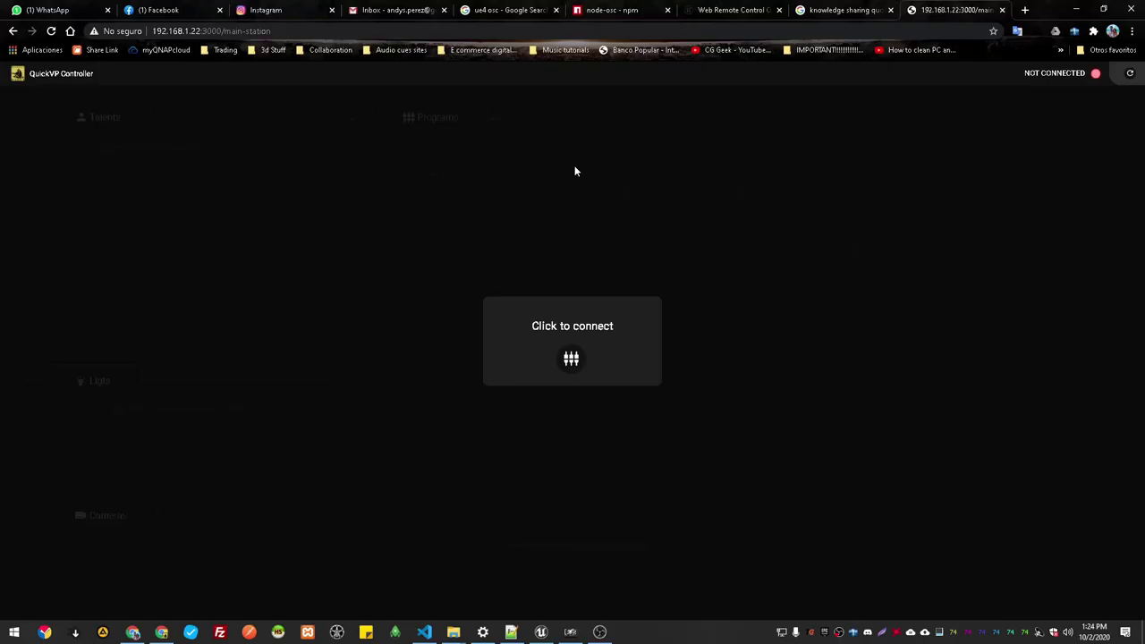
{"action": "left_click", "coordinate": [1030, 13]}
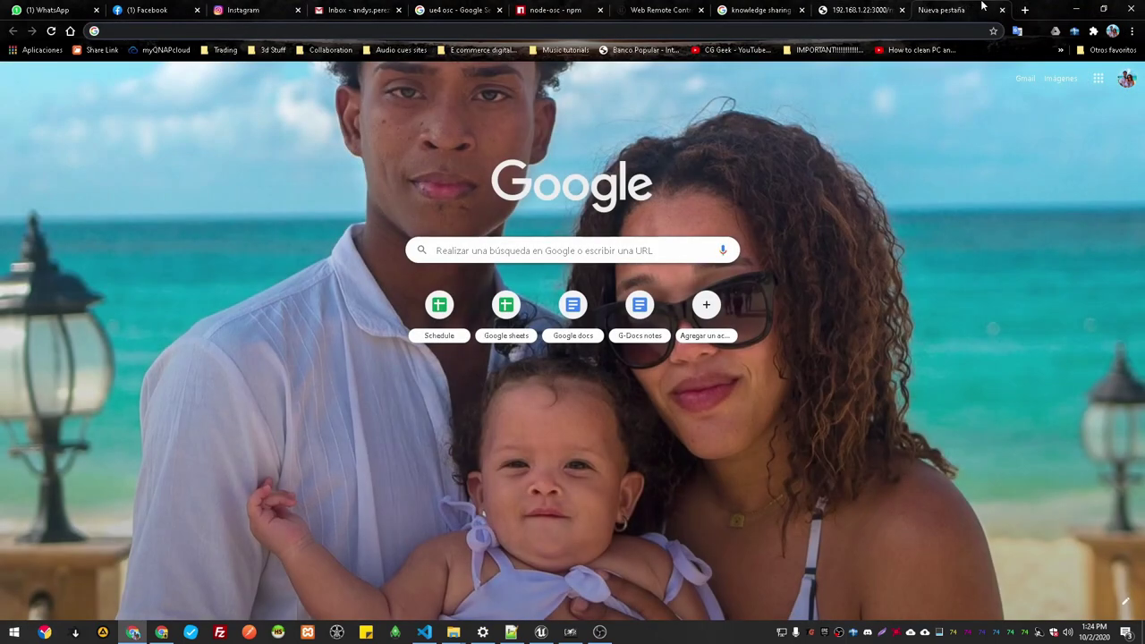
{"action": "left_click", "coordinate": [1002, 10]}
Switch to the MOONCAKE Visuals Chrome window, go to its Gmail page and open YouTube Studio there instead.
{"action": "mouse_move", "coordinate": [161, 631]}
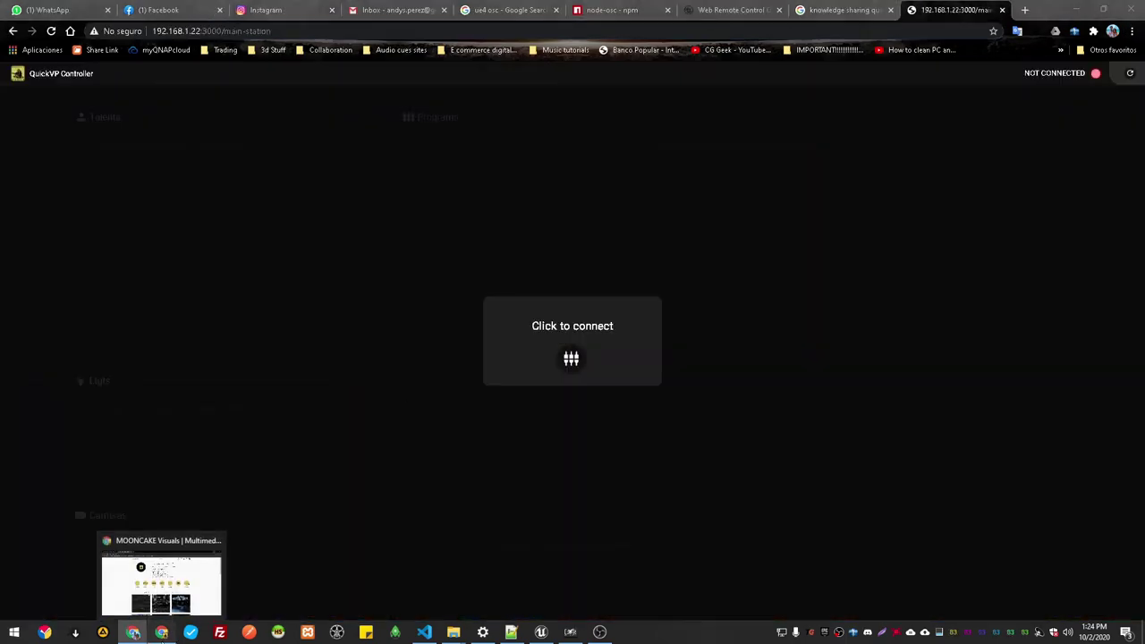
{"action": "left_click", "coordinate": [163, 586]}
{"action": "left_click", "coordinate": [24, 7]}
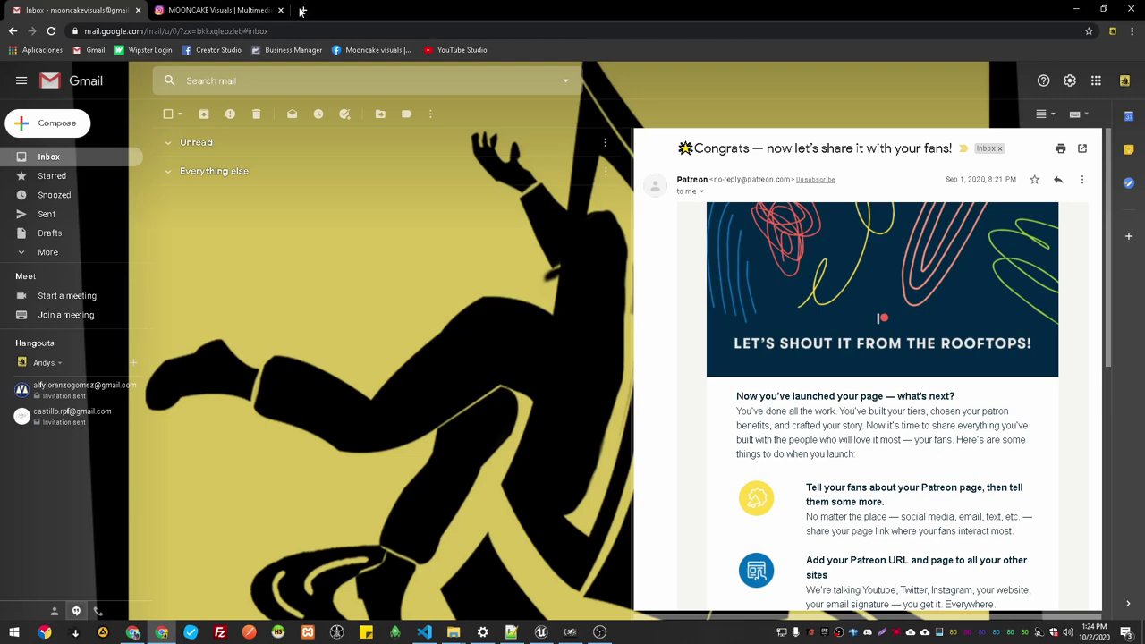
{"action": "left_click", "coordinate": [461, 51]}
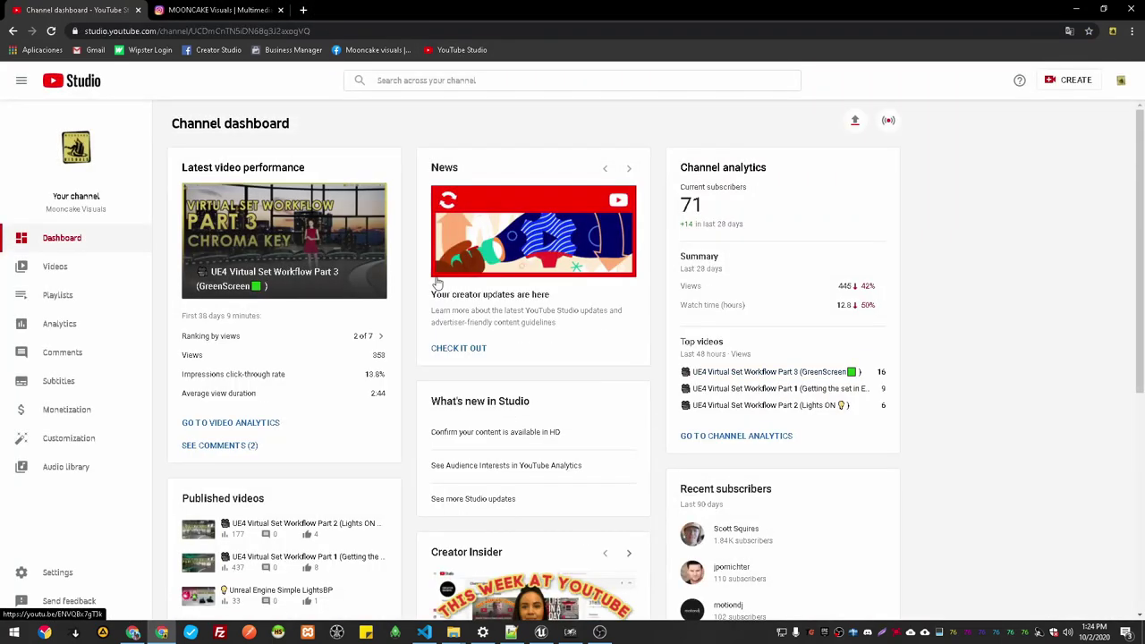
Open the channel's list of uploaded videos in YouTube Studio and look through the Unreal Engine virtual set videos.
{"action": "left_click", "coordinate": [59, 287]}
{"action": "left_click", "coordinate": [277, 10]}
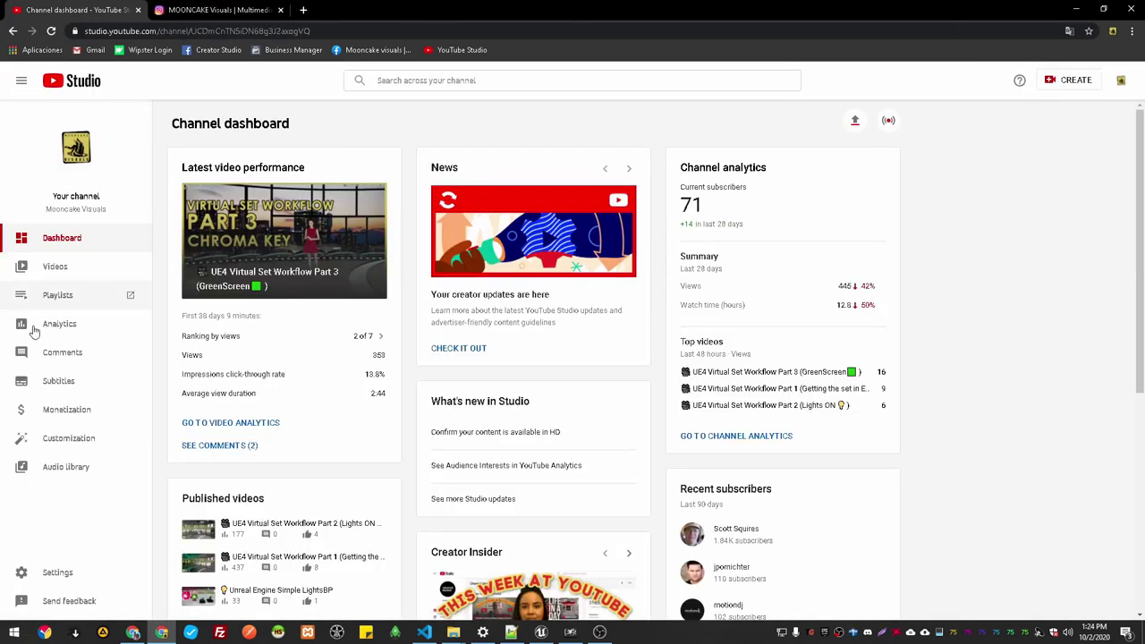
{"action": "left_click", "coordinate": [56, 265]}
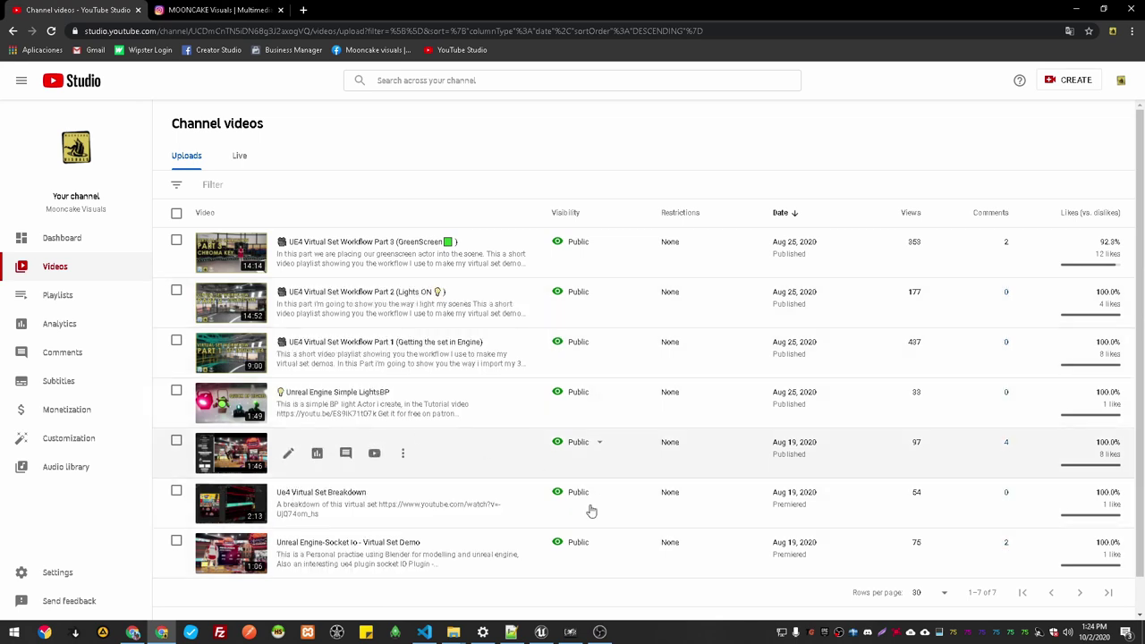
{"action": "scroll", "coordinate": [564, 517], "scroll_direction": "down", "scroll_amount": 1}
{"action": "scroll", "coordinate": [537, 523], "scroll_direction": "up", "scroll_amount": 1}
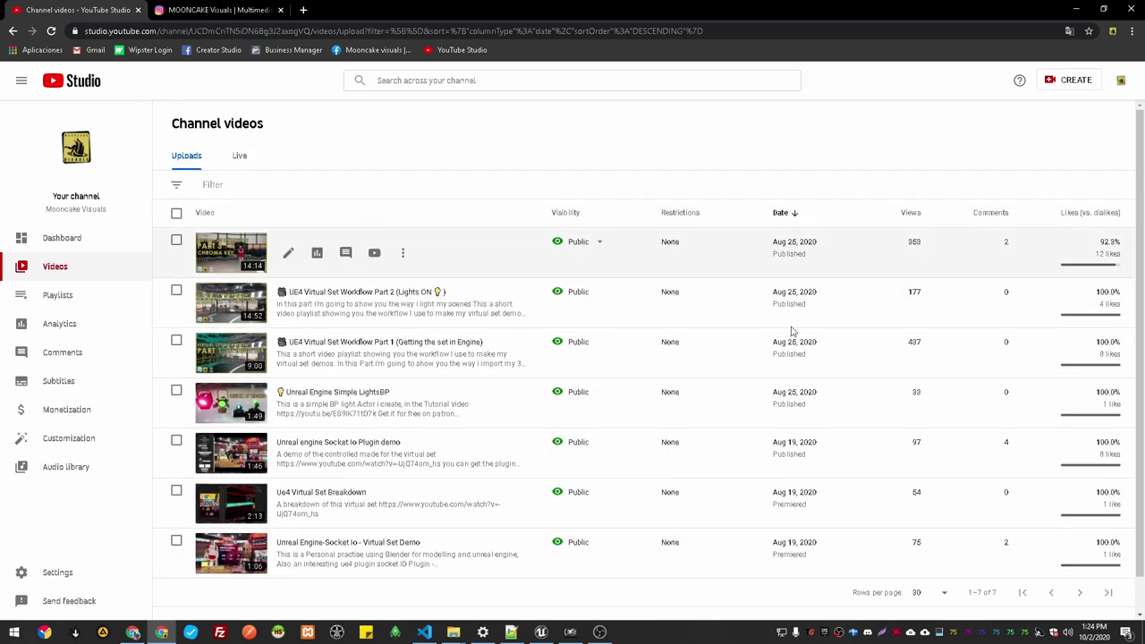